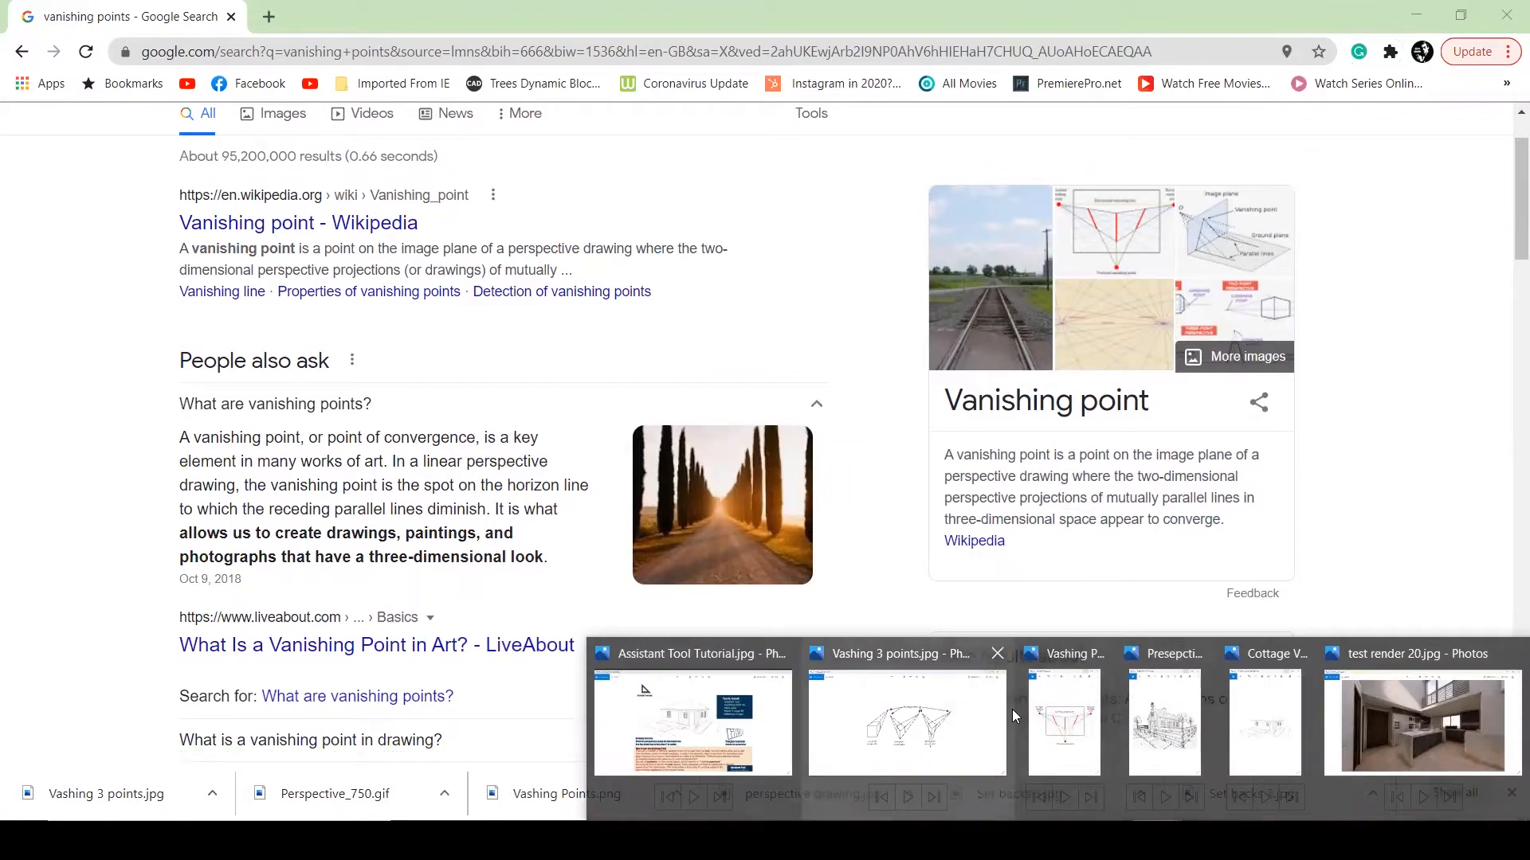
Bring the Presepctive Exercise.jpg barn reference forward in Photos and maximize it
{"action": "left_click", "coordinate": [1159, 740]}
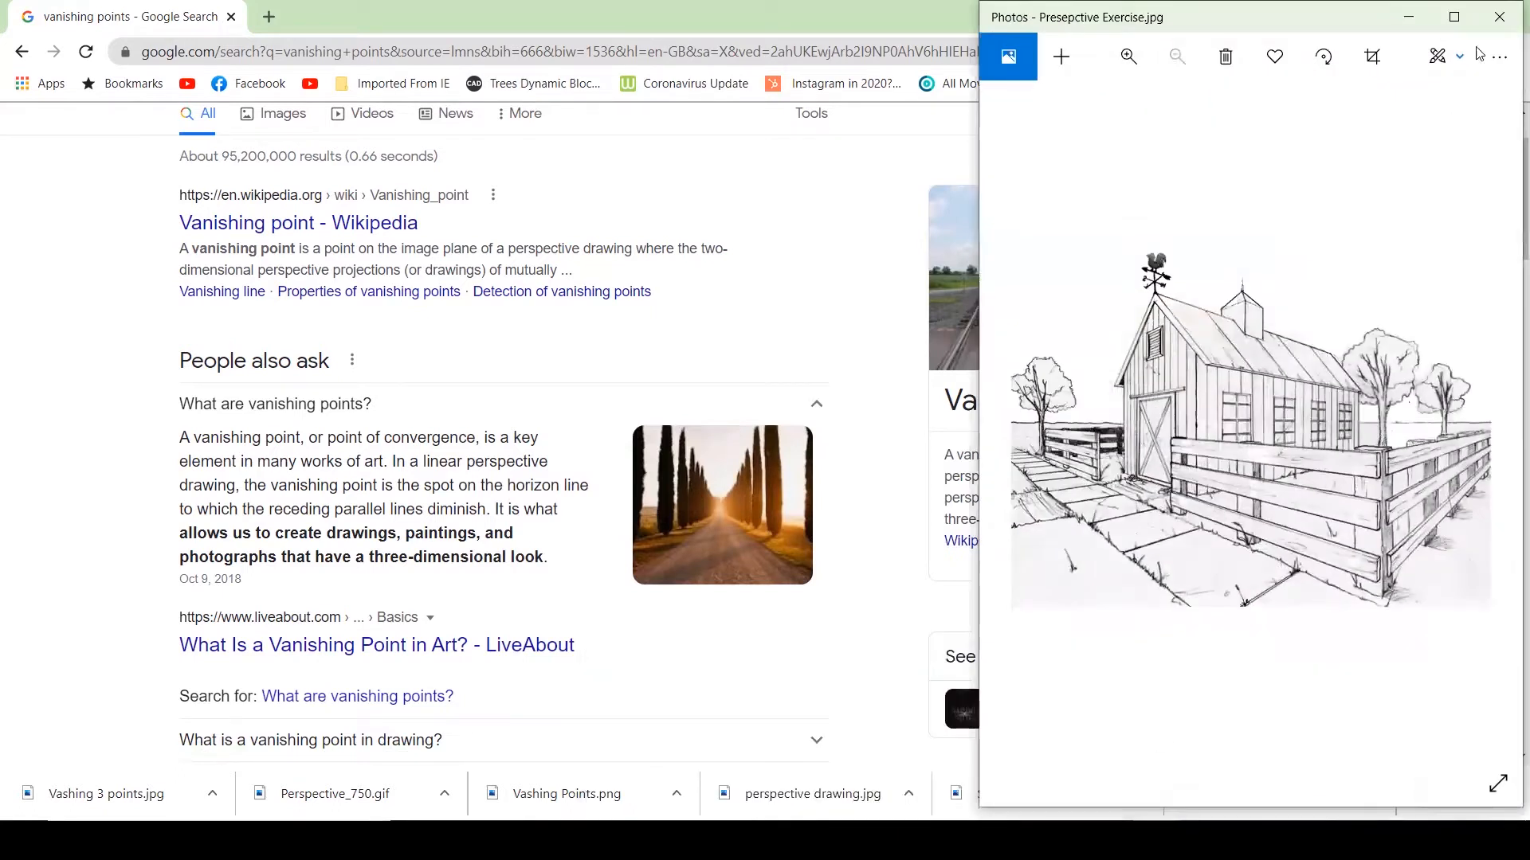
{"action": "left_click", "coordinate": [1454, 16]}
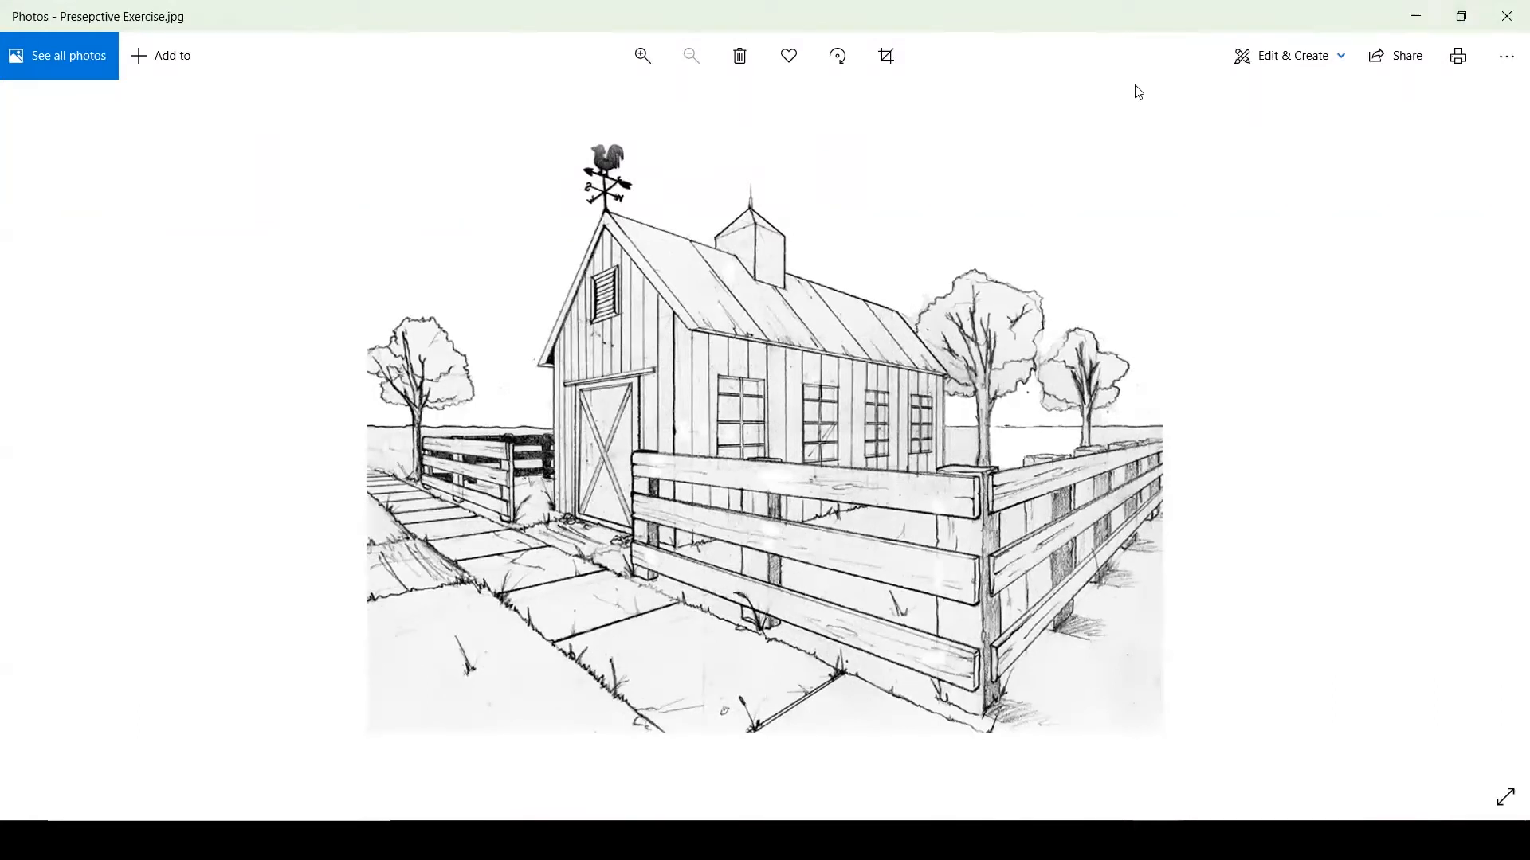
Extend the two left fence edges until they meet, and mark and label that point VP1
{"action": "left_click_drag", "start_coordinate": [981, 480], "coordinate": [120, 412]}
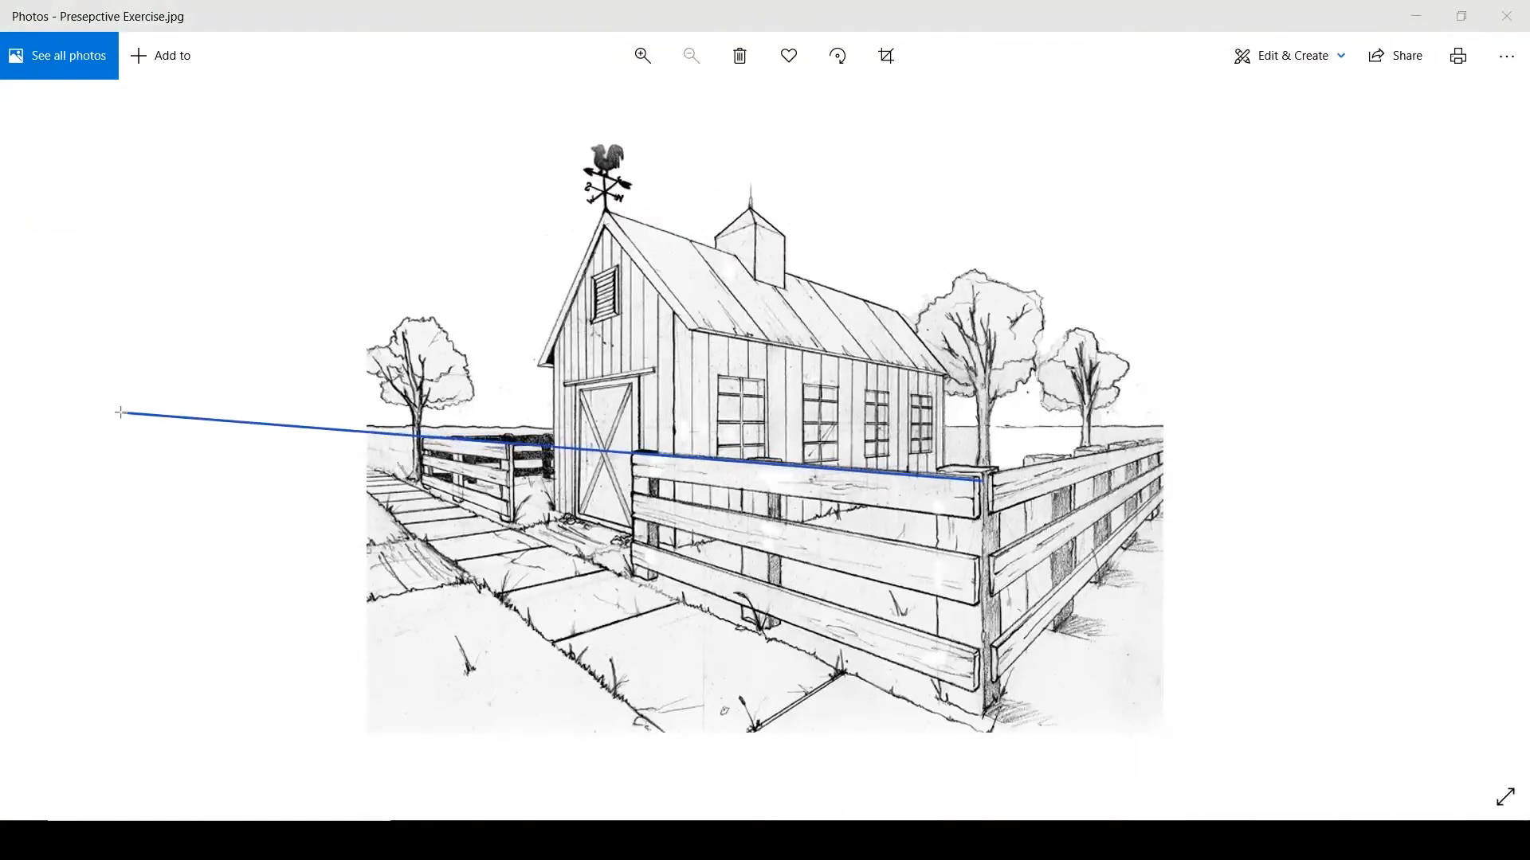
{"action": "mouse_move", "coordinate": [974, 690]}
{"action": "left_mouse_down"}
{"action": "mouse_move", "coordinate": [199, 416]}
{"action": "mouse_move", "coordinate": [224, 416]}
{"action": "left_mouse_up"}
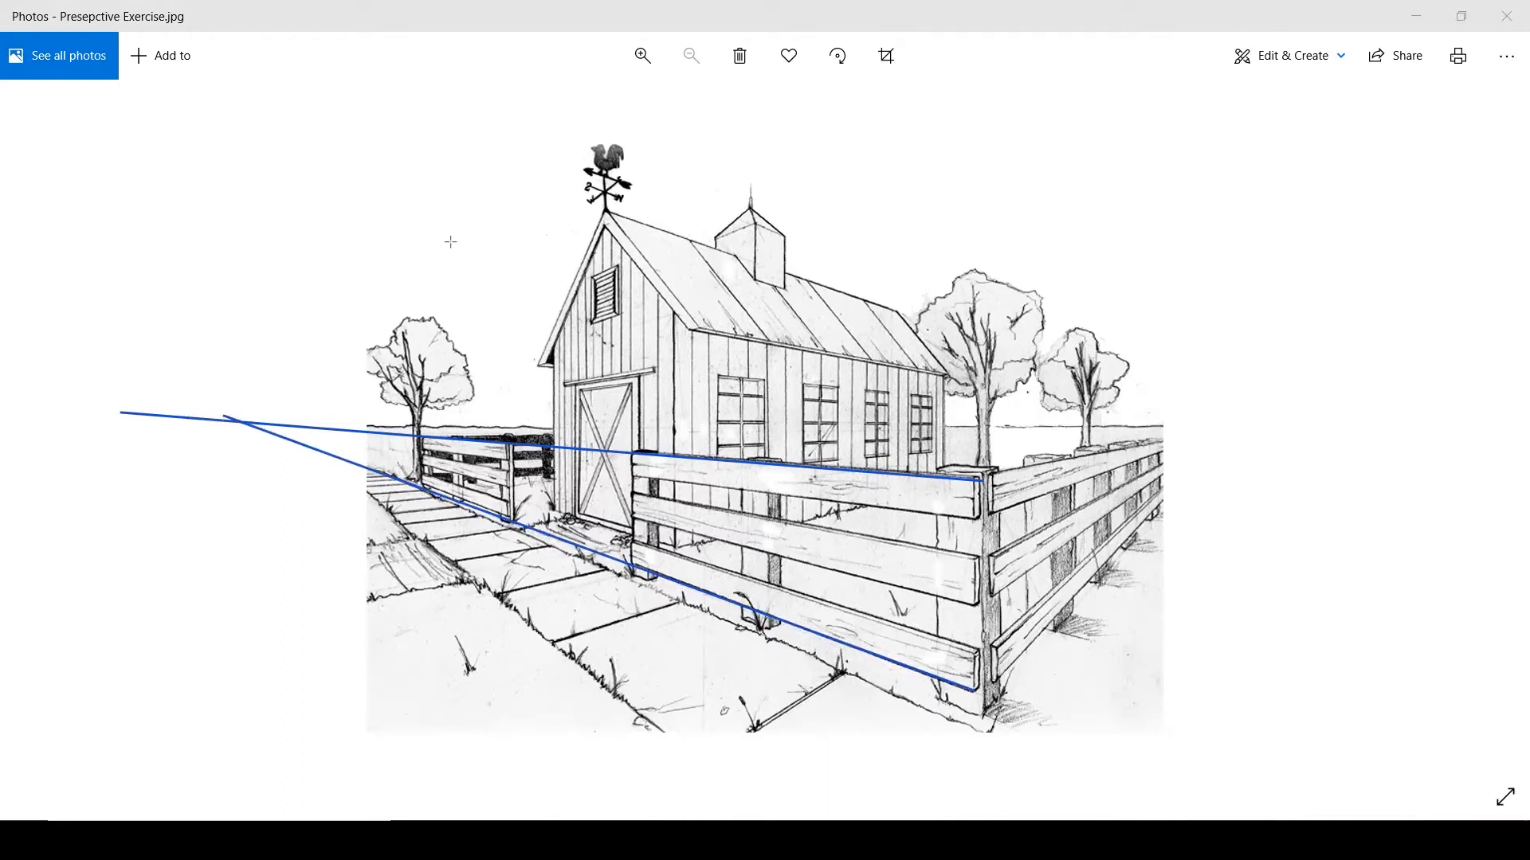
{"action": "left_click", "coordinate": [240, 424]}
{"action": "mouse_move", "coordinate": [242, 388]}
{"action": "left_mouse_down"}
{"action": "mouse_move", "coordinate": [267, 386]}
{"action": "mouse_move", "coordinate": [269, 404]}
{"action": "left_mouse_up"}
Extend the right fence edges to a red X labelled VP2, then clear all annotations
{"action": "mouse_move", "coordinate": [982, 478]}
{"action": "left_mouse_down"}
{"action": "mouse_move", "coordinate": [1129, 467]}
{"action": "mouse_move", "coordinate": [1434, 378]}
{"action": "left_mouse_up"}
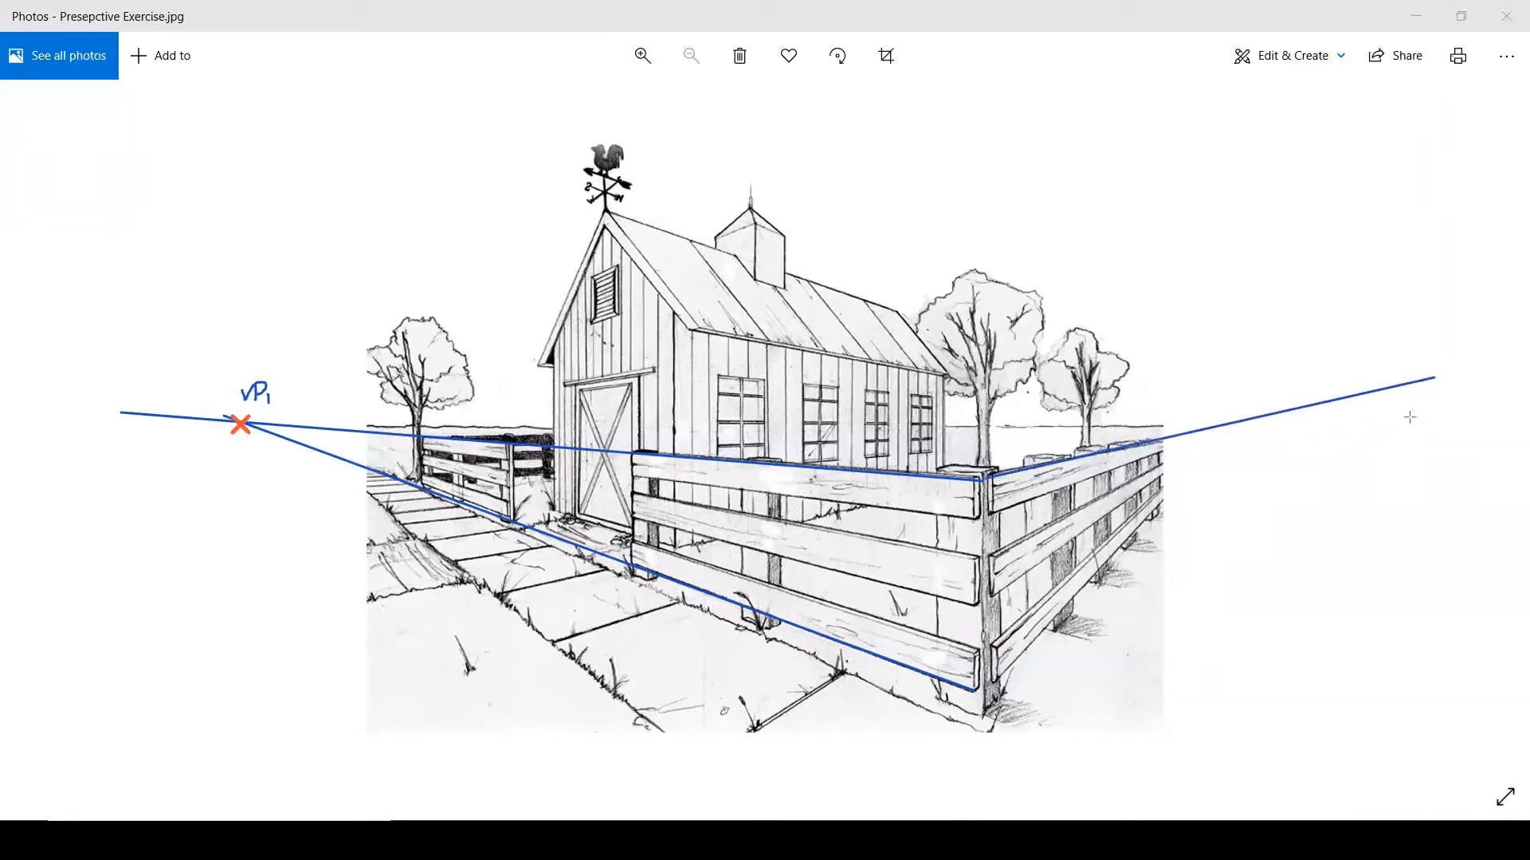
{"action": "mouse_move", "coordinate": [999, 682]}
{"action": "left_mouse_down"}
{"action": "mouse_move", "coordinate": [1187, 533]}
{"action": "mouse_move", "coordinate": [1236, 420]}
{"action": "left_mouse_up"}
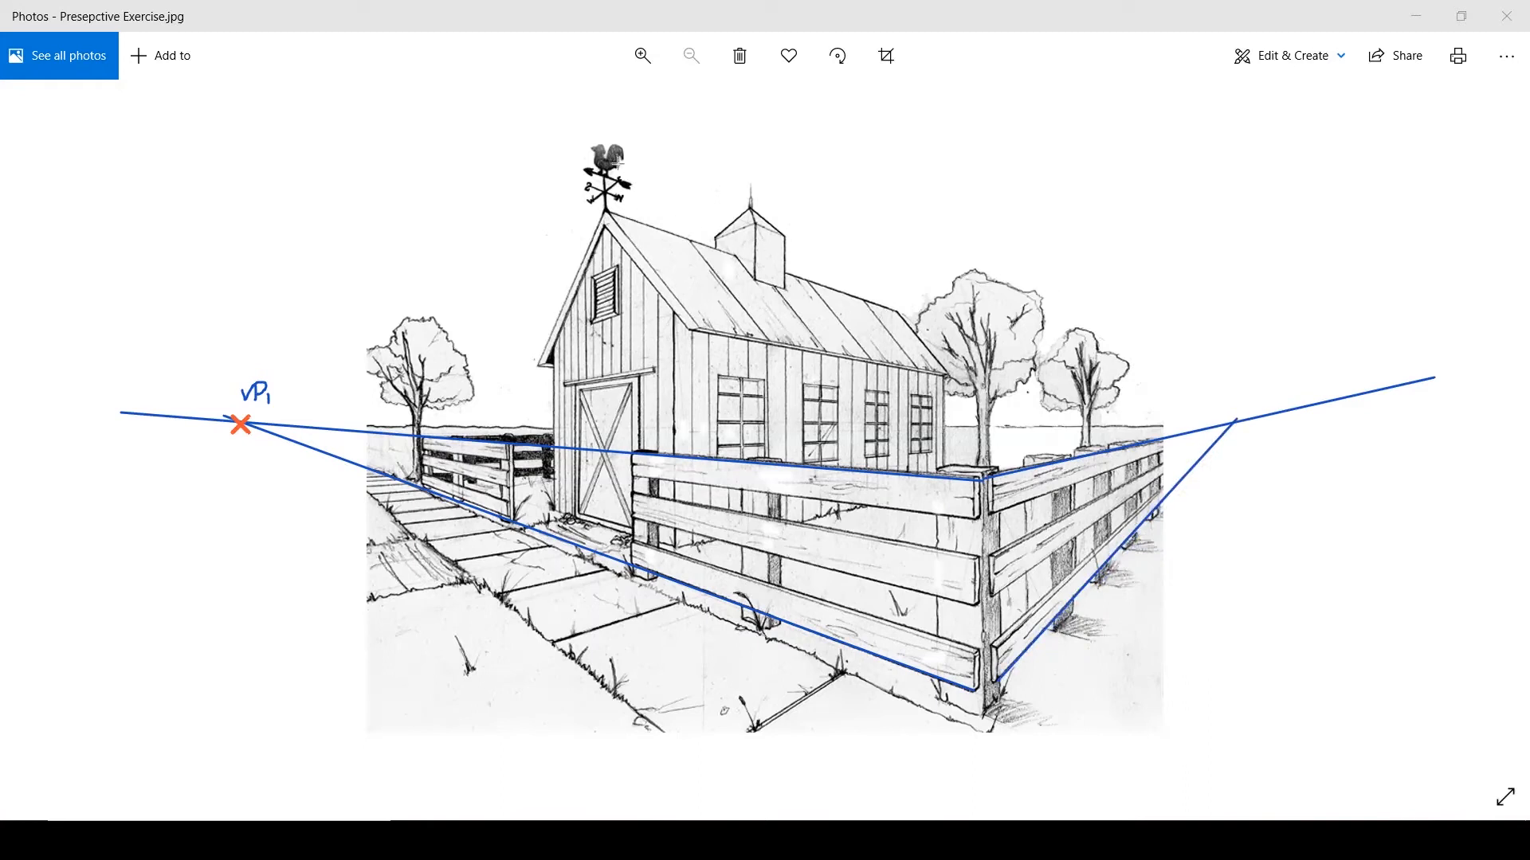
{"action": "left_click_drag", "start_coordinate": [1232, 412], "coordinate": [1250, 431]}
{"action": "left_click_drag", "start_coordinate": [1250, 413], "coordinate": [1232, 431]}
{"action": "mouse_move", "coordinate": [1232, 390]}
{"action": "left_mouse_down"}
{"action": "mouse_move", "coordinate": [1246, 384]}
{"action": "mouse_move", "coordinate": [1251, 408]}
{"action": "mouse_move", "coordinate": [1252, 382]}
{"action": "mouse_move", "coordinate": [1280, 404]}
{"action": "left_mouse_up"}
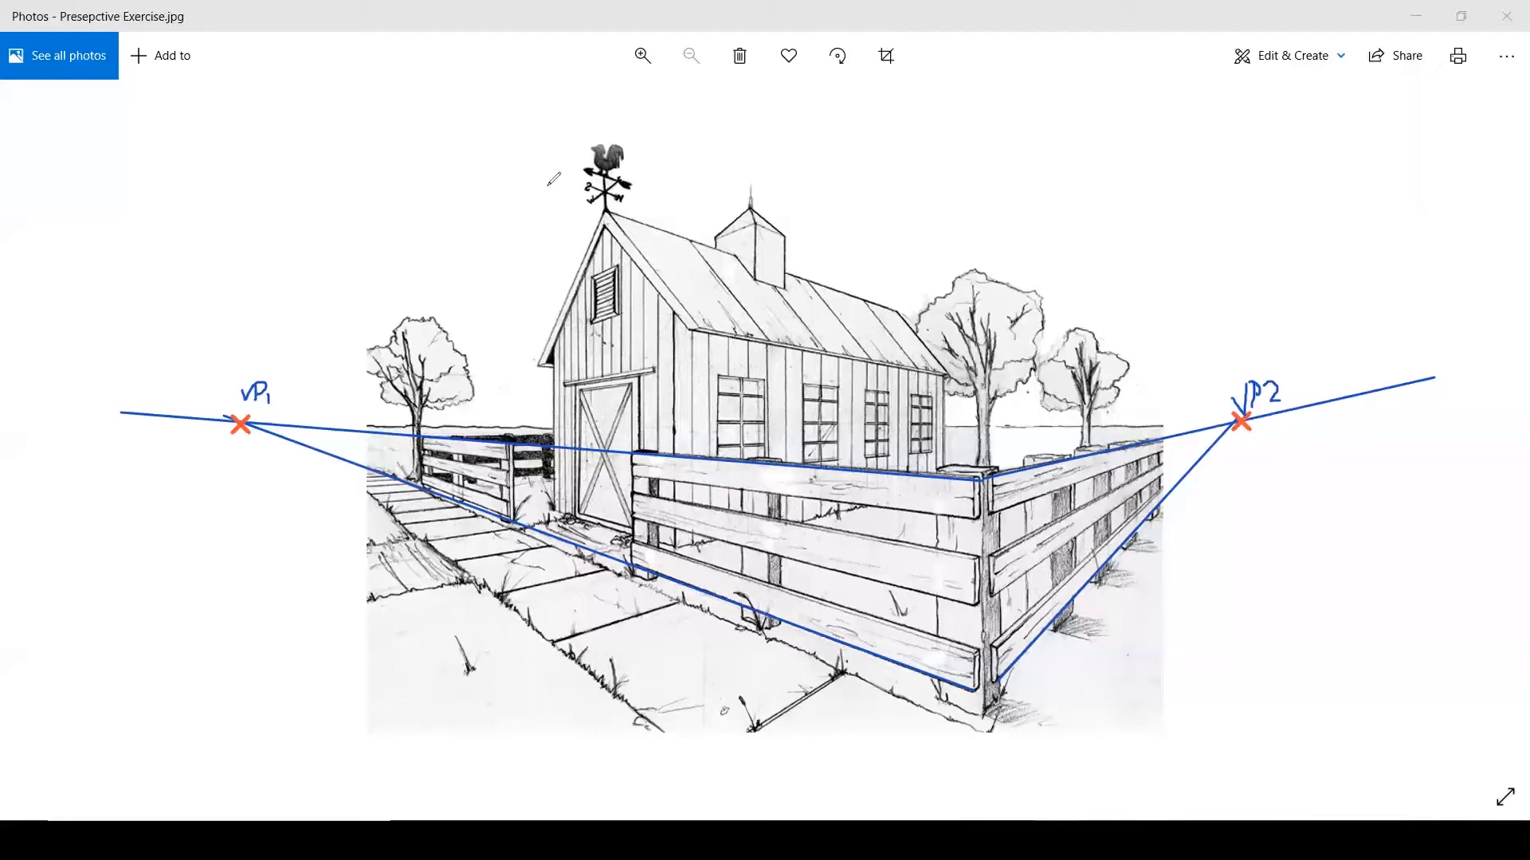
{"action": "key", "text": "Escape"}
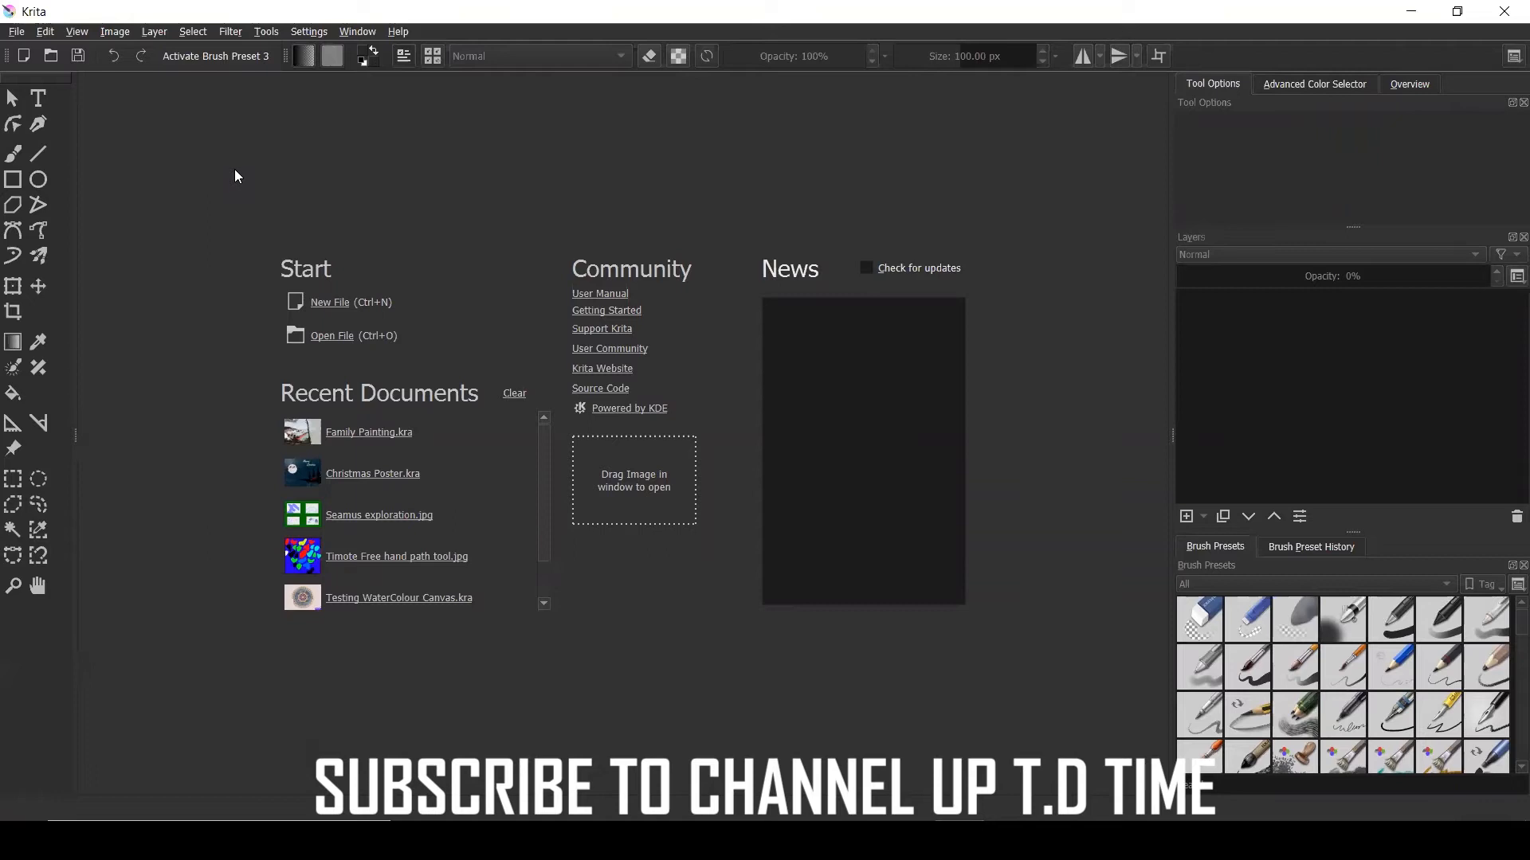
Create a new 11 × 8.5 inch document at 300 ppi (3,300 × 2,550 px)
{"action": "left_click", "coordinate": [337, 303]}
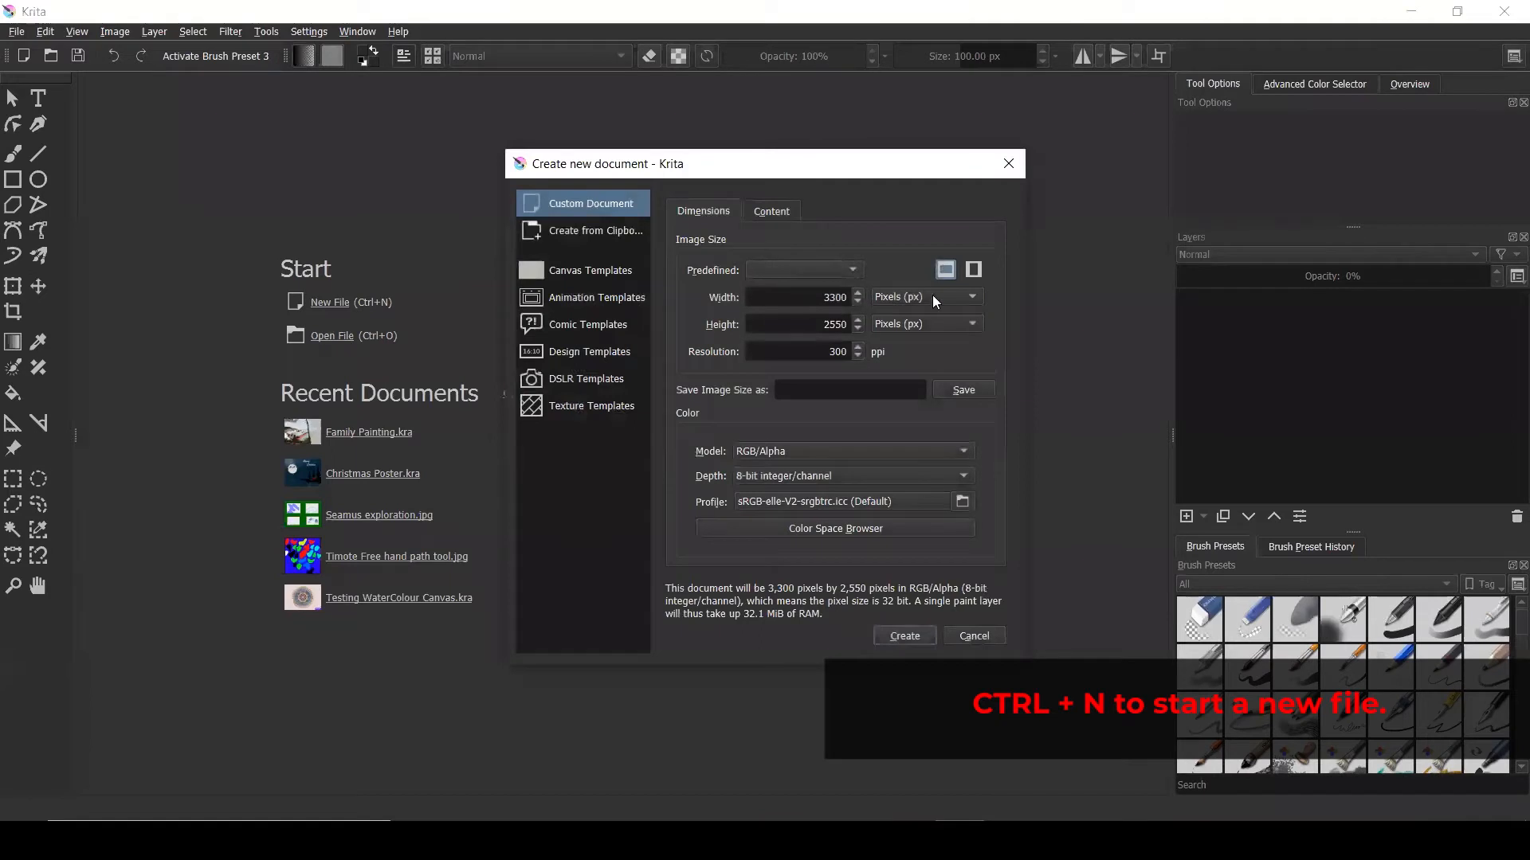
{"action": "left_click", "coordinate": [934, 296]}
{"action": "left_click", "coordinate": [942, 231]}
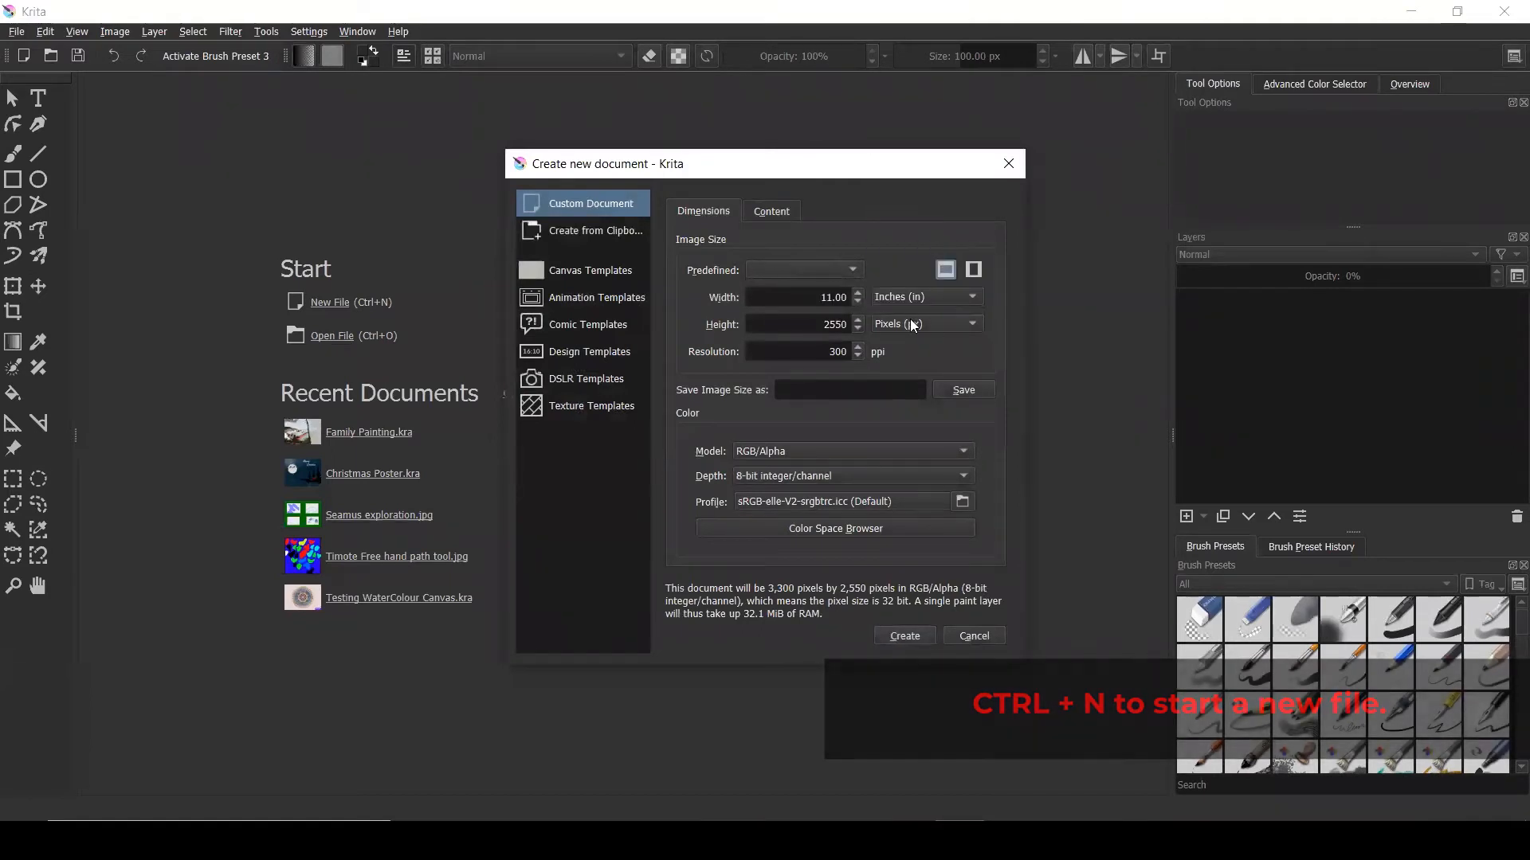
{"action": "double_click", "coordinate": [828, 298]}
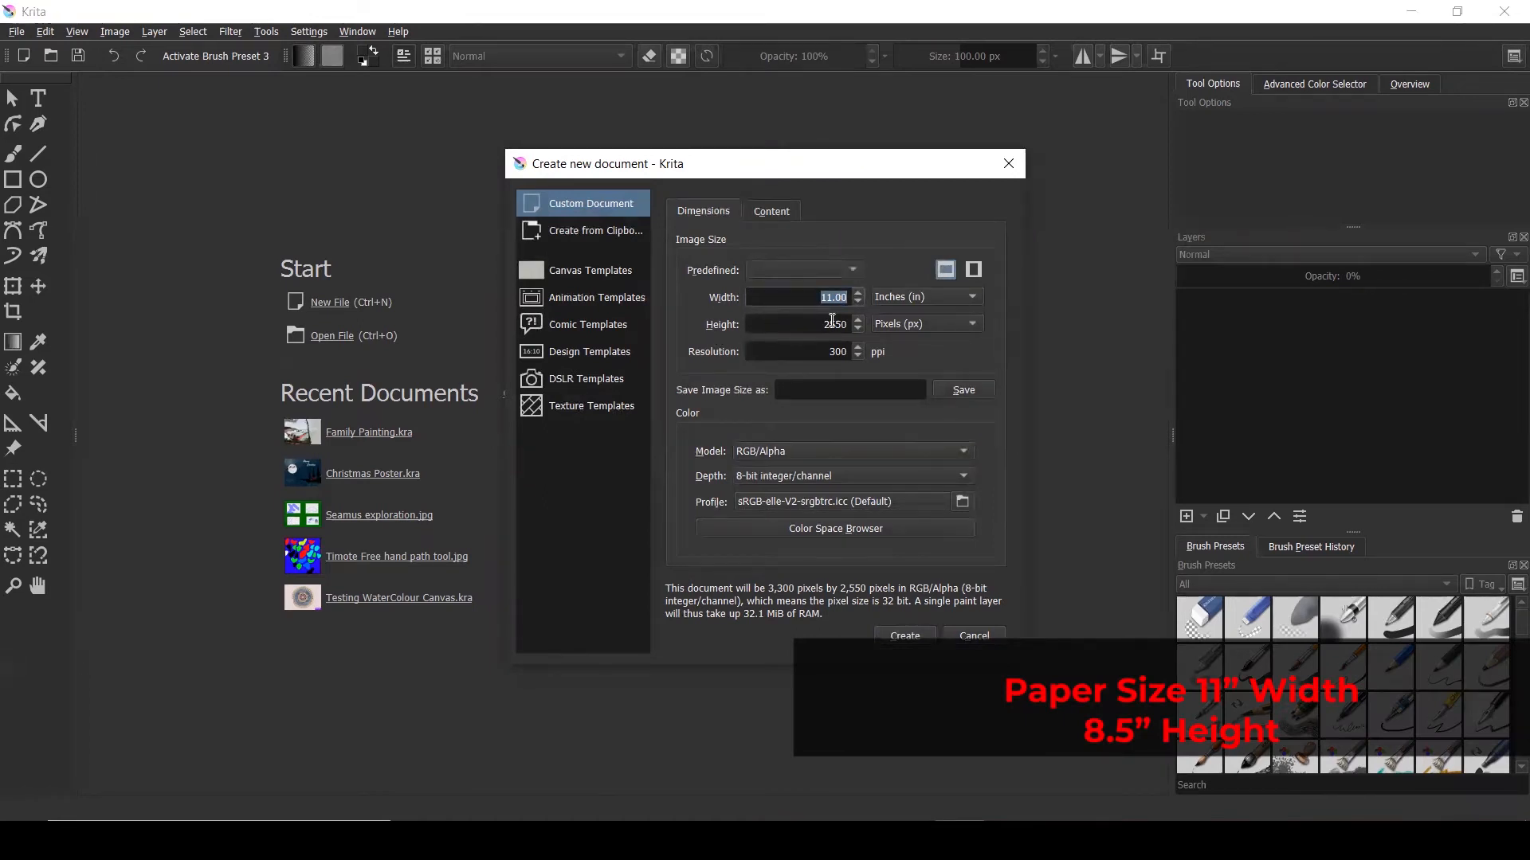
{"action": "left_click", "coordinate": [945, 319]}
{"action": "left_click", "coordinate": [929, 248]}
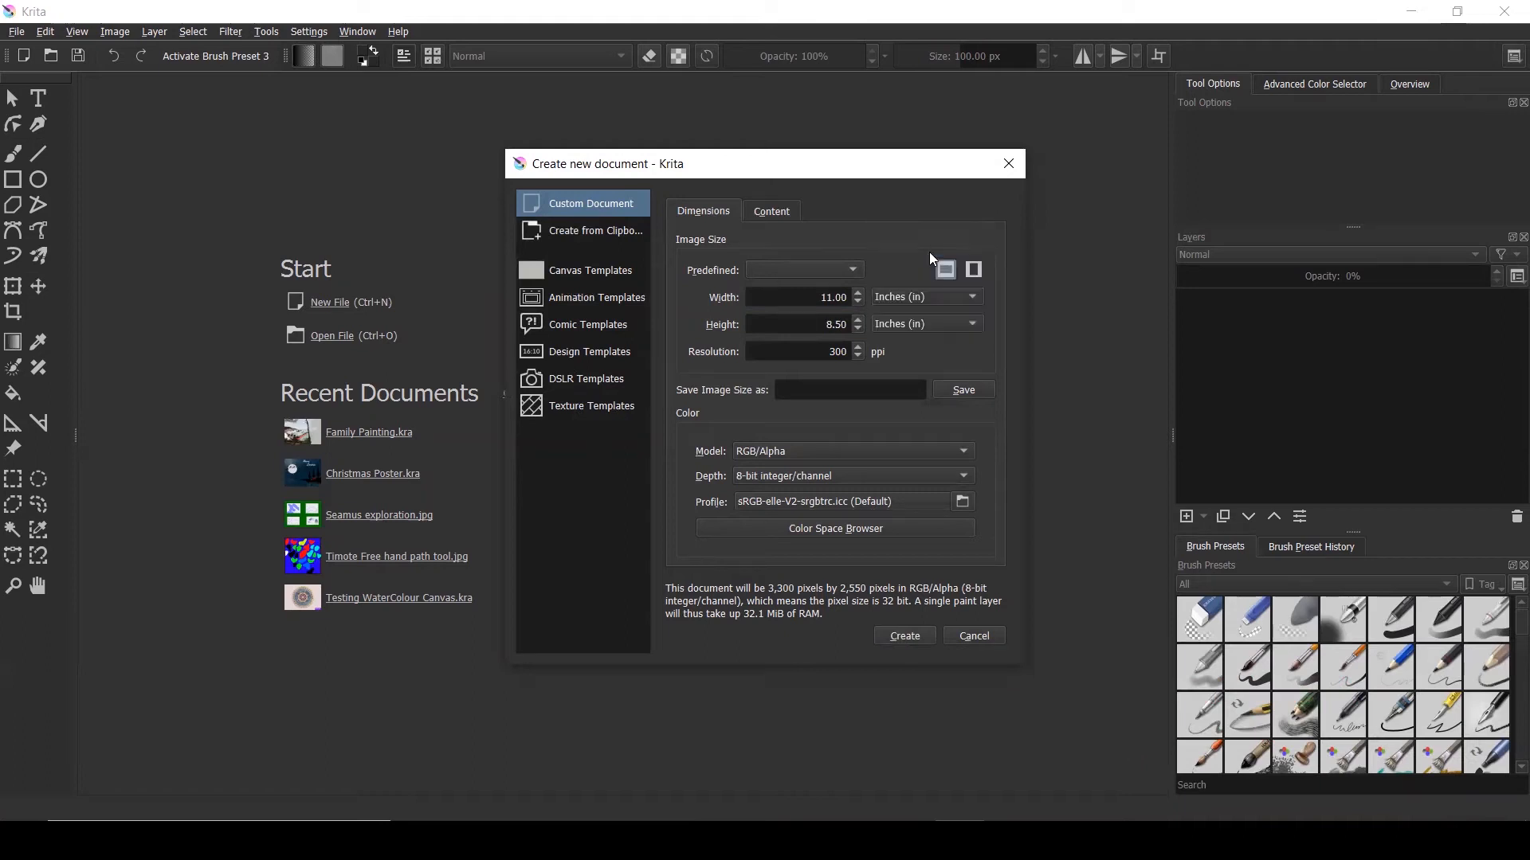
{"action": "double_click", "coordinate": [847, 330]}
{"action": "double_click", "coordinate": [822, 297]}
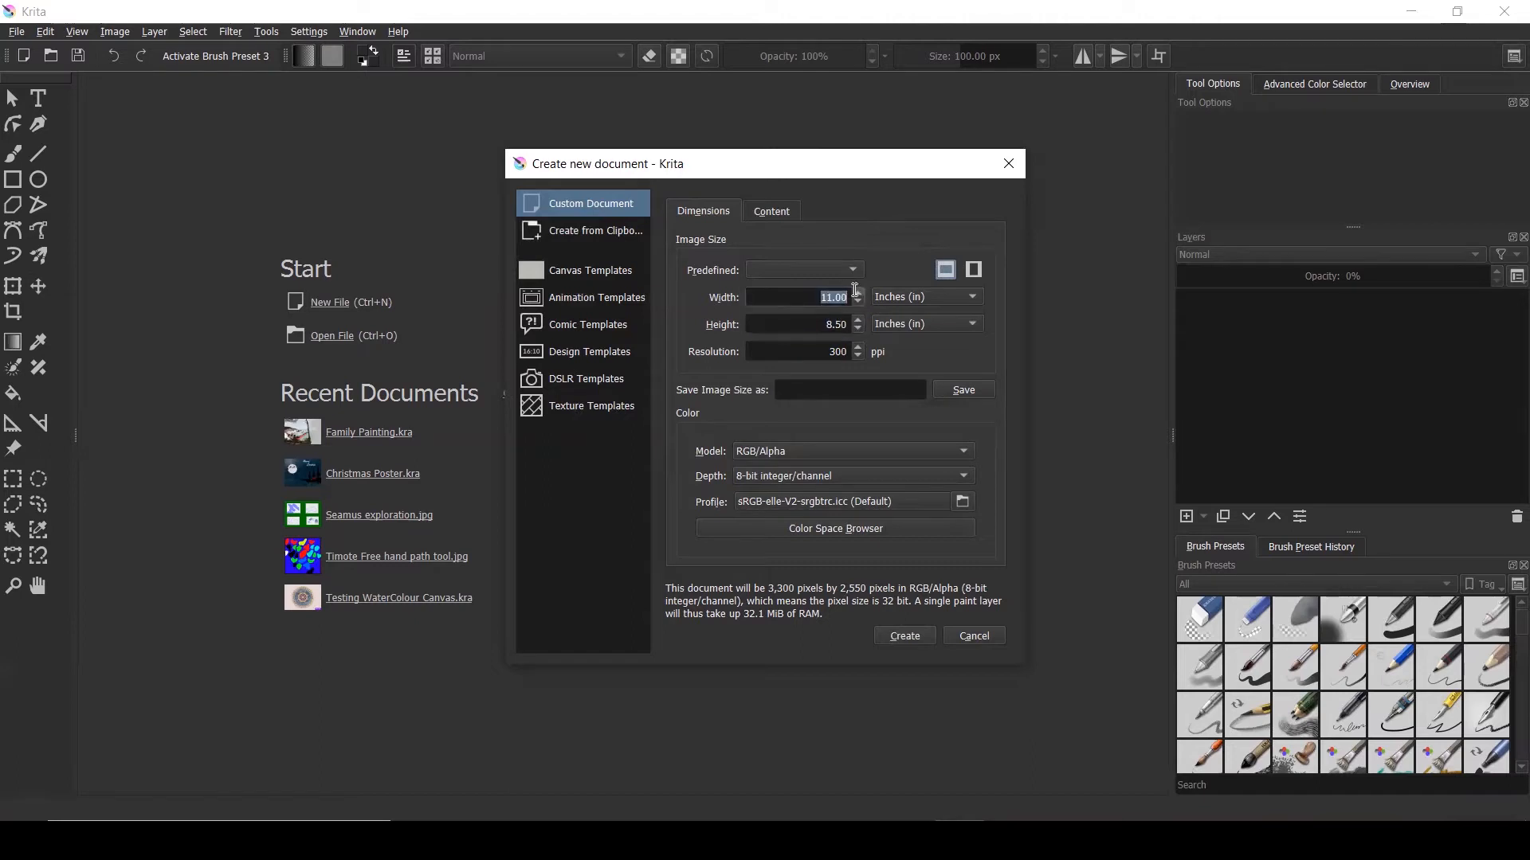
{"action": "double_click", "coordinate": [831, 325]}
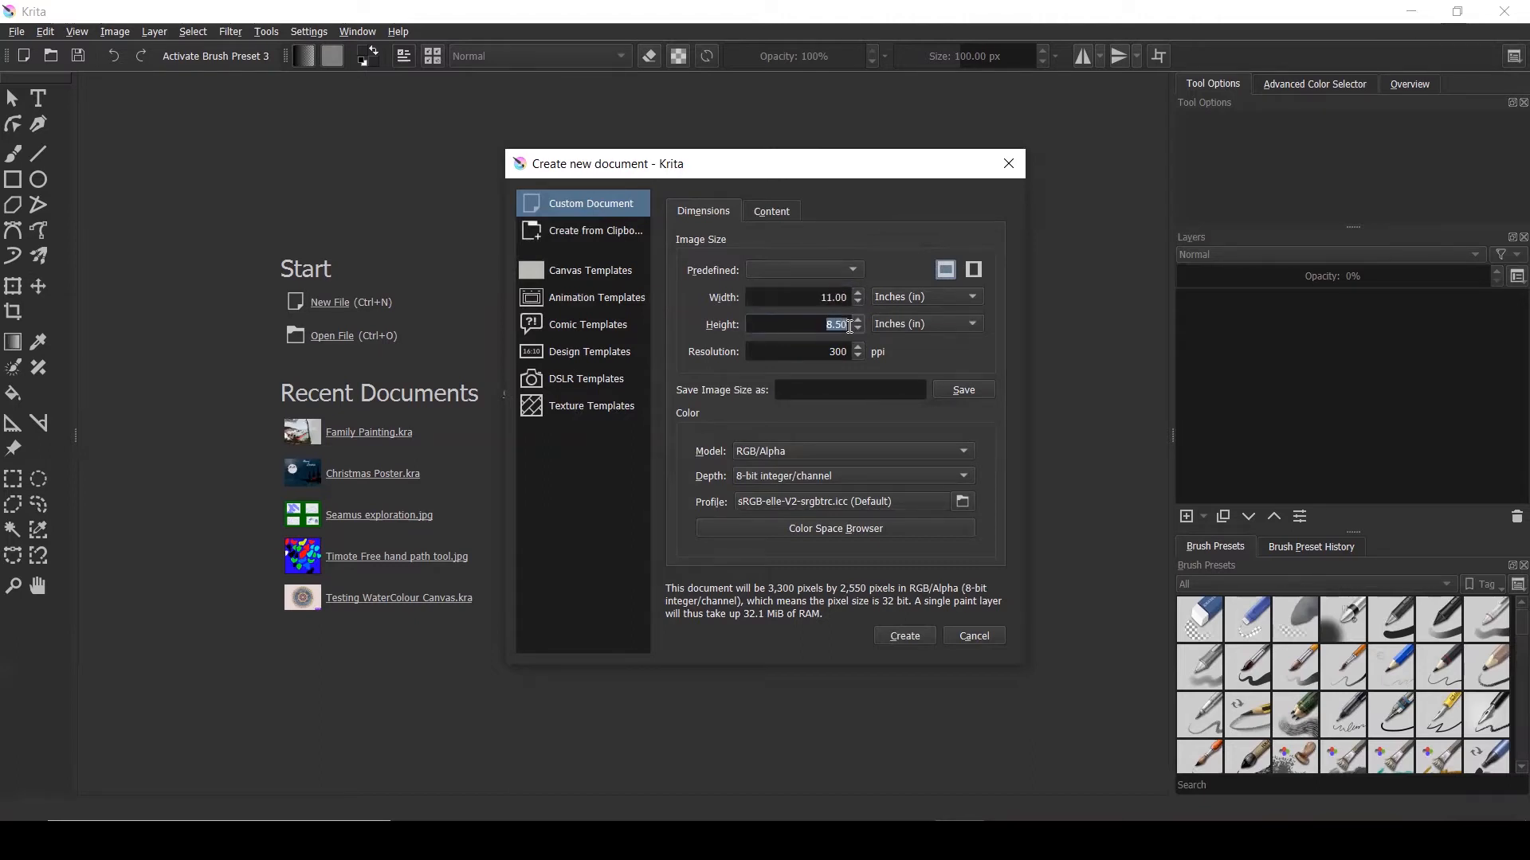
{"action": "left_click", "coordinate": [967, 389]}
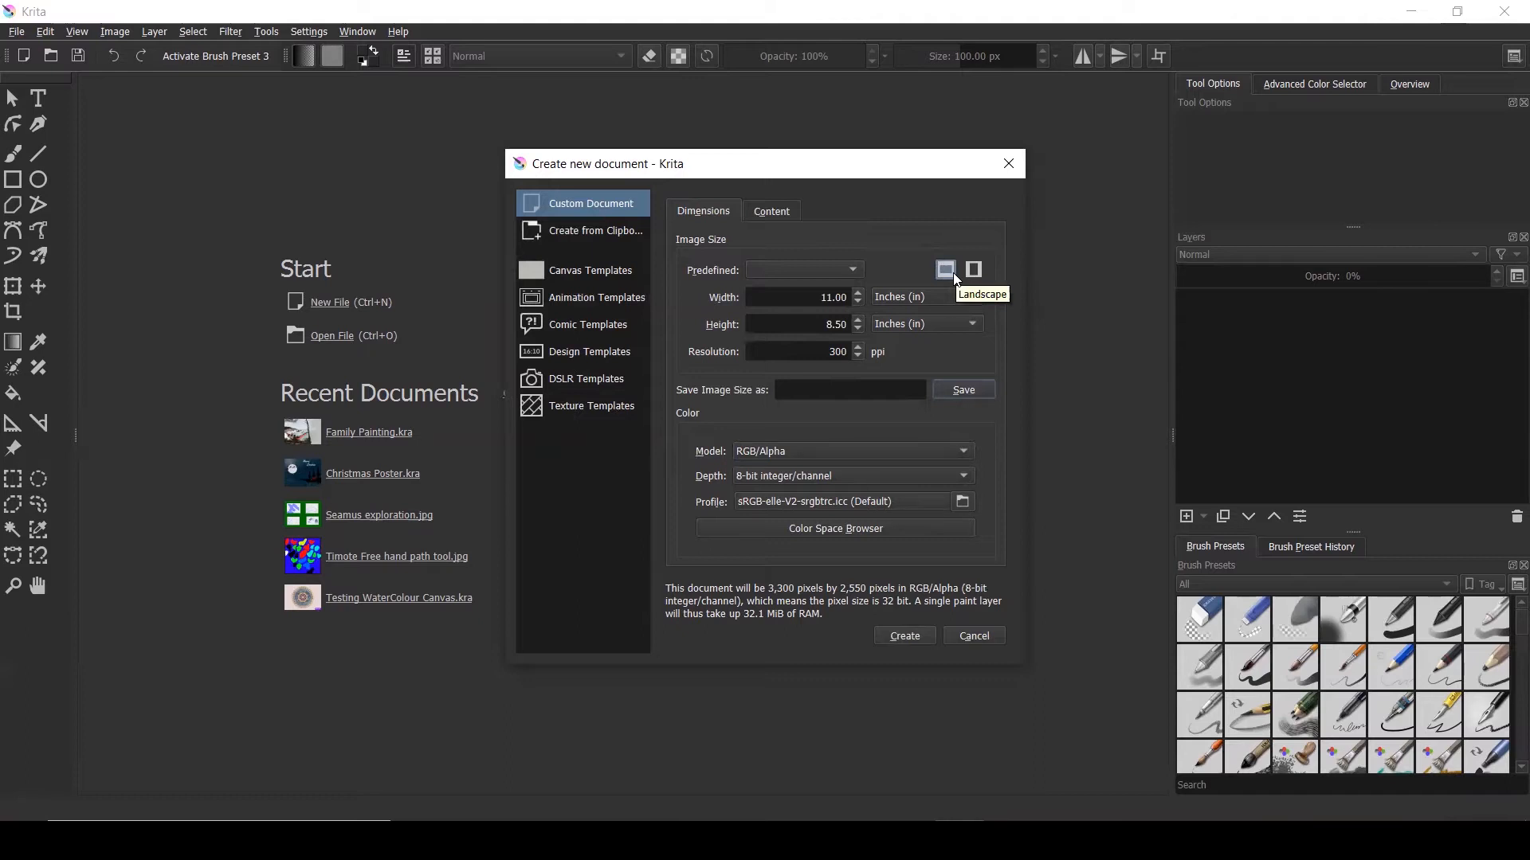
{"action": "left_click", "coordinate": [905, 636]}
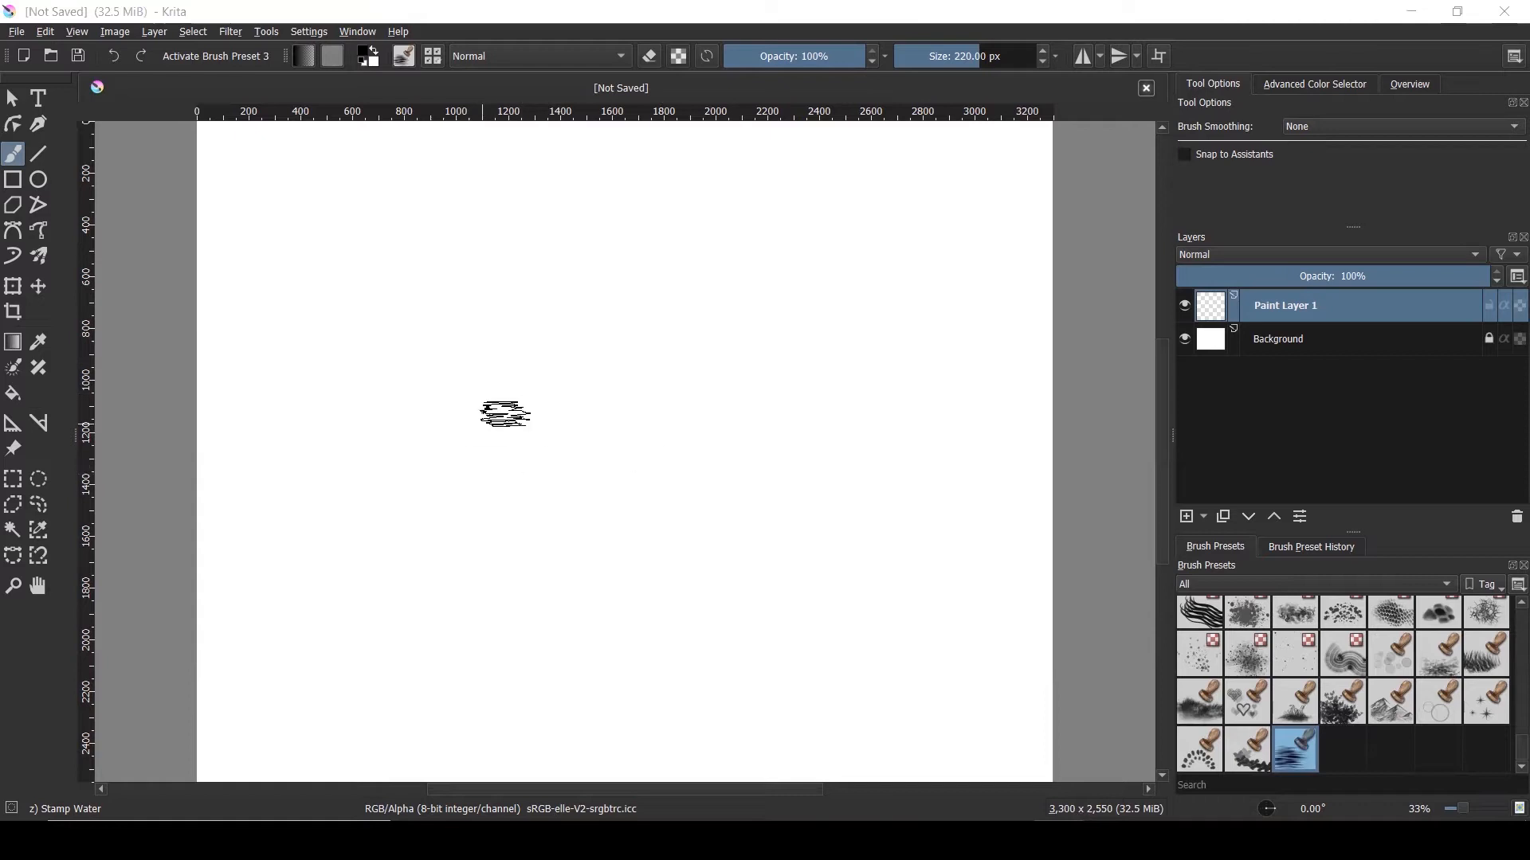
Apply the Default workspace via Window > Workspace and undo the stray scribble
{"action": "left_click", "coordinate": [369, 37]}
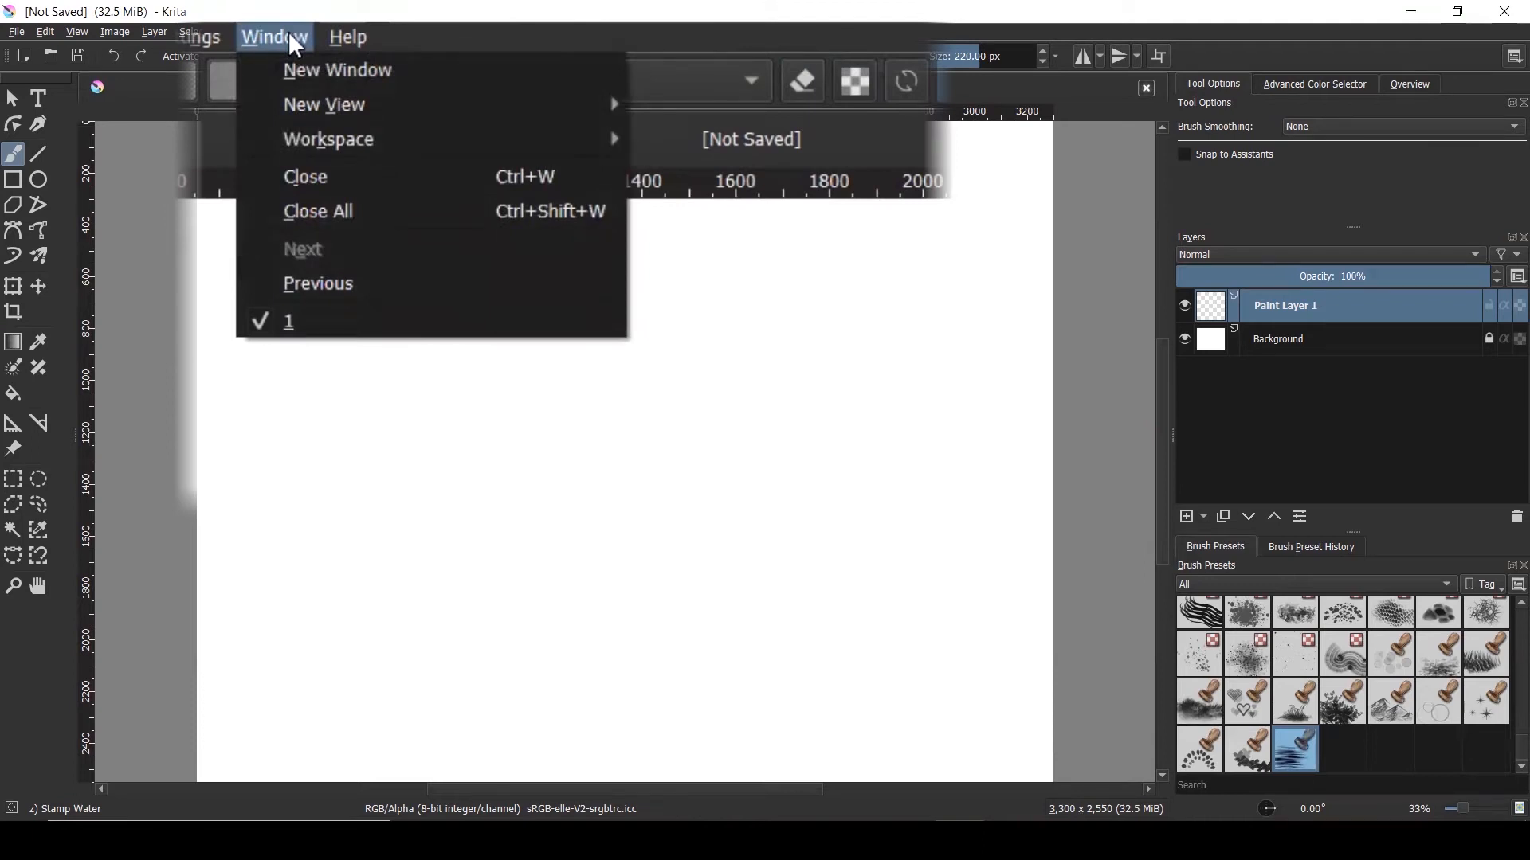
{"action": "mouse_move", "coordinate": [341, 139]}
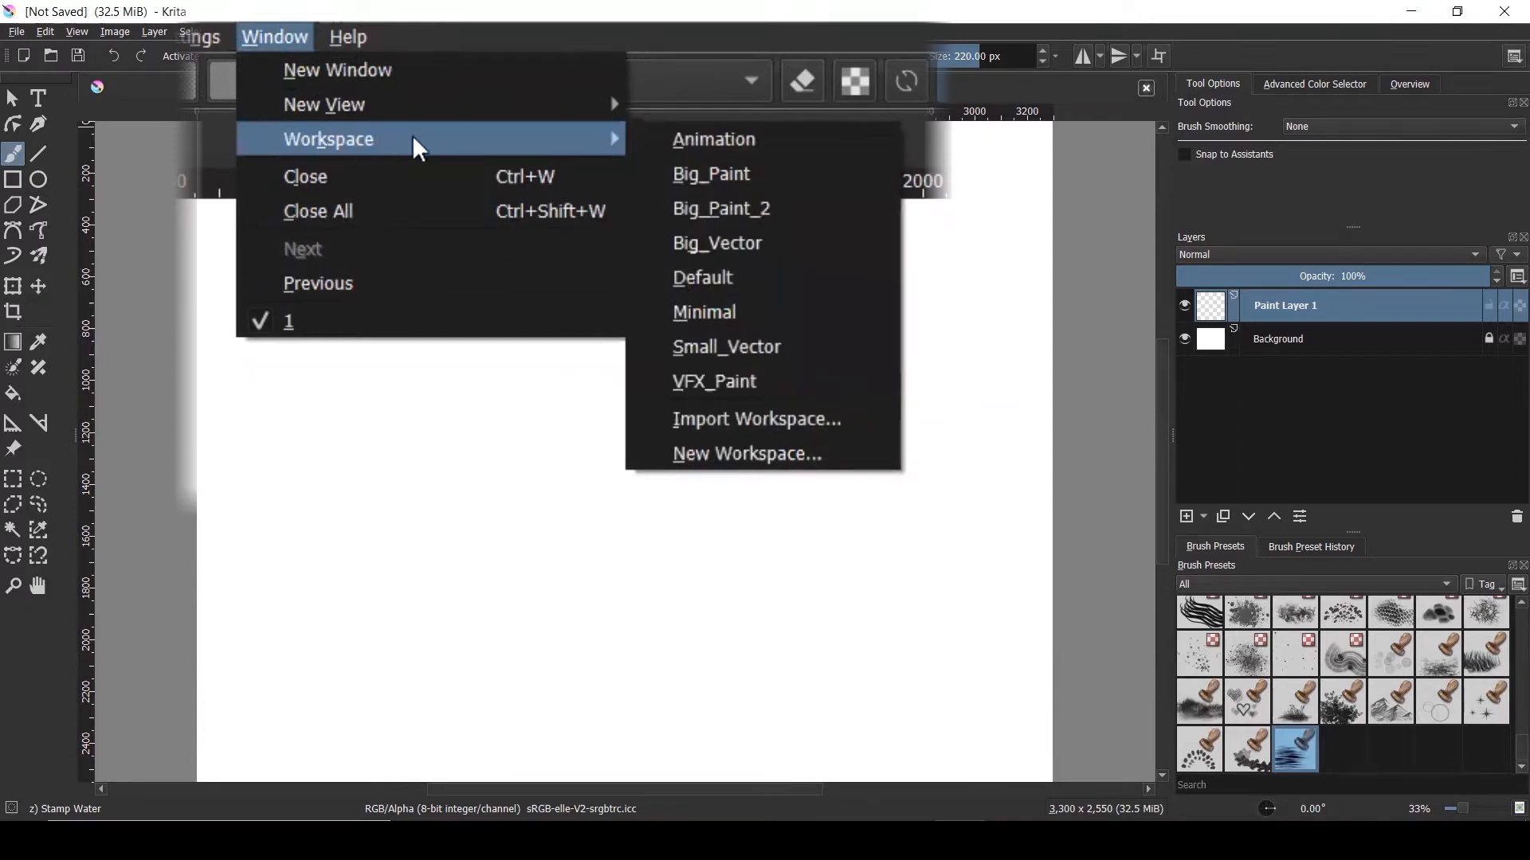
{"action": "left_click", "coordinate": [688, 273]}
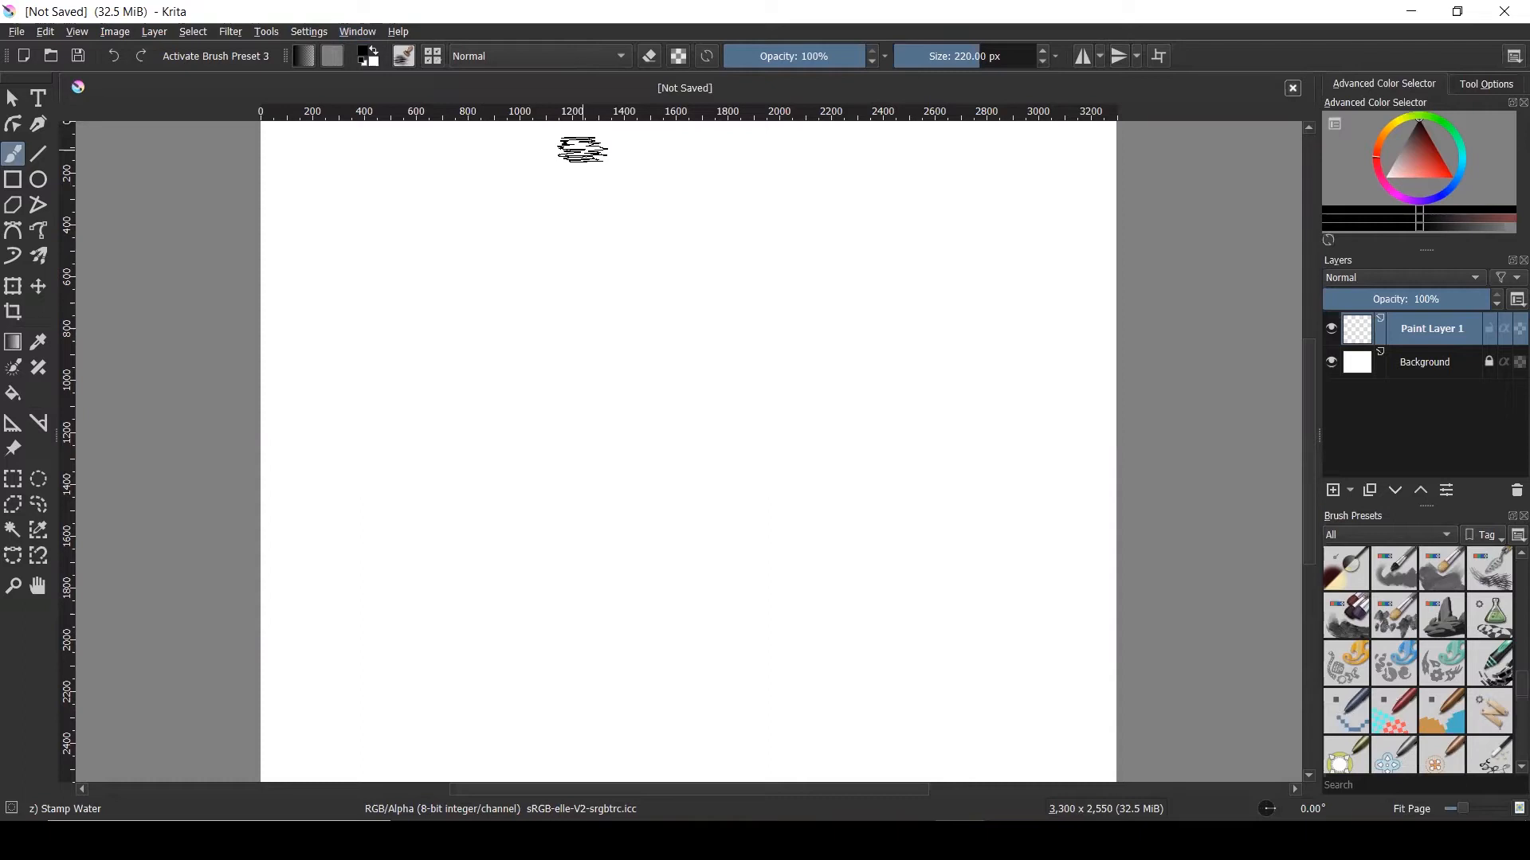
{"action": "key", "text": "ctrl+z"}
Resize the docker panel width and bring the colour wheel back into view
{"action": "left_click_drag", "start_coordinate": [1319, 438], "coordinate": [1173, 438]}
{"action": "left_click_drag", "start_coordinate": [1168, 437], "coordinate": [1190, 430]}
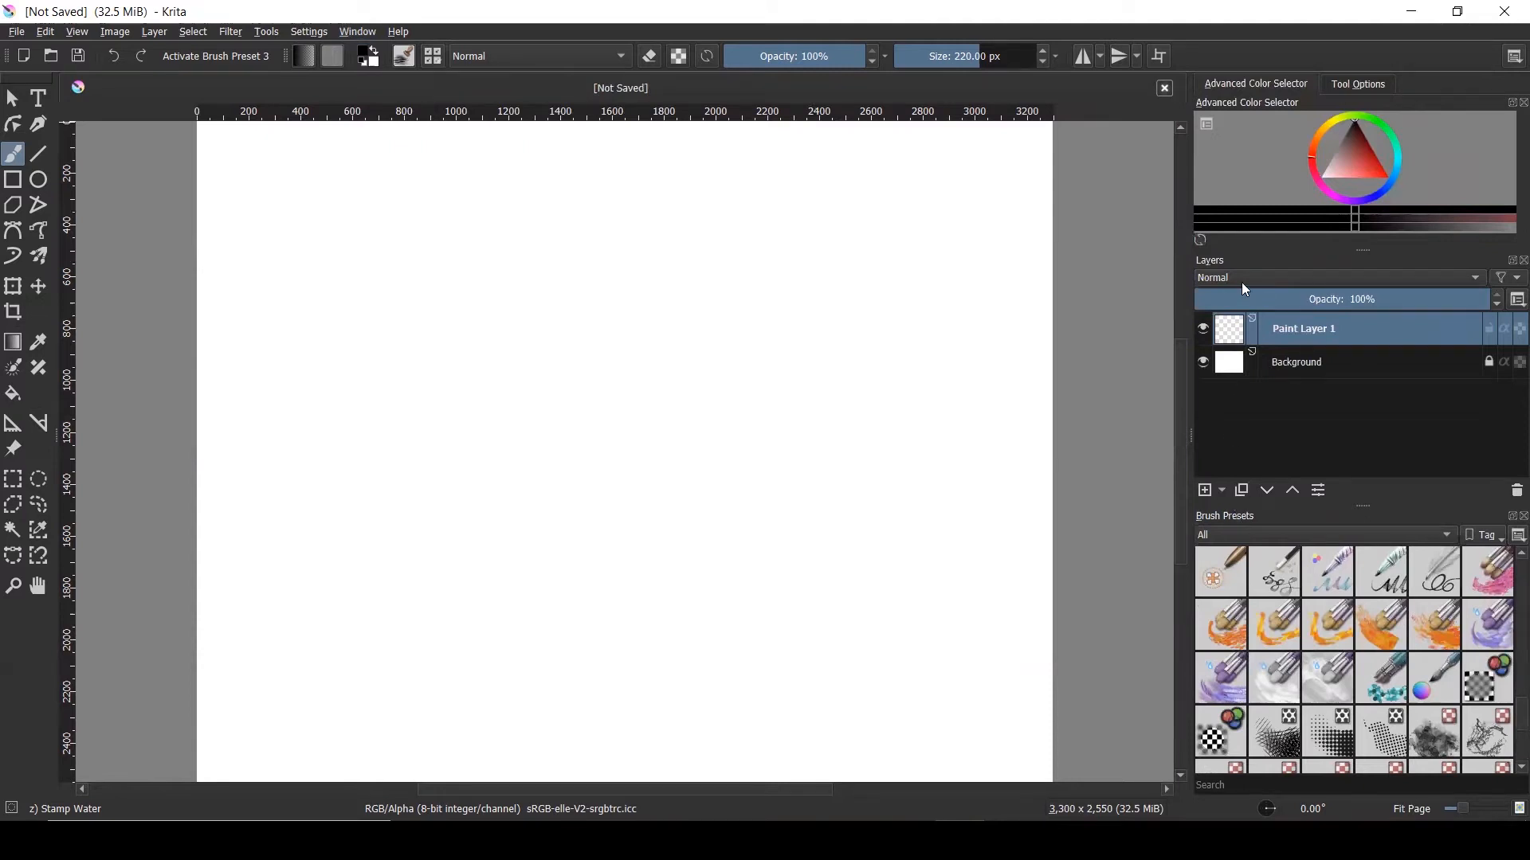
{"action": "left_click", "coordinate": [1344, 86]}
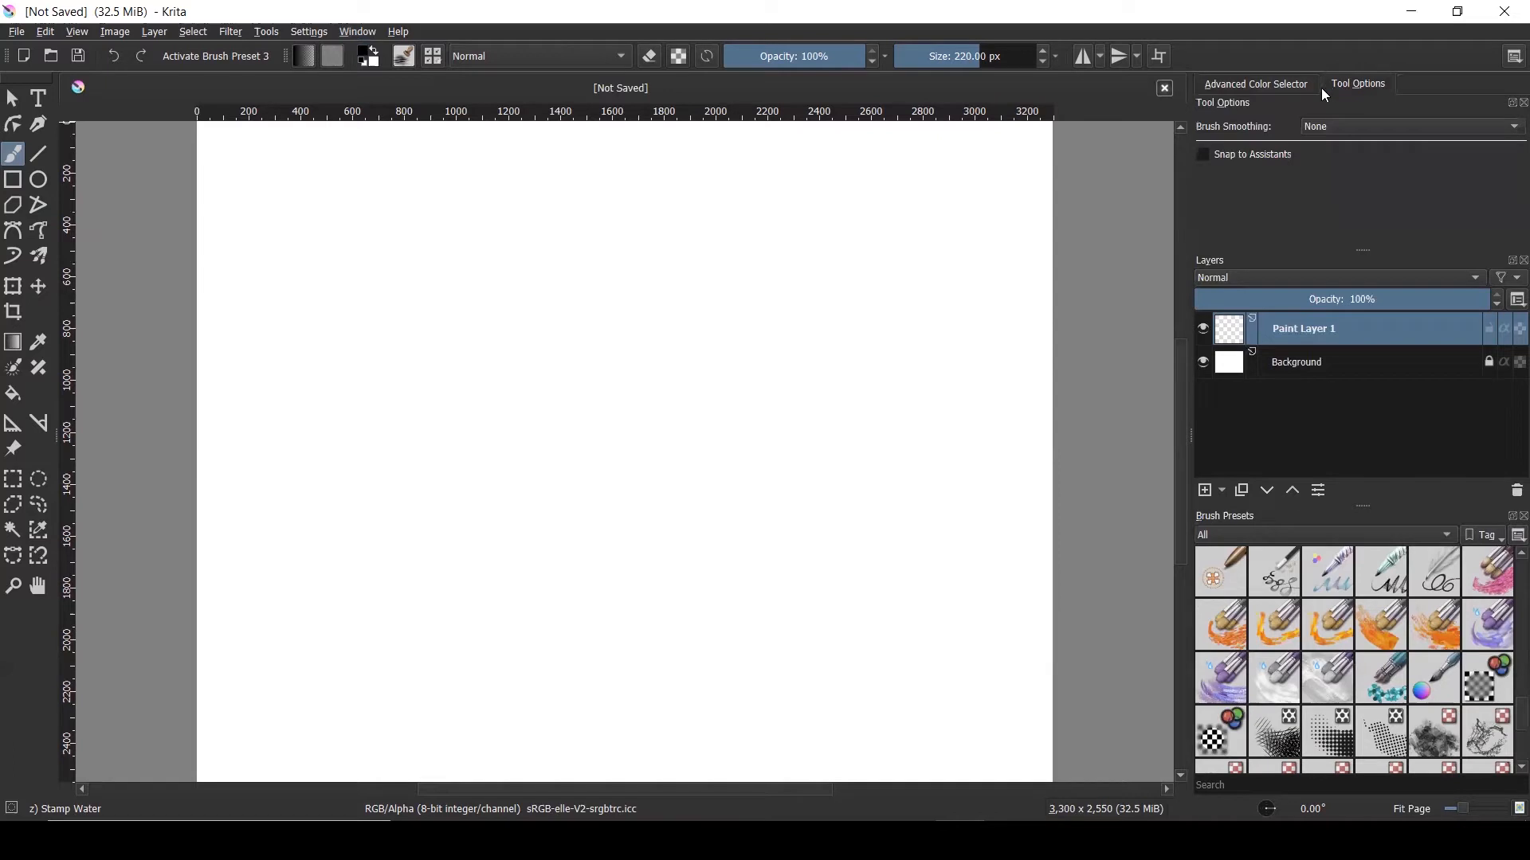
{"action": "left_click", "coordinate": [1282, 86]}
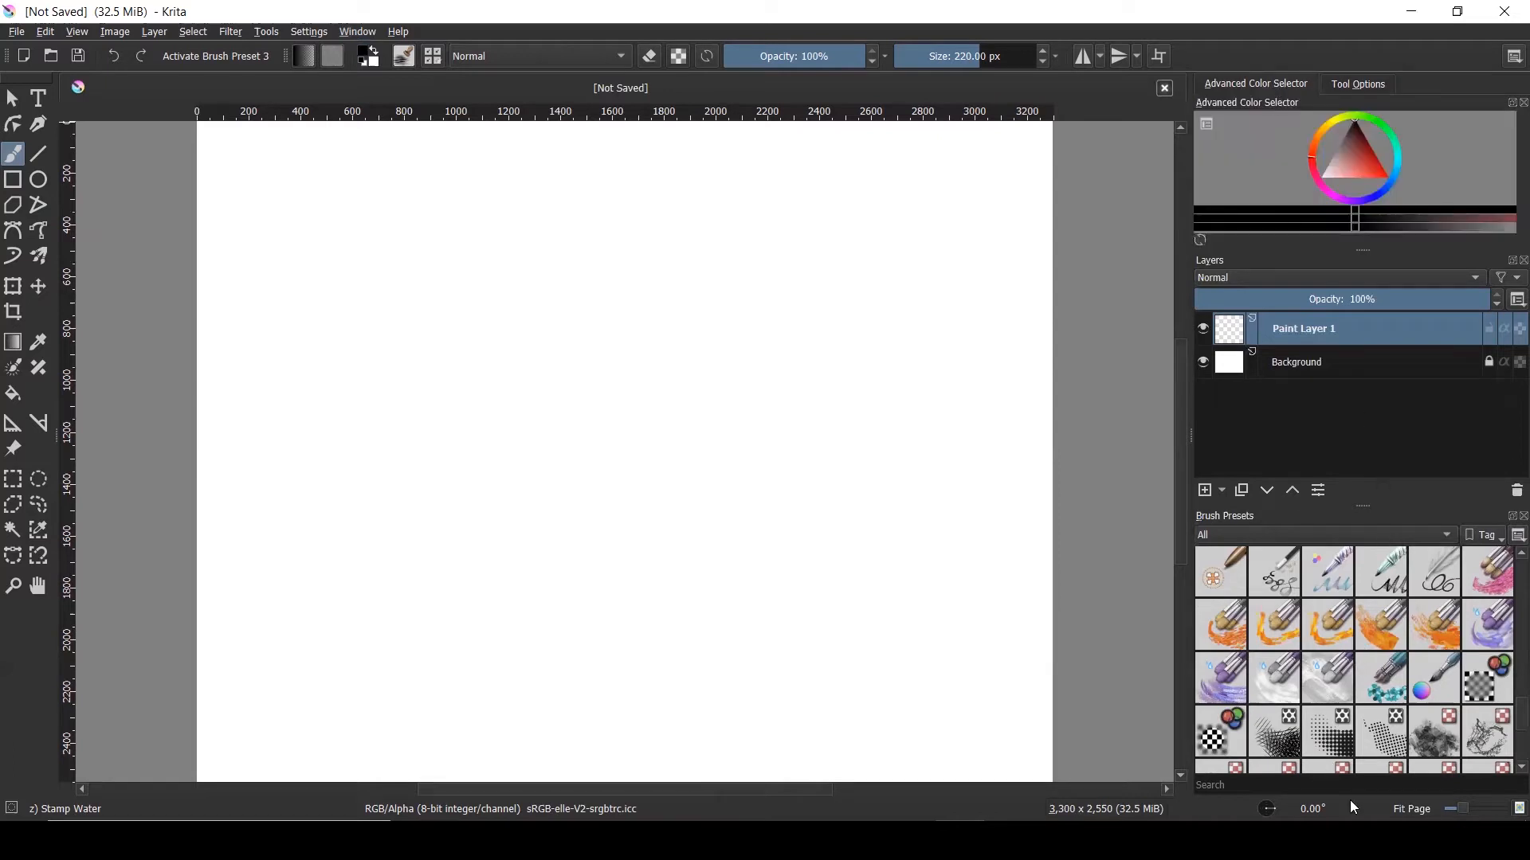
{"action": "scroll", "coordinate": [1506, 769], "scroll_direction": "down", "scroll_amount": 3}
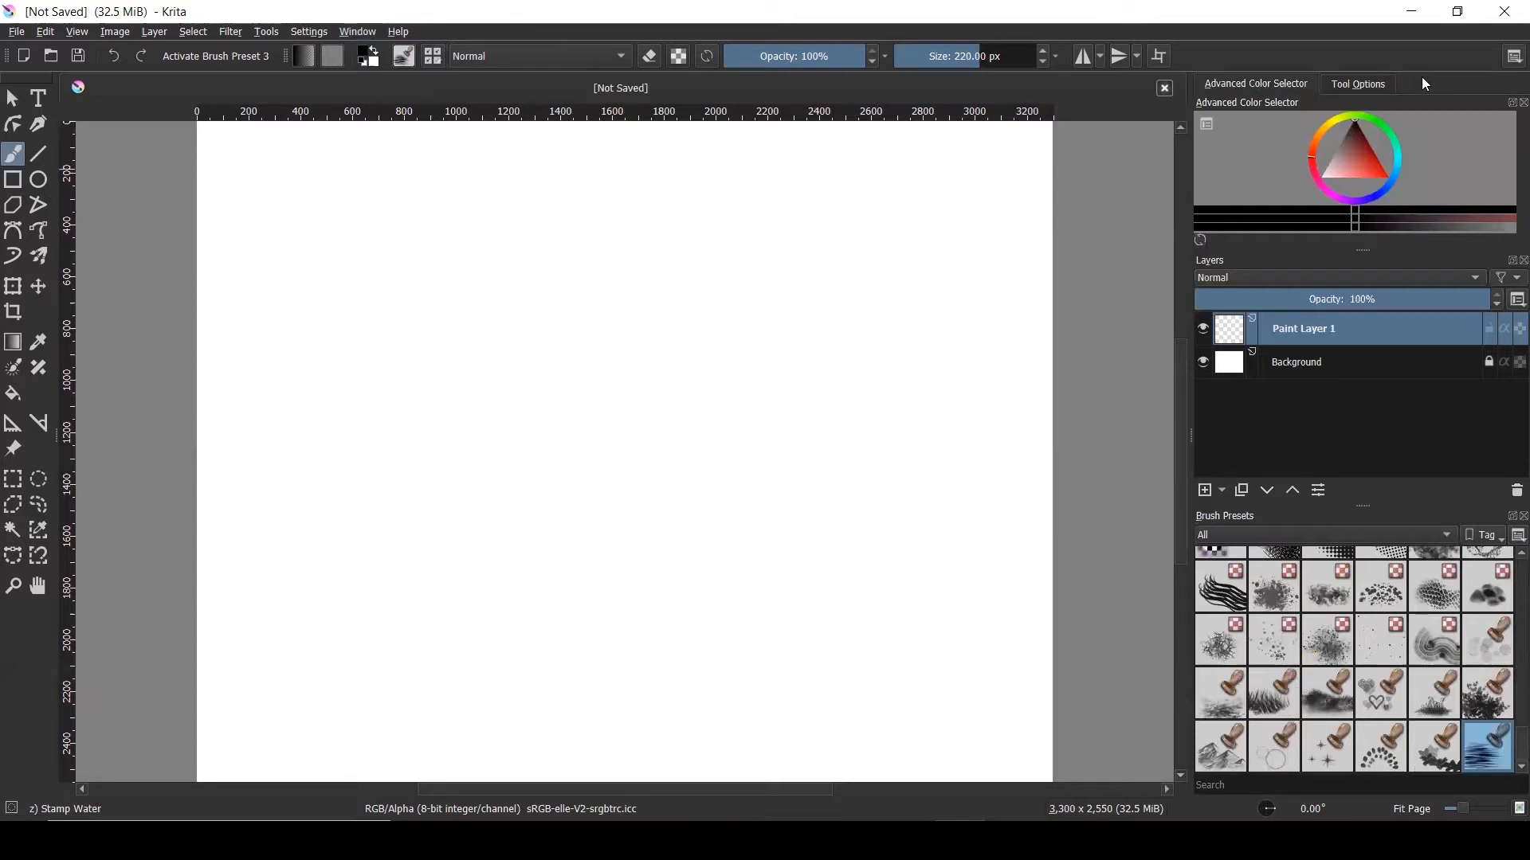
Tick Overview under Settings > Dockers and show its canvas thumbnail tab
{"action": "left_click", "coordinate": [361, 32]}
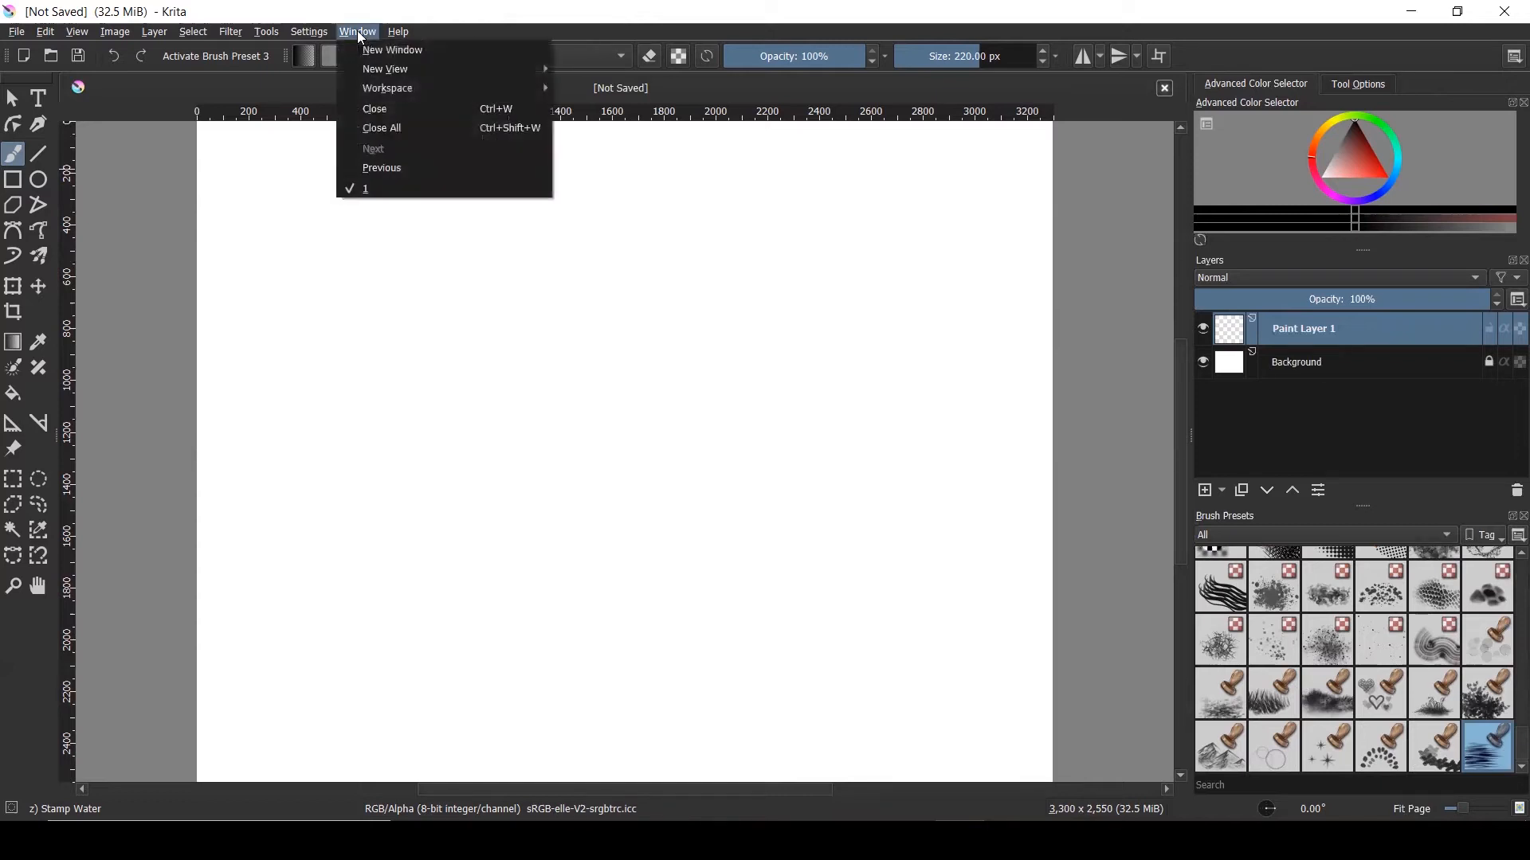
{"action": "left_click", "coordinate": [357, 31]}
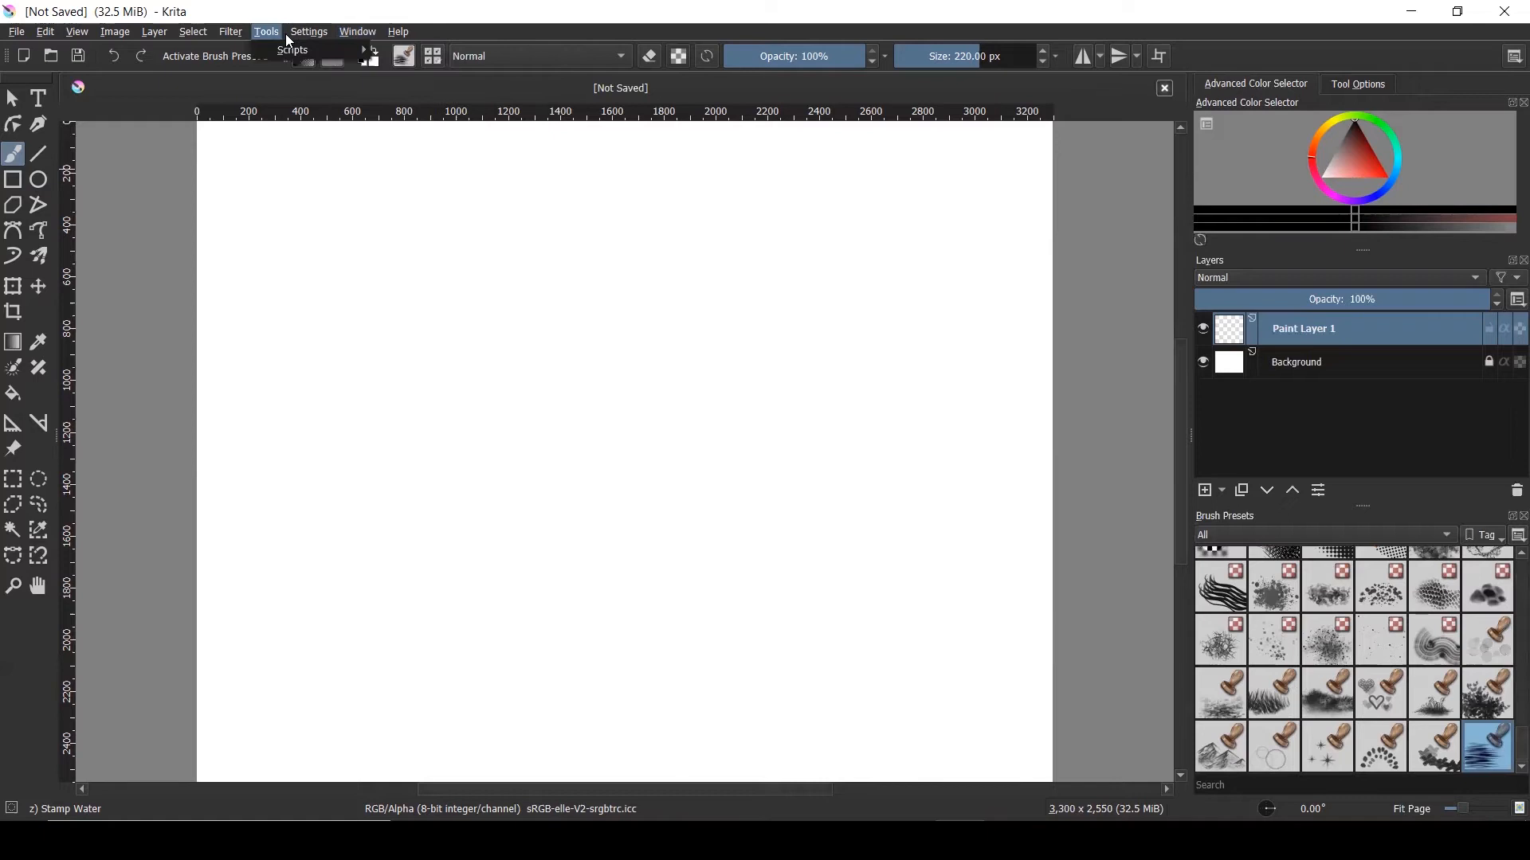
{"action": "left_click", "coordinate": [294, 32]}
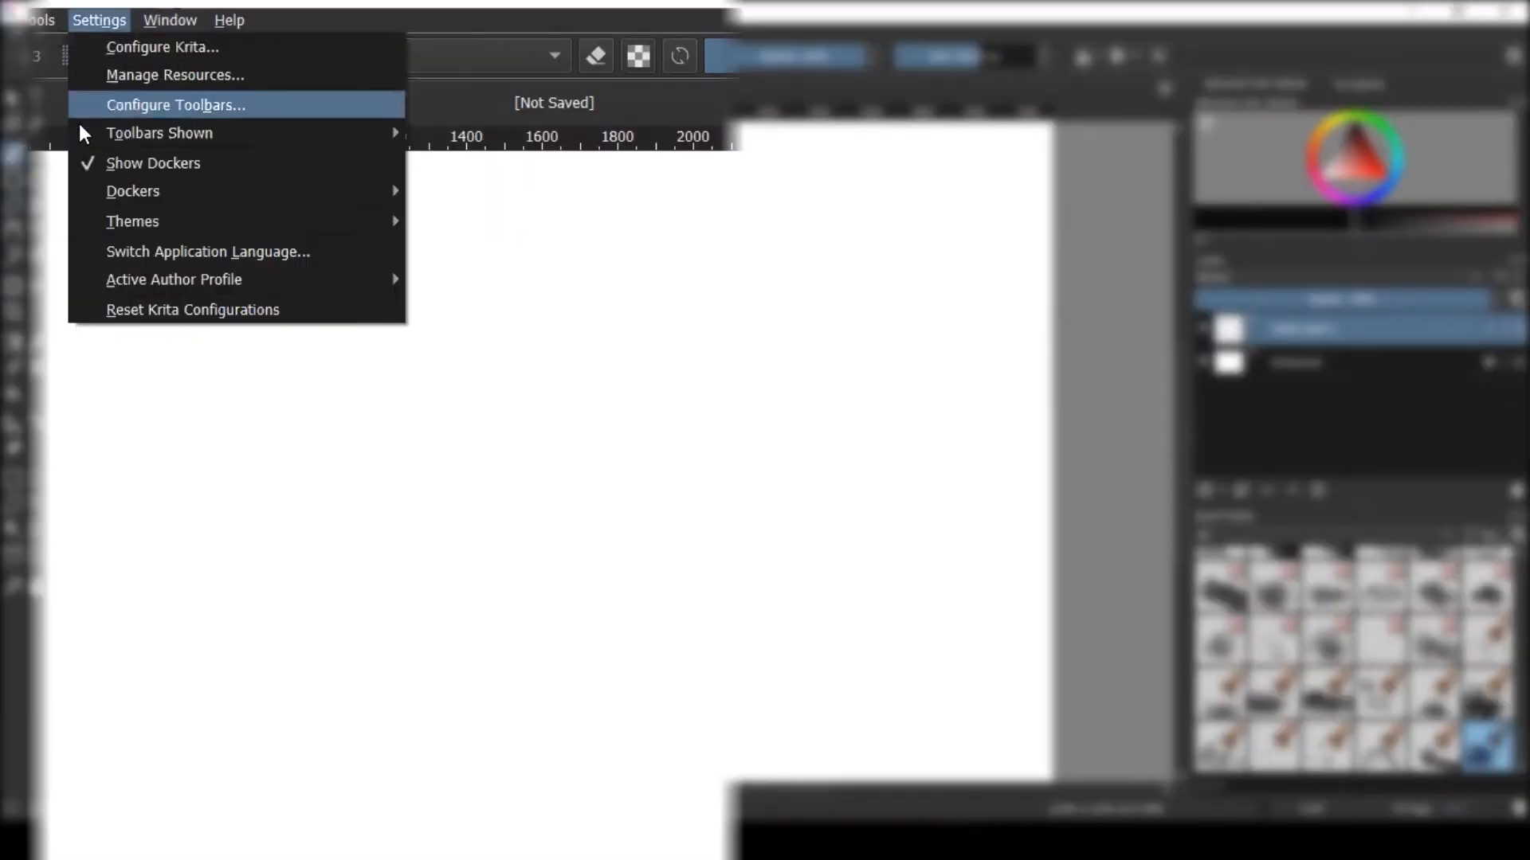
{"action": "mouse_move", "coordinate": [96, 194]}
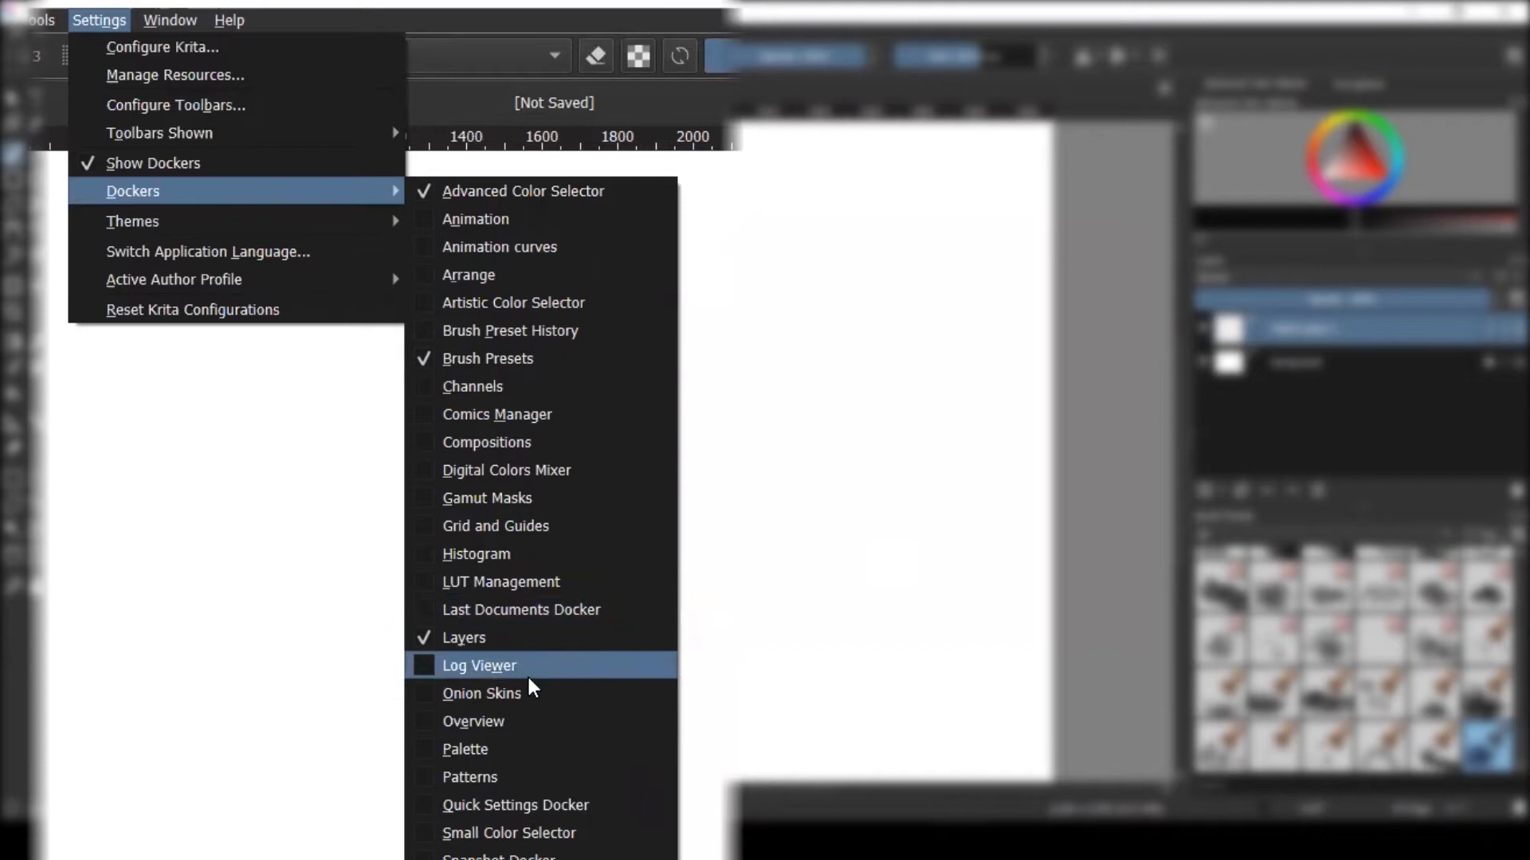
{"action": "left_click", "coordinate": [423, 719]}
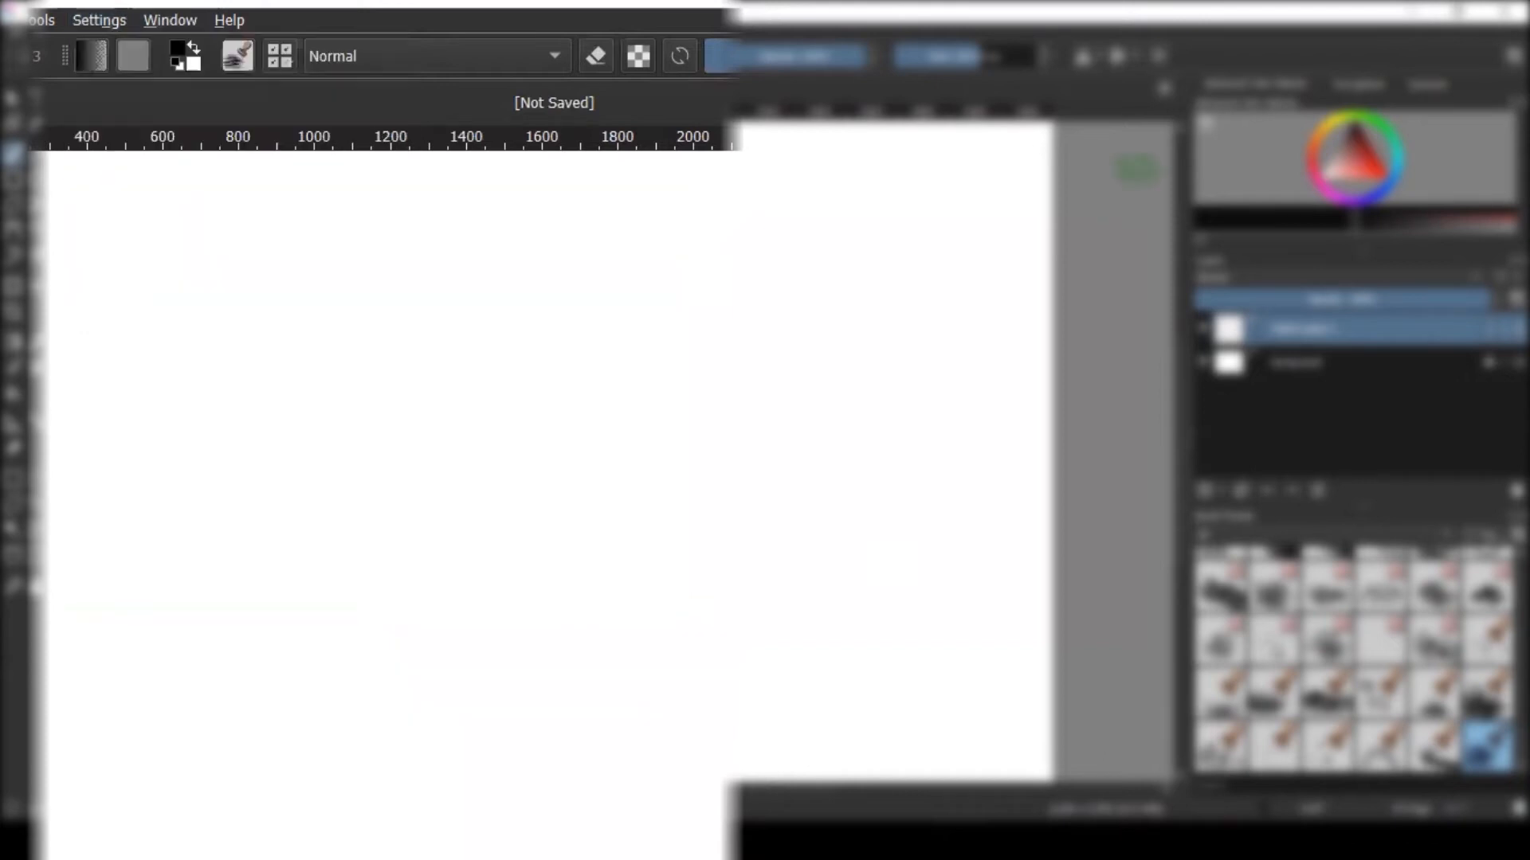
{"action": "left_click", "coordinate": [1439, 86]}
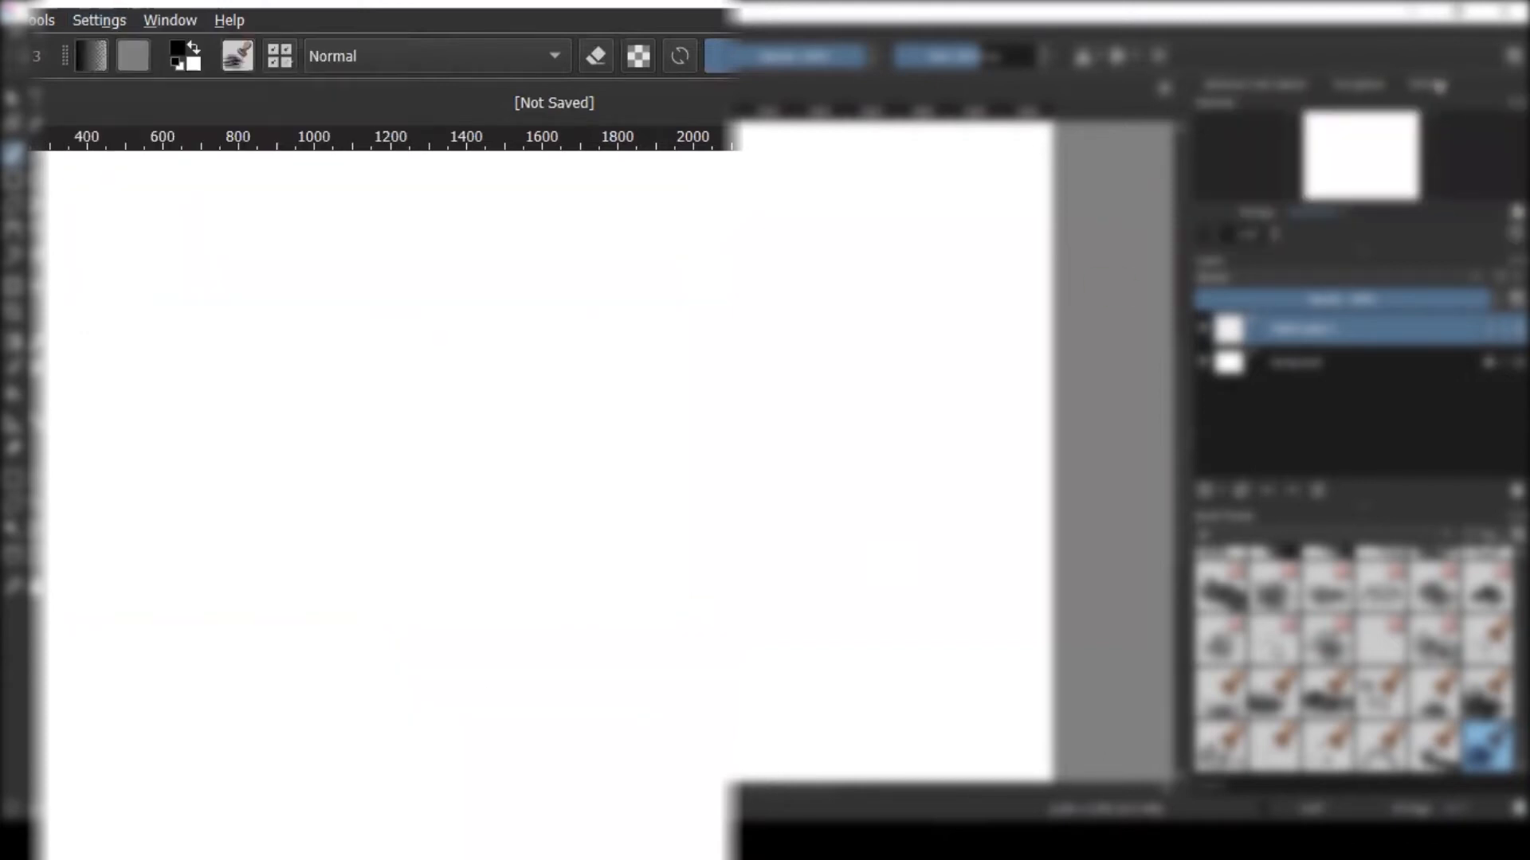
{"action": "scroll", "coordinate": [1359, 177], "scroll_direction": "down", "scroll_amount": 5}
{"action": "scroll", "coordinate": [905, 386], "scroll_direction": "up", "scroll_amount": 4}
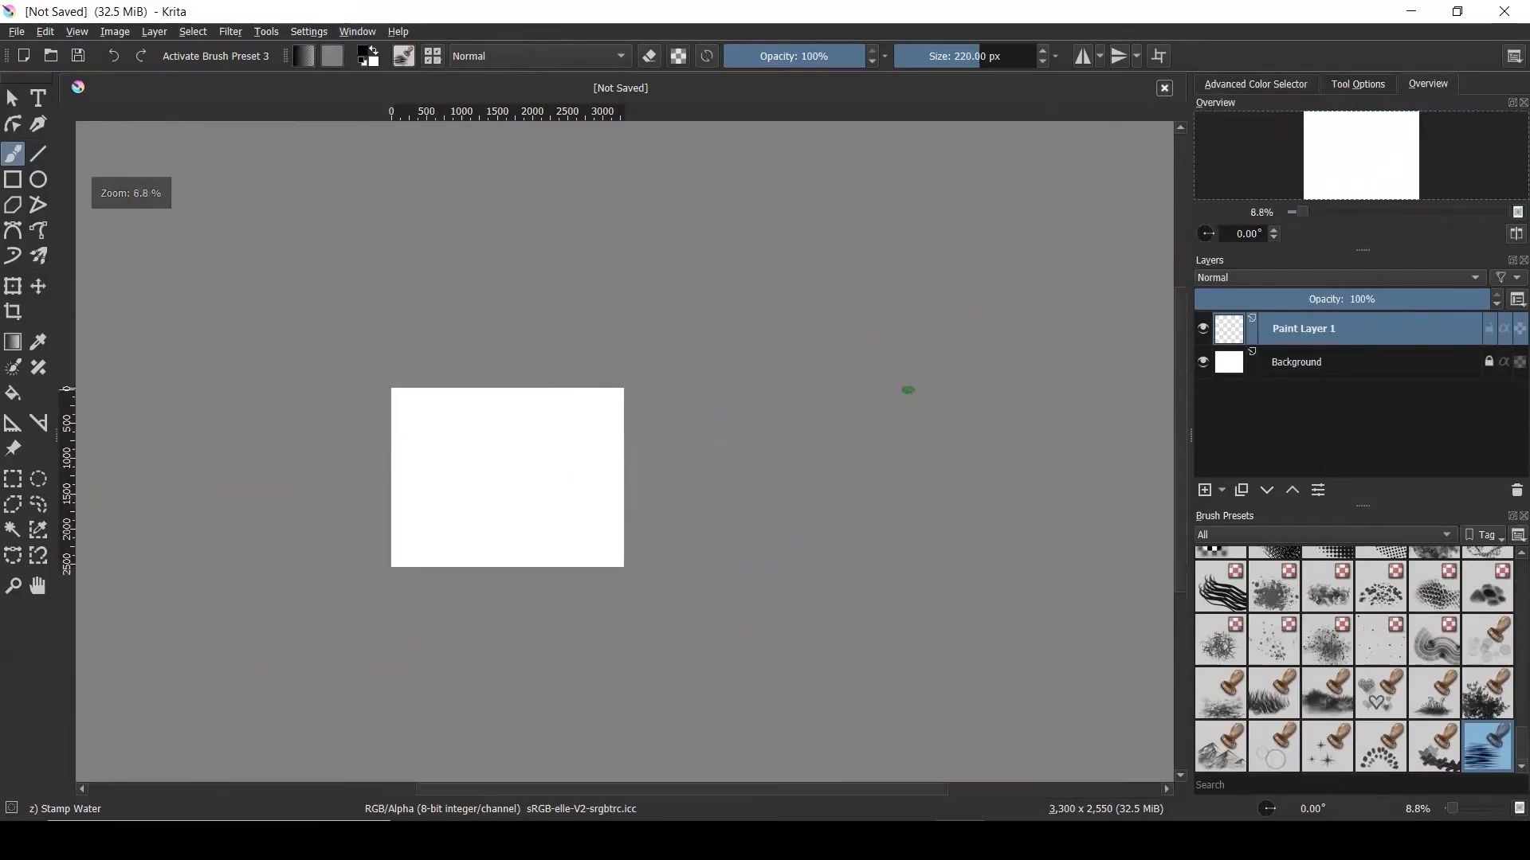
{"action": "scroll", "coordinate": [905, 386], "scroll_direction": "down", "scroll_amount": 3}
Paint a test loop stroke, adjust zoom and pan, then undo the stroke to blank the canvas
{"action": "mouse_move", "coordinate": [521, 452]}
{"action": "left_mouse_down"}
{"action": "mouse_move", "coordinate": [463, 513]}
{"action": "mouse_move", "coordinate": [502, 490]}
{"action": "mouse_move", "coordinate": [487, 473]}
{"action": "left_mouse_up"}
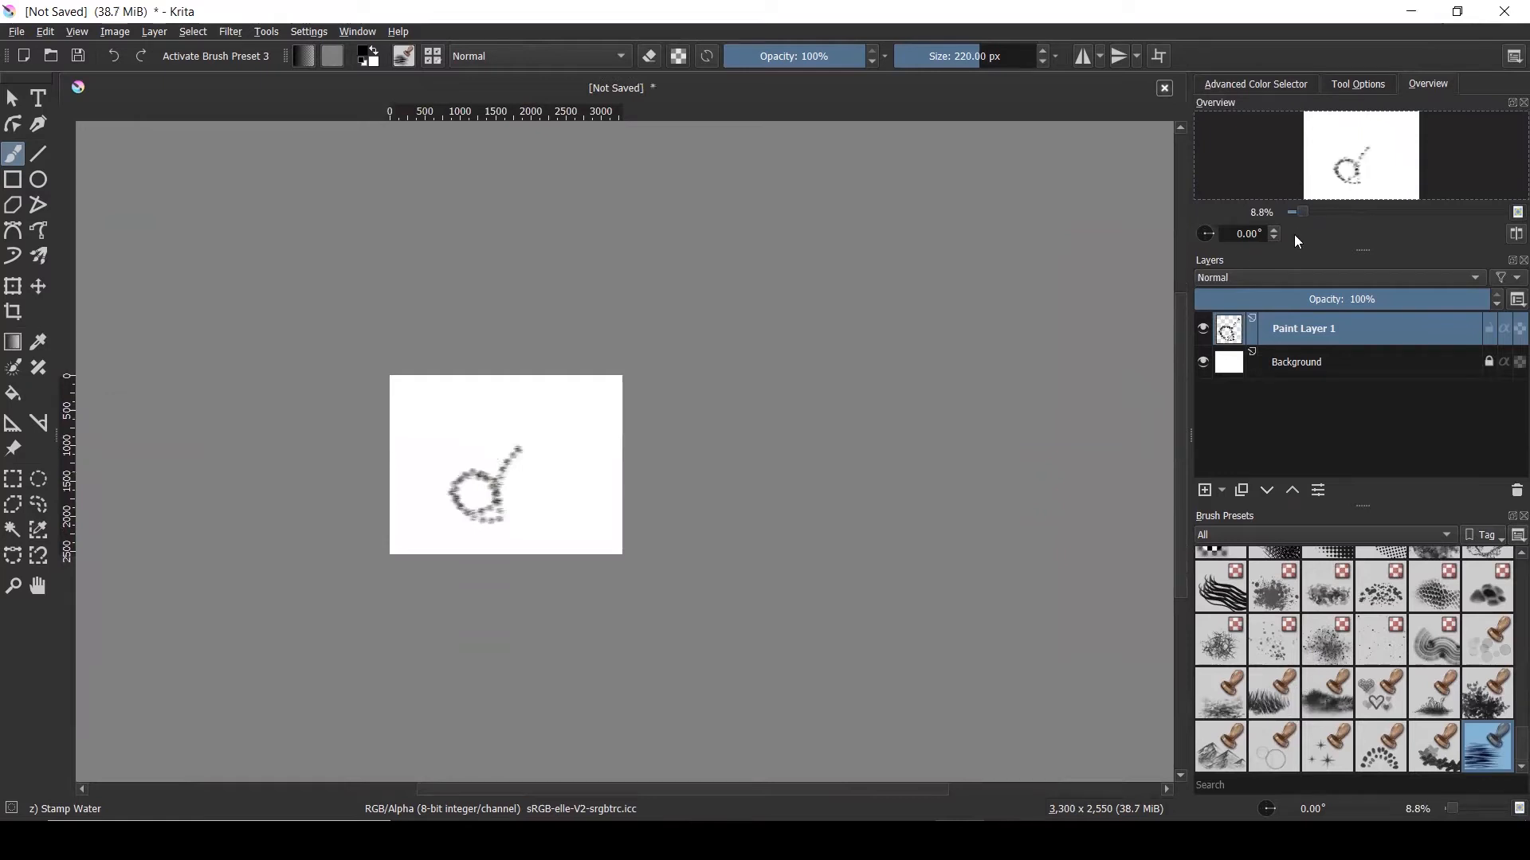
{"action": "mouse_move", "coordinate": [1304, 210]}
{"action": "left_mouse_down"}
{"action": "mouse_move", "coordinate": [1326, 206]}
{"action": "mouse_move", "coordinate": [1309, 208]}
{"action": "left_mouse_up"}
{"action": "left_click_drag", "start_coordinate": [1386, 163], "coordinate": [1377, 205]}
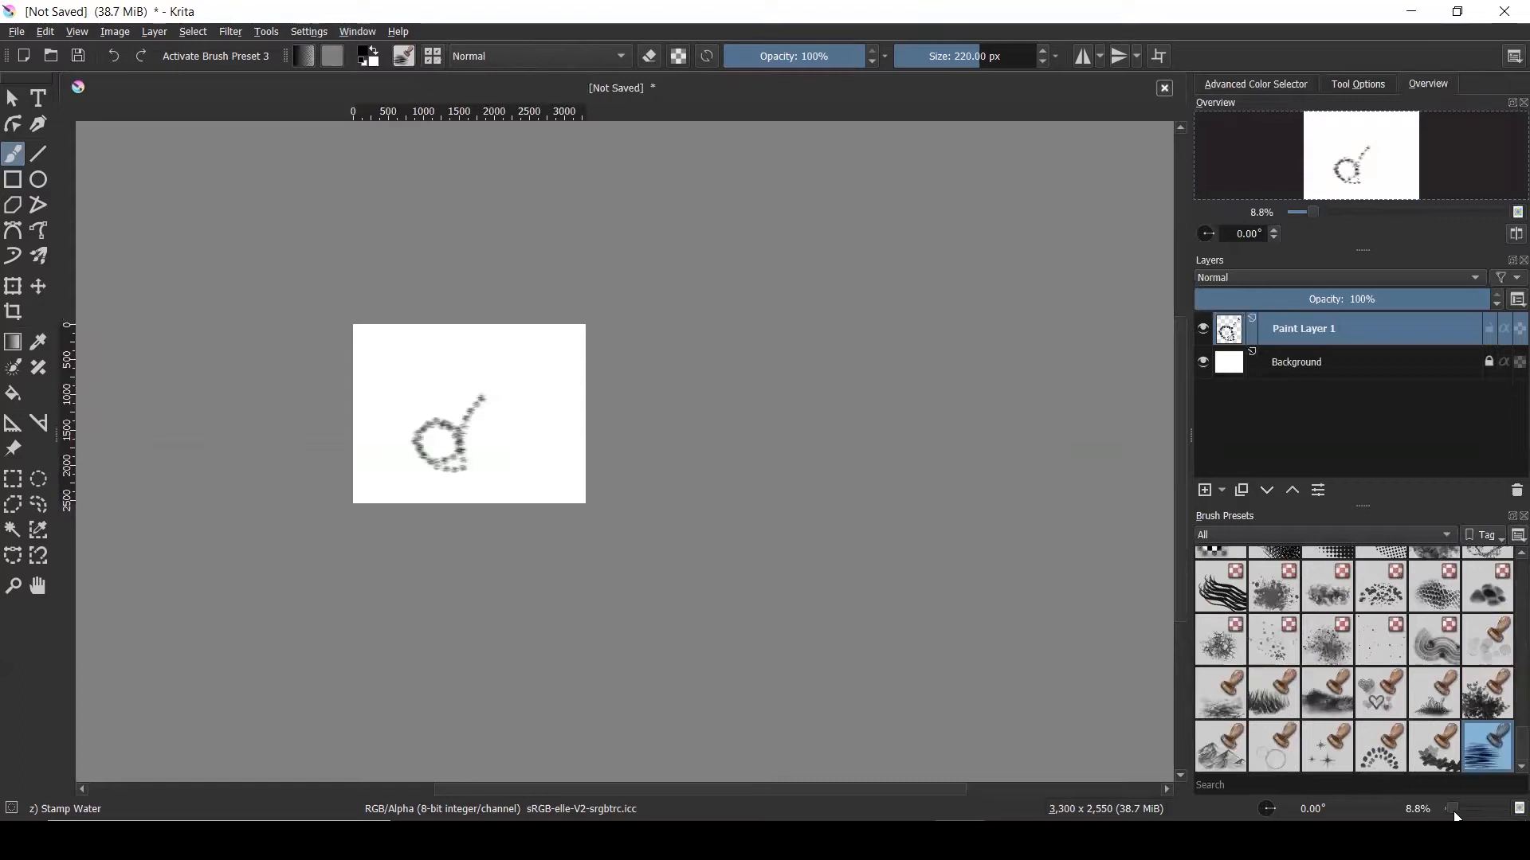
{"action": "mouse_move", "coordinate": [1455, 811]}
{"action": "left_mouse_down"}
{"action": "mouse_move", "coordinate": [1480, 812]}
{"action": "mouse_move", "coordinate": [1446, 810]}
{"action": "left_mouse_up"}
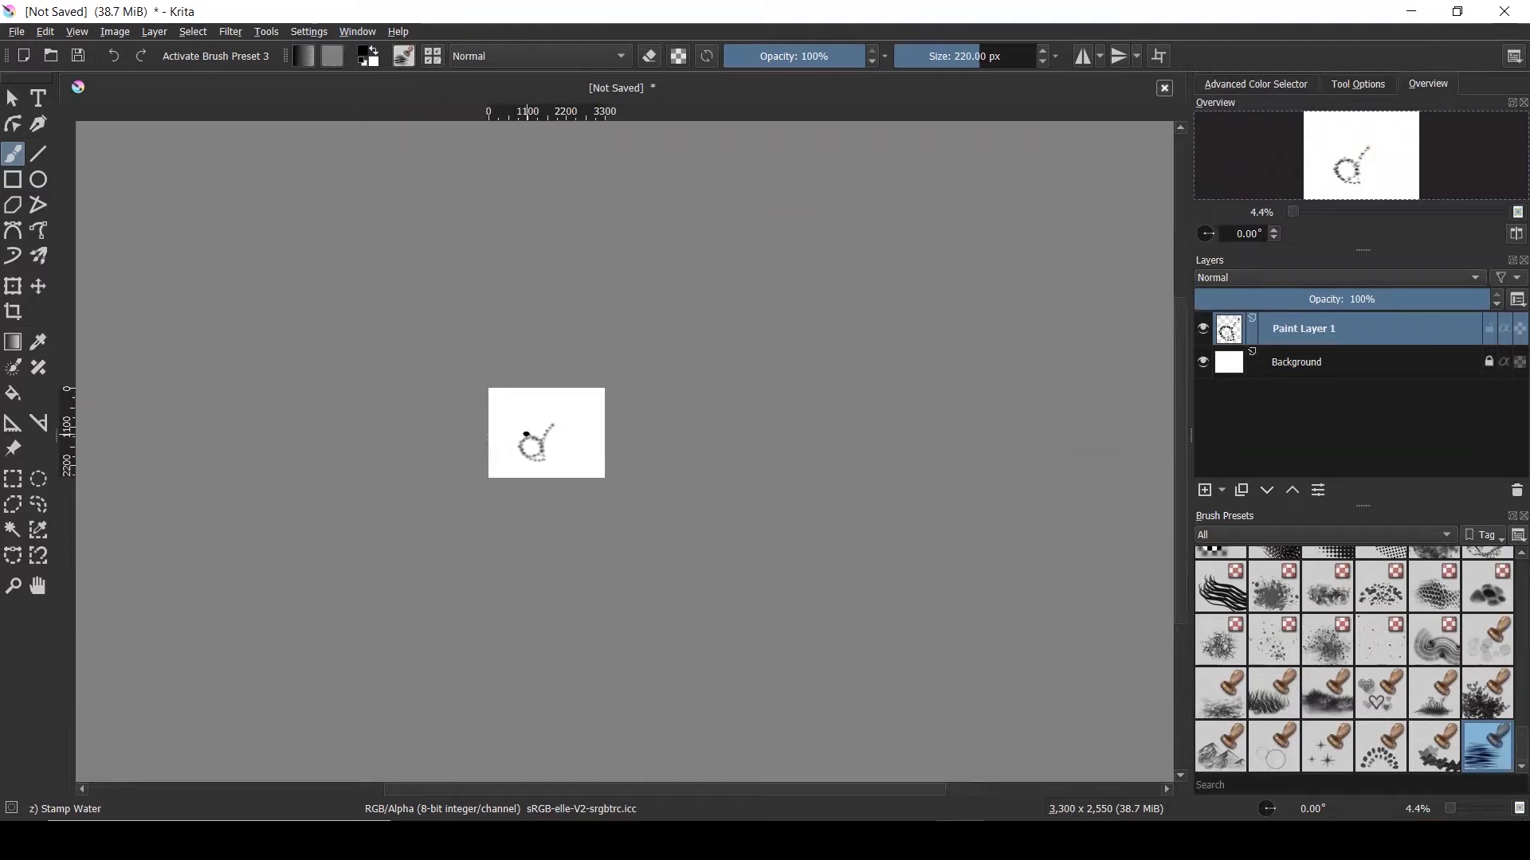
{"action": "scroll", "coordinate": [526, 434], "scroll_direction": "up", "scroll_amount": 8}
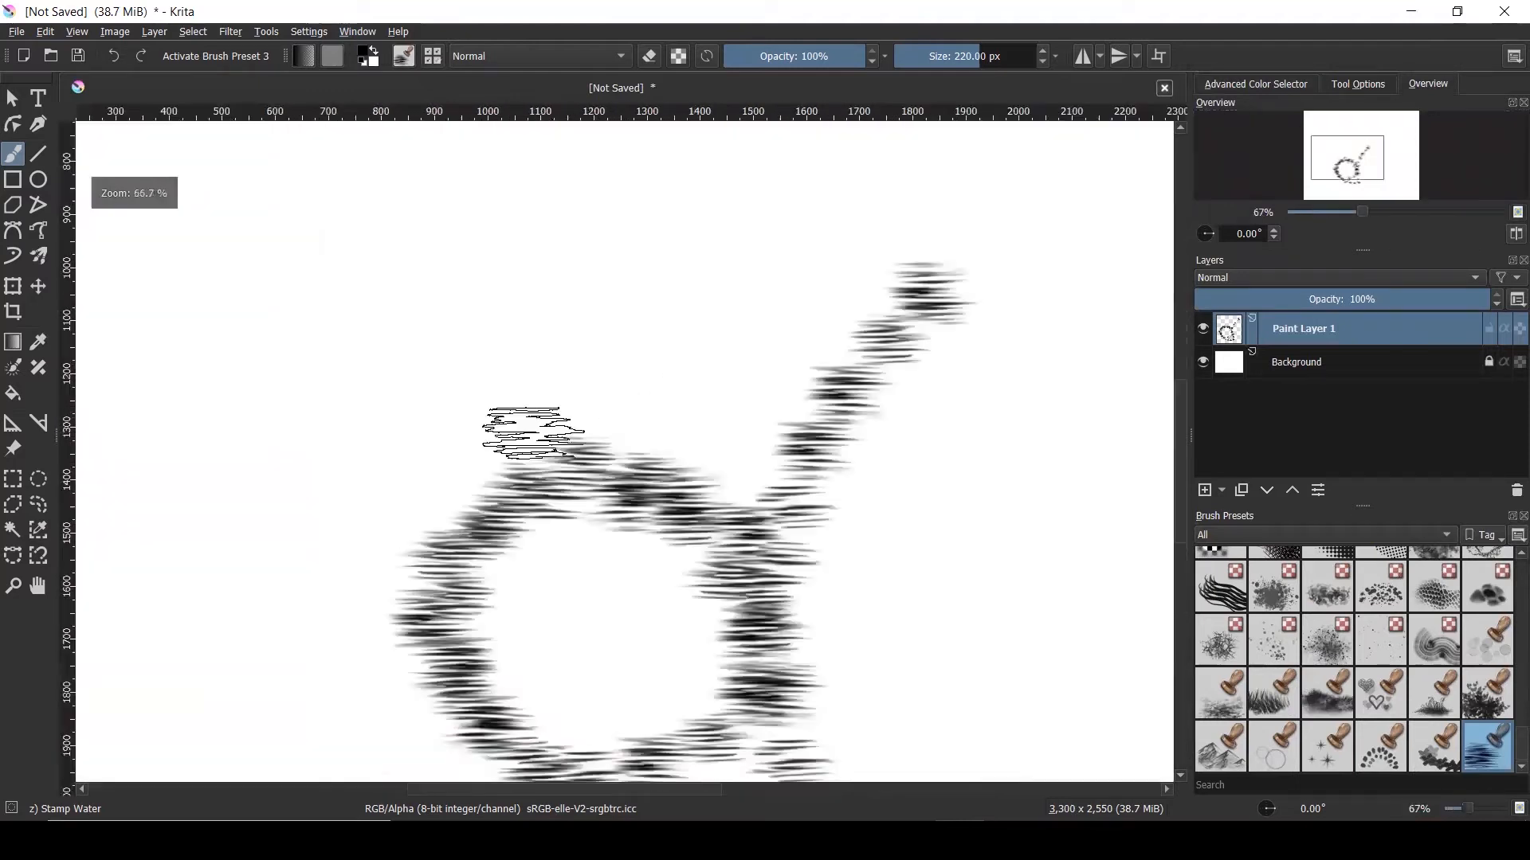
{"action": "scroll", "coordinate": [529, 432], "scroll_direction": "down", "scroll_amount": 3}
{"action": "scroll", "coordinate": [528, 433], "scroll_direction": "down", "scroll_amount": 1}
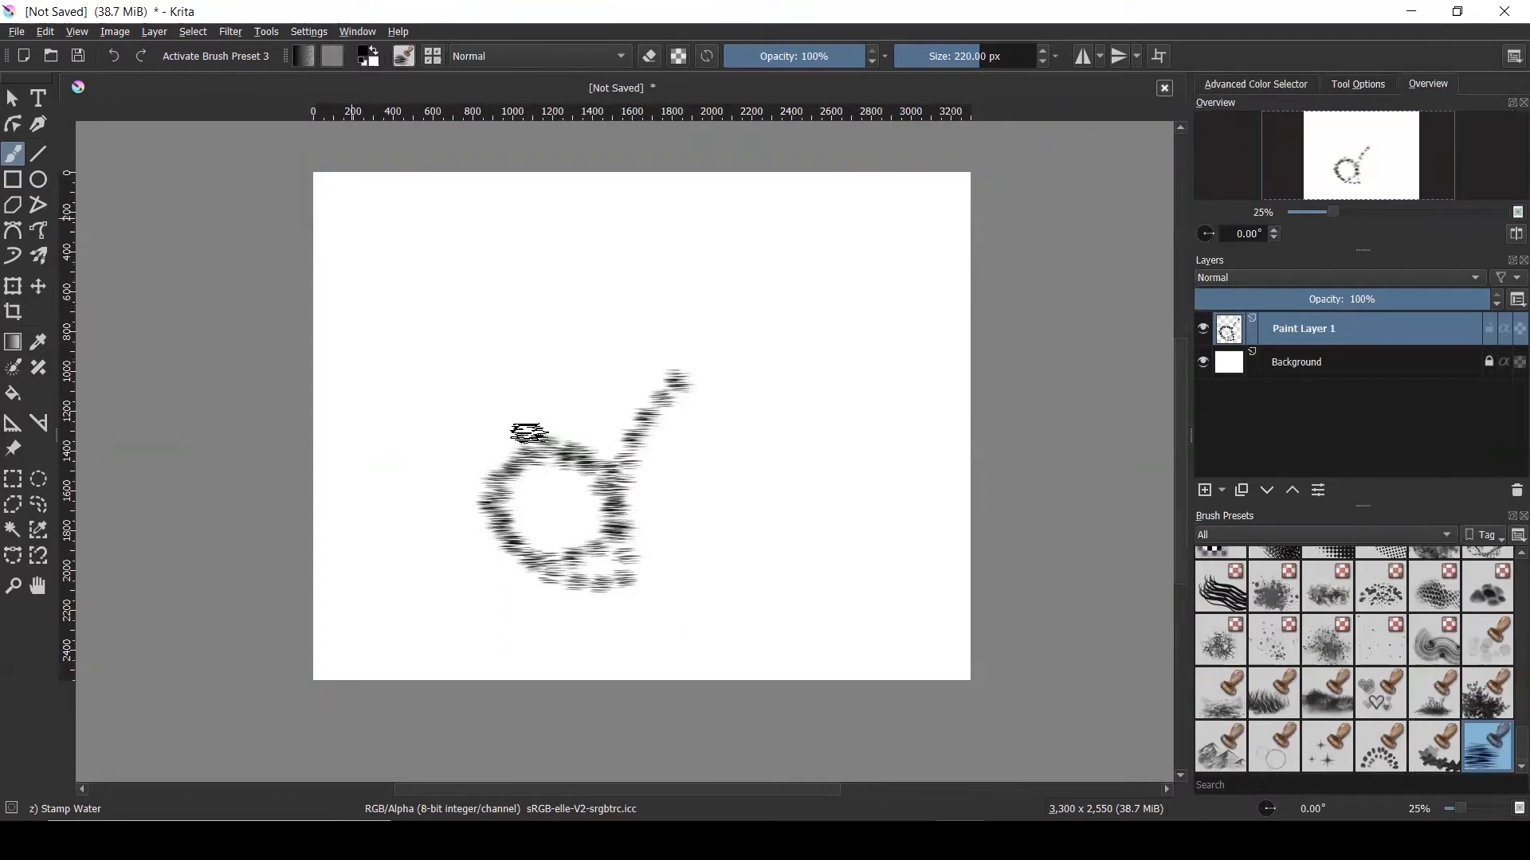
{"action": "key", "text": "ctrl+z"}
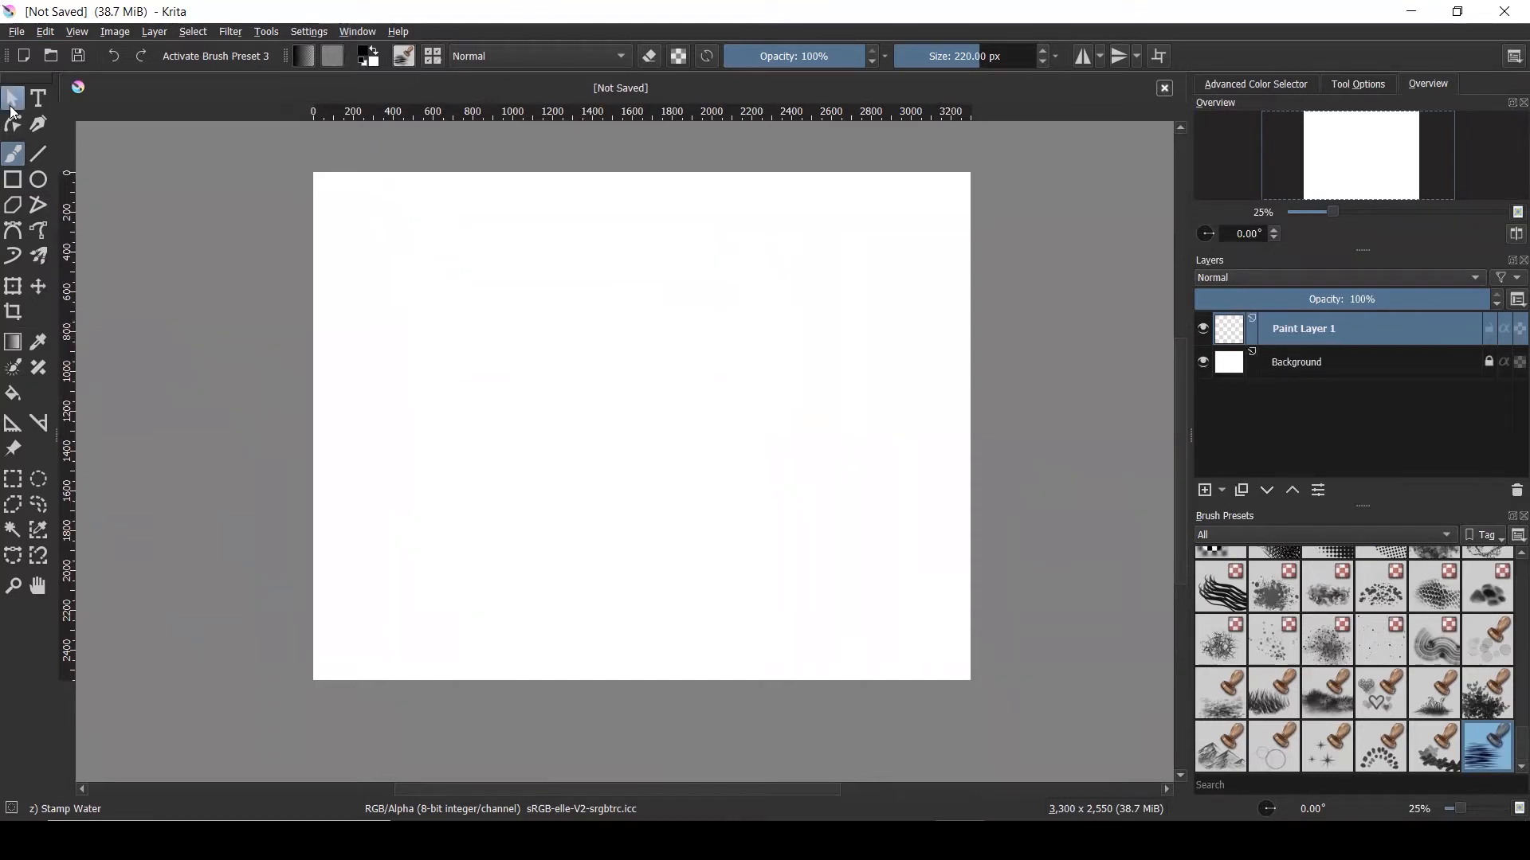
Switch to the Reference Images Tool and enlarge its Tool Options panel
{"action": "left_click", "coordinate": [12, 105]}
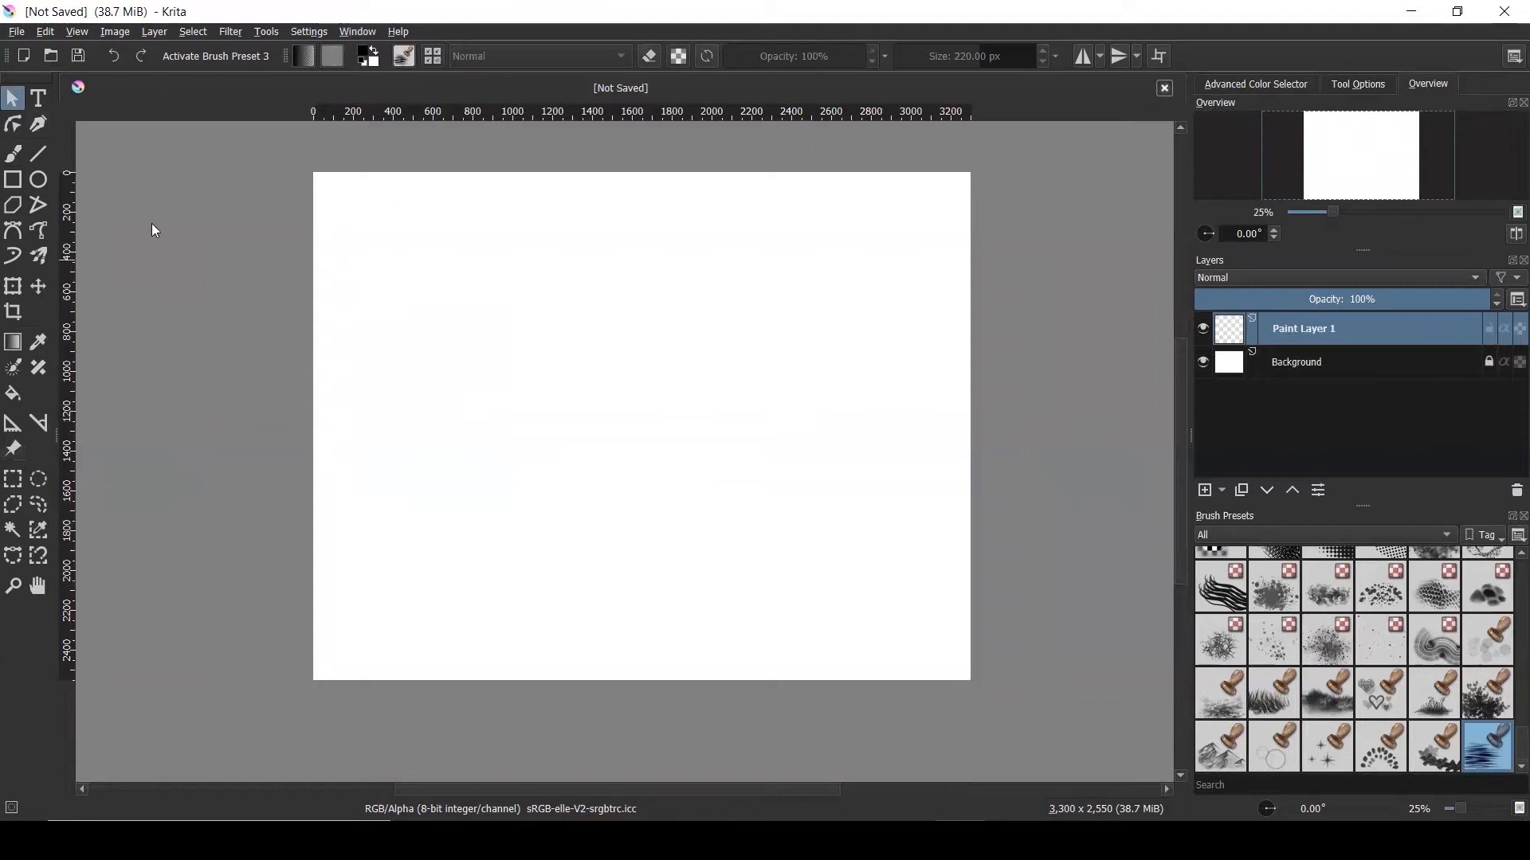
{"action": "left_click", "coordinate": [444, 317]}
{"action": "left_click", "coordinate": [14, 451]}
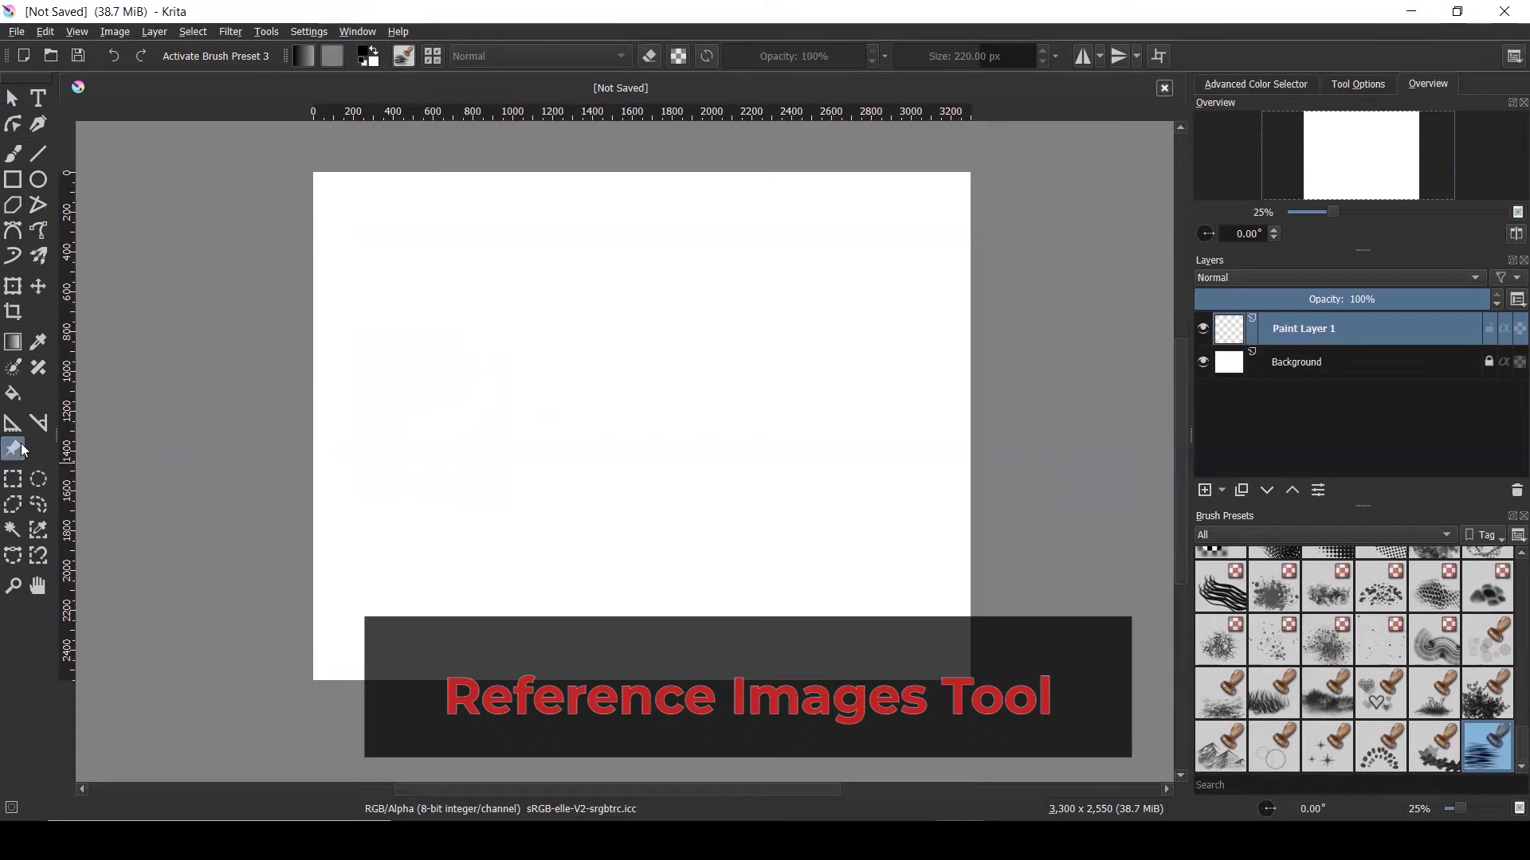
{"action": "left_click", "coordinate": [1381, 86]}
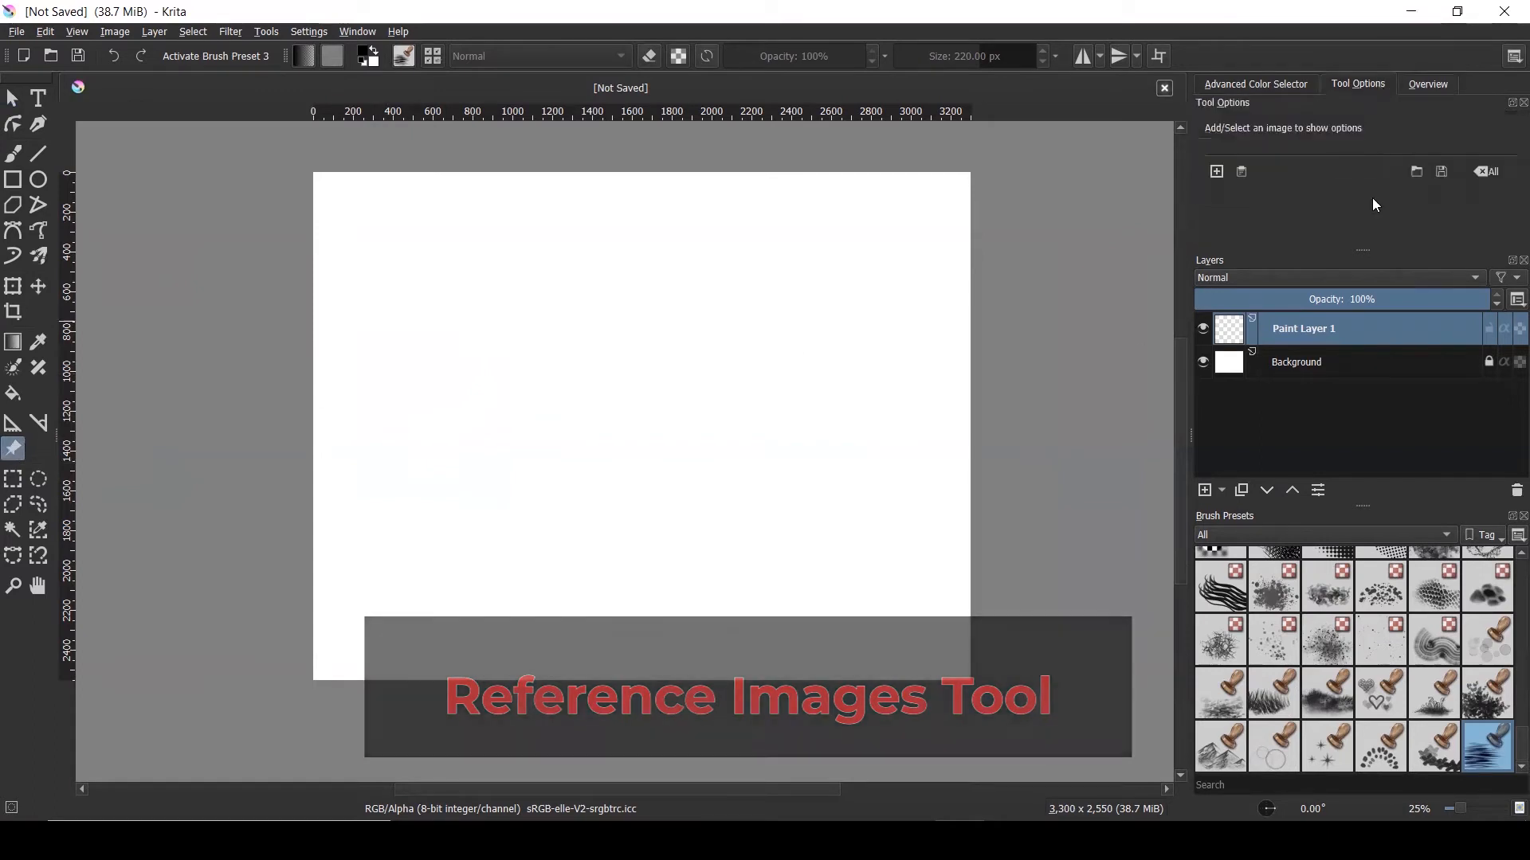
{"action": "mouse_move", "coordinate": [1370, 252]}
{"action": "left_mouse_down"}
{"action": "mouse_move", "coordinate": [1366, 432]}
{"action": "mouse_move", "coordinate": [1366, 408]}
{"action": "left_mouse_up"}
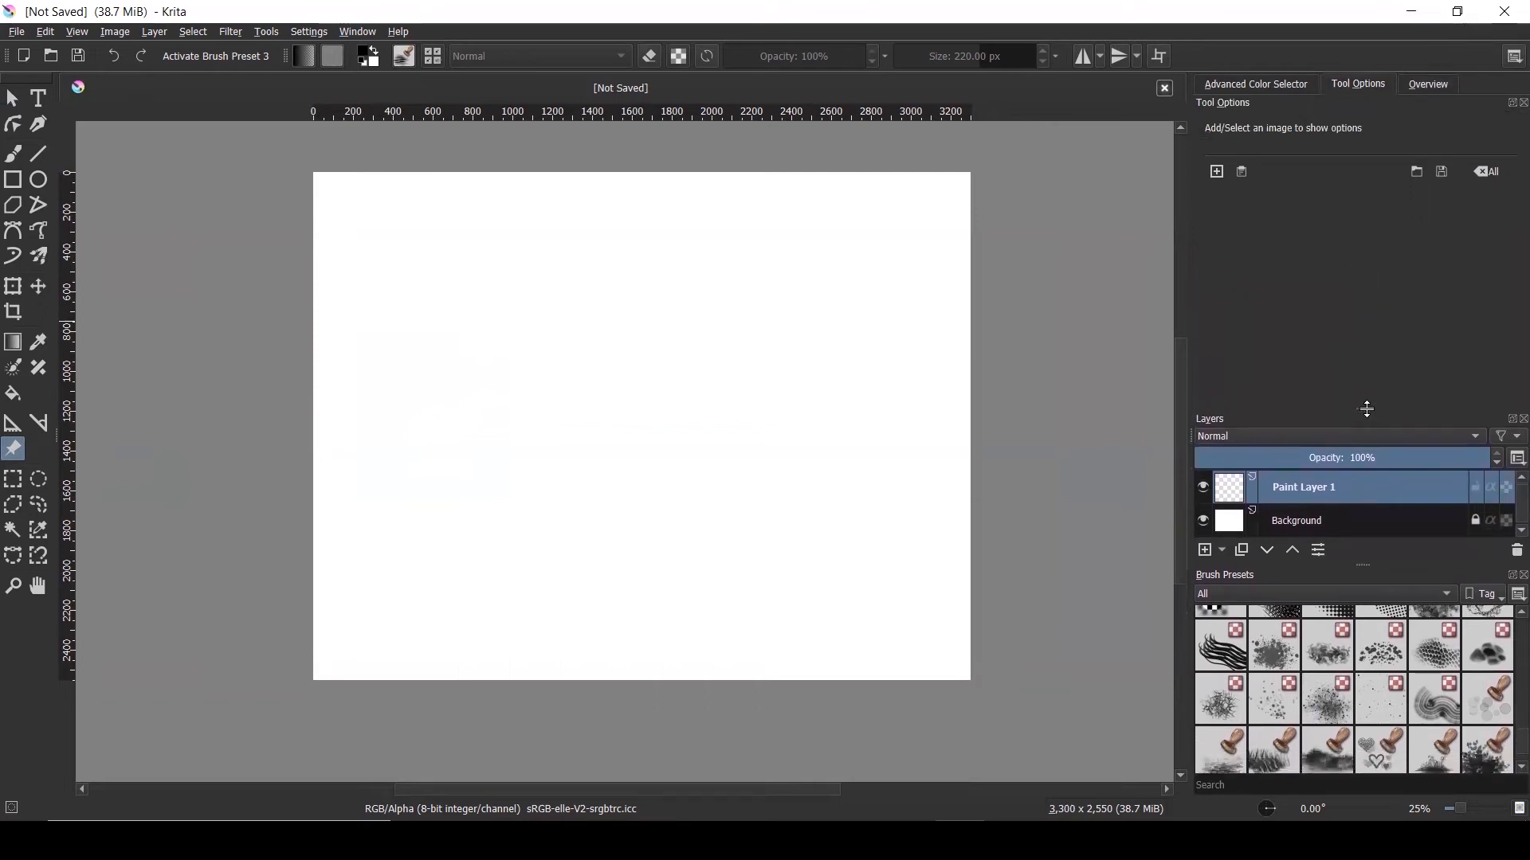
{"action": "left_click", "coordinate": [1324, 593]}
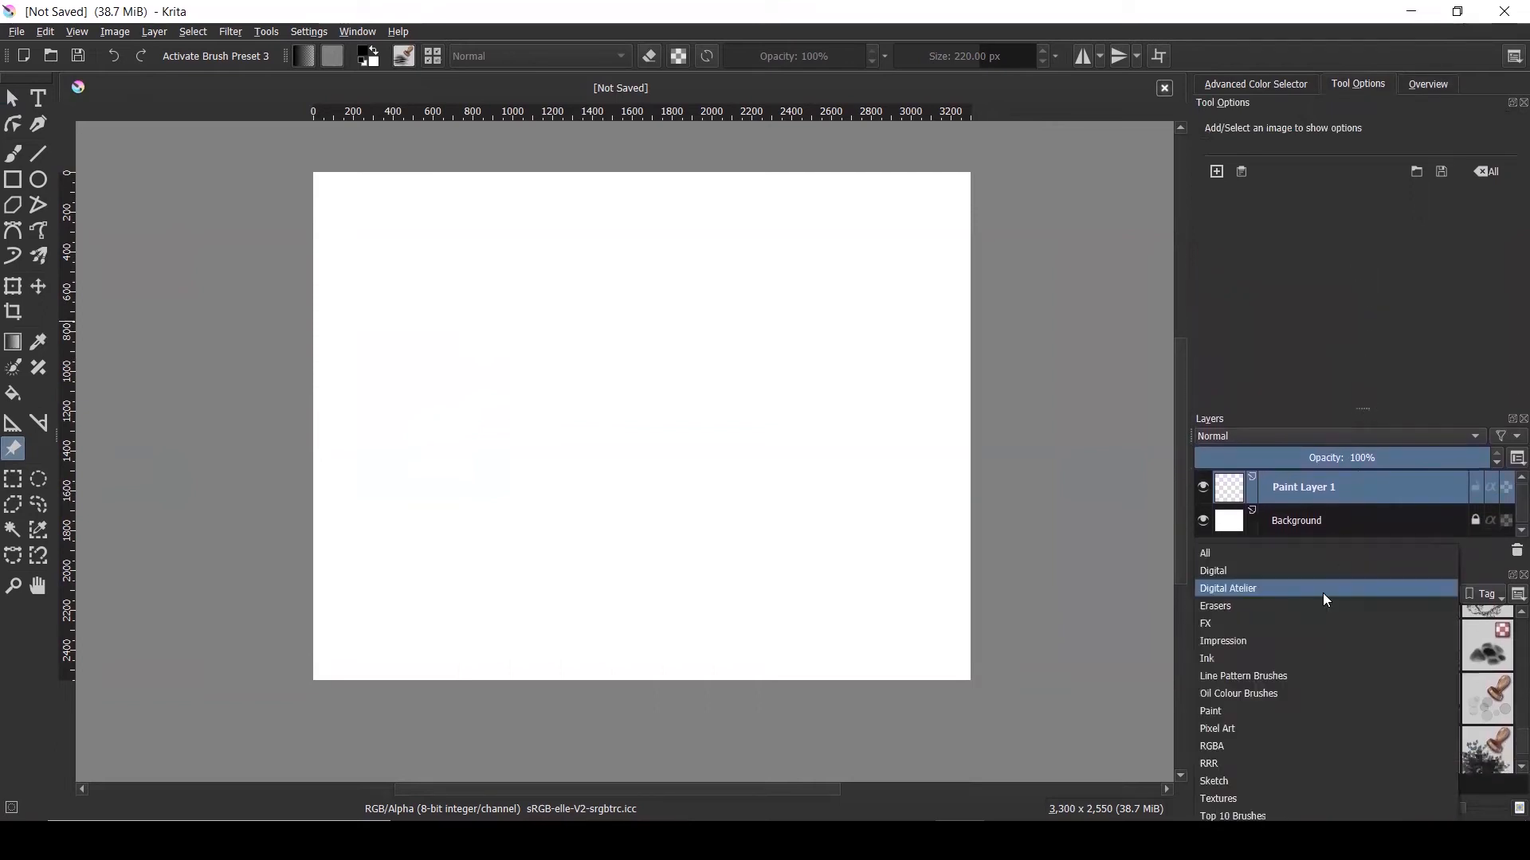
{"action": "left_click", "coordinate": [1305, 551]}
{"action": "scroll", "coordinate": [1508, 747], "scroll_direction": "up", "scroll_amount": 10}
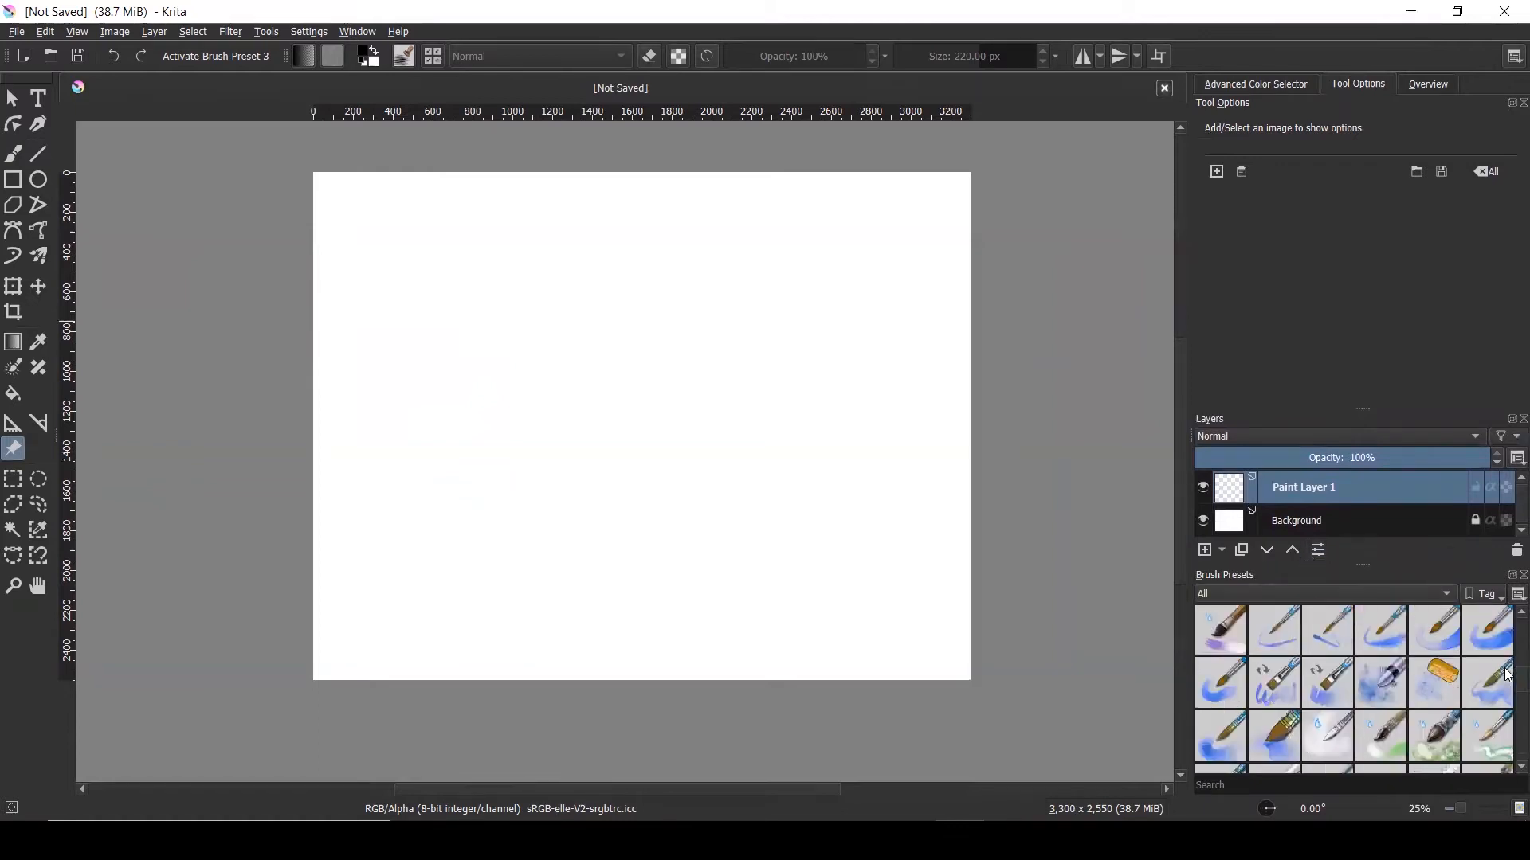
Add Assistant Tool Tutorial.jpg from Tool Tutorials as a reference, then remove it
{"action": "left_click", "coordinate": [1217, 177]}
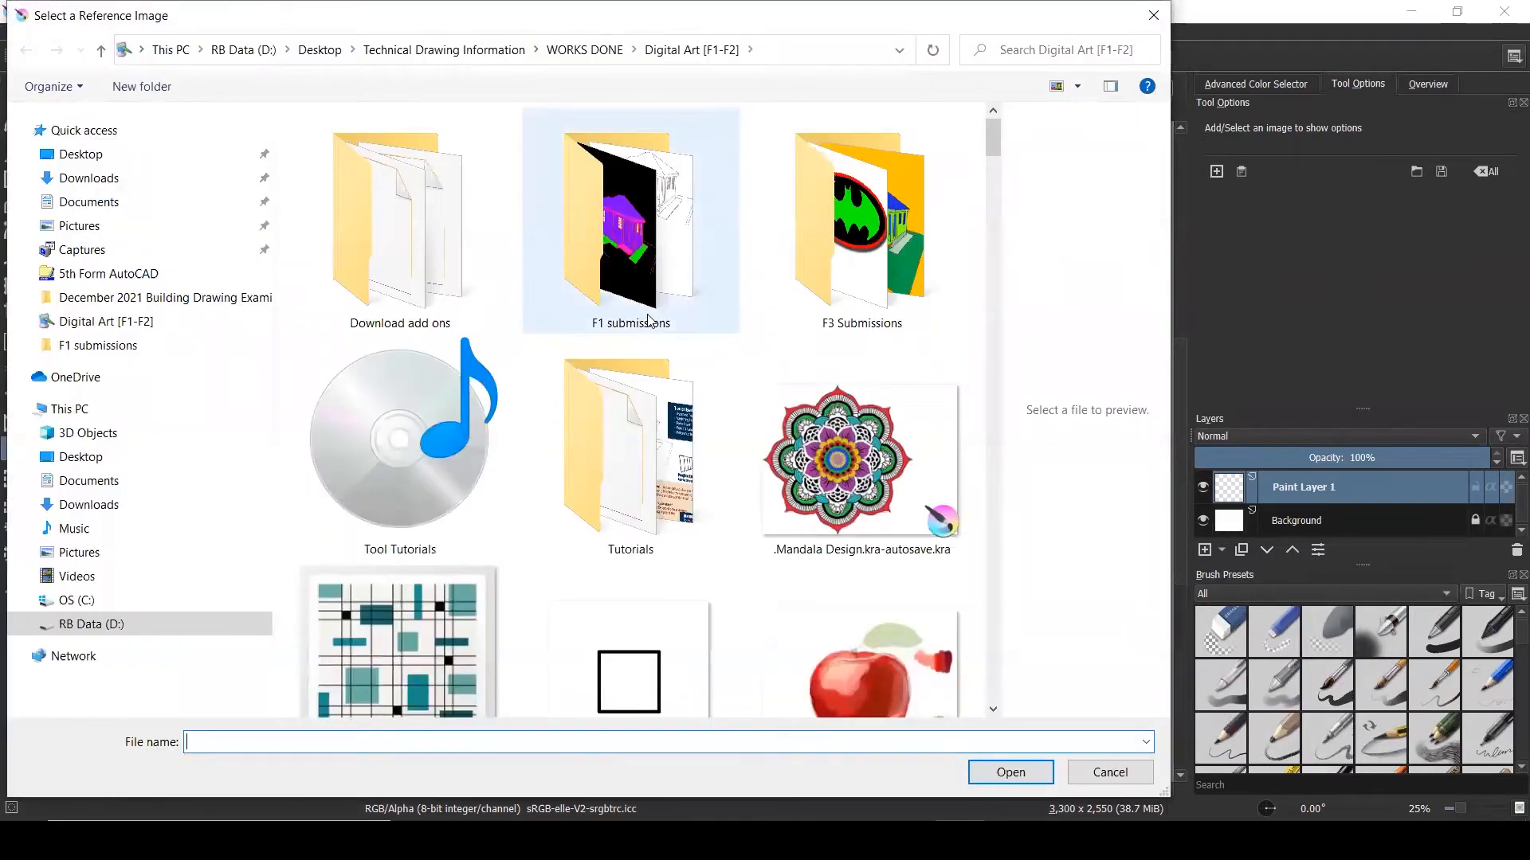
{"action": "double_click", "coordinate": [402, 458]}
{"action": "double_click", "coordinate": [360, 187]}
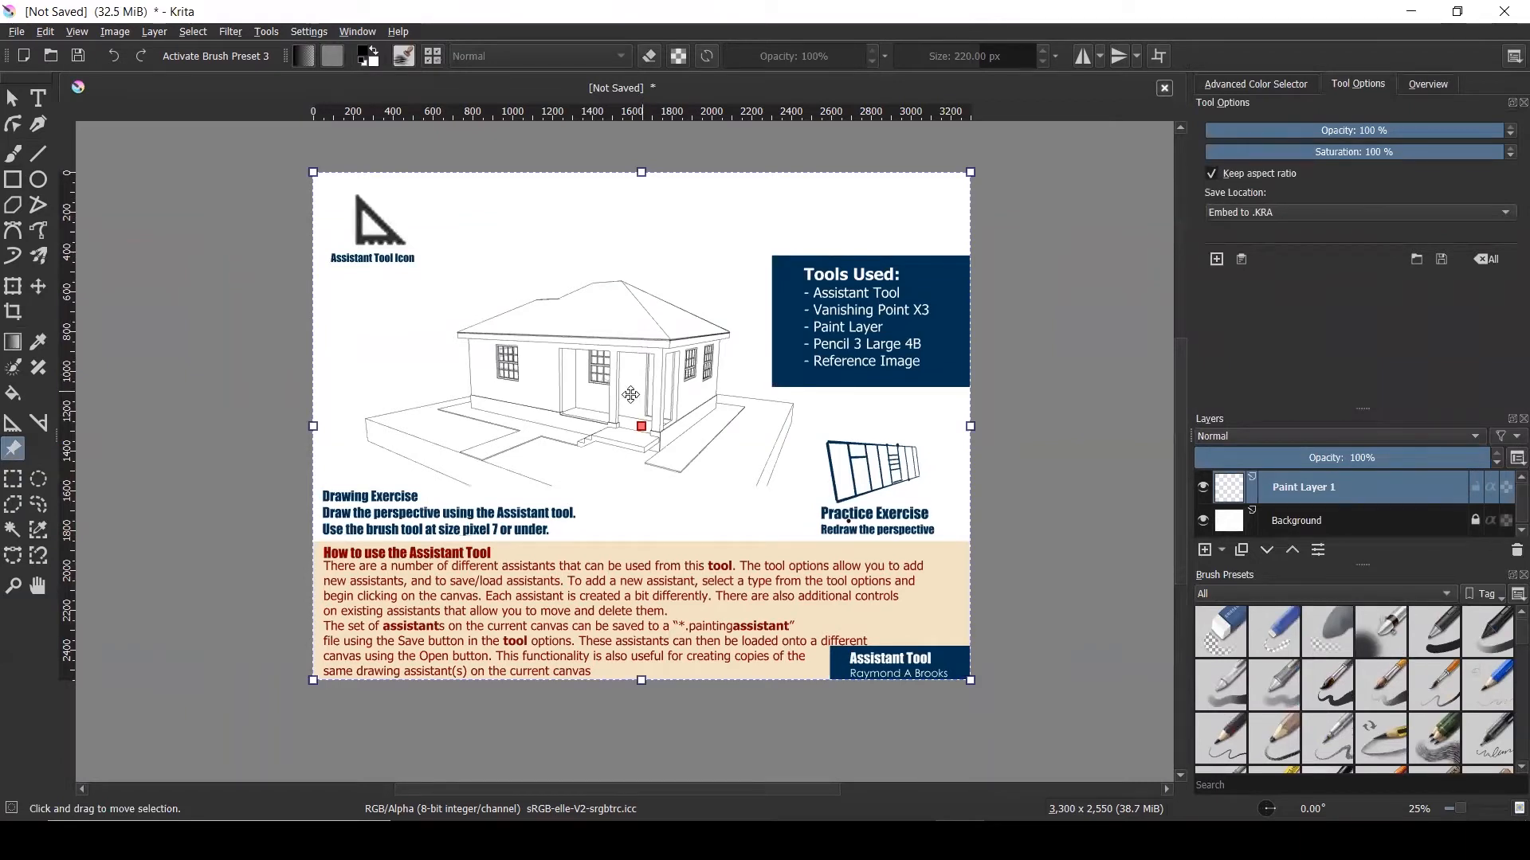
{"action": "left_click", "coordinate": [1488, 259]}
Add Cottage Video Presentation.jpg from the Digital Art [F1-F2] folder as the reference image
{"action": "left_click", "coordinate": [1210, 174]}
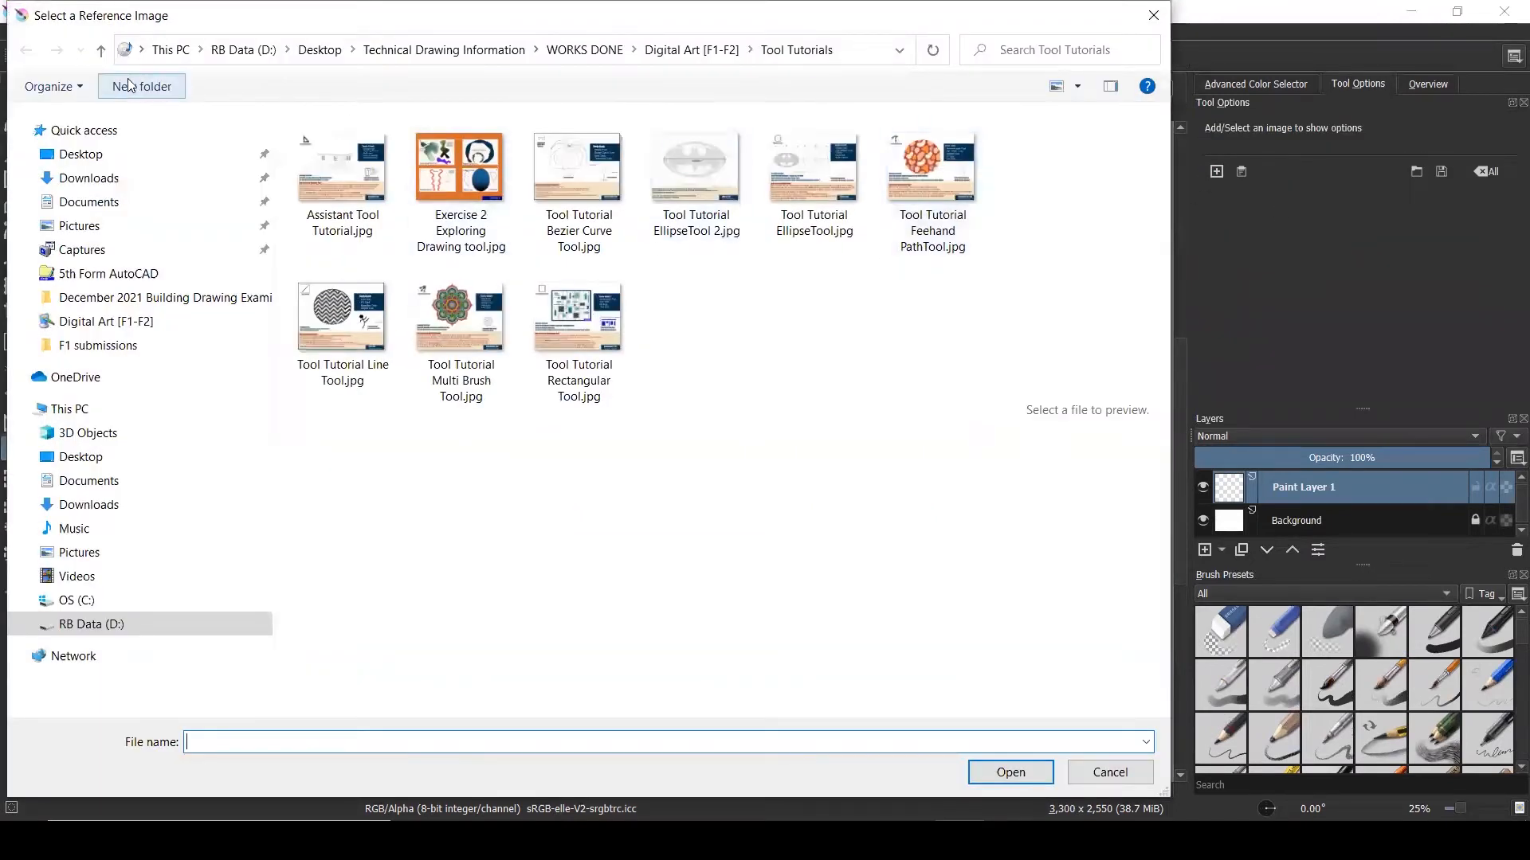
{"action": "left_click", "coordinate": [100, 50]}
{"action": "scroll", "coordinate": [622, 275], "scroll_direction": "down", "scroll_amount": 5}
{"action": "scroll", "coordinate": [622, 274], "scroll_direction": "down", "scroll_amount": 10}
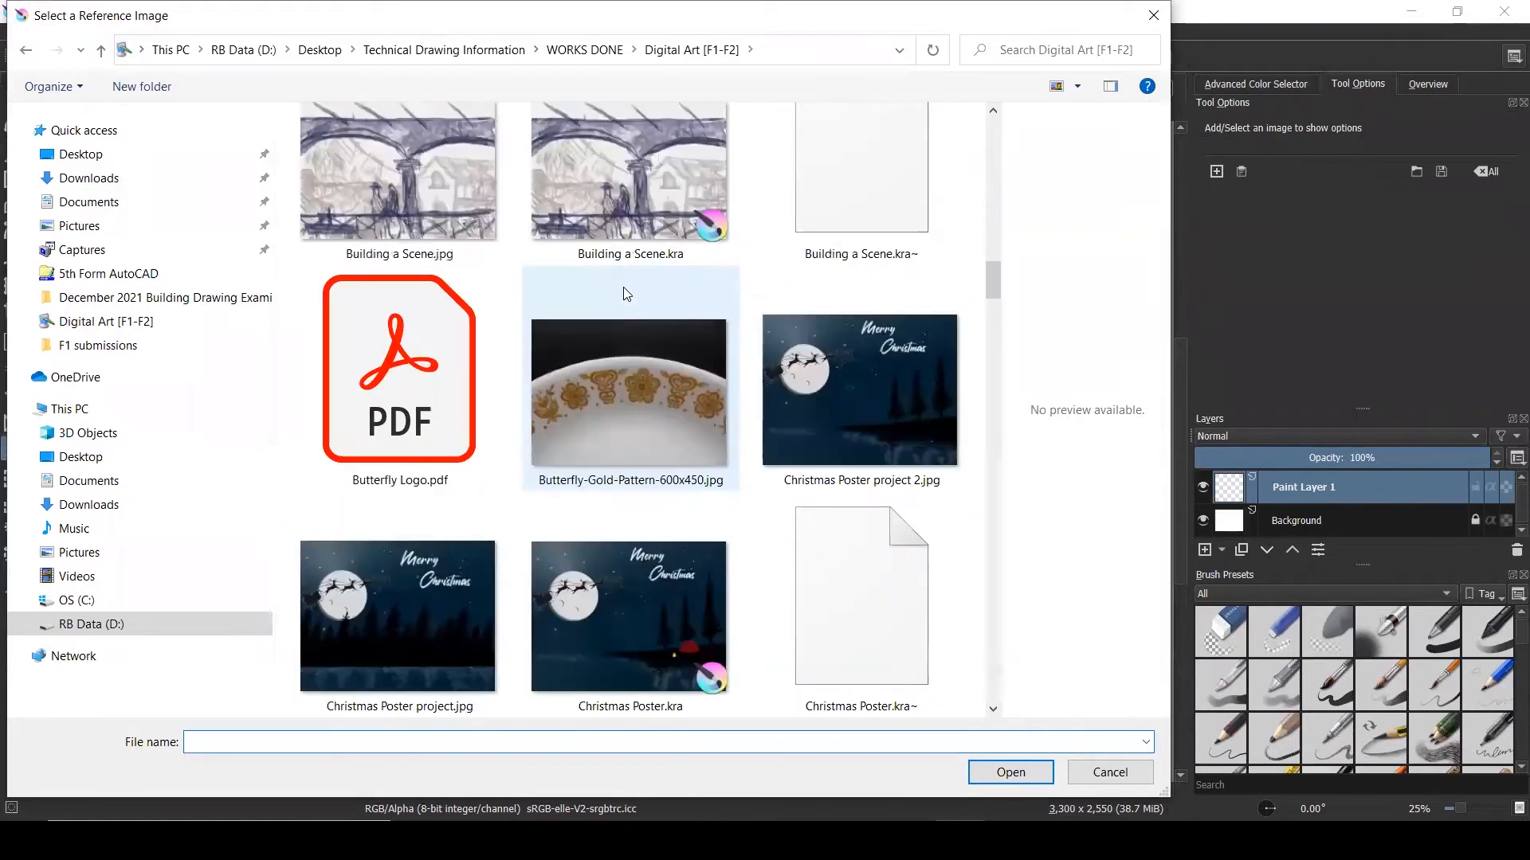
{"action": "scroll", "coordinate": [623, 294], "scroll_direction": "down", "scroll_amount": 6}
{"action": "left_click", "coordinate": [629, 255]}
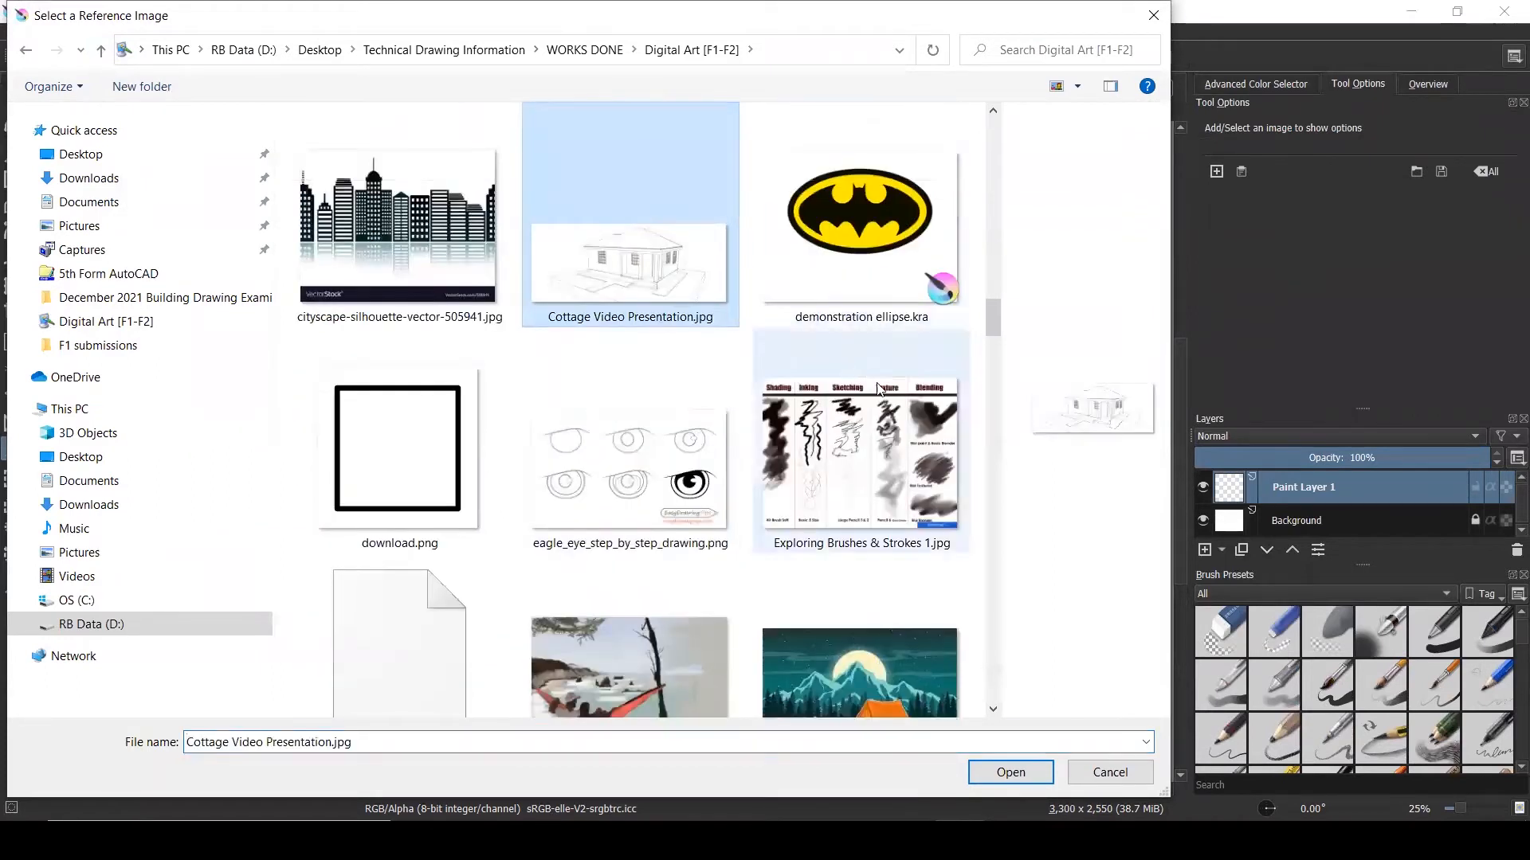
{"action": "key", "text": "Return"}
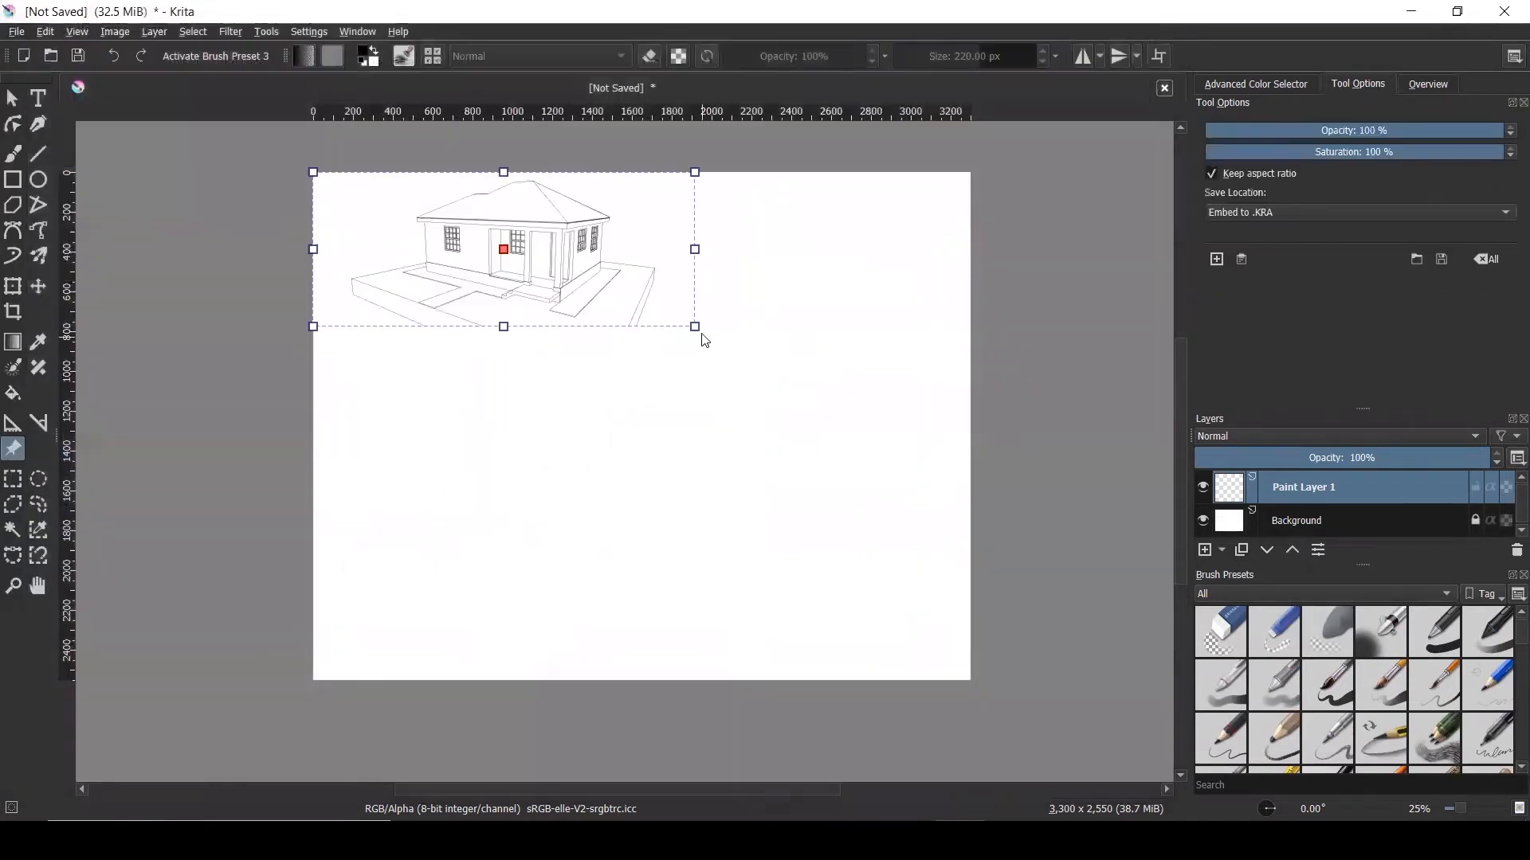
Scale the cottage reference to page width, move it down, and set its opacity to 44%
{"action": "left_click_drag", "start_coordinate": [696, 327], "coordinate": [857, 438]}
{"action": "left_click_drag", "start_coordinate": [789, 285], "coordinate": [789, 425]}
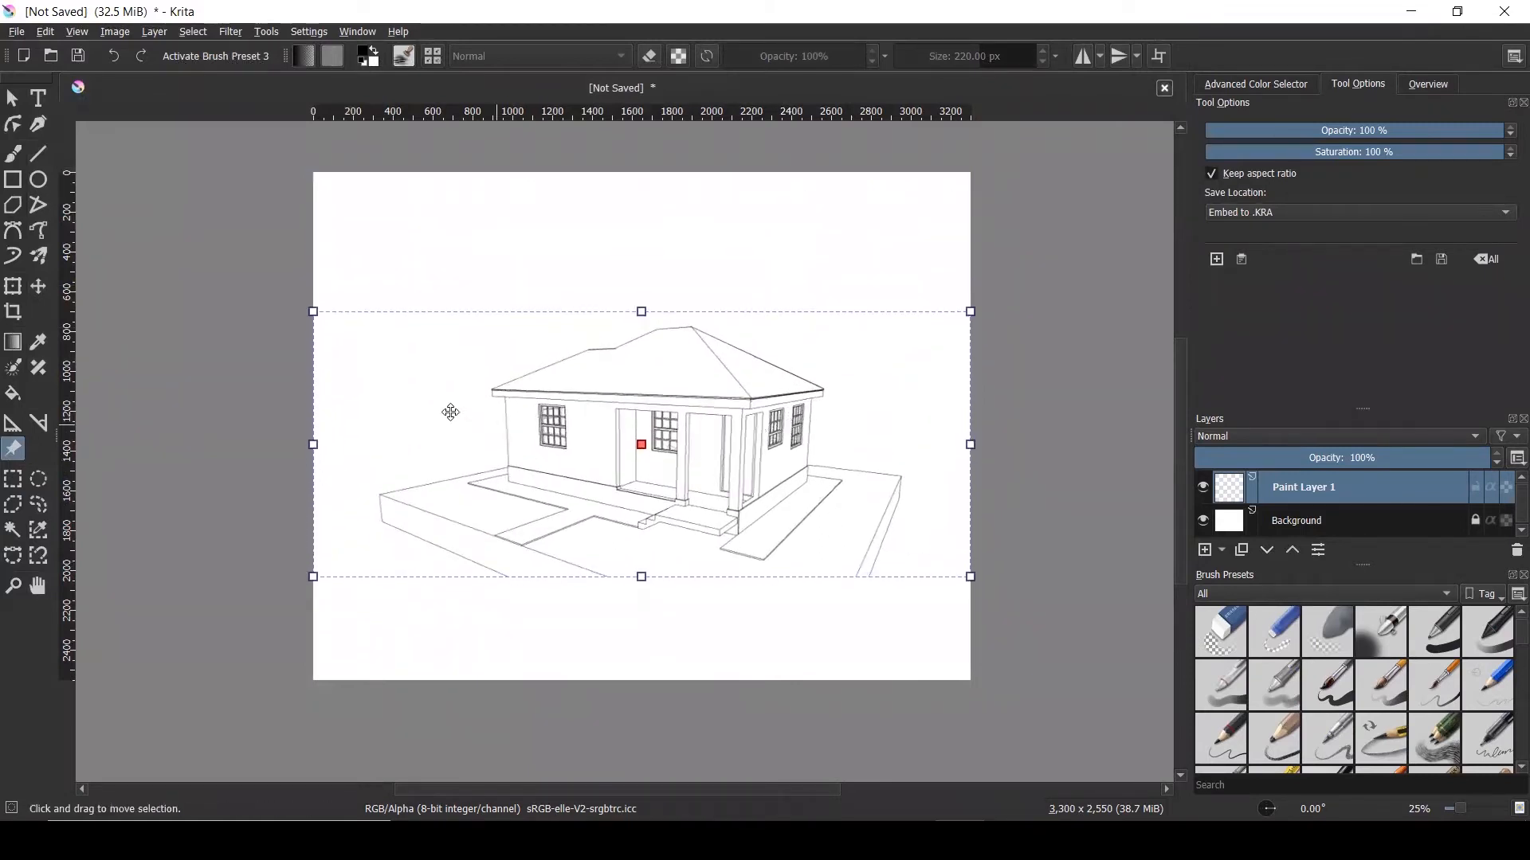
{"action": "left_click", "coordinate": [1344, 130]}
{"action": "left_click_drag", "start_coordinate": [1344, 130], "coordinate": [1340, 131]}
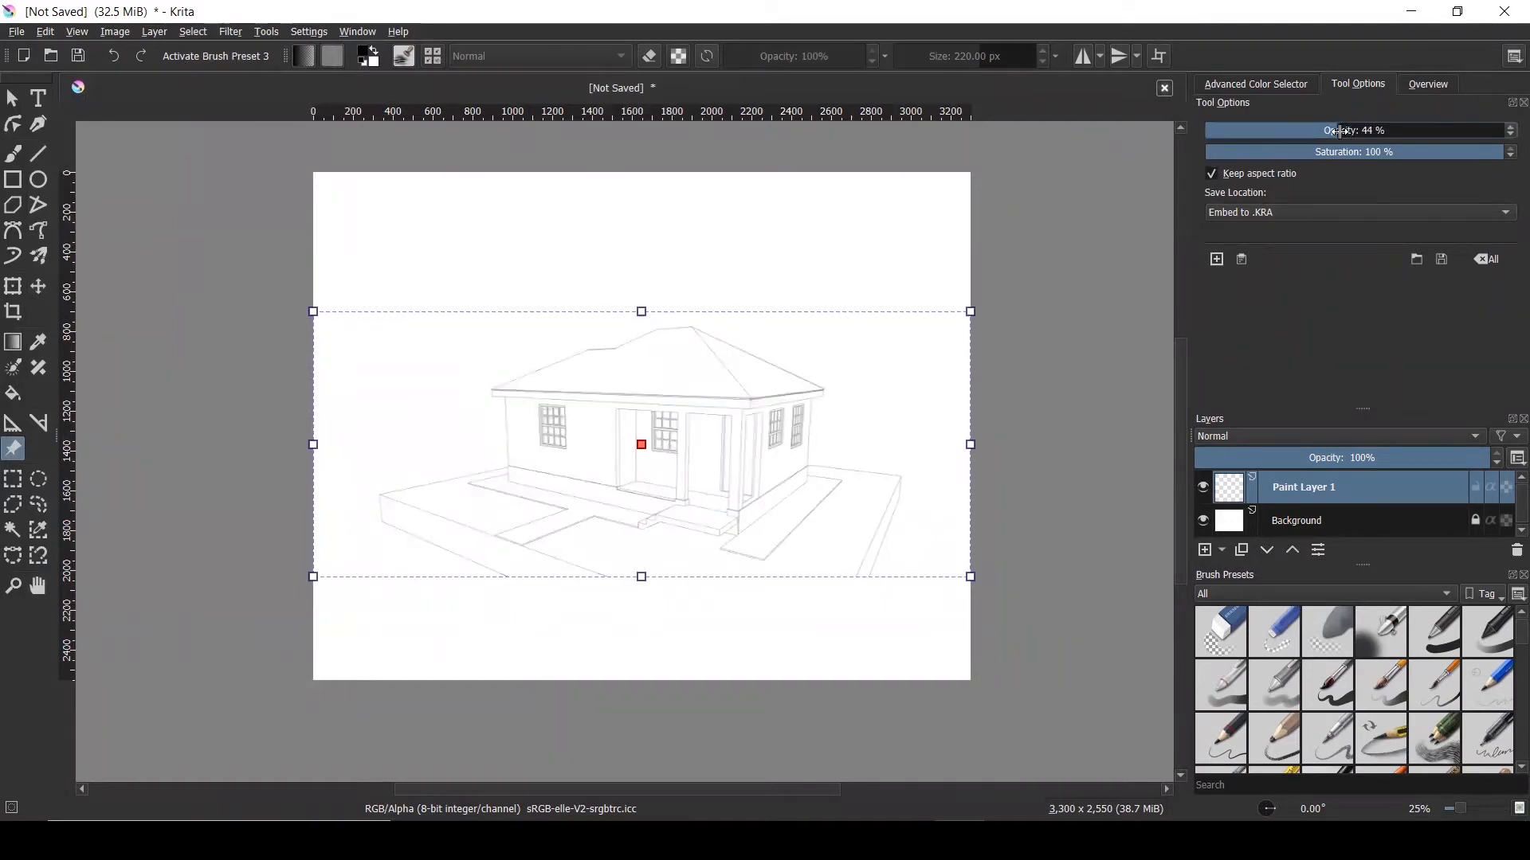
Switch to the Select Shapes tool and deselect the reference image
{"action": "left_click", "coordinate": [12, 97]}
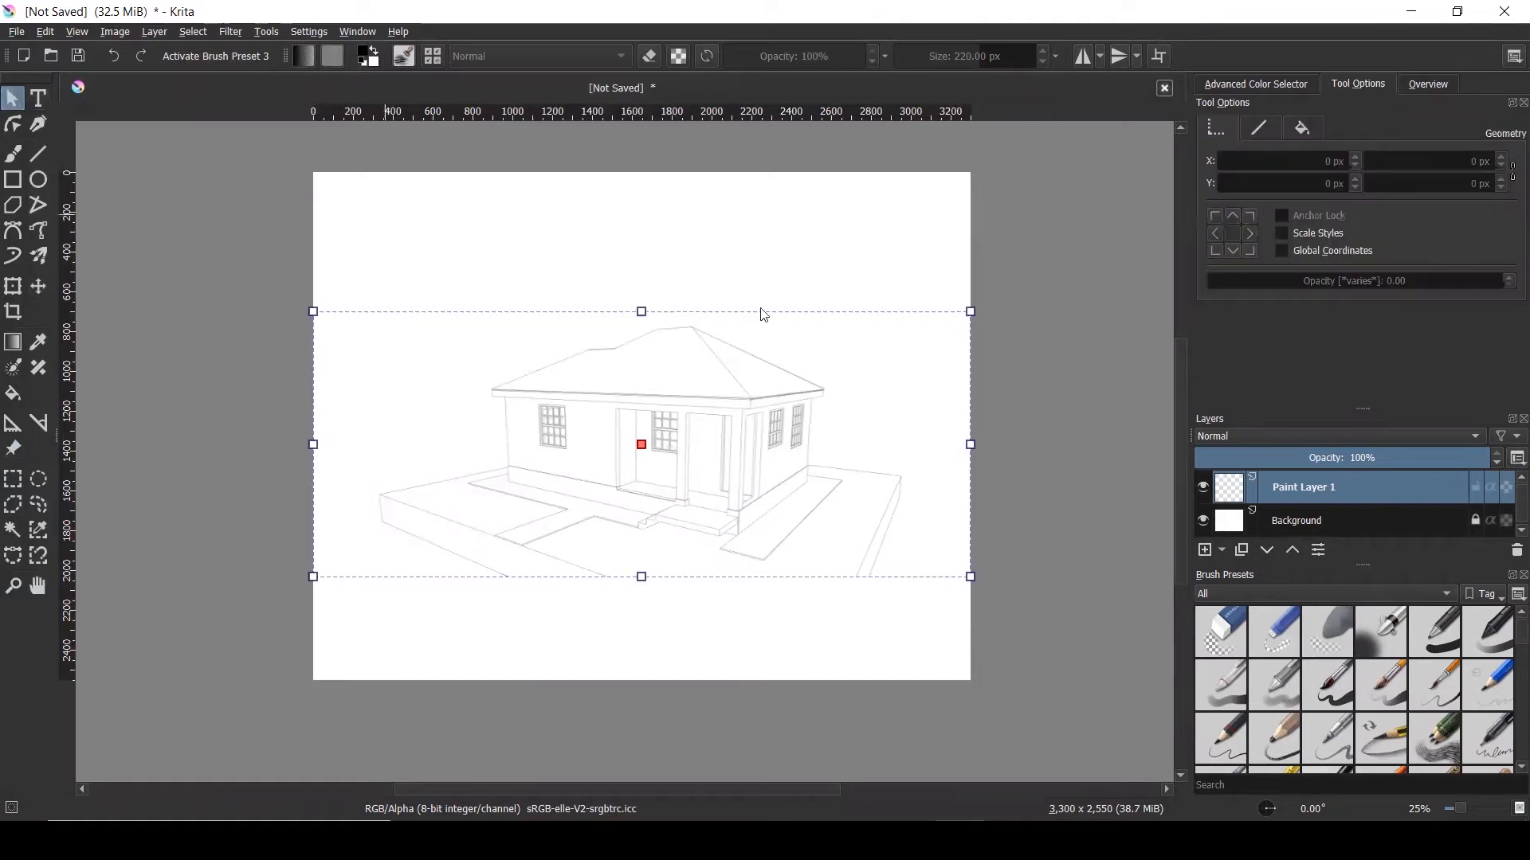
{"action": "left_click", "coordinate": [1017, 294]}
{"action": "scroll", "coordinate": [760, 458], "scroll_direction": "up", "scroll_amount": 4}
{"action": "scroll", "coordinate": [759, 462], "scroll_direction": "down", "scroll_amount": 3}
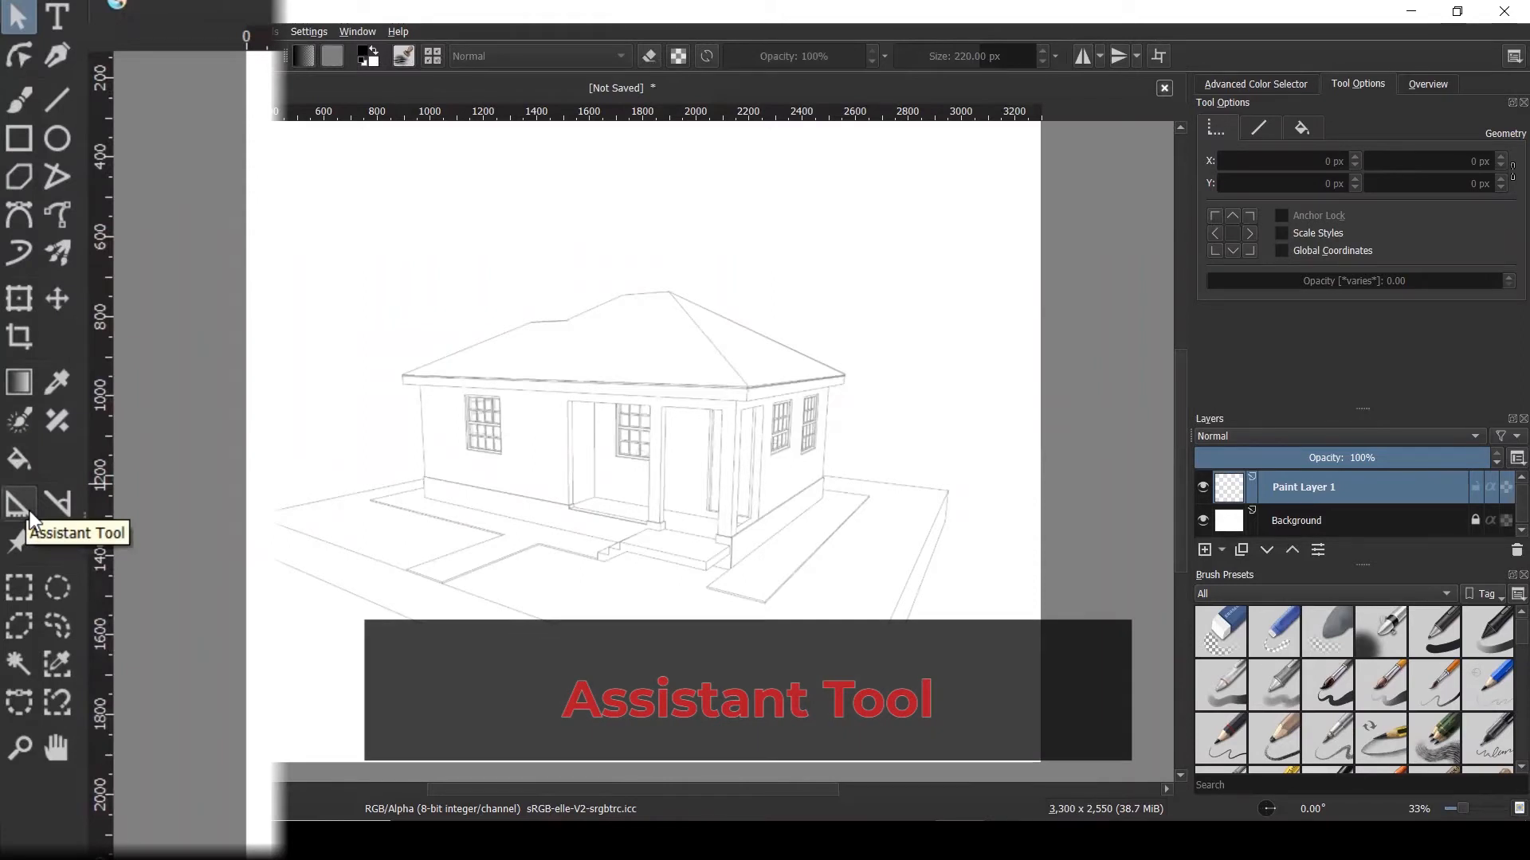
Set the Assistant Tool to add Vanishing Point assistants with global colour red #aa0000
{"action": "left_click", "coordinate": [31, 510]}
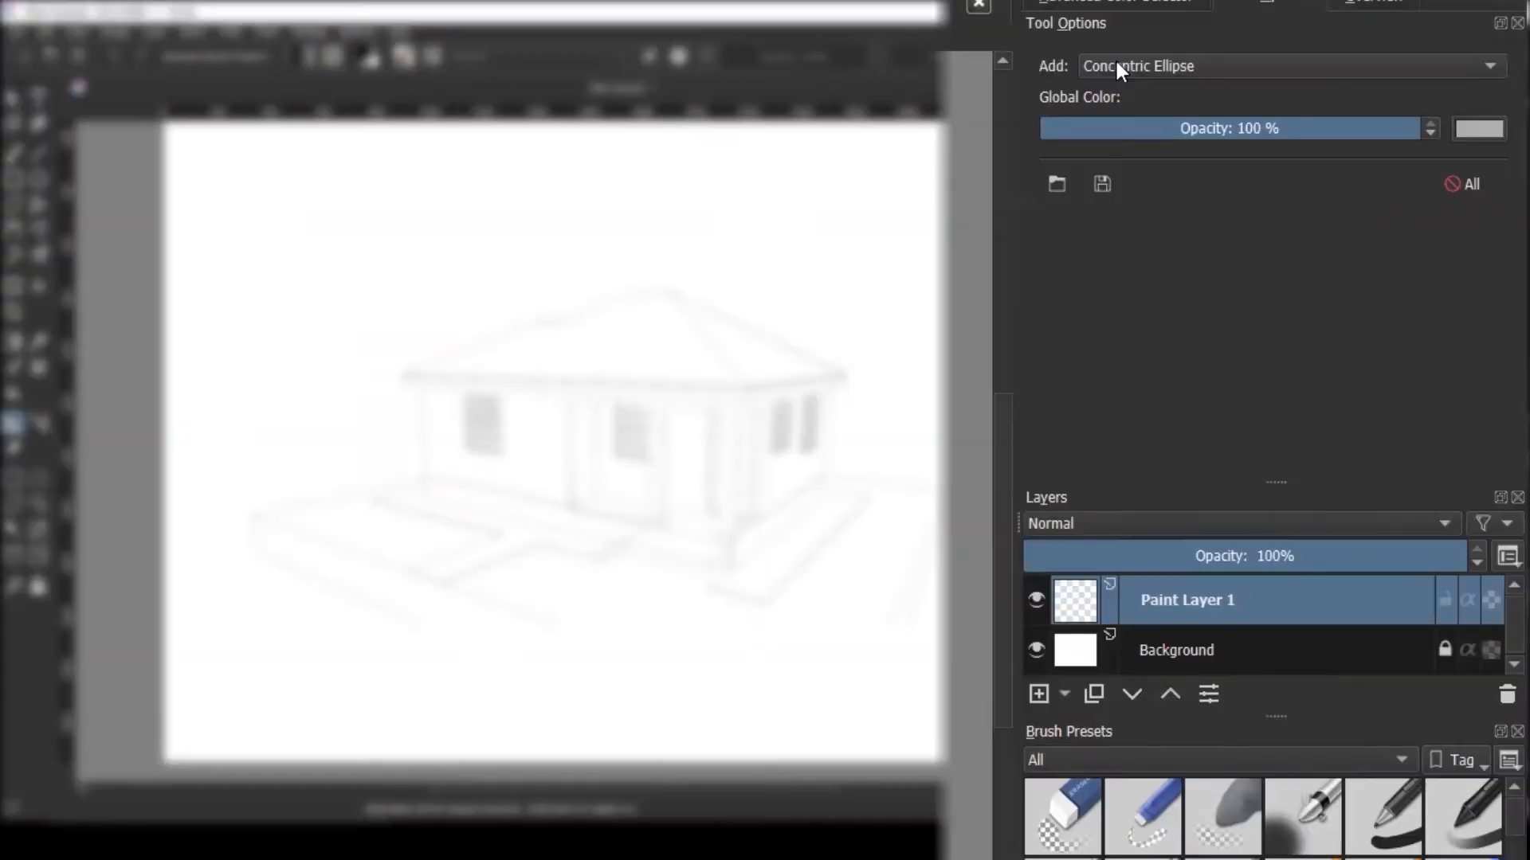
{"action": "left_click", "coordinate": [1257, 132]}
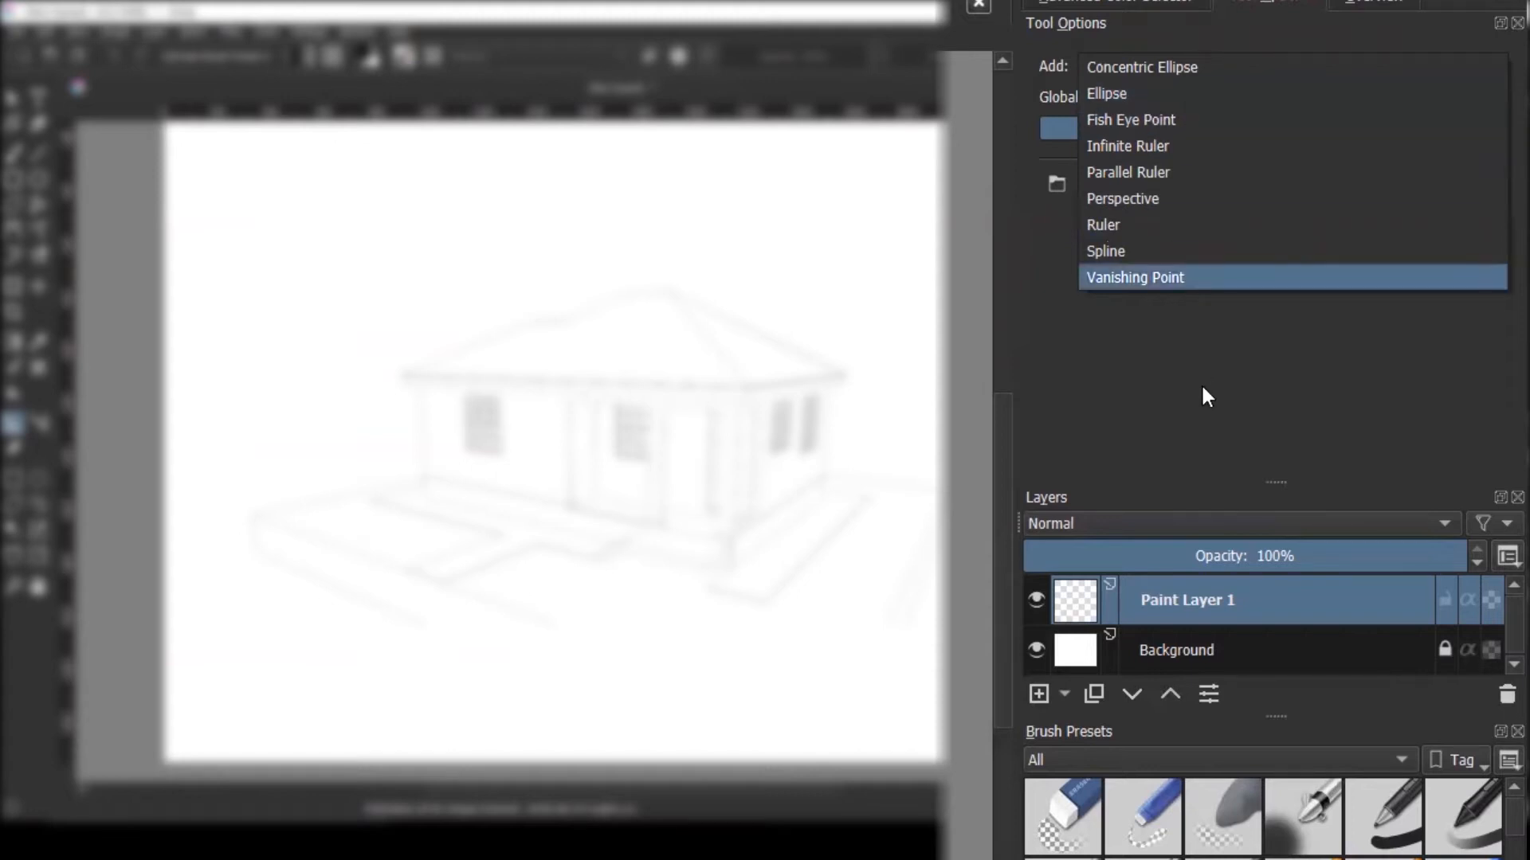
{"action": "left_click", "coordinate": [1136, 281]}
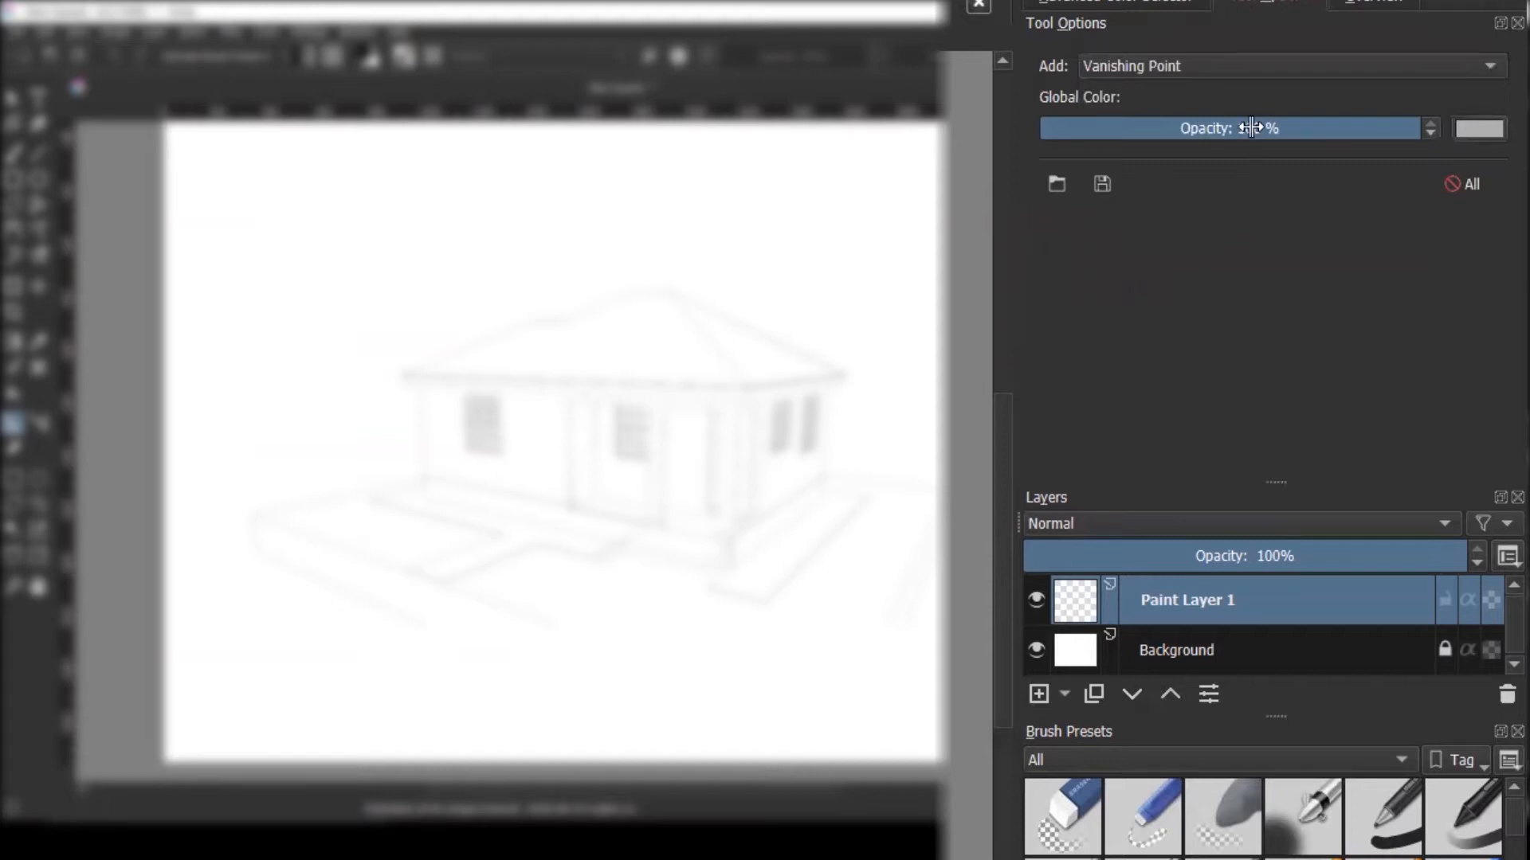
{"action": "left_click", "coordinate": [1482, 132]}
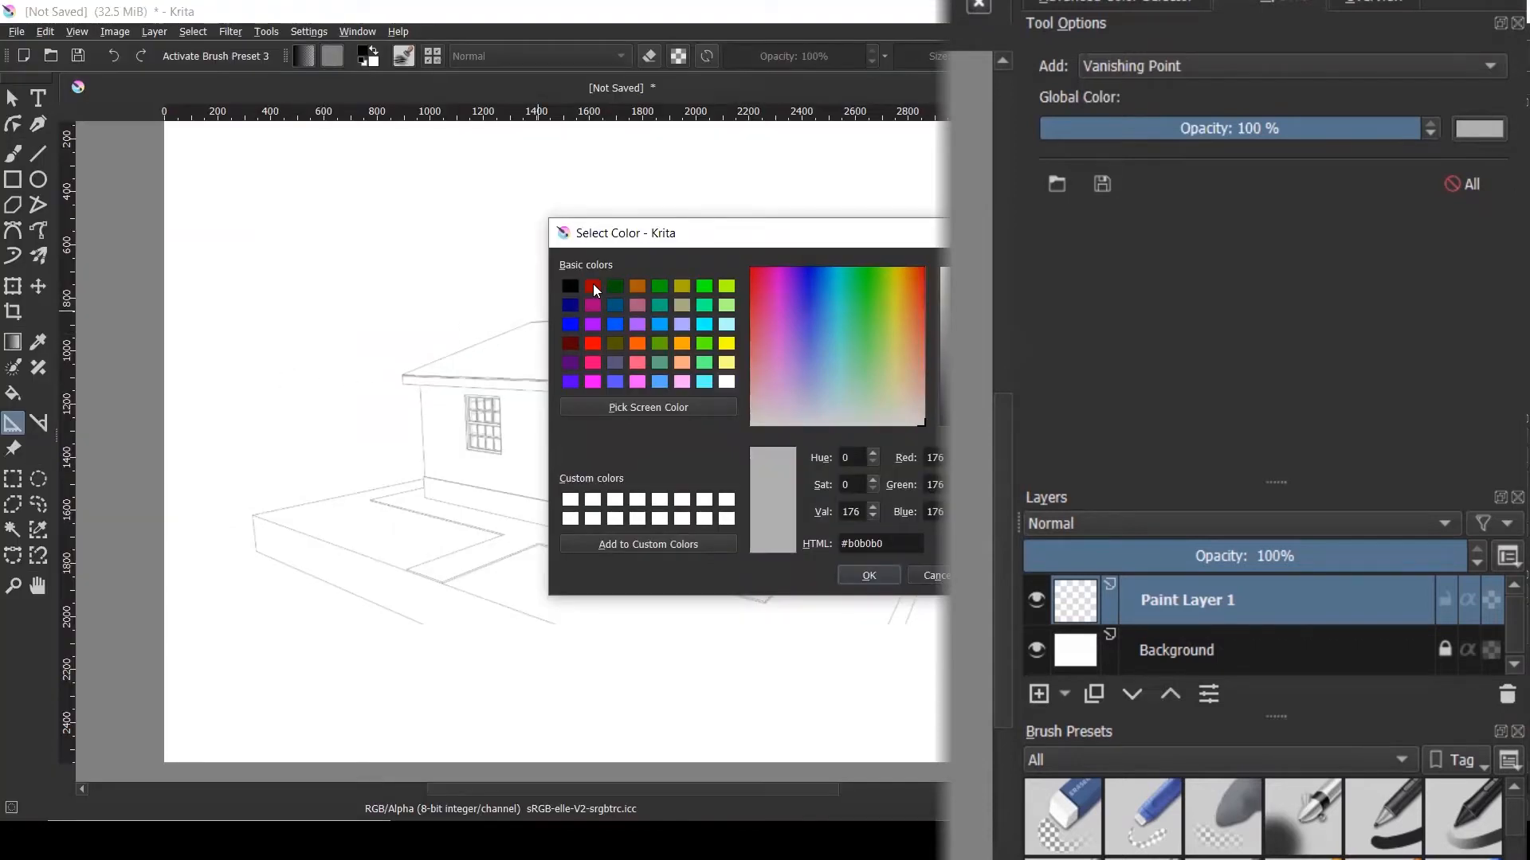
{"action": "left_click", "coordinate": [594, 287]}
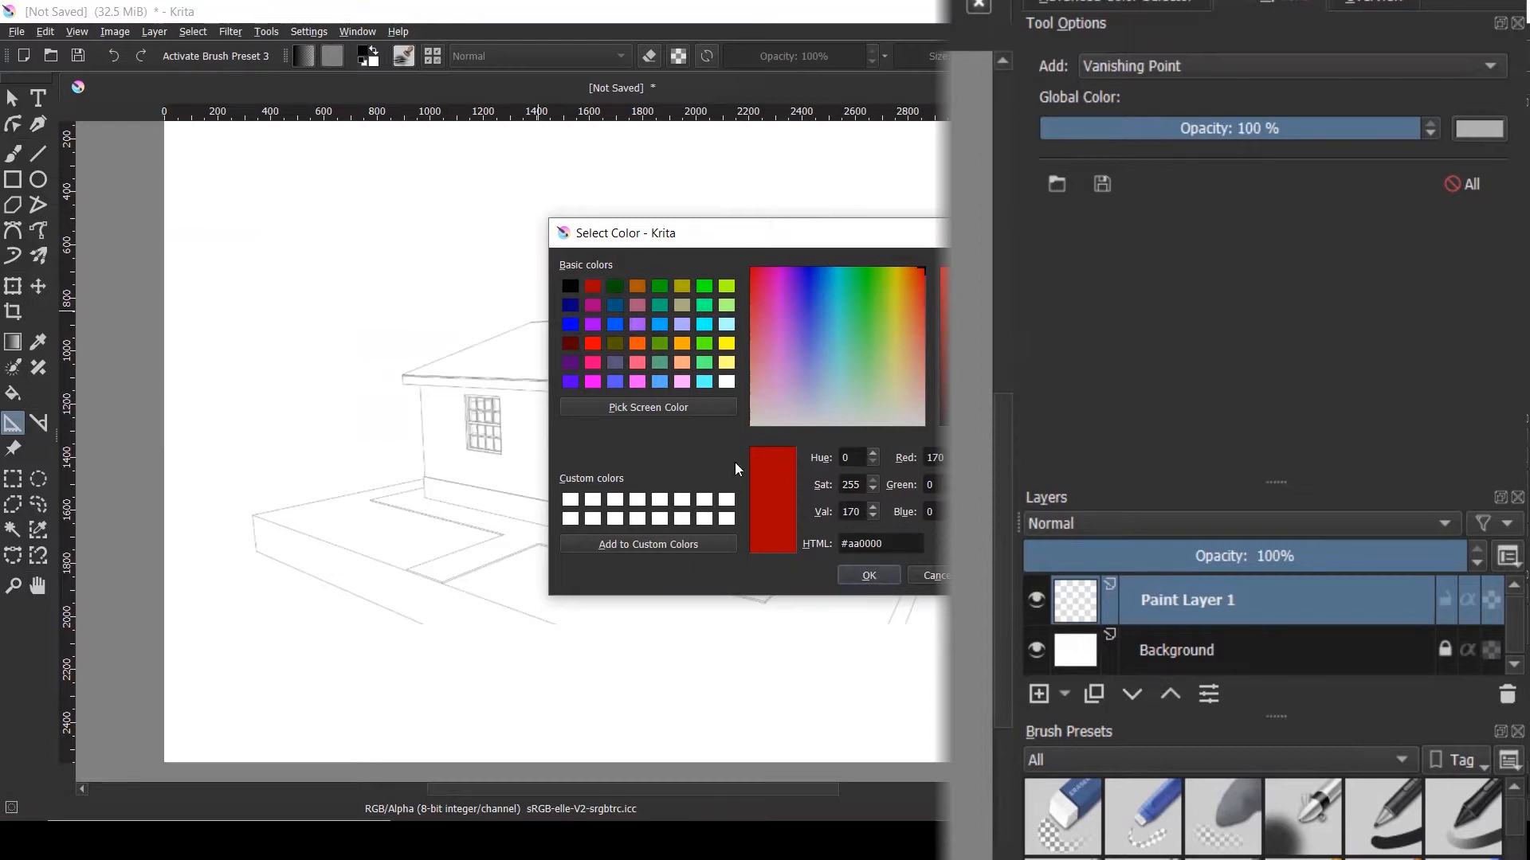
{"action": "left_click", "coordinate": [870, 574]}
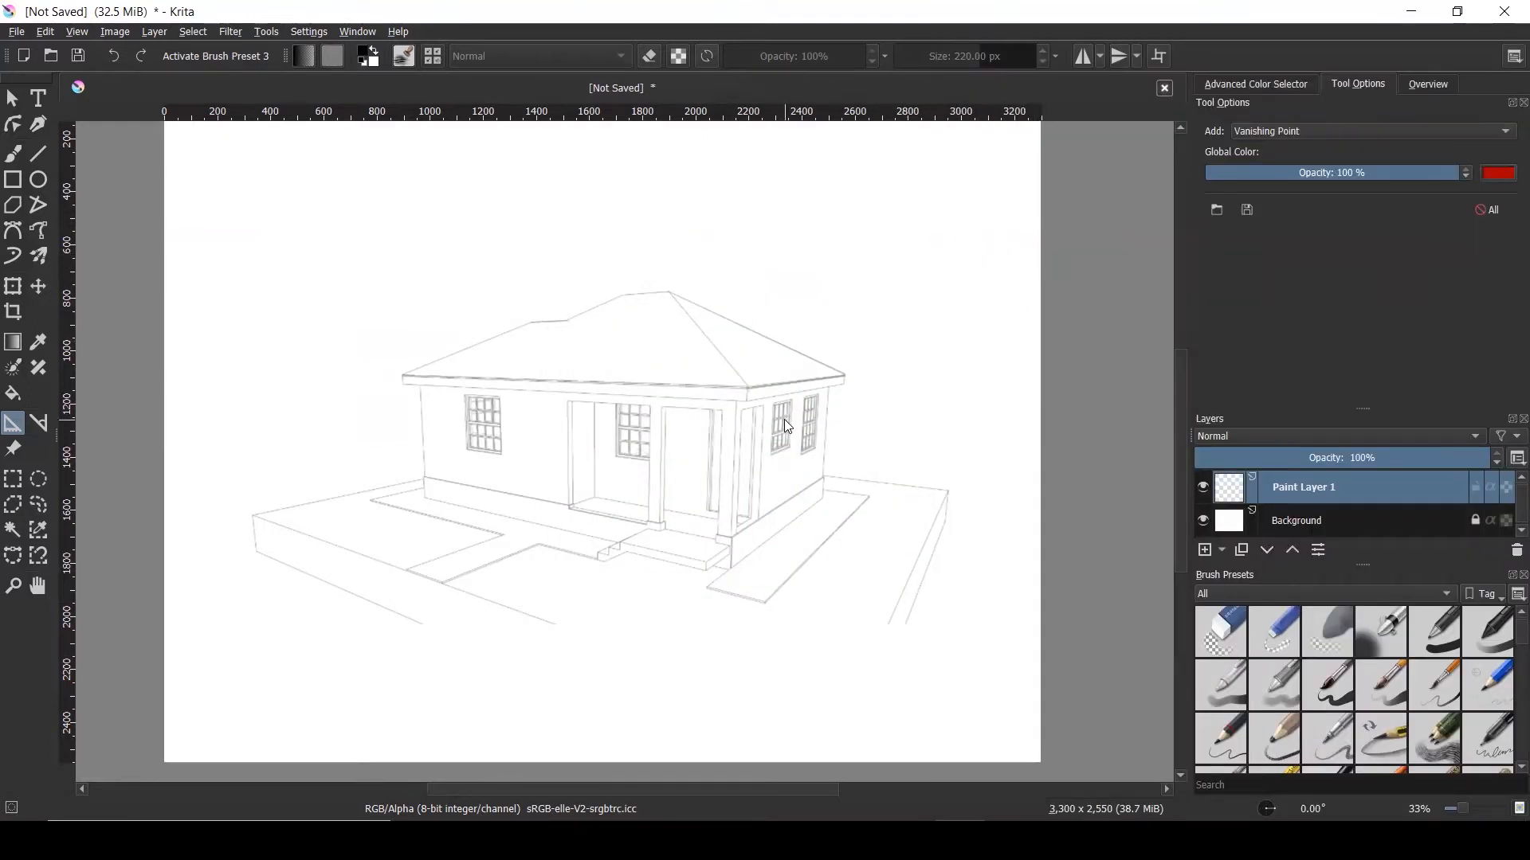
Drag a trial vanishing line along the roof eave, then cancel it
{"action": "scroll", "coordinate": [705, 434], "scroll_direction": "down", "scroll_amount": 1}
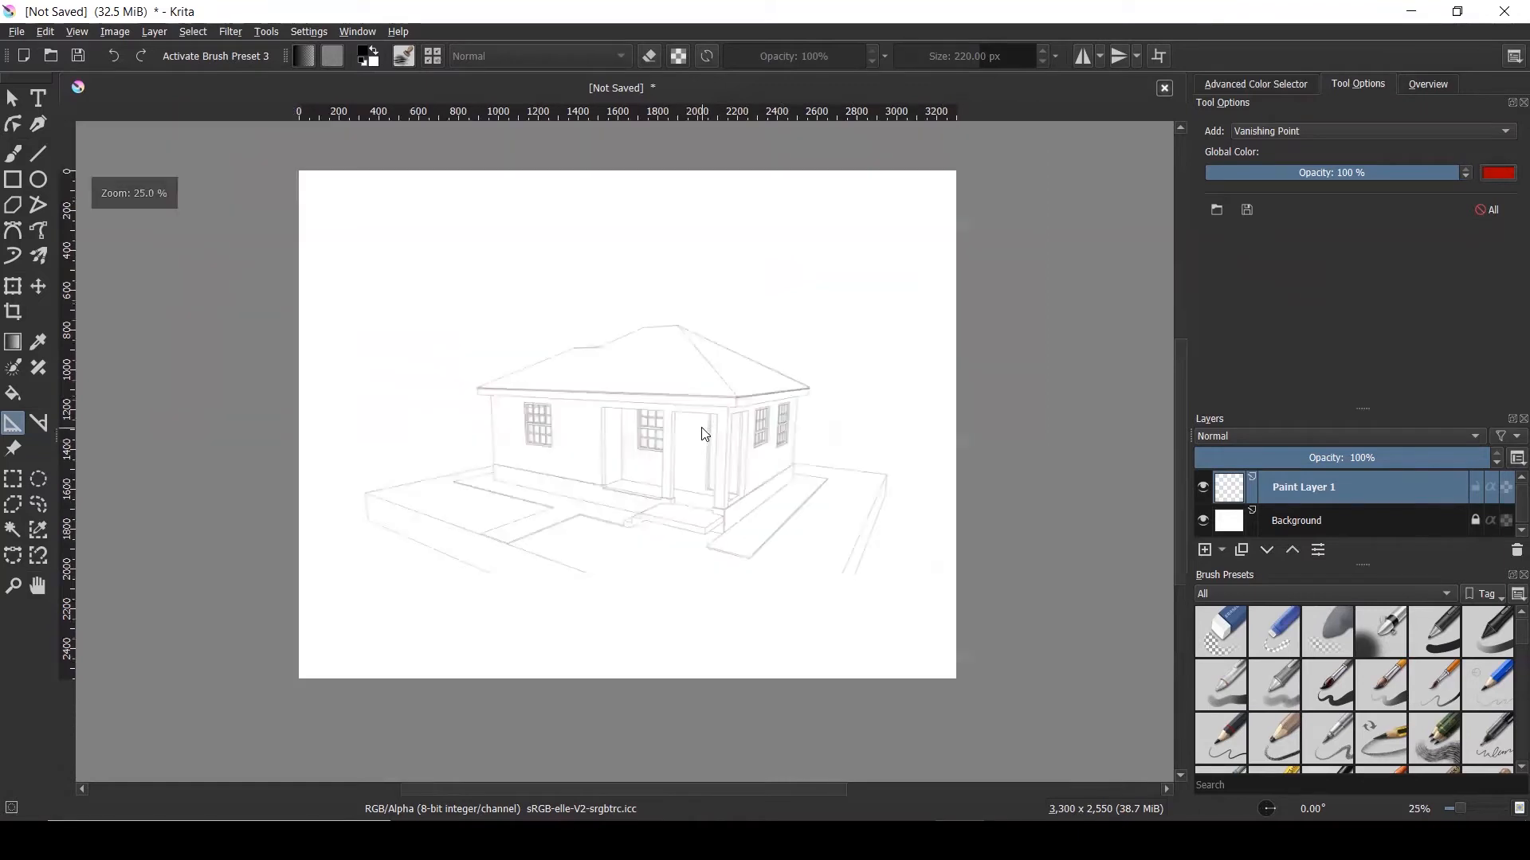
{"action": "scroll", "coordinate": [772, 476], "scroll_direction": "up", "scroll_amount": 1}
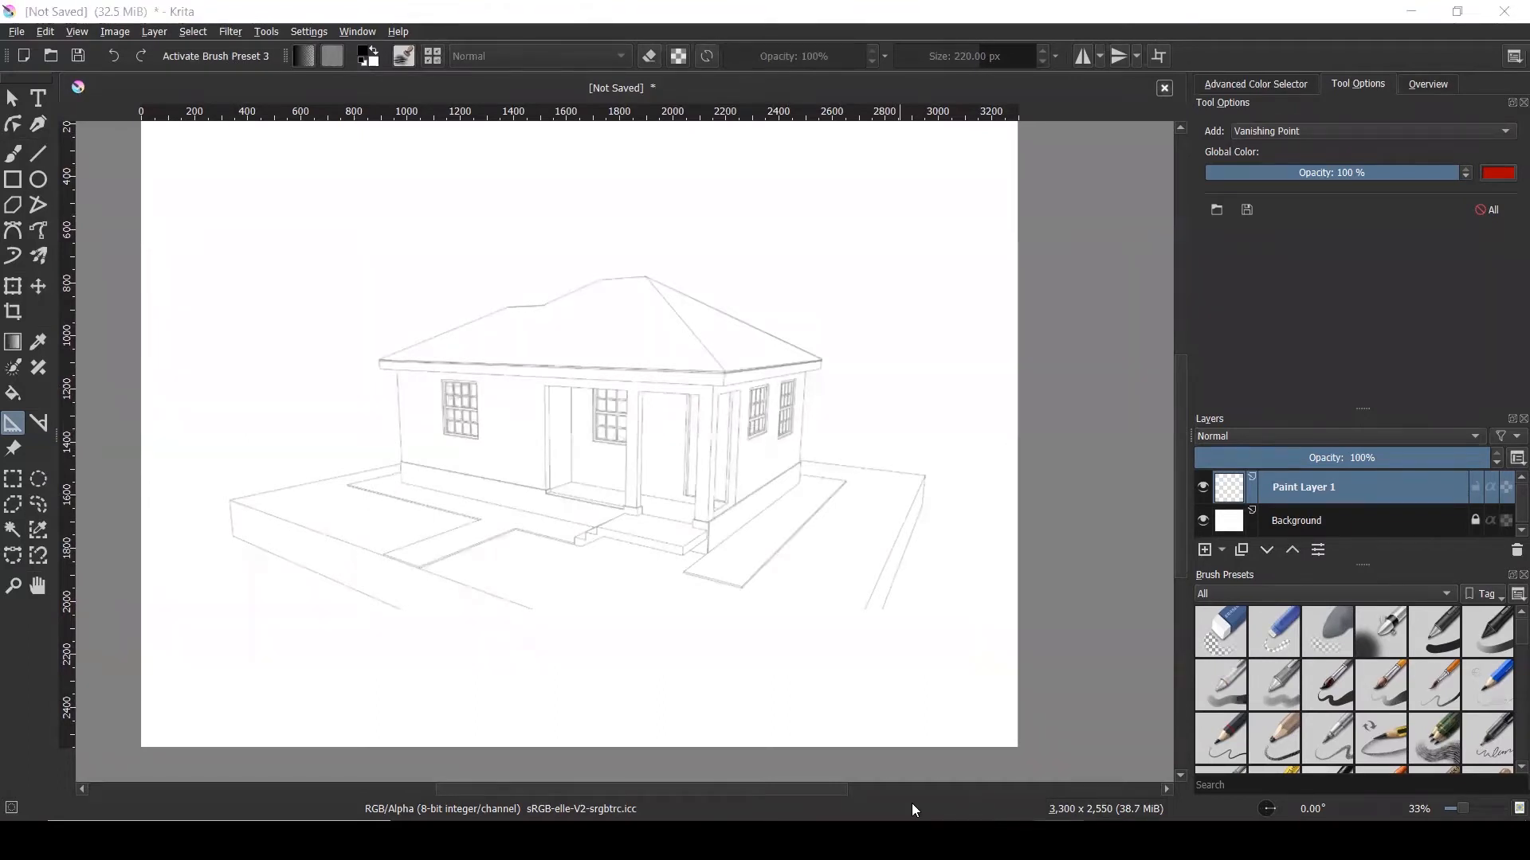
{"action": "left_click_drag", "start_coordinate": [725, 371], "coordinate": [221, 353]}
{"action": "key", "text": "Escape"}
Draw red vanishing lines along the roof eave and base toward the left, then clear them
{"action": "left_click_drag", "start_coordinate": [724, 373], "coordinate": [549, 358]}
{"action": "left_click_drag", "start_coordinate": [433, 347], "coordinate": [152, 350]}
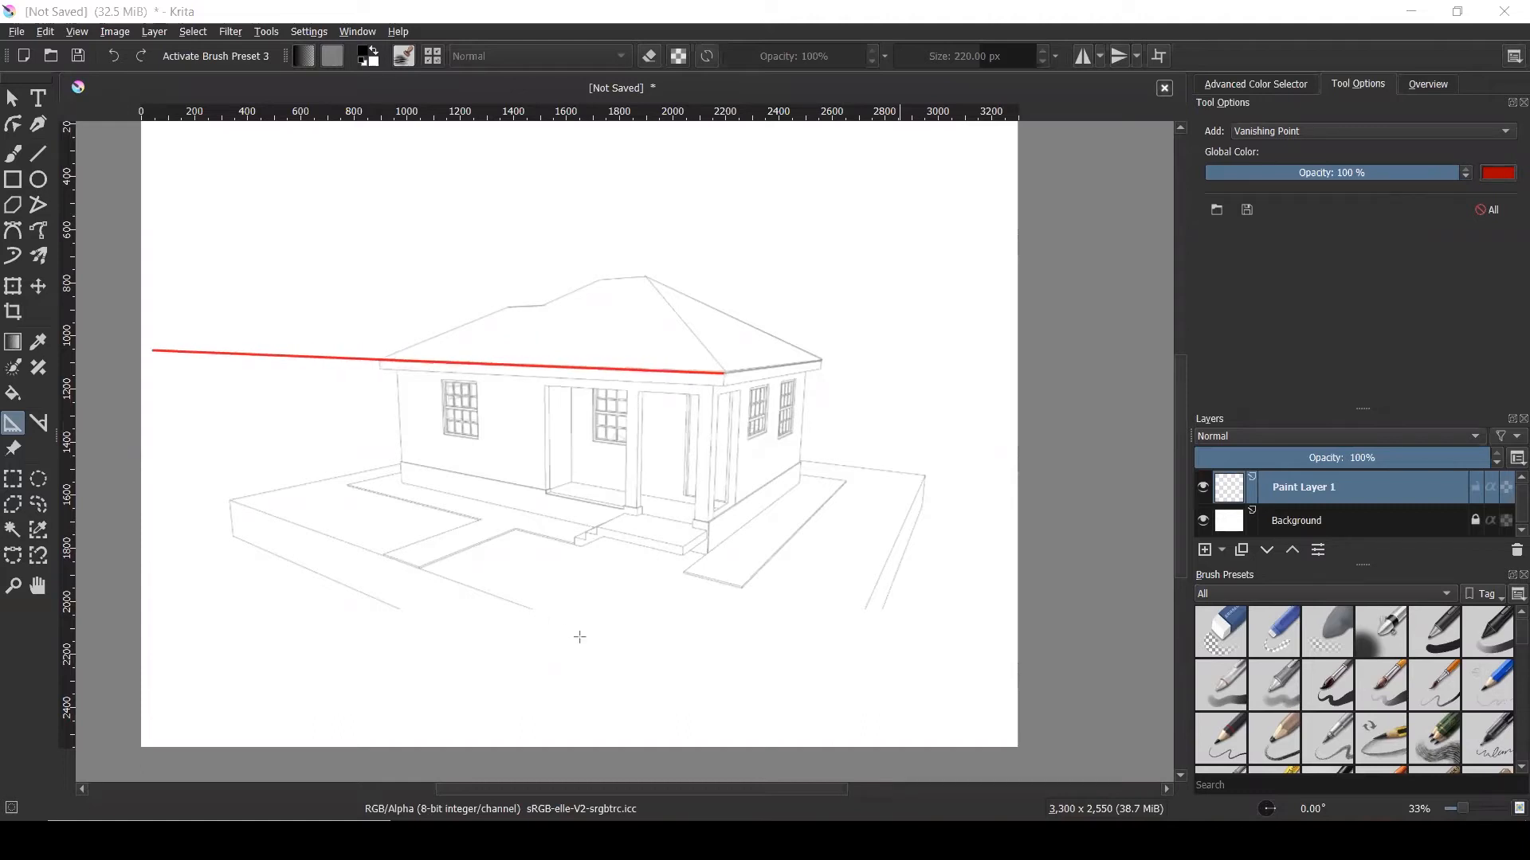
{"action": "left_click_drag", "start_coordinate": [533, 606], "coordinate": [78, 449]}
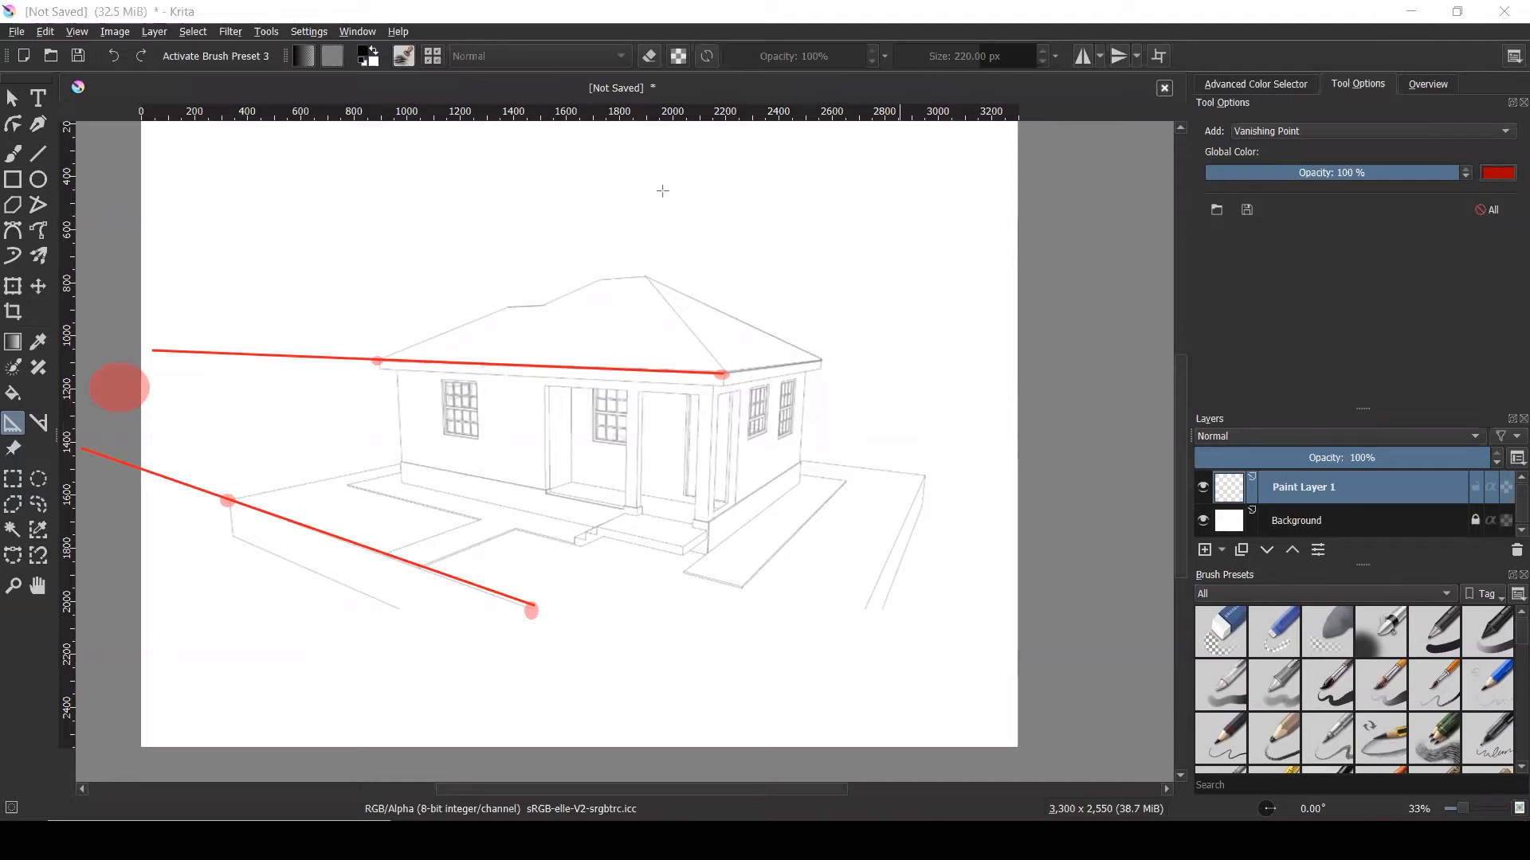
{"action": "left_click", "coordinate": [1010, 163]}
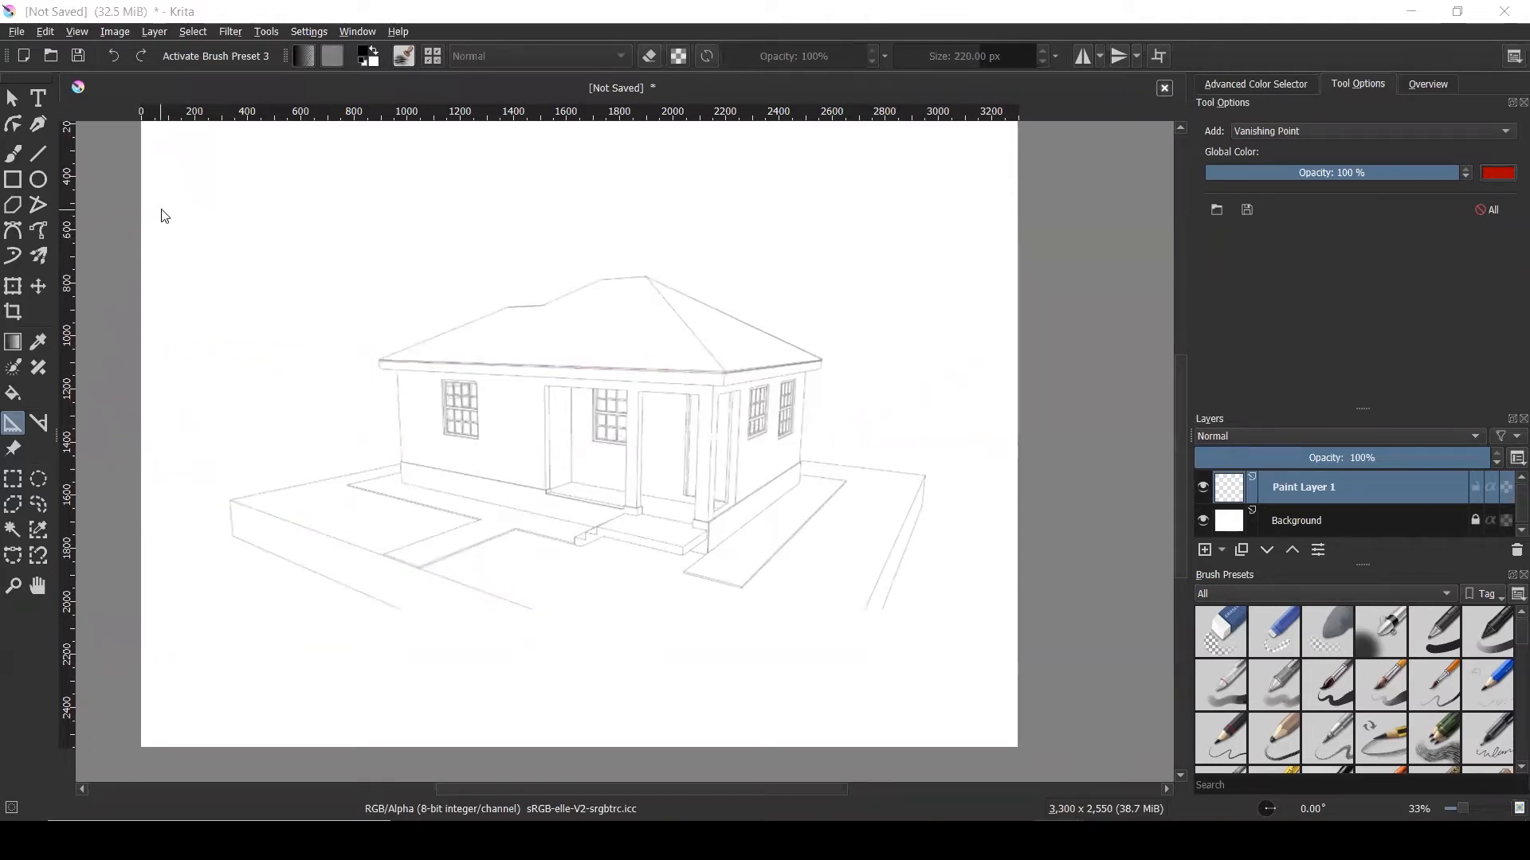
{"action": "left_click", "coordinate": [199, 373]}
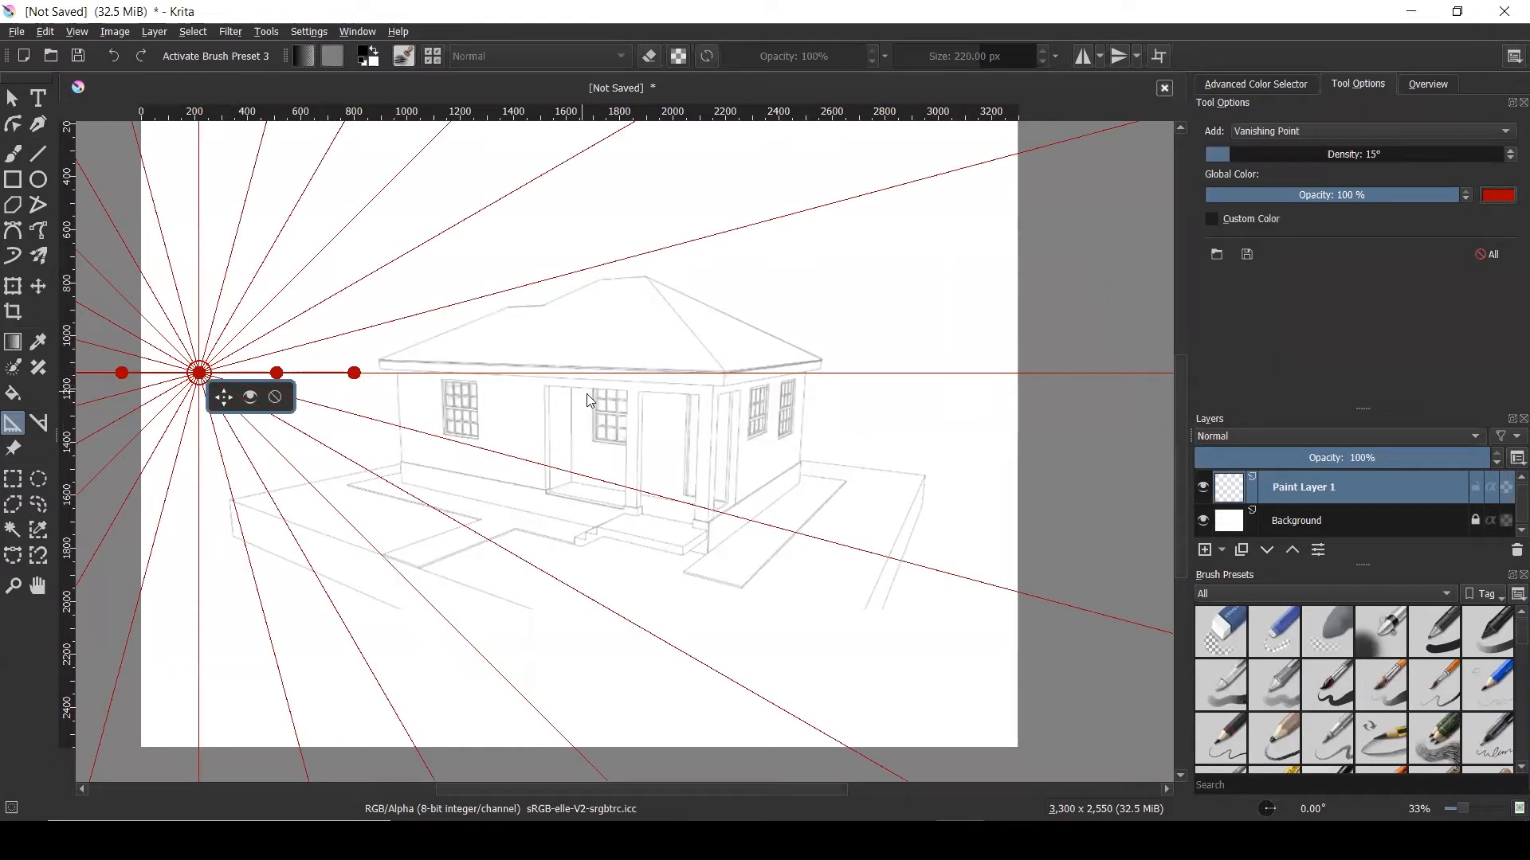
{"action": "key", "text": "minus"}
{"action": "scroll", "coordinate": [170, 355], "scroll_direction": "up", "scroll_amount": 2}
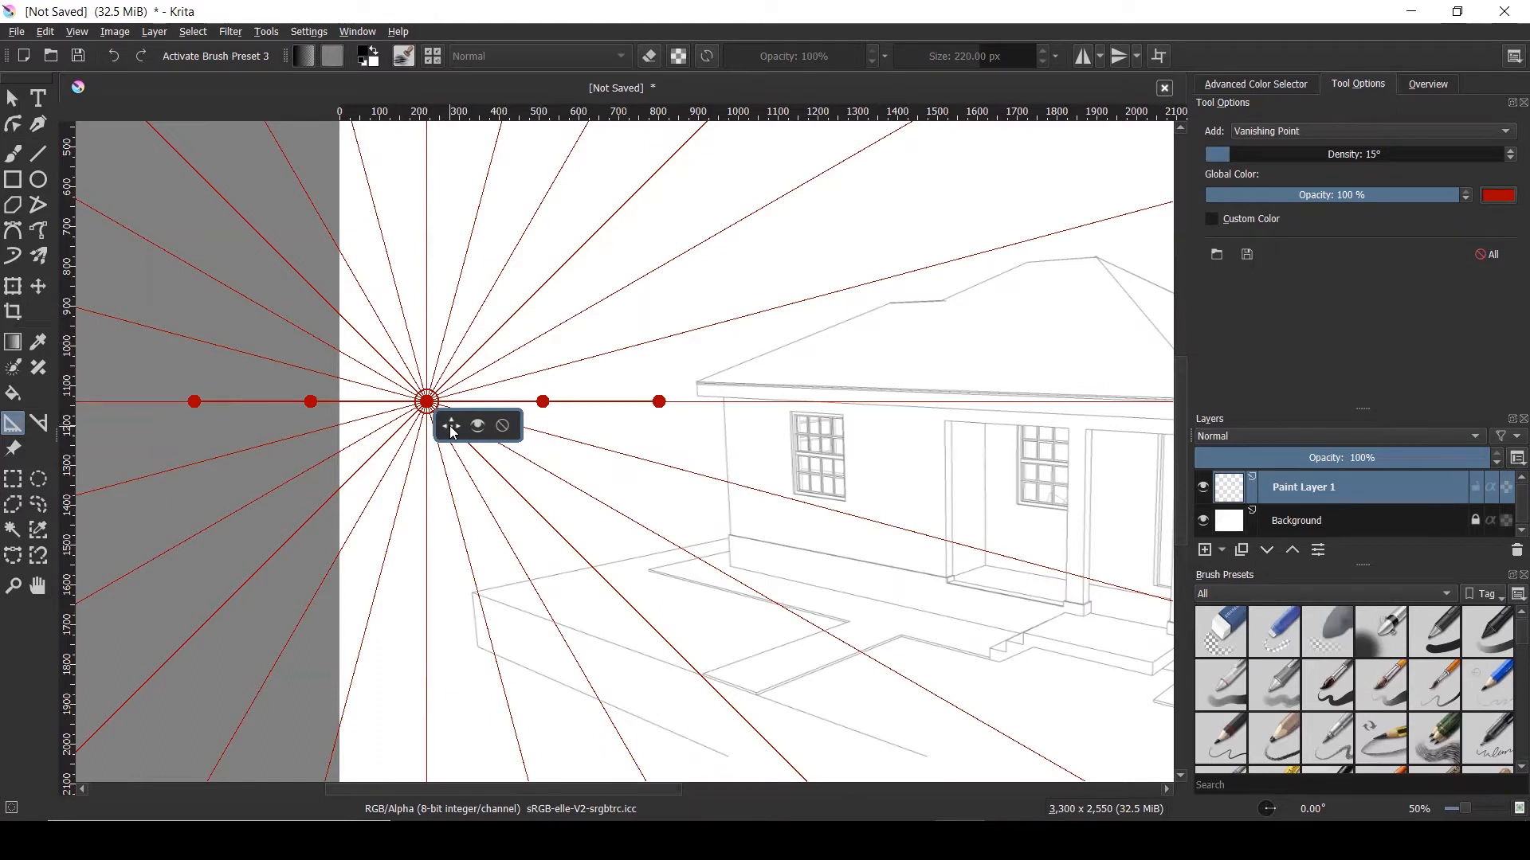
{"action": "left_click_drag", "start_coordinate": [452, 430], "coordinate": [475, 387]}
{"action": "left_click", "coordinate": [482, 383]}
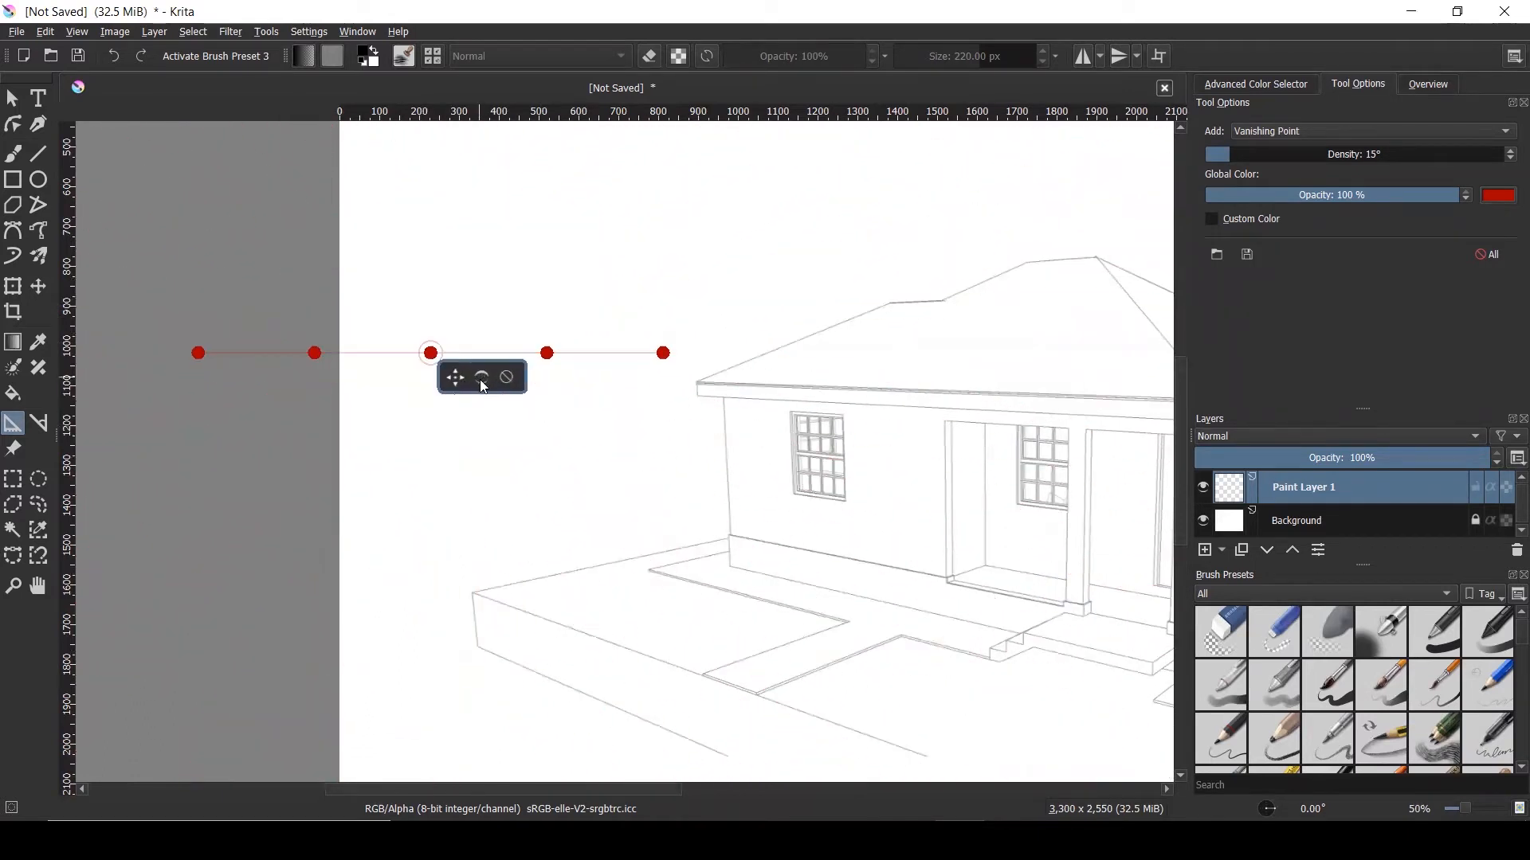
{"action": "left_click", "coordinate": [481, 379]}
{"action": "left_click", "coordinate": [507, 378]}
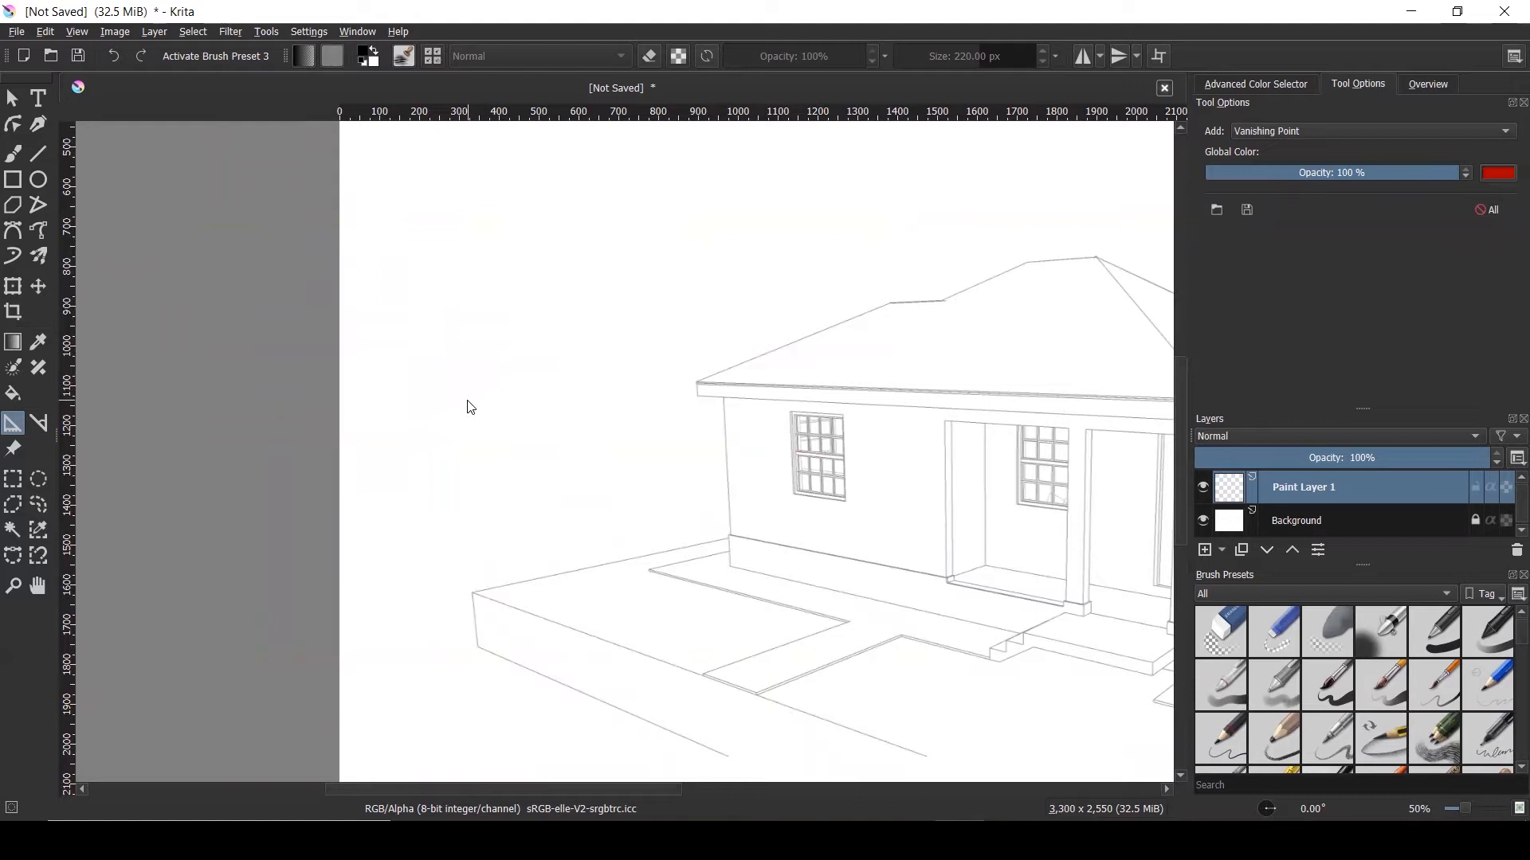
{"action": "left_click", "coordinate": [431, 347]}
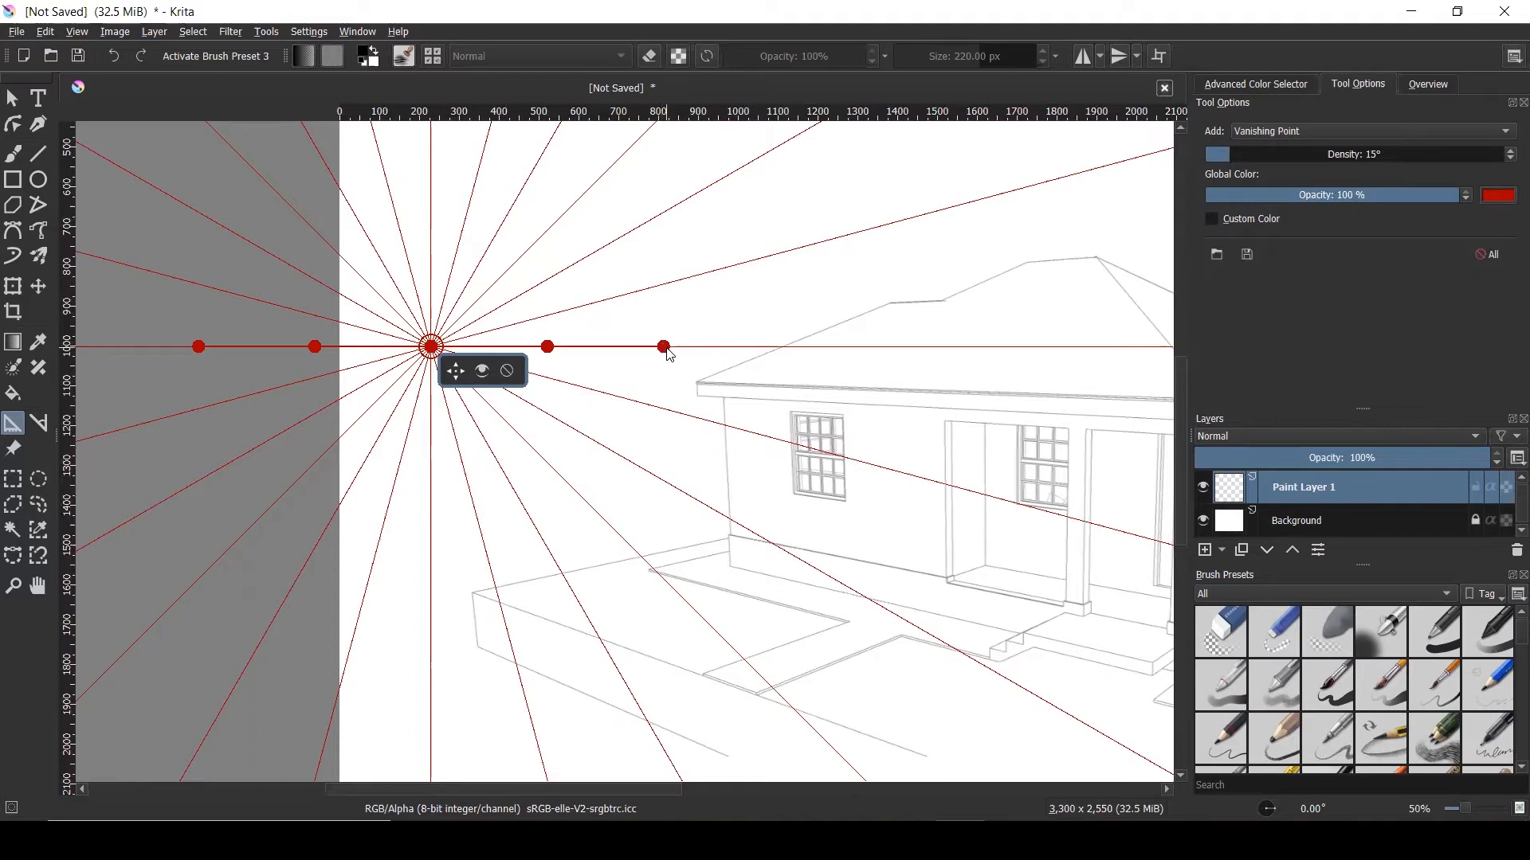
{"action": "mouse_move", "coordinate": [668, 351]}
{"action": "left_mouse_down"}
{"action": "mouse_move", "coordinate": [640, 392]}
{"action": "mouse_move", "coordinate": [656, 323]}
{"action": "mouse_move", "coordinate": [530, 237]}
{"action": "mouse_move", "coordinate": [674, 346]}
{"action": "left_mouse_up"}
{"action": "scroll", "coordinate": [319, 378], "scroll_direction": "down", "scroll_amount": 2}
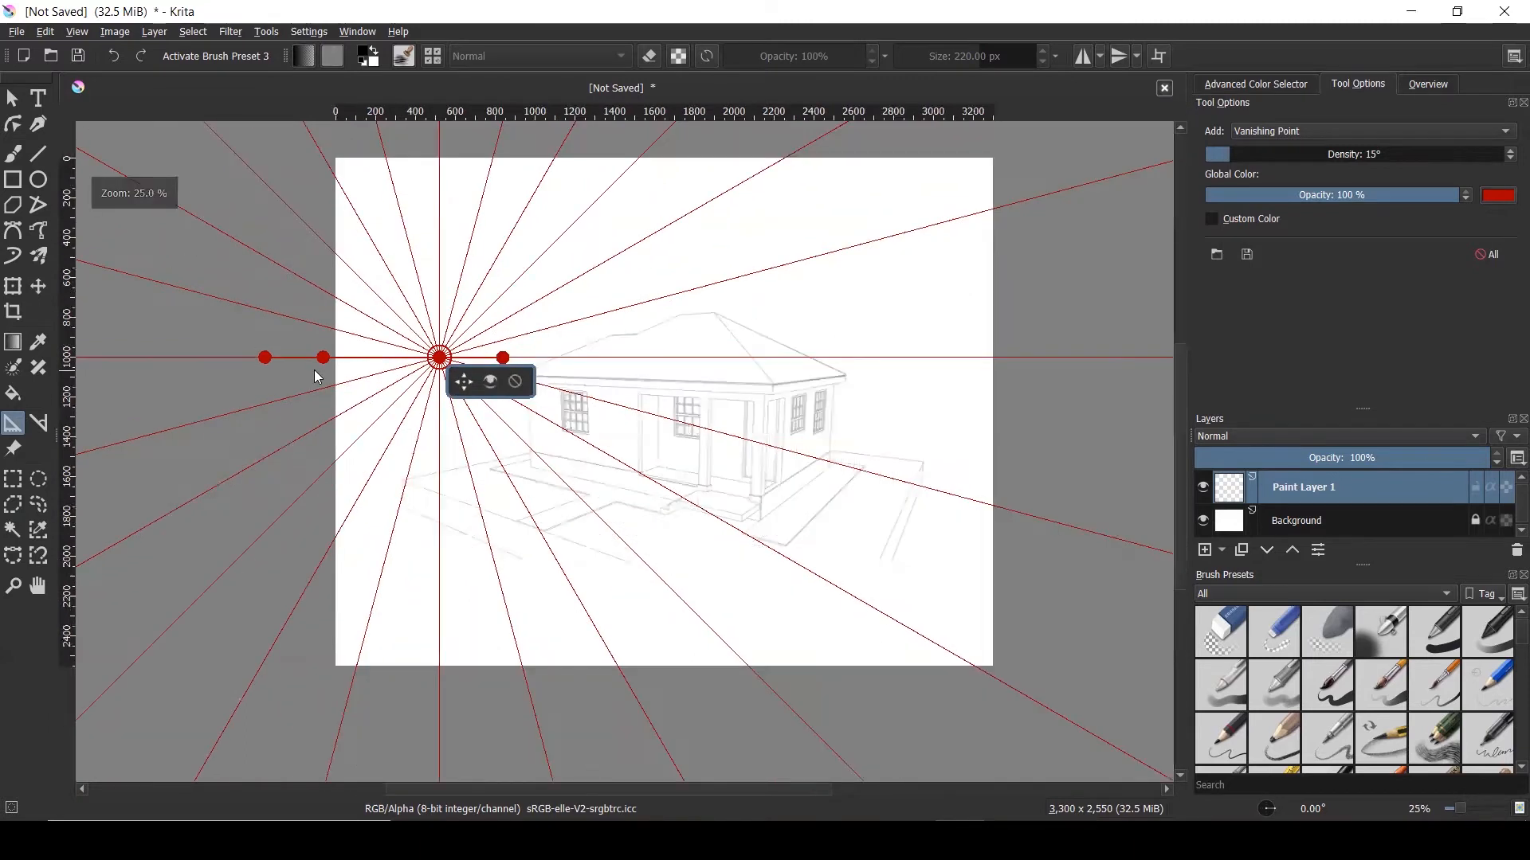
{"action": "left_click", "coordinate": [516, 383]}
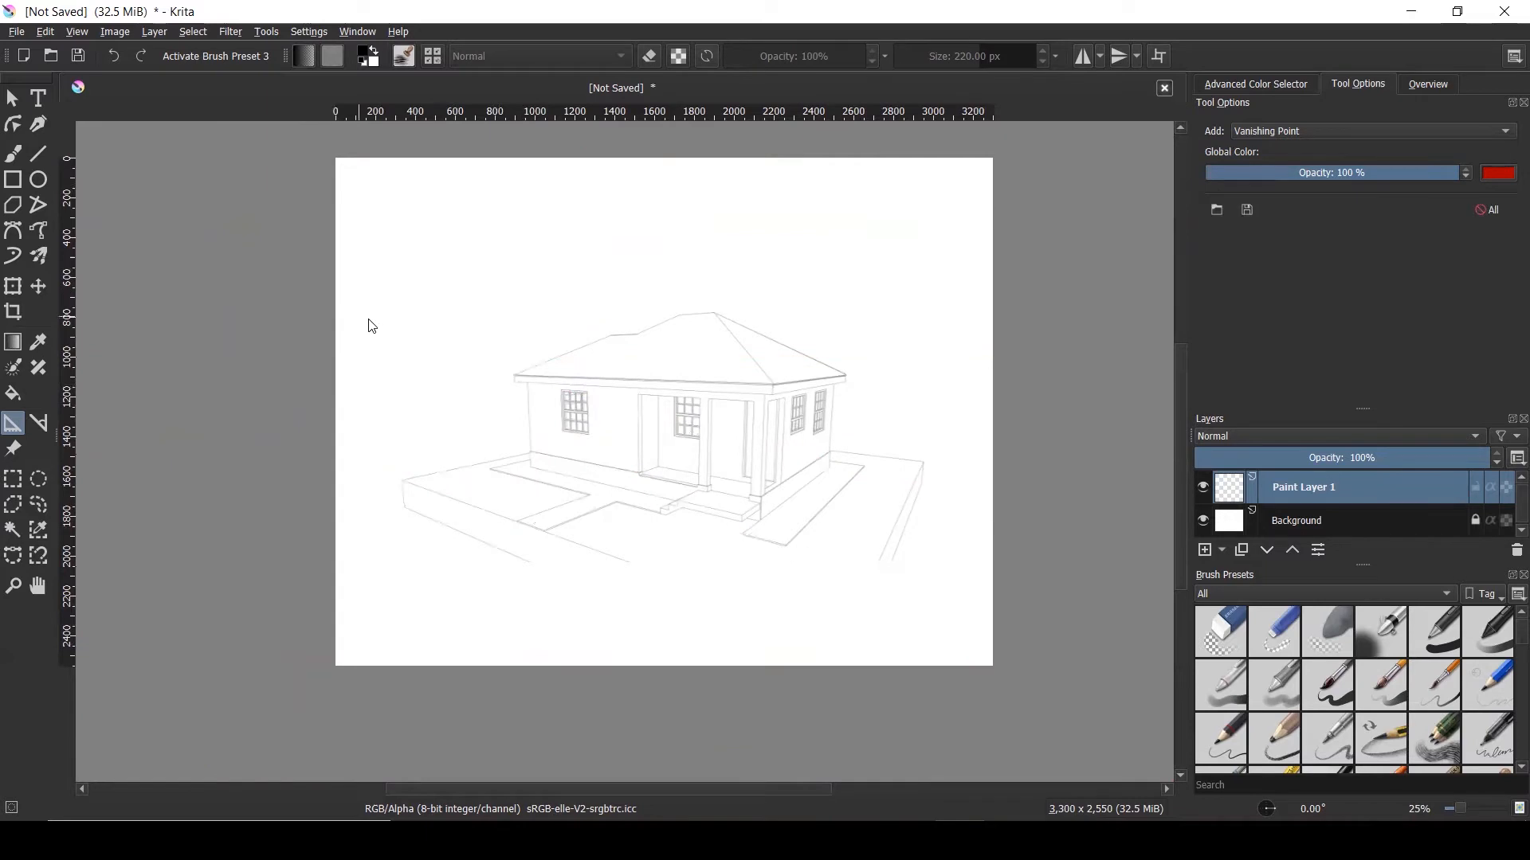
Add a vanishing point and pull its two perspective lines to the roof corner and the base
{"action": "left_click", "coordinate": [401, 326]}
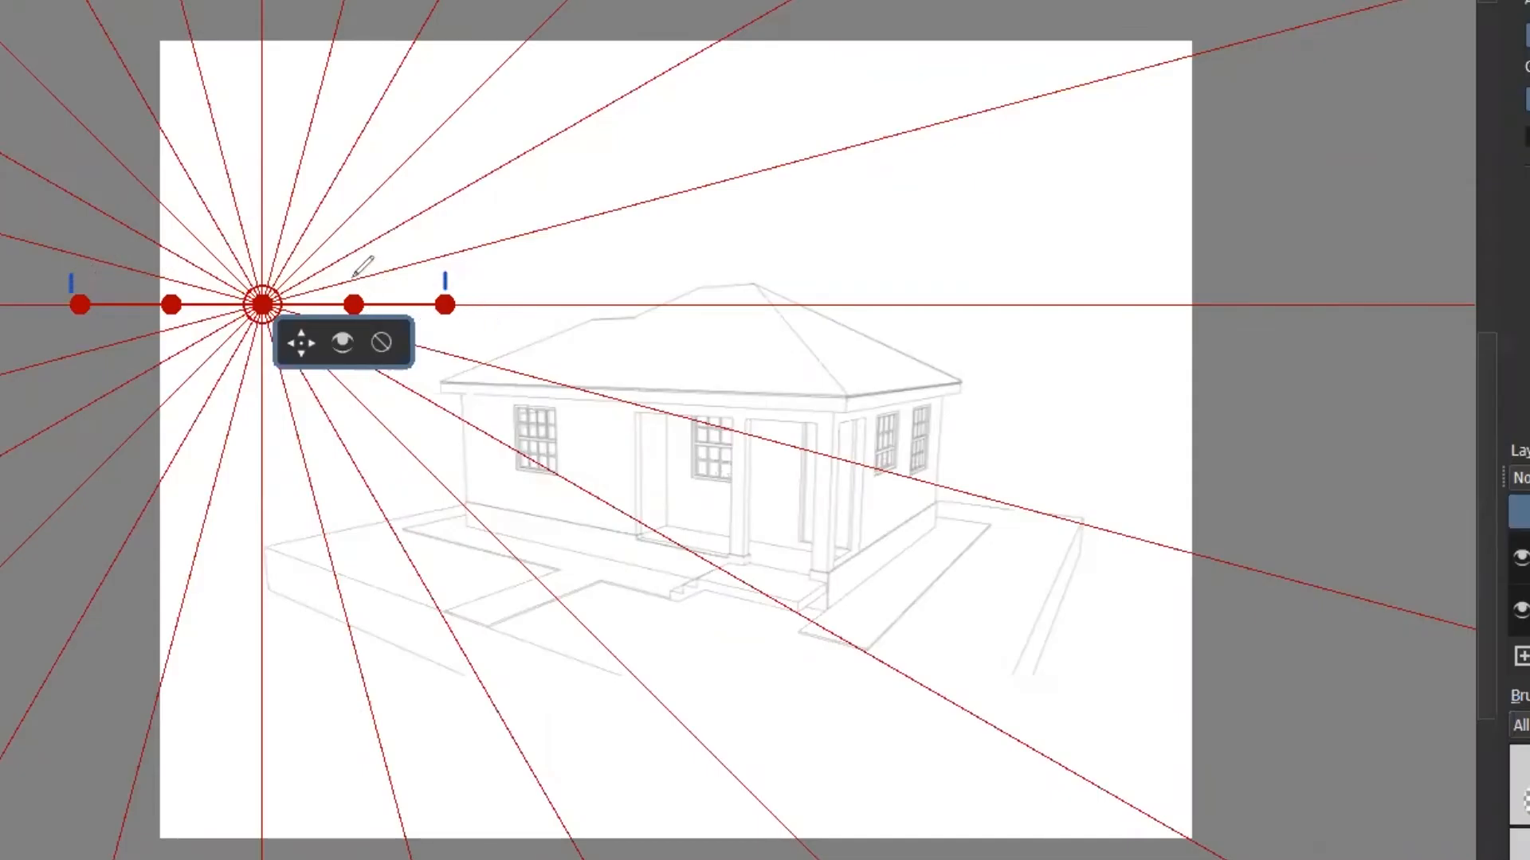
{"action": "left_click_drag", "start_coordinate": [349, 276], "coordinate": [376, 295]}
{"action": "left_click_drag", "start_coordinate": [164, 277], "coordinate": [180, 293]}
{"action": "left_click_drag", "start_coordinate": [453, 306], "coordinate": [841, 403]}
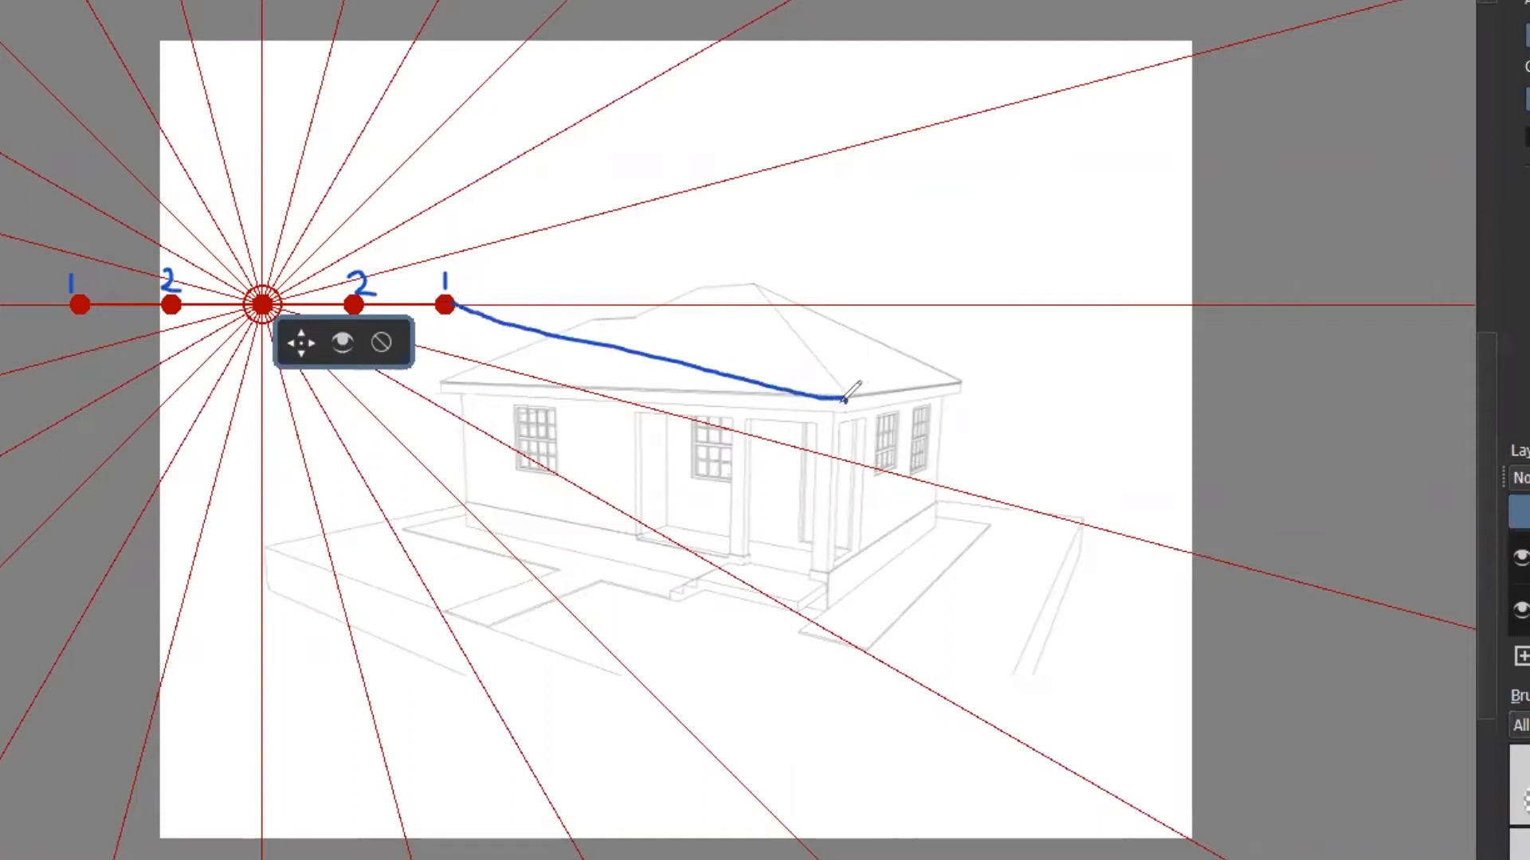
{"action": "mouse_move", "coordinate": [80, 304]}
{"action": "left_mouse_down"}
{"action": "mouse_move", "coordinate": [75, 408]}
{"action": "mouse_move", "coordinate": [133, 499]}
{"action": "mouse_move", "coordinate": [240, 599]}
{"action": "mouse_move", "coordinate": [499, 707]}
{"action": "mouse_move", "coordinate": [623, 682]}
{"action": "left_mouse_up"}
{"action": "left_click_drag", "start_coordinate": [834, 390], "coordinate": [836, 408]}
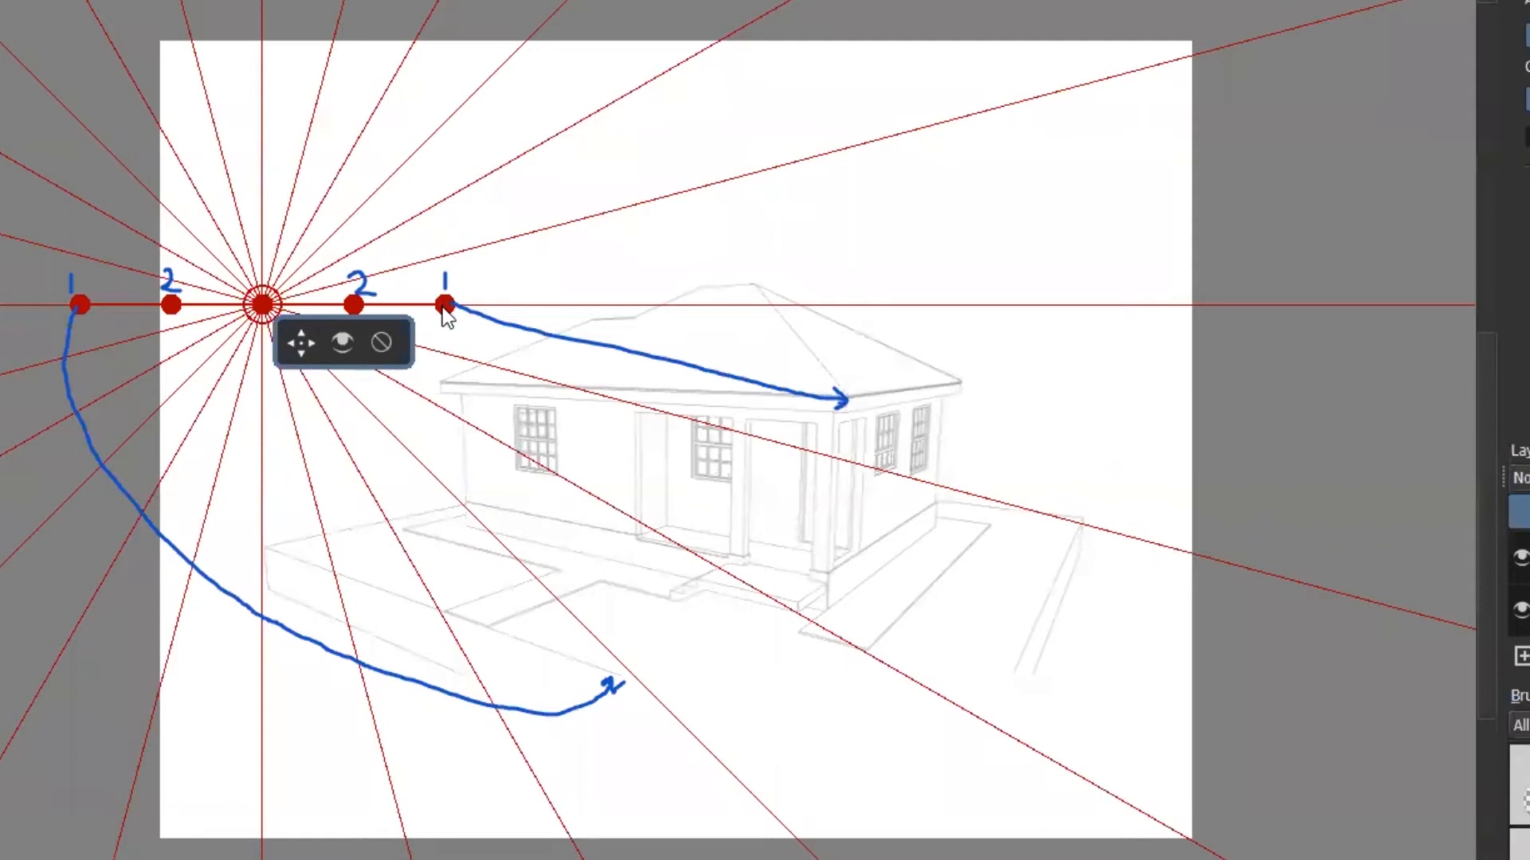
{"action": "left_click_drag", "start_coordinate": [449, 305], "coordinate": [843, 402]}
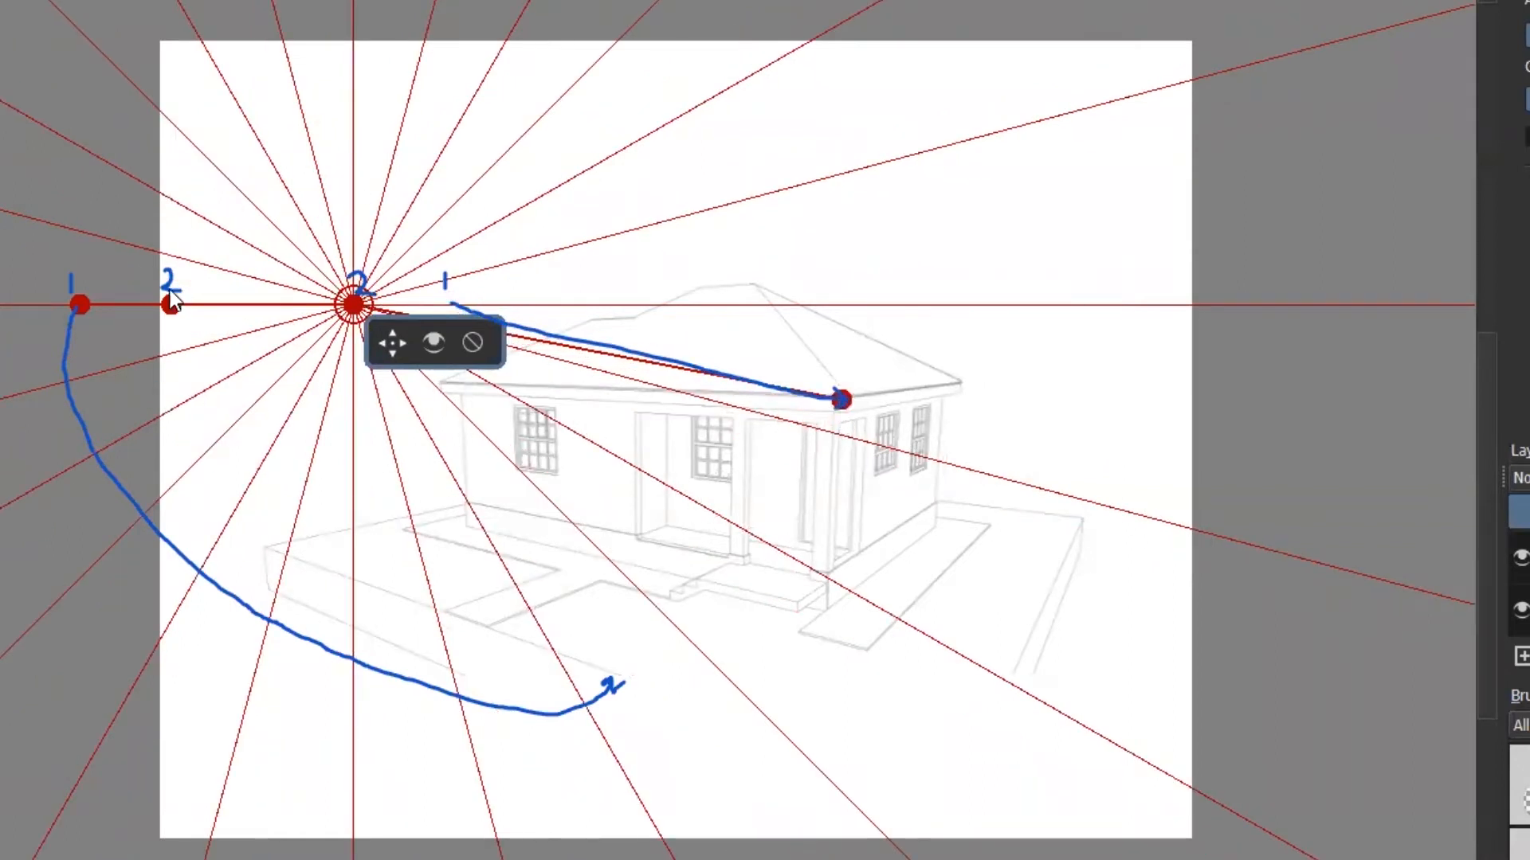
{"action": "left_click_drag", "start_coordinate": [84, 301], "coordinate": [614, 676]}
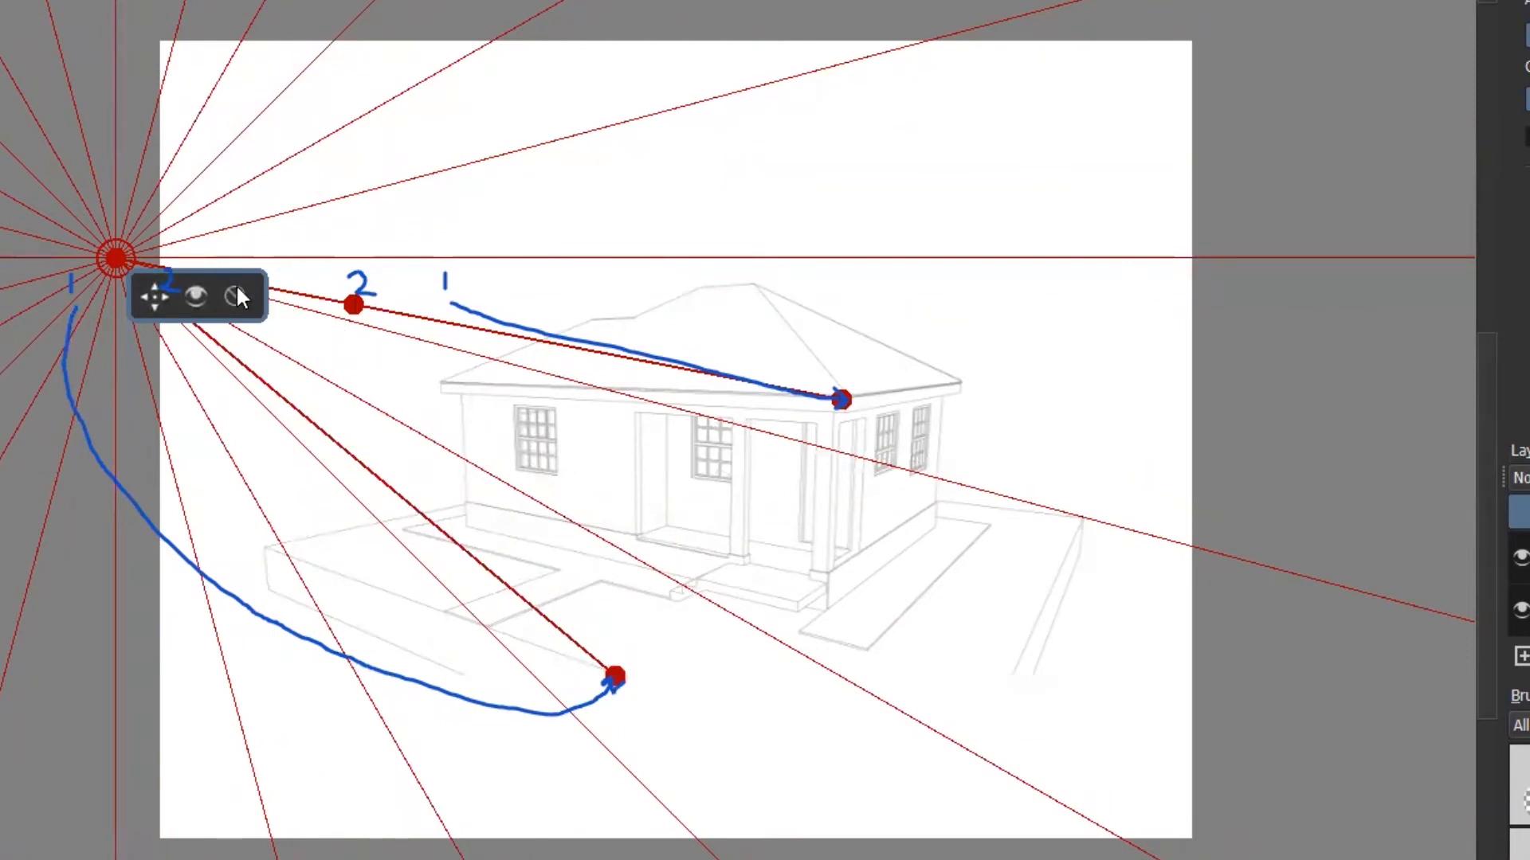
Remove an extra guide and place the inner handles at the roof eave's left end and base corner
{"action": "left_click", "coordinate": [206, 267]}
{"action": "left_click", "coordinate": [322, 319]}
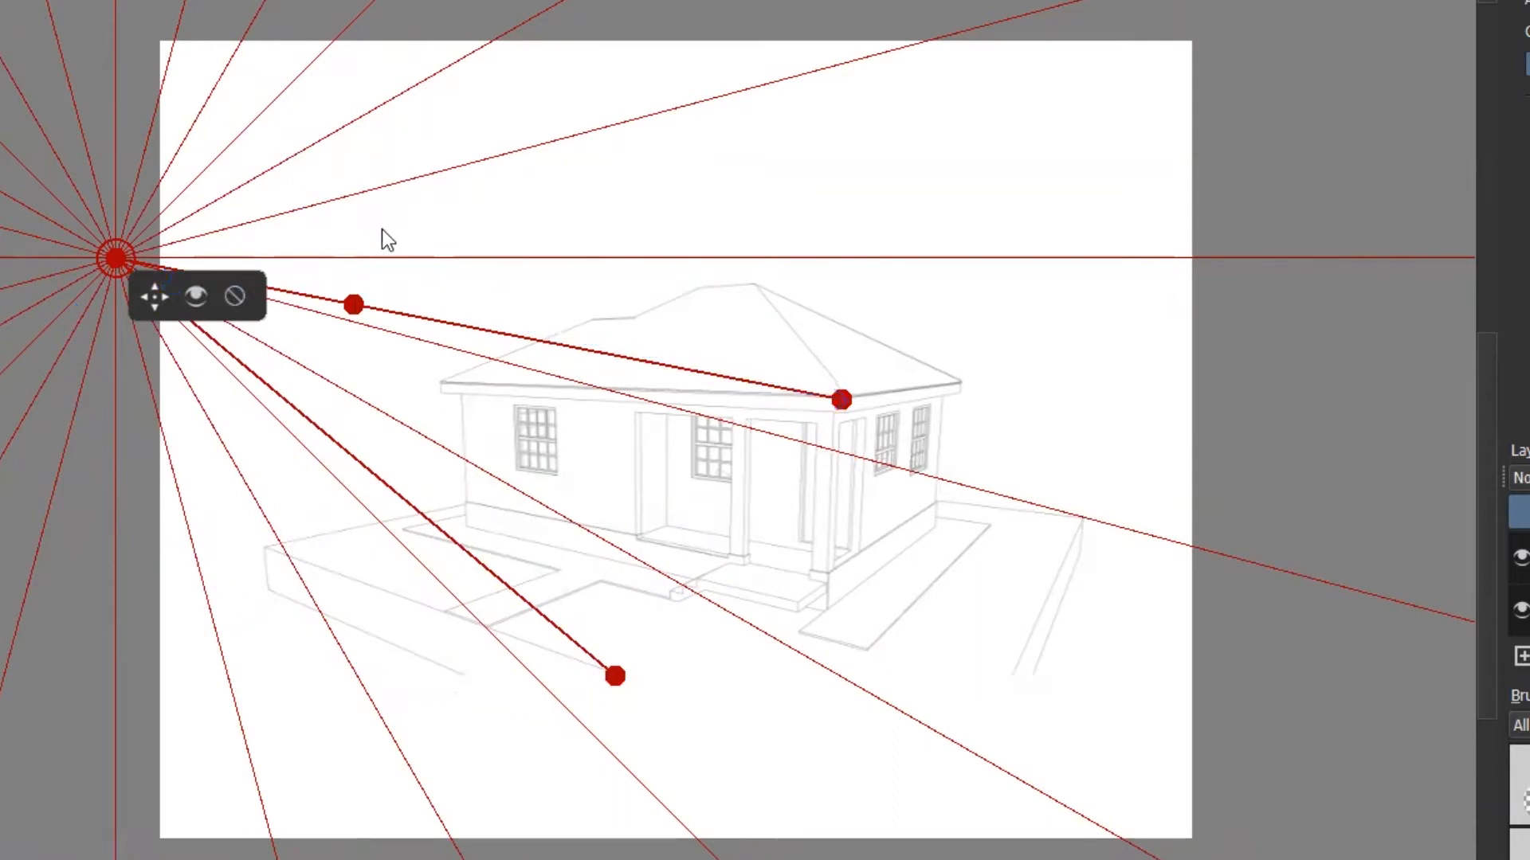
{"action": "scroll", "coordinate": [51, 269], "scroll_direction": "up", "scroll_amount": 3}
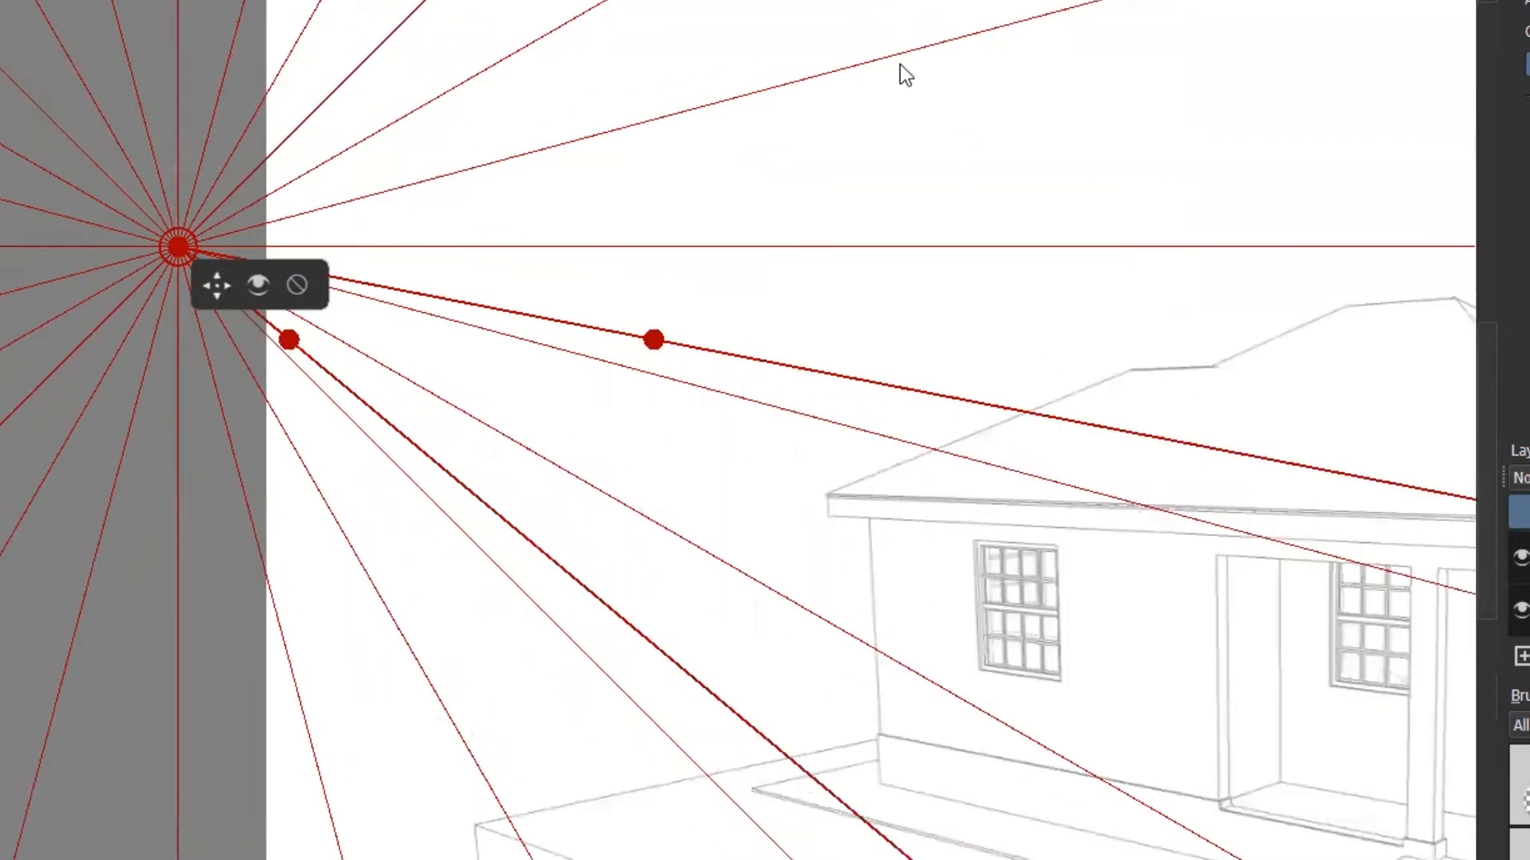
{"action": "mouse_move", "coordinate": [655, 341]}
{"action": "left_mouse_down"}
{"action": "mouse_move", "coordinate": [758, 495]}
{"action": "mouse_move", "coordinate": [840, 506]}
{"action": "left_mouse_up"}
{"action": "left_click_drag", "start_coordinate": [657, 305], "coordinate": [701, 324]}
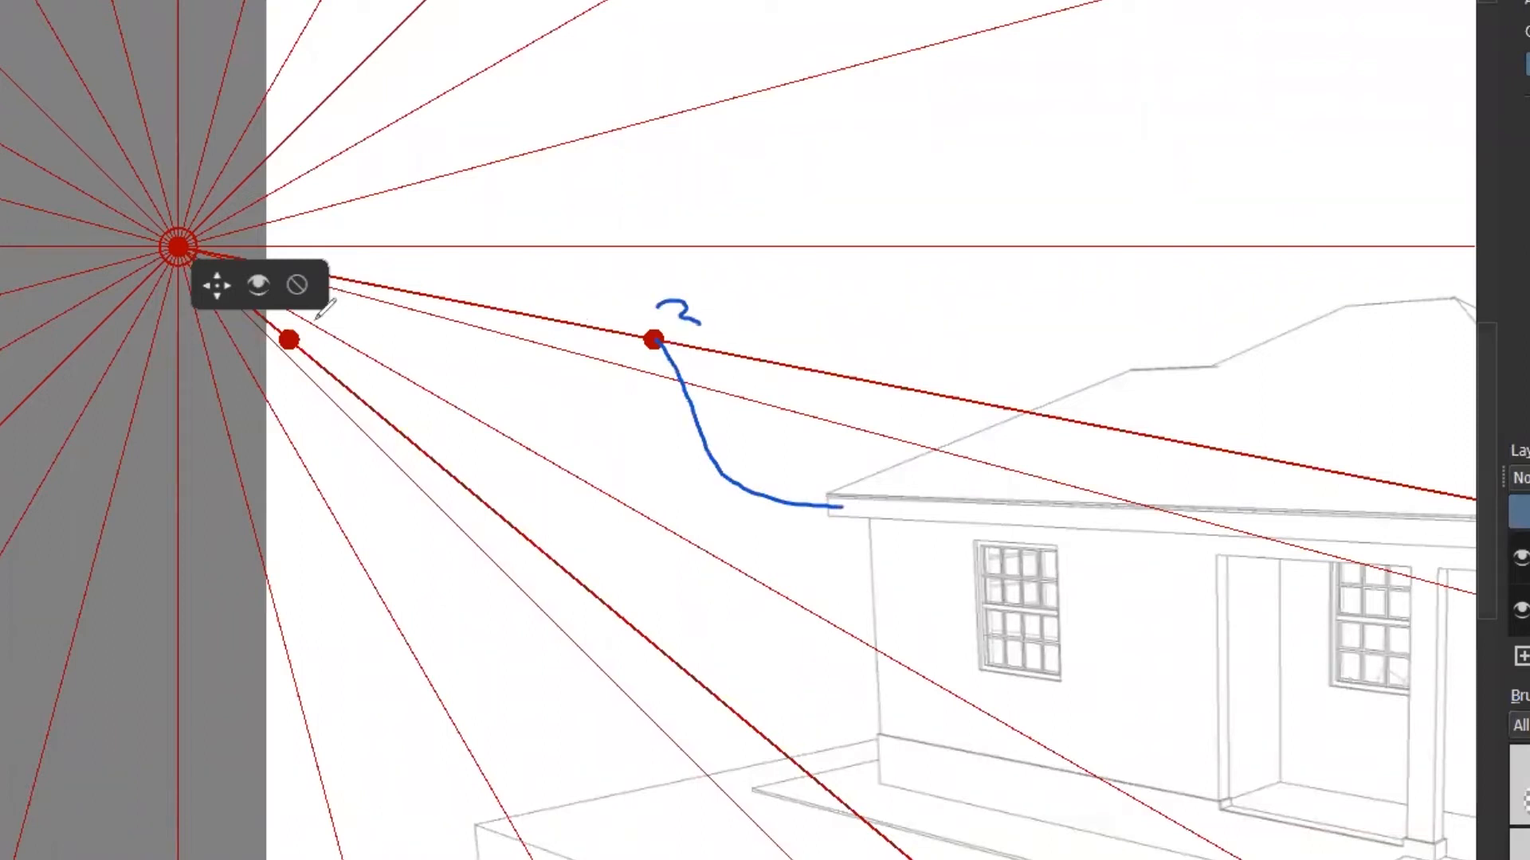
{"action": "left_click_drag", "start_coordinate": [293, 339], "coordinate": [302, 364]}
{"action": "mouse_move", "coordinate": [306, 455]}
{"action": "left_mouse_down"}
{"action": "mouse_move", "coordinate": [372, 740]}
{"action": "mouse_move", "coordinate": [498, 830]}
{"action": "left_mouse_up"}
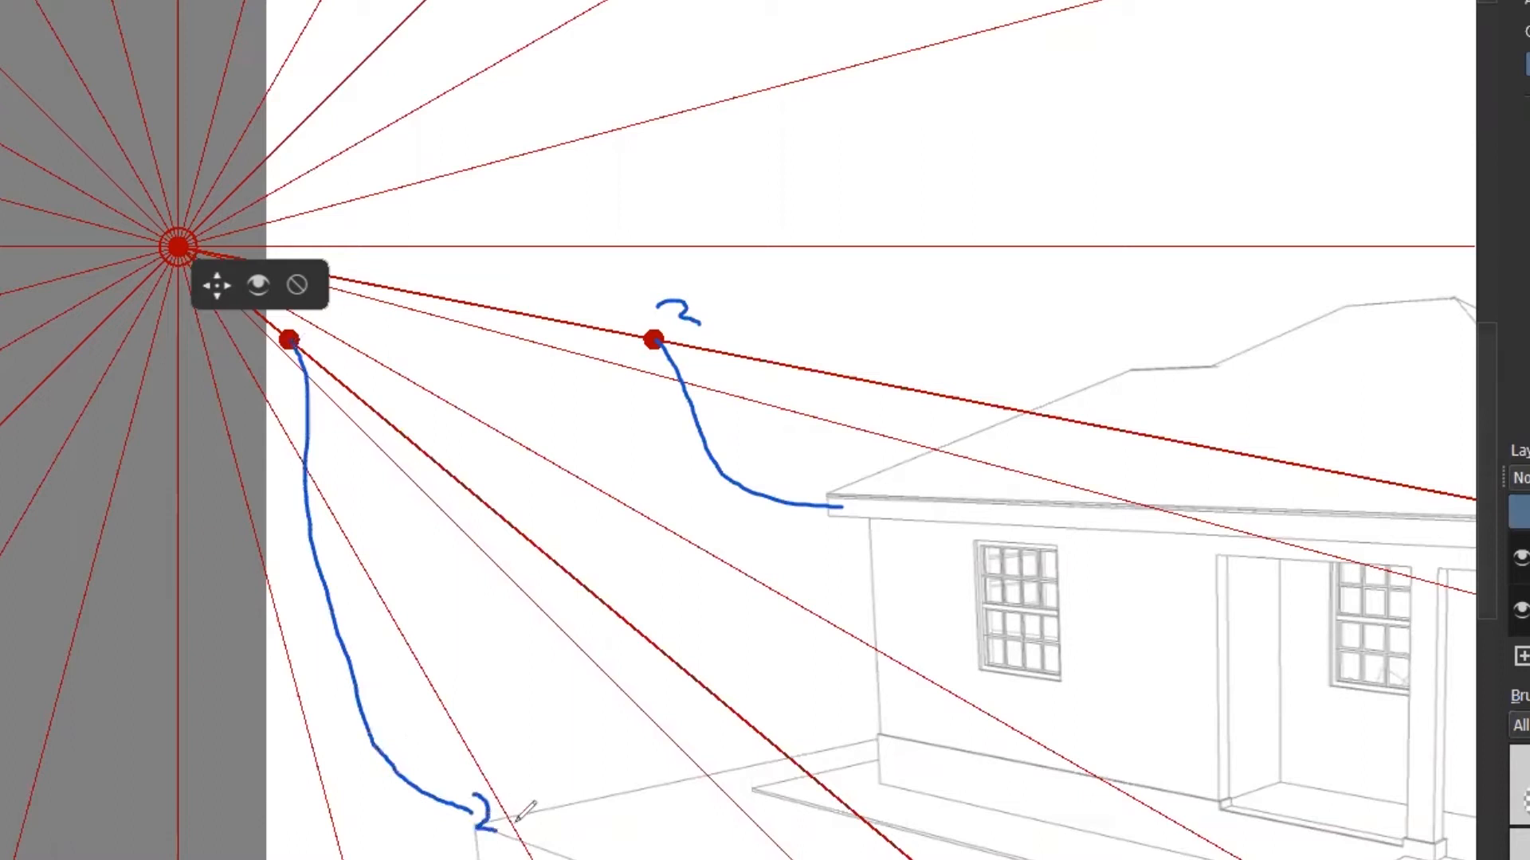
{"action": "mouse_move", "coordinate": [828, 486]}
{"action": "left_mouse_down"}
{"action": "mouse_move", "coordinate": [843, 501]}
{"action": "mouse_move", "coordinate": [824, 516]}
{"action": "left_mouse_up"}
{"action": "mouse_move", "coordinate": [478, 795]}
{"action": "left_mouse_down"}
{"action": "mouse_move", "coordinate": [489, 813]}
{"action": "mouse_move", "coordinate": [466, 827]}
{"action": "left_mouse_up"}
{"action": "left_click_drag", "start_coordinate": [329, 428], "coordinate": [372, 466]}
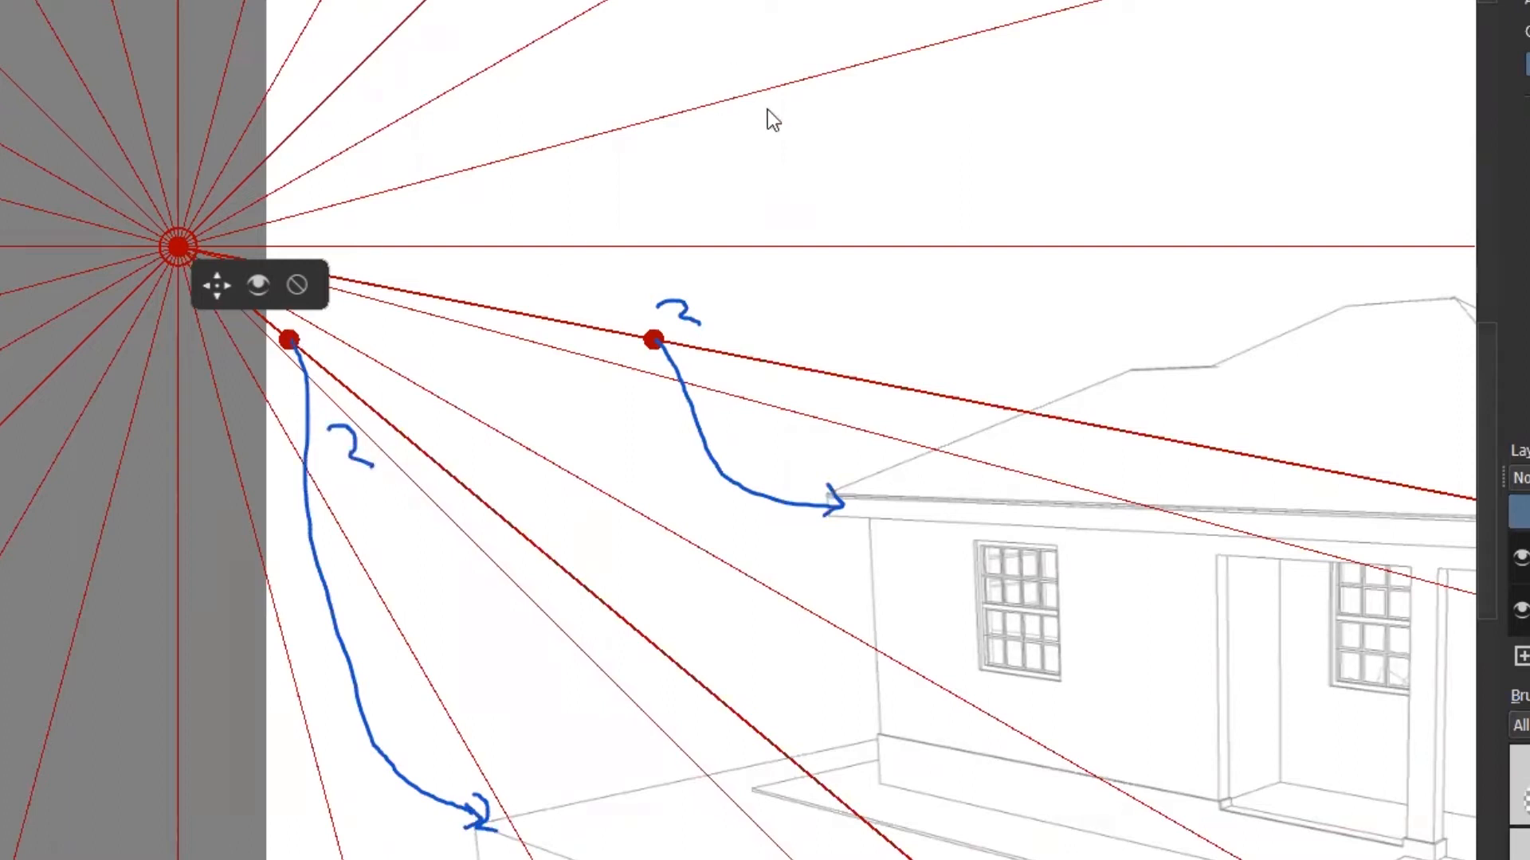
{"action": "left_click_drag", "start_coordinate": [657, 341], "coordinate": [833, 502]}
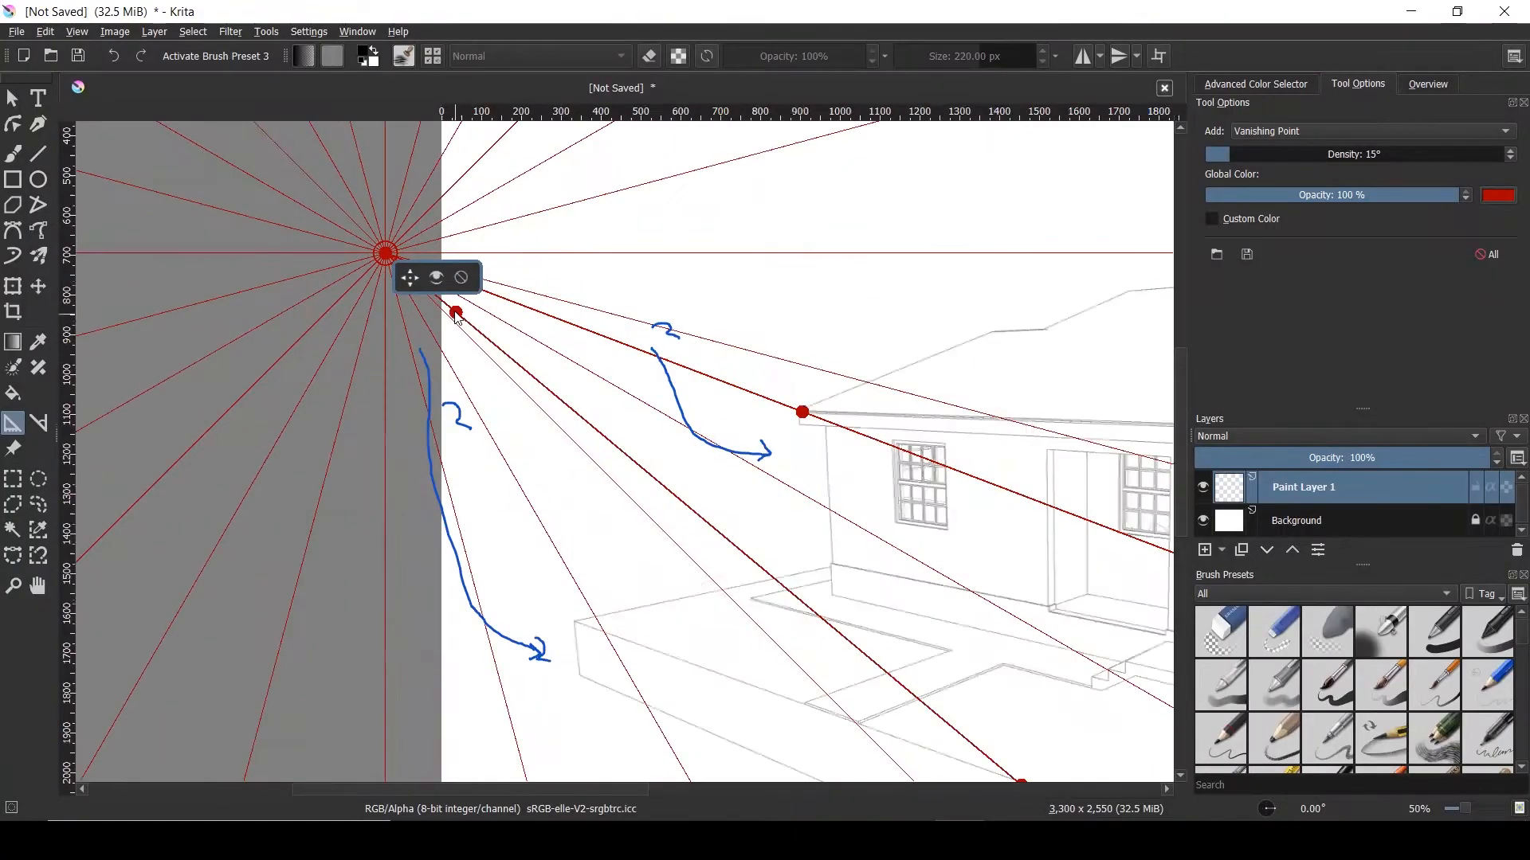
{"action": "left_click_drag", "start_coordinate": [460, 322], "coordinate": [578, 630]}
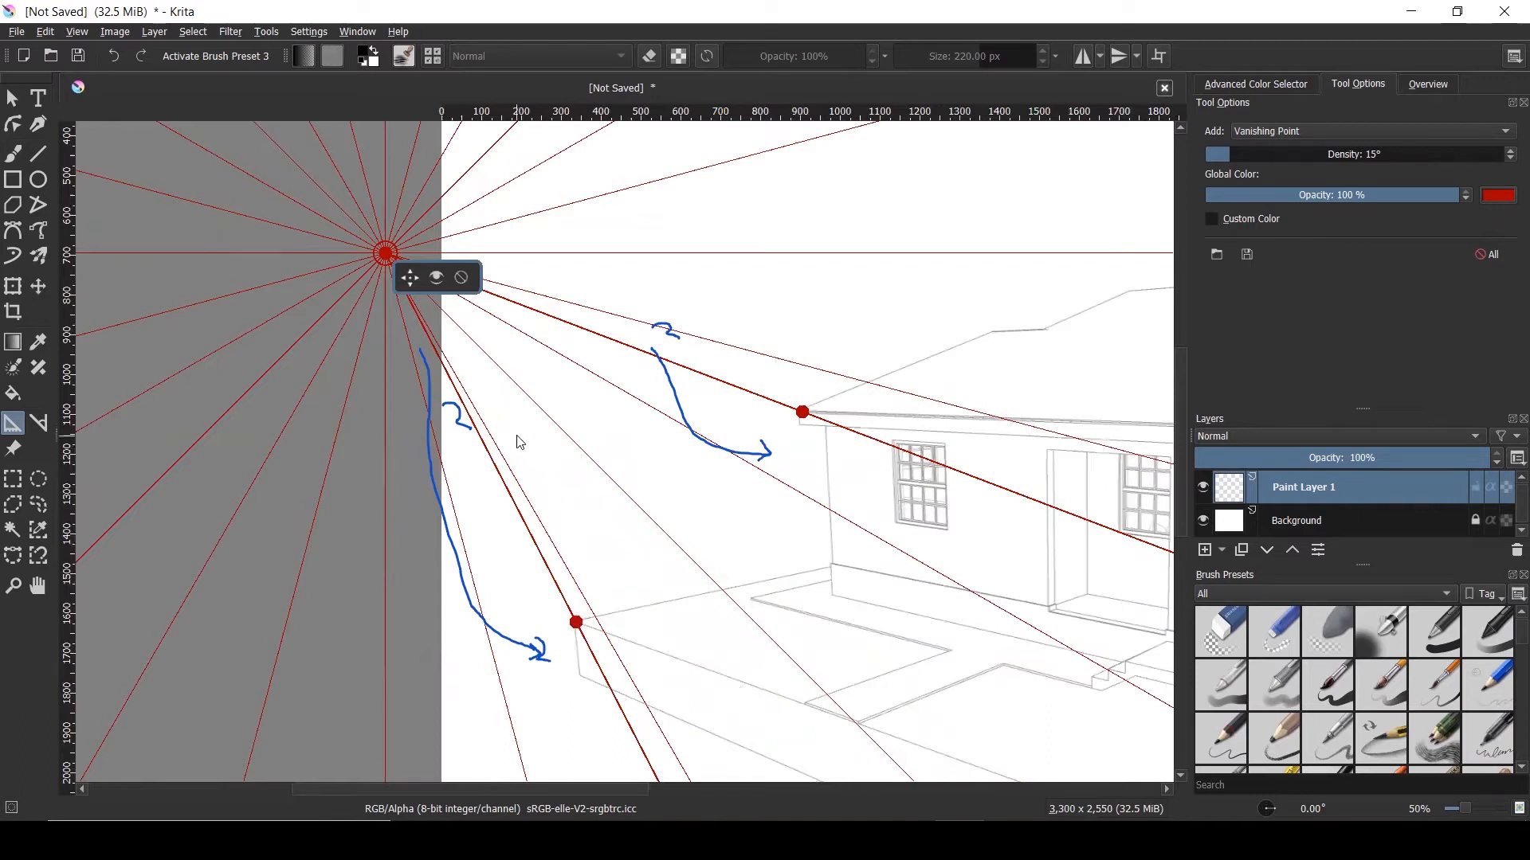
Align the upper perspective line with the roof eave and the lower one with the base edge
{"action": "scroll", "coordinate": [516, 437], "scroll_direction": "down", "scroll_amount": 1}
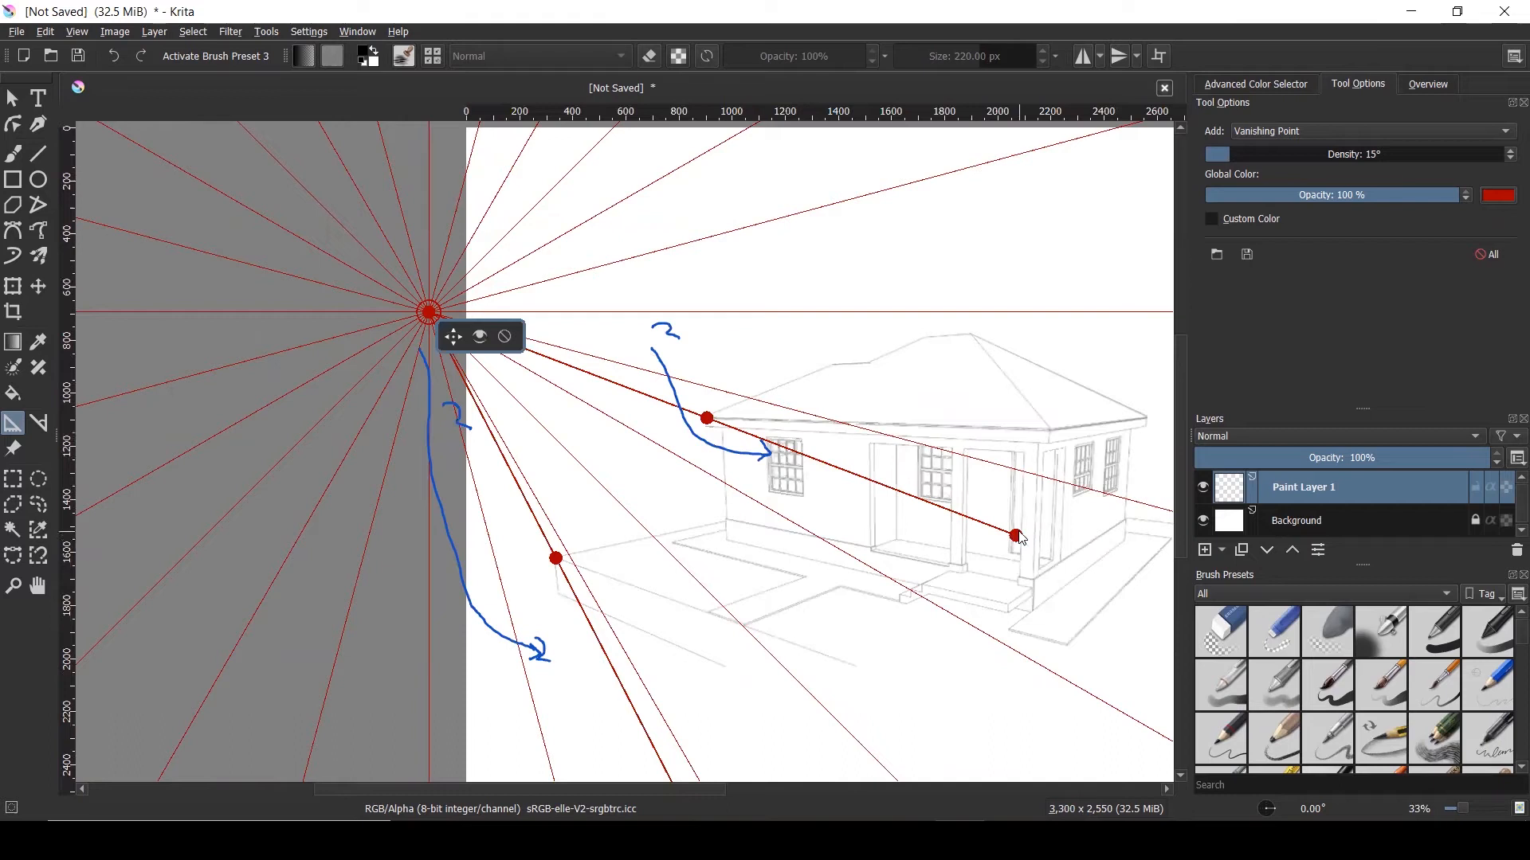
{"action": "left_click_drag", "start_coordinate": [1021, 537], "coordinate": [1051, 437]}
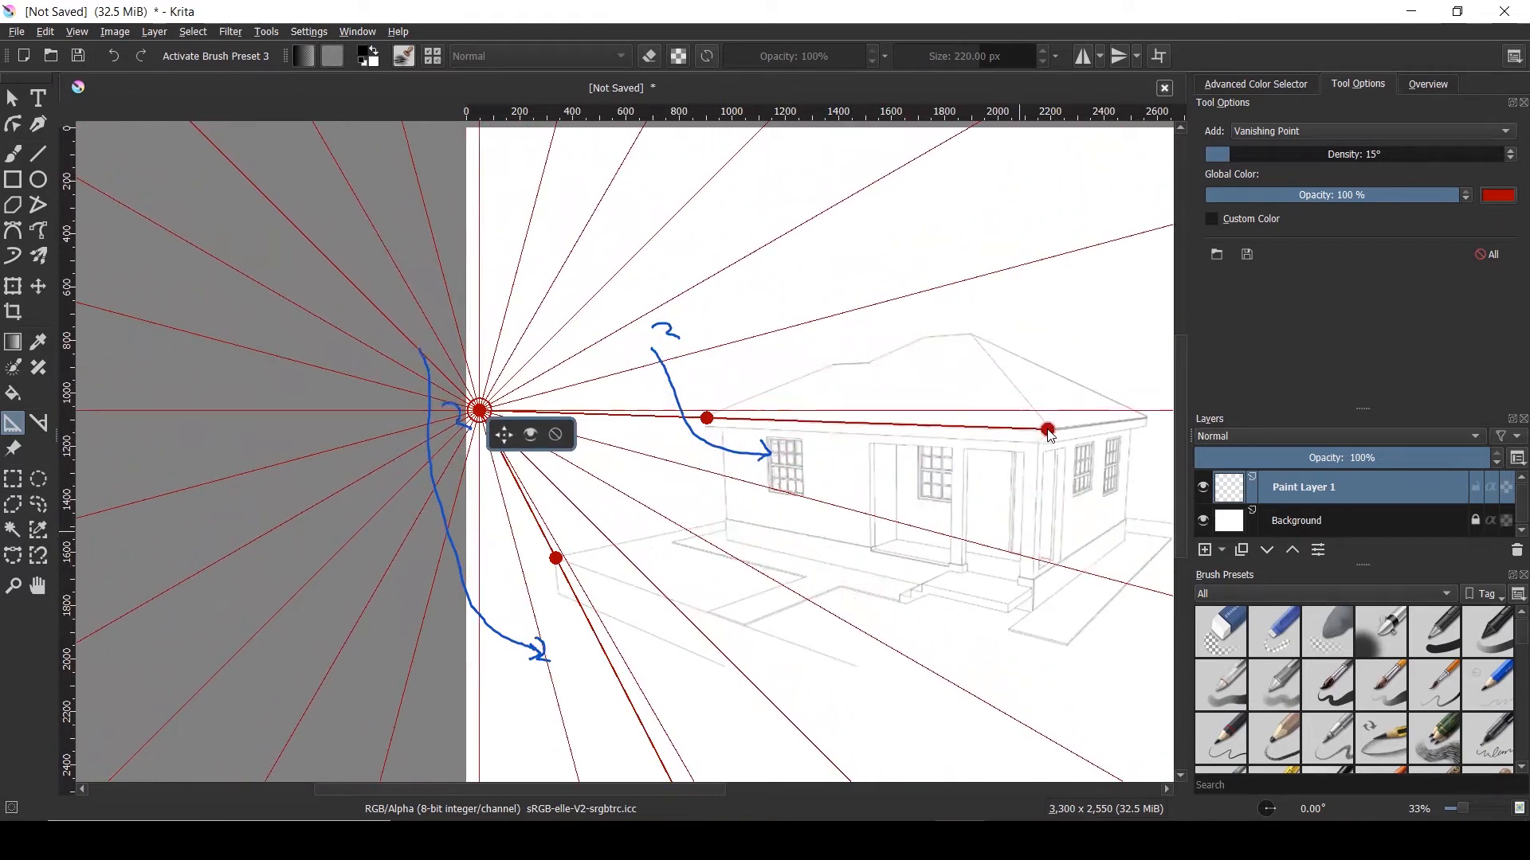
{"action": "scroll", "coordinate": [881, 249], "scroll_direction": "down", "scroll_amount": 1}
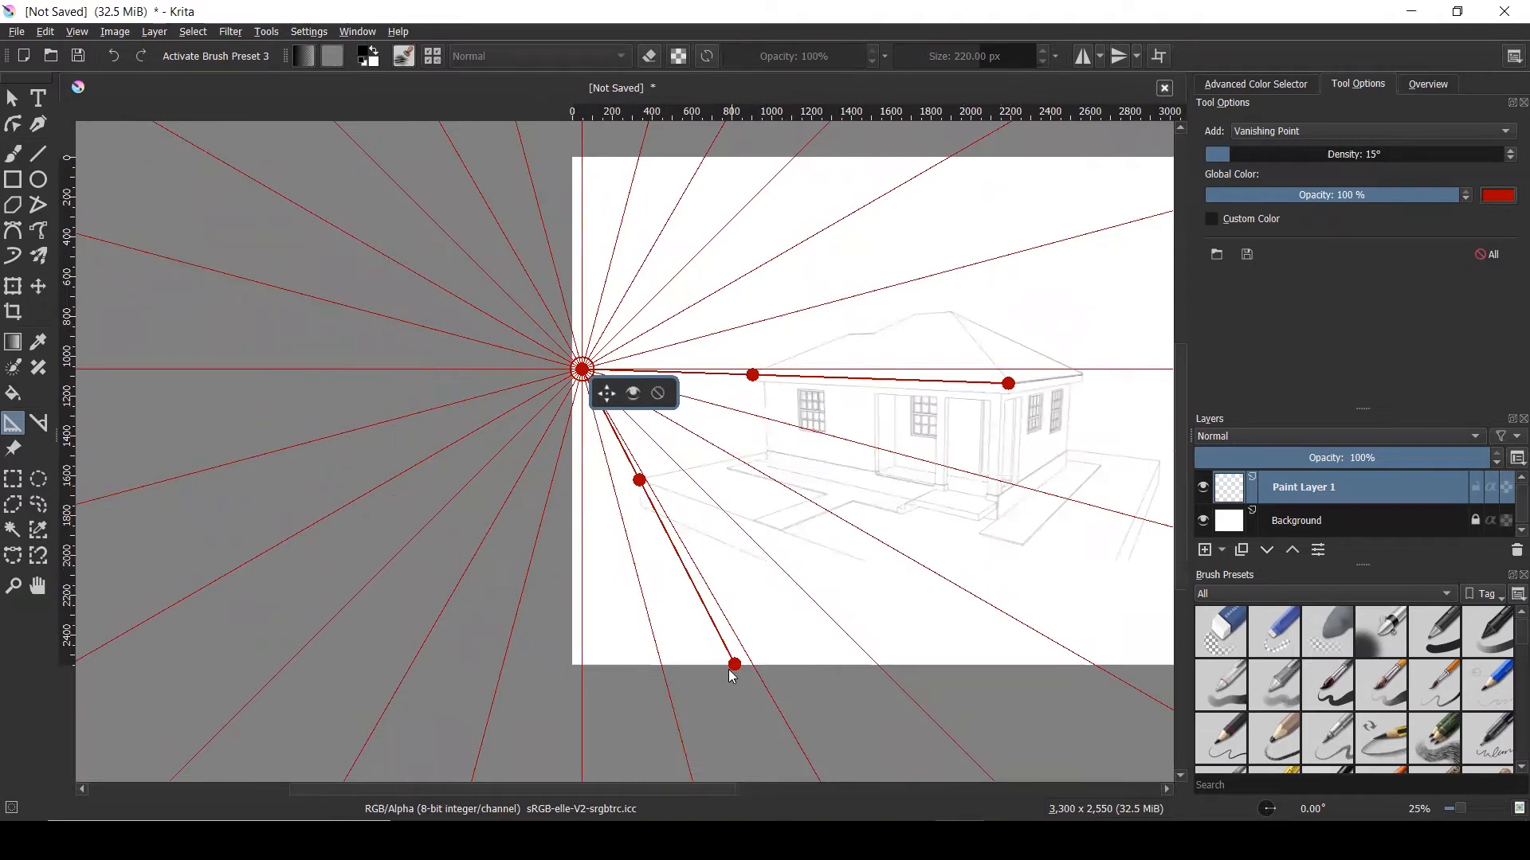
{"action": "left_click_drag", "start_coordinate": [733, 667], "coordinate": [871, 568]}
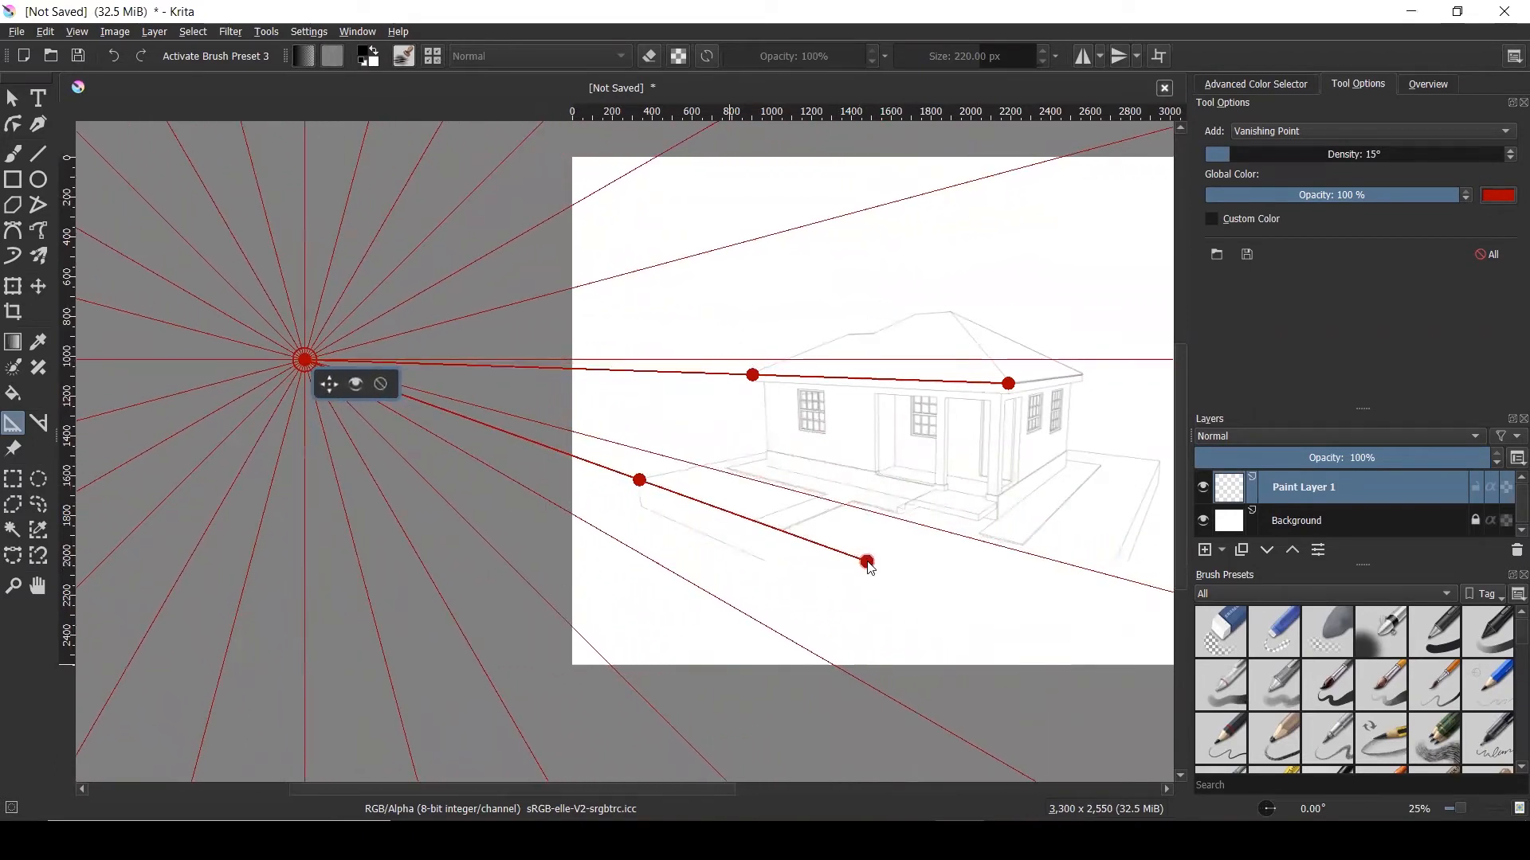
{"action": "scroll", "coordinate": [904, 437], "scroll_direction": "up", "scroll_amount": 2}
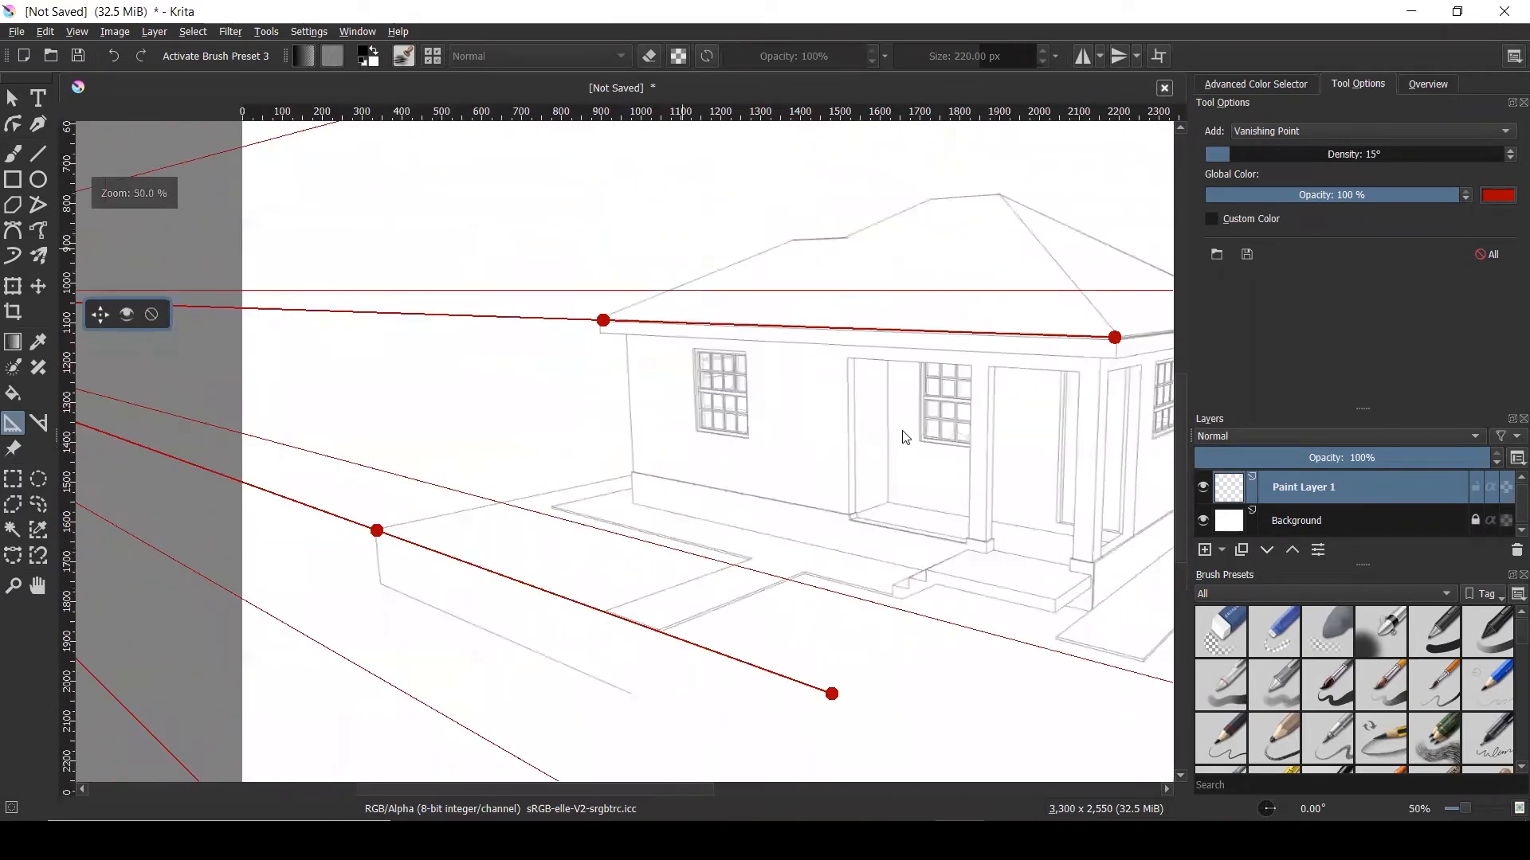
{"action": "scroll", "coordinate": [562, 338], "scroll_direction": "down", "scroll_amount": 1}
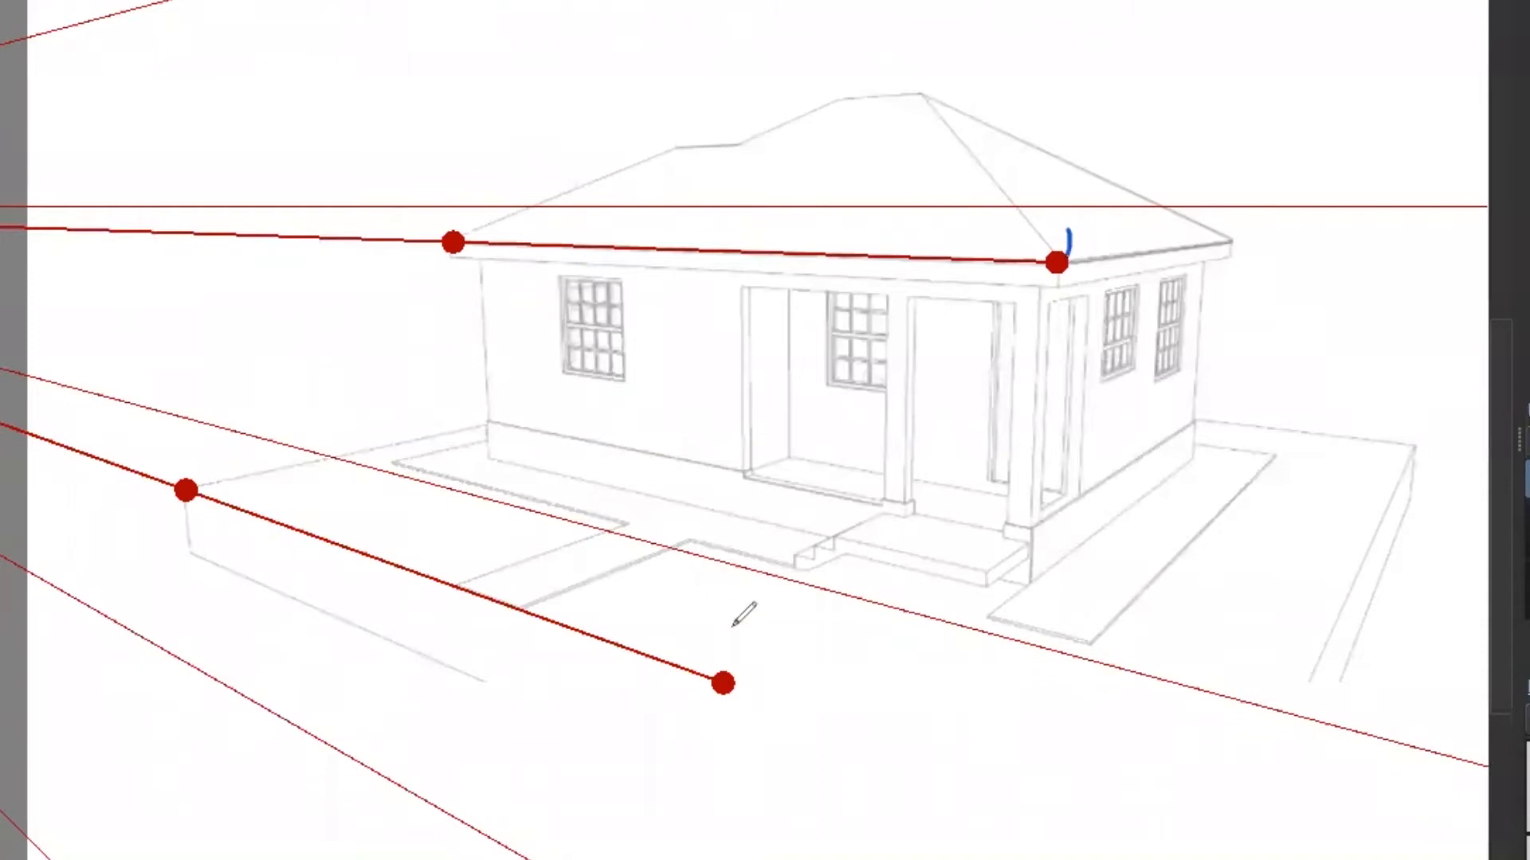
Mark the outer handles as 1 and the inner handles as 2, noting the guide's settings
{"action": "left_click_drag", "start_coordinate": [740, 663], "coordinate": [743, 692]}
{"action": "left_click_drag", "start_coordinate": [430, 192], "coordinate": [469, 223]}
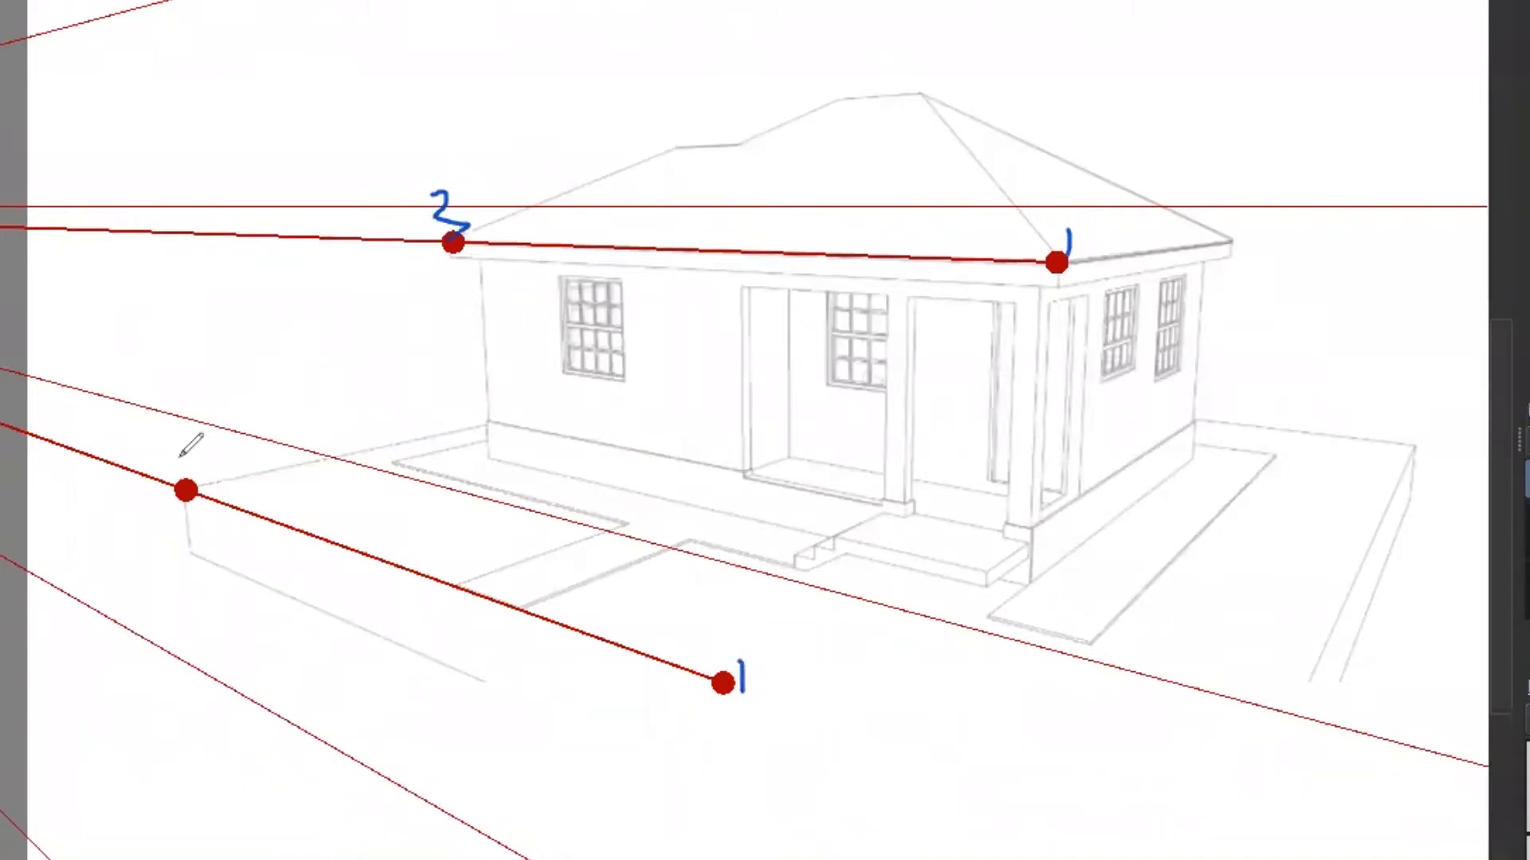
{"action": "left_click_drag", "start_coordinate": [177, 454], "coordinate": [220, 475]}
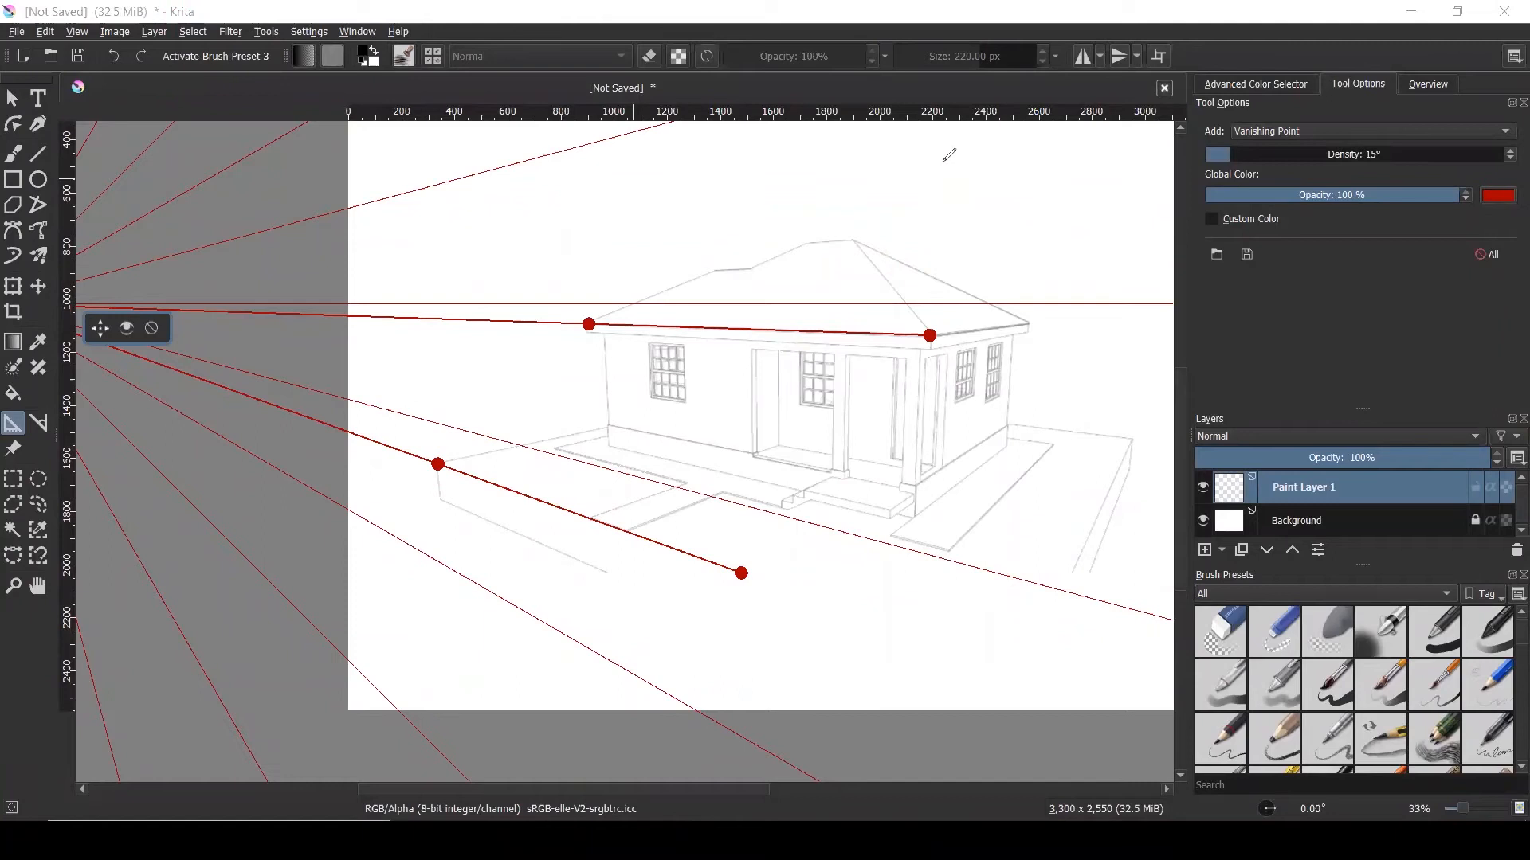
{"action": "mouse_move", "coordinate": [1058, 296]}
{"action": "left_mouse_down"}
{"action": "mouse_move", "coordinate": [1196, 203]}
{"action": "mouse_move", "coordinate": [1228, 157]}
{"action": "left_mouse_up"}
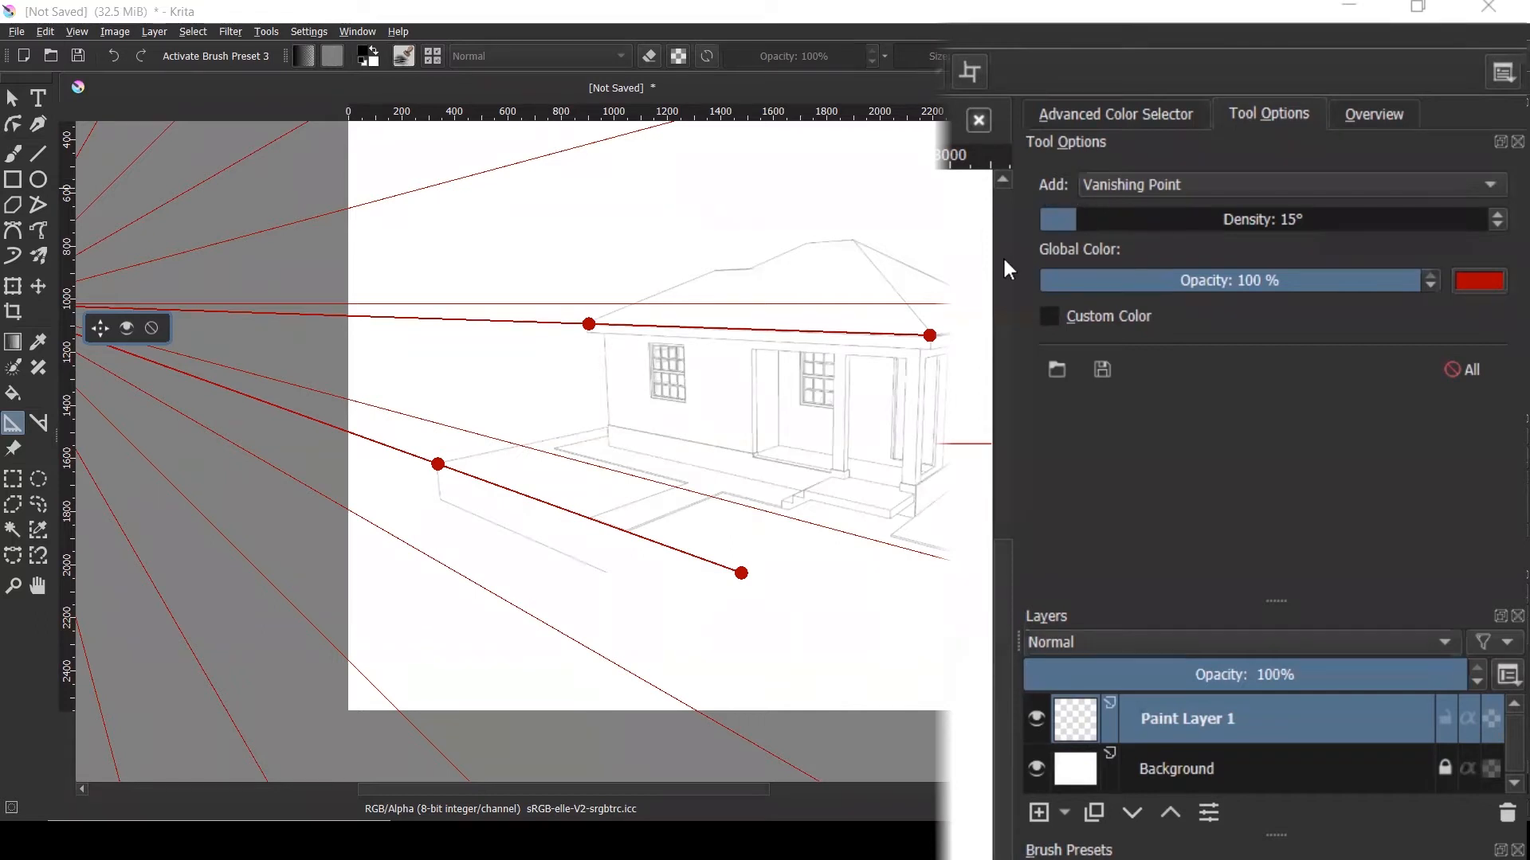
Reduce the guide density to 1° and fade the red vanishing point guides to 25% opacity
{"action": "left_click_drag", "start_coordinate": [1079, 219], "coordinate": [1041, 218]}
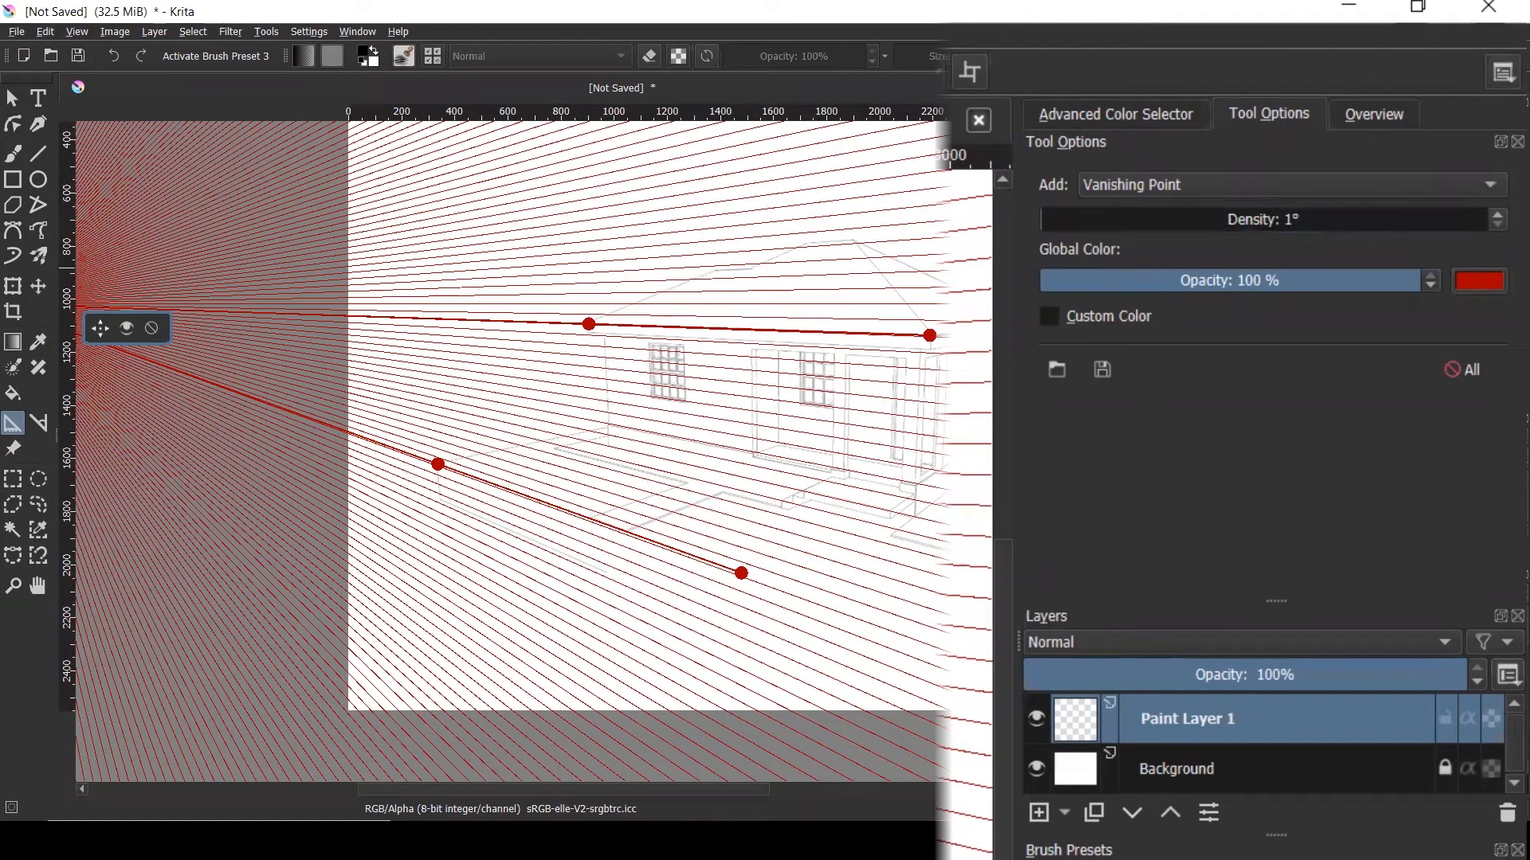
{"action": "left_click", "coordinate": [1184, 280]}
{"action": "left_click_drag", "start_coordinate": [1184, 281], "coordinate": [1136, 281]}
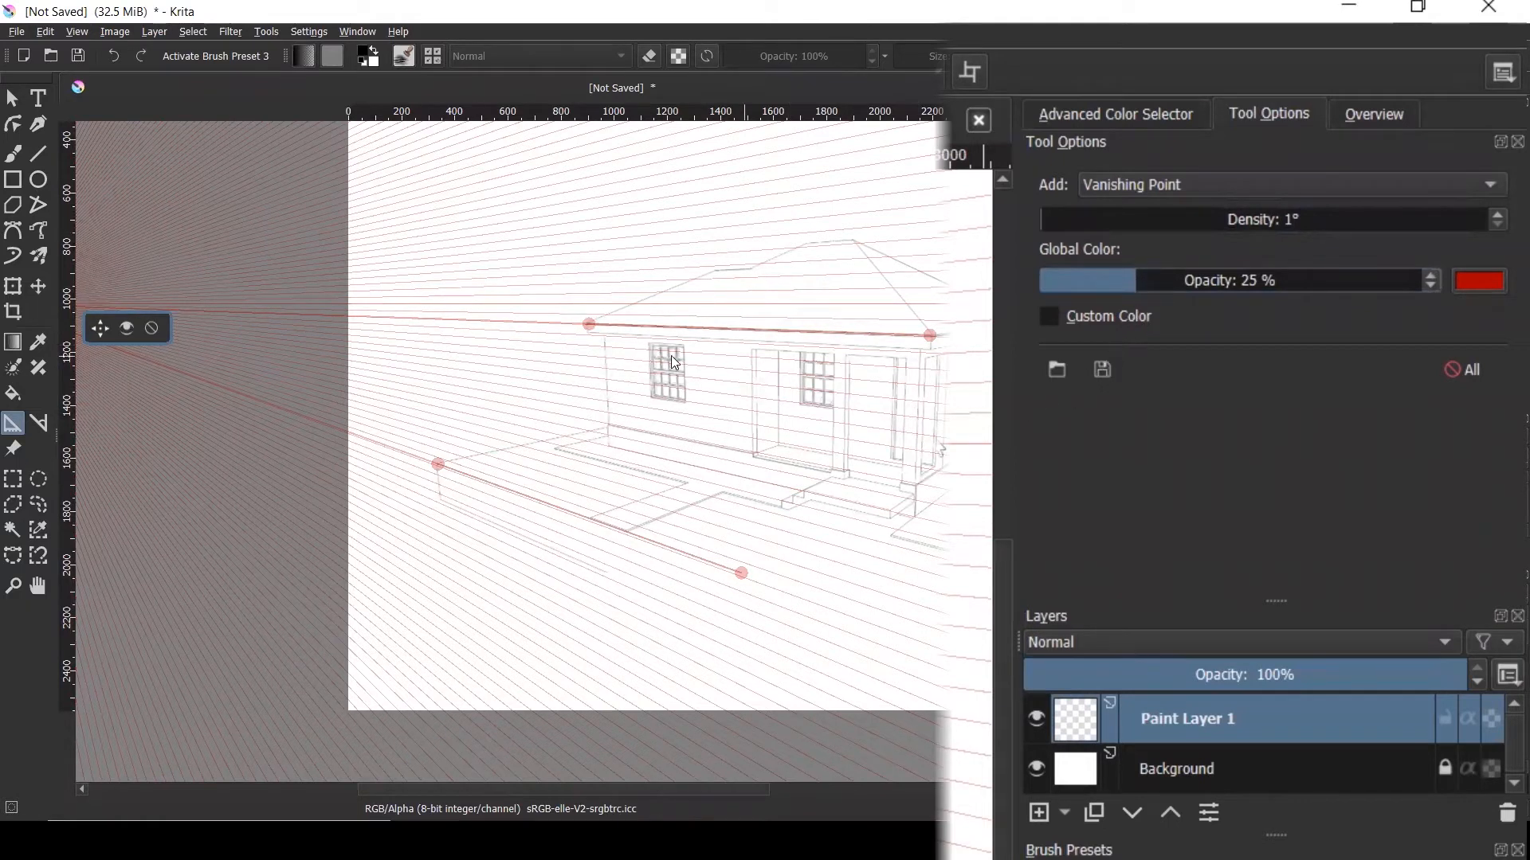
{"action": "scroll", "coordinate": [705, 470], "scroll_direction": "down", "scroll_amount": 2}
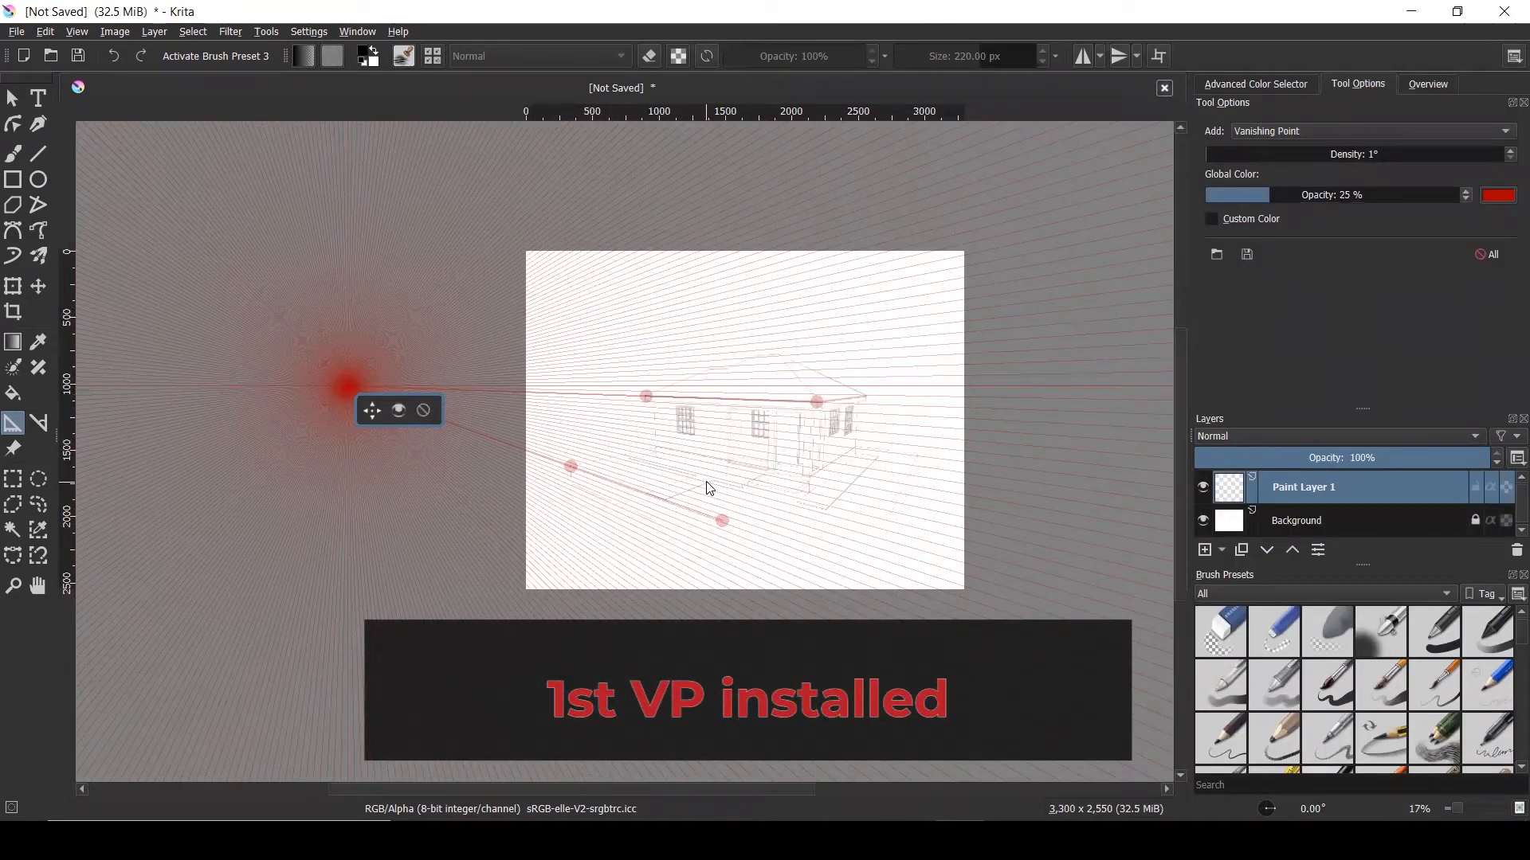
{"action": "scroll", "coordinate": [709, 489], "scroll_direction": "up", "scroll_amount": 1}
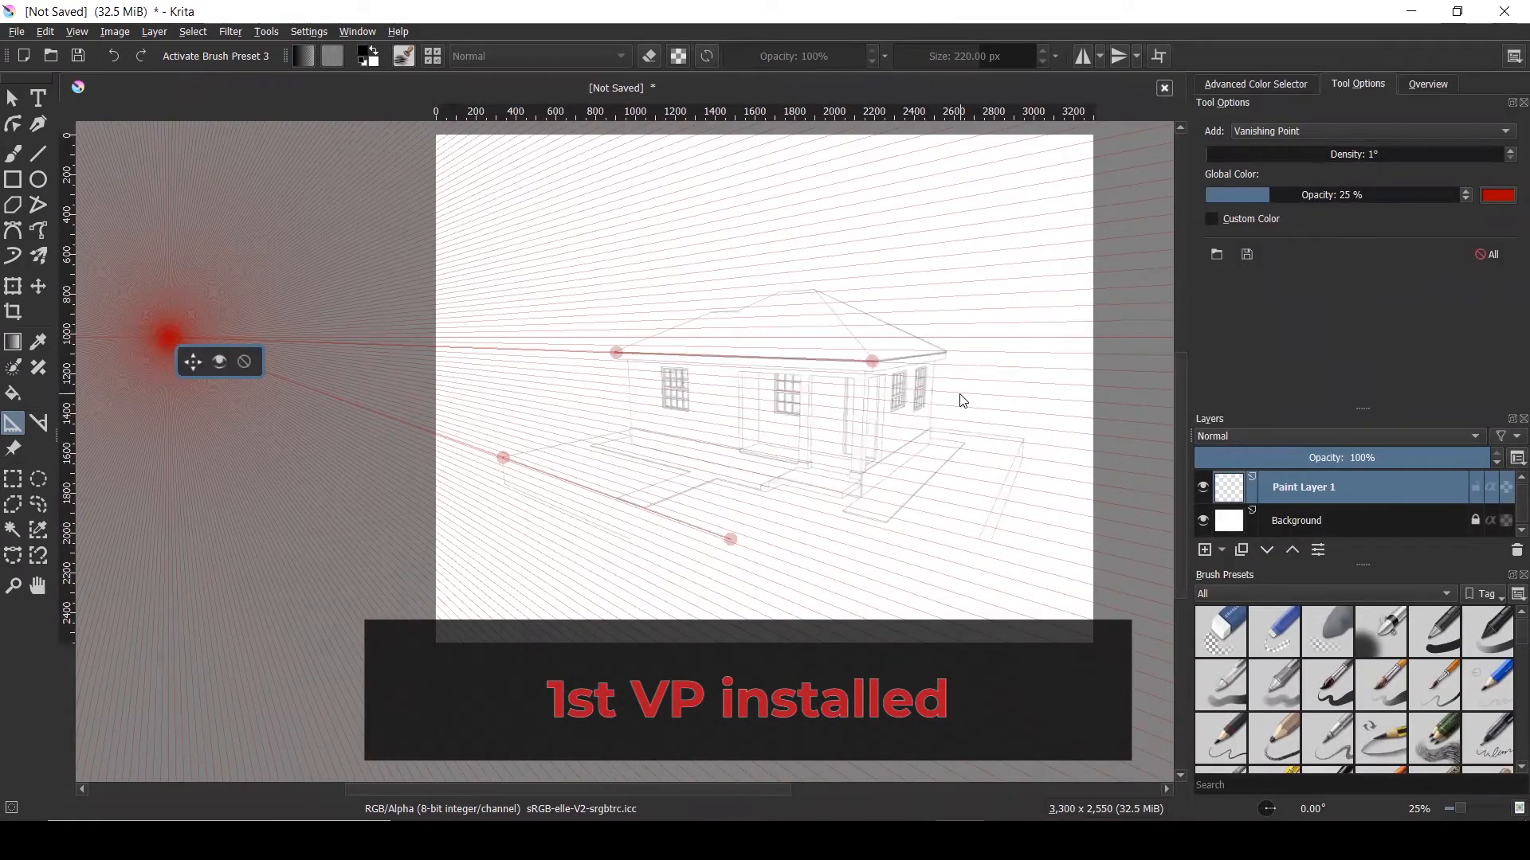
{"action": "scroll", "coordinate": [962, 401], "scroll_direction": "up", "scroll_amount": 2}
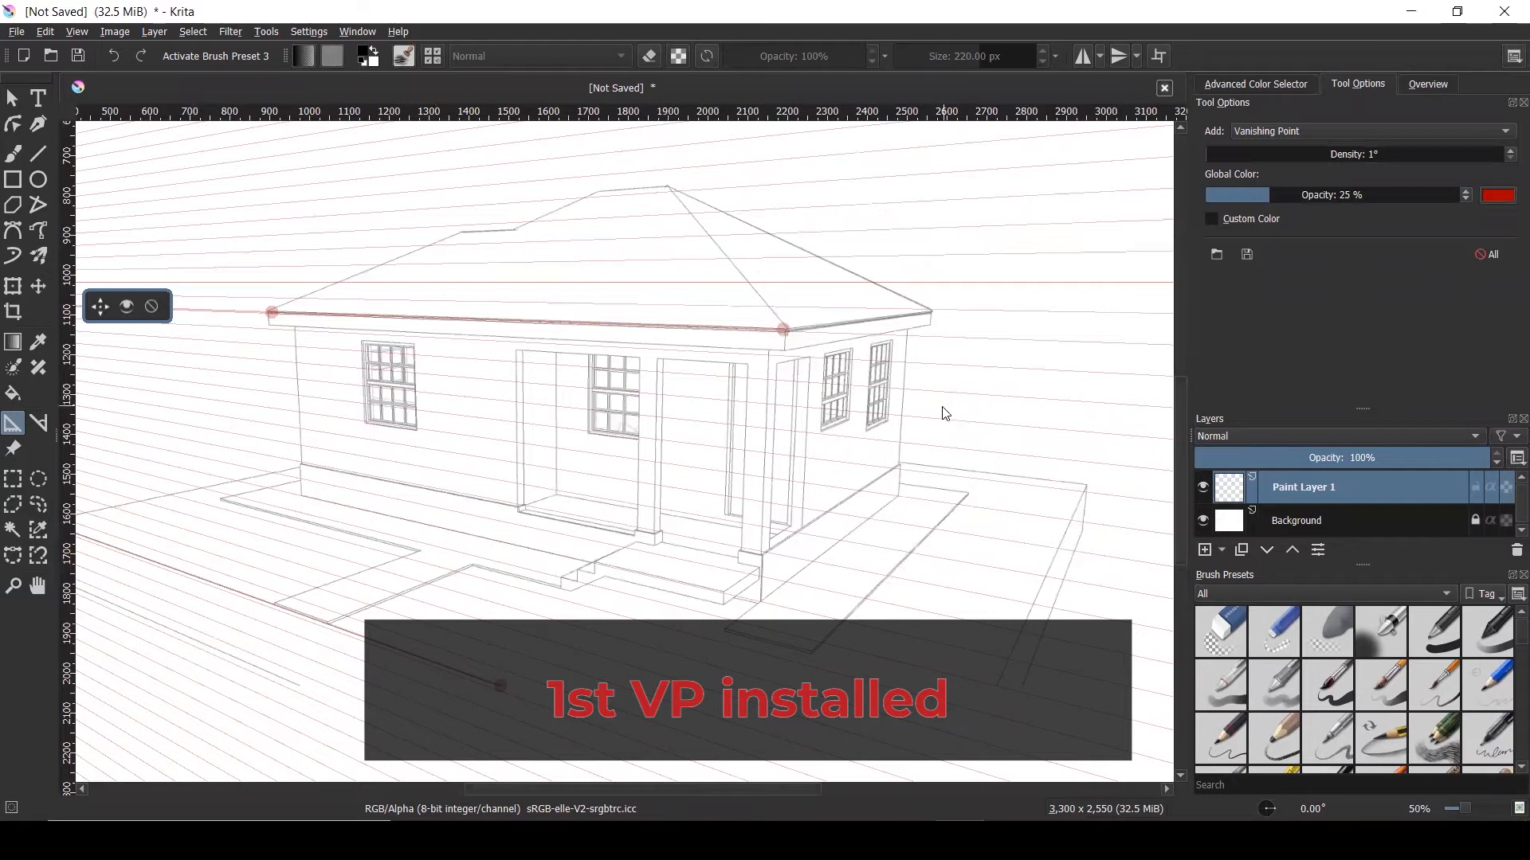
{"action": "scroll", "coordinate": [939, 414], "scroll_direction": "down", "scroll_amount": 1}
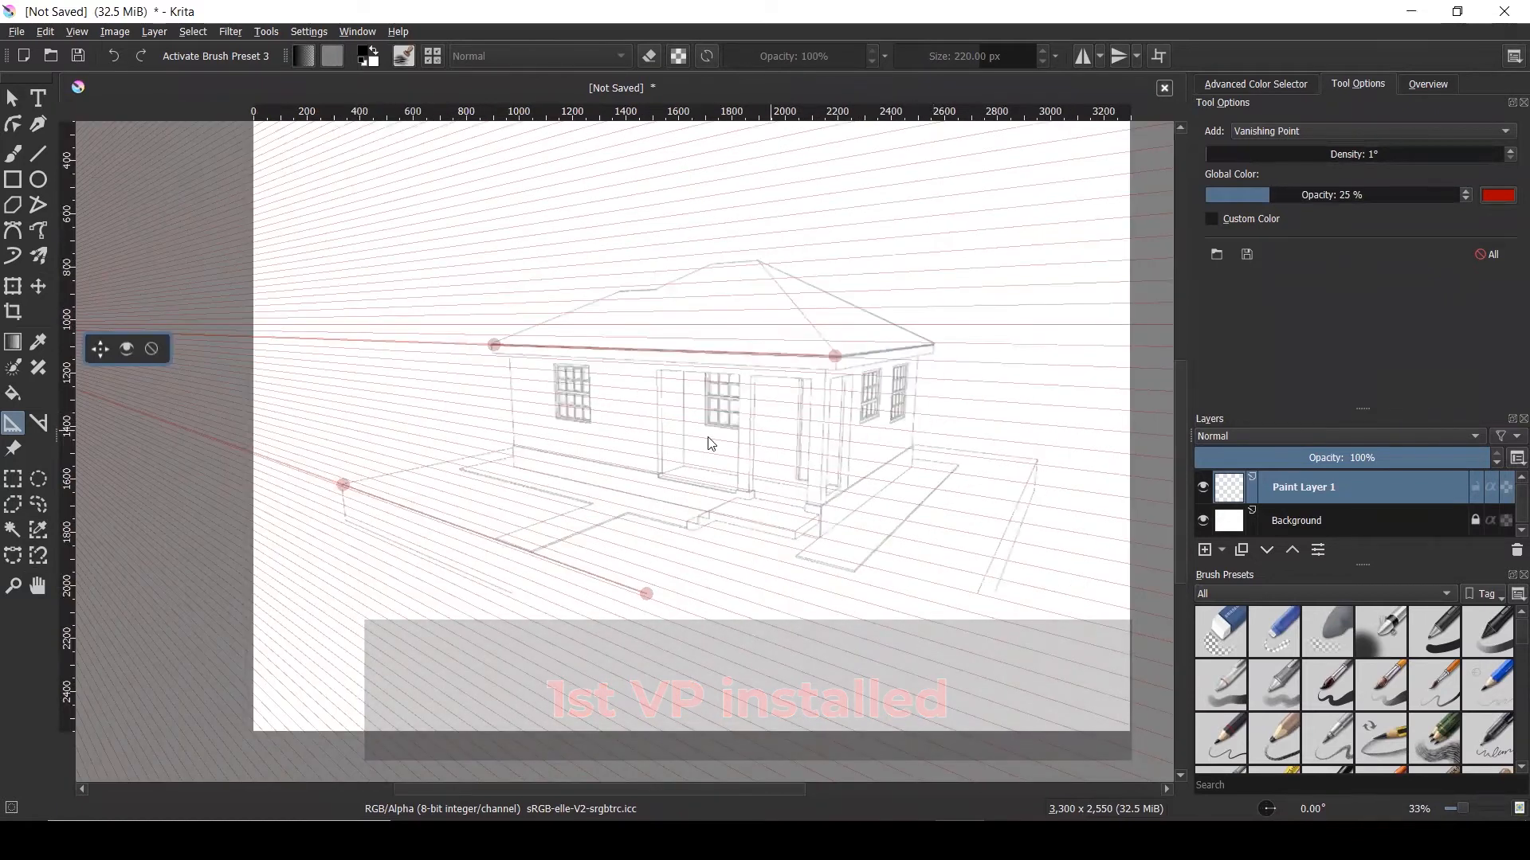
{"action": "scroll", "coordinate": [648, 446], "scroll_direction": "down", "scroll_amount": 1}
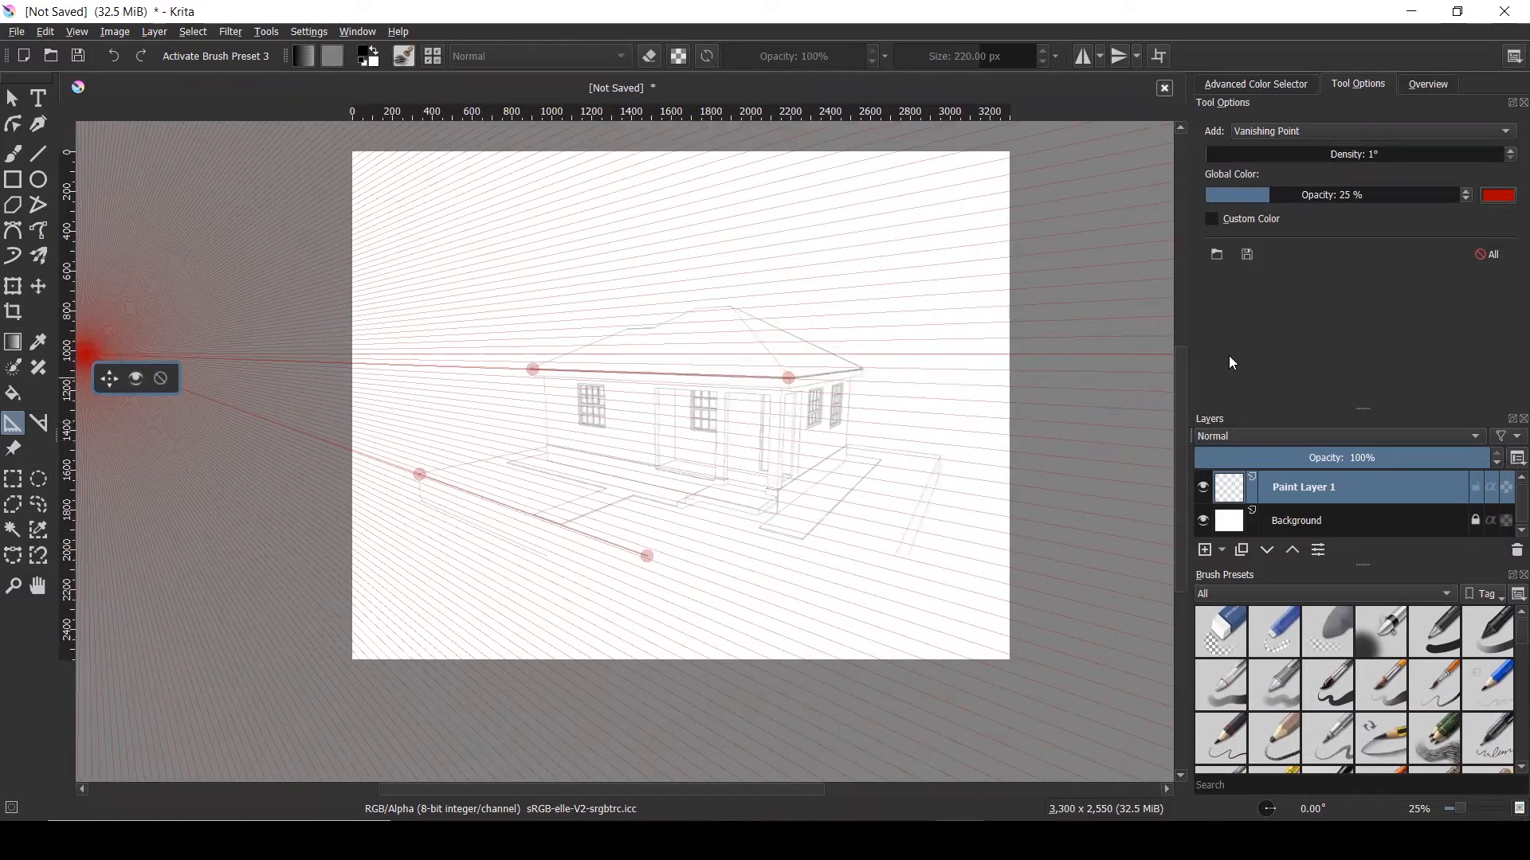
Place a second vanishing point on the canvas and enable Custom Color for it
{"action": "left_click", "coordinate": [1063, 374]}
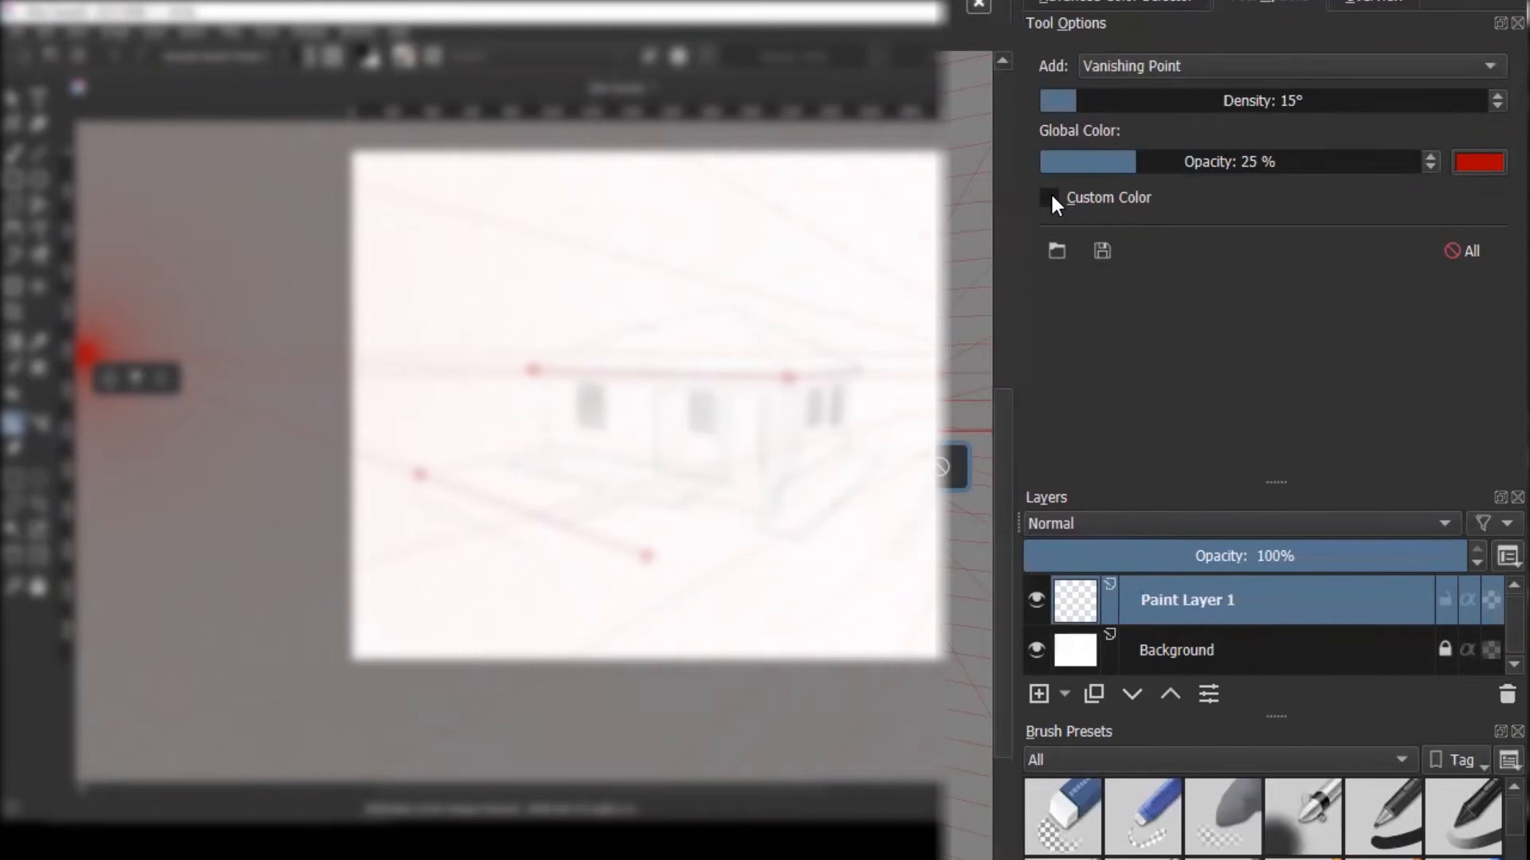
{"action": "left_click", "coordinate": [1049, 198]}
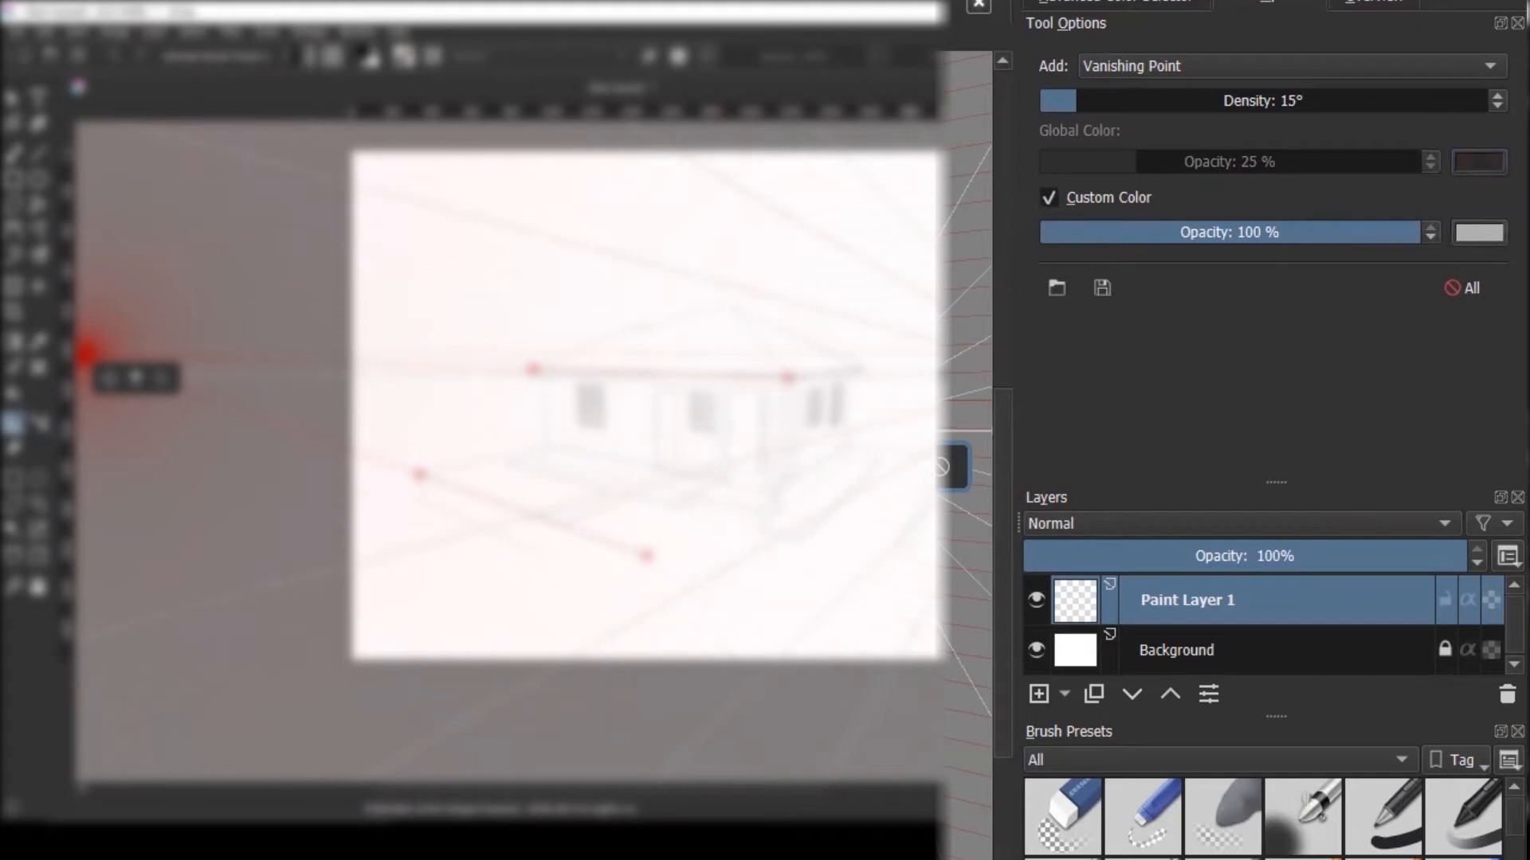
{"action": "left_click_drag", "start_coordinate": [940, 204], "coordinate": [1034, 211]}
{"action": "mouse_move", "coordinate": [1426, 189]}
{"action": "left_mouse_down"}
{"action": "mouse_move", "coordinate": [1473, 202]}
{"action": "mouse_move", "coordinate": [1473, 236]}
{"action": "left_mouse_up"}
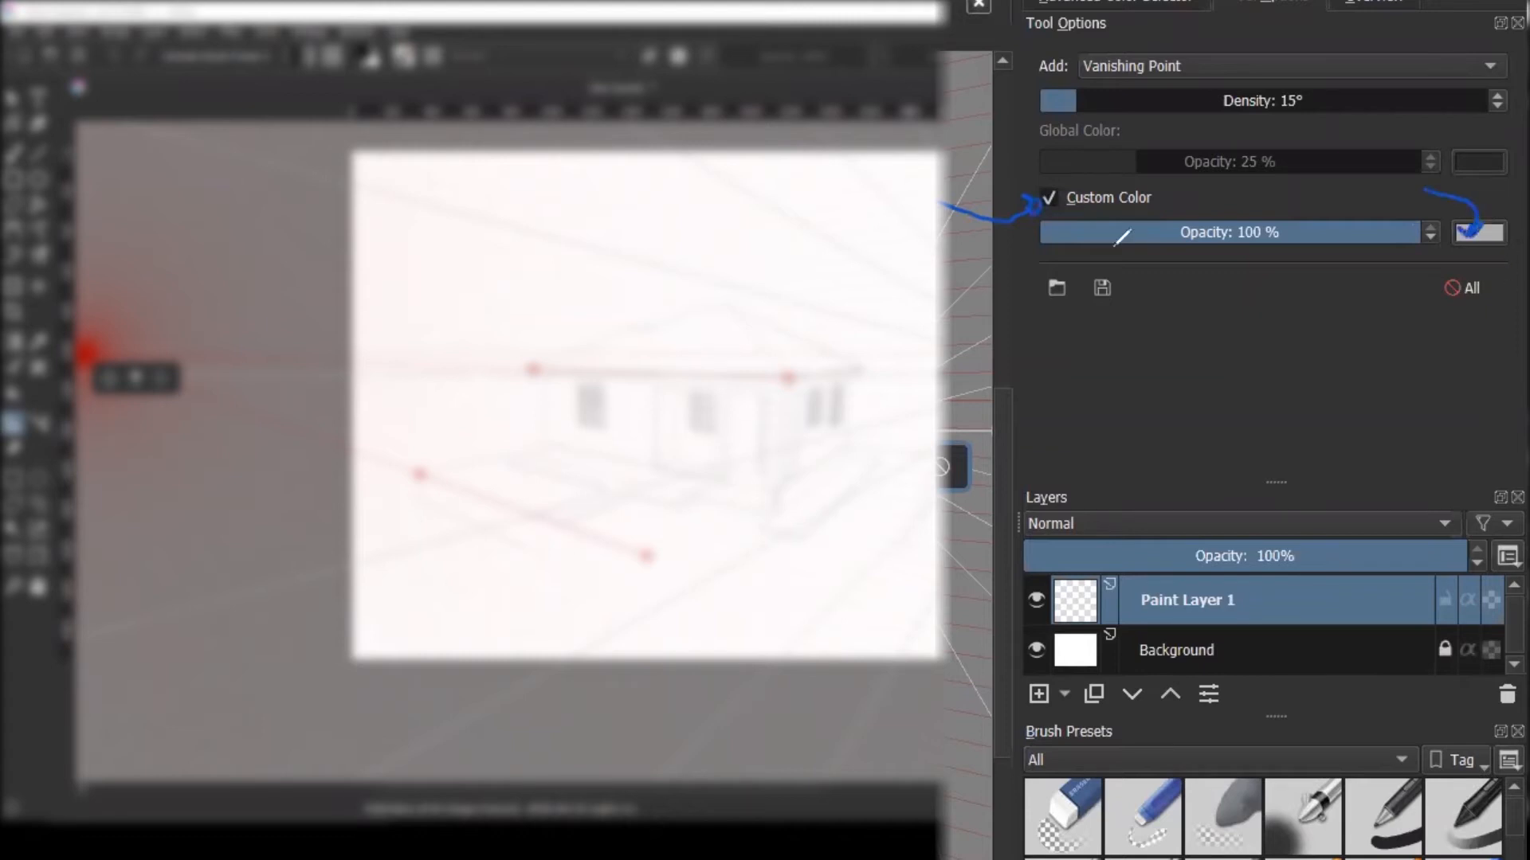
{"action": "key", "text": "Escape"}
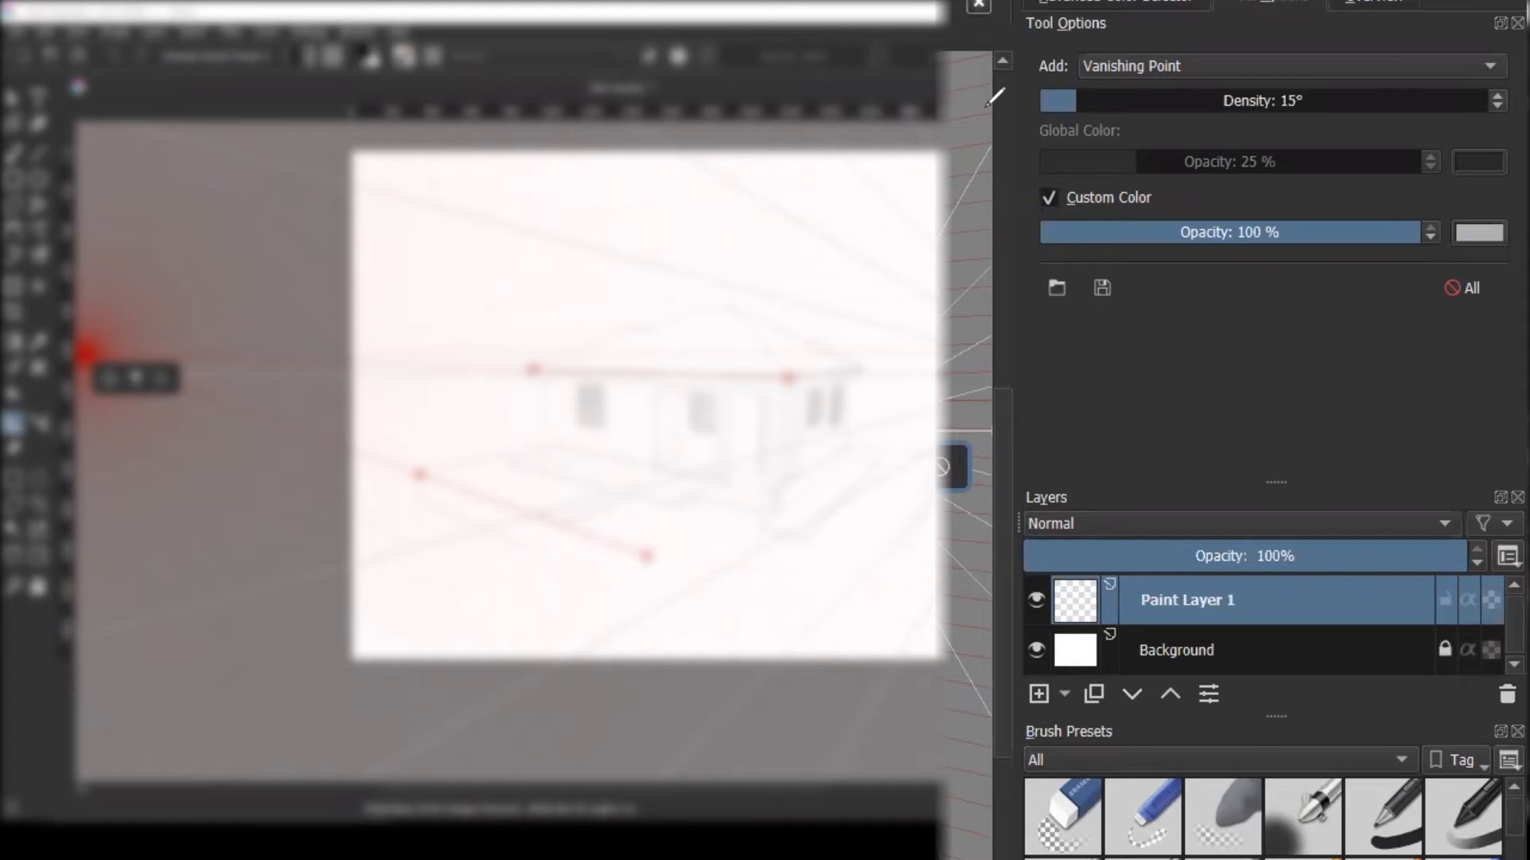
Choose pure blue as the new guides' colour and fade them to about 25% opacity
{"action": "left_click", "coordinate": [1479, 232]}
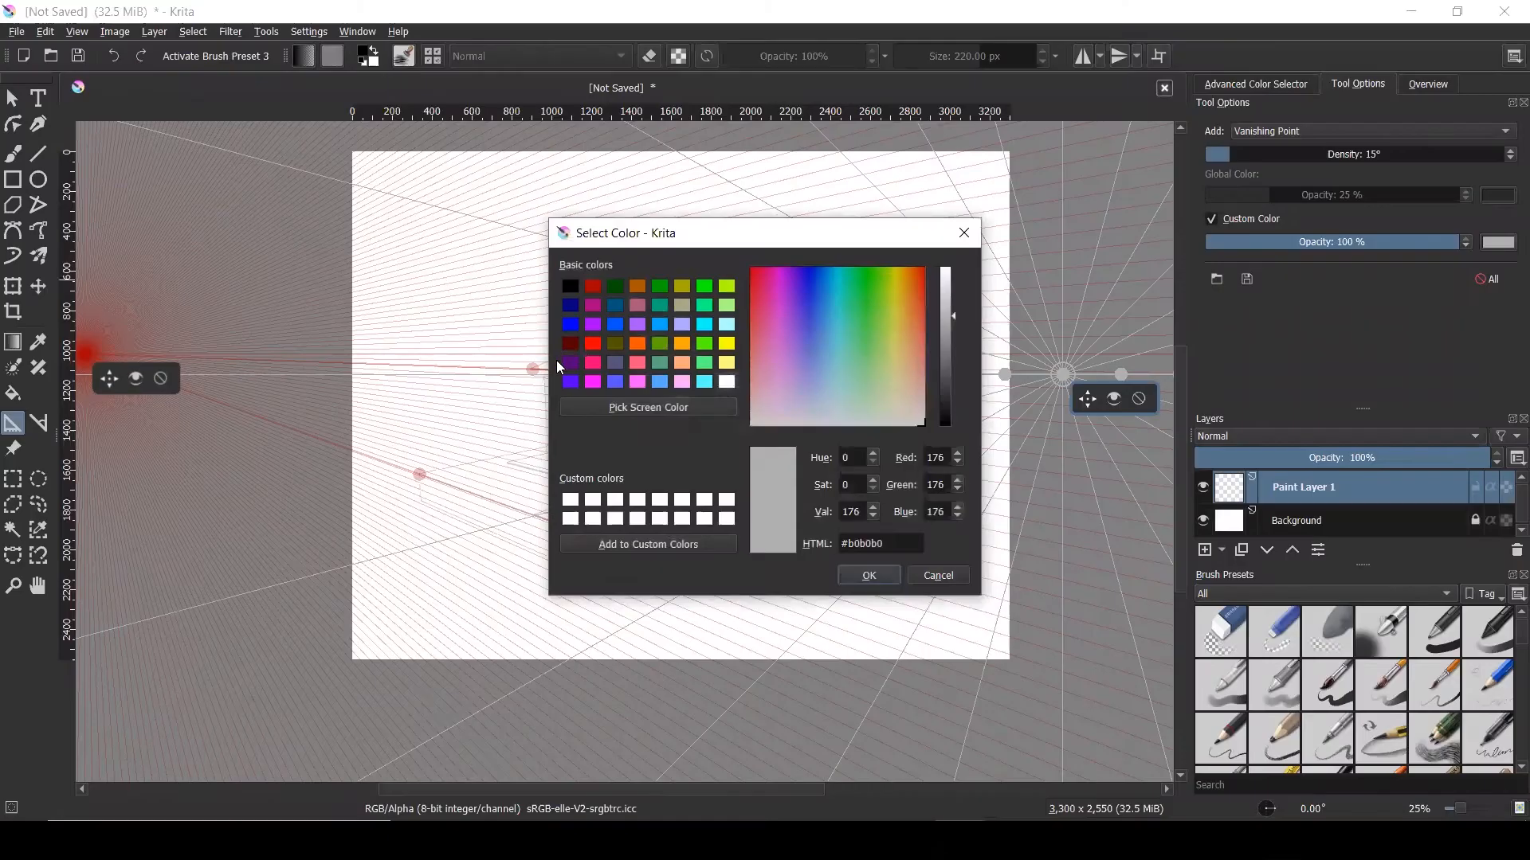
{"action": "left_click", "coordinate": [571, 325]}
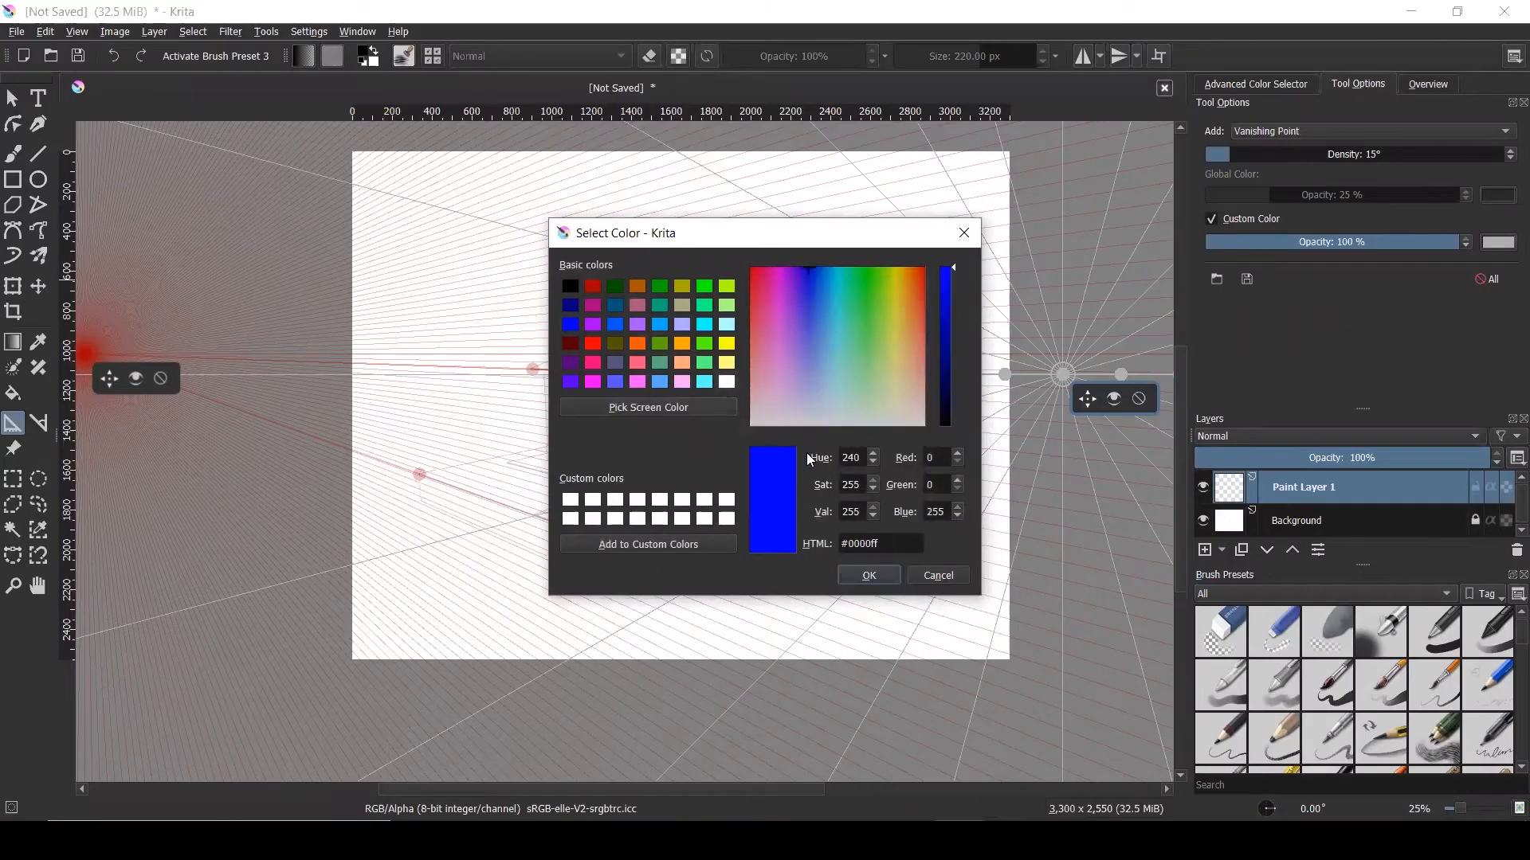
{"action": "left_click", "coordinate": [864, 574]}
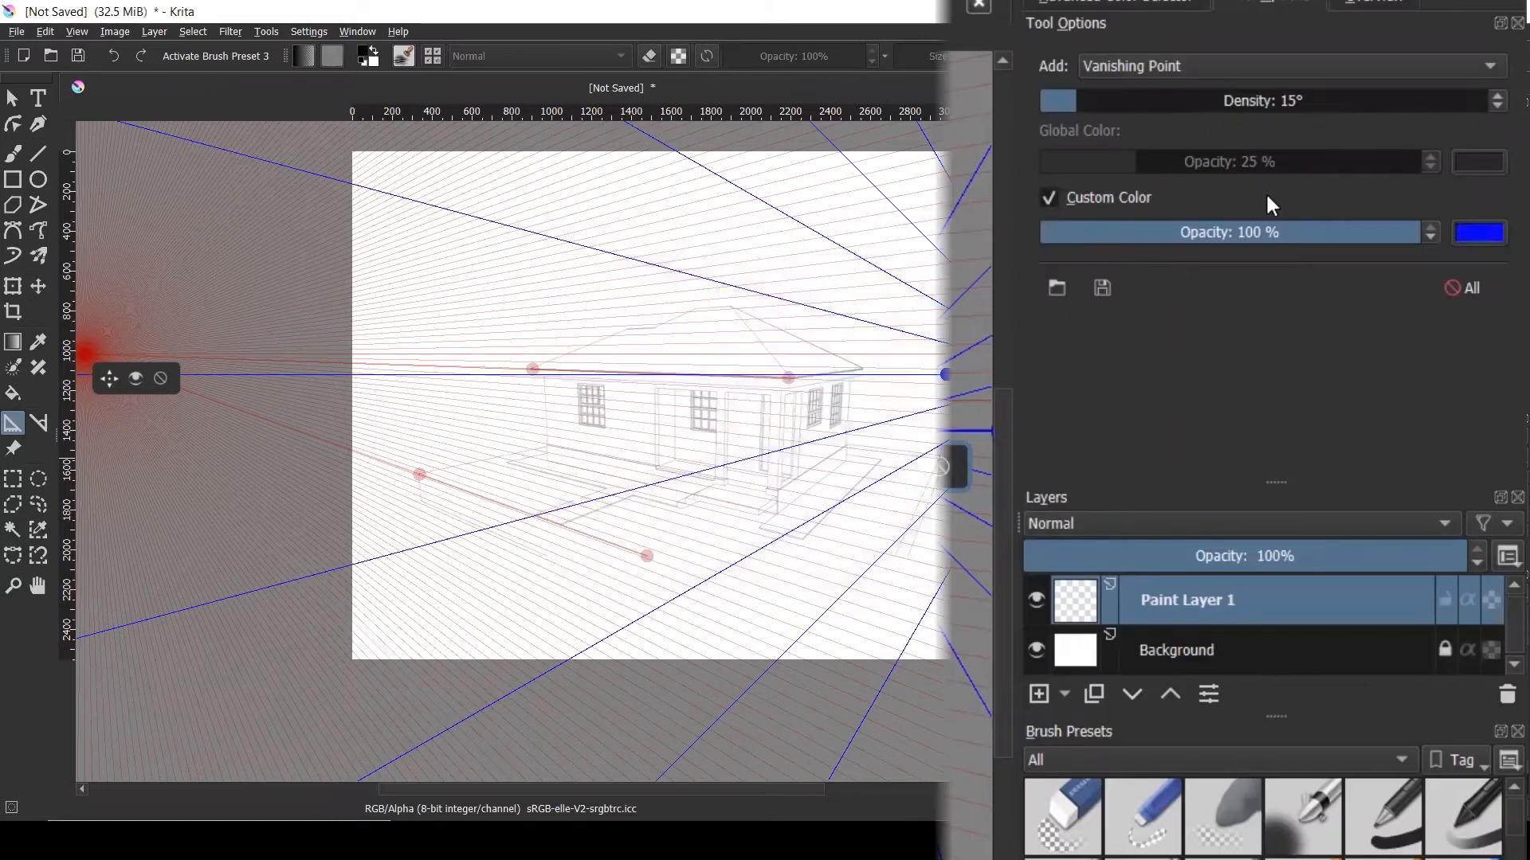
{"action": "left_click_drag", "start_coordinate": [1231, 233], "coordinate": [1136, 233]}
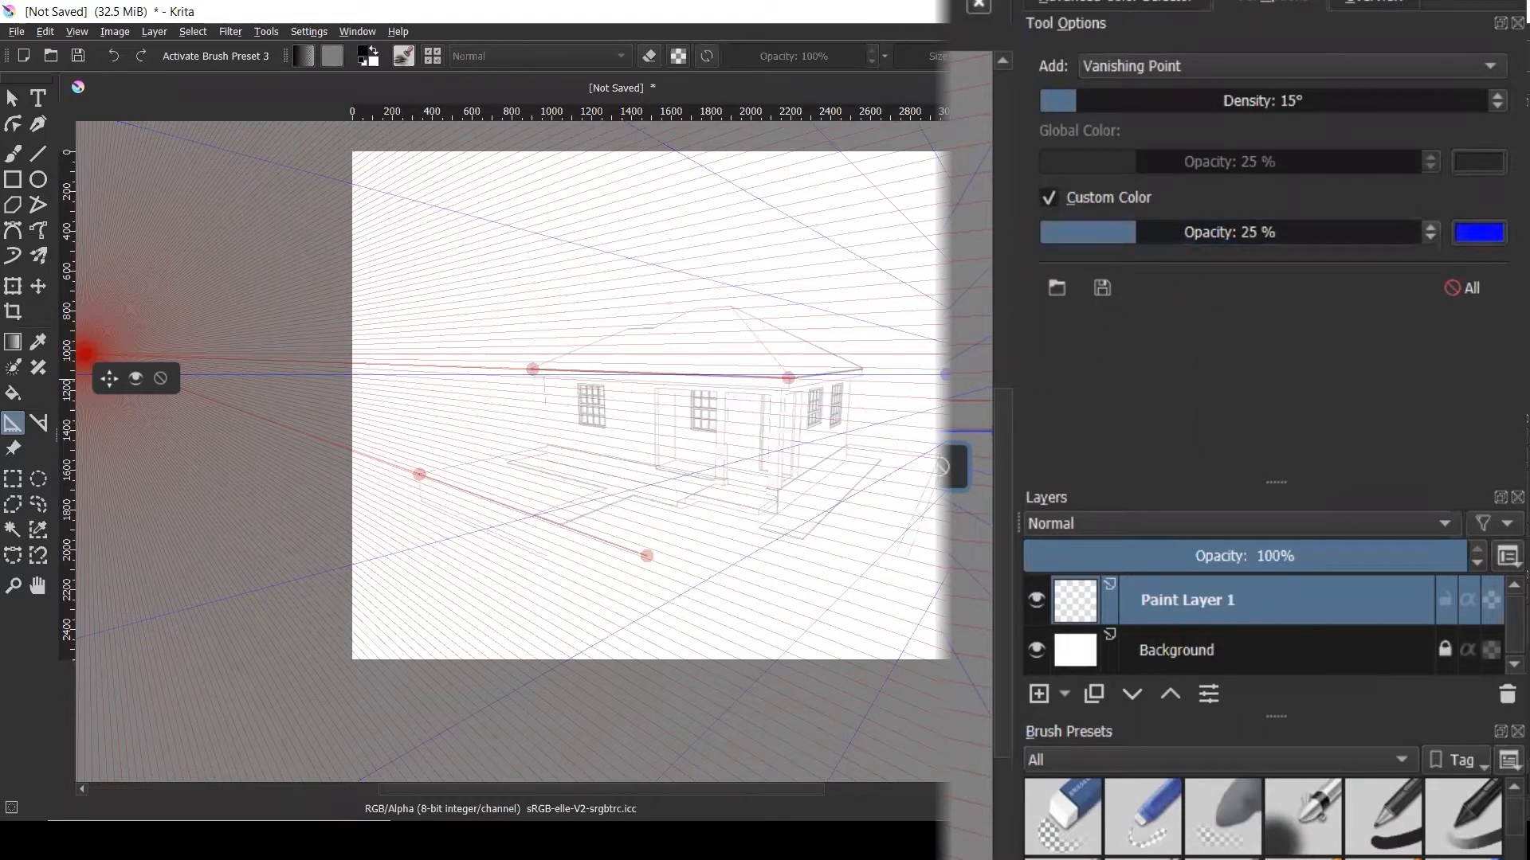
{"action": "scroll", "coordinate": [742, 345], "scroll_direction": "down", "scroll_amount": 3}
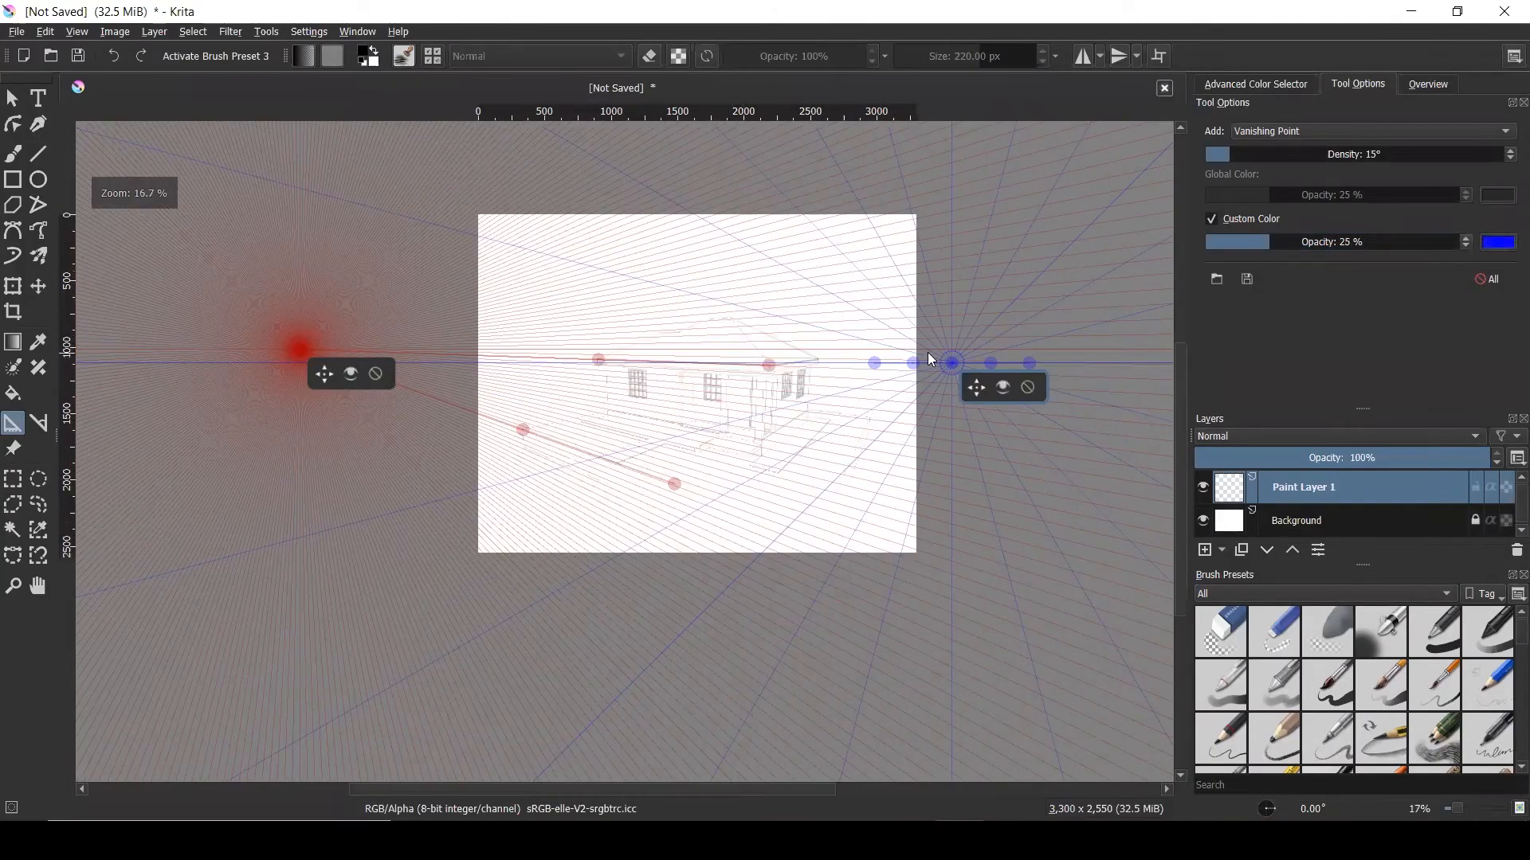
Drag the blue guides onto the right roof corner and the lower right base corner
{"action": "scroll", "coordinate": [930, 360], "scroll_direction": "up", "scroll_amount": 3}
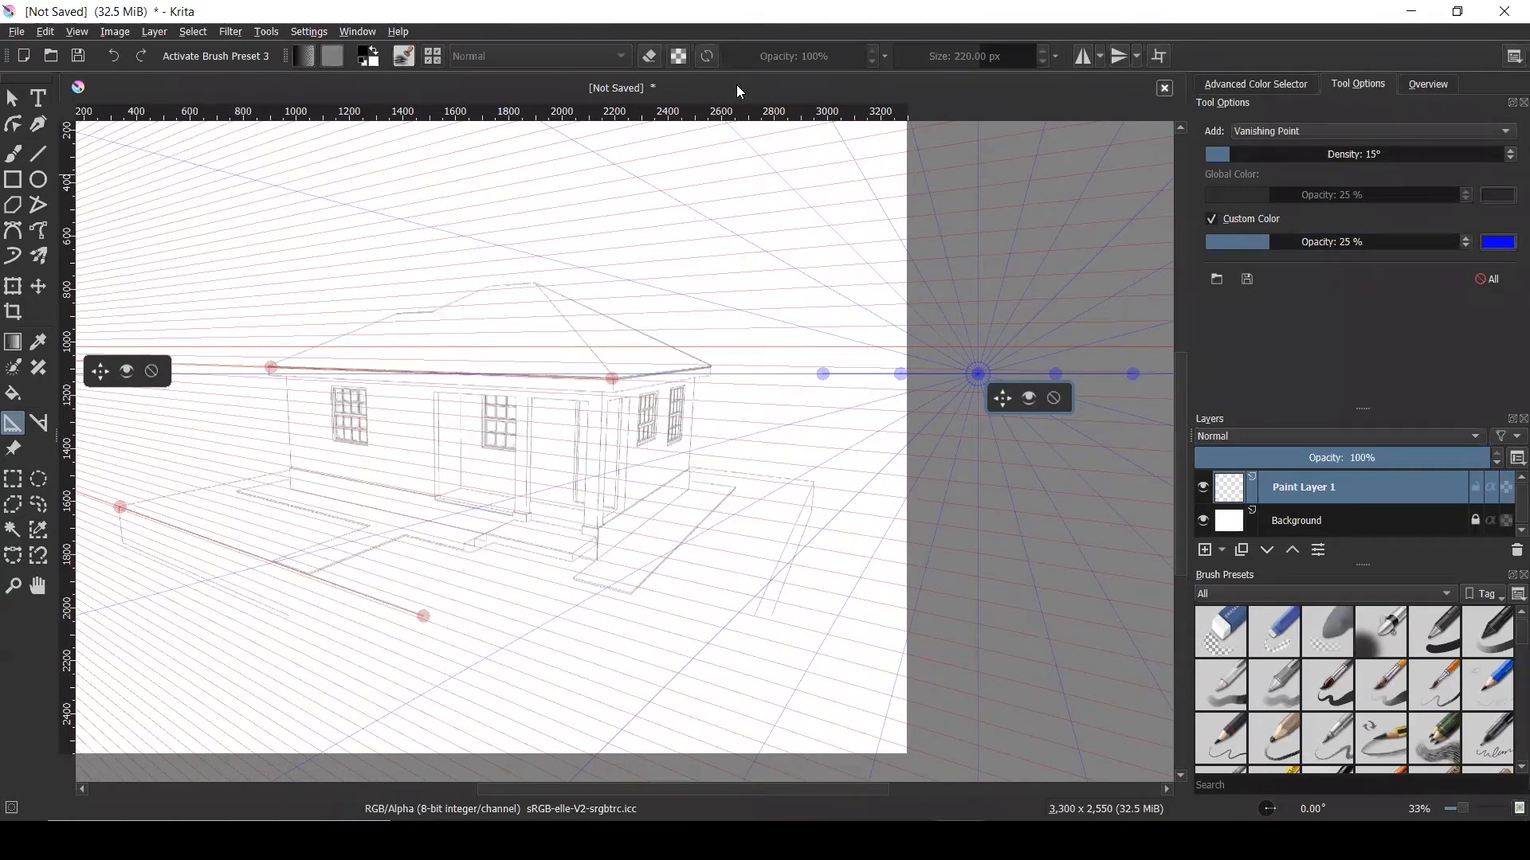
{"action": "left_click_drag", "start_coordinate": [825, 355], "coordinate": [905, 354]}
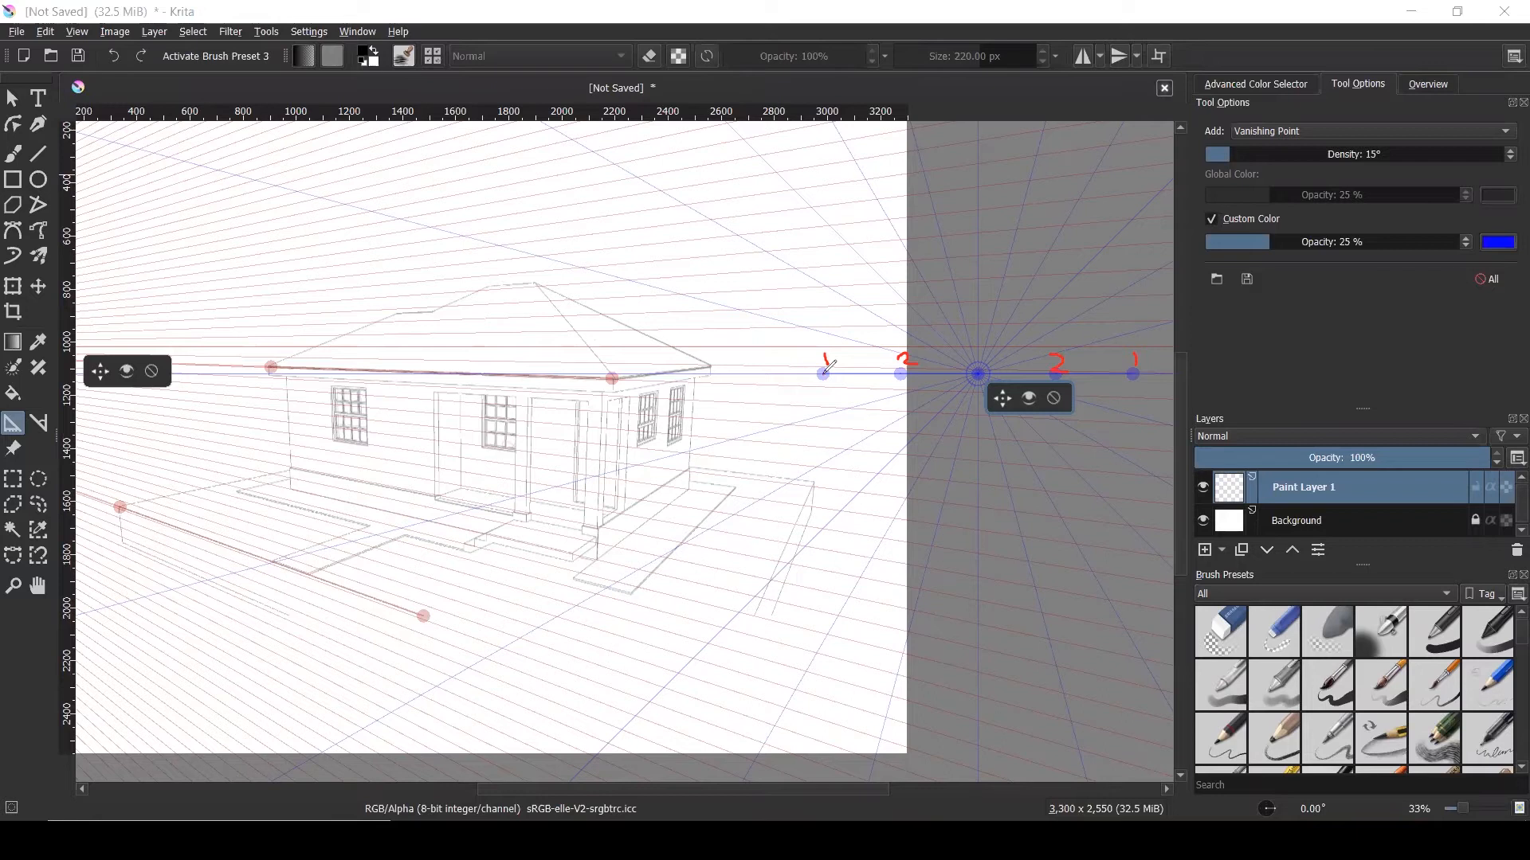
{"action": "mouse_move", "coordinate": [825, 367]}
{"action": "left_mouse_down"}
{"action": "mouse_move", "coordinate": [702, 355]}
{"action": "mouse_move", "coordinate": [614, 379]}
{"action": "left_mouse_up"}
{"action": "mouse_move", "coordinate": [1135, 372]}
{"action": "left_mouse_down"}
{"action": "mouse_move", "coordinate": [1095, 438]}
{"action": "mouse_move", "coordinate": [850, 580]}
{"action": "mouse_move", "coordinate": [757, 614]}
{"action": "left_mouse_up"}
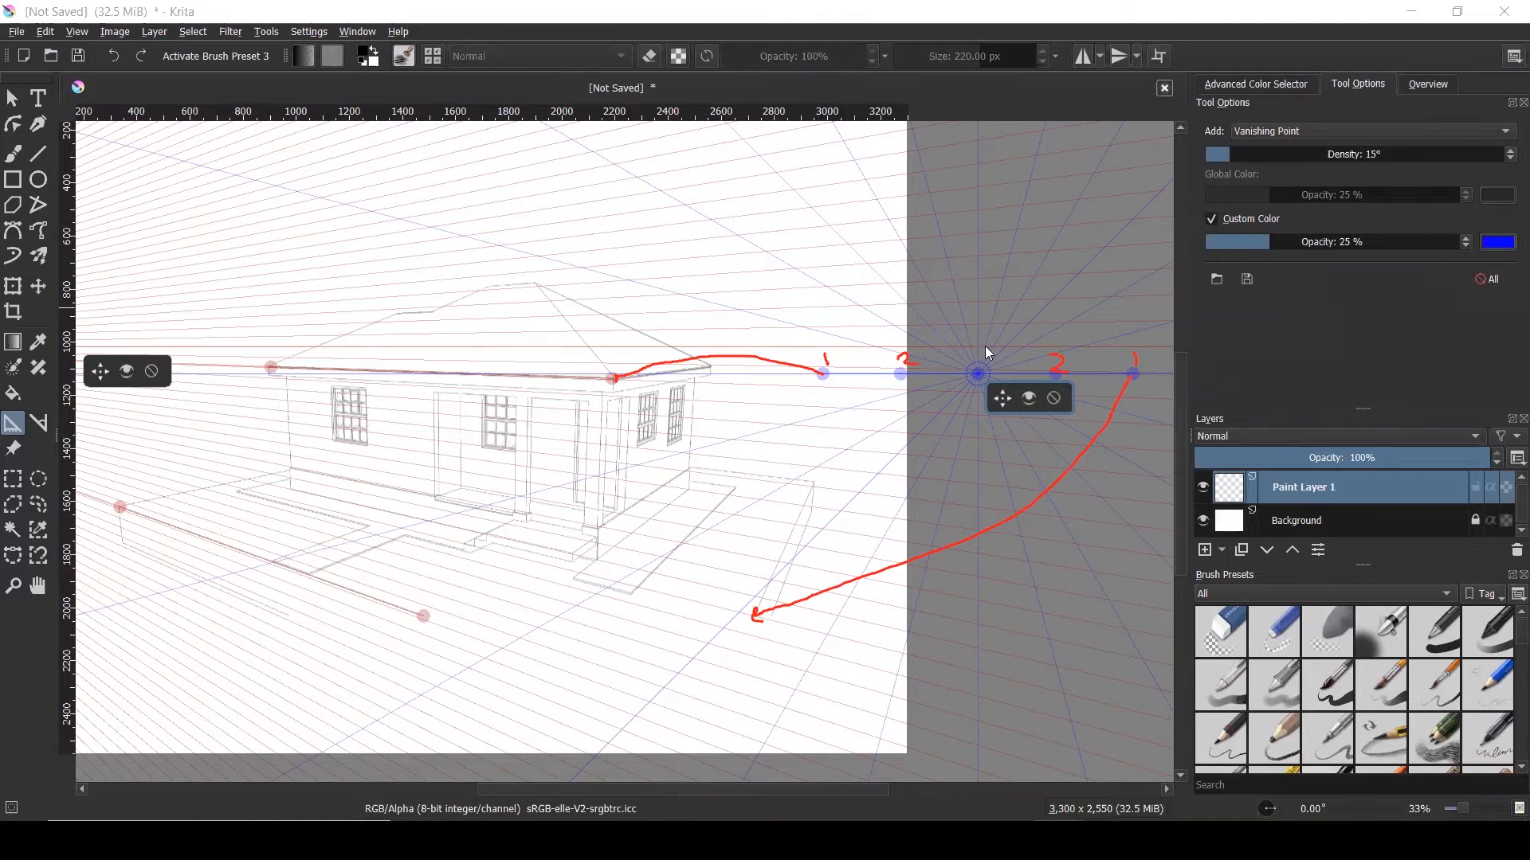
{"action": "left_click_drag", "start_coordinate": [822, 374], "coordinate": [613, 385]}
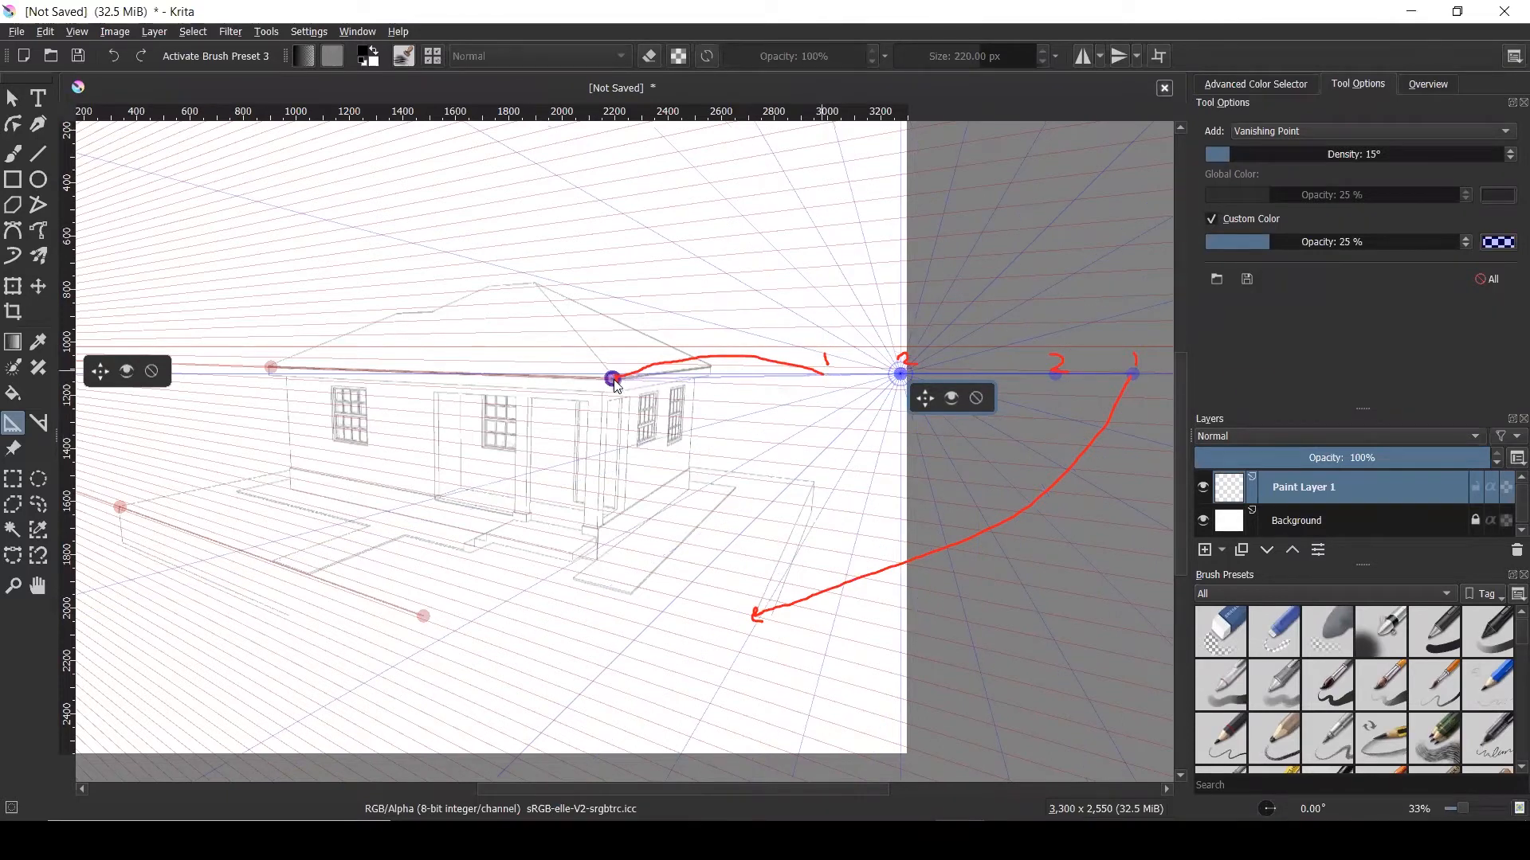
{"action": "left_click_drag", "start_coordinate": [1131, 371], "coordinate": [756, 612]}
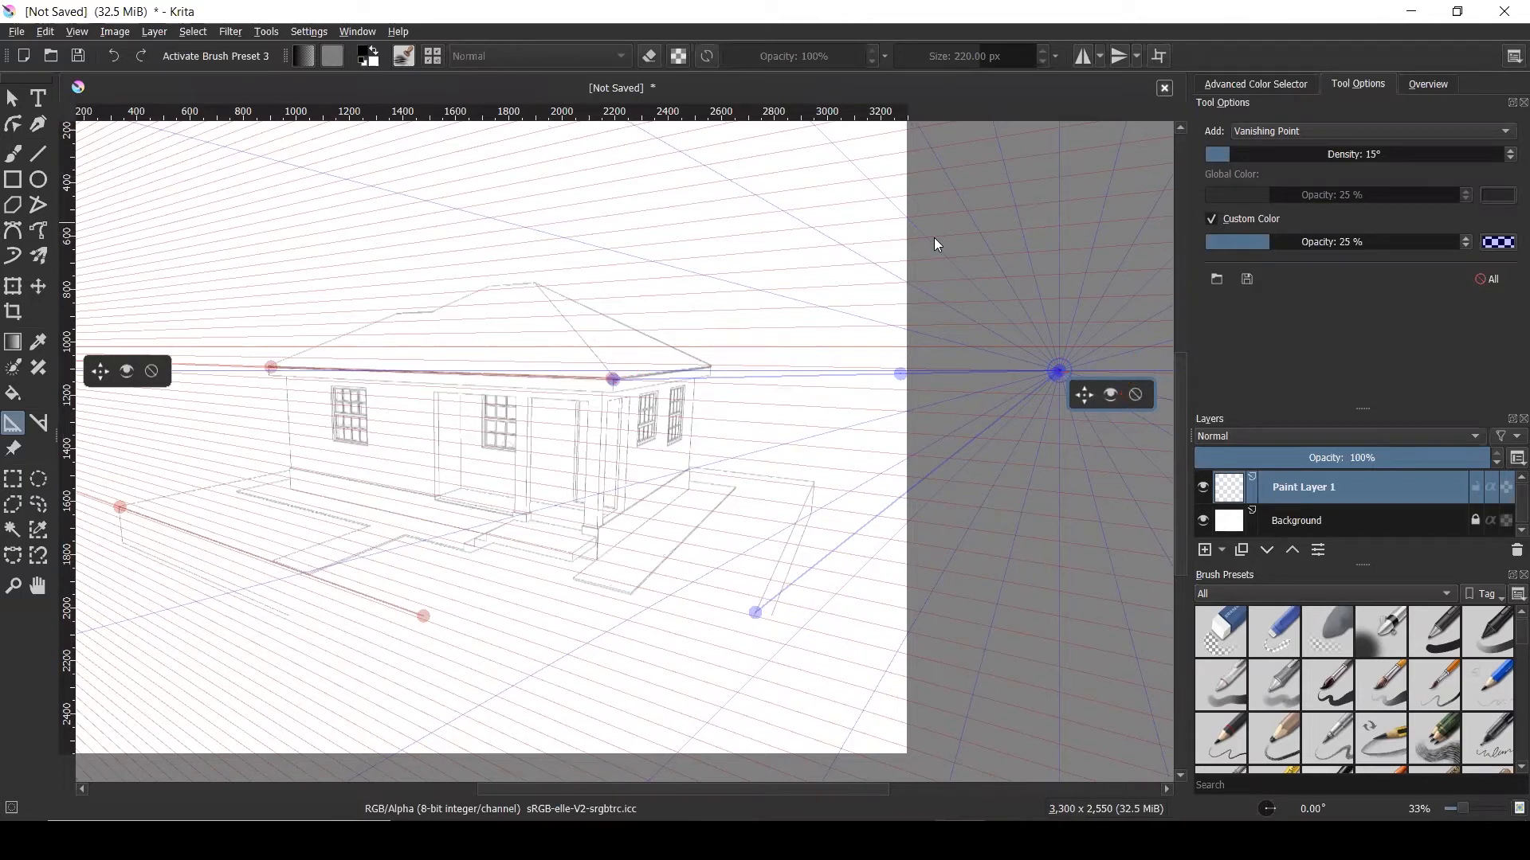
{"action": "mouse_move", "coordinate": [899, 372]}
{"action": "left_mouse_down"}
{"action": "mouse_move", "coordinate": [872, 342]}
{"action": "mouse_move", "coordinate": [792, 314]}
{"action": "mouse_move", "coordinate": [709, 365]}
{"action": "left_mouse_up"}
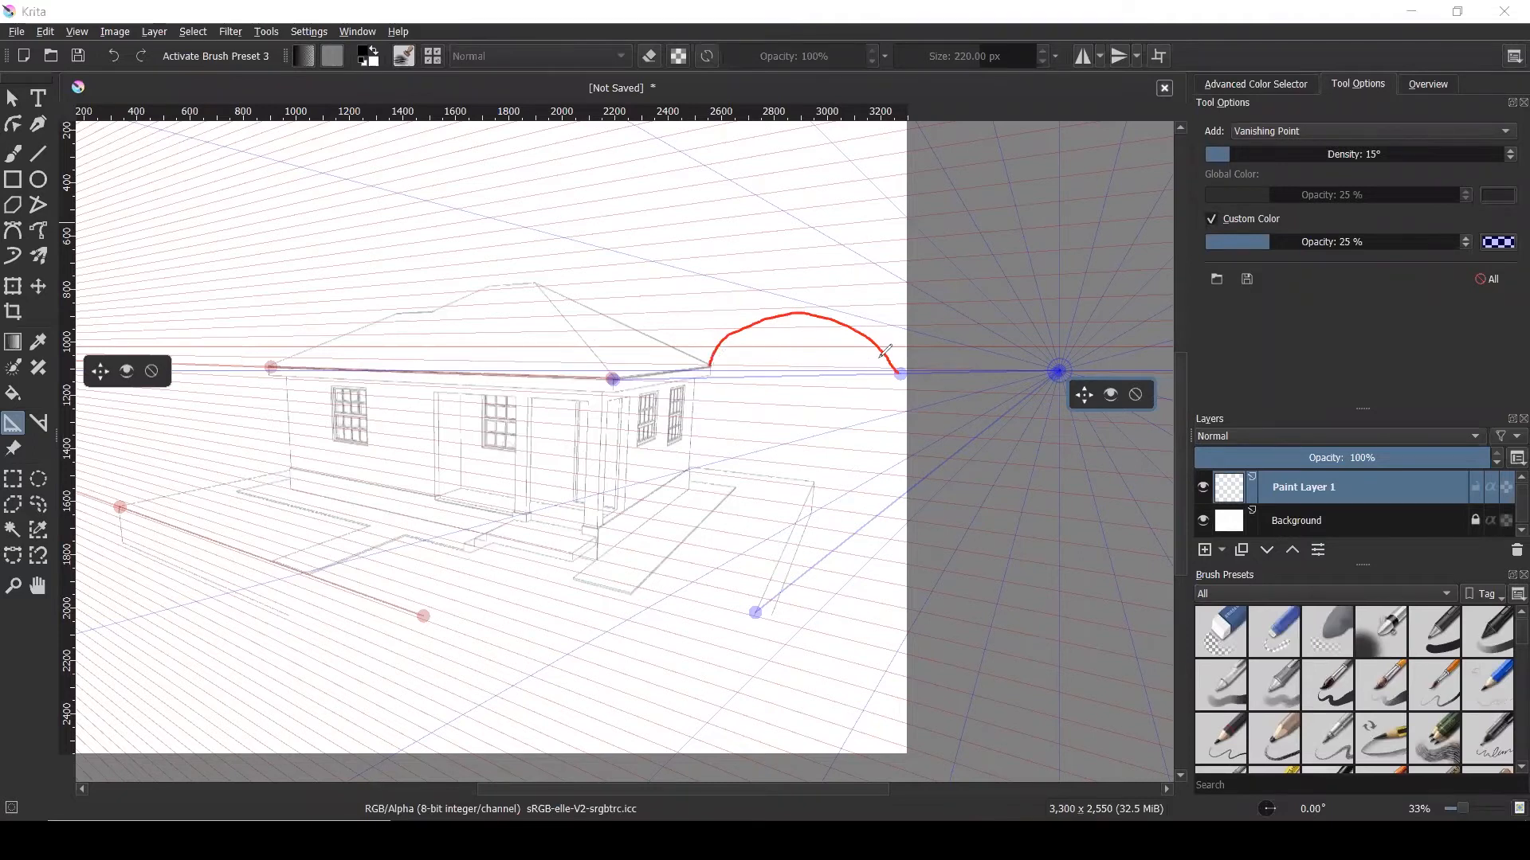
{"action": "left_click_drag", "start_coordinate": [889, 351], "coordinate": [900, 359]}
{"action": "mouse_move", "coordinate": [1050, 383]}
{"action": "left_mouse_down"}
{"action": "mouse_move", "coordinate": [990, 441]}
{"action": "mouse_move", "coordinate": [886, 494]}
{"action": "mouse_move", "coordinate": [824, 476]}
{"action": "left_mouse_up"}
{"action": "left_click_drag", "start_coordinate": [1033, 408], "coordinate": [1041, 418]}
{"action": "key", "text": "Escape"}
{"action": "left_click", "coordinate": [799, 240]}
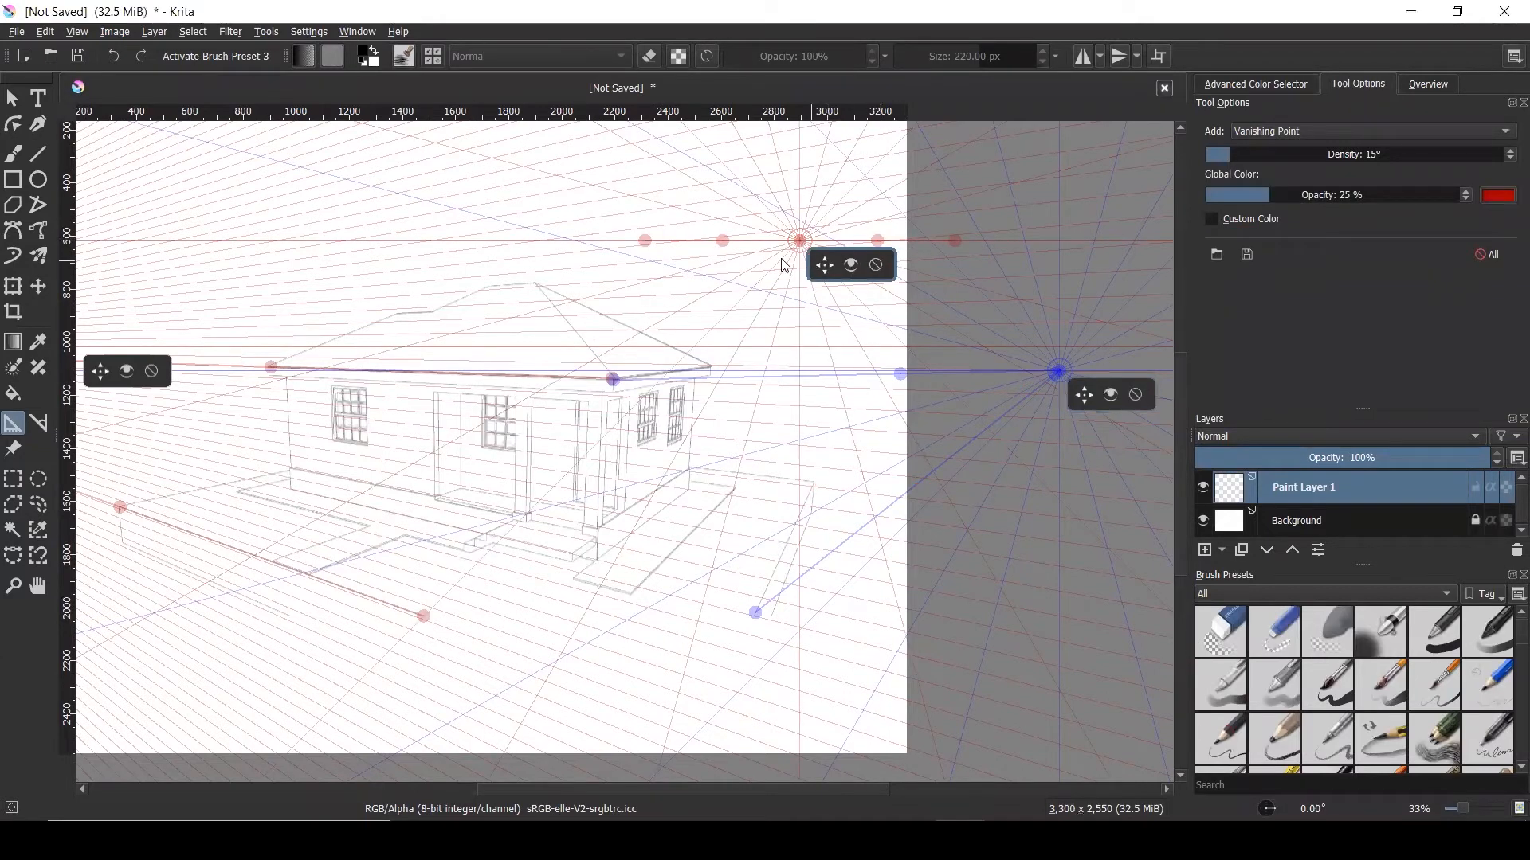
{"action": "left_click", "coordinate": [731, 287]}
{"action": "left_click", "coordinate": [592, 203]}
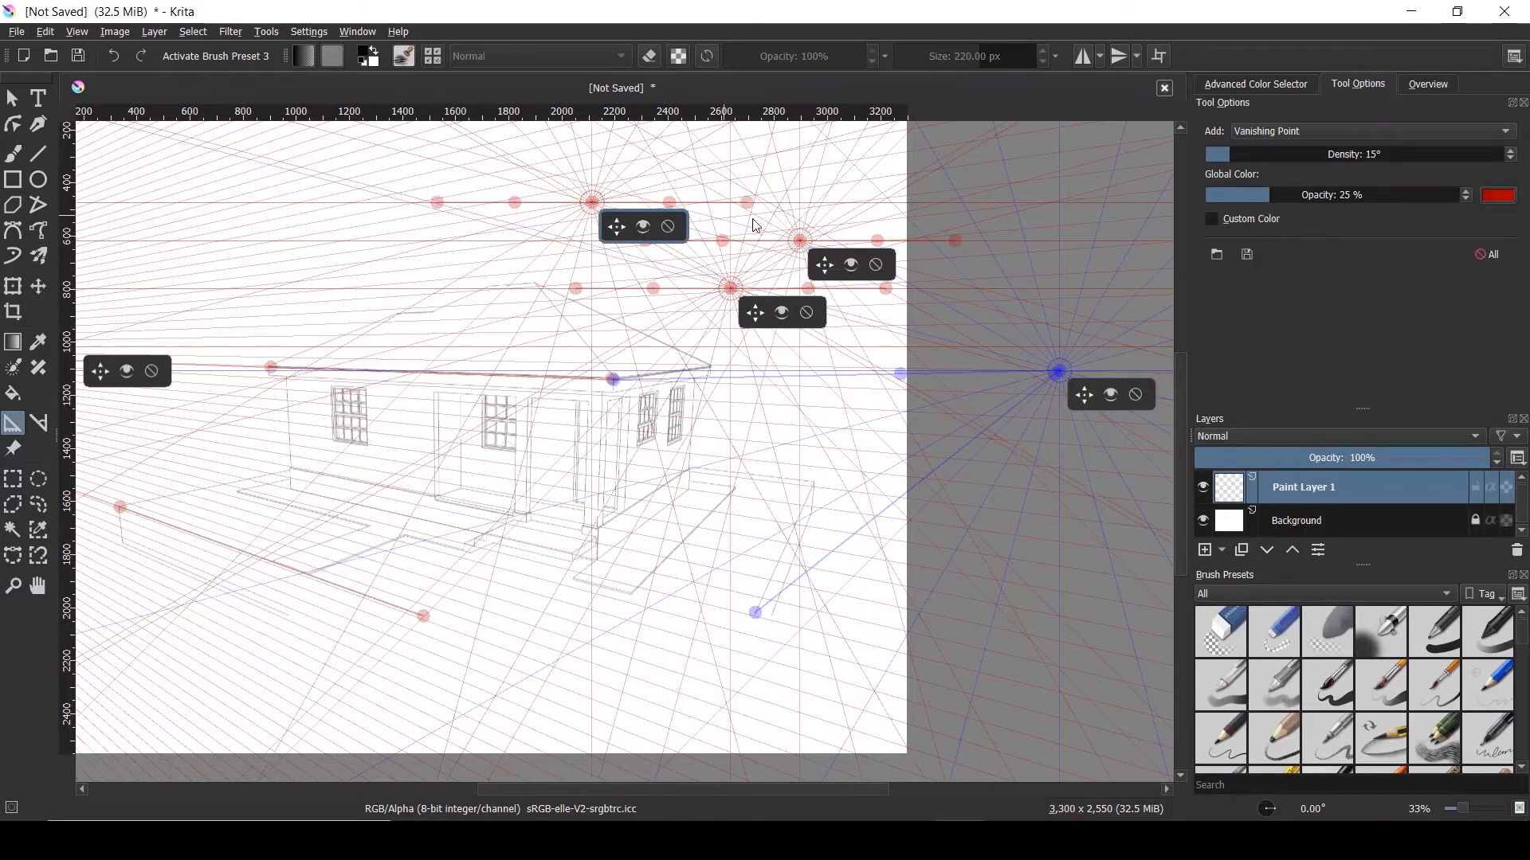
{"action": "left_click", "coordinate": [669, 230]}
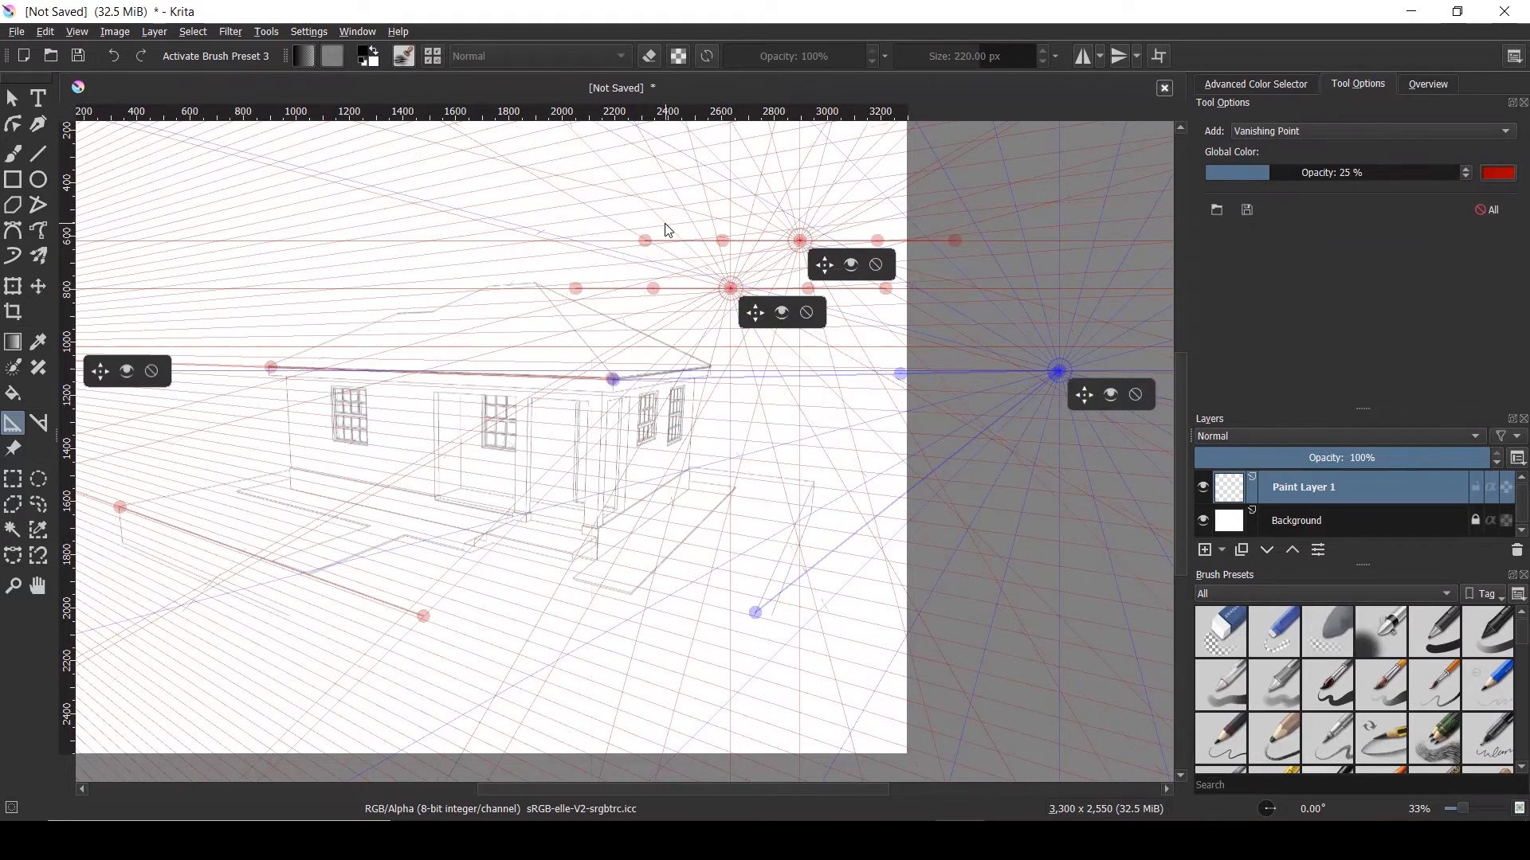
{"action": "left_click", "coordinate": [808, 314]}
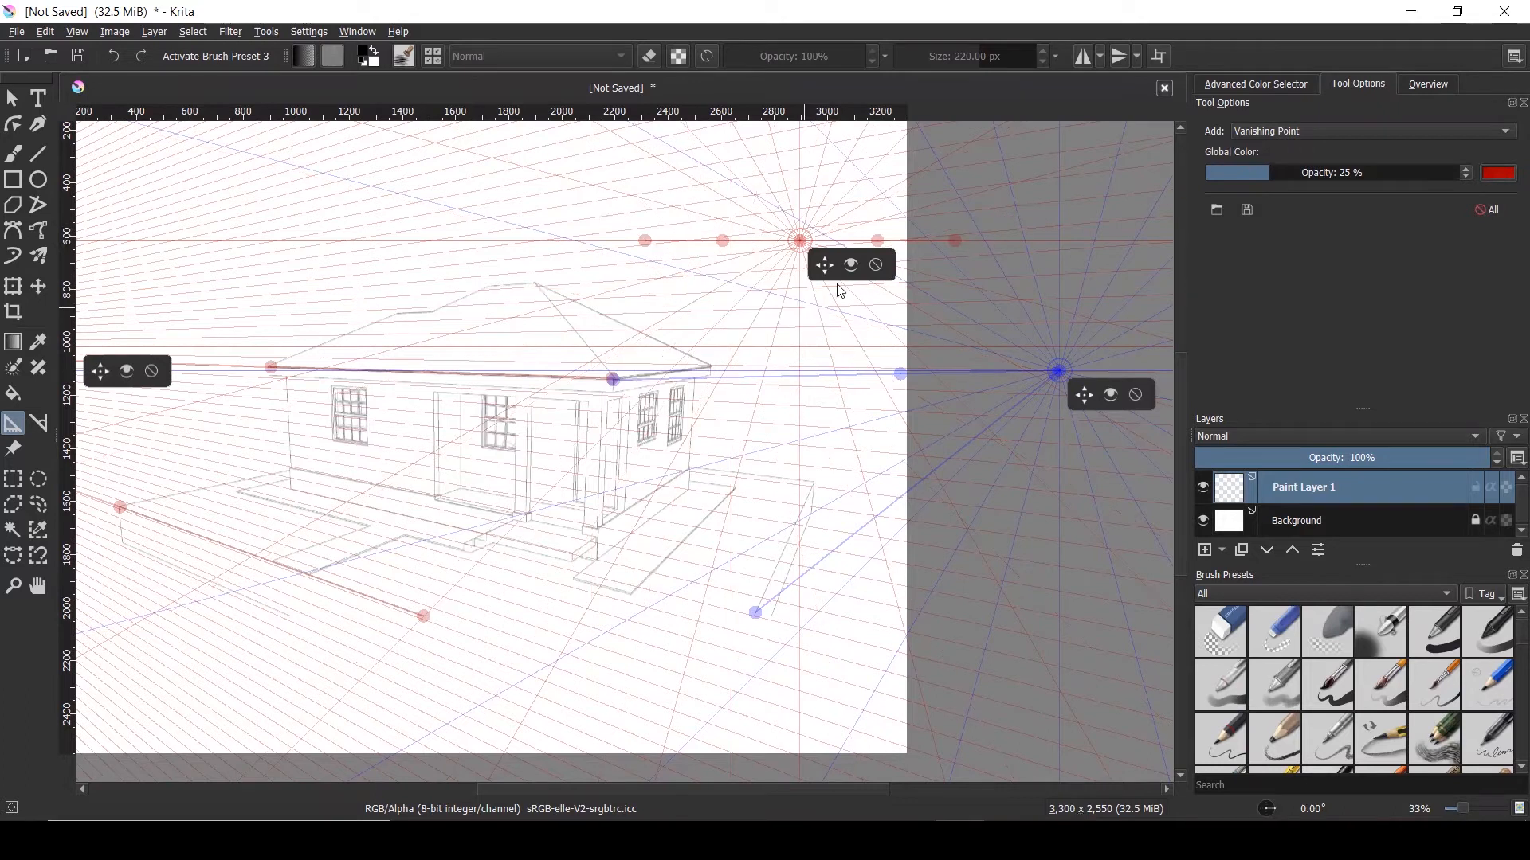
{"action": "left_click", "coordinate": [877, 266]}
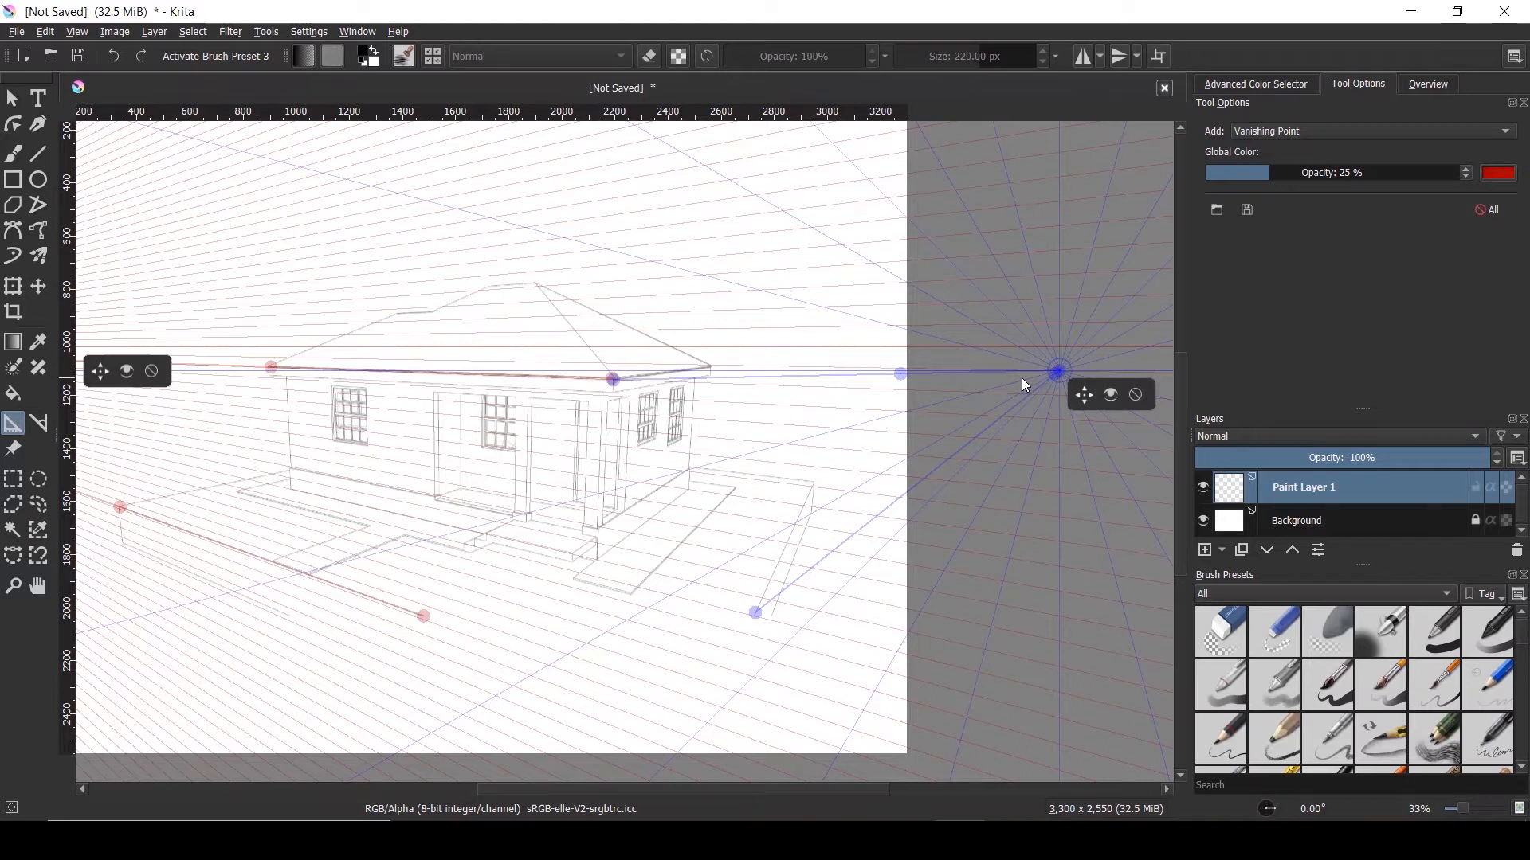
Pin the blue guide's end on the front roof corner so it runs along the right eave
{"action": "scroll", "coordinate": [905, 371], "scroll_direction": "up", "scroll_amount": 10}
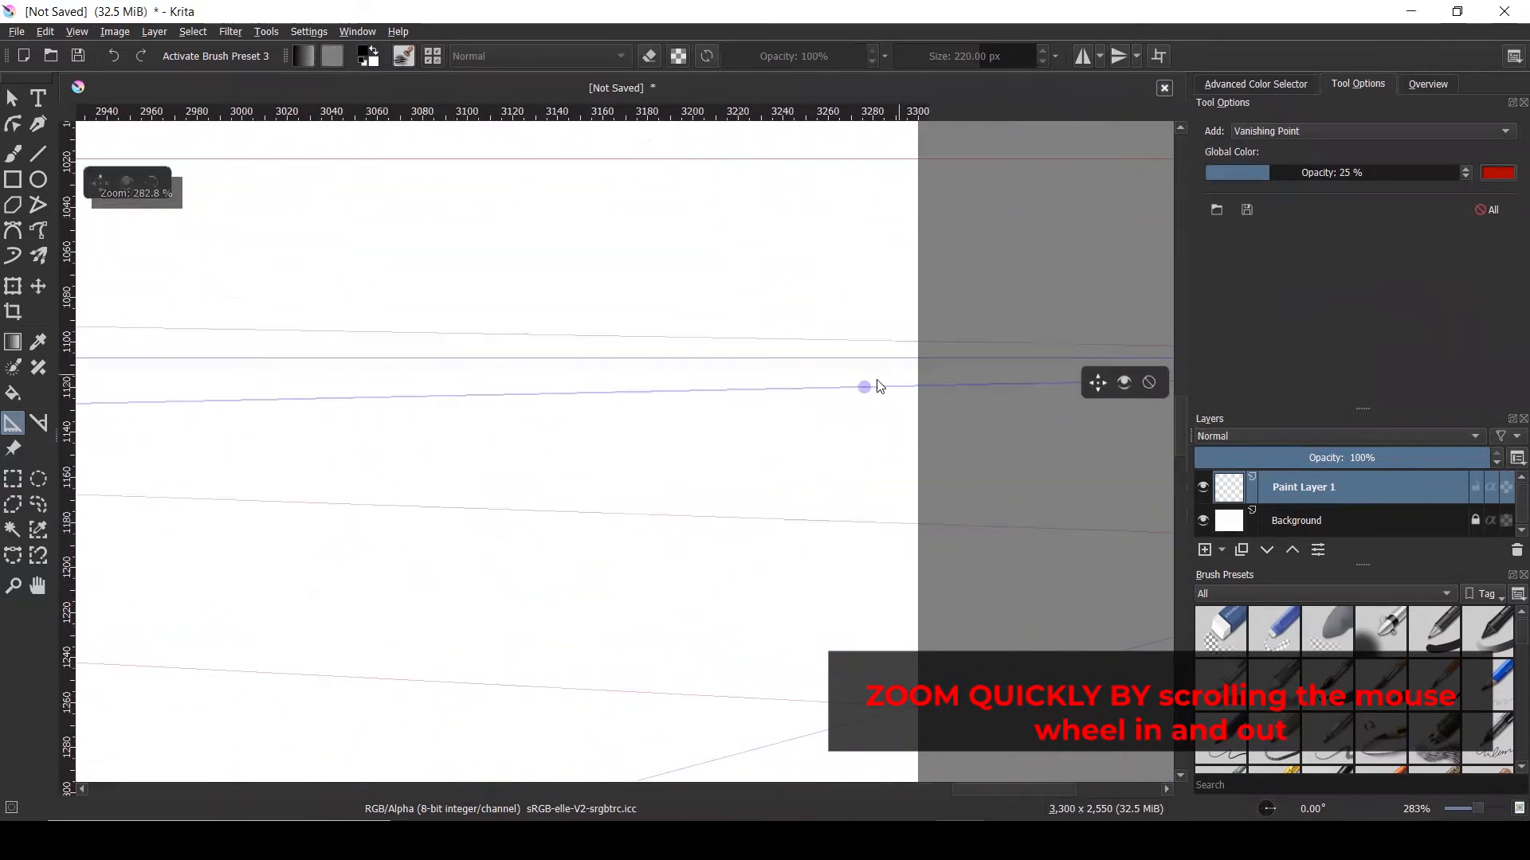
{"action": "left_click_drag", "start_coordinate": [867, 392], "coordinate": [841, 370]}
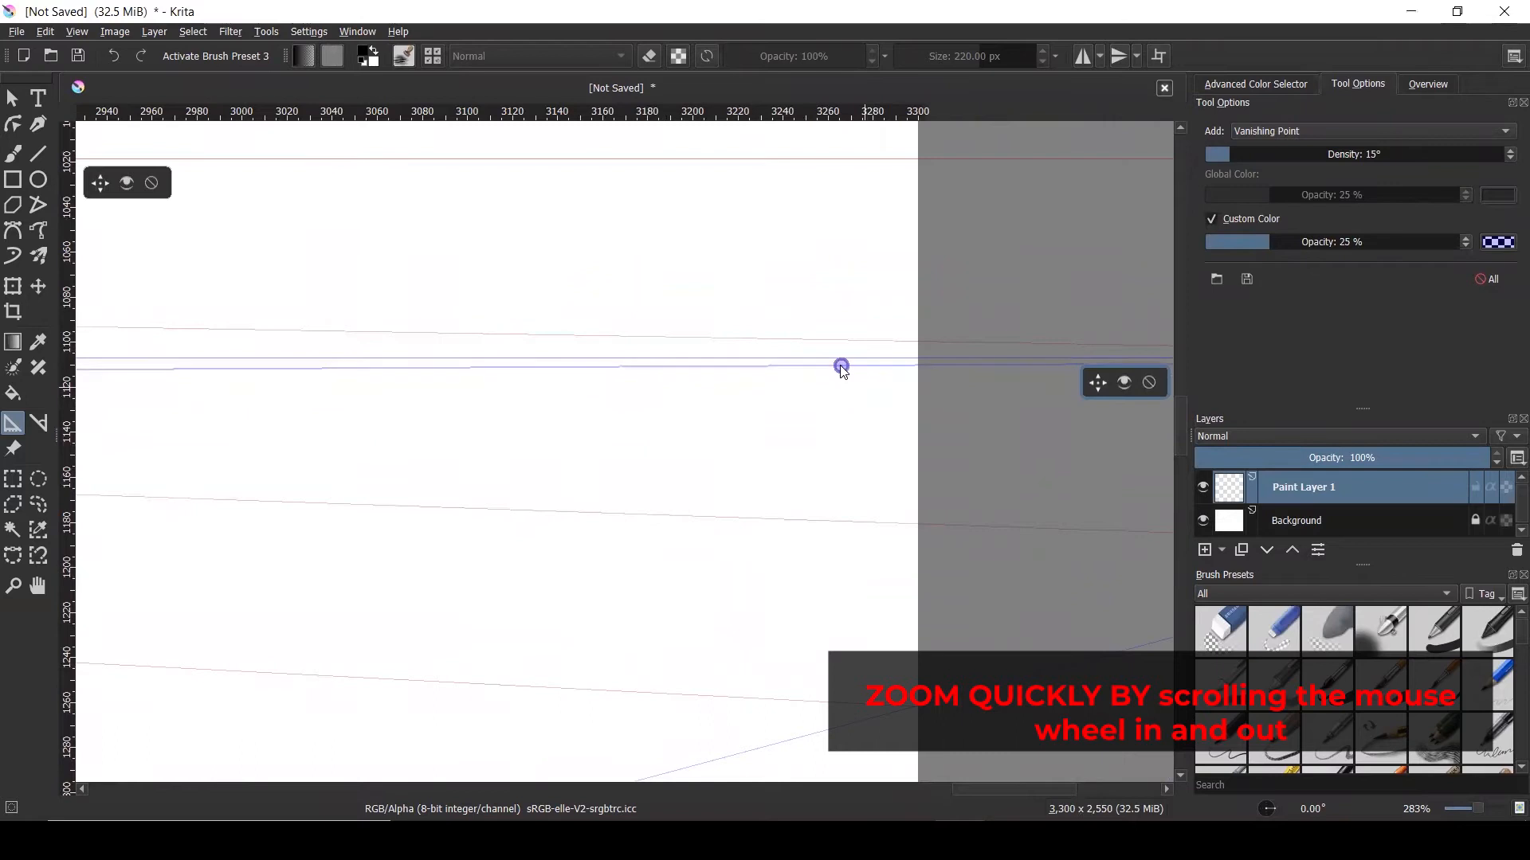
{"action": "scroll", "coordinate": [841, 368], "scroll_direction": "down", "scroll_amount": 5}
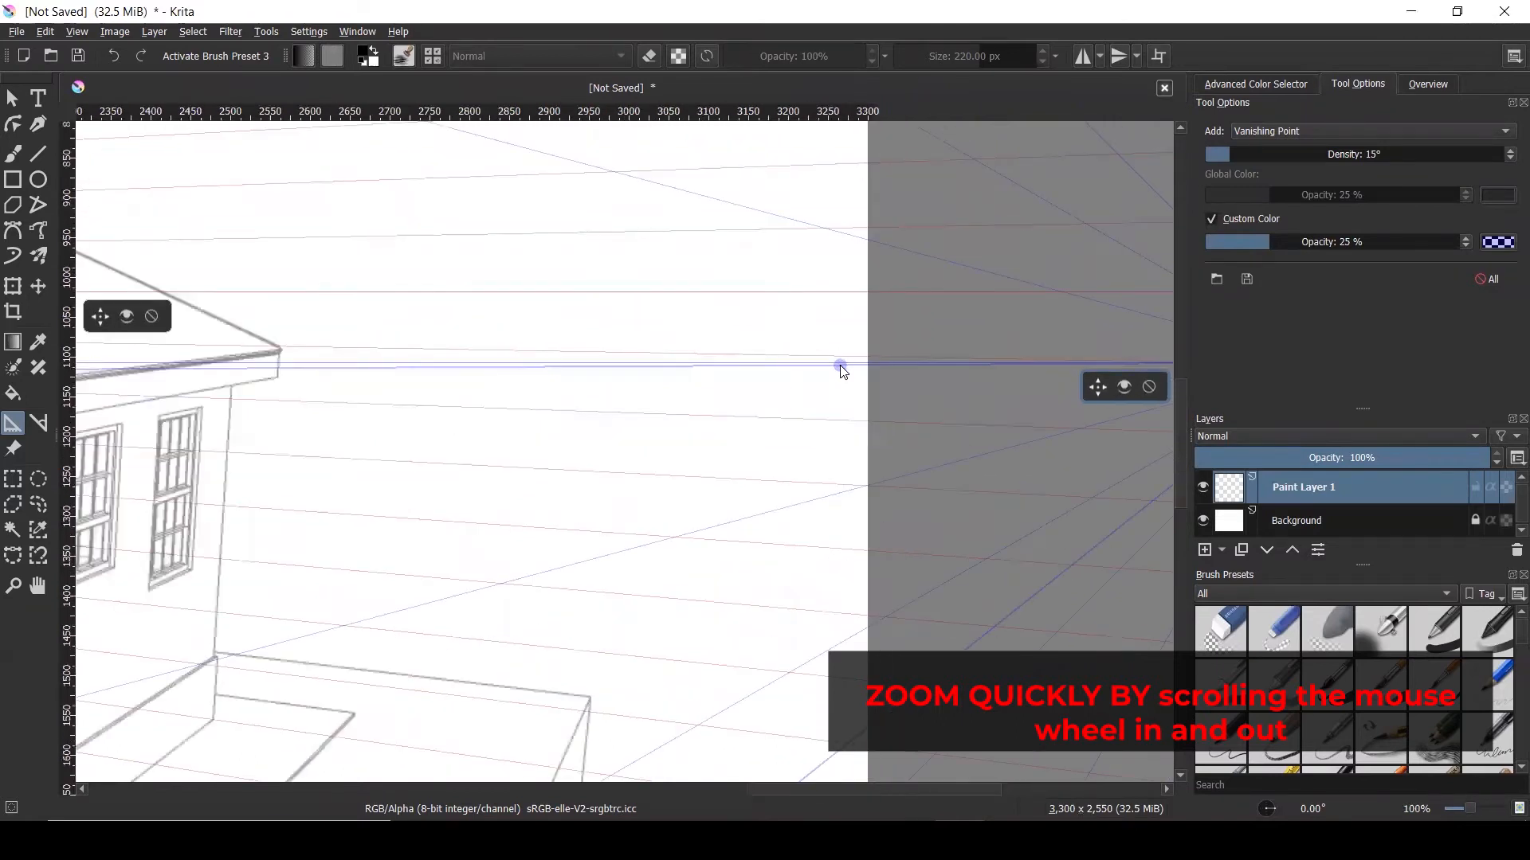
{"action": "left_click_drag", "start_coordinate": [841, 368], "coordinate": [271, 352]}
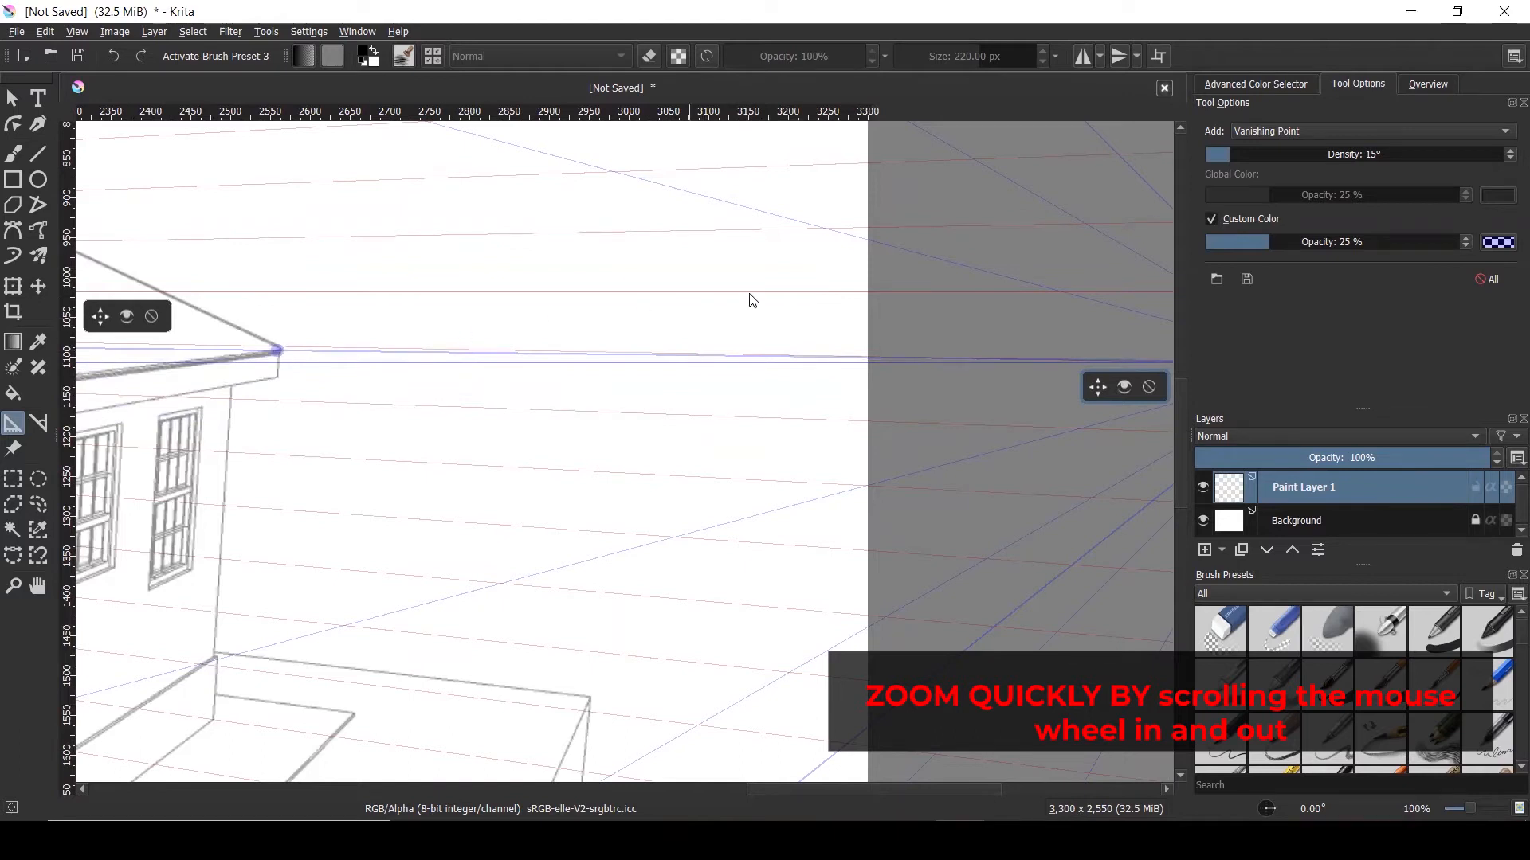
{"action": "scroll", "coordinate": [748, 303], "scroll_direction": "down", "scroll_amount": 2}
{"action": "scroll", "coordinate": [362, 307], "scroll_direction": "up", "scroll_amount": 3}
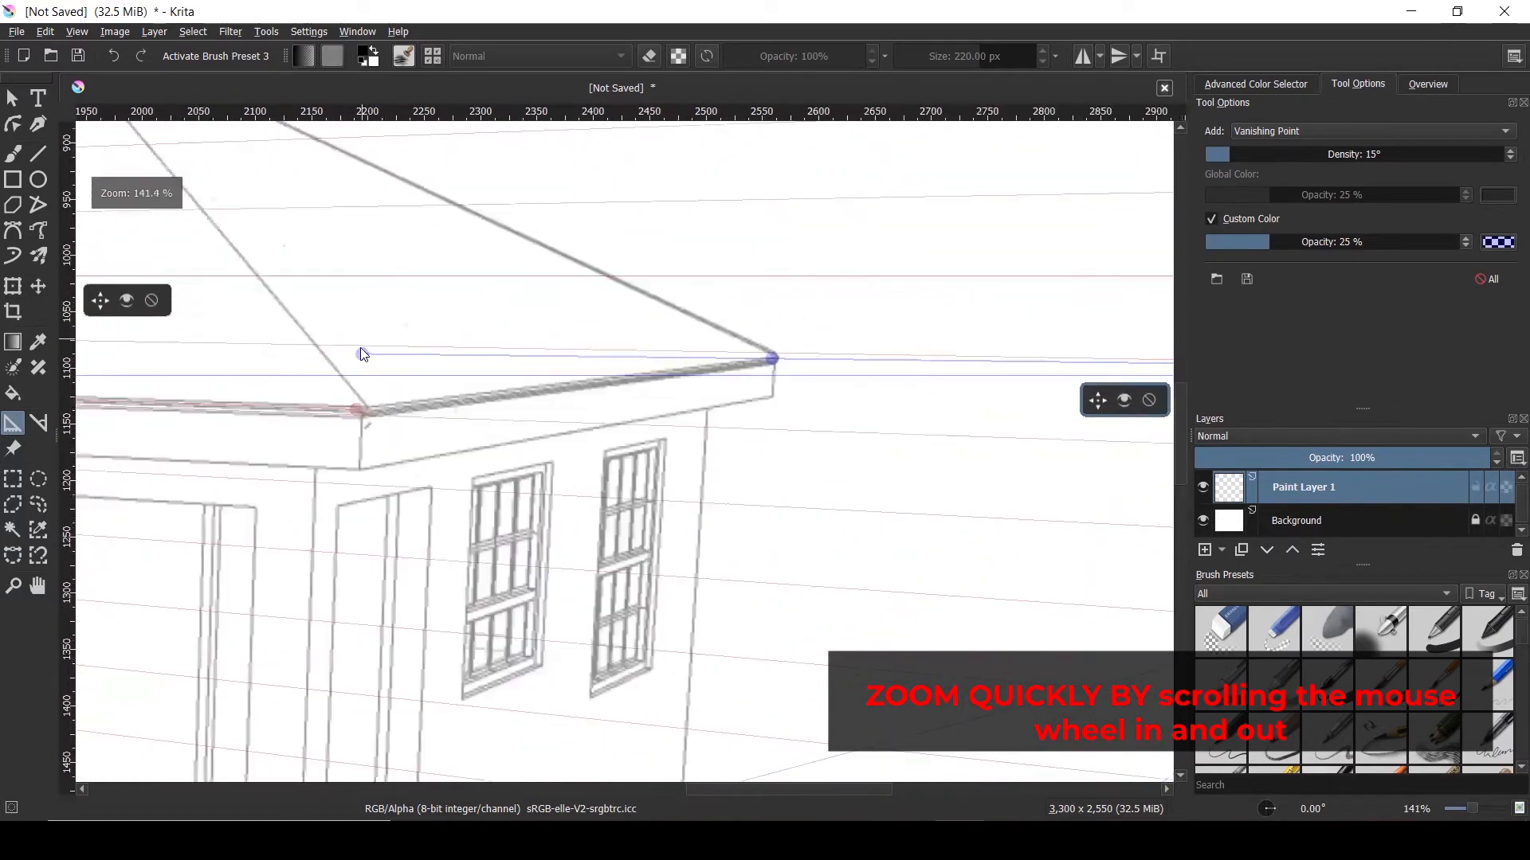
{"action": "left_click_drag", "start_coordinate": [361, 354], "coordinate": [363, 411]}
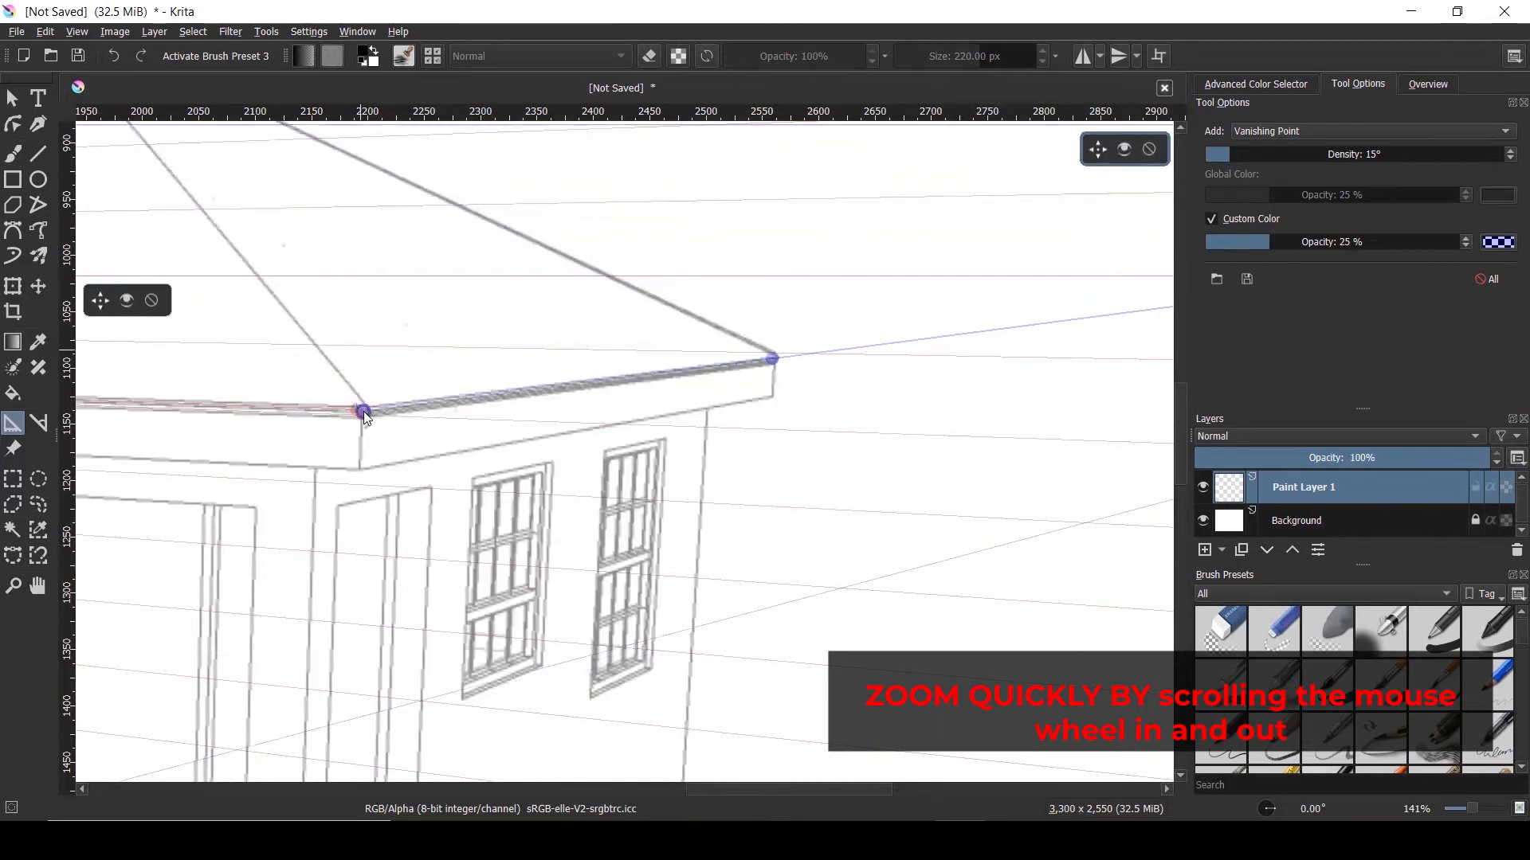
{"action": "scroll", "coordinate": [655, 363], "scroll_direction": "down", "scroll_amount": 10}
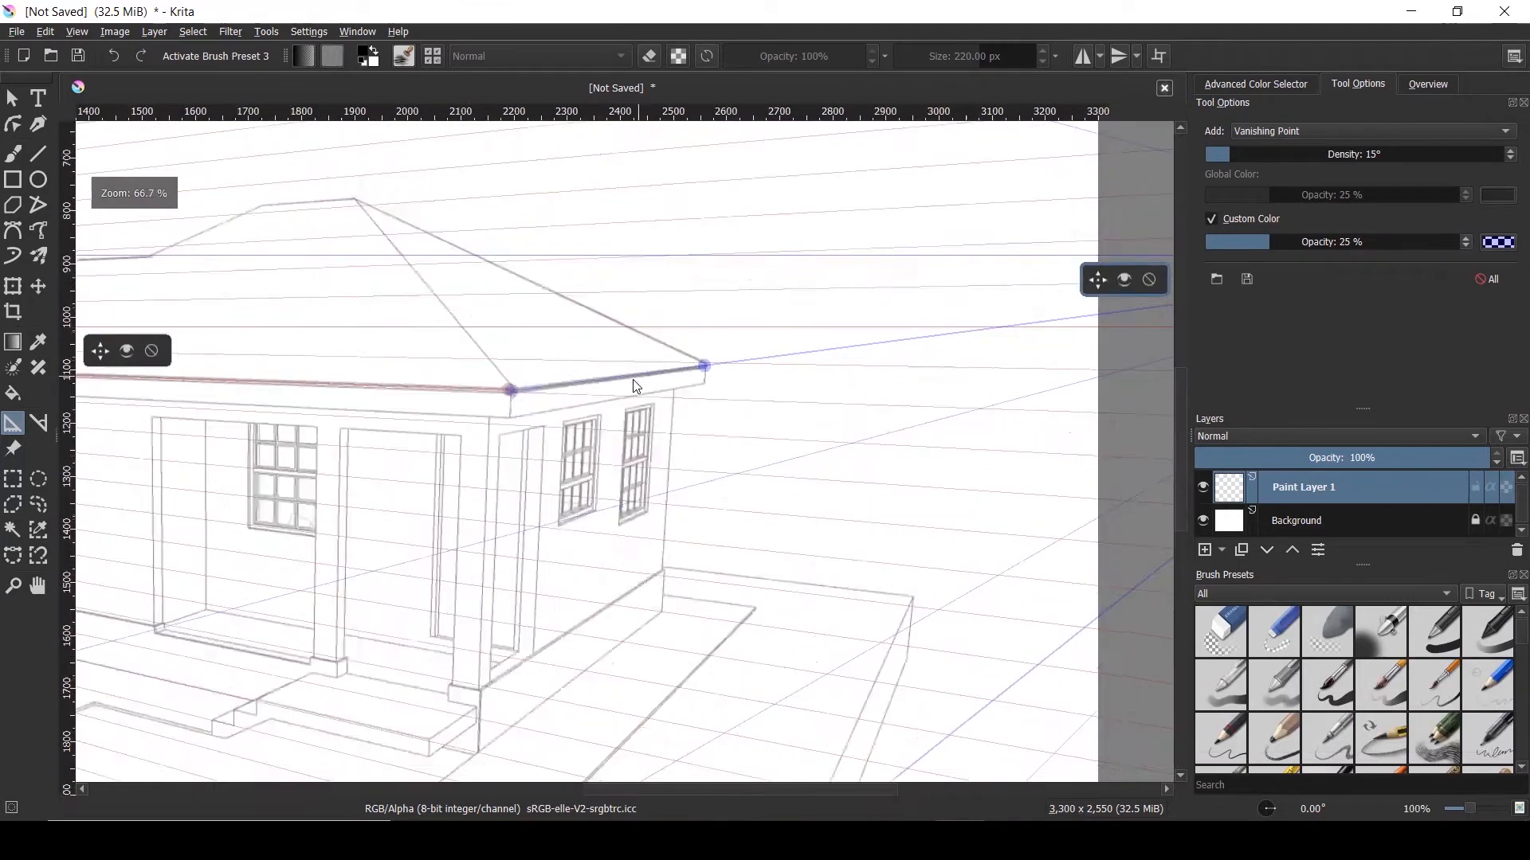
{"action": "scroll", "coordinate": [728, 428], "scroll_direction": "up", "scroll_amount": 2}
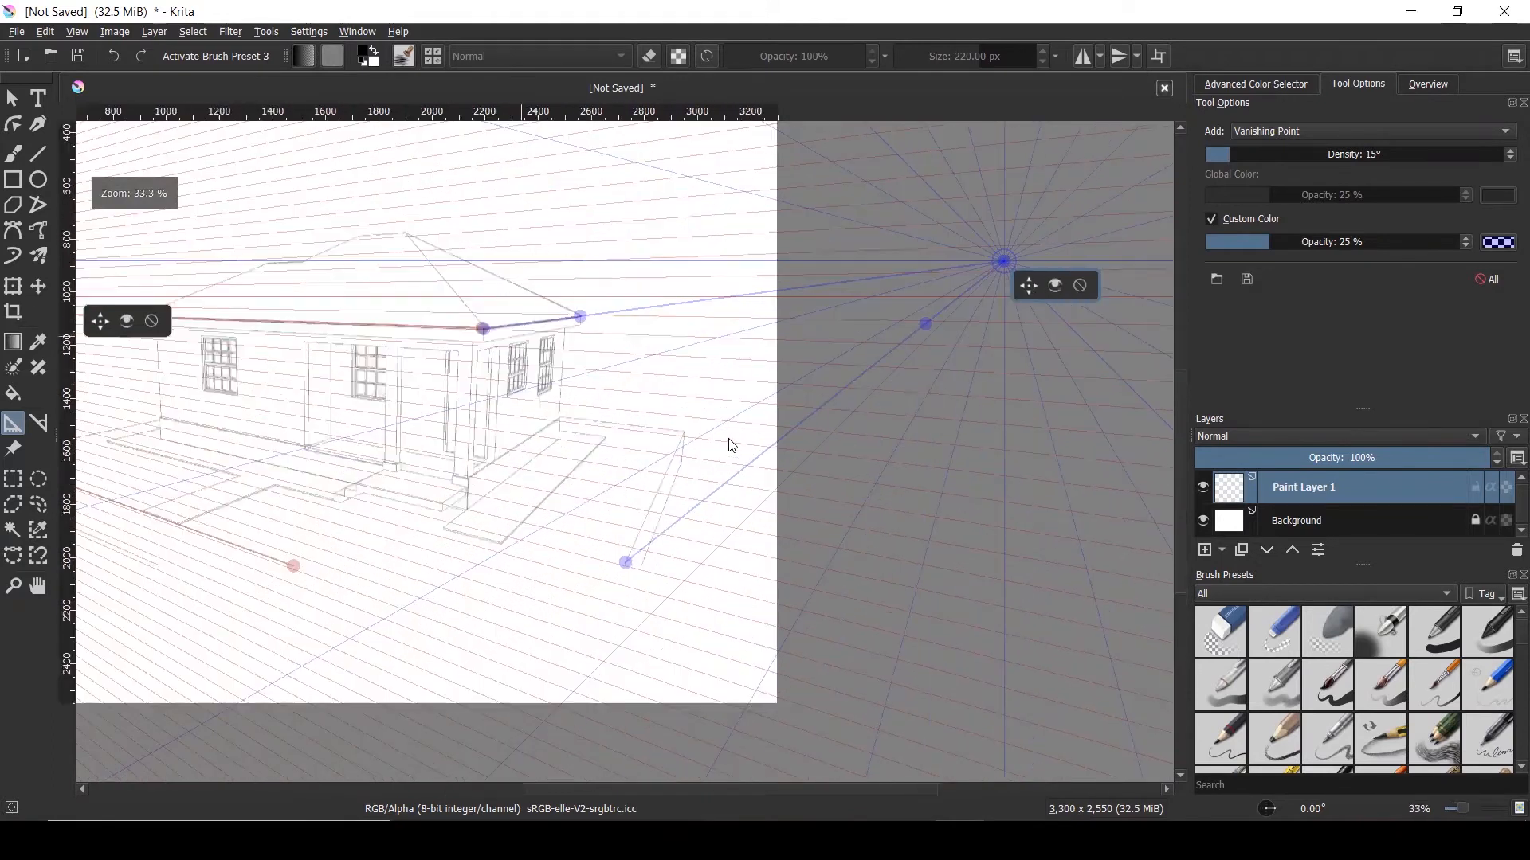
Move the blue vanishing point toward the house and angle its lower guide along the right base edge
{"action": "left_click_drag", "start_coordinate": [929, 324], "coordinate": [683, 435]}
{"action": "left_click_drag", "start_coordinate": [578, 492], "coordinate": [627, 560]}
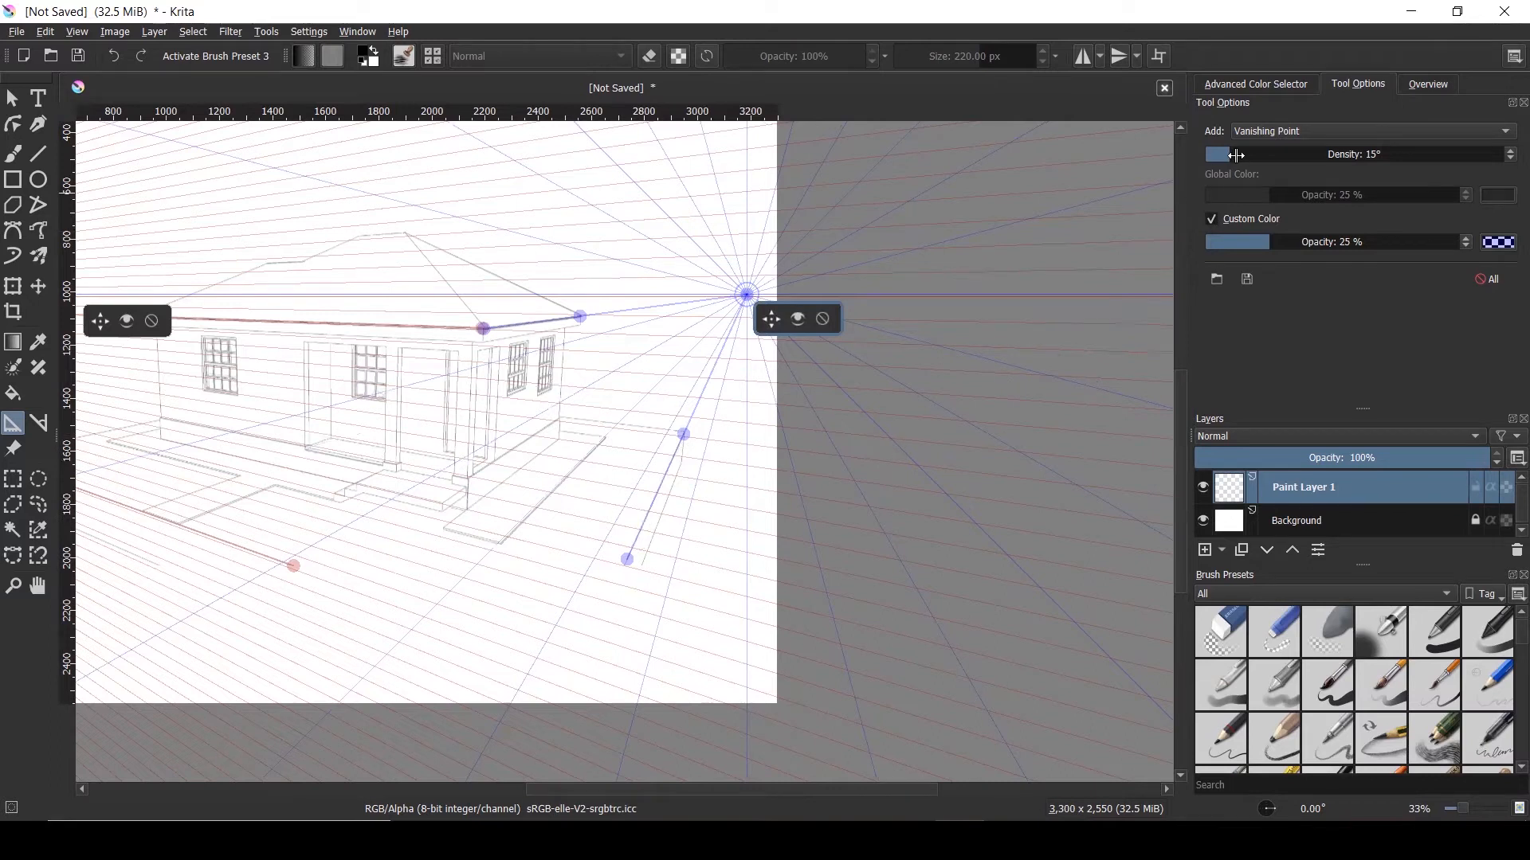
{"action": "mouse_move", "coordinate": [1009, 315]}
{"action": "left_mouse_down"}
{"action": "mouse_move", "coordinate": [1082, 208]}
{"action": "mouse_move", "coordinate": [1215, 177]}
{"action": "mouse_move", "coordinate": [1242, 149]}
{"action": "mouse_move", "coordinate": [1247, 165]}
{"action": "left_mouse_up"}
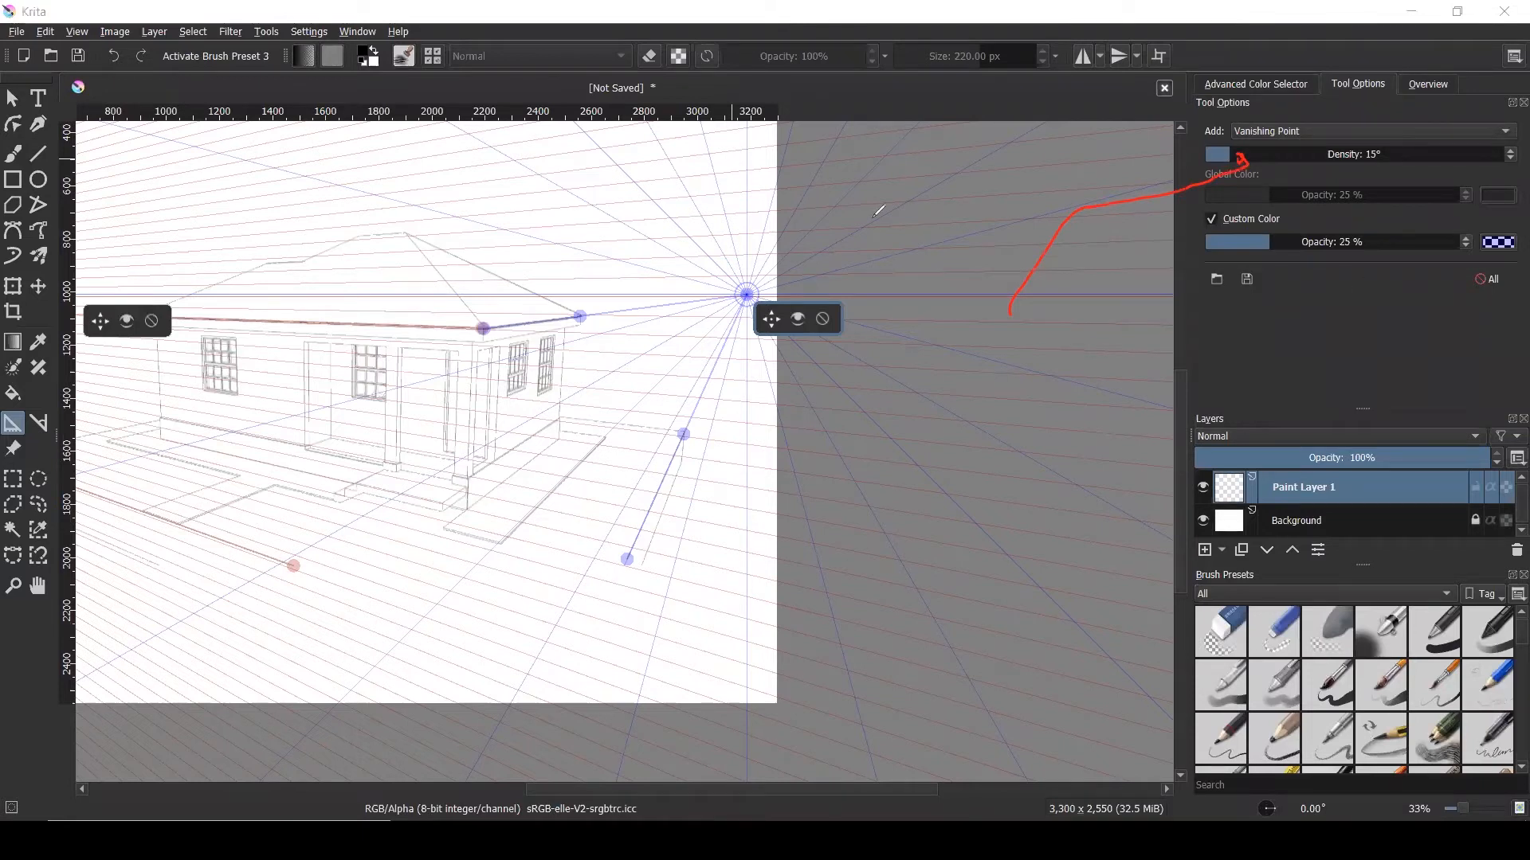
Set the blue guides' density to 1° and fade their opacity to 19%
{"action": "left_click_drag", "start_coordinate": [1228, 155], "coordinate": [1134, 151]}
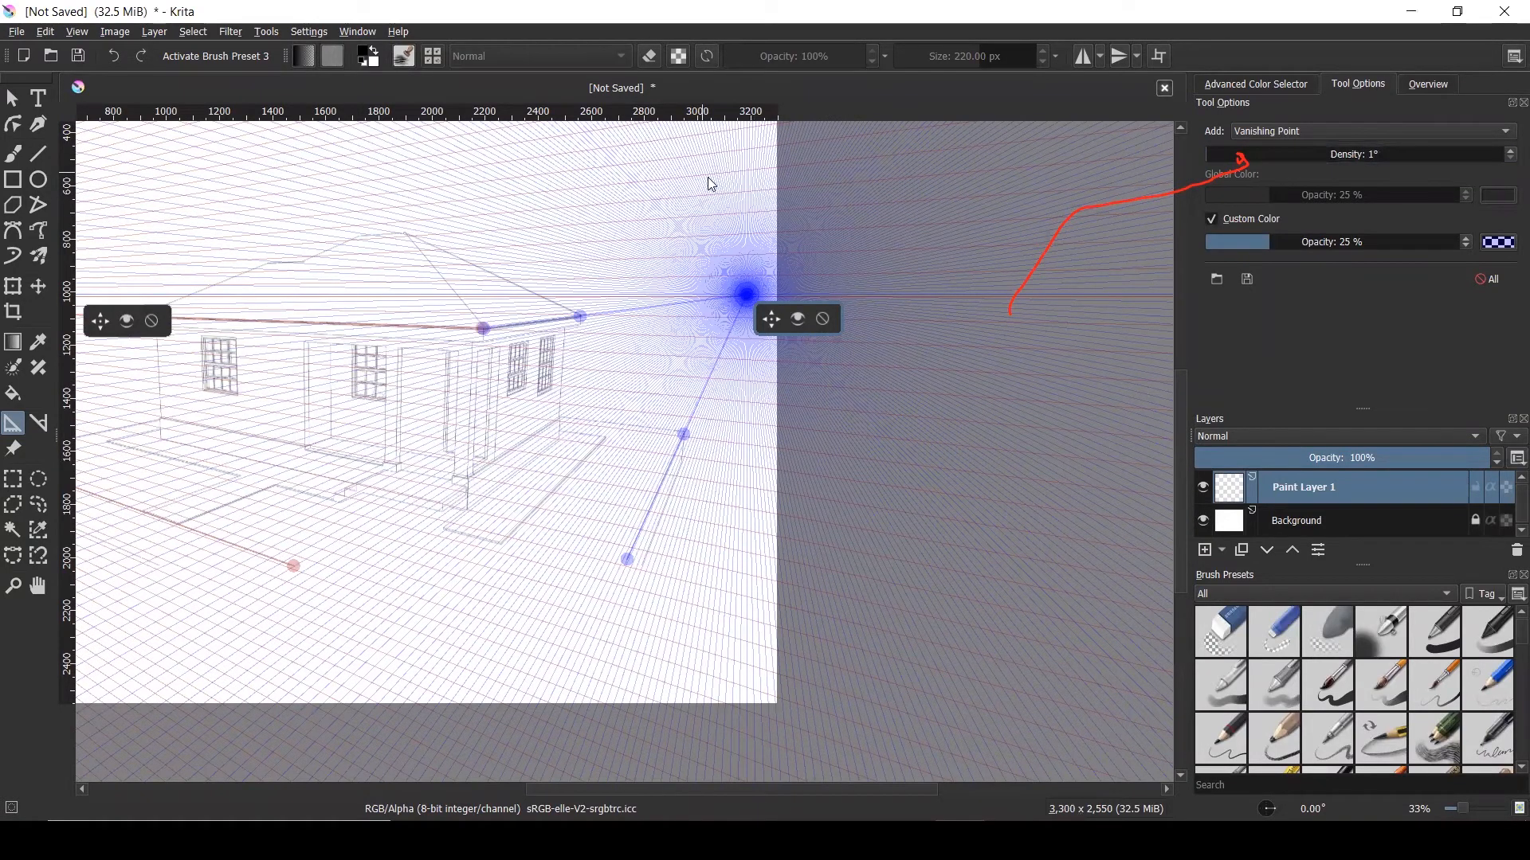
{"action": "scroll", "coordinate": [1115, 328], "scroll_direction": "down", "scroll_amount": 4}
{"action": "scroll", "coordinate": [1109, 325], "scroll_direction": "up", "scroll_amount": 1}
{"action": "scroll", "coordinate": [595, 372], "scroll_direction": "up", "scroll_amount": 2}
{"action": "scroll", "coordinate": [488, 378], "scroll_direction": "up", "scroll_amount": 2}
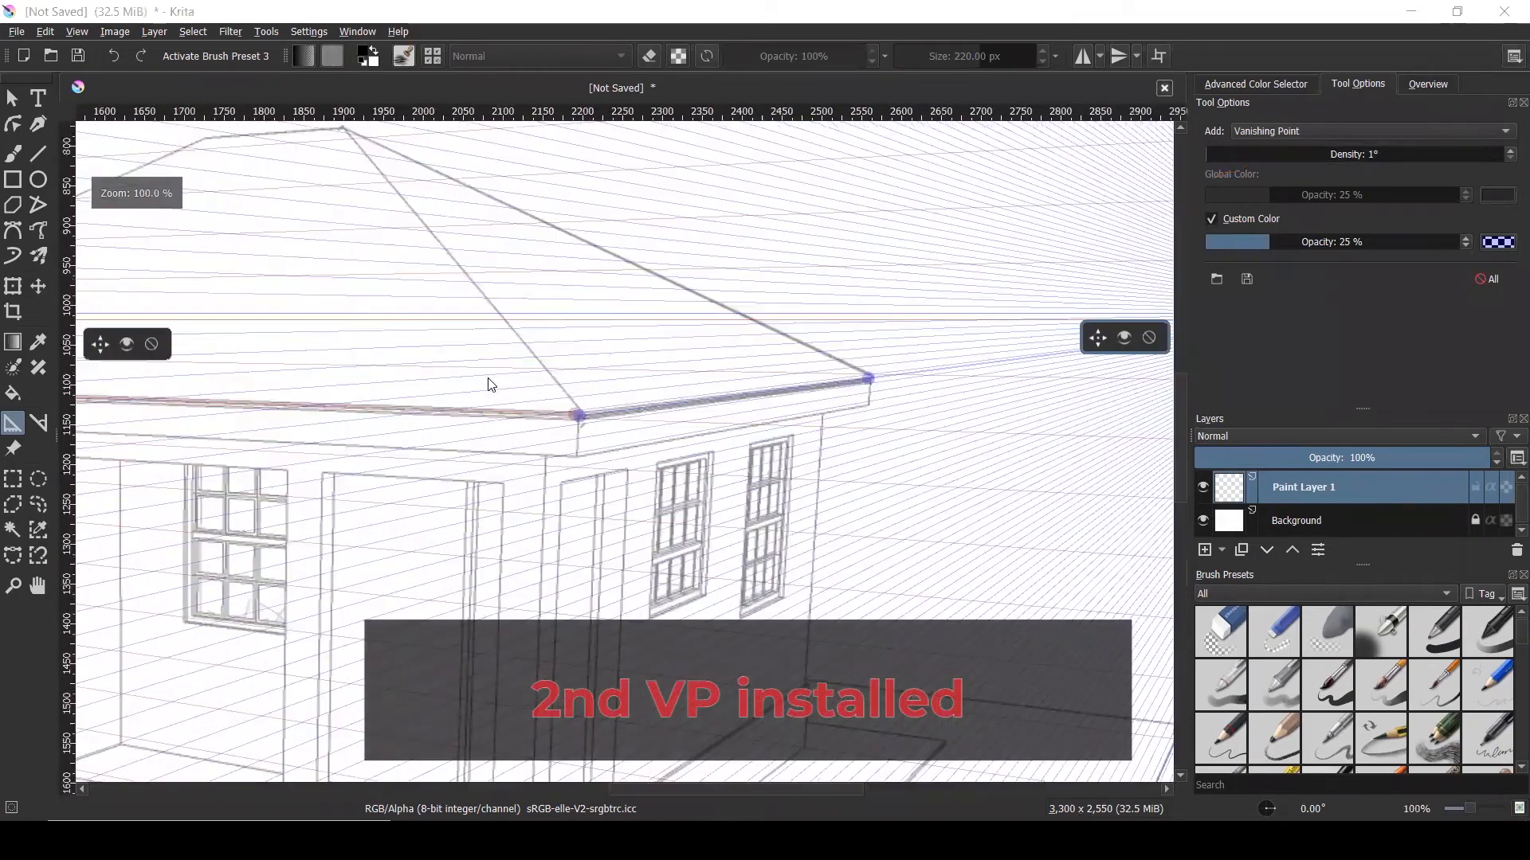
{"action": "scroll", "coordinate": [519, 361], "scroll_direction": "down", "scroll_amount": 1}
{"action": "left_click", "coordinate": [1259, 243]}
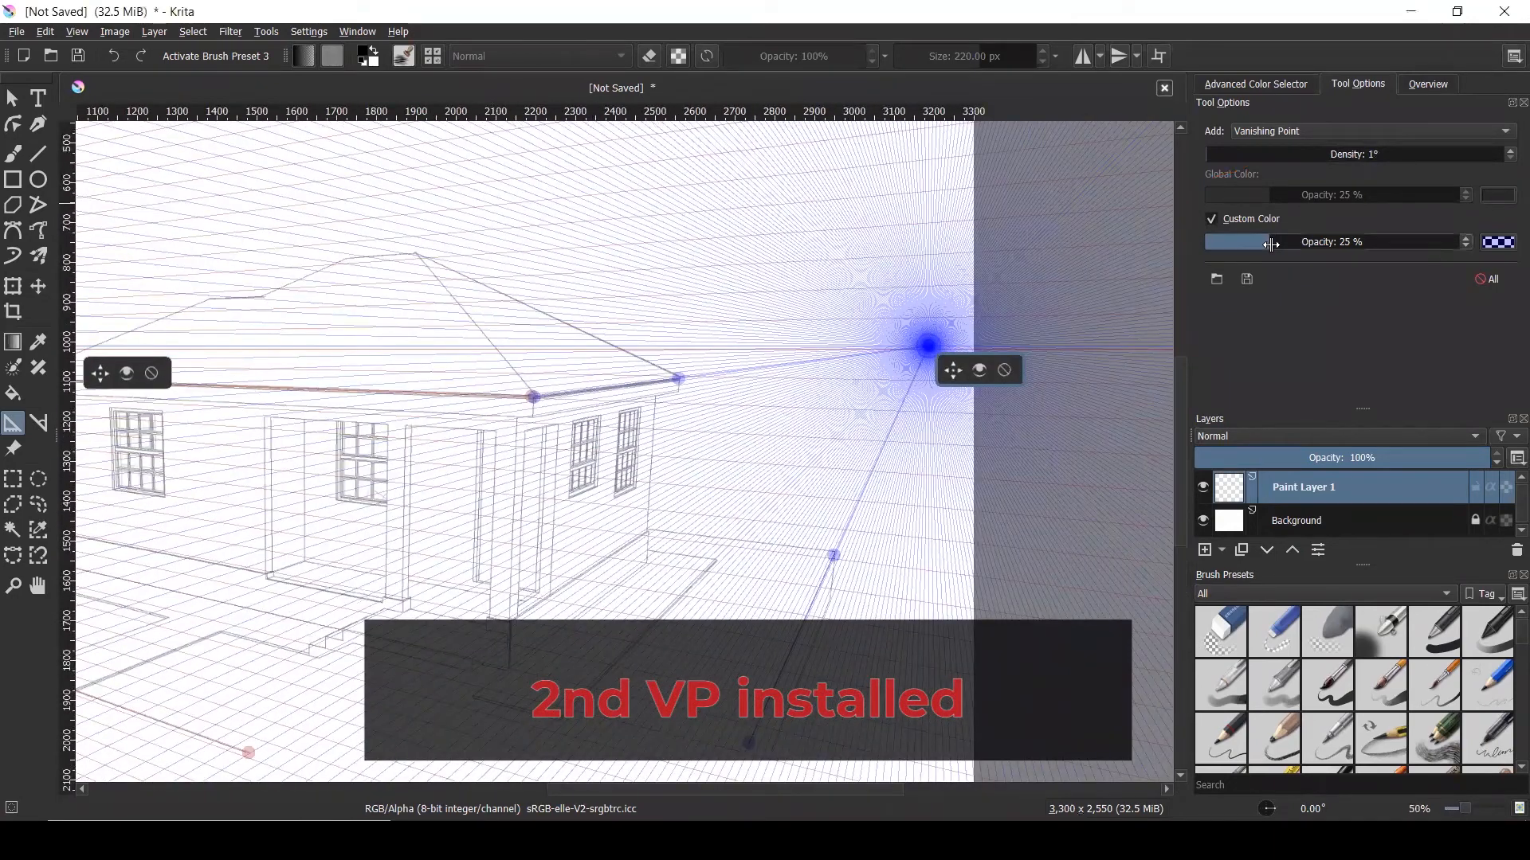
{"action": "mouse_move", "coordinate": [1259, 242]}
{"action": "left_mouse_down"}
{"action": "mouse_move", "coordinate": [1243, 239]}
{"action": "mouse_move", "coordinate": [1254, 243]}
{"action": "left_mouse_up"}
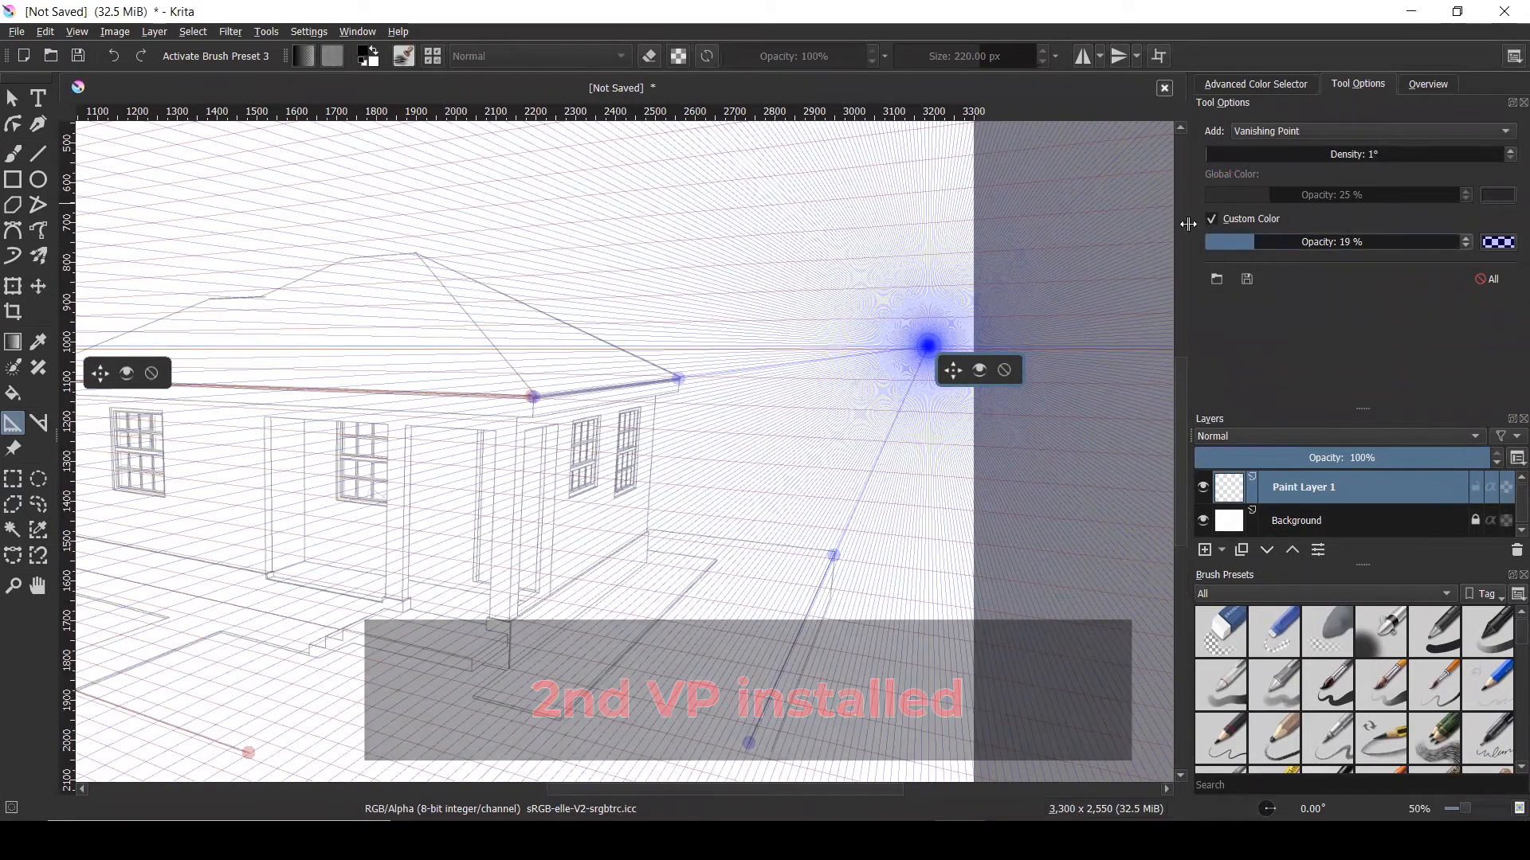
{"action": "scroll", "coordinate": [1142, 252], "scroll_direction": "down", "scroll_amount": 1}
{"action": "scroll", "coordinate": [1142, 253], "scroll_direction": "down", "scroll_amount": 1}
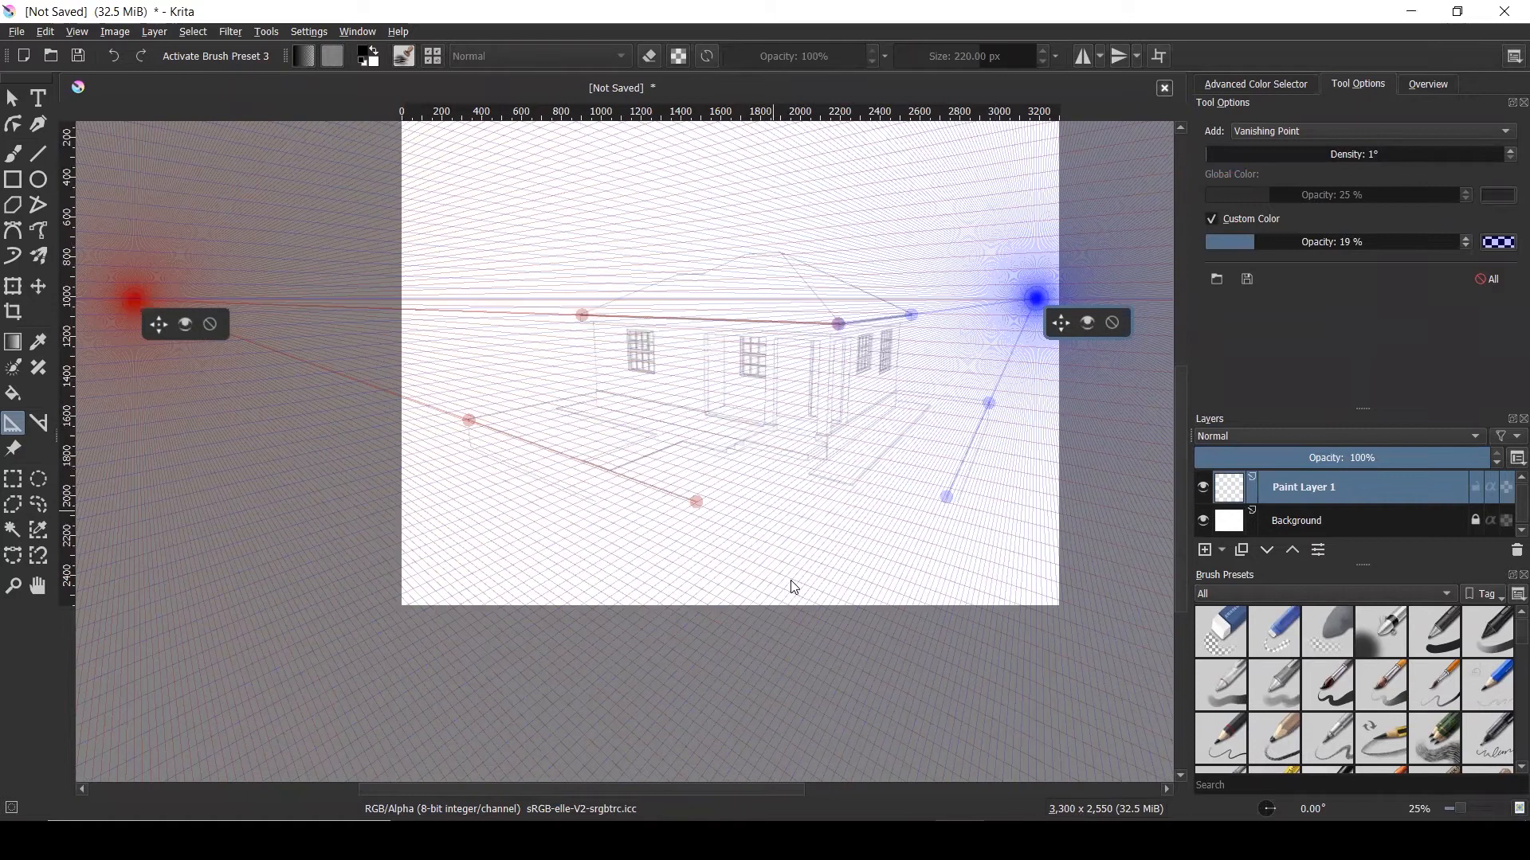
{"action": "scroll", "coordinate": [602, 586], "scroll_direction": "down", "scroll_amount": 1}
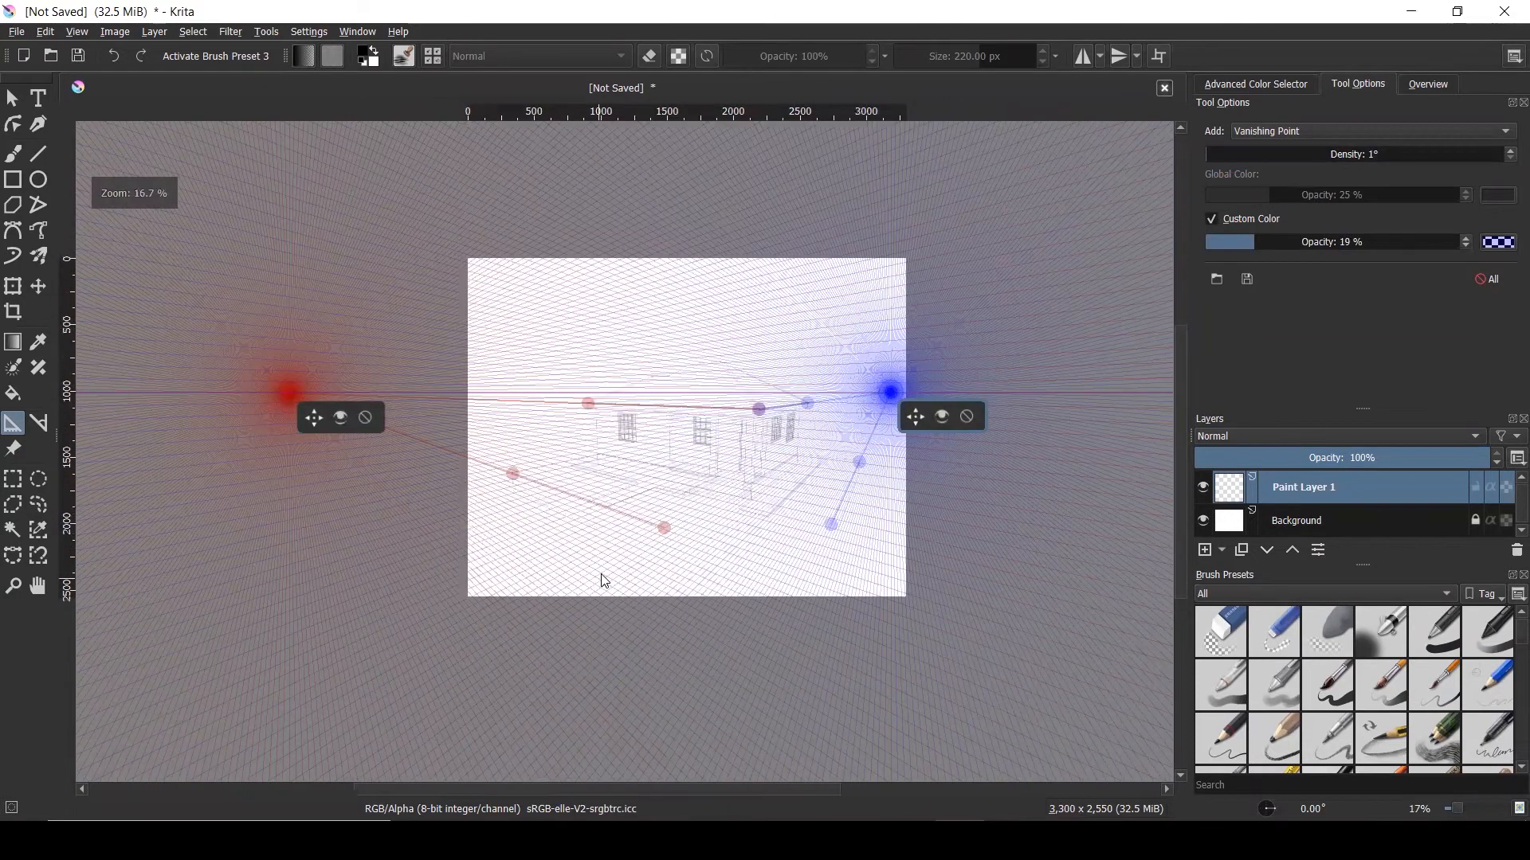
Add a third vanishing point below the page with custom green #55aa00 guide lines
{"action": "left_click", "coordinate": [683, 639]}
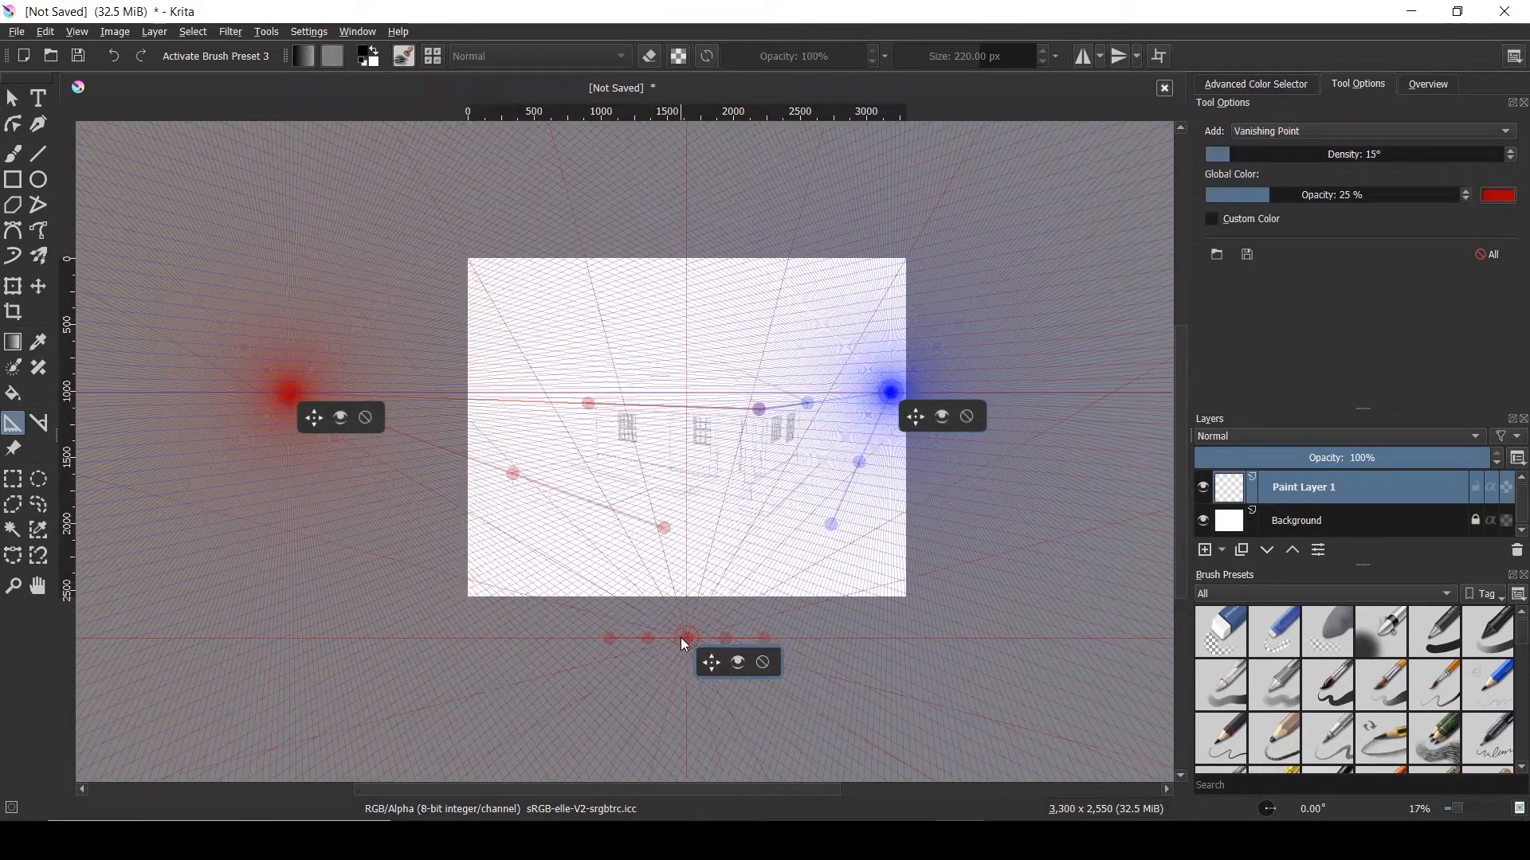
{"action": "left_click", "coordinate": [1213, 217]}
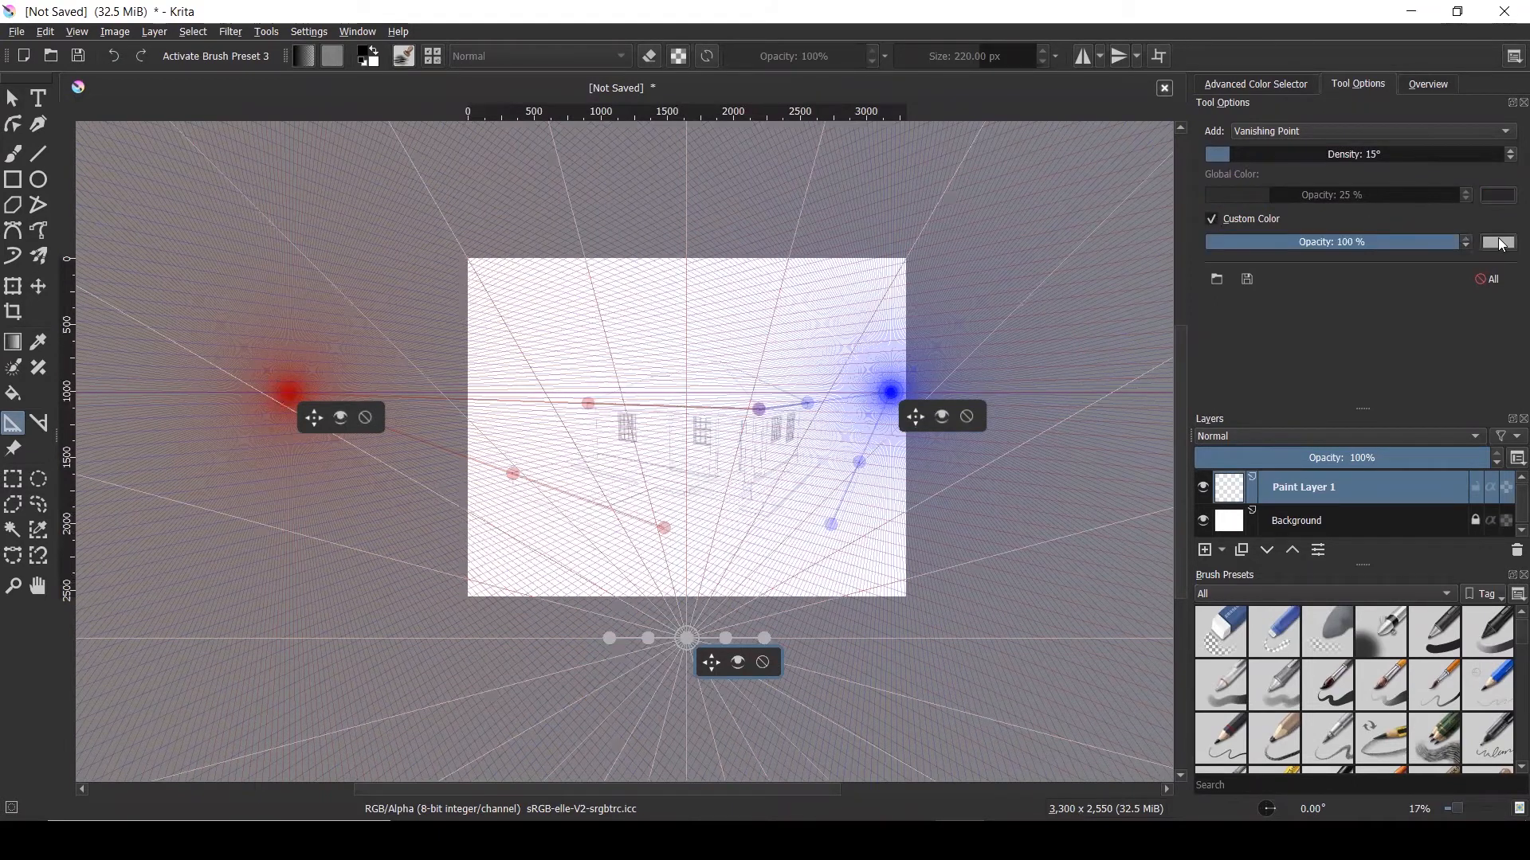
{"action": "left_click", "coordinate": [1499, 242]}
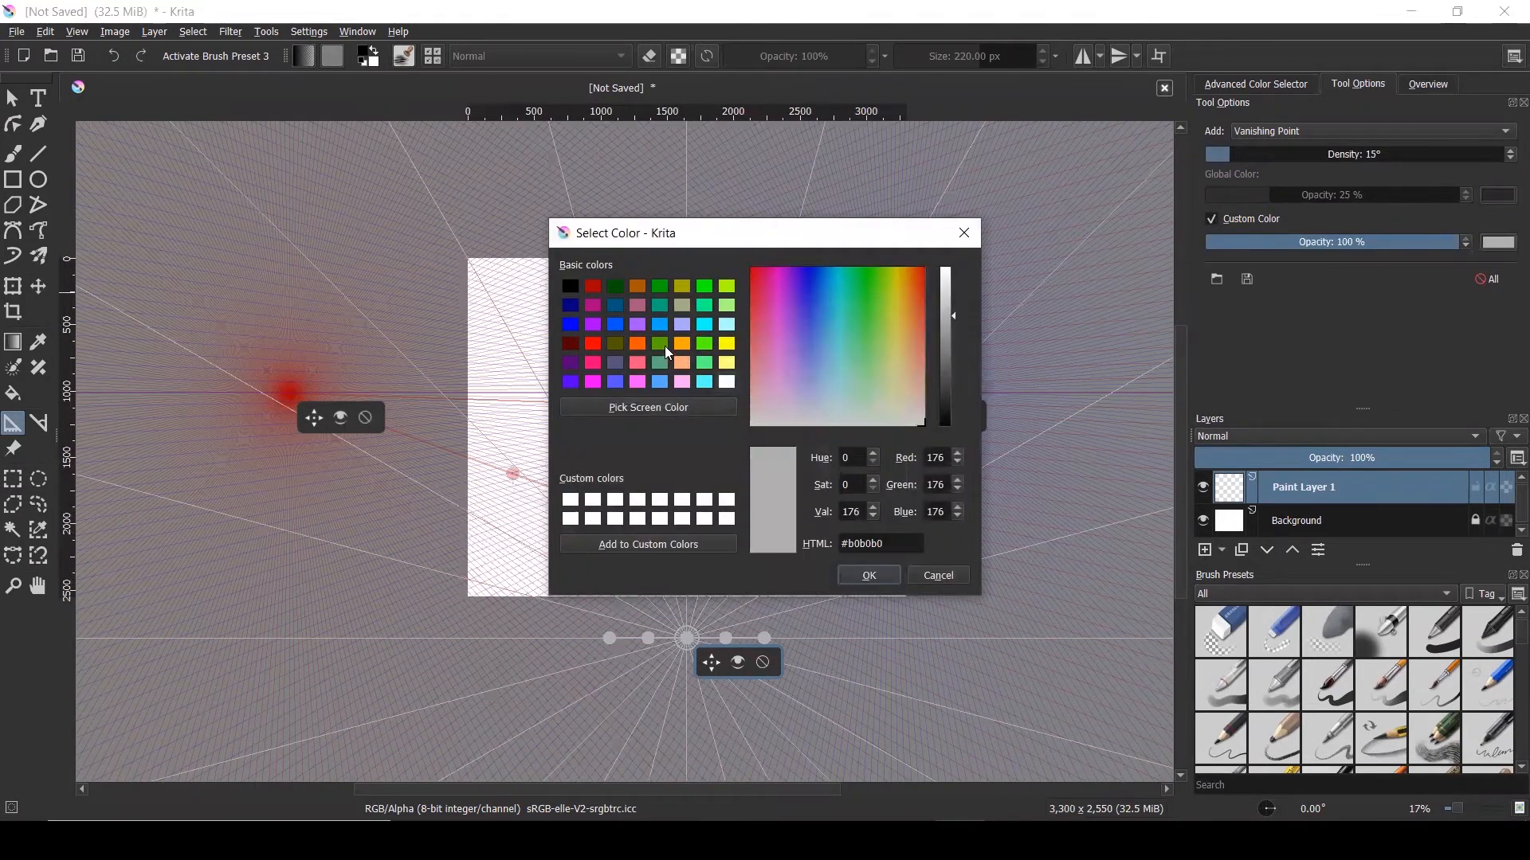
{"action": "left_click", "coordinate": [660, 344]}
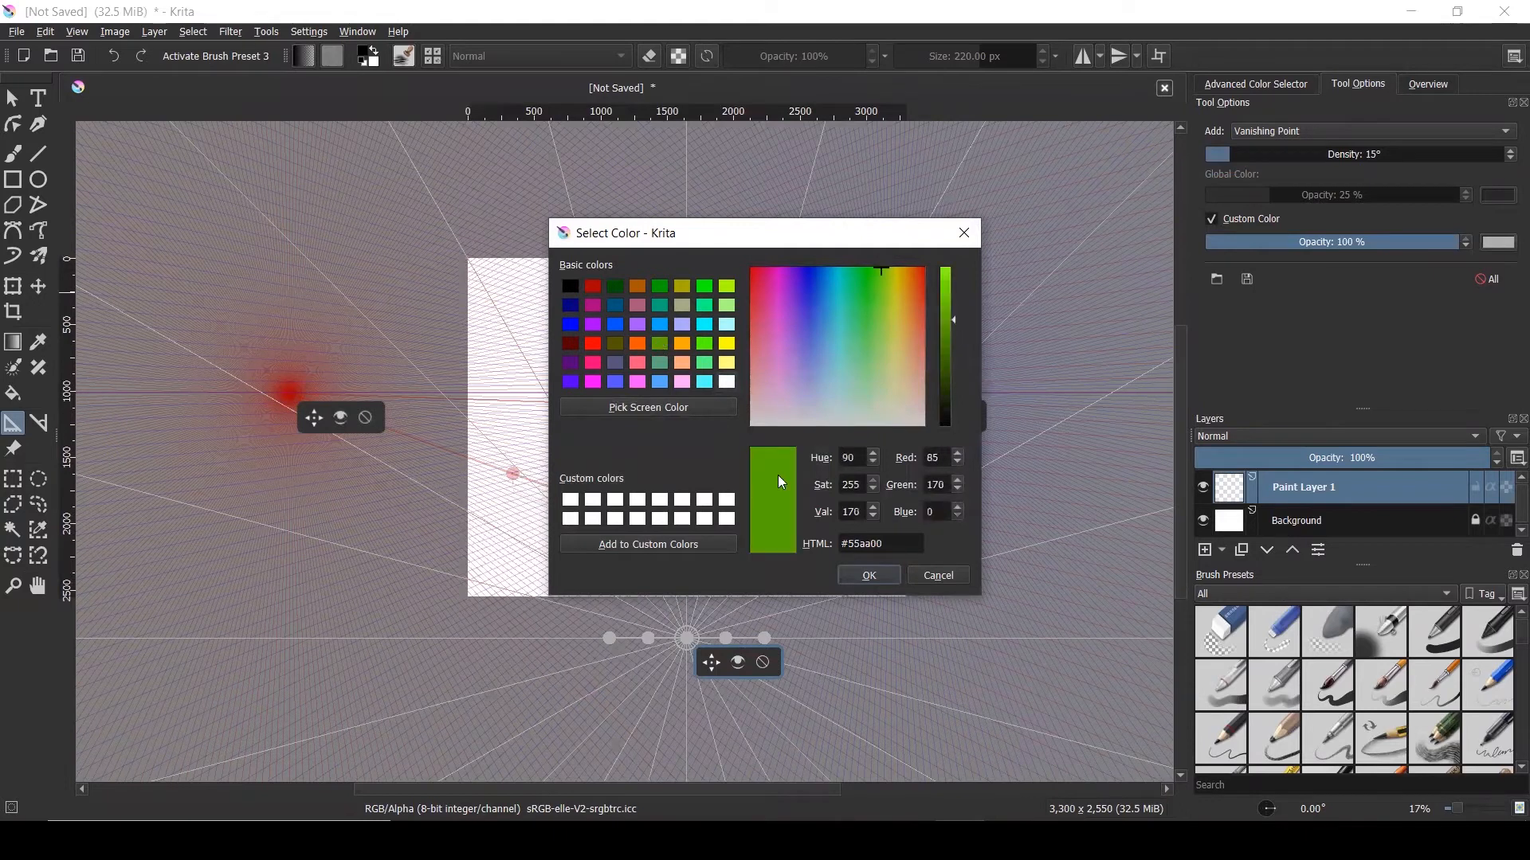
{"action": "left_click", "coordinate": [860, 575]}
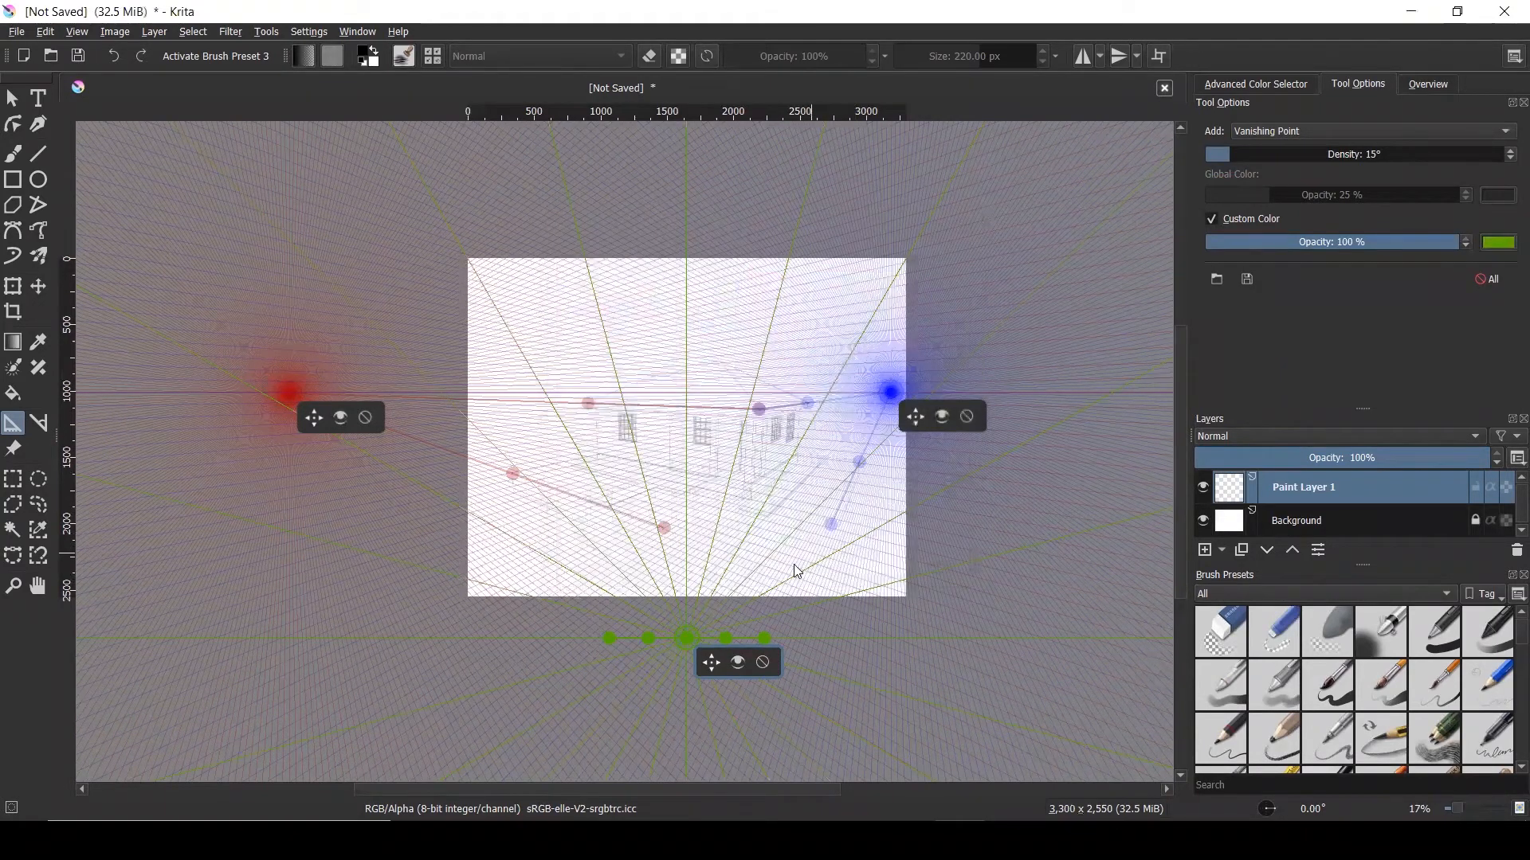
Fade the green guide lines to 17% opacity and frame the house in view
{"action": "left_click_drag", "start_coordinate": [1354, 242], "coordinate": [1250, 246]}
{"action": "scroll", "coordinate": [687, 647], "scroll_direction": "up", "scroll_amount": 3}
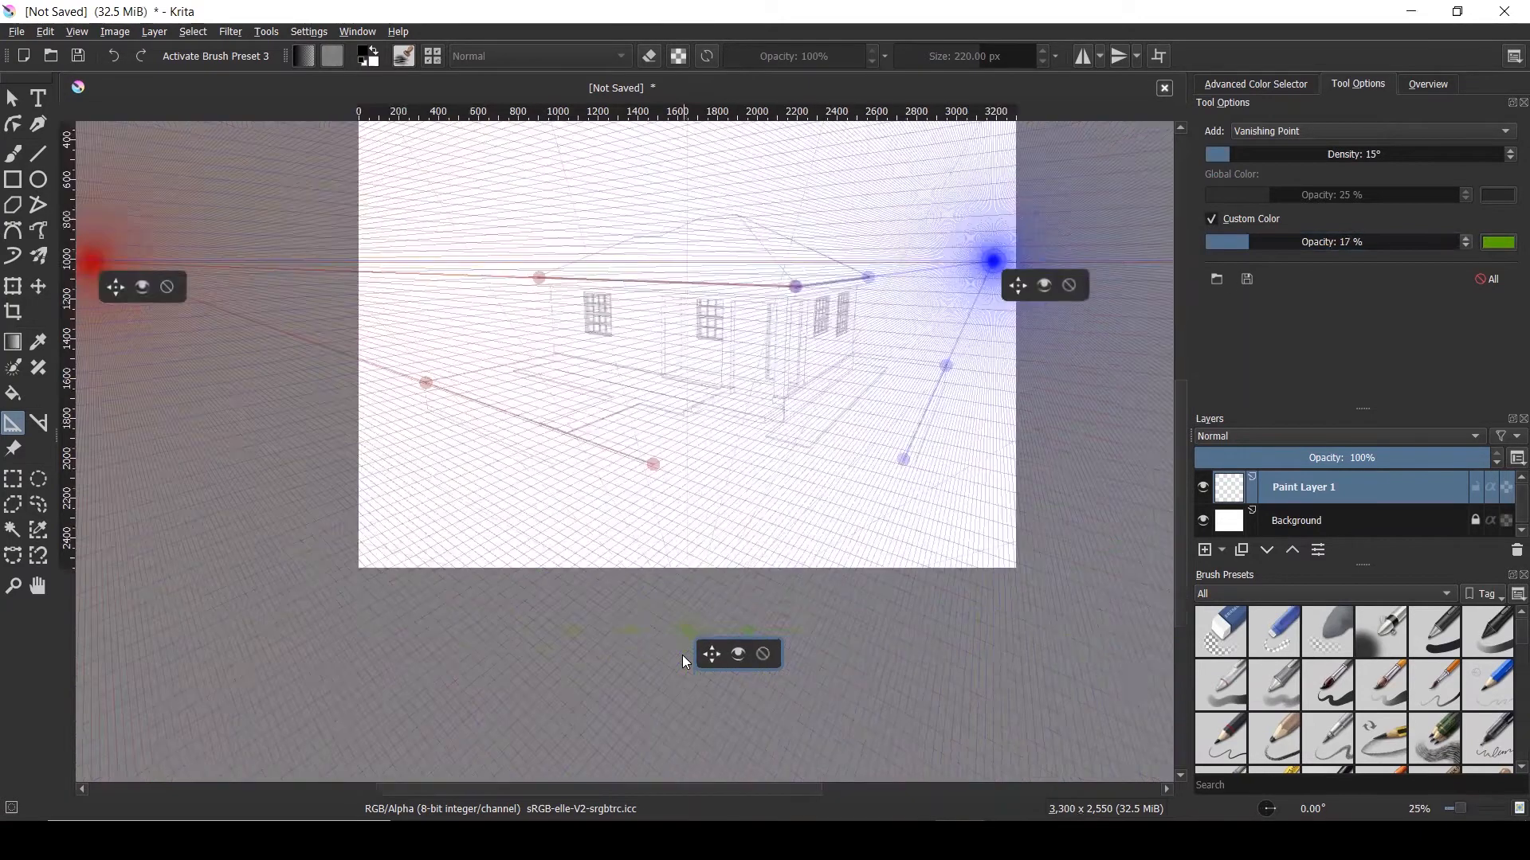
{"action": "scroll", "coordinate": [728, 553], "scroll_direction": "down", "scroll_amount": 2}
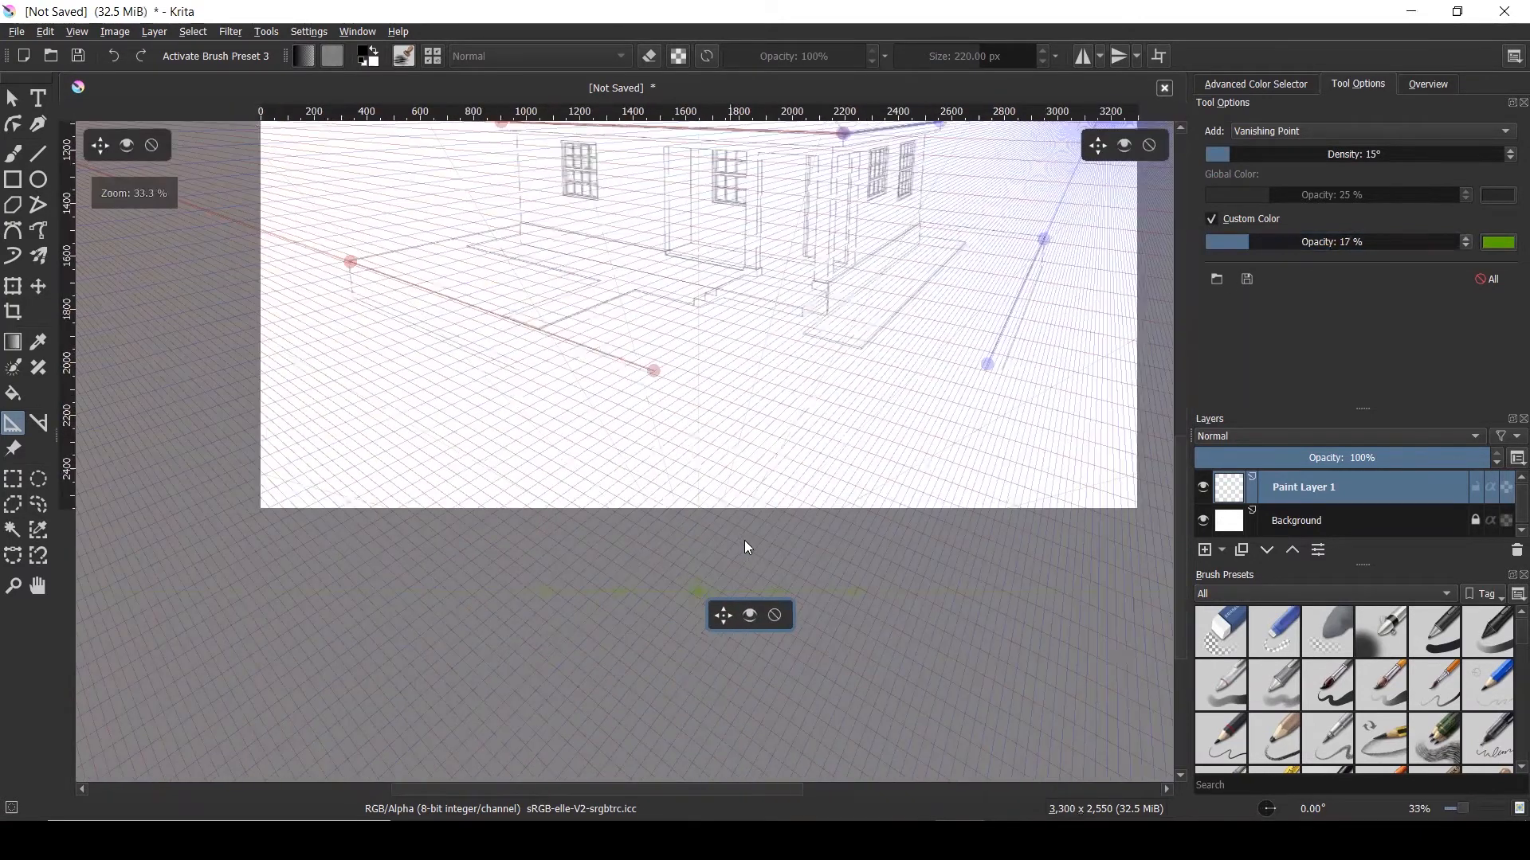
{"action": "scroll", "coordinate": [753, 362], "scroll_direction": "down", "scroll_amount": 1}
{"action": "scroll", "coordinate": [772, 209], "scroll_direction": "up", "scroll_amount": 1}
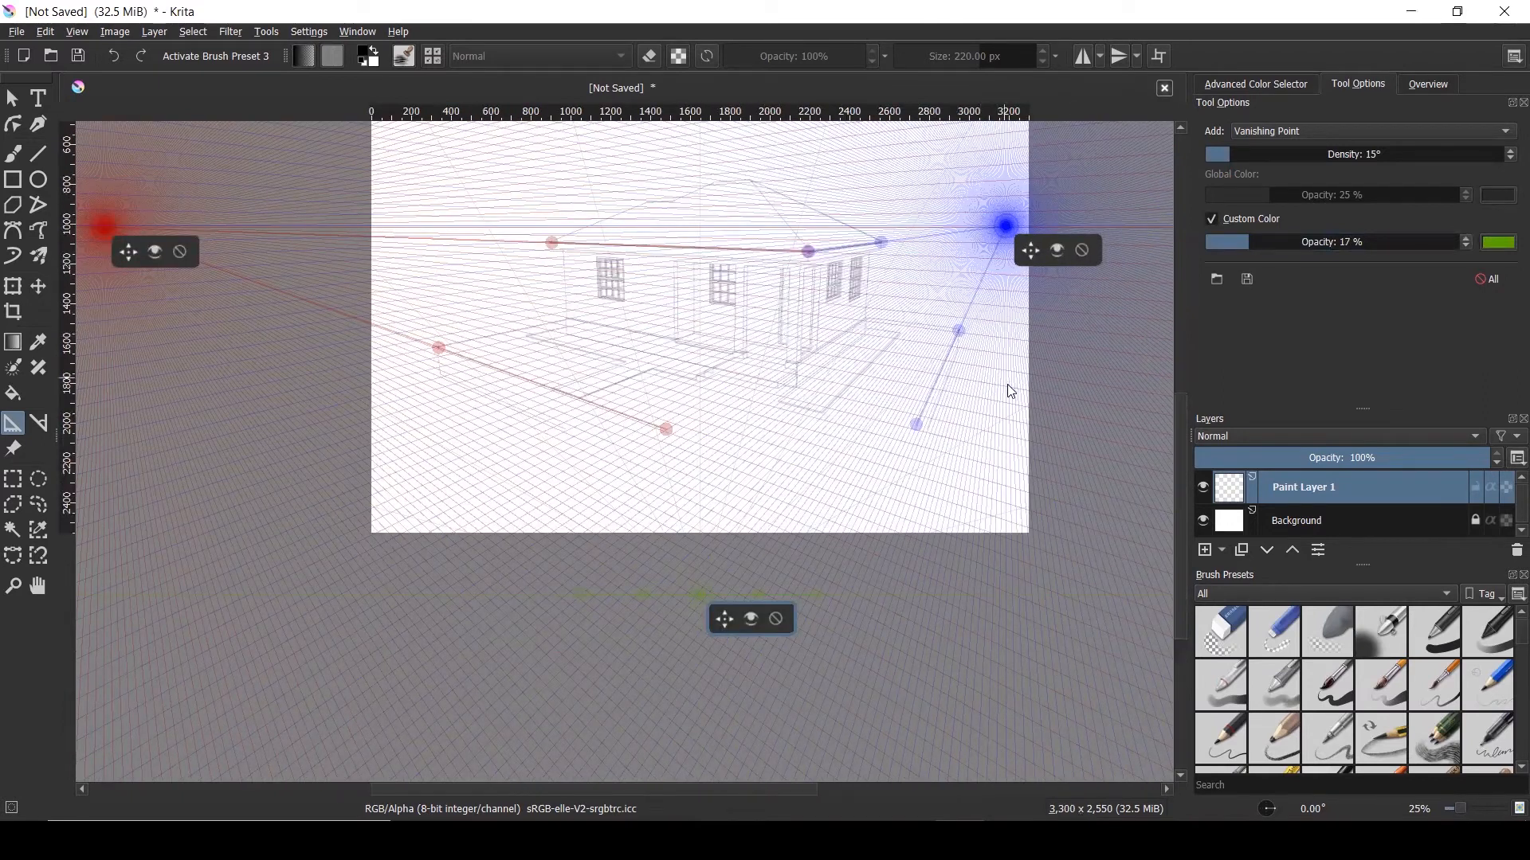
{"action": "left_click_drag", "start_coordinate": [1007, 409], "coordinate": [994, 505]}
{"action": "scroll", "coordinate": [1014, 498], "scroll_direction": "up", "scroll_amount": 1}
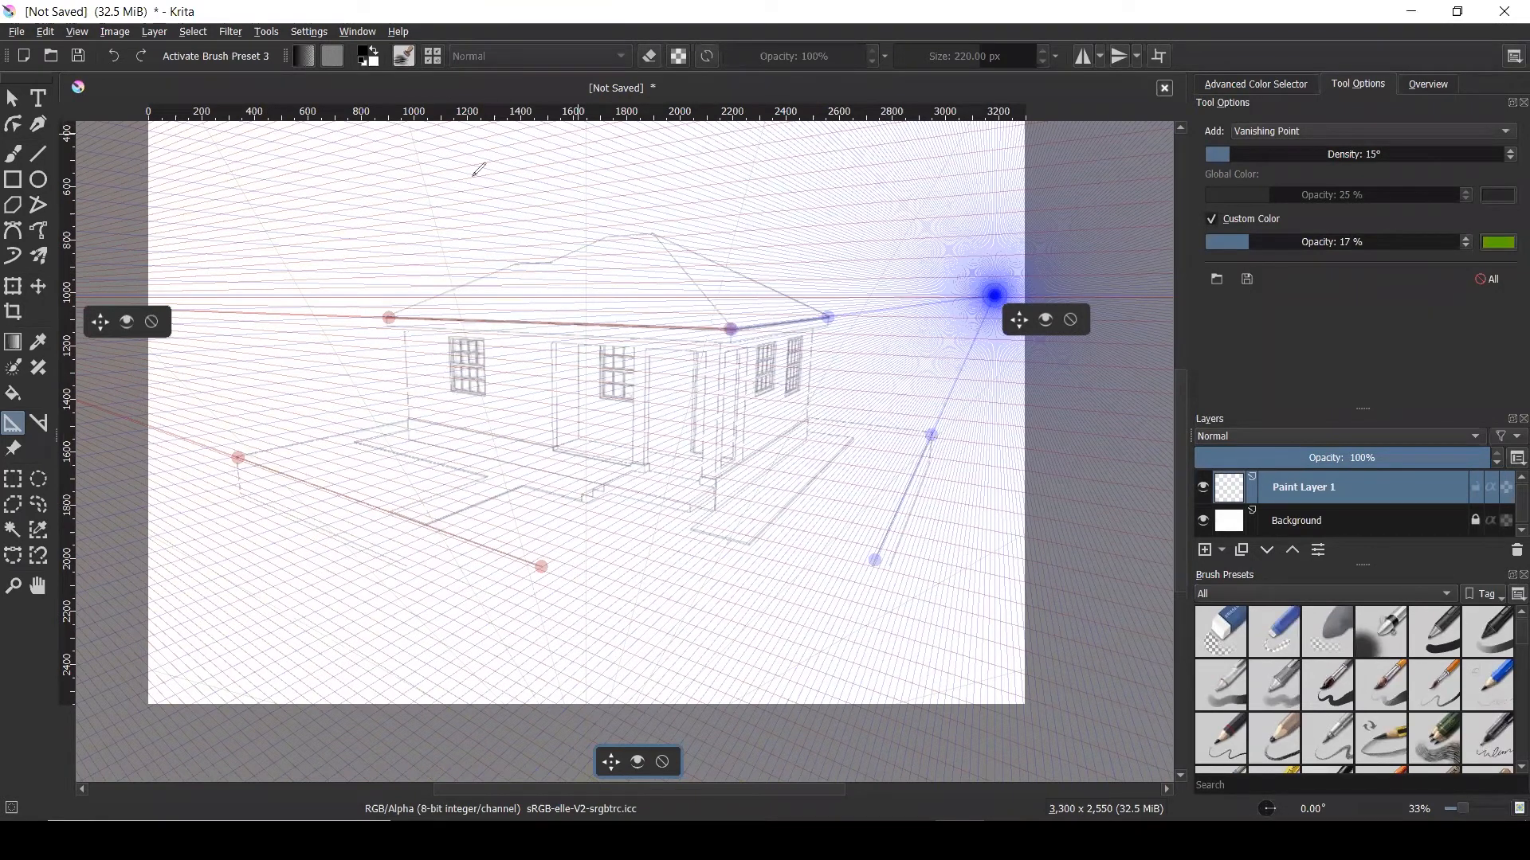
Run the green guides up the left wall and right corner, then raise the vanishing point slightly
{"action": "left_click_drag", "start_coordinate": [408, 327], "coordinate": [412, 478]}
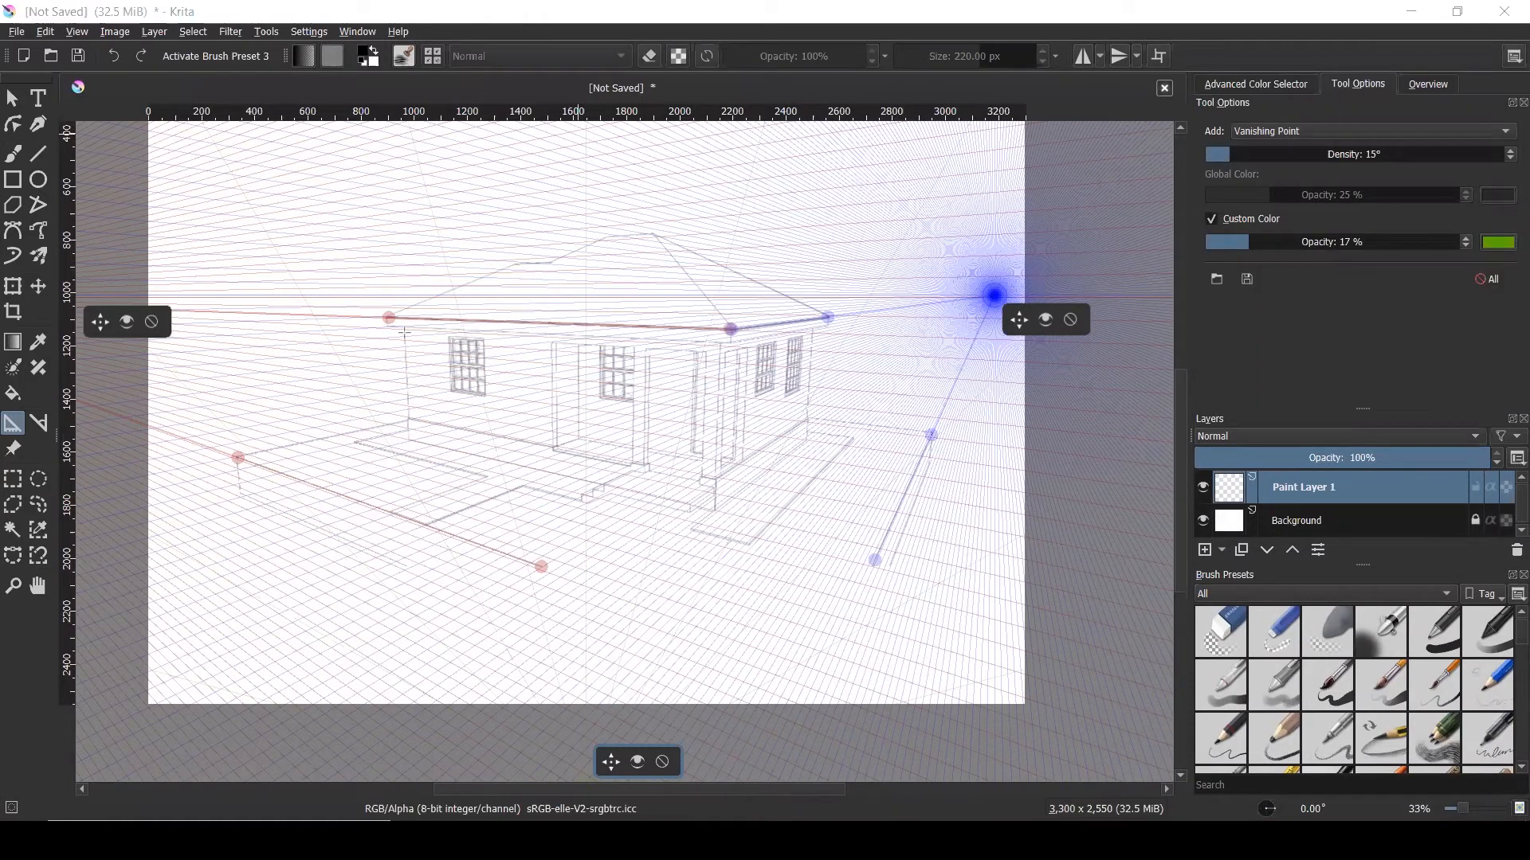
{"action": "left_click_drag", "start_coordinate": [407, 328], "coordinate": [413, 539]}
{"action": "left_click_drag", "start_coordinate": [811, 325], "coordinate": [802, 551]}
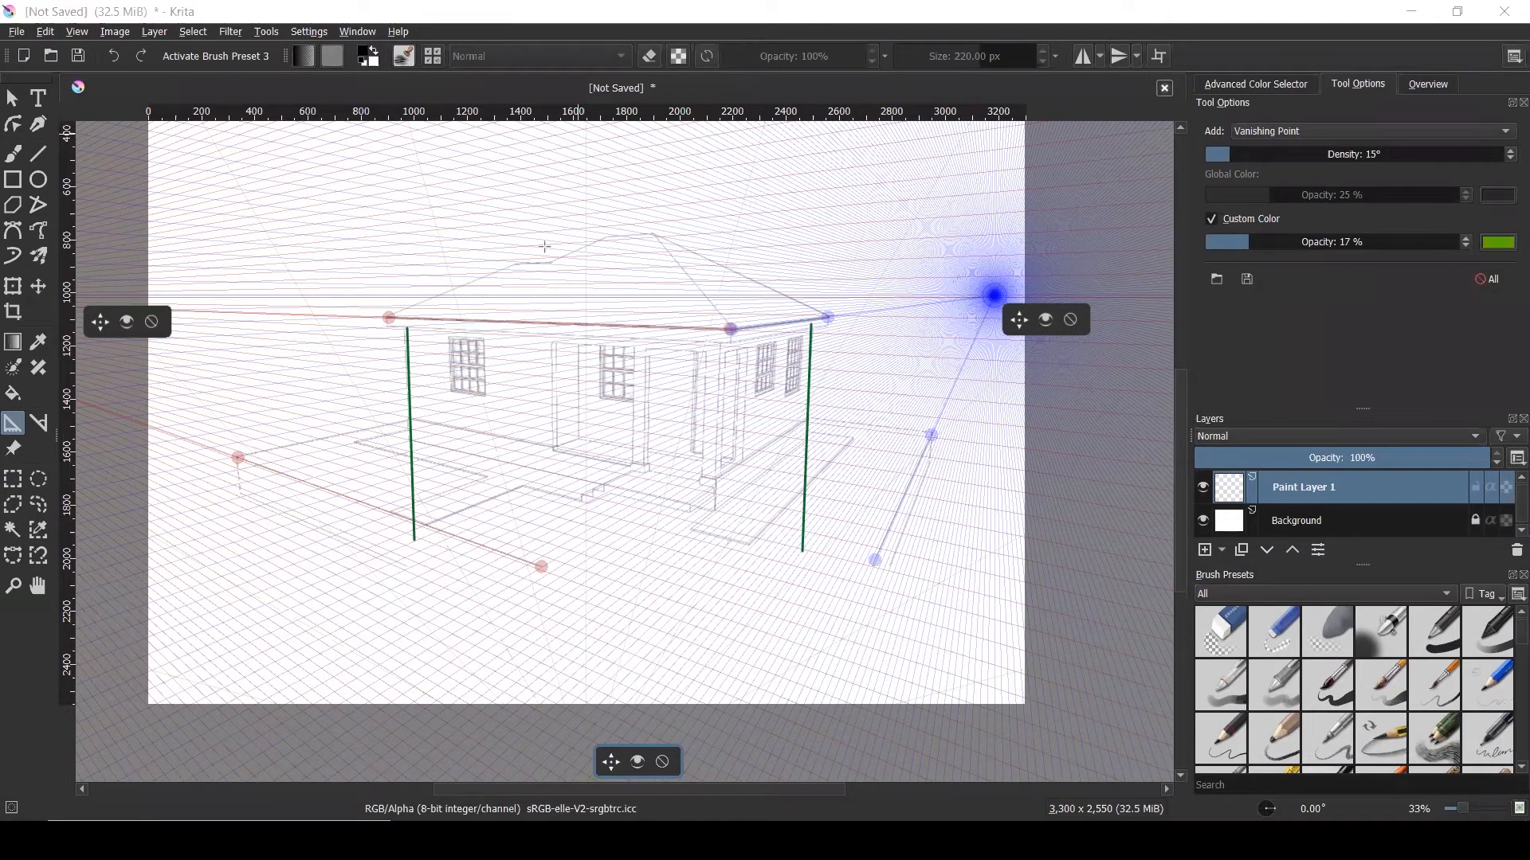
{"action": "left_click", "coordinate": [405, 330]}
{"action": "left_click", "coordinate": [408, 439]}
{"action": "left_click", "coordinate": [810, 333]}
{"action": "left_click", "coordinate": [812, 424]}
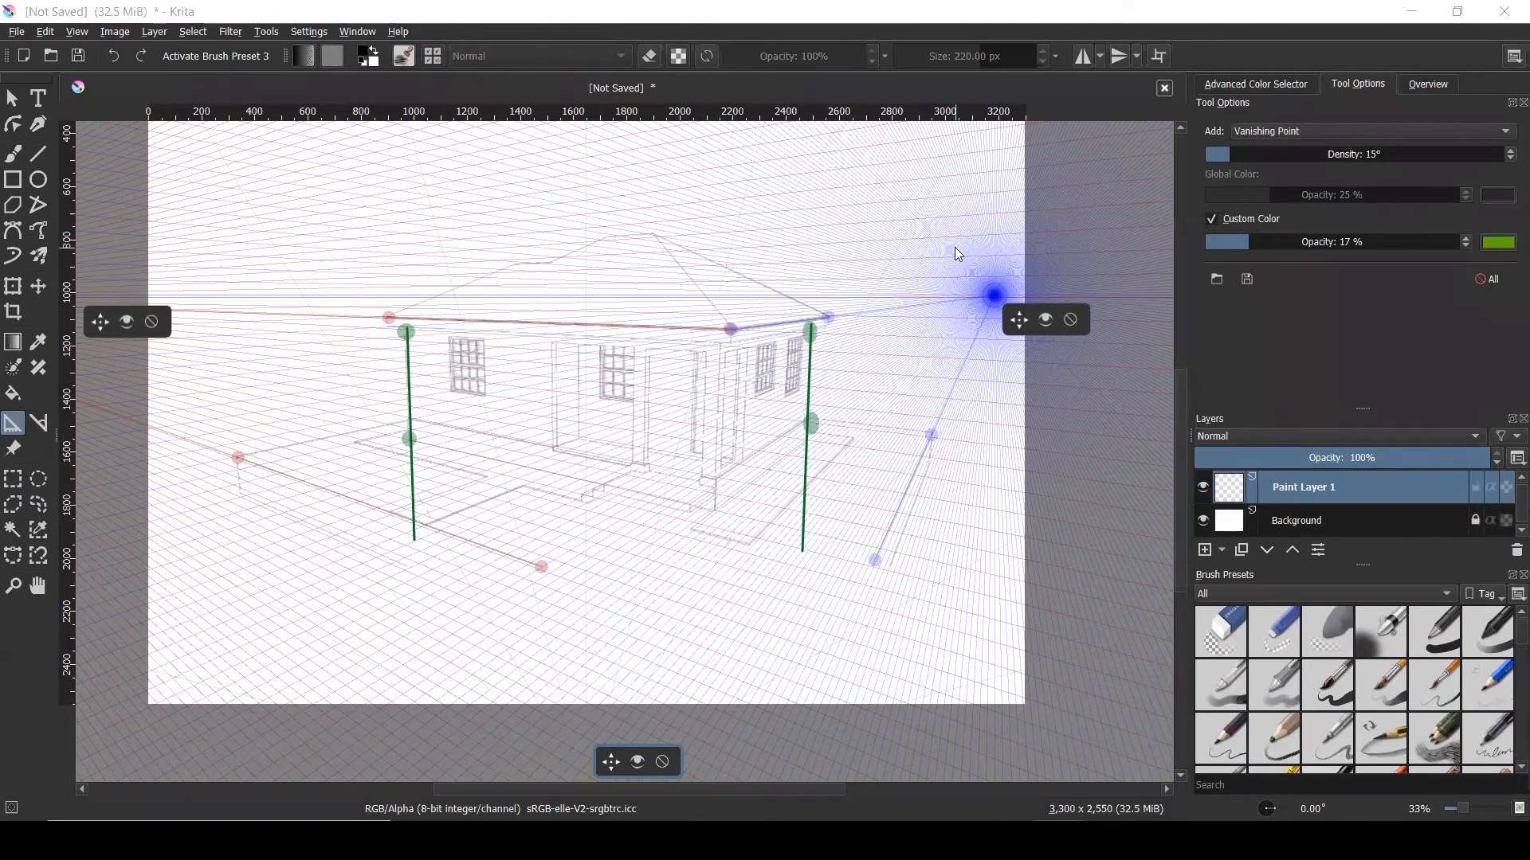
{"action": "scroll", "coordinate": [954, 247], "scroll_direction": "down", "scroll_amount": 1}
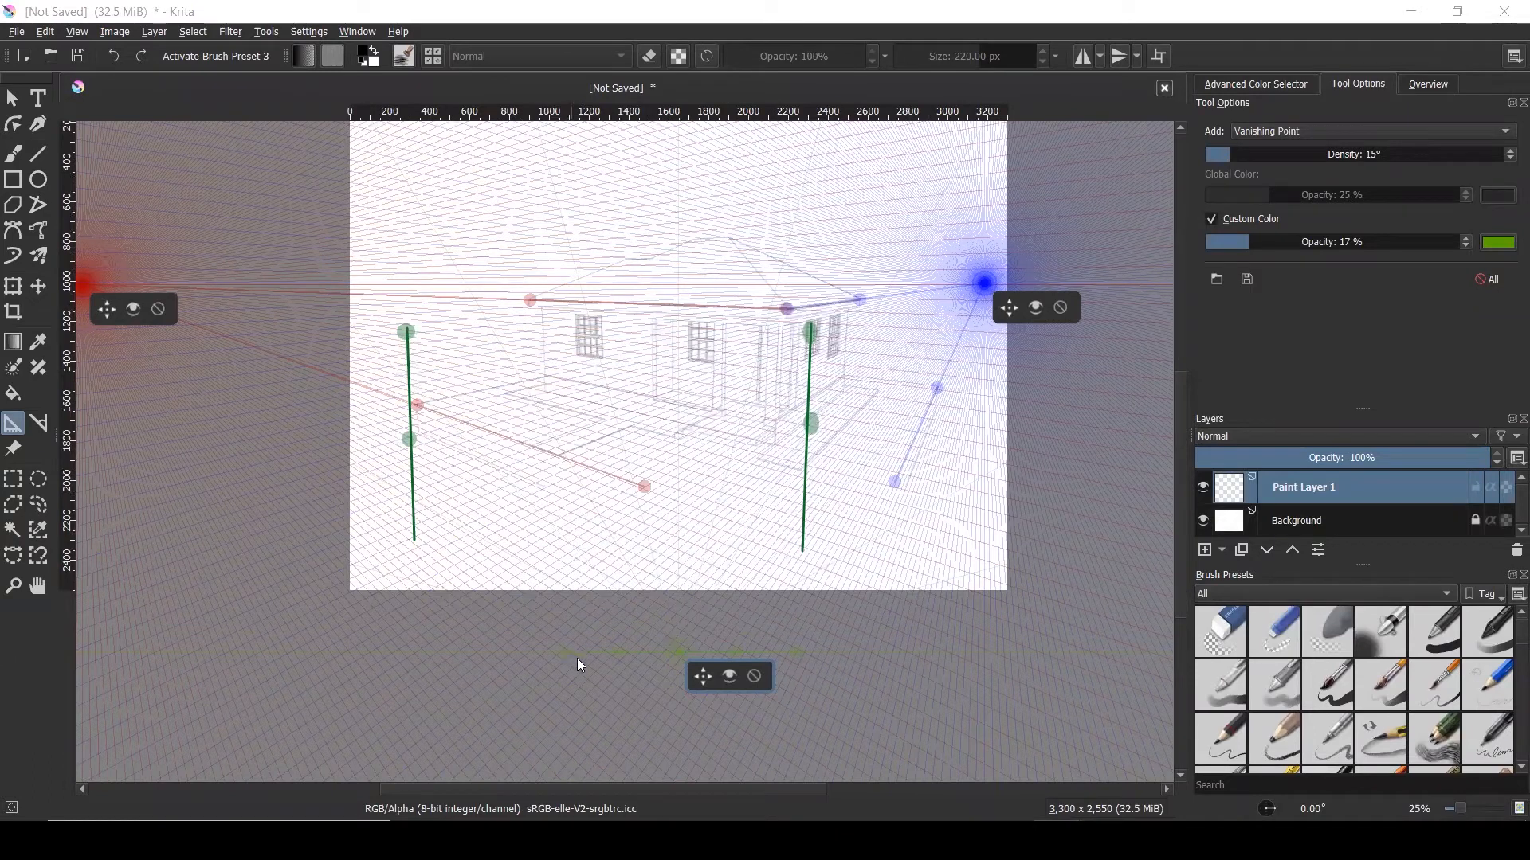
{"action": "left_click_drag", "start_coordinate": [703, 666], "coordinate": [693, 596]}
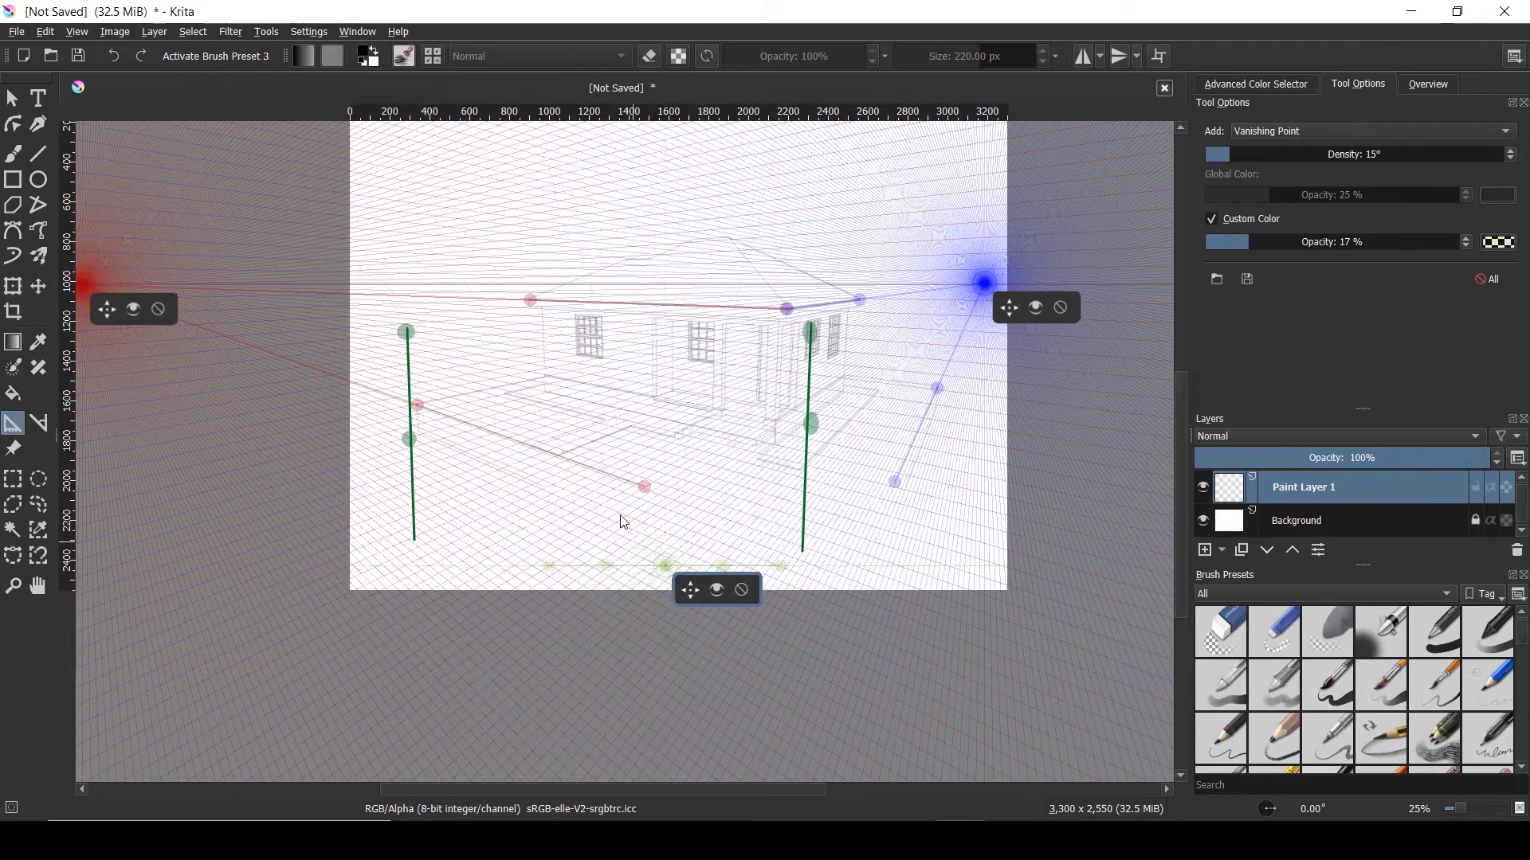
{"action": "scroll", "coordinate": [619, 514], "scroll_direction": "up", "scroll_amount": 1}
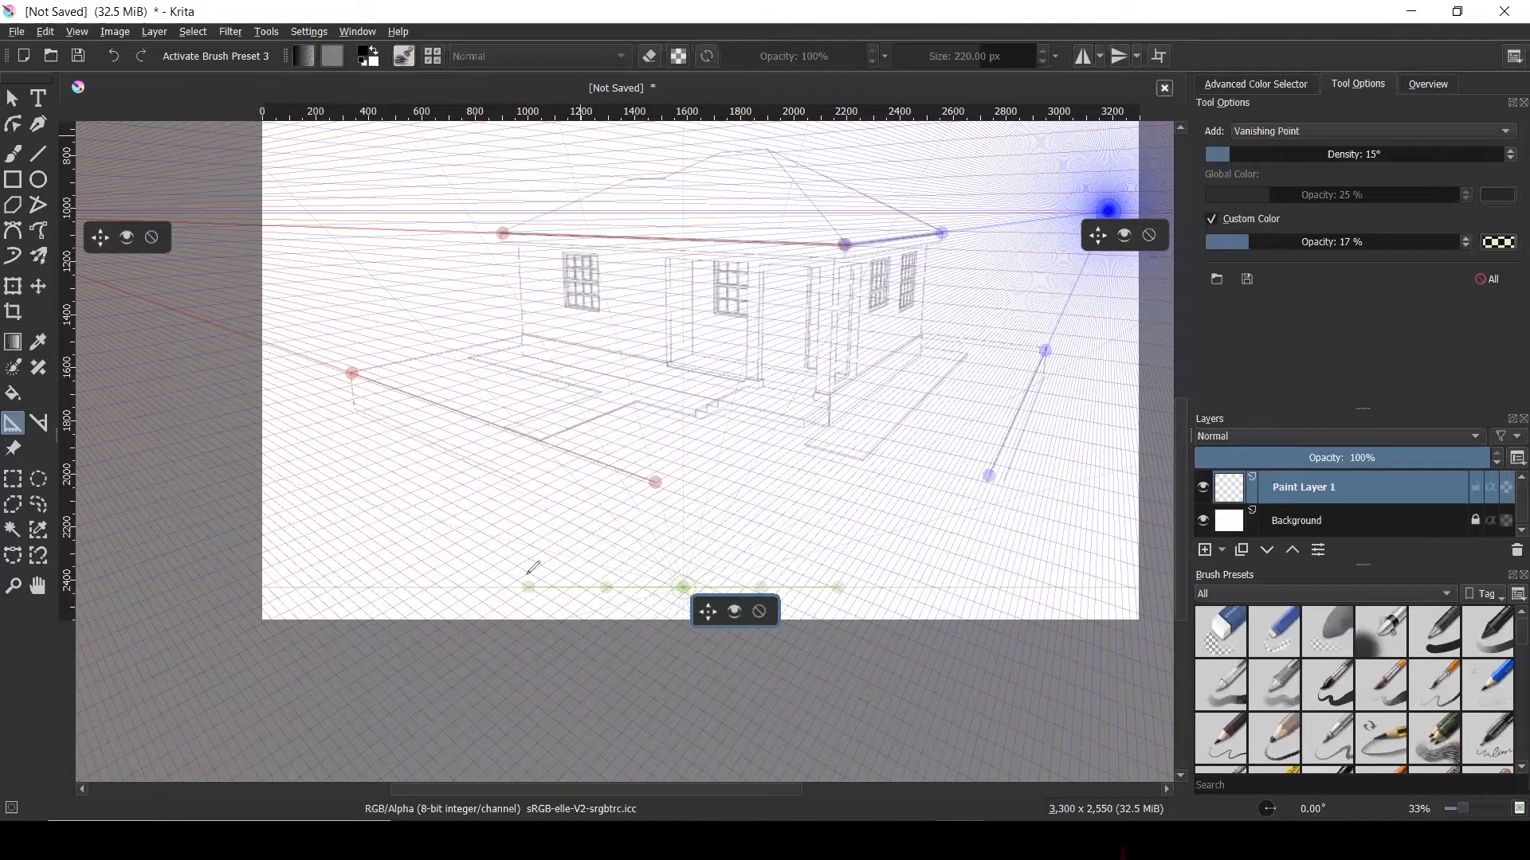
Drag the green guide handles up onto the top-left roof corner and the right wall corner
{"action": "left_click_drag", "start_coordinate": [529, 376], "coordinate": [523, 251]}
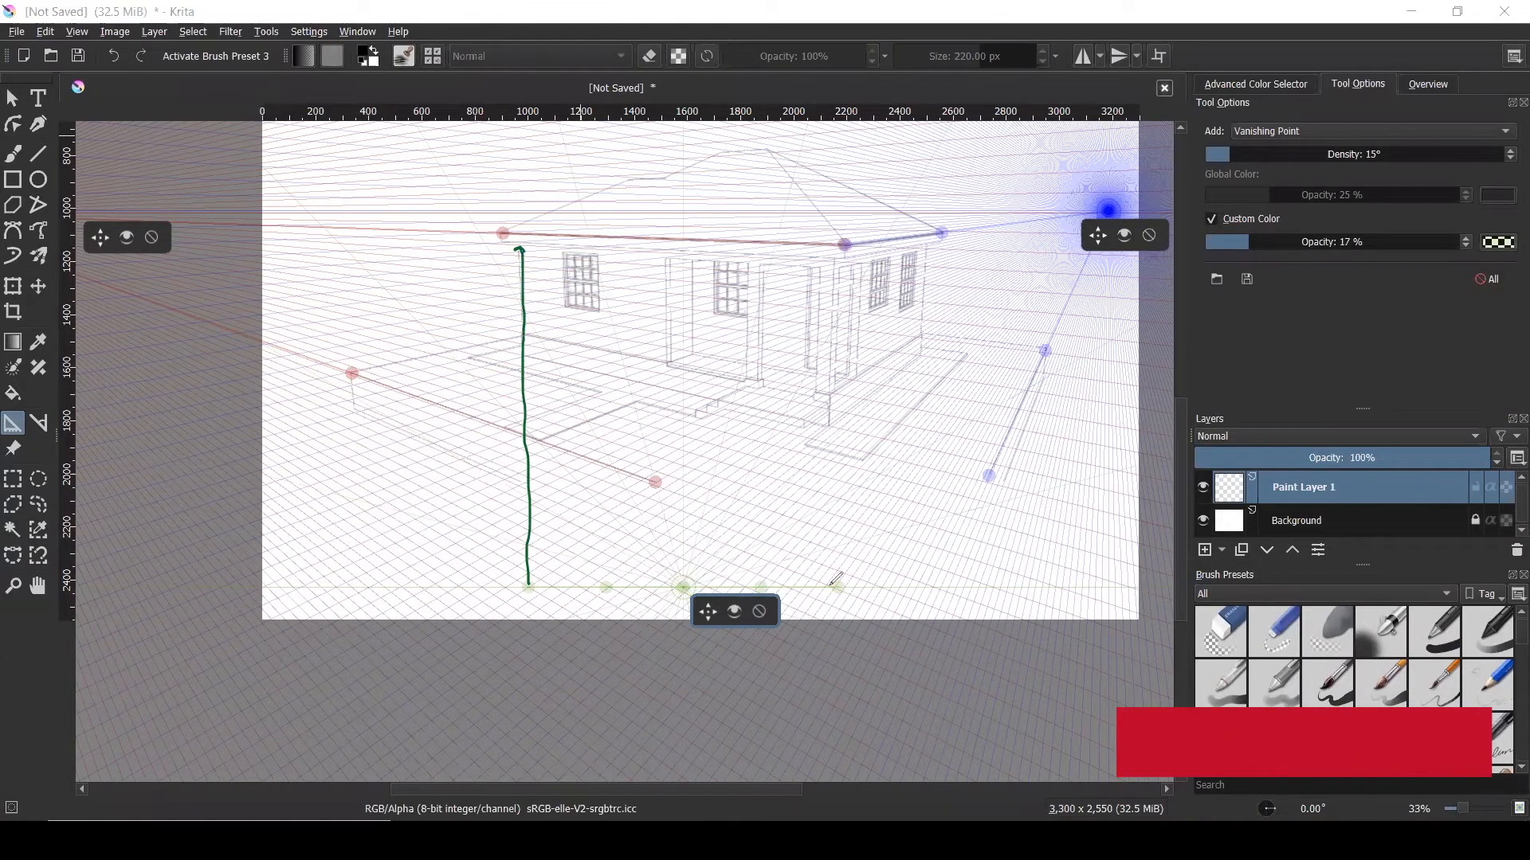
{"action": "mouse_move", "coordinate": [841, 590]}
{"action": "left_mouse_down"}
{"action": "mouse_move", "coordinate": [980, 342]}
{"action": "mouse_move", "coordinate": [936, 237]}
{"action": "left_mouse_up"}
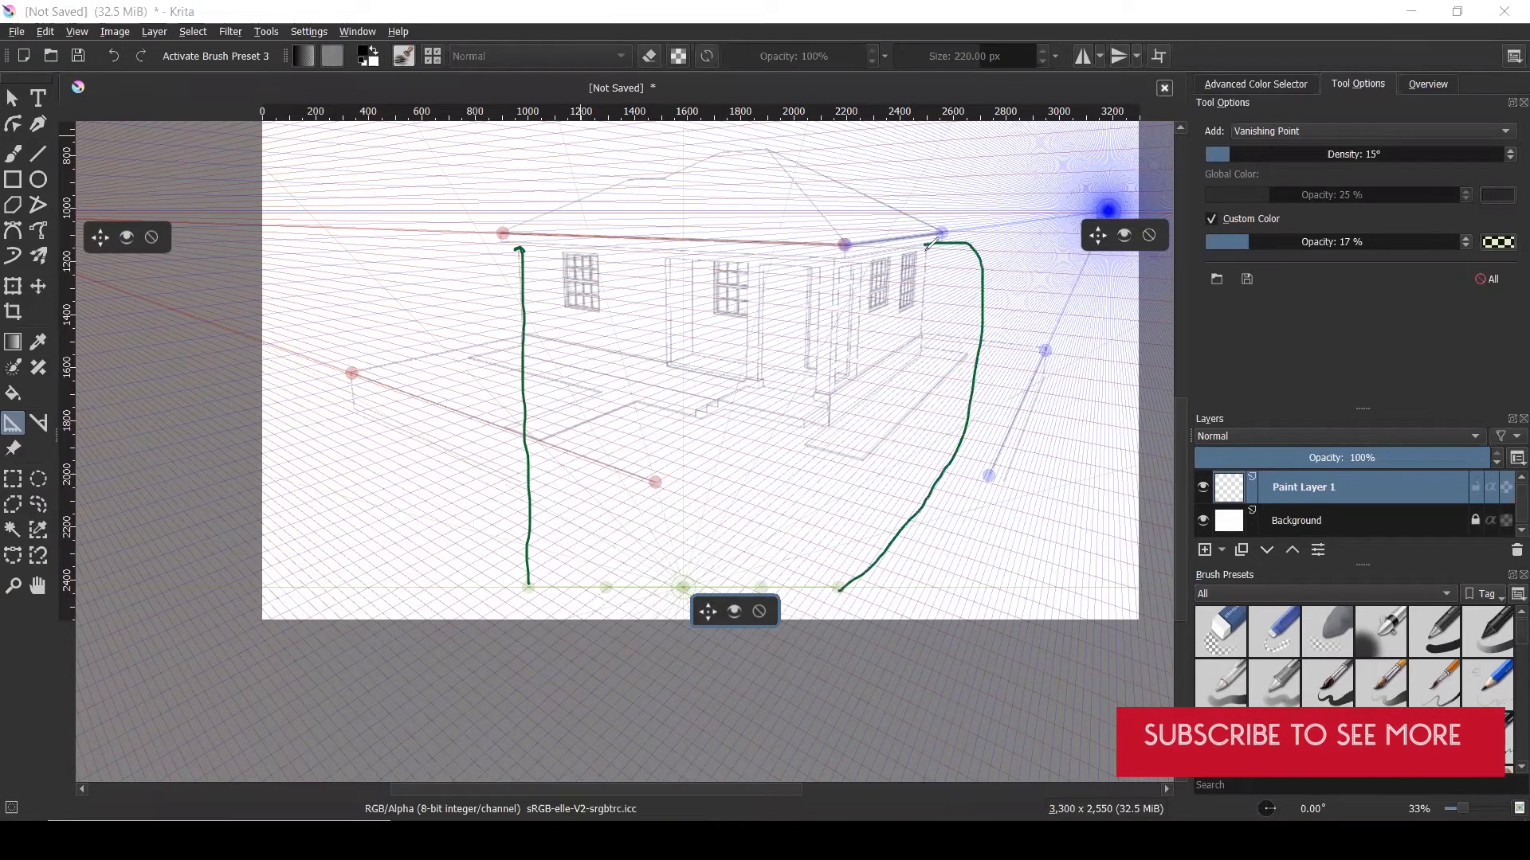
{"action": "left_click_drag", "start_coordinate": [851, 604], "coordinate": [855, 615]}
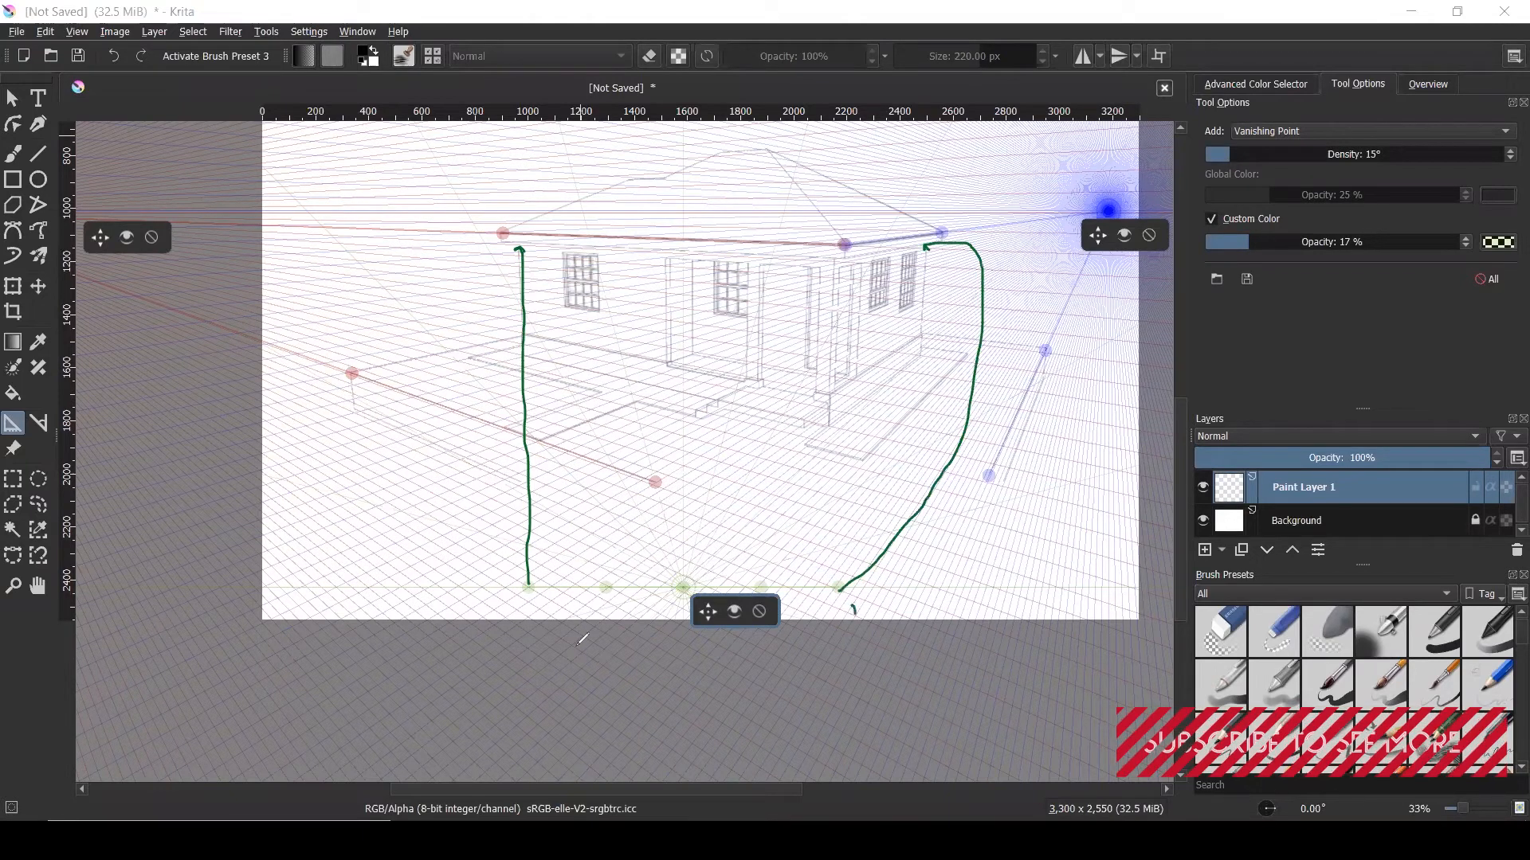
{"action": "left_click_drag", "start_coordinate": [534, 607], "coordinate": [535, 616]}
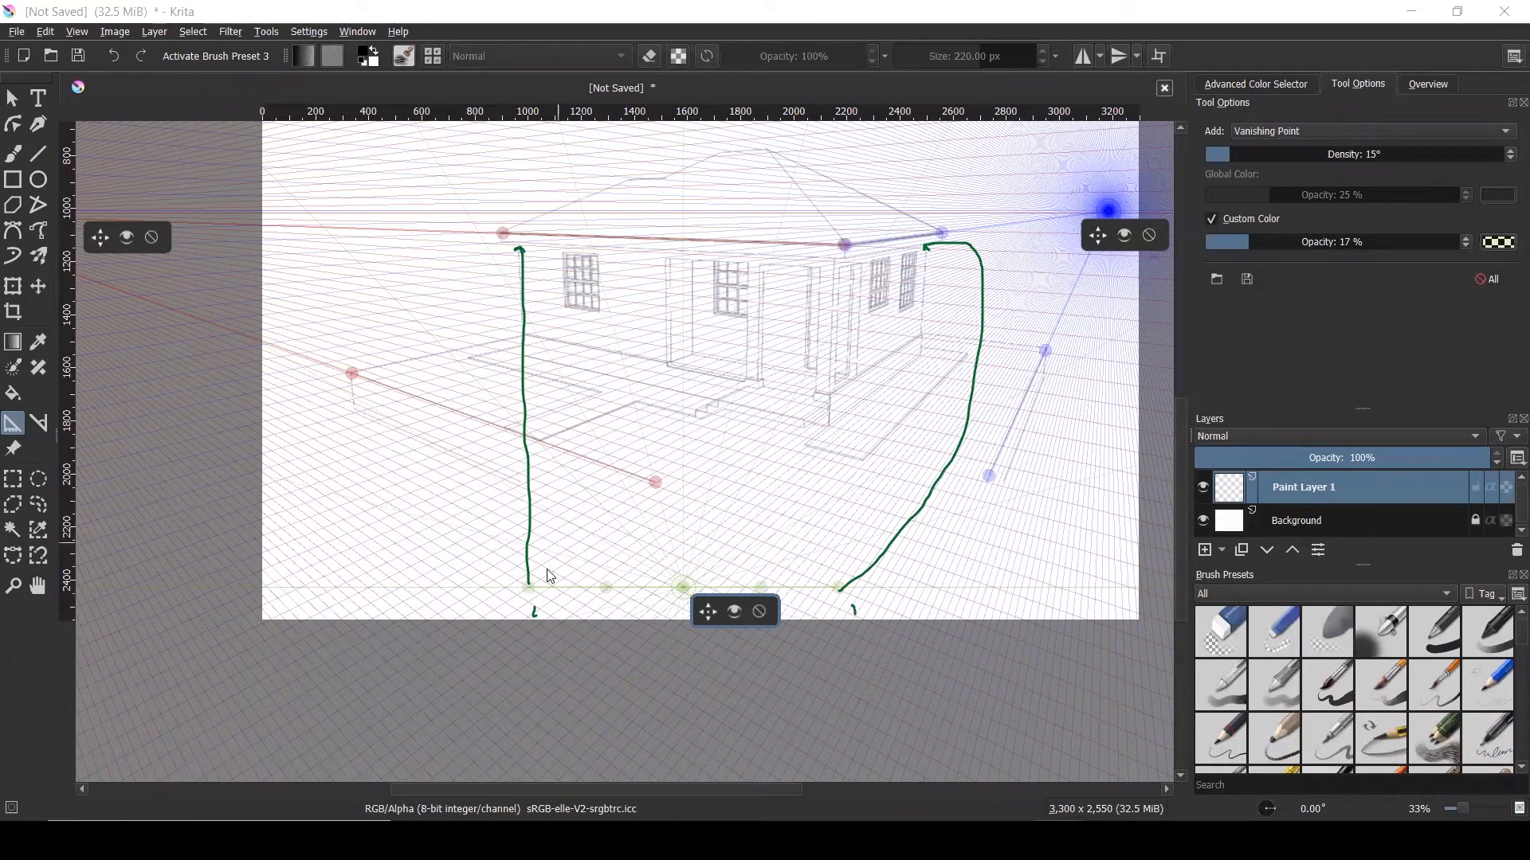
{"action": "left_click_drag", "start_coordinate": [529, 587], "coordinate": [517, 249]}
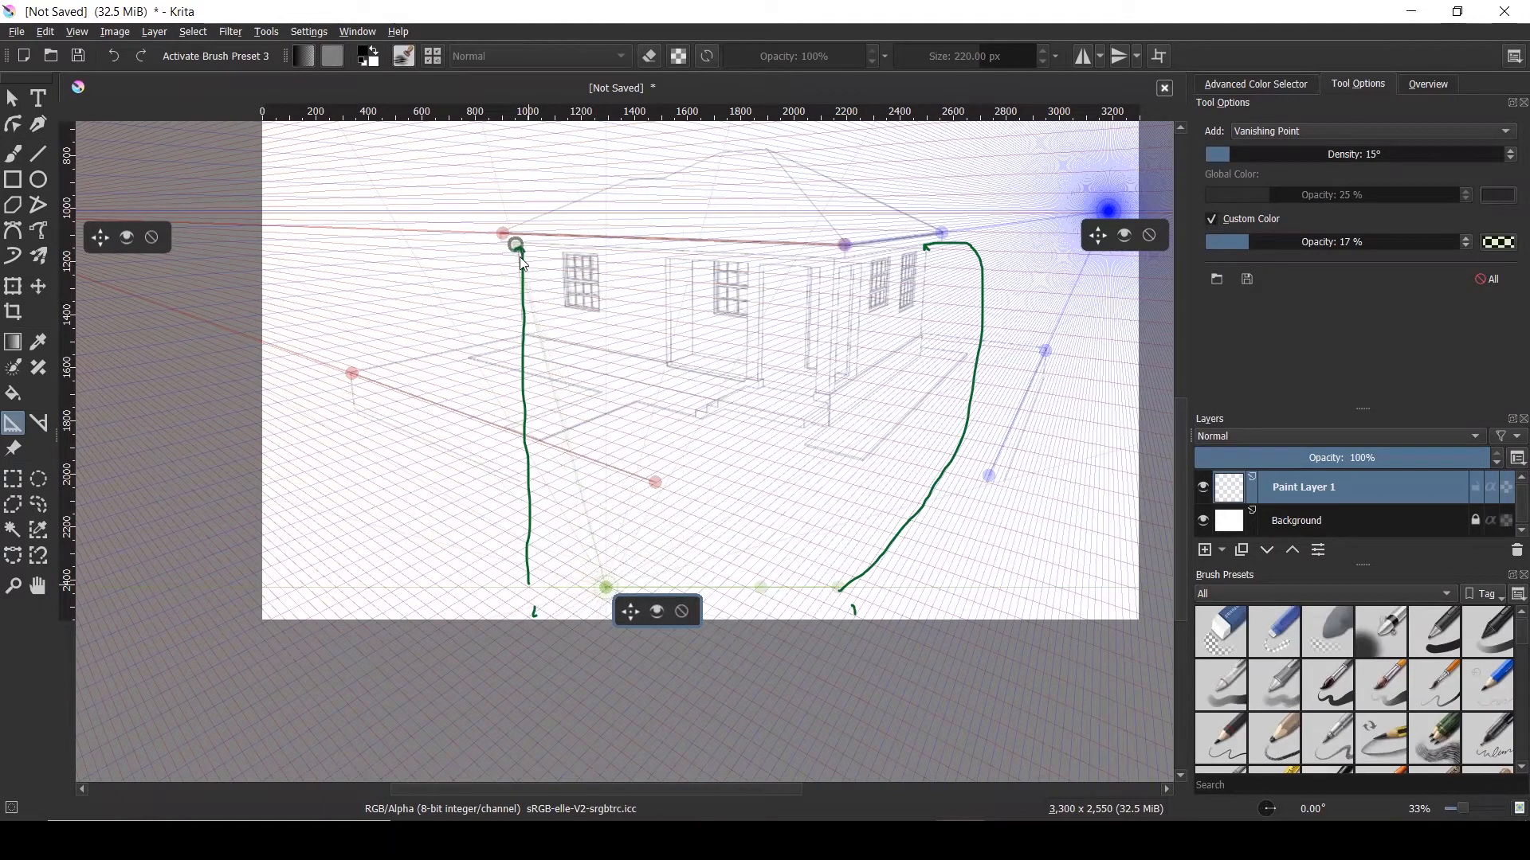
{"action": "left_click_drag", "start_coordinate": [840, 588], "coordinate": [927, 245]}
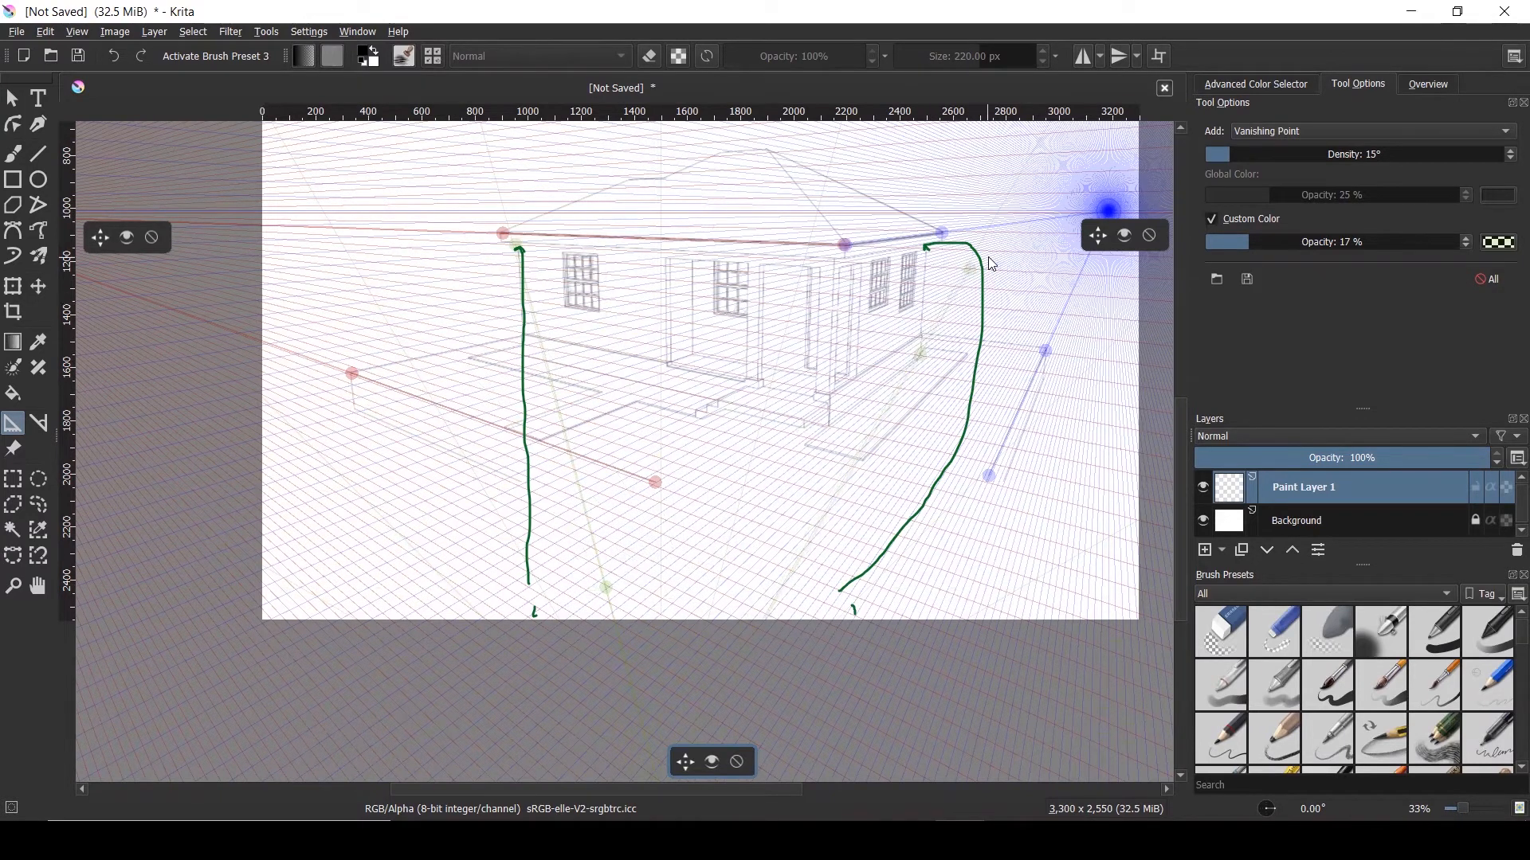
Thin the green vertical vanishing point's guide lines to 1° density
{"action": "scroll", "coordinate": [988, 256], "scroll_direction": "up", "scroll_amount": 2}
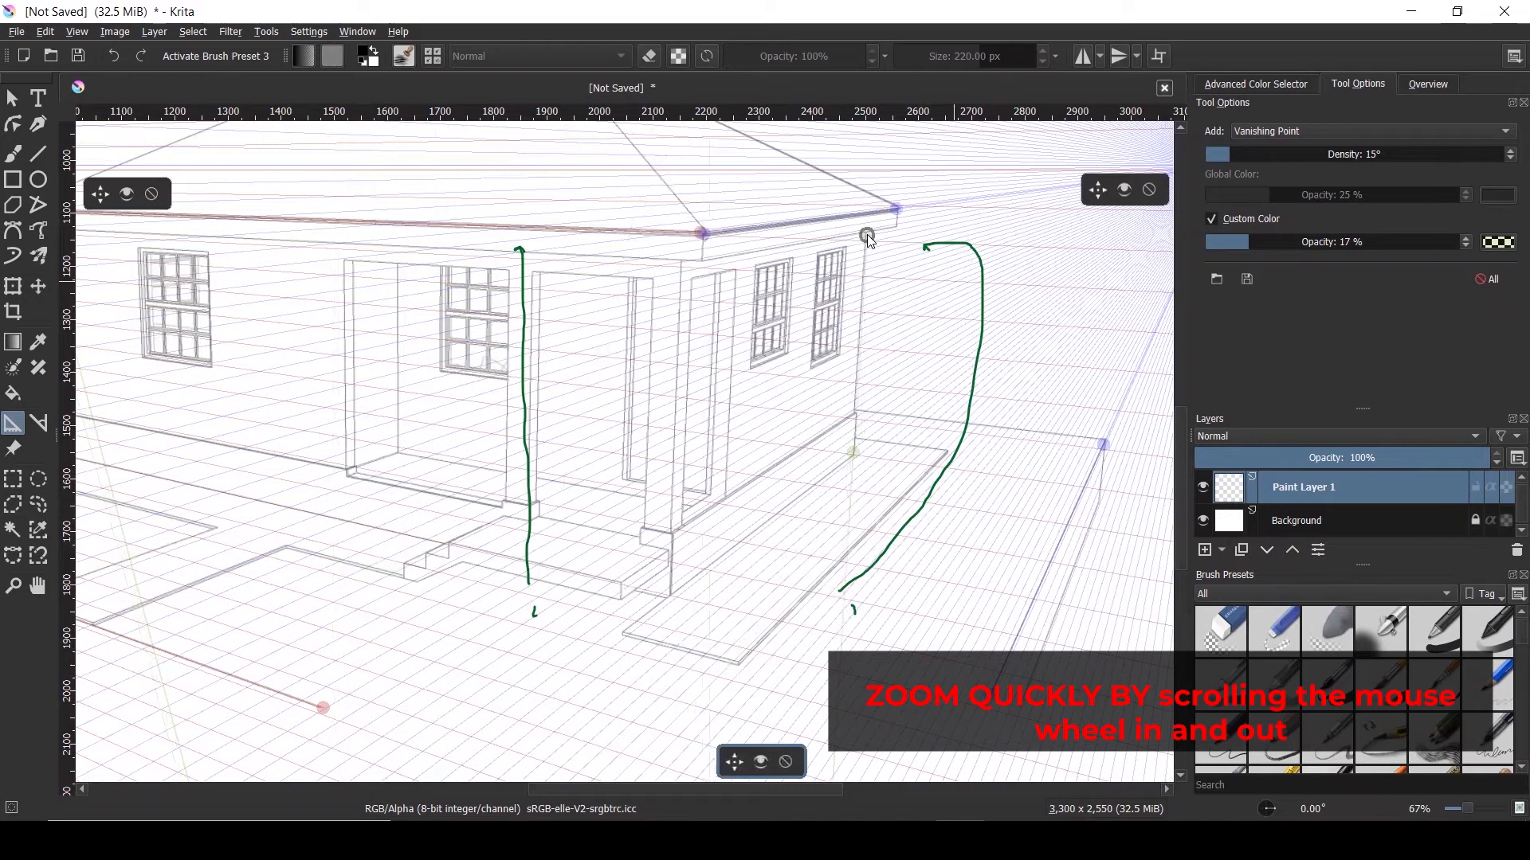
{"action": "scroll", "coordinate": [916, 235], "scroll_direction": "down", "scroll_amount": 2}
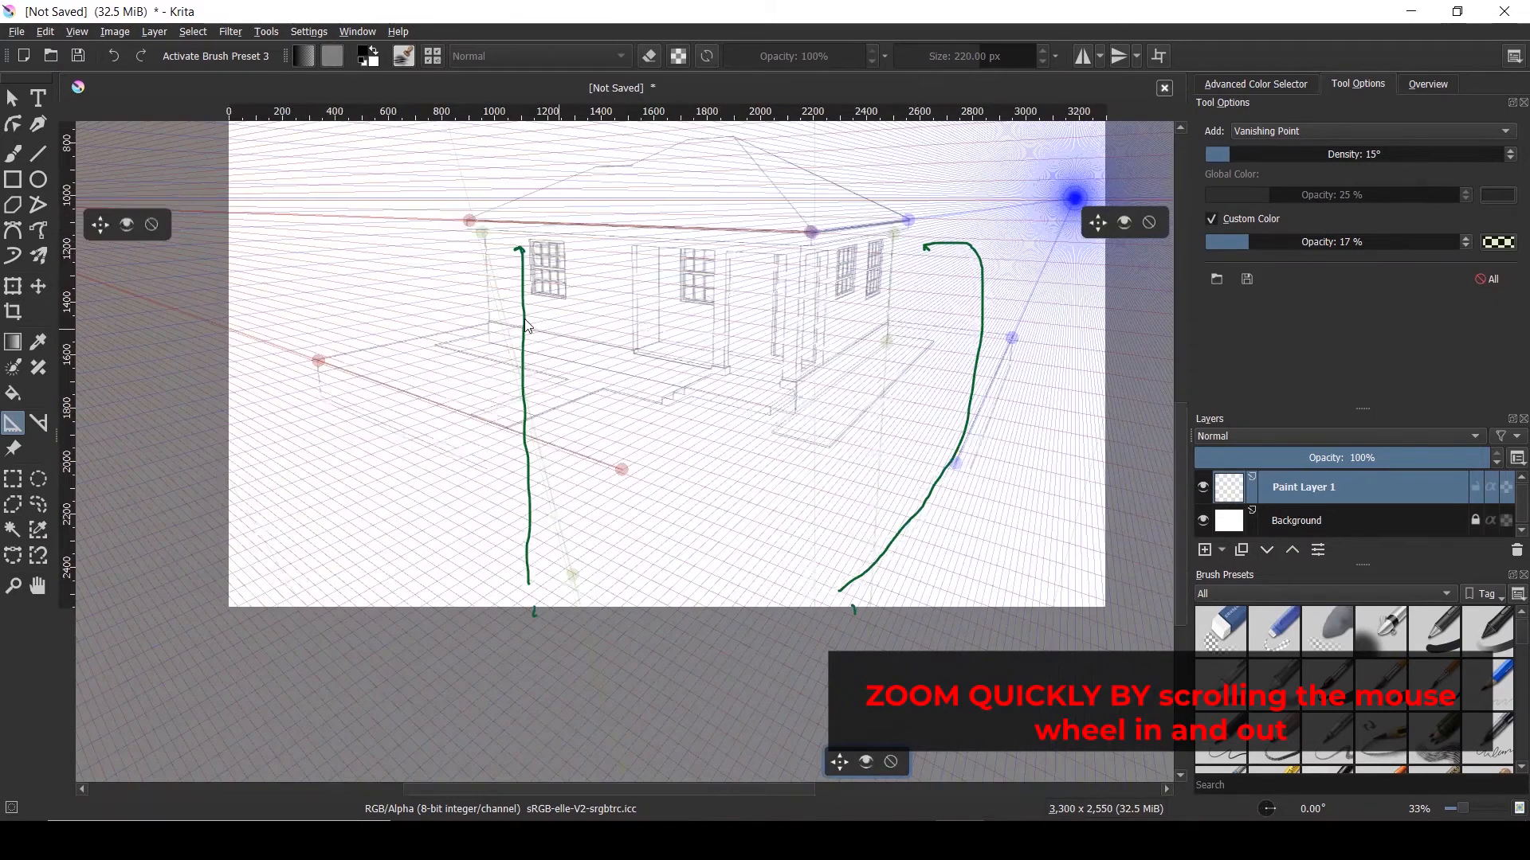
{"action": "scroll", "coordinate": [528, 326], "scroll_direction": "up", "scroll_amount": 1}
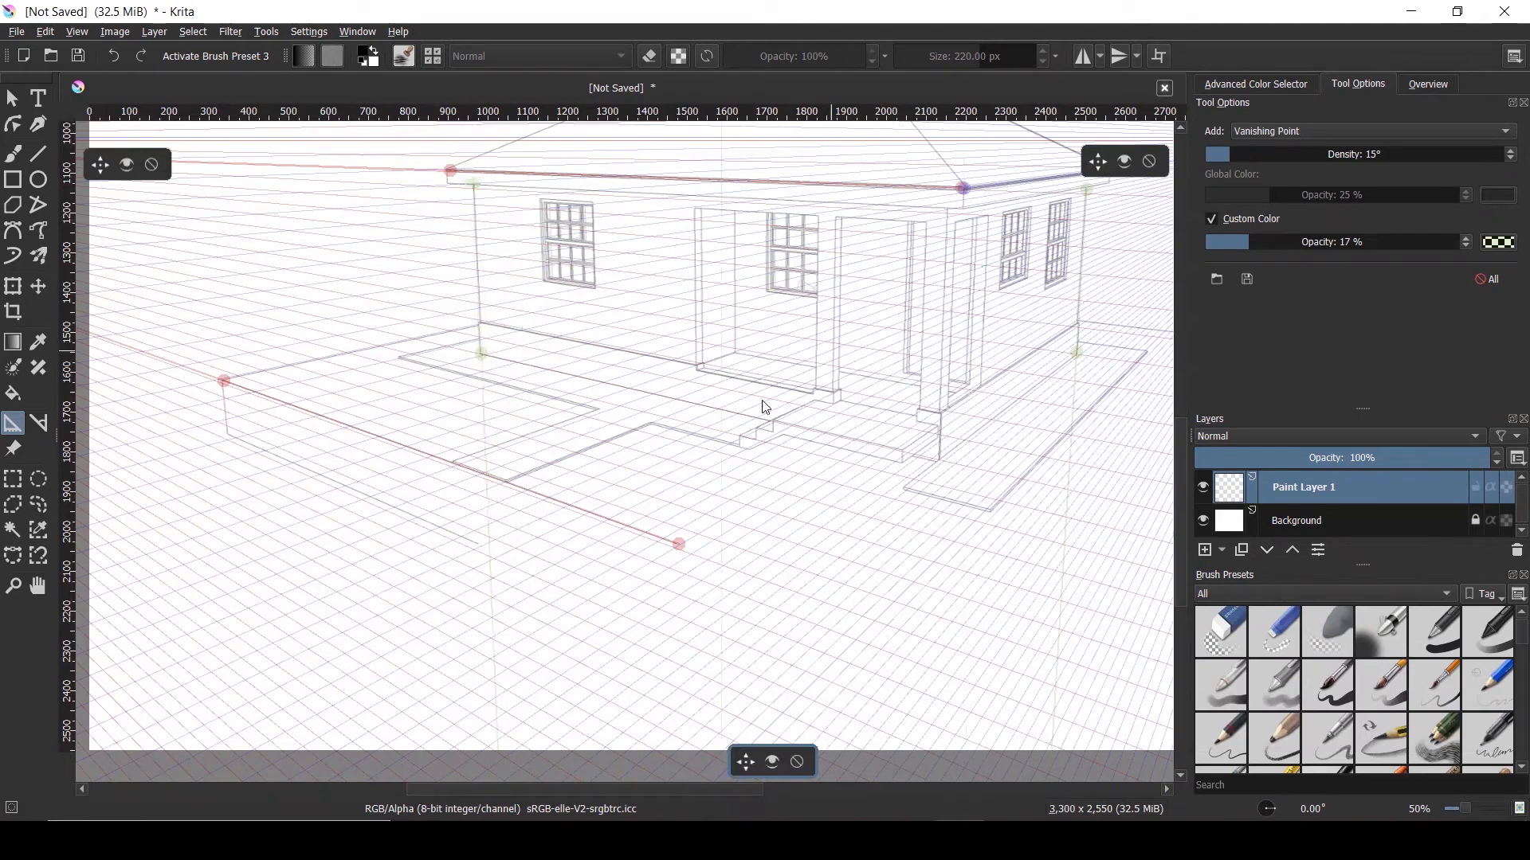
{"action": "scroll", "coordinate": [496, 197], "scroll_direction": "up", "scroll_amount": 3}
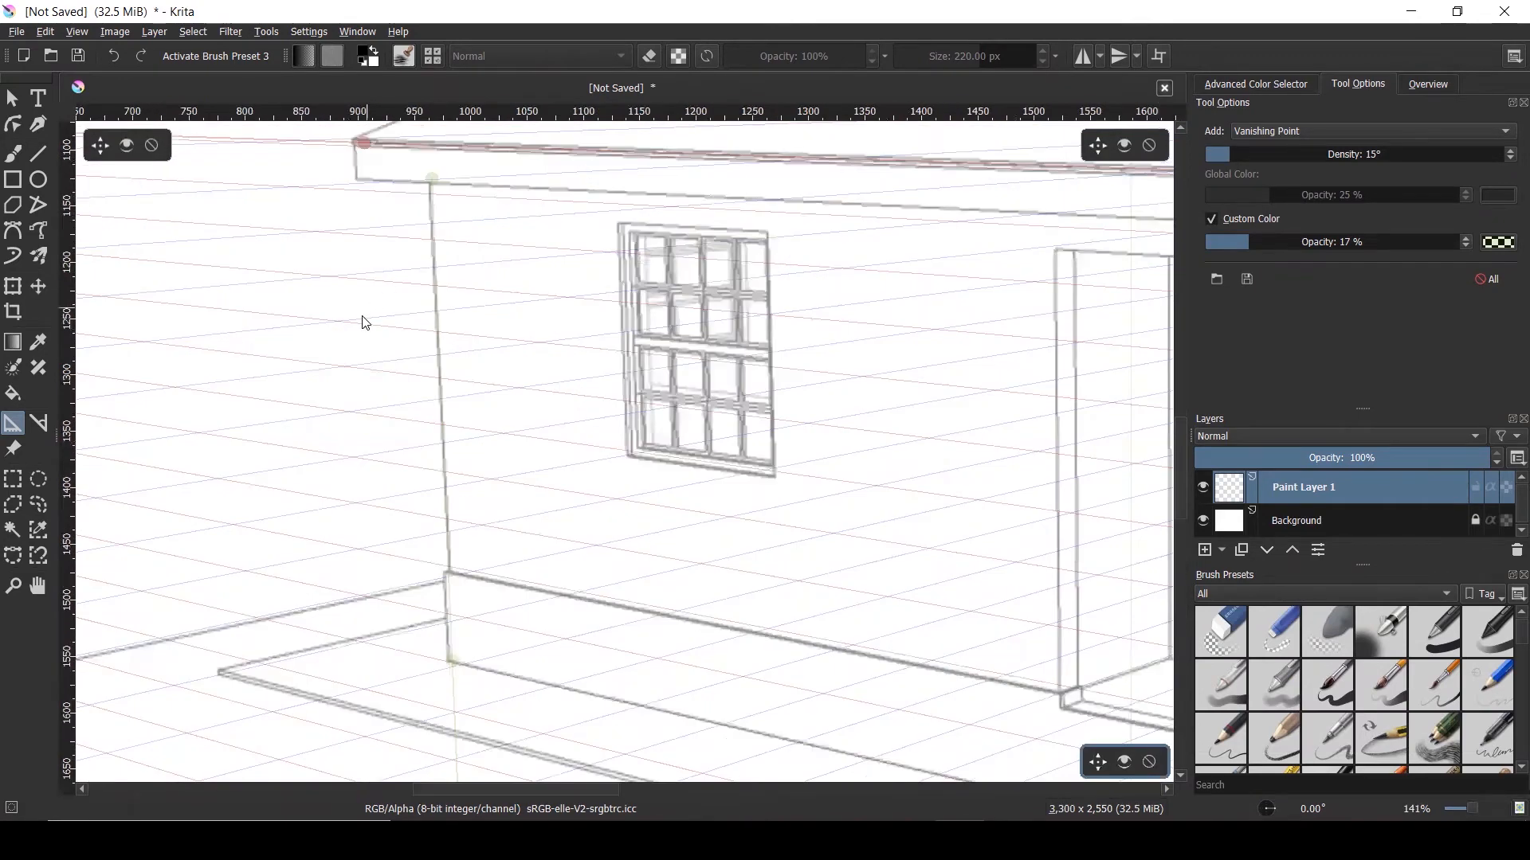
{"action": "scroll", "coordinate": [374, 318], "scroll_direction": "down", "scroll_amount": 5}
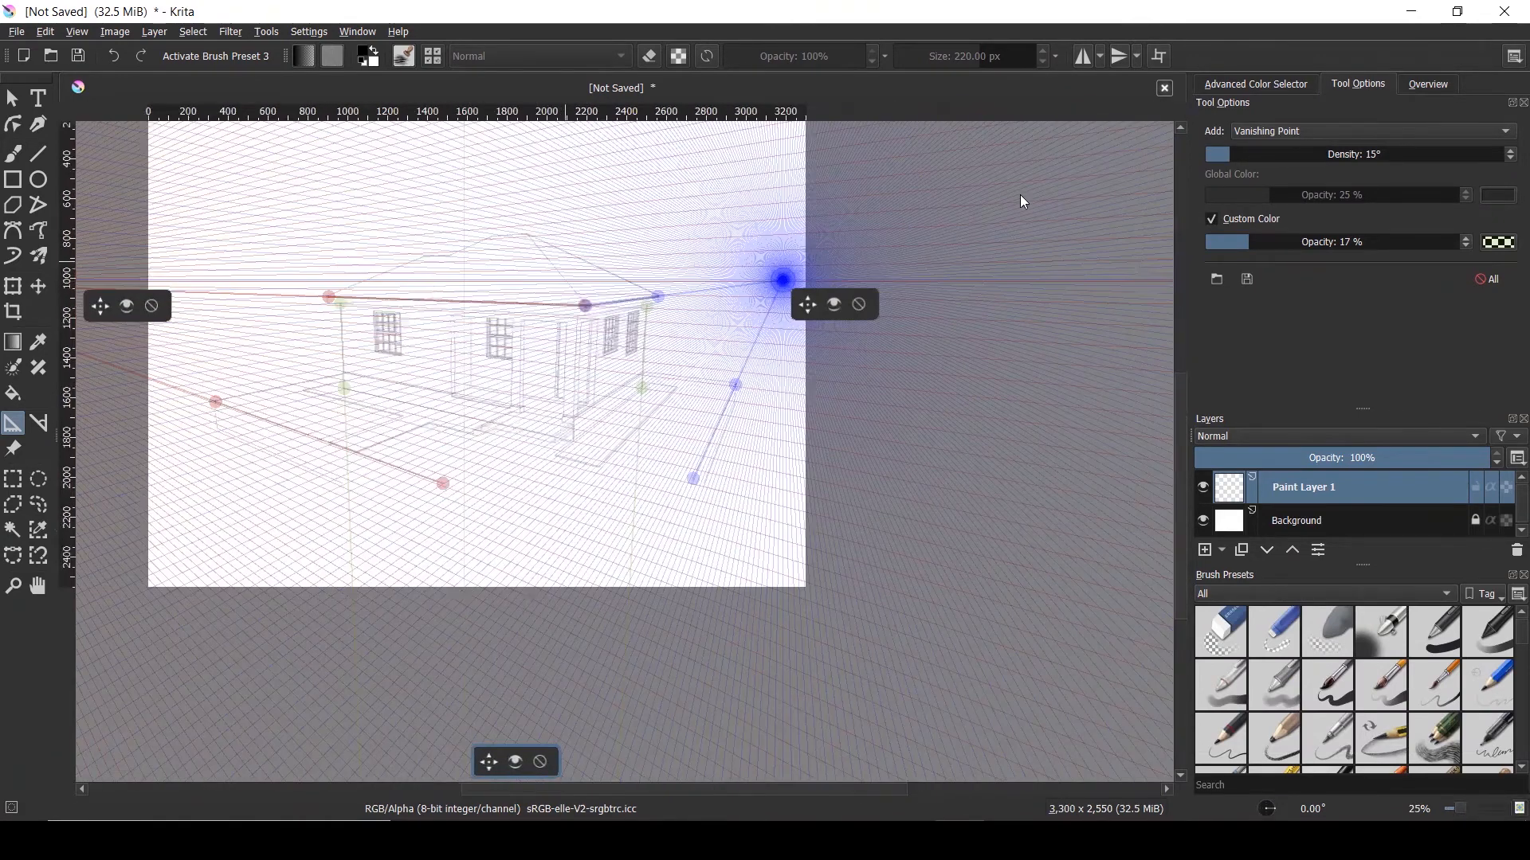
{"action": "left_click_drag", "start_coordinate": [1227, 158], "coordinate": [973, 170]}
Place a stray extra vanishing point, delete it, and zoom out to 17%
{"action": "left_click", "coordinate": [981, 316]}
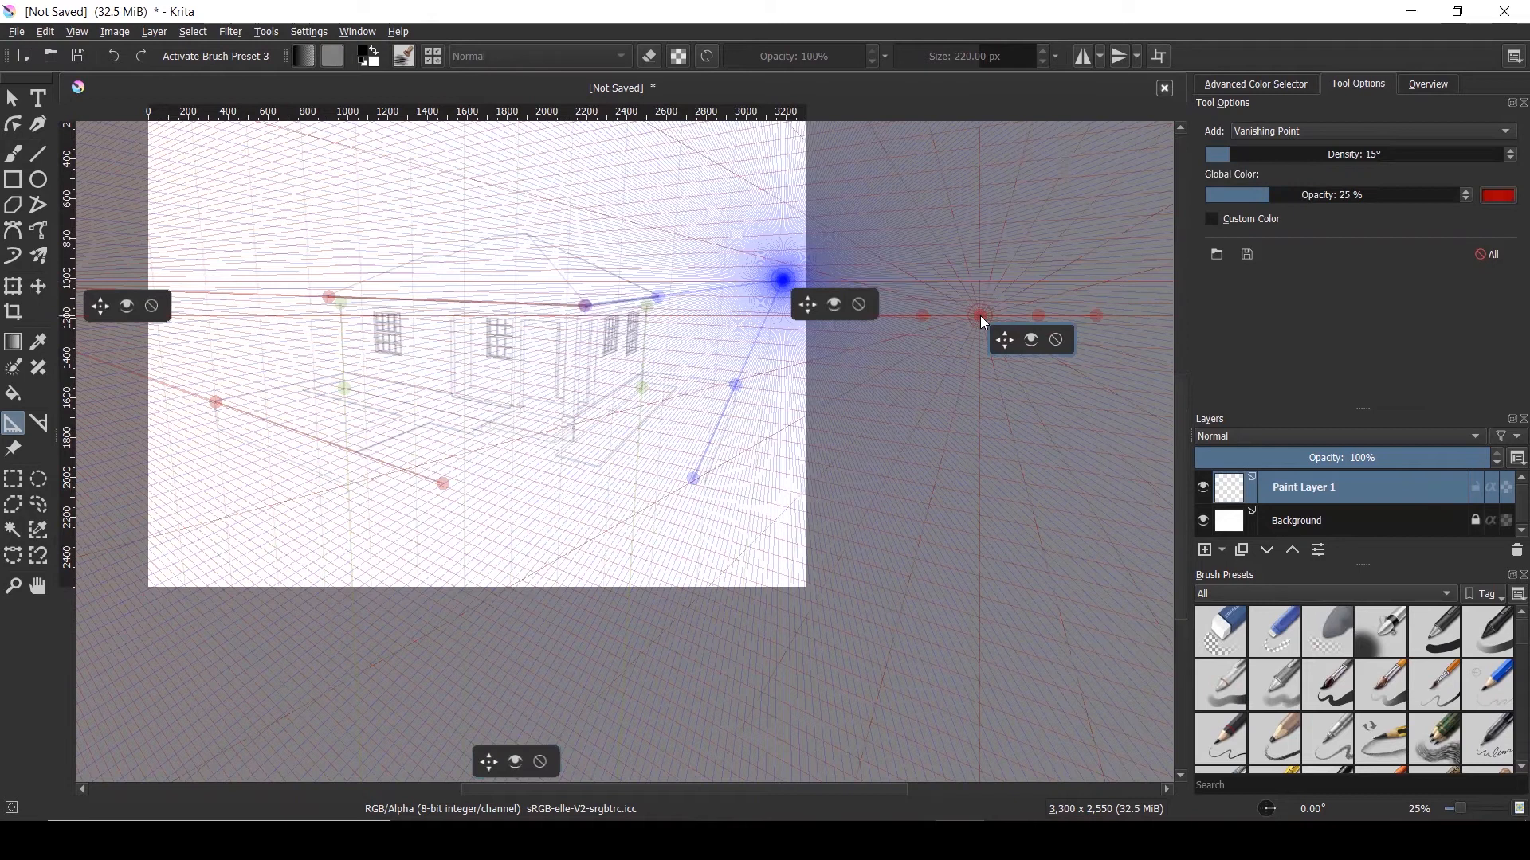
{"action": "left_click", "coordinate": [1056, 341]}
{"action": "scroll", "coordinate": [1063, 396], "scroll_direction": "down", "scroll_amount": 1}
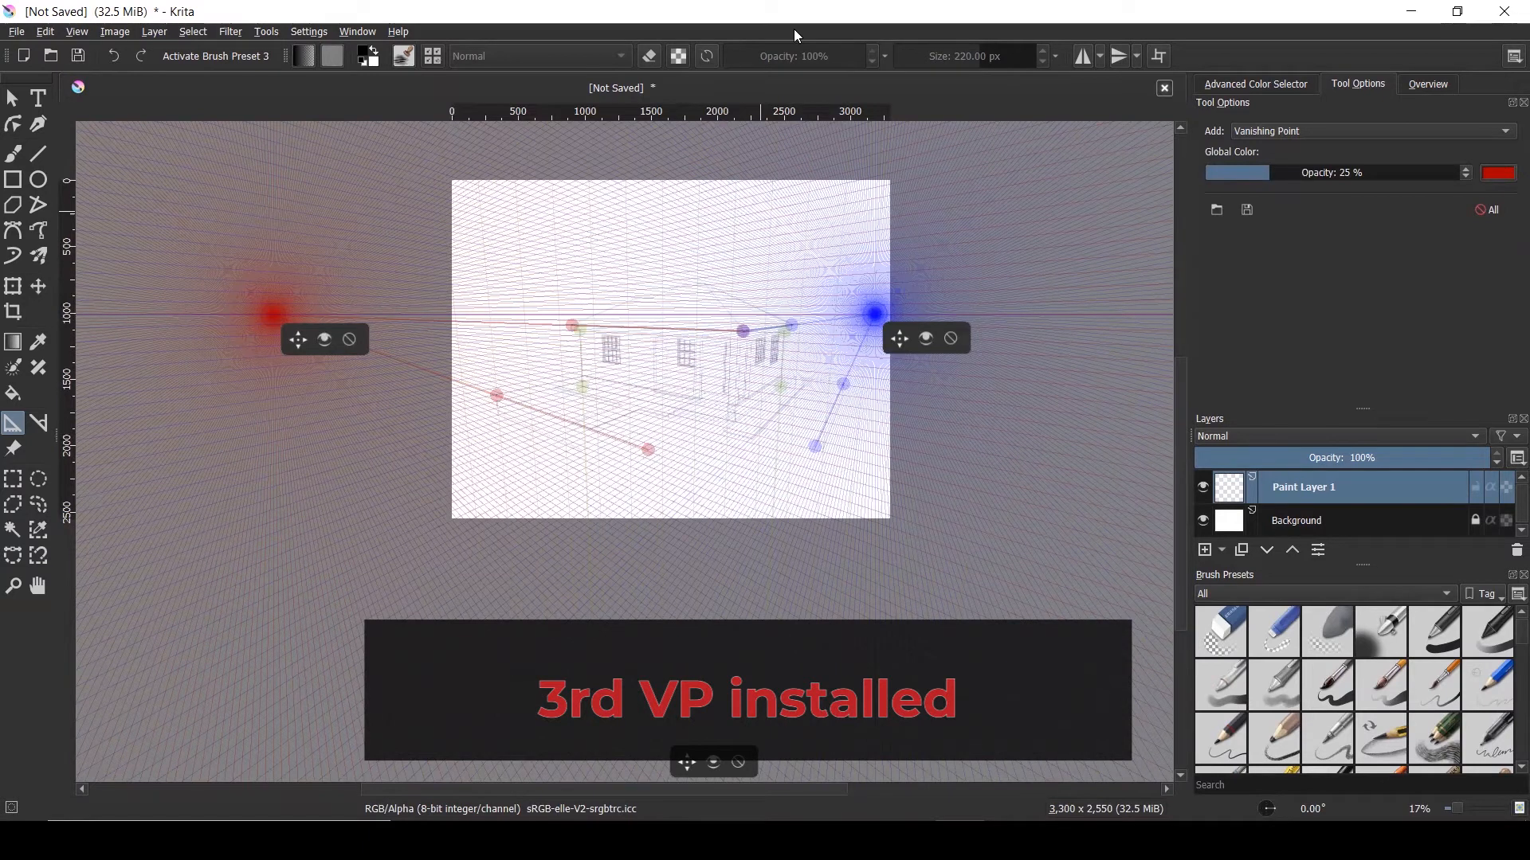
Save the unsaved drawing under the file name 'Vanishing Point Exercise'
{"action": "left_click", "coordinate": [78, 55]}
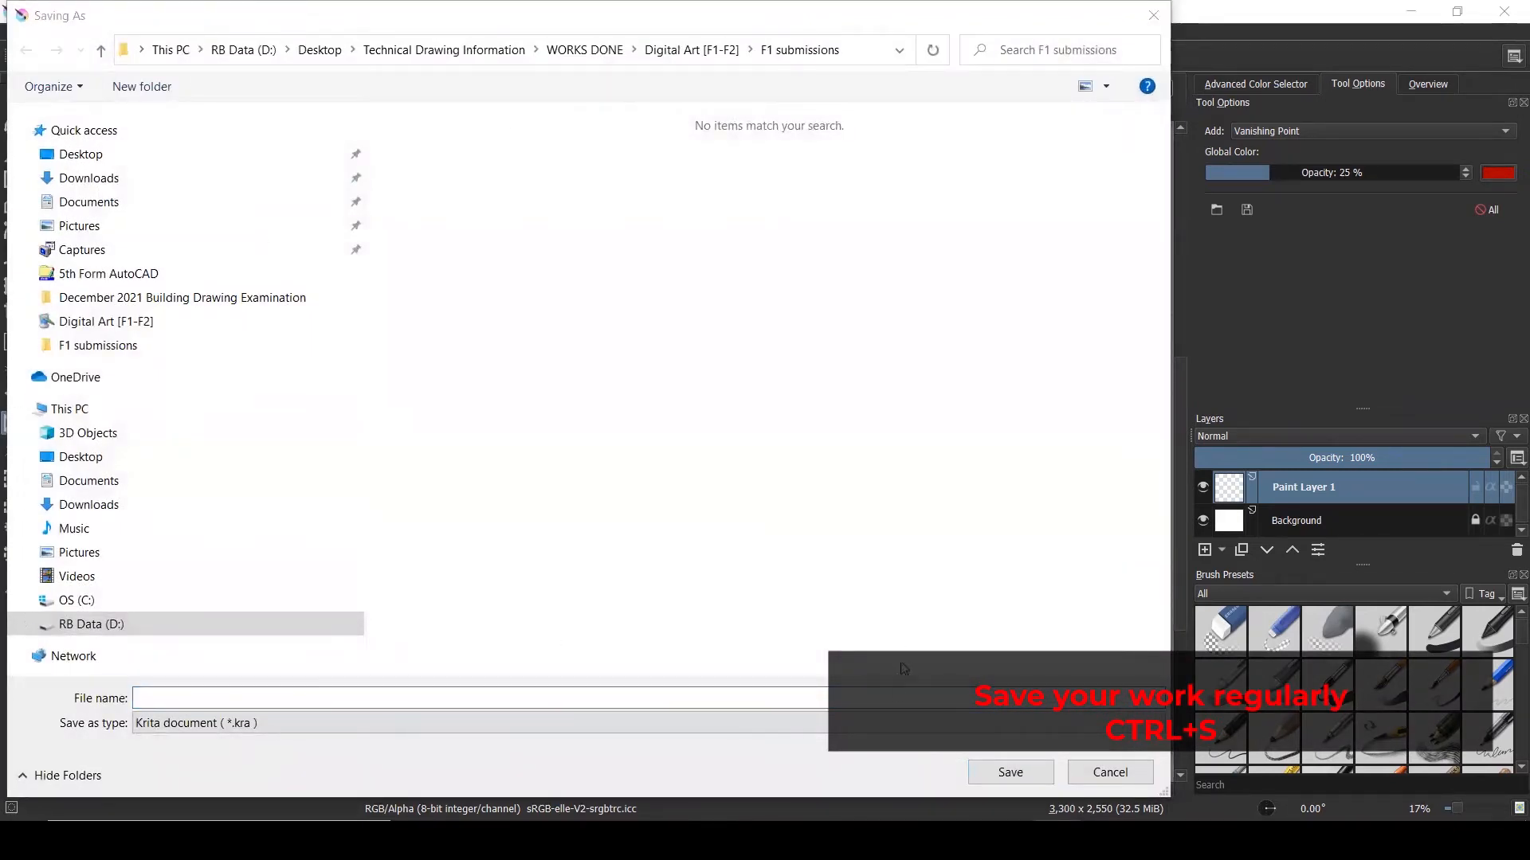
{"action": "left_click", "coordinate": [425, 694]}
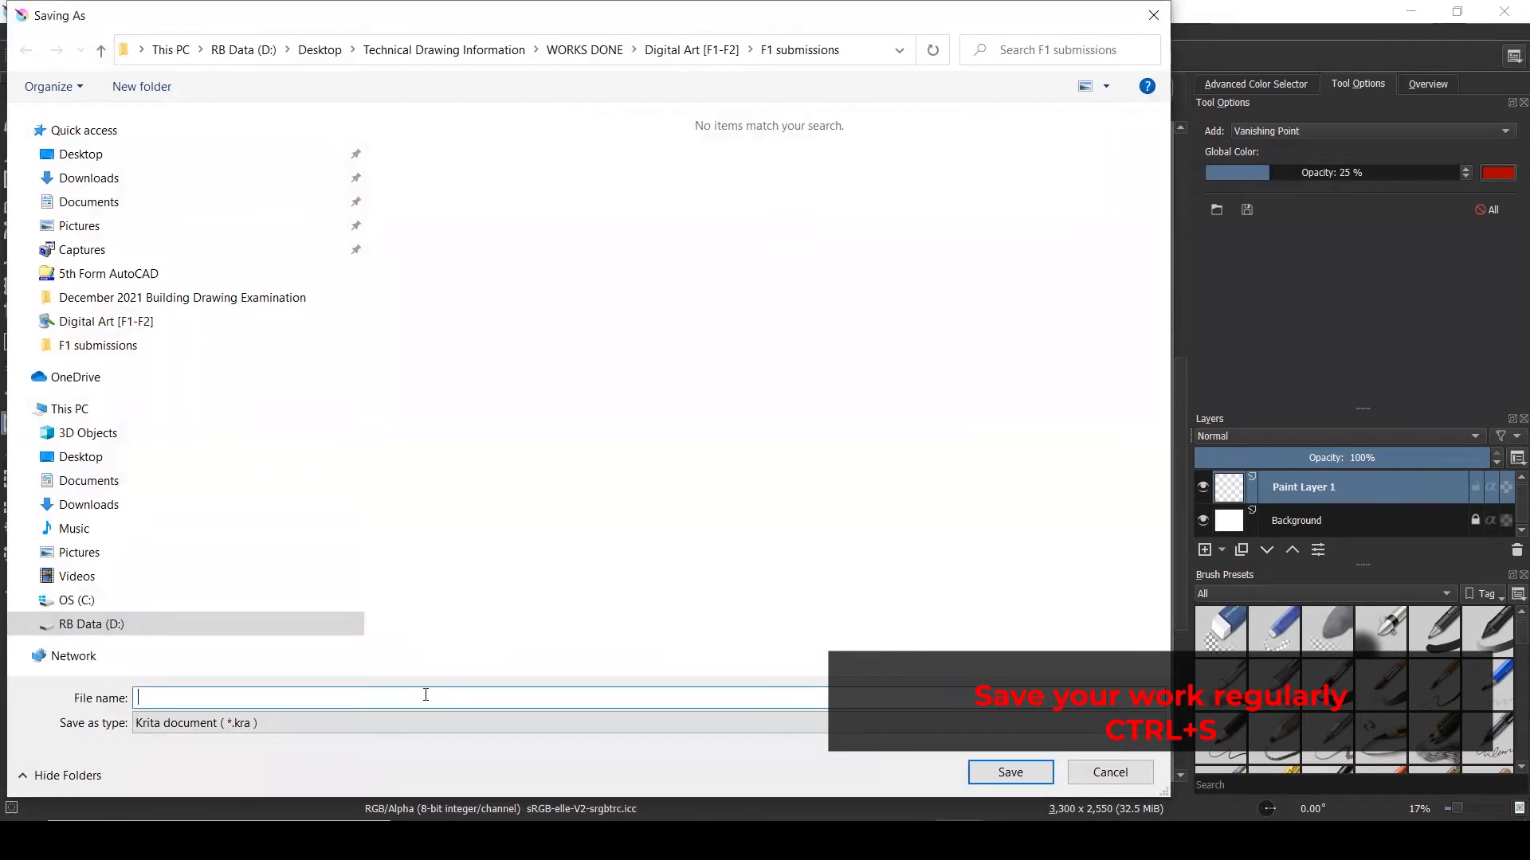
{"action": "type", "text": "Vanishing Point Exercise"}
{"action": "left_click", "coordinate": [1030, 775]}
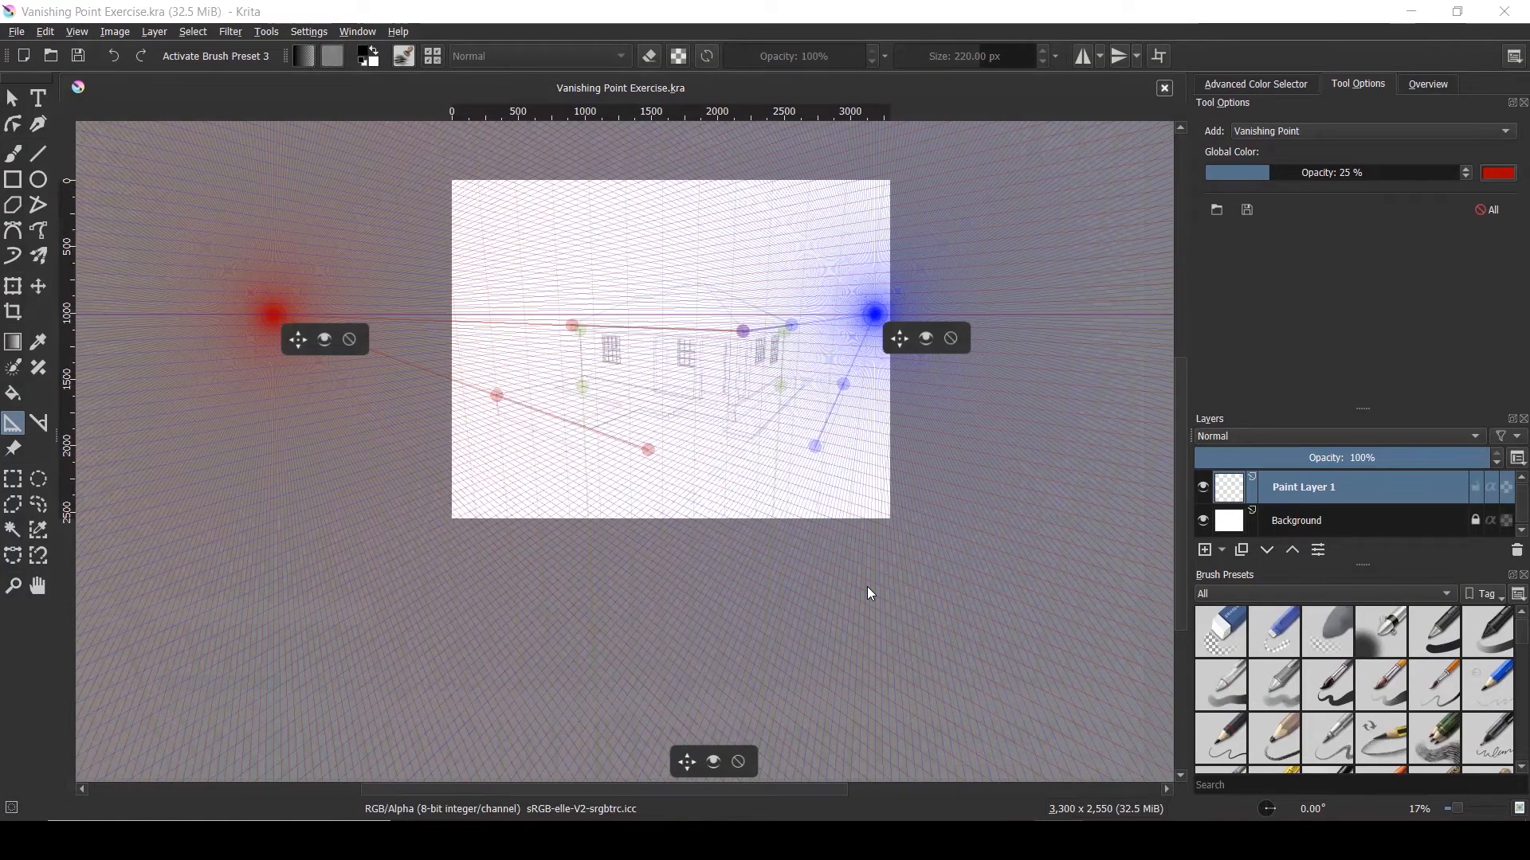
Switch to the Freehand Brush tool with Snap to Assistants enabled
{"action": "scroll", "coordinate": [744, 306], "scroll_direction": "up", "scroll_amount": 1}
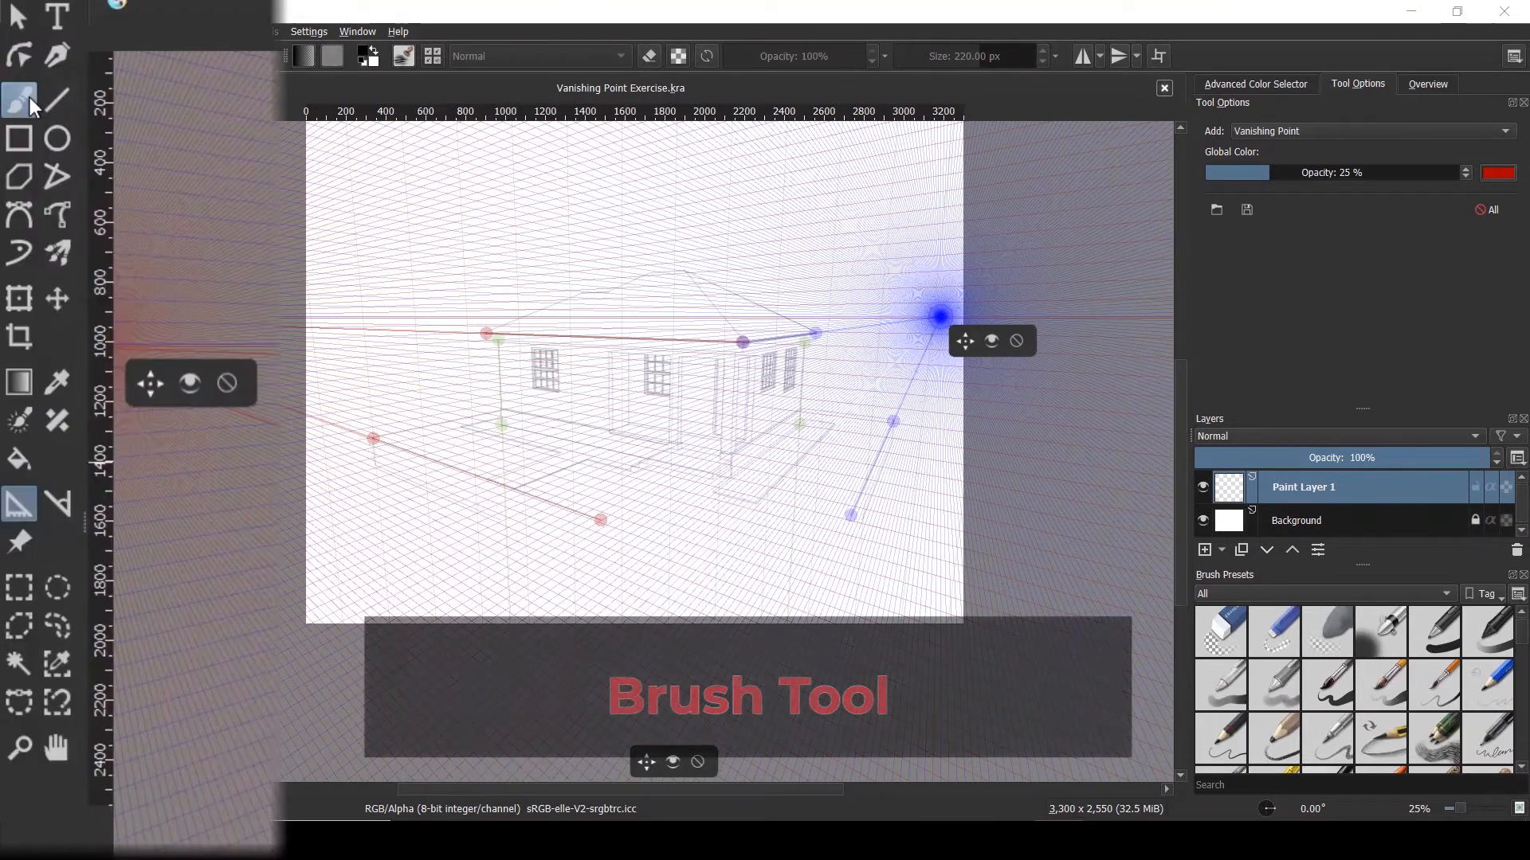
{"action": "left_click", "coordinate": [23, 158]}
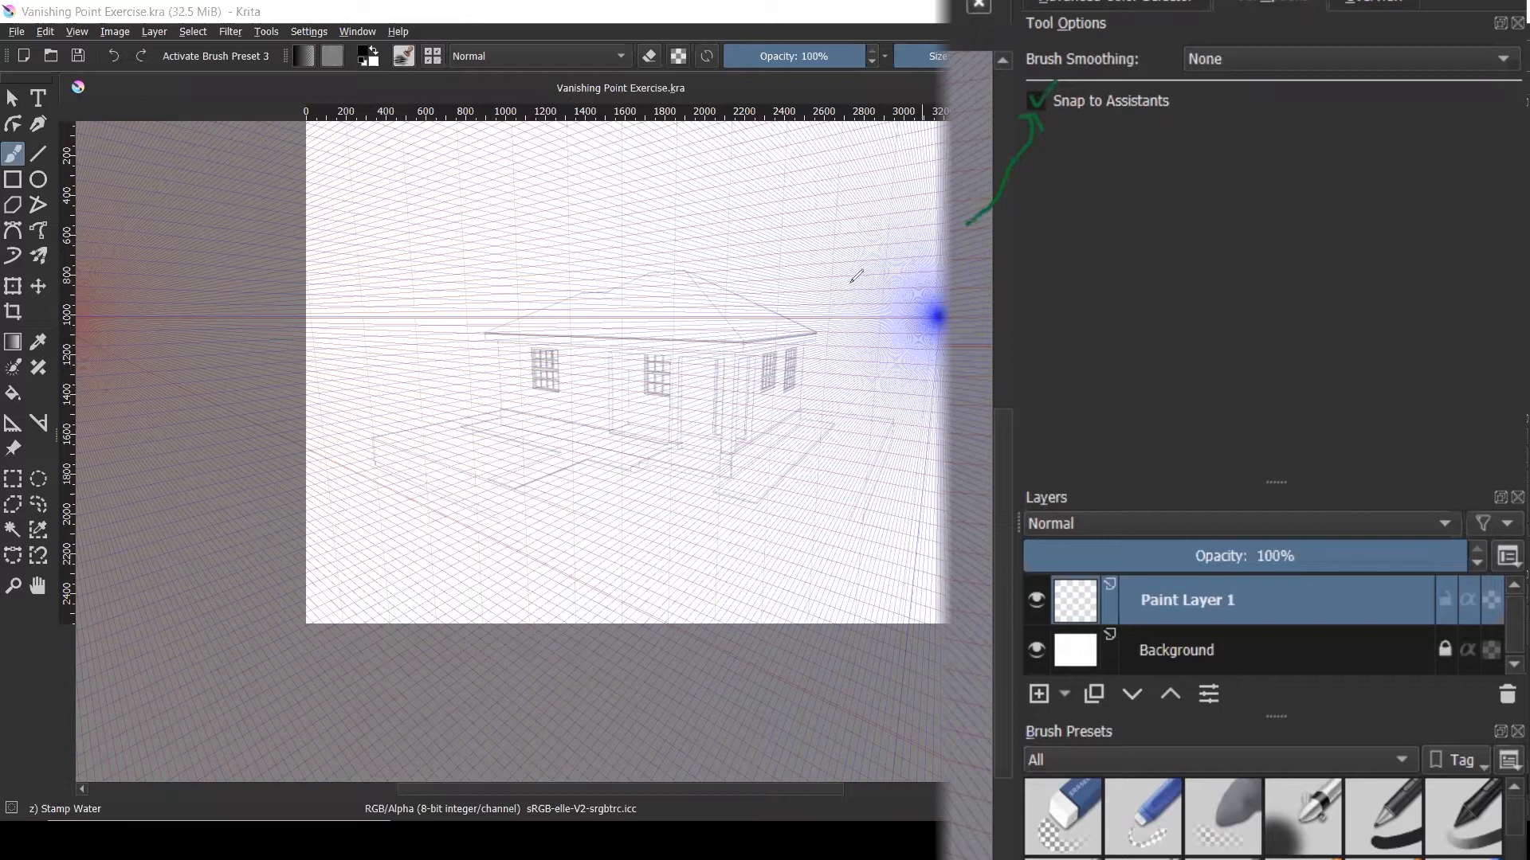
{"action": "left_click", "coordinate": [1040, 95]}
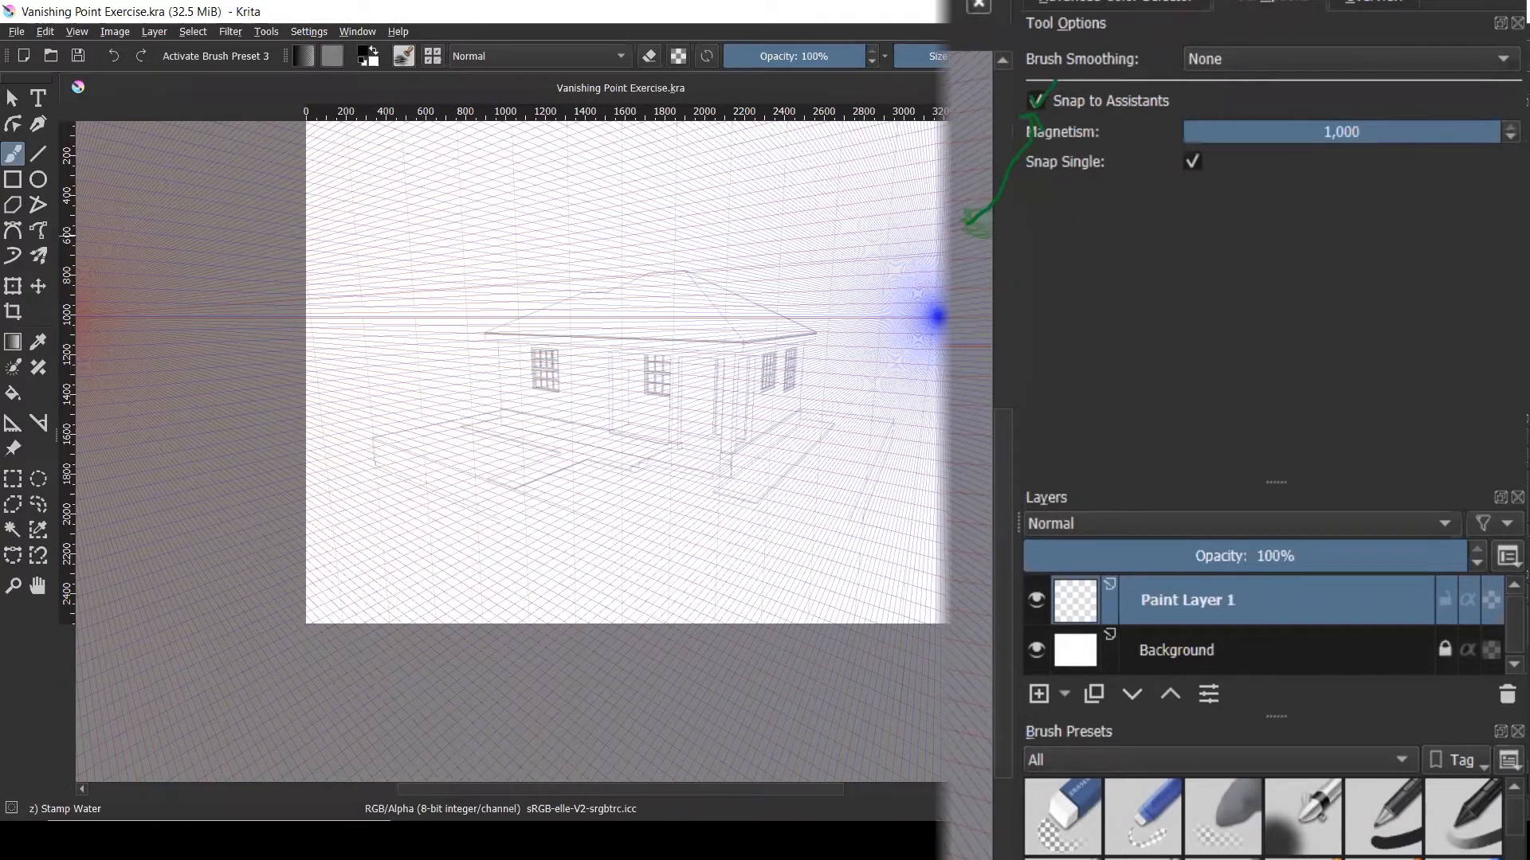
Choose the c) Pencil-3 Large 4B pencil preset from Brush Presets
{"action": "left_click_drag", "start_coordinate": [369, 161], "coordinate": [404, 175]}
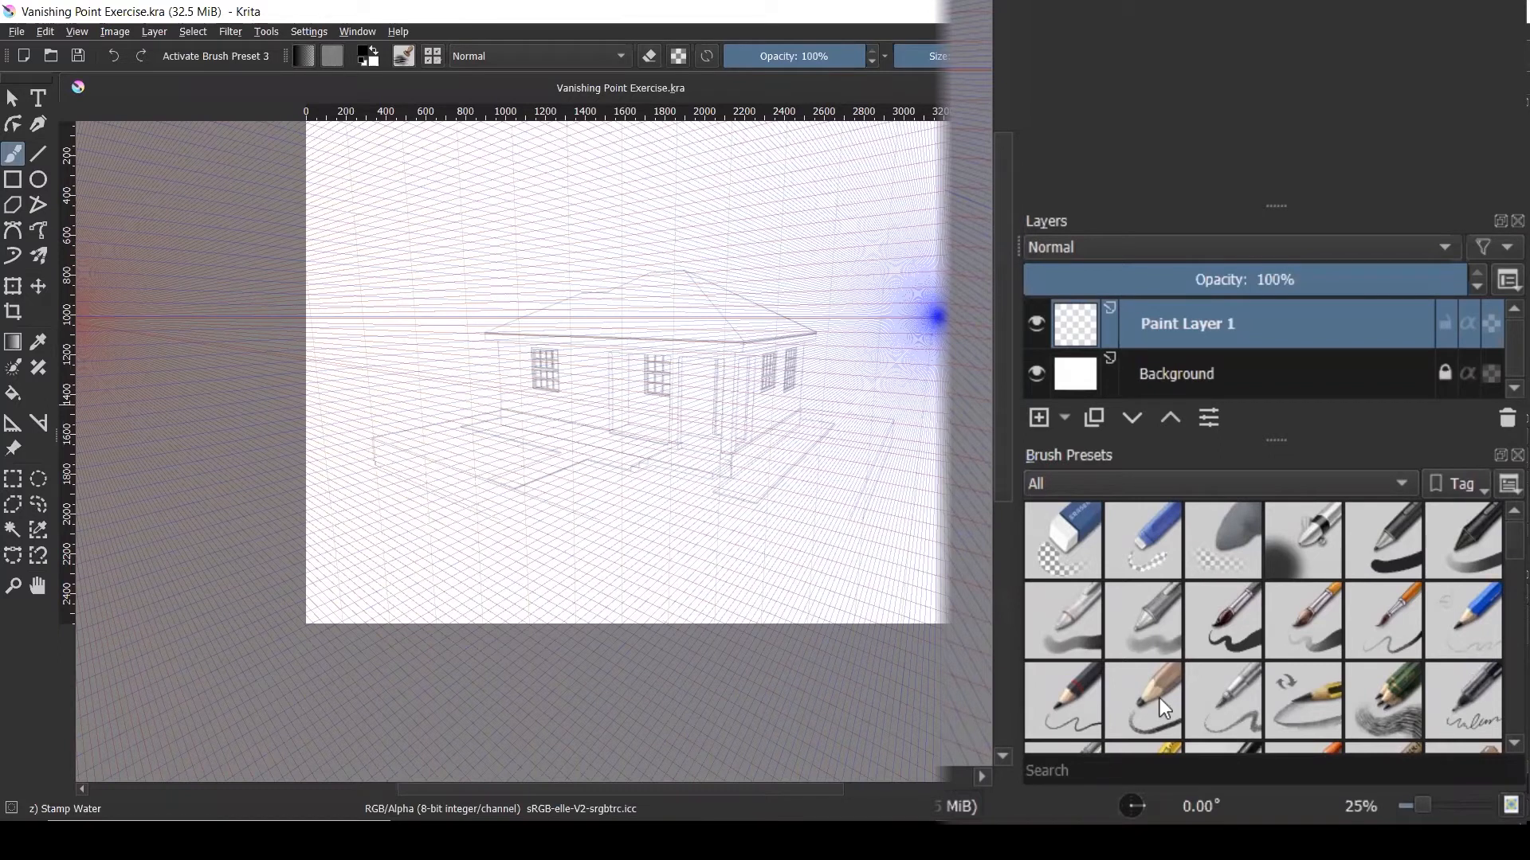
{"action": "mouse_move", "coordinate": [1160, 697]}
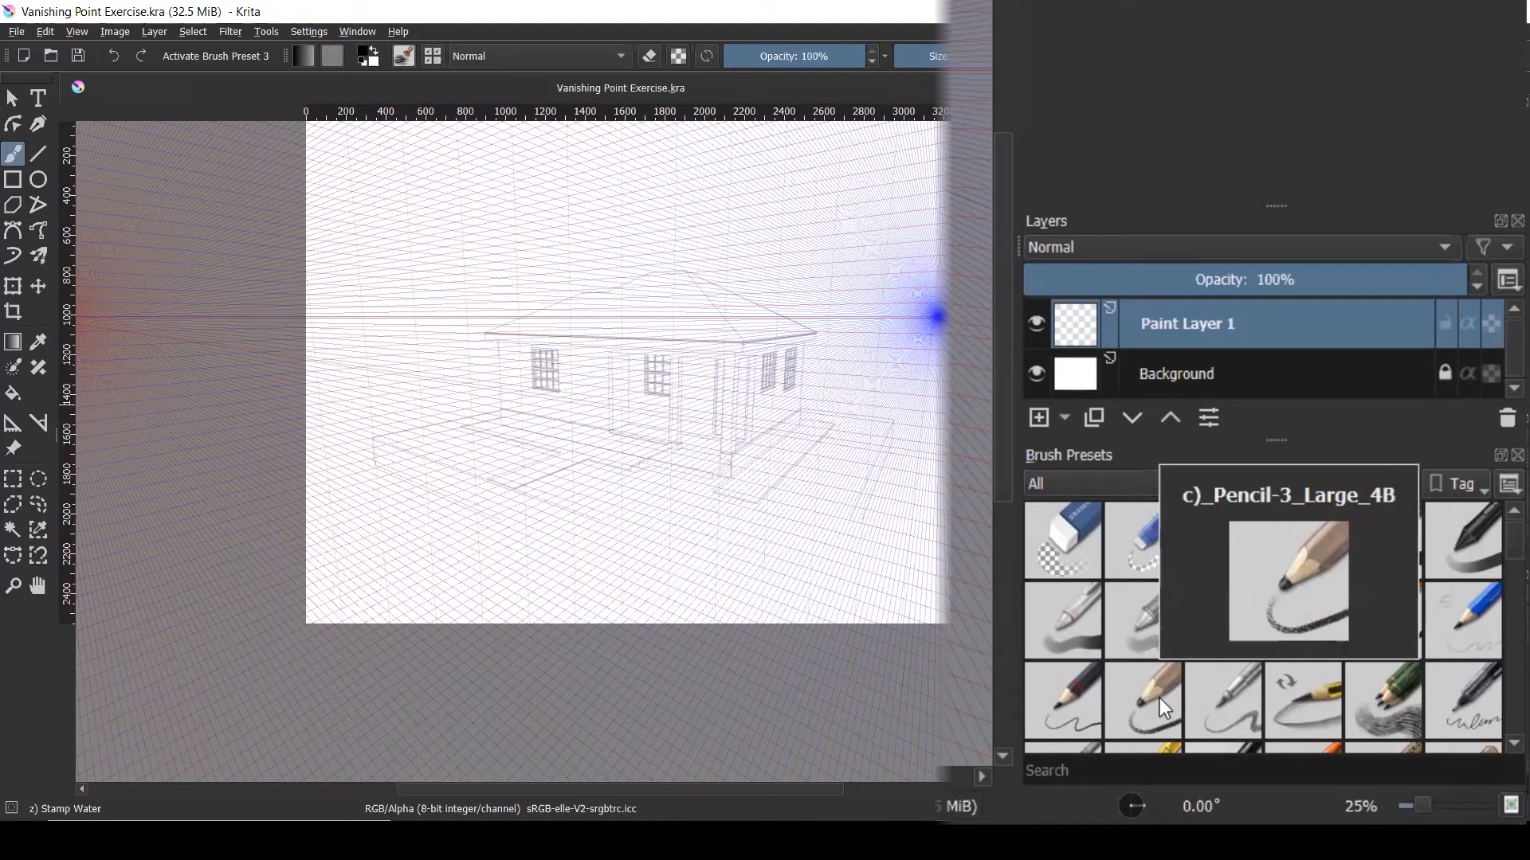
{"action": "left_click", "coordinate": [1159, 698]}
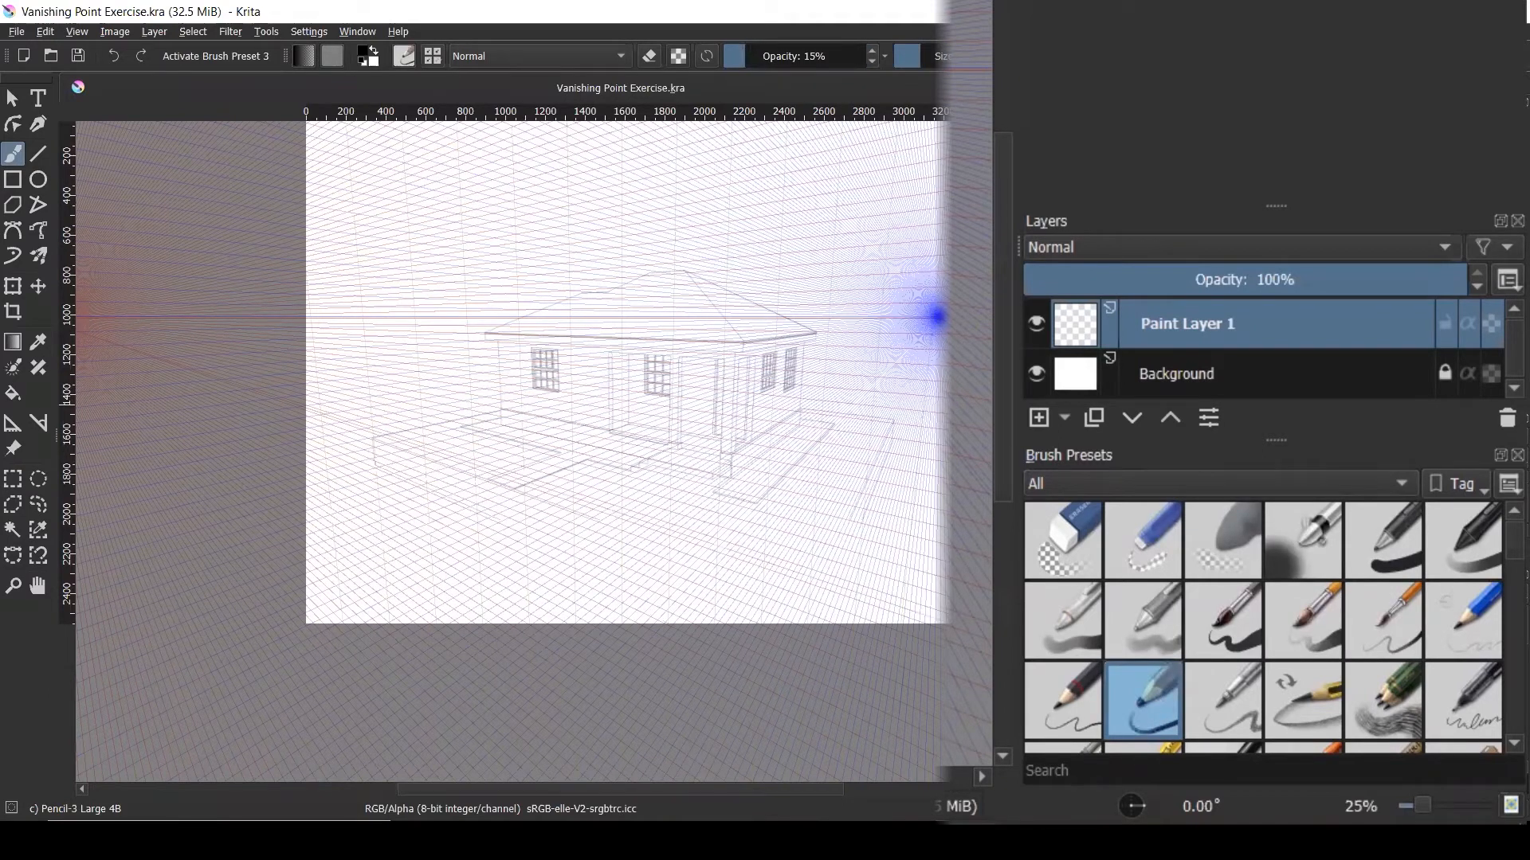
{"action": "mouse_move", "coordinate": [1011, 840]}
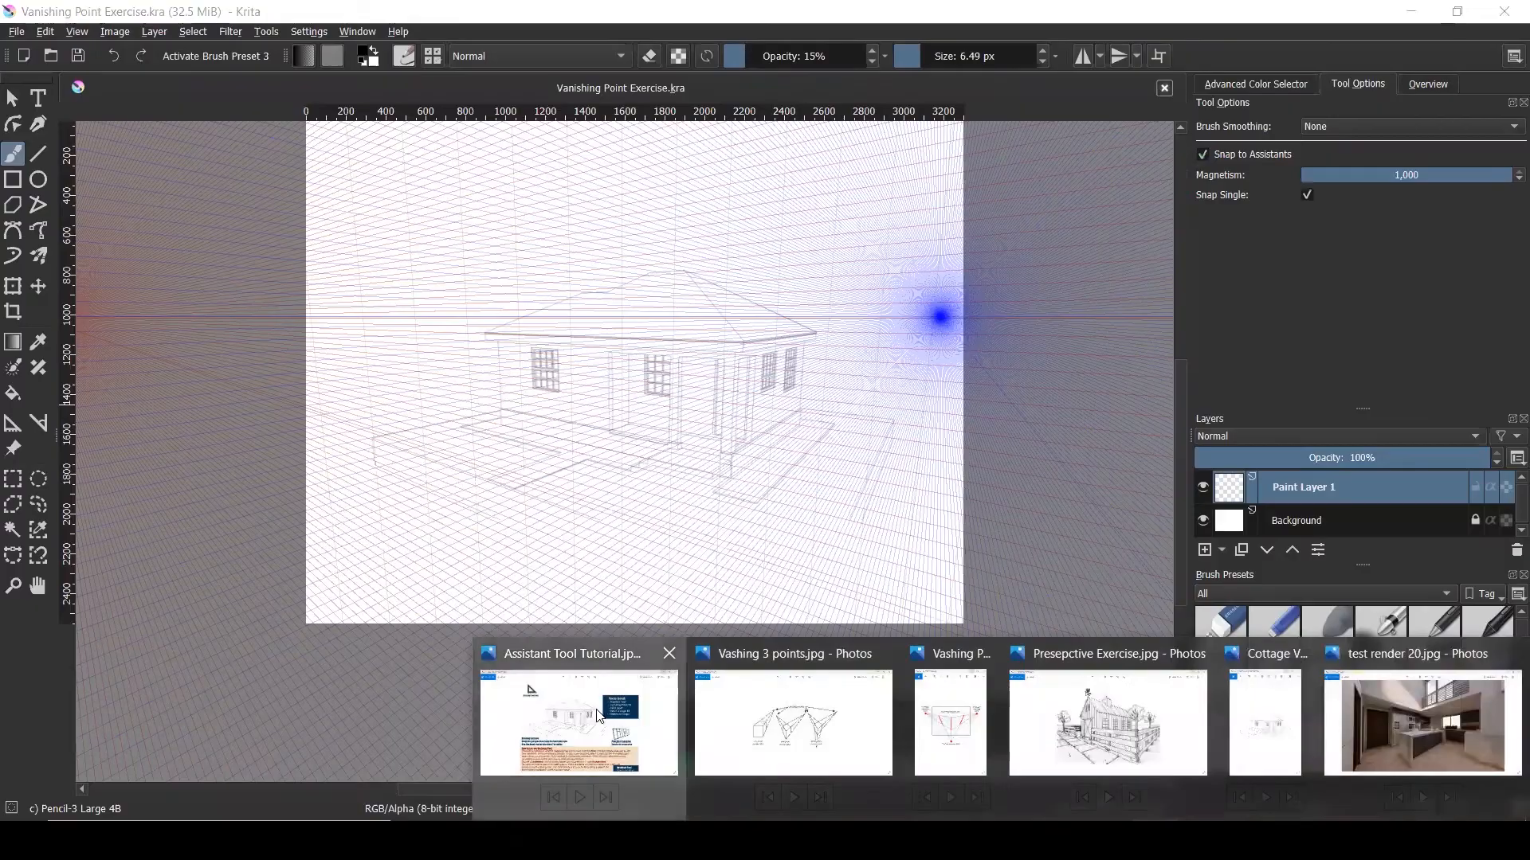
{"action": "left_click", "coordinate": [599, 714]}
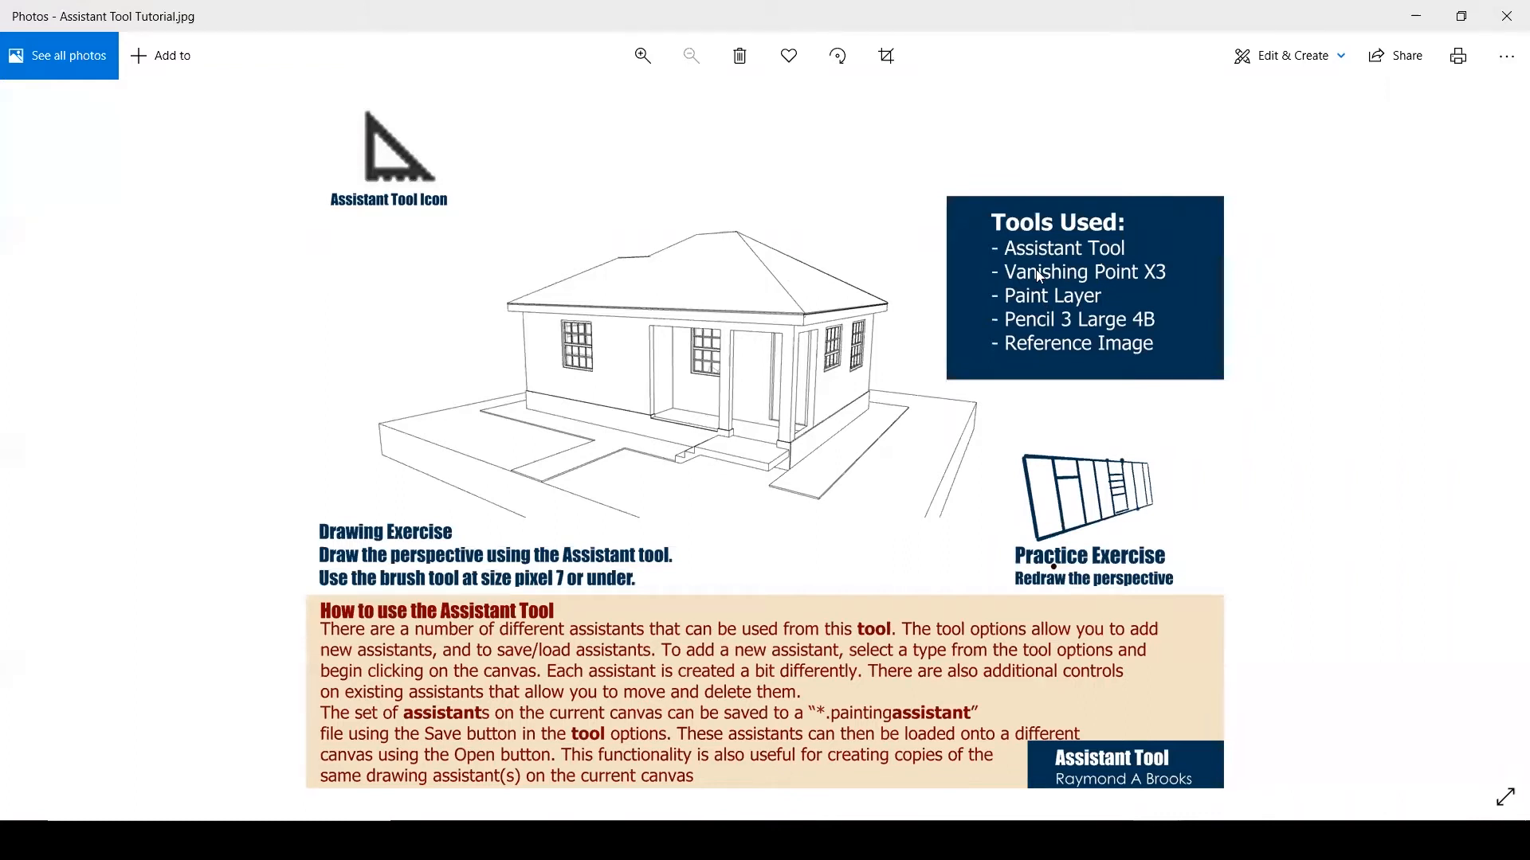
{"action": "mouse_move", "coordinate": [1132, 241]}
{"action": "left_mouse_down"}
{"action": "mouse_move", "coordinate": [1176, 213]}
{"action": "mouse_move", "coordinate": [1148, 248]}
{"action": "mouse_move", "coordinate": [1189, 211]}
{"action": "left_mouse_up"}
{"action": "left_click_drag", "start_coordinate": [1167, 269], "coordinate": [1238, 229]}
{"action": "left_click_drag", "start_coordinate": [1107, 295], "coordinate": [1168, 266]}
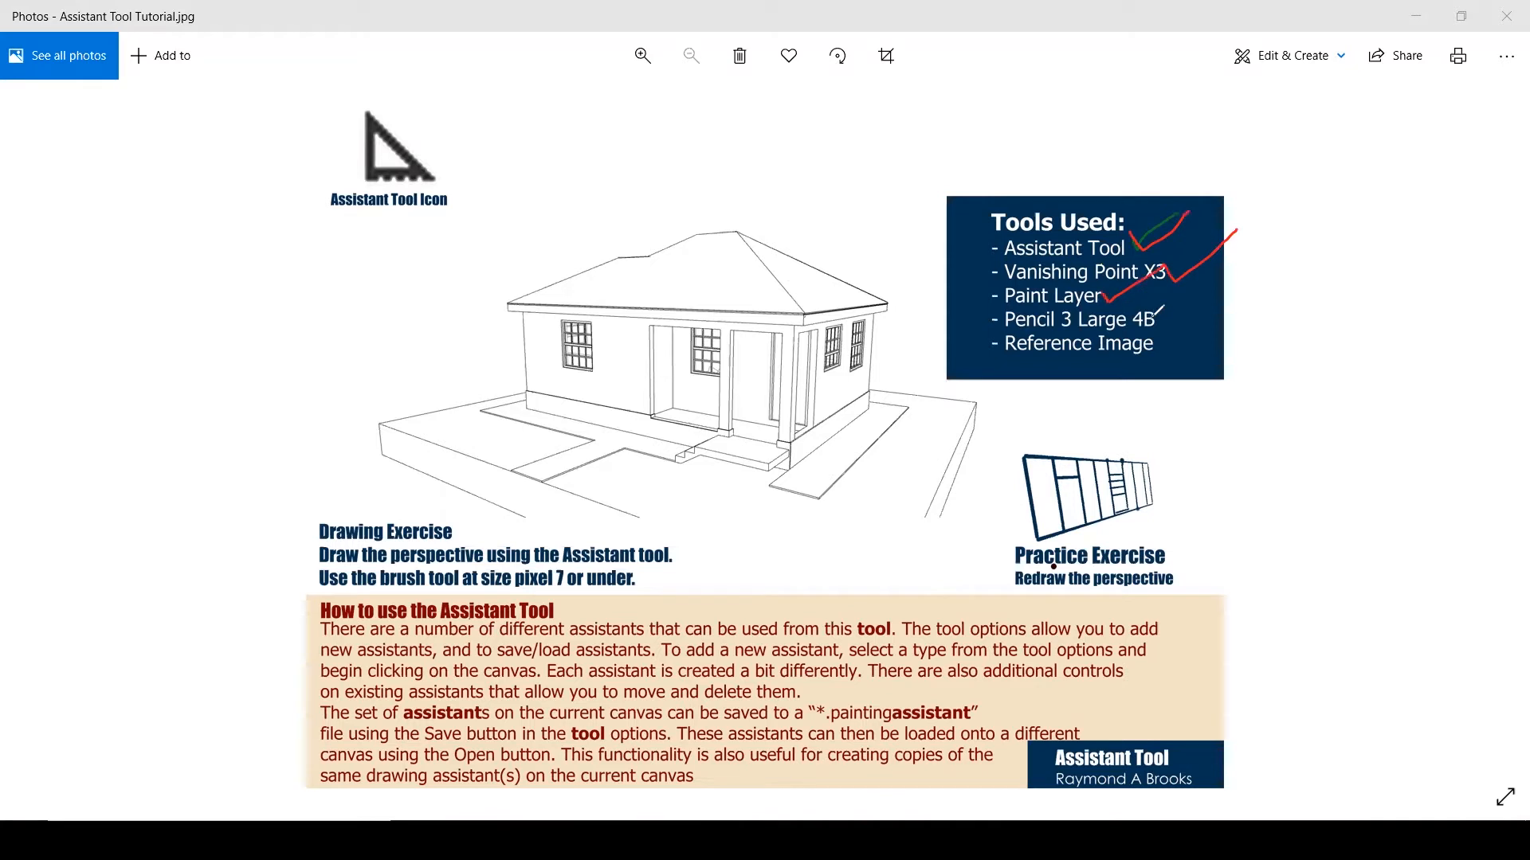
{"action": "mouse_move", "coordinate": [1155, 320]}
{"action": "left_mouse_down"}
{"action": "mouse_move", "coordinate": [1165, 335]}
{"action": "mouse_move", "coordinate": [1246, 280]}
{"action": "left_mouse_up"}
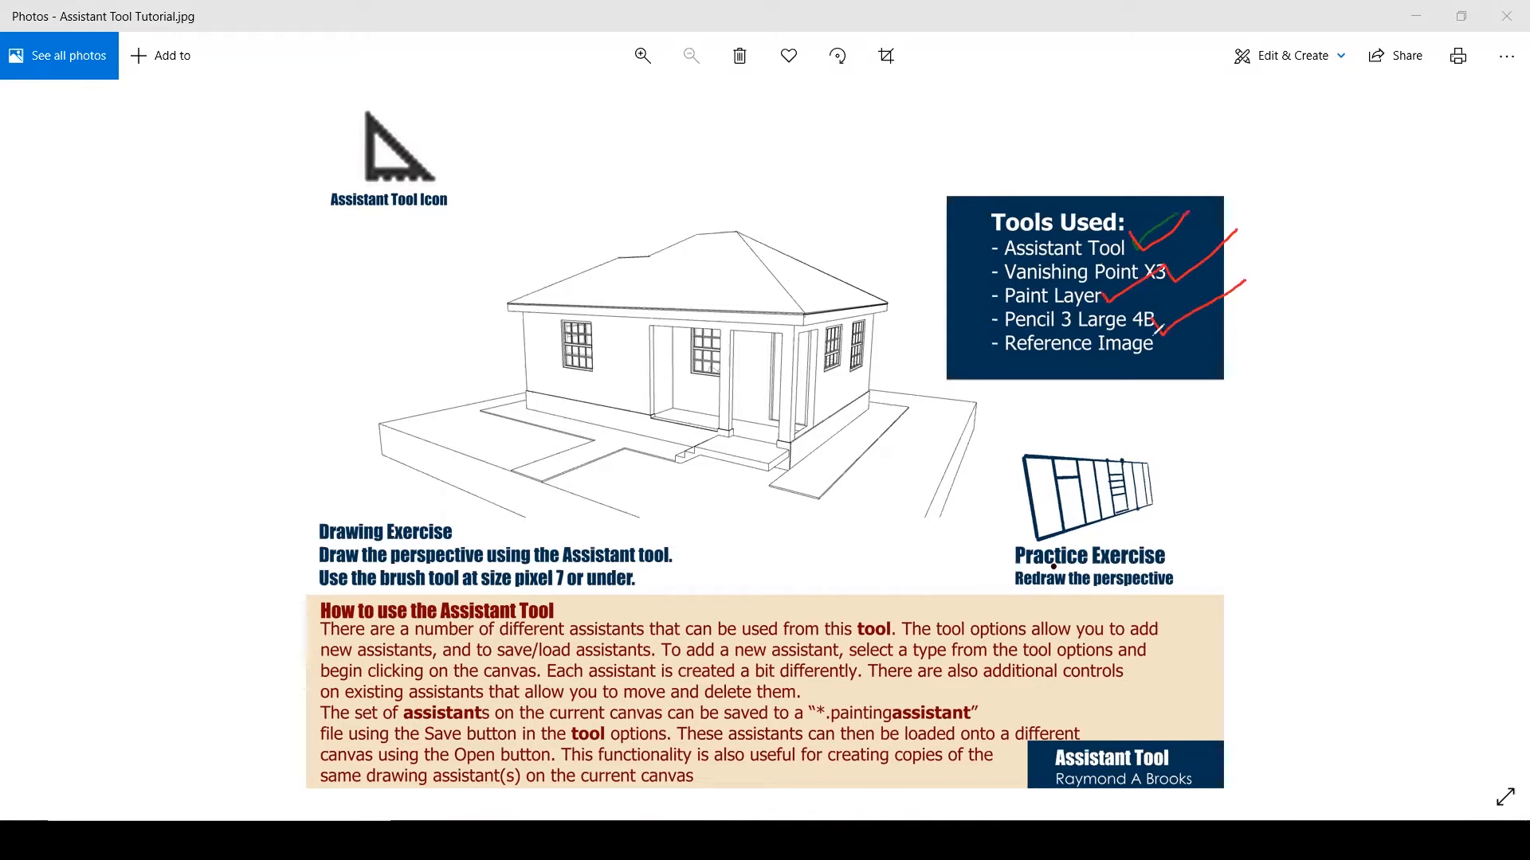
{"action": "left_click_drag", "start_coordinate": [1172, 351], "coordinate": [1269, 315]}
{"action": "left_click_drag", "start_coordinate": [1001, 358], "coordinate": [902, 401]}
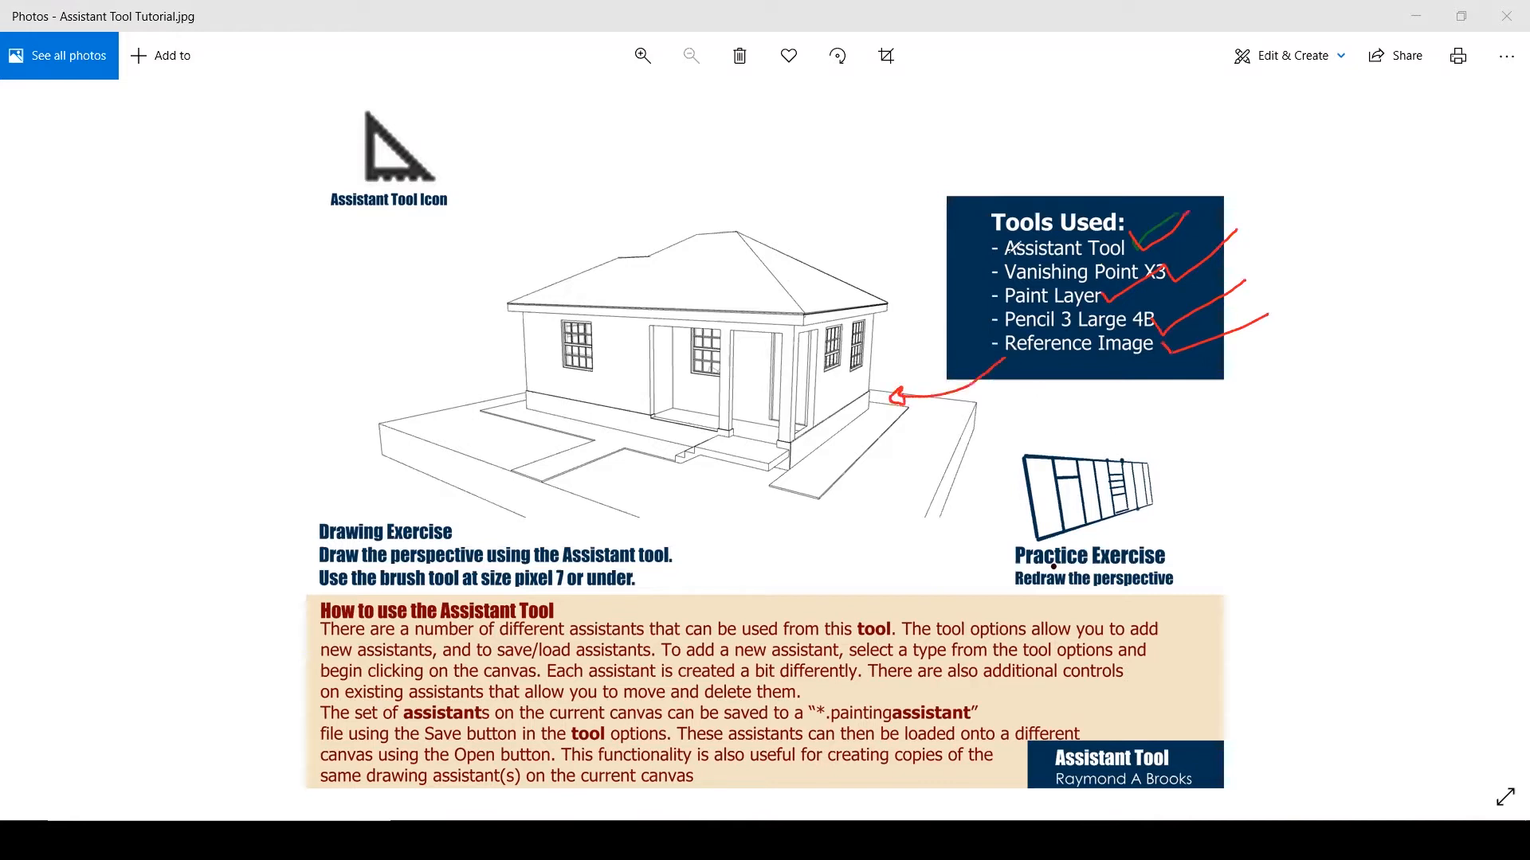
{"action": "left_click", "coordinate": [1504, 16]}
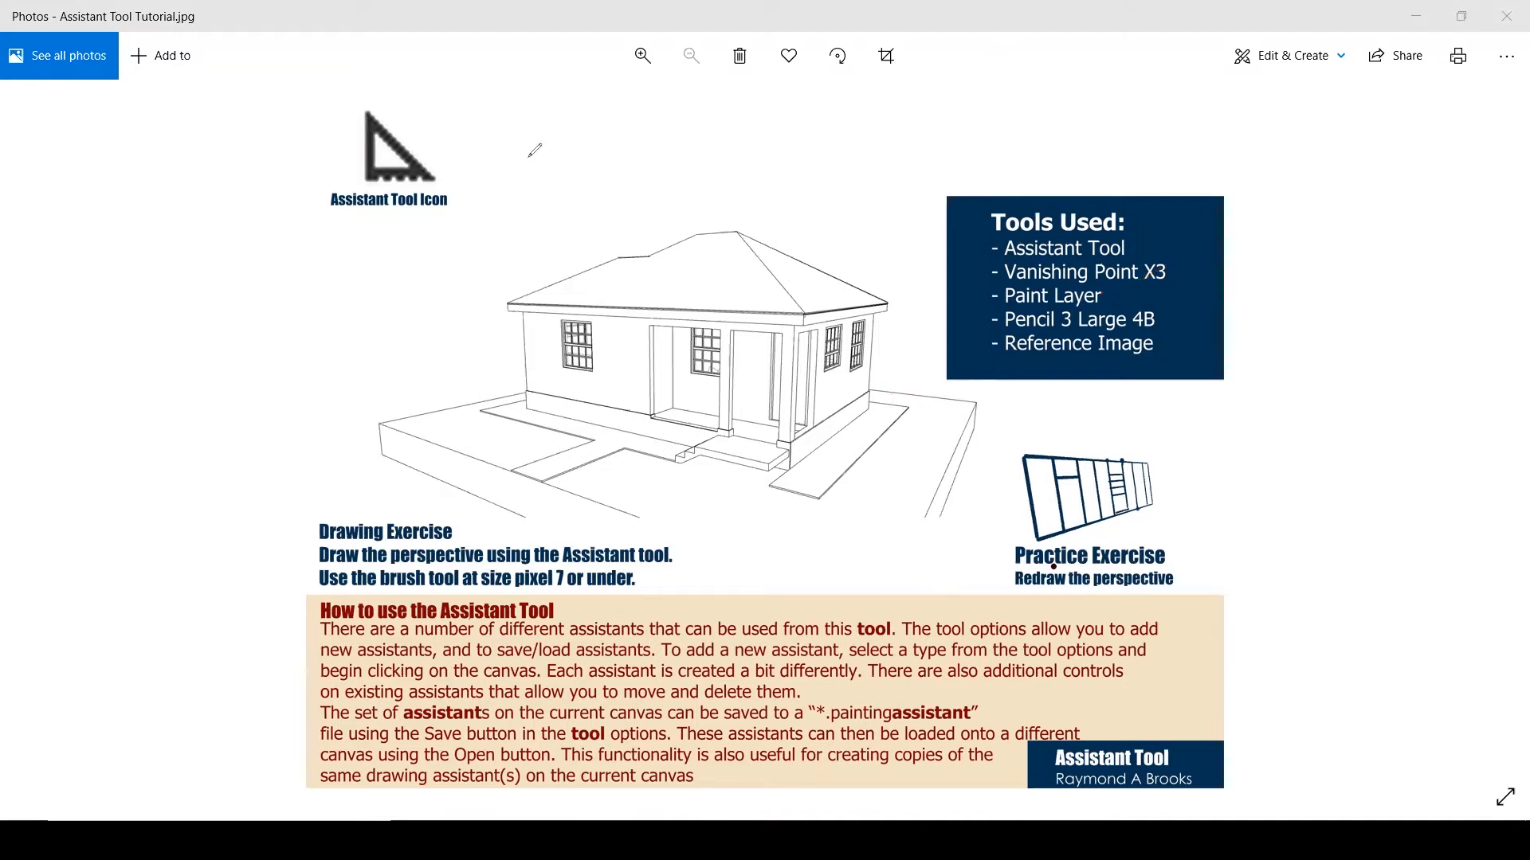
{"action": "left_click", "coordinate": [1416, 16]}
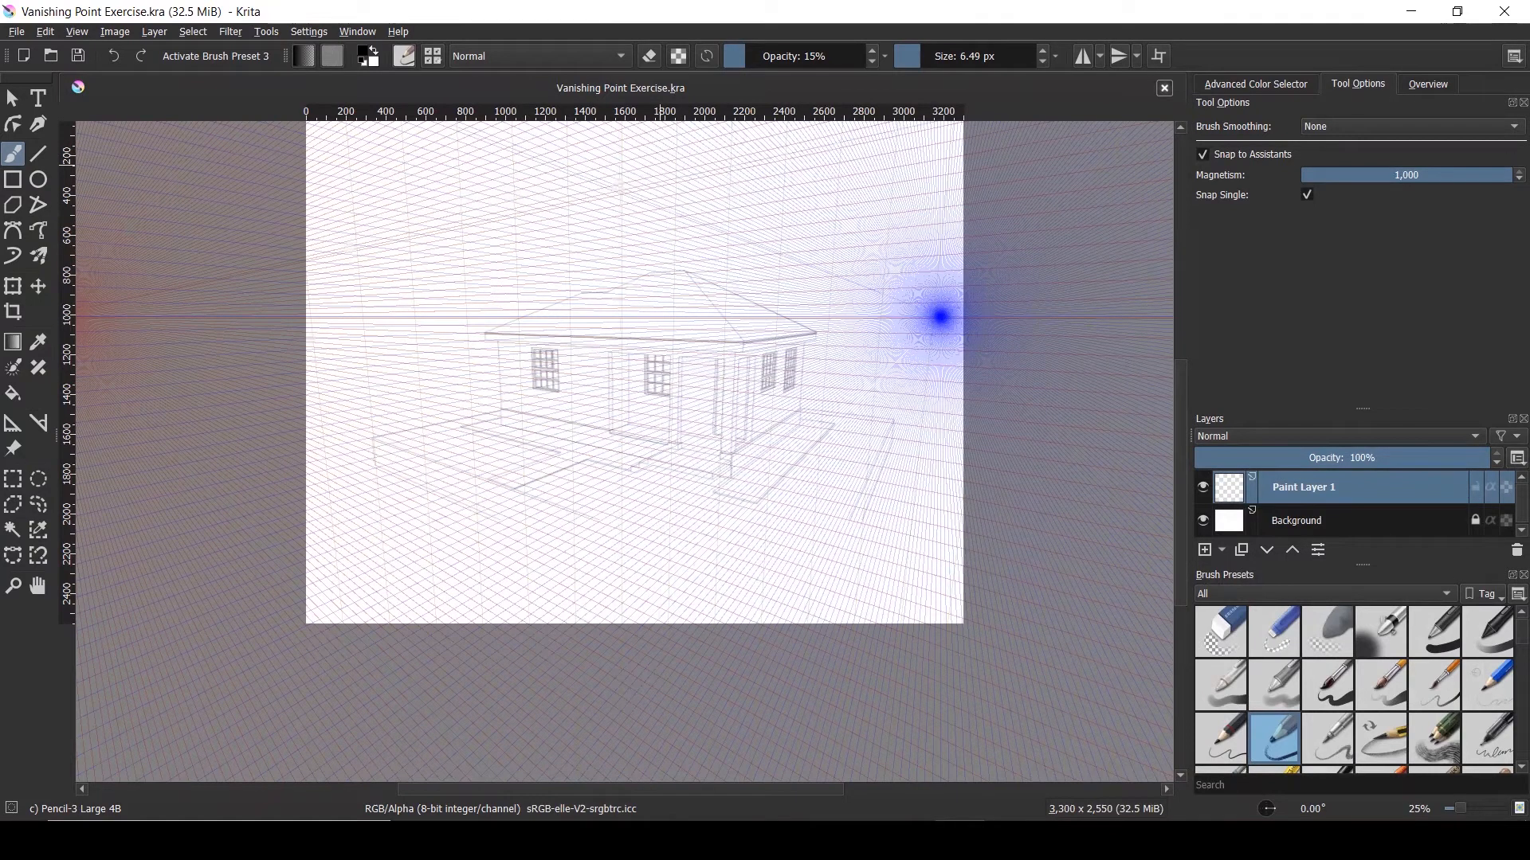
Adjust the Pencil-3 Large 4B's Flow and opacity to 100%, testing strokes on the Scratchpad
{"action": "left_click", "coordinate": [408, 64]}
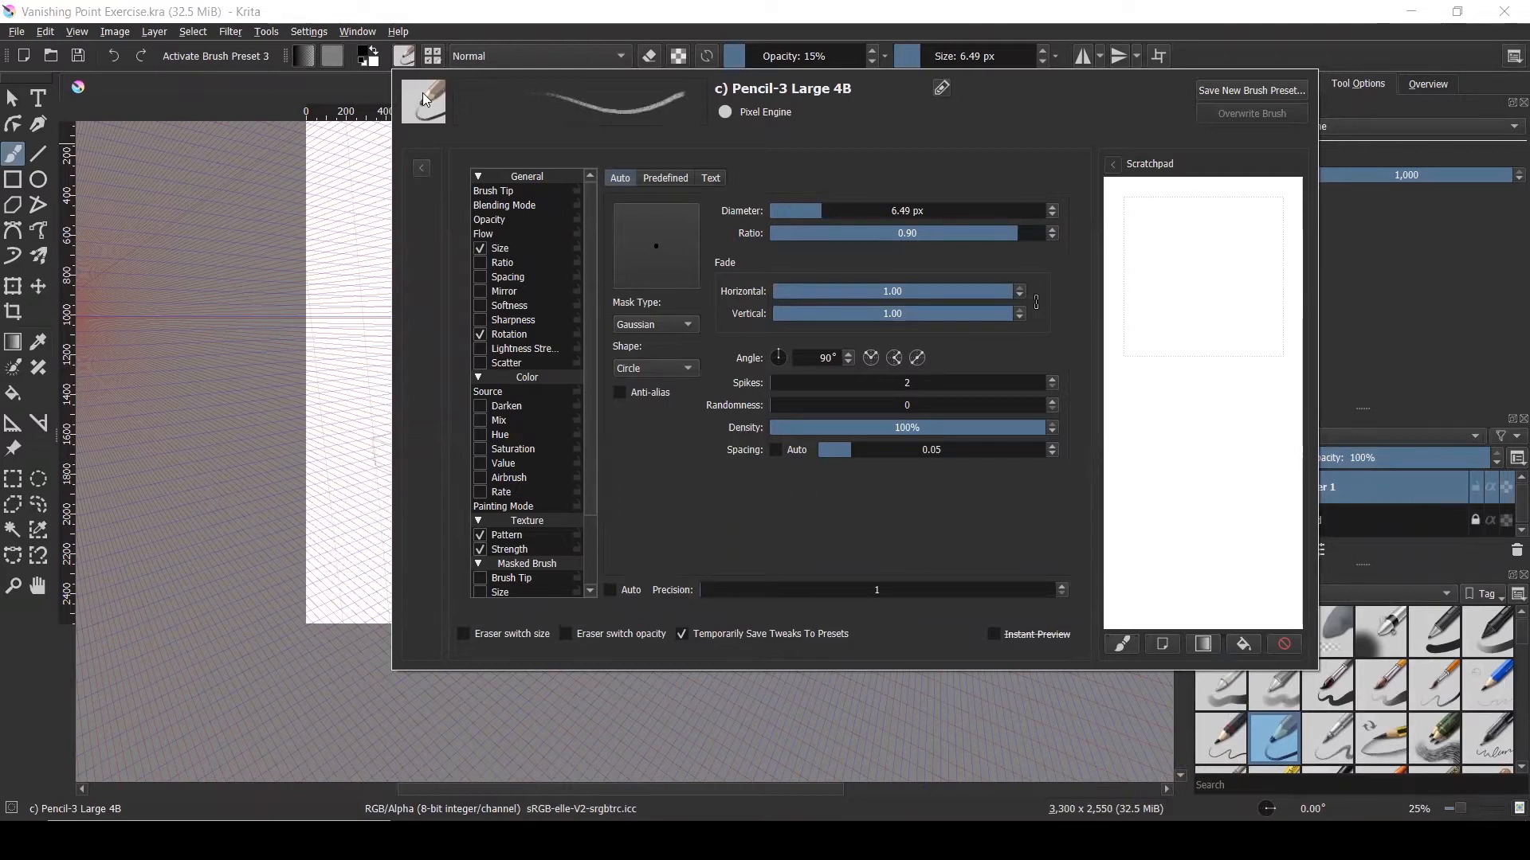
{"action": "left_click", "coordinate": [497, 235]}
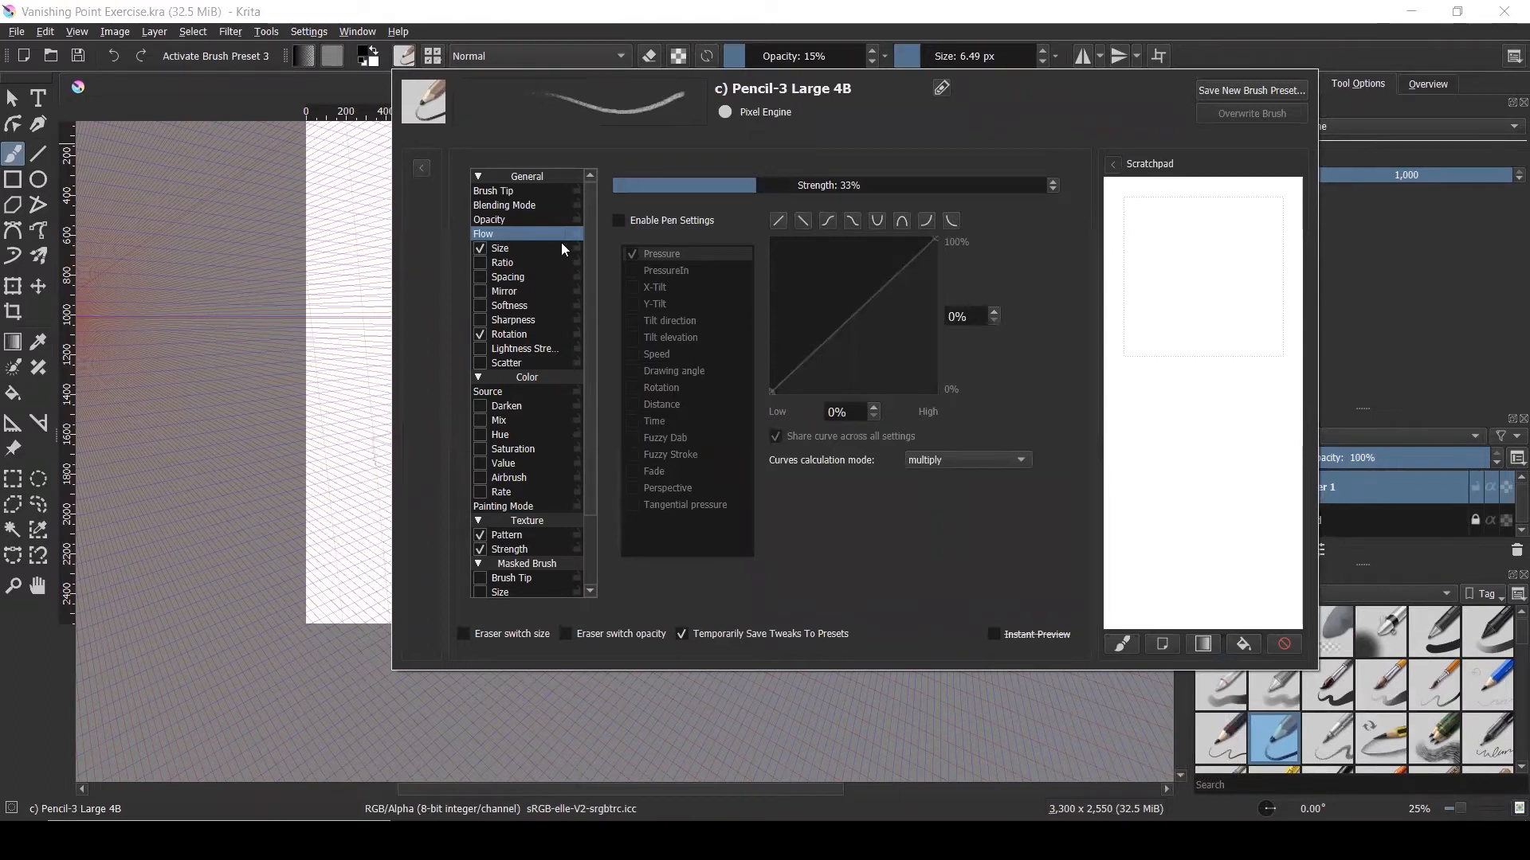
{"action": "mouse_move", "coordinate": [1142, 273]}
{"action": "left_mouse_down"}
{"action": "mouse_move", "coordinate": [1194, 382]}
{"action": "mouse_move", "coordinate": [1177, 450]}
{"action": "left_mouse_up"}
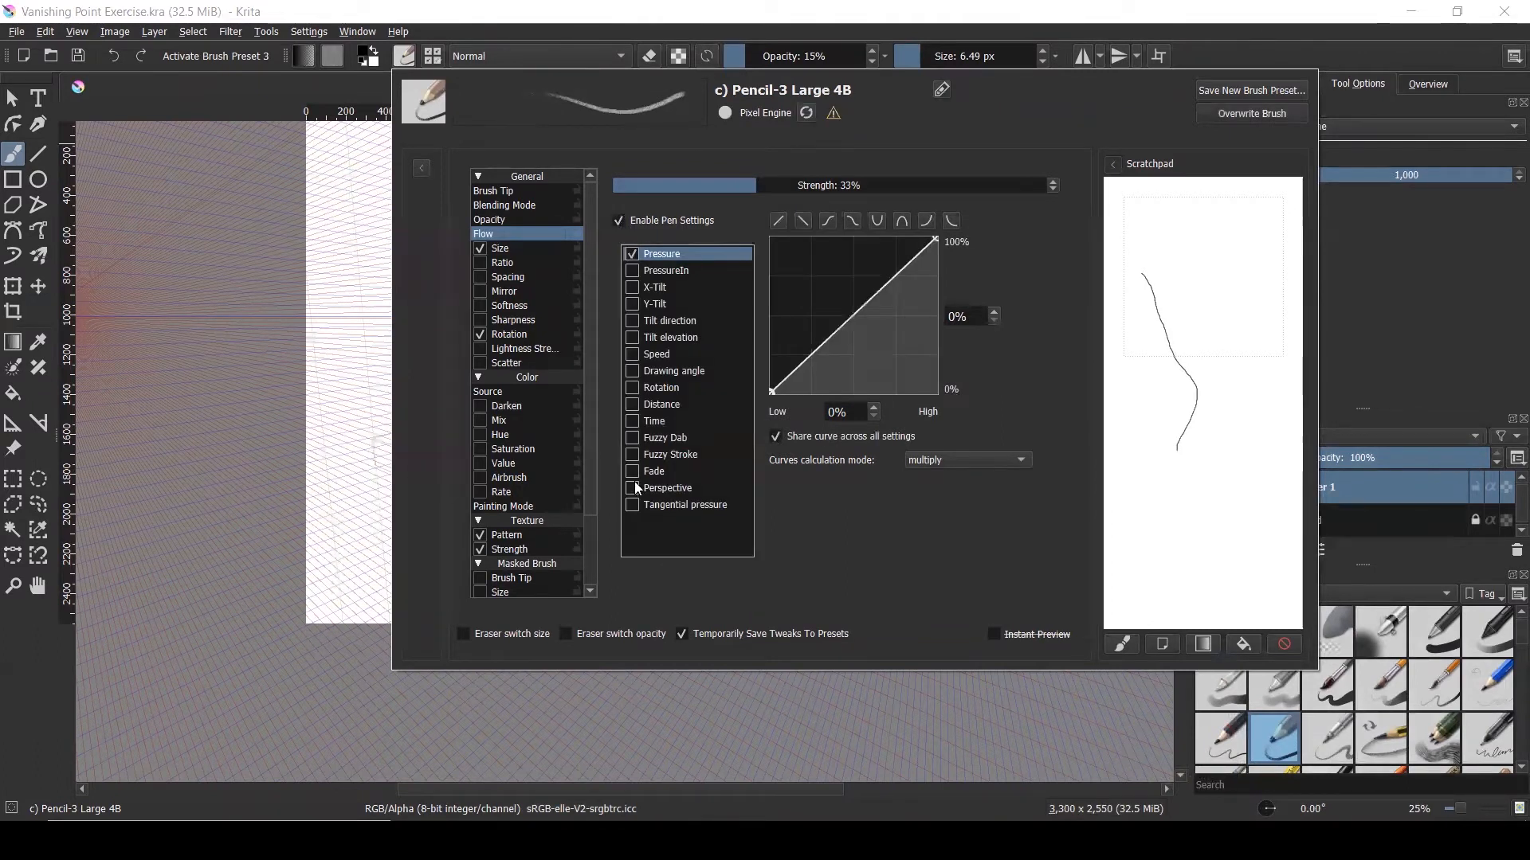
{"action": "left_click", "coordinate": [633, 488]}
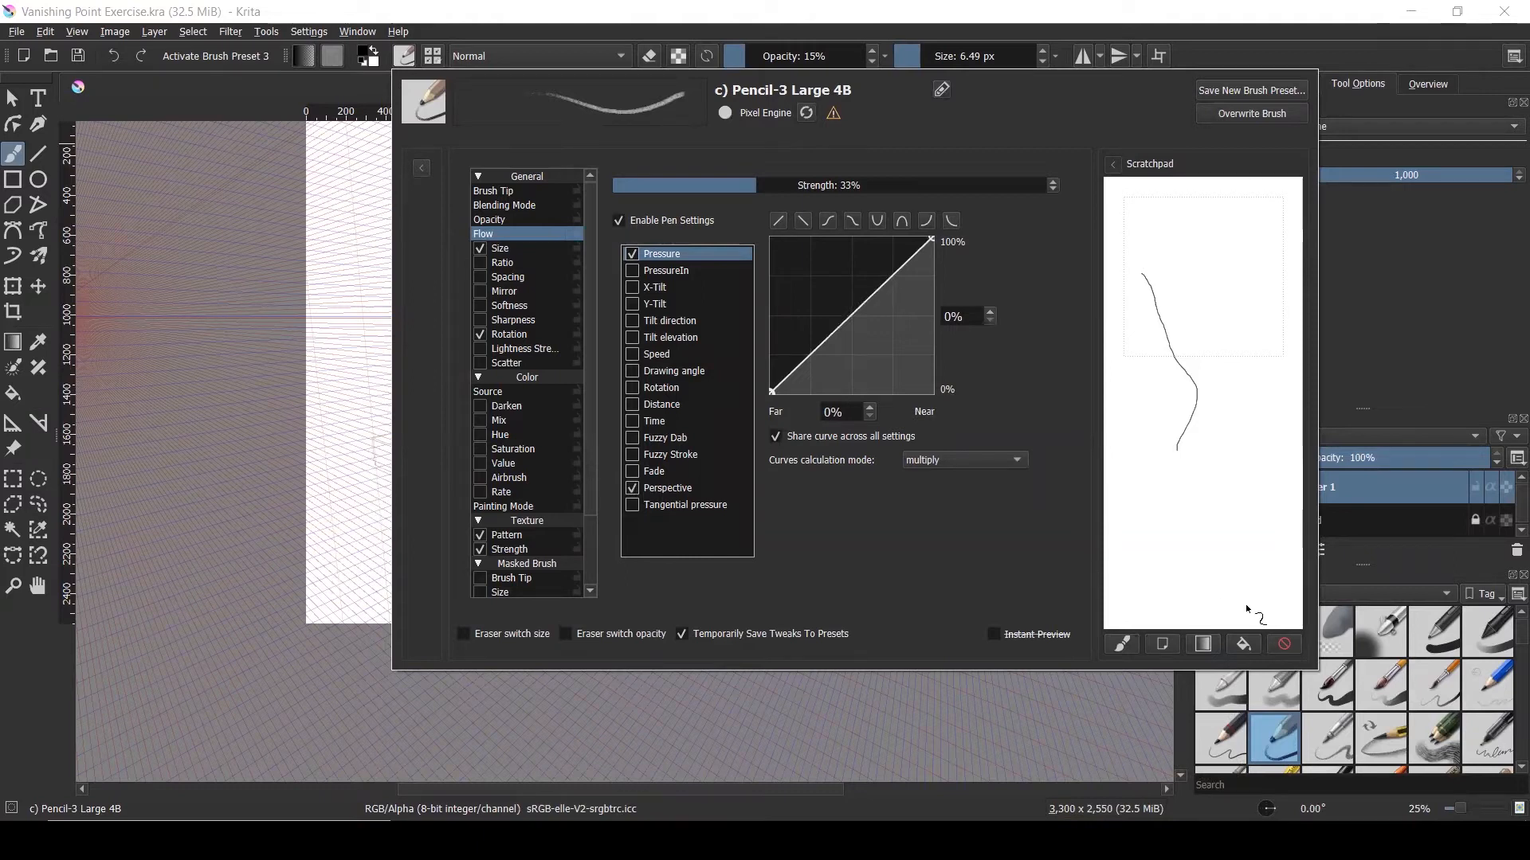
{"action": "left_click_drag", "start_coordinate": [1120, 600], "coordinate": [1192, 537]}
{"action": "left_click", "coordinate": [351, 326]}
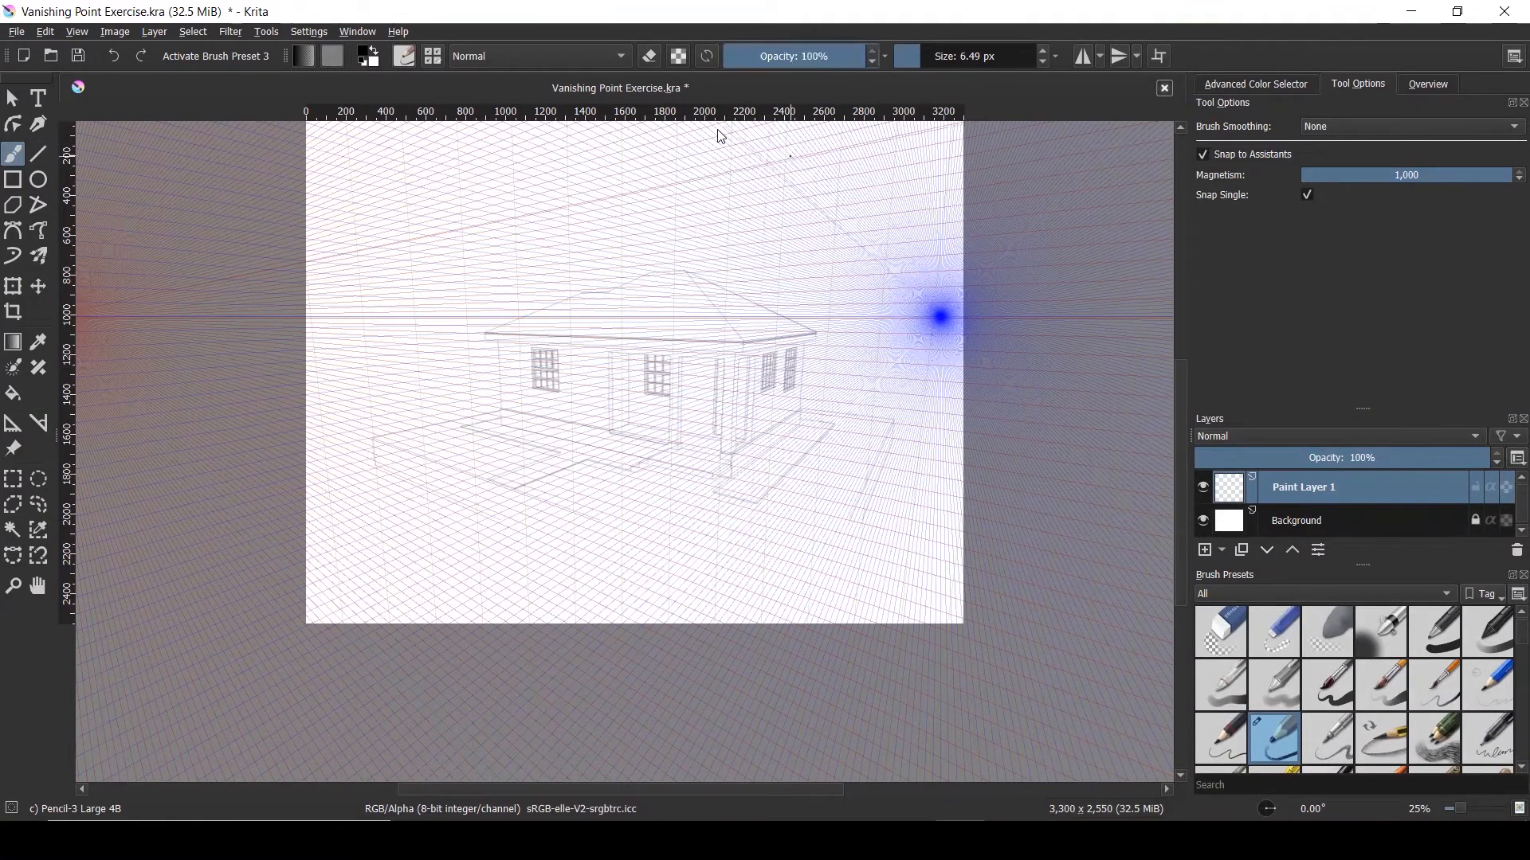
Set the brush size to 7 px and keep Brush Smoothing at None
{"action": "key", "text": "ctrl+plus"}
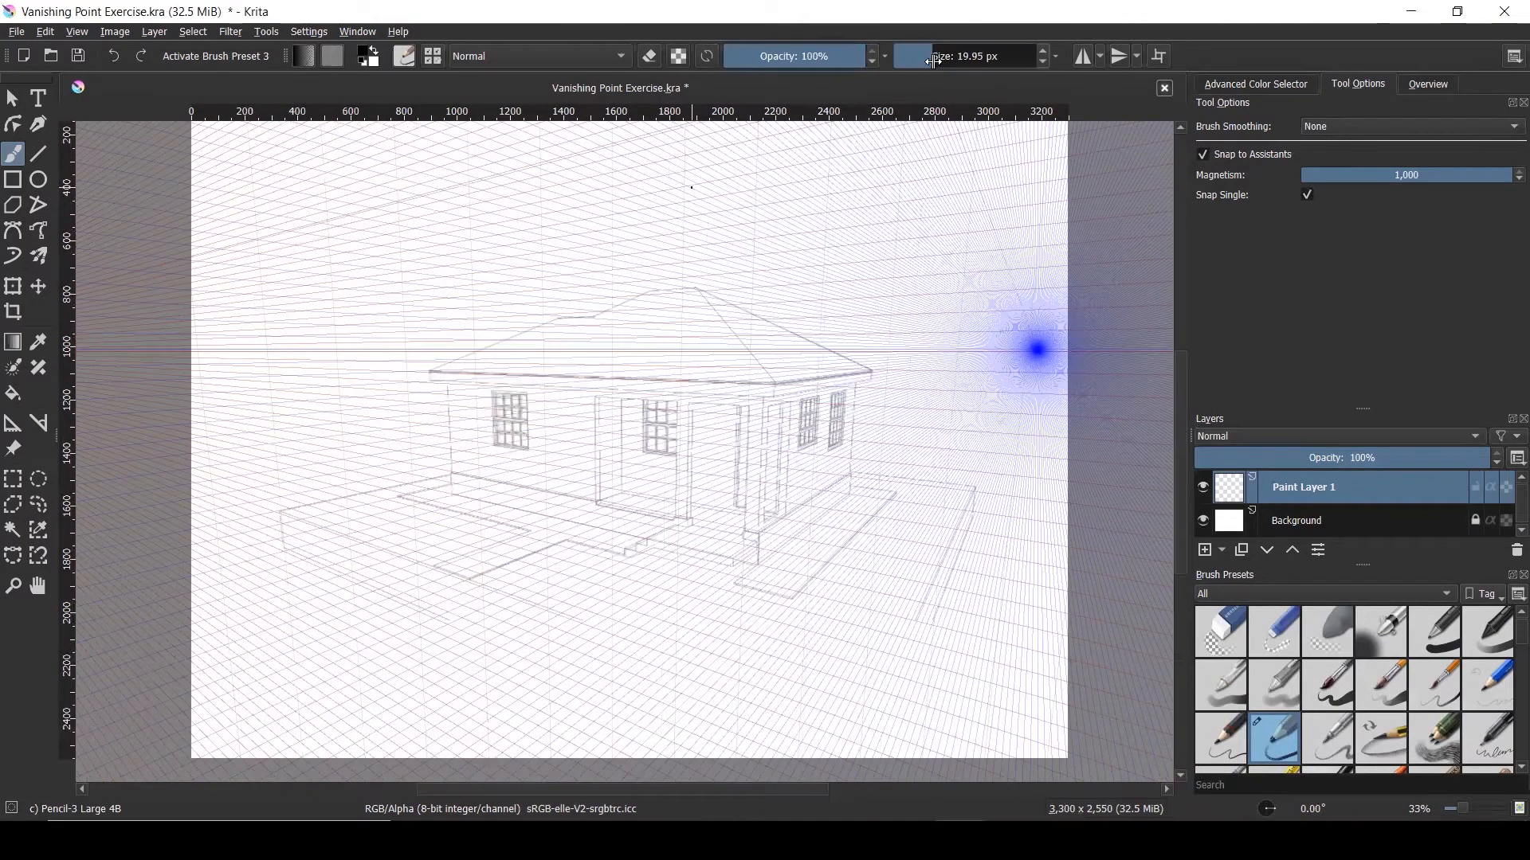
{"action": "left_click_drag", "start_coordinate": [934, 62], "coordinate": [923, 64]}
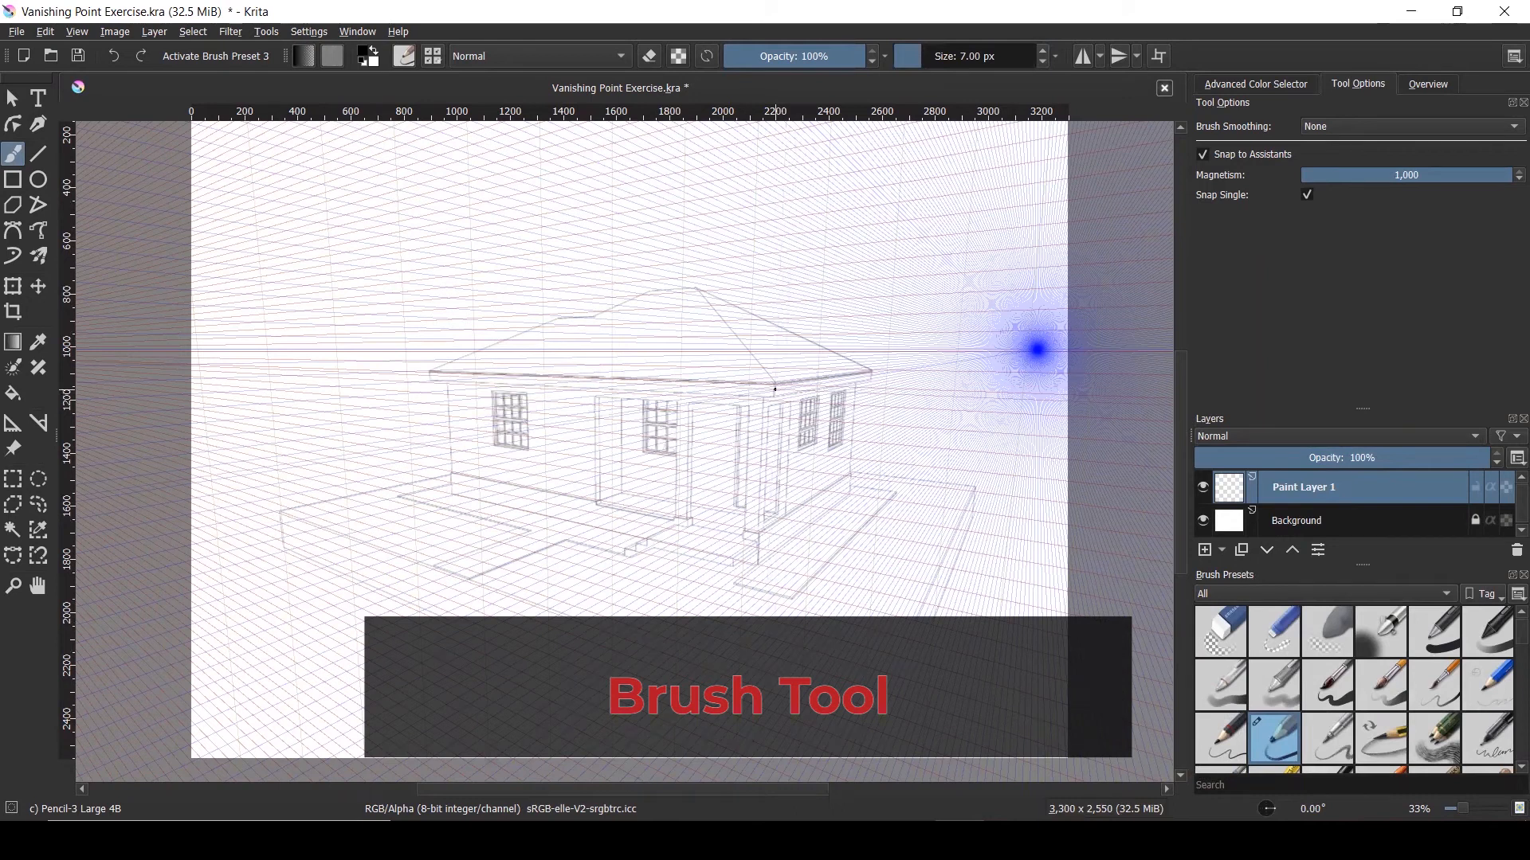
{"action": "scroll", "coordinate": [774, 390], "scroll_direction": "up", "scroll_amount": 2}
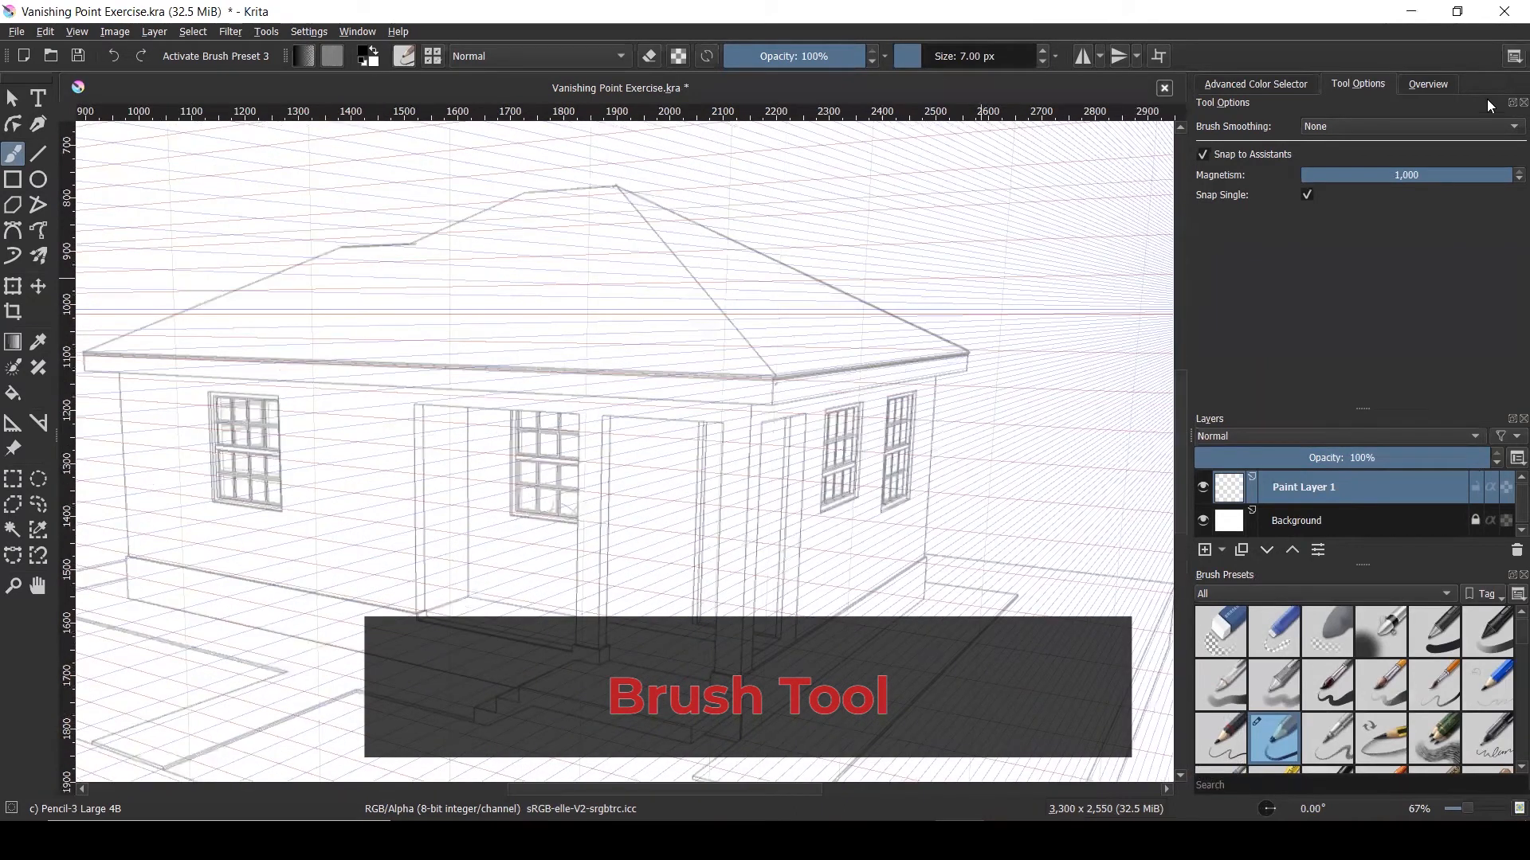
{"action": "left_click", "coordinate": [1467, 127]}
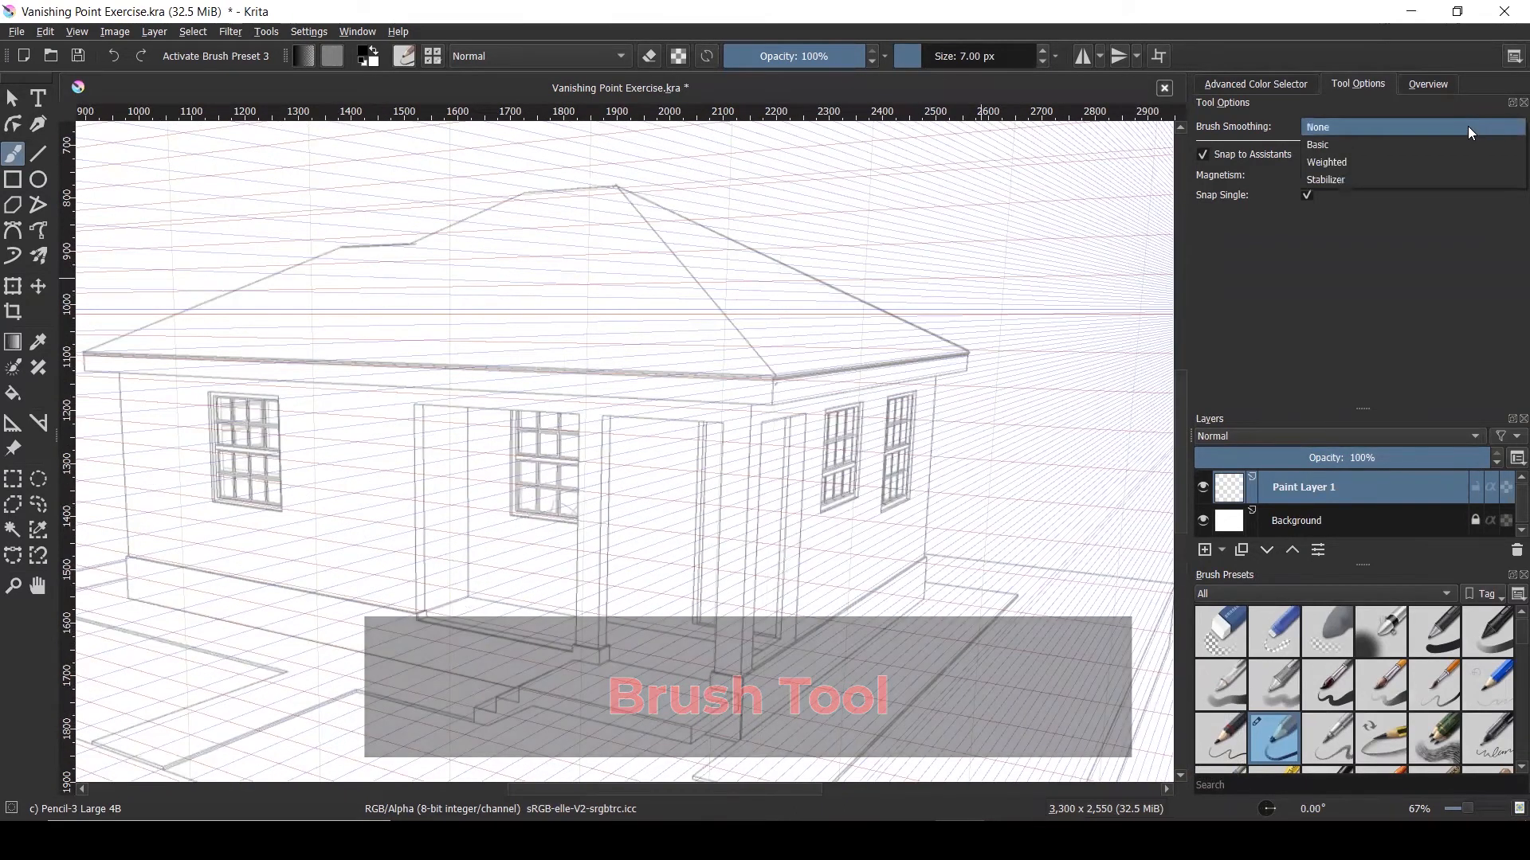
{"action": "left_click", "coordinate": [1457, 121]}
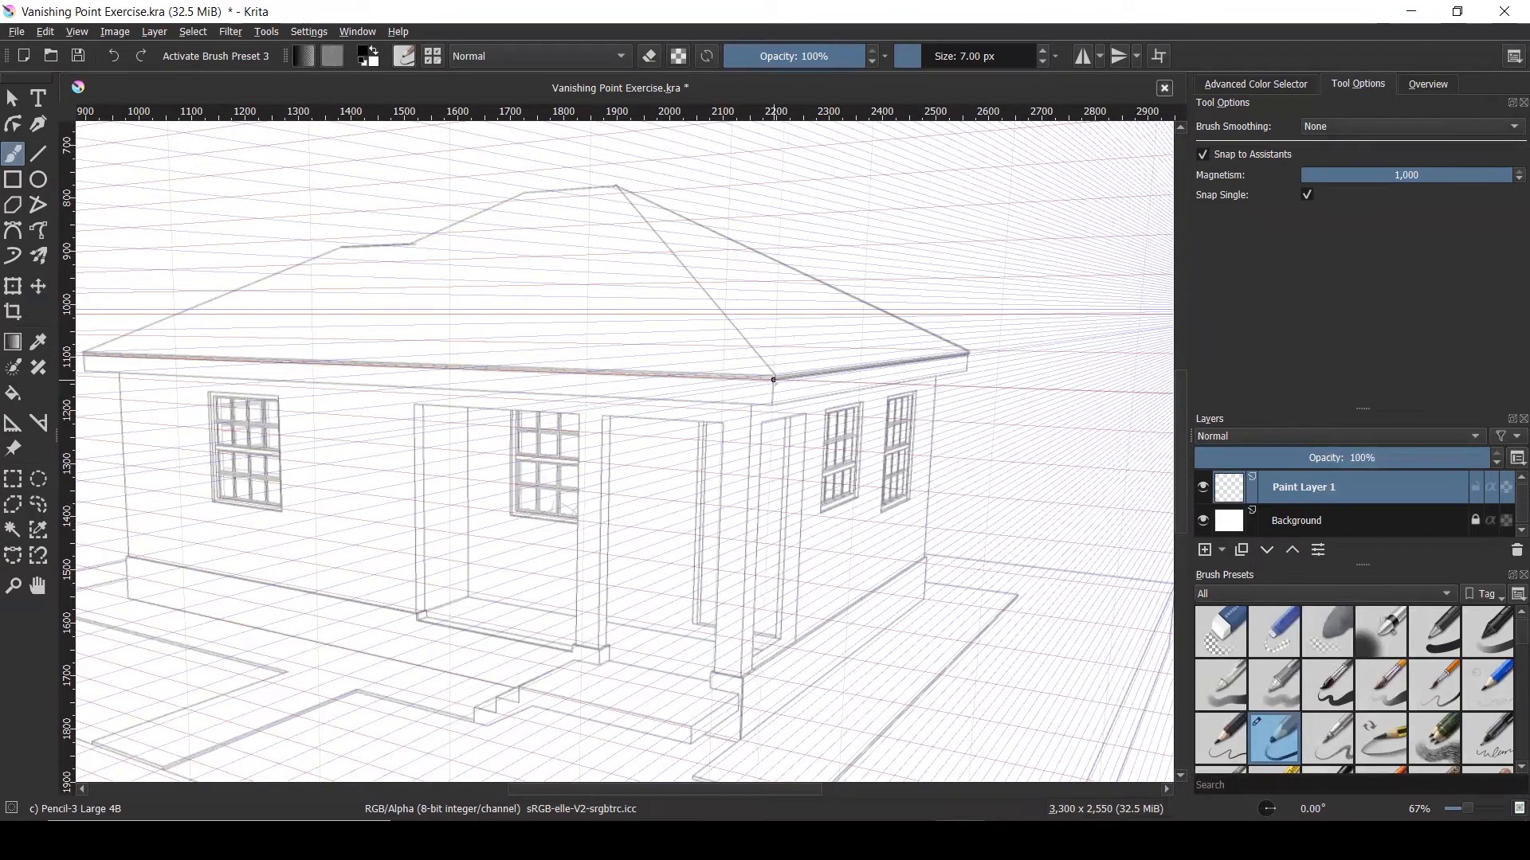
Ink the right roof eave, its corner edge, and the lower fascia line
{"action": "left_click_drag", "start_coordinate": [783, 377], "coordinate": [963, 354]}
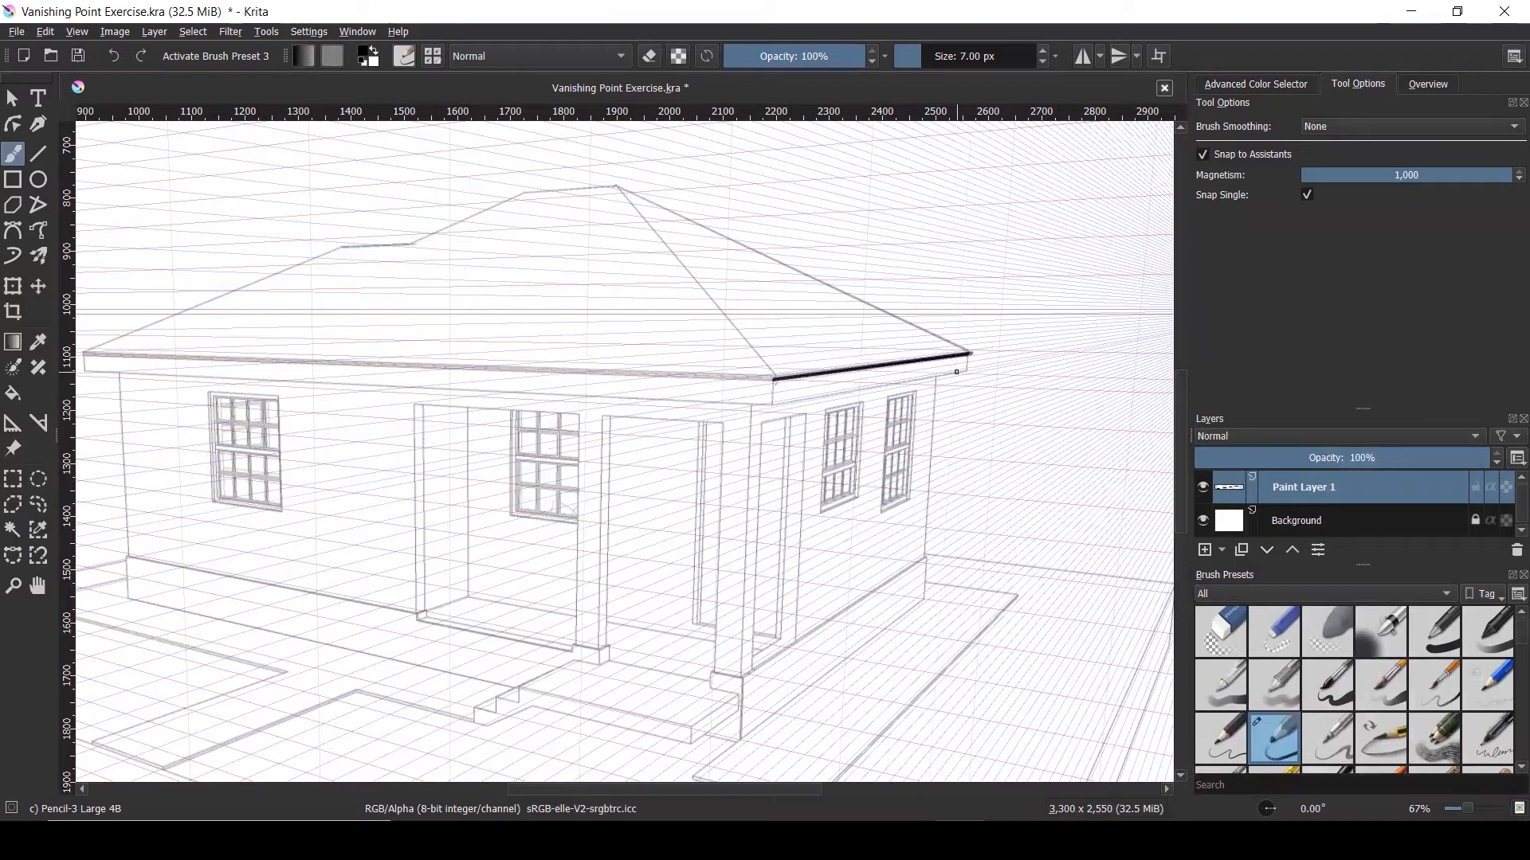
{"action": "scroll", "coordinate": [970, 353], "scroll_direction": "up", "scroll_amount": 3}
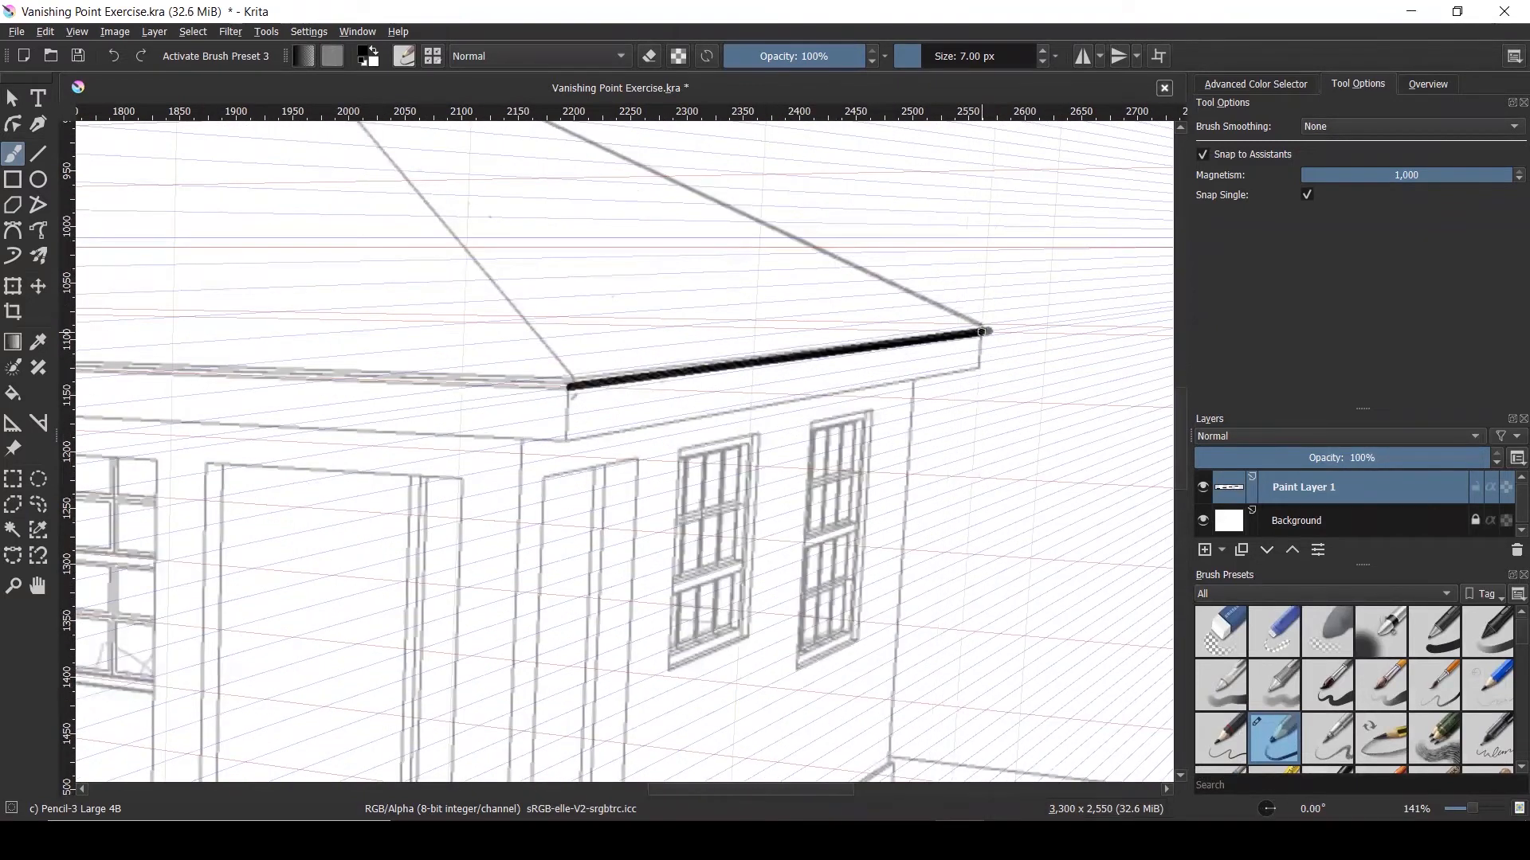
{"action": "left_click_drag", "start_coordinate": [982, 332], "coordinate": [980, 373]}
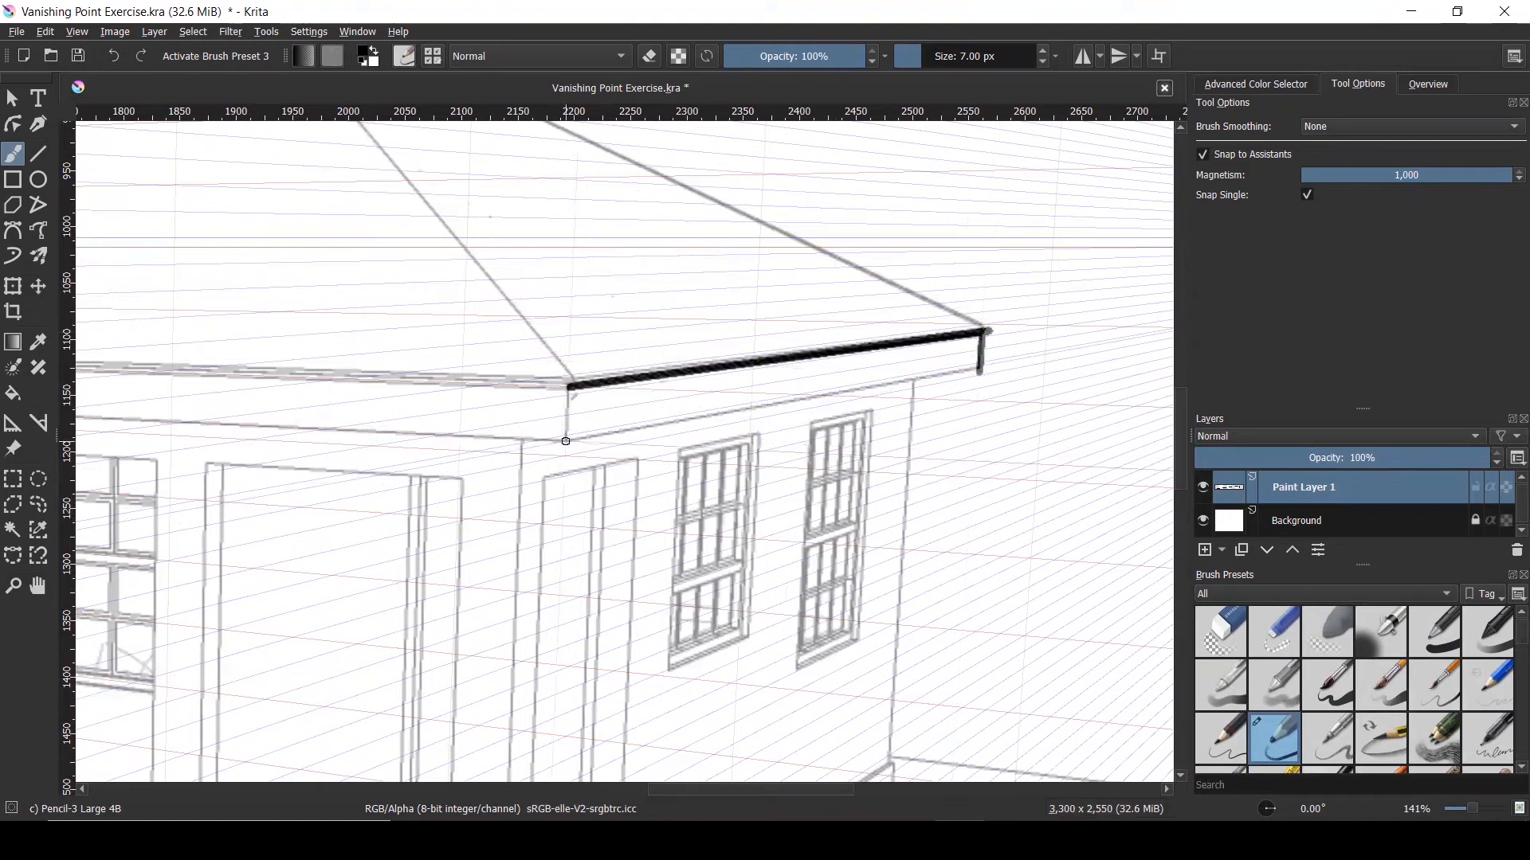
{"action": "left_click_drag", "start_coordinate": [566, 440], "coordinate": [973, 368]}
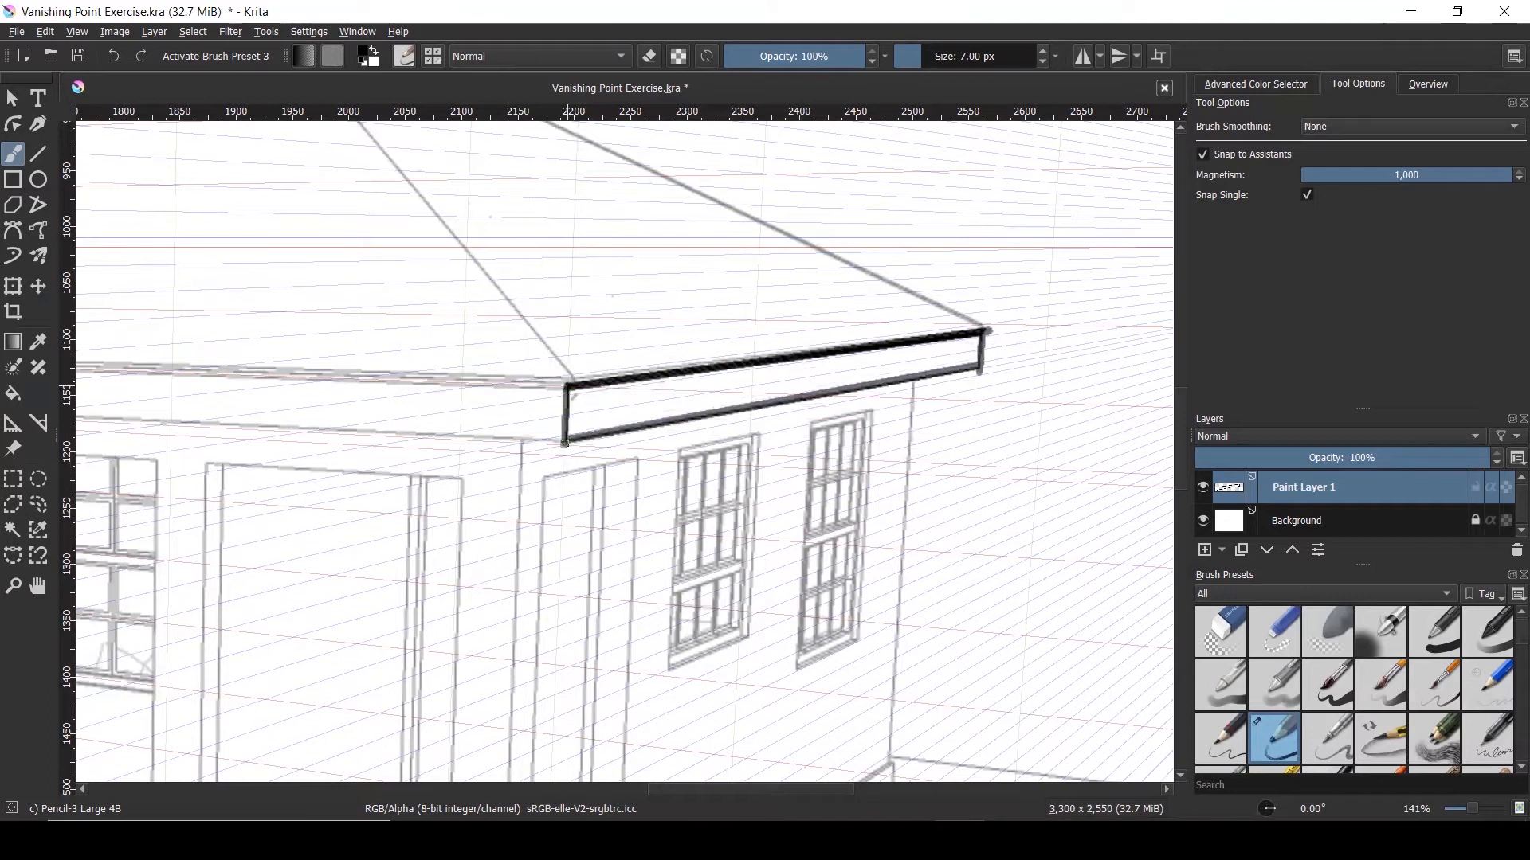
{"action": "scroll", "coordinate": [835, 413], "scroll_direction": "down", "scroll_amount": 4}
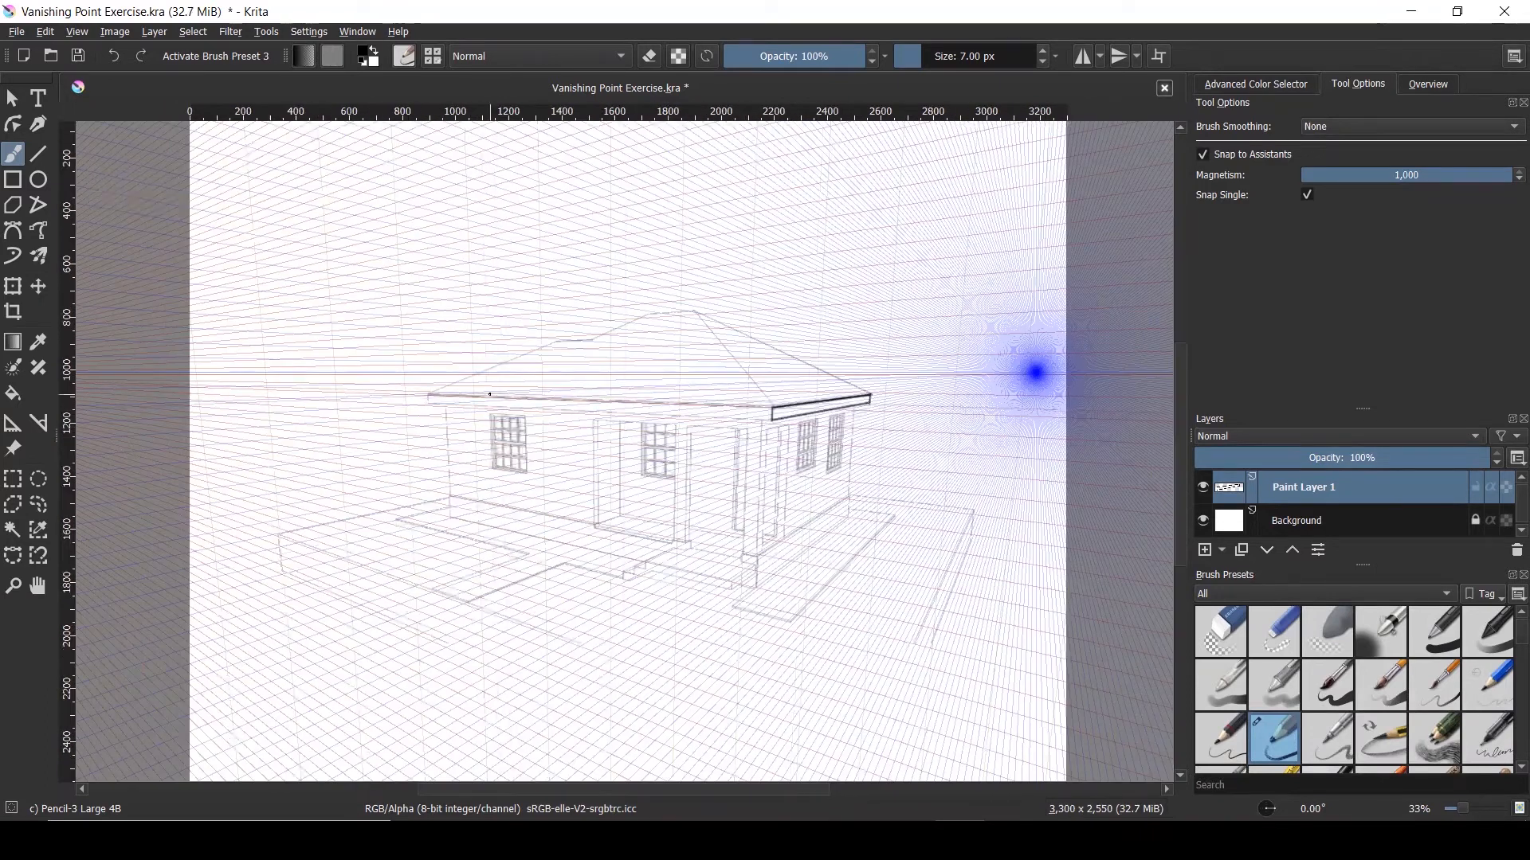
Ink the upper front roof eave line across the roof
{"action": "scroll", "coordinate": [490, 393], "scroll_direction": "up", "scroll_amount": 2}
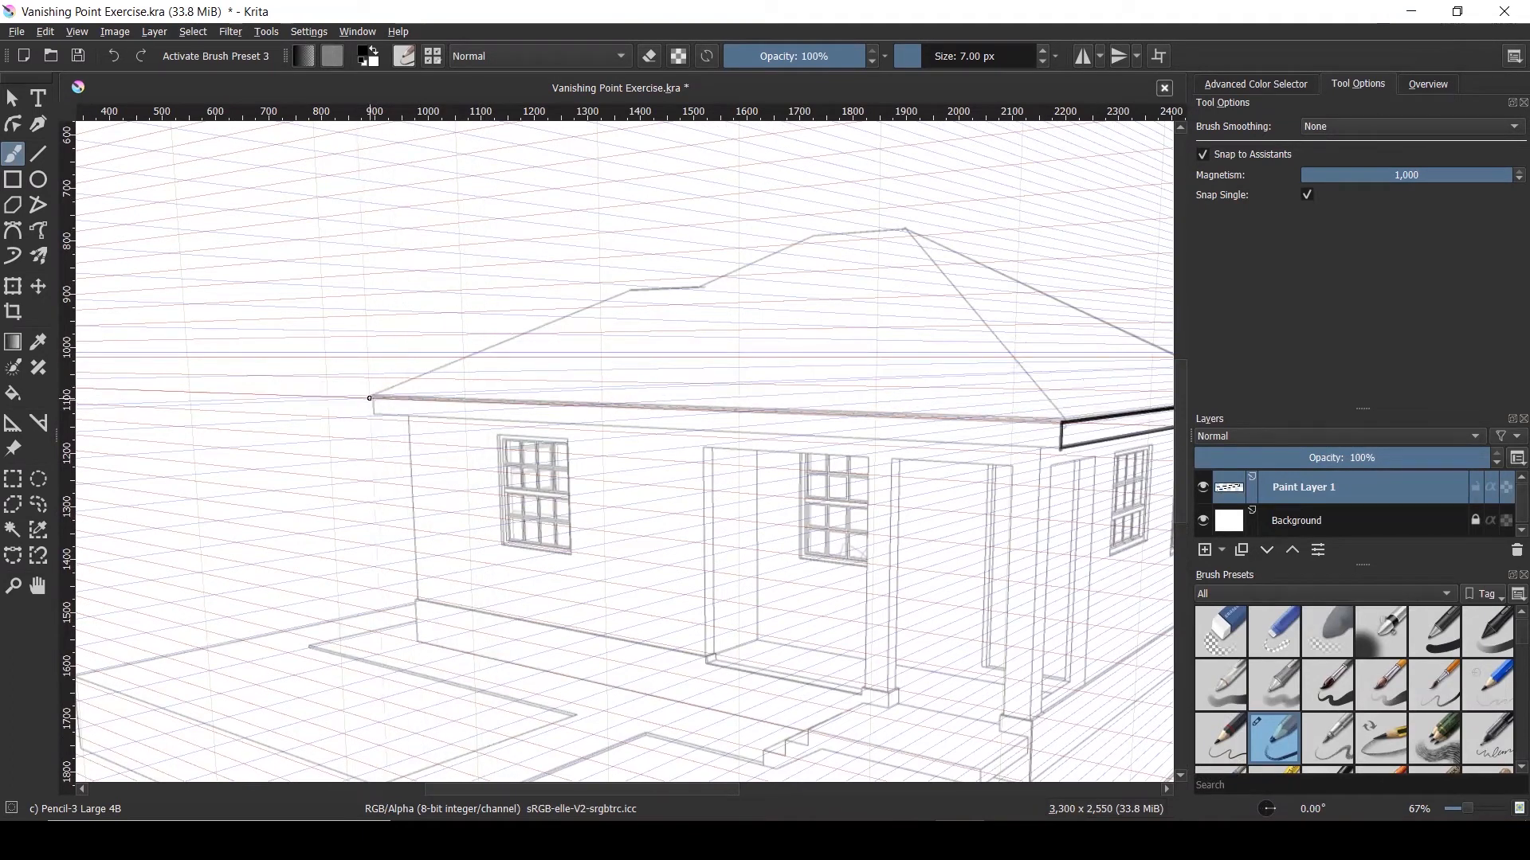
{"action": "scroll", "coordinate": [373, 398], "scroll_direction": "up", "scroll_amount": 2}
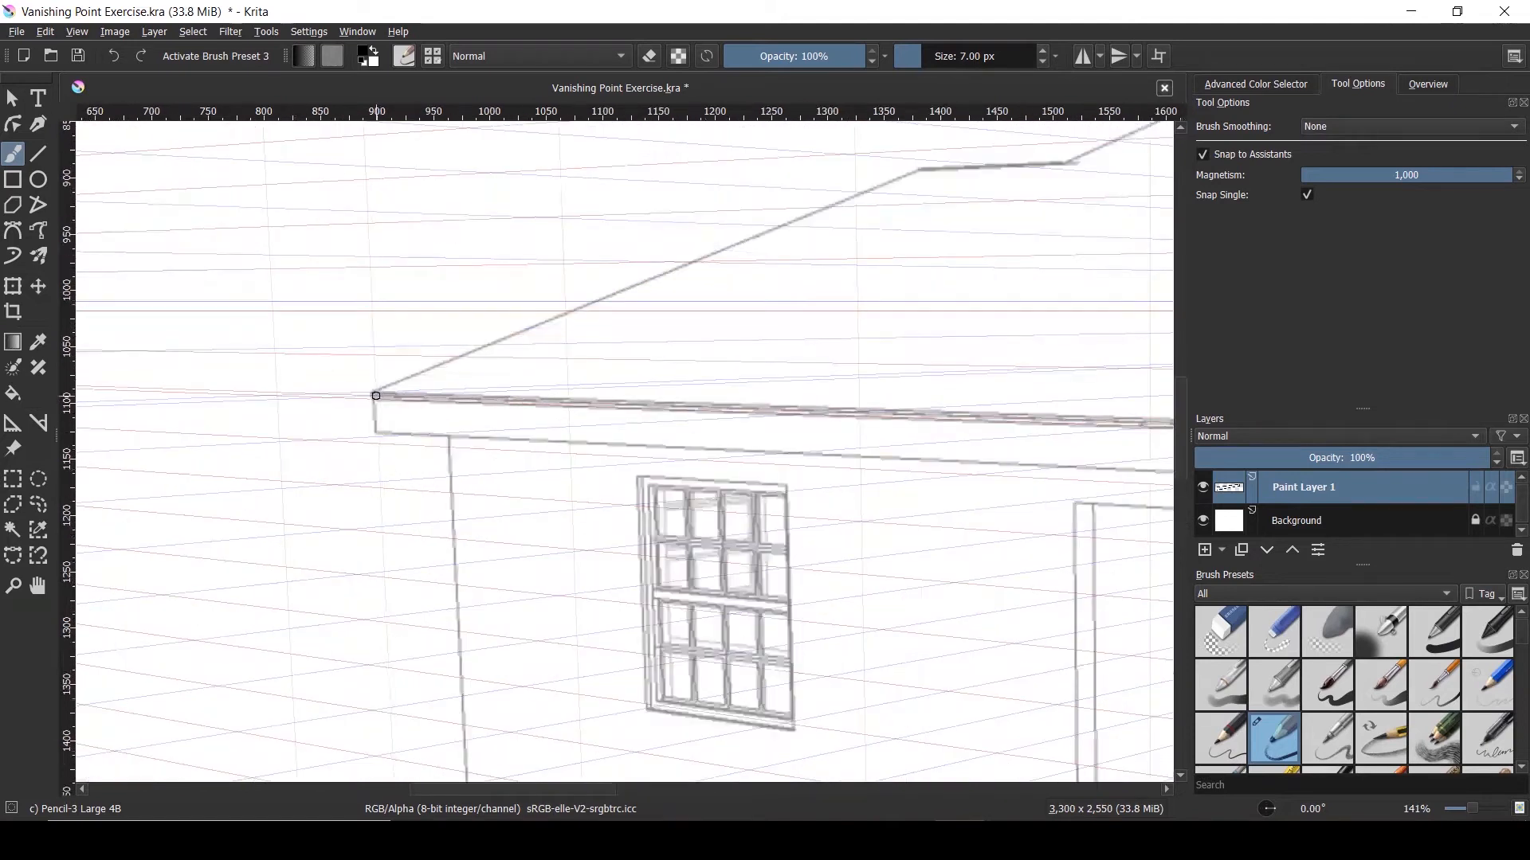
{"action": "left_click_drag", "start_coordinate": [503, 399], "coordinate": [1003, 416]}
{"action": "scroll", "coordinate": [1000, 481], "scroll_direction": "down", "scroll_amount": 4}
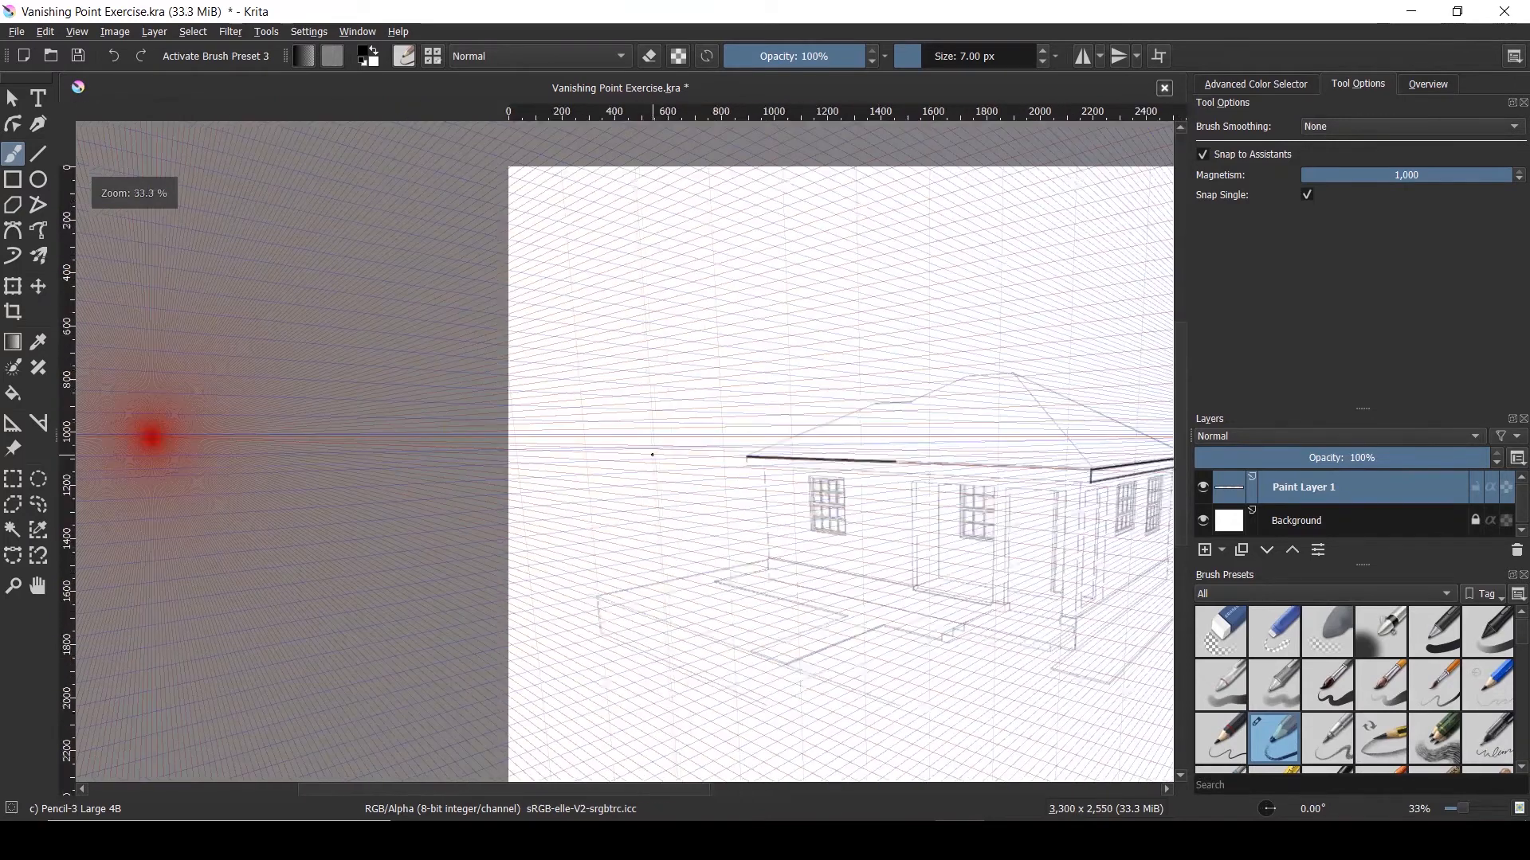
{"action": "scroll", "coordinate": [652, 455], "scroll_direction": "down", "scroll_amount": 1}
{"action": "scroll", "coordinate": [964, 492], "scroll_direction": "up", "scroll_amount": 1}
{"action": "scroll", "coordinate": [964, 466], "scroll_direction": "up", "scroll_amount": 2}
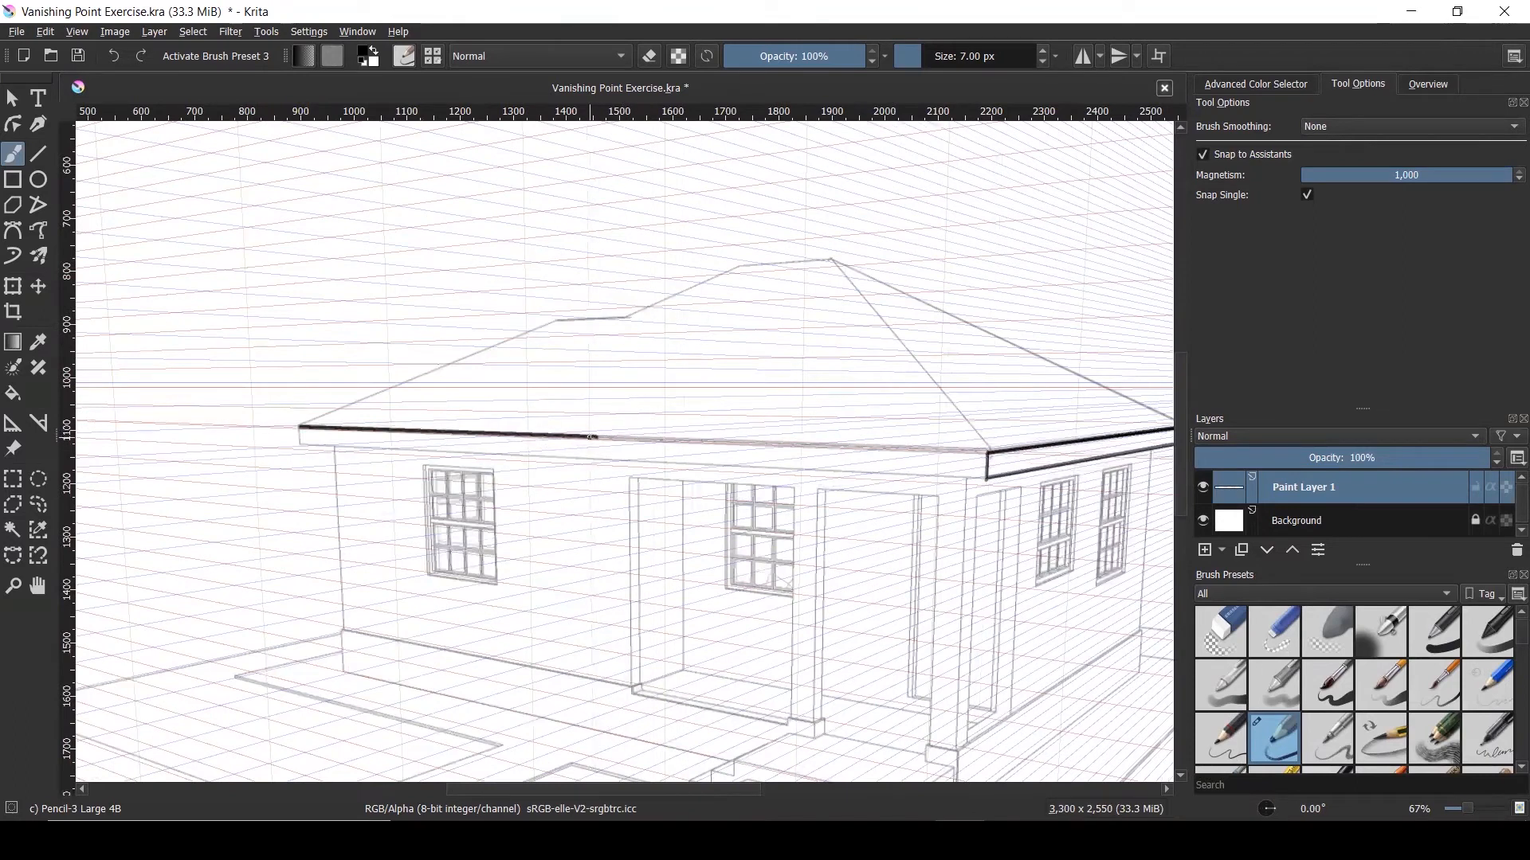
Redraw the lower front eave line after undoing a stray stroke, then close the left end
{"action": "left_click_drag", "start_coordinate": [638, 434], "coordinate": [639, 434]}
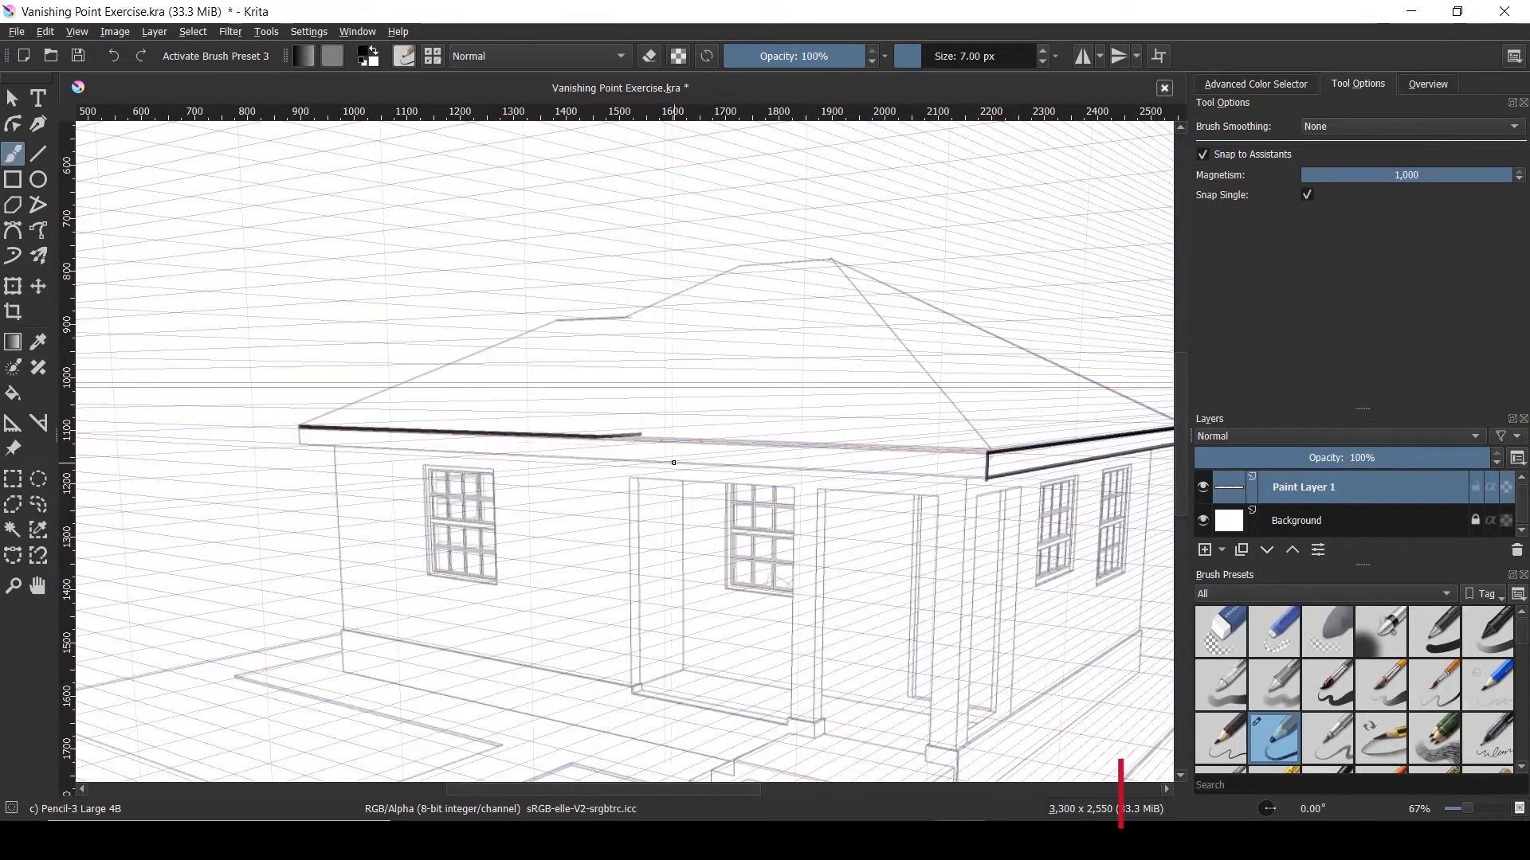
{"action": "key", "text": "ctrl+z"}
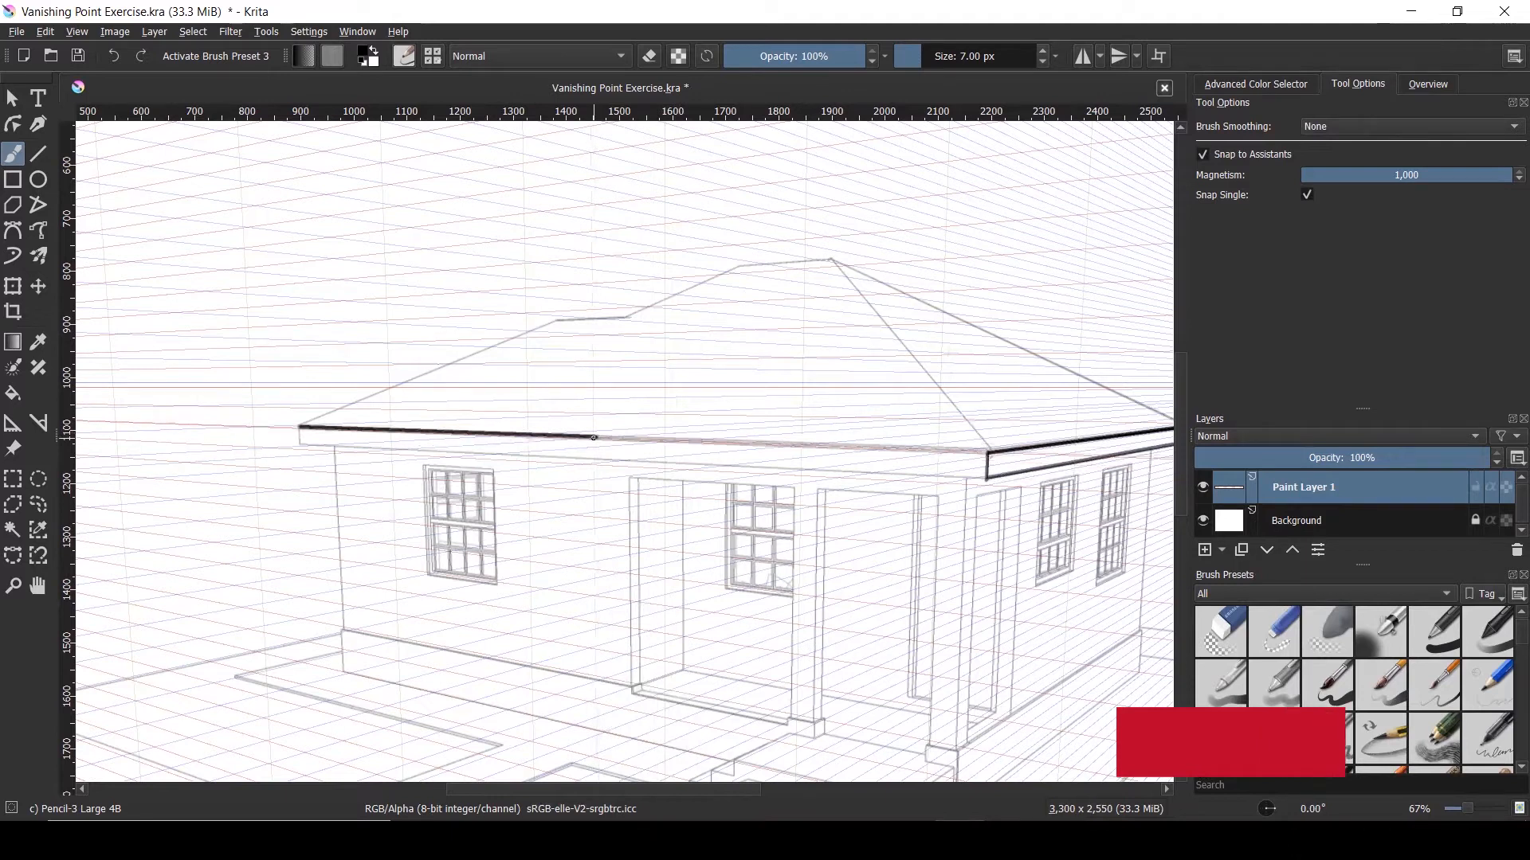
{"action": "left_click_drag", "start_coordinate": [593, 437], "coordinate": [975, 451]}
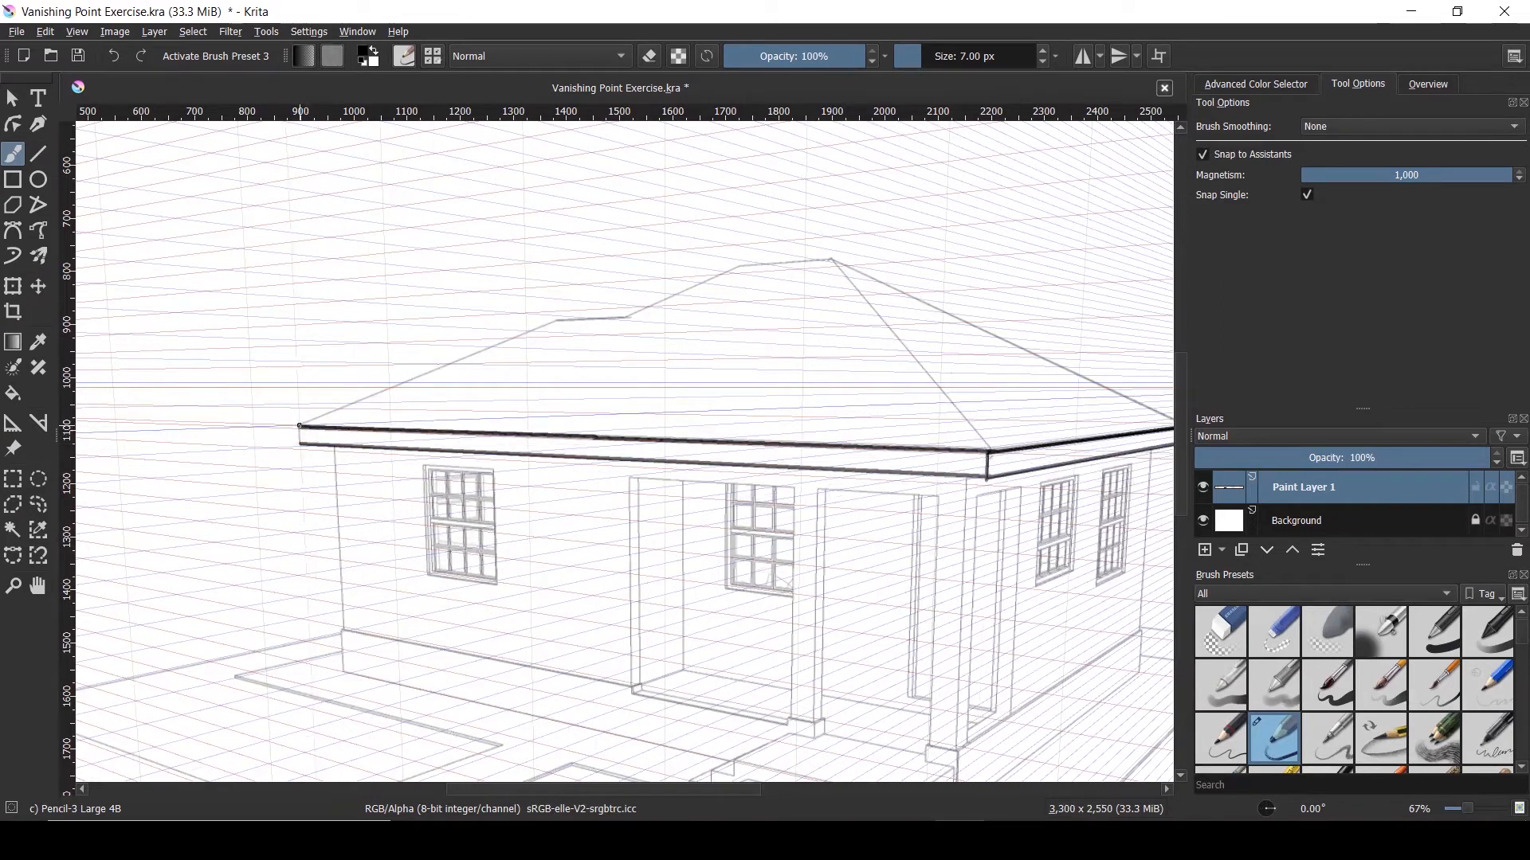
{"action": "left_click_drag", "start_coordinate": [299, 427], "coordinate": [300, 448]}
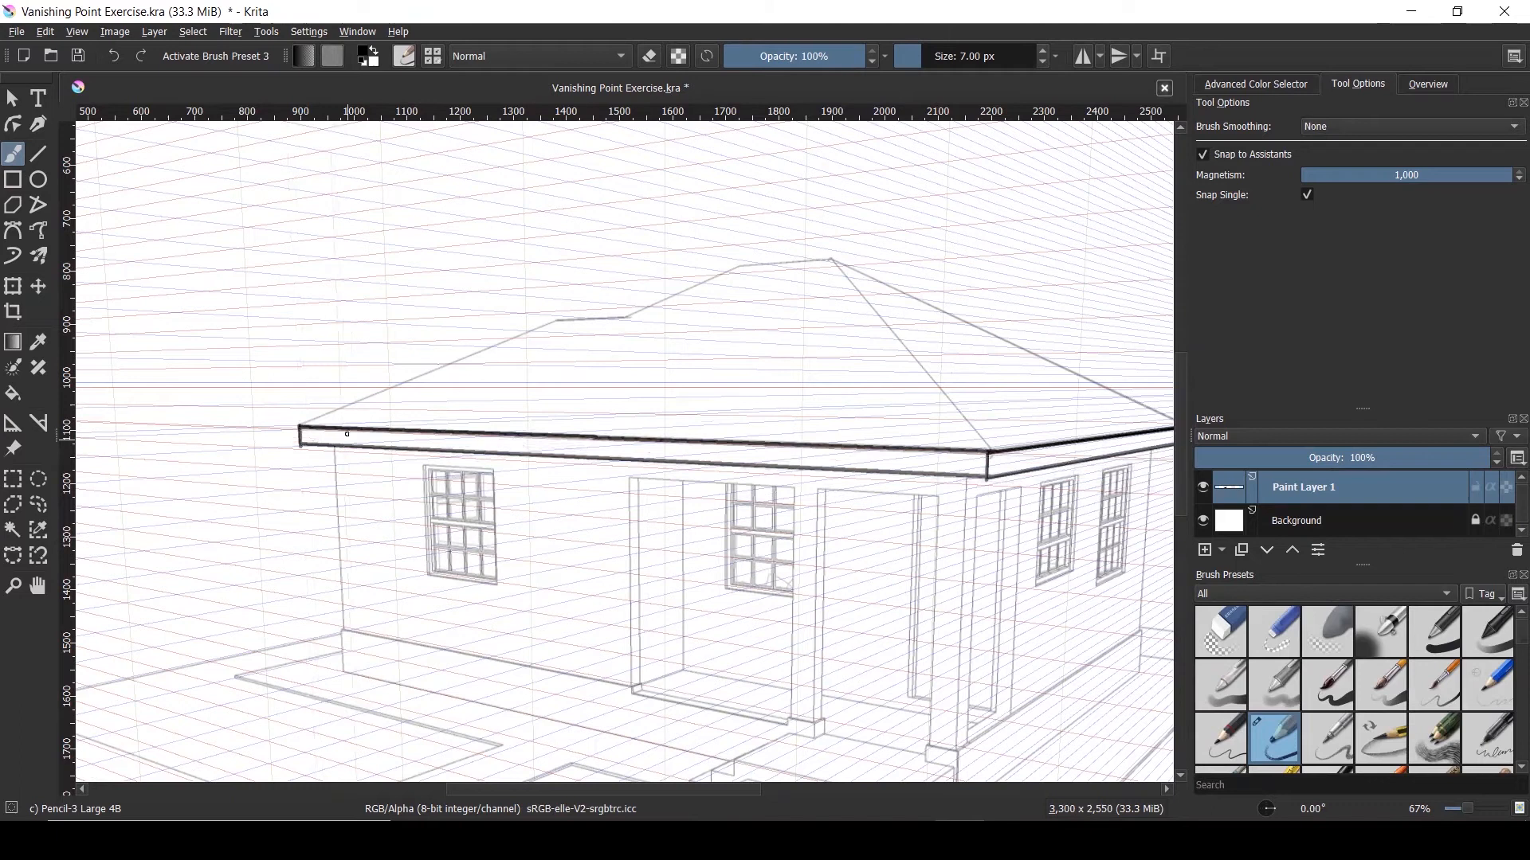
{"action": "scroll", "coordinate": [348, 434], "scroll_direction": "down", "scroll_amount": 2}
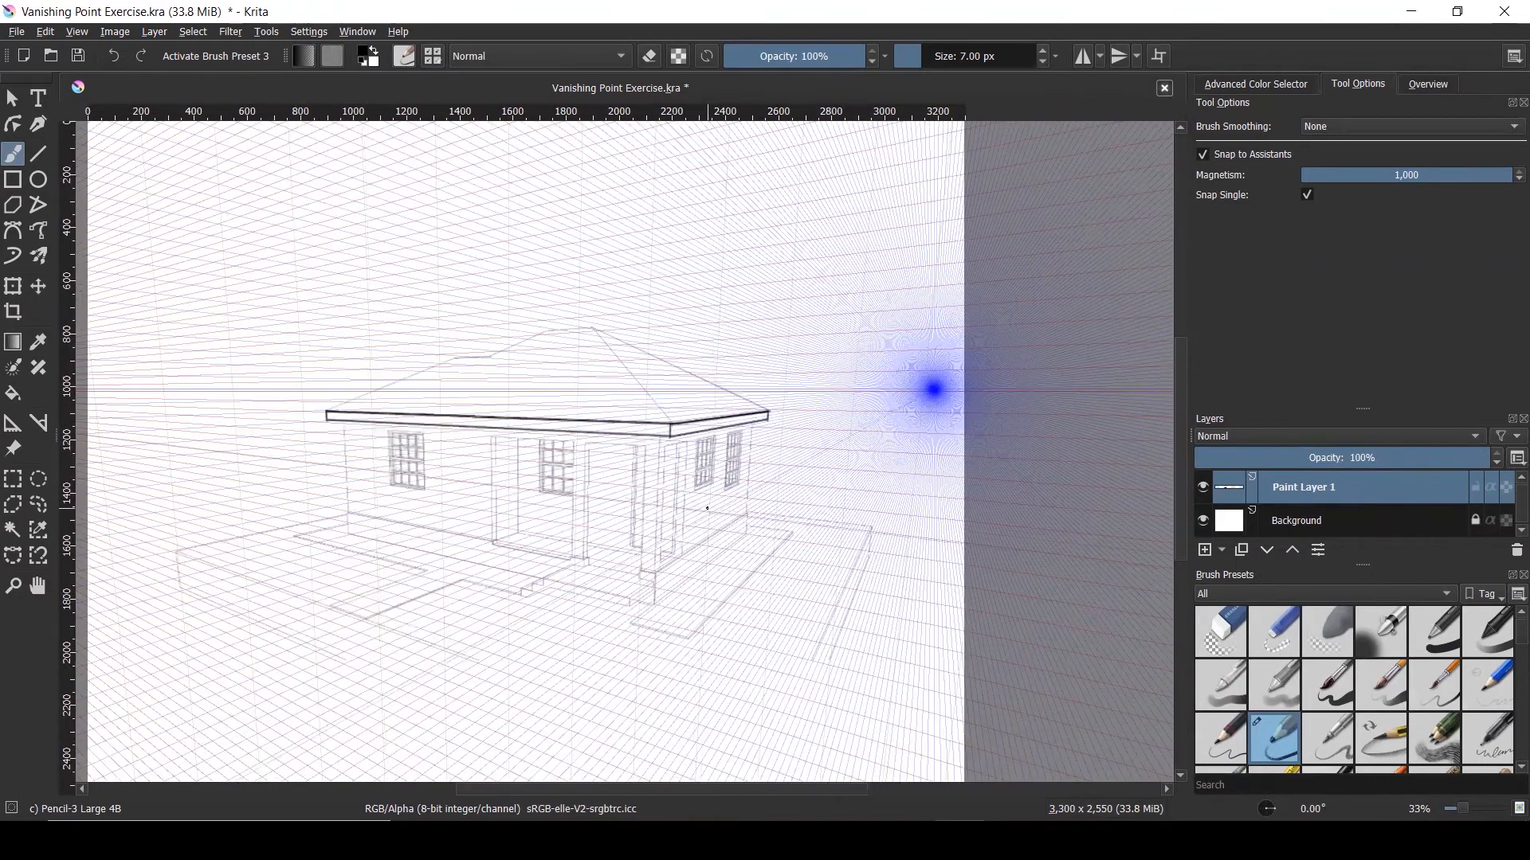
Ink the right wall's vertical corner down to the base, redoing one misplaced stroke
{"action": "scroll", "coordinate": [734, 527], "scroll_direction": "up", "scroll_amount": 2}
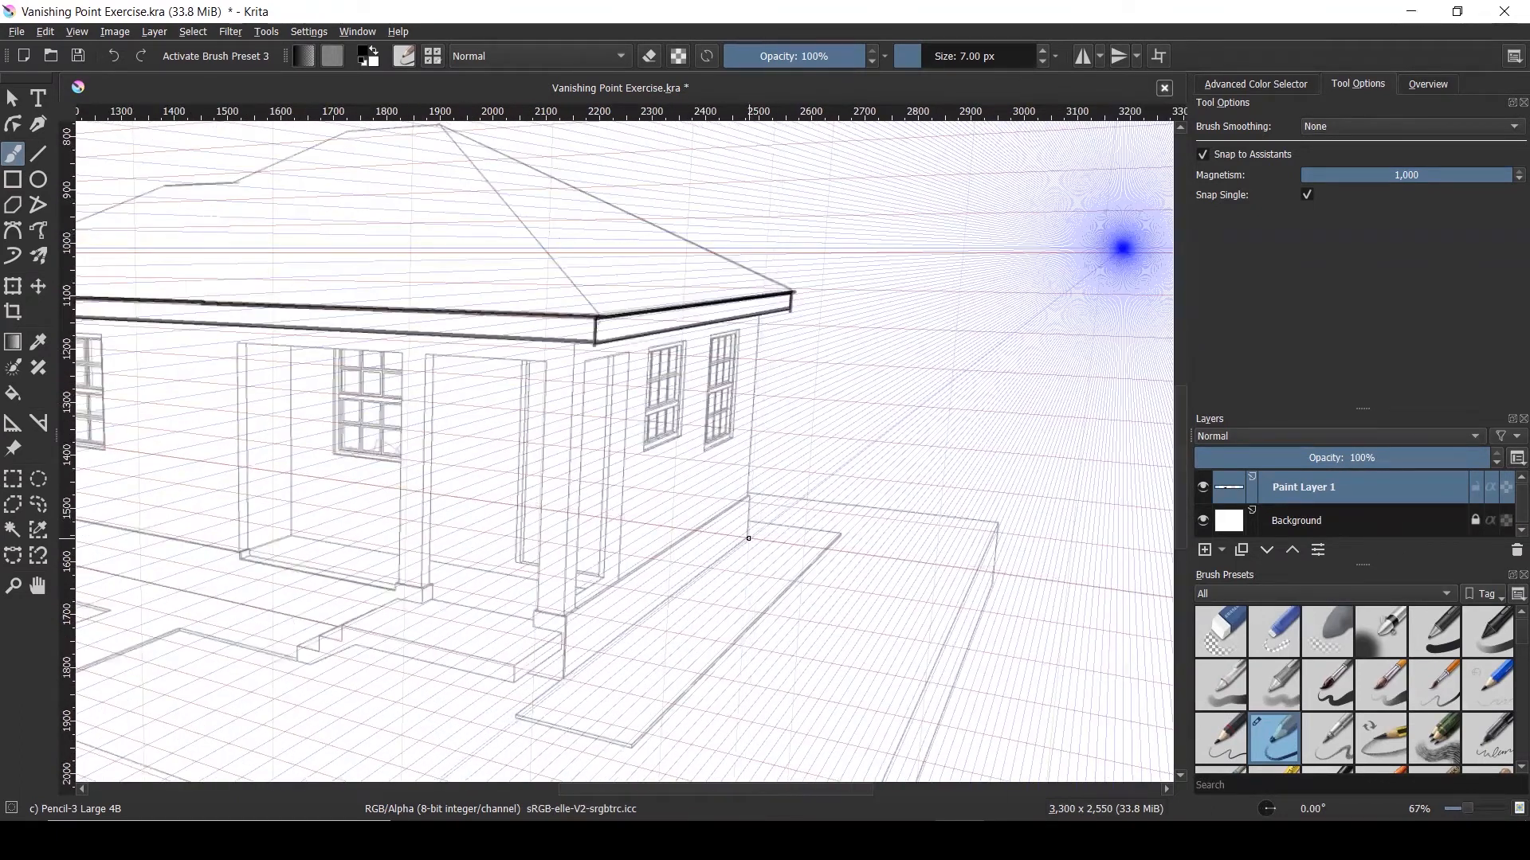
{"action": "left_click_drag", "start_coordinate": [749, 538], "coordinate": [761, 330]}
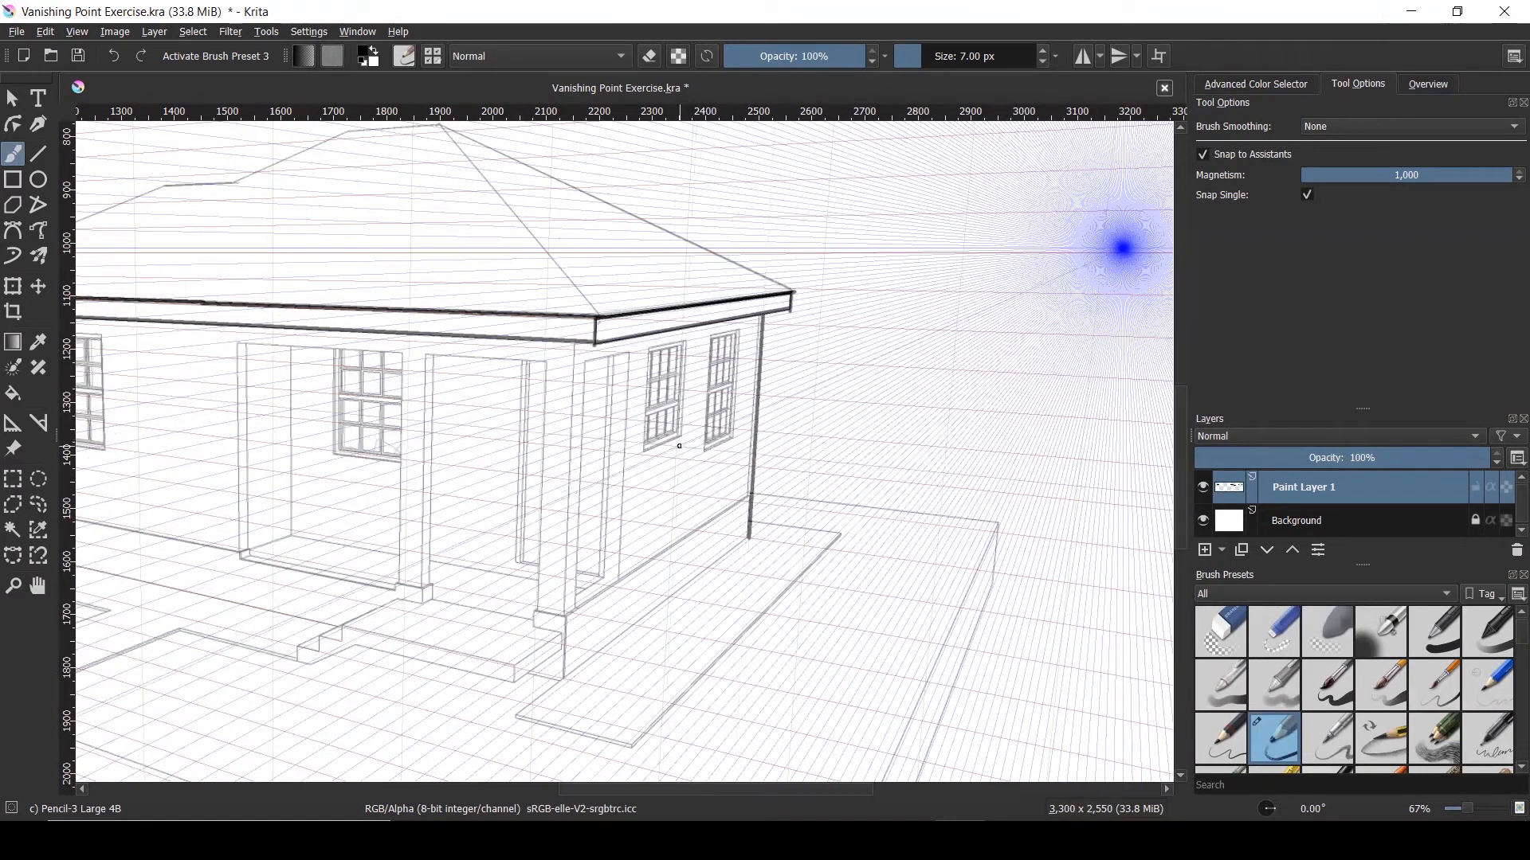
{"action": "key", "text": "ctrl+z"}
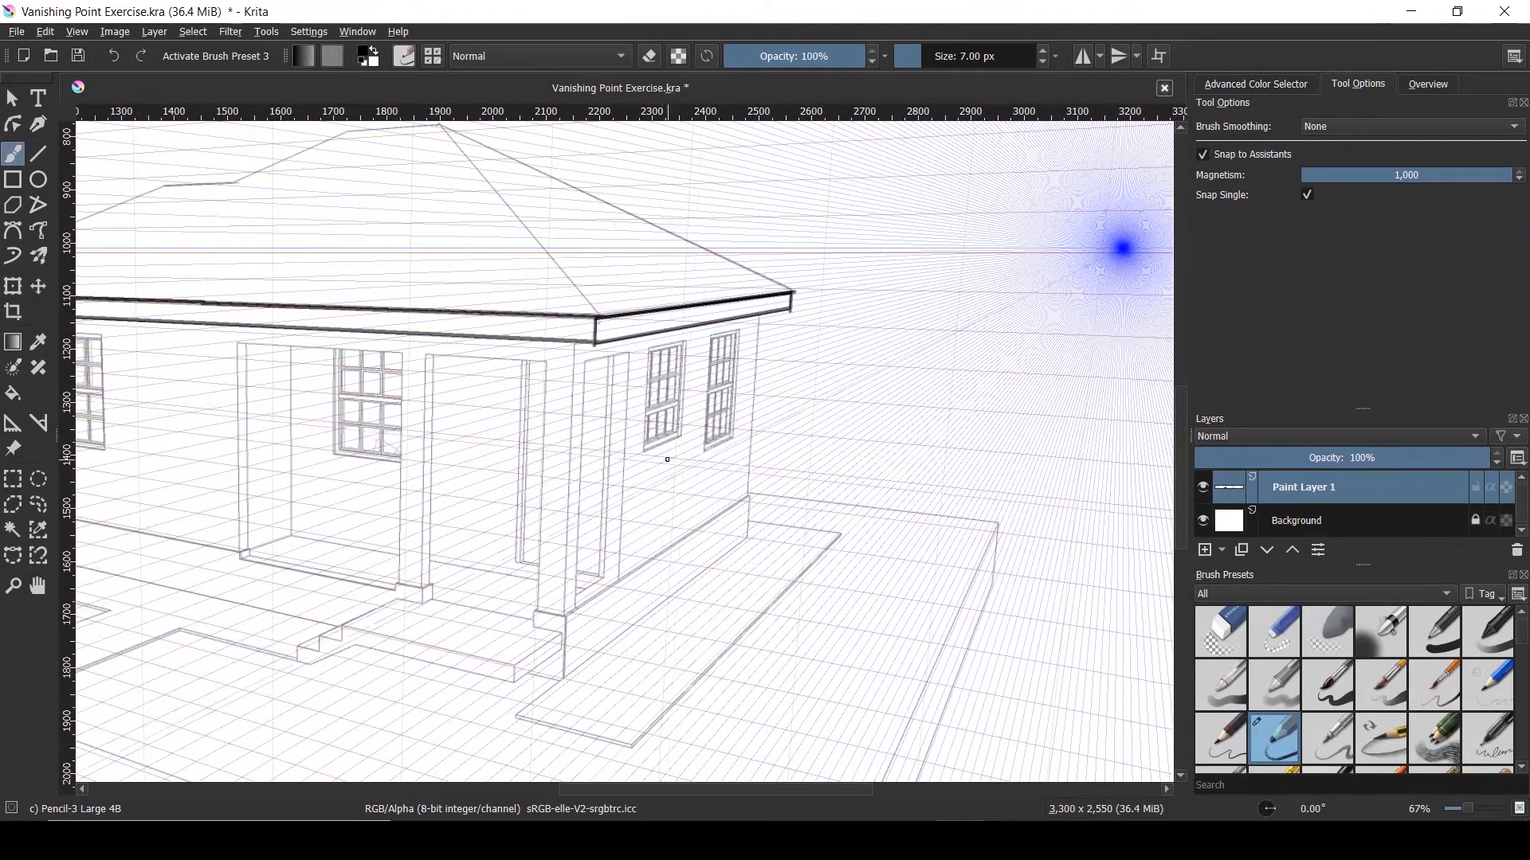
{"action": "scroll", "coordinate": [779, 514], "scroll_direction": "up", "scroll_amount": 3}
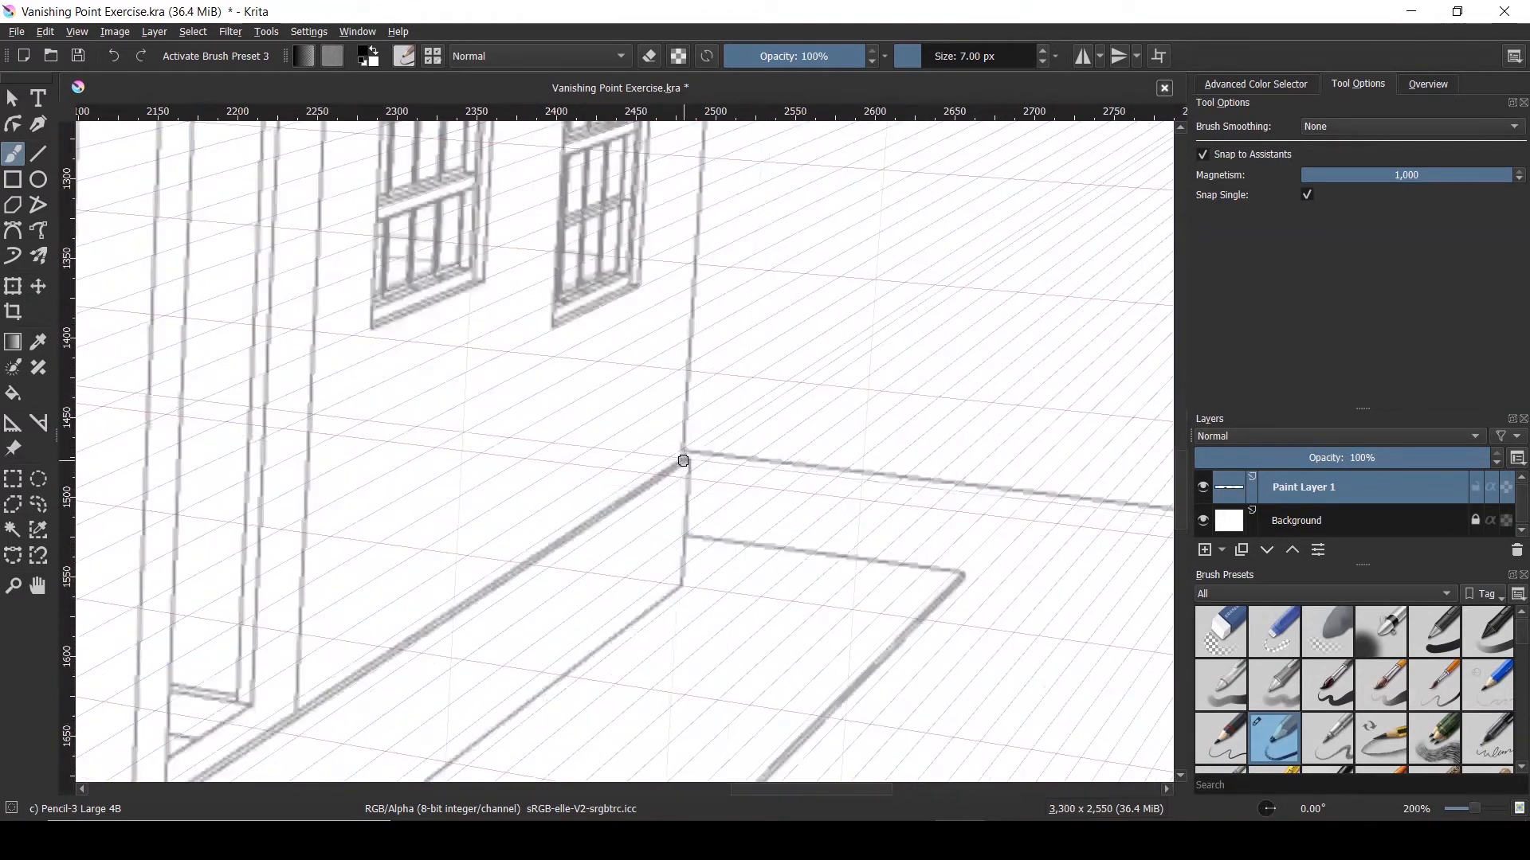
{"action": "left_click_drag", "start_coordinate": [687, 458], "coordinate": [682, 589]}
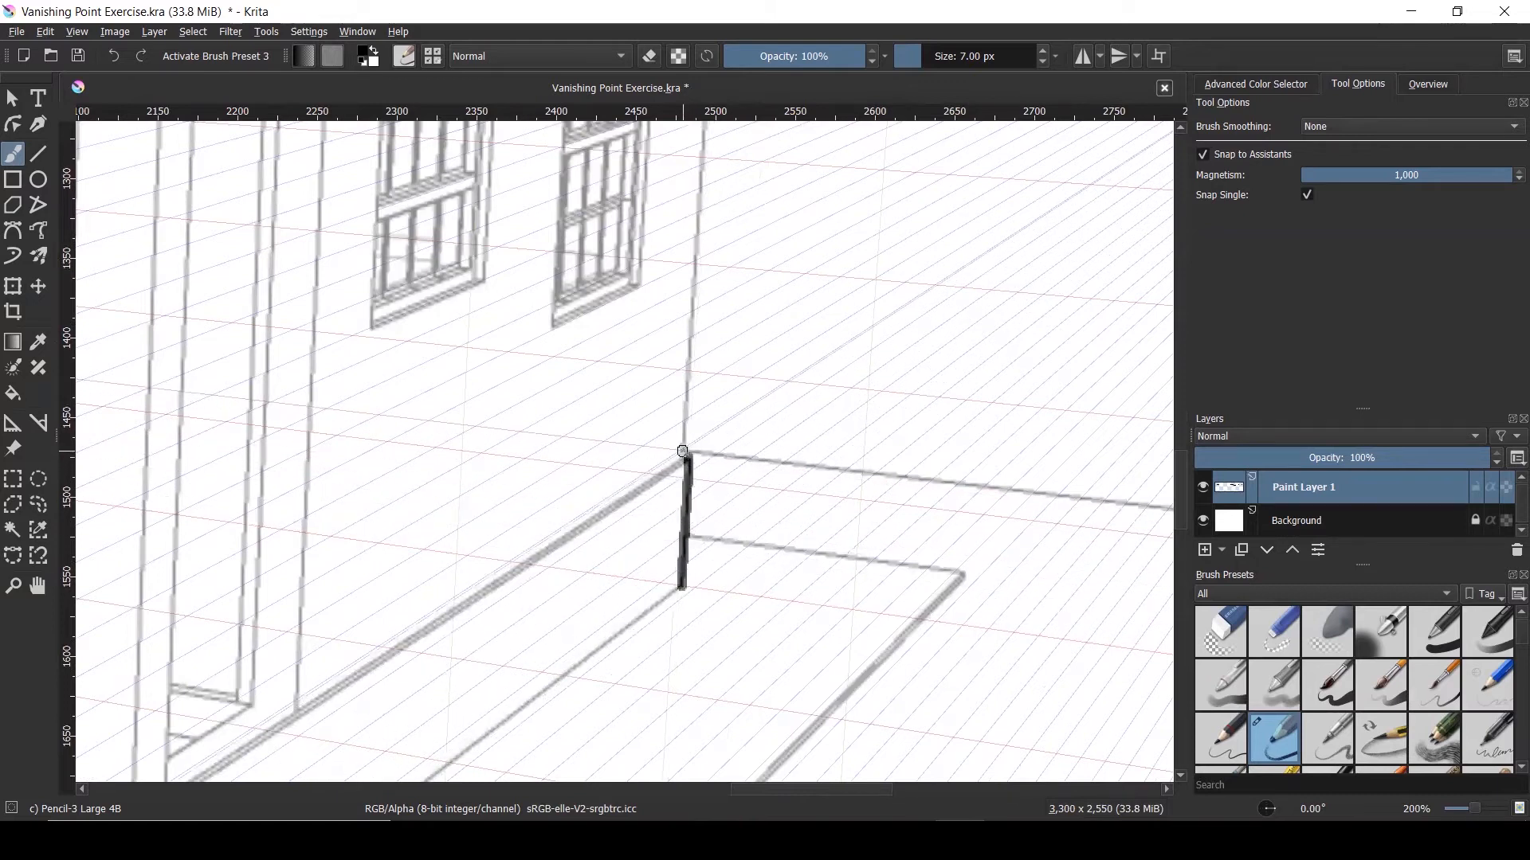
Carry the corner line up to the roof fascia and zoom out to 50%
{"action": "left_click_drag", "start_coordinate": [681, 458], "coordinate": [701, 144]}
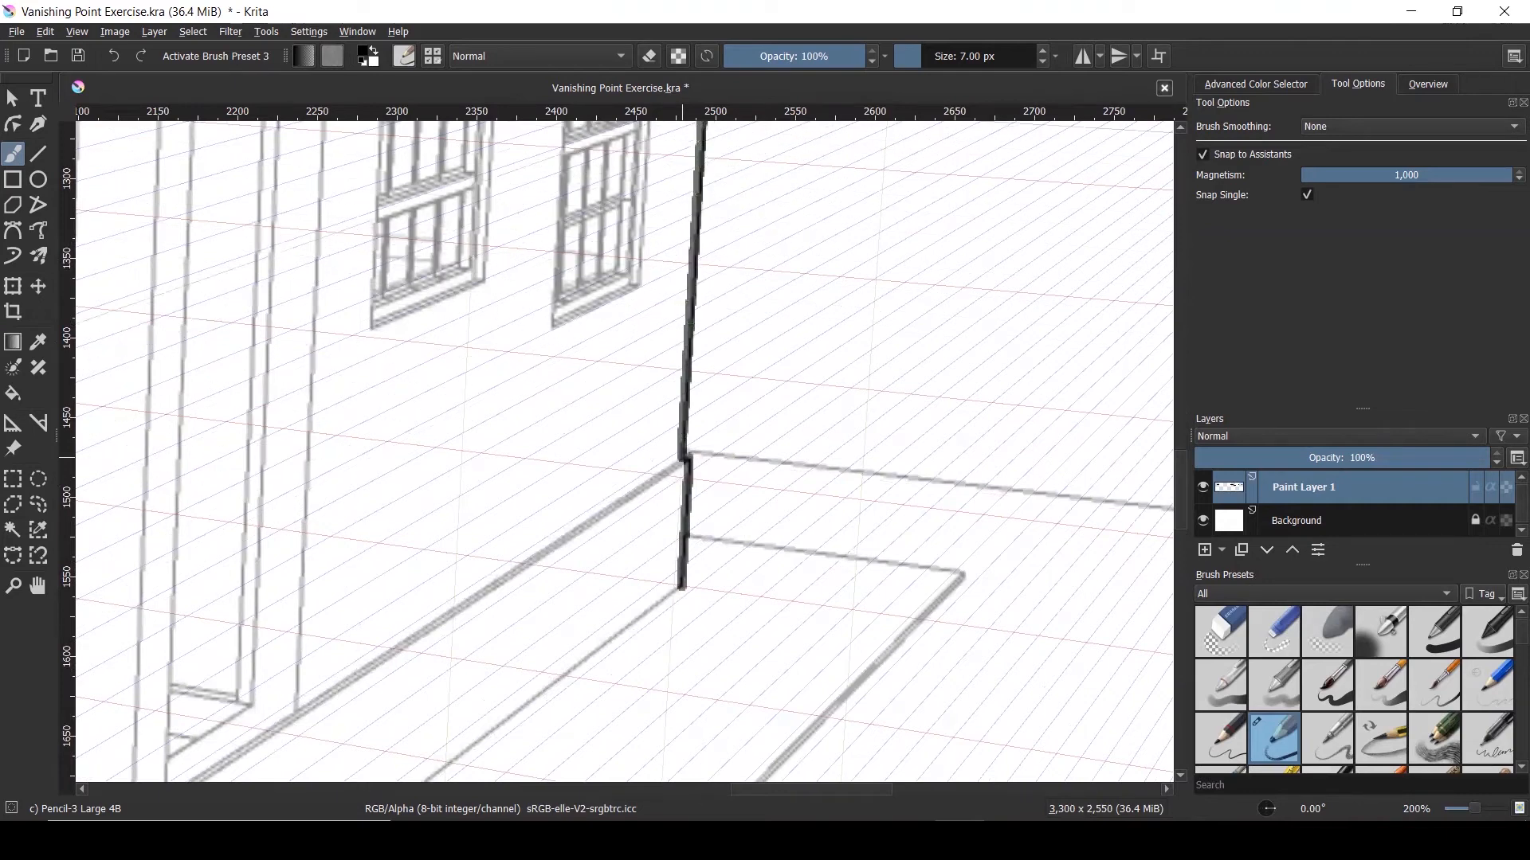
{"action": "scroll", "coordinate": [666, 443], "scroll_direction": "down", "scroll_amount": 5}
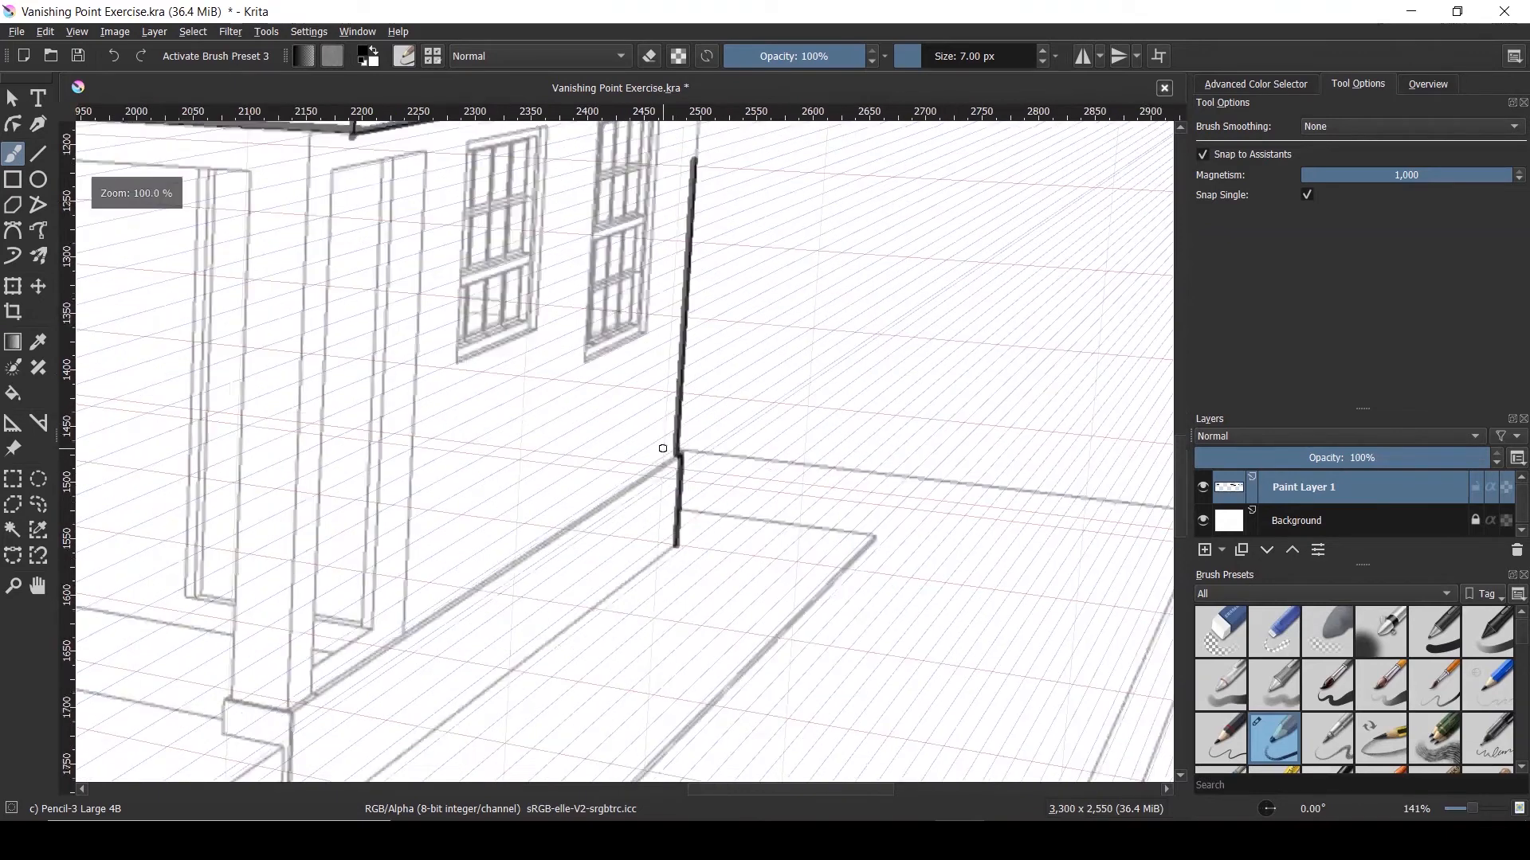
{"action": "scroll", "coordinate": [682, 422], "scroll_direction": "up", "scroll_amount": 5}
{"action": "scroll", "coordinate": [647, 413], "scroll_direction": "up", "scroll_amount": 1}
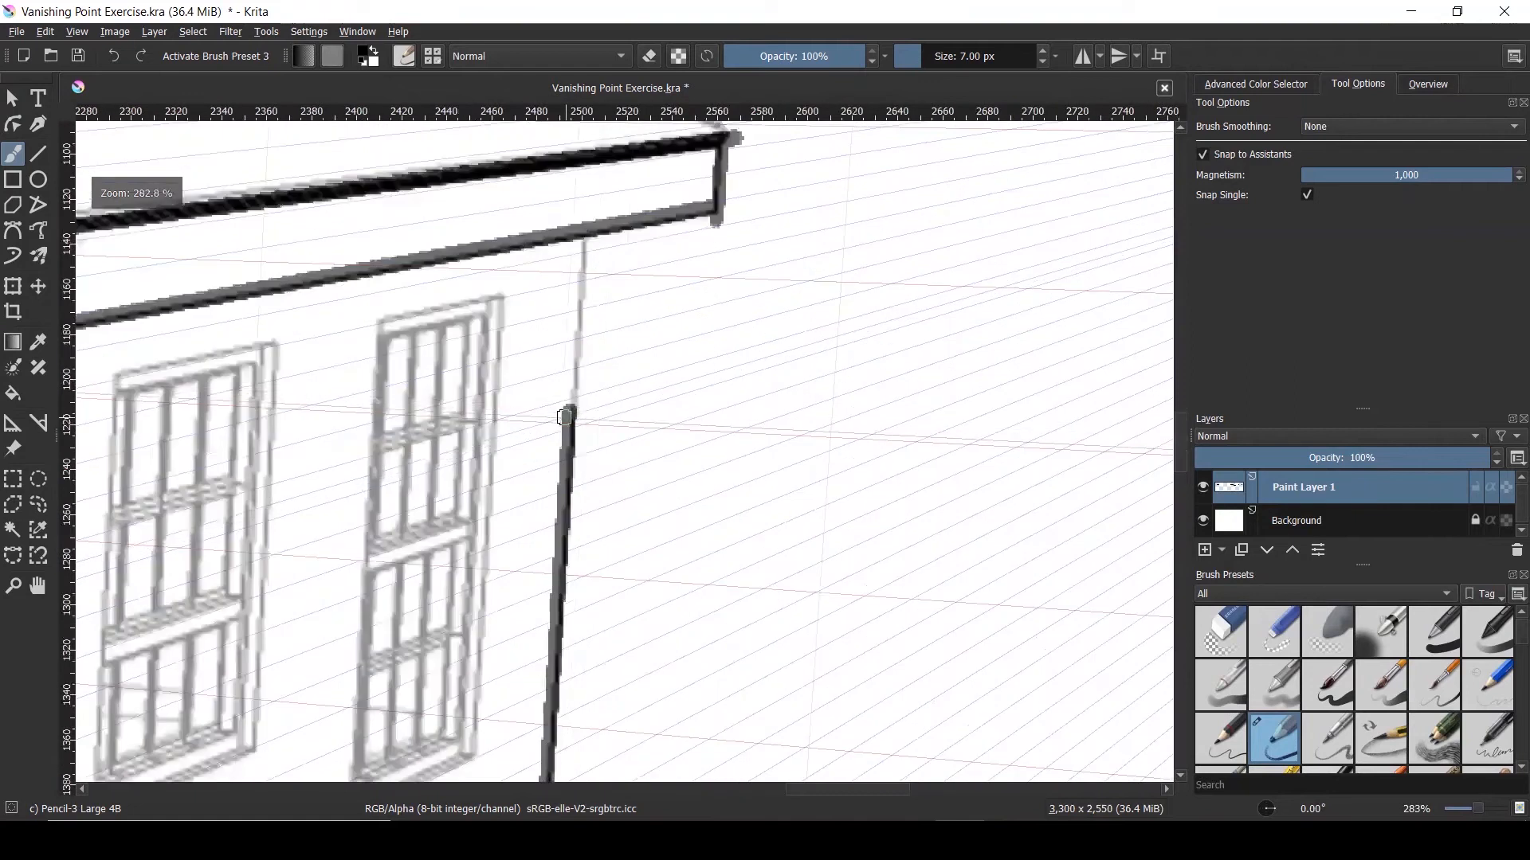
{"action": "left_click_drag", "start_coordinate": [570, 388], "coordinate": [580, 237]}
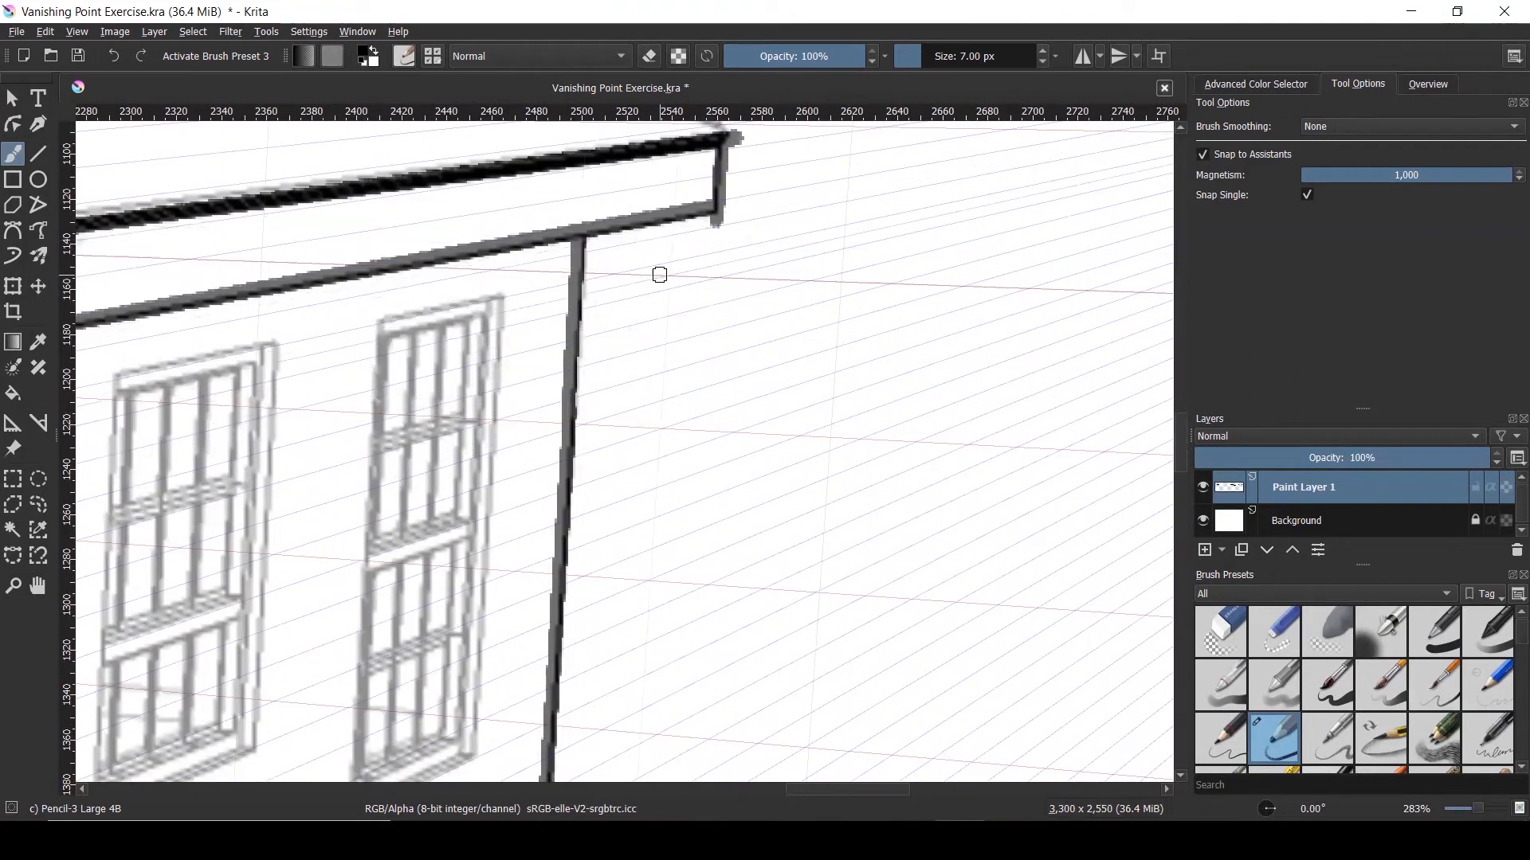
{"action": "scroll", "coordinate": [744, 332], "scroll_direction": "down", "scroll_amount": 2}
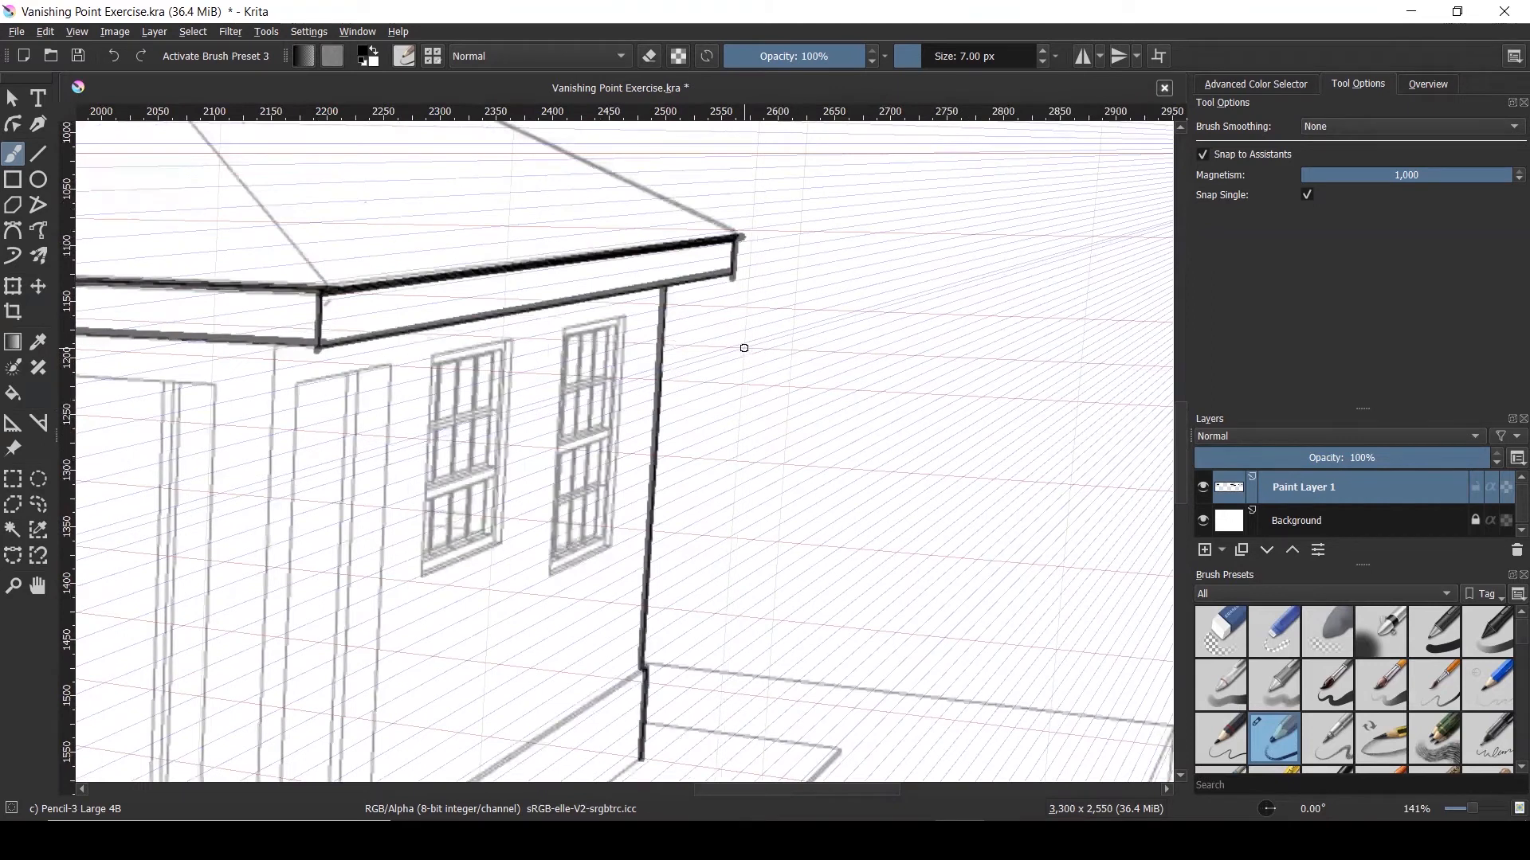
{"action": "scroll", "coordinate": [743, 347], "scroll_direction": "down", "scroll_amount": 1}
{"action": "scroll", "coordinate": [743, 348], "scroll_direction": "down", "scroll_amount": 1}
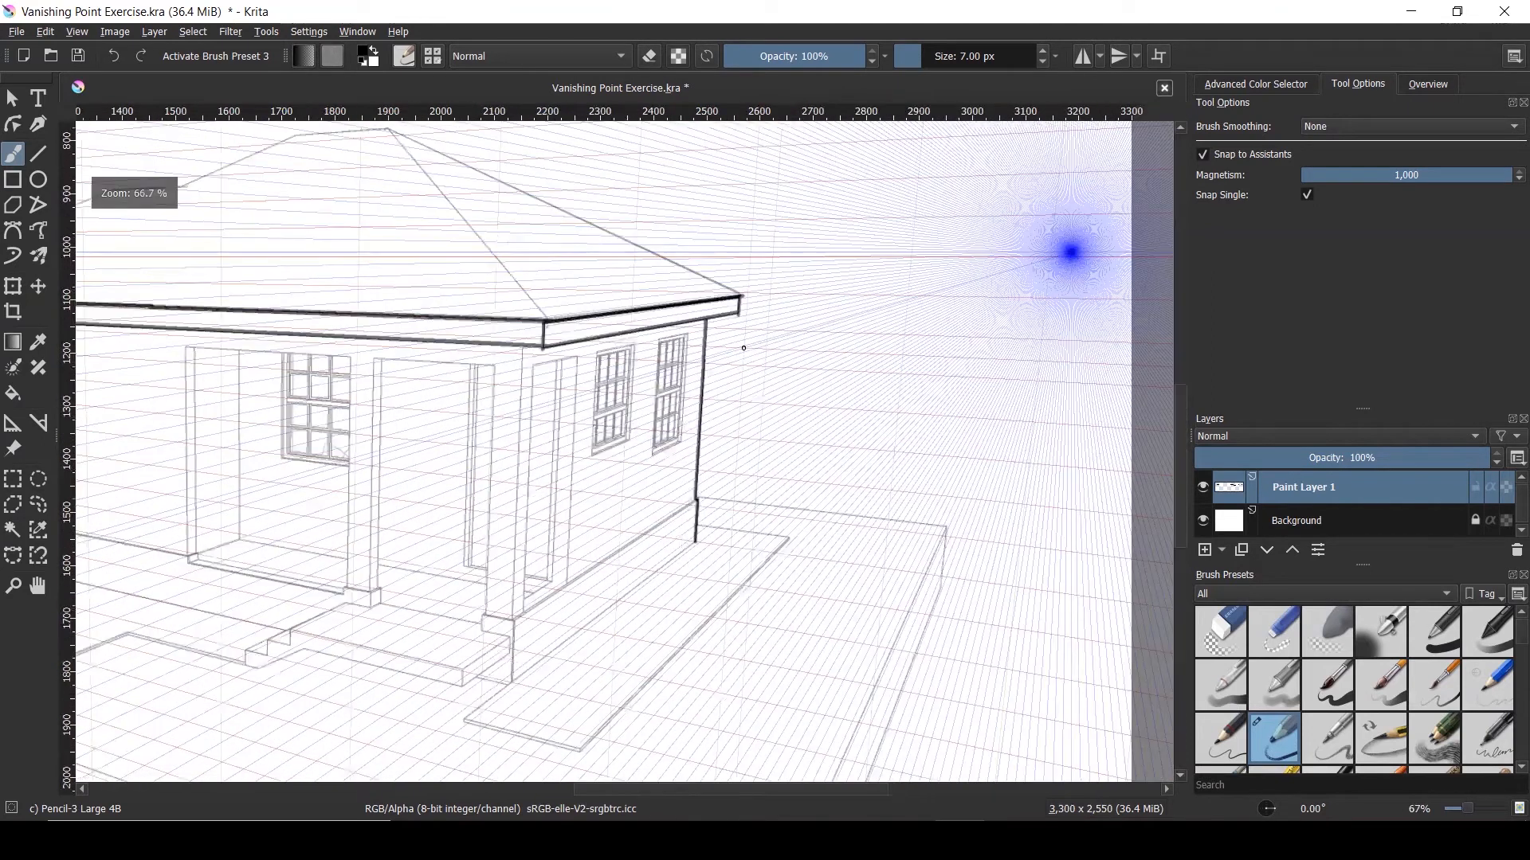
{"action": "scroll", "coordinate": [741, 343], "scroll_direction": "down", "scroll_amount": 1}
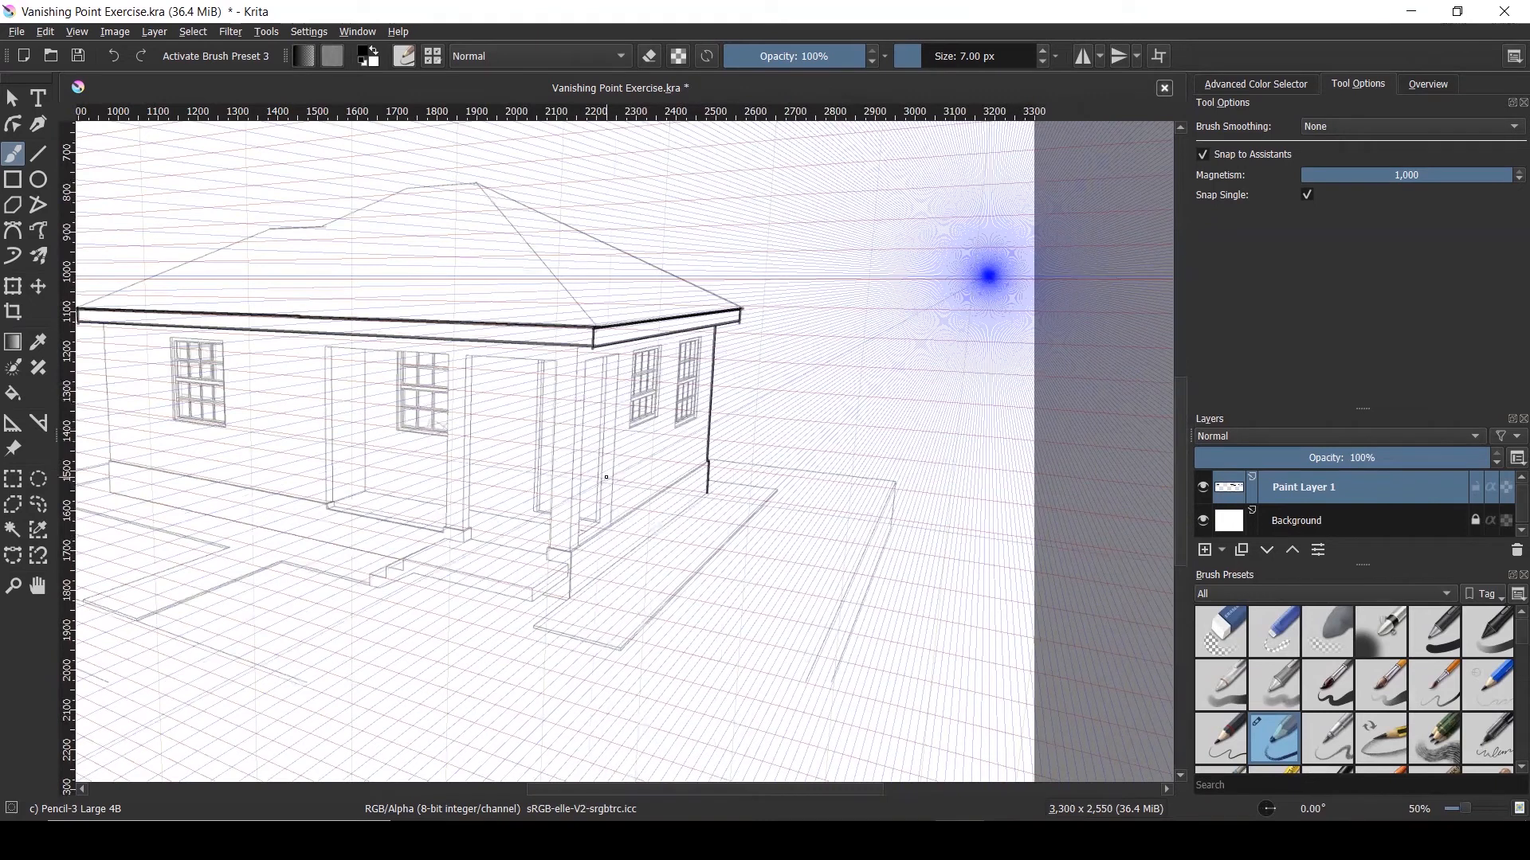
Ink the right wall's base band: corner edge, top edge and ground line
{"action": "scroll", "coordinate": [591, 618], "scroll_direction": "up", "scroll_amount": 2}
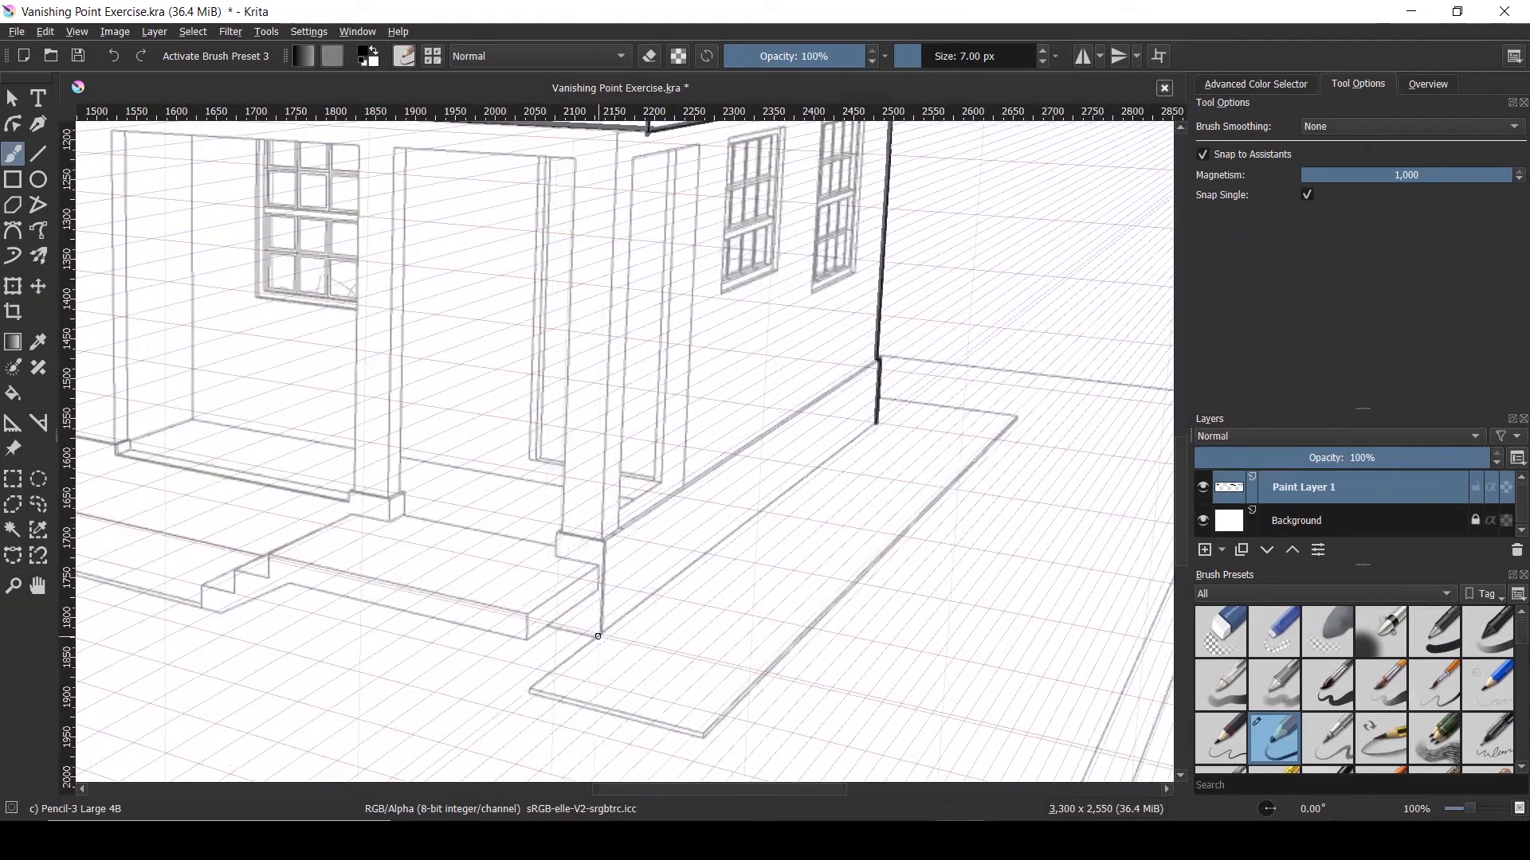
{"action": "left_click_drag", "start_coordinate": [601, 634], "coordinate": [605, 543]}
{"action": "left_click_drag", "start_coordinate": [603, 542], "coordinate": [877, 364]}
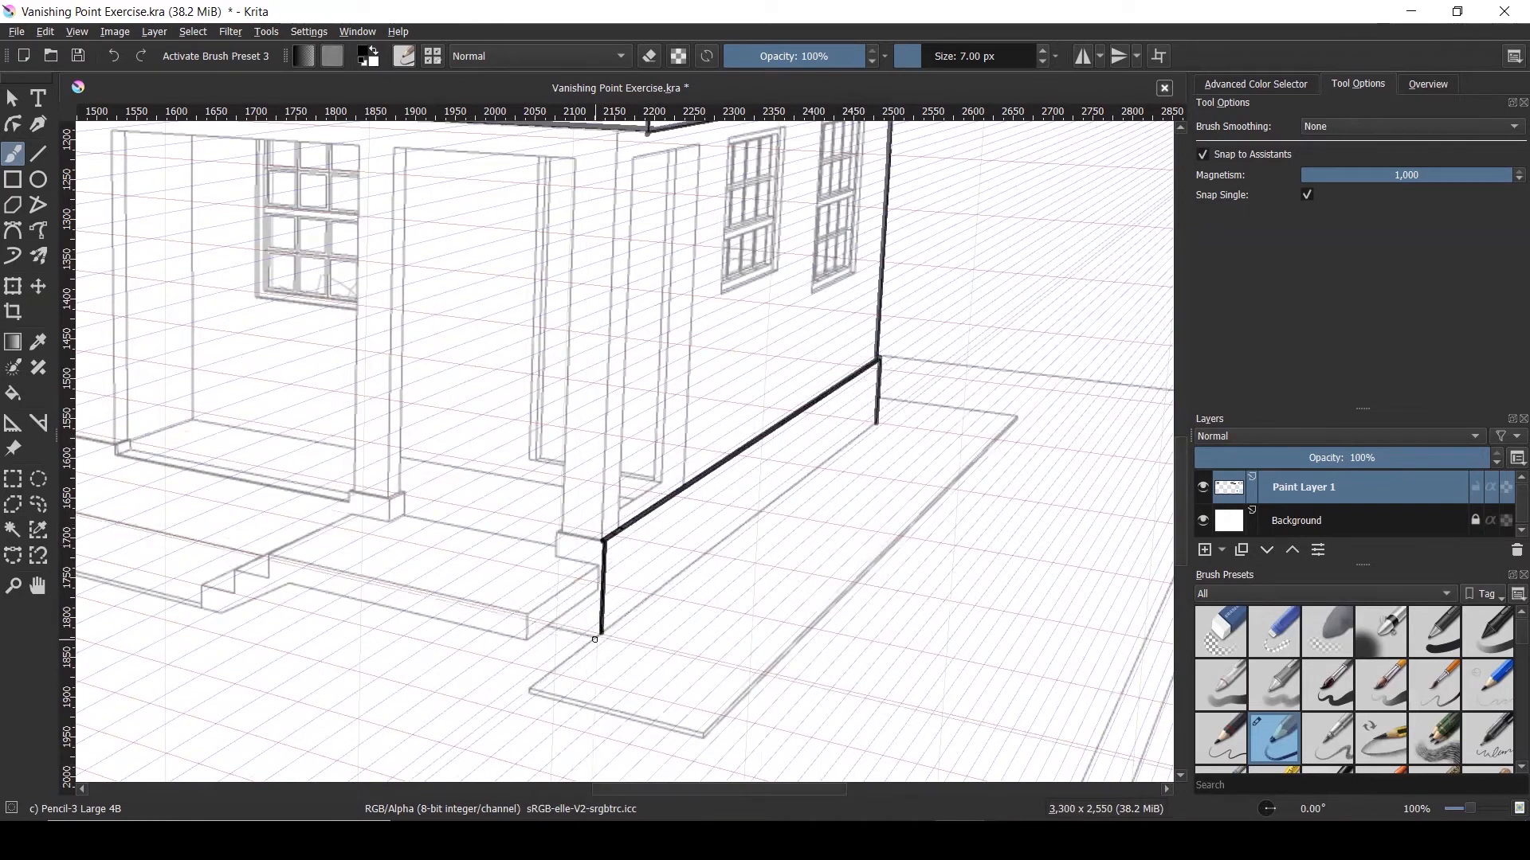
{"action": "left_click_drag", "start_coordinate": [602, 632], "coordinate": [877, 421]}
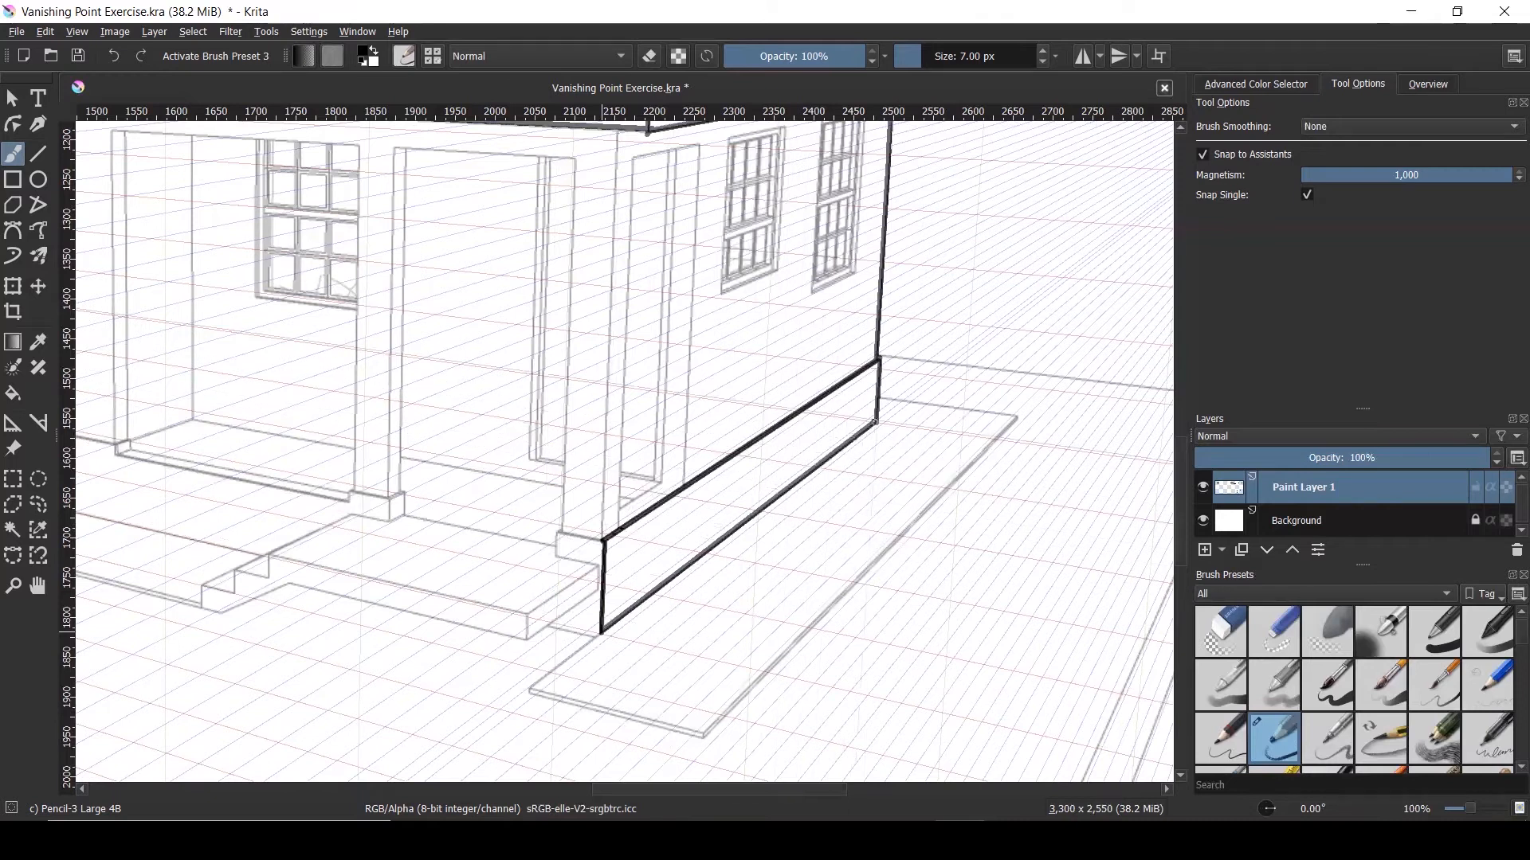
{"action": "scroll", "coordinate": [756, 444], "scroll_direction": "down", "scroll_amount": 1}
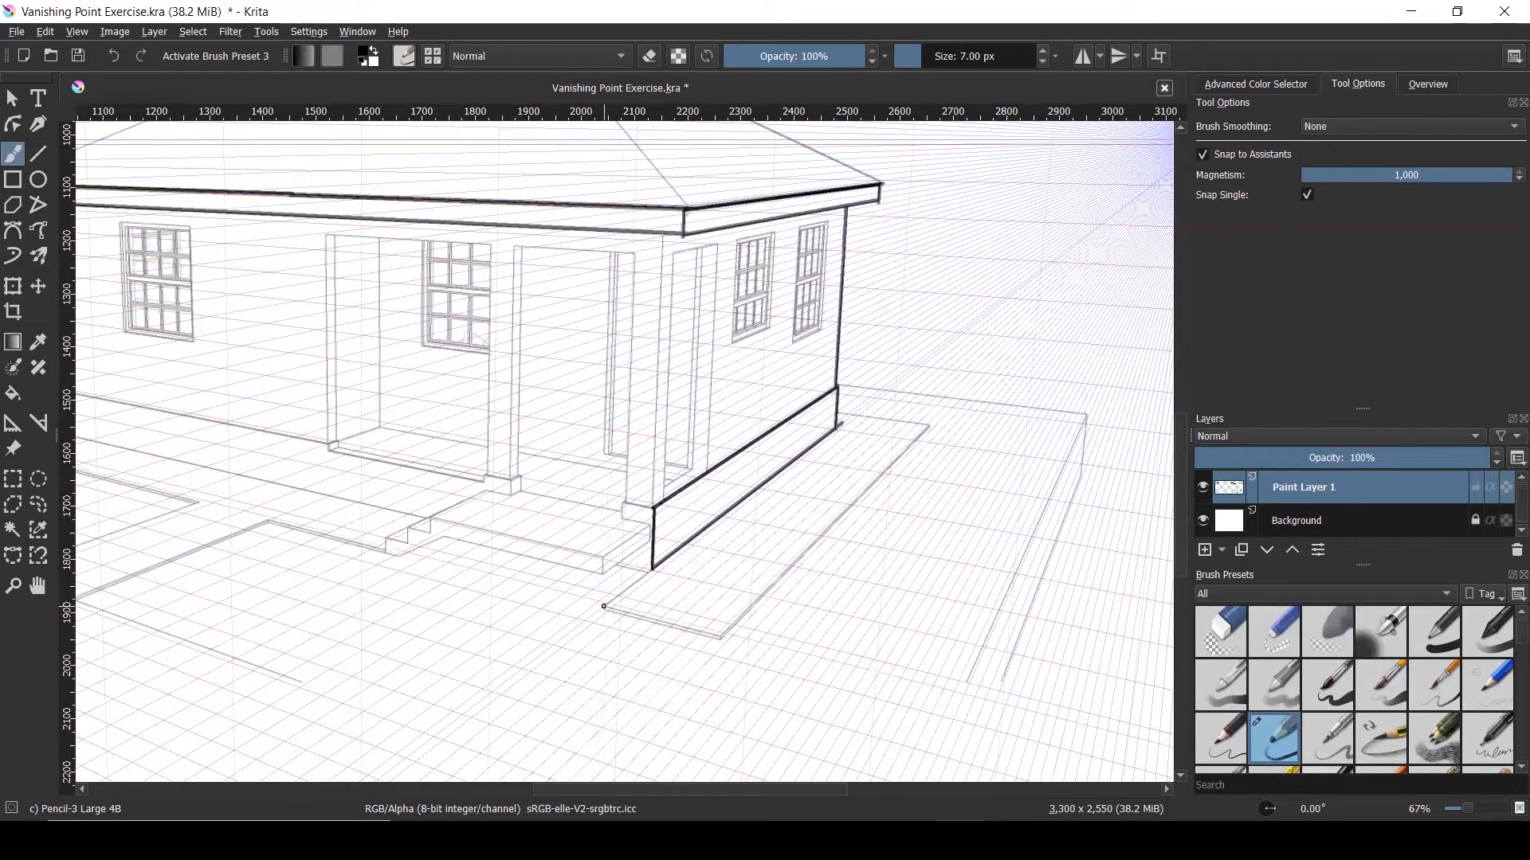
Finish the base line at the far end and trace the walkway slab's near edge
{"action": "left_click_drag", "start_coordinate": [929, 423], "coordinate": [931, 424]}
{"action": "left_click_drag", "start_coordinate": [719, 636], "coordinate": [931, 424]}
{"action": "scroll", "coordinate": [604, 605], "scroll_direction": "up", "scroll_amount": 2}
{"action": "scroll", "coordinate": [796, 678], "scroll_direction": "down", "scroll_amount": 3}
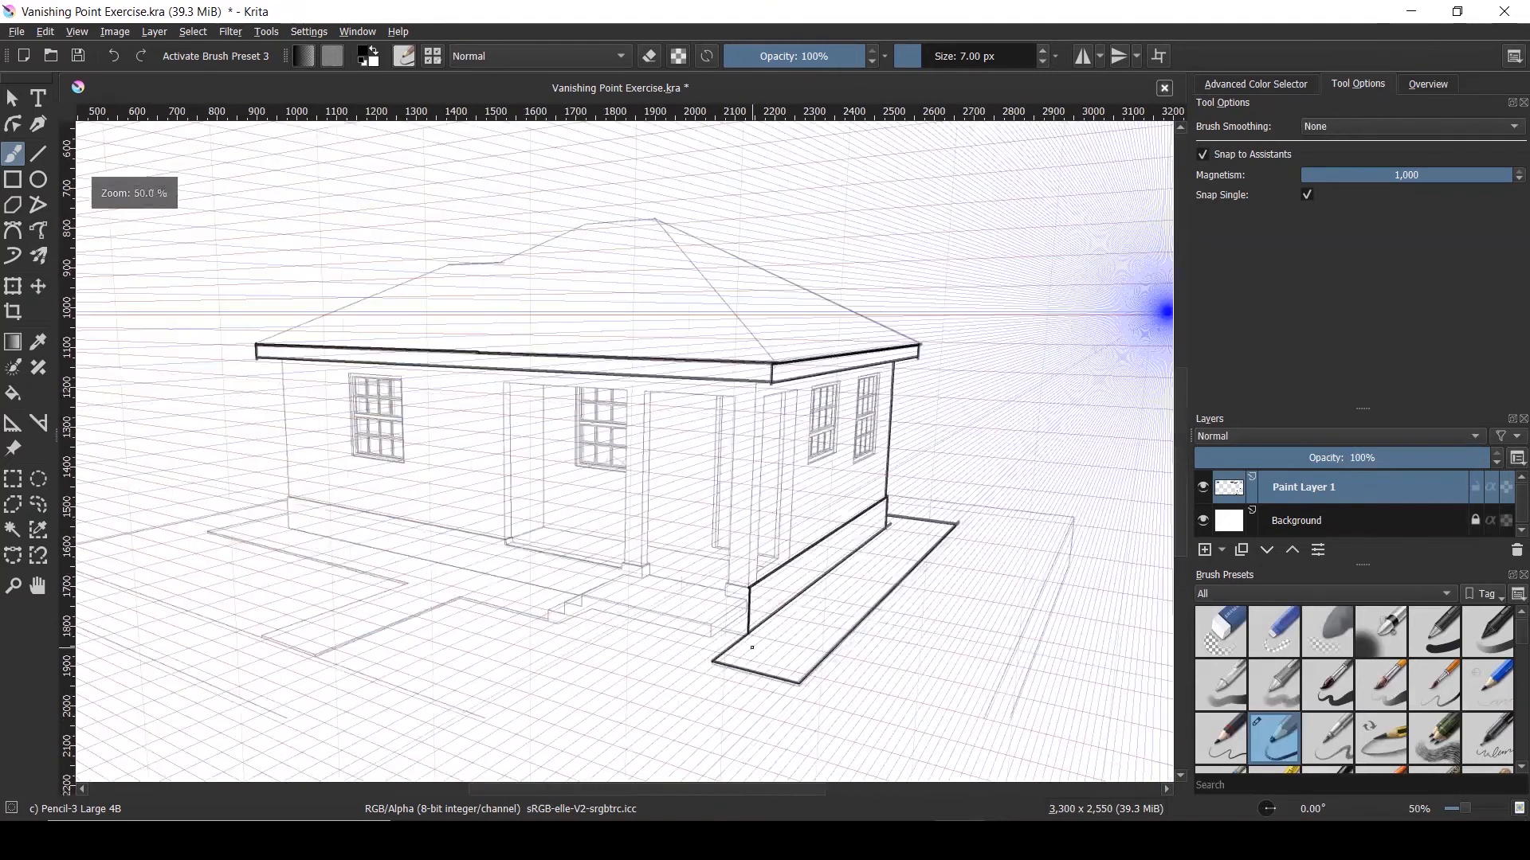
{"action": "scroll", "coordinate": [354, 378], "scroll_direction": "up", "scroll_amount": 1}
Ink the side door's outer edges under the eave
{"action": "left_click_drag", "start_coordinate": [893, 382], "coordinate": [882, 652]}
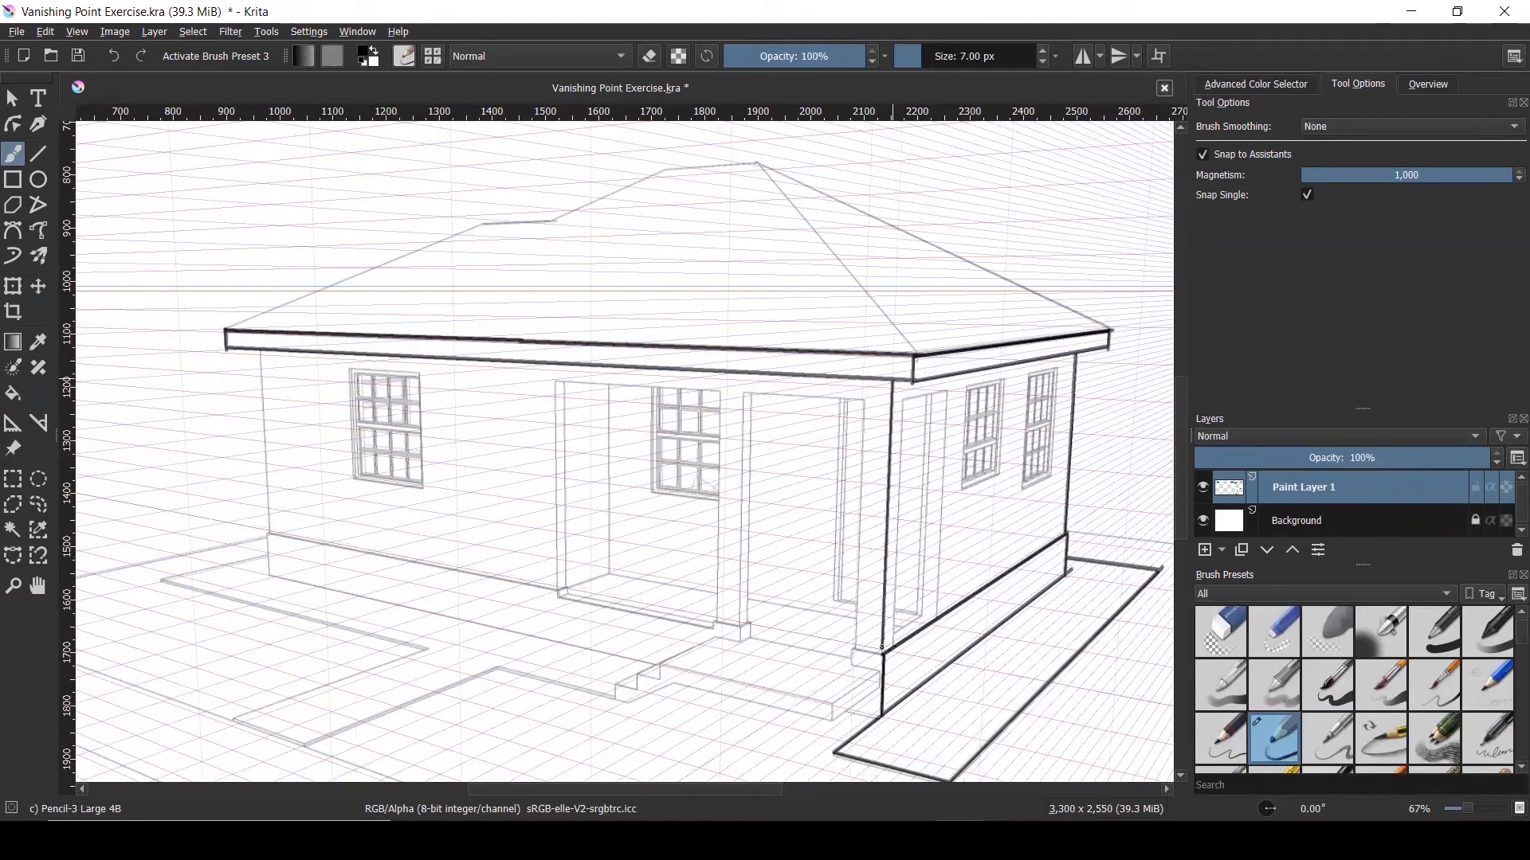
{"action": "left_click_drag", "start_coordinate": [945, 395], "coordinate": [936, 619]}
{"action": "scroll", "coordinate": [952, 392], "scroll_direction": "up", "scroll_amount": 1}
{"action": "mouse_move", "coordinate": [940, 392]}
{"action": "left_mouse_down"}
{"action": "mouse_move", "coordinate": [876, 404]}
{"action": "mouse_move", "coordinate": [907, 490]}
{"action": "mouse_move", "coordinate": [898, 609]}
{"action": "left_mouse_up"}
{"action": "scroll", "coordinate": [701, 449], "scroll_direction": "down", "scroll_amount": 2}
{"action": "scroll", "coordinate": [888, 418], "scroll_direction": "up", "scroll_amount": 3}
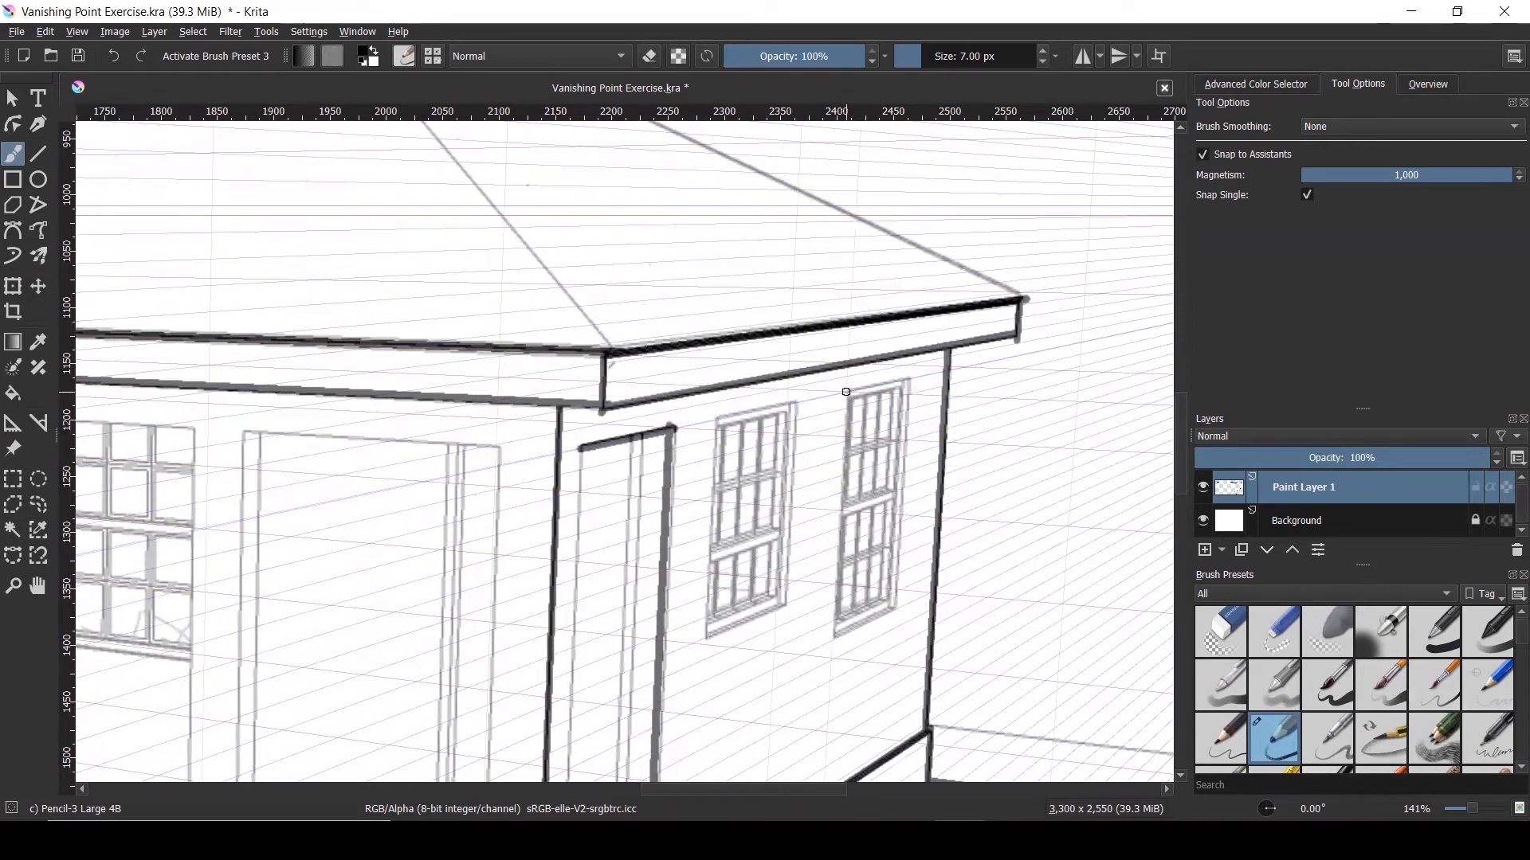
Ink both vertical sides of the side door frame
{"action": "scroll", "coordinate": [652, 411], "scroll_direction": "down", "scroll_amount": 3}
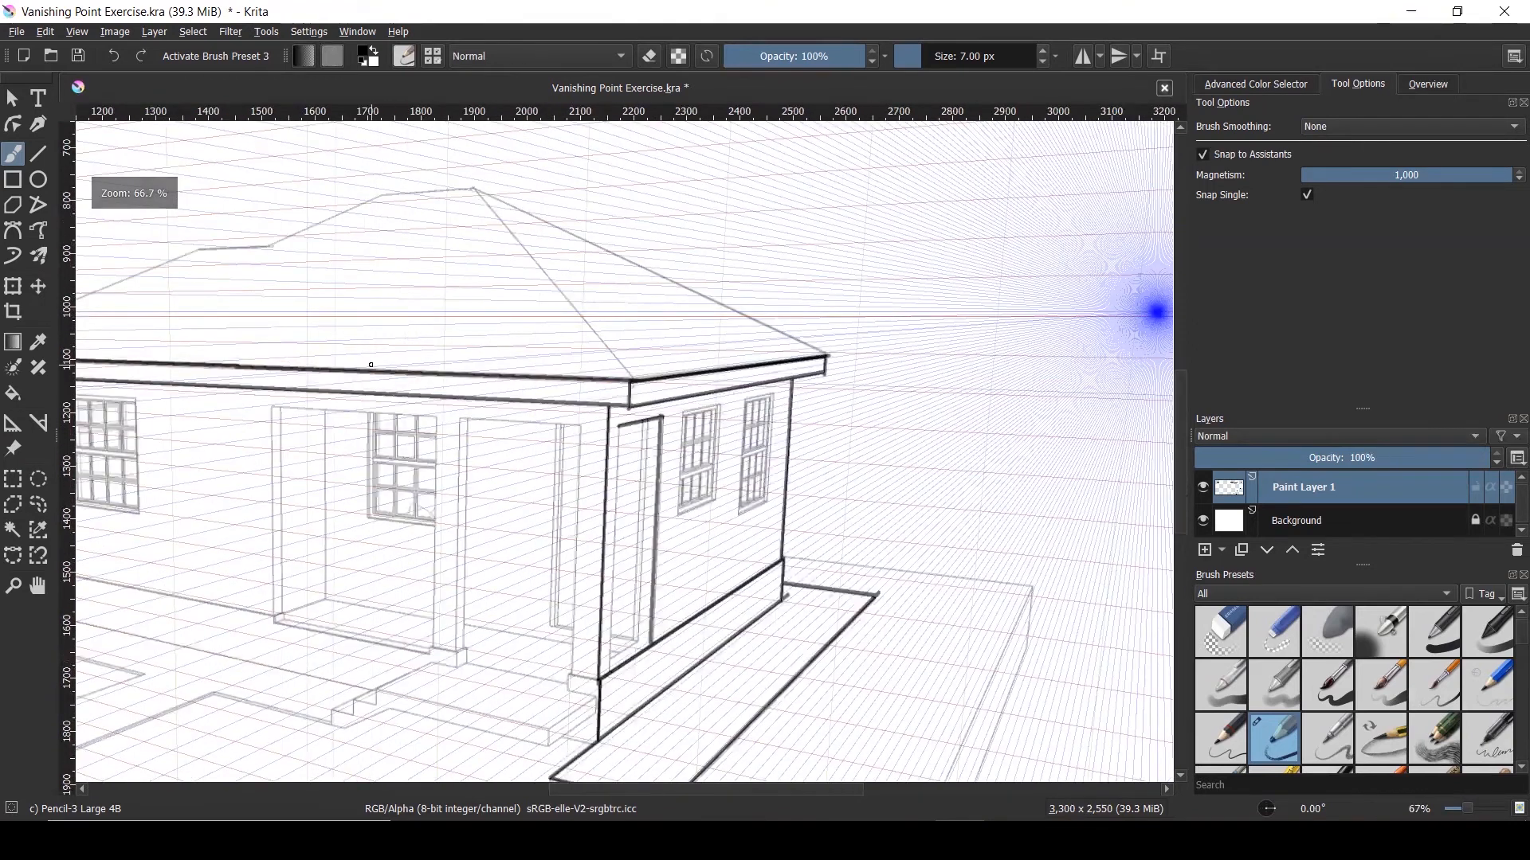
{"action": "scroll", "coordinate": [482, 444], "scroll_direction": "up", "scroll_amount": 2}
{"action": "scroll", "coordinate": [898, 350], "scroll_direction": "down", "scroll_amount": 1}
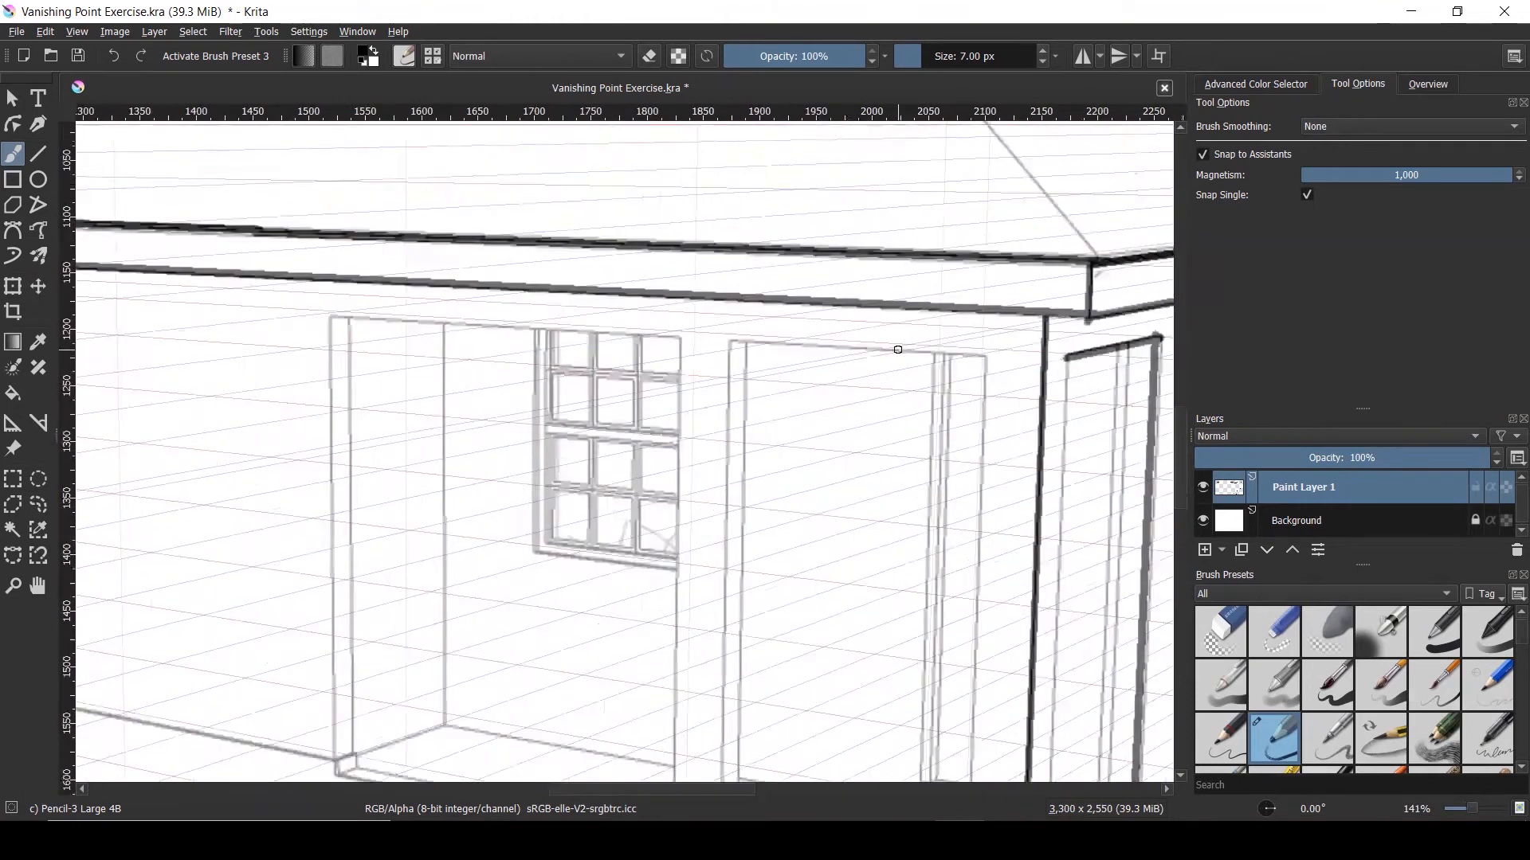
{"action": "scroll", "coordinate": [898, 350], "scroll_direction": "down", "scroll_amount": 1}
{"action": "scroll", "coordinate": [1021, 353], "scroll_direction": "down", "scroll_amount": 2}
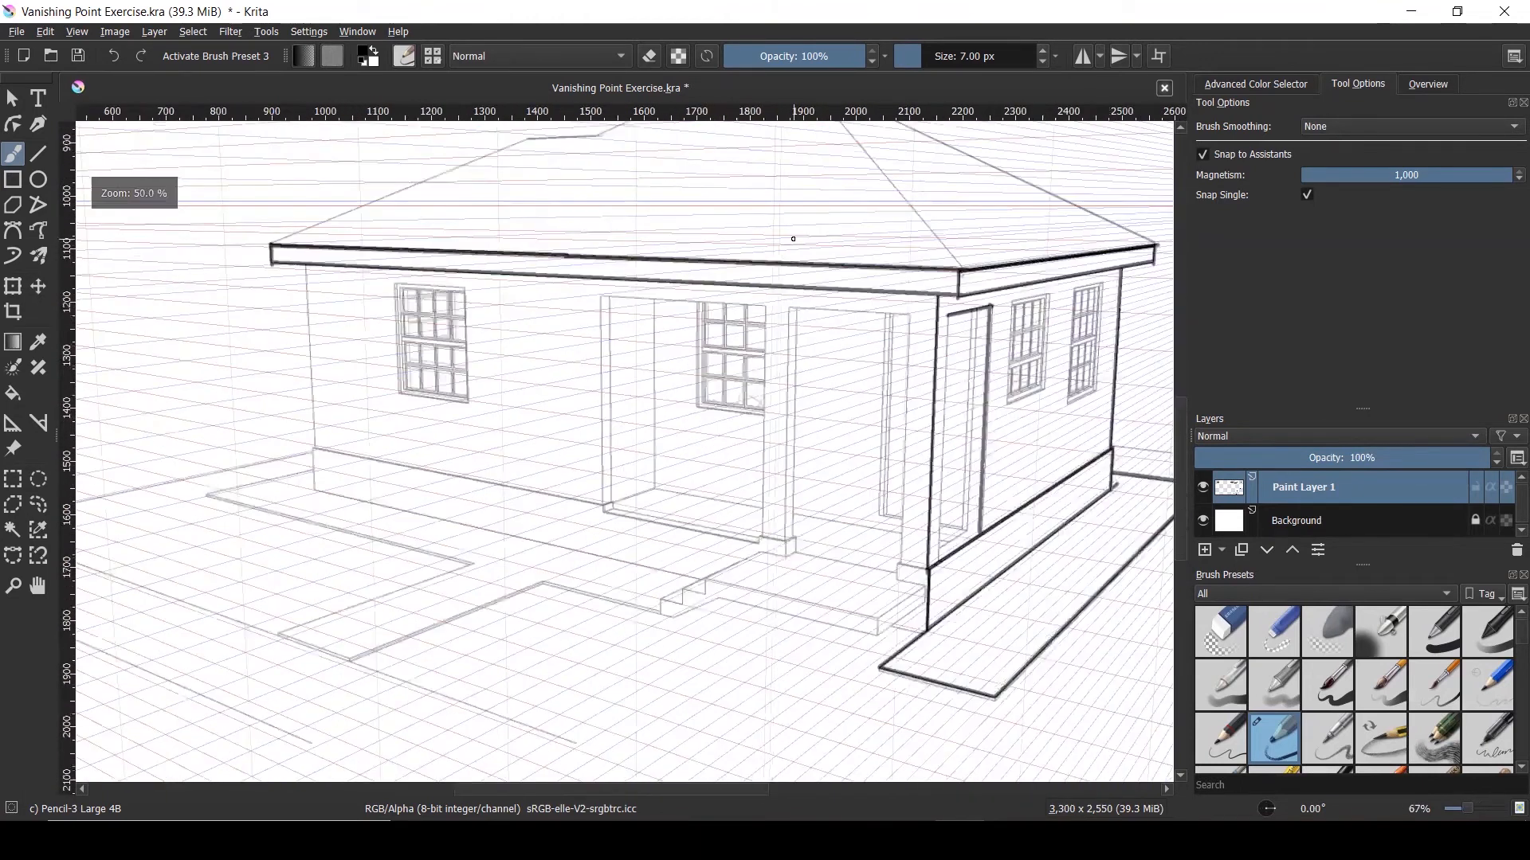
{"action": "scroll", "coordinate": [903, 298], "scroll_direction": "up", "scroll_amount": 1}
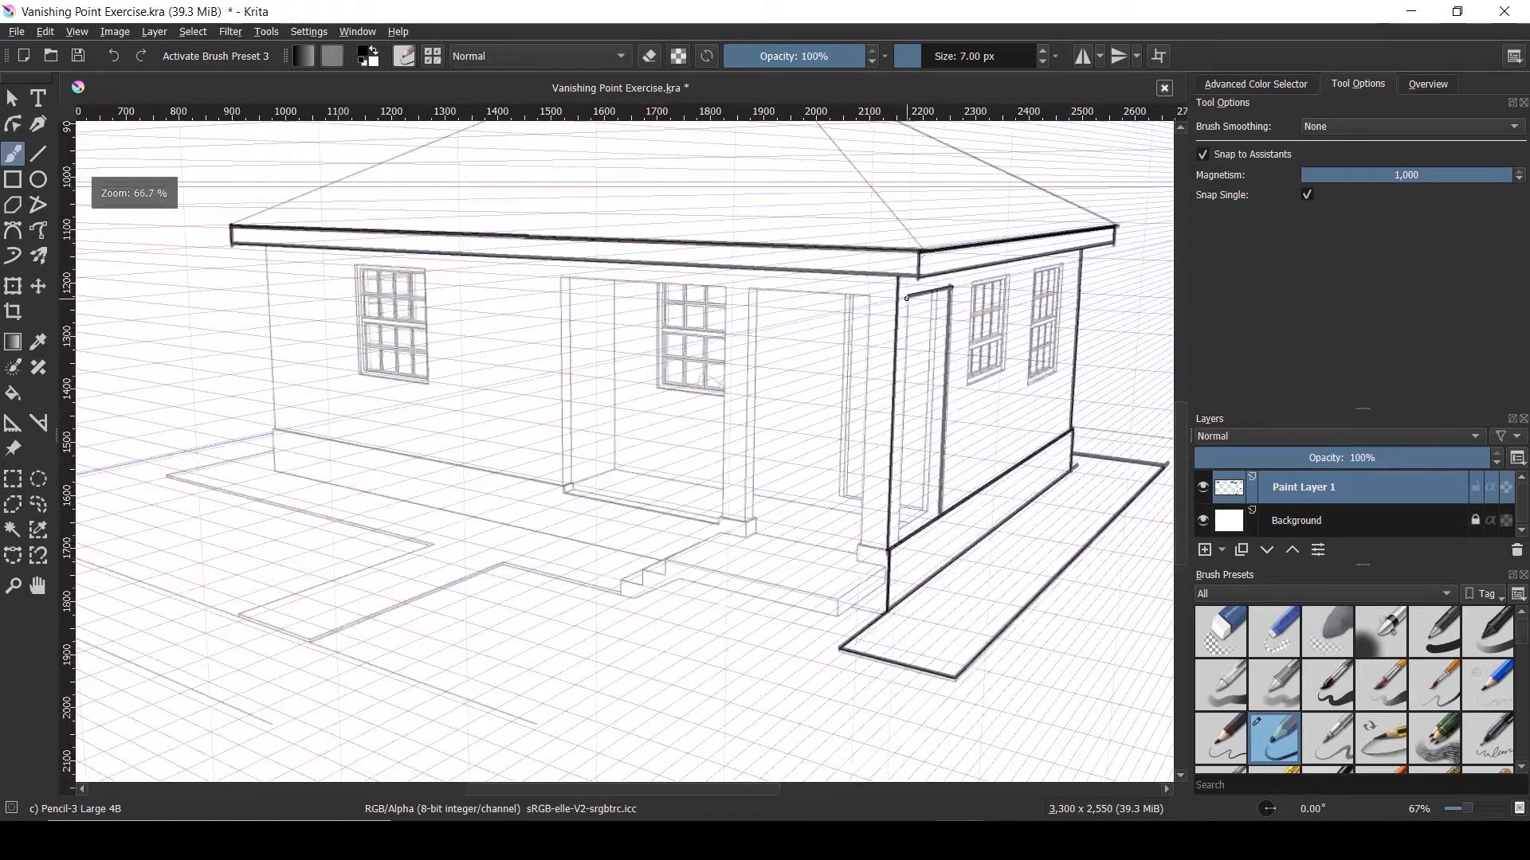
{"action": "left_click_drag", "start_coordinate": [907, 298], "coordinate": [897, 536]}
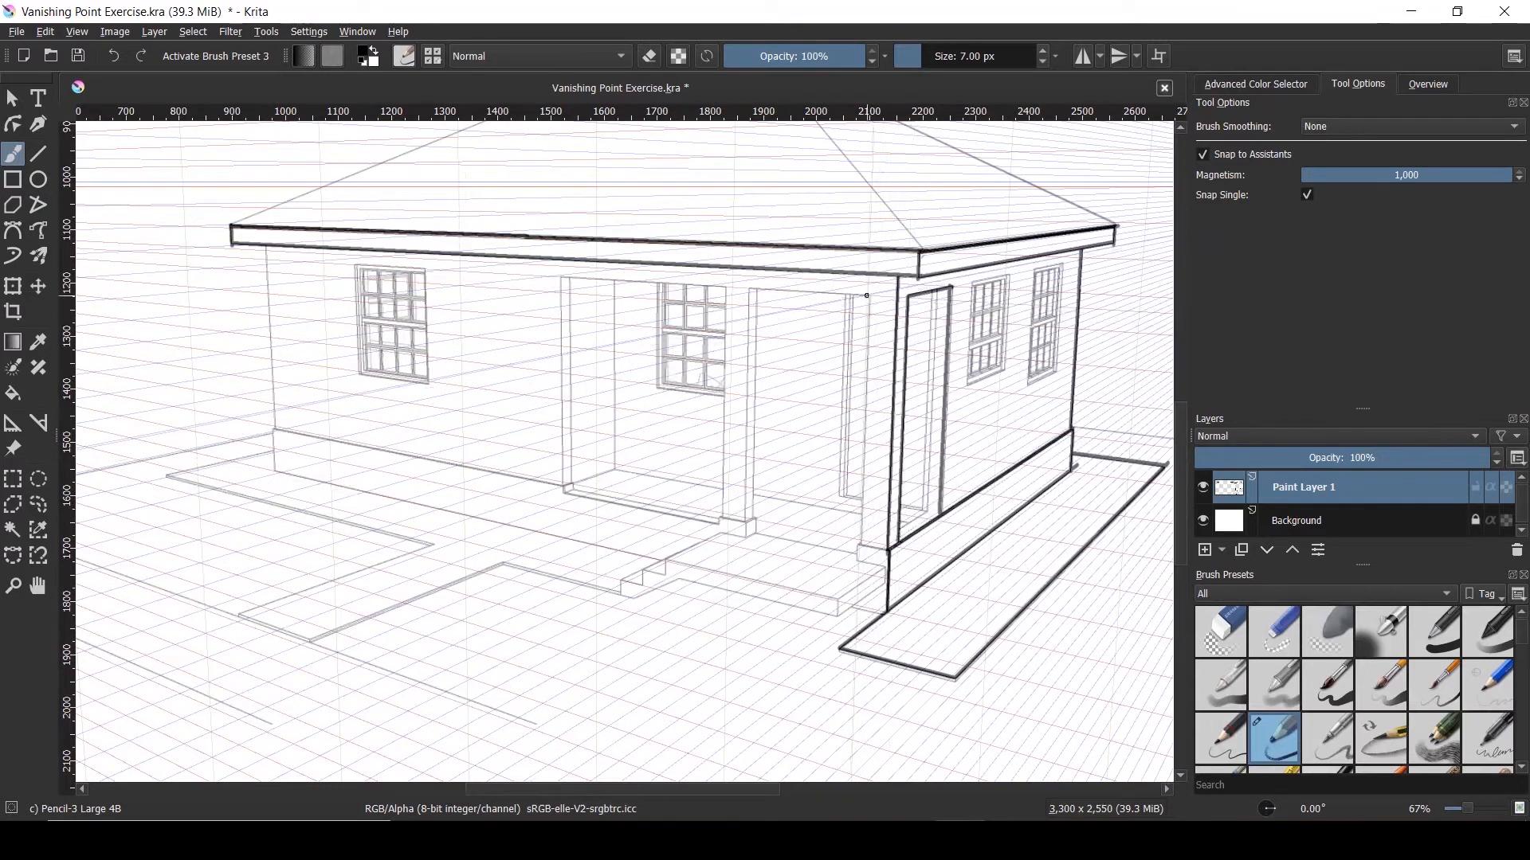
{"action": "left_click_drag", "start_coordinate": [870, 296], "coordinate": [862, 518]}
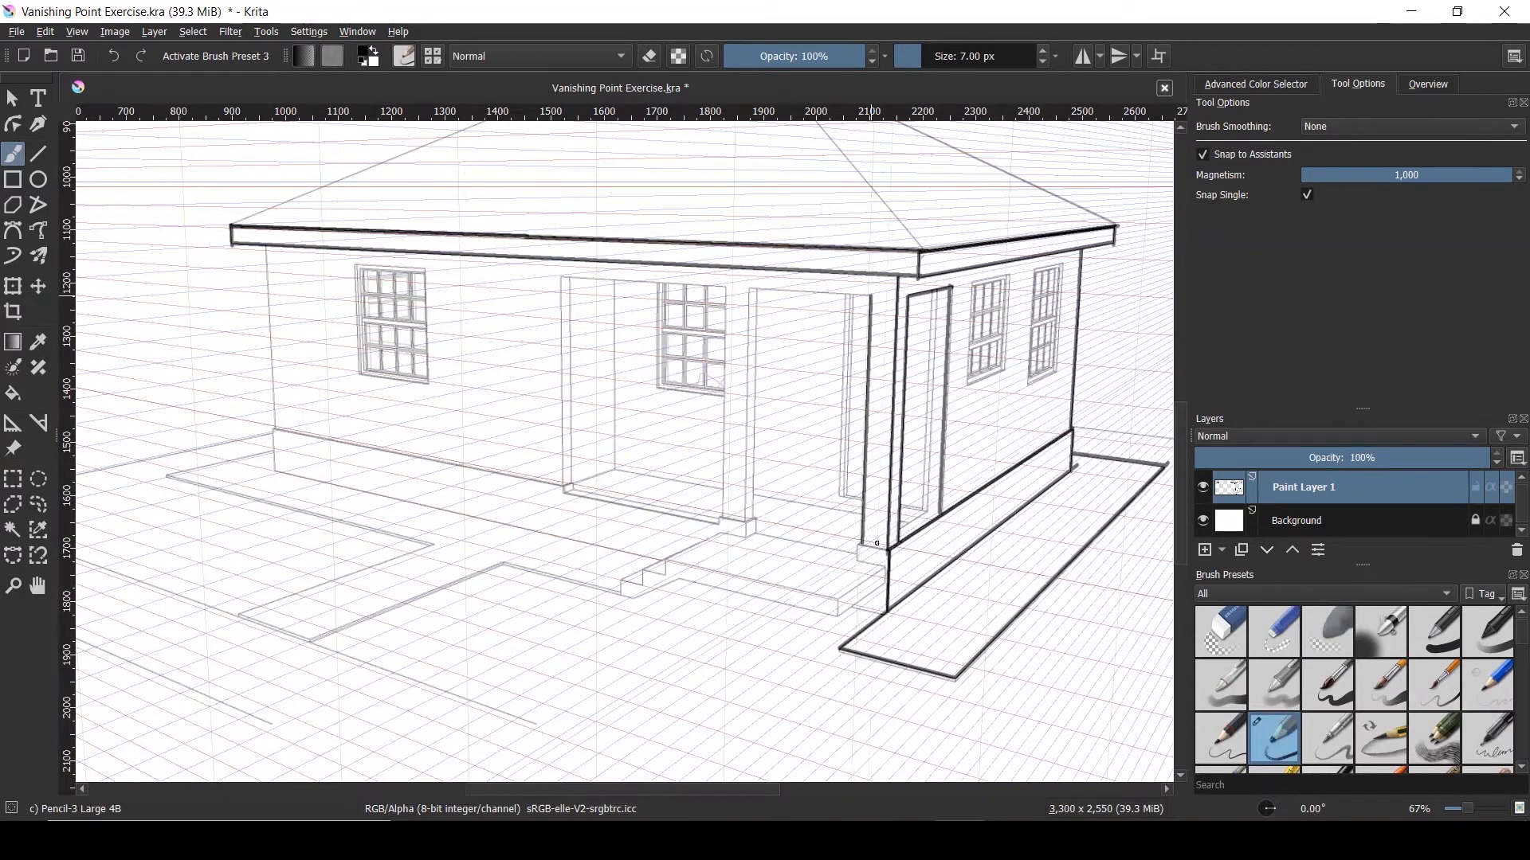
Ink the base edge below the door and outline the porch posts' feet
{"action": "scroll", "coordinate": [876, 543], "scroll_direction": "up", "scroll_amount": 3}
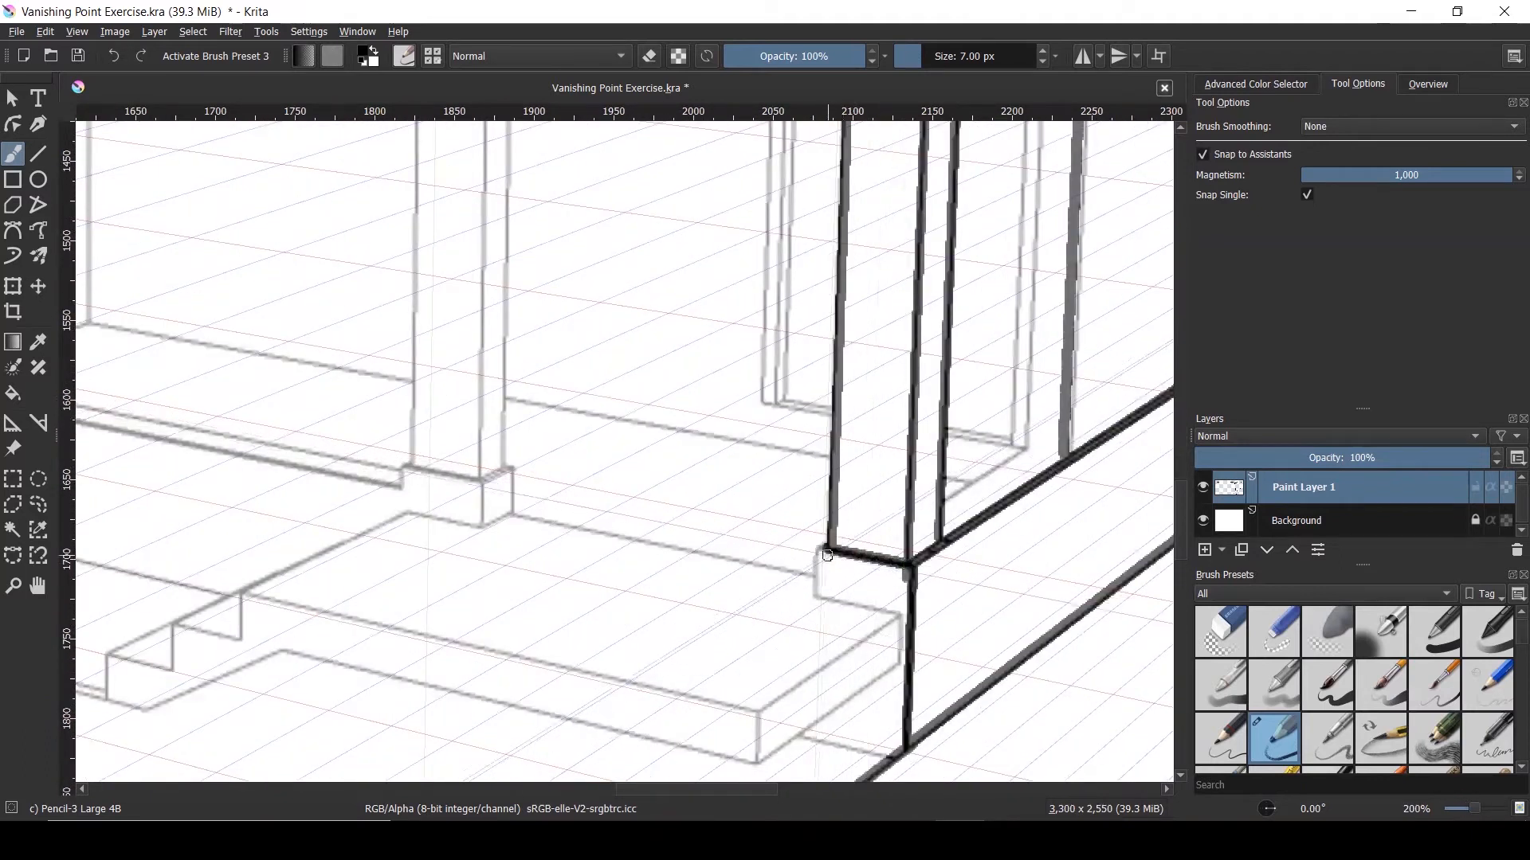
{"action": "mouse_move", "coordinate": [822, 550]}
{"action": "left_mouse_down"}
{"action": "mouse_move", "coordinate": [821, 597]}
{"action": "mouse_move", "coordinate": [903, 611]}
{"action": "left_mouse_up"}
{"action": "scroll", "coordinate": [849, 569], "scroll_direction": "down", "scroll_amount": 2}
{"action": "left_click_drag", "start_coordinate": [666, 525], "coordinate": [666, 551]}
{"action": "scroll", "coordinate": [677, 529], "scroll_direction": "up", "scroll_amount": 2}
{"action": "mouse_move", "coordinate": [683, 508]}
{"action": "left_mouse_down"}
{"action": "mouse_move", "coordinate": [653, 522]}
{"action": "mouse_move", "coordinate": [569, 508]}
{"action": "mouse_move", "coordinate": [574, 533]}
{"action": "left_mouse_up"}
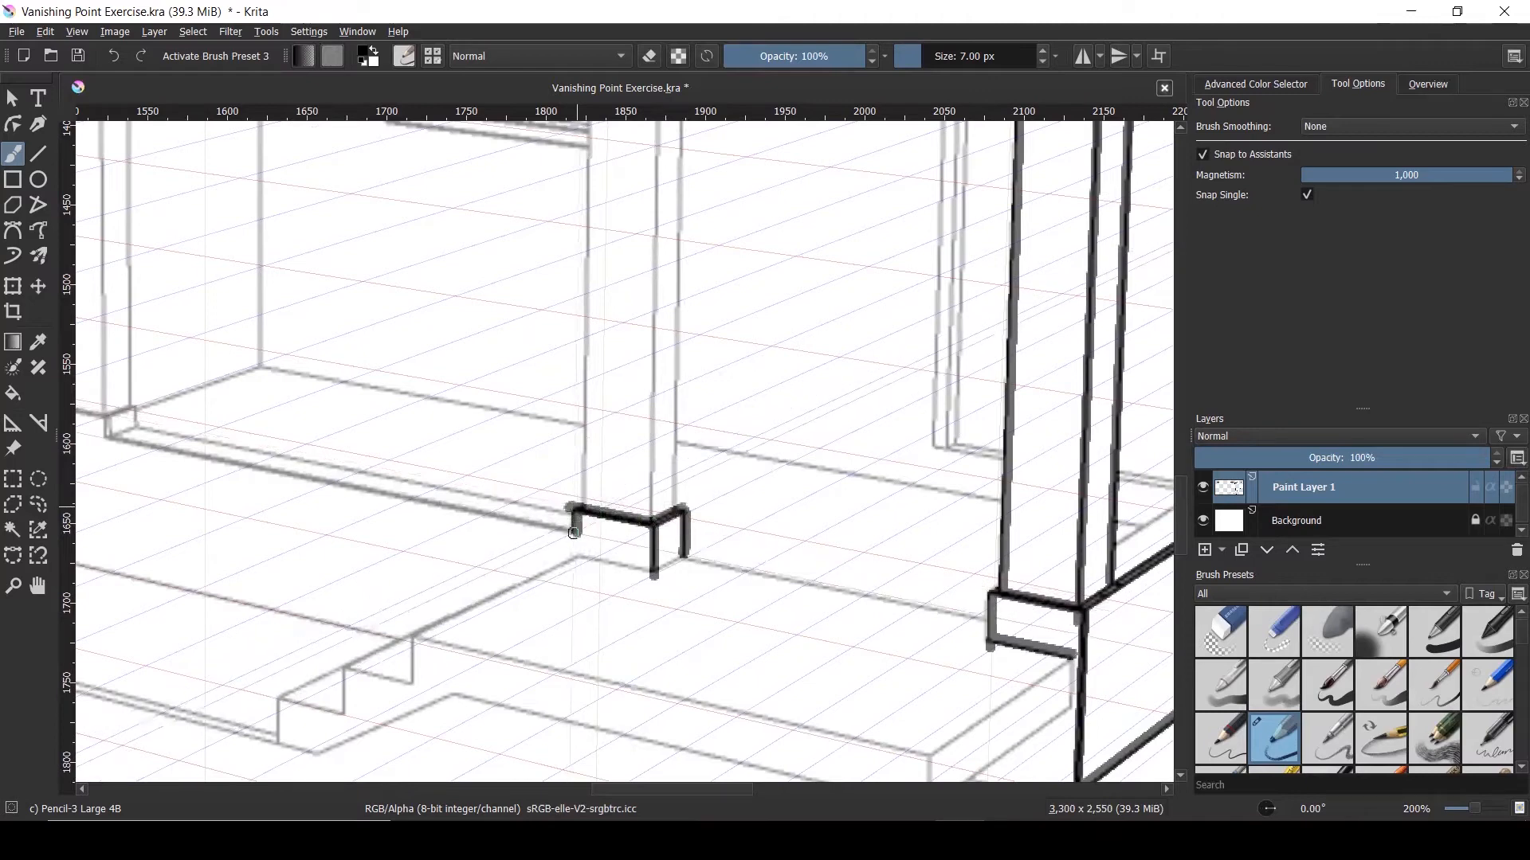
{"action": "scroll", "coordinate": [609, 568], "scroll_direction": "down", "scroll_amount": 5}
{"action": "scroll", "coordinate": [645, 447], "scroll_direction": "up", "scroll_amount": 1}
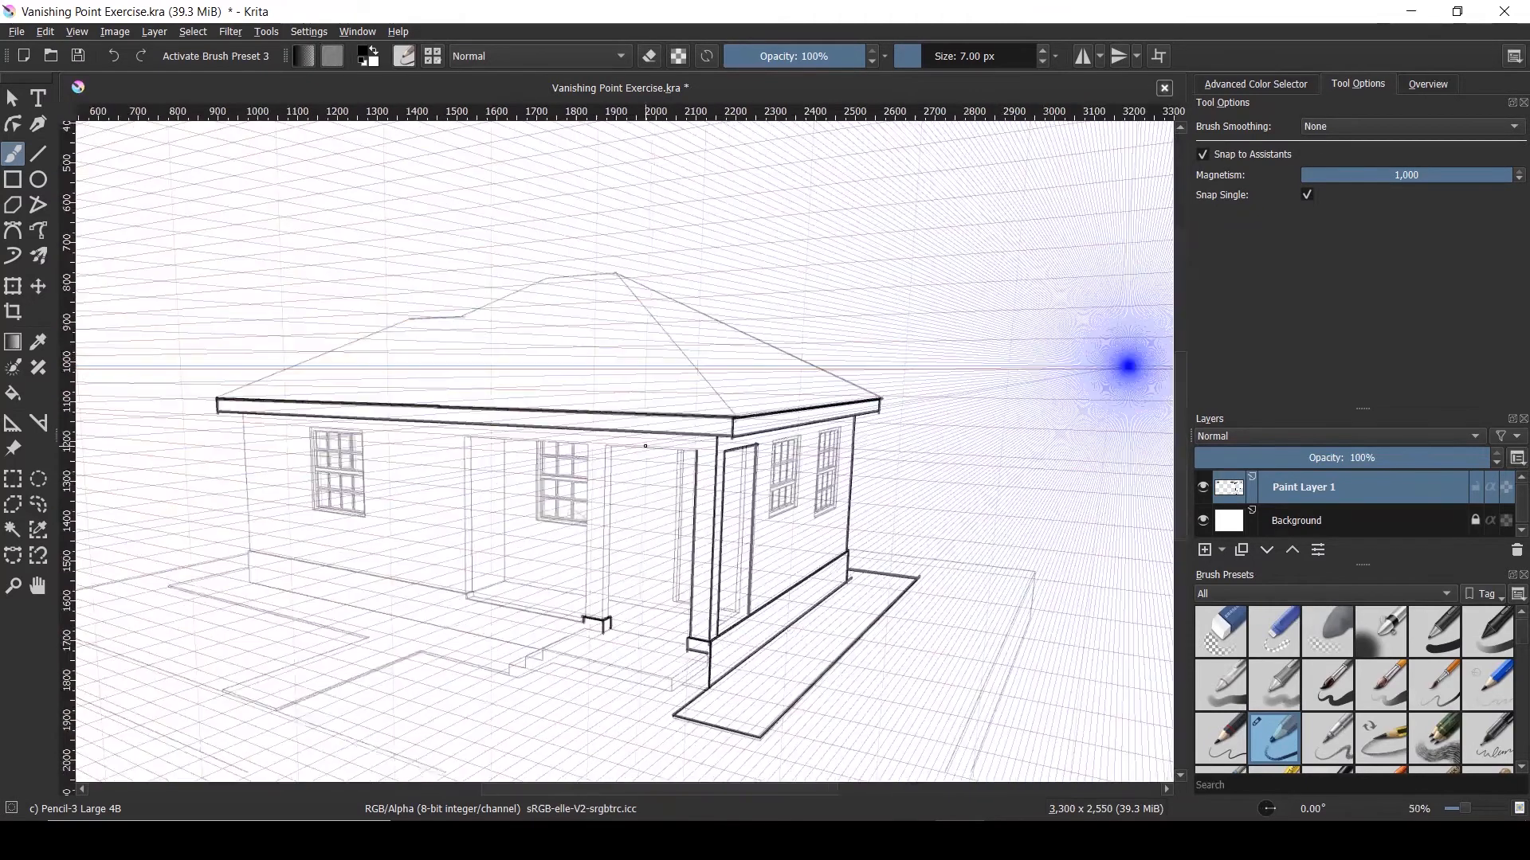
{"action": "scroll", "coordinate": [645, 446], "scroll_direction": "up", "scroll_amount": 2}
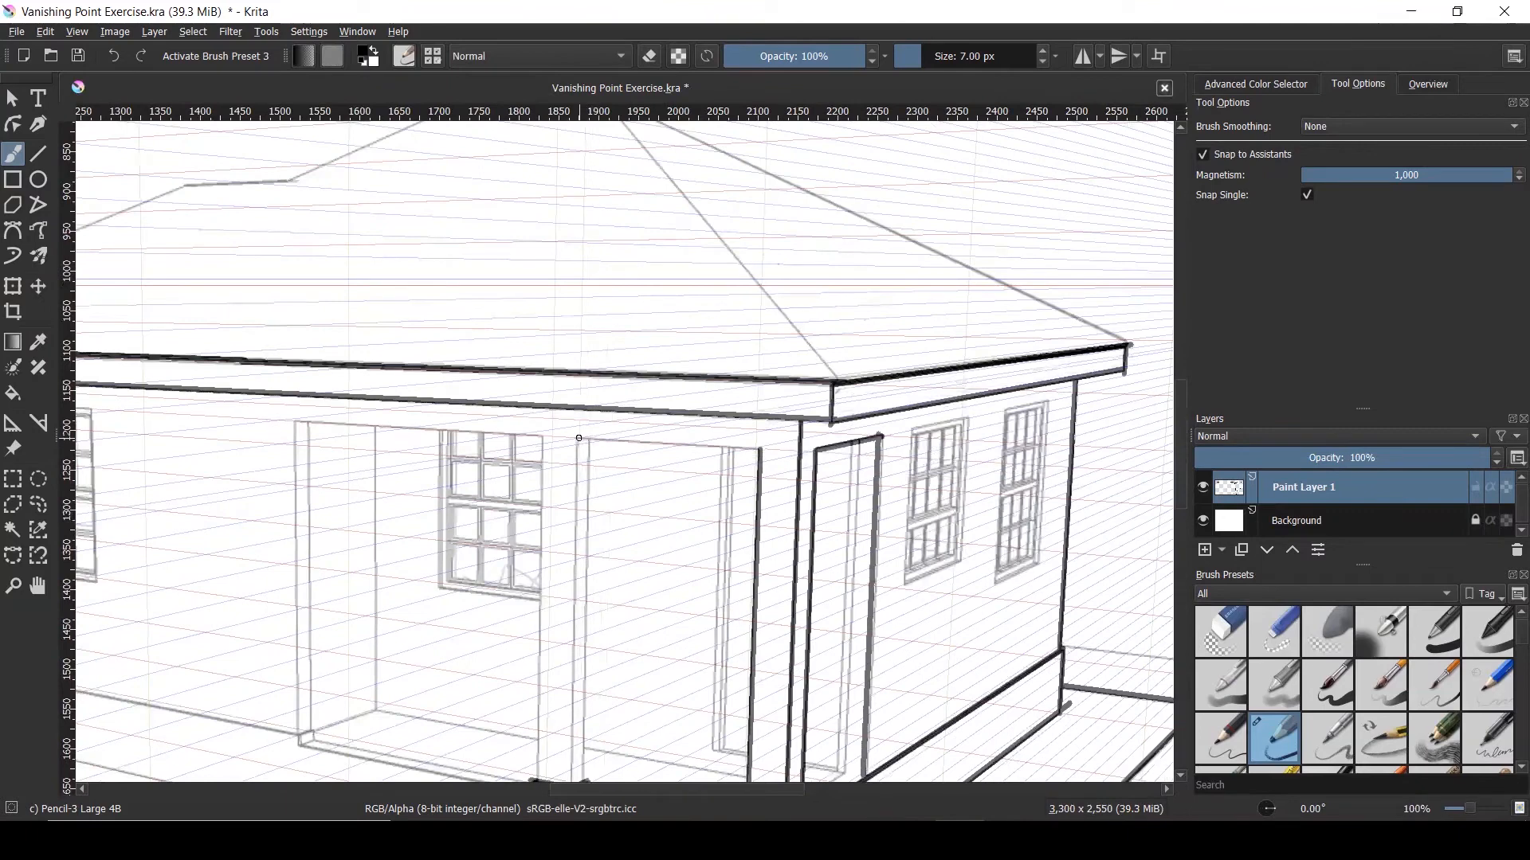
Ink the beam over the porch opening and both edges of its post
{"action": "left_click_drag", "start_coordinate": [579, 438], "coordinate": [663, 443]}
{"action": "scroll", "coordinate": [610, 488], "scroll_direction": "down", "scroll_amount": 3}
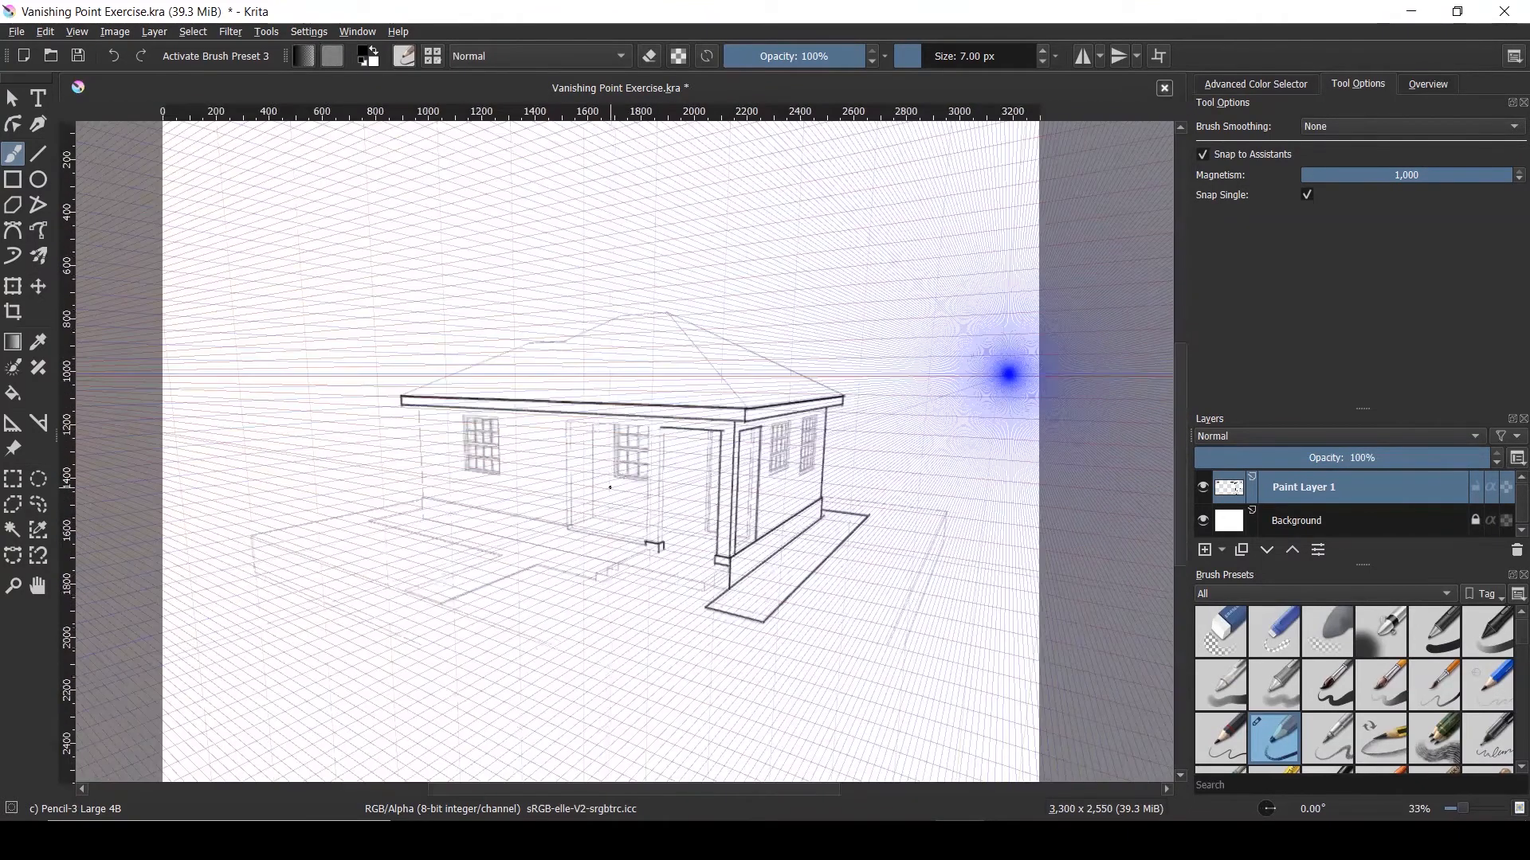
{"action": "scroll", "coordinate": [609, 488], "scroll_direction": "up", "scroll_amount": 2}
{"action": "left_click_drag", "start_coordinate": [707, 585], "coordinate": [713, 355]}
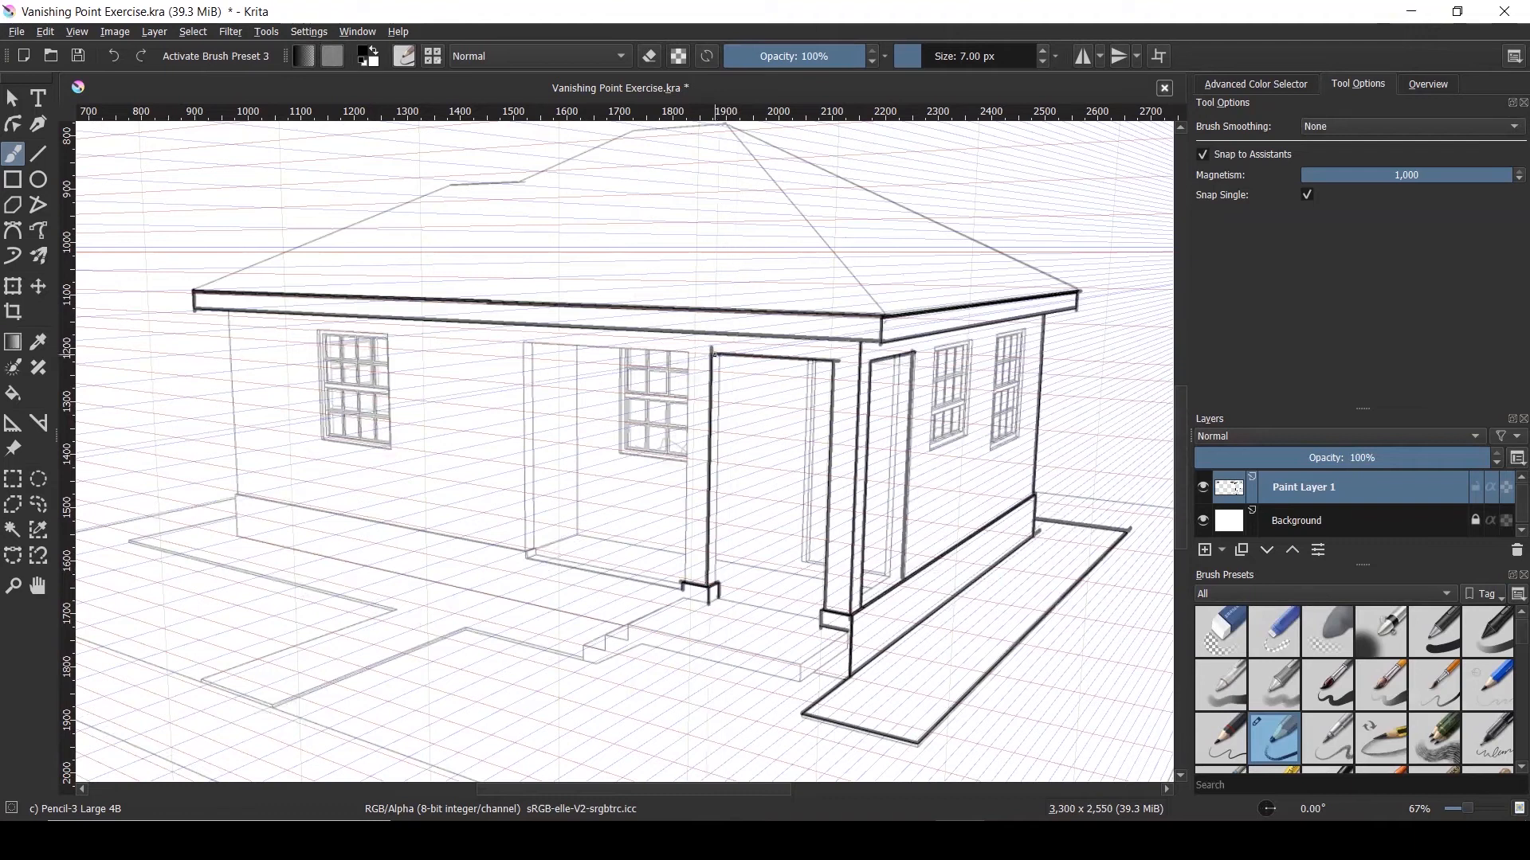
{"action": "left_click_drag", "start_coordinate": [719, 356], "coordinate": [715, 574]}
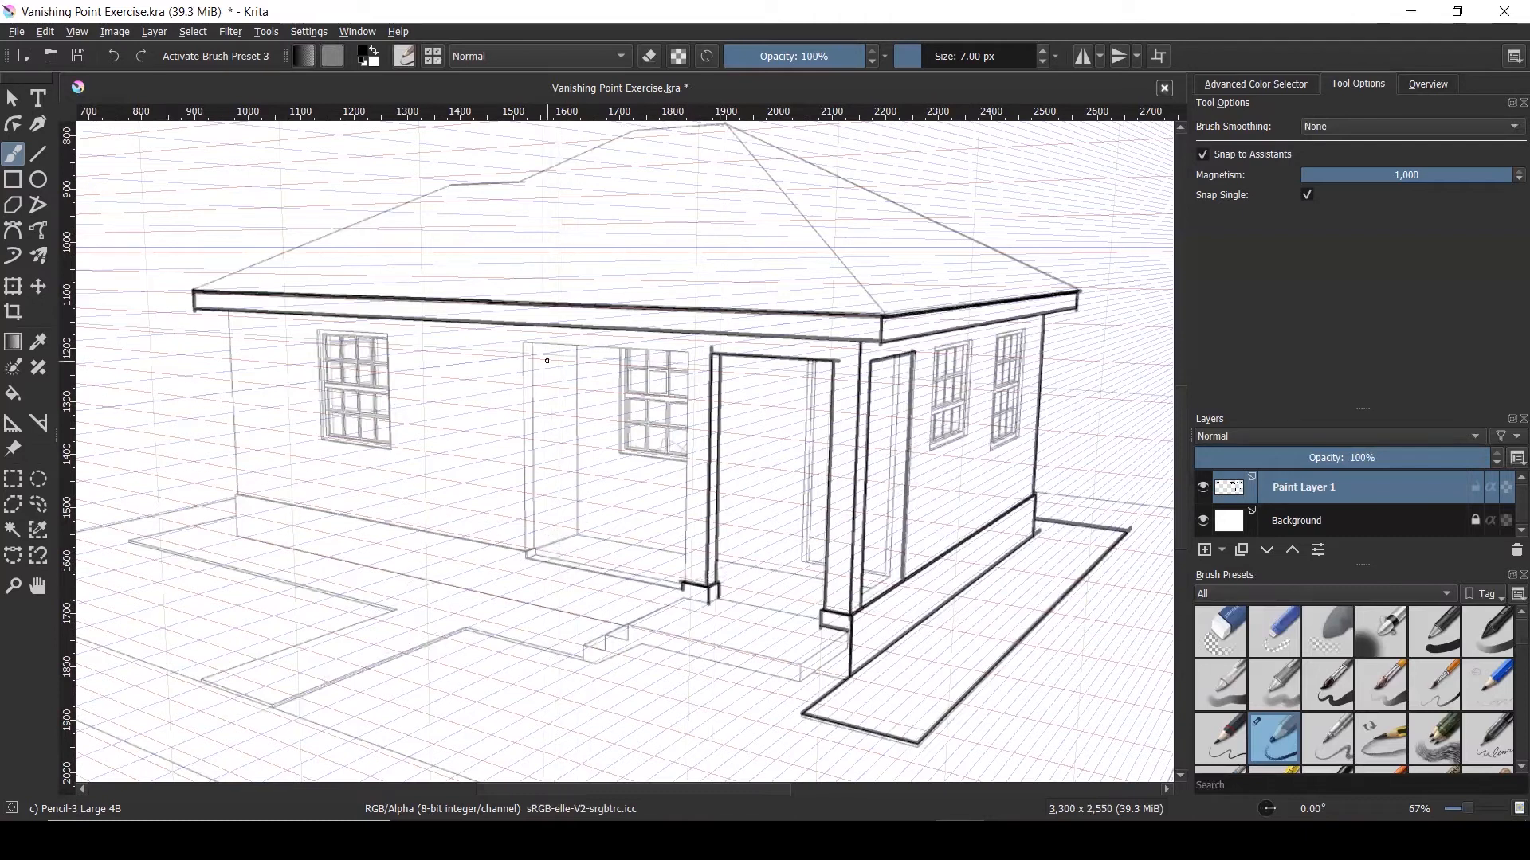
Ink the left porch opening's top beam and sides, and the leftmost post down to its foot
{"action": "left_click_drag", "start_coordinate": [556, 344], "coordinate": [624, 348]}
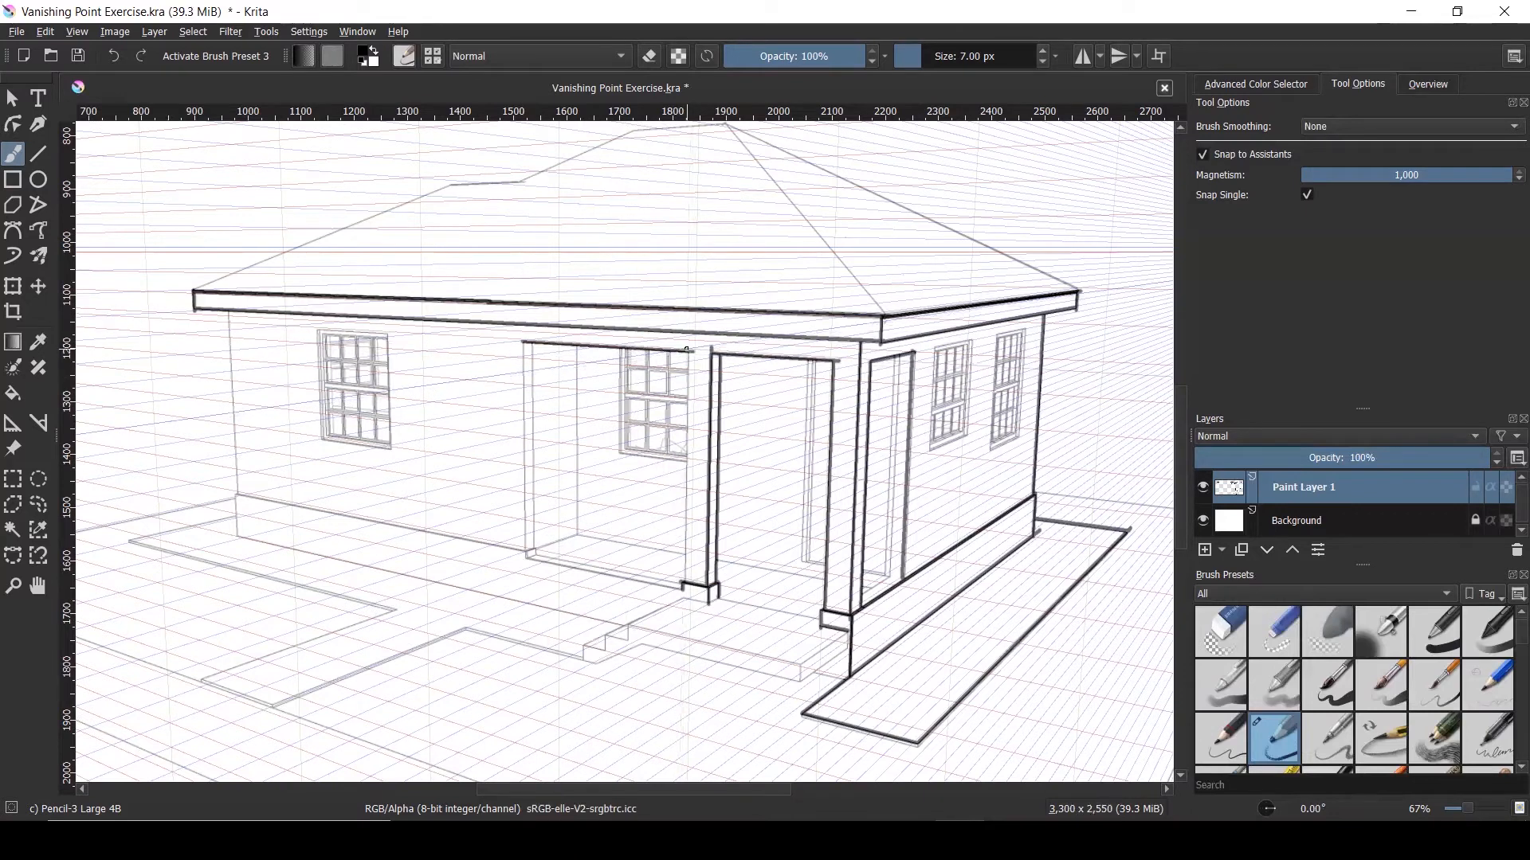
{"action": "left_click_drag", "start_coordinate": [687, 350], "coordinate": [683, 568]}
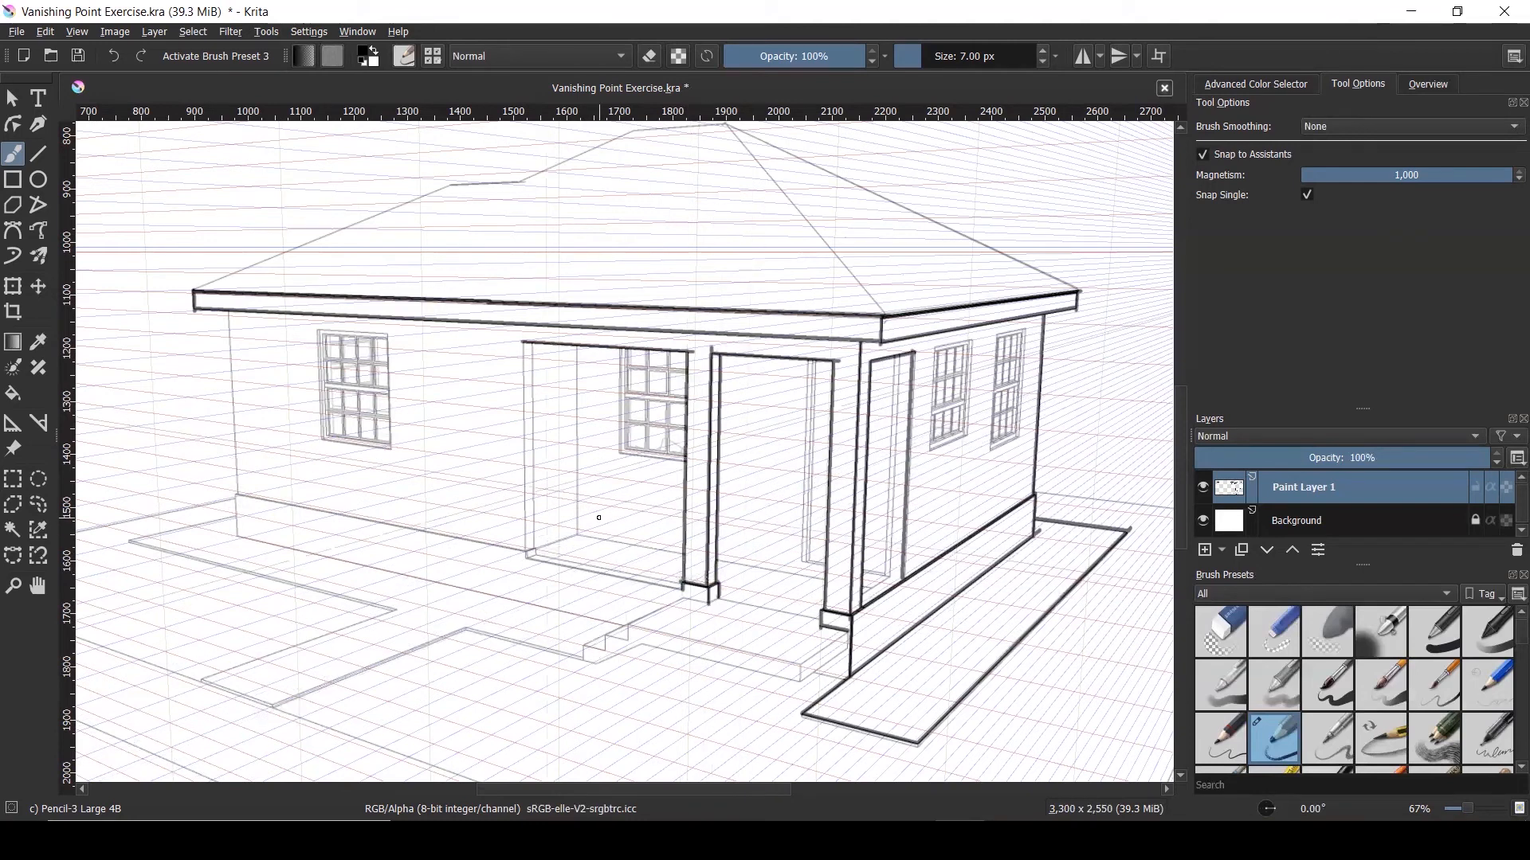
{"action": "left_click_drag", "start_coordinate": [520, 343], "coordinate": [522, 550]}
{"action": "scroll", "coordinate": [538, 454], "scroll_direction": "up", "scroll_amount": 1}
{"action": "left_click_drag", "start_coordinate": [528, 284], "coordinate": [531, 594]}
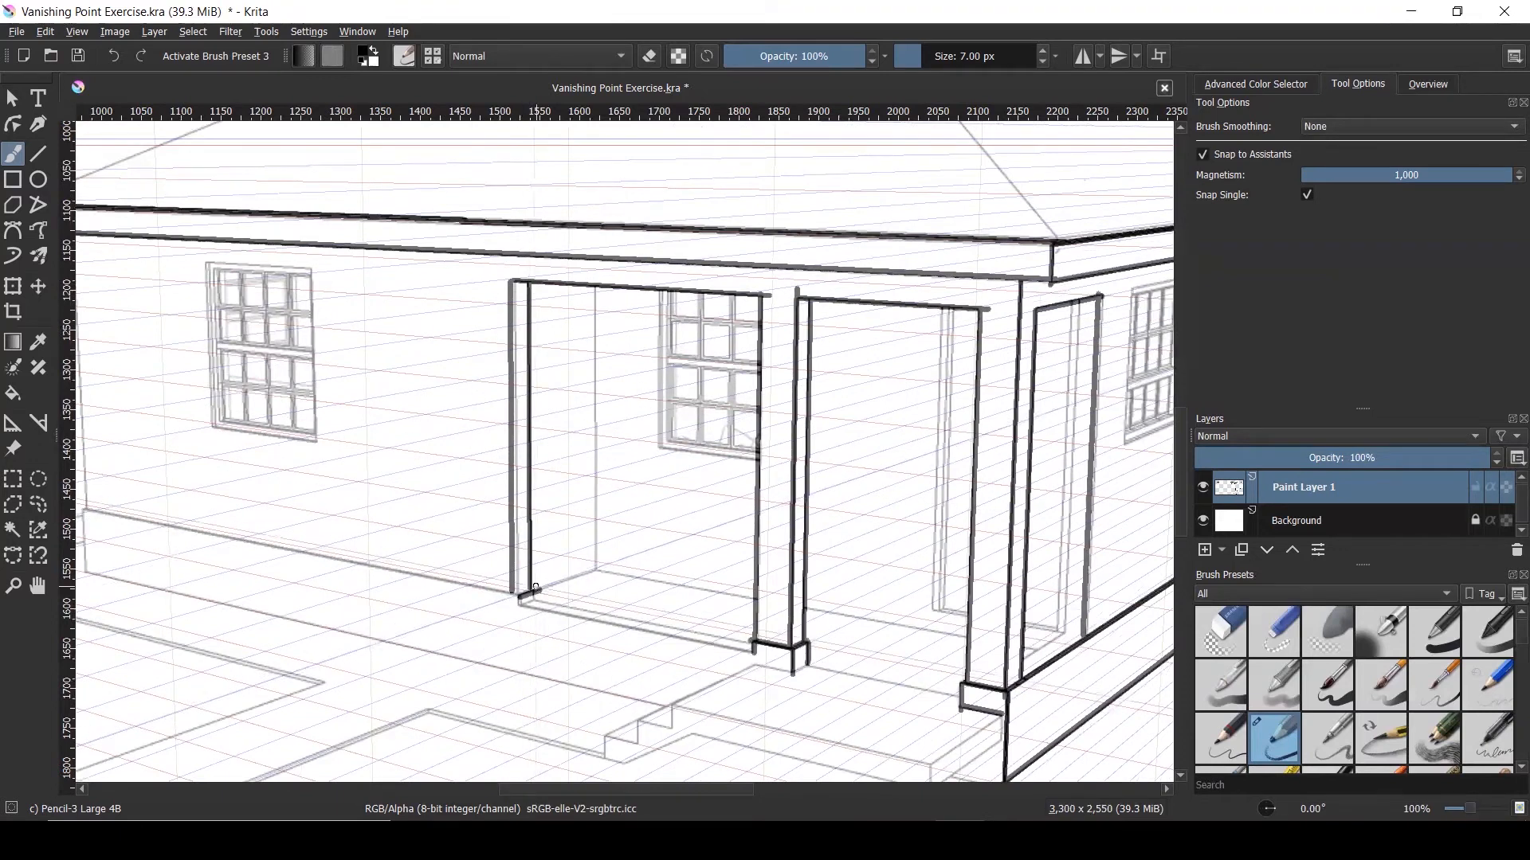
{"action": "scroll", "coordinate": [533, 587], "scroll_direction": "up", "scroll_amount": 2}
{"action": "left_click_drag", "start_coordinate": [531, 565], "coordinate": [531, 586]}
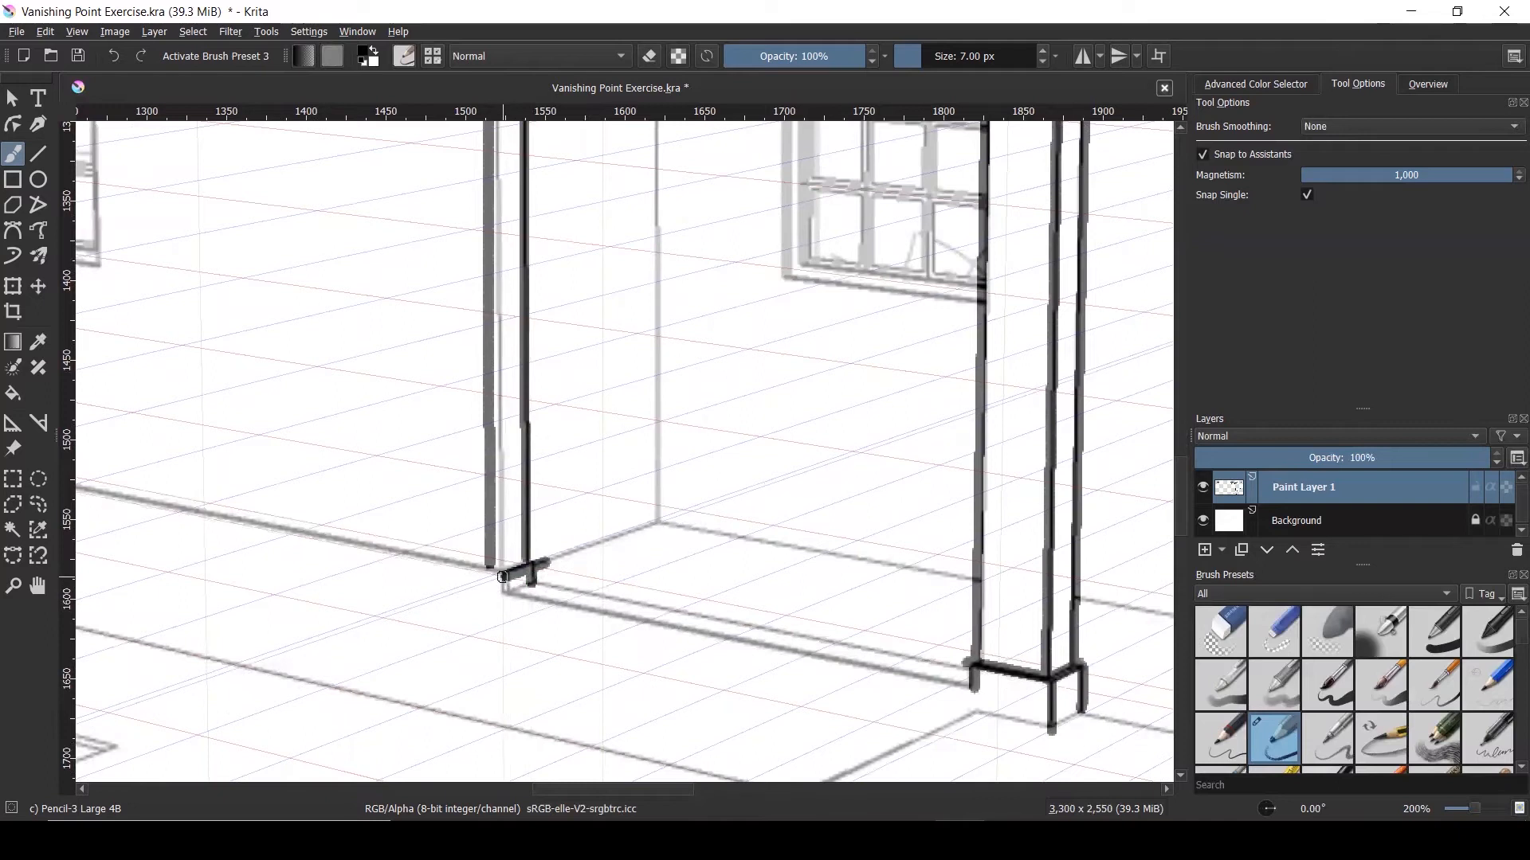
{"action": "scroll", "coordinate": [510, 588], "scroll_direction": "down", "scroll_amount": 2}
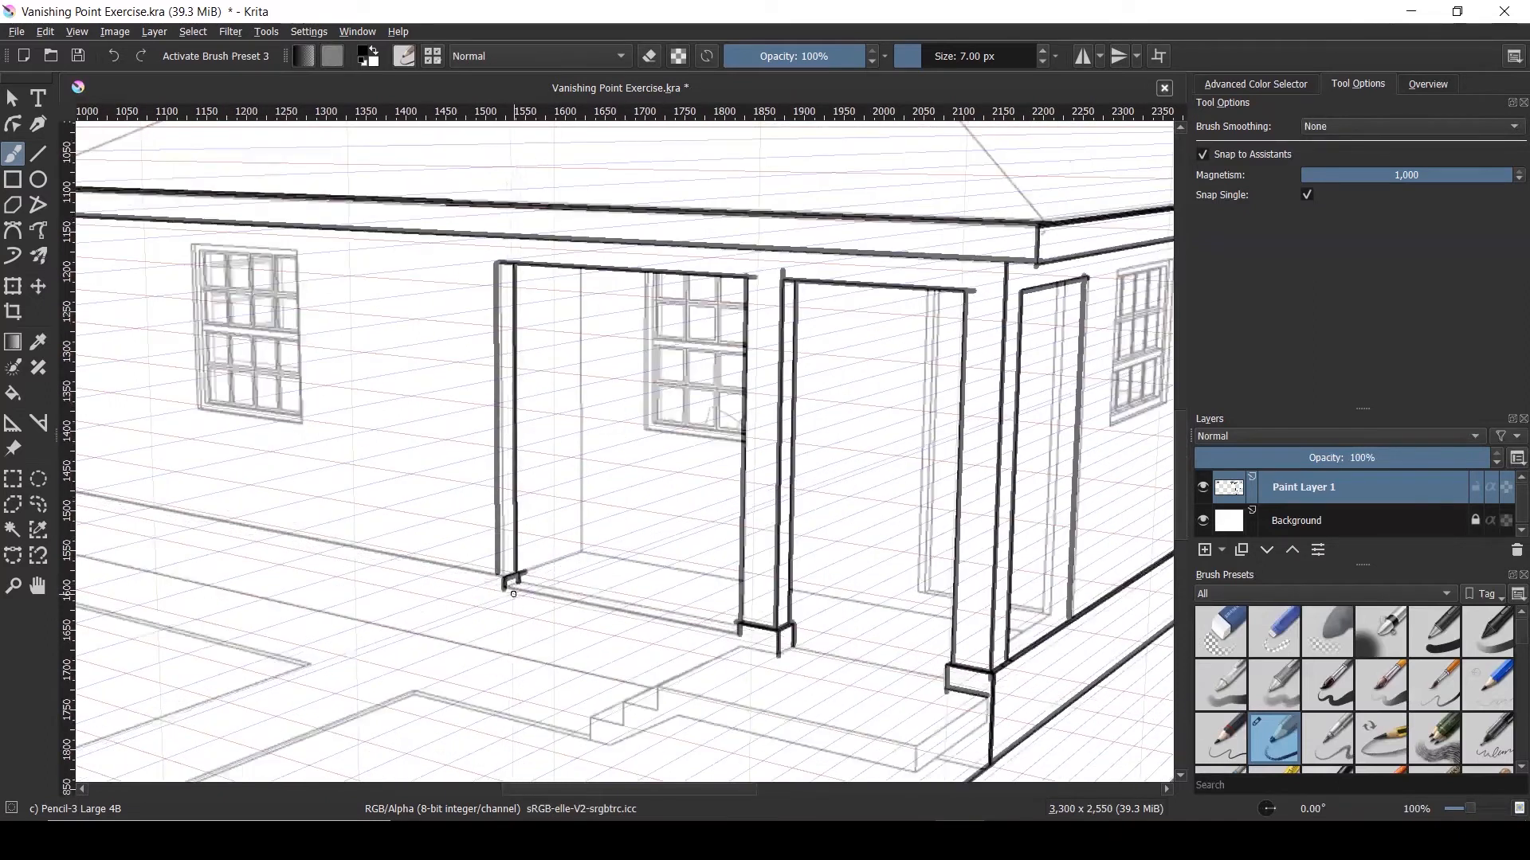
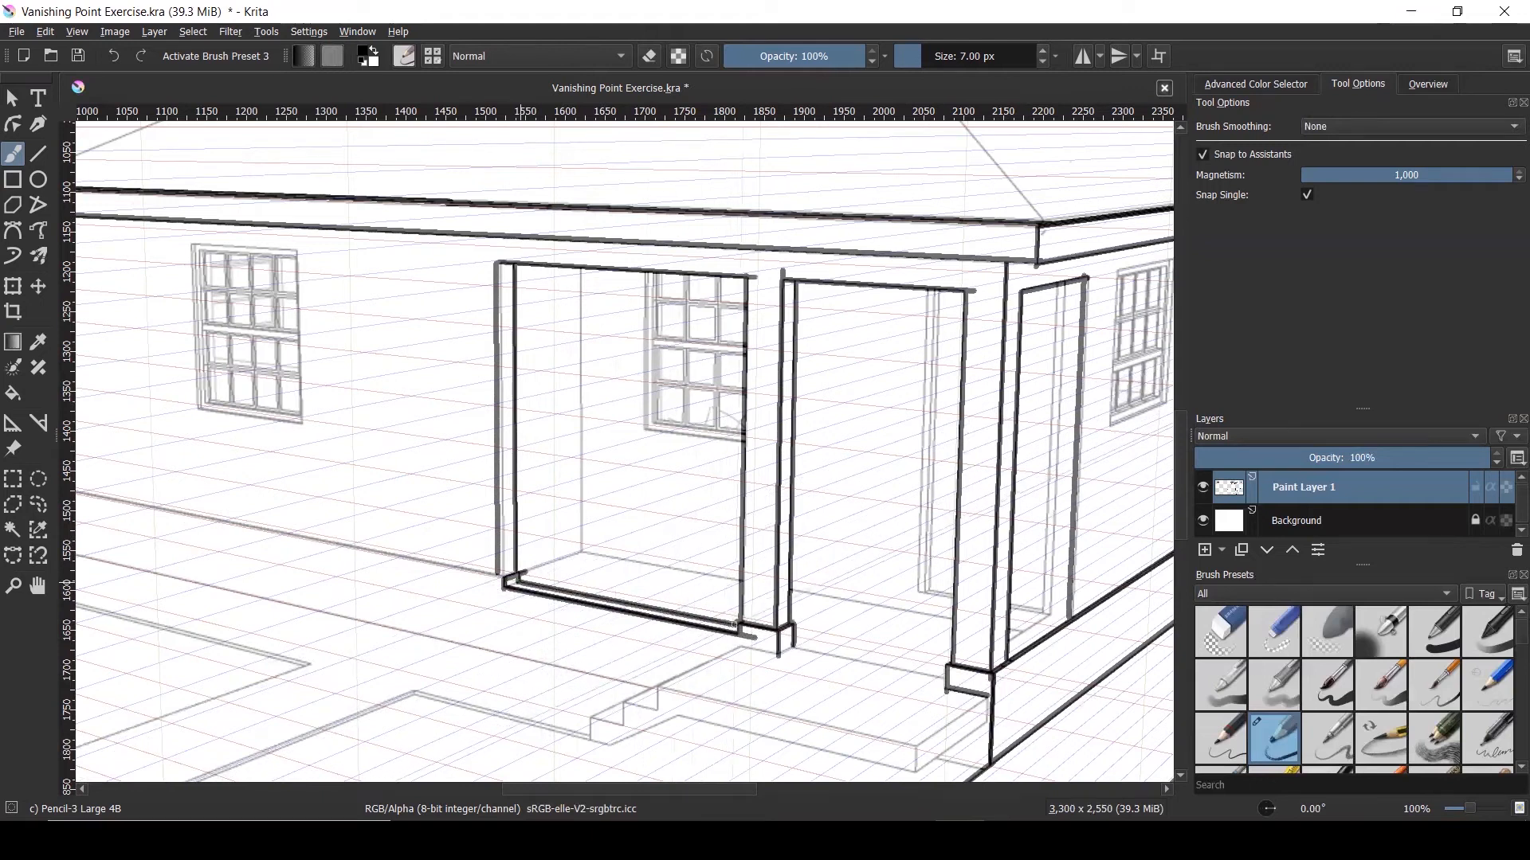
Ink the left front wall corner as a bold vertical line from the eave to the wall base
{"action": "scroll", "coordinate": [749, 486], "scroll_direction": "down", "scroll_amount": 1}
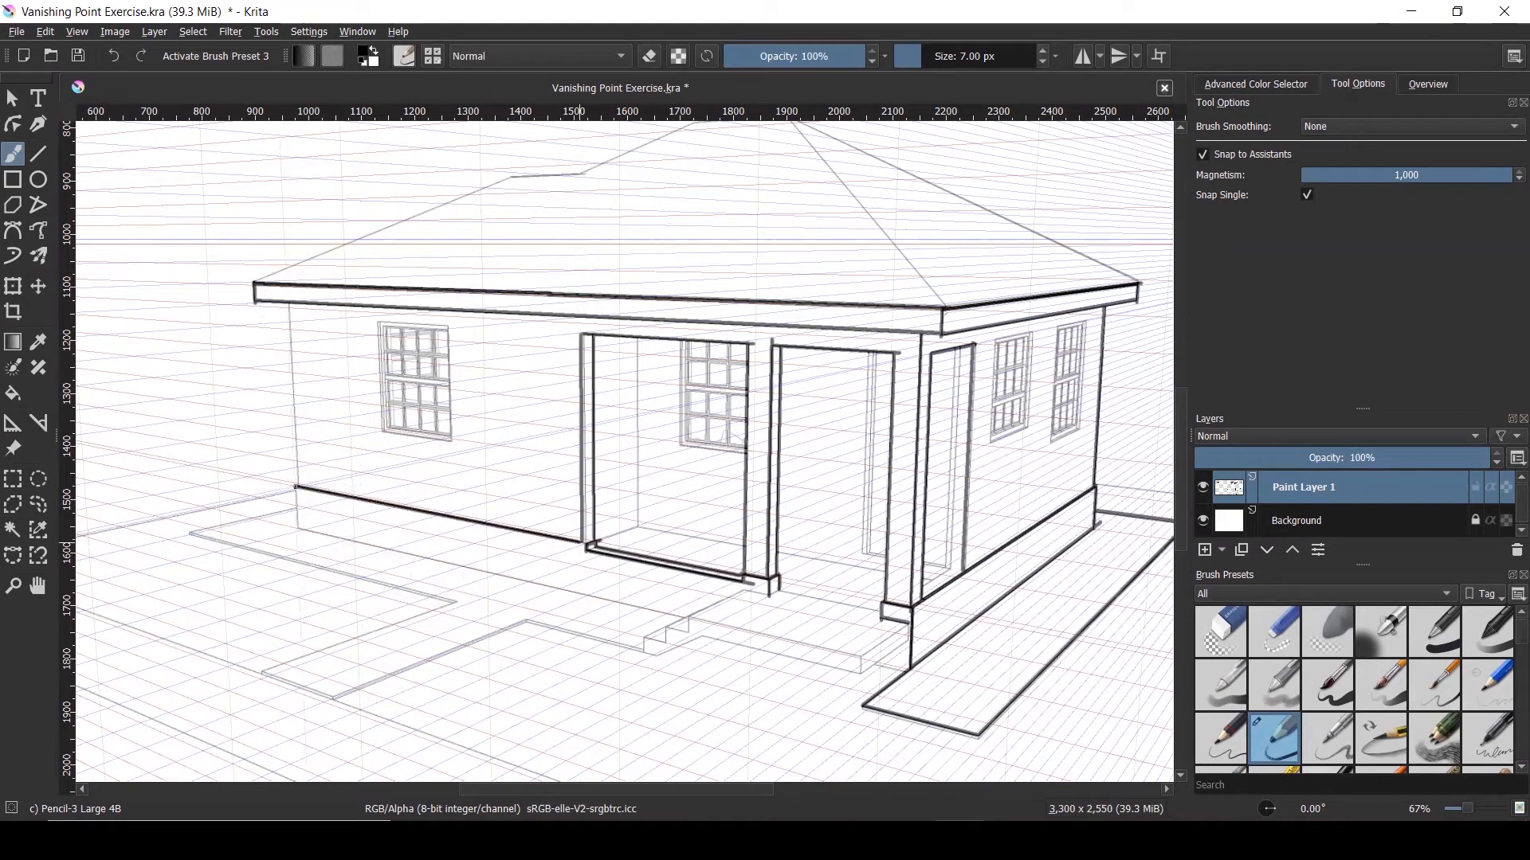
{"action": "scroll", "coordinate": [295, 487], "scroll_direction": "up", "scroll_amount": 4}
{"action": "mouse_move", "coordinate": [304, 546]}
{"action": "left_mouse_down"}
{"action": "mouse_move", "coordinate": [319, 637]}
{"action": "mouse_move", "coordinate": [347, 654]}
{"action": "left_mouse_up"}
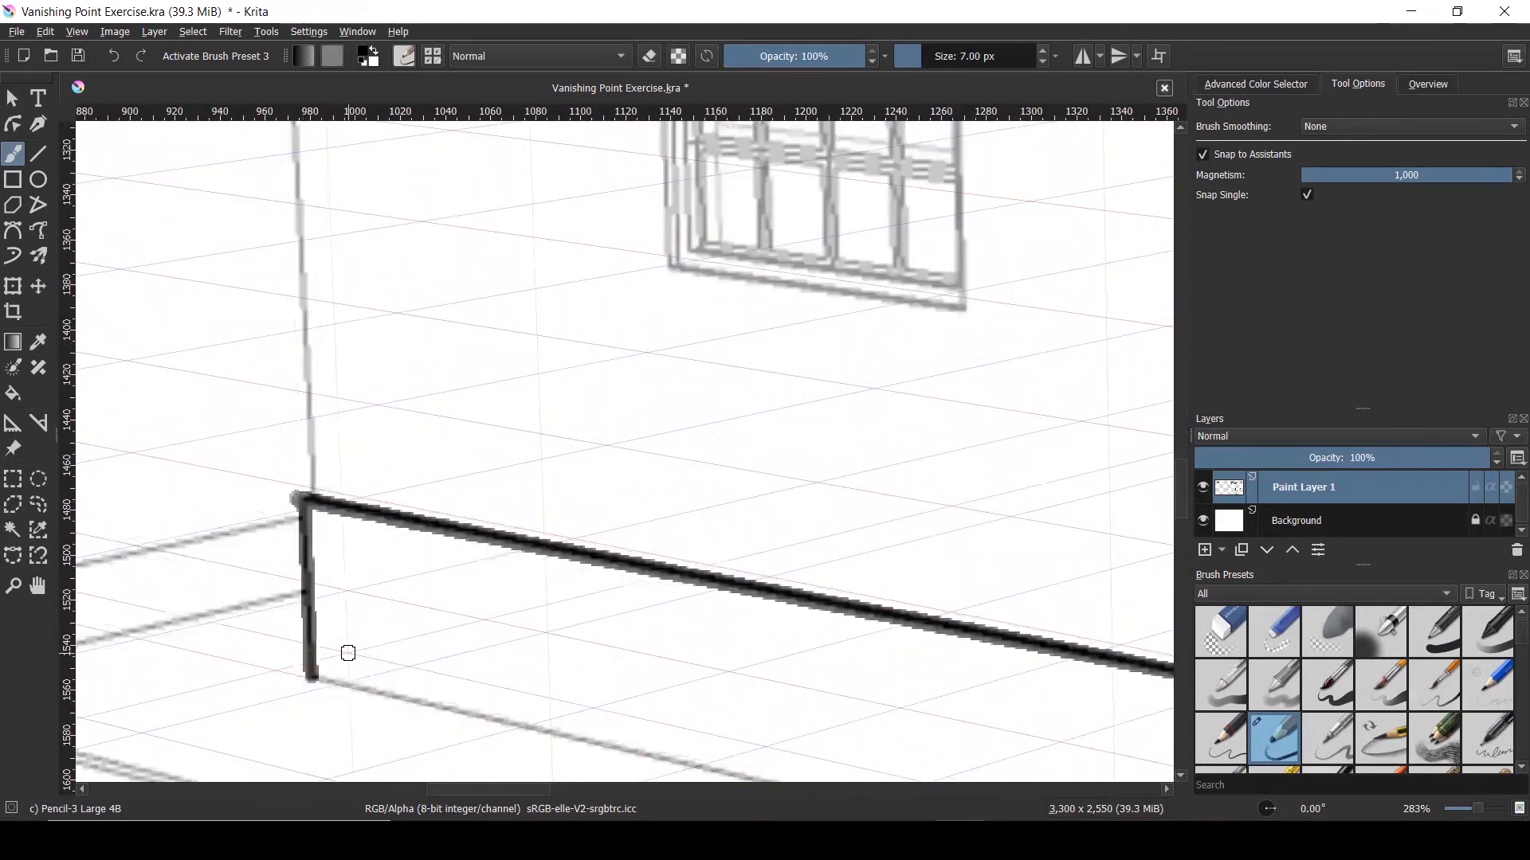
{"action": "scroll", "coordinate": [347, 654], "scroll_direction": "down", "scroll_amount": 3}
{"action": "left_click_drag", "start_coordinate": [323, 324], "coordinate": [336, 598]}
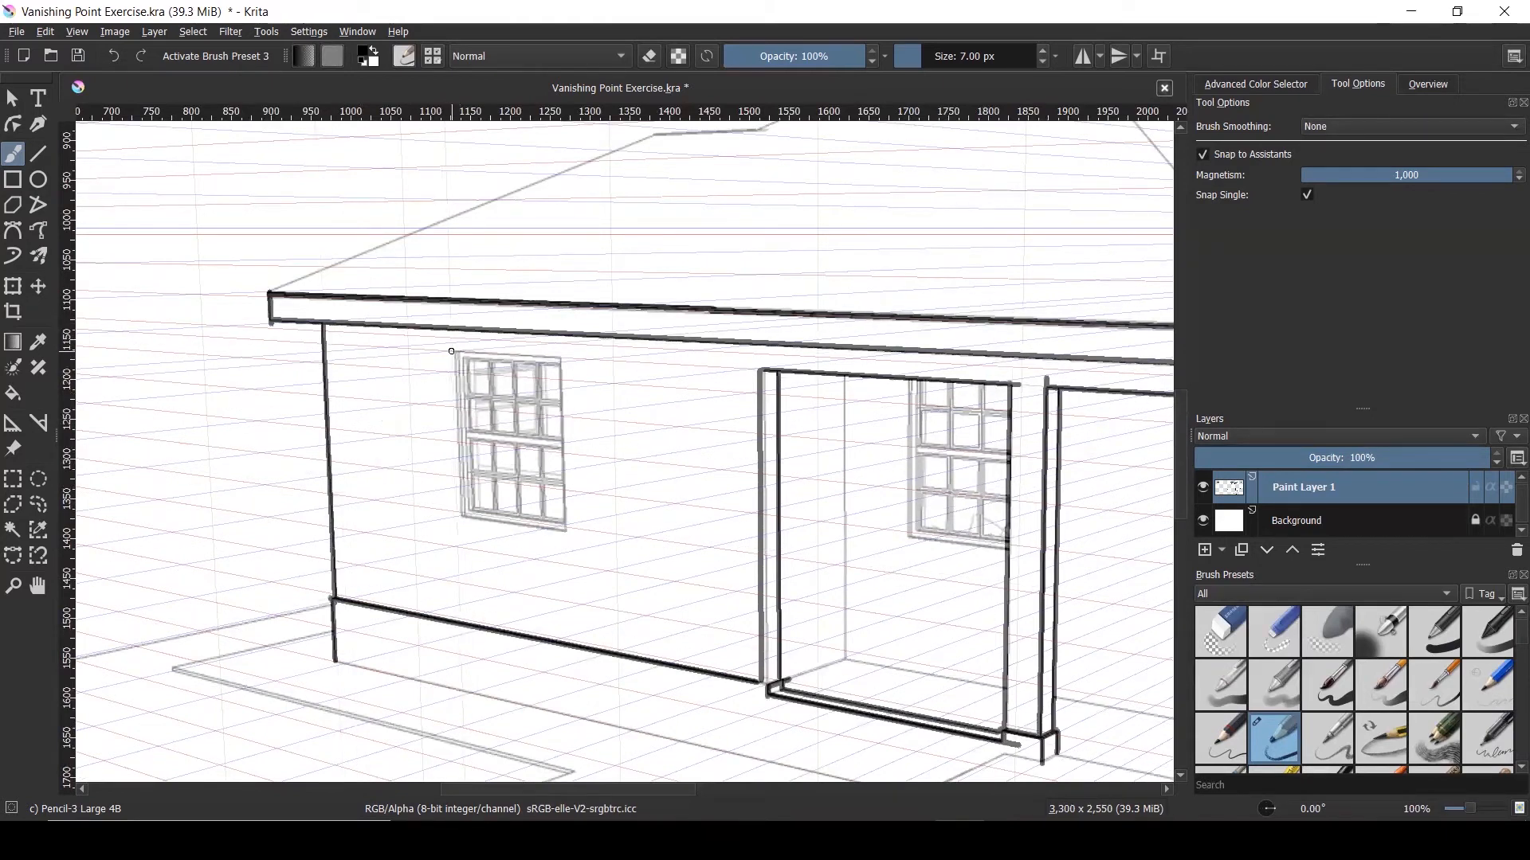
{"action": "scroll", "coordinate": [451, 351], "scroll_direction": "down", "scroll_amount": 4}
{"action": "scroll", "coordinate": [753, 420], "scroll_direction": "up", "scroll_amount": 1}
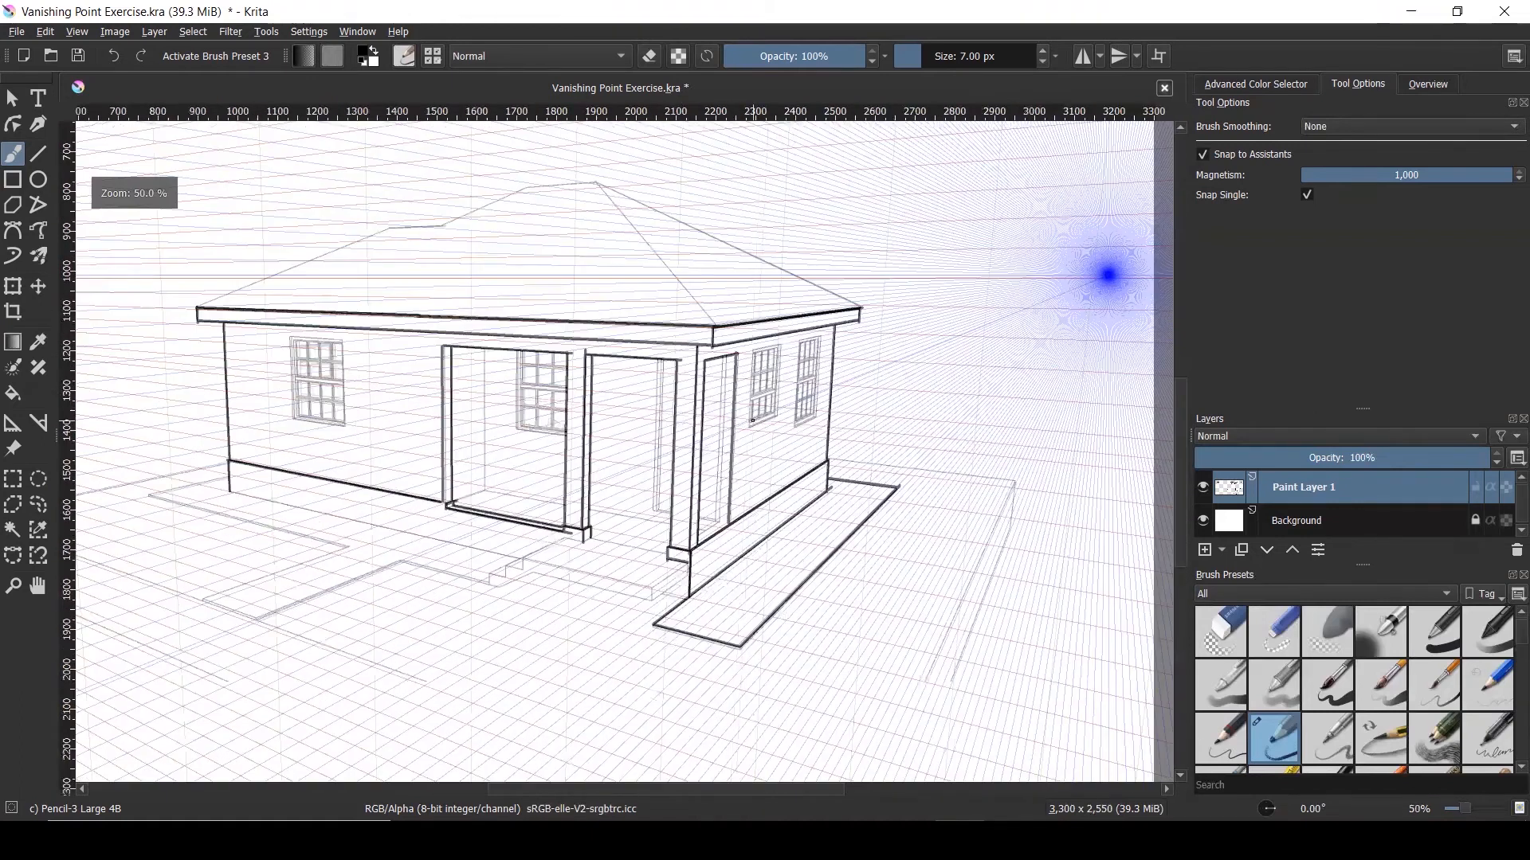
{"action": "scroll", "coordinate": [752, 420], "scroll_direction": "up", "scroll_amount": 1}
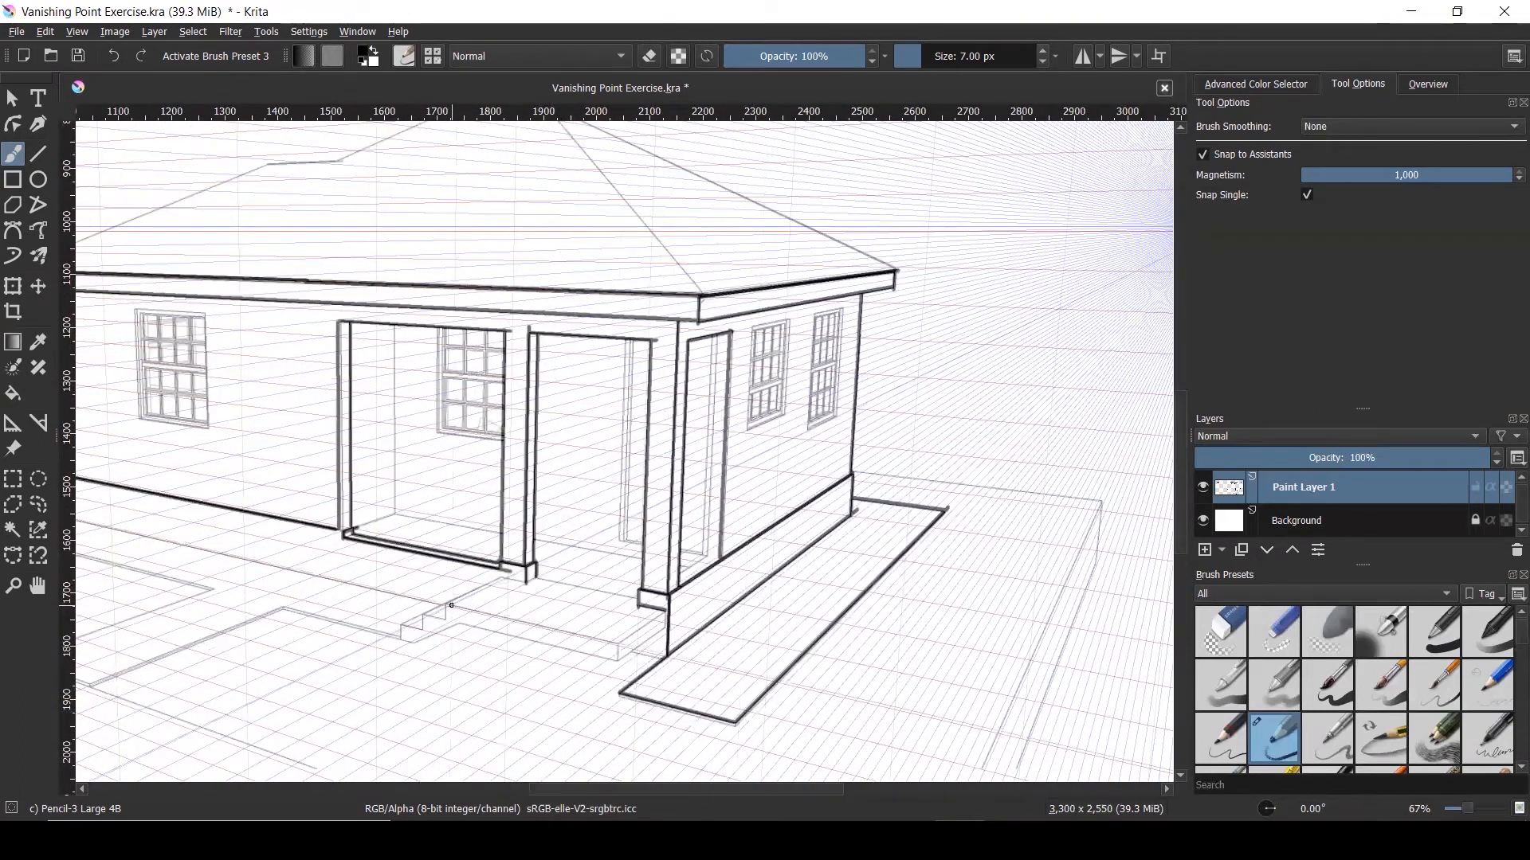
{"action": "scroll", "coordinate": [441, 610], "scroll_direction": "up", "scroll_amount": 1}
Ink the step edges running to the right column base and the step's vertical front corner
{"action": "mouse_move", "coordinate": [440, 610]}
{"action": "left_mouse_down"}
{"action": "mouse_move", "coordinate": [525, 564]}
{"action": "mouse_move", "coordinate": [563, 572]}
{"action": "mouse_move", "coordinate": [443, 605]}
{"action": "mouse_move", "coordinate": [444, 625]}
{"action": "mouse_move", "coordinate": [407, 620]}
{"action": "mouse_move", "coordinate": [450, 629]}
{"action": "left_mouse_up"}
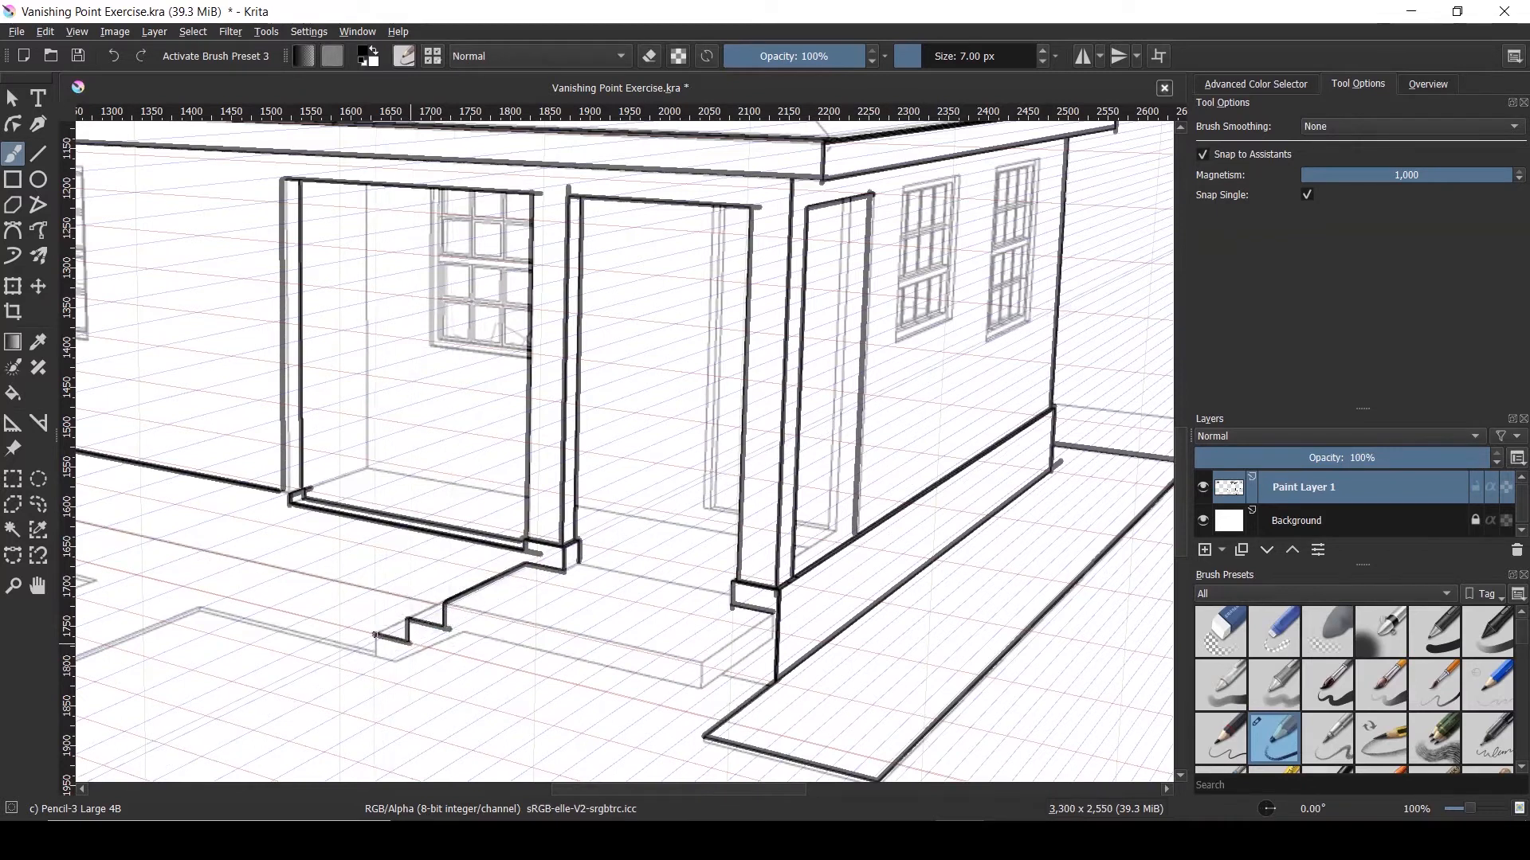
{"action": "key", "text": "minus"}
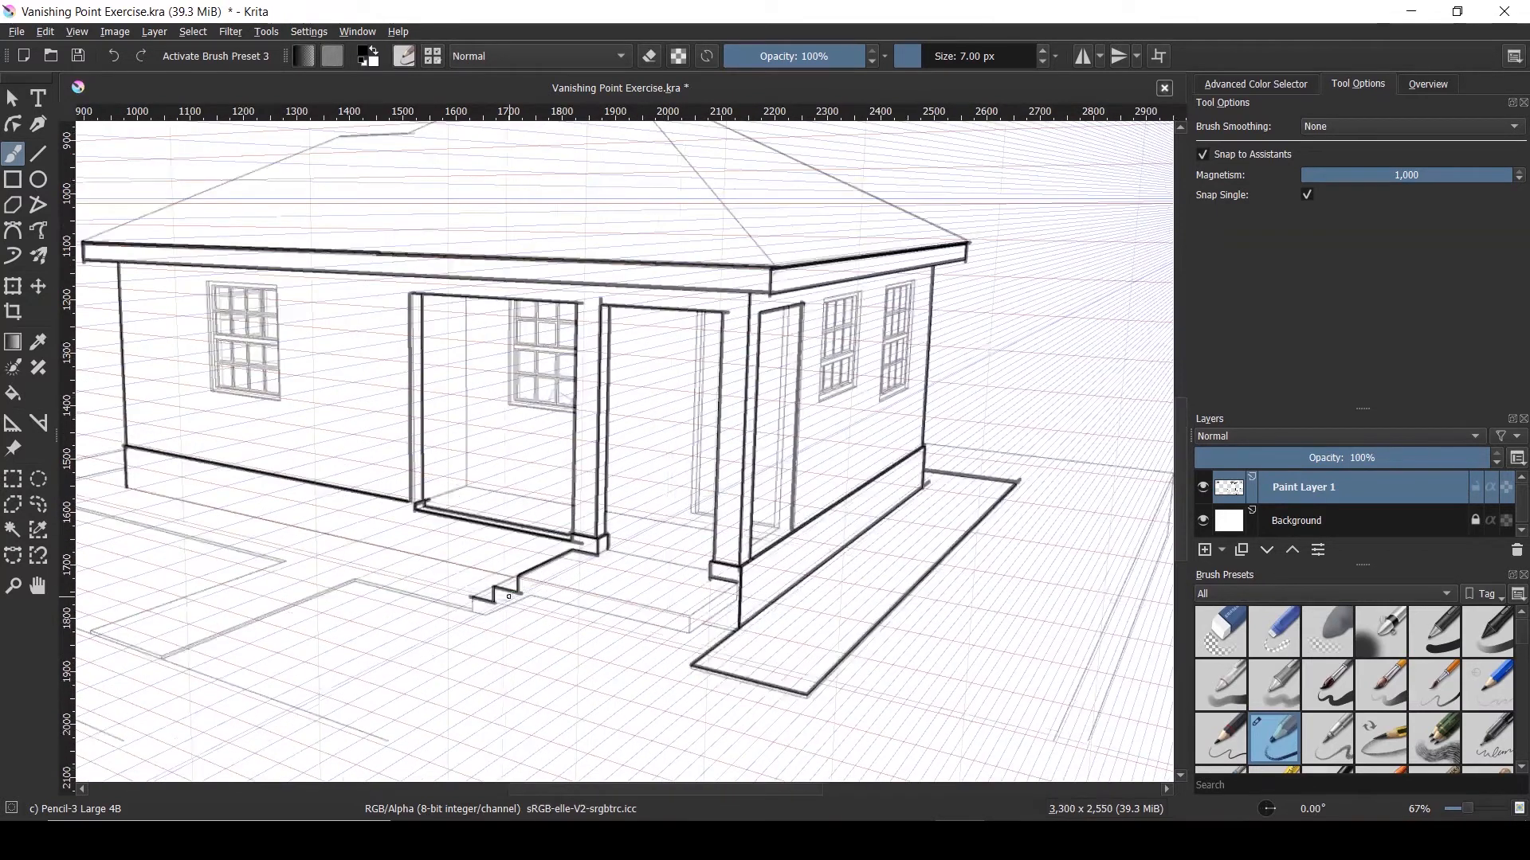
{"action": "key", "text": "plus"}
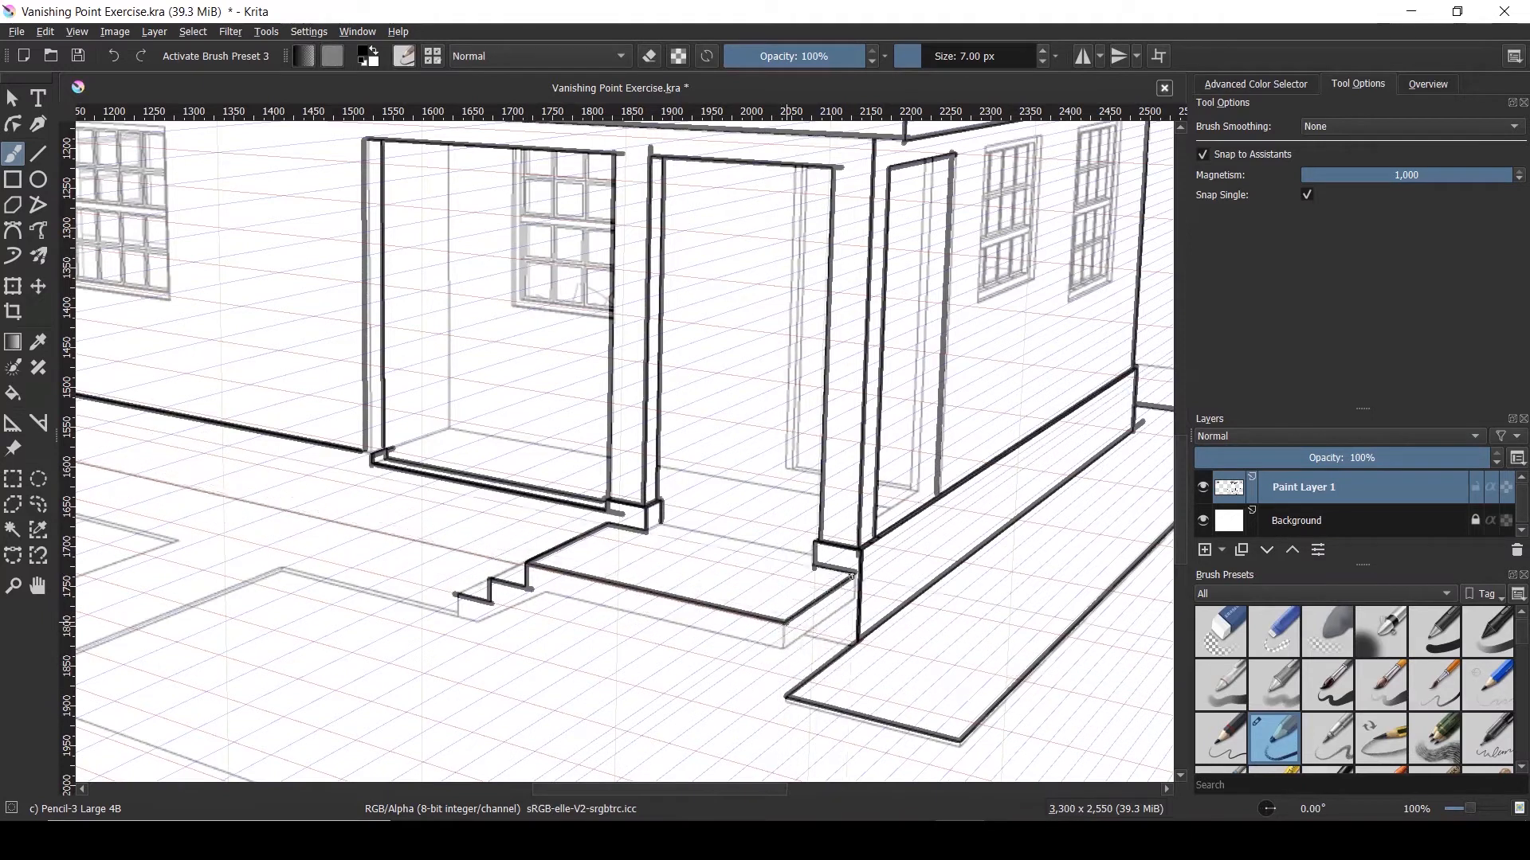
{"action": "left_click_drag", "start_coordinate": [787, 622], "coordinate": [855, 576]}
{"action": "left_click_drag", "start_coordinate": [856, 597], "coordinate": [784, 649]}
{"action": "left_click_drag", "start_coordinate": [785, 621], "coordinate": [785, 649]}
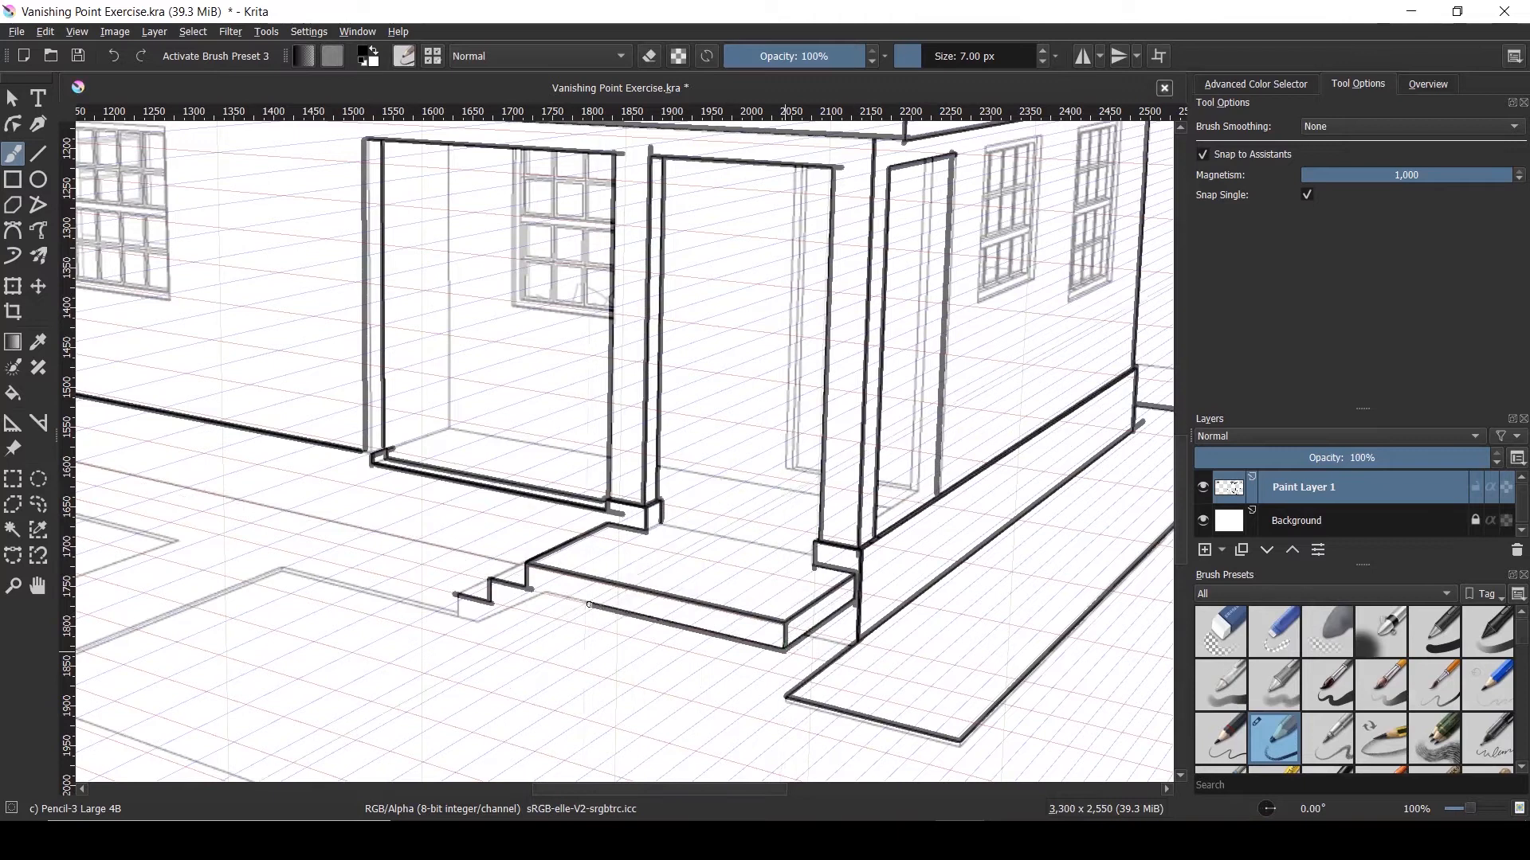
Ink the step edge toward the lower step and another vertical corner of the step
{"action": "left_click_drag", "start_coordinate": [546, 594], "coordinate": [478, 627]}
{"action": "scroll", "coordinate": [587, 593], "scroll_direction": "down", "scroll_amount": 1}
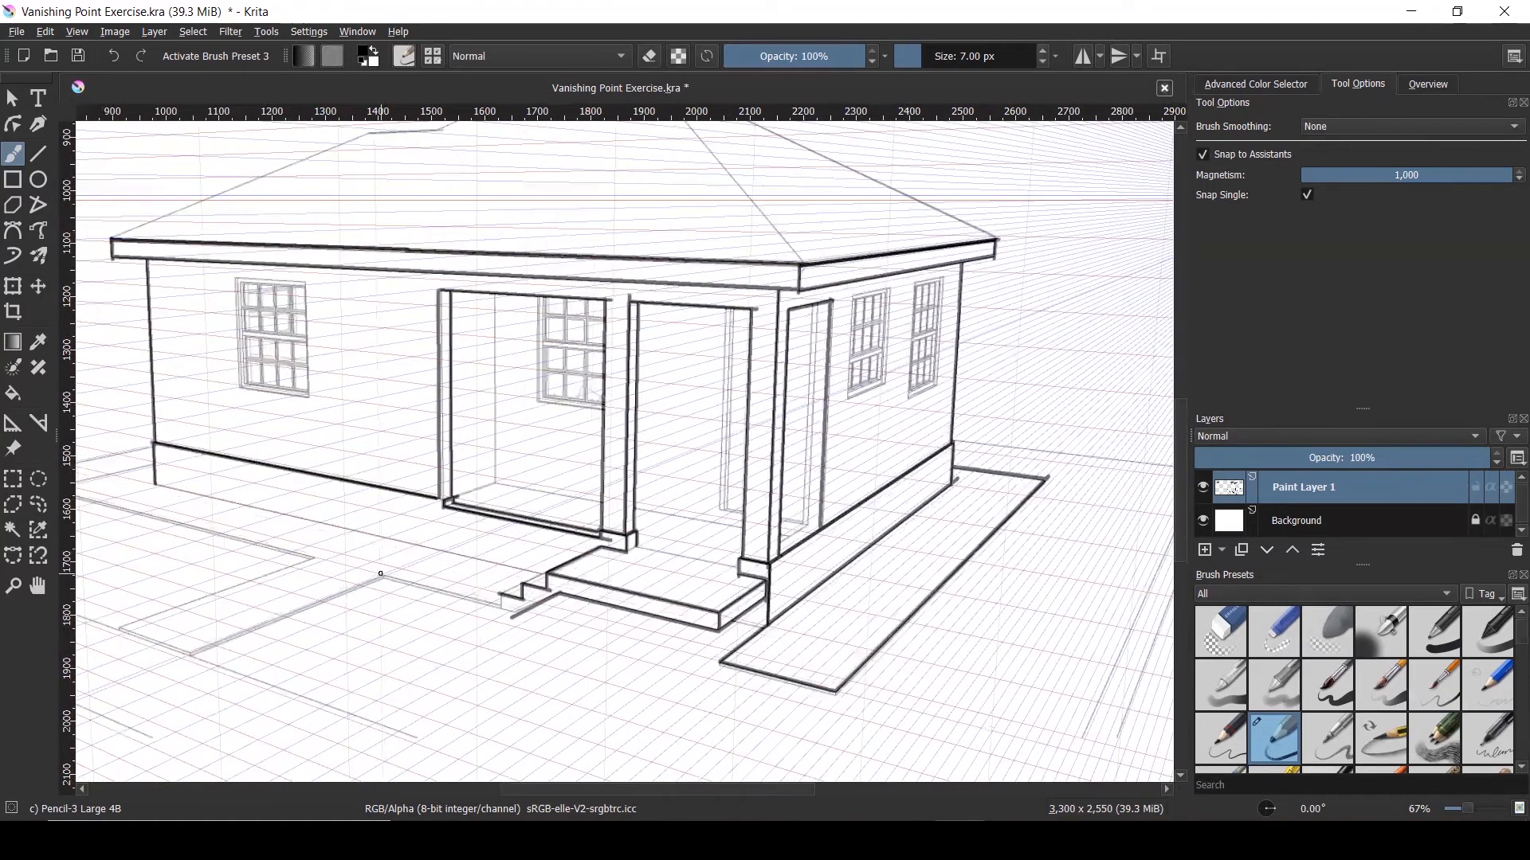
{"action": "scroll", "coordinate": [383, 578], "scroll_direction": "up", "scroll_amount": 1}
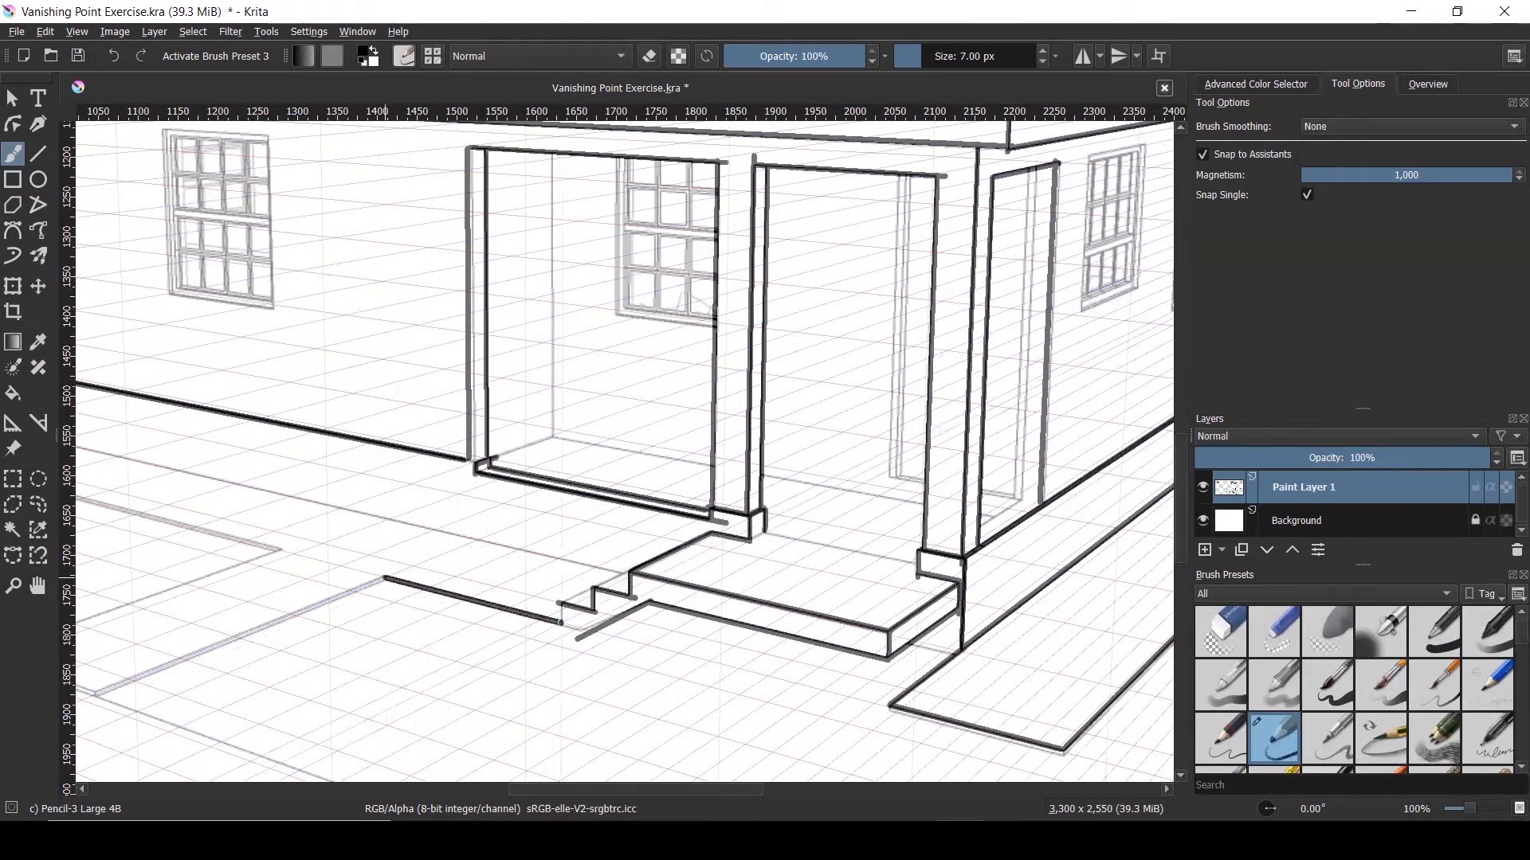
{"action": "scroll", "coordinate": [560, 624], "scroll_direction": "up", "scroll_amount": 3}
{"action": "left_click_drag", "start_coordinate": [571, 604], "coordinate": [572, 556]}
{"action": "scroll", "coordinate": [685, 621], "scroll_direction": "down", "scroll_amount": 10}
Undo the stray roof stroke and ink the floor line along the left wall's base
{"action": "scroll", "coordinate": [712, 627], "scroll_direction": "up", "scroll_amount": 1}
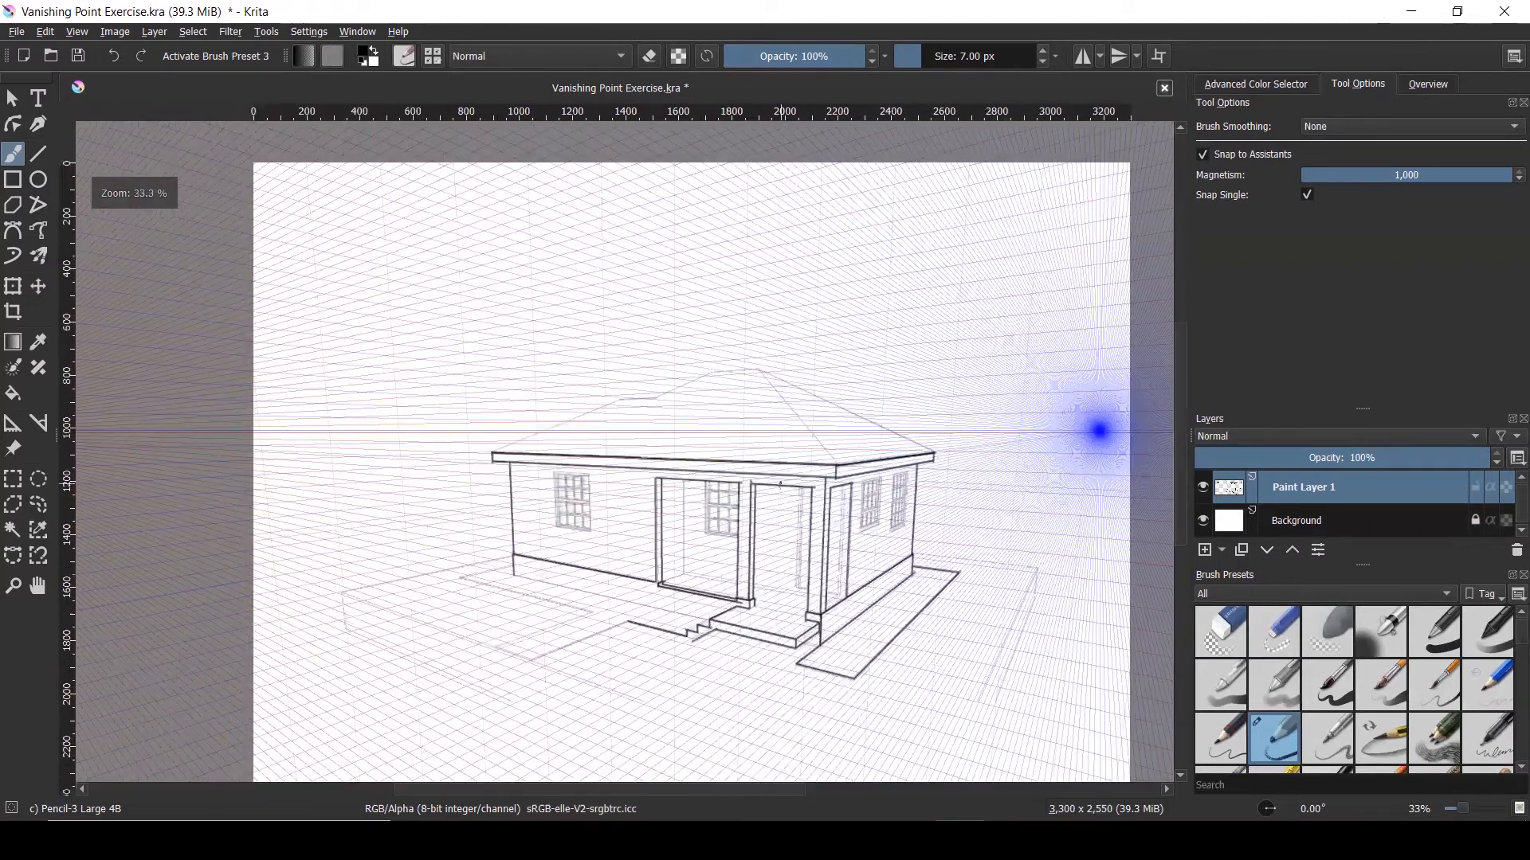
{"action": "mouse_move", "coordinate": [803, 406]}
{"action": "left_mouse_down"}
{"action": "mouse_move", "coordinate": [778, 407]}
{"action": "mouse_move", "coordinate": [858, 412]}
{"action": "left_mouse_up"}
{"action": "left_click_drag", "start_coordinate": [676, 381], "coordinate": [696, 382]}
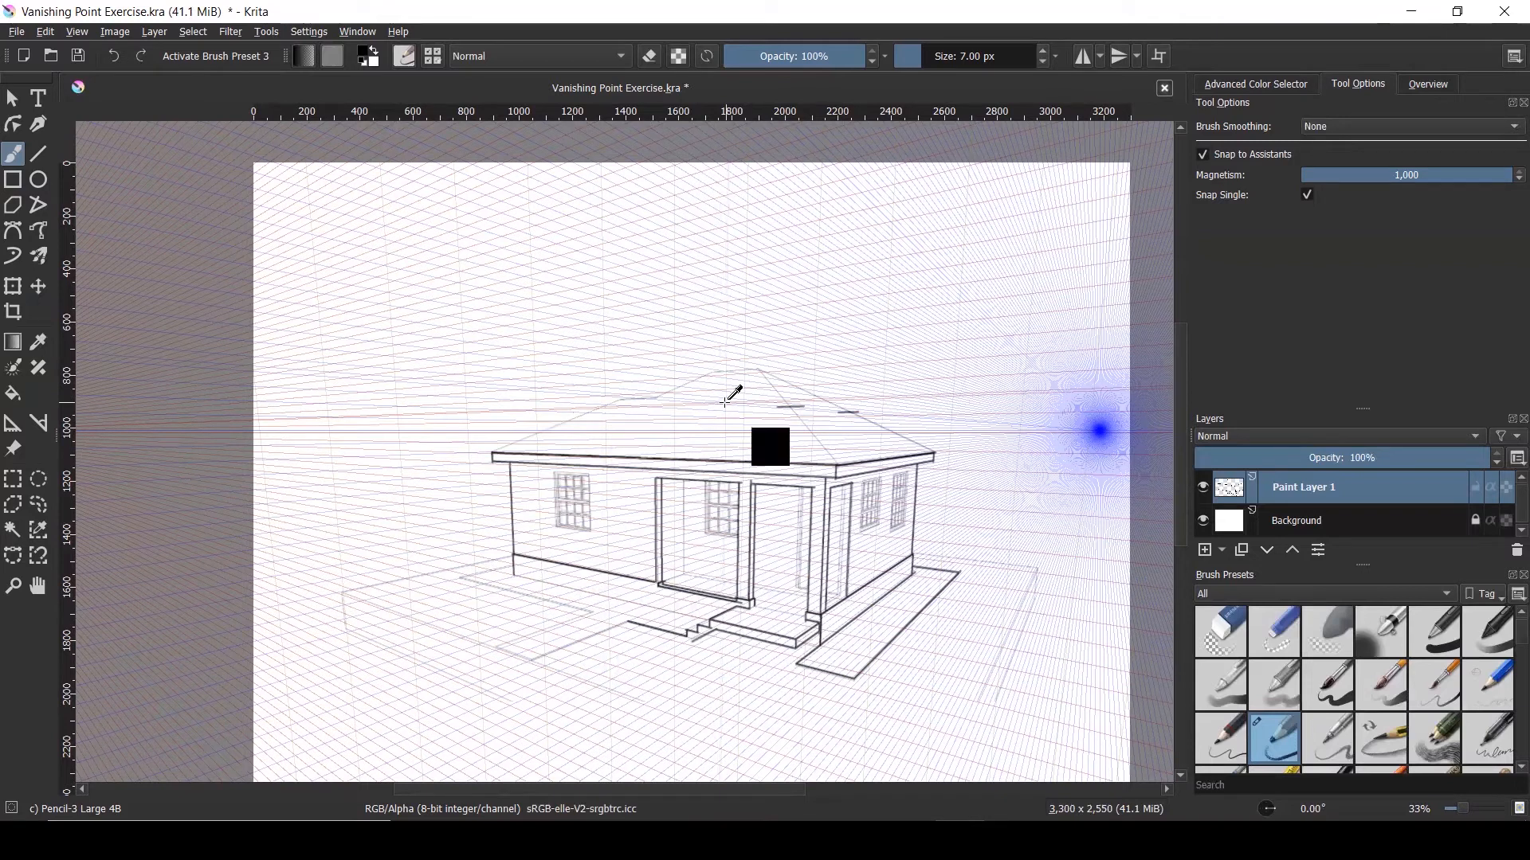
{"action": "key", "text": "ctrl+z"}
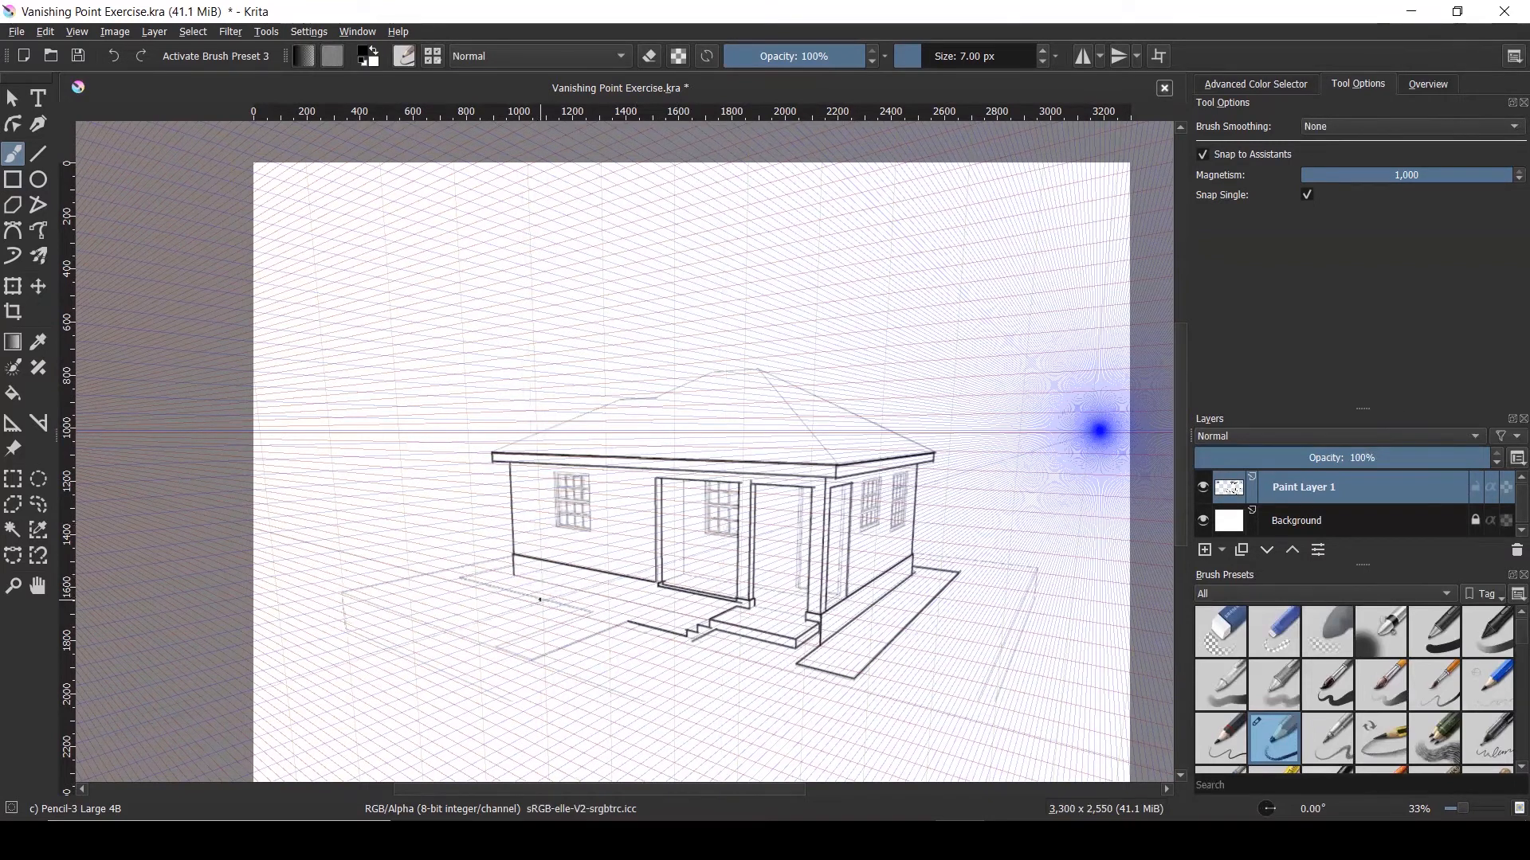
{"action": "scroll", "coordinate": [541, 600], "scroll_direction": "up", "scroll_amount": 3}
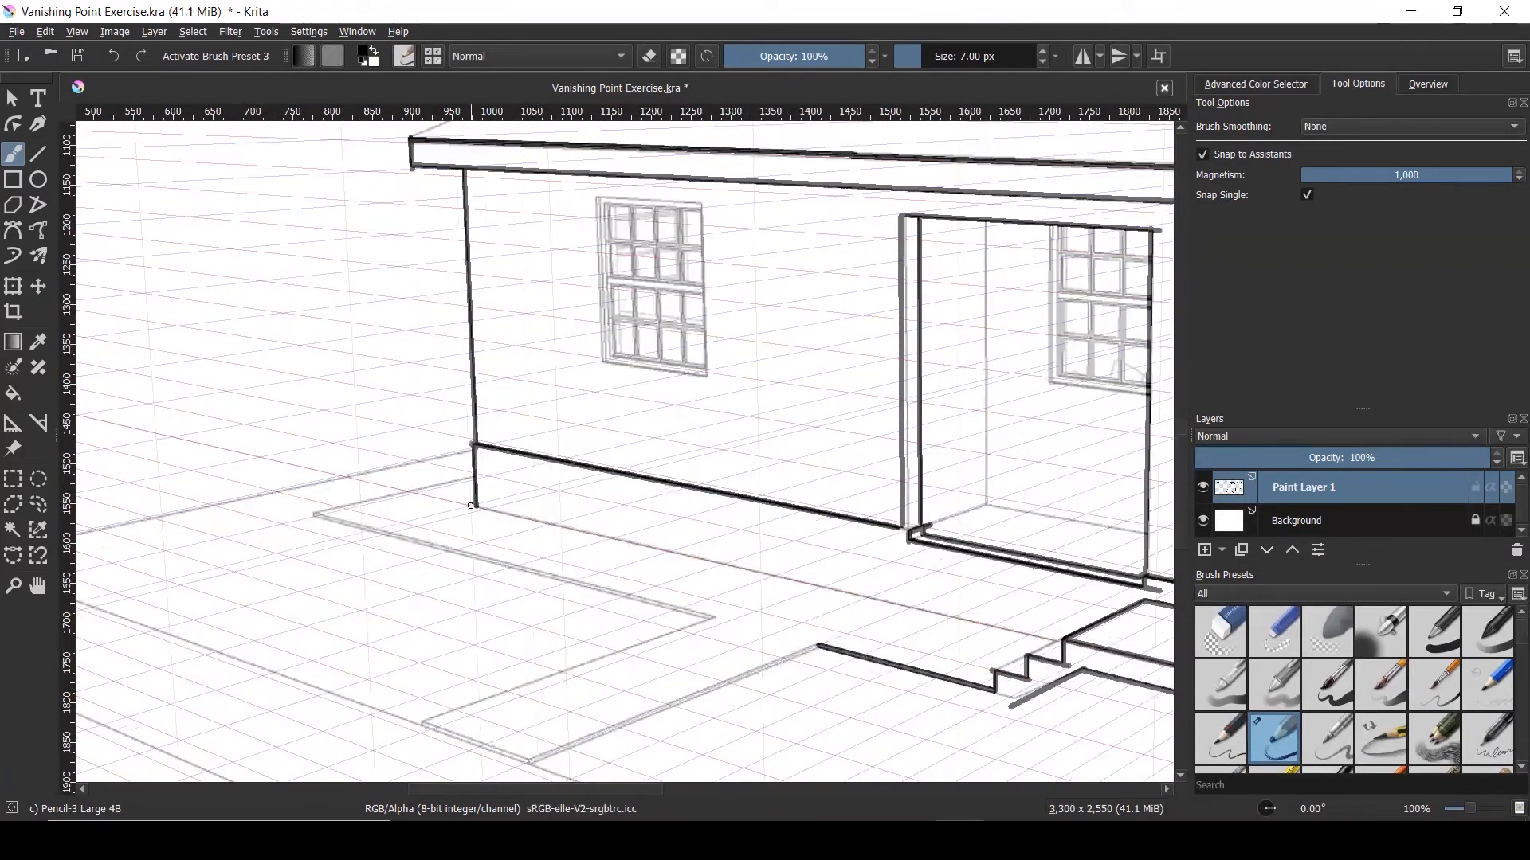
{"action": "left_click_drag", "start_coordinate": [477, 506], "coordinate": [734, 565]}
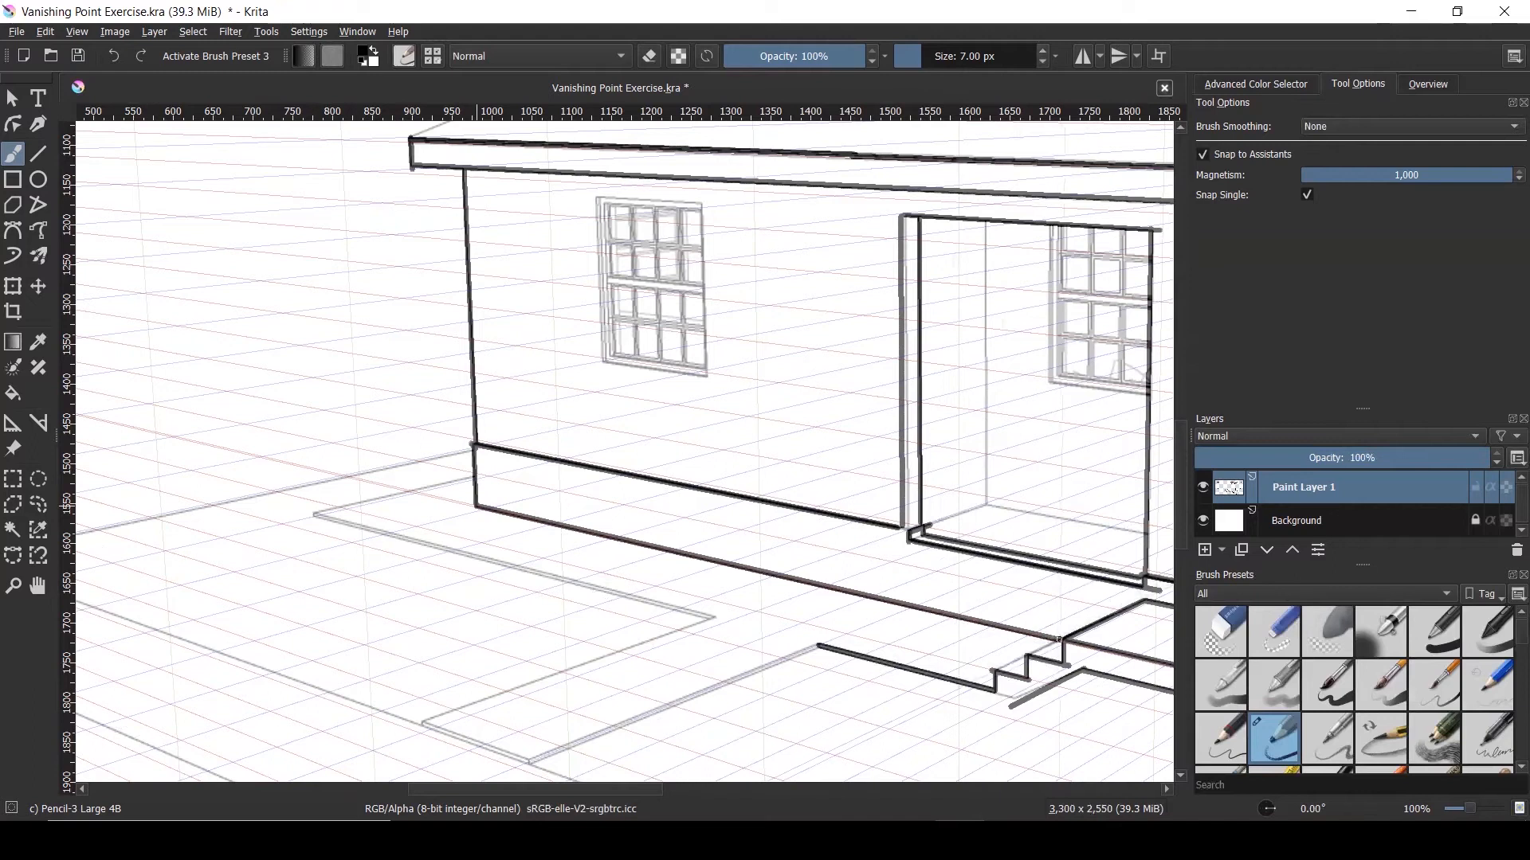
{"action": "scroll", "coordinate": [898, 581], "scroll_direction": "down", "scroll_amount": 3}
{"action": "scroll", "coordinate": [541, 524], "scroll_direction": "up", "scroll_amount": 3}
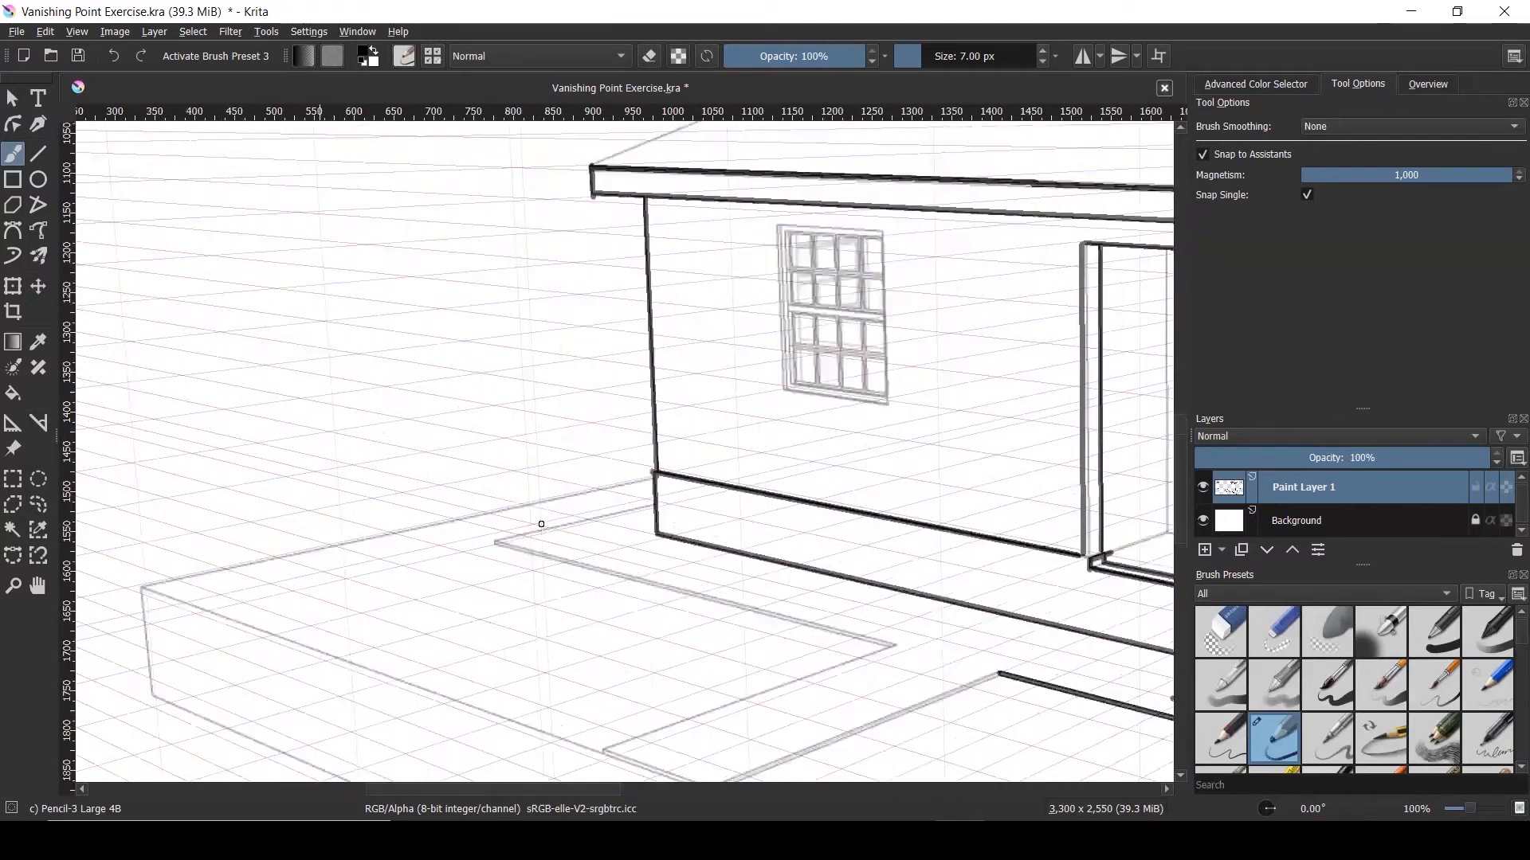
{"action": "scroll", "coordinate": [541, 524], "scroll_direction": "up", "scroll_amount": 1}
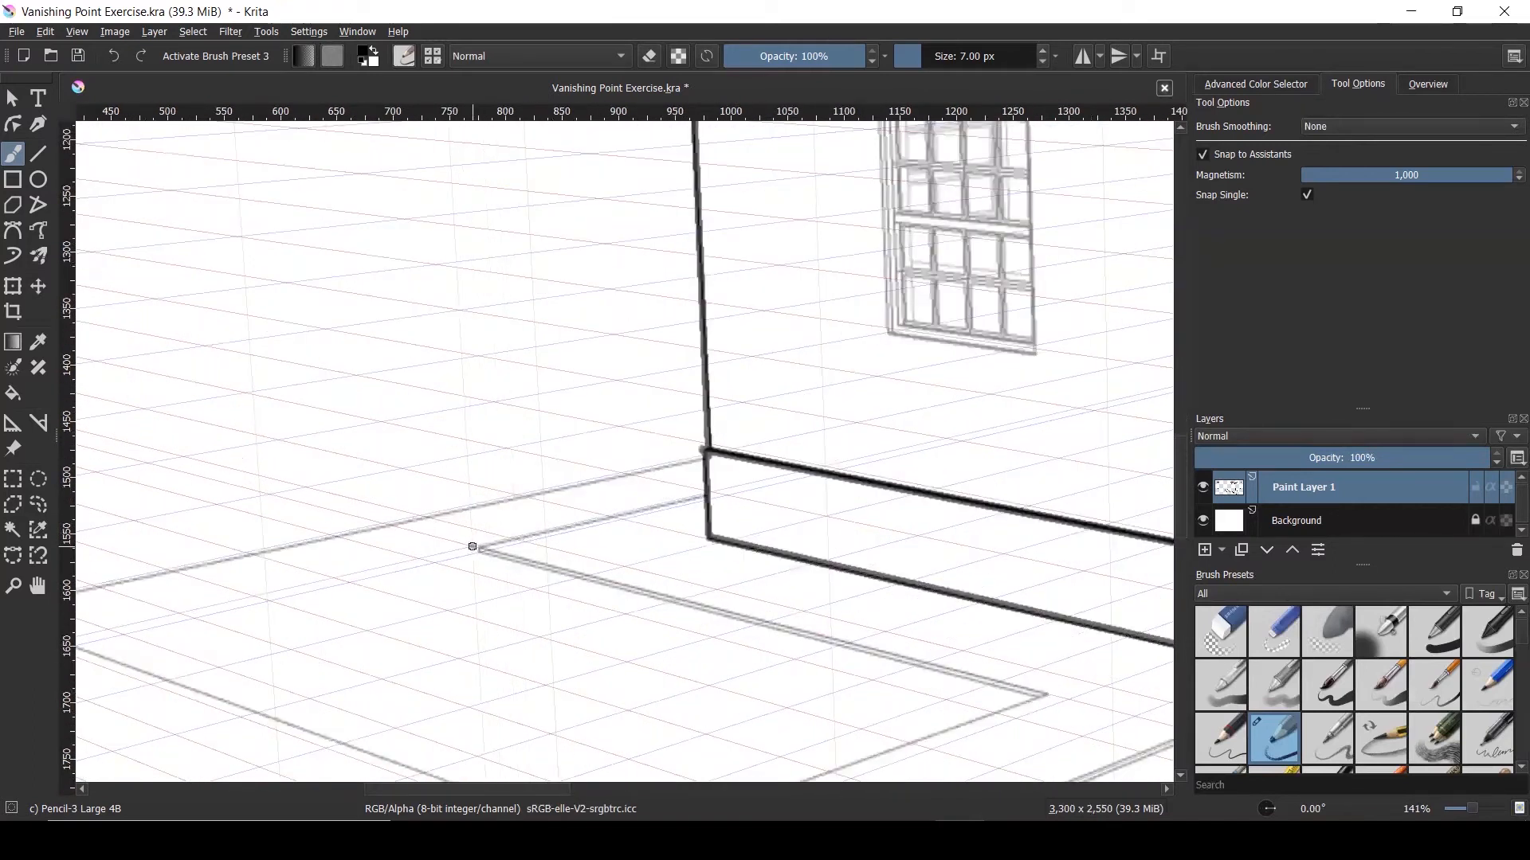
Ink the walkway's outer, front and inner edges running toward the front steps
{"action": "left_click_drag", "start_coordinate": [478, 548], "coordinate": [705, 494]}
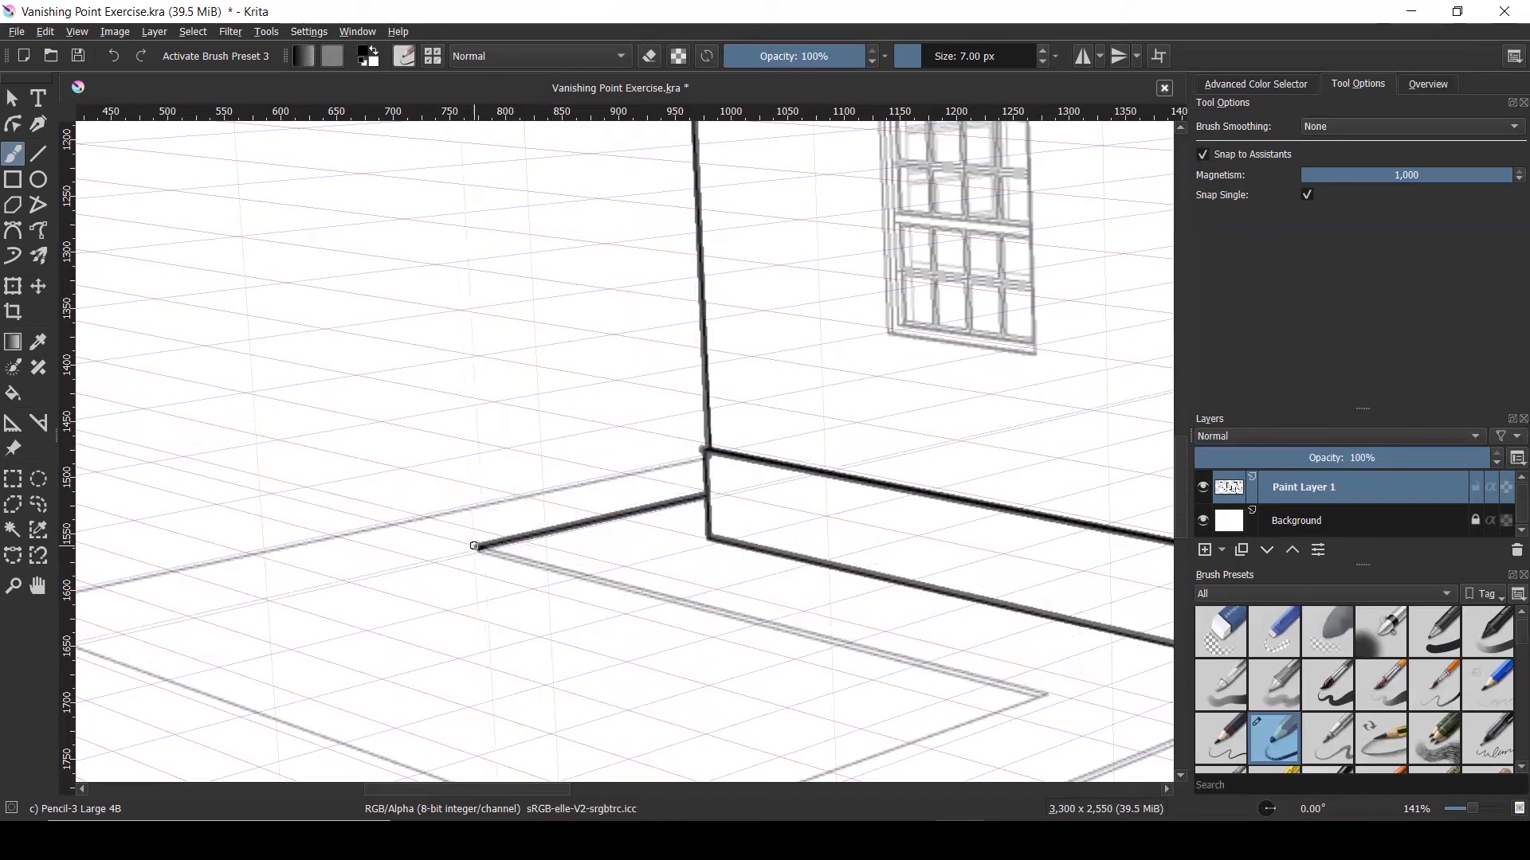
{"action": "left_click_drag", "start_coordinate": [579, 573], "coordinate": [866, 646]}
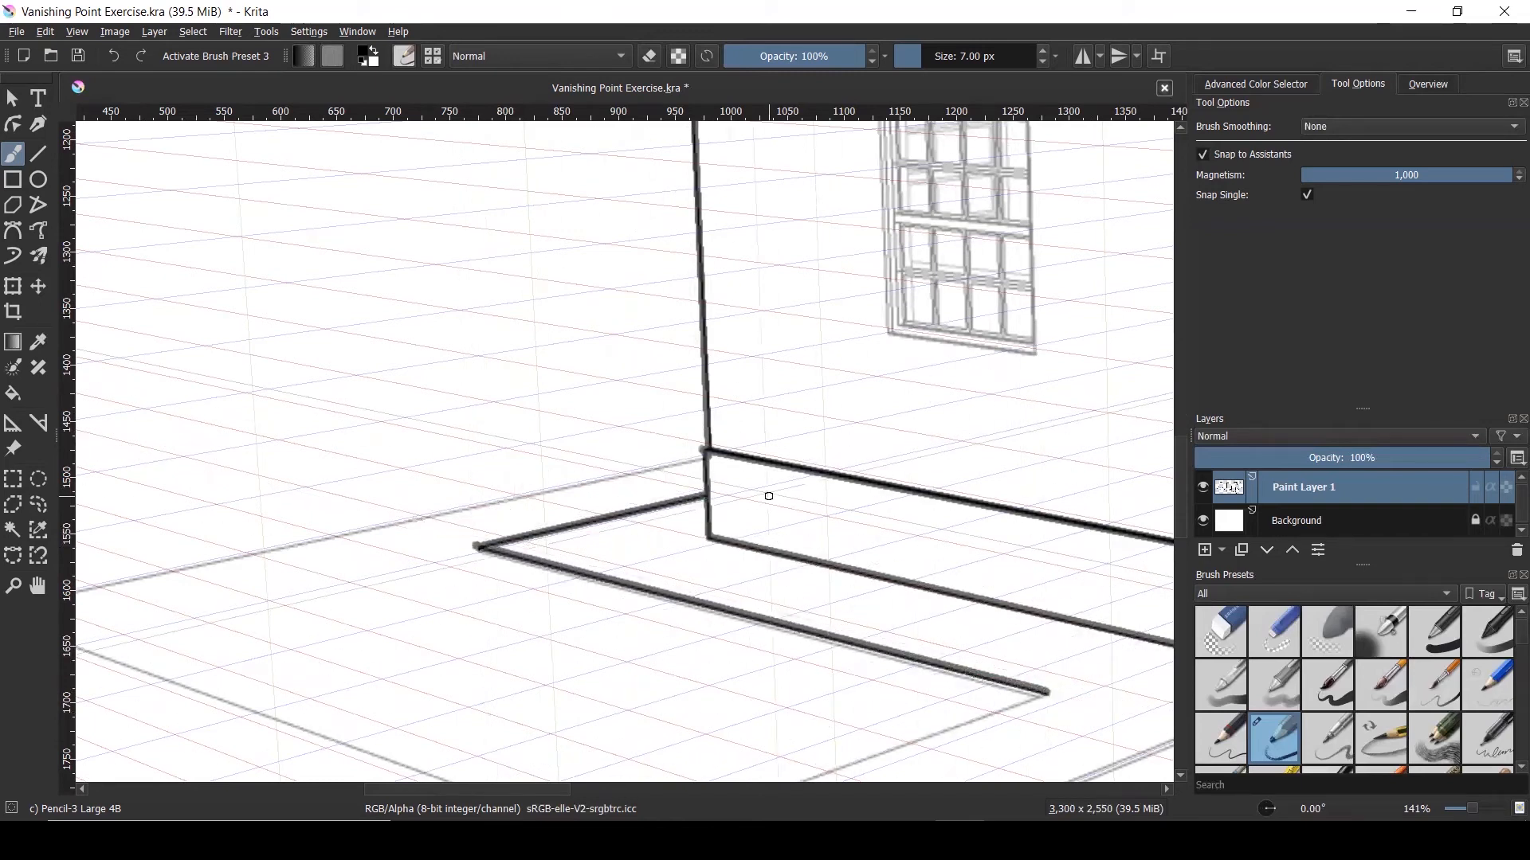
{"action": "scroll", "coordinate": [768, 495], "scroll_direction": "down", "scroll_amount": 3}
{"action": "scroll", "coordinate": [838, 629], "scroll_direction": "up", "scroll_amount": 3}
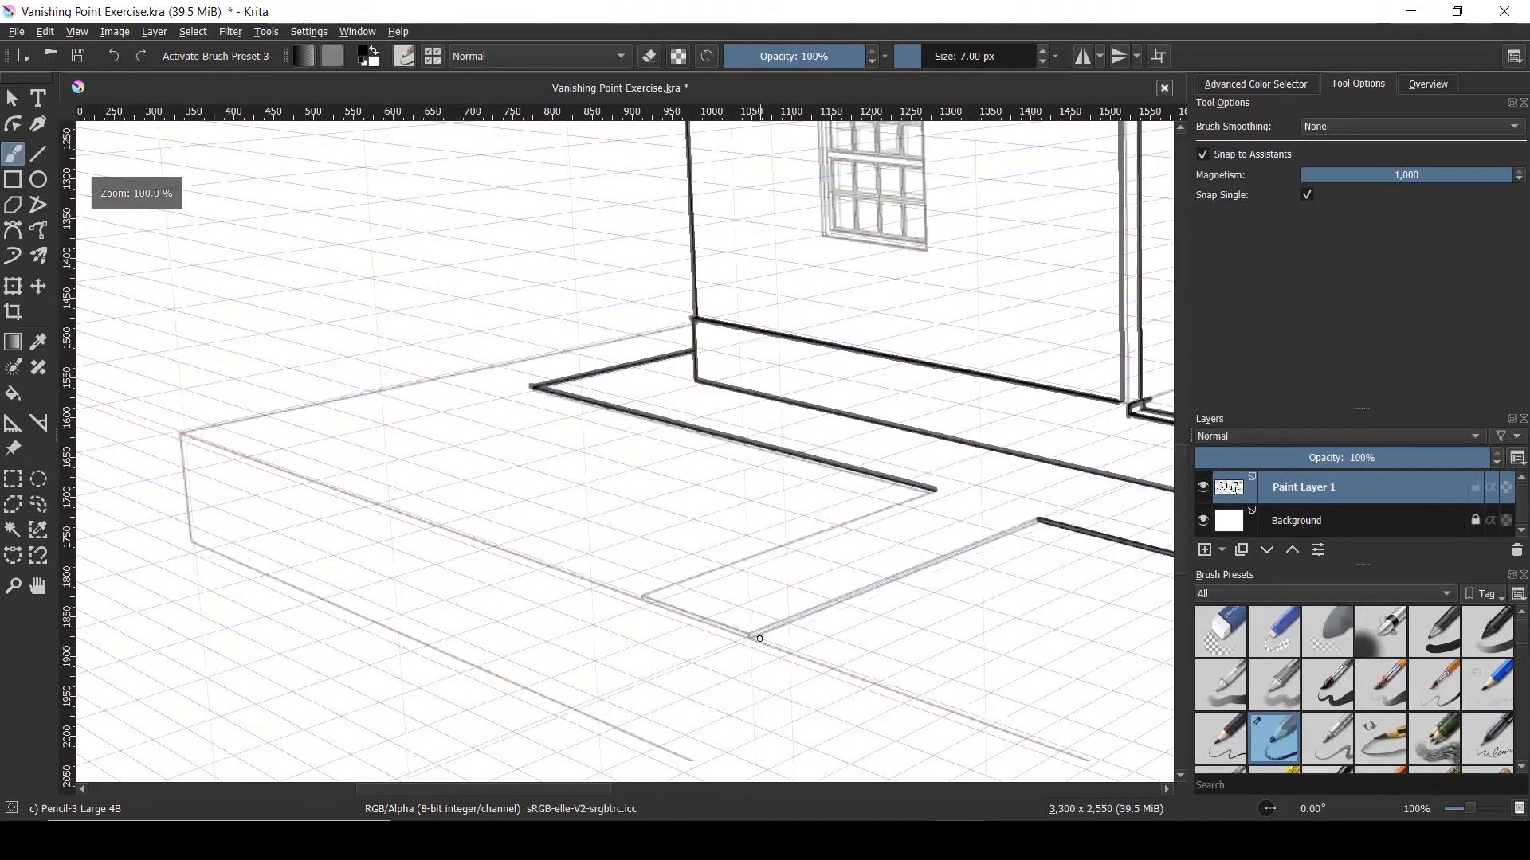
{"action": "left_click_drag", "start_coordinate": [751, 634], "coordinate": [1032, 521]}
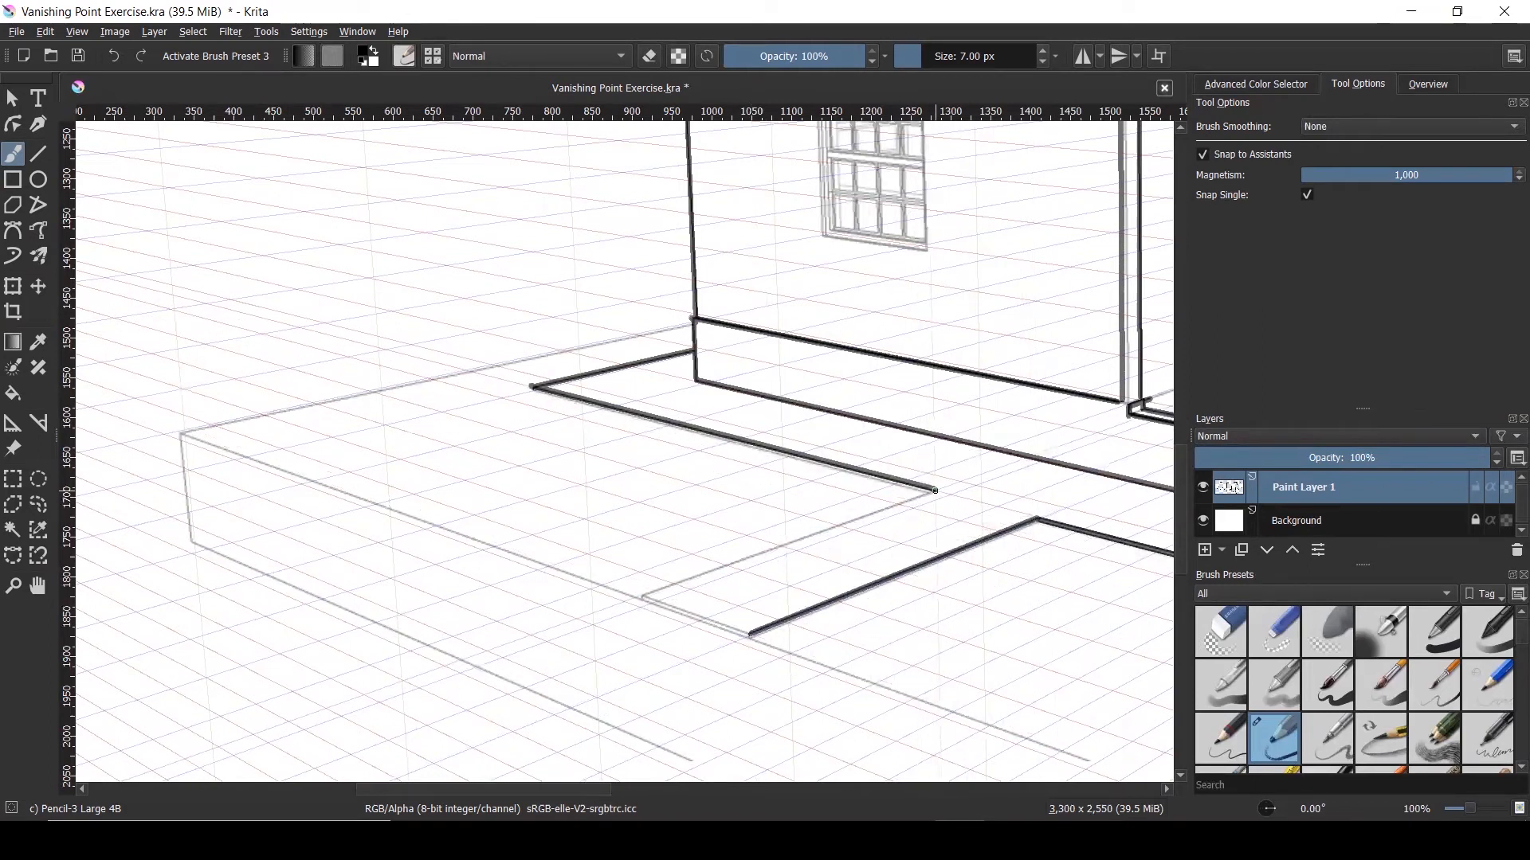
{"action": "left_click_drag", "start_coordinate": [934, 490], "coordinate": [621, 603]}
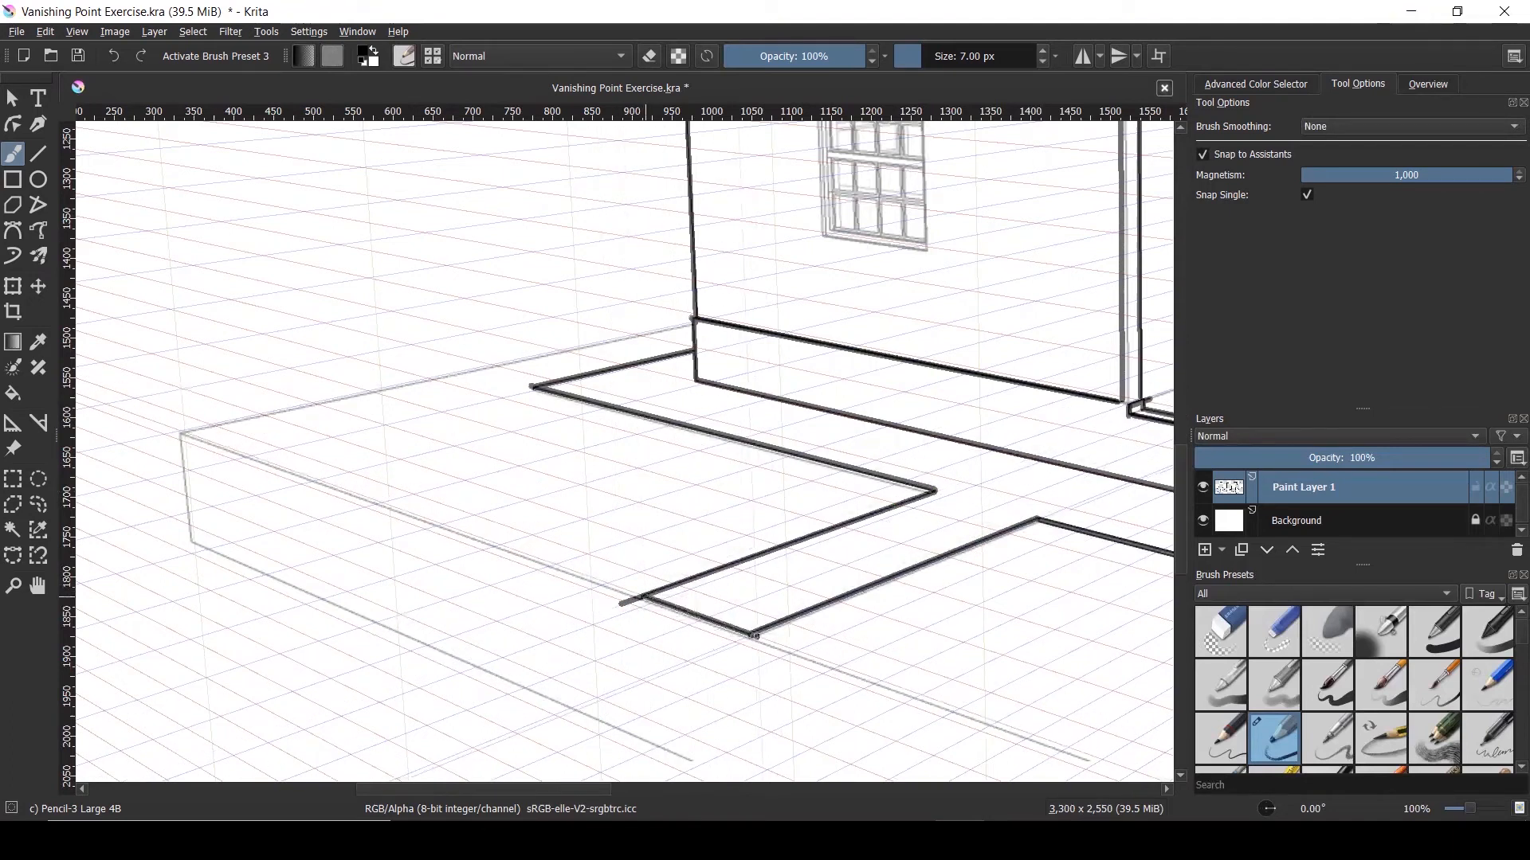
{"action": "scroll", "coordinate": [297, 433], "scroll_direction": "down", "scroll_amount": 2}
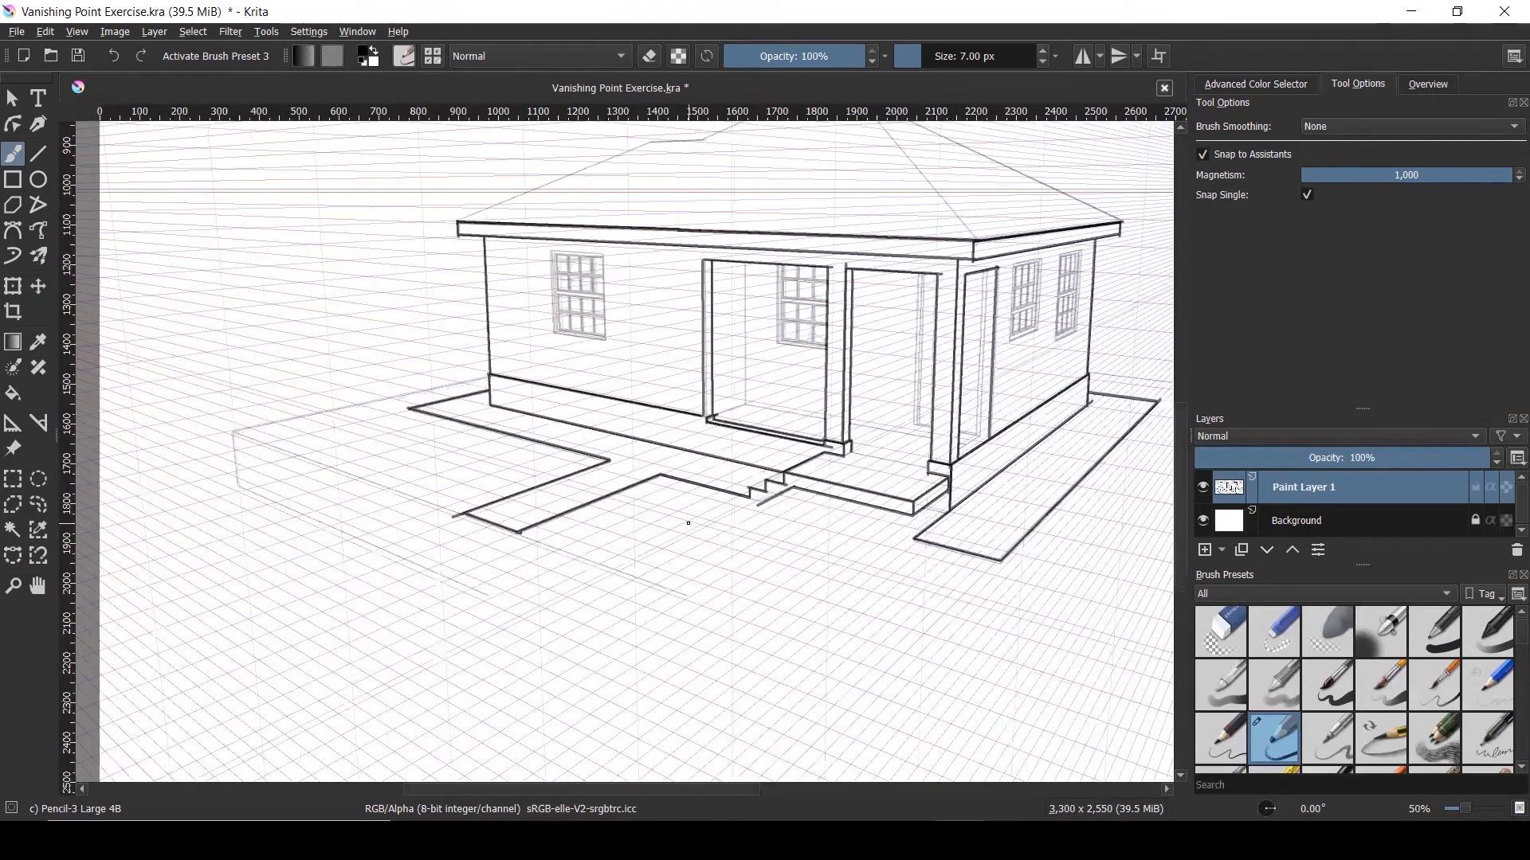
{"action": "scroll", "coordinate": [689, 524], "scroll_direction": "down", "scroll_amount": 1}
{"action": "scroll", "coordinate": [670, 518], "scroll_direction": "up", "scroll_amount": 3}
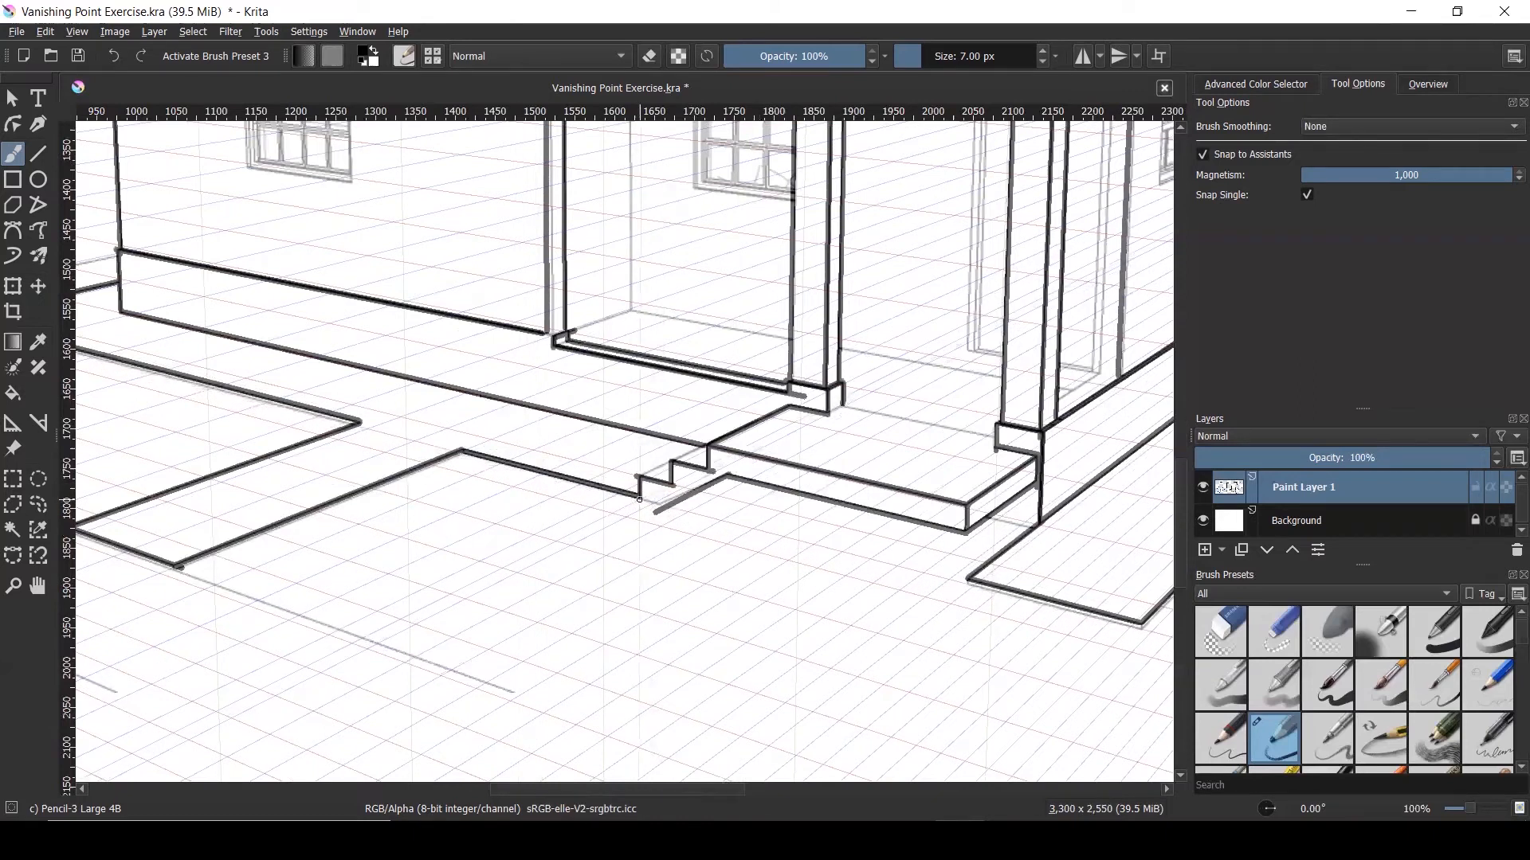
Ink short vertical drops at the platform corner and a long edge down from the top corner
{"action": "scroll", "coordinate": [669, 508], "scroll_direction": "down", "scroll_amount": 3}
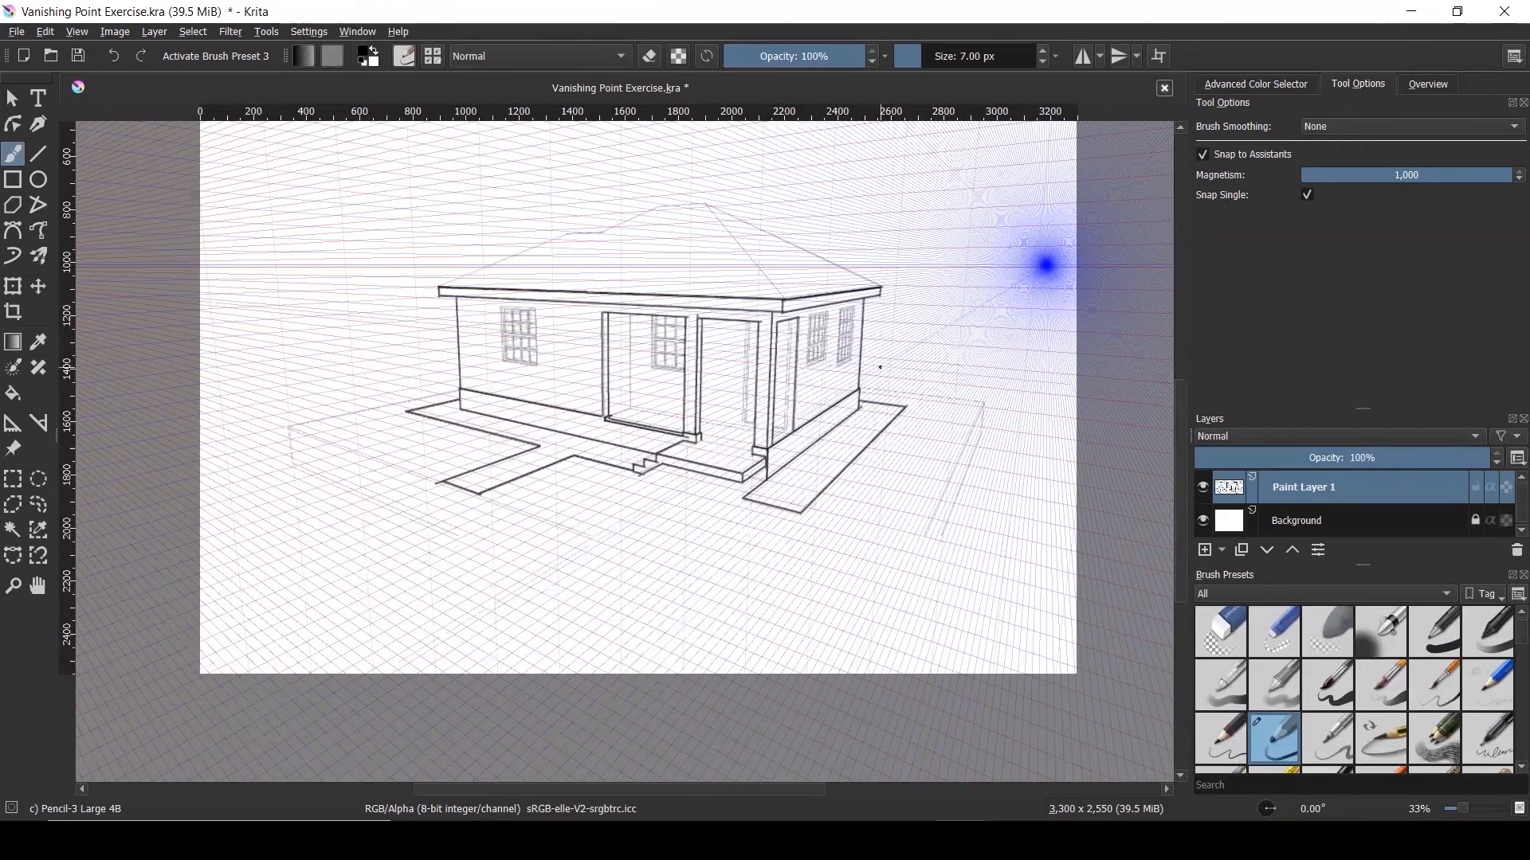
{"action": "scroll", "coordinate": [973, 400], "scroll_direction": "up", "scroll_amount": 2}
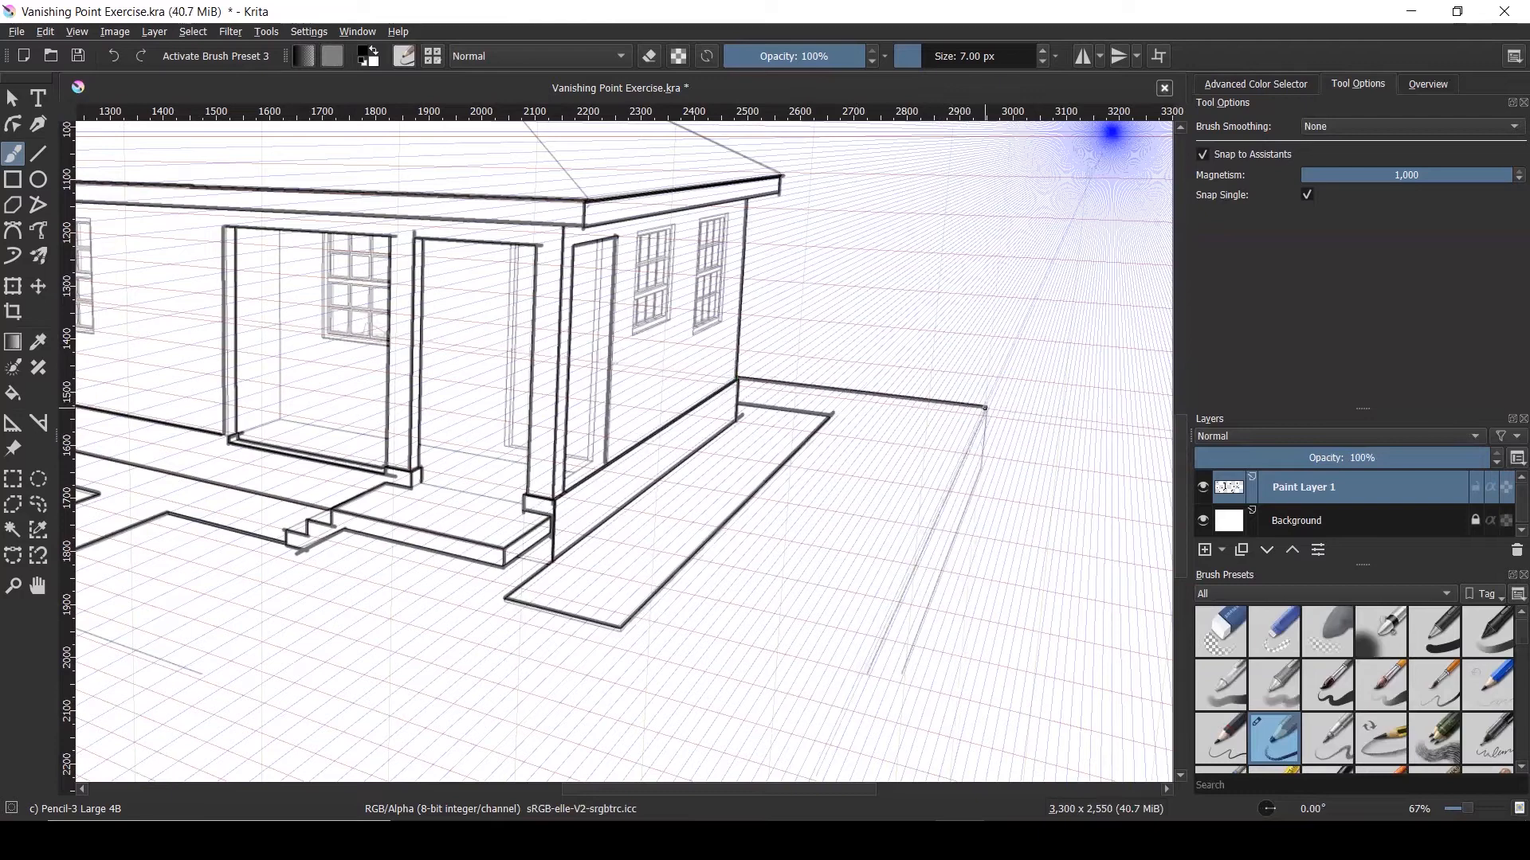
{"action": "left_click_drag", "start_coordinate": [985, 408], "coordinate": [980, 455]}
{"action": "scroll", "coordinate": [949, 487], "scroll_direction": "down", "scroll_amount": 3}
{"action": "scroll", "coordinate": [949, 488], "scroll_direction": "up", "scroll_amount": 1}
{"action": "scroll", "coordinate": [949, 488], "scroll_direction": "up", "scroll_amount": 2}
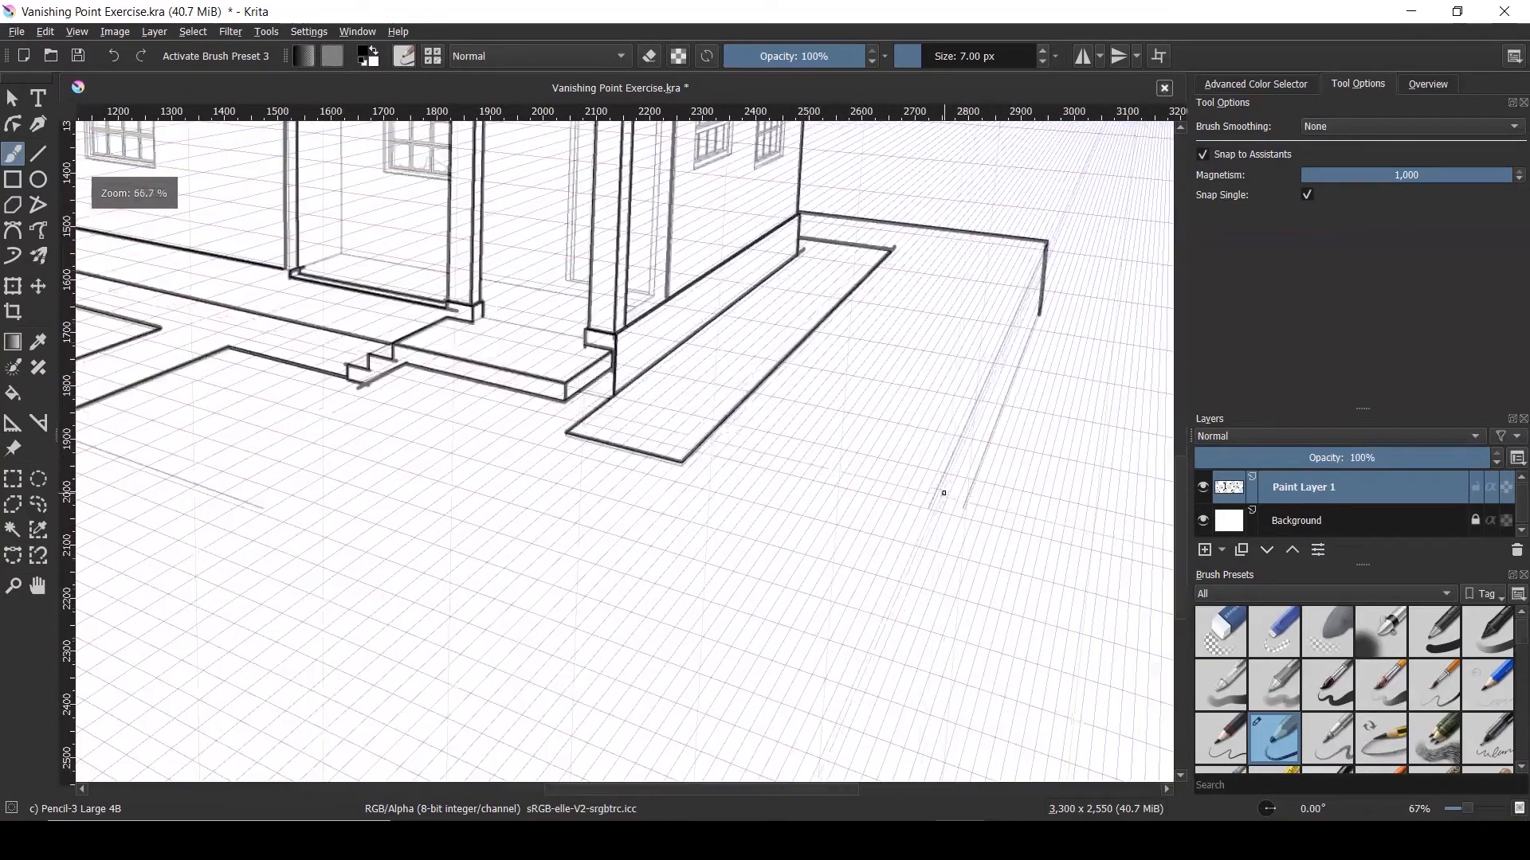
{"action": "left_click_drag", "start_coordinate": [925, 510], "coordinate": [941, 475]}
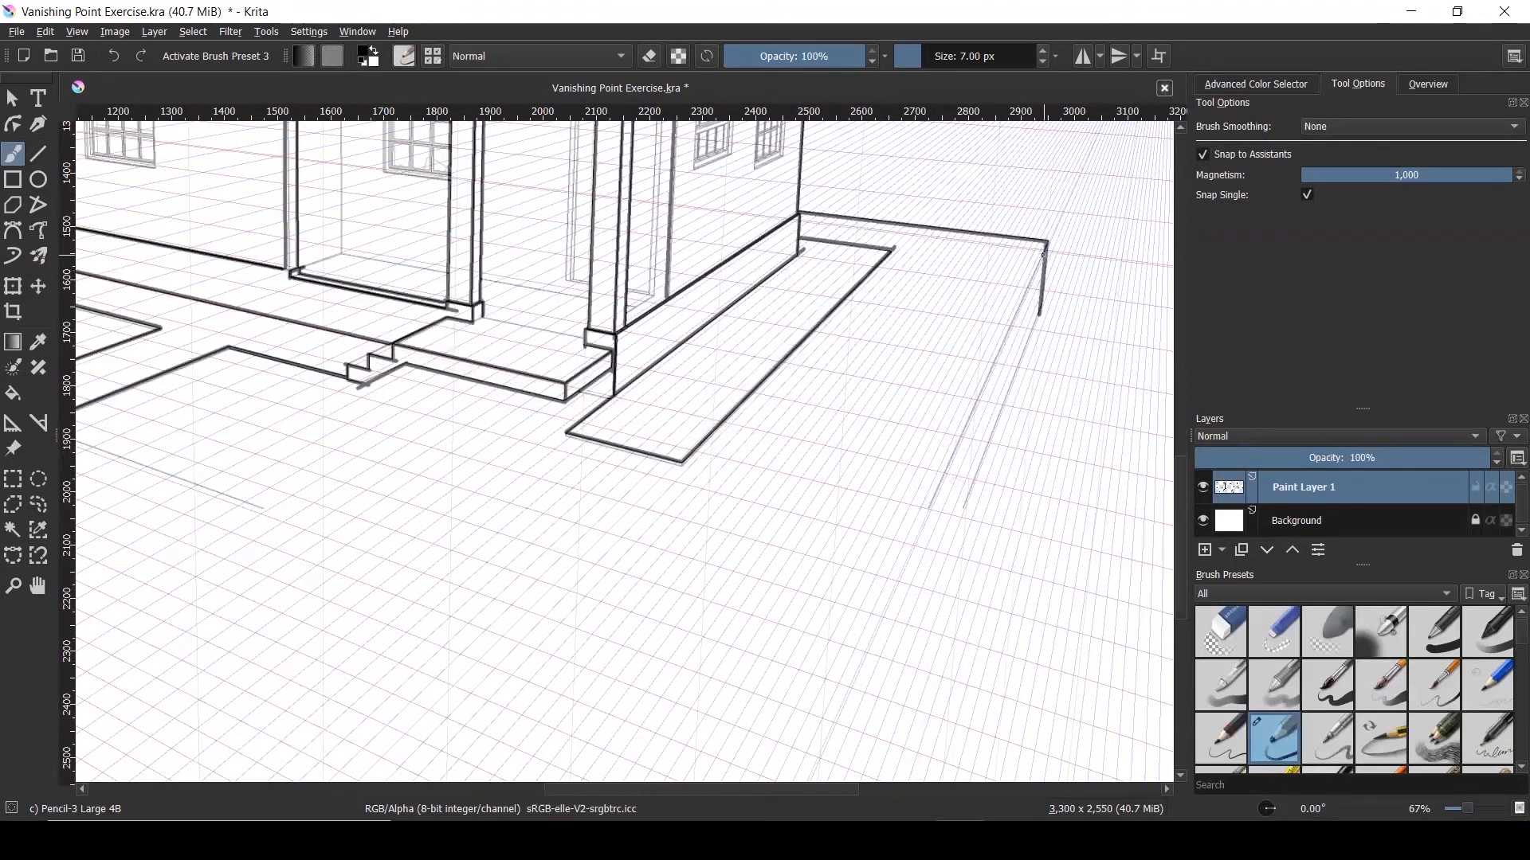
{"action": "left_click_drag", "start_coordinate": [1044, 243], "coordinate": [805, 779]}
{"action": "scroll", "coordinate": [781, 425], "scroll_direction": "down", "scroll_amount": 2}
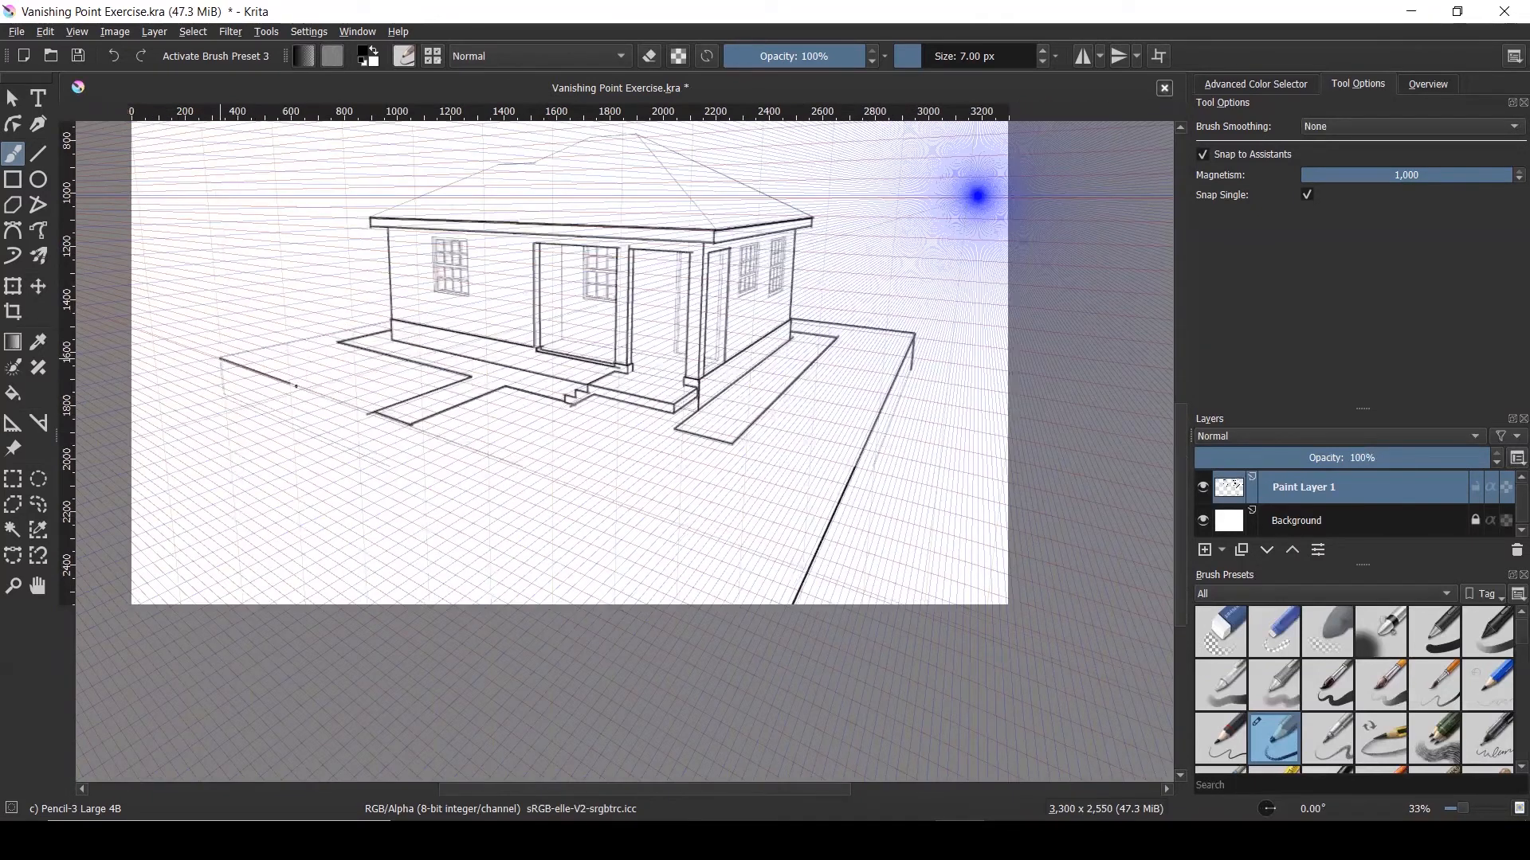
Ink the platform's left front edge, its vertical left corner and the top back edge
{"action": "left_click_drag", "start_coordinate": [221, 392], "coordinate": [420, 479]}
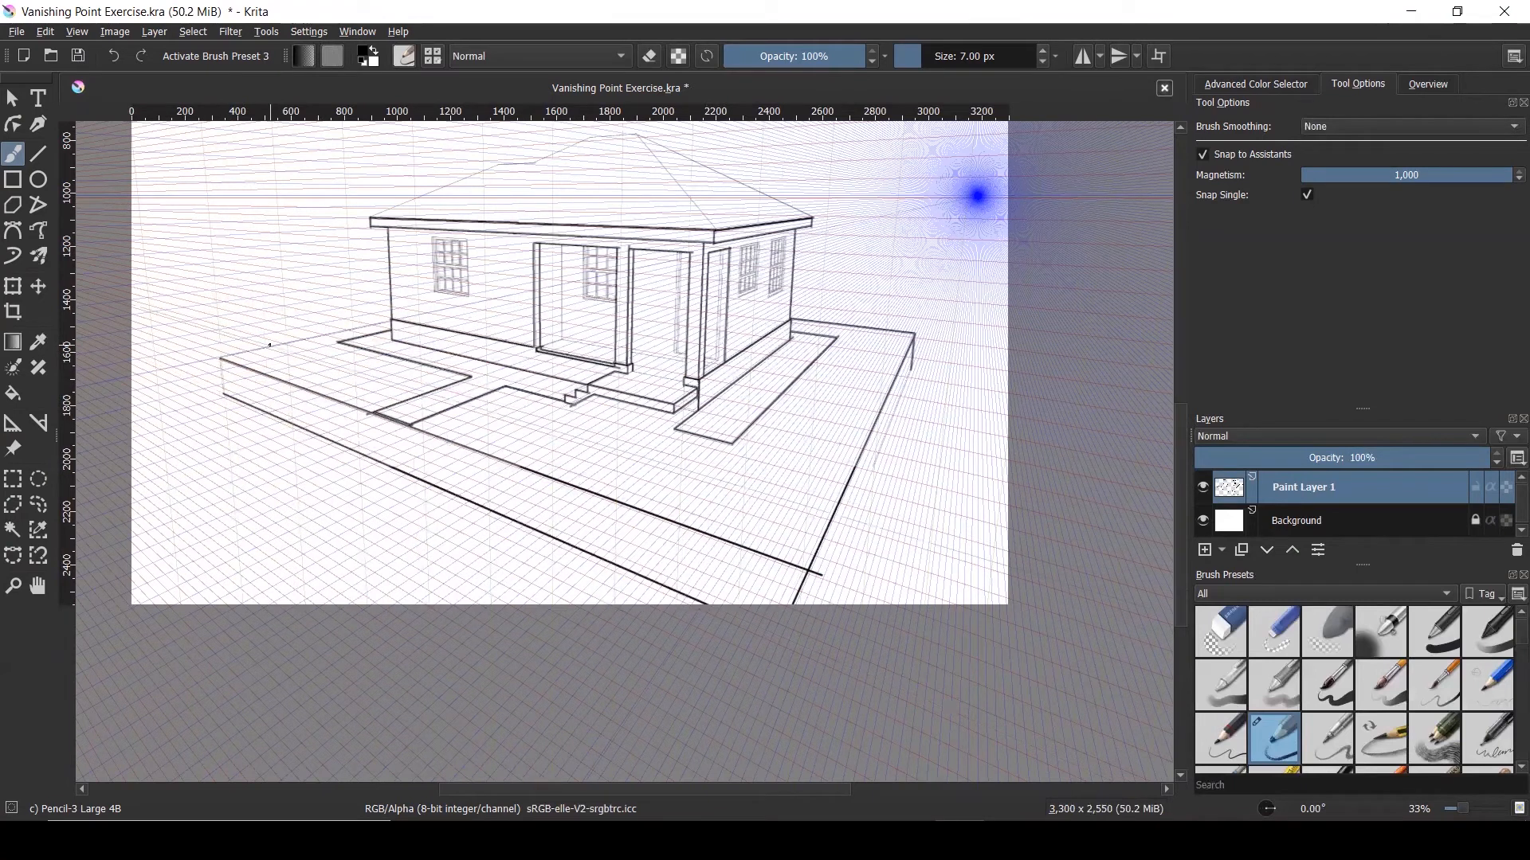
{"action": "scroll", "coordinate": [269, 345], "scroll_direction": "up", "scroll_amount": 3}
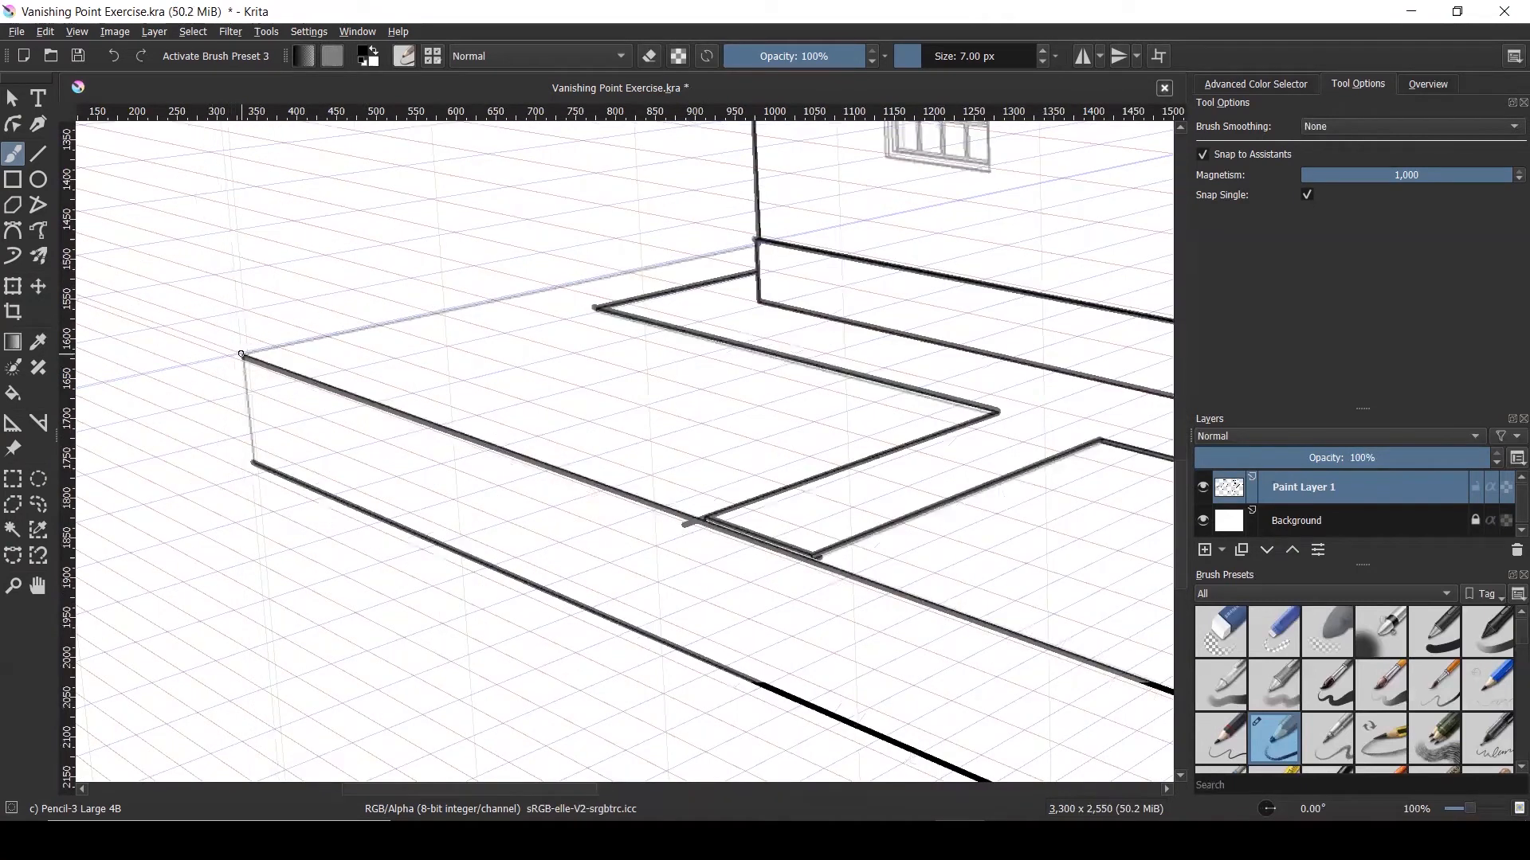
{"action": "left_click_drag", "start_coordinate": [241, 354], "coordinate": [251, 464]}
{"action": "scroll", "coordinate": [230, 330], "scroll_direction": "down", "scroll_amount": 1}
{"action": "scroll", "coordinate": [229, 342], "scroll_direction": "up", "scroll_amount": 2}
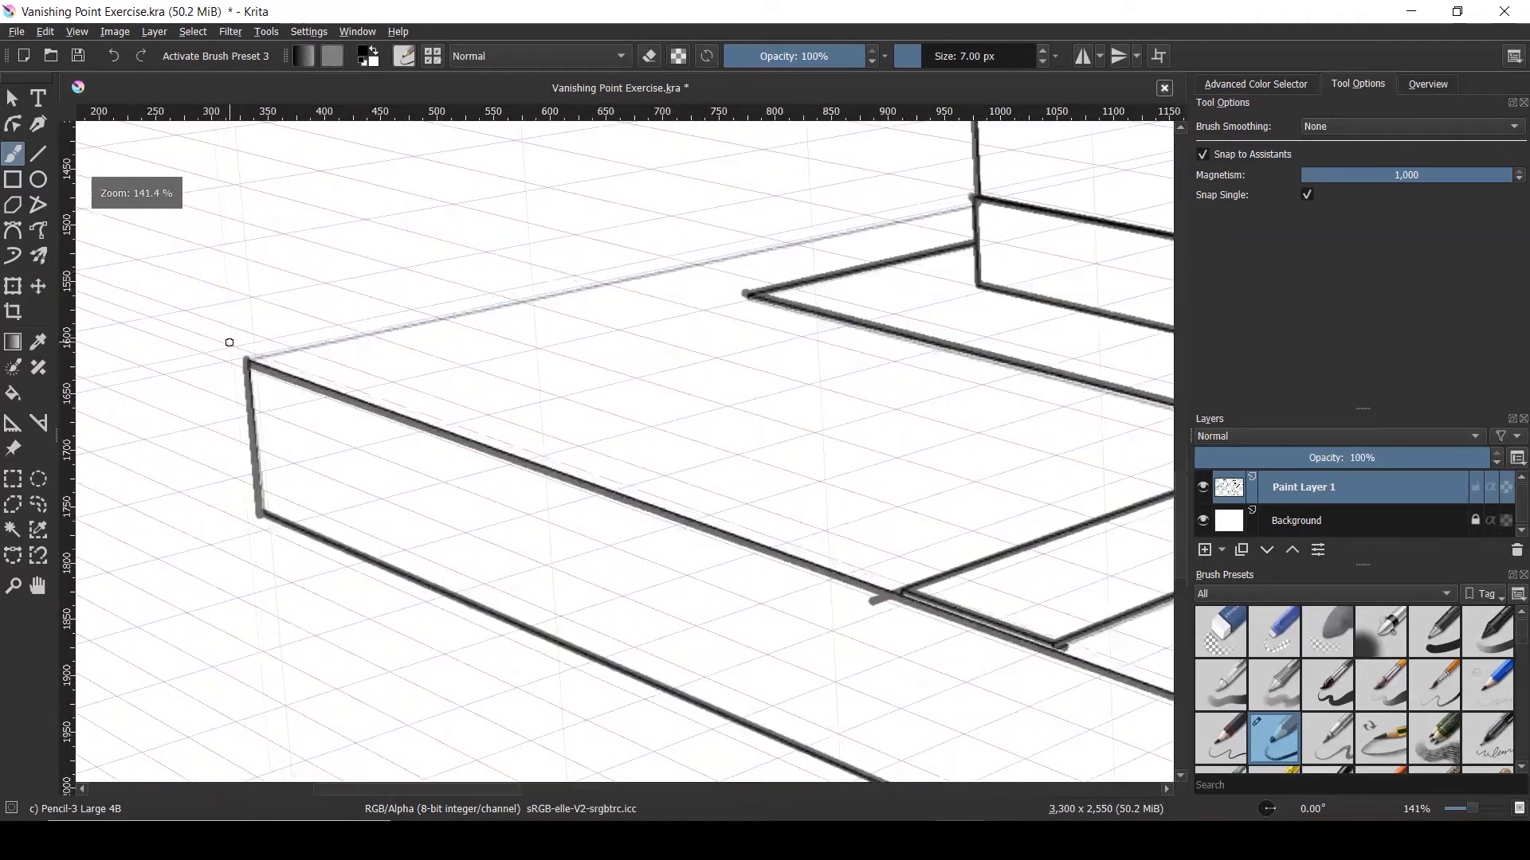
{"action": "left_click_drag", "start_coordinate": [246, 361], "coordinate": [972, 199]}
{"action": "scroll", "coordinate": [710, 380], "scroll_direction": "down", "scroll_amount": 4}
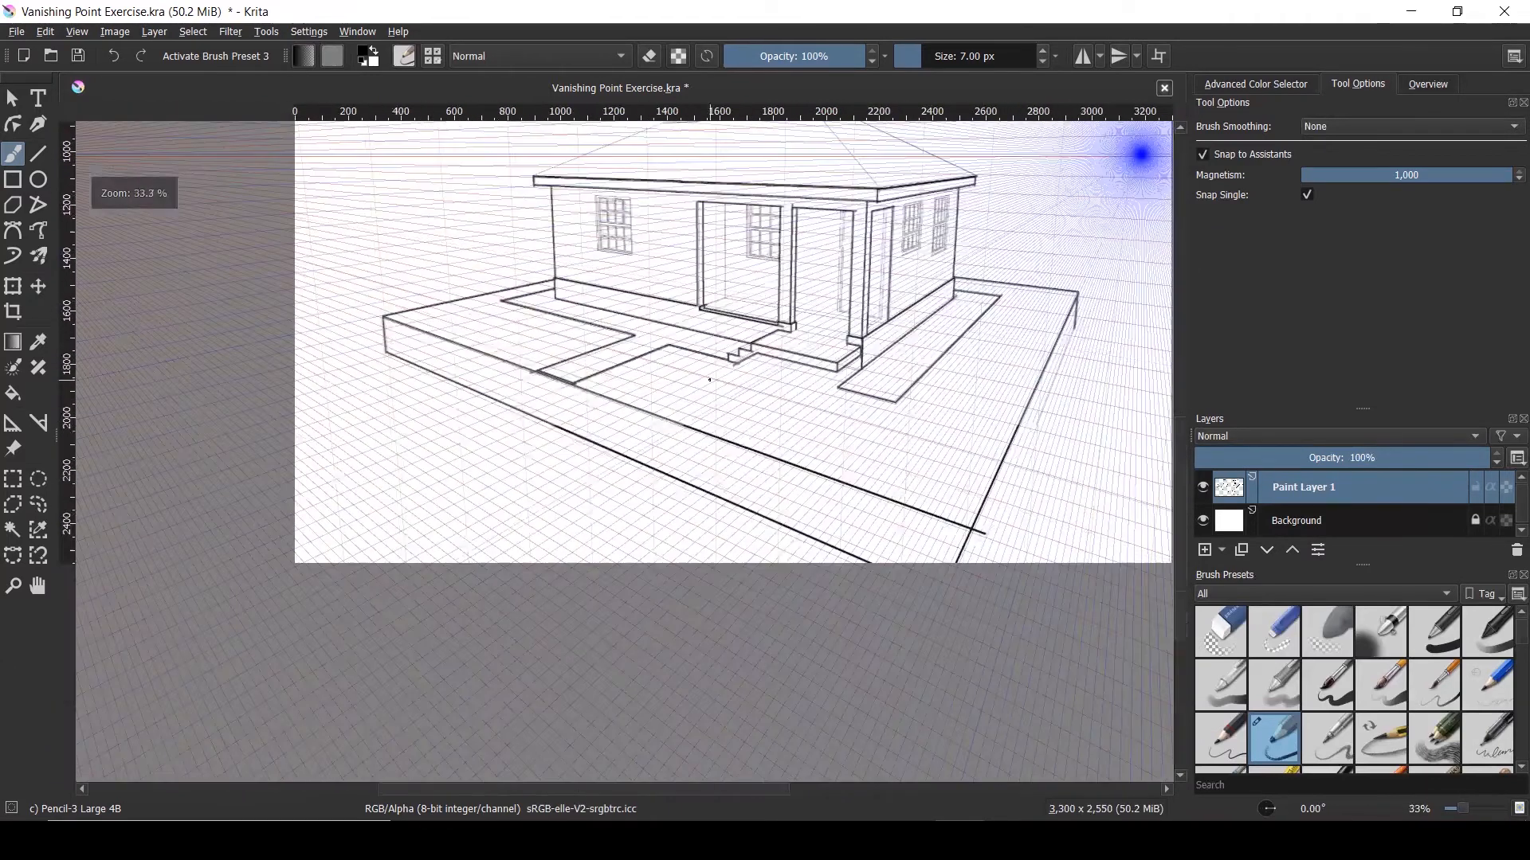
{"action": "scroll", "coordinate": [960, 295], "scroll_direction": "up", "scroll_amount": 1}
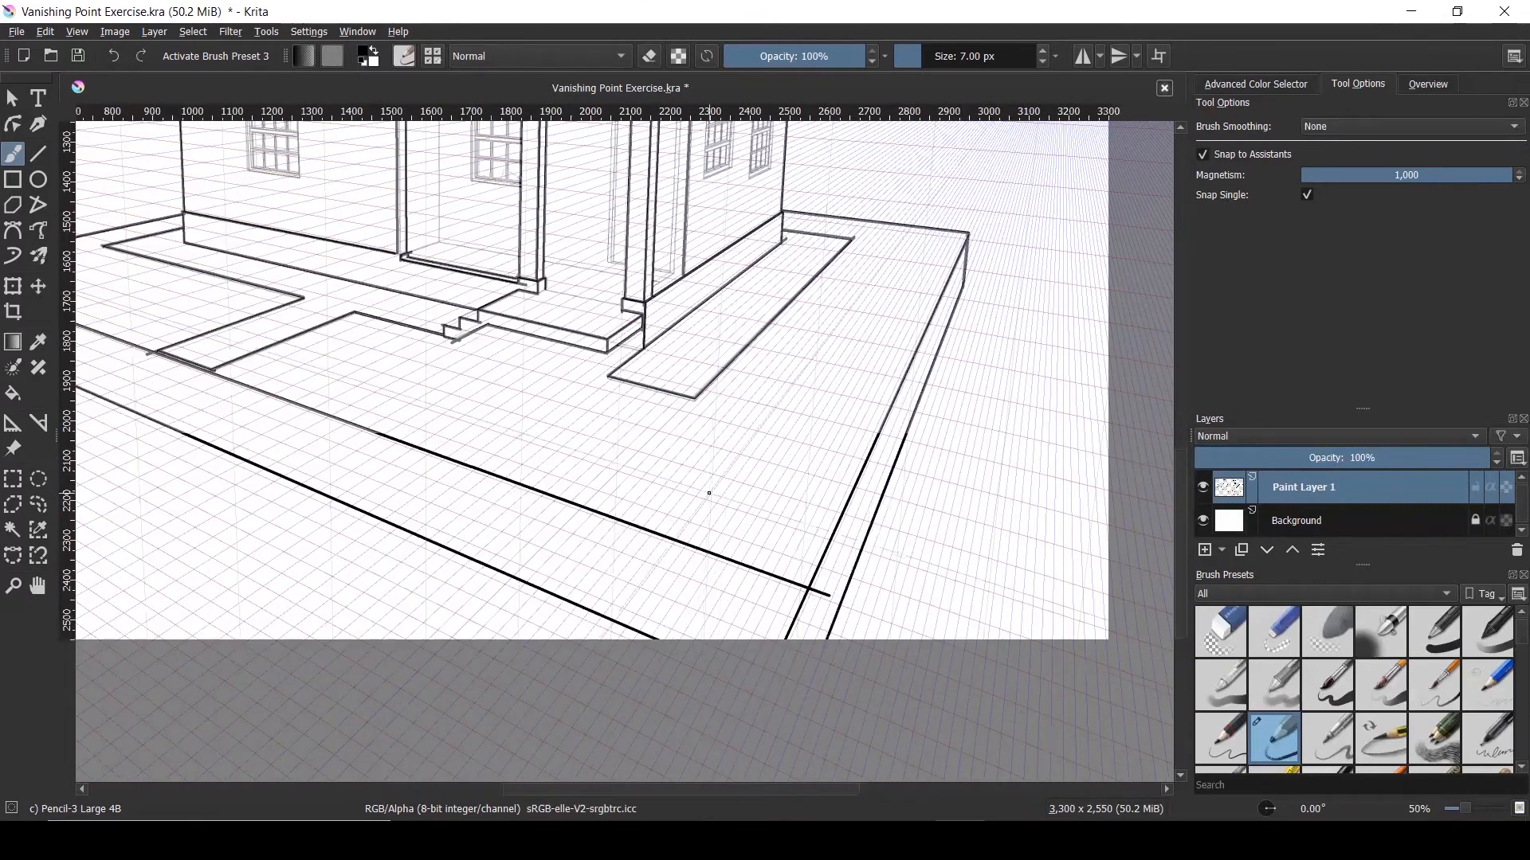
{"action": "scroll", "coordinate": [710, 494], "scroll_direction": "down", "scroll_amount": 2}
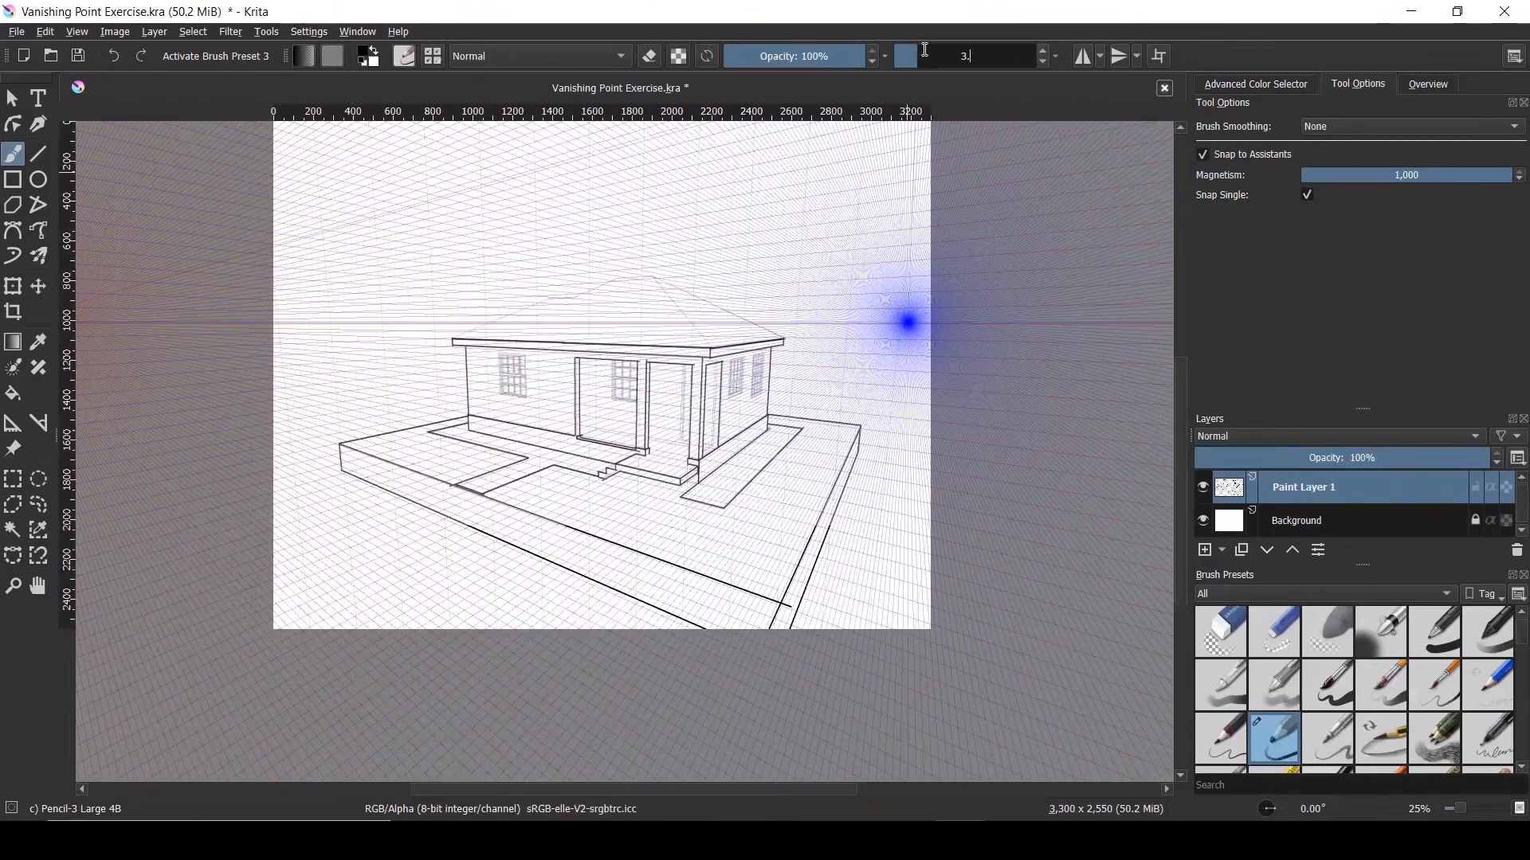
Ink the left window's outer frame, middle bar and inner frame lines
{"action": "scroll", "coordinate": [641, 361], "scroll_direction": "up", "scroll_amount": 4}
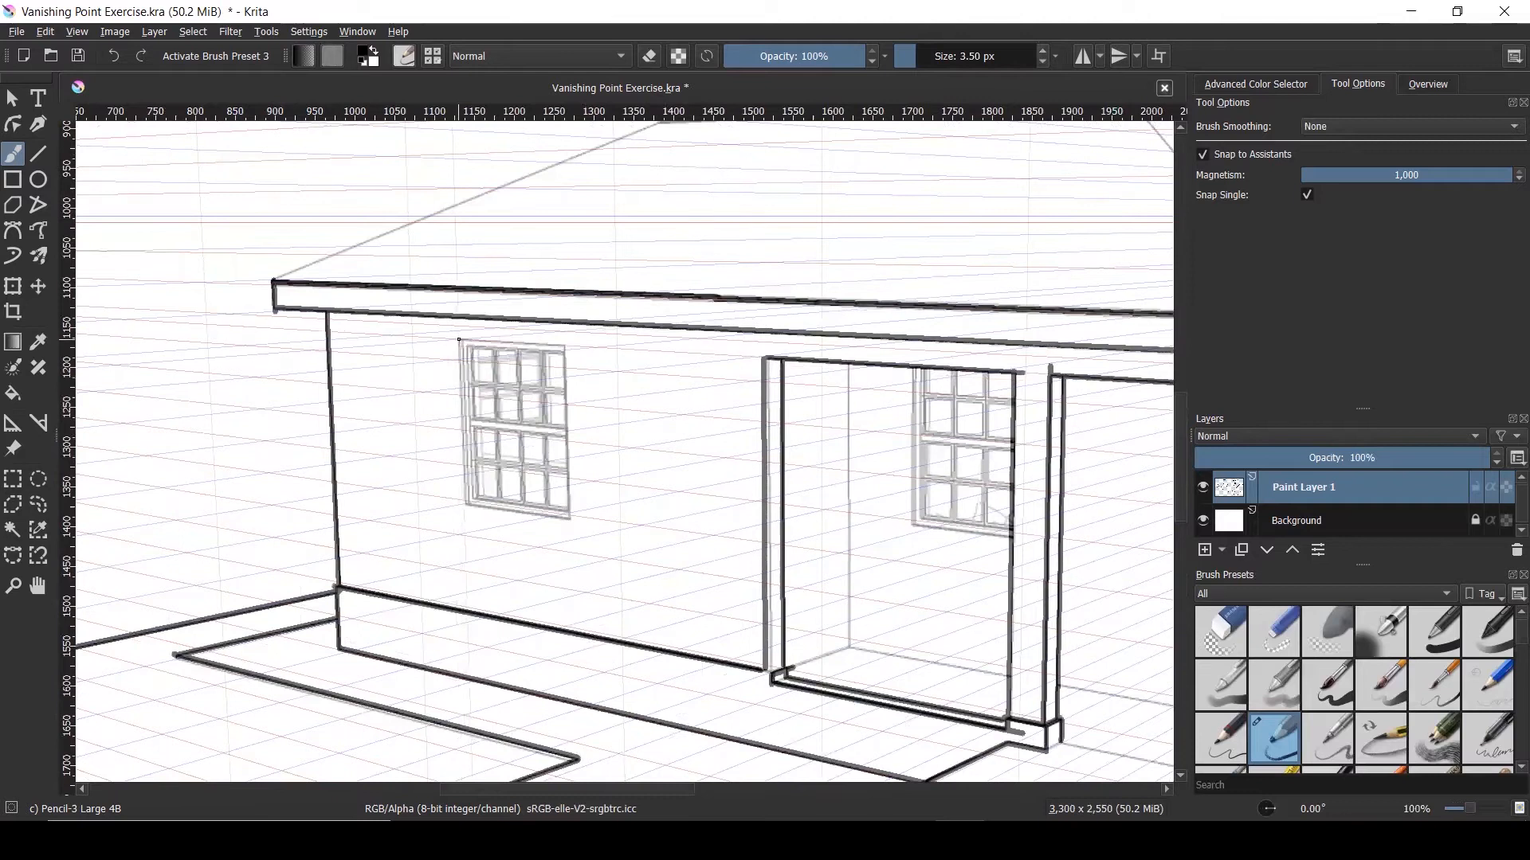
{"action": "left_click_drag", "start_coordinate": [460, 340], "coordinate": [562, 345]}
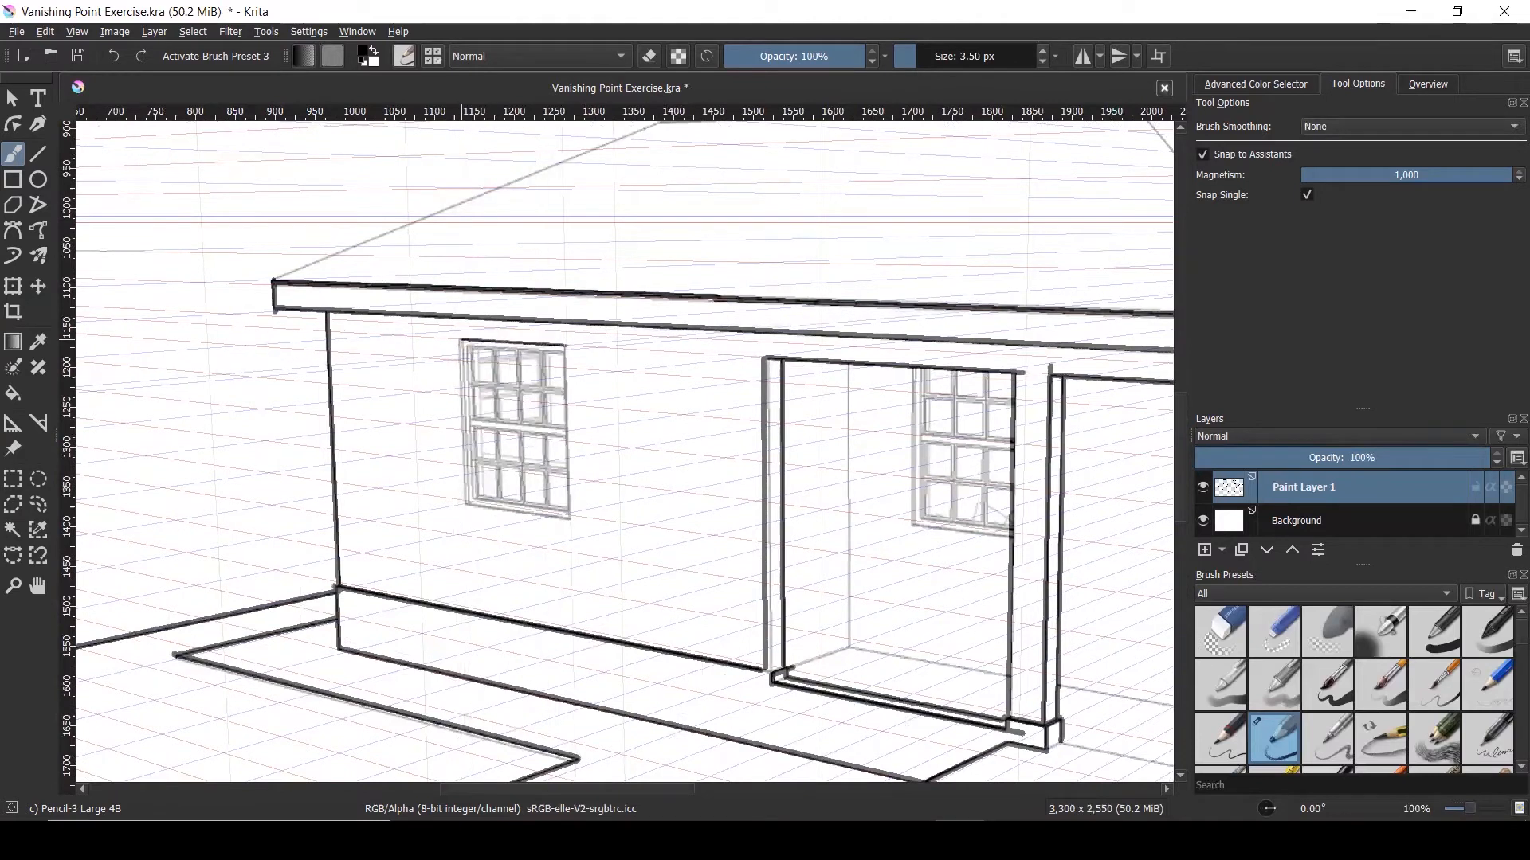
{"action": "left_click_drag", "start_coordinate": [565, 346], "coordinate": [568, 520]}
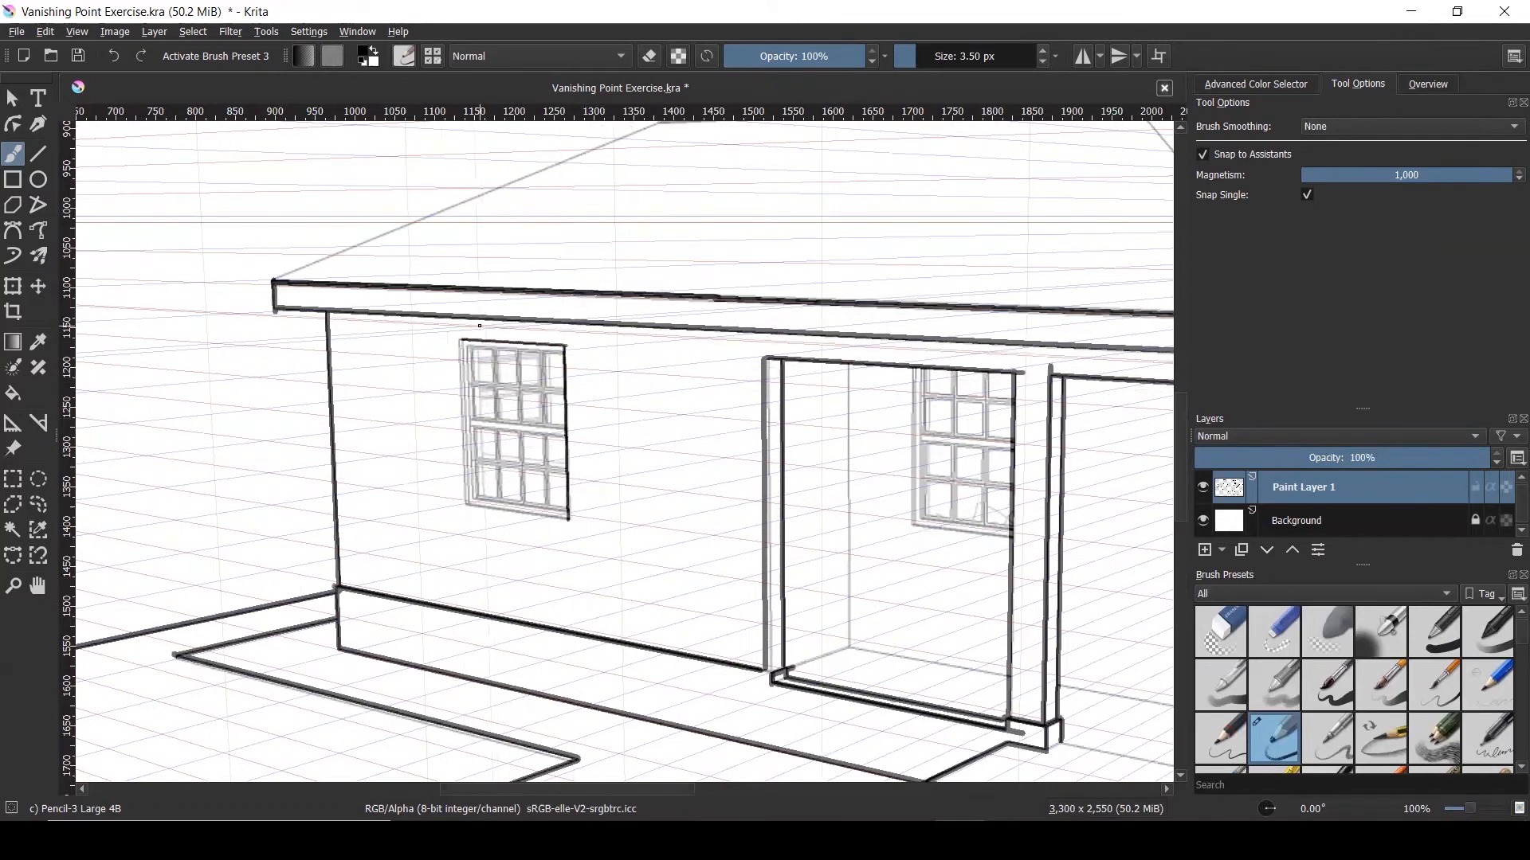
{"action": "left_click_drag", "start_coordinate": [461, 340], "coordinate": [466, 503]}
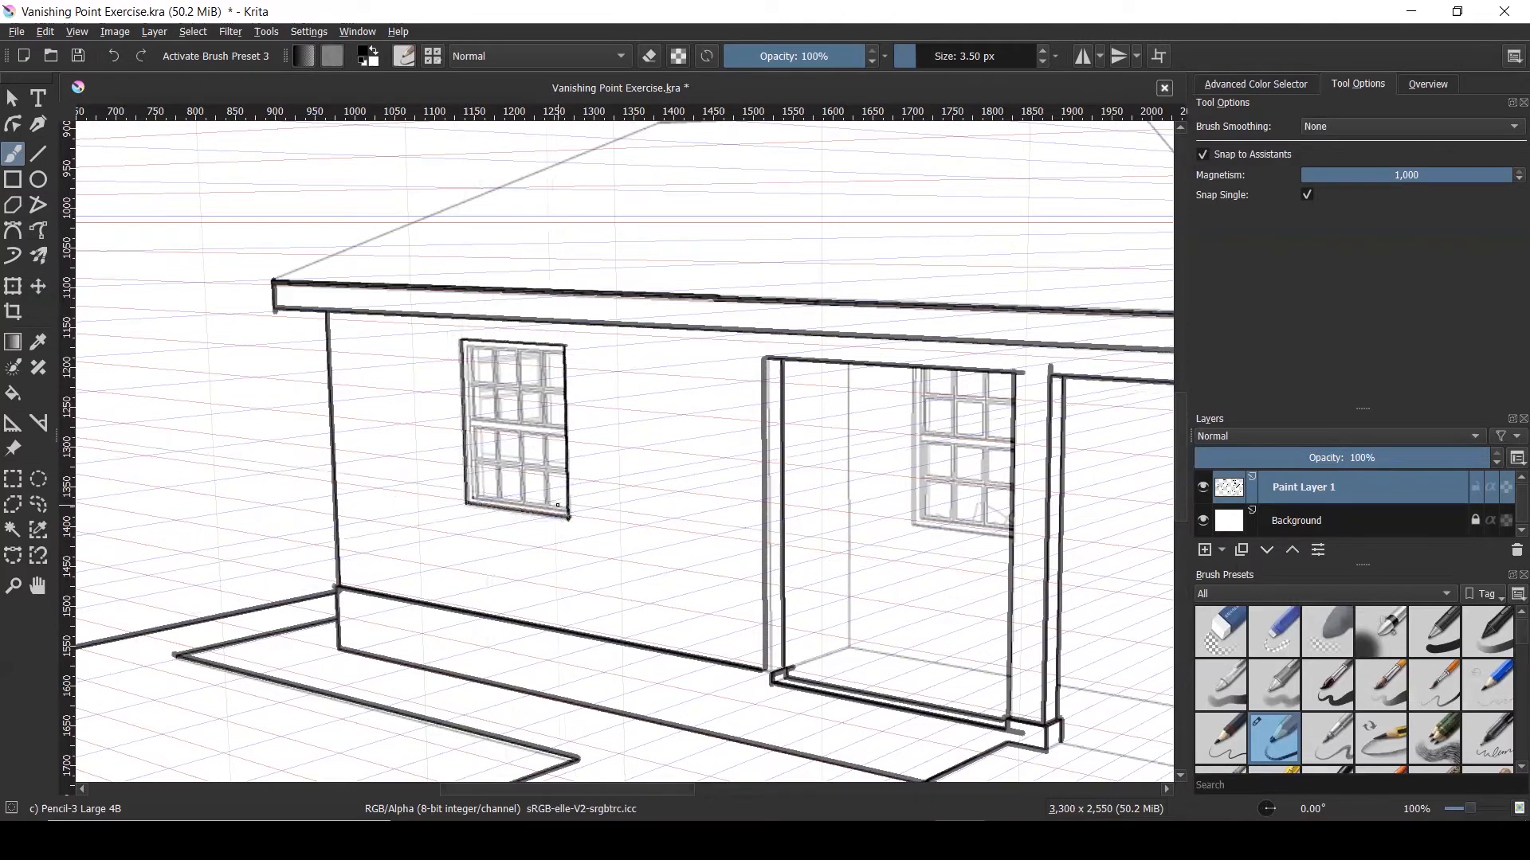
{"action": "scroll", "coordinate": [517, 410], "scroll_direction": "up", "scroll_amount": 2}
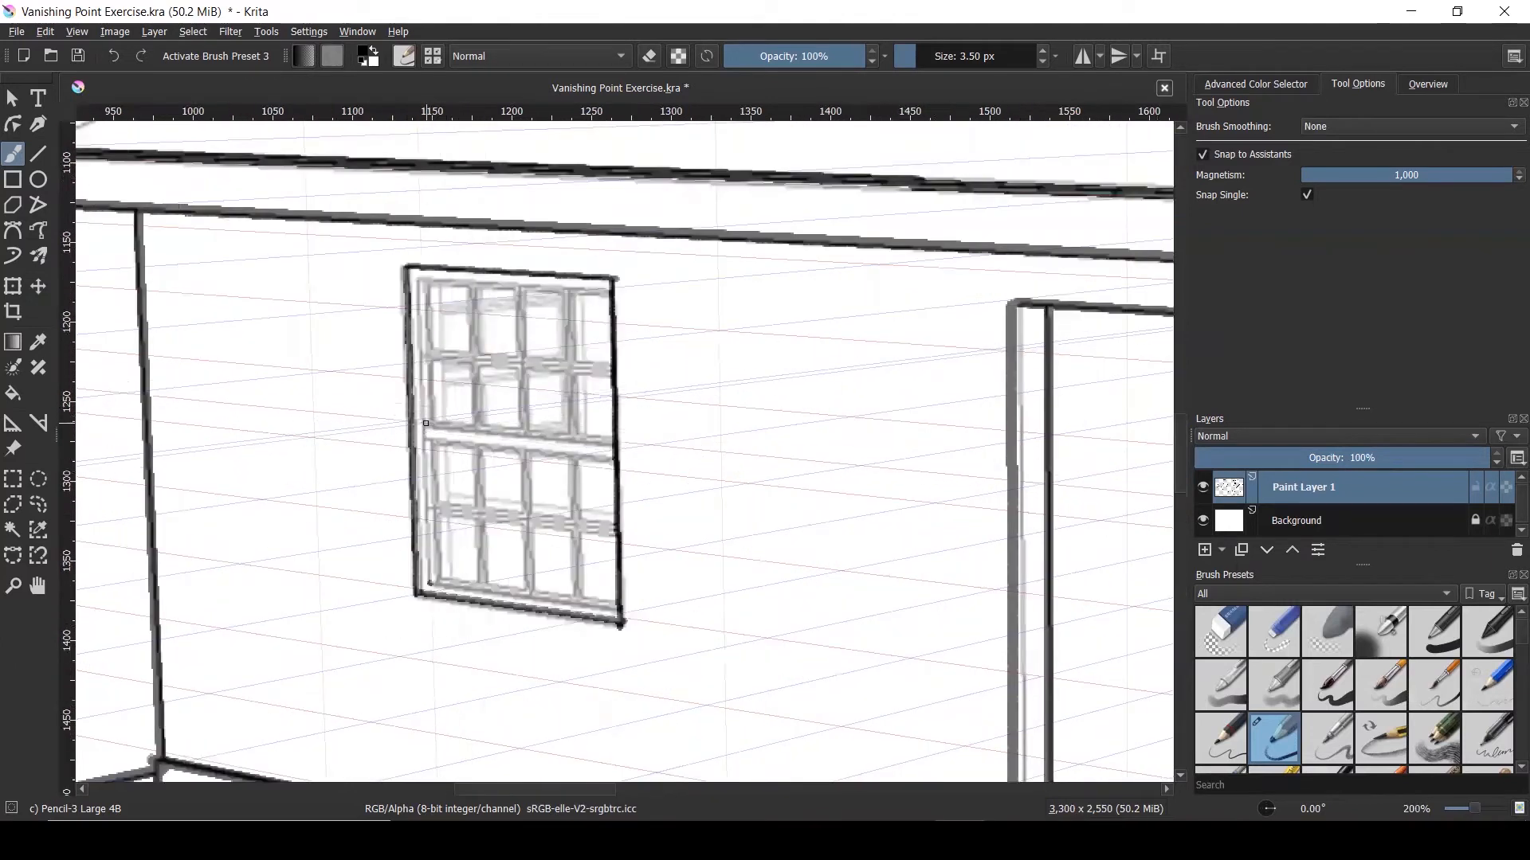
{"action": "left_click_drag", "start_coordinate": [450, 425], "coordinate": [622, 440]}
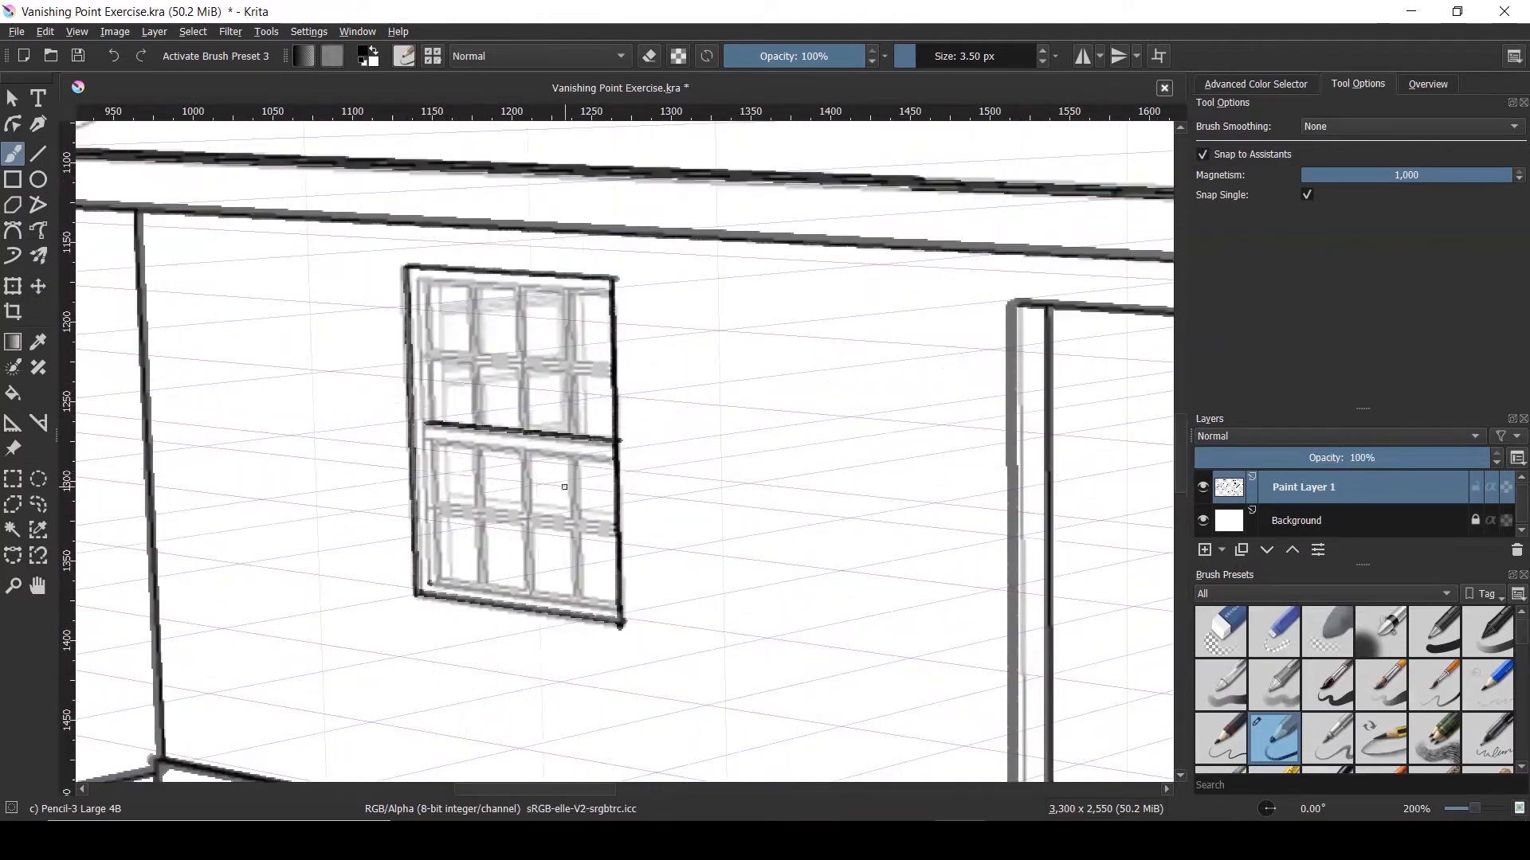
{"action": "left_click_drag", "start_coordinate": [424, 438], "coordinate": [621, 458]}
{"action": "left_click_drag", "start_coordinate": [419, 278], "coordinate": [613, 290]}
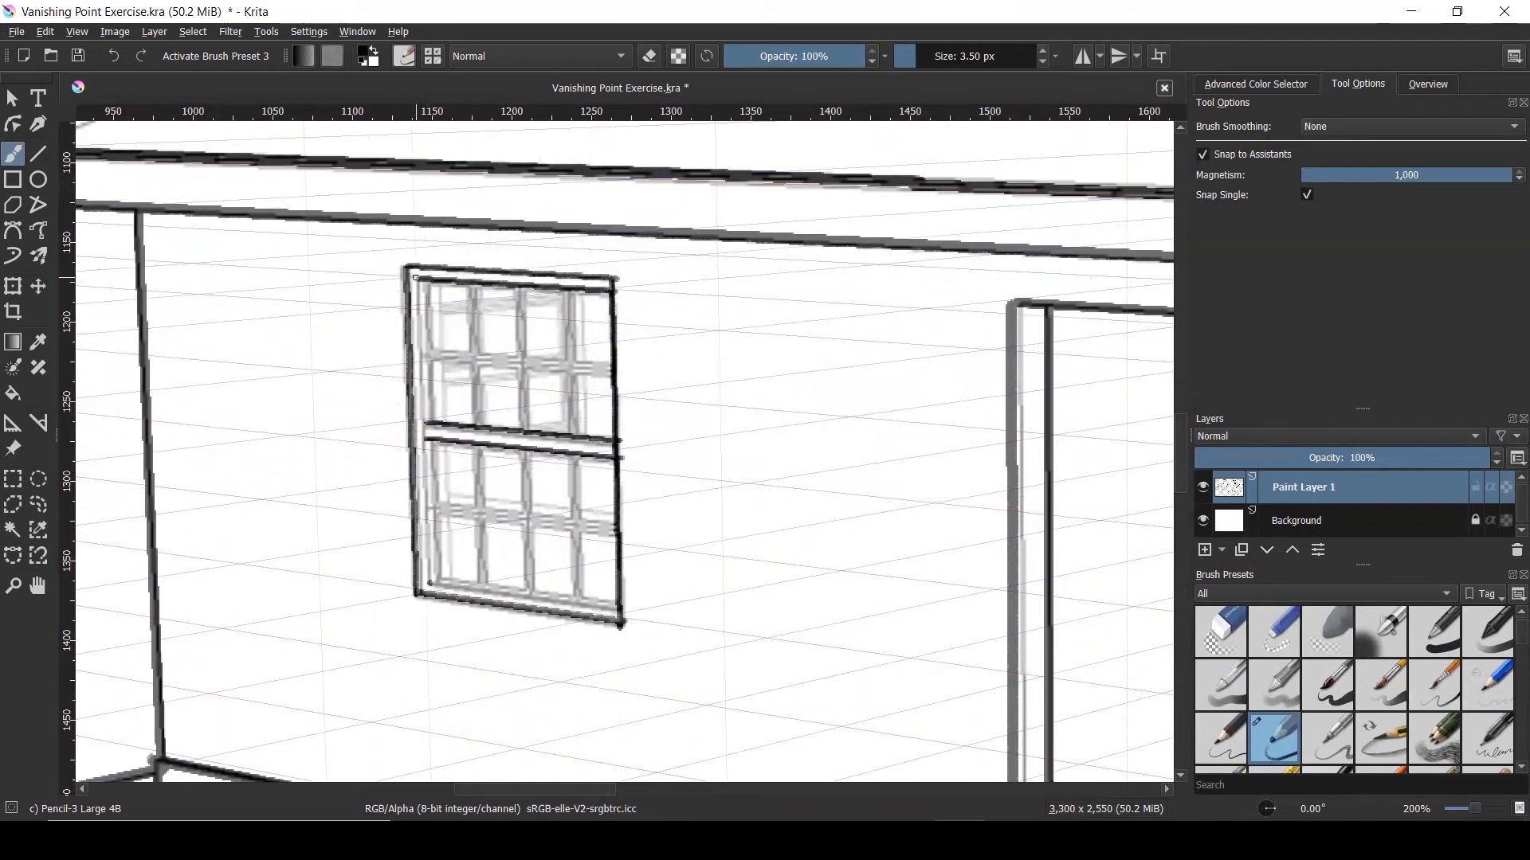
{"action": "left_click_drag", "start_coordinate": [416, 278], "coordinate": [425, 571]}
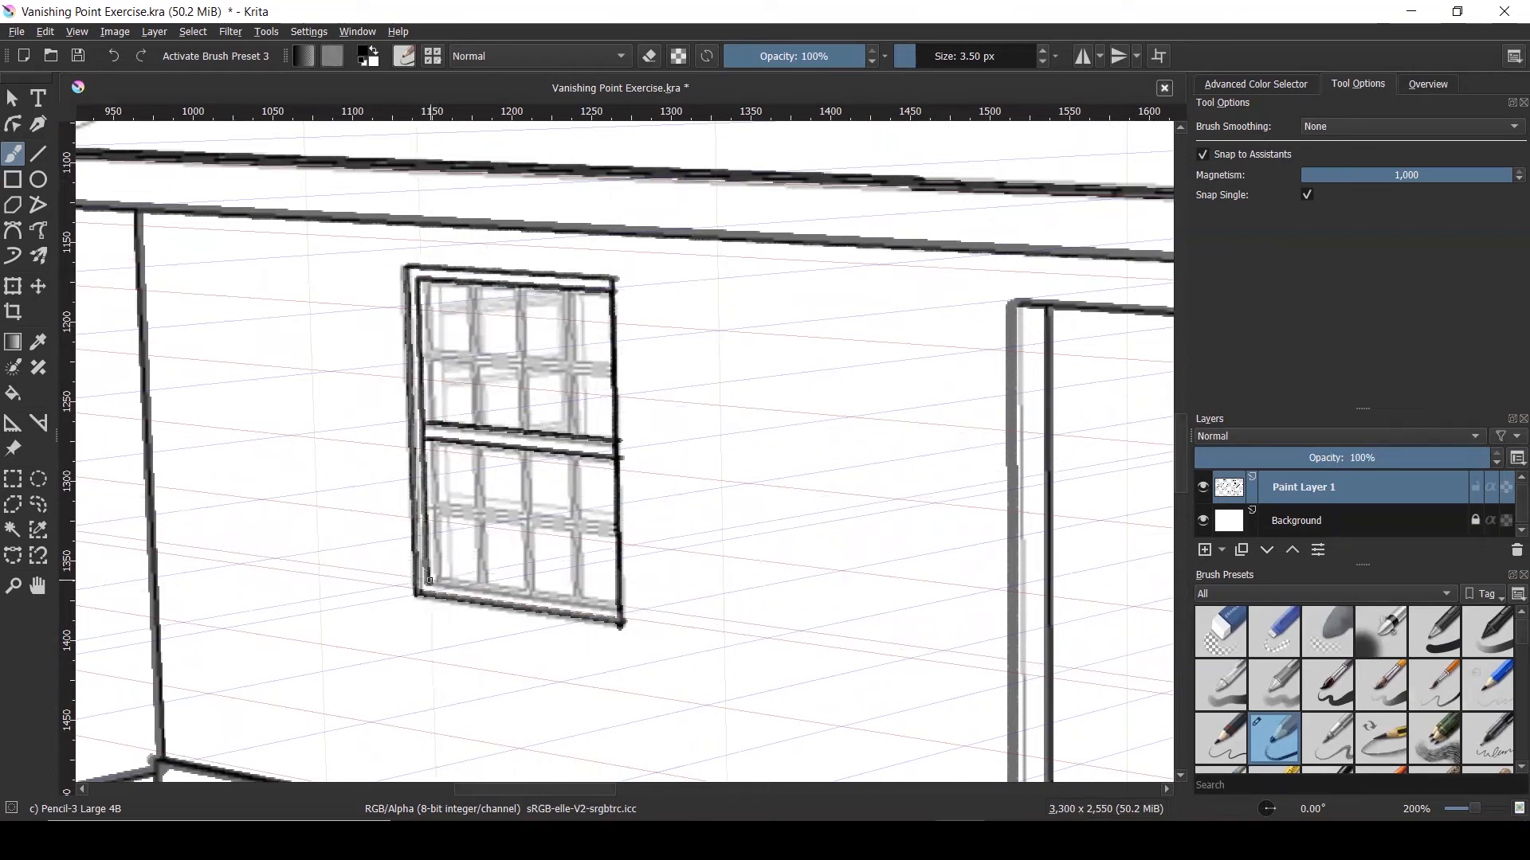
{"action": "left_click_drag", "start_coordinate": [535, 594], "coordinate": [616, 606]}
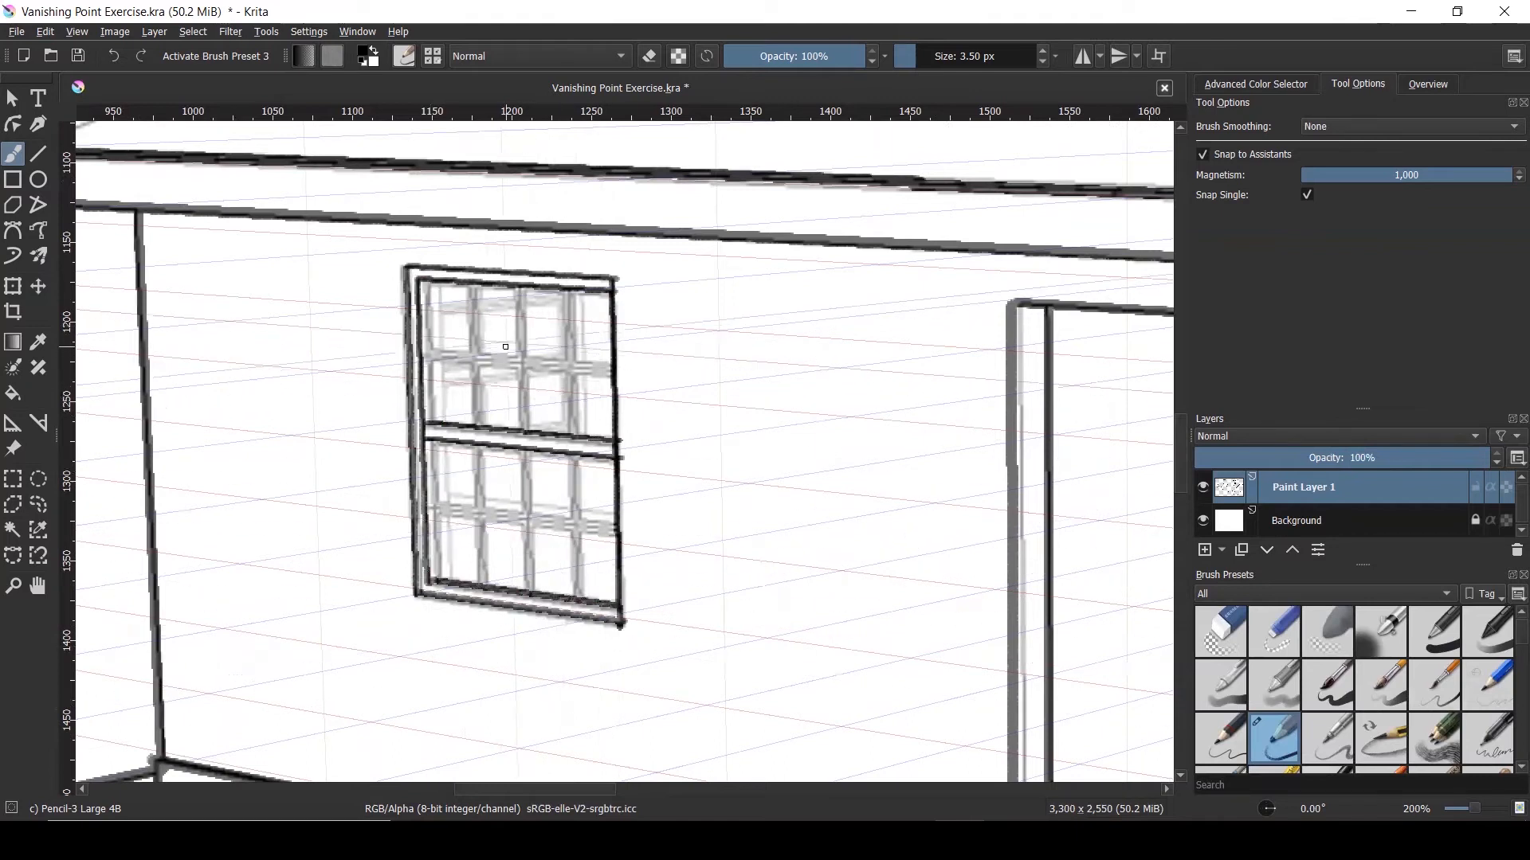
Ink the vertical and horizontal pane bars, then a vertical line in the door opening
{"action": "left_click_drag", "start_coordinate": [518, 288], "coordinate": [522, 430]}
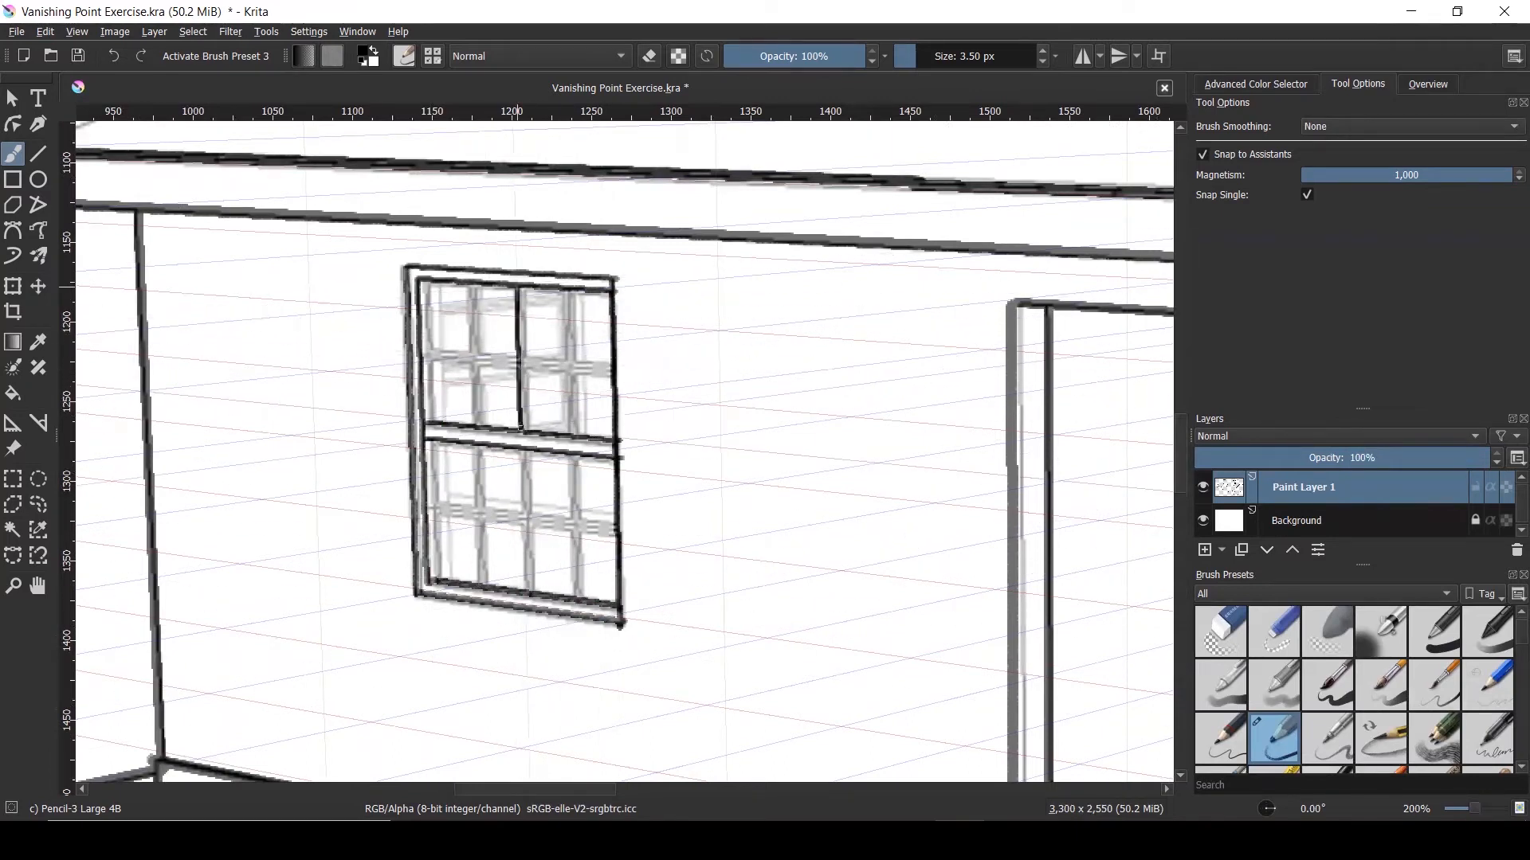
{"action": "left_click_drag", "start_coordinate": [527, 293], "coordinate": [526, 594]}
{"action": "left_click_drag", "start_coordinate": [531, 451], "coordinate": [532, 596]}
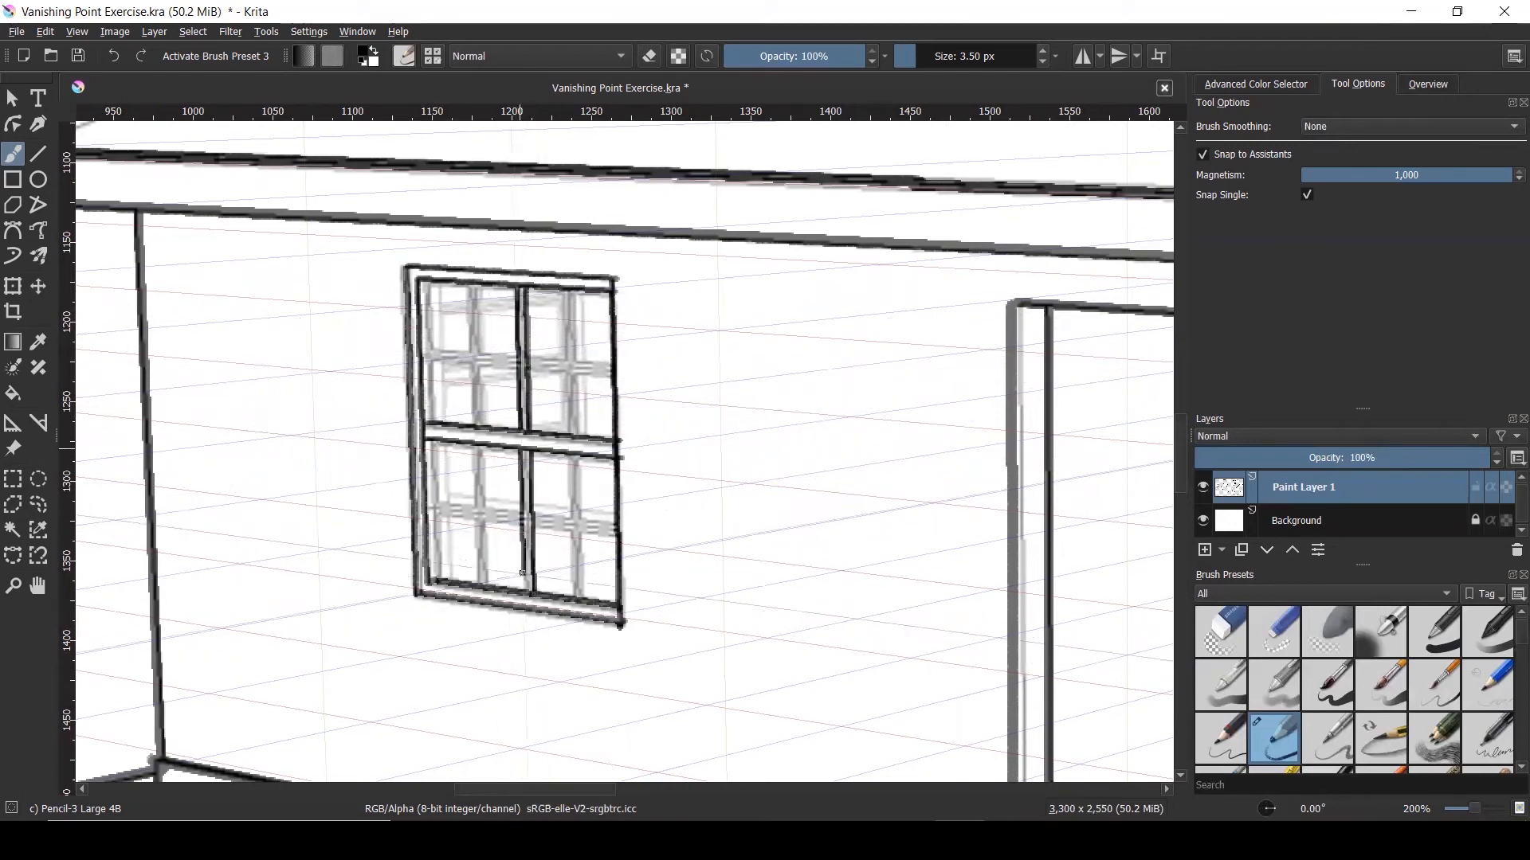
{"action": "mouse_move", "coordinate": [469, 506]}
{"action": "left_mouse_down"}
{"action": "mouse_move", "coordinate": [618, 524]}
{"action": "mouse_move", "coordinate": [532, 527]}
{"action": "mouse_move", "coordinate": [627, 540]}
{"action": "left_mouse_up"}
{"action": "left_click_drag", "start_coordinate": [435, 443], "coordinate": [439, 581]}
{"action": "left_click_drag", "start_coordinate": [431, 283], "coordinate": [435, 422]}
{"action": "left_click_drag", "start_coordinate": [435, 351], "coordinate": [614, 364]}
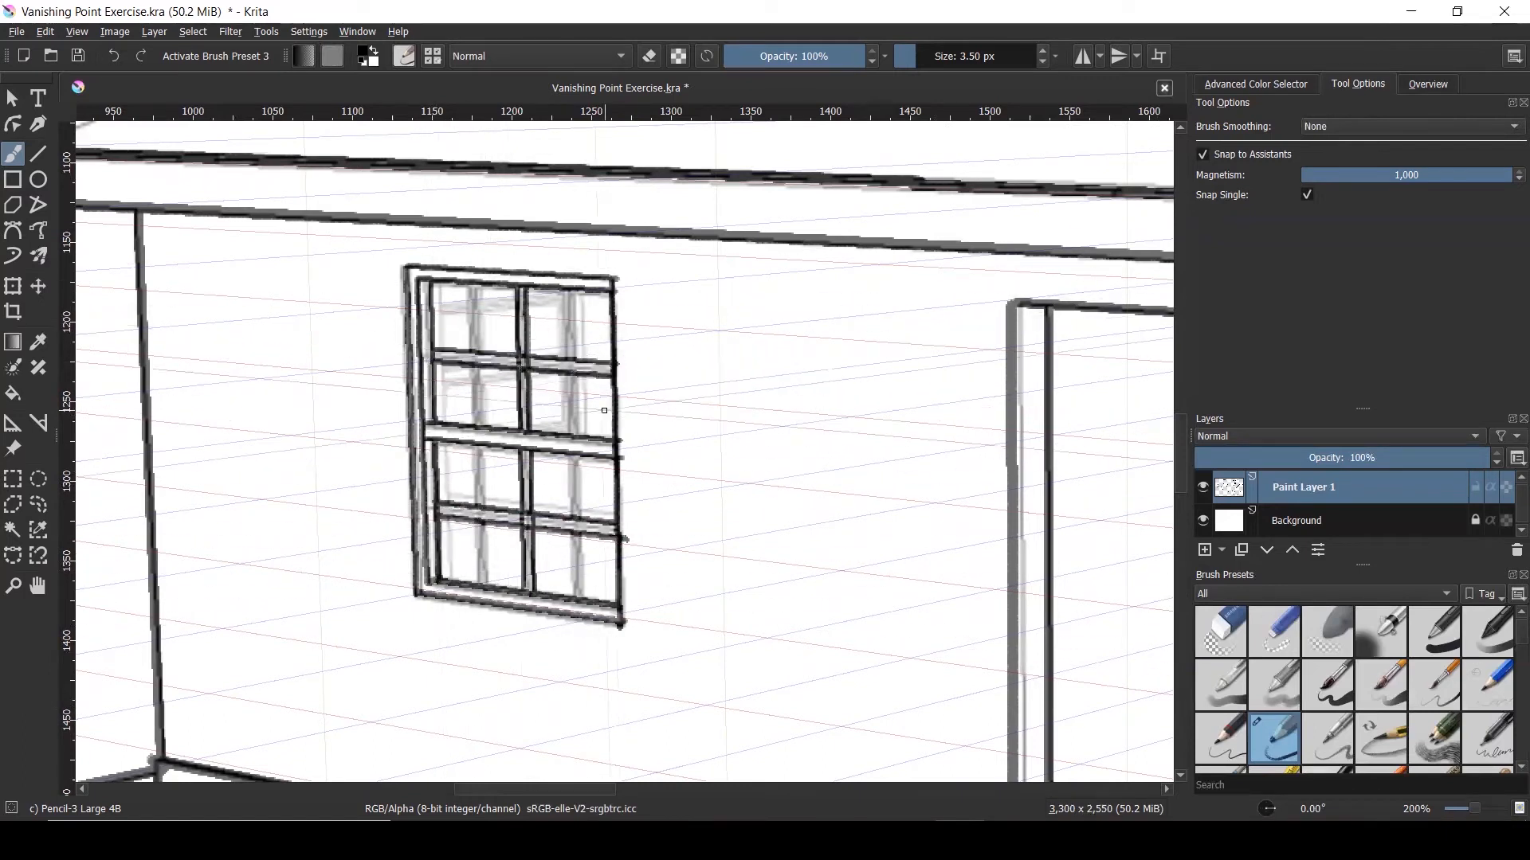
{"action": "scroll", "coordinate": [574, 422], "scroll_direction": "down", "scroll_amount": 3}
{"action": "scroll", "coordinate": [744, 358], "scroll_direction": "up", "scroll_amount": 1}
{"action": "left_click_drag", "start_coordinate": [743, 358], "coordinate": [755, 645]}
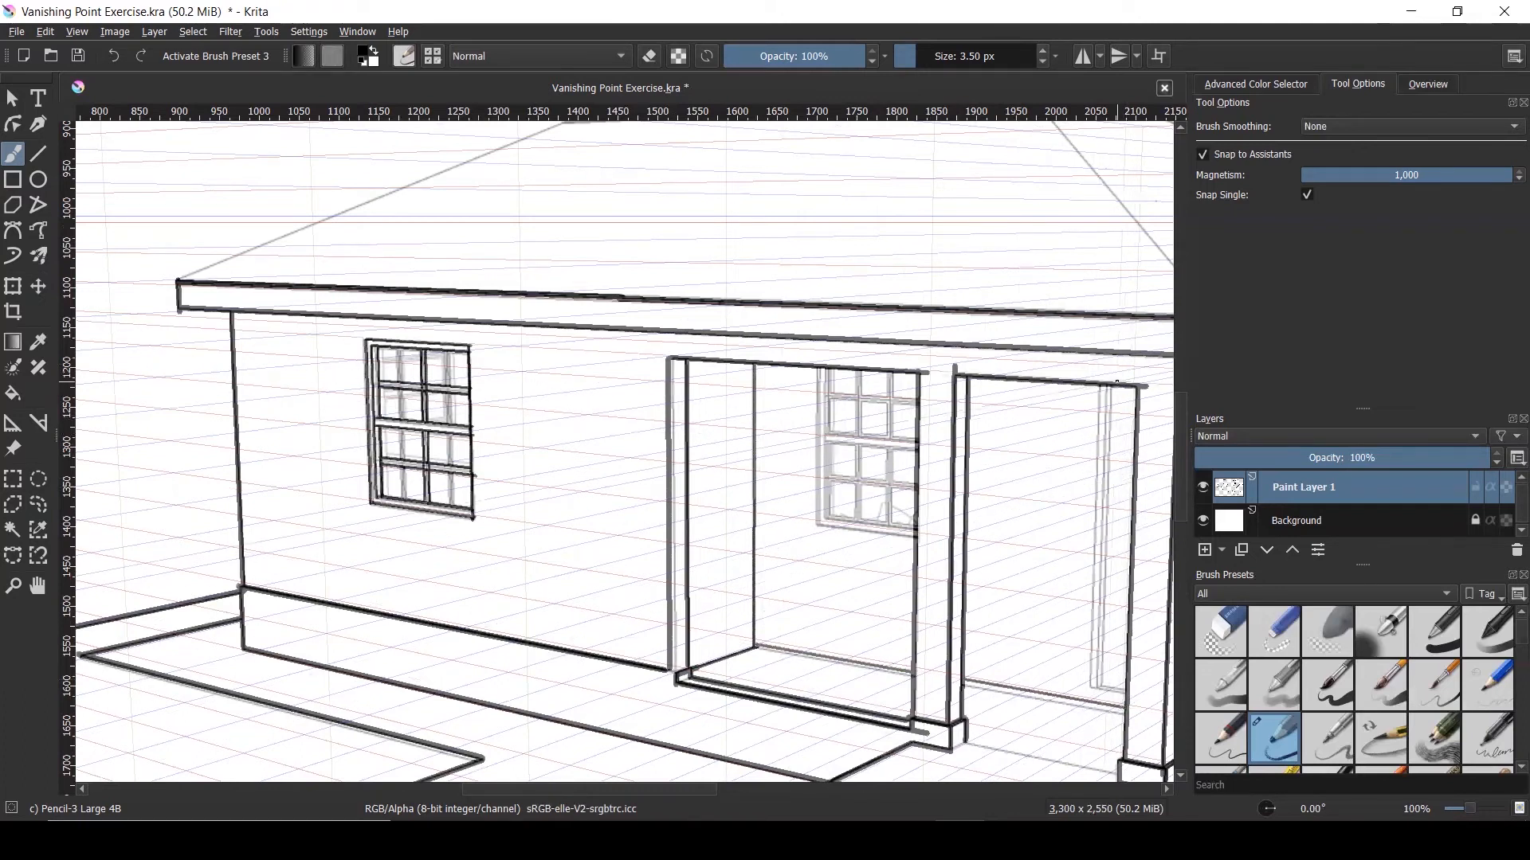
Stroke bold ink down the right porch post and the porch window's left edge
{"action": "mouse_move", "coordinate": [1113, 382]}
{"action": "left_mouse_down"}
{"action": "mouse_move", "coordinate": [1104, 644]}
{"action": "mouse_move", "coordinate": [1082, 687]}
{"action": "left_mouse_up"}
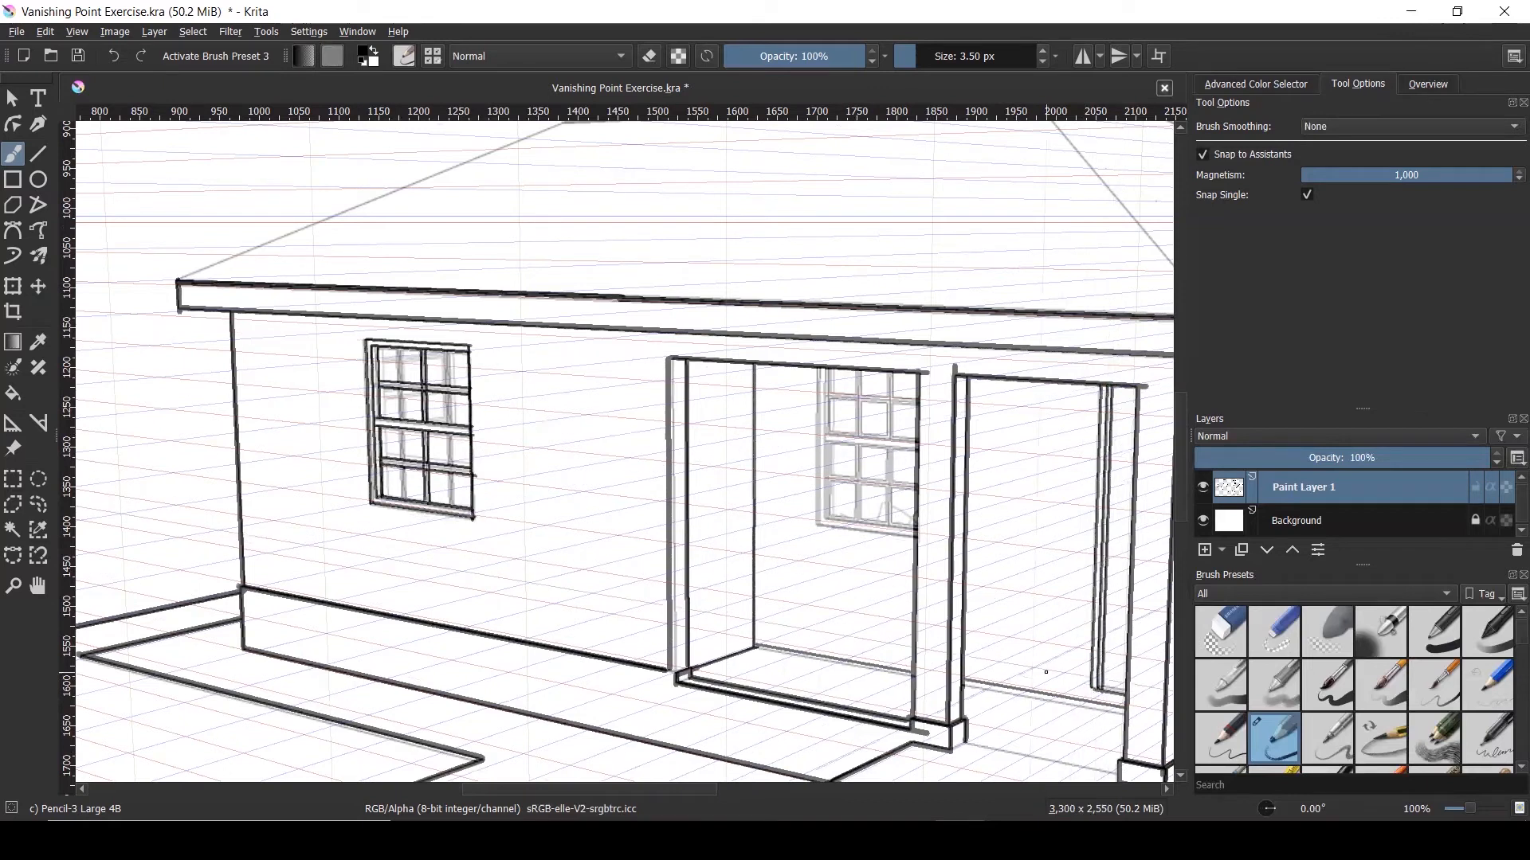
{"action": "scroll", "coordinate": [892, 371], "scroll_direction": "up", "scroll_amount": 2}
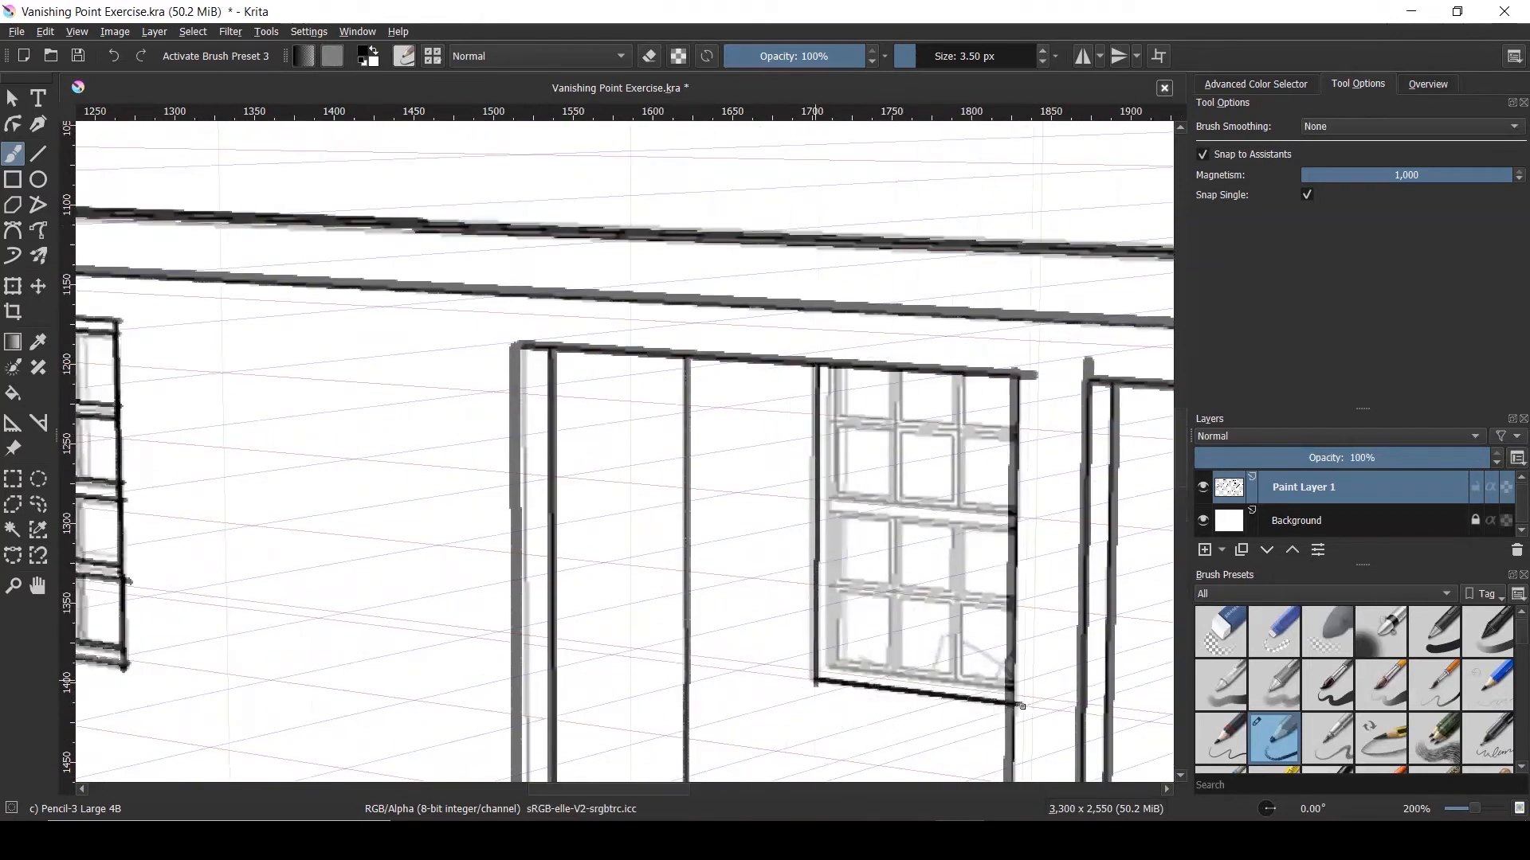
{"action": "scroll", "coordinate": [1023, 706], "scroll_direction": "down", "scroll_amount": 1}
{"action": "left_click_drag", "start_coordinate": [876, 413], "coordinate": [874, 636]}
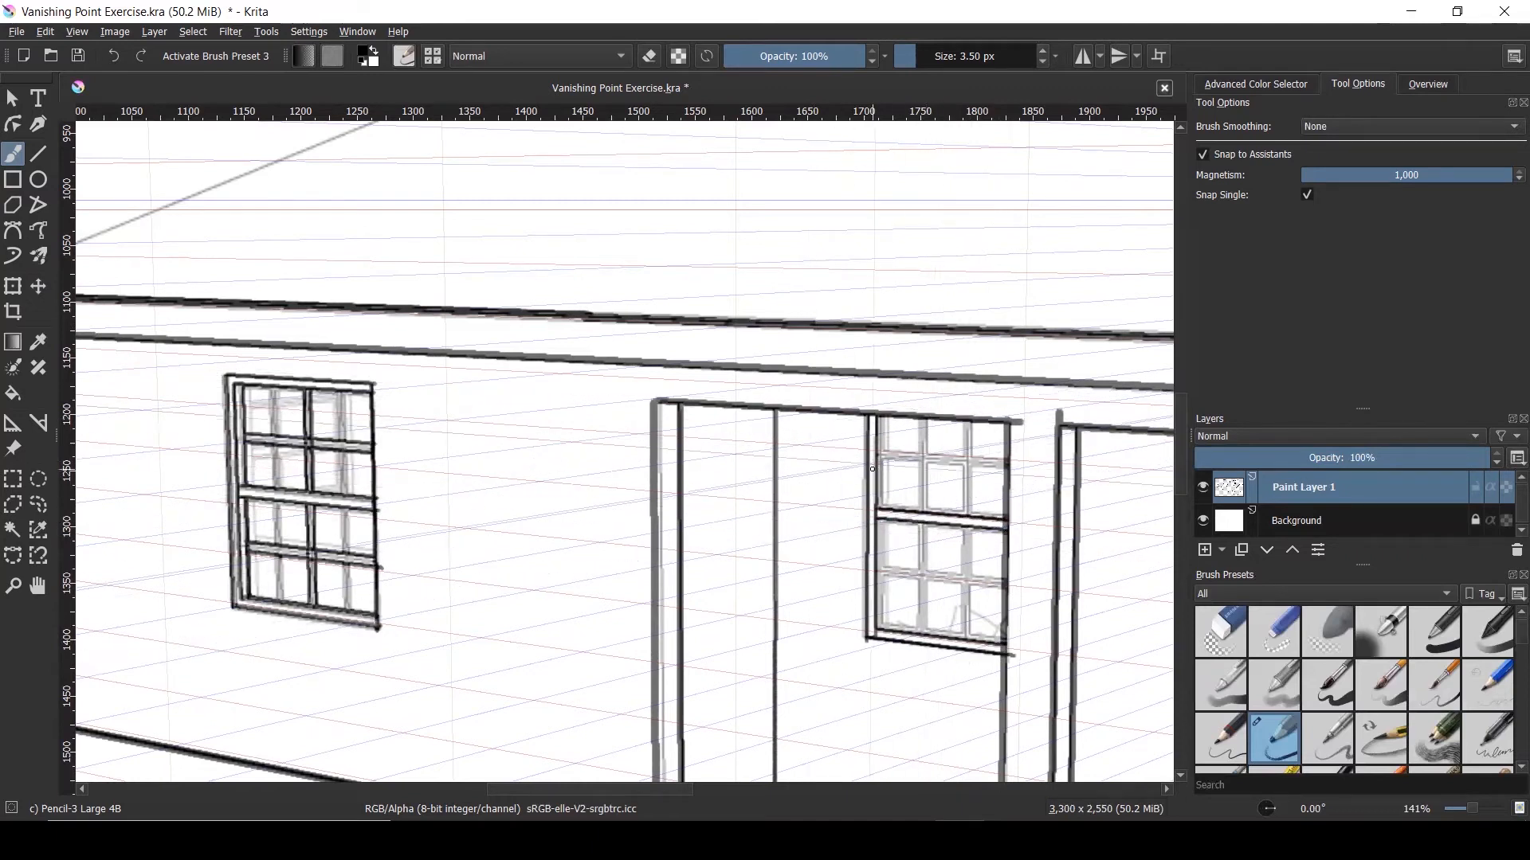
Ink two bold vertical strokes along both sides of the right porch door frame
{"action": "scroll", "coordinate": [896, 438], "scroll_direction": "down", "scroll_amount": 3}
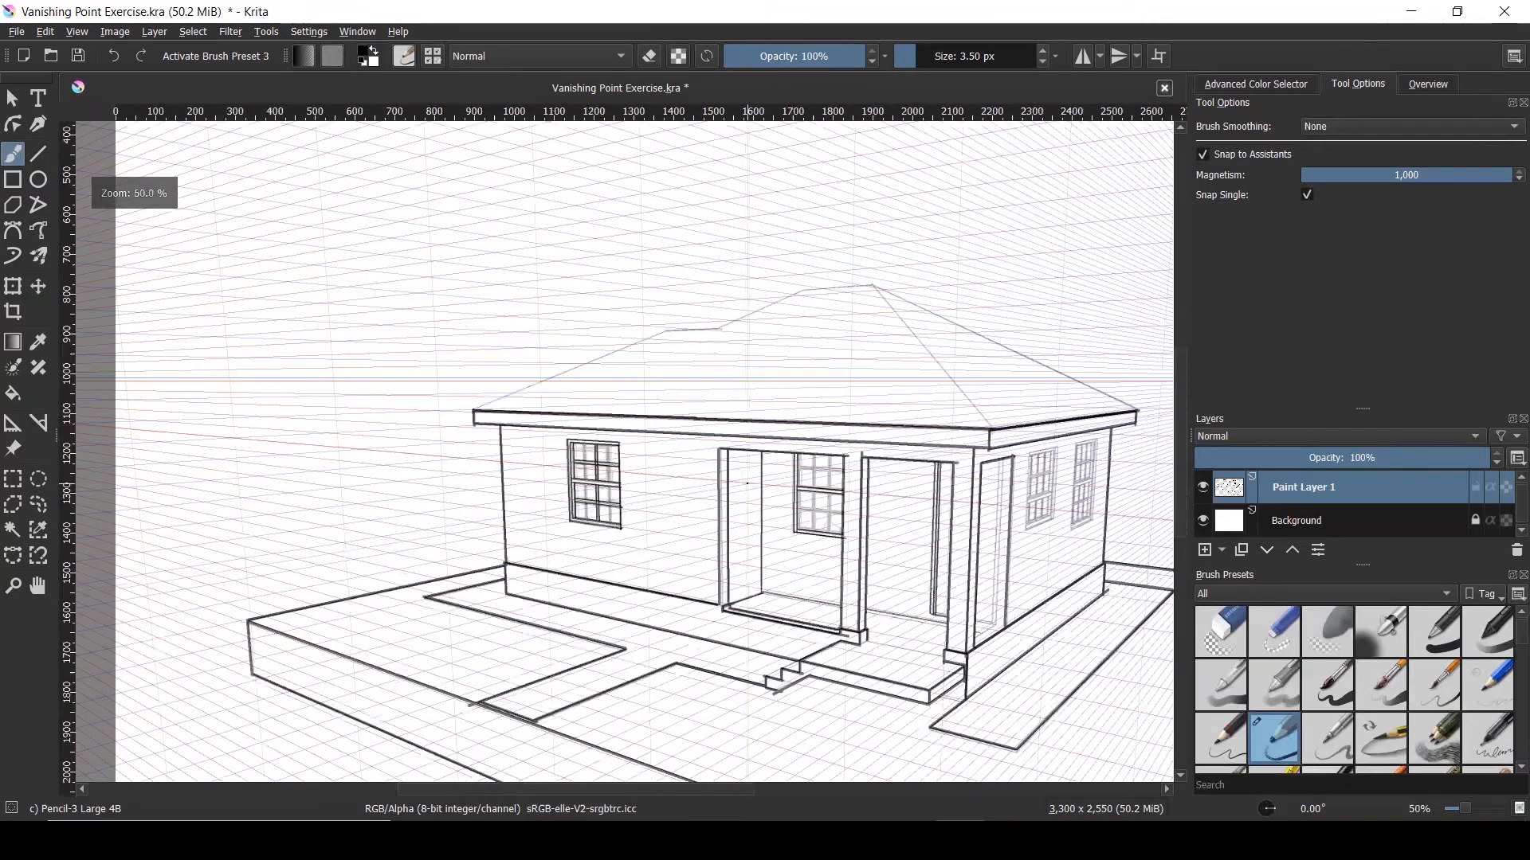
{"action": "scroll", "coordinate": [1095, 507], "scroll_direction": "up", "scroll_amount": 1}
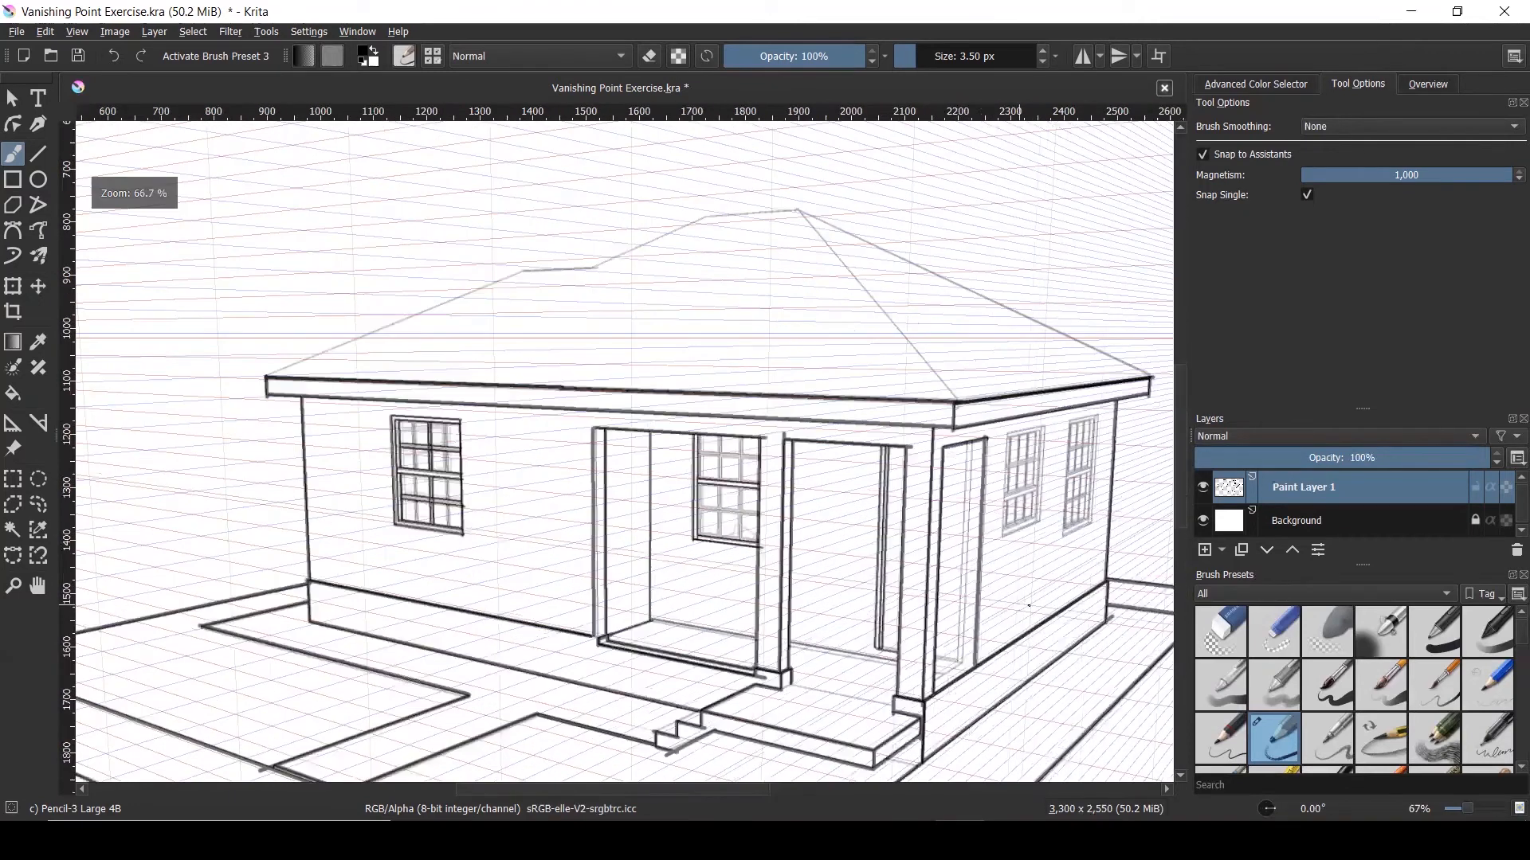
{"action": "scroll", "coordinate": [924, 632], "scroll_direction": "up", "scroll_amount": 3}
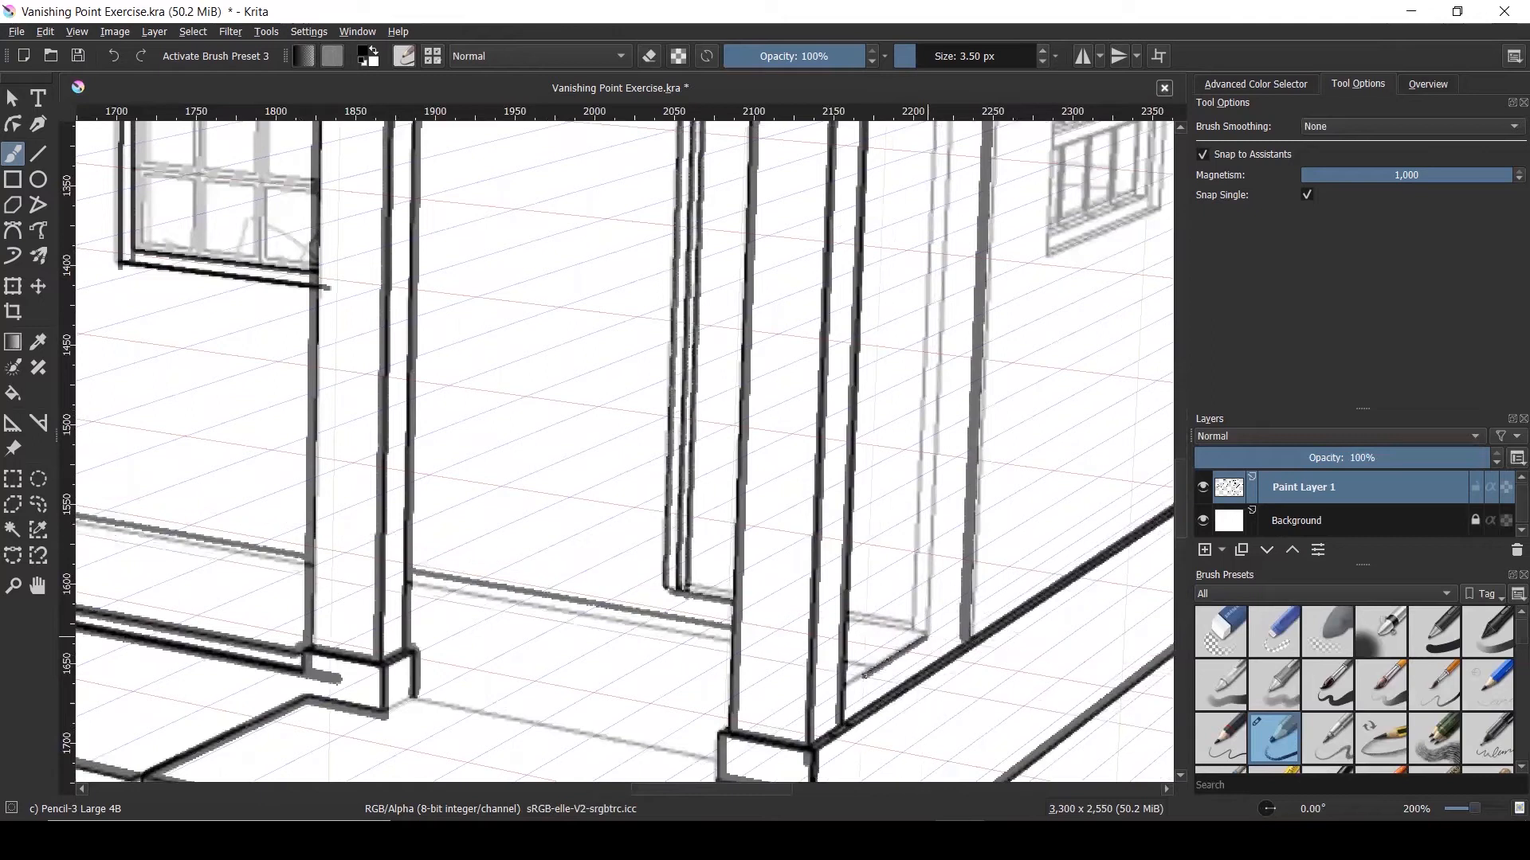
{"action": "scroll", "coordinate": [864, 676], "scroll_direction": "down", "scroll_amount": 1}
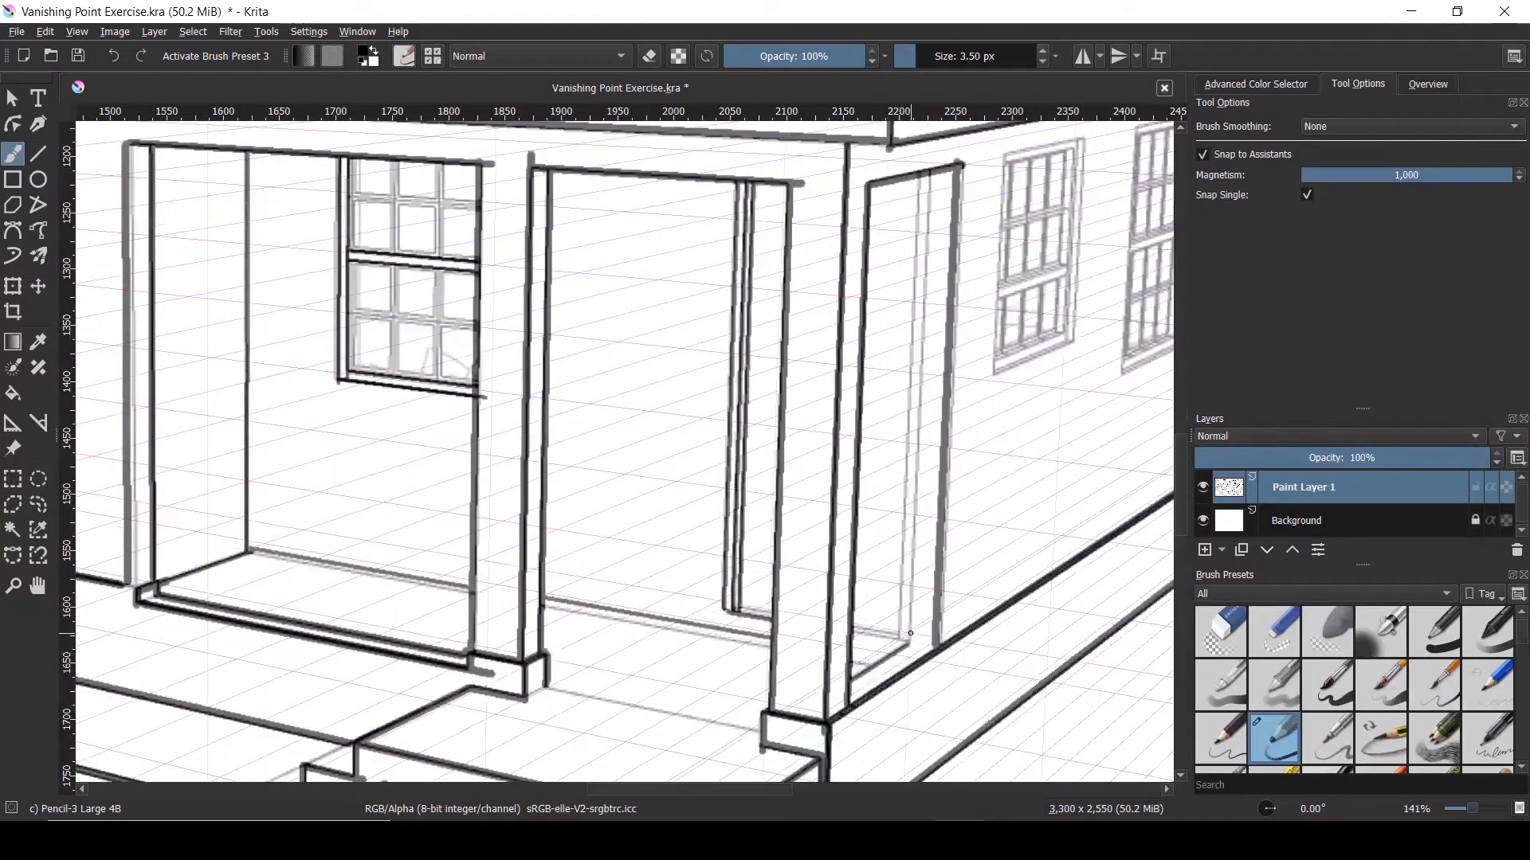
{"action": "left_click_drag", "start_coordinate": [912, 641], "coordinate": [931, 175]}
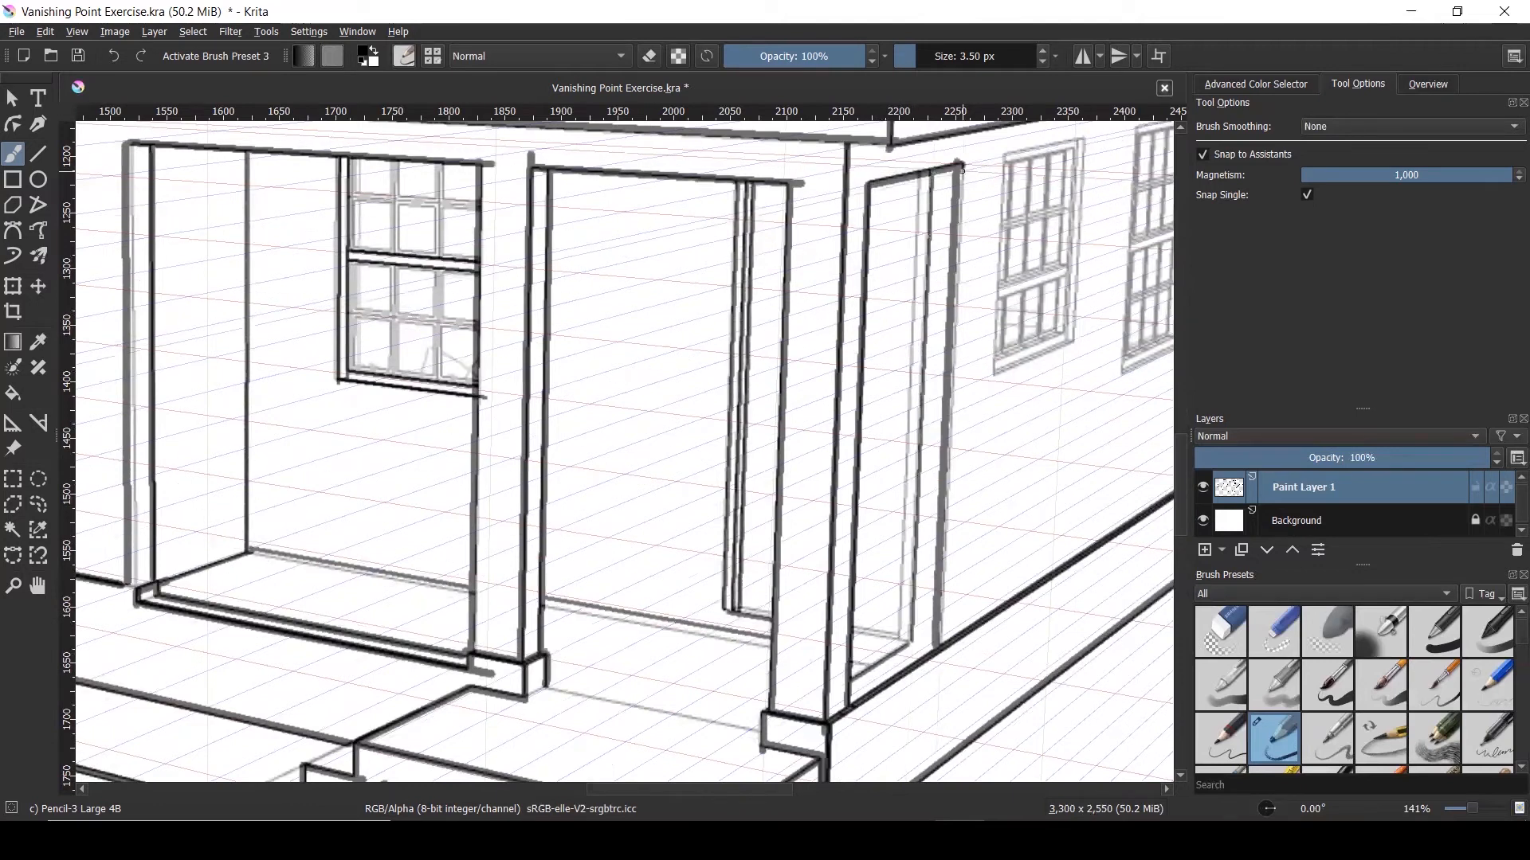
{"action": "left_click_drag", "start_coordinate": [916, 174], "coordinate": [897, 640]}
{"action": "scroll", "coordinate": [896, 639], "scroll_direction": "down", "scroll_amount": 1}
{"action": "scroll", "coordinate": [882, 448], "scroll_direction": "down", "scroll_amount": 2}
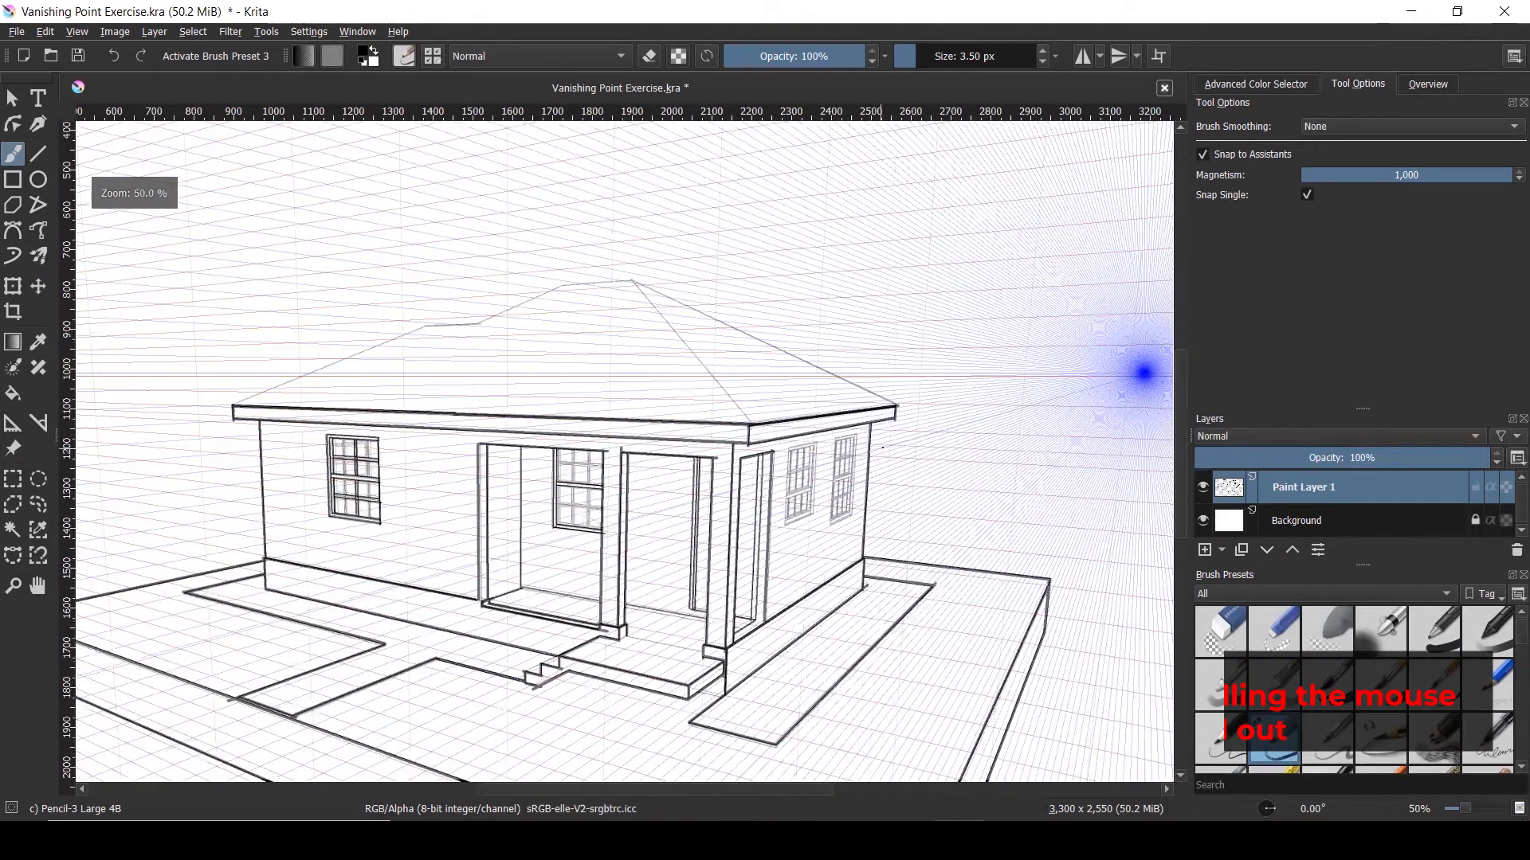
{"action": "scroll", "coordinate": [881, 448], "scroll_direction": "up", "scroll_amount": 3}
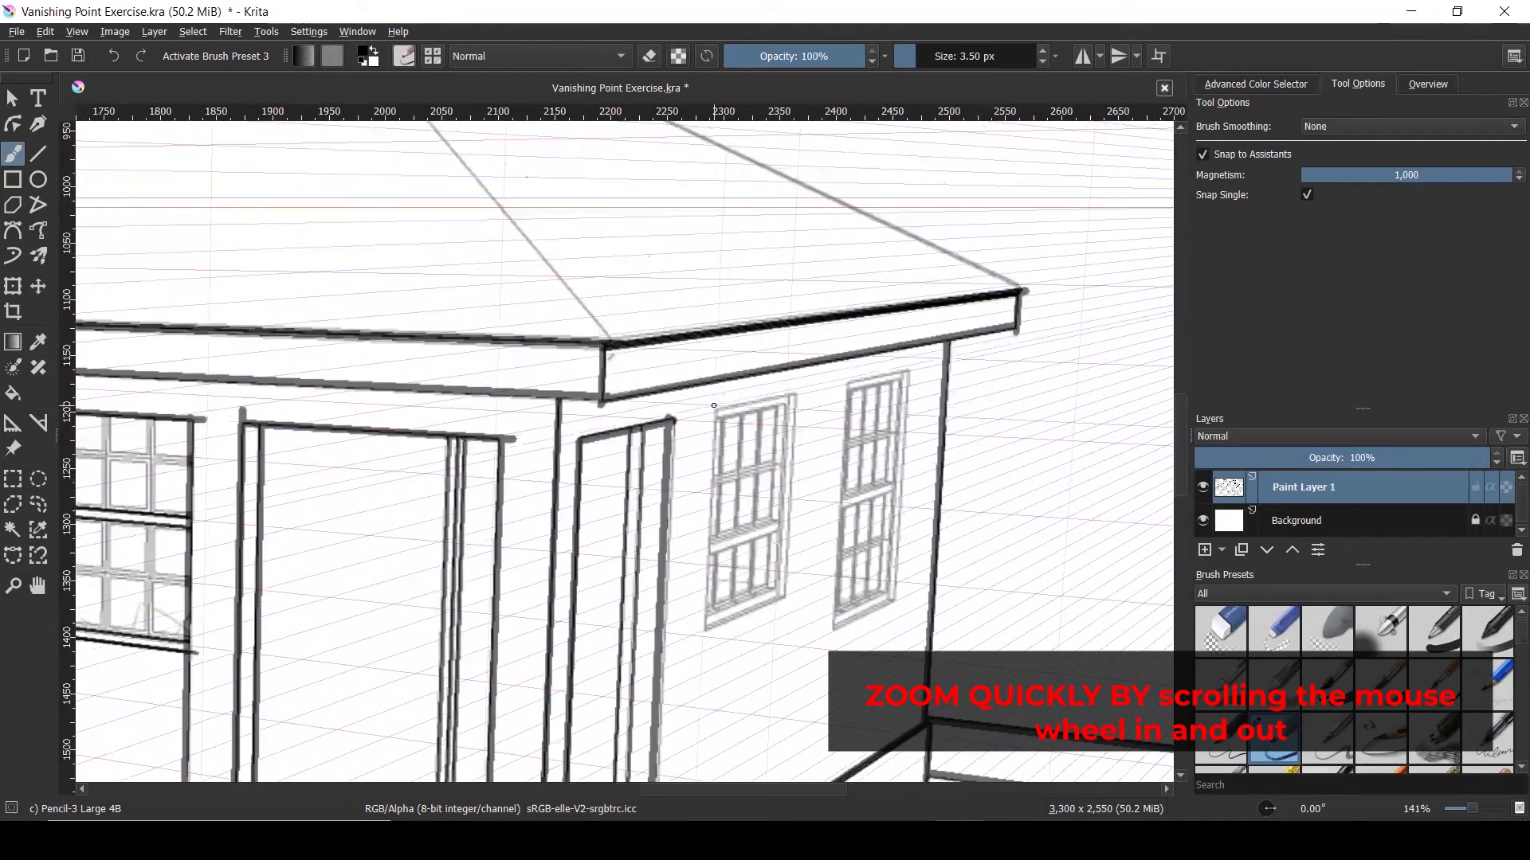
Undo a stray stroke, then ink the left window's top, left, inner right and bottom edges
{"action": "left_click_drag", "start_coordinate": [746, 410], "coordinate": [766, 411]}
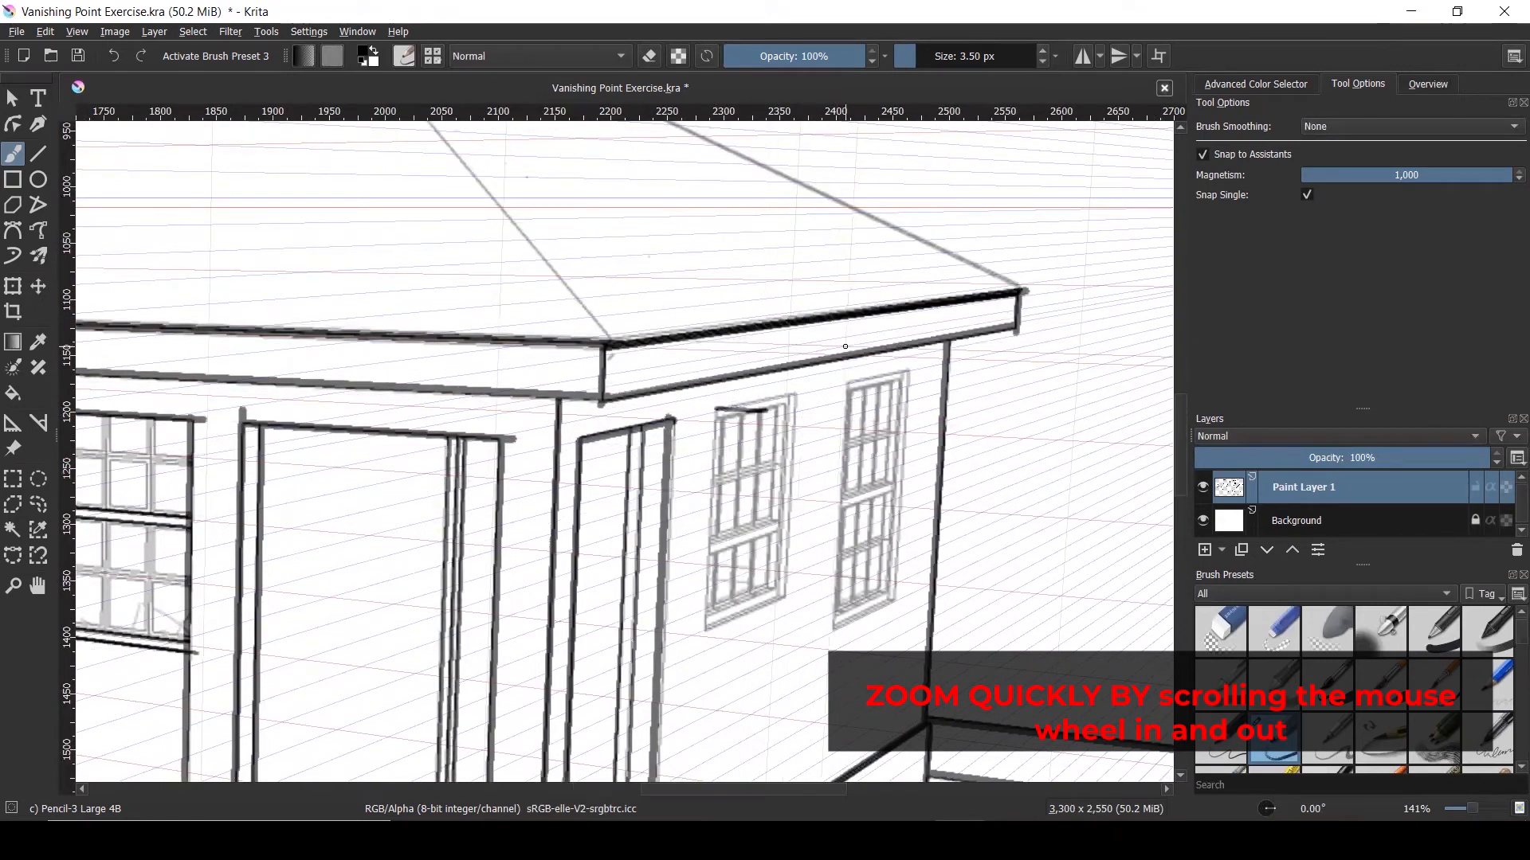
{"action": "key", "text": "ctrl+z"}
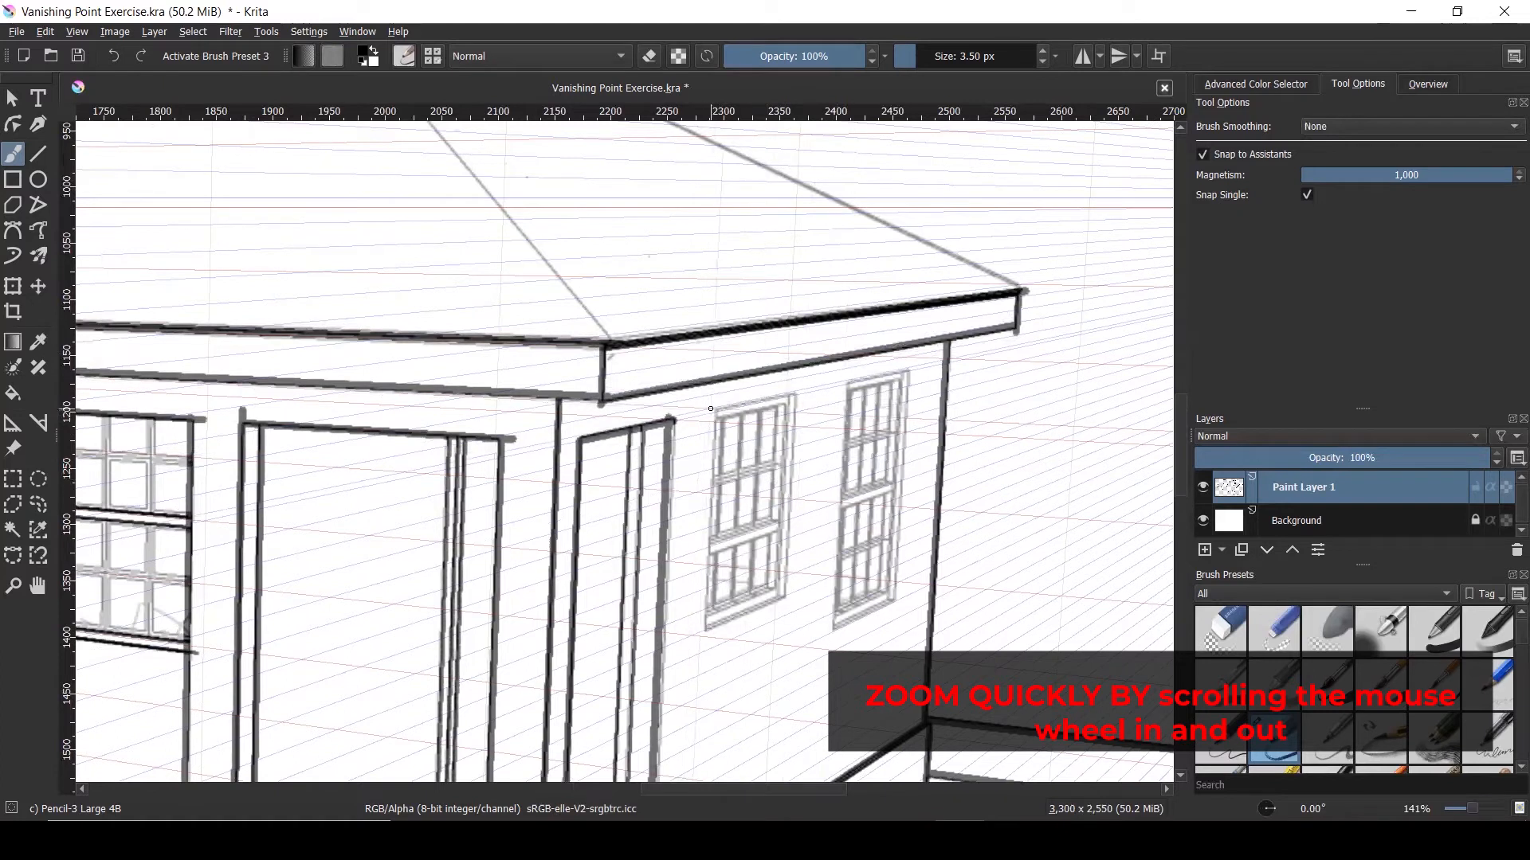
{"action": "mouse_move", "coordinate": [739, 404]}
{"action": "left_mouse_down"}
{"action": "mouse_move", "coordinate": [792, 394]}
{"action": "mouse_move", "coordinate": [793, 597]}
{"action": "mouse_move", "coordinate": [703, 629]}
{"action": "left_mouse_up"}
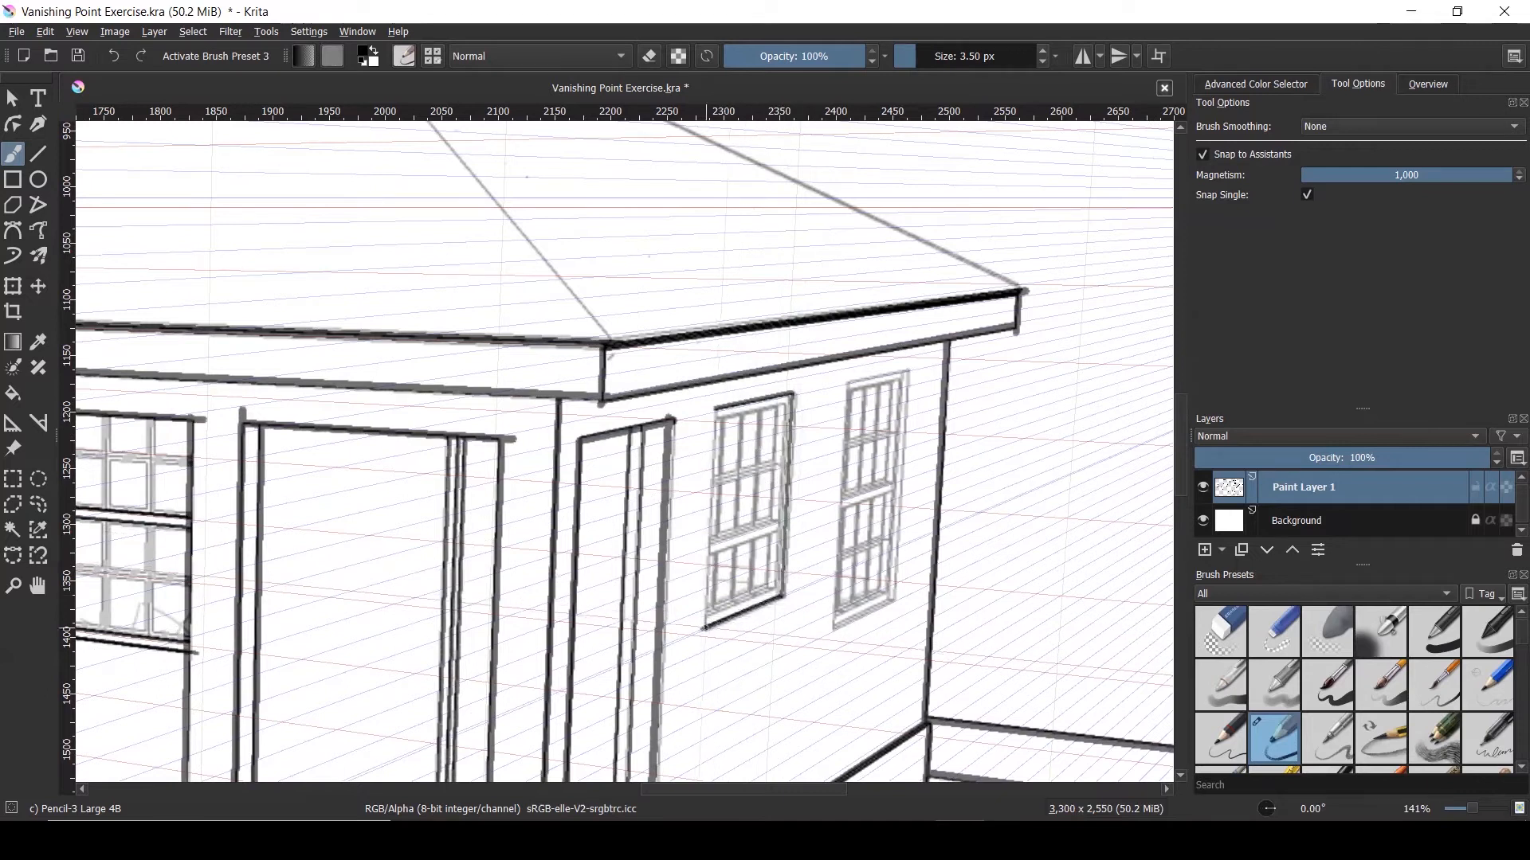
{"action": "mouse_move", "coordinate": [705, 627]}
{"action": "left_mouse_down"}
{"action": "mouse_move", "coordinate": [715, 405]}
{"action": "mouse_move", "coordinate": [757, 408]}
{"action": "left_mouse_up"}
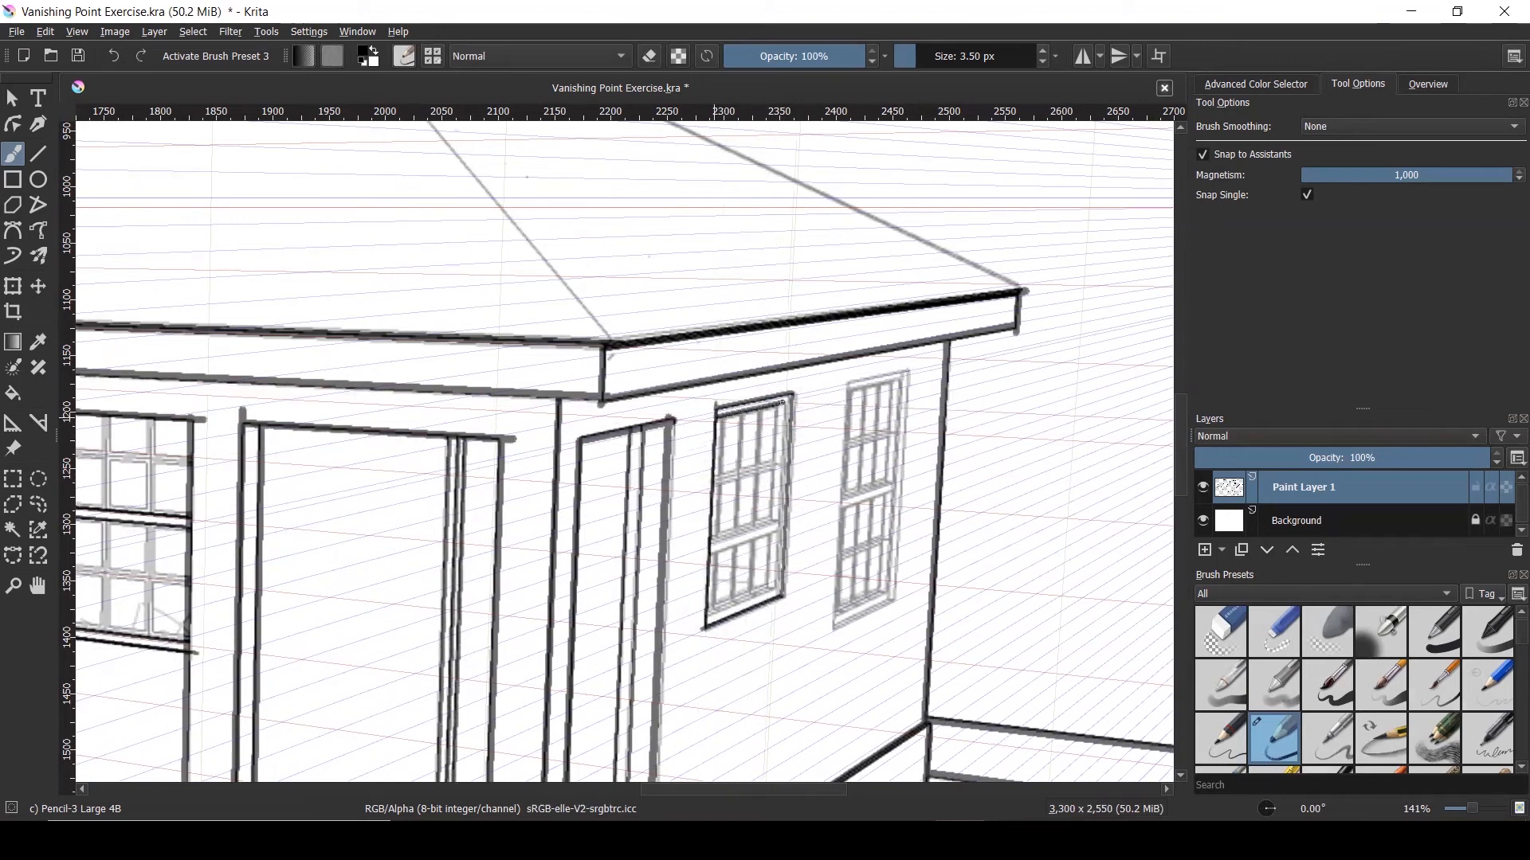
{"action": "left_click_drag", "start_coordinate": [785, 404], "coordinate": [774, 585]}
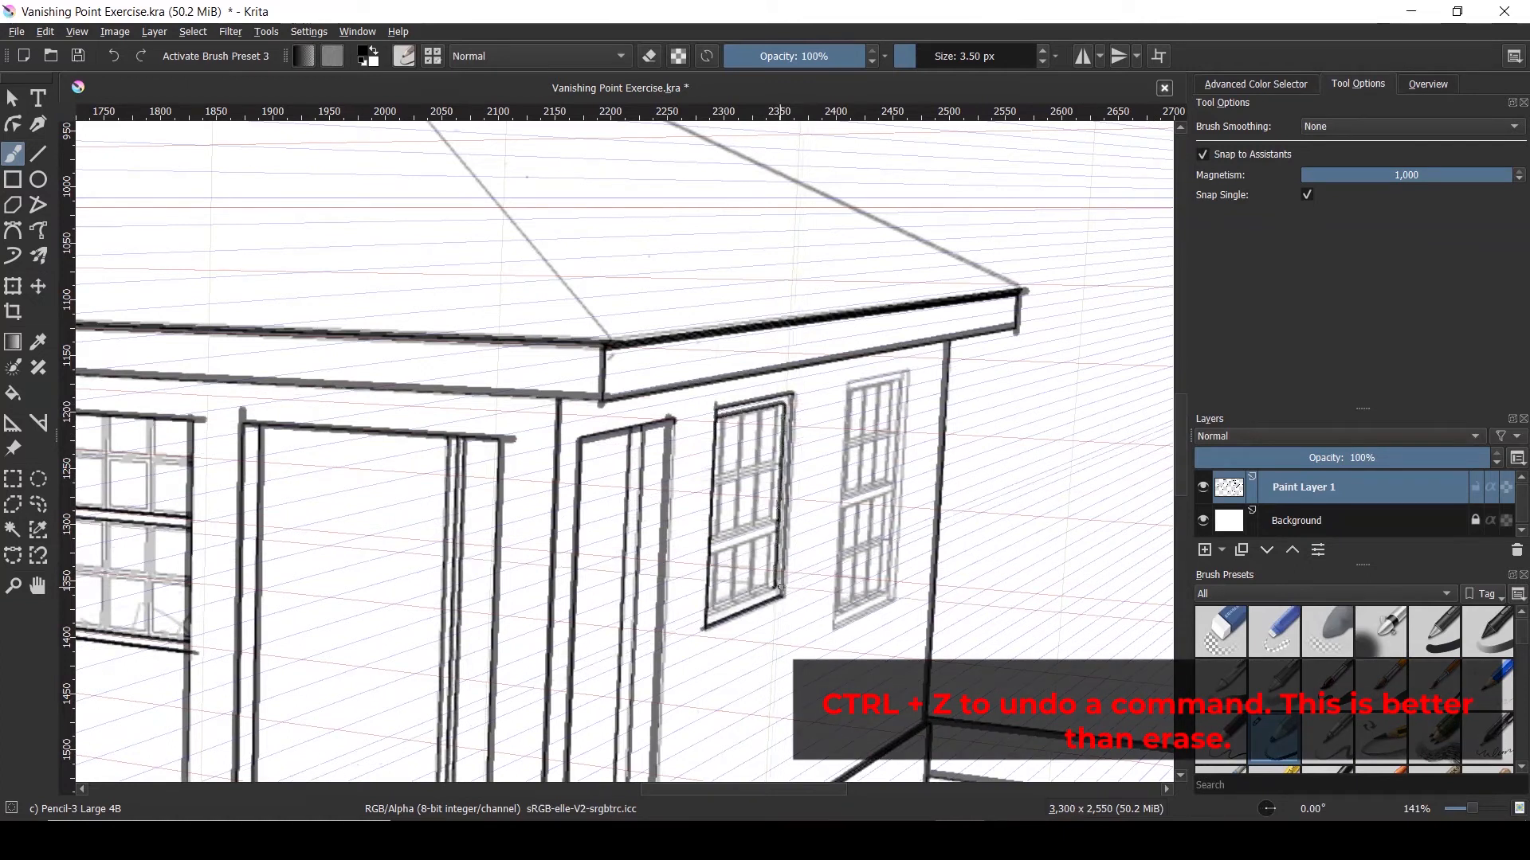
{"action": "left_click_drag", "start_coordinate": [759, 592], "coordinate": [712, 610]}
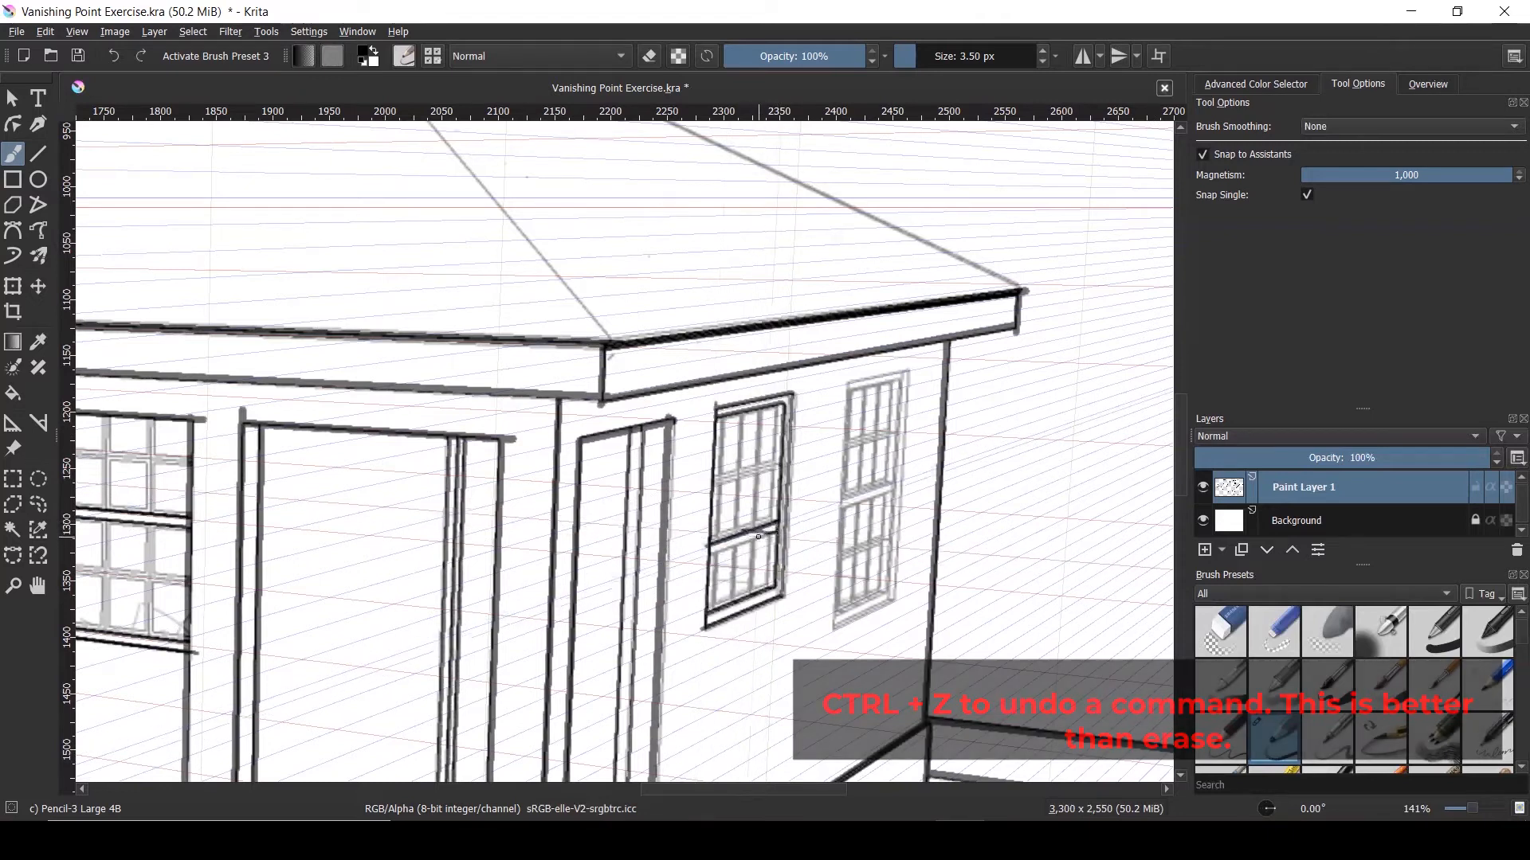
Ink the left window's middle rail, undoing the messy extension stroke
{"action": "scroll", "coordinate": [756, 533], "scroll_direction": "up", "scroll_amount": 1}
{"action": "scroll", "coordinate": [770, 541], "scroll_direction": "up", "scroll_amount": 2}
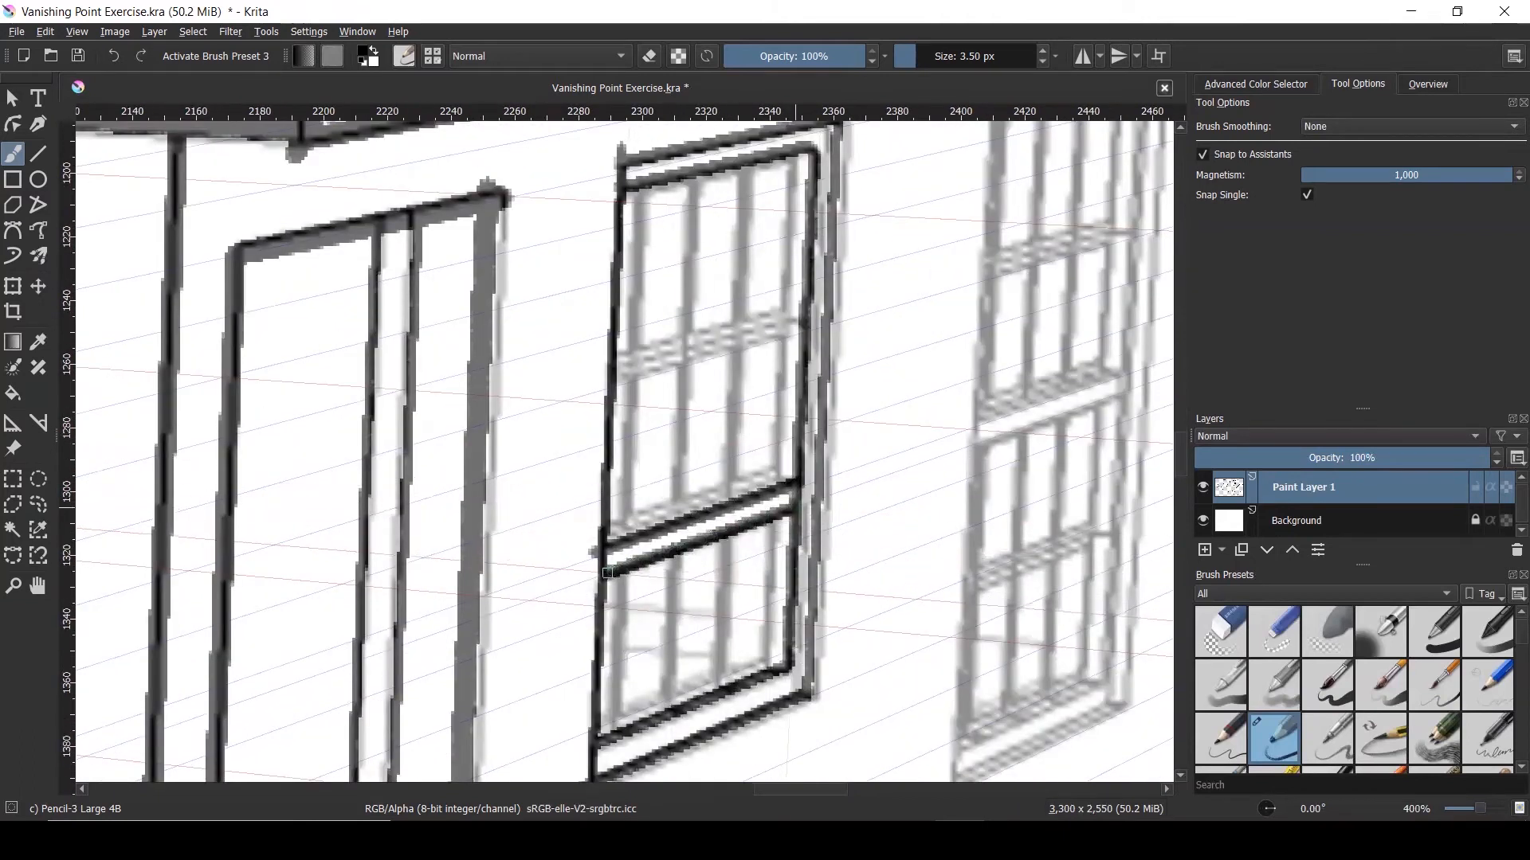
{"action": "left_click_drag", "start_coordinate": [610, 381], "coordinate": [799, 327]}
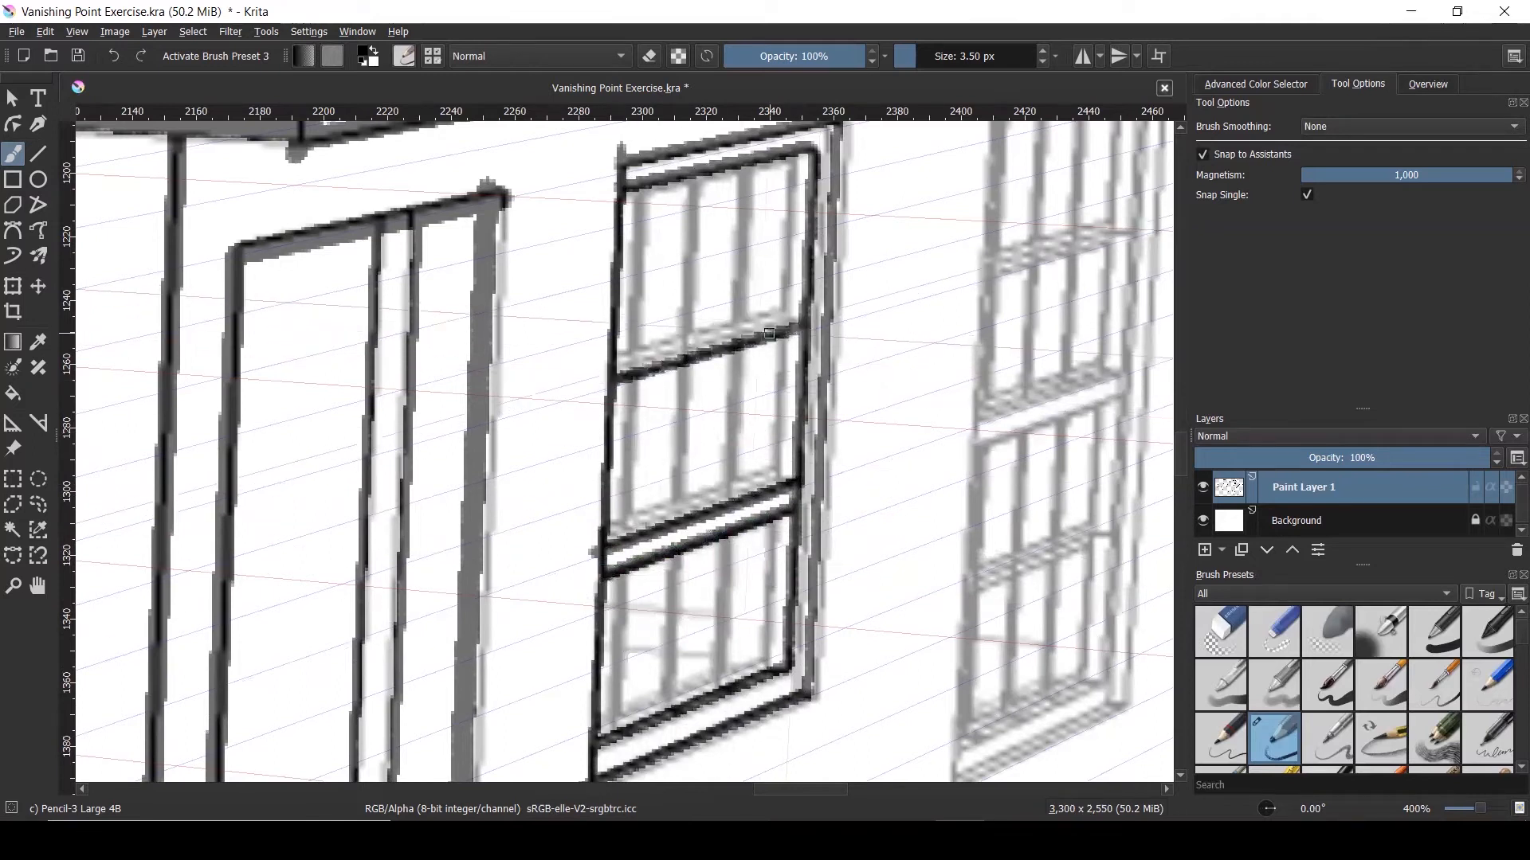
{"action": "left_click_drag", "start_coordinate": [666, 355], "coordinate": [730, 345]}
{"action": "key", "text": "ctrl+z"}
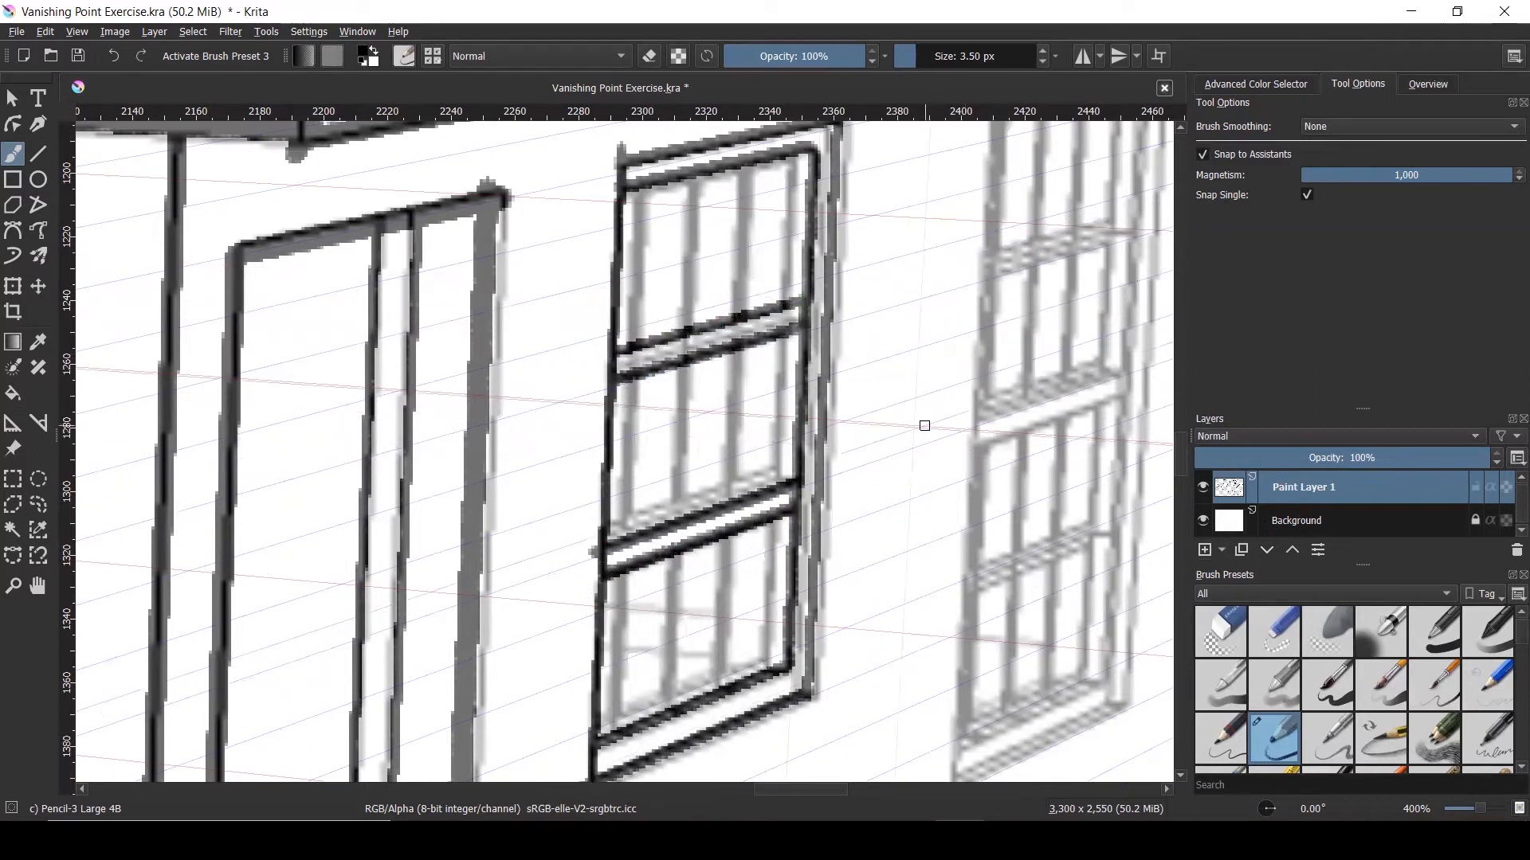
{"action": "scroll", "coordinate": [922, 423], "scroll_direction": "down", "scroll_amount": 3}
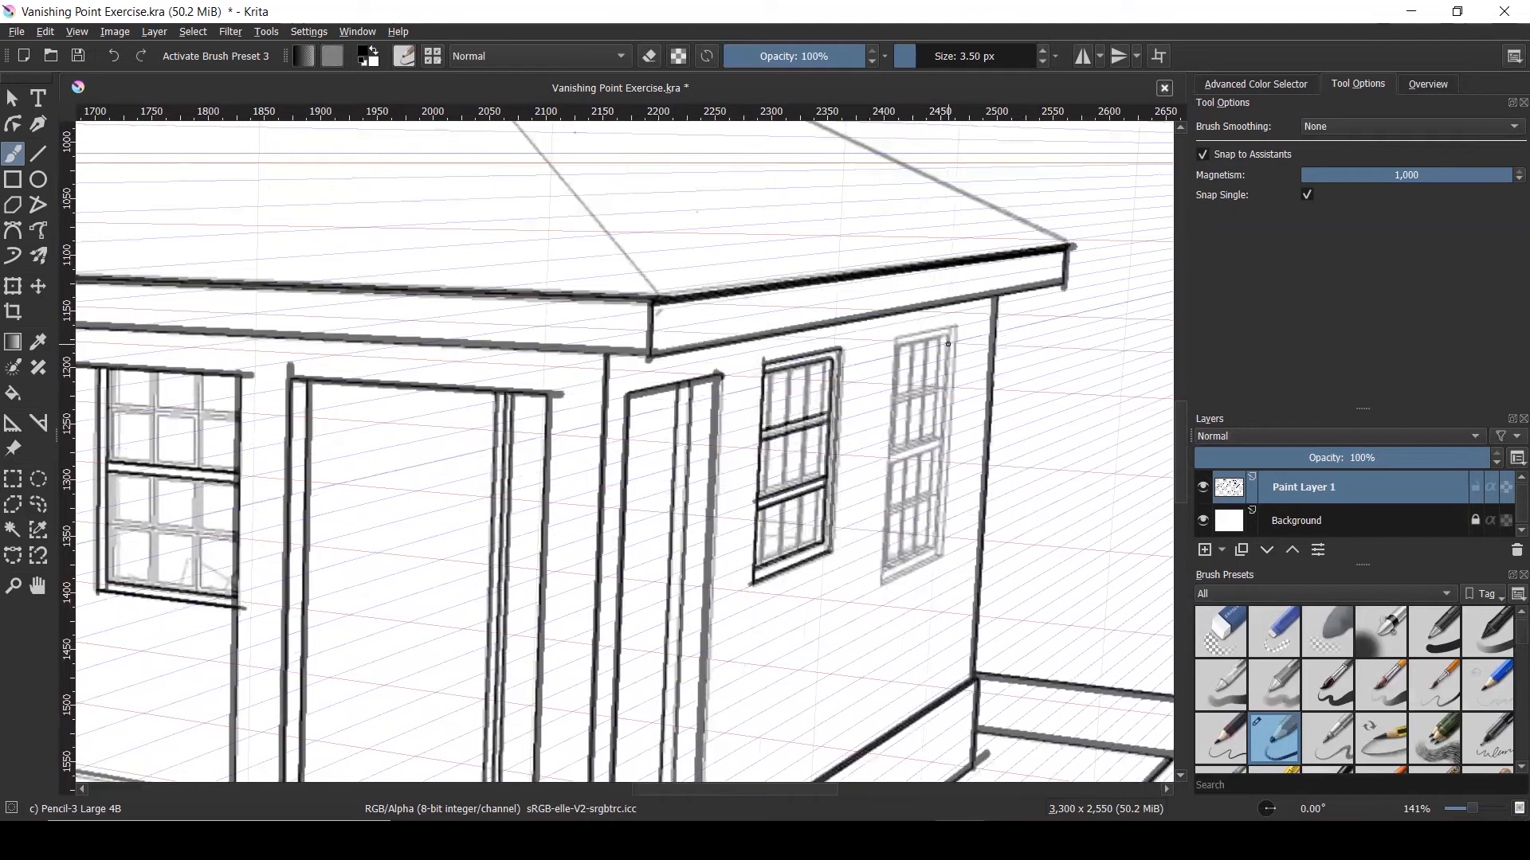
Trace the right side-wall window's top, left, bottom and right edges in bold ink
{"action": "scroll", "coordinate": [910, 341], "scroll_direction": "up", "scroll_amount": 1}
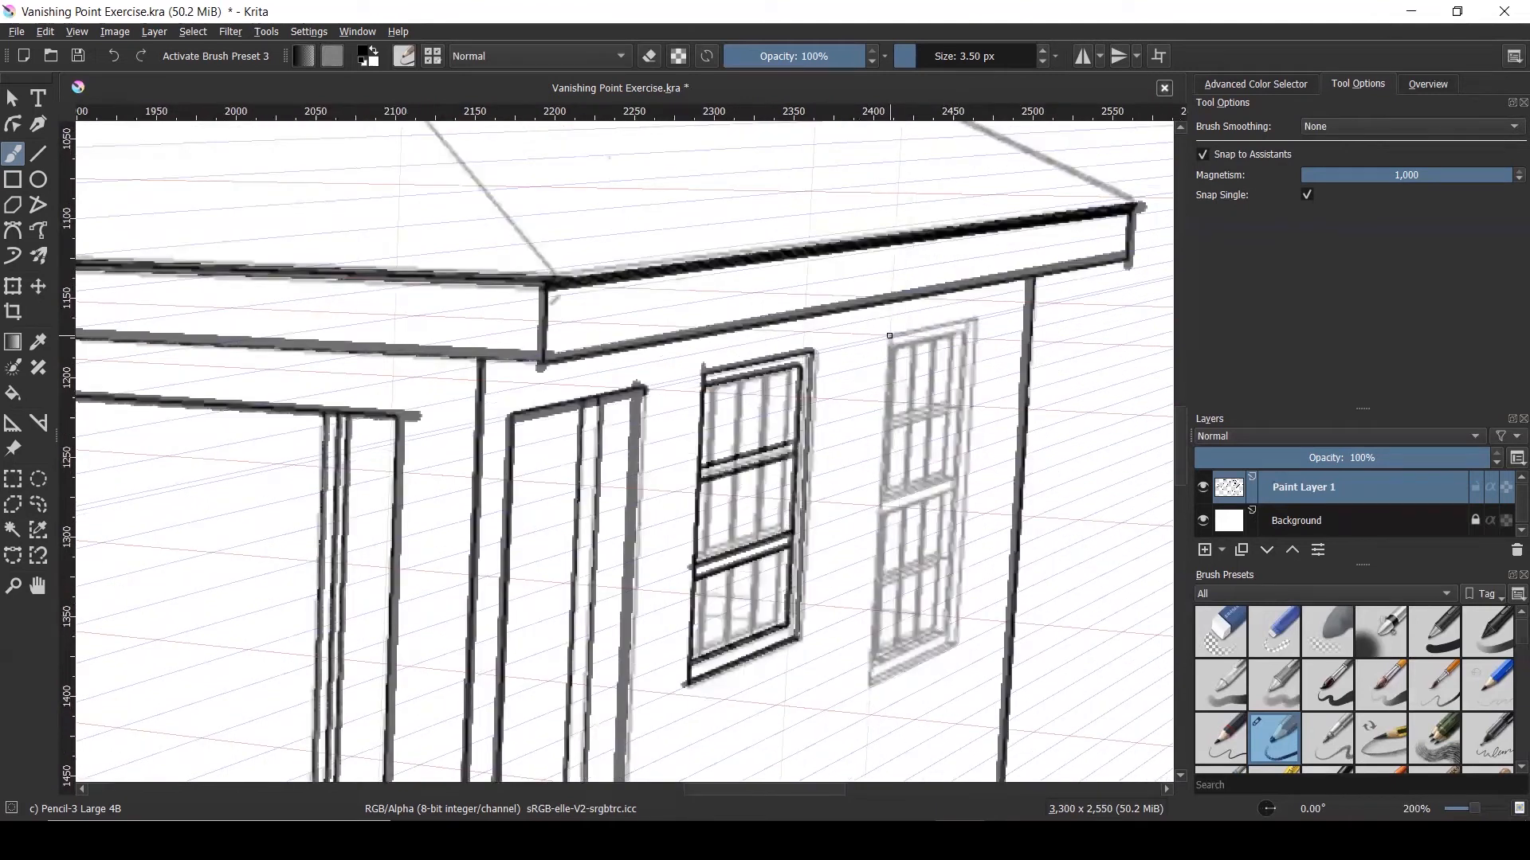
{"action": "mouse_move", "coordinate": [889, 336]}
{"action": "left_mouse_down"}
{"action": "mouse_move", "coordinate": [962, 322]}
{"action": "mouse_move", "coordinate": [975, 350]}
{"action": "mouse_move", "coordinate": [957, 644]}
{"action": "left_mouse_up"}
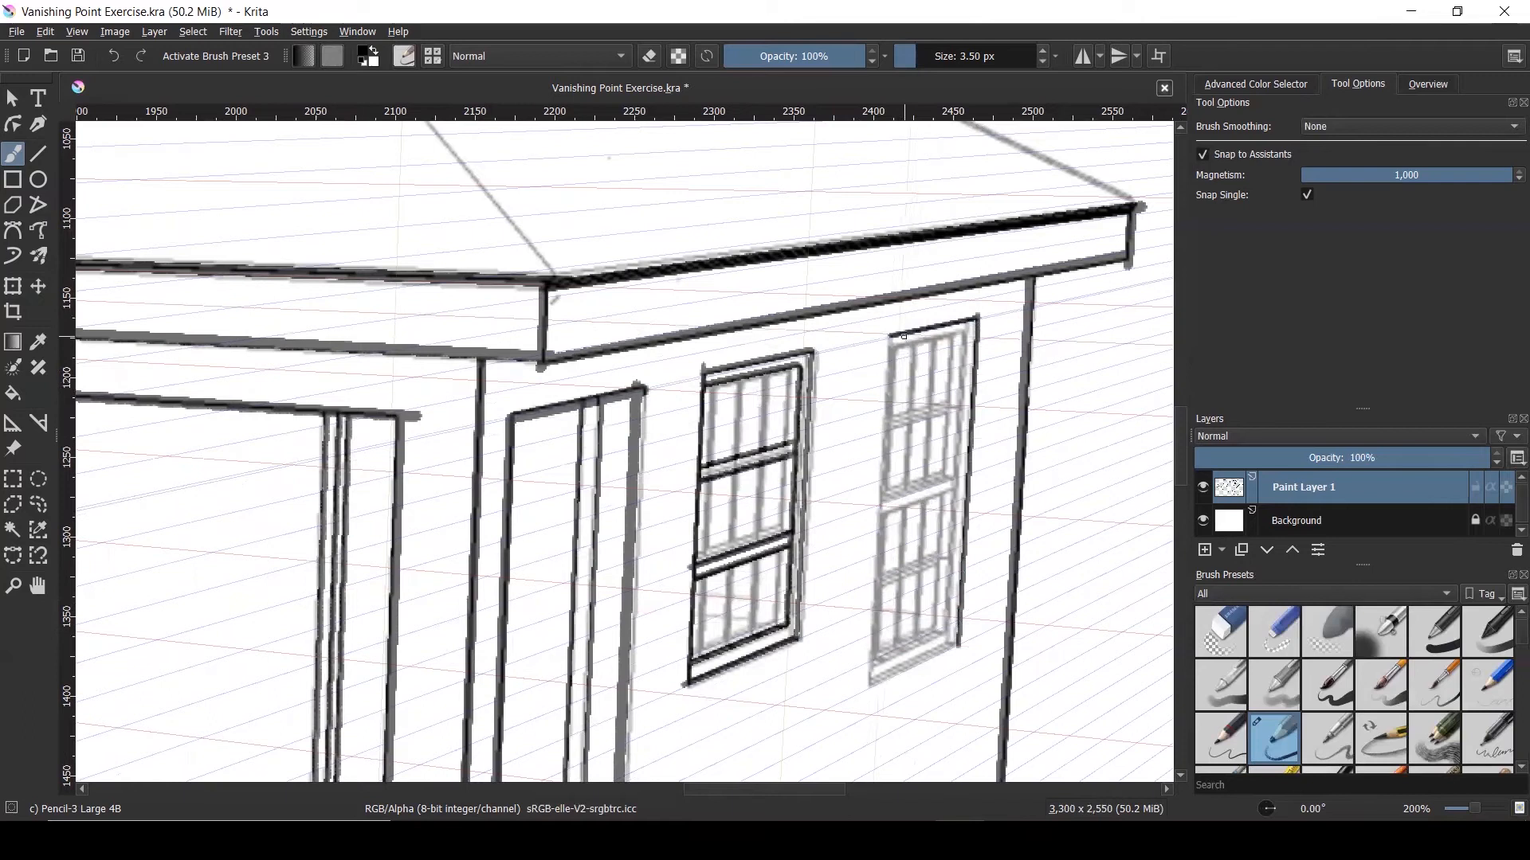
{"action": "left_click_drag", "start_coordinate": [889, 335], "coordinate": [869, 679]}
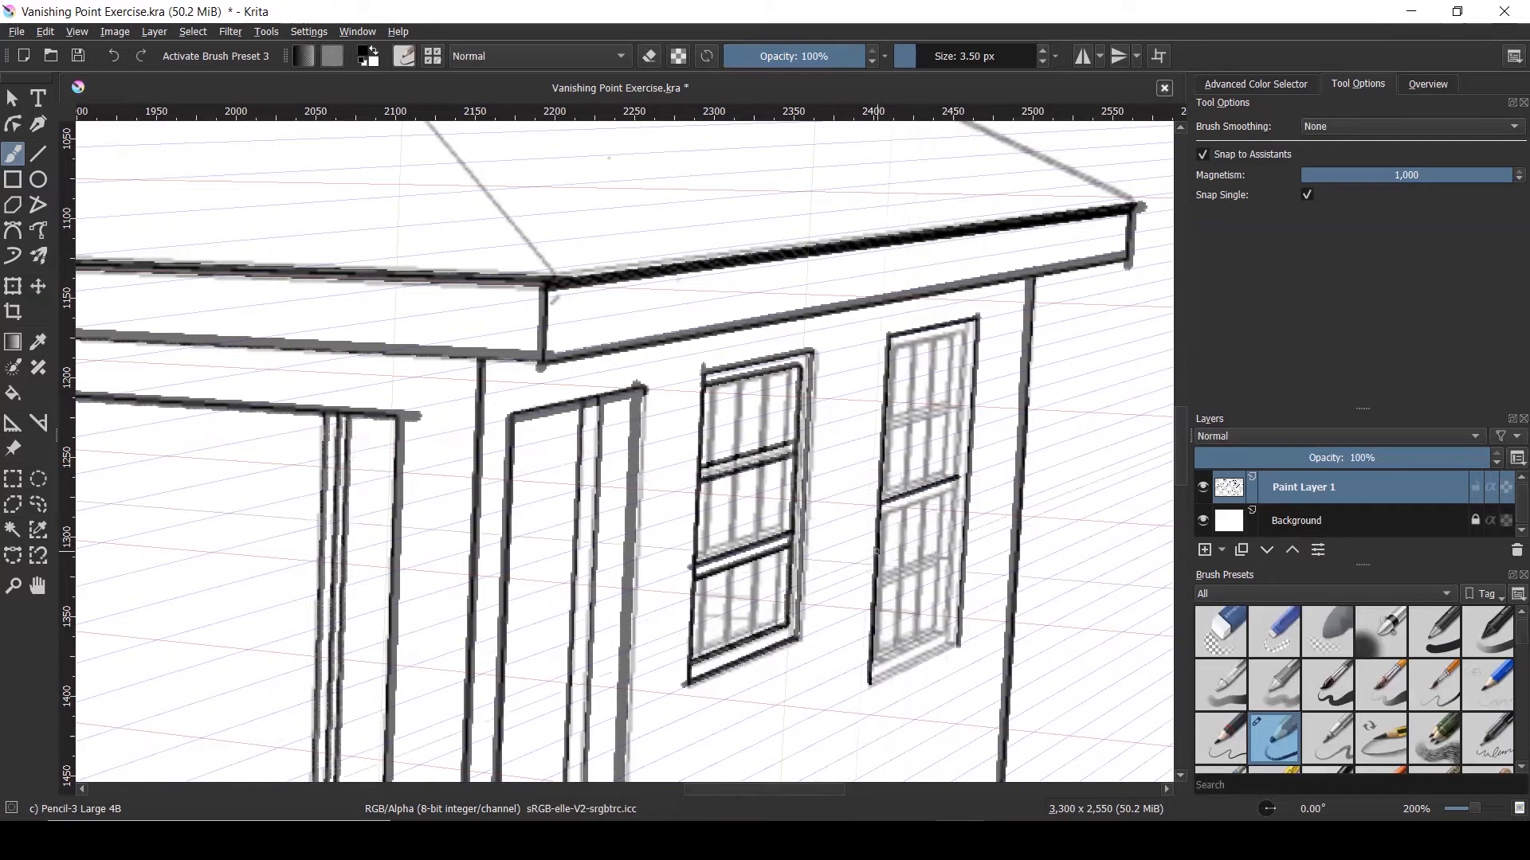
{"action": "left_click_drag", "start_coordinate": [870, 680], "coordinate": [907, 661]}
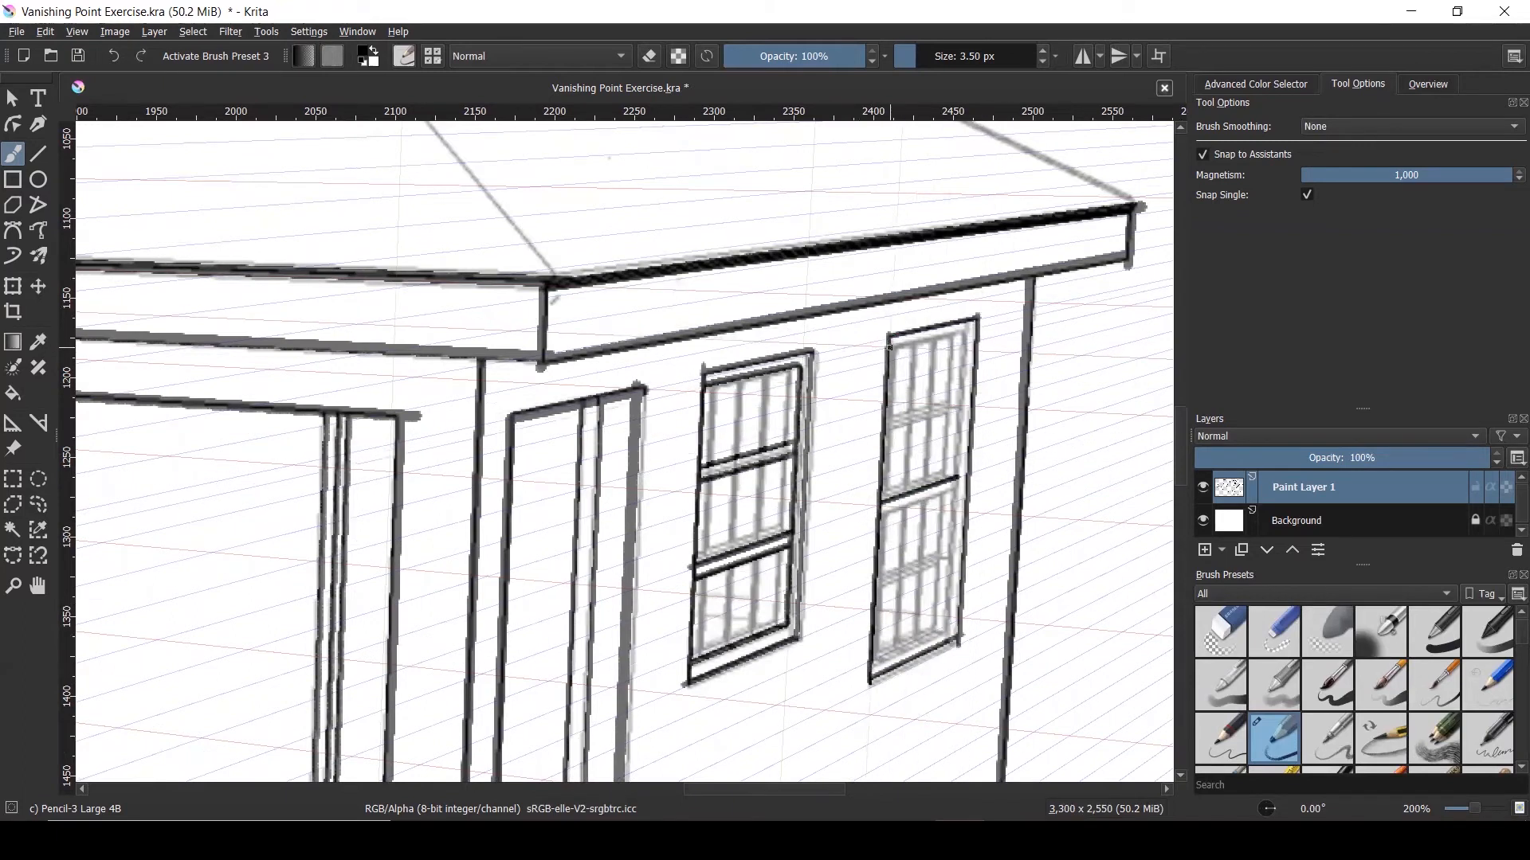
{"action": "left_click_drag", "start_coordinate": [892, 347], "coordinate": [963, 333]}
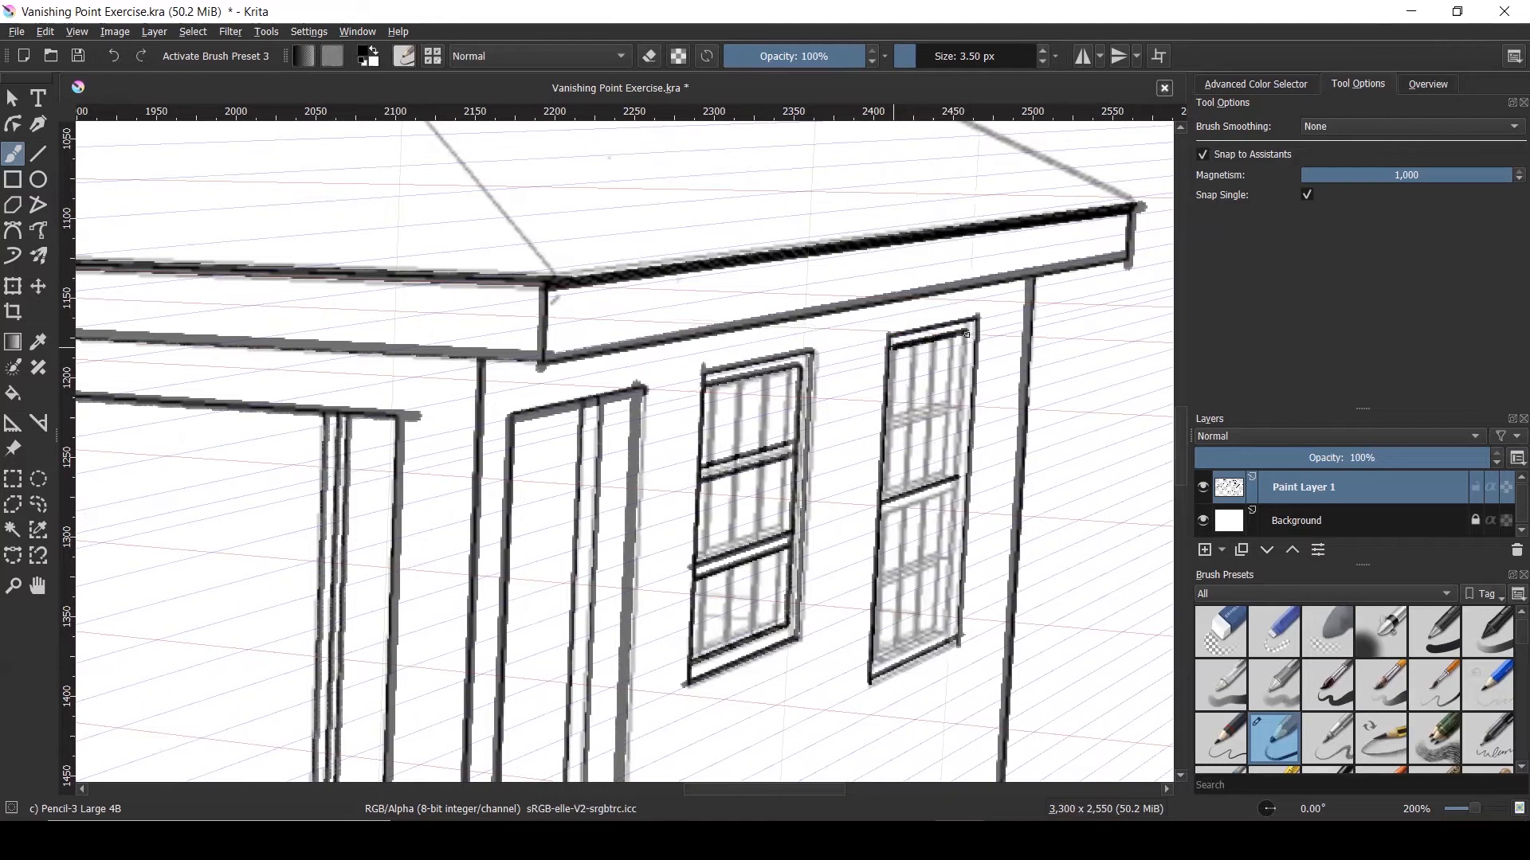
{"action": "left_click_drag", "start_coordinate": [965, 334], "coordinate": [953, 548]}
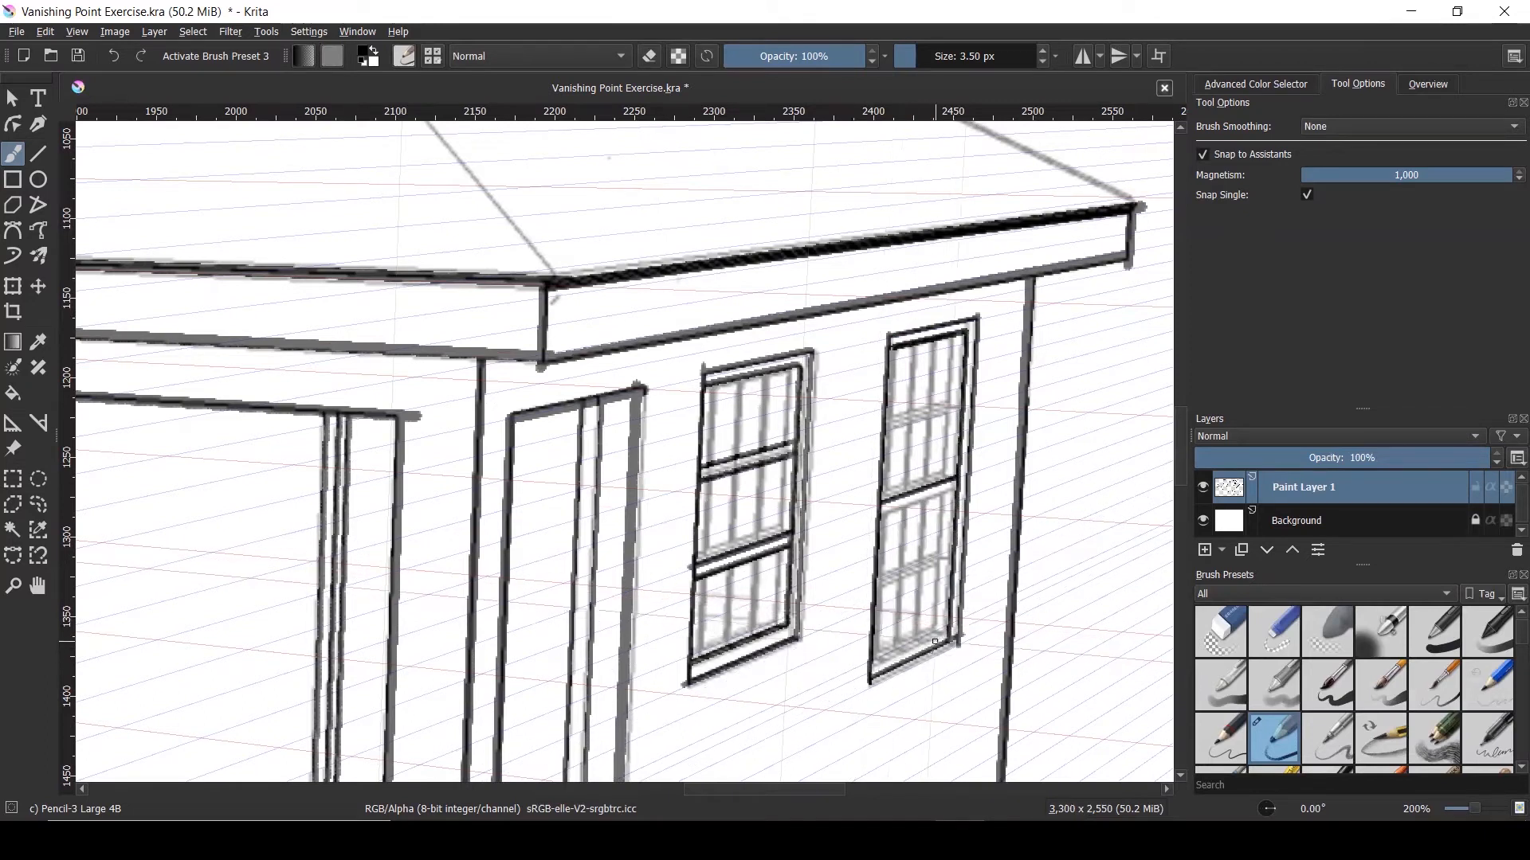
{"action": "scroll", "coordinate": [935, 640], "scroll_direction": "up", "scroll_amount": 1}
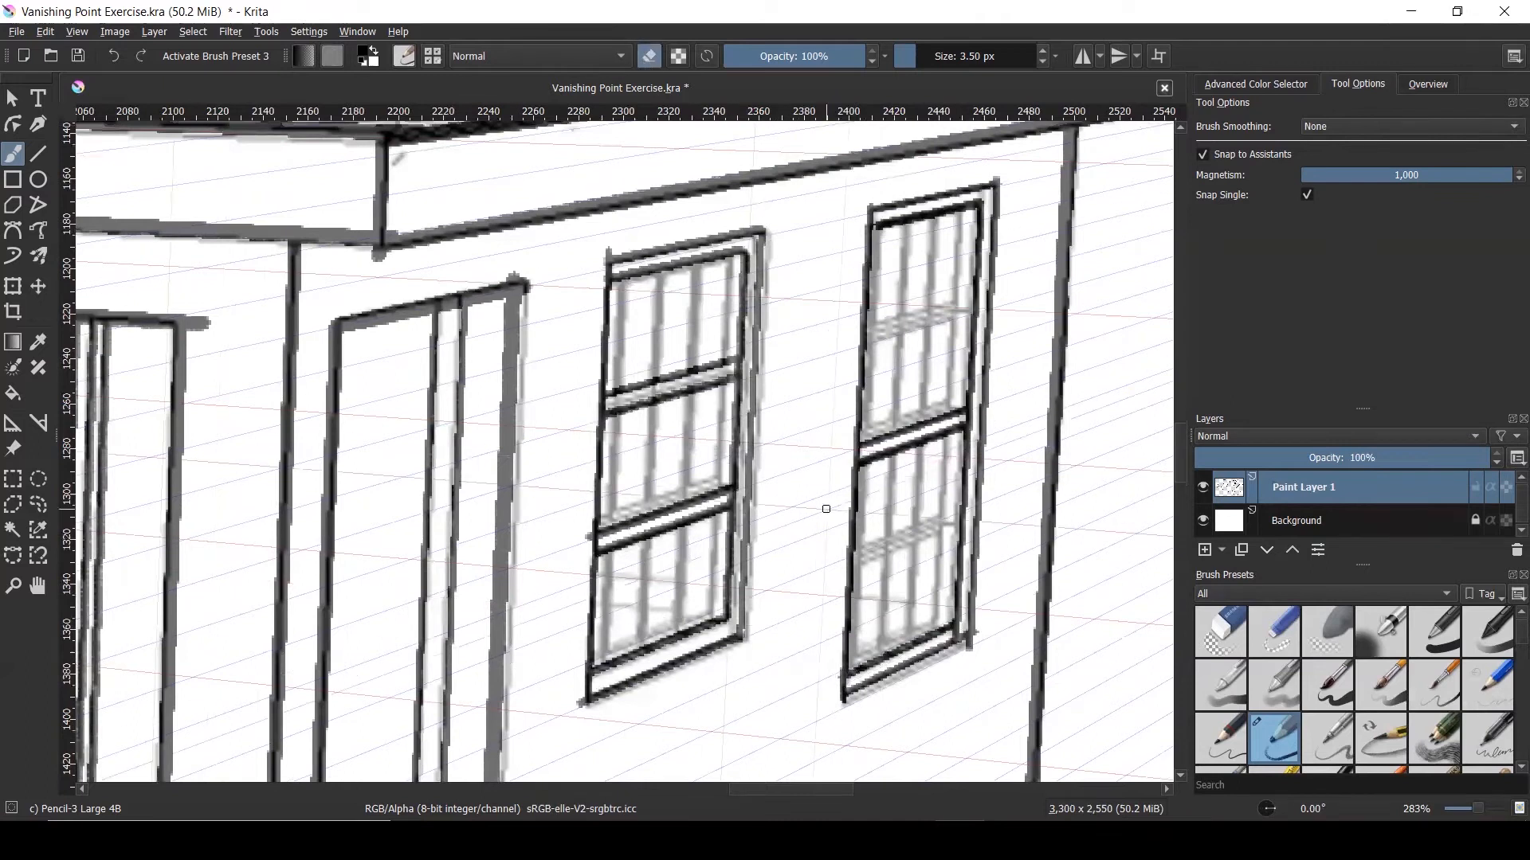
{"action": "scroll", "coordinate": [961, 631], "scroll_direction": "up", "scroll_amount": 5}
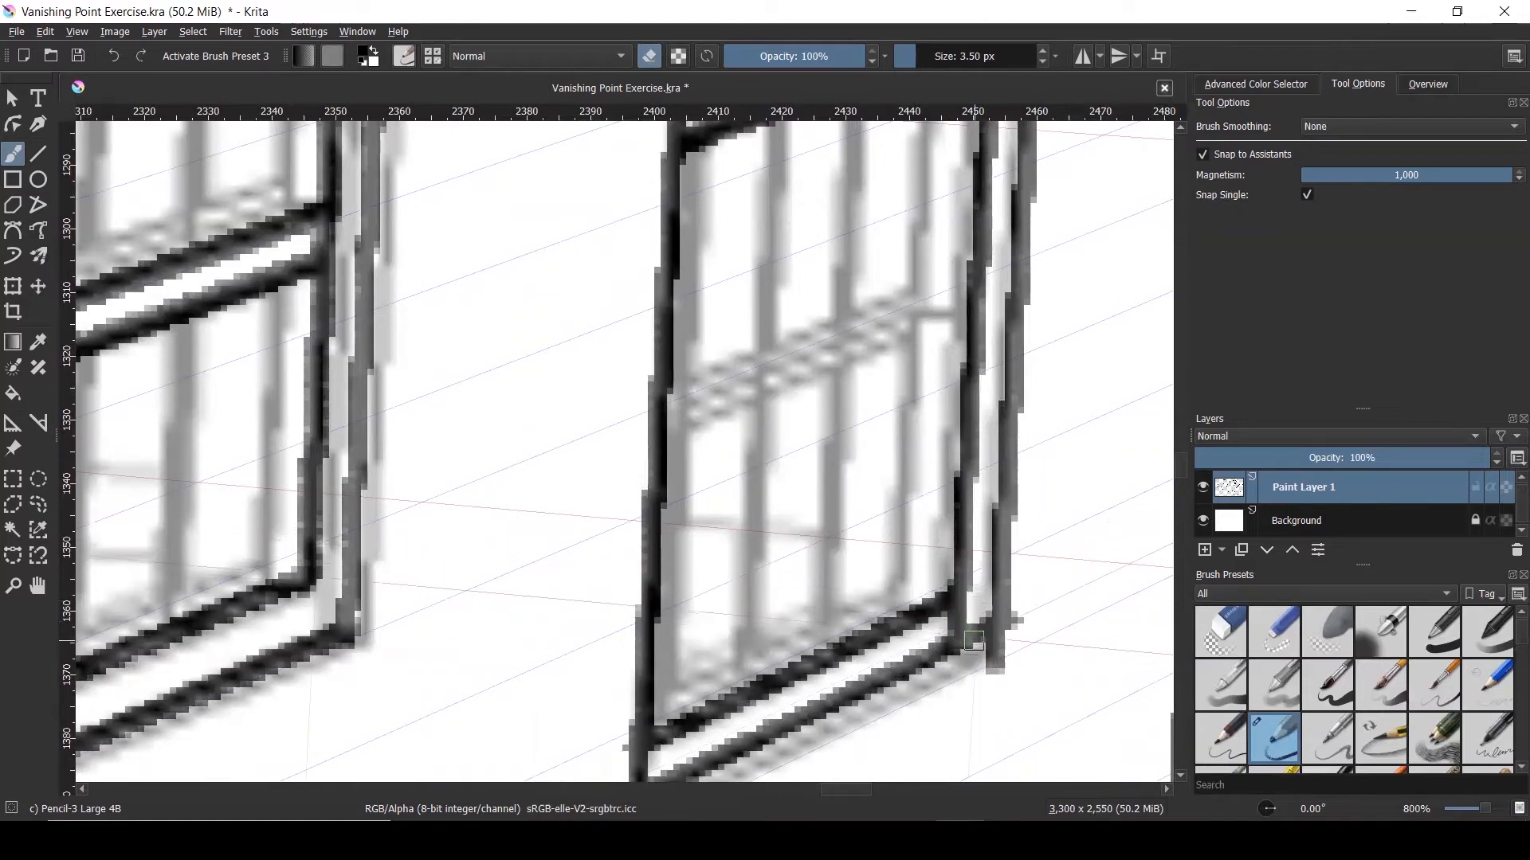
Turn off Snap to Assistants and erase the overshooting line end below the right window
{"action": "left_click", "coordinate": [1203, 155]}
{"action": "mouse_move", "coordinate": [954, 627]}
{"action": "left_mouse_down"}
{"action": "mouse_move", "coordinate": [990, 618]}
{"action": "mouse_move", "coordinate": [980, 646]}
{"action": "mouse_move", "coordinate": [1018, 638]}
{"action": "left_mouse_up"}
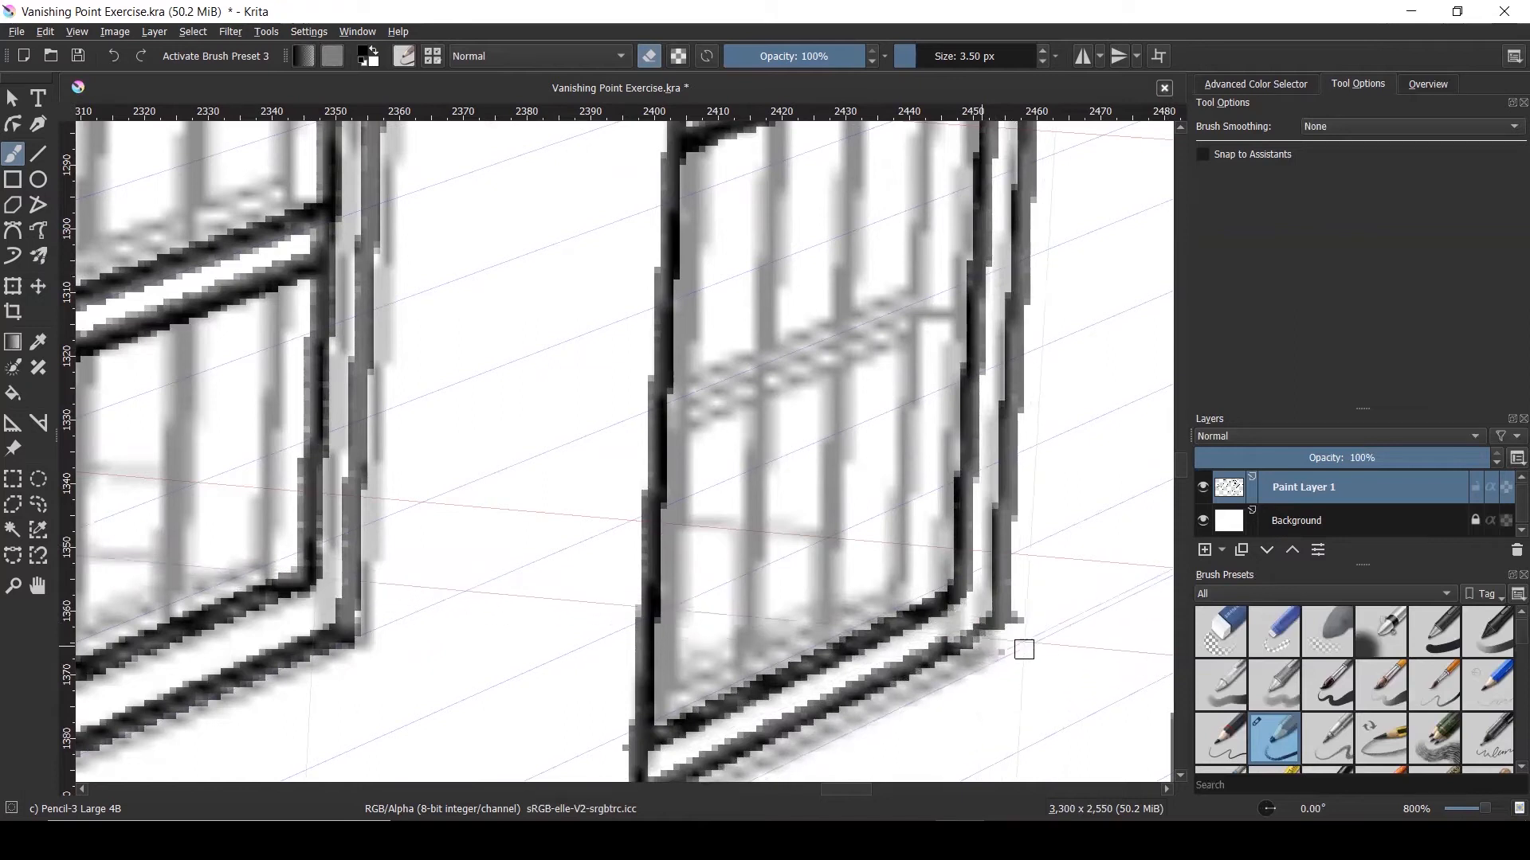
{"action": "scroll", "coordinate": [991, 660], "scroll_direction": "down", "scroll_amount": 5}
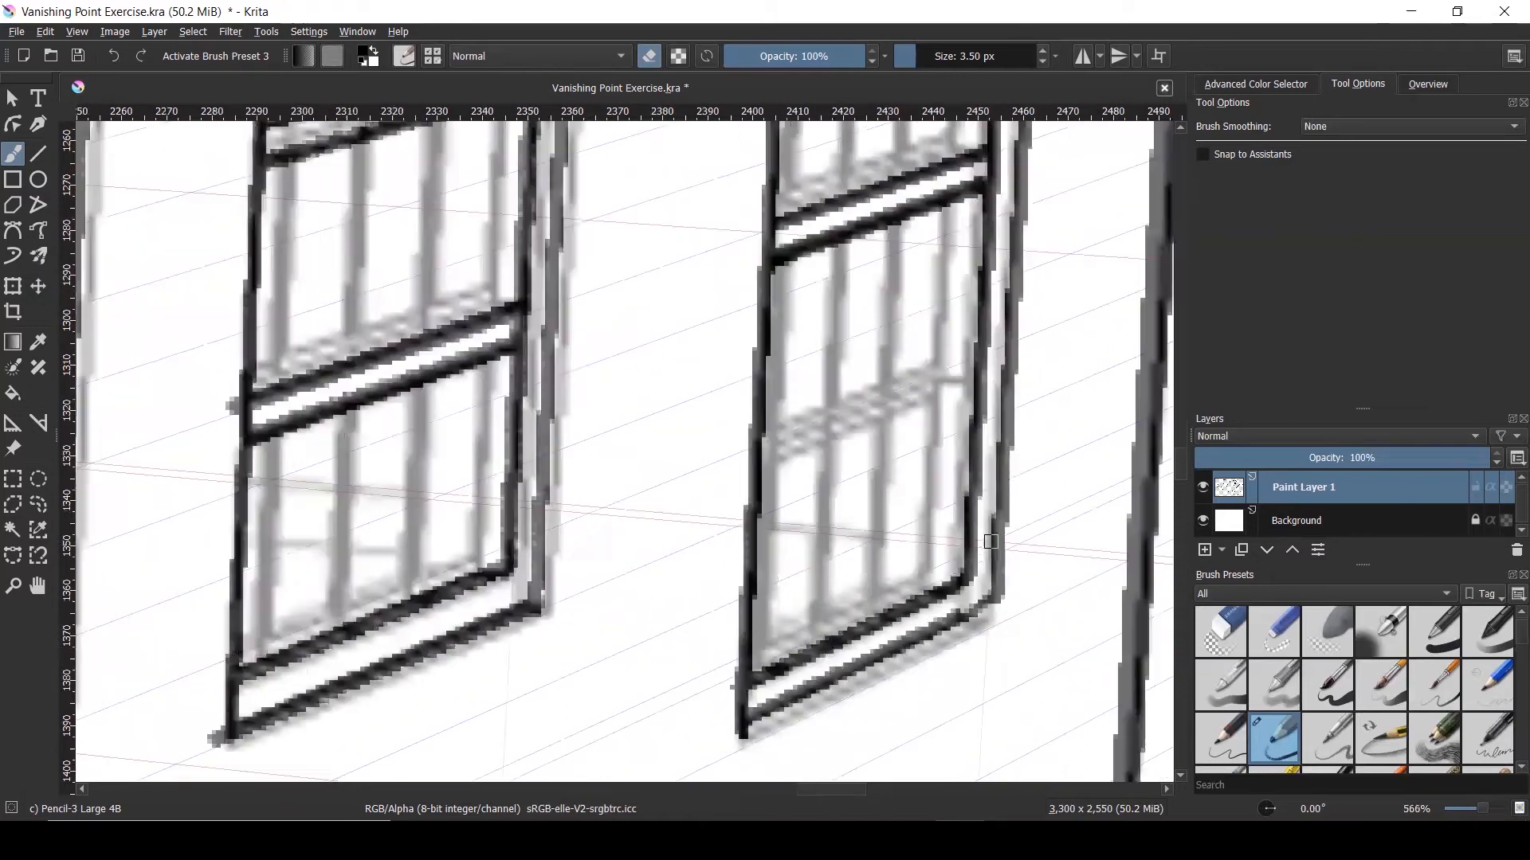
{"action": "scroll", "coordinate": [741, 263], "scroll_direction": "up", "scroll_amount": 4}
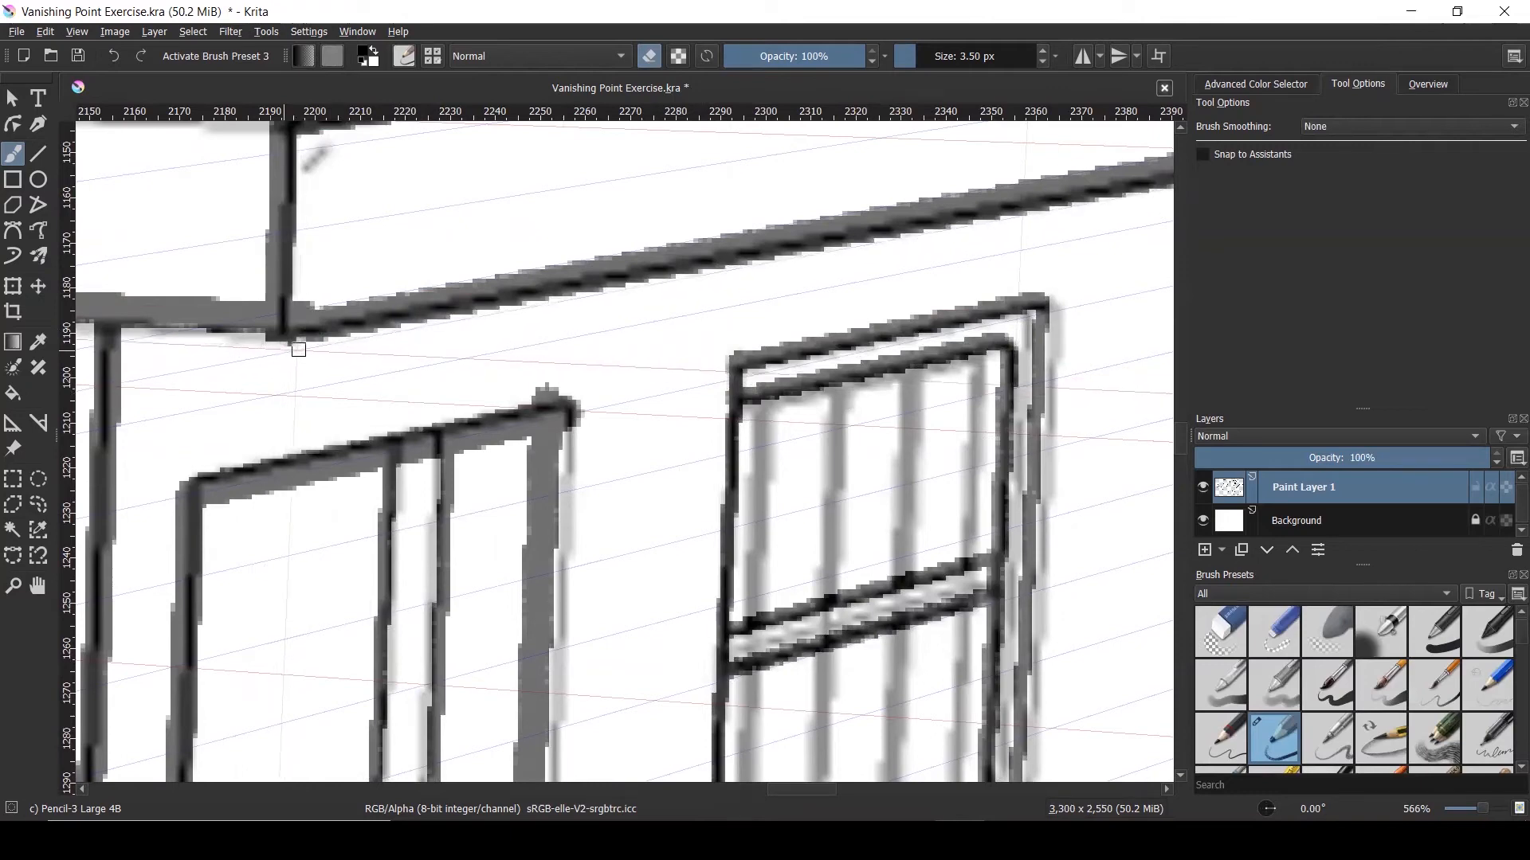
{"action": "scroll", "coordinate": [565, 328], "scroll_direction": "down", "scroll_amount": 4}
{"action": "scroll", "coordinate": [690, 308], "scroll_direction": "down", "scroll_amount": 3}
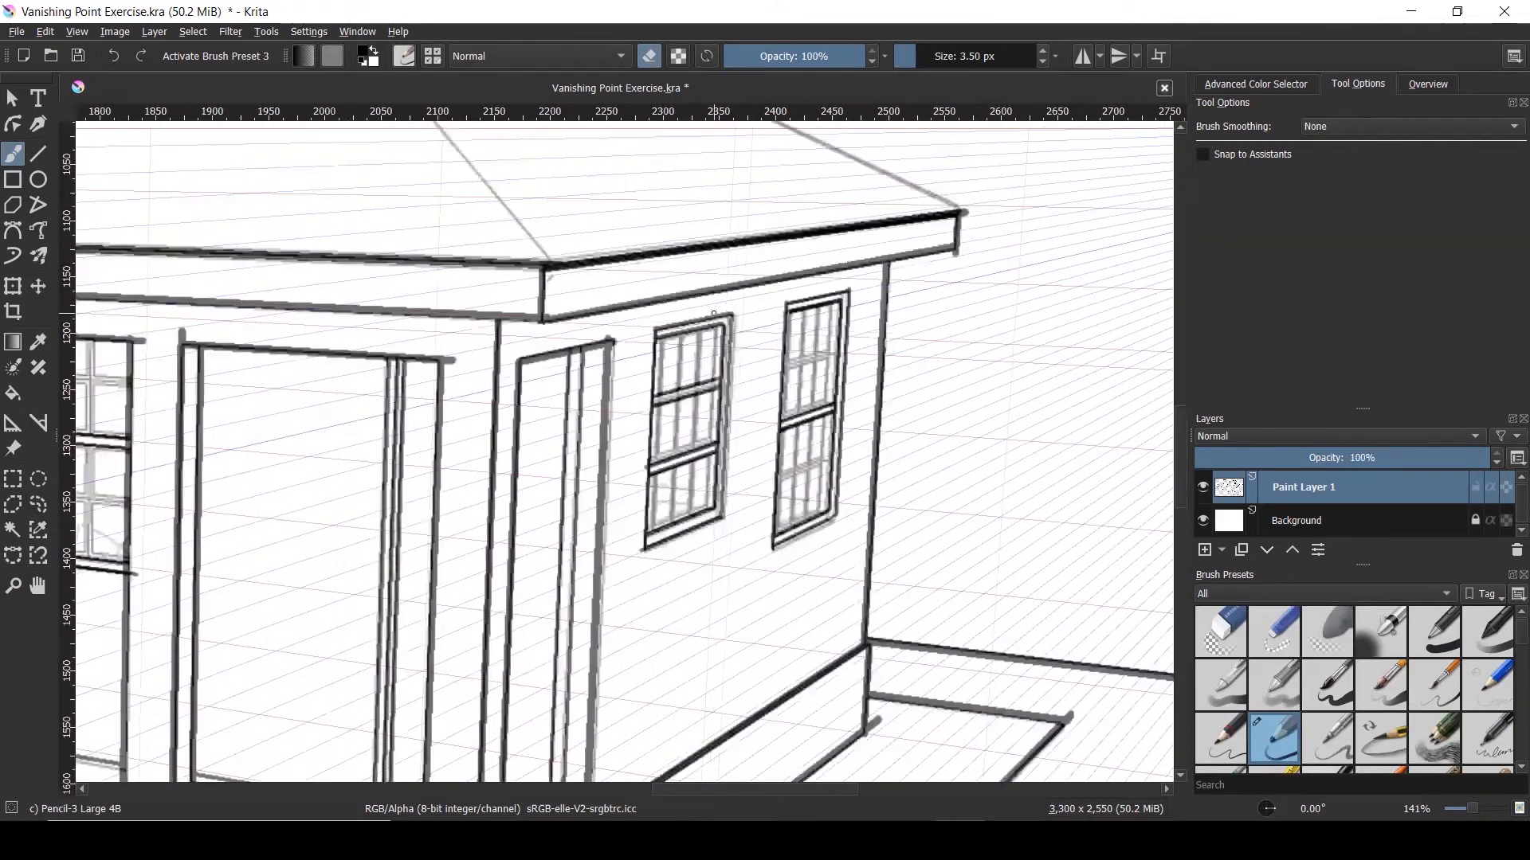
{"action": "scroll", "coordinate": [810, 530], "scroll_direction": "up", "scroll_amount": 3}
Erase the stray overshoot at the porch corner, then draw and erase a test doodle on the floor
{"action": "scroll", "coordinate": [810, 529], "scroll_direction": "up", "scroll_amount": 2}
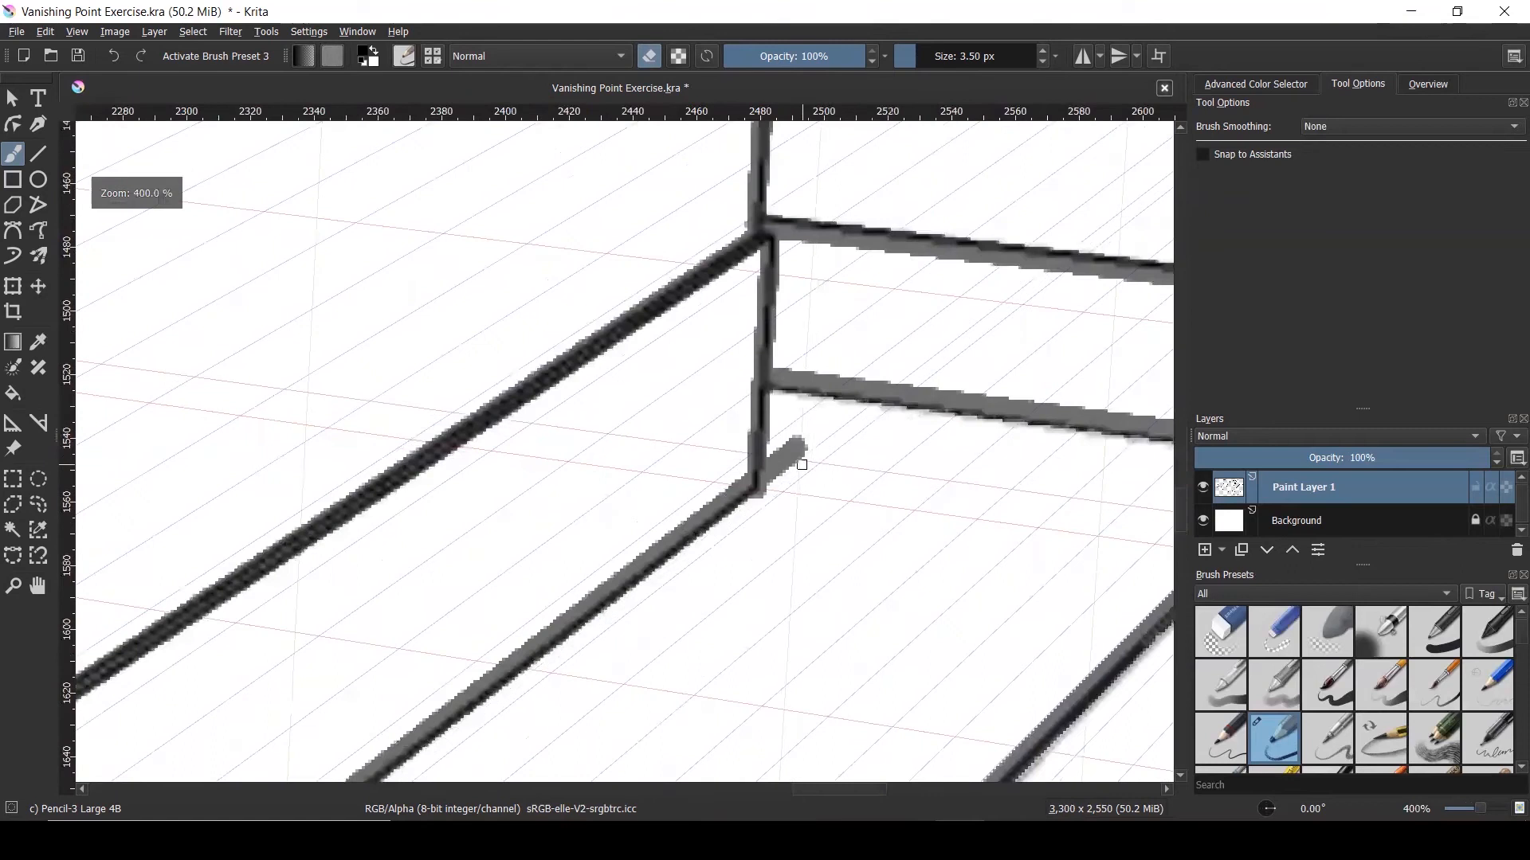
{"action": "left_click_drag", "start_coordinate": [782, 458], "coordinate": [781, 481]}
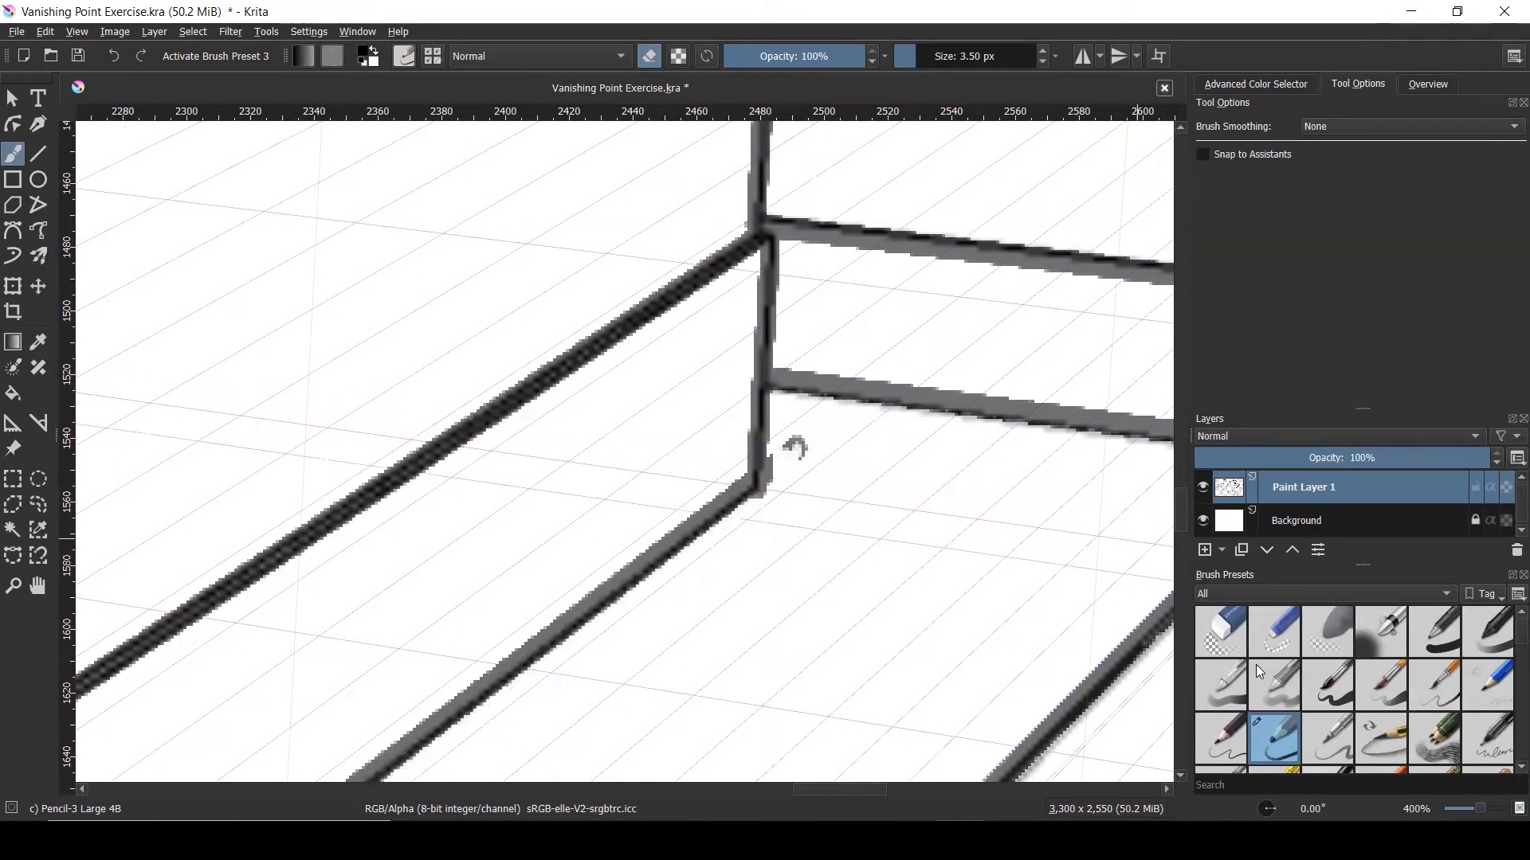
{"action": "mouse_move", "coordinate": [1260, 721]}
{"action": "mouse_move", "coordinate": [936, 464]}
{"action": "left_mouse_down"}
{"action": "mouse_move", "coordinate": [968, 550]}
{"action": "mouse_move", "coordinate": [912, 550]}
{"action": "mouse_move", "coordinate": [928, 535]}
{"action": "left_mouse_up"}
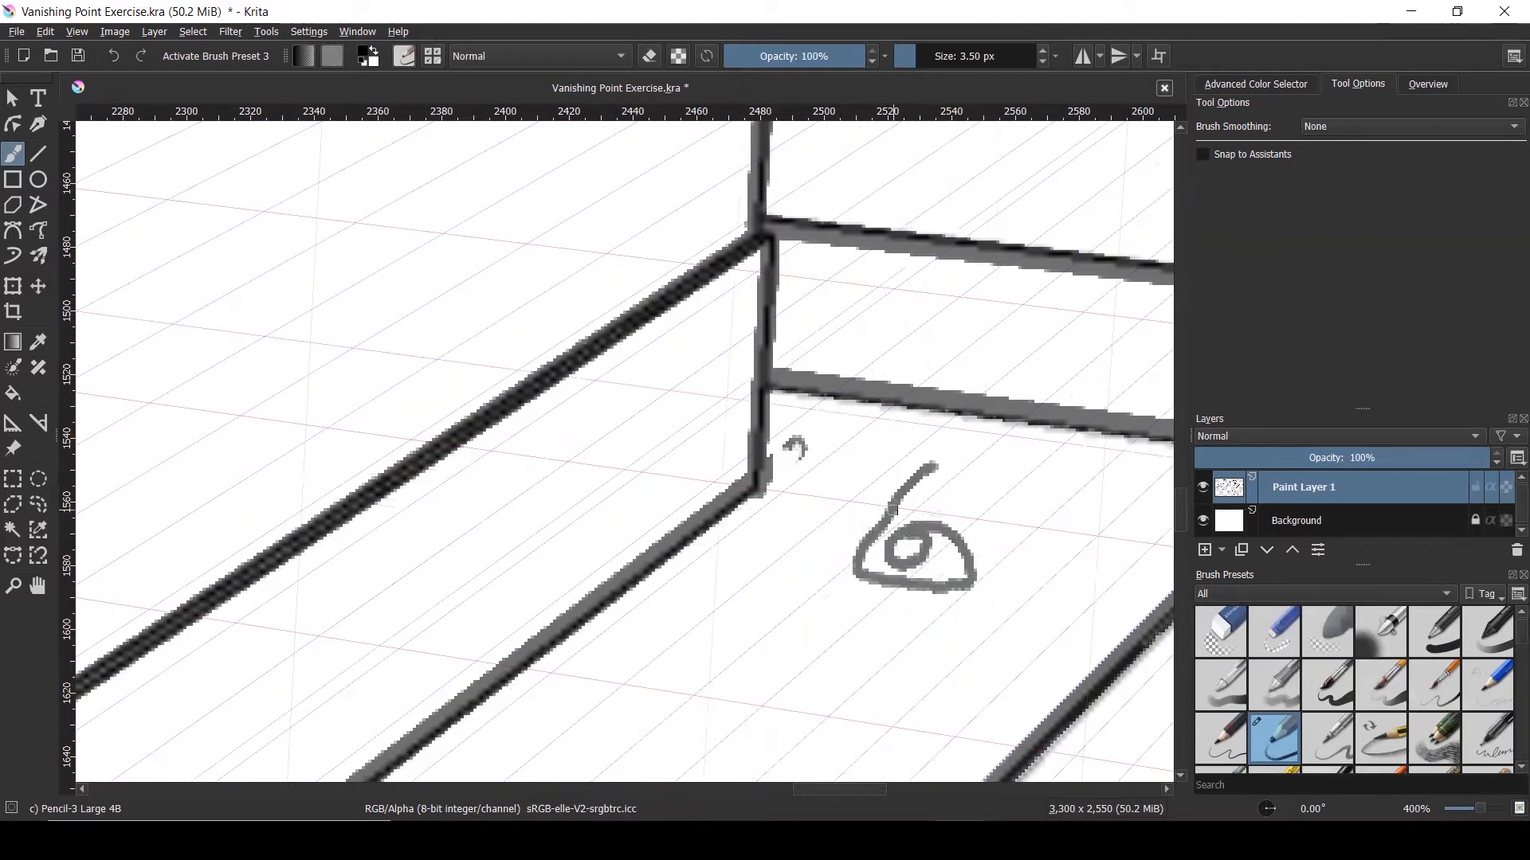
{"action": "left_click", "coordinate": [650, 57]}
{"action": "mouse_move", "coordinate": [928, 574]}
{"action": "left_mouse_down"}
{"action": "mouse_move", "coordinate": [866, 581]}
{"action": "mouse_move", "coordinate": [966, 593]}
{"action": "mouse_move", "coordinate": [946, 596]}
{"action": "mouse_move", "coordinate": [973, 574]}
{"action": "mouse_move", "coordinate": [934, 520]}
{"action": "mouse_move", "coordinate": [892, 553]}
{"action": "mouse_move", "coordinate": [912, 563]}
{"action": "mouse_move", "coordinate": [929, 534]}
{"action": "mouse_move", "coordinate": [889, 527]}
{"action": "mouse_move", "coordinate": [858, 580]}
{"action": "mouse_move", "coordinate": [936, 461]}
{"action": "mouse_move", "coordinate": [900, 481]}
{"action": "mouse_move", "coordinate": [851, 572]}
{"action": "mouse_move", "coordinate": [926, 478]}
{"action": "mouse_move", "coordinate": [876, 546]}
{"action": "mouse_move", "coordinate": [911, 481]}
{"action": "mouse_move", "coordinate": [866, 549]}
{"action": "mouse_move", "coordinate": [934, 508]}
{"action": "mouse_move", "coordinate": [847, 552]}
{"action": "mouse_move", "coordinate": [948, 523]}
{"action": "mouse_move", "coordinate": [937, 545]}
{"action": "mouse_move", "coordinate": [851, 567]}
{"action": "mouse_move", "coordinate": [959, 563]}
{"action": "mouse_move", "coordinate": [901, 569]}
{"action": "mouse_move", "coordinate": [975, 548]}
{"action": "mouse_move", "coordinate": [941, 527]}
{"action": "mouse_move", "coordinate": [834, 565]}
{"action": "mouse_move", "coordinate": [860, 550]}
{"action": "mouse_move", "coordinate": [794, 443]}
{"action": "mouse_move", "coordinate": [781, 478]}
{"action": "mouse_move", "coordinate": [775, 451]}
{"action": "mouse_move", "coordinate": [775, 485]}
{"action": "mouse_move", "coordinate": [798, 430]}
{"action": "mouse_move", "coordinate": [810, 457]}
{"action": "mouse_move", "coordinate": [793, 482]}
{"action": "mouse_move", "coordinate": [807, 428]}
{"action": "left_mouse_up"}
Erase the stray tail of the lower step line
{"action": "scroll", "coordinate": [808, 428], "scroll_direction": "down", "scroll_amount": 6}
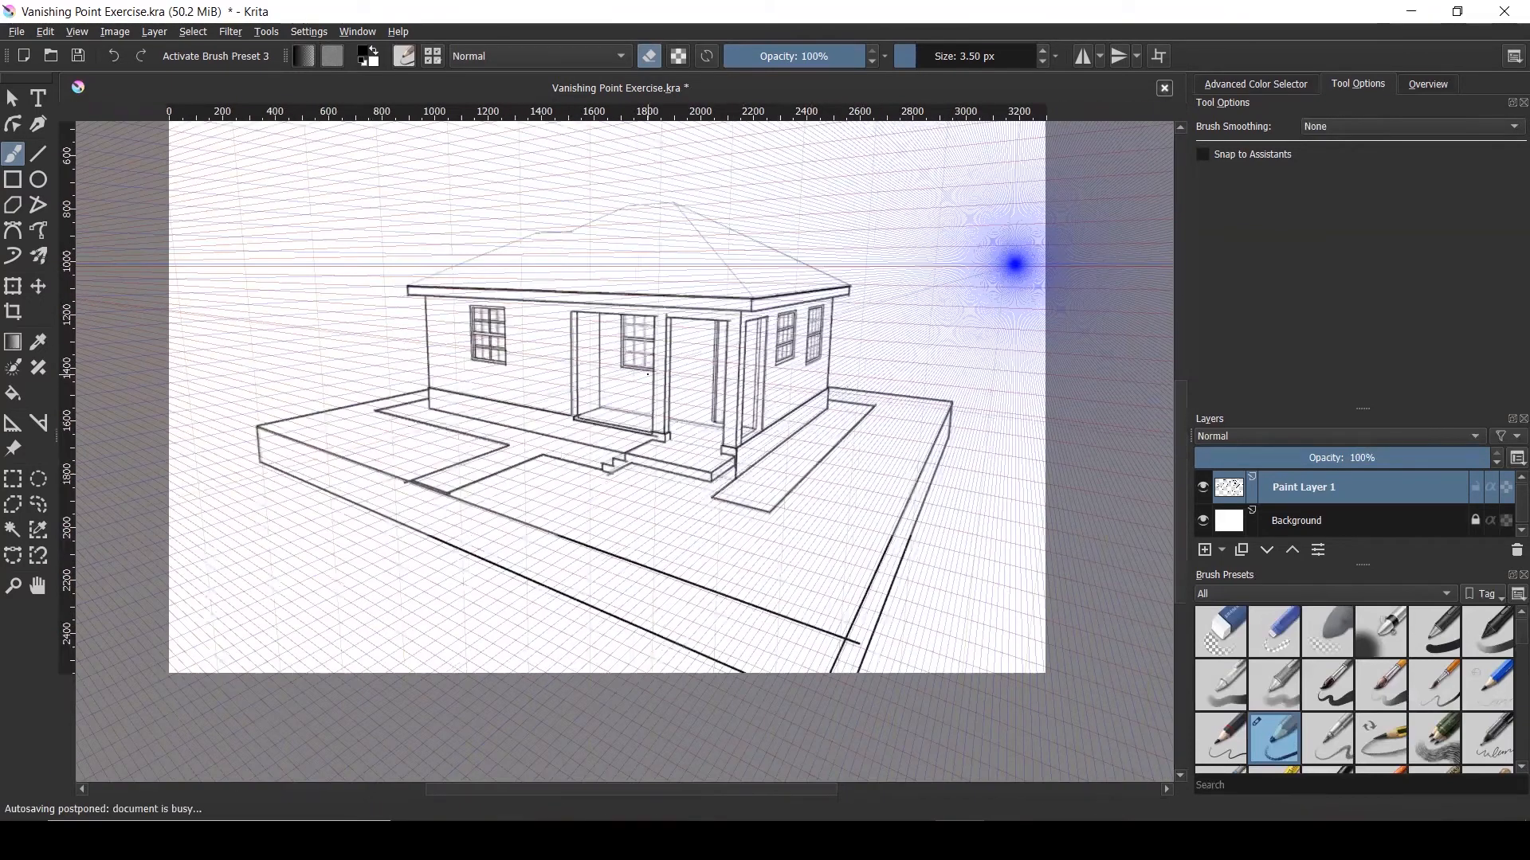
{"action": "scroll", "coordinate": [604, 477], "scroll_direction": "up", "scroll_amount": 7}
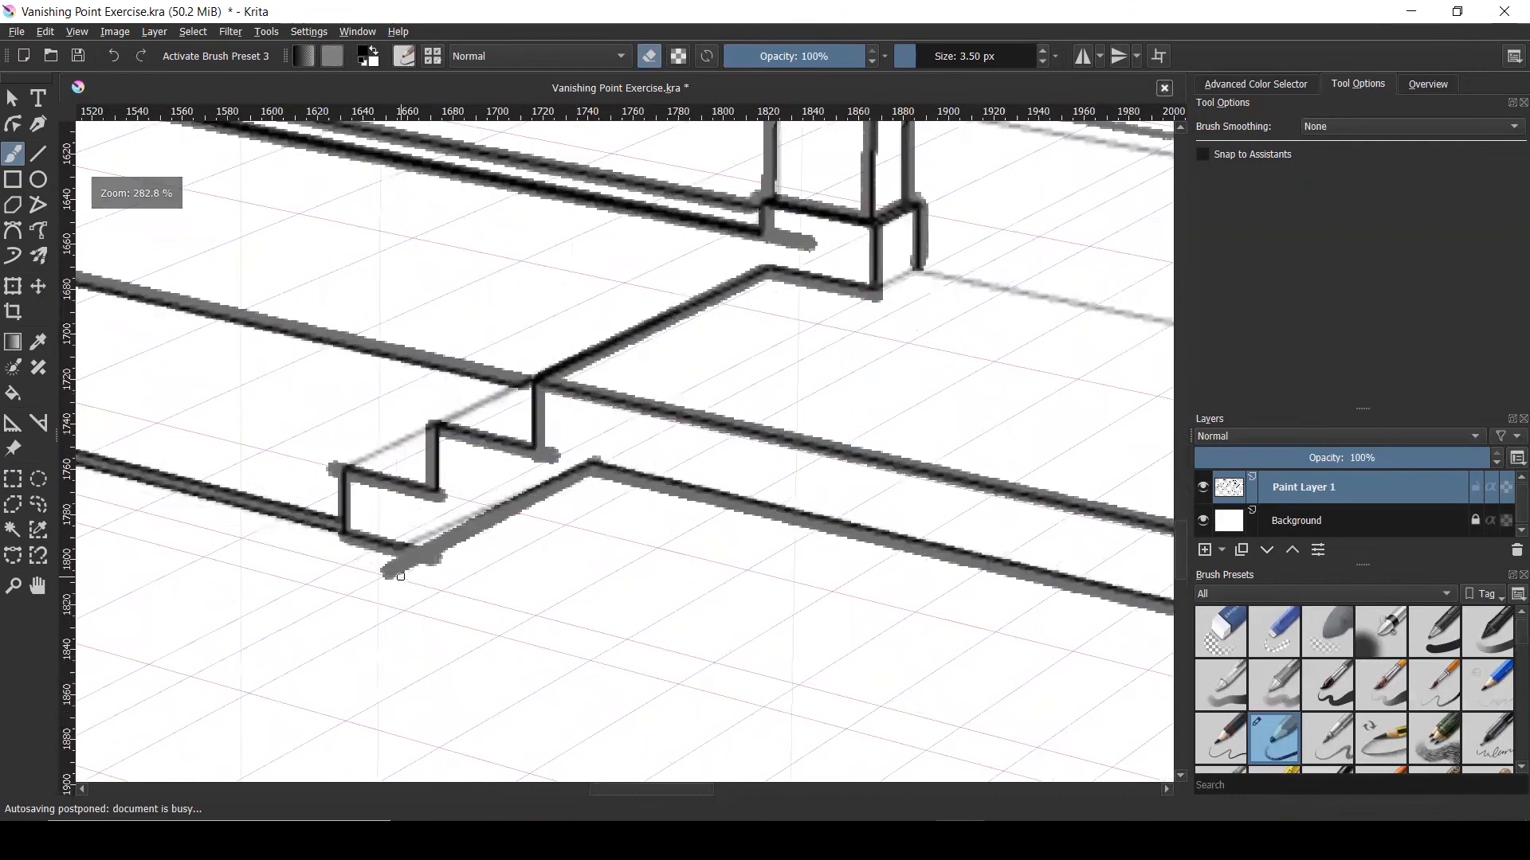
{"action": "mouse_move", "coordinate": [358, 565]}
{"action": "left_mouse_down"}
{"action": "mouse_move", "coordinate": [411, 583]}
{"action": "mouse_move", "coordinate": [373, 577]}
{"action": "mouse_move", "coordinate": [421, 568]}
{"action": "mouse_move", "coordinate": [386, 560]}
{"action": "mouse_move", "coordinate": [422, 581]}
{"action": "mouse_move", "coordinate": [450, 551]}
{"action": "left_mouse_up"}
{"action": "scroll", "coordinate": [430, 580], "scroll_direction": "down", "scroll_amount": 8}
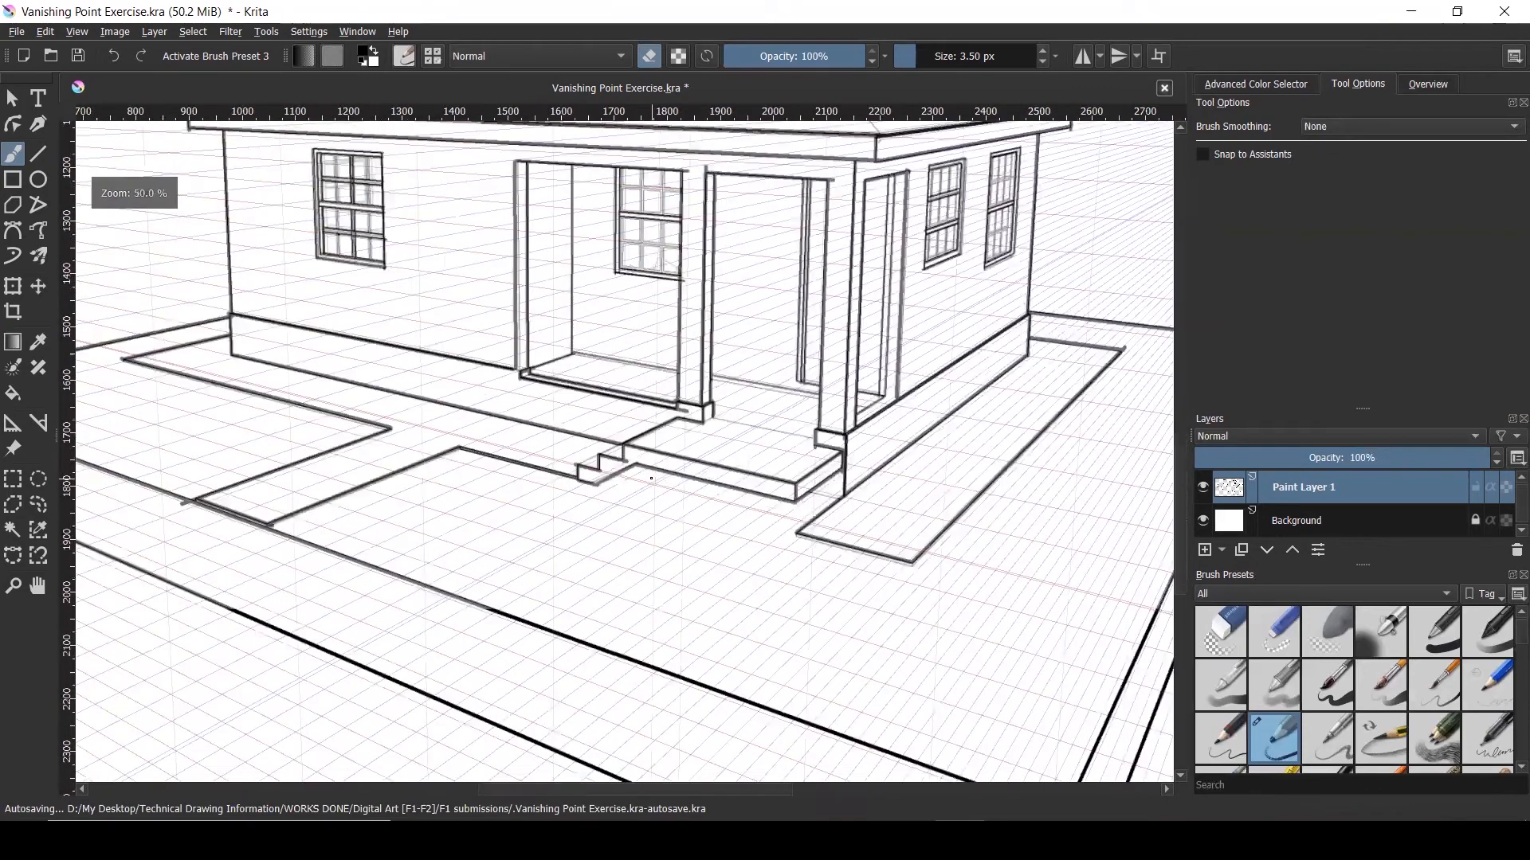
{"action": "scroll", "coordinate": [666, 450], "scroll_direction": "up", "scroll_amount": 6}
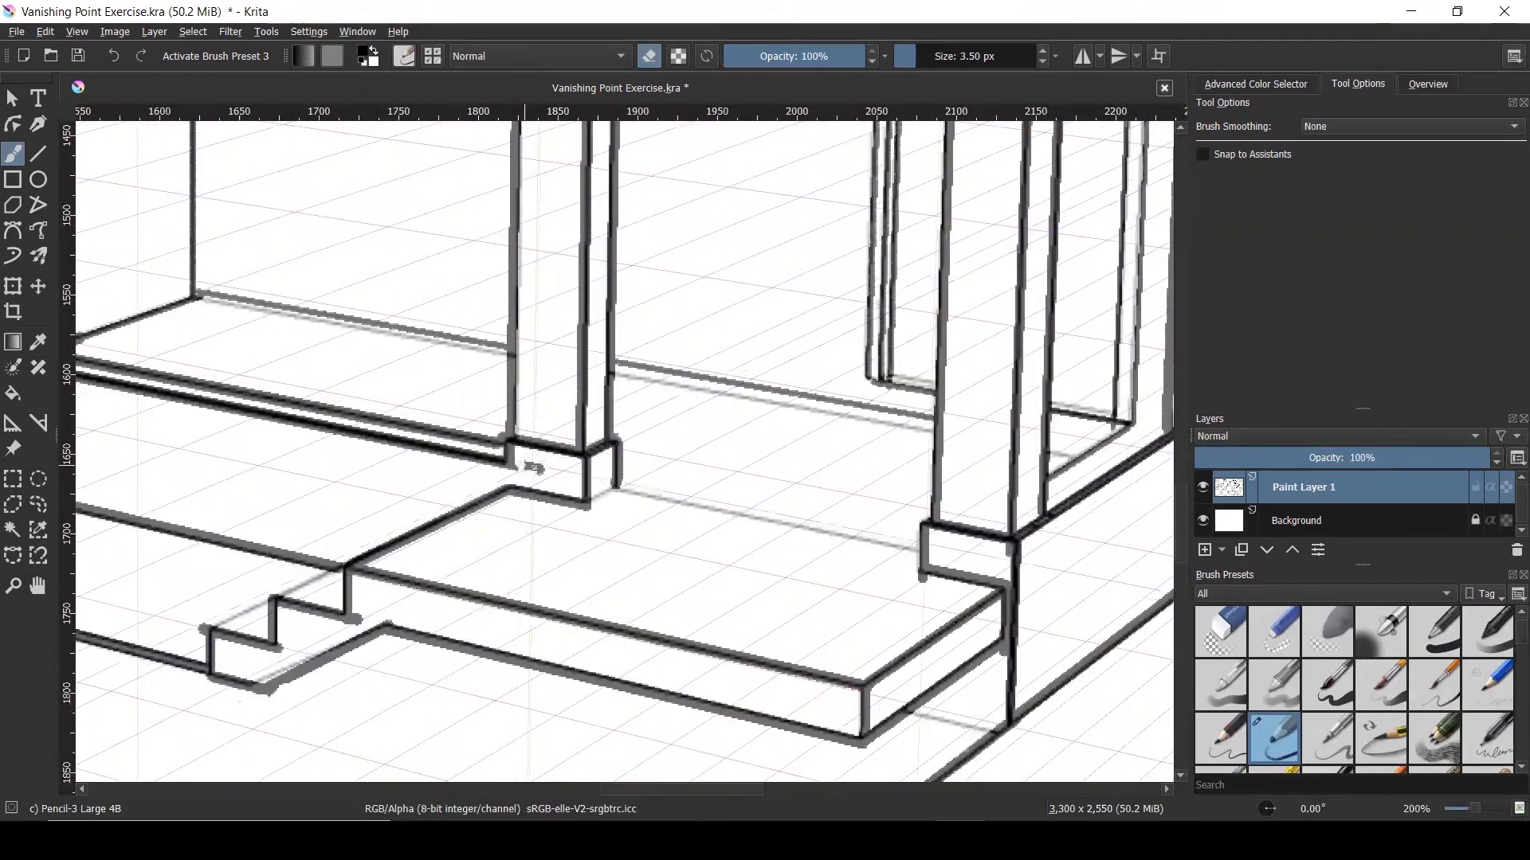
{"action": "scroll", "coordinate": [534, 468], "scroll_direction": "down", "scroll_amount": 4}
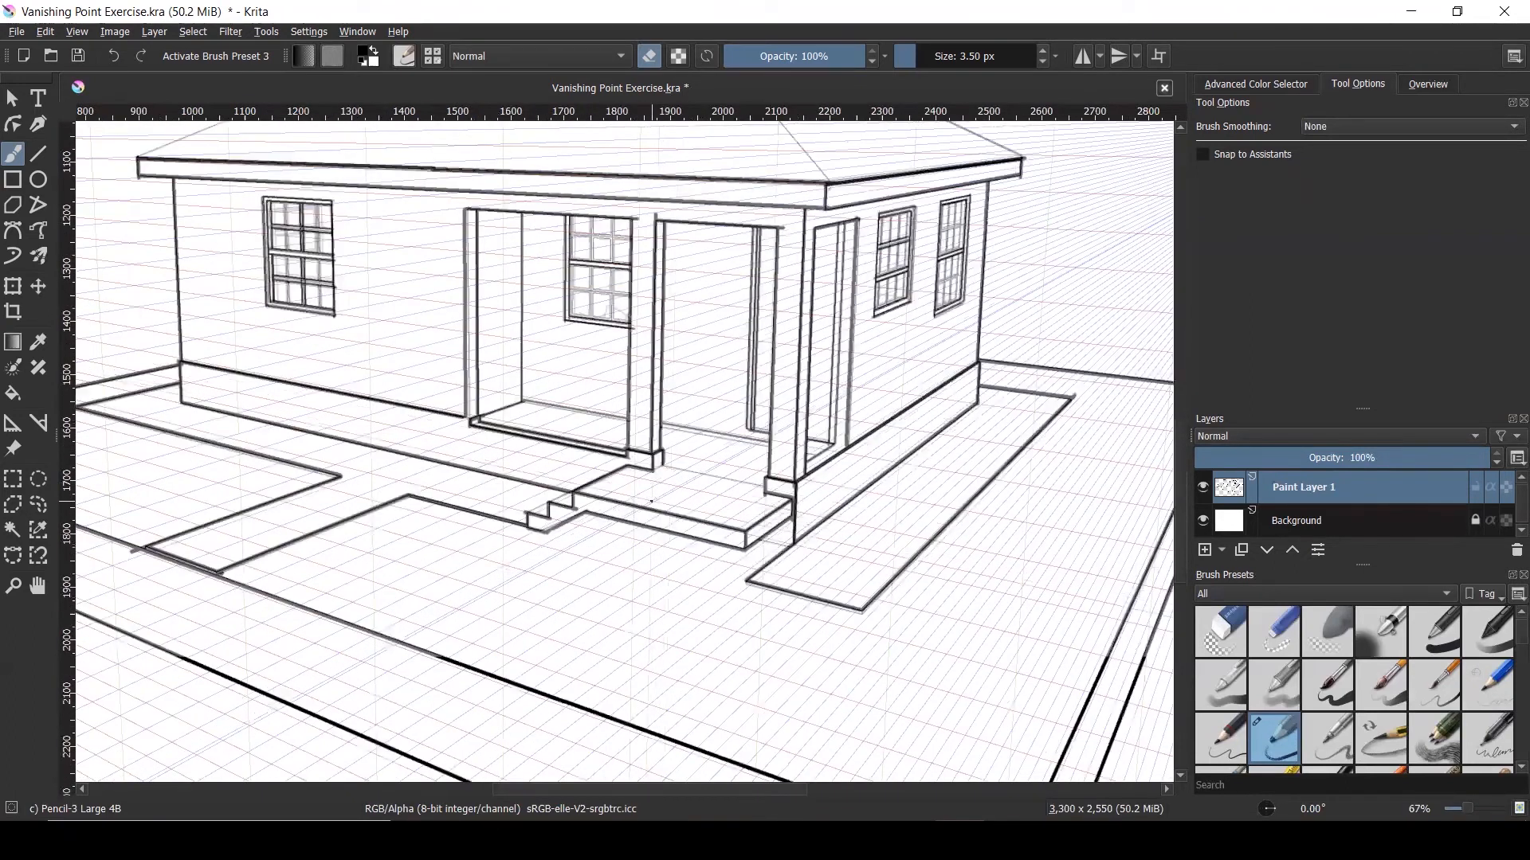
{"action": "scroll", "coordinate": [651, 501], "scroll_direction": "down", "scroll_amount": 2}
{"action": "scroll", "coordinate": [651, 502], "scroll_direction": "up", "scroll_amount": 2}
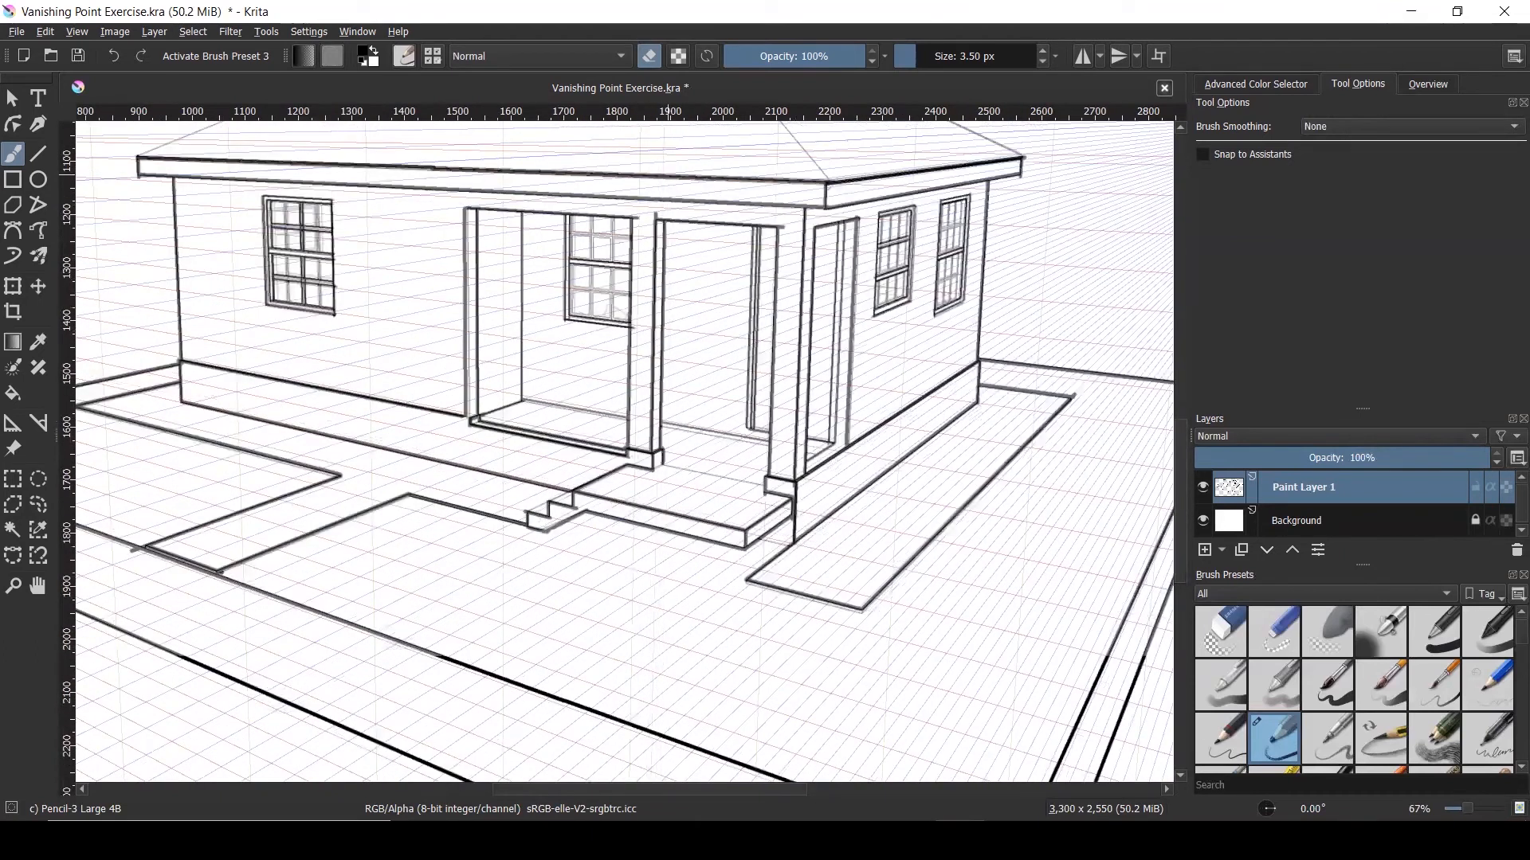
Toggle eraser mode, trim the overshoot at the porch post base, and enable Snap to Assistants
{"action": "left_click", "coordinate": [653, 61]}
{"action": "scroll", "coordinate": [665, 478], "scroll_direction": "up", "scroll_amount": 3}
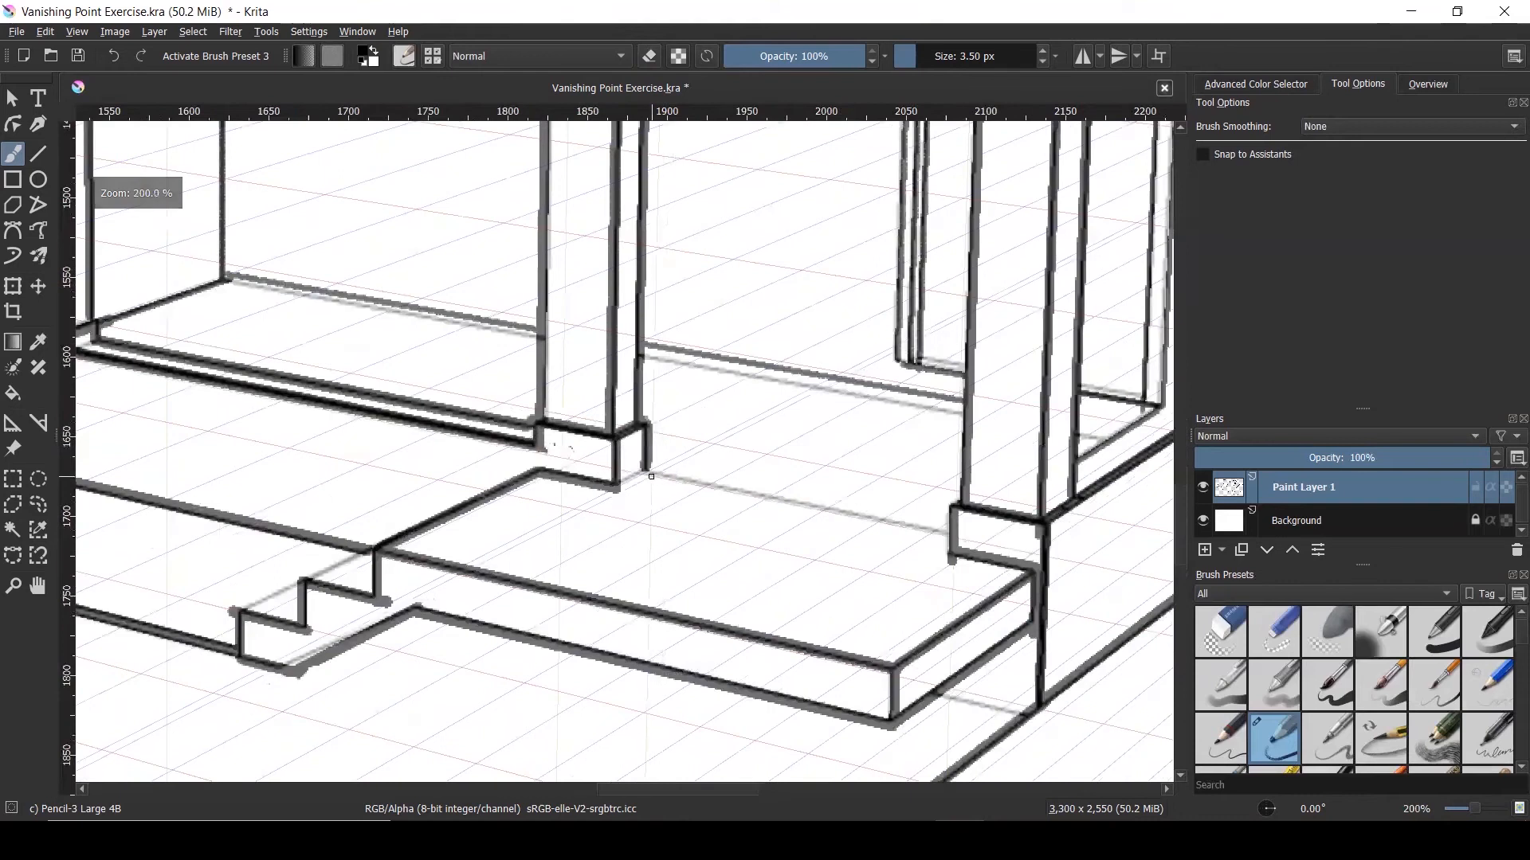
{"action": "left_click_drag", "start_coordinate": [647, 472], "coordinate": [705, 500]}
{"action": "key", "text": "ctrl+z"}
{"action": "left_click_drag", "start_coordinate": [649, 468], "coordinate": [682, 468]}
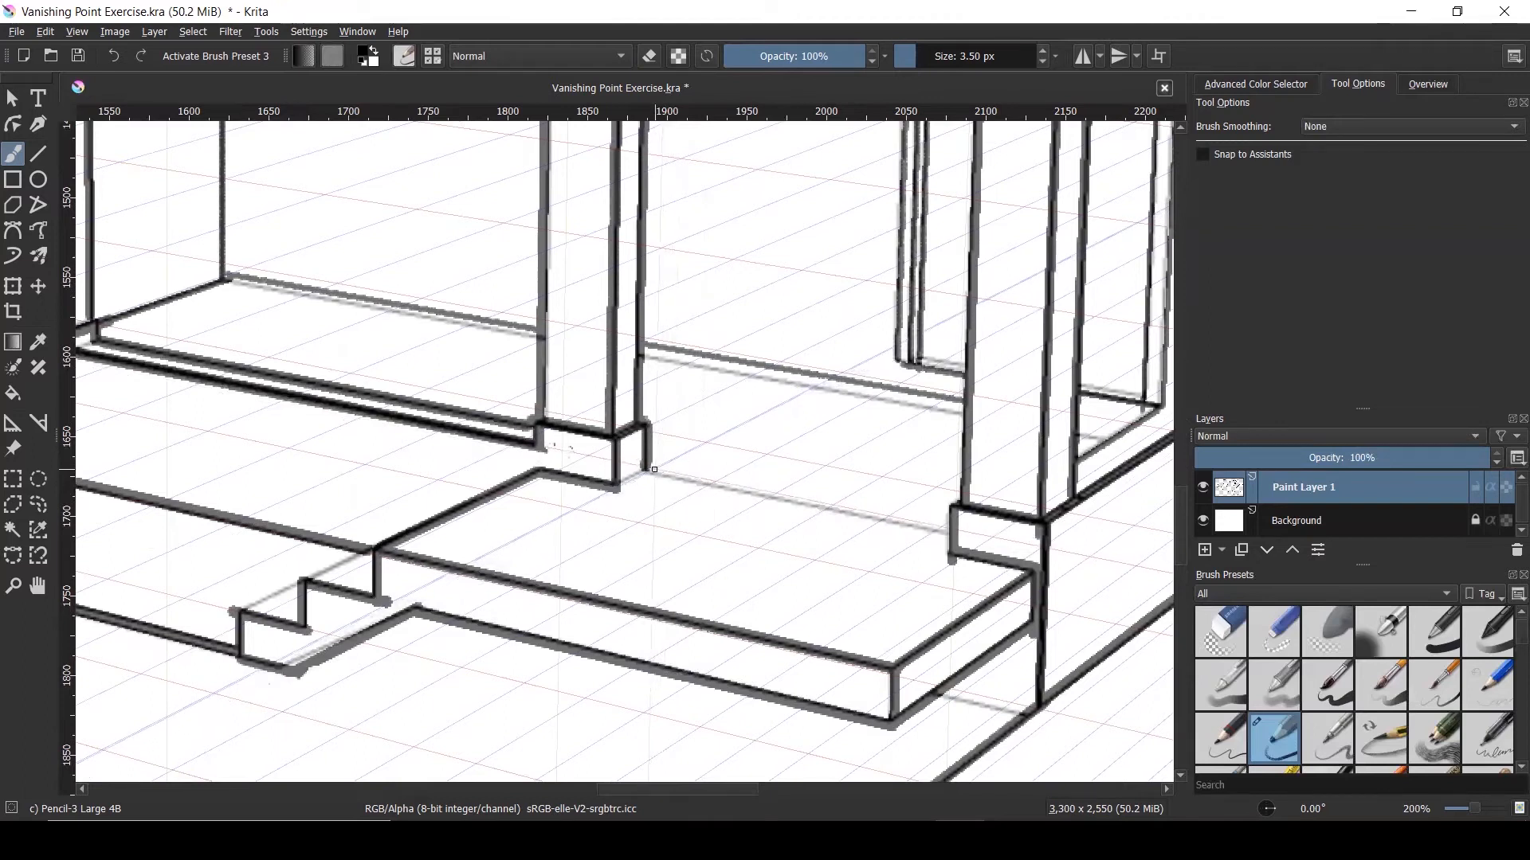
{"action": "left_click_drag", "start_coordinate": [661, 472], "coordinate": [734, 506]}
{"action": "key", "text": "ctrl+z"}
{"action": "left_click", "coordinate": [1204, 154]}
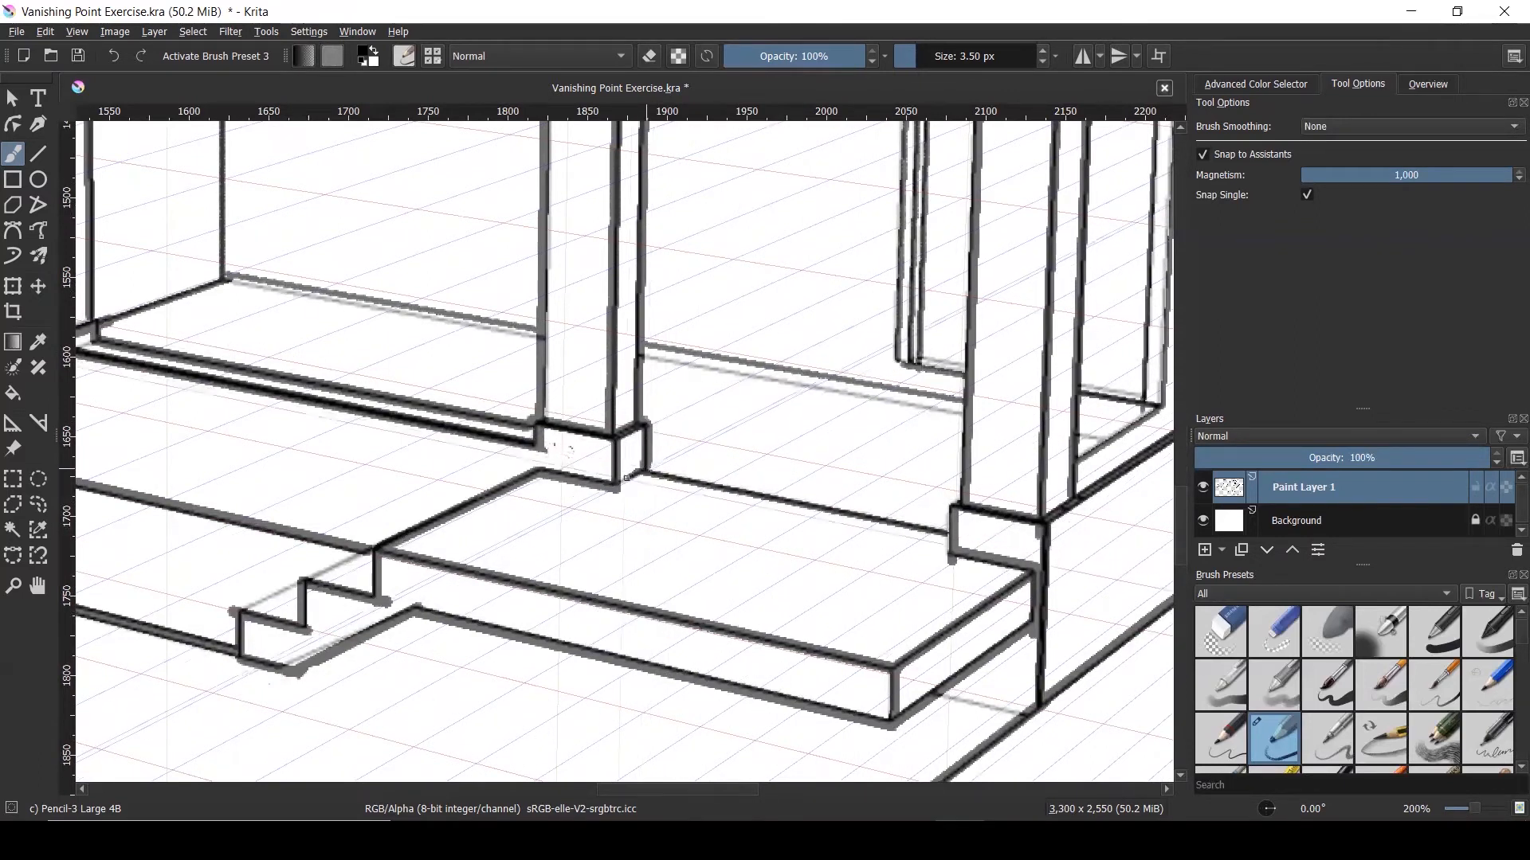
Zoom in and erase the post top poking above the beam
{"action": "scroll", "coordinate": [732, 469], "scroll_direction": "down", "scroll_amount": 3}
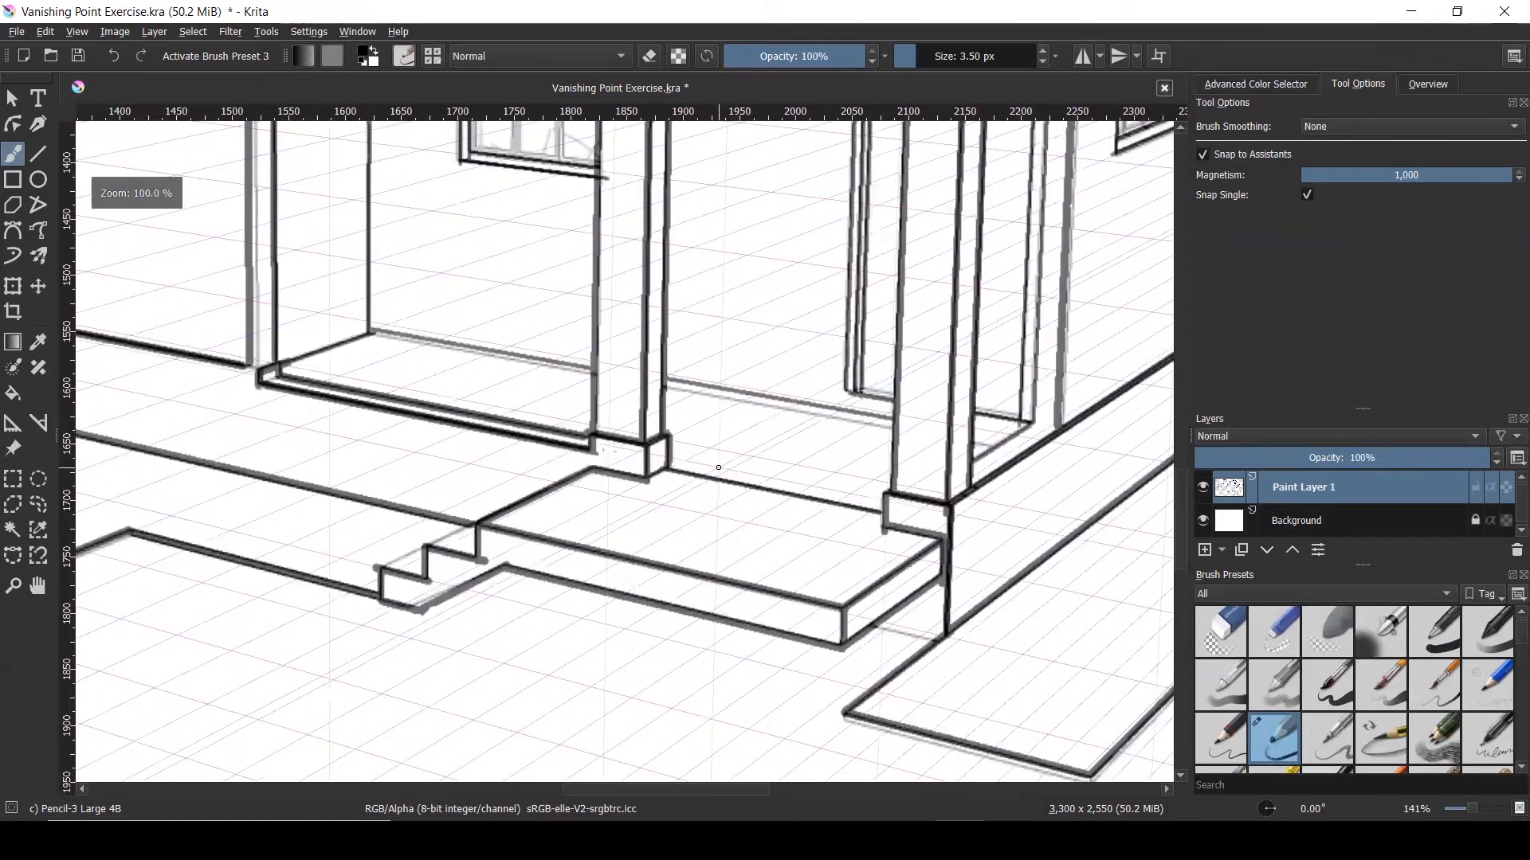
{"action": "scroll", "coordinate": [717, 471], "scroll_direction": "down", "scroll_amount": 1}
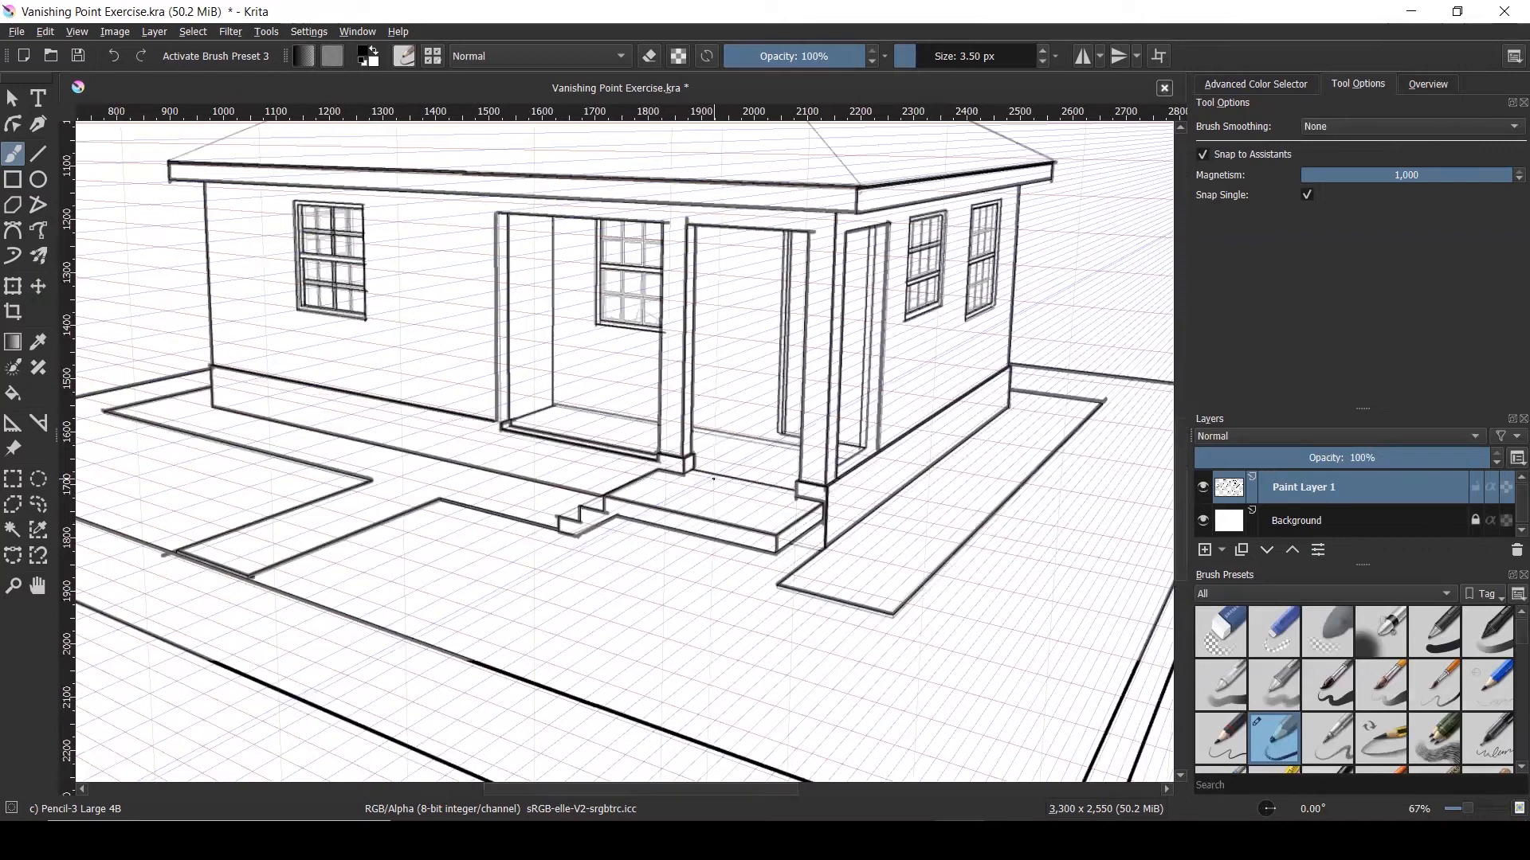
{"action": "scroll", "coordinate": [715, 475], "scroll_direction": "down", "scroll_amount": 1}
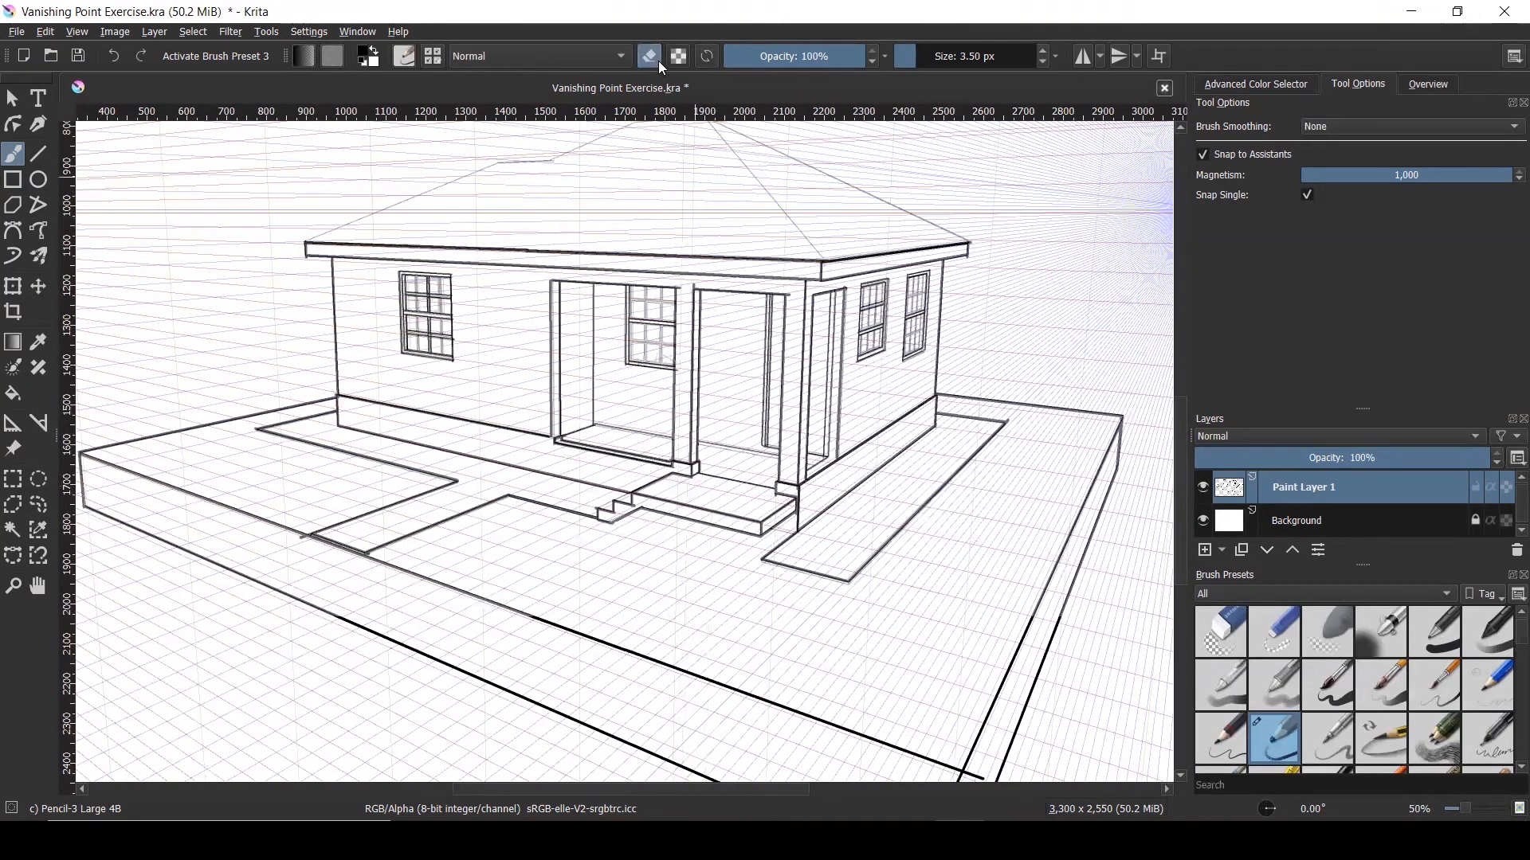
{"action": "scroll", "coordinate": [693, 291], "scroll_direction": "up", "scroll_amount": 7}
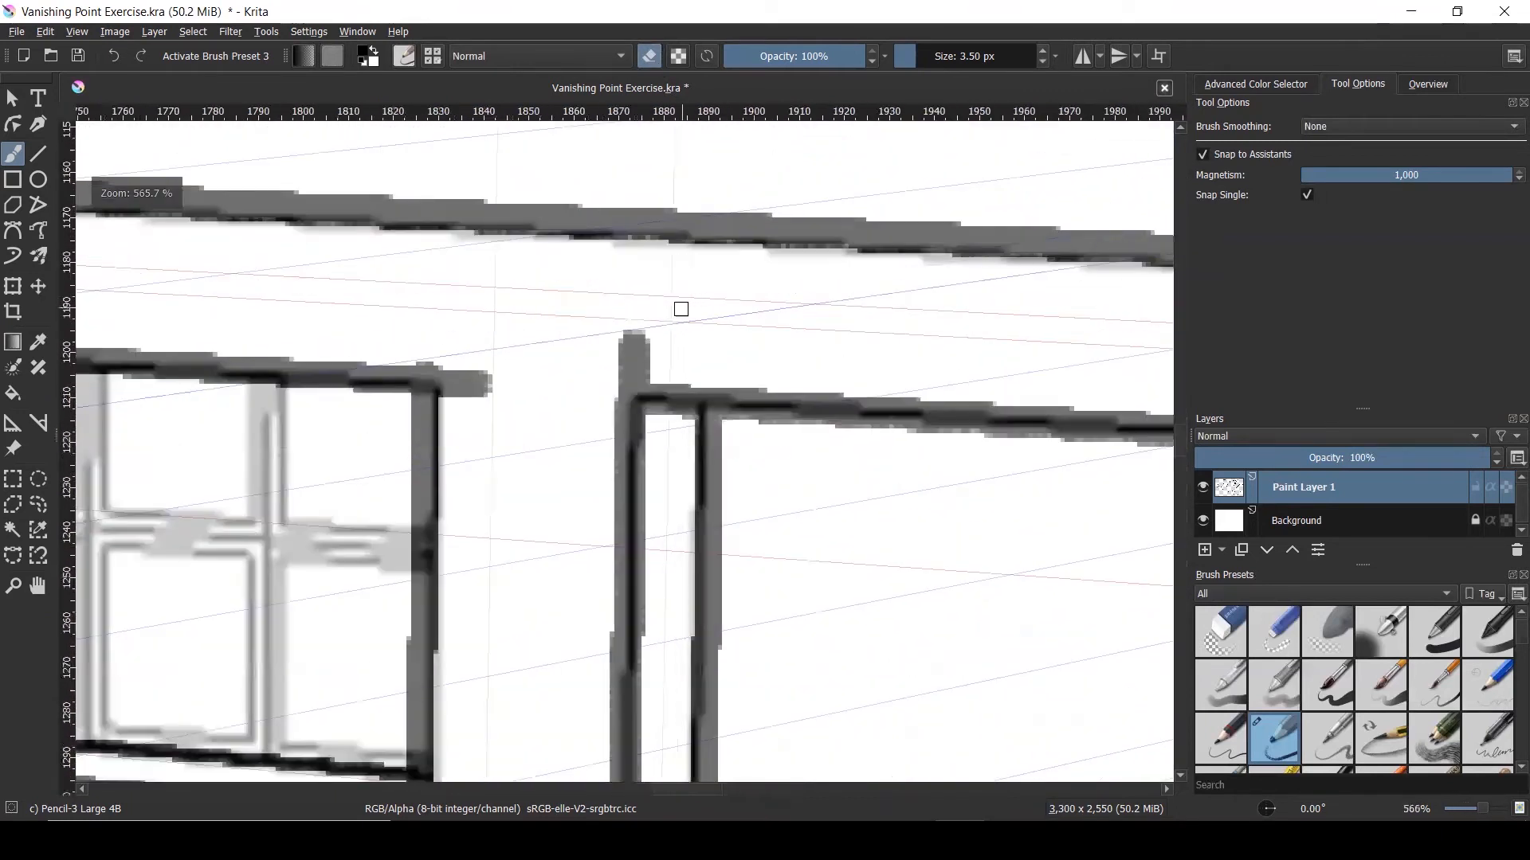
{"action": "left_click_drag", "start_coordinate": [659, 334], "coordinate": [602, 338]}
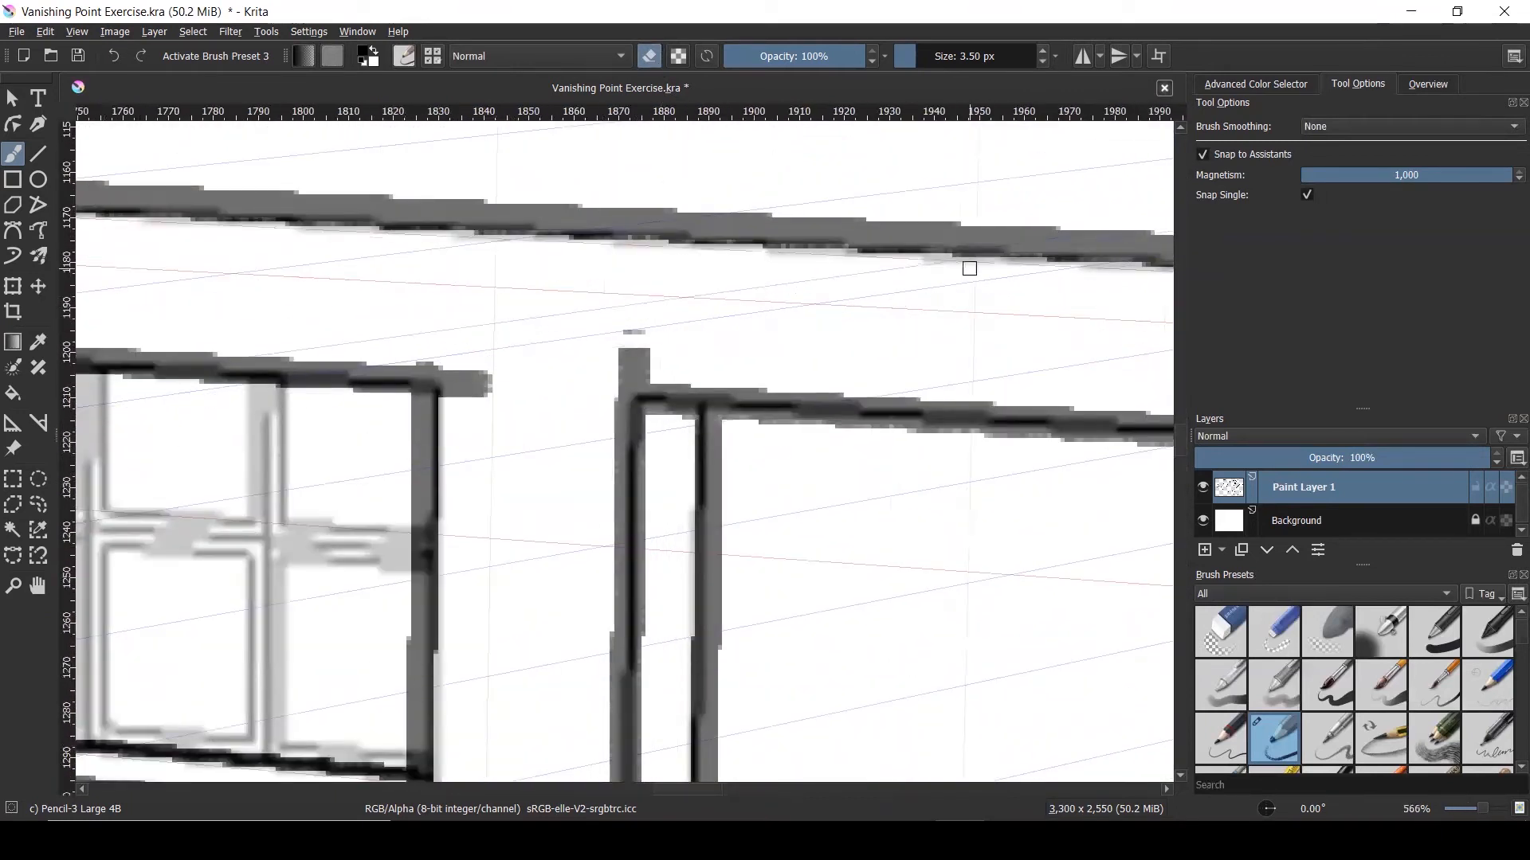
Turn off Snap to Assistants and erase the beam line's protruding right end
{"action": "left_click", "coordinate": [1202, 154]}
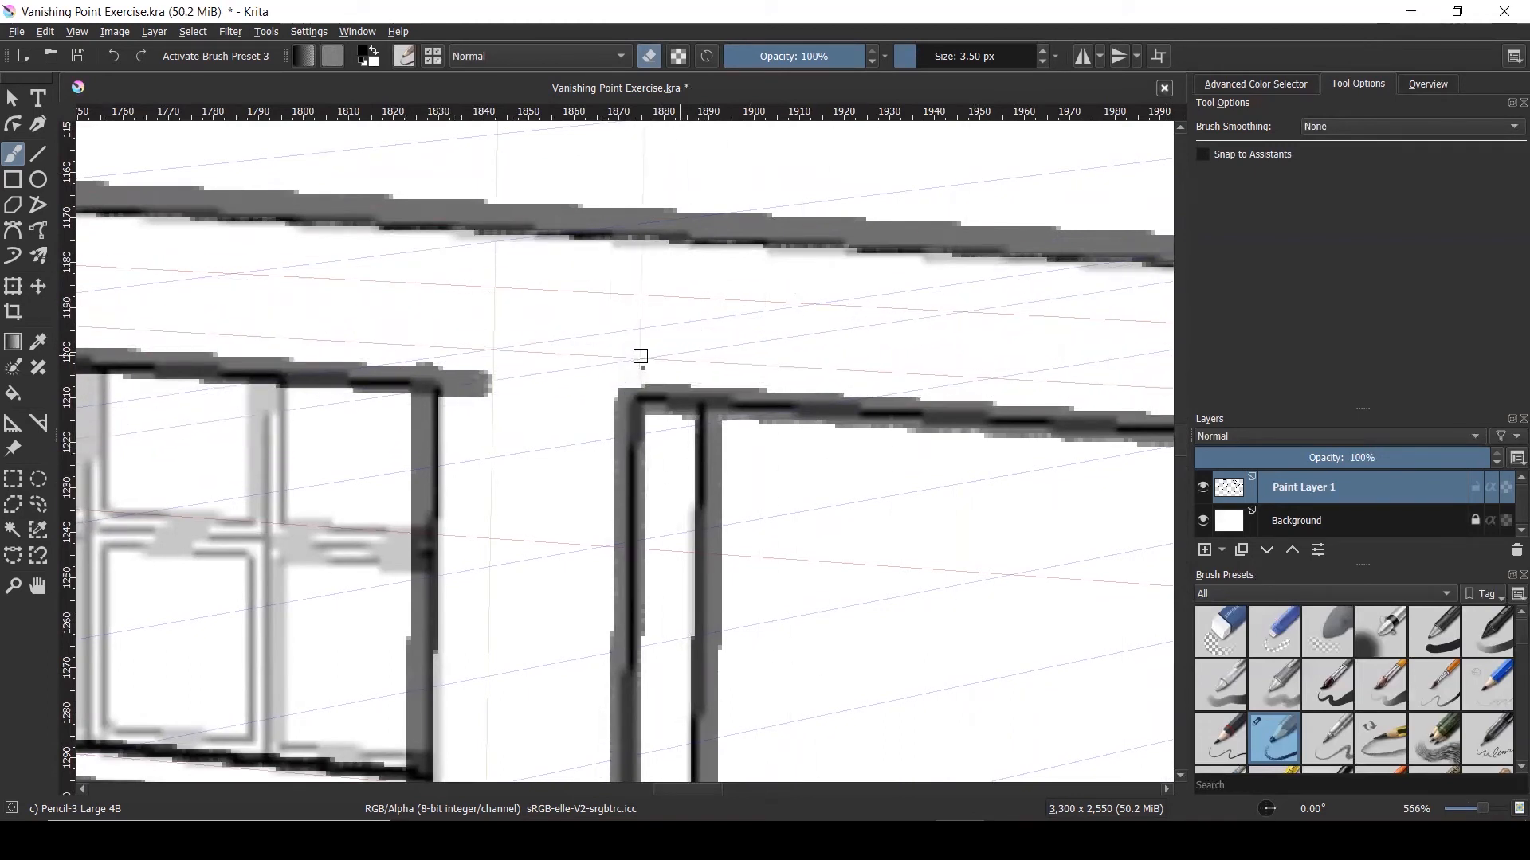
{"action": "mouse_move", "coordinate": [487, 404]}
{"action": "left_mouse_down"}
{"action": "mouse_move", "coordinate": [457, 400]}
{"action": "mouse_move", "coordinate": [456, 362]}
{"action": "mouse_move", "coordinate": [451, 400]}
{"action": "mouse_move", "coordinate": [490, 365]}
{"action": "left_mouse_up"}
{"action": "scroll", "coordinate": [490, 365], "scroll_direction": "down", "scroll_amount": 10}
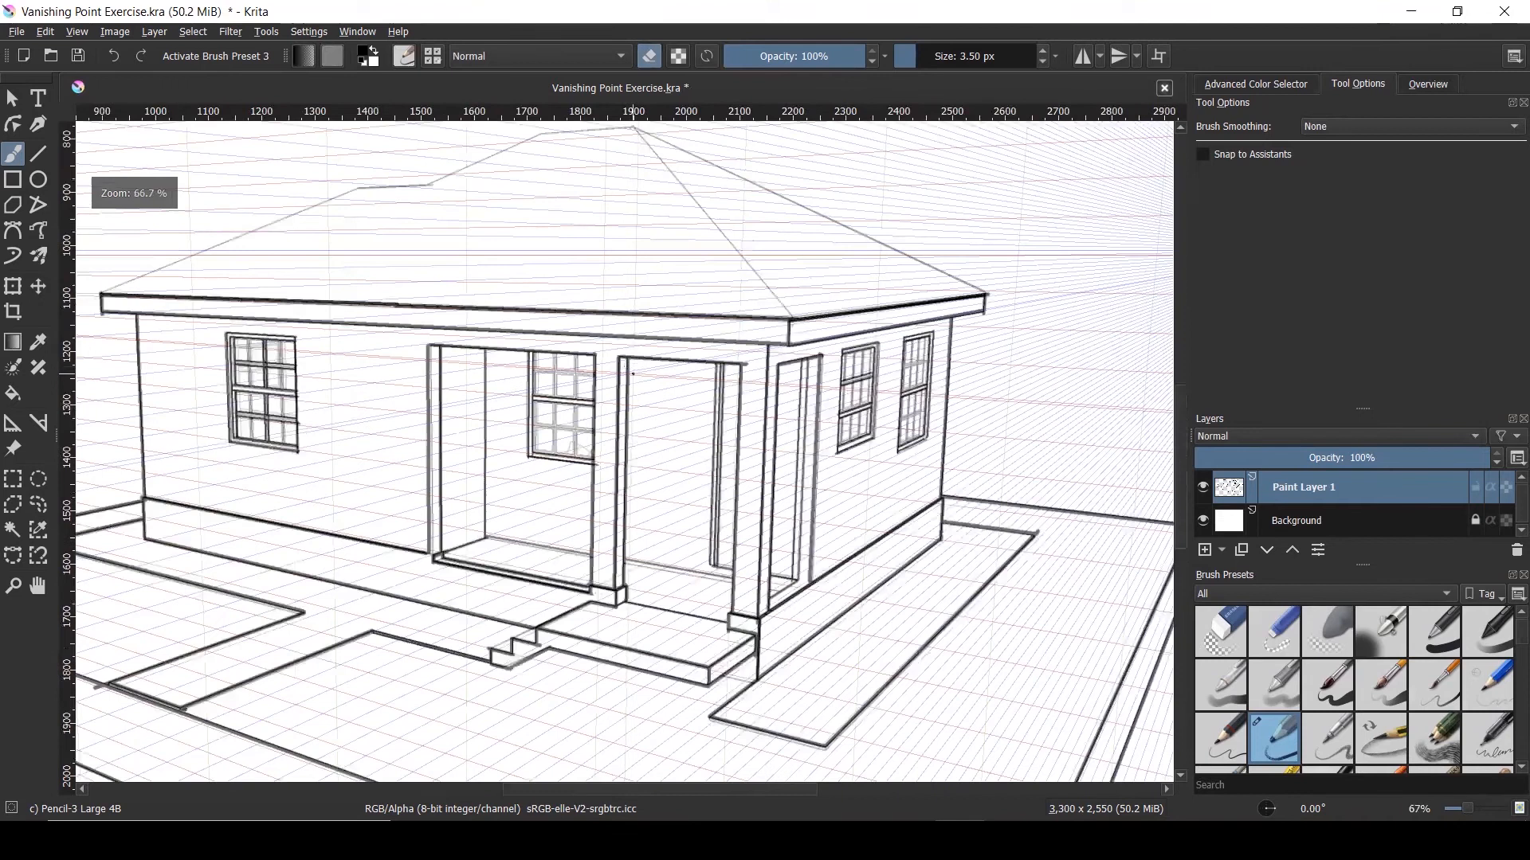
{"action": "scroll", "coordinate": [785, 358], "scroll_direction": "up", "scroll_amount": 5}
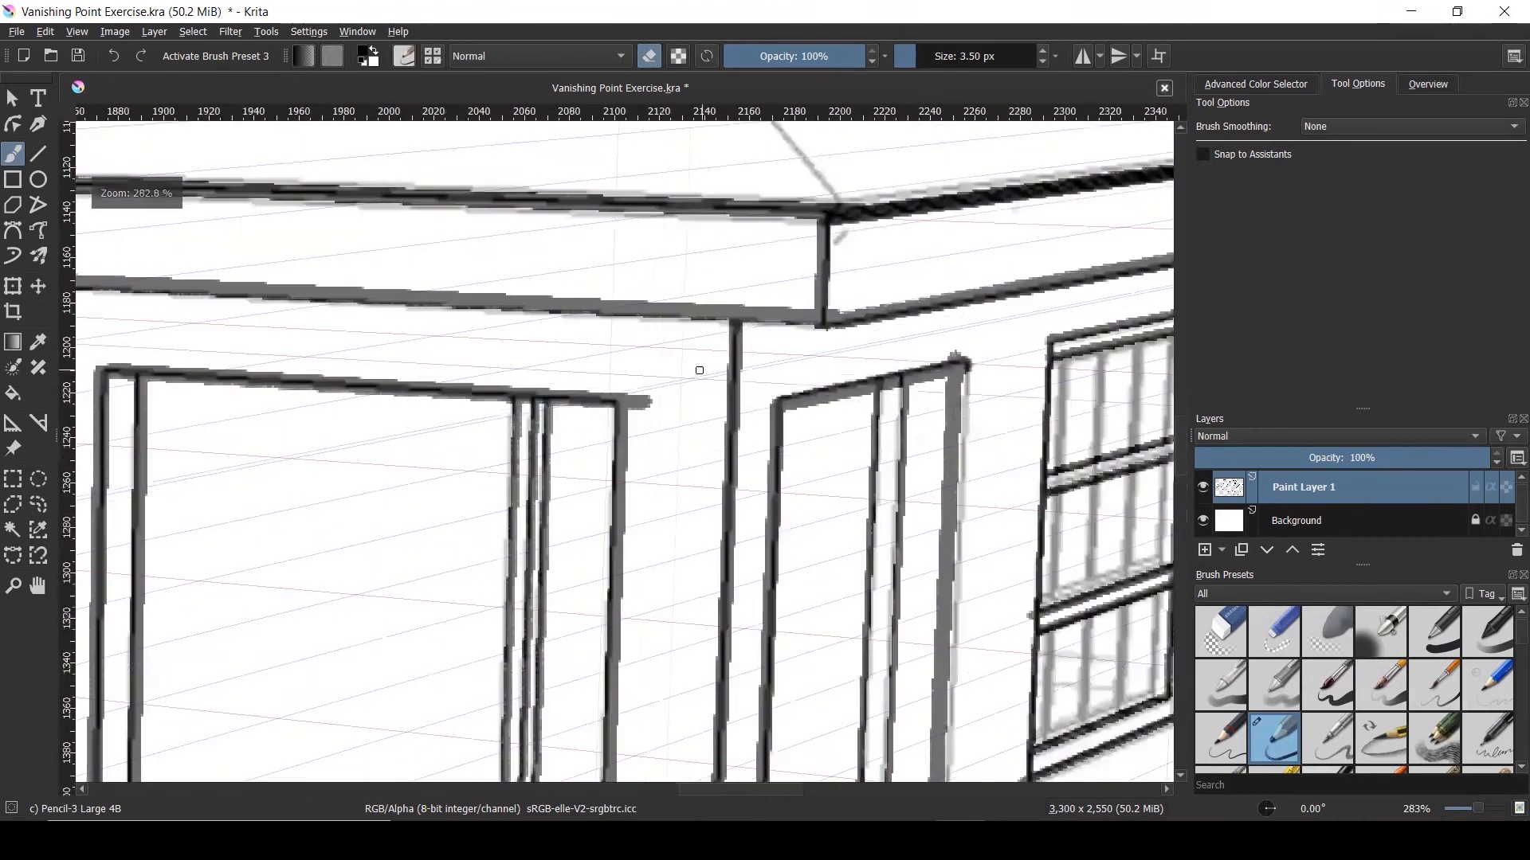
{"action": "left_click_drag", "start_coordinate": [632, 412], "coordinate": [638, 404]}
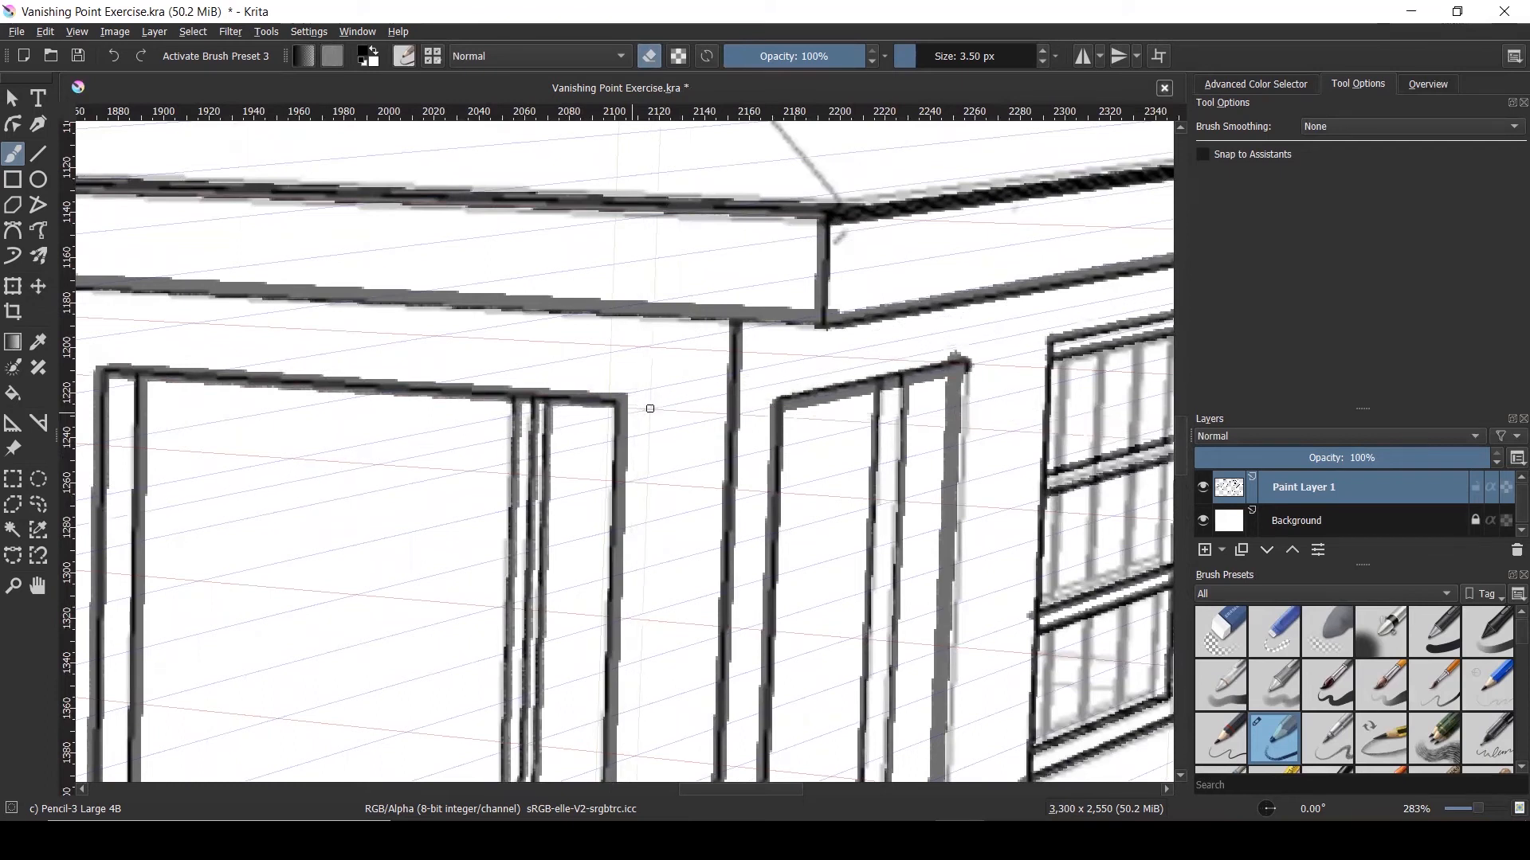
{"action": "scroll", "coordinate": [670, 392], "scroll_direction": "down", "scroll_amount": 6}
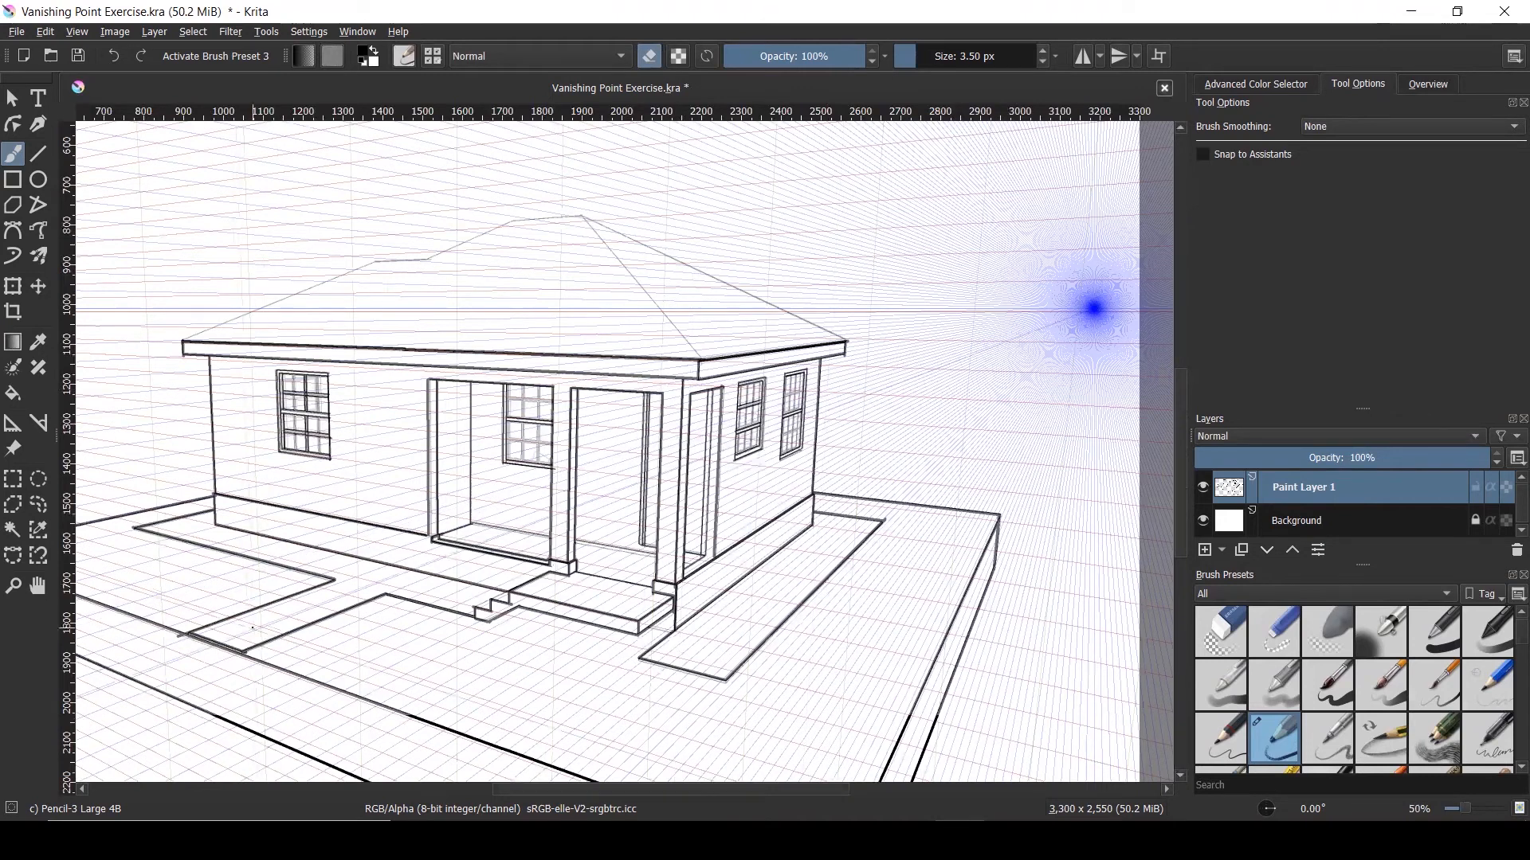
Erase the grey stub and leftover speck at the slab corner
{"action": "scroll", "coordinate": [181, 636], "scroll_direction": "up", "scroll_amount": 6}
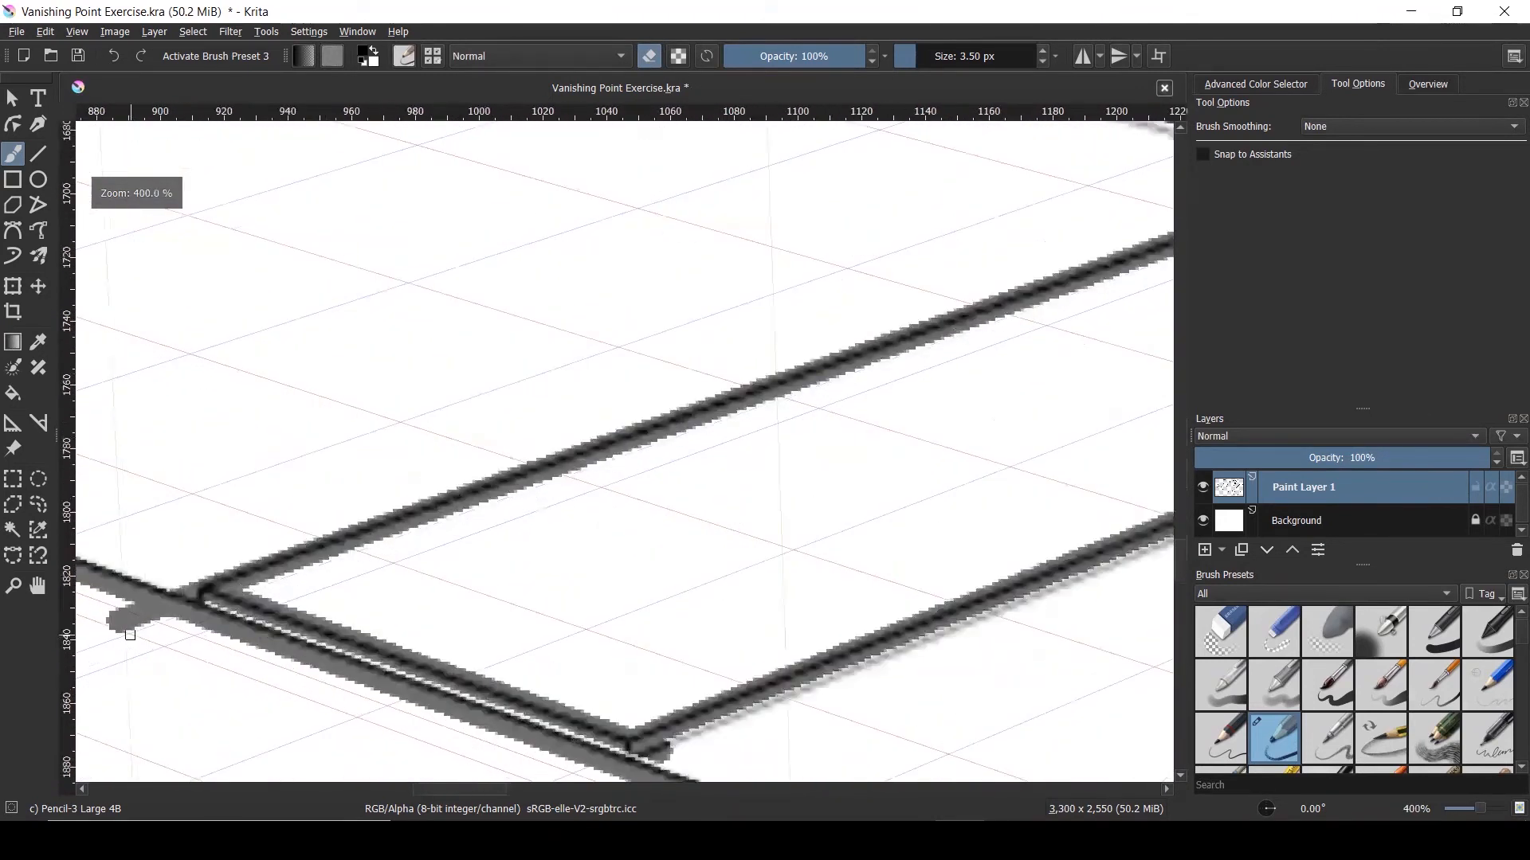
{"action": "left_click_drag", "start_coordinate": [115, 627], "coordinate": [153, 627]}
{"action": "left_click", "coordinate": [130, 626]}
{"action": "scroll", "coordinate": [539, 473], "scroll_direction": "down", "scroll_amount": 5}
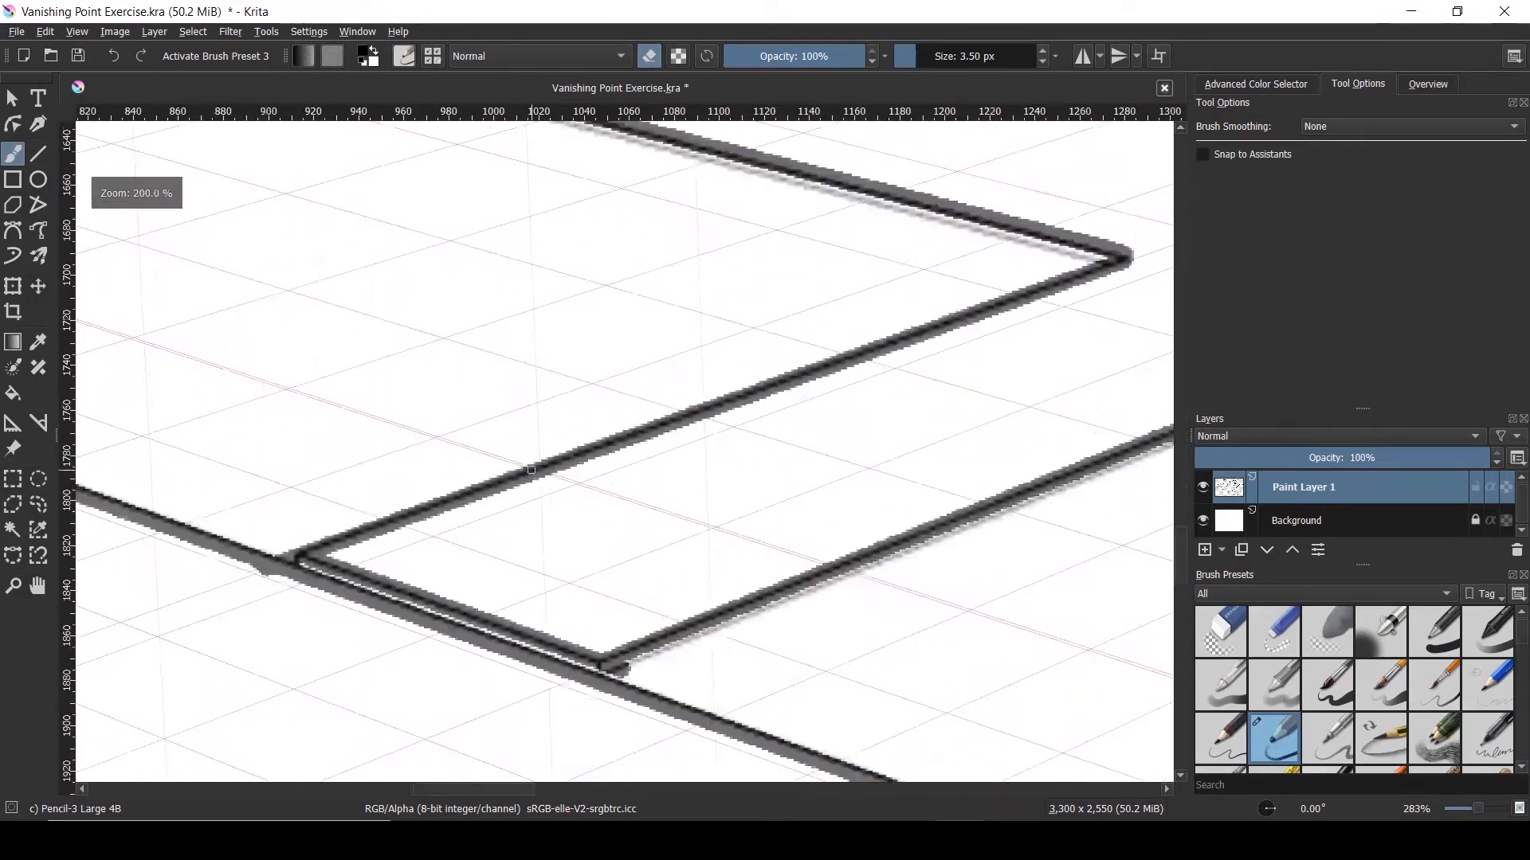
{"action": "scroll", "coordinate": [594, 475], "scroll_direction": "down", "scroll_amount": 1}
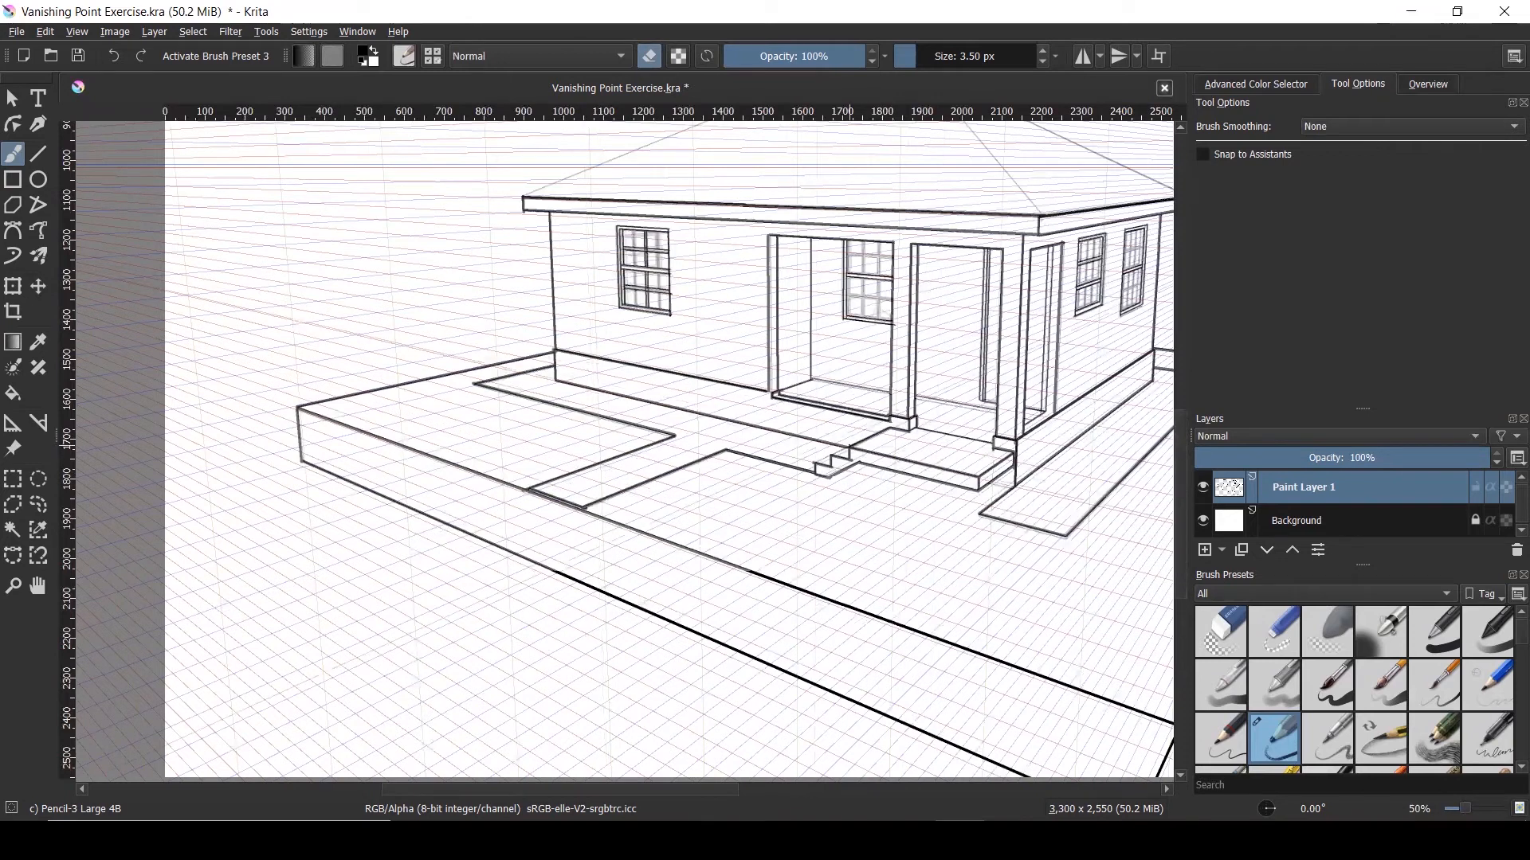
{"action": "scroll", "coordinate": [595, 475], "scroll_direction": "down", "scroll_amount": 1}
{"action": "scroll", "coordinate": [833, 460], "scroll_direction": "up", "scroll_amount": 4}
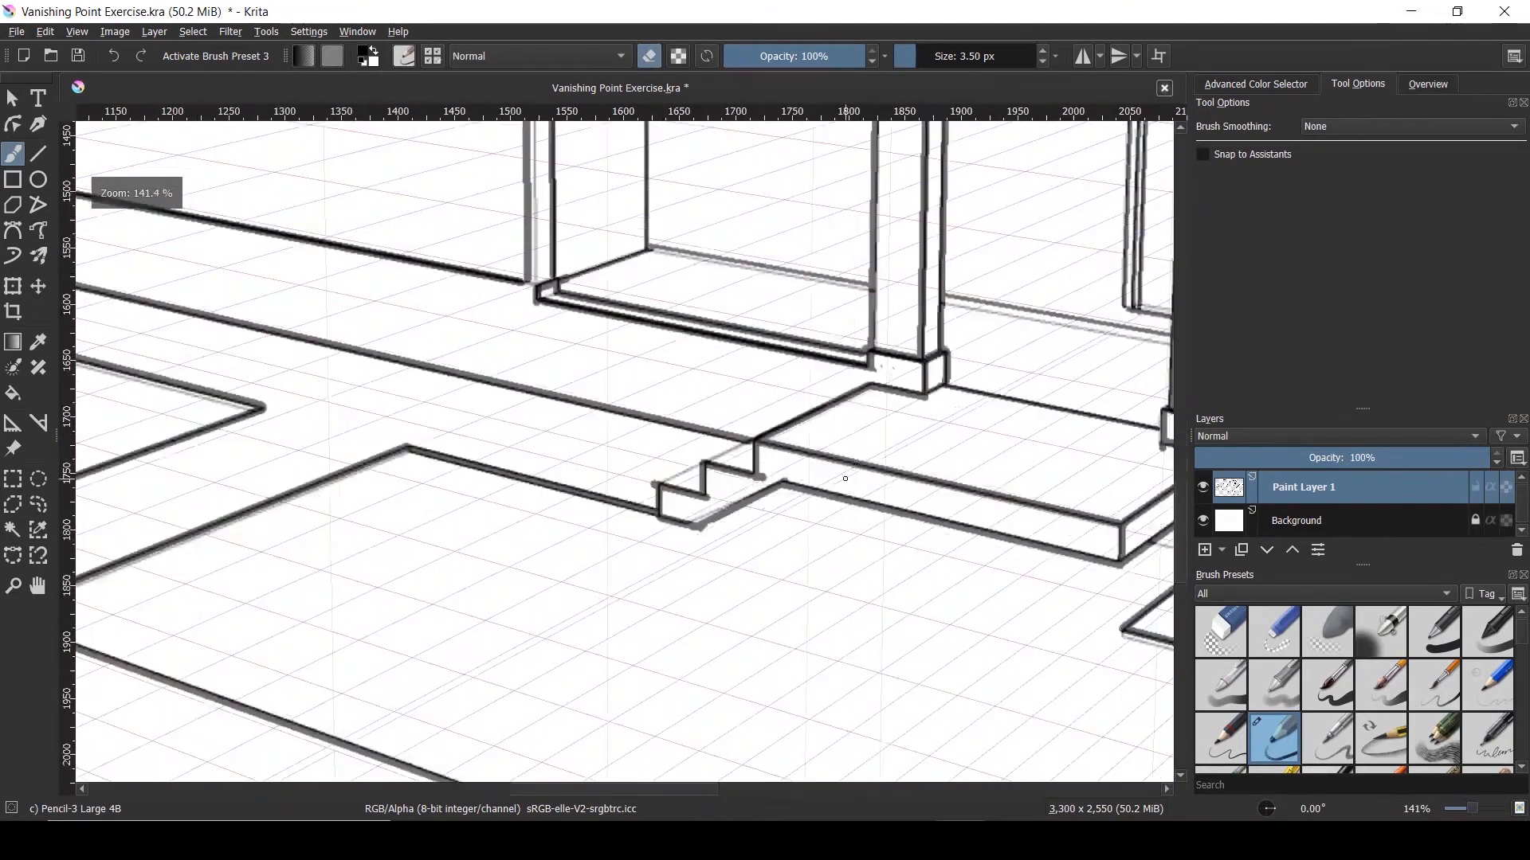
{"action": "scroll", "coordinate": [786, 499], "scroll_direction": "up", "scroll_amount": 3}
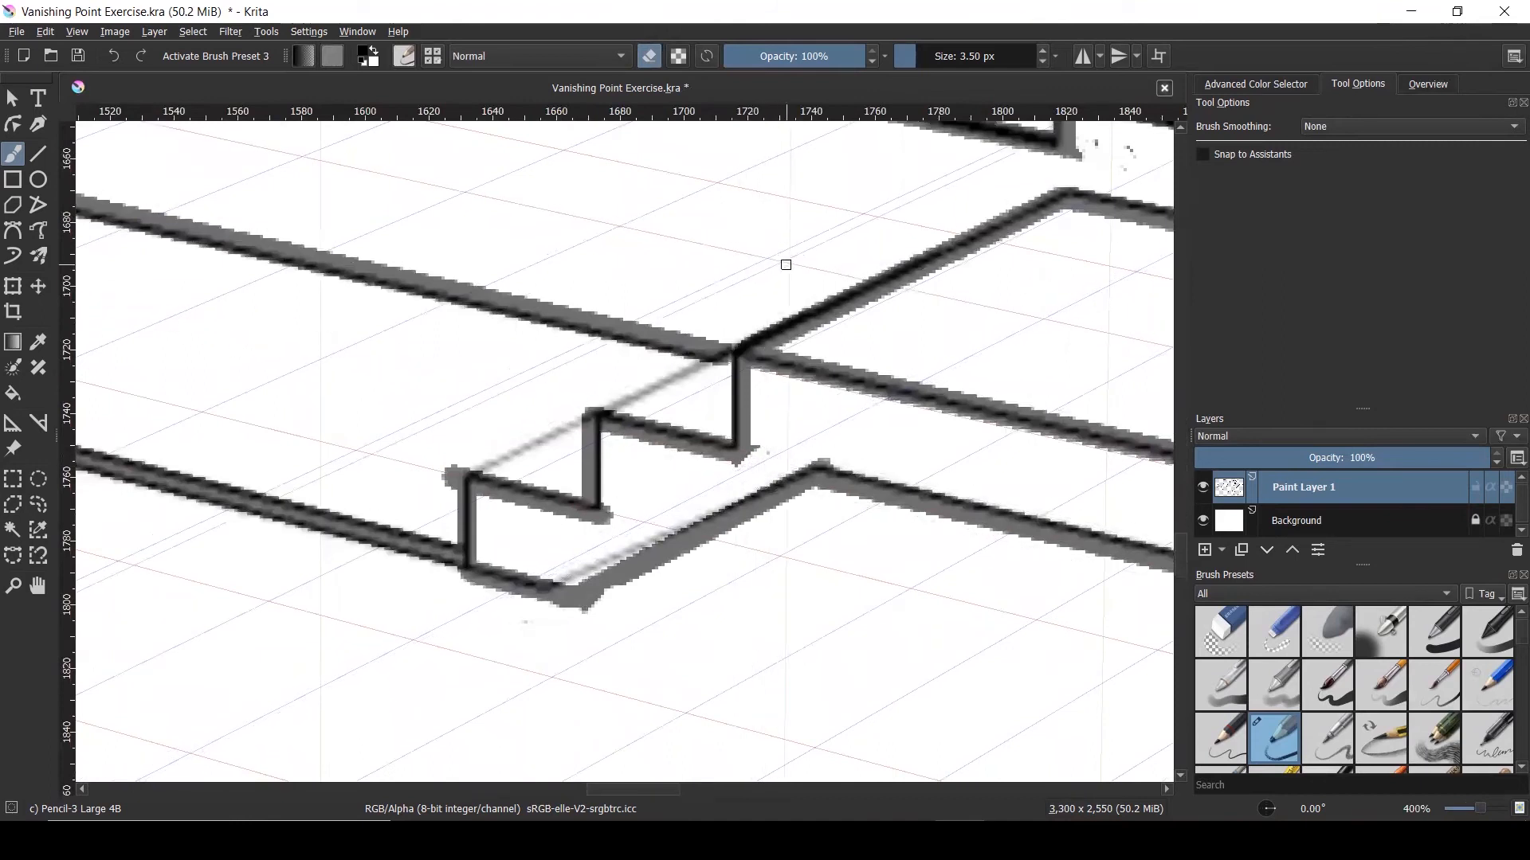
With Snap to Assistants on, redraw the step's top edge along the perspective, then return to eraser mode
{"action": "left_click", "coordinate": [1207, 154]}
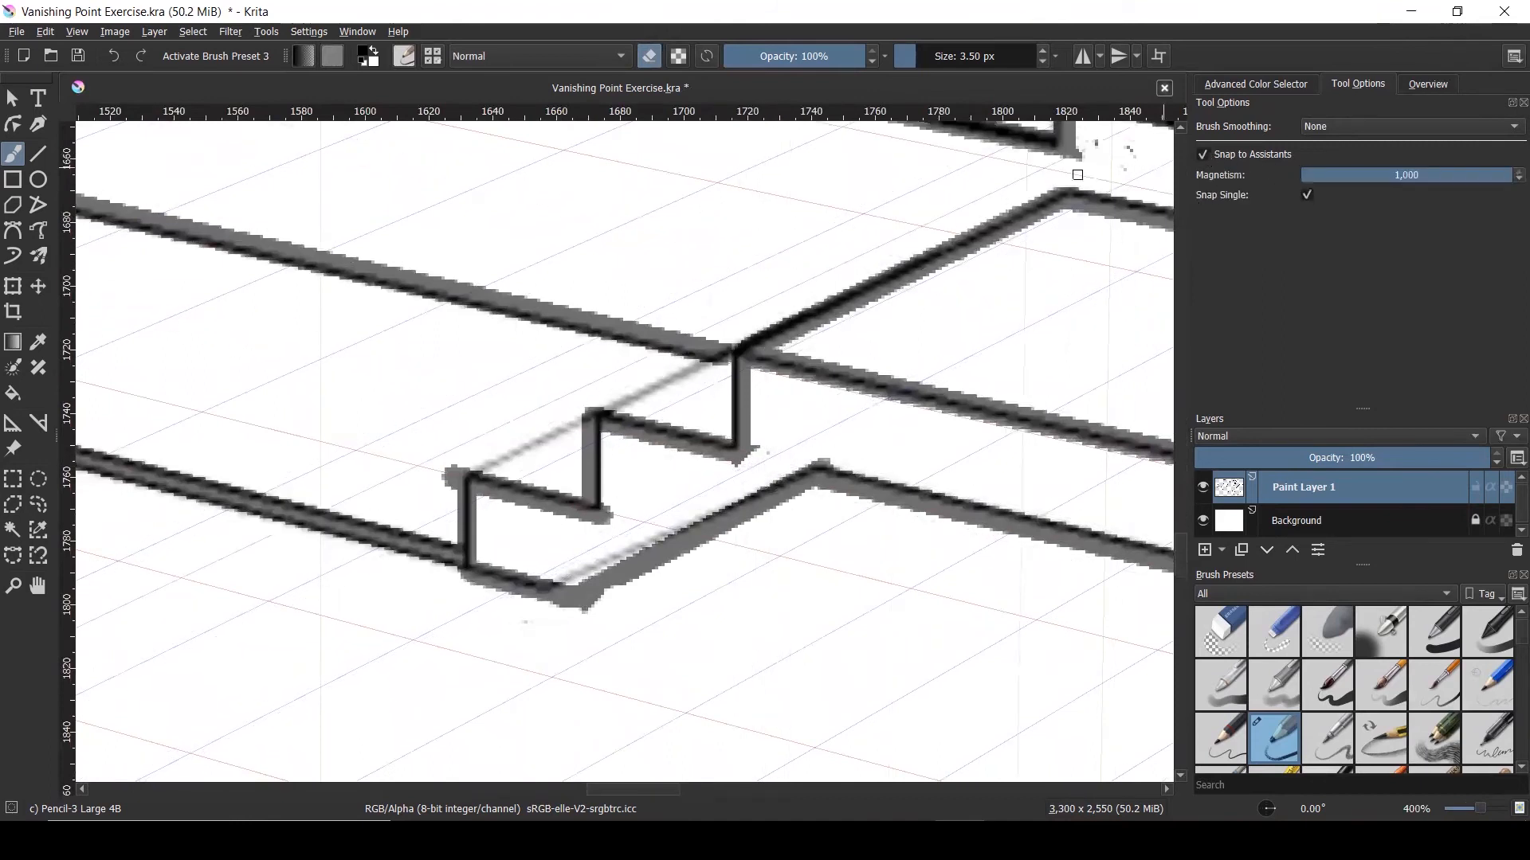
{"action": "key", "text": "e"}
{"action": "left_click_drag", "start_coordinate": [469, 478], "coordinate": [731, 351]}
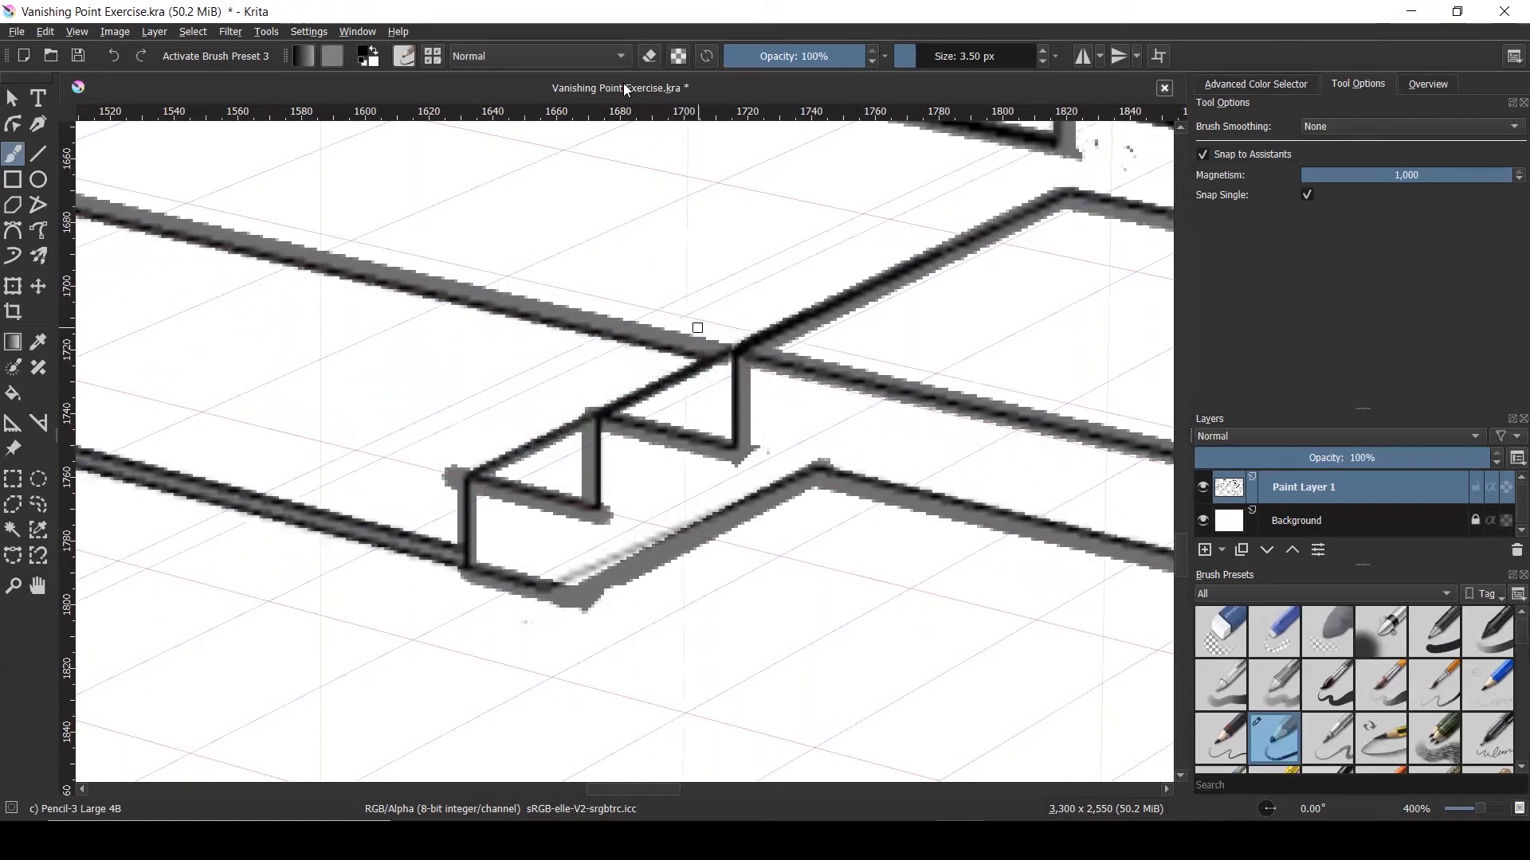
{"action": "key", "text": "e"}
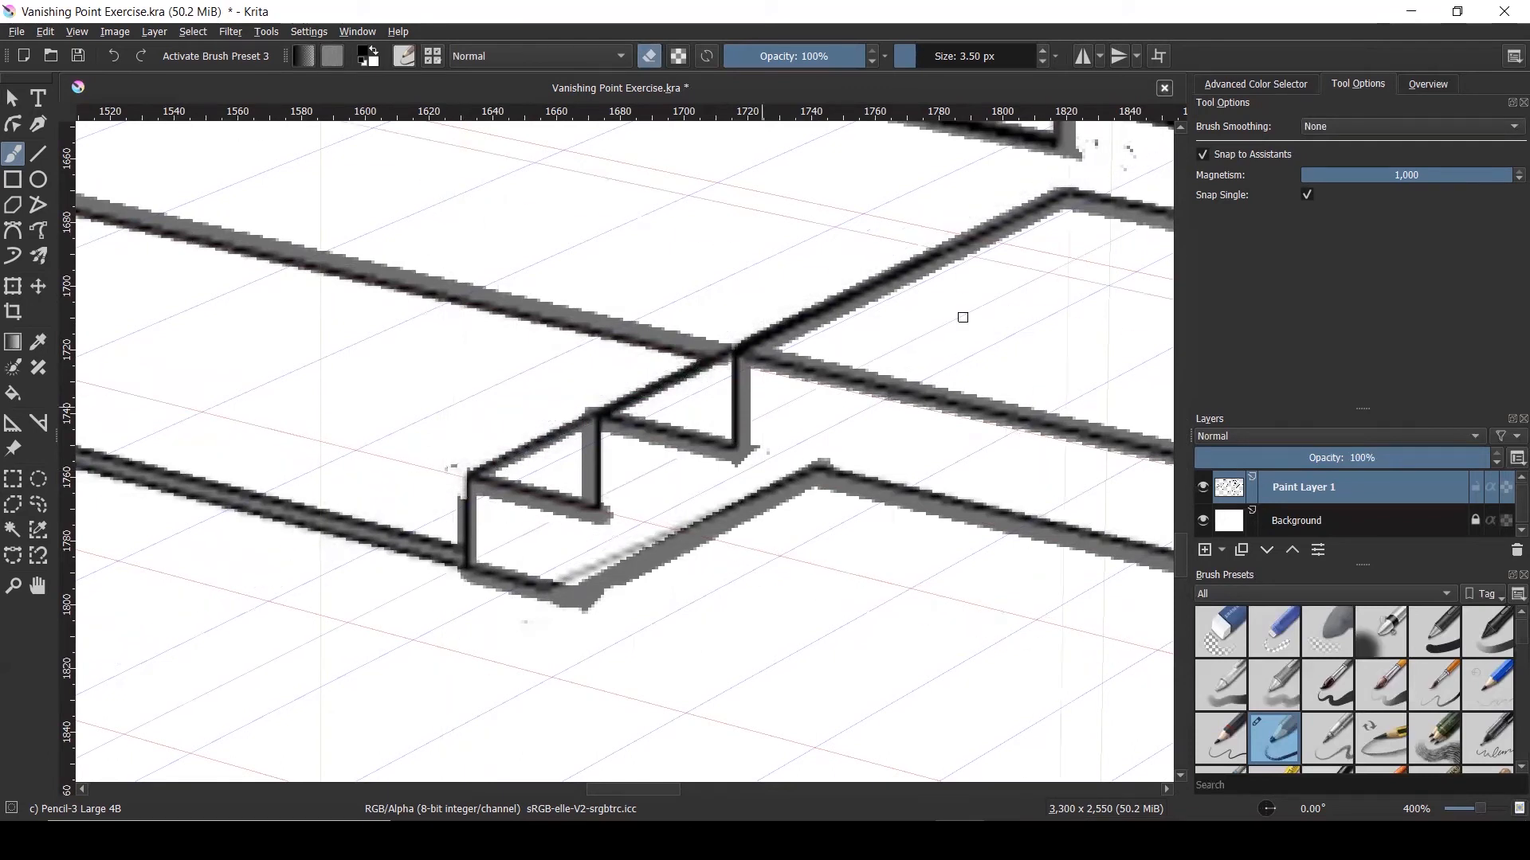
Turn snapping off and erase the stray grey bits around the step corners and vertical line base
{"action": "left_click", "coordinate": [1204, 153]}
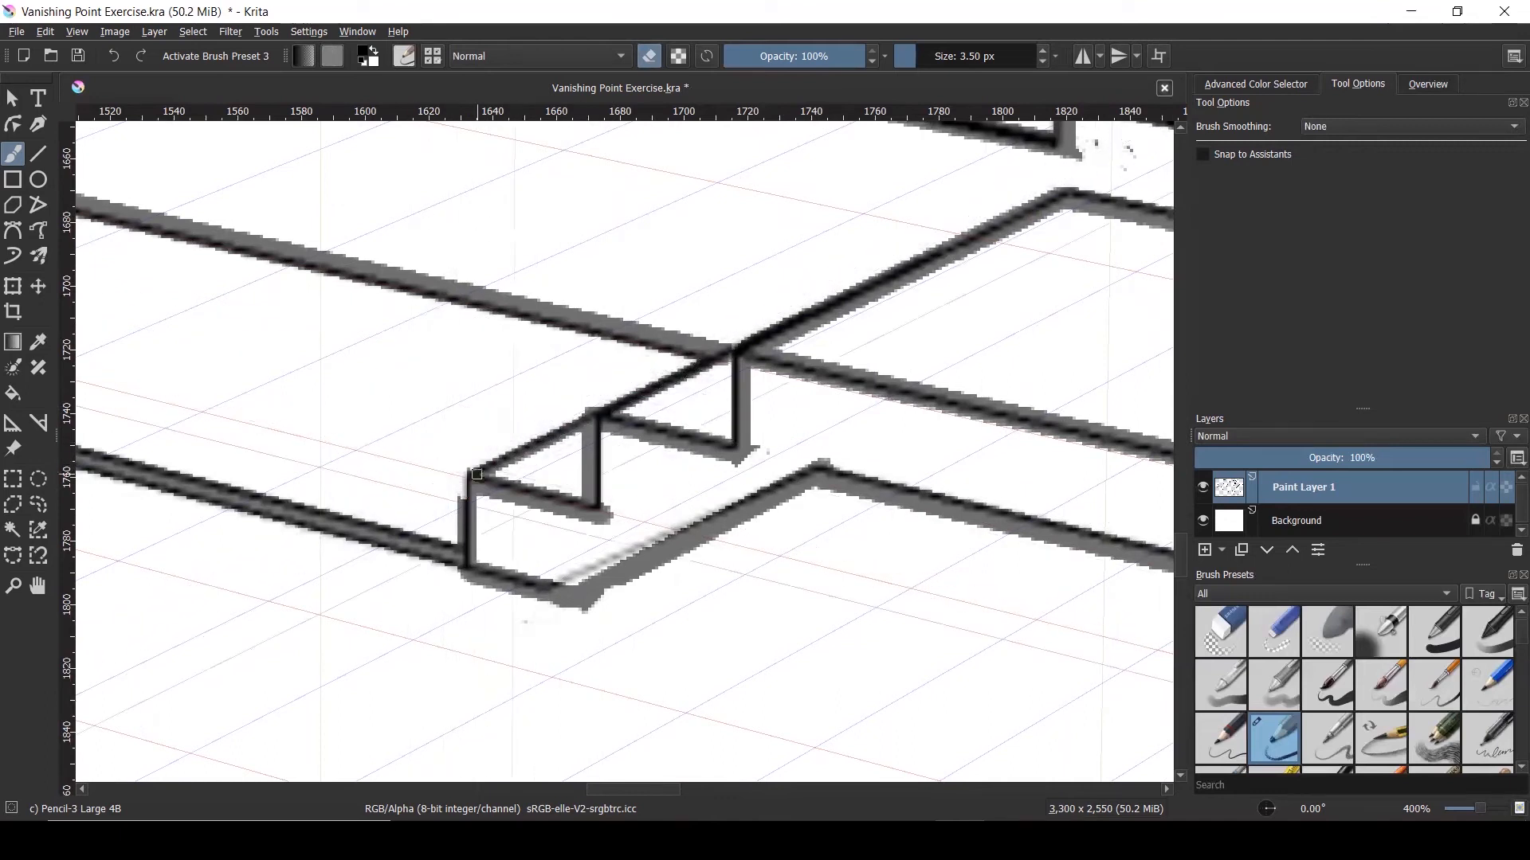
{"action": "left_click_drag", "start_coordinate": [602, 602], "coordinate": [575, 616]}
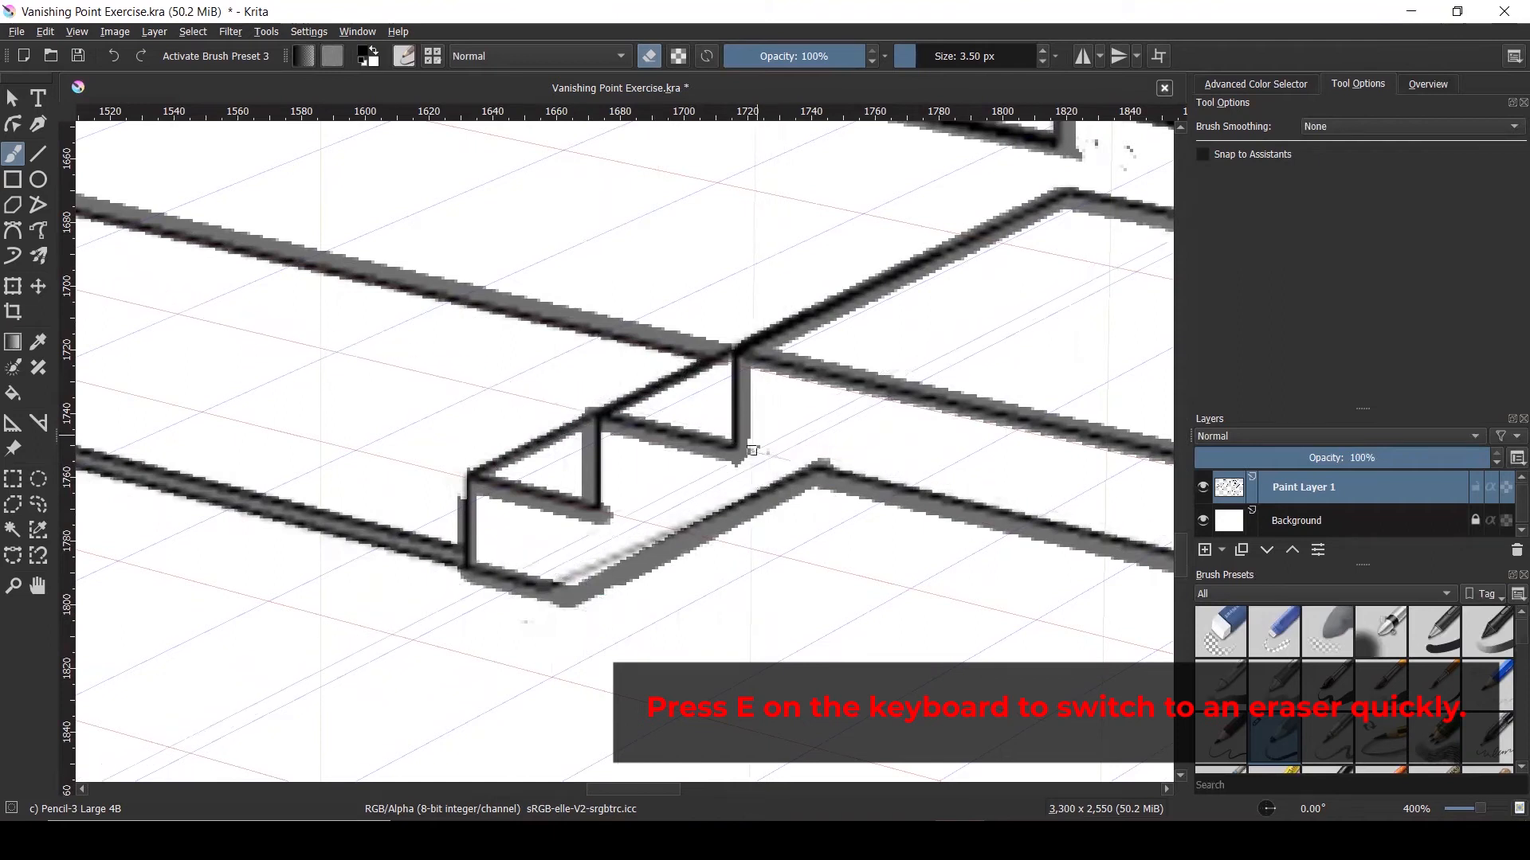
{"action": "left_click_drag", "start_coordinate": [744, 446], "coordinate": [724, 479]}
{"action": "left_click_drag", "start_coordinate": [616, 510], "coordinate": [602, 522]}
{"action": "scroll", "coordinate": [602, 521], "scroll_direction": "down", "scroll_amount": 7}
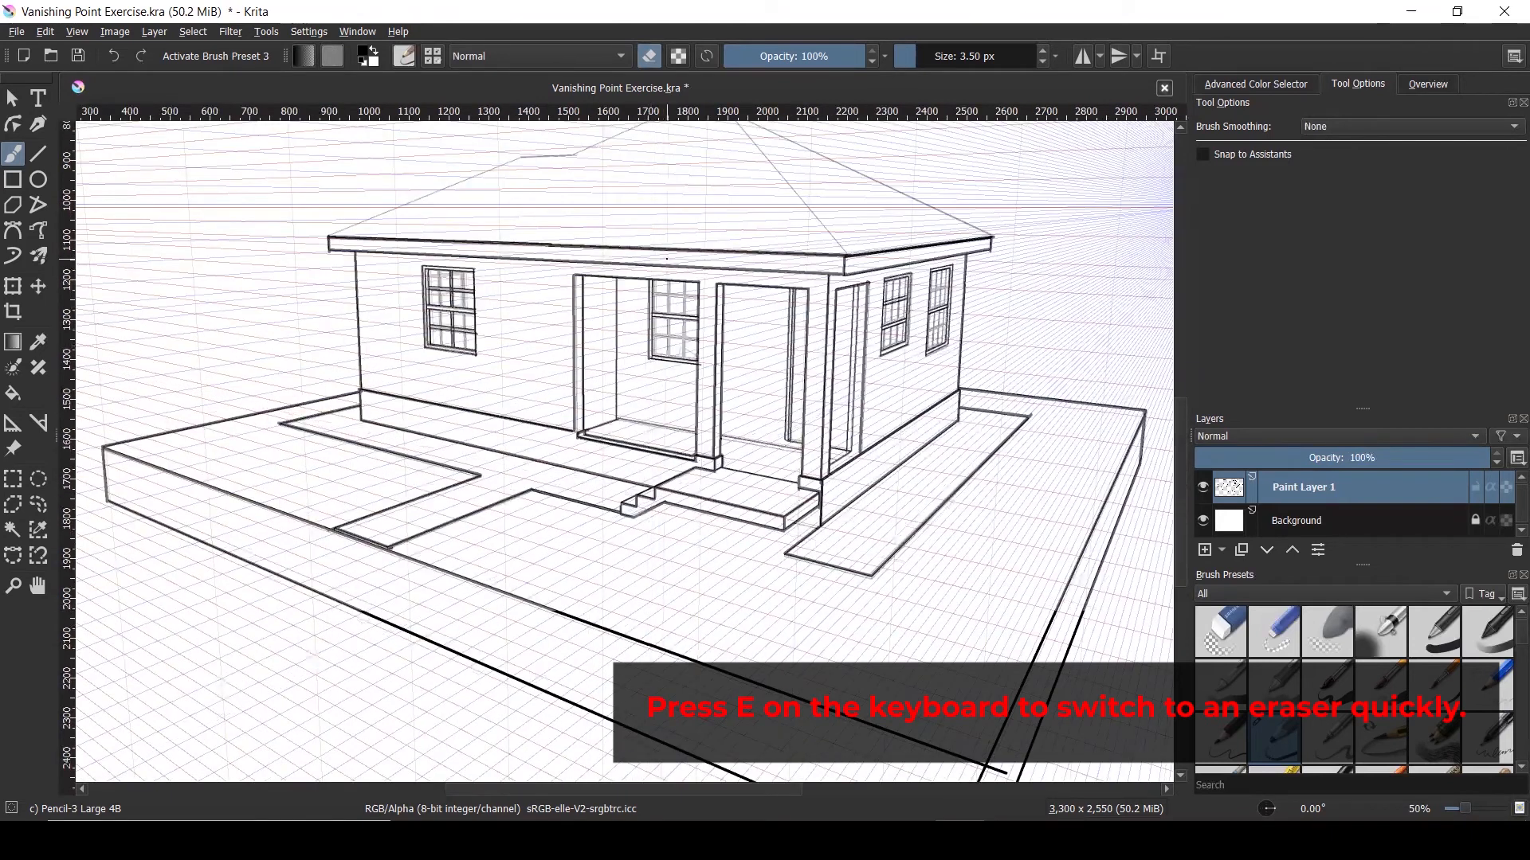
{"action": "scroll", "coordinate": [1026, 416], "scroll_direction": "up", "scroll_amount": 4}
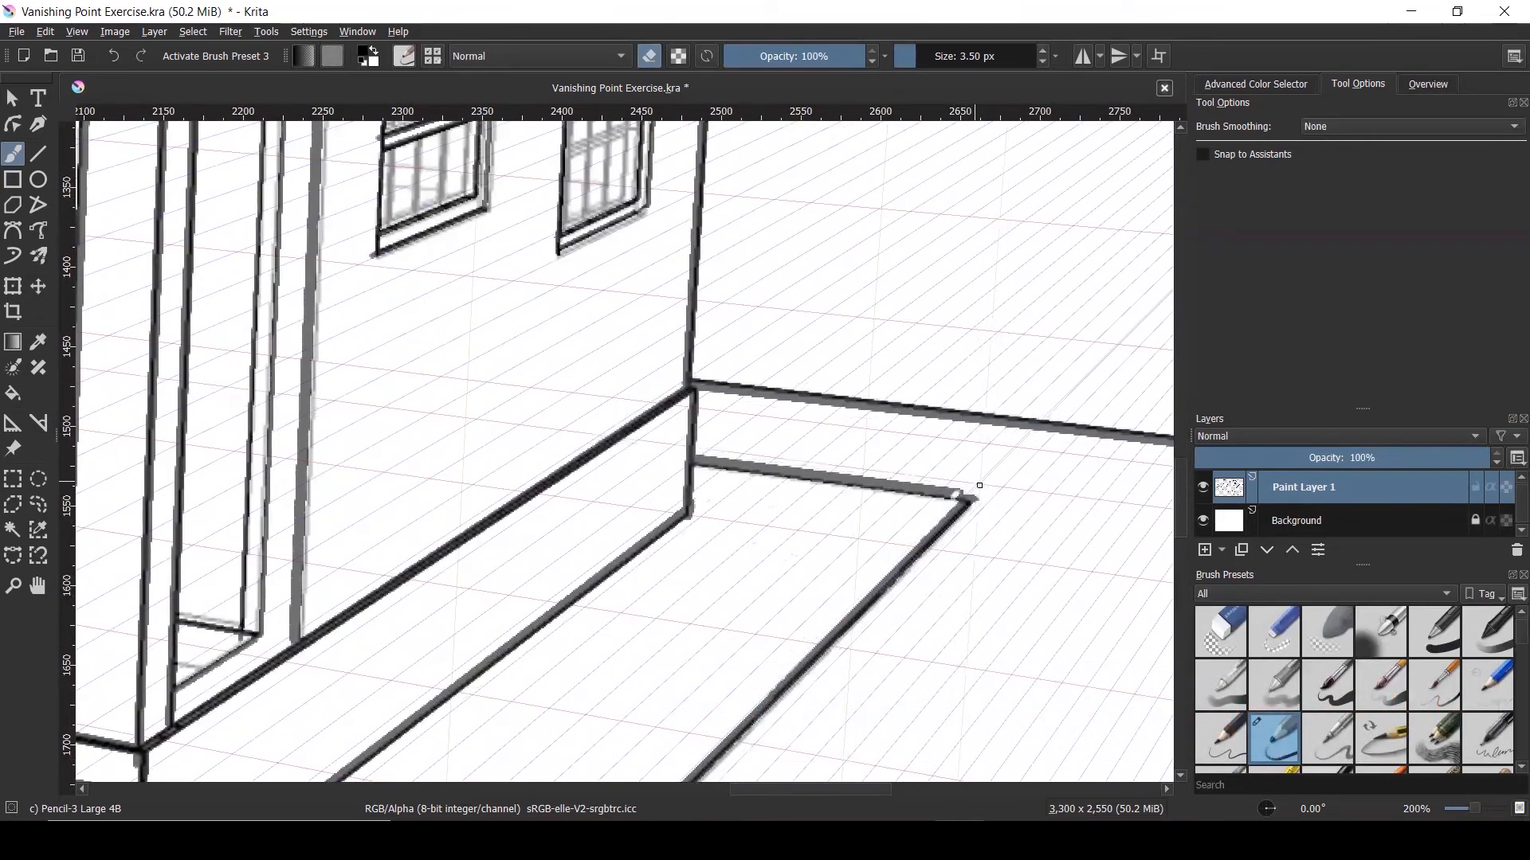
{"action": "scroll", "coordinate": [953, 415], "scroll_direction": "down", "scroll_amount": 5}
{"action": "scroll", "coordinate": [962, 429], "scroll_direction": "up", "scroll_amount": 4}
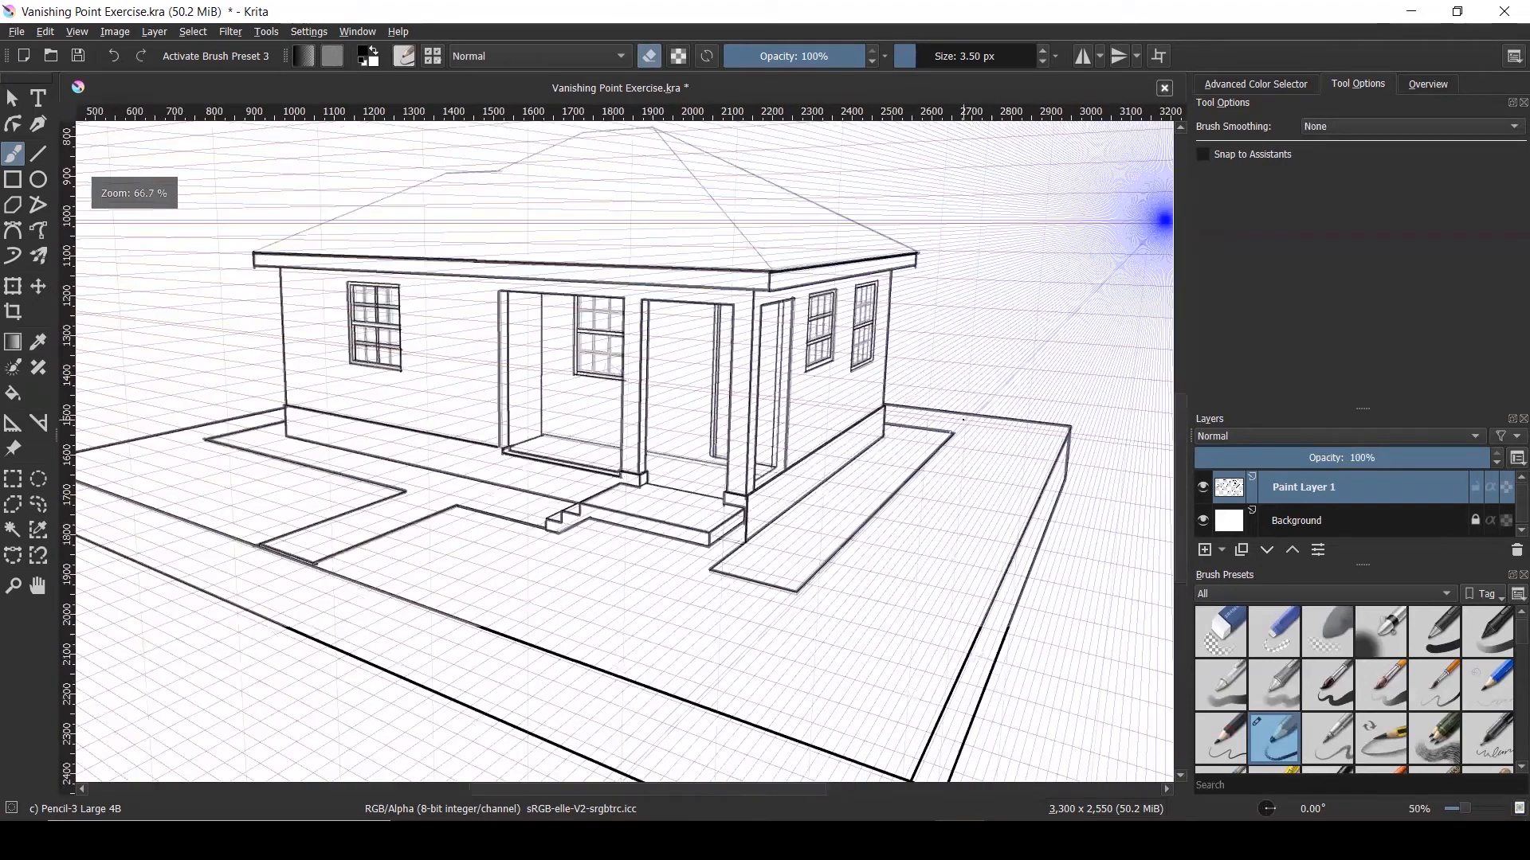
{"action": "scroll", "coordinate": [962, 428], "scroll_direction": "up", "scroll_amount": 2}
{"action": "key", "text": "ctrl+z"}
{"action": "key", "text": "ctrl+z"}
{"action": "left_click_drag", "start_coordinate": [927, 441], "coordinate": [924, 451]}
{"action": "scroll", "coordinate": [926, 449], "scroll_direction": "down", "scroll_amount": 8}
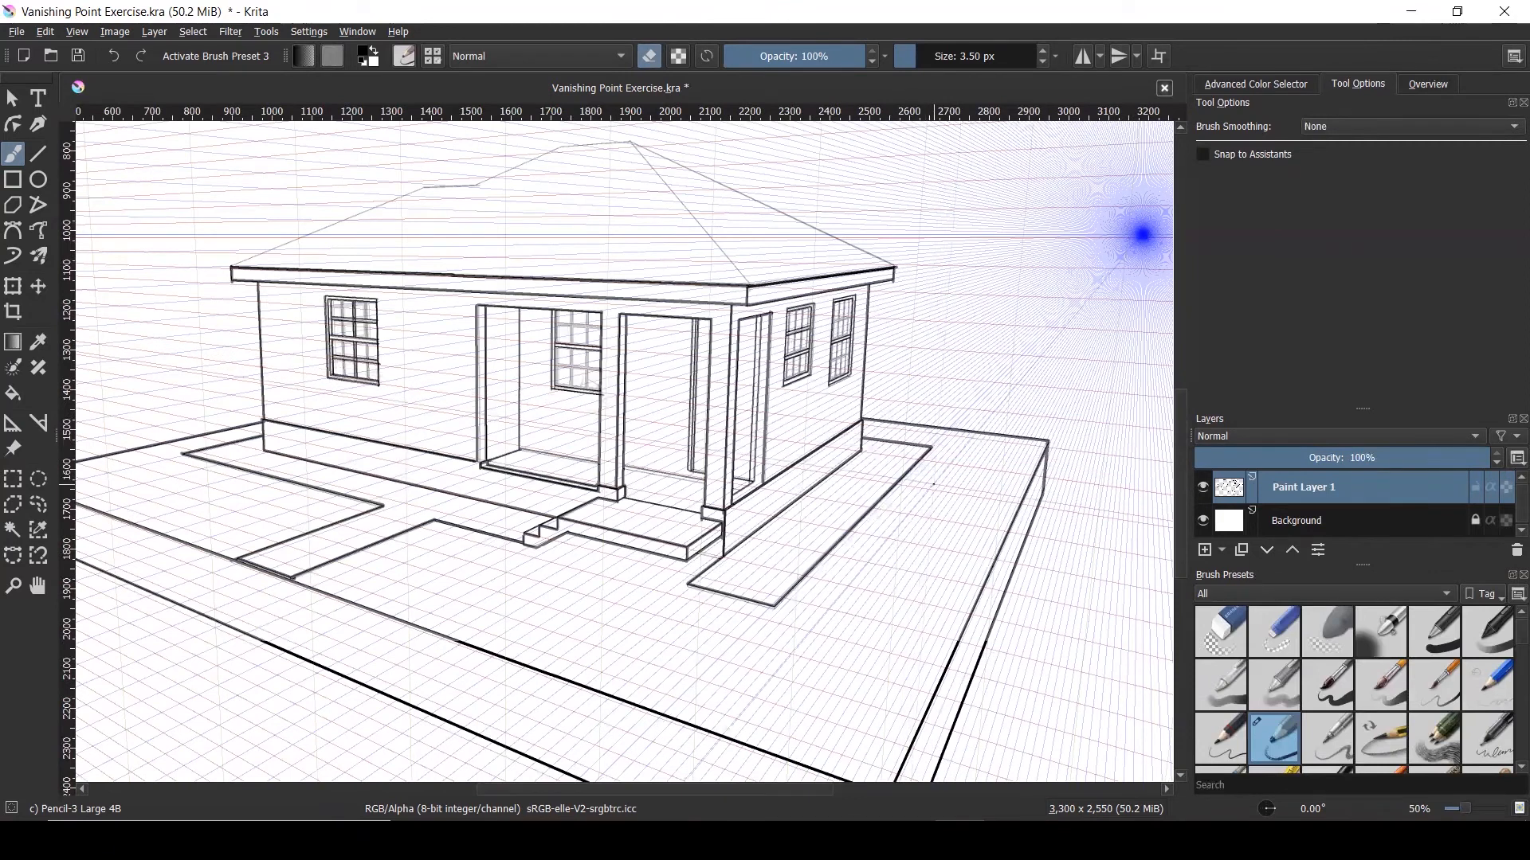
{"action": "scroll", "coordinate": [921, 478], "scroll_direction": "down", "scroll_amount": 1}
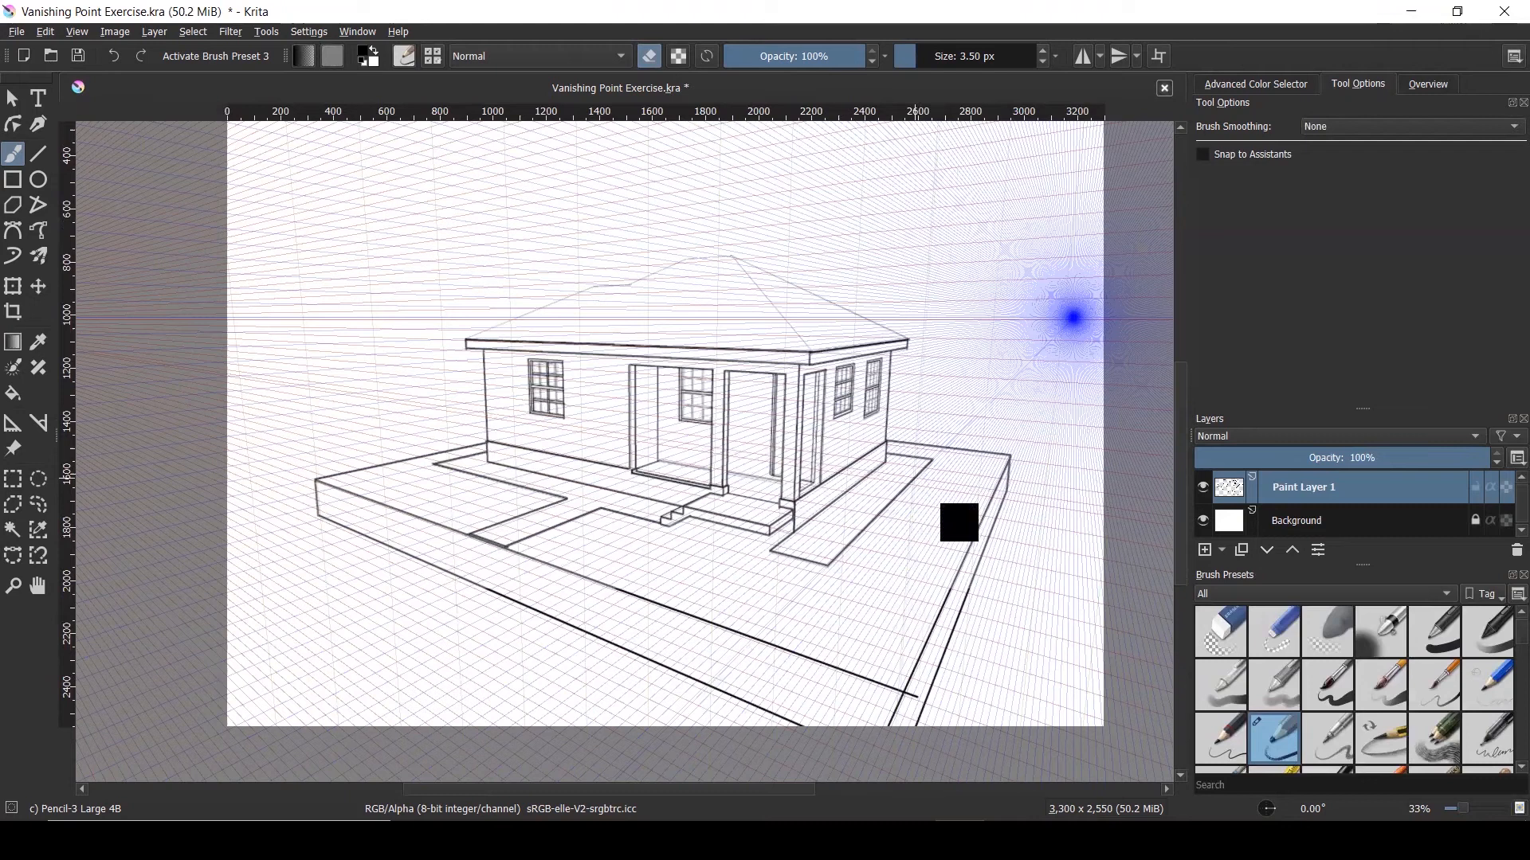
{"action": "key", "text": "ctrl+s"}
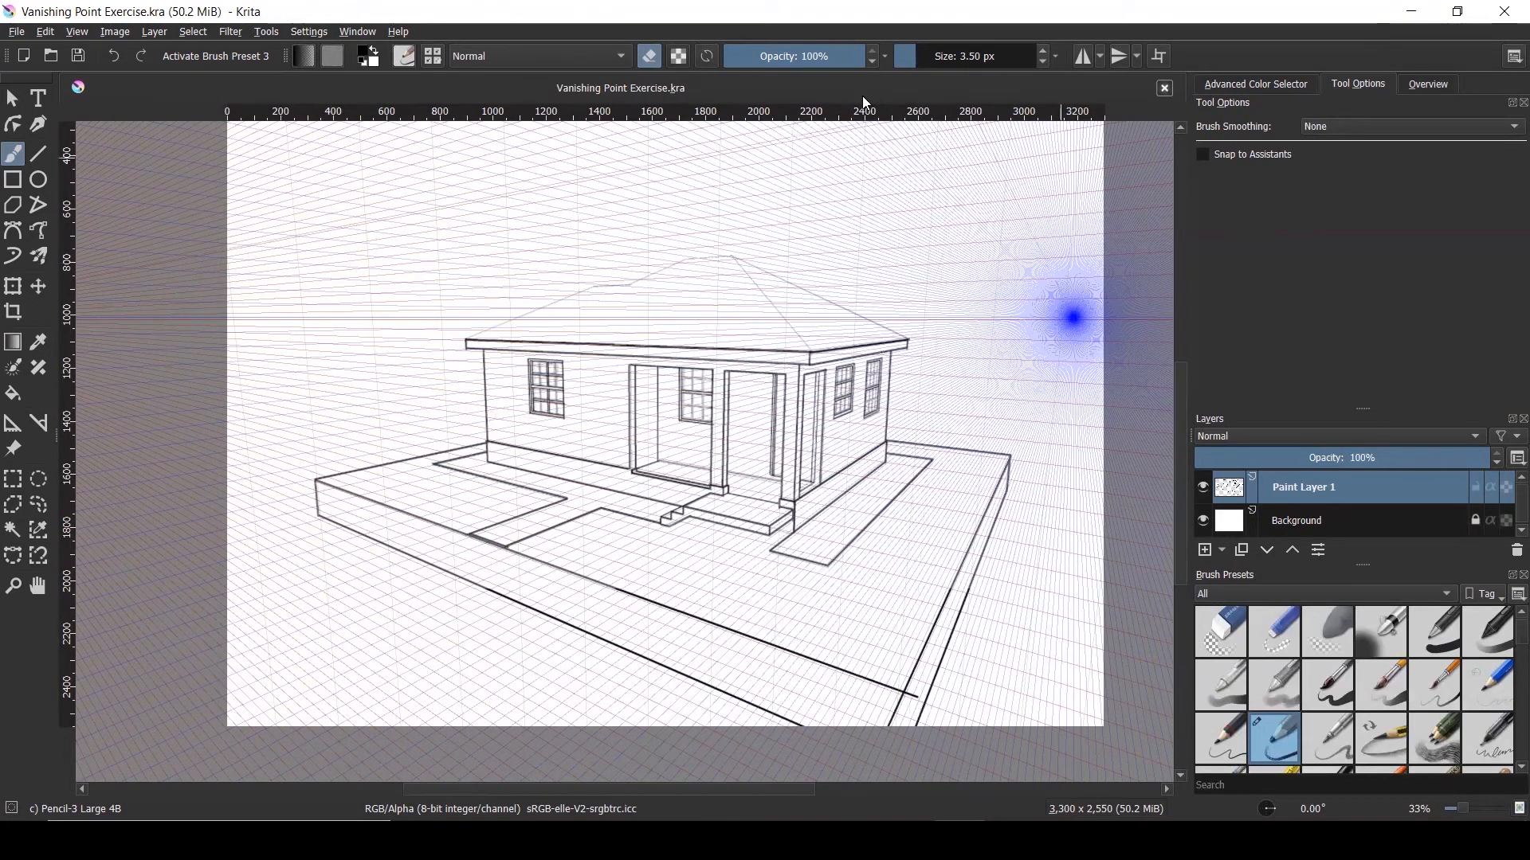
Select the Assistant Tool with the Ruler type and place a ruler along the left roof slope
{"action": "left_click", "coordinate": [14, 424]}
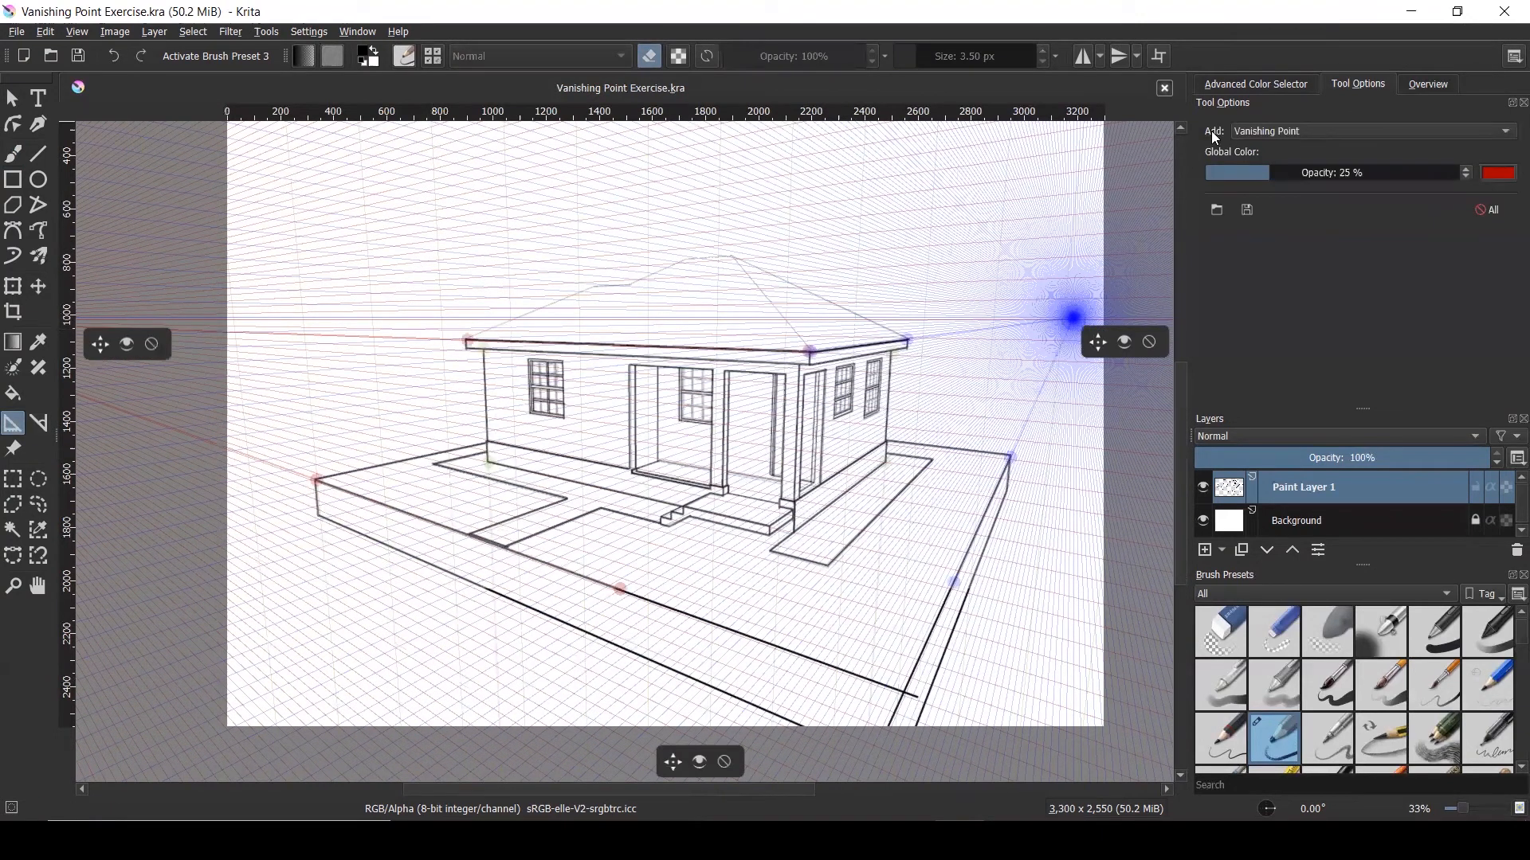
{"action": "left_click", "coordinate": [1286, 134]}
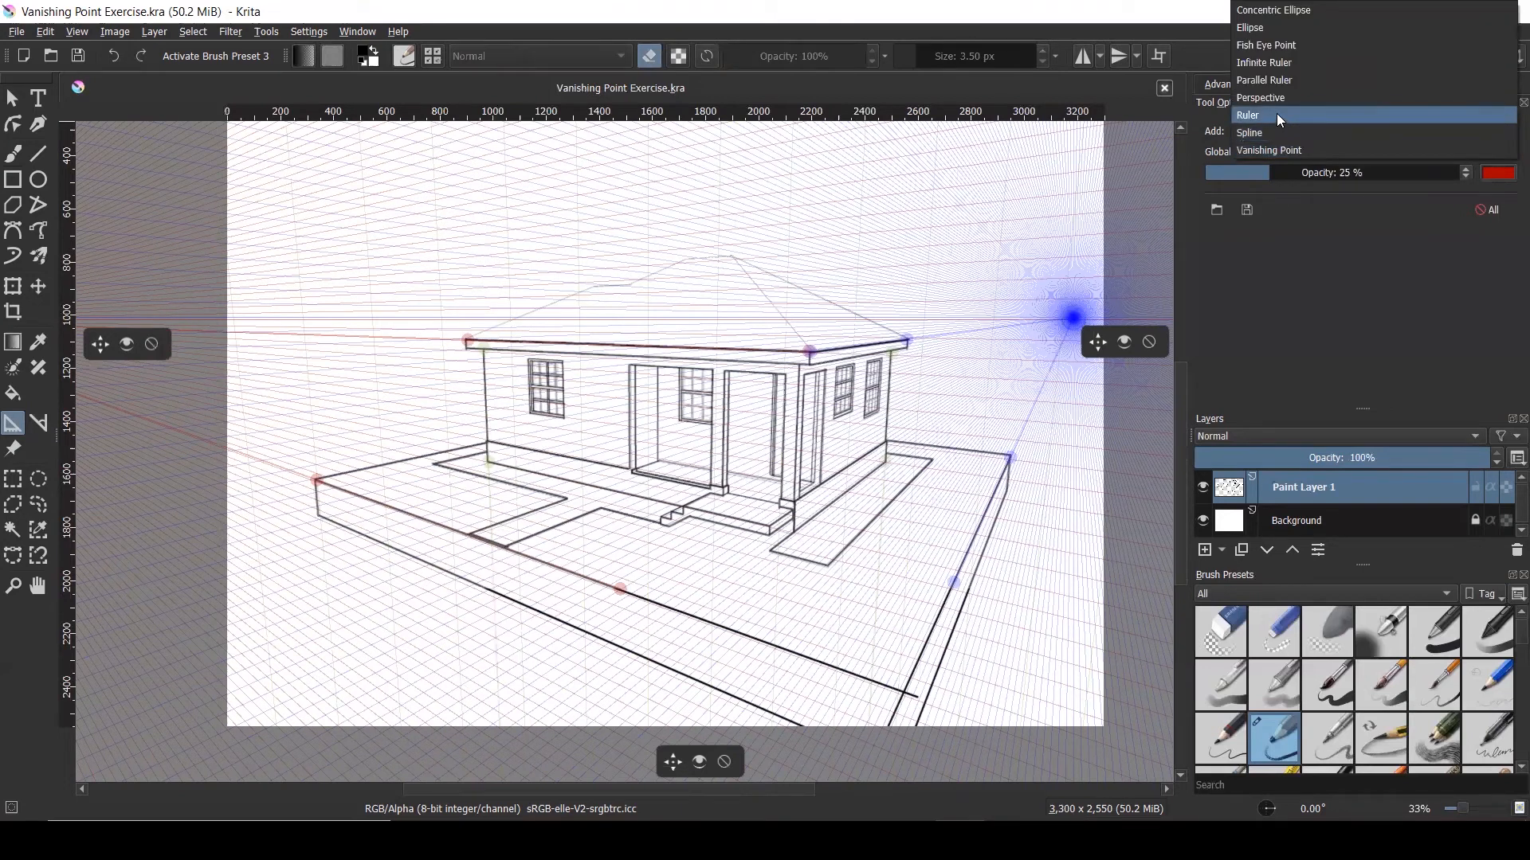
{"action": "left_click", "coordinate": [1278, 116]}
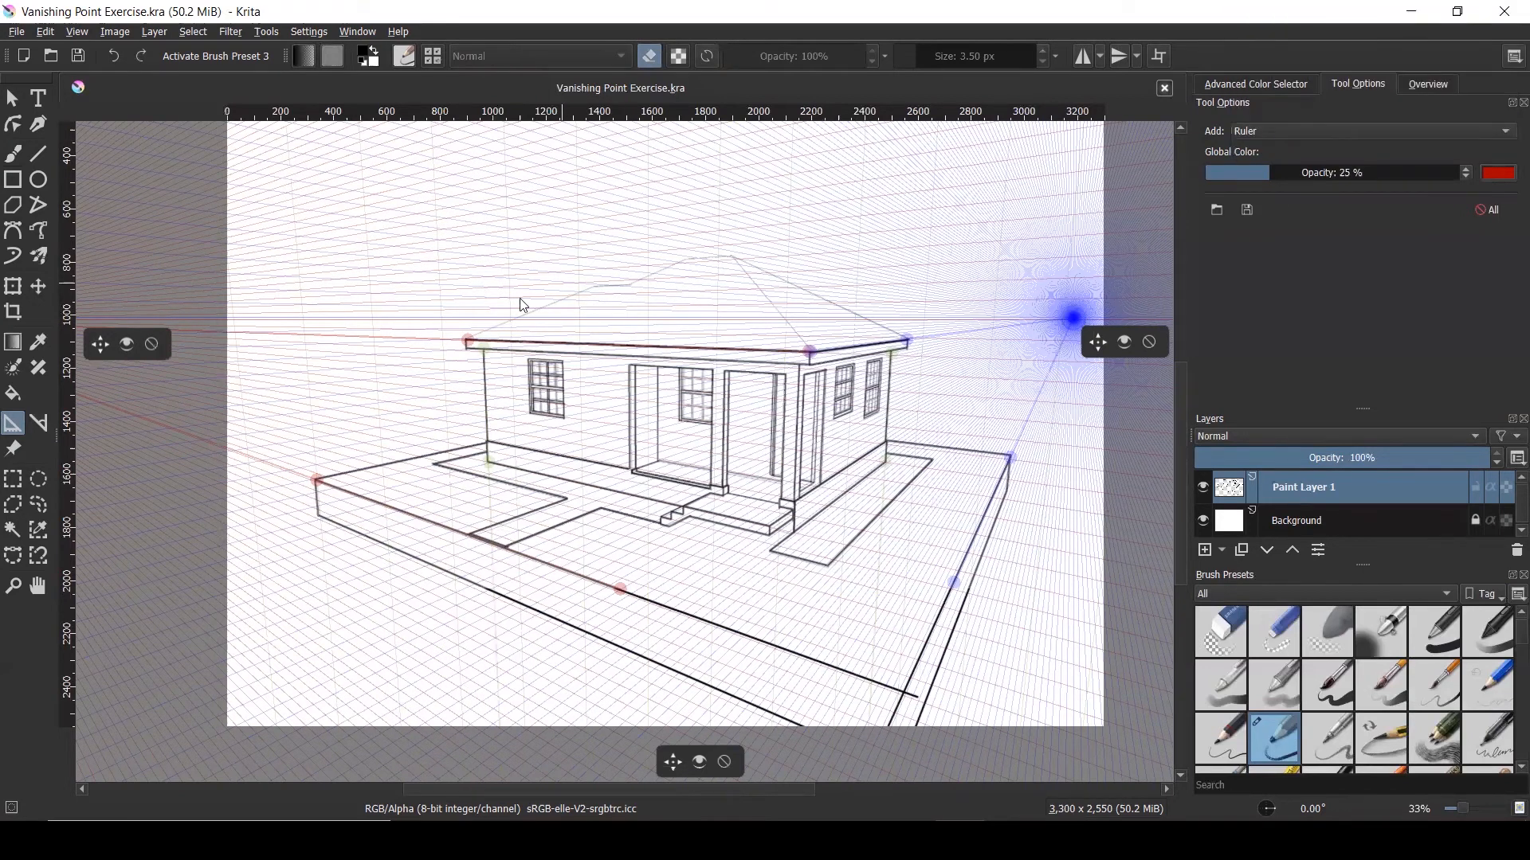
{"action": "scroll", "coordinate": [492, 318], "scroll_direction": "up", "scroll_amount": 3}
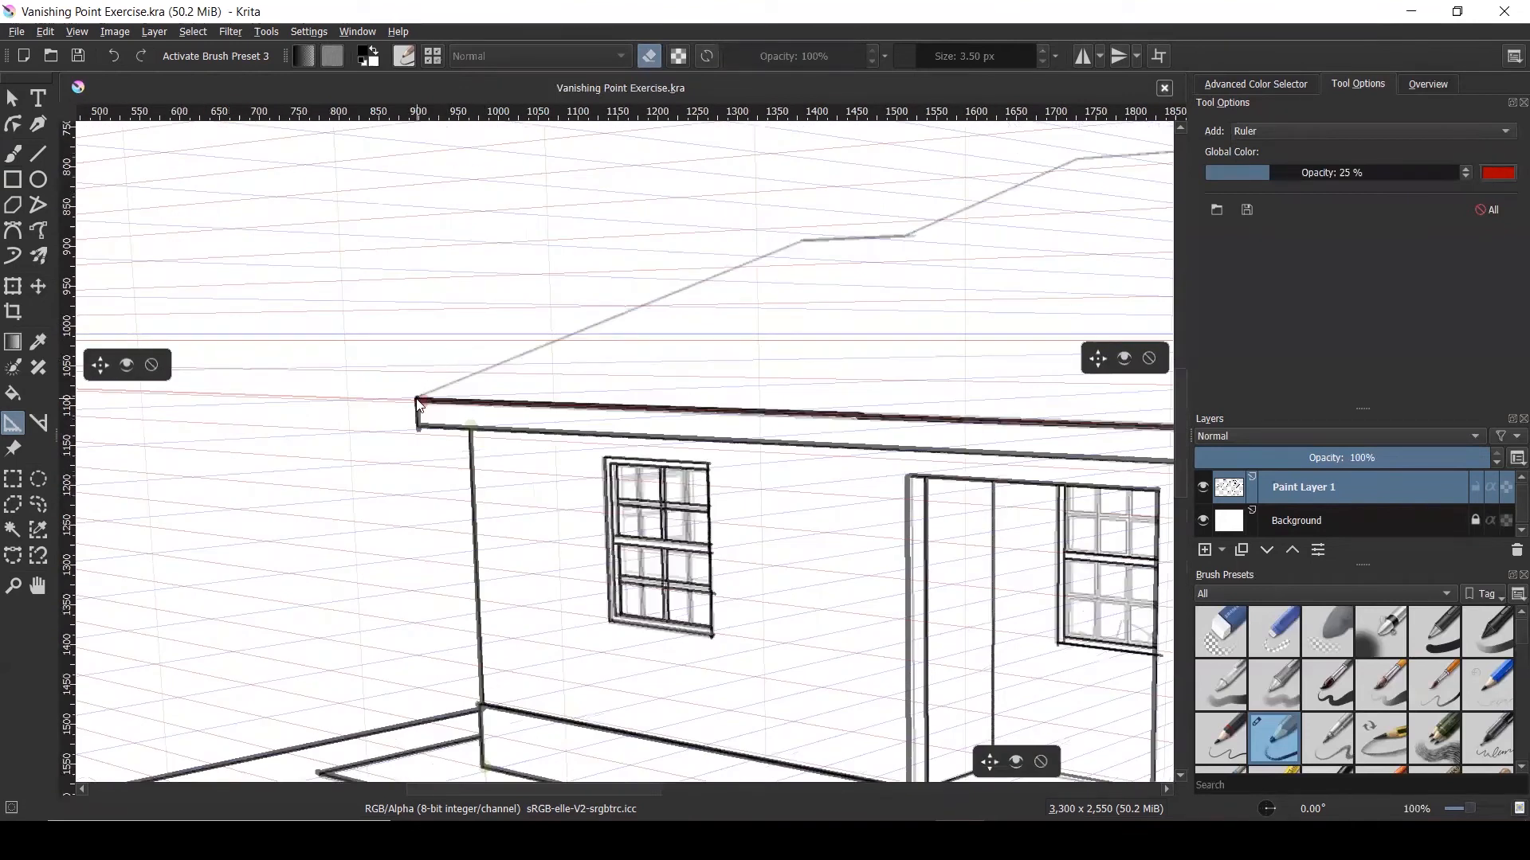
{"action": "left_click", "coordinate": [420, 404]}
{"action": "left_click_drag", "start_coordinate": [417, 403], "coordinate": [418, 399]}
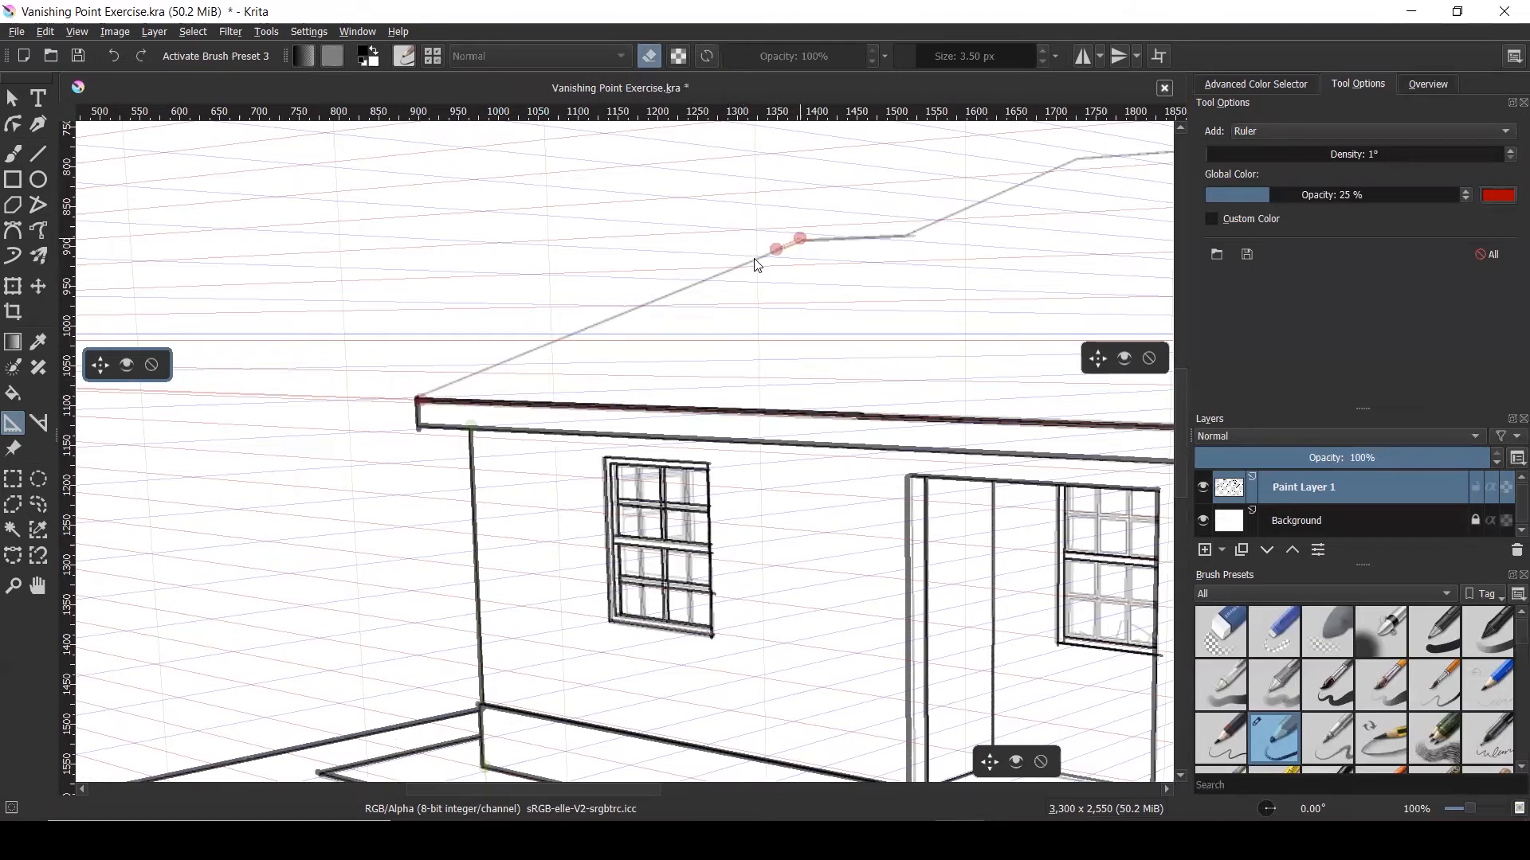
{"action": "left_click_drag", "start_coordinate": [600, 315], "coordinate": [420, 398]}
{"action": "left_click", "coordinate": [422, 402]}
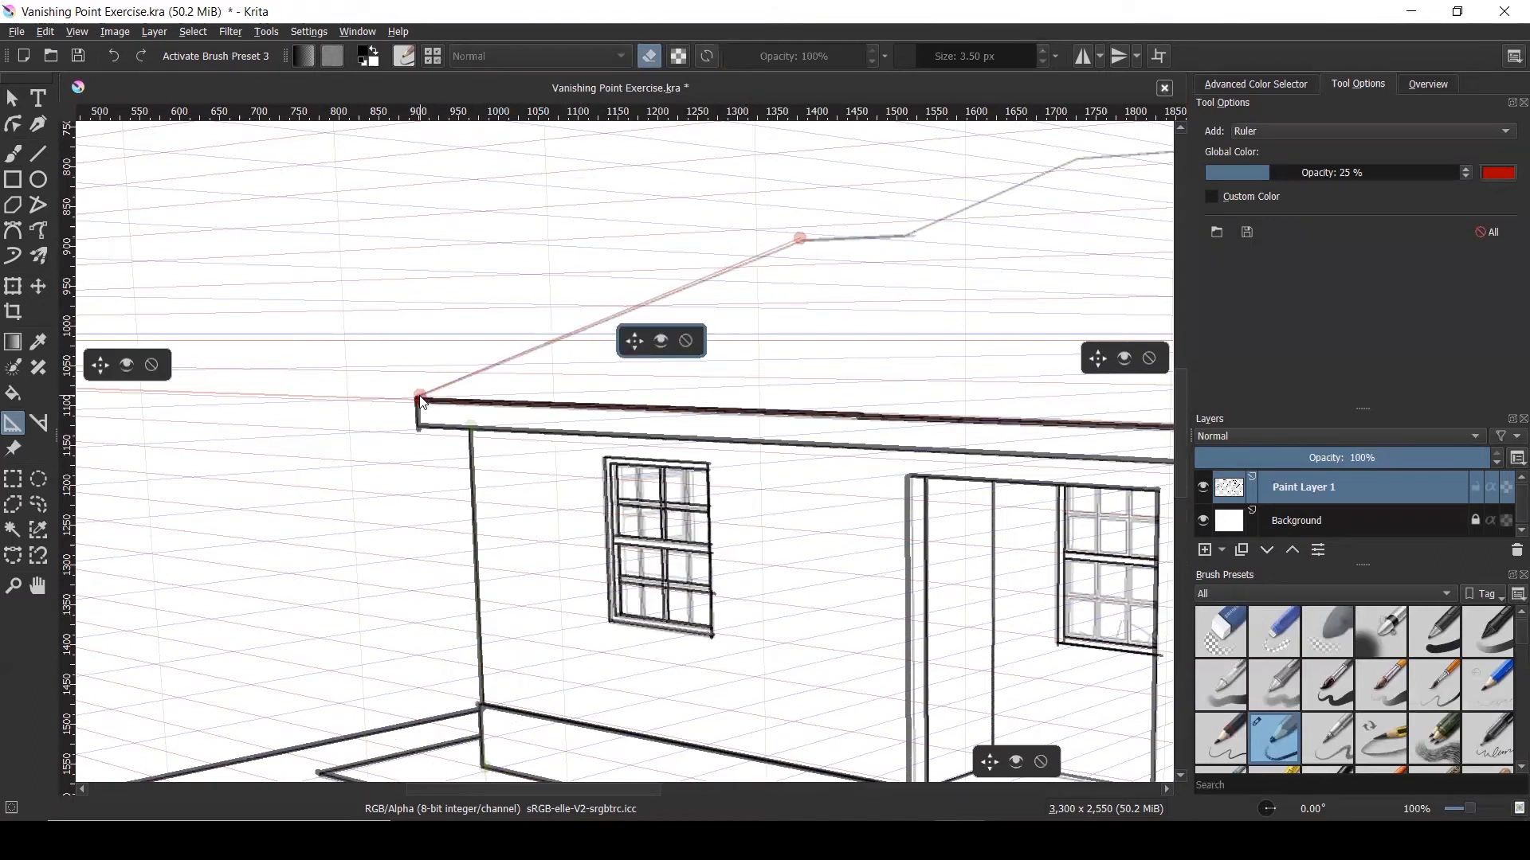
Fine-tune the left roof ruler's endpoints onto the roofline bend
{"action": "scroll", "coordinate": [649, 308], "scroll_direction": "down", "scroll_amount": 3}
{"action": "scroll", "coordinate": [652, 314], "scroll_direction": "up", "scroll_amount": 2}
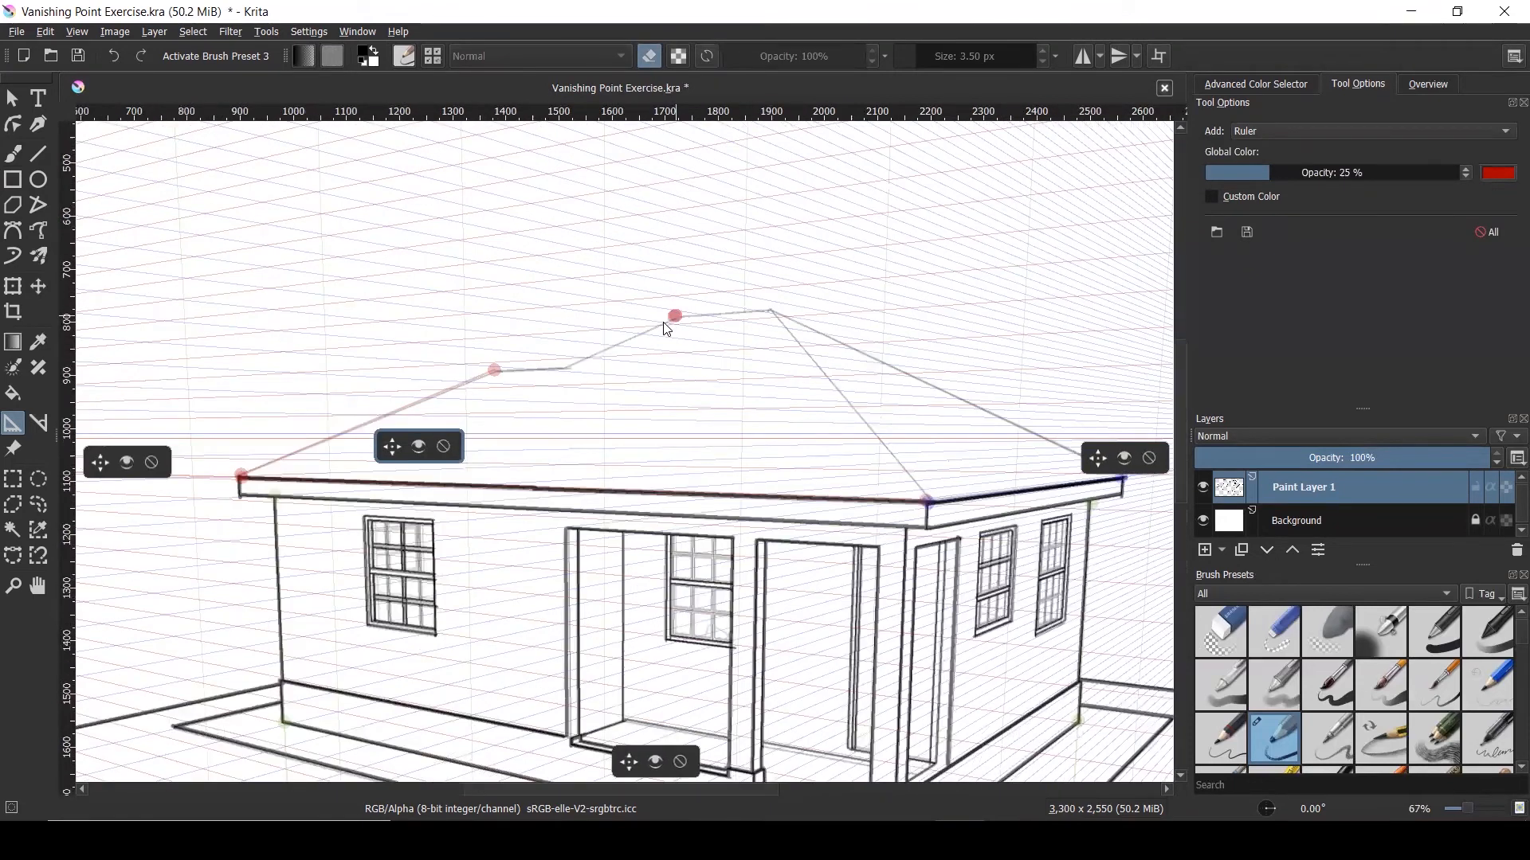
{"action": "left_click_drag", "start_coordinate": [567, 368], "coordinate": [565, 367]}
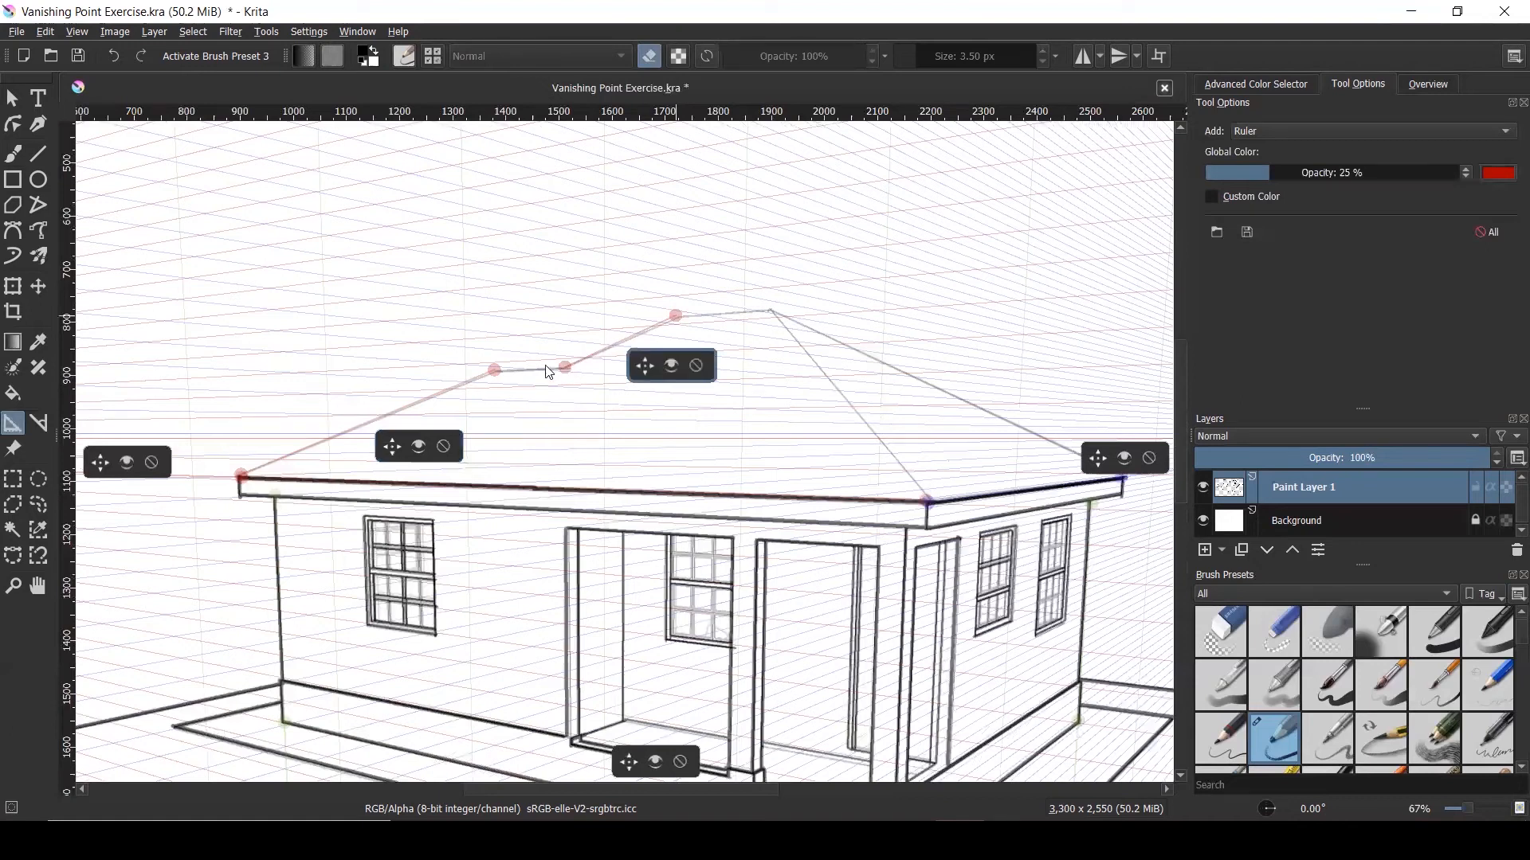
{"action": "scroll", "coordinate": [557, 370], "scroll_direction": "up", "scroll_amount": 4}
{"action": "mouse_move", "coordinate": [604, 374]}
{"action": "left_mouse_down"}
{"action": "mouse_move", "coordinate": [587, 376]}
{"action": "mouse_move", "coordinate": [615, 371]}
{"action": "left_mouse_up"}
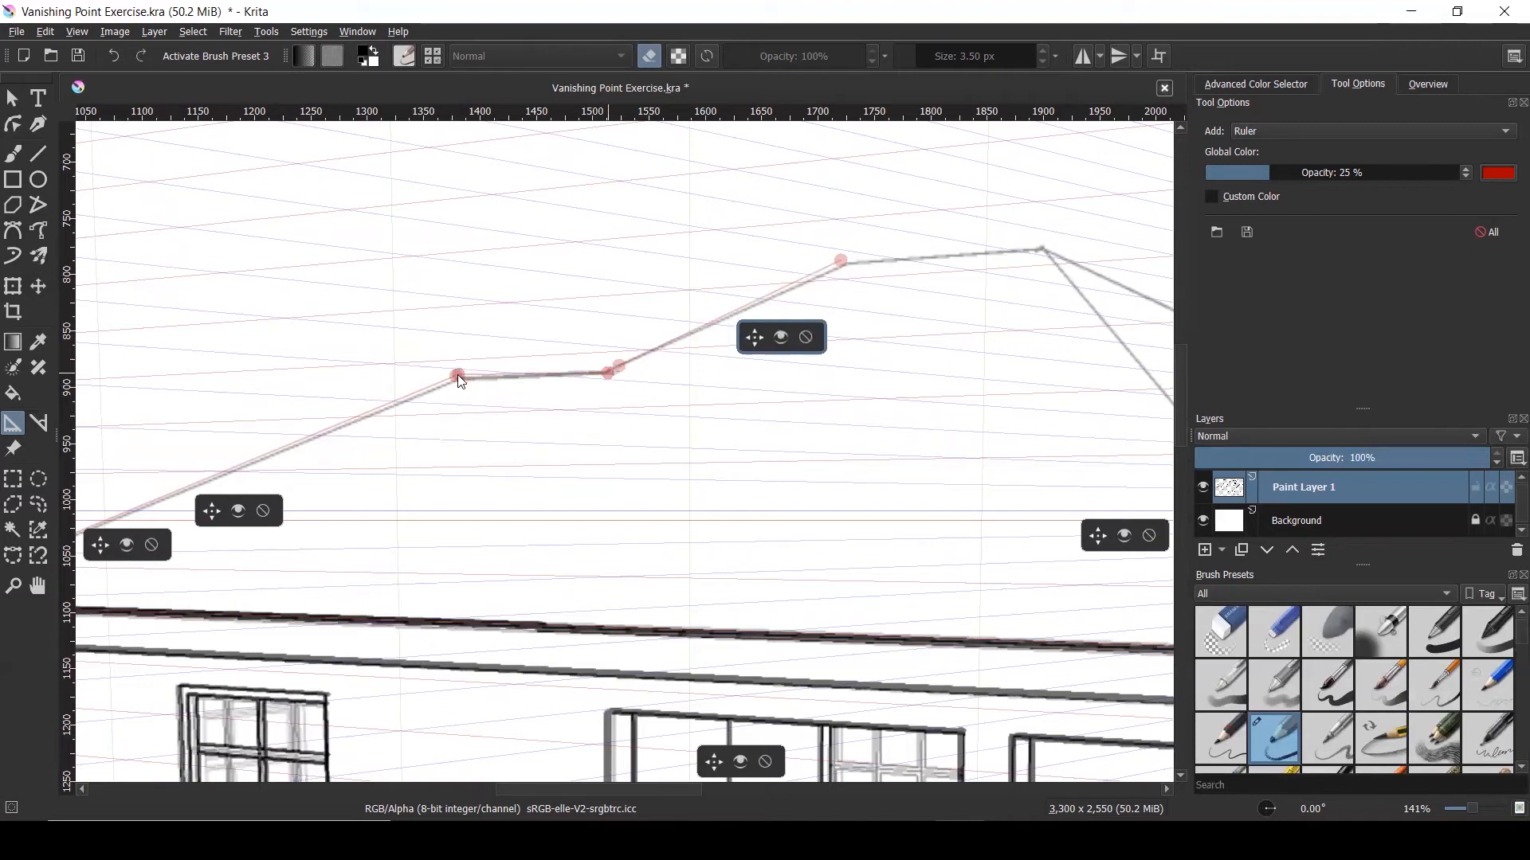
{"action": "mouse_move", "coordinate": [458, 377]}
{"action": "left_mouse_down"}
{"action": "mouse_move", "coordinate": [423, 406]}
{"action": "mouse_move", "coordinate": [454, 379]}
{"action": "left_mouse_up"}
{"action": "scroll", "coordinate": [383, 423], "scroll_direction": "down", "scroll_amount": 2}
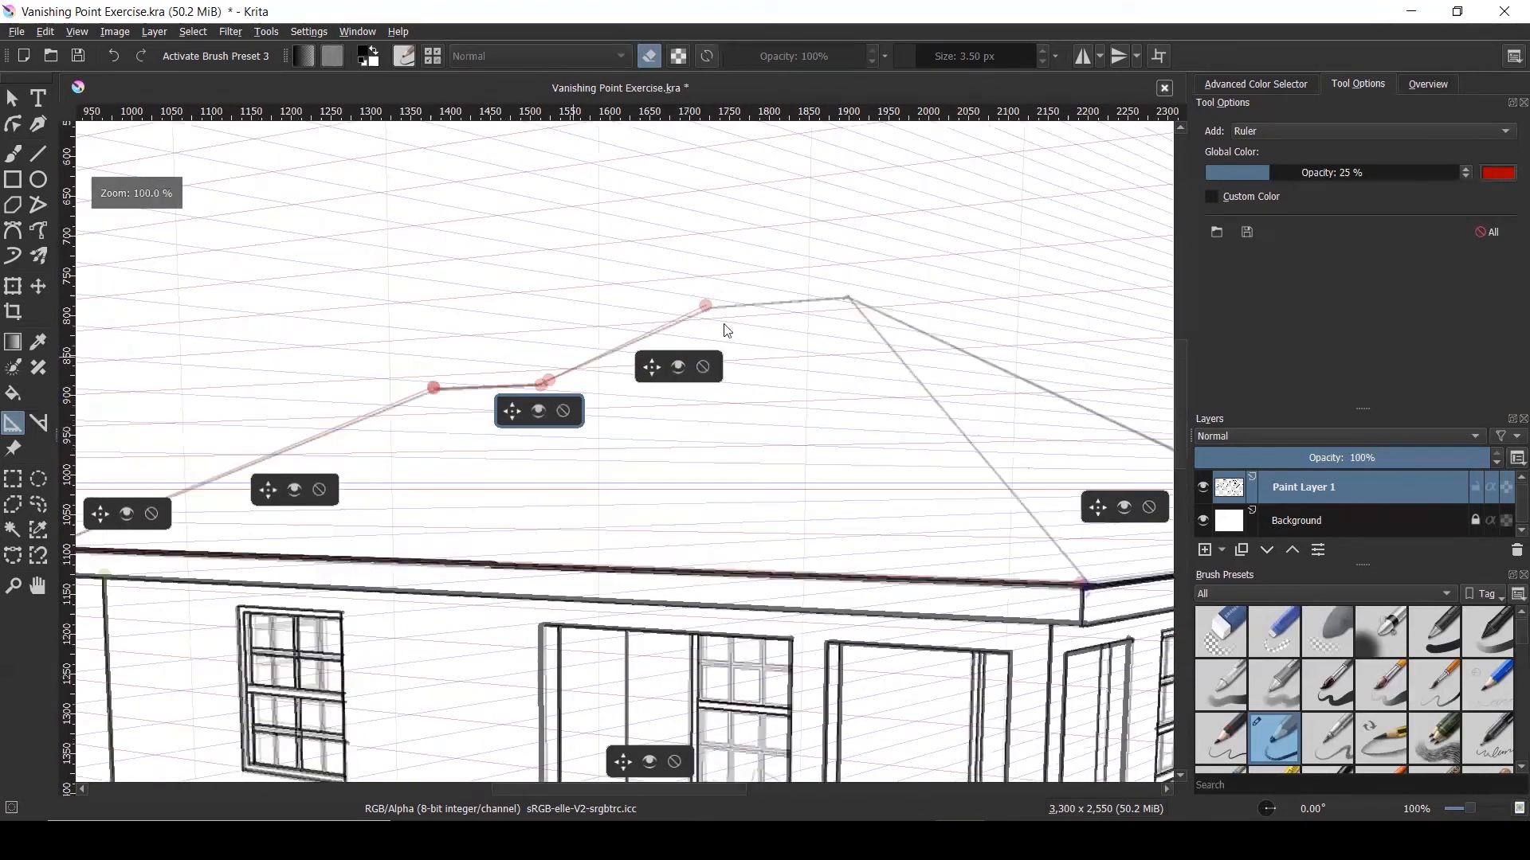
{"action": "scroll", "coordinate": [822, 304], "scroll_direction": "up", "scroll_amount": 2}
Add a ruler along the upper roof slope and adjust its end at the eave corner
{"action": "left_click_drag", "start_coordinate": [863, 297], "coordinate": [665, 309]}
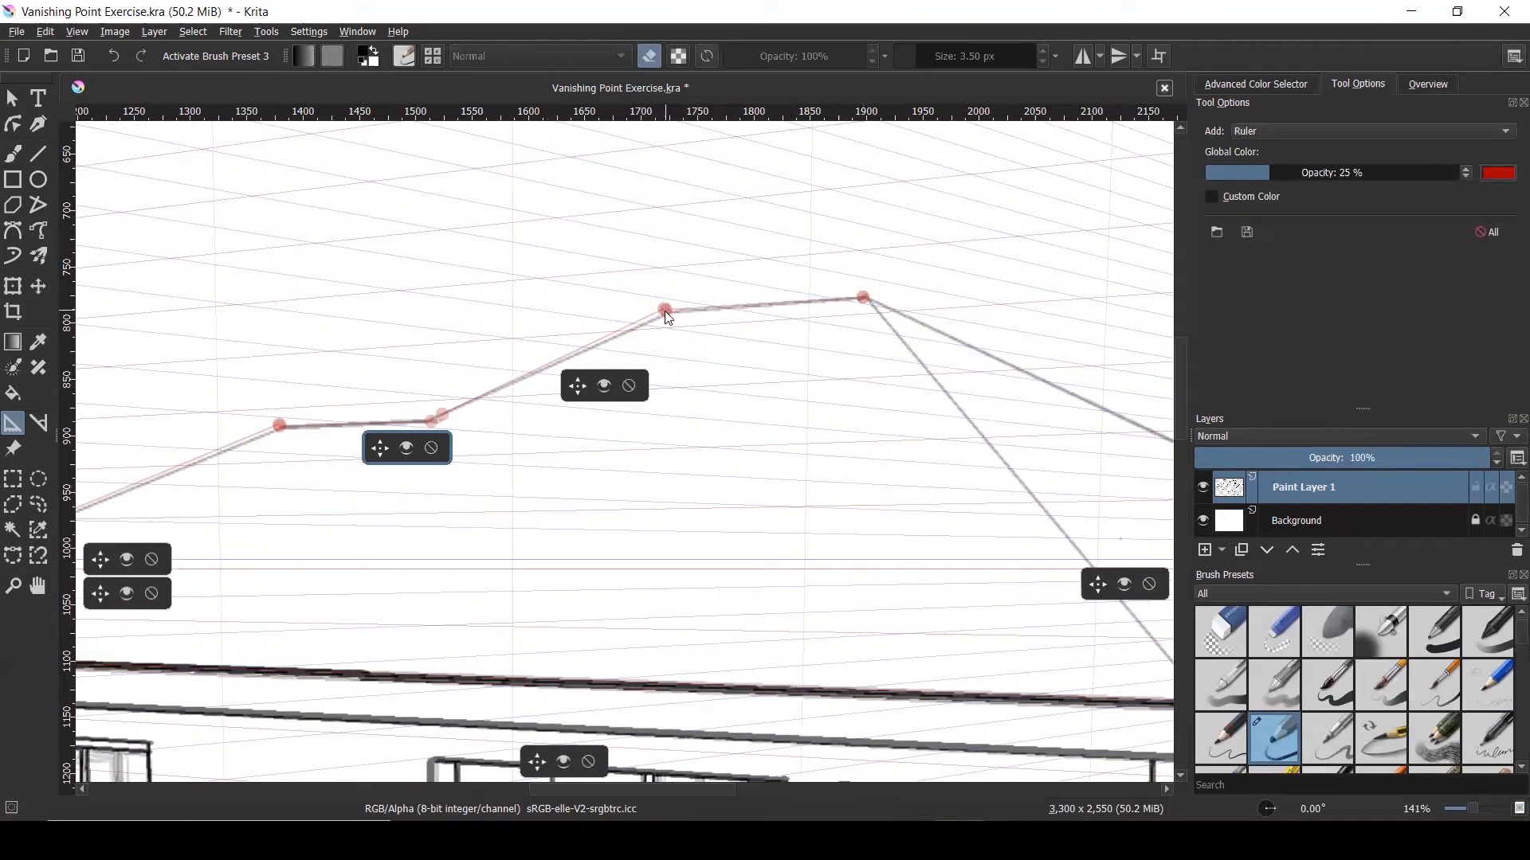
{"action": "left_click", "coordinate": [666, 312]}
{"action": "scroll", "coordinate": [596, 312], "scroll_direction": "down", "scroll_amount": 3}
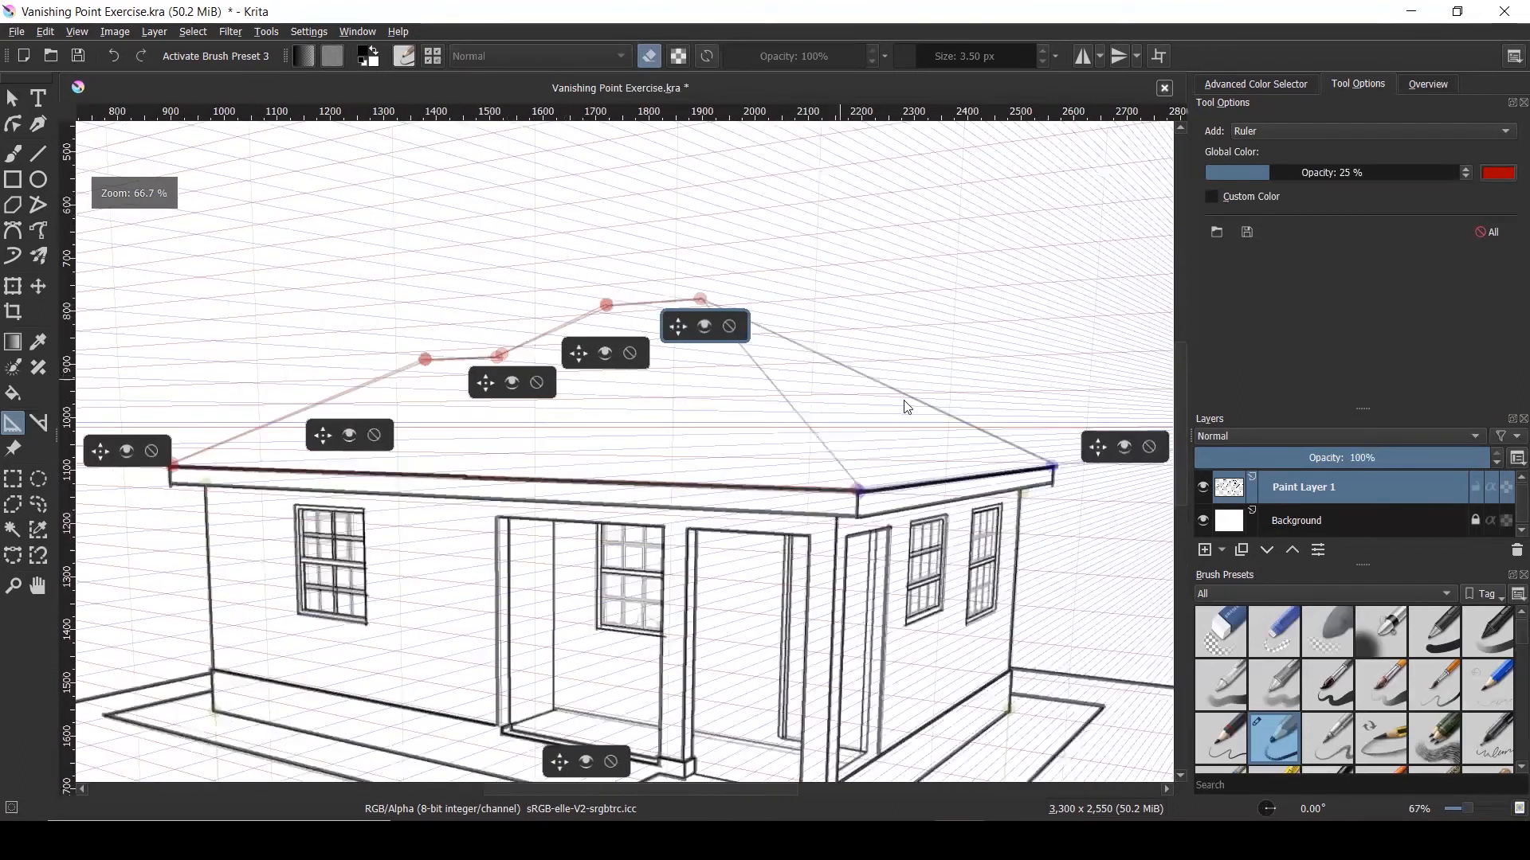
{"action": "mouse_move", "coordinate": [860, 490]}
{"action": "left_mouse_down"}
{"action": "mouse_move", "coordinate": [803, 423]}
{"action": "mouse_move", "coordinate": [858, 493]}
{"action": "left_mouse_up"}
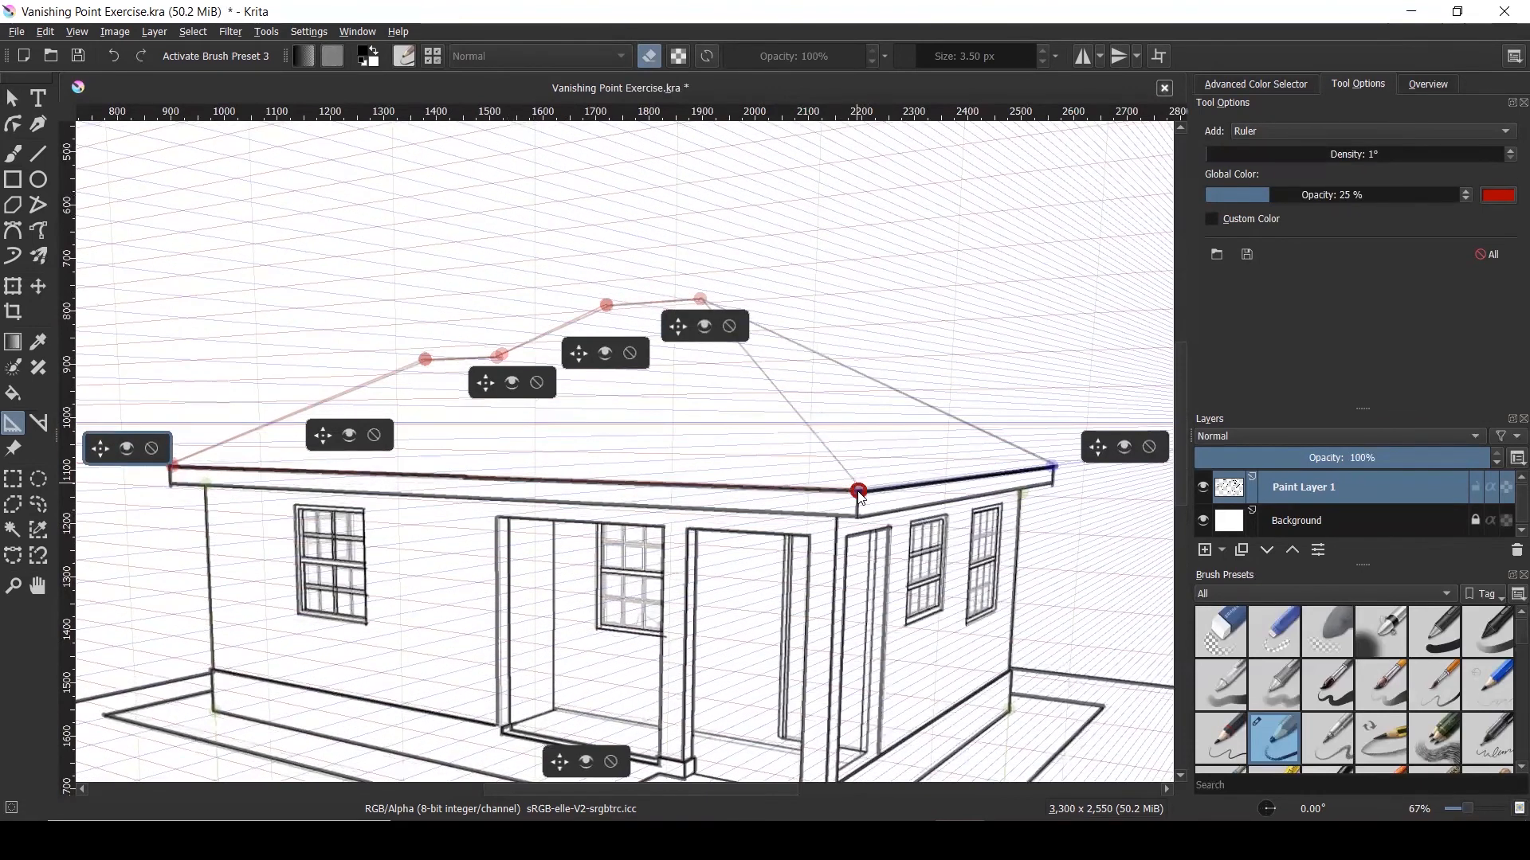
{"action": "scroll", "coordinate": [860, 491], "scroll_direction": "up", "scroll_amount": 1}
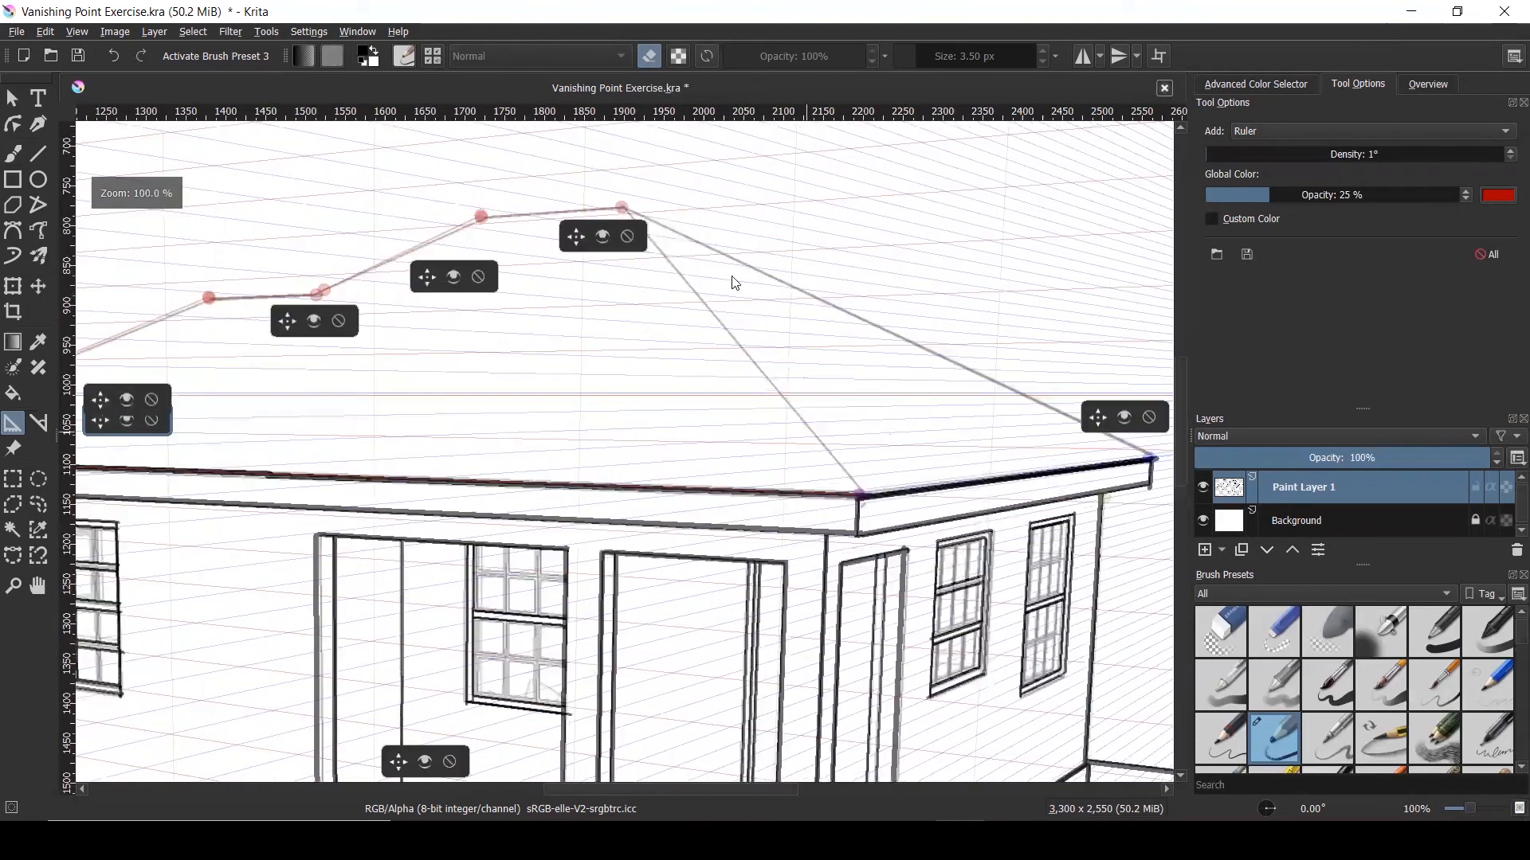
Add hip-line rulers from the roof peak to the right and front eave corners
{"action": "left_click", "coordinate": [633, 208]}
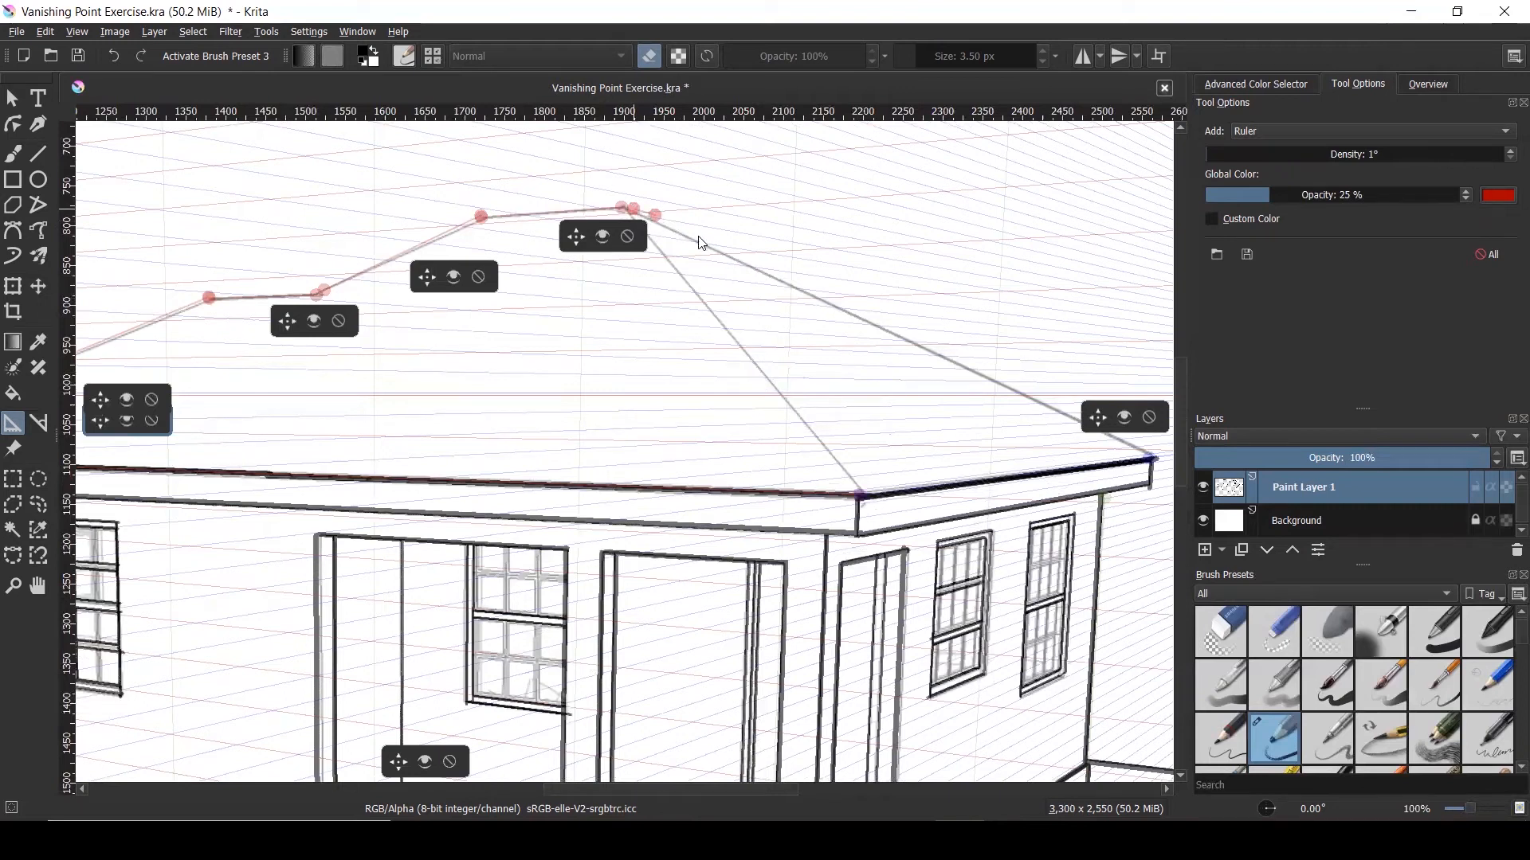
{"action": "left_click", "coordinate": [1154, 460]}
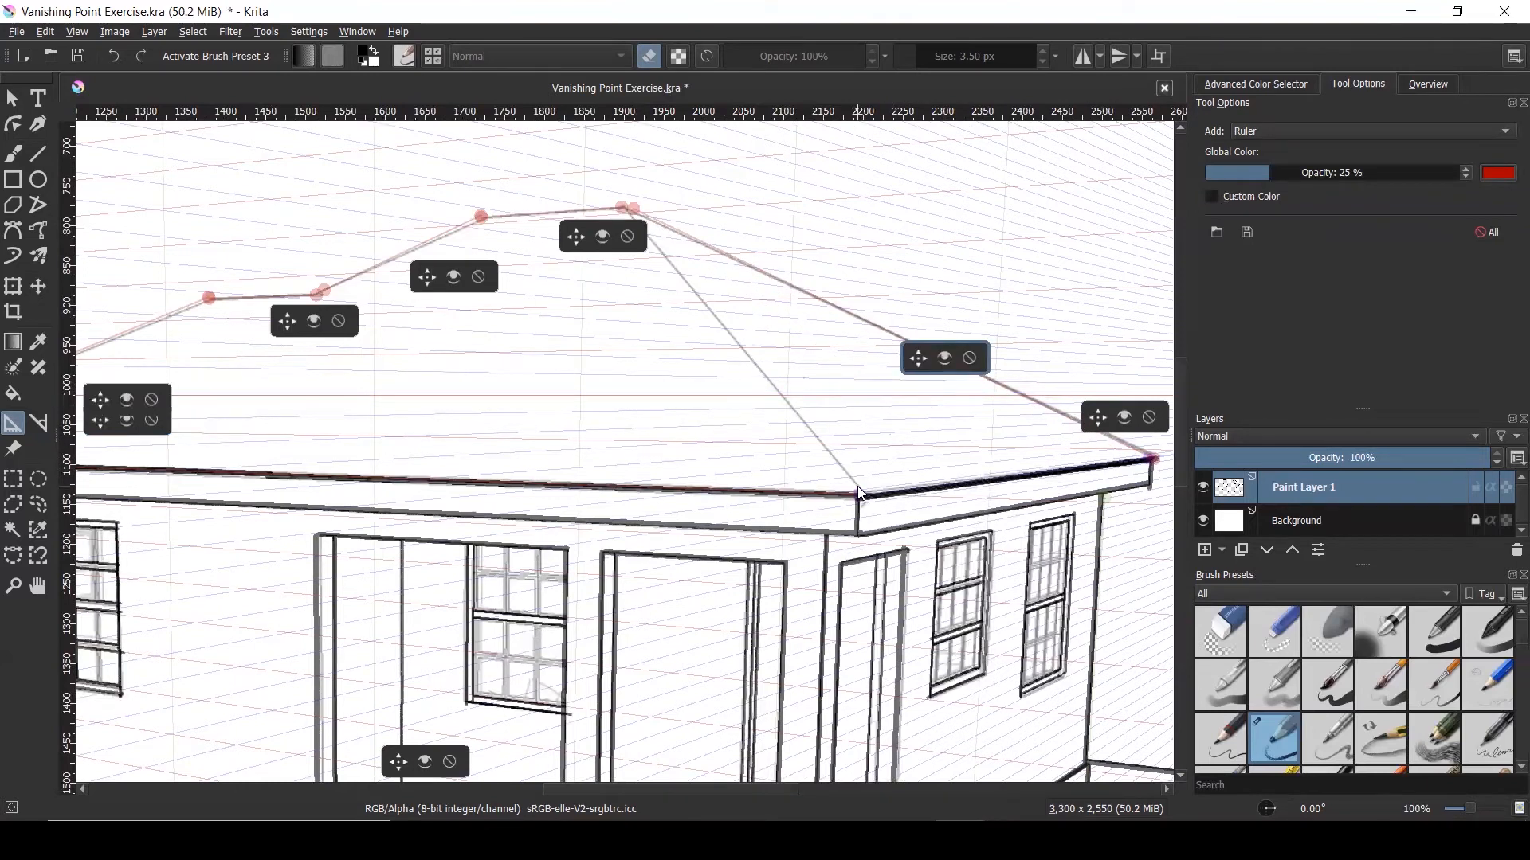
{"action": "left_click", "coordinate": [625, 207]}
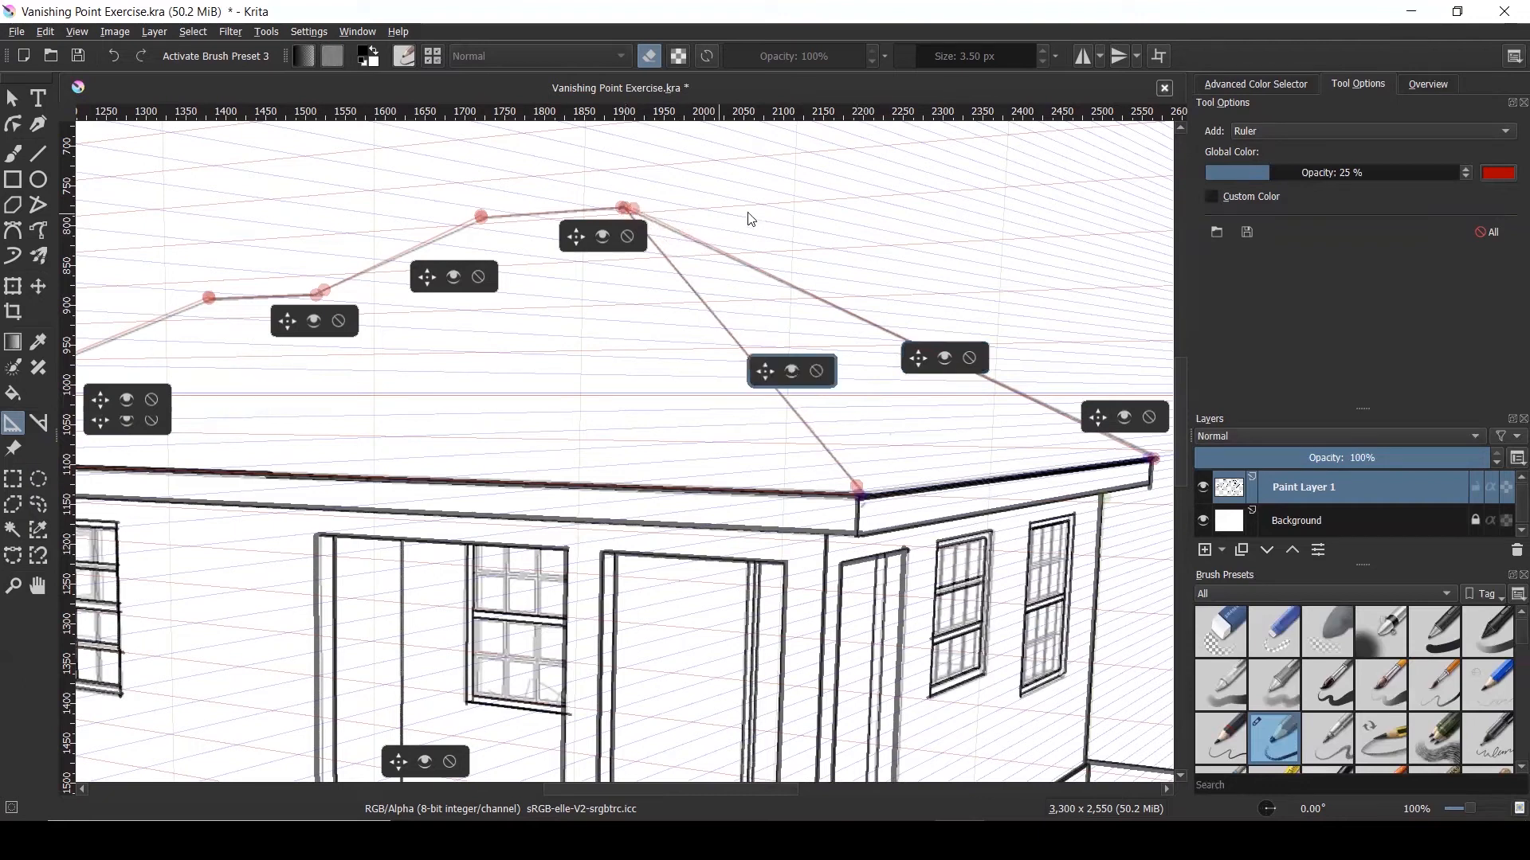
{"action": "scroll", "coordinate": [960, 351], "scroll_direction": "down", "scroll_amount": 1}
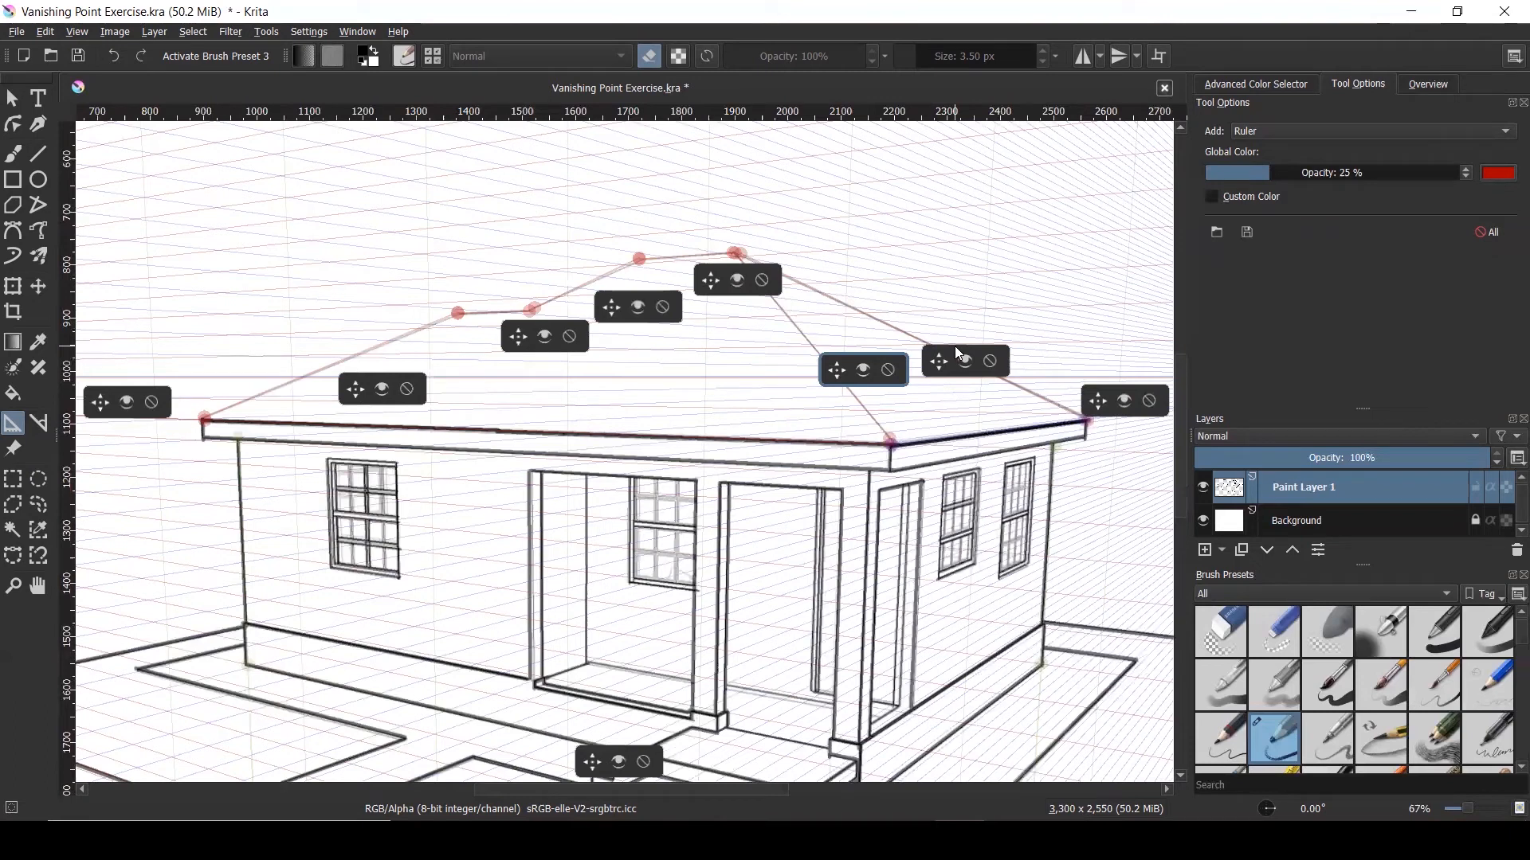
With the Freehand Brush snapping to assistants, ink the right hip line from the apex at 7 px
{"action": "left_click", "coordinate": [14, 164]}
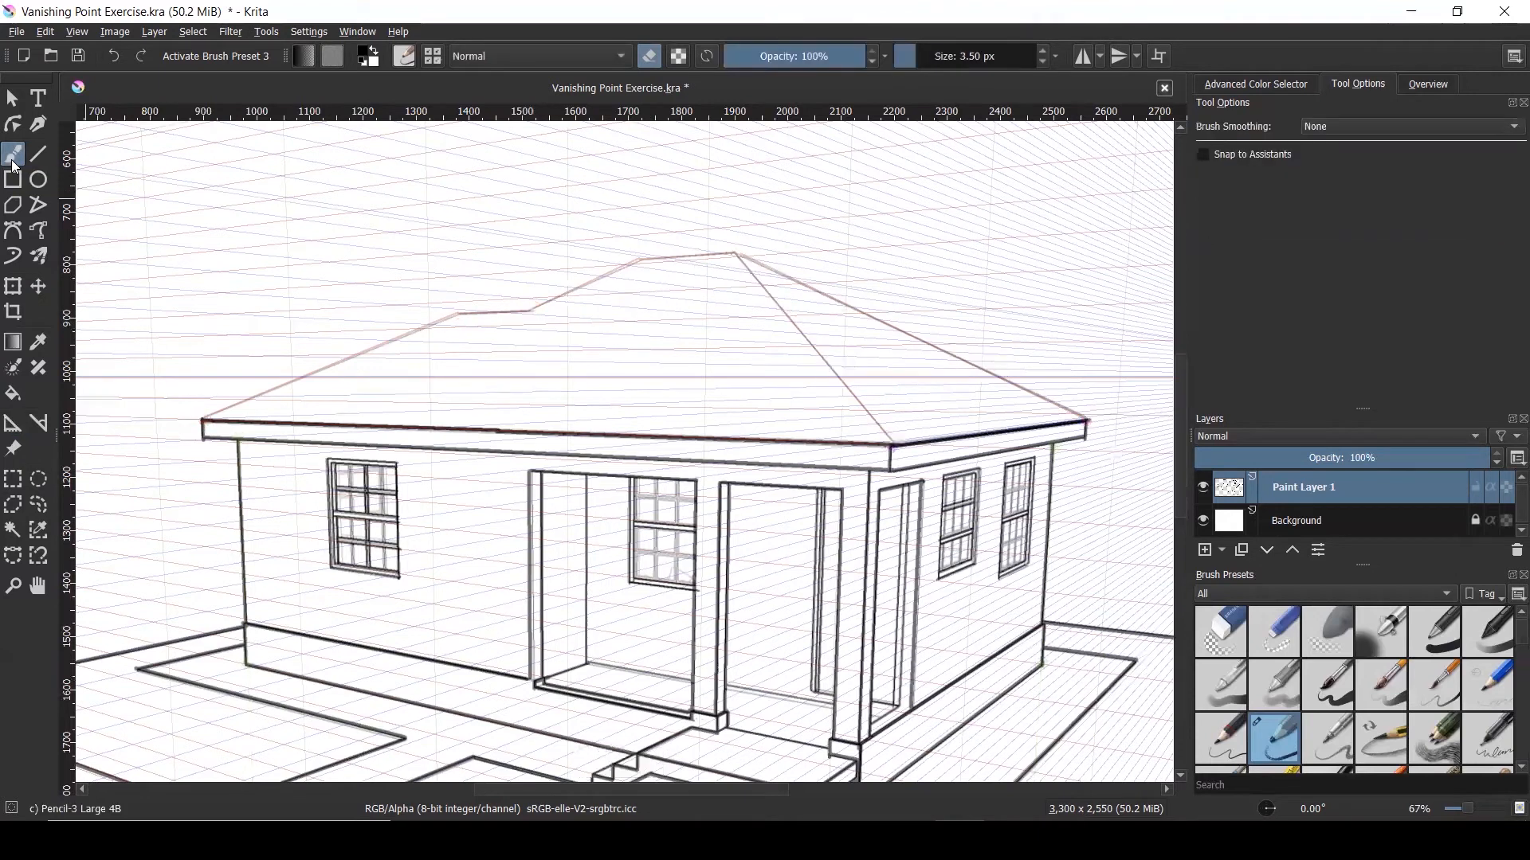
{"action": "left_click", "coordinate": [1206, 153]}
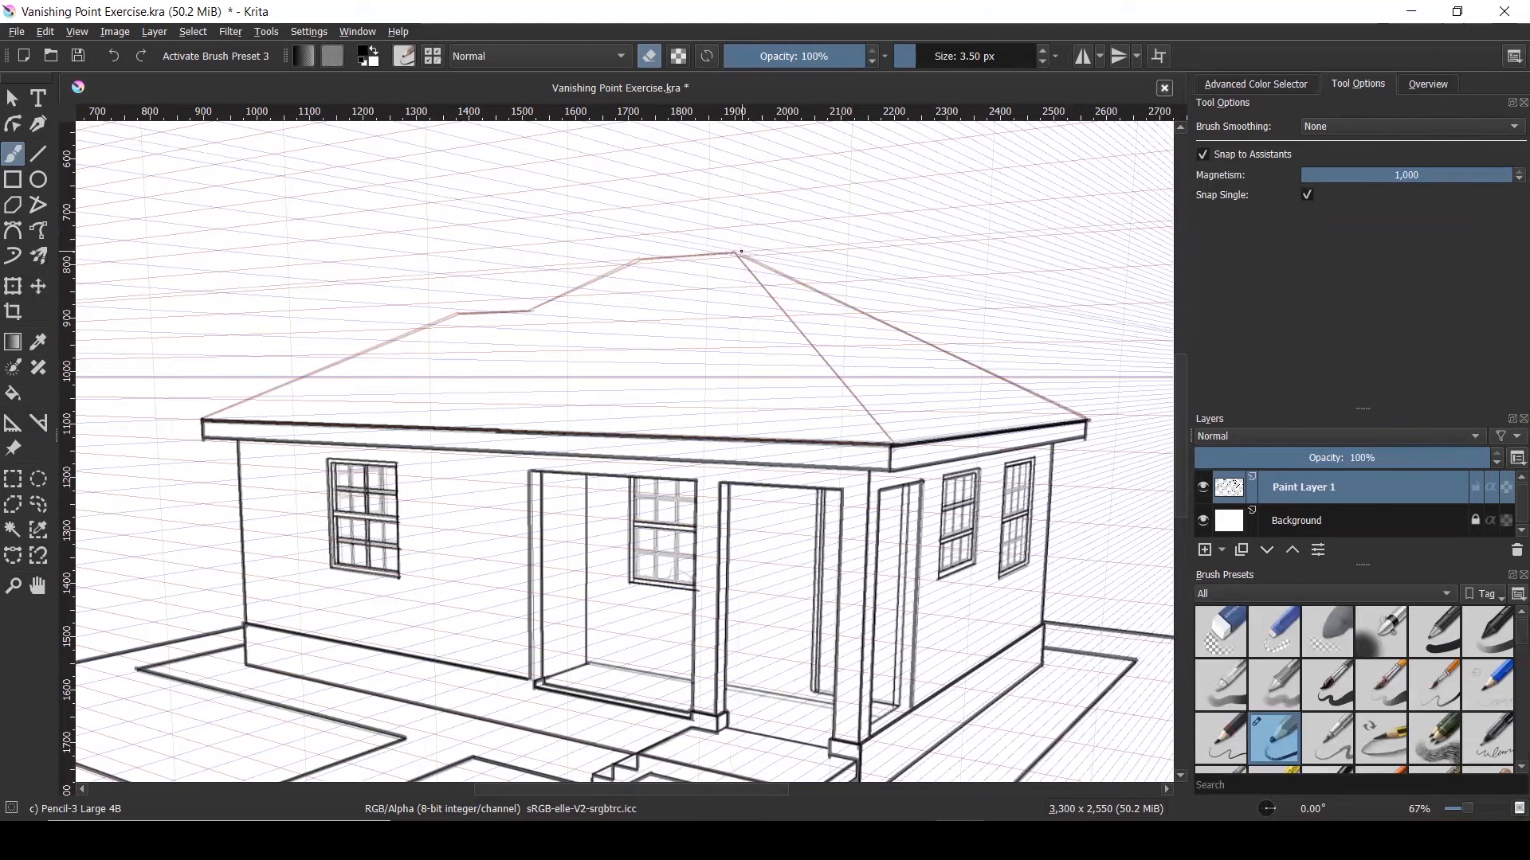
{"action": "left_click_drag", "start_coordinate": [734, 253], "coordinate": [816, 351]}
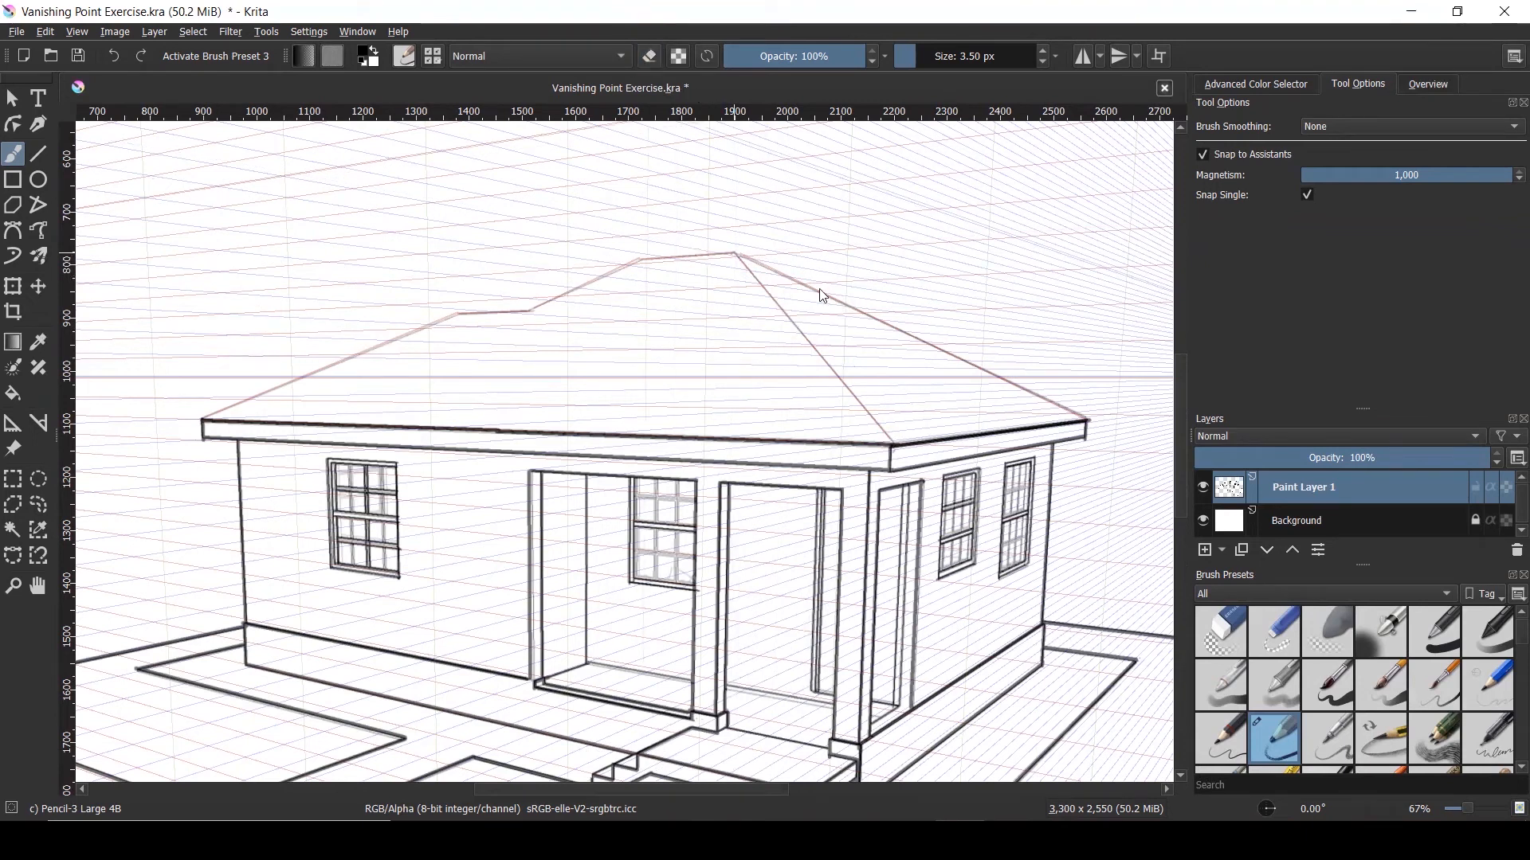
{"action": "left_click", "coordinate": [930, 53]}
{"action": "type", "text": "7"}
{"action": "key", "text": "Return"}
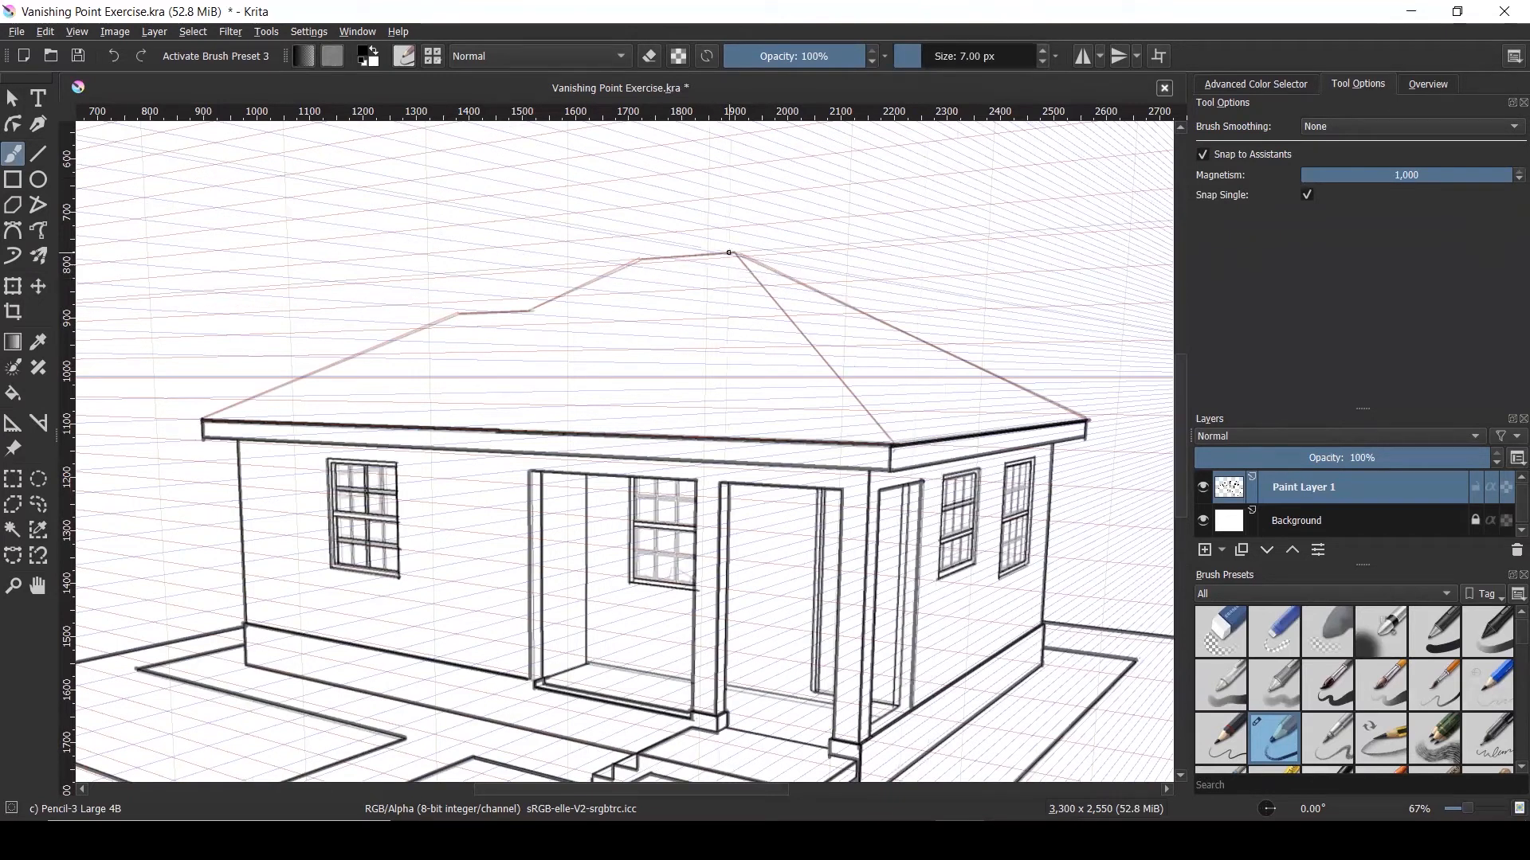
{"action": "left_click_drag", "start_coordinate": [734, 253], "coordinate": [890, 437]}
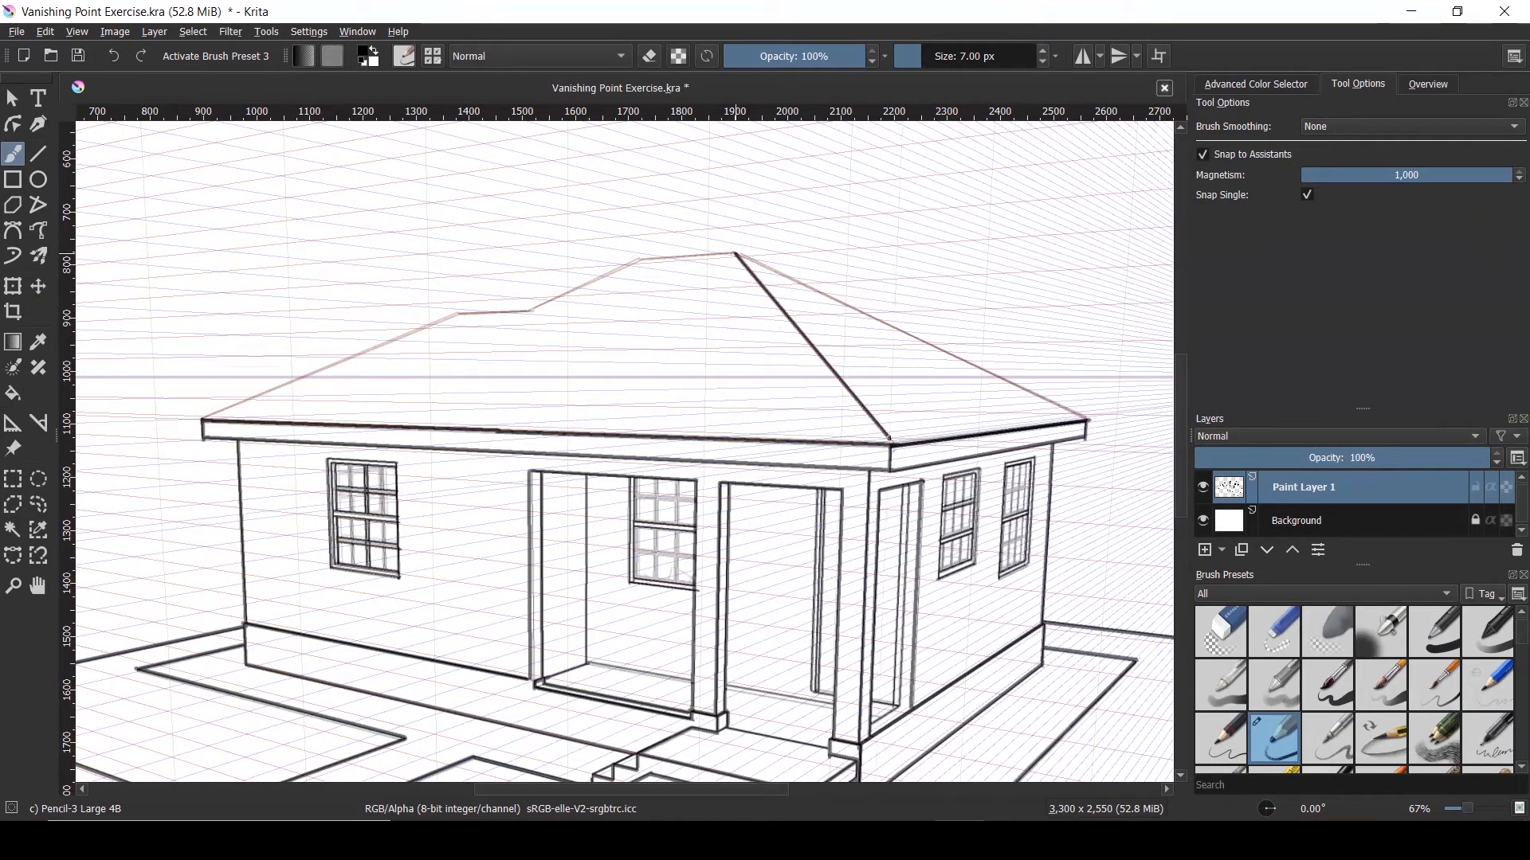
Join the hip line to the eave corner and ink the right roof hip up from the eave
{"action": "scroll", "coordinate": [890, 437], "scroll_direction": "up", "scroll_amount": 2}
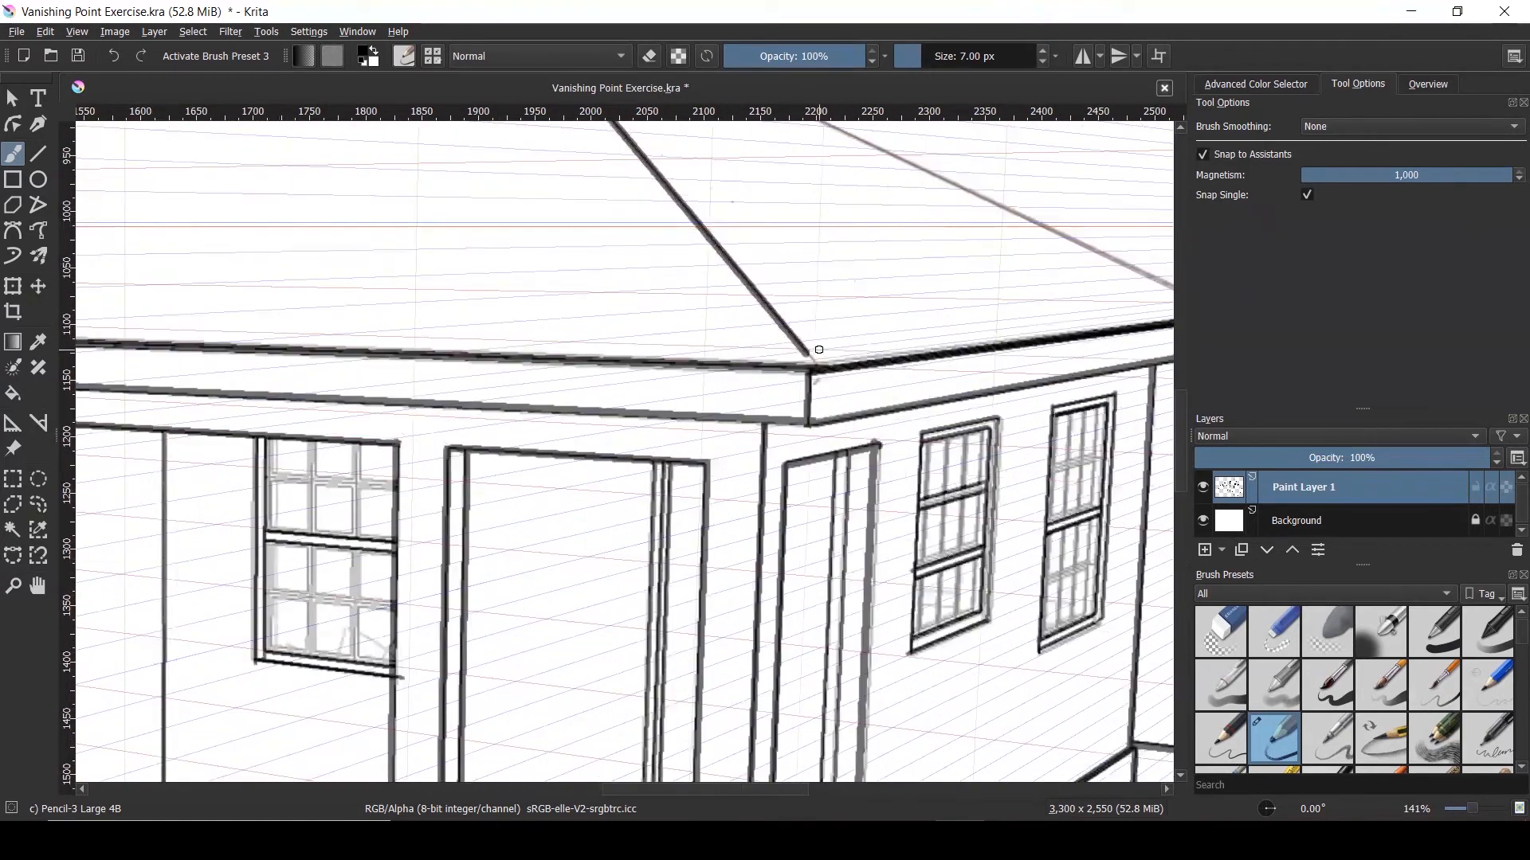
{"action": "left_click_drag", "start_coordinate": [813, 352], "coordinate": [828, 352]}
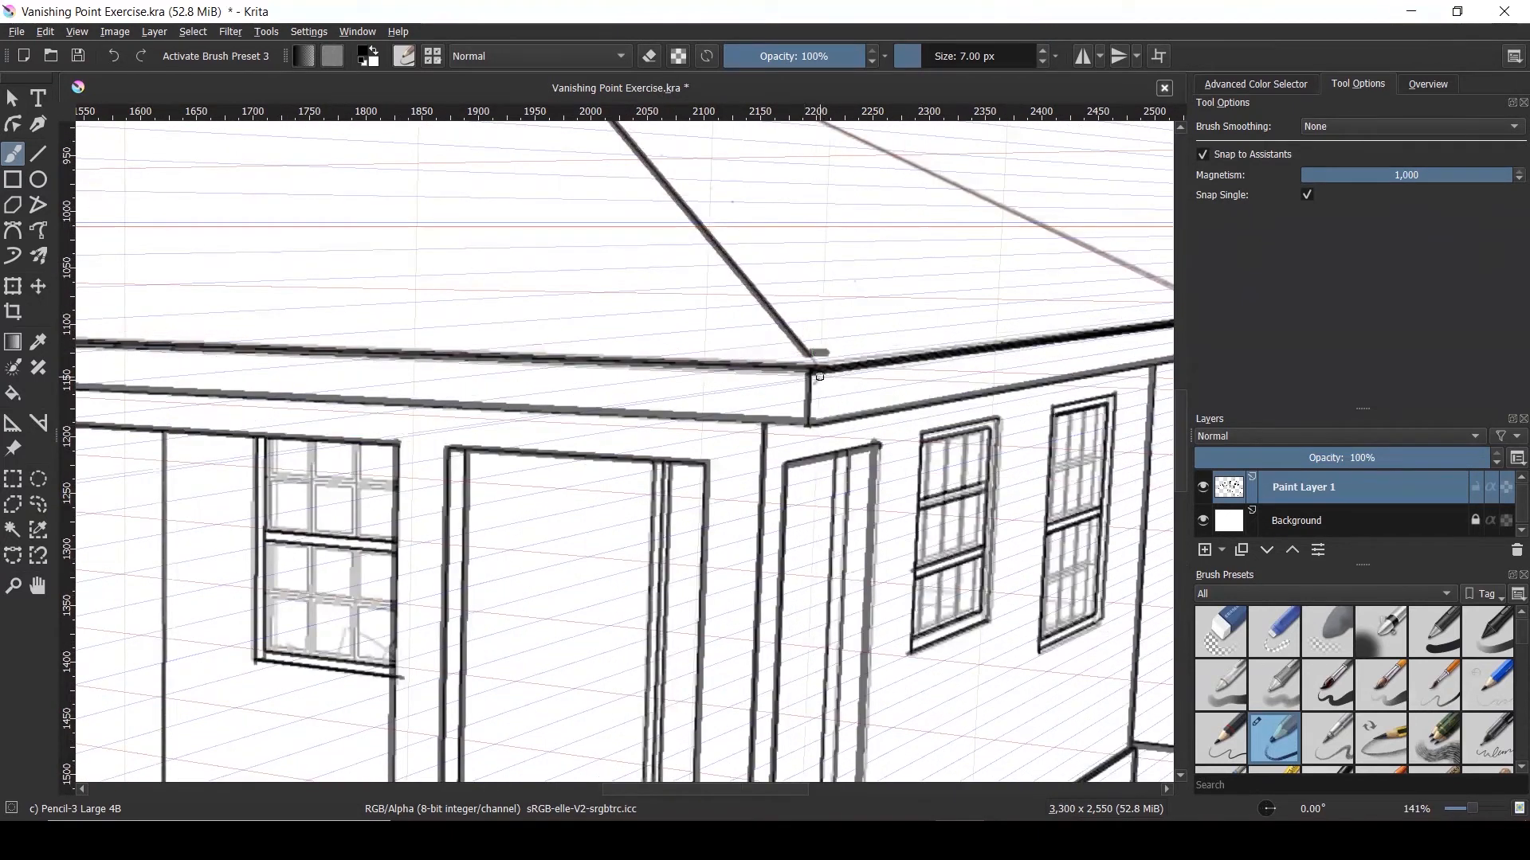
{"action": "key", "text": "ctrl+z"}
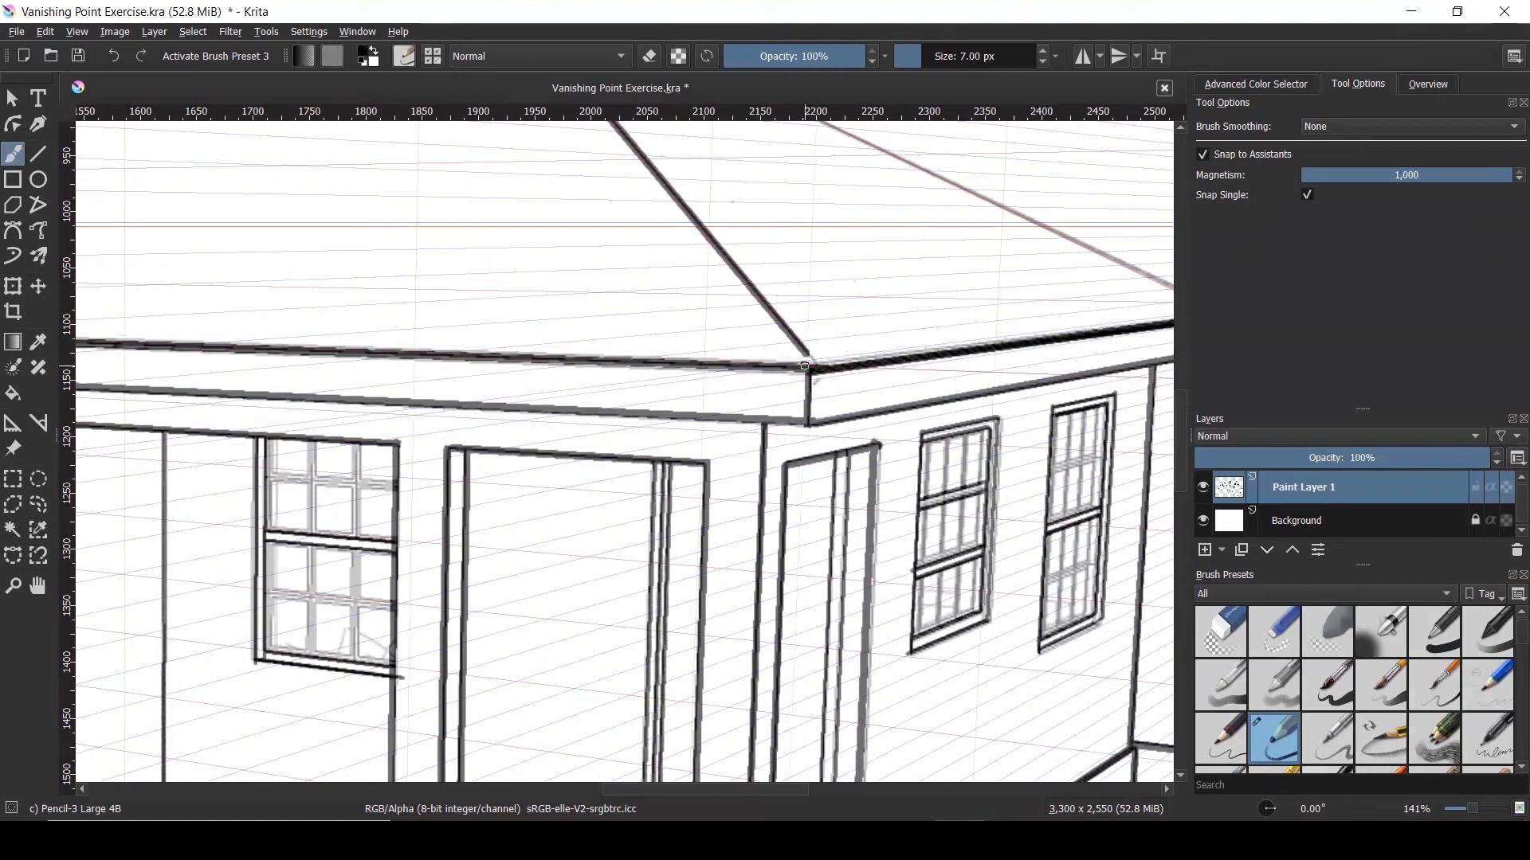
{"action": "left_click_drag", "start_coordinate": [810, 351], "coordinate": [810, 371]}
{"action": "scroll", "coordinate": [763, 421], "scroll_direction": "down", "scroll_amount": 4}
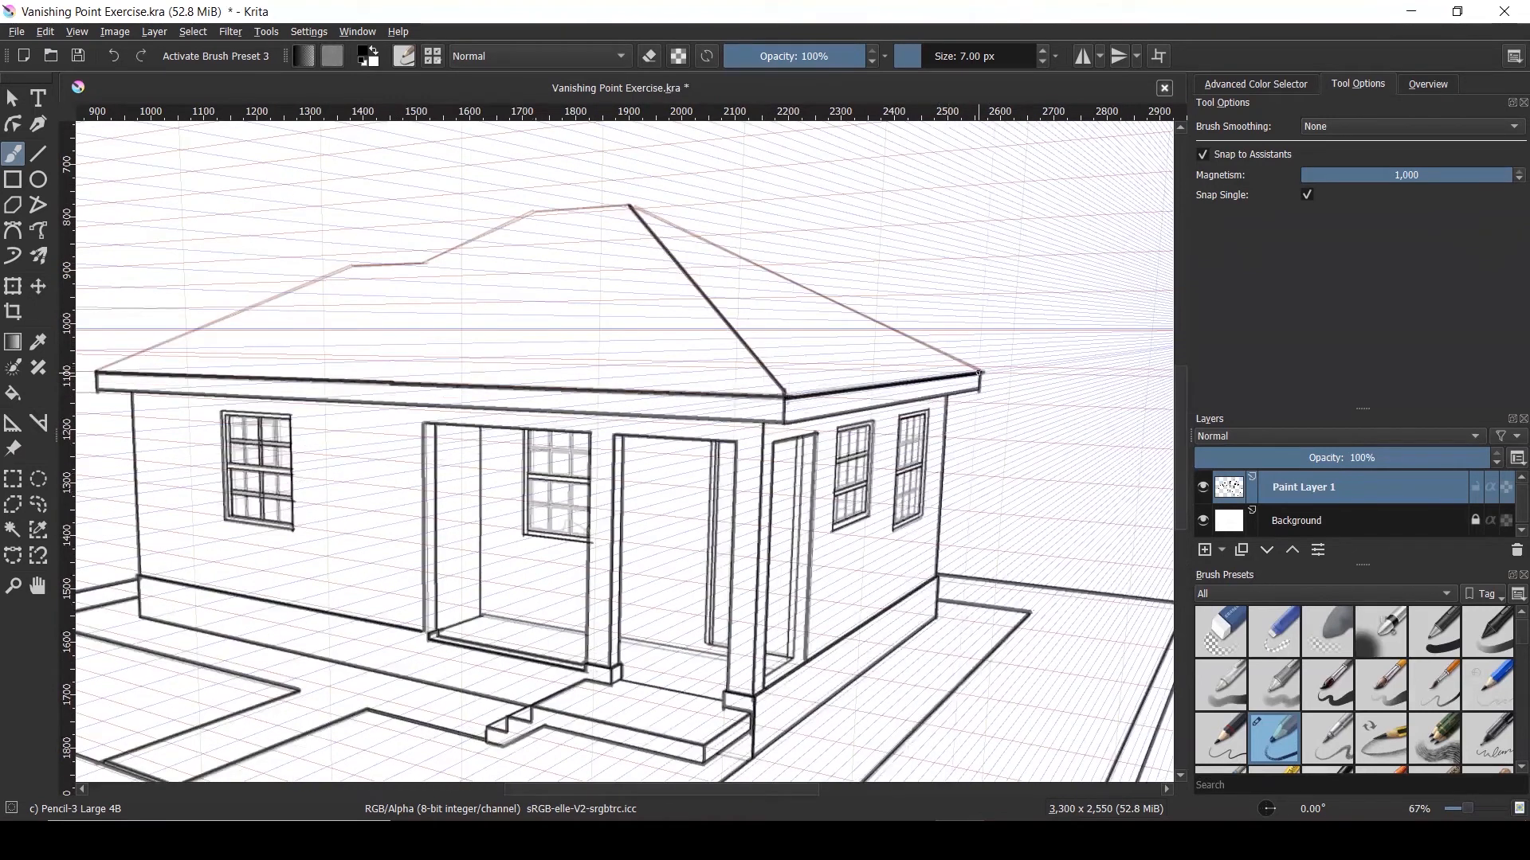
{"action": "left_click_drag", "start_coordinate": [980, 371], "coordinate": [634, 207]}
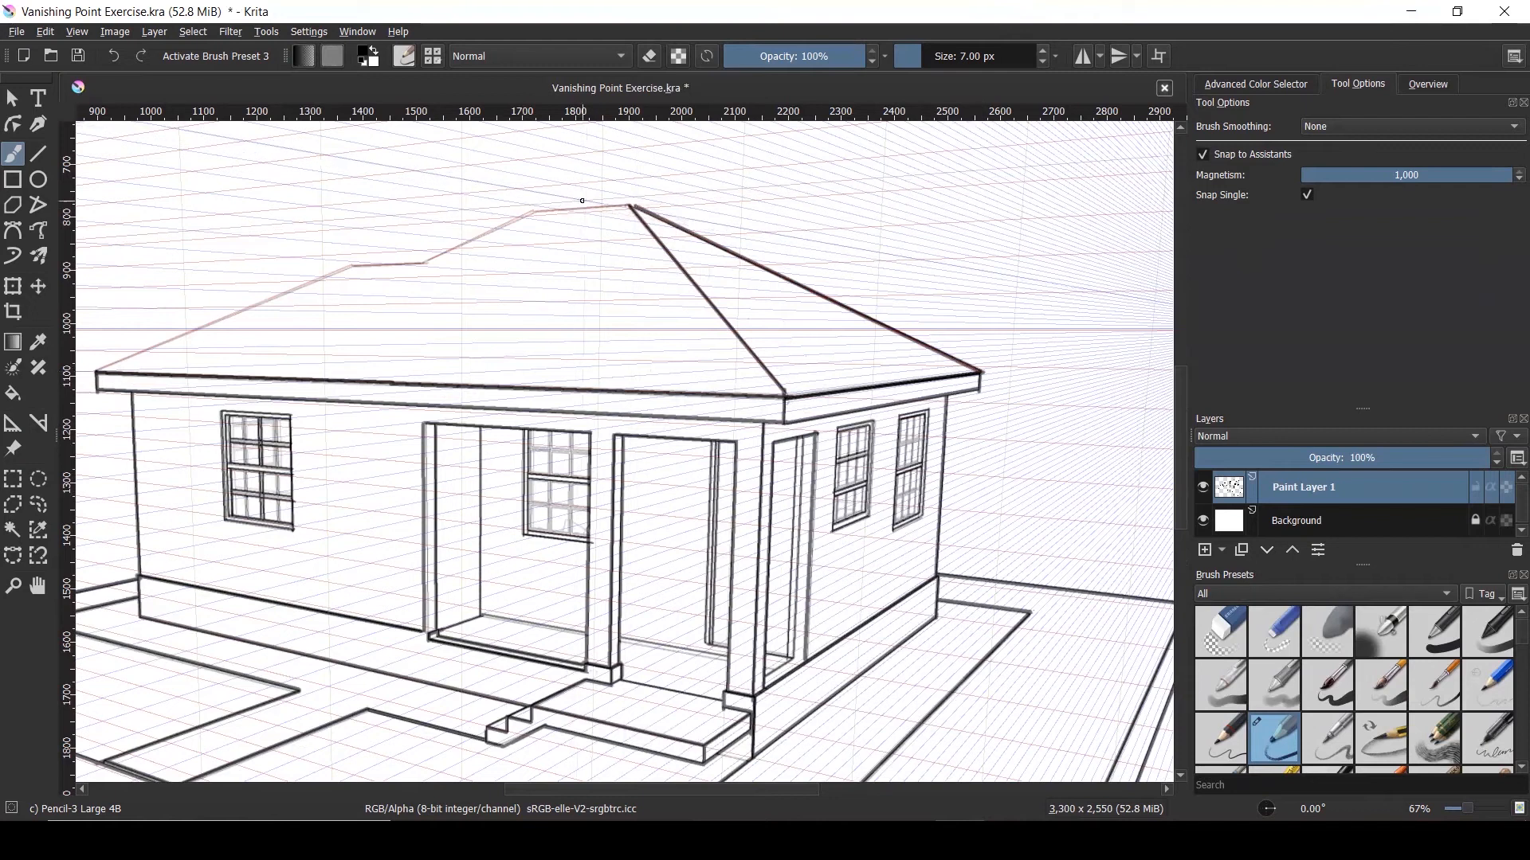
Ink the roof edge up to the apex and the sloping edge down to the left
{"action": "scroll", "coordinate": [634, 206], "scroll_direction": "up", "scroll_amount": 5}
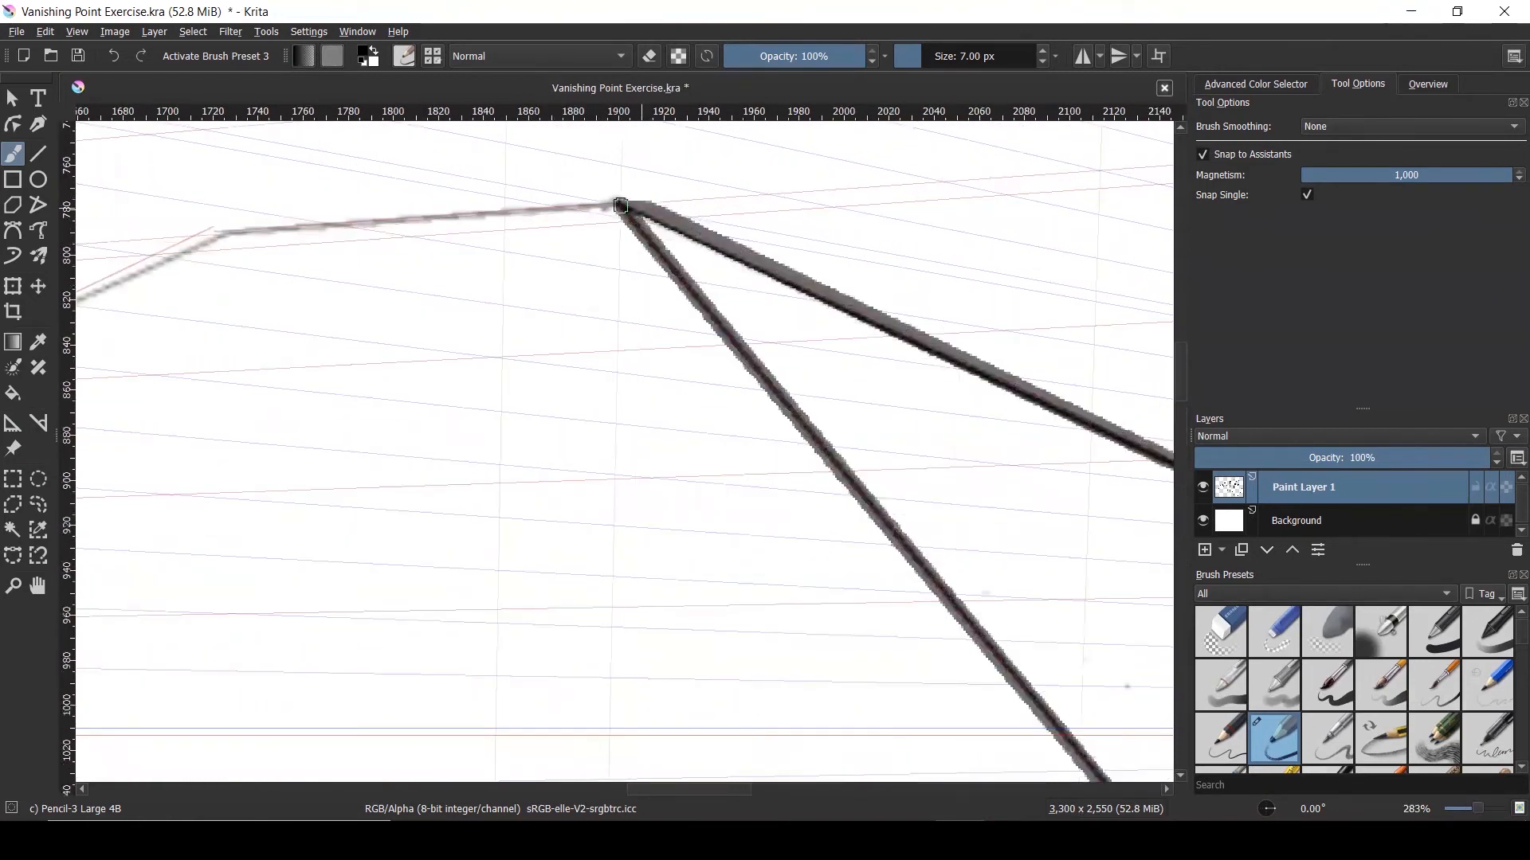
{"action": "scroll", "coordinate": [901, 295], "scroll_direction": "down", "scroll_amount": 2}
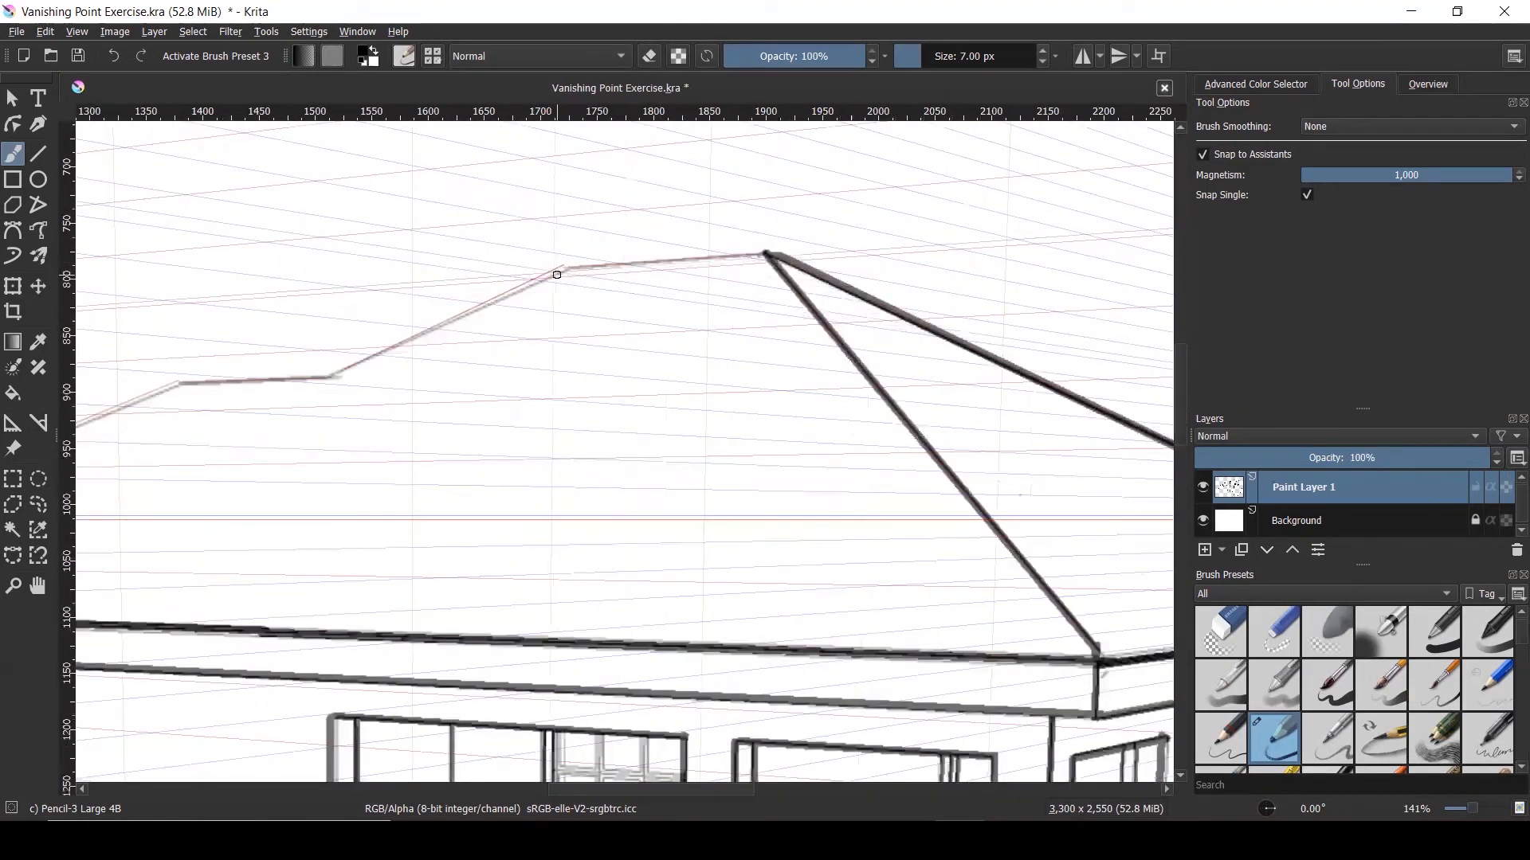
{"action": "scroll", "coordinate": [565, 268], "scroll_direction": "up", "scroll_amount": 1}
{"action": "left_click_drag", "start_coordinate": [567, 270], "coordinate": [845, 248]}
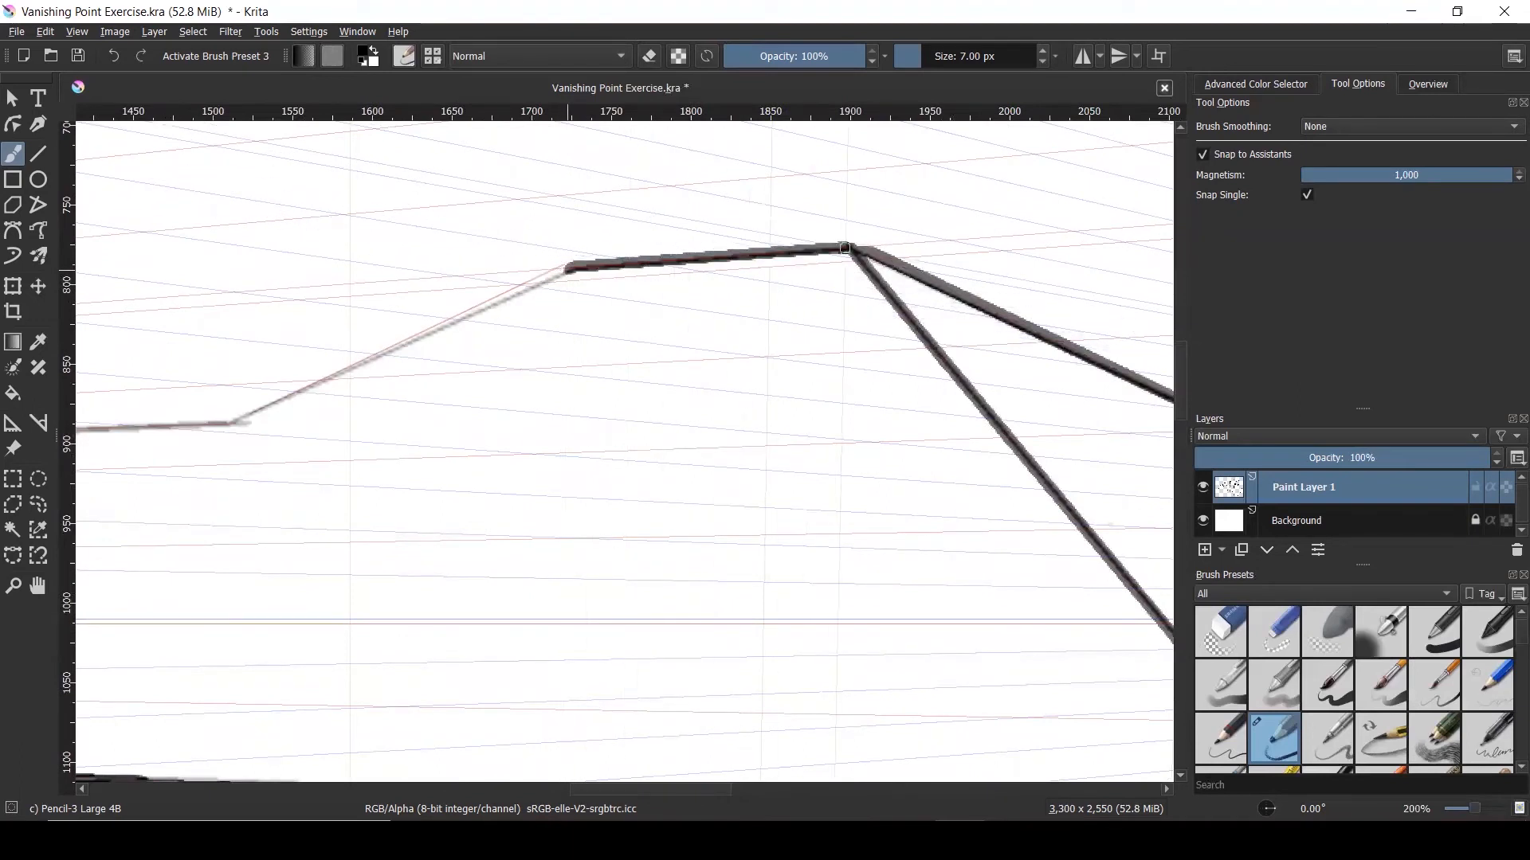
{"action": "scroll", "coordinate": [917, 235], "scroll_direction": "down", "scroll_amount": 1}
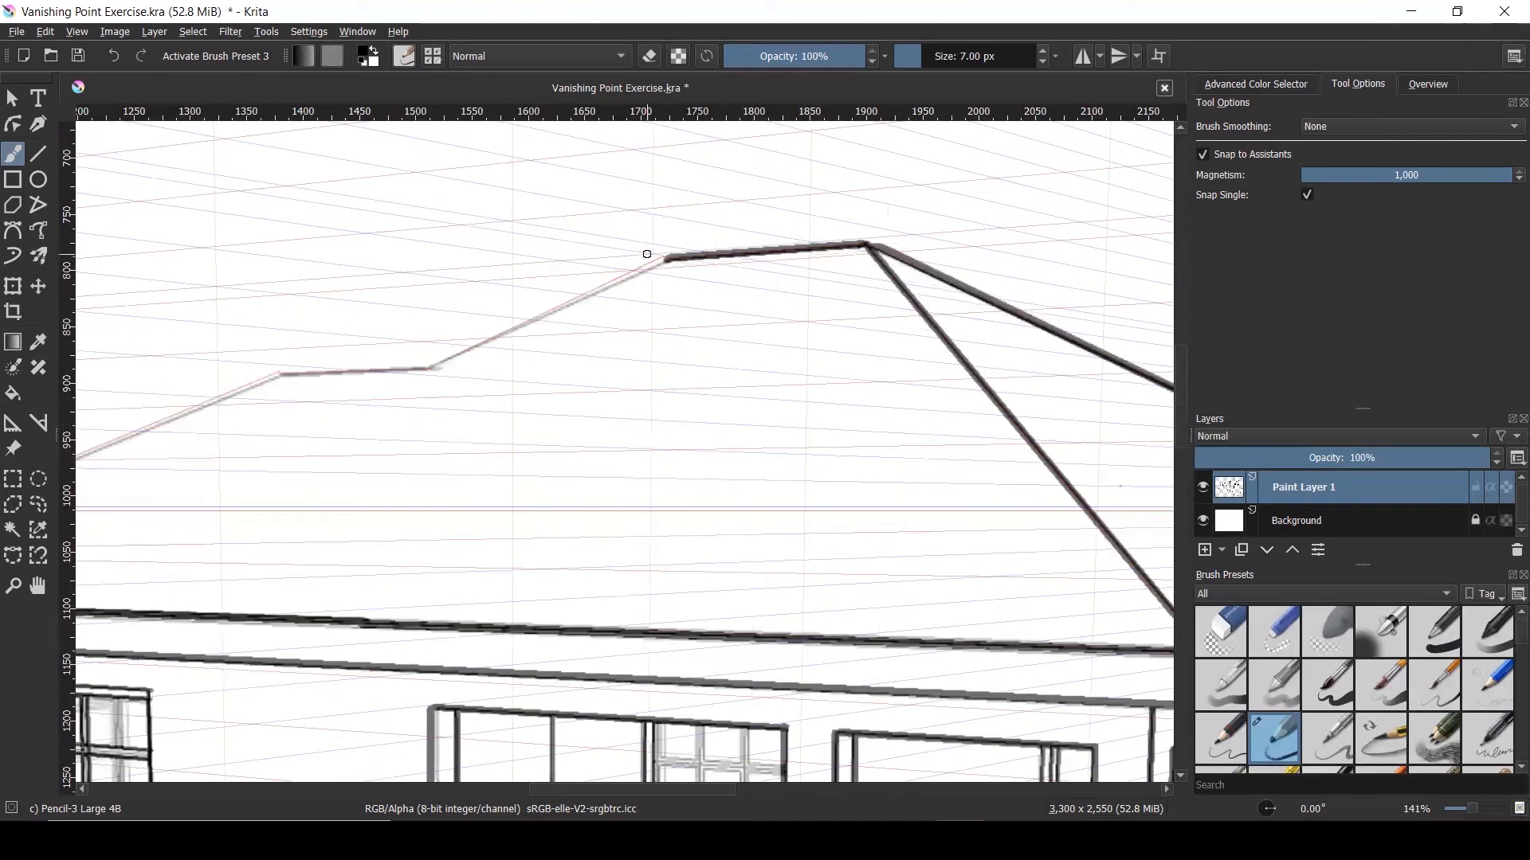
{"action": "left_click_drag", "start_coordinate": [661, 260], "coordinate": [443, 362]}
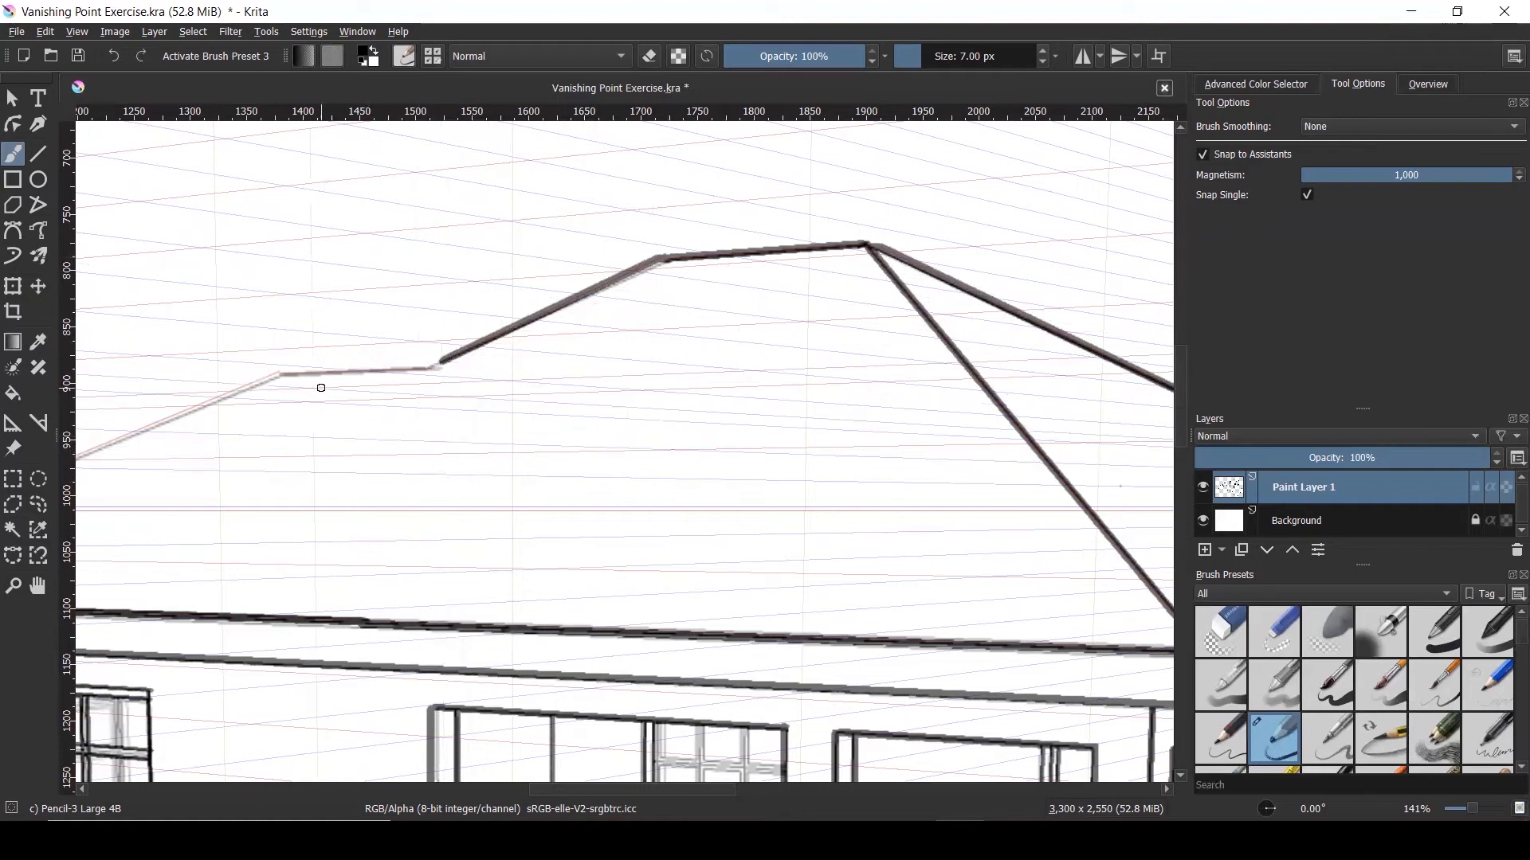
Ink the short flat roof step and the long slope down to the left corner
{"action": "scroll", "coordinate": [294, 380], "scroll_direction": "up", "scroll_amount": 2}
{"action": "left_click_drag", "start_coordinate": [254, 359], "coordinate": [559, 340]}
{"action": "scroll", "coordinate": [721, 352], "scroll_direction": "down", "scroll_amount": 3}
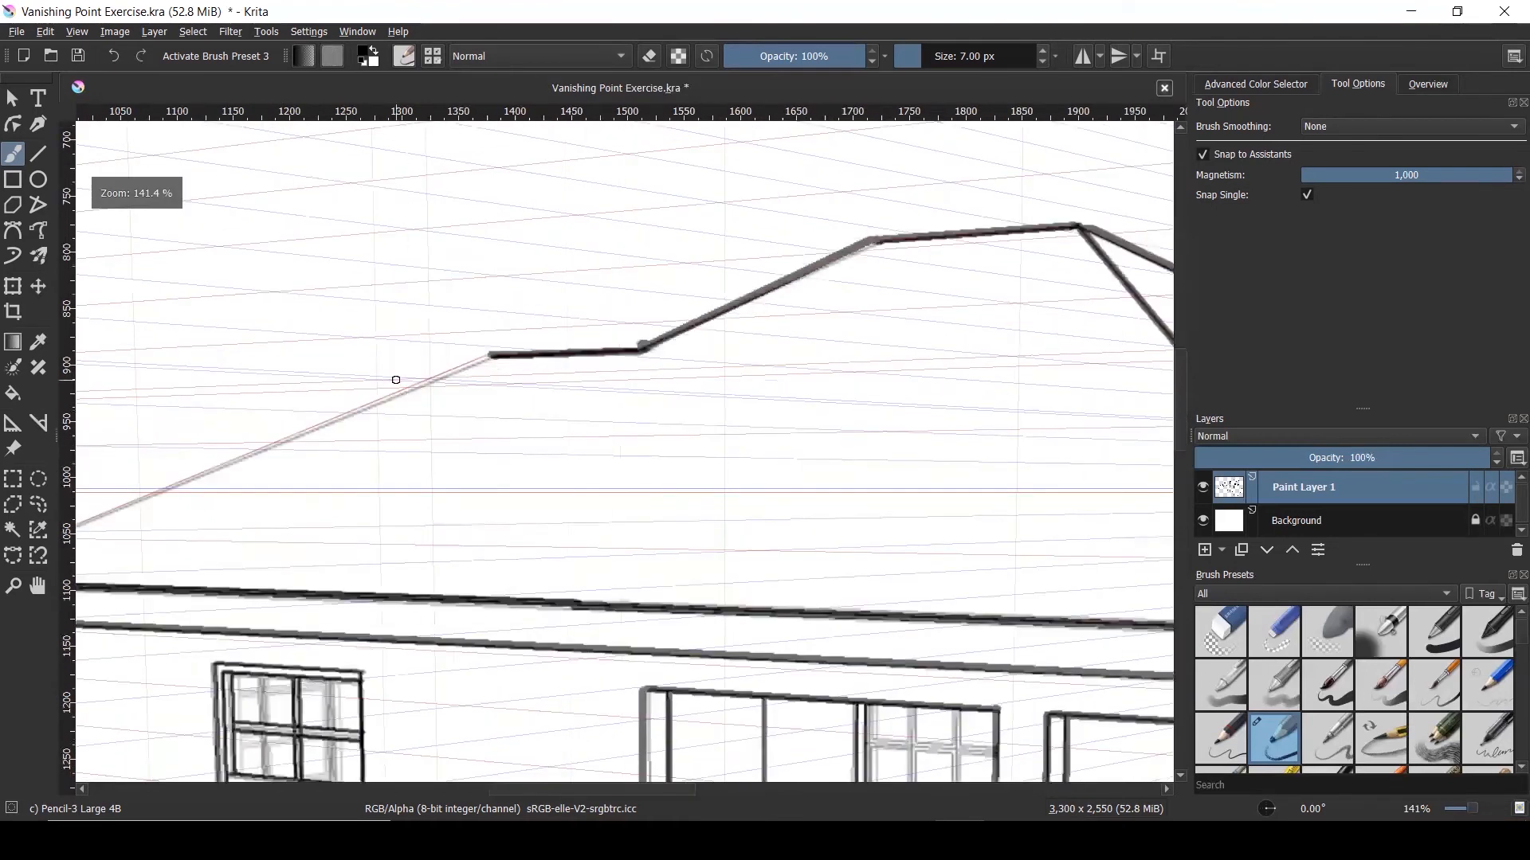
{"action": "scroll", "coordinate": [349, 371], "scroll_direction": "down", "scroll_amount": 2}
{"action": "scroll", "coordinate": [318, 437], "scroll_direction": "up", "scroll_amount": 2}
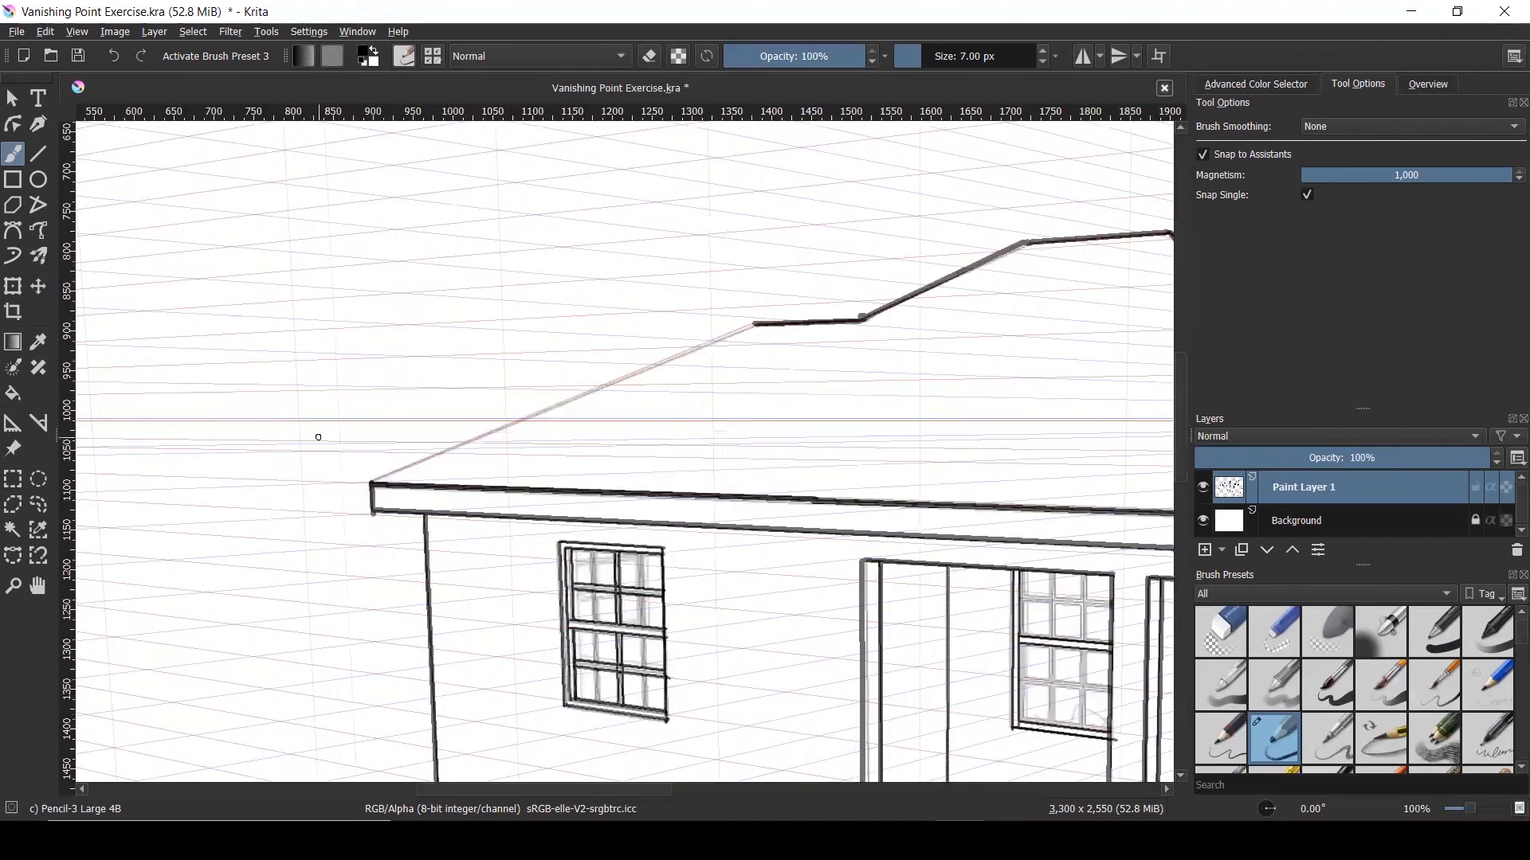
{"action": "left_click_drag", "start_coordinate": [387, 499], "coordinate": [929, 275]}
{"action": "scroll", "coordinate": [799, 447], "scroll_direction": "down", "scroll_amount": 5}
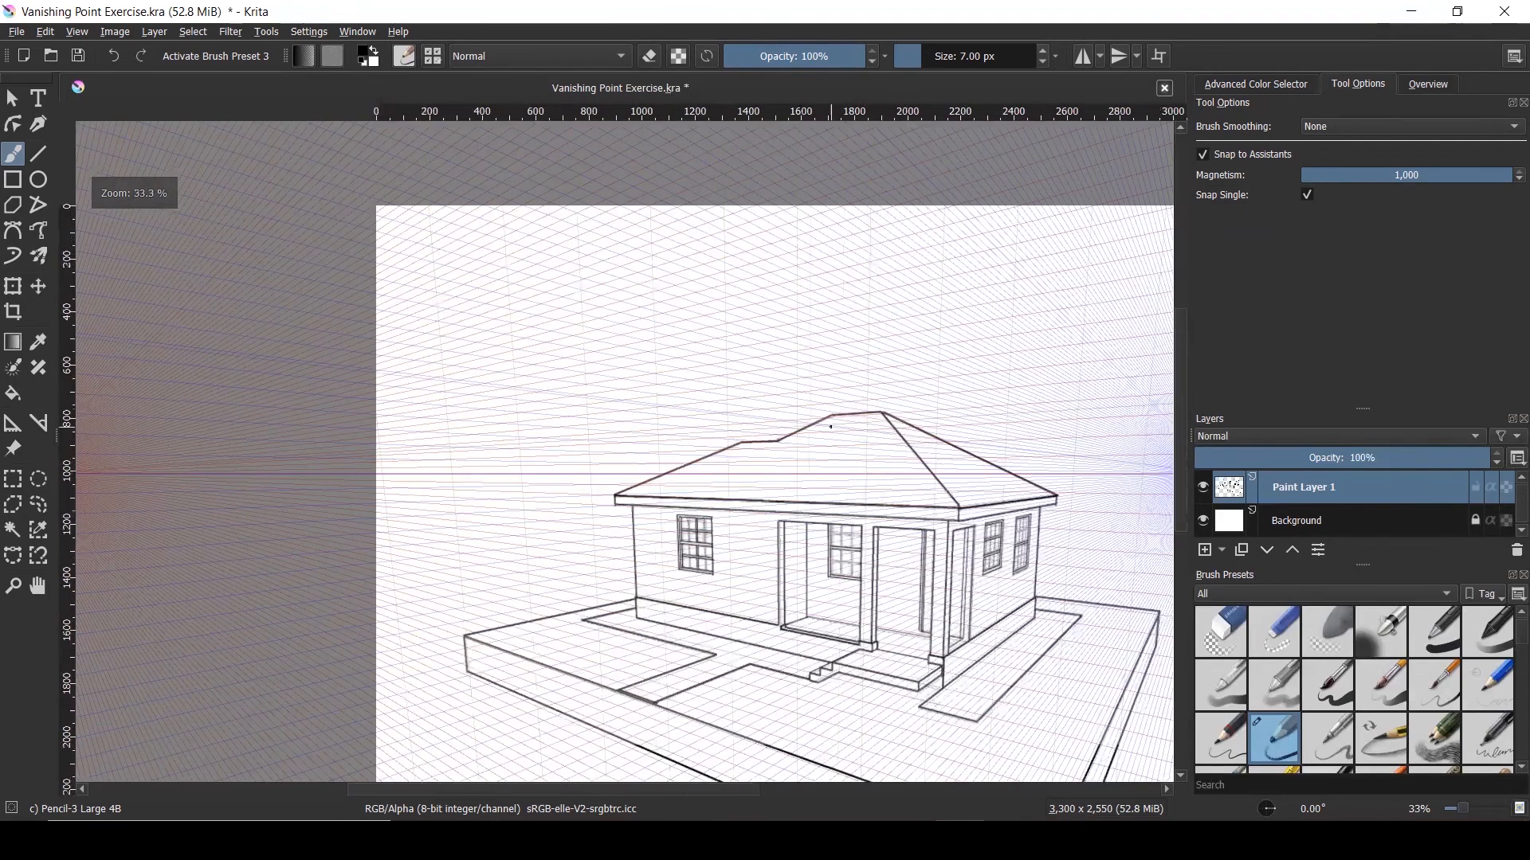
{"action": "scroll", "coordinate": [830, 427], "scroll_direction": "up", "scroll_amount": 6}
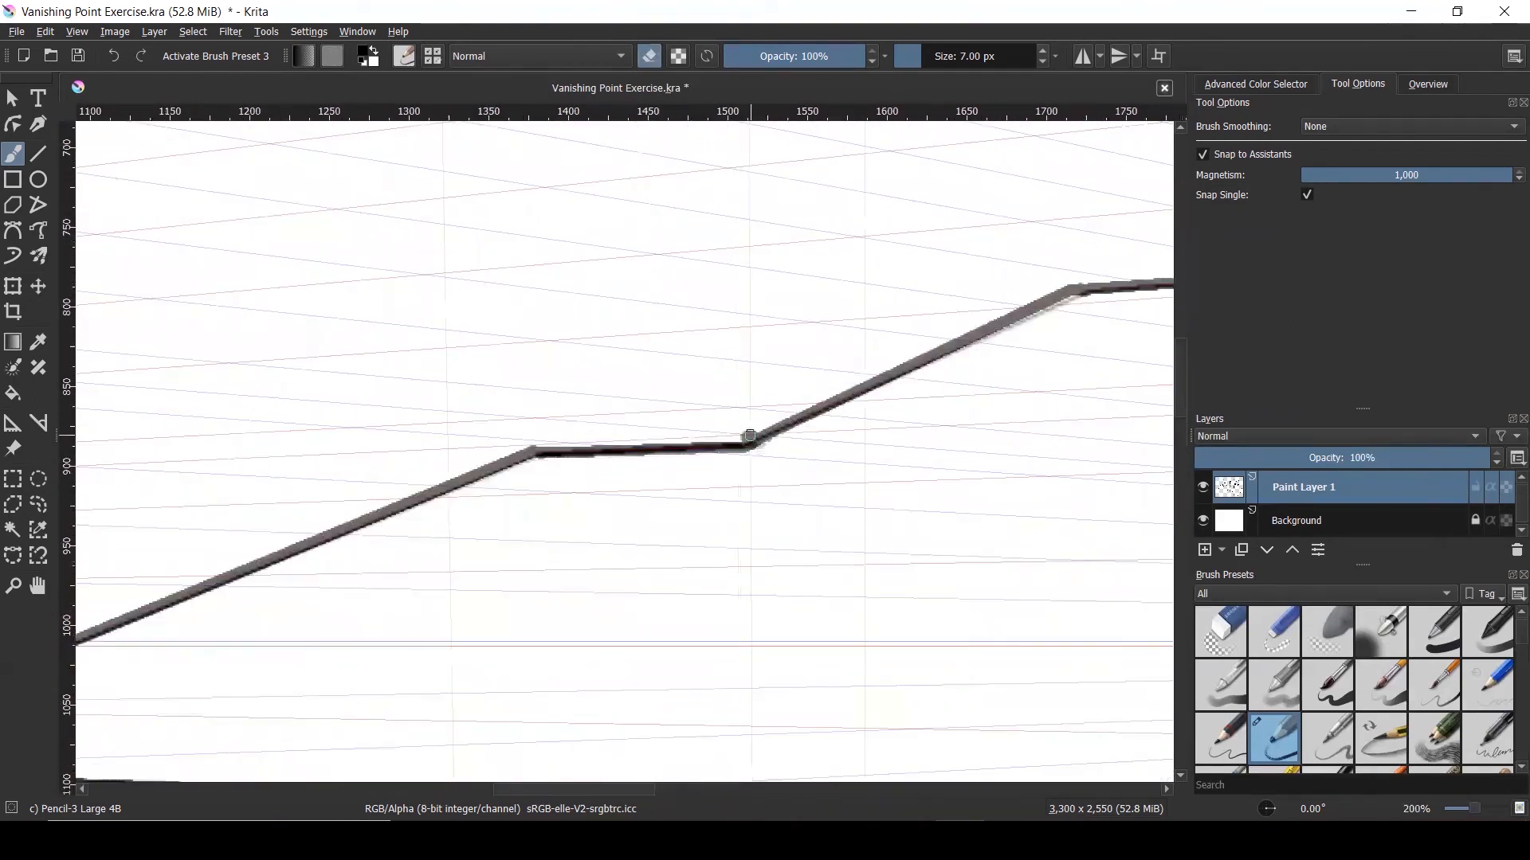
{"action": "scroll", "coordinate": [750, 435], "scroll_direction": "up", "scroll_amount": 3}
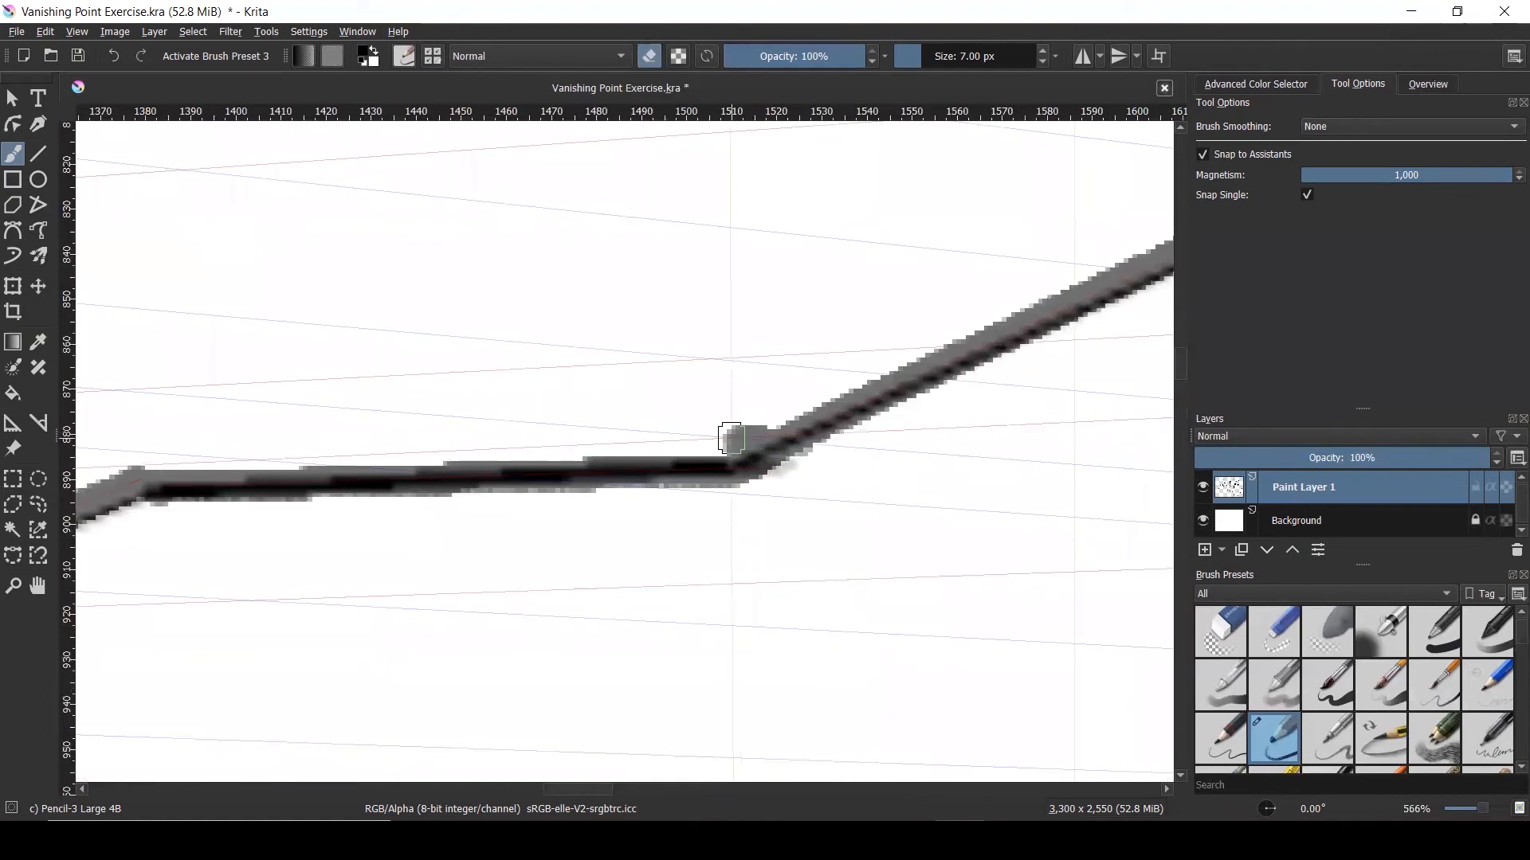
{"action": "scroll", "coordinate": [687, 385], "scroll_direction": "down", "scroll_amount": 3}
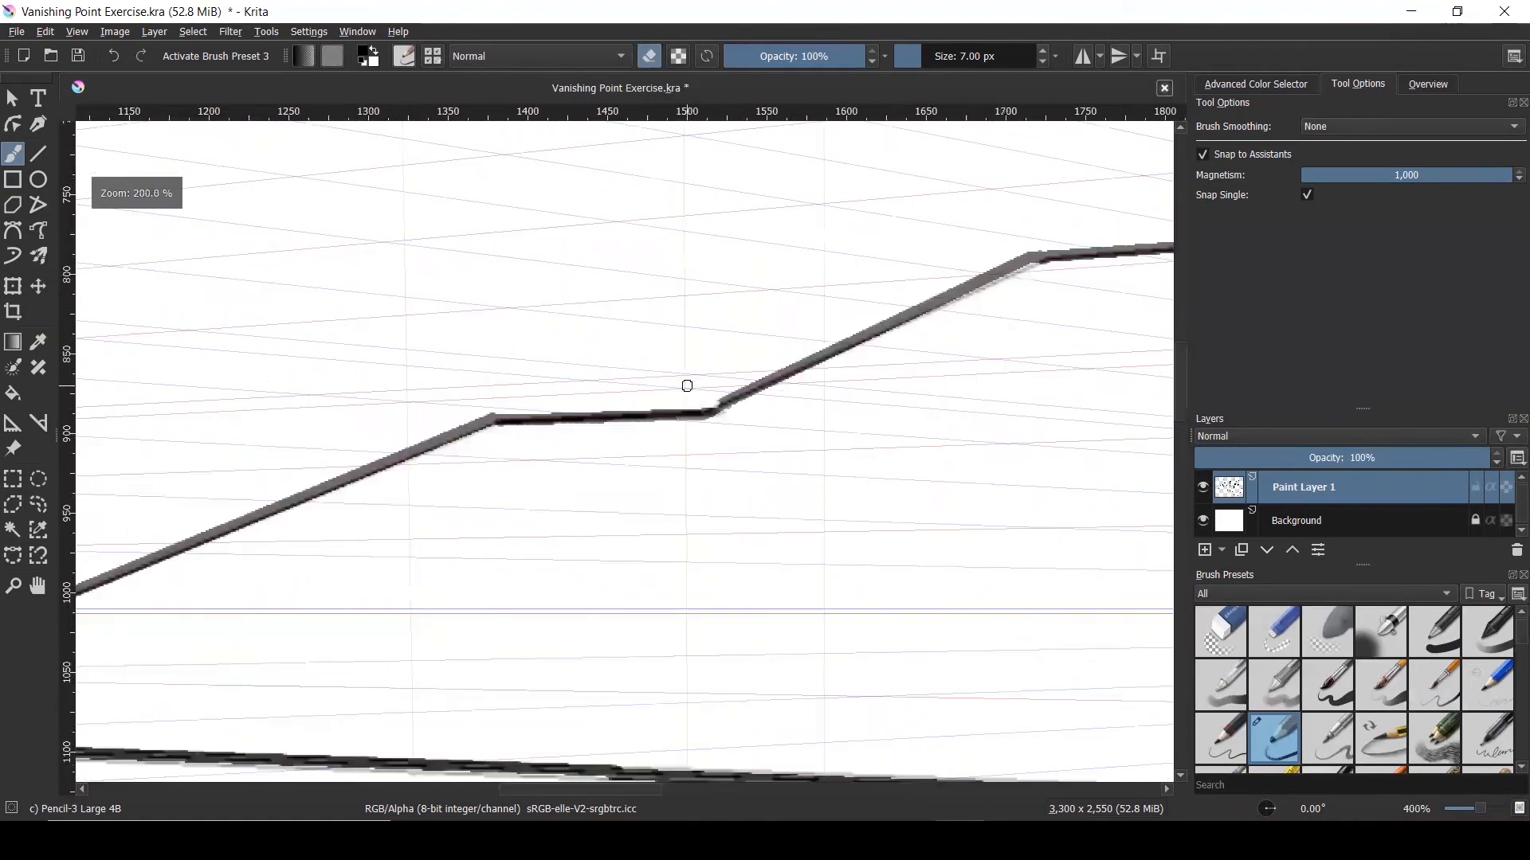
{"action": "scroll", "coordinate": [687, 386], "scroll_direction": "down", "scroll_amount": 3}
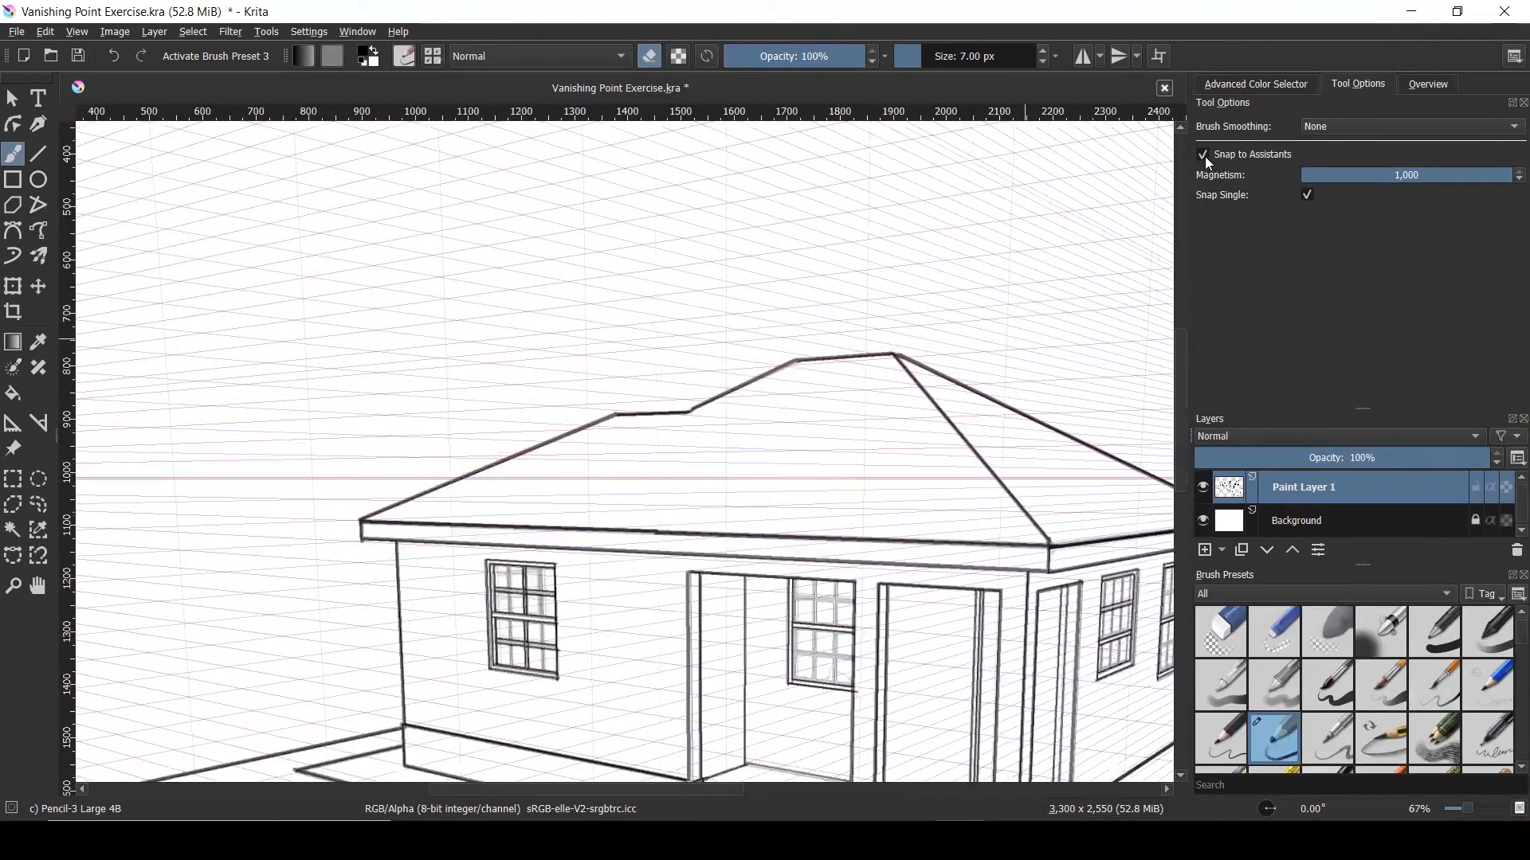
Set the brush size to 3.5 px
{"action": "scroll", "coordinate": [787, 361], "scroll_direction": "down", "scroll_amount": 2}
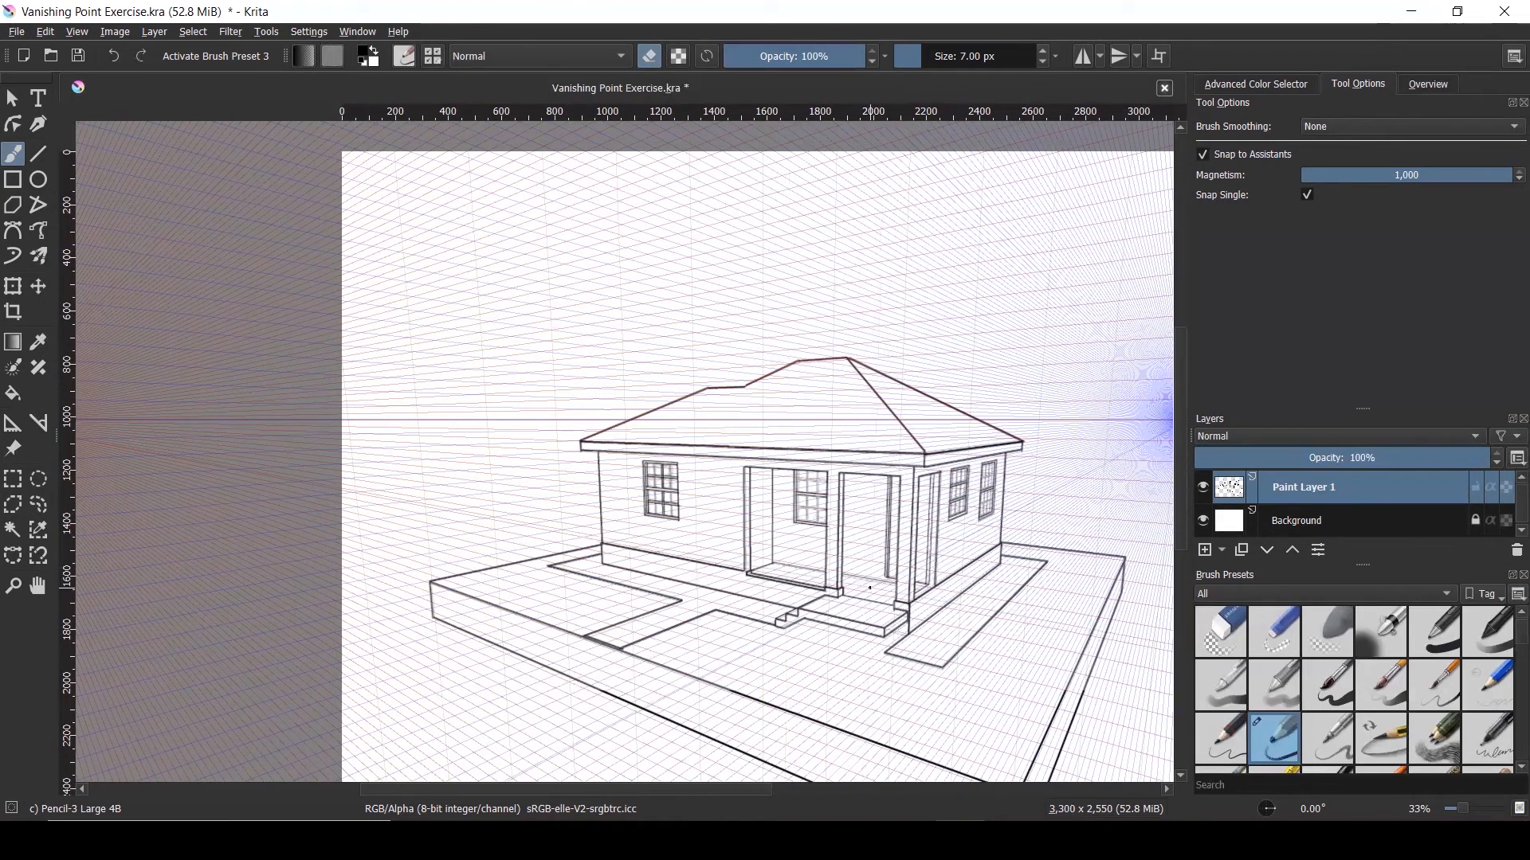
{"action": "scroll", "coordinate": [869, 587], "scroll_direction": "up", "scroll_amount": 4}
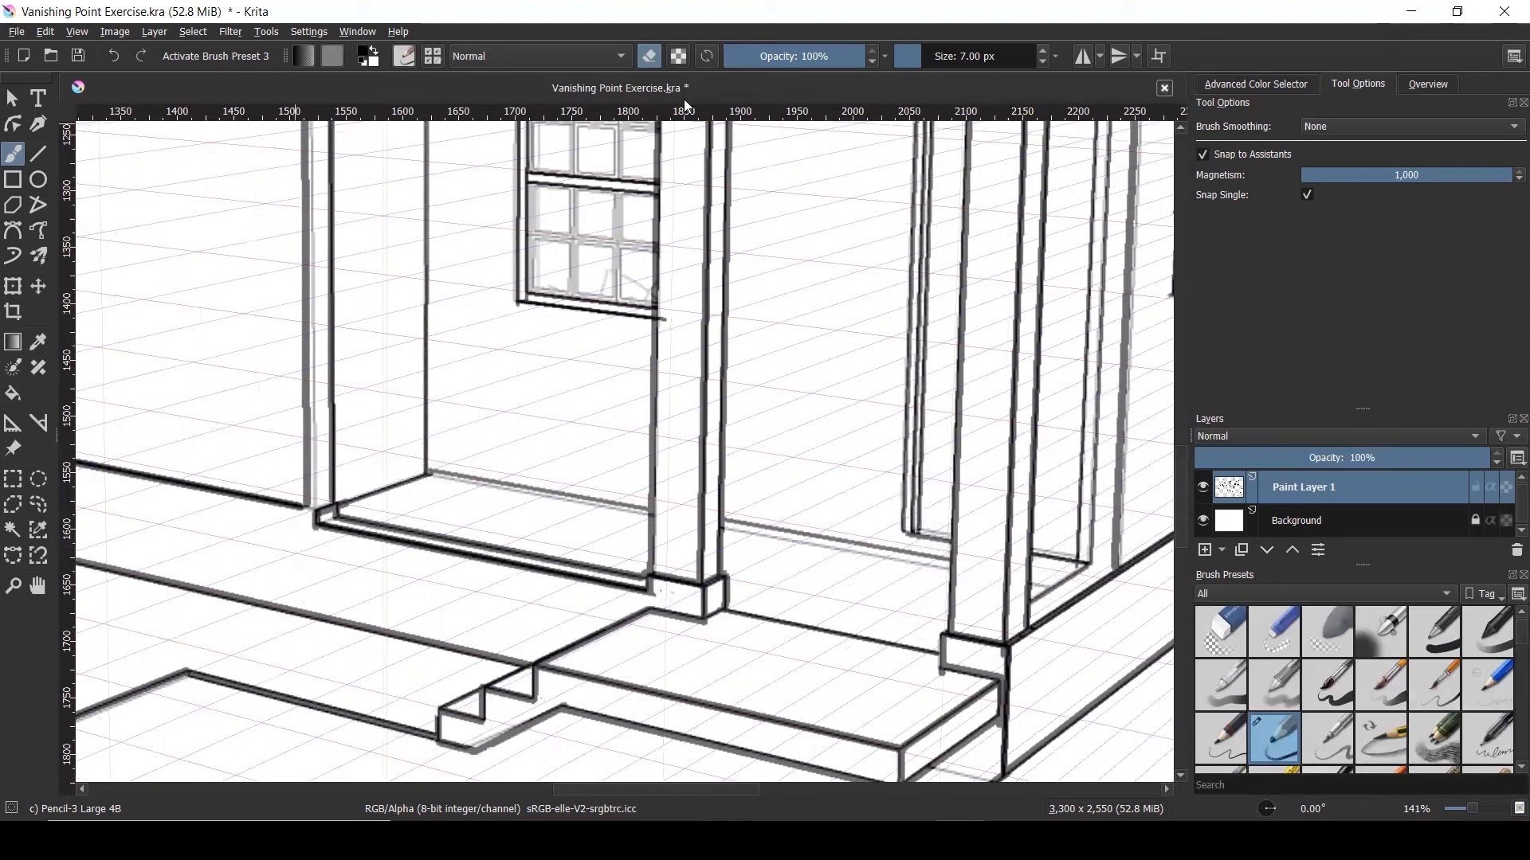
{"action": "left_click_drag", "start_coordinate": [914, 65], "coordinate": [940, 58]}
{"action": "left_click", "coordinate": [940, 57]}
{"action": "type", "text": "3"}
{"action": "key", "text": "Return"}
Switch back to drawing and add a short perspective line at the porch's right opening base
{"action": "key", "text": "e"}
{"action": "scroll", "coordinate": [1044, 571], "scroll_direction": "up", "scroll_amount": 3}
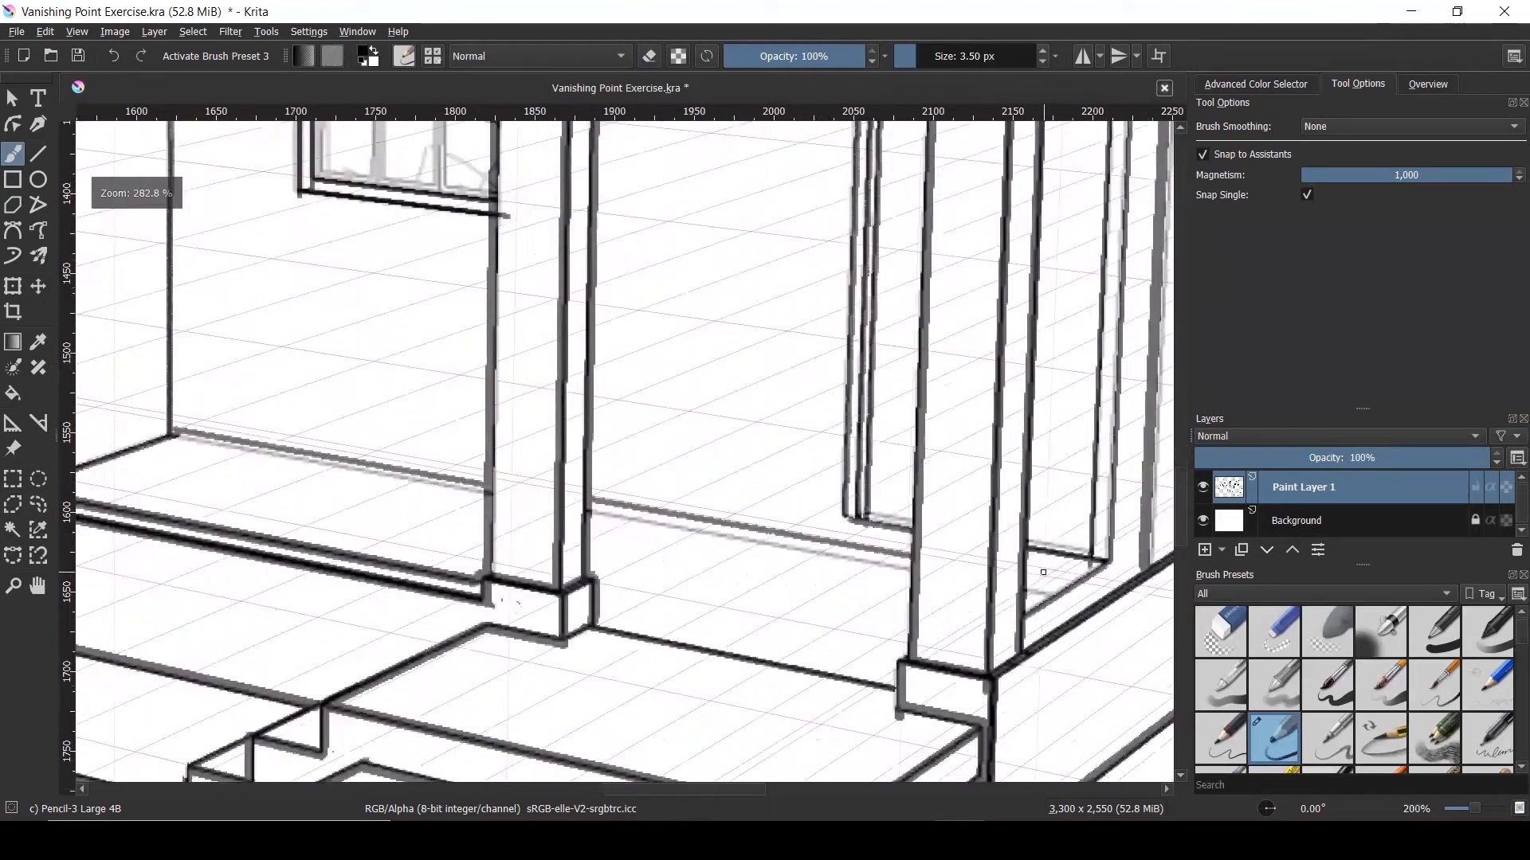
{"action": "left_click_drag", "start_coordinate": [997, 566], "coordinate": [1098, 591]}
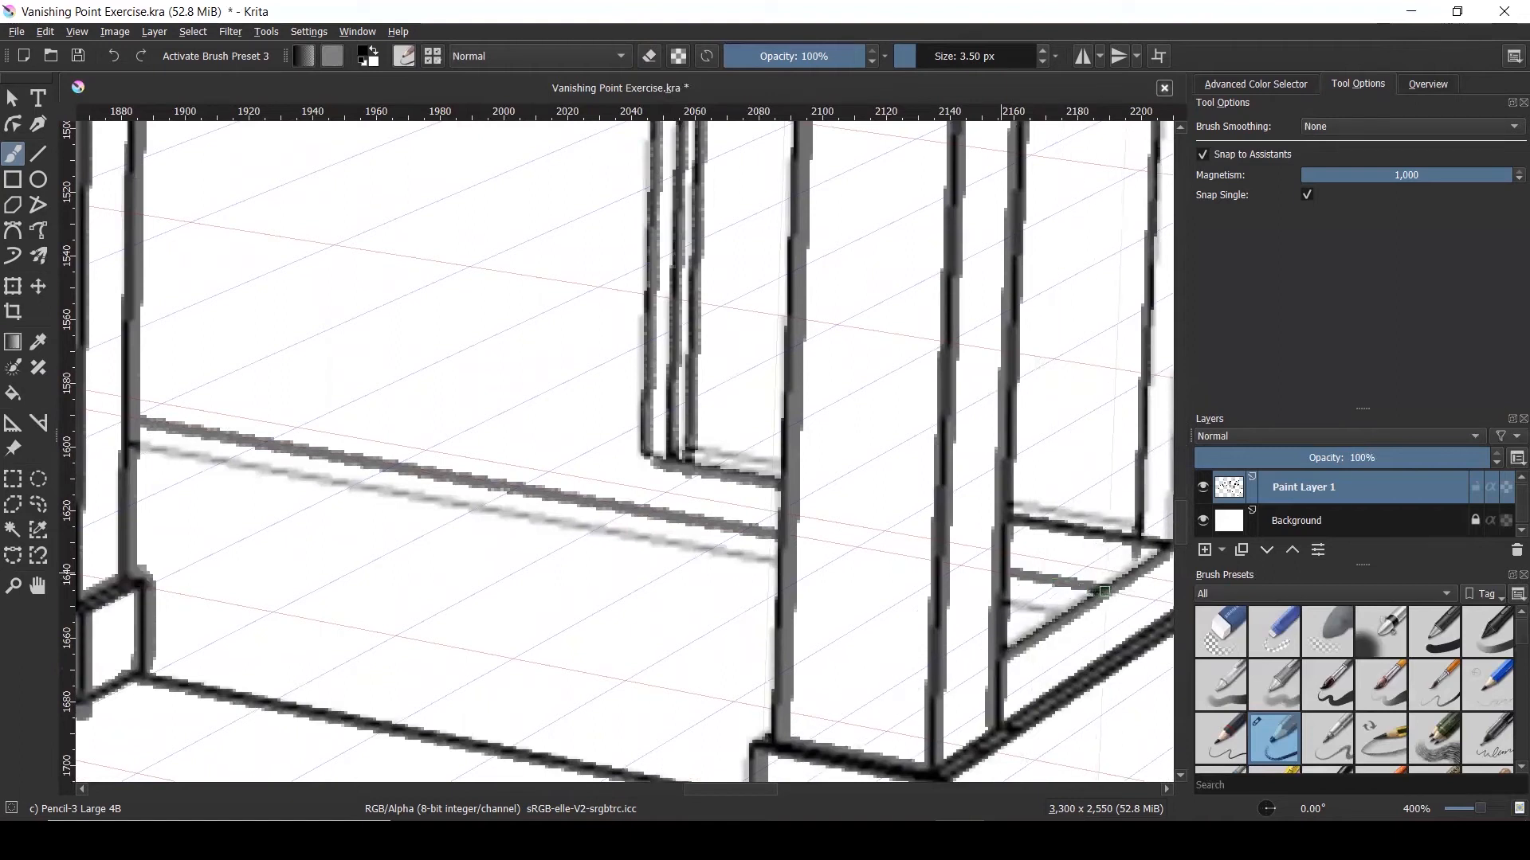
{"action": "scroll", "coordinate": [808, 475], "scroll_direction": "down", "scroll_amount": 4}
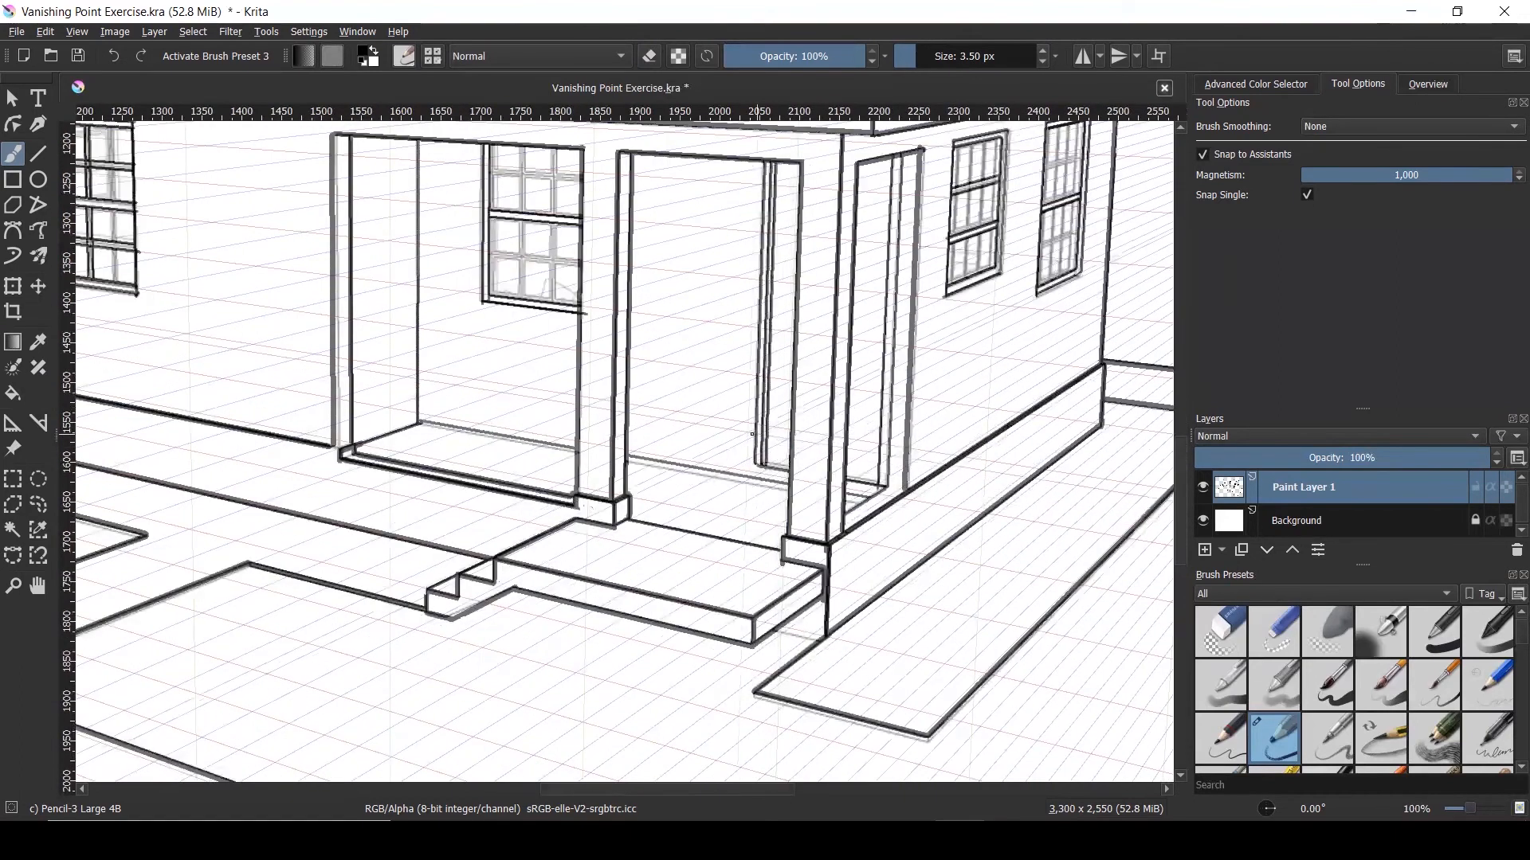
{"action": "scroll", "coordinate": [752, 434], "scroll_direction": "down", "scroll_amount": 1}
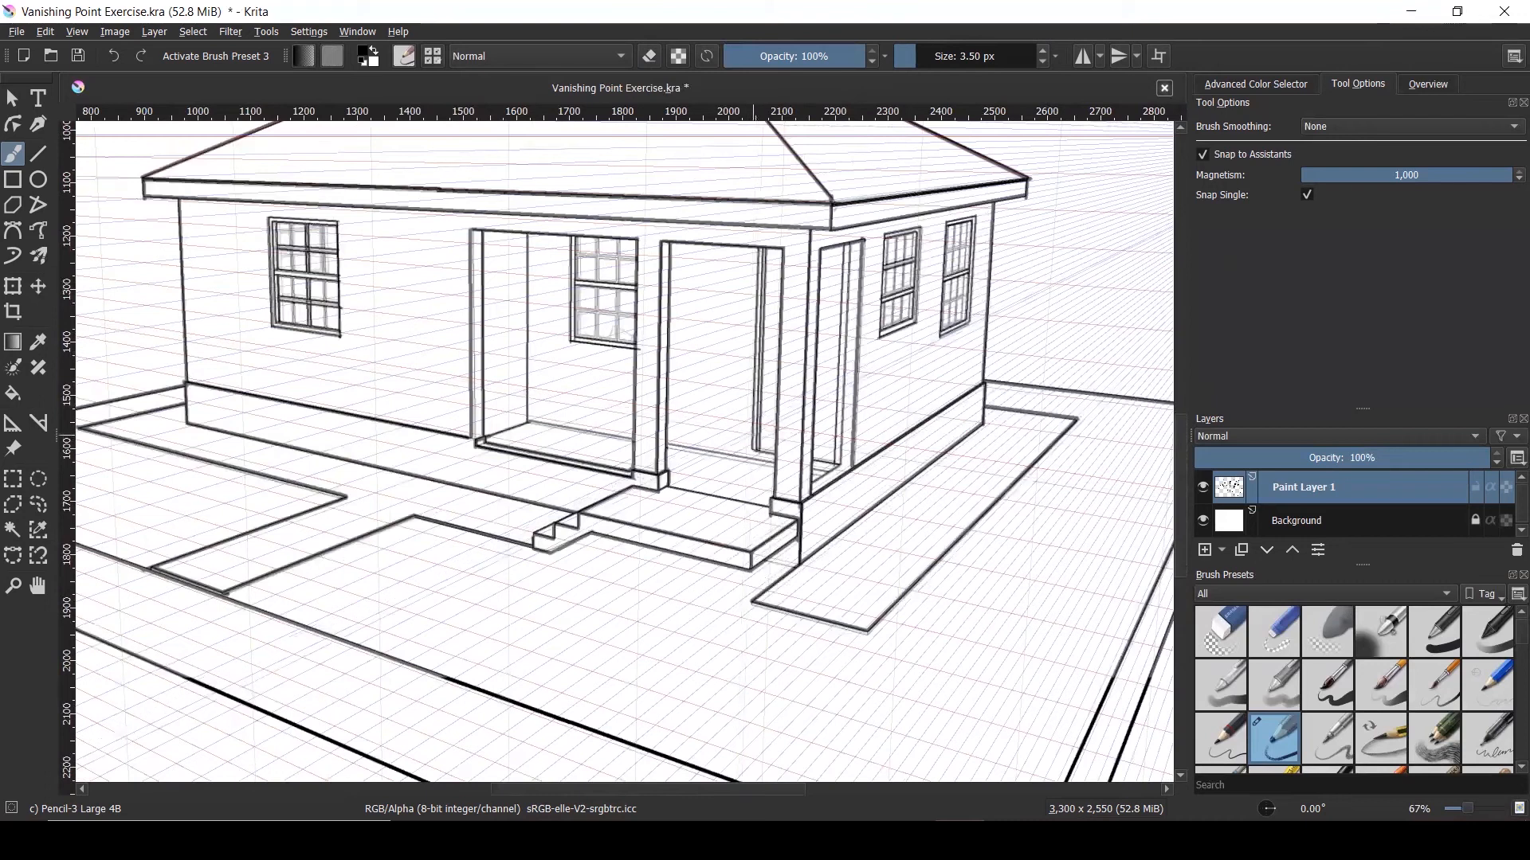
{"action": "scroll", "coordinate": [812, 521], "scroll_direction": "down", "scroll_amount": 1}
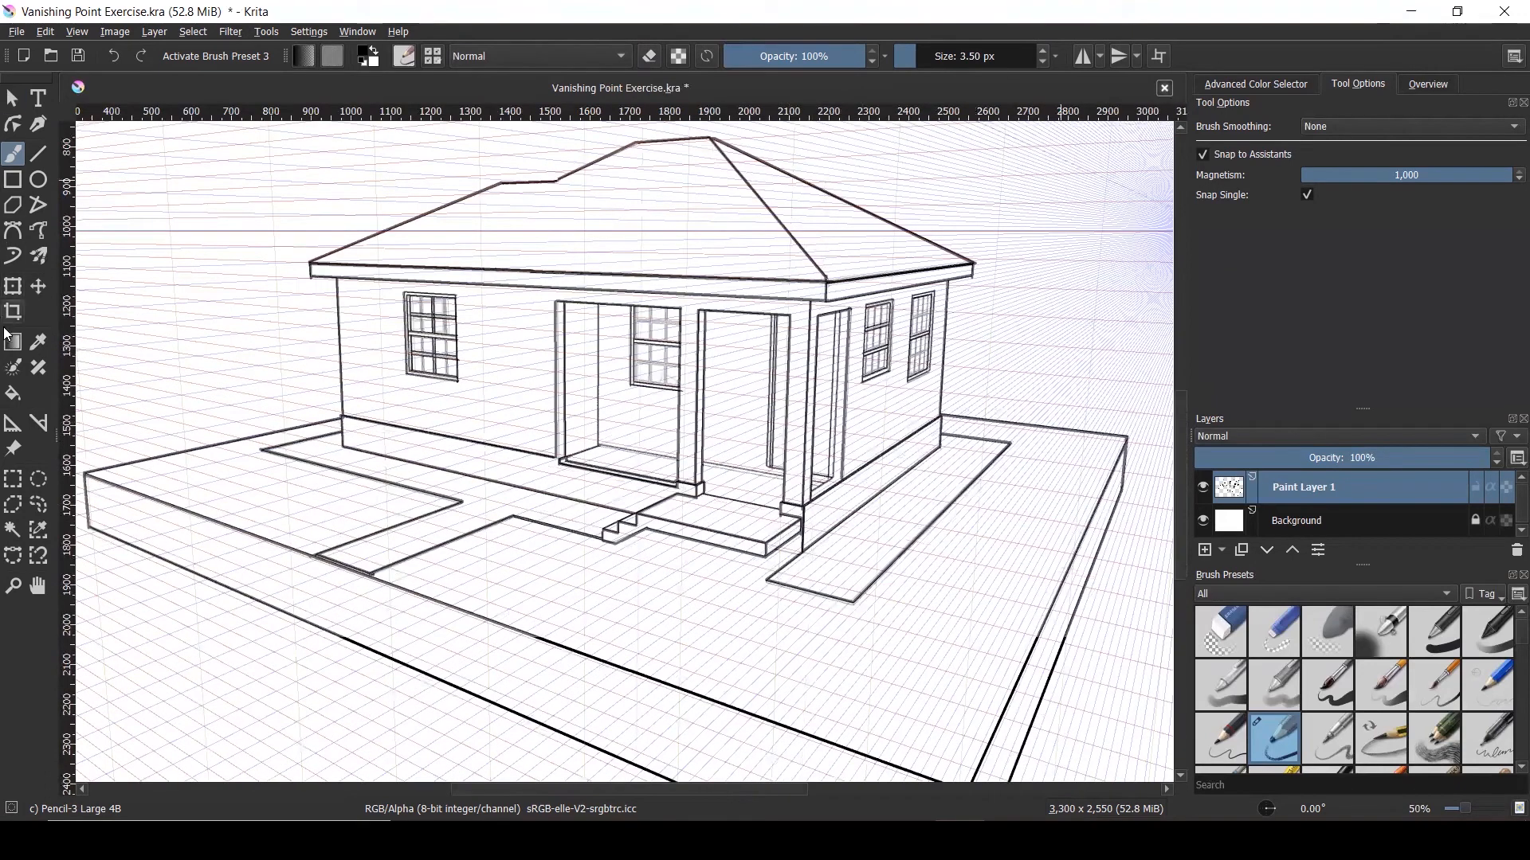
Clear every perspective and ruler assistant with the Assistant Tool's All button
{"action": "left_click", "coordinate": [11, 423]}
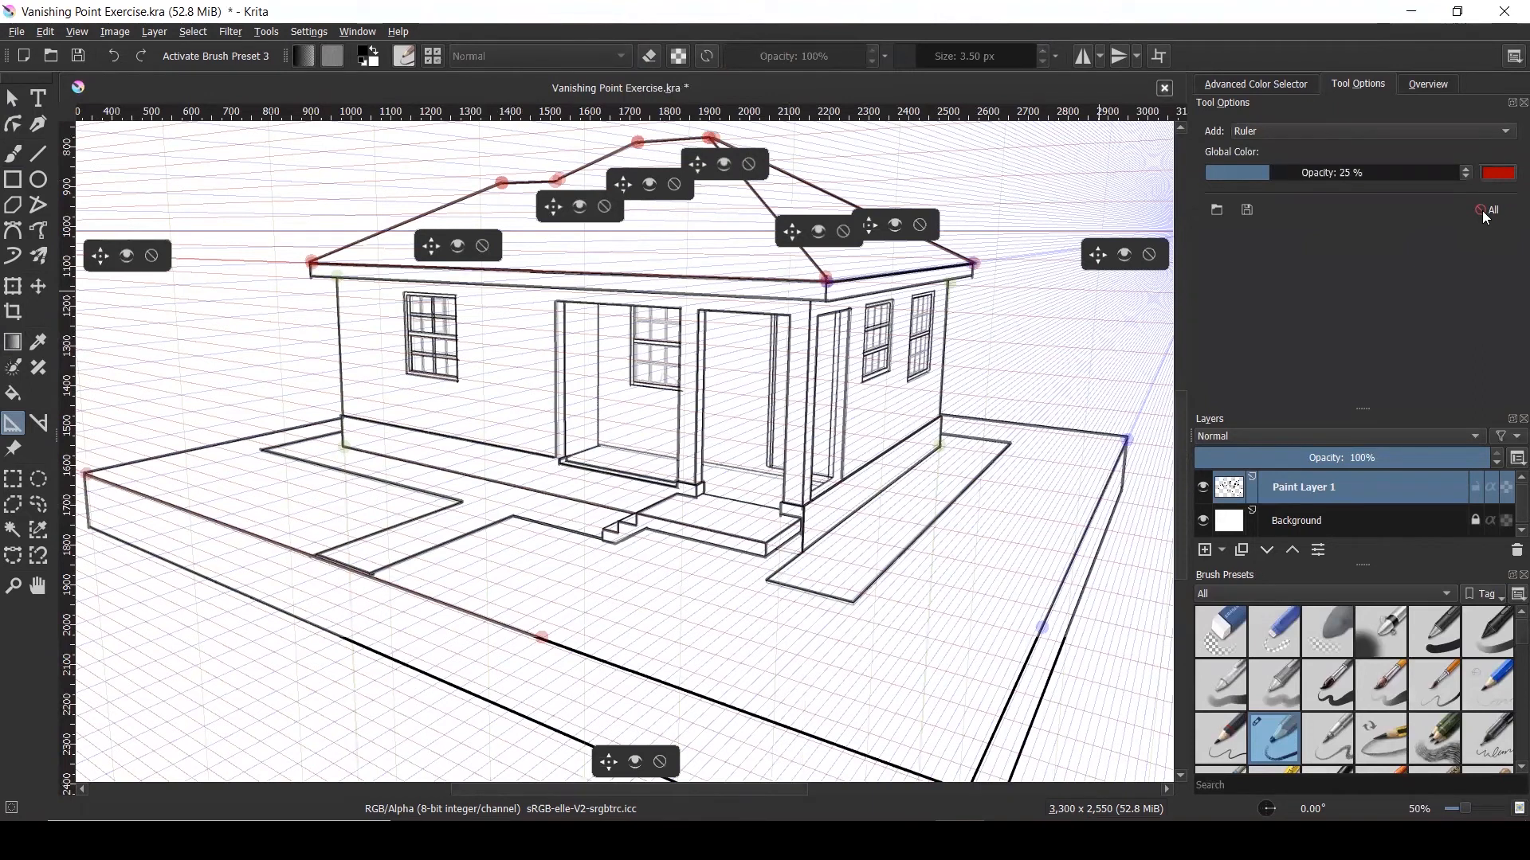
{"action": "left_click", "coordinate": [1484, 212]}
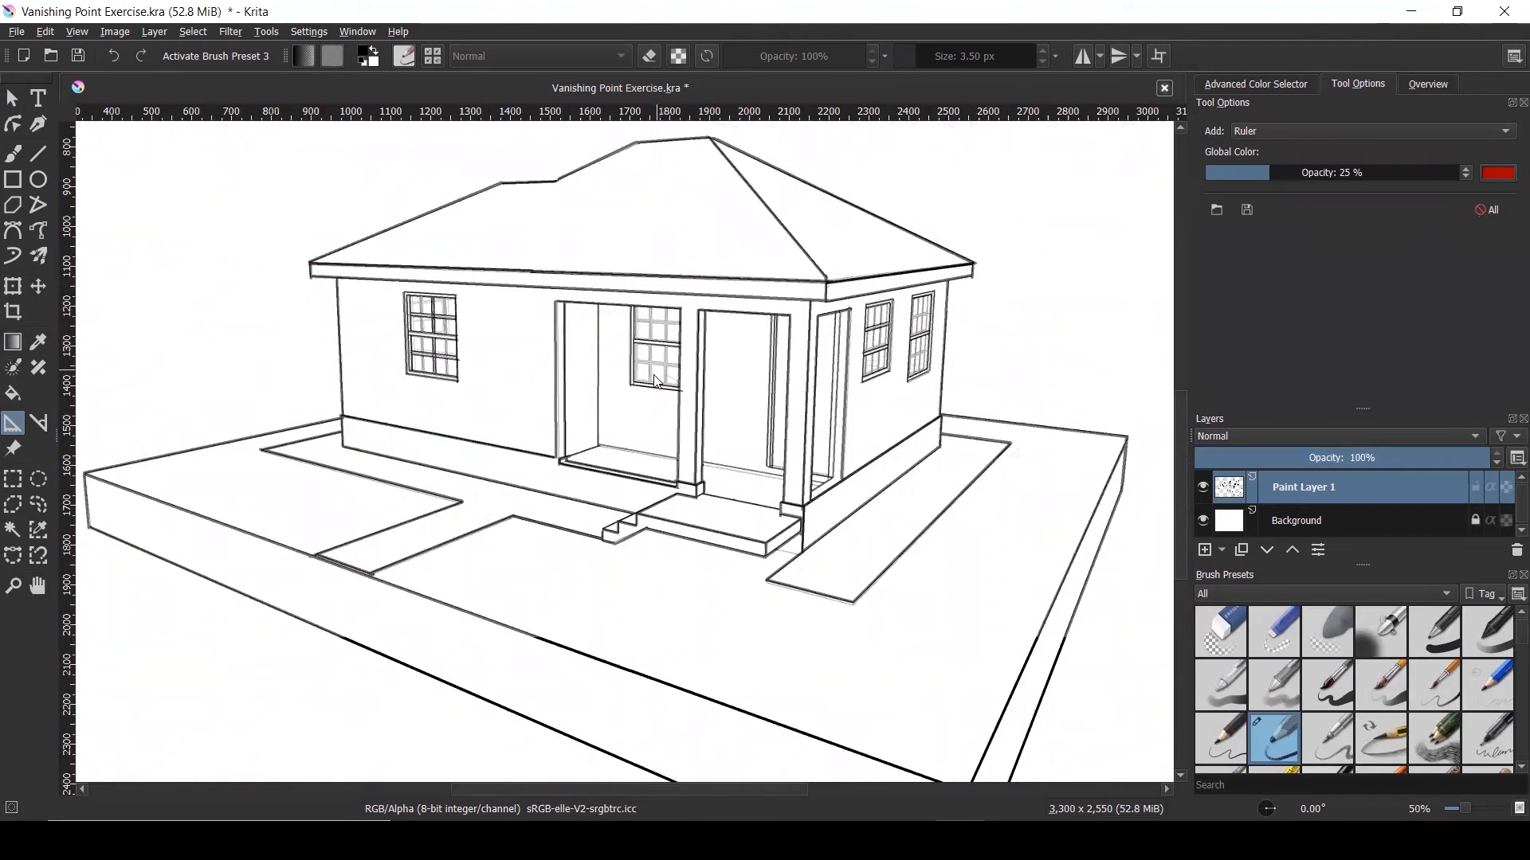
{"action": "scroll", "coordinate": [656, 383], "scroll_direction": "down", "scroll_amount": 4}
{"action": "scroll", "coordinate": [627, 434], "scroll_direction": "up", "scroll_amount": 3}
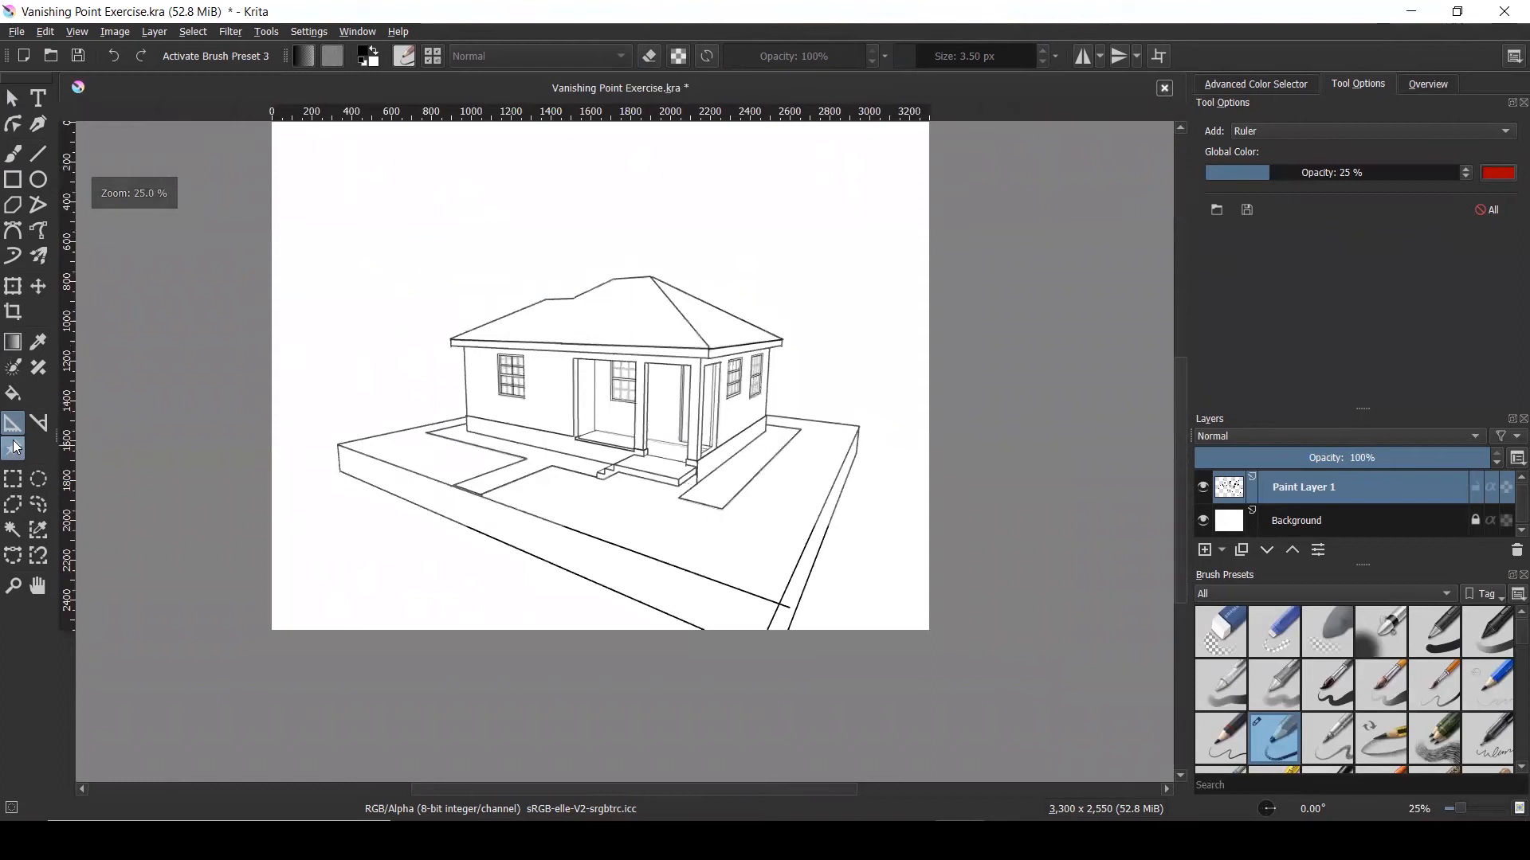
Set the reference image's opacity to 100% with the Reference Images tool, then deselect it
{"action": "left_click", "coordinate": [12, 449]}
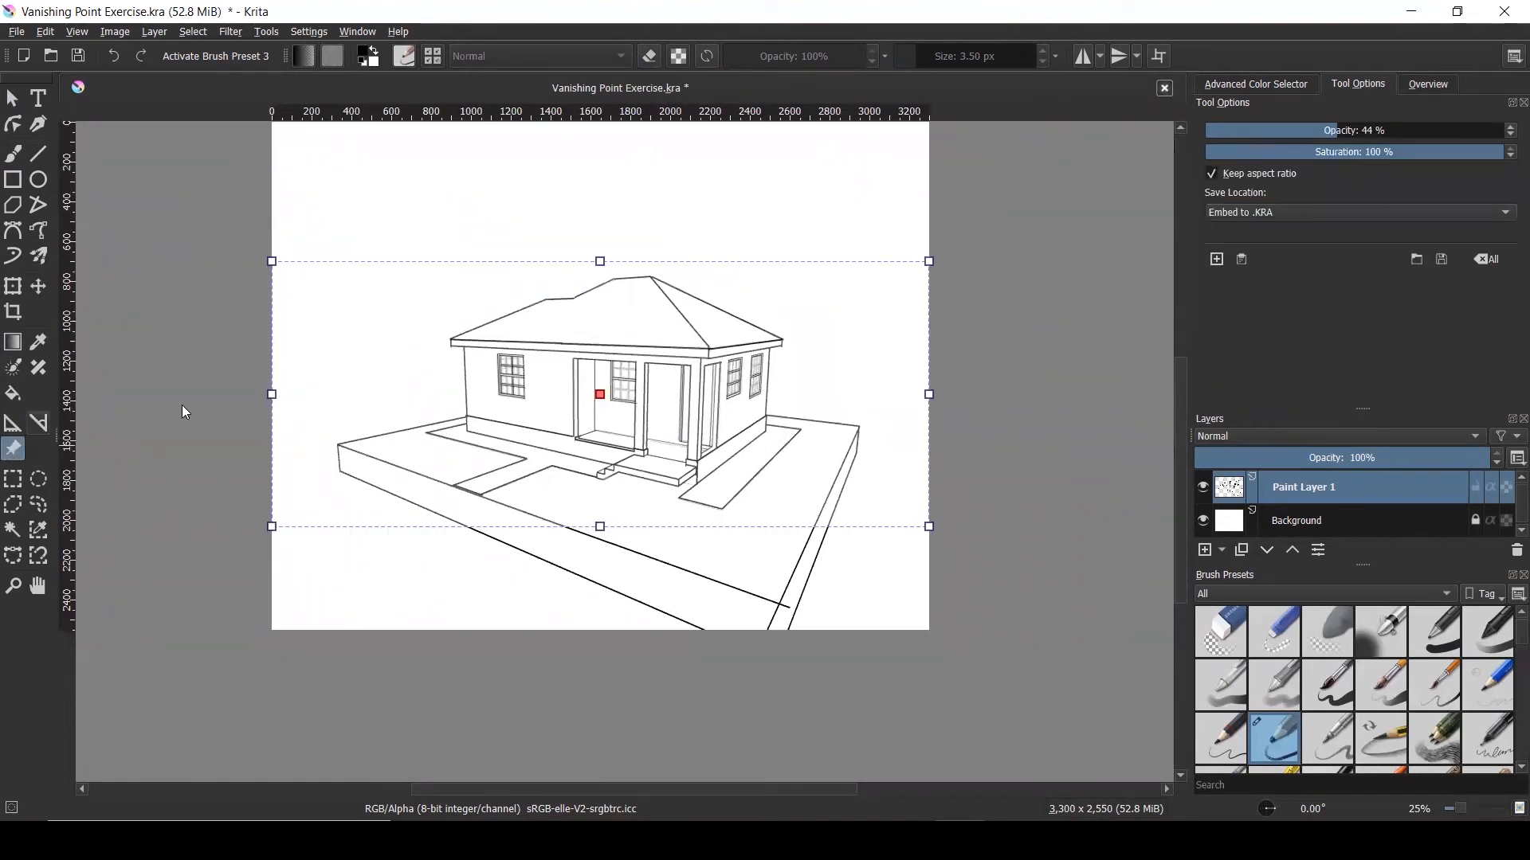
{"action": "left_click_drag", "start_coordinate": [1331, 135], "coordinate": [1137, 140]}
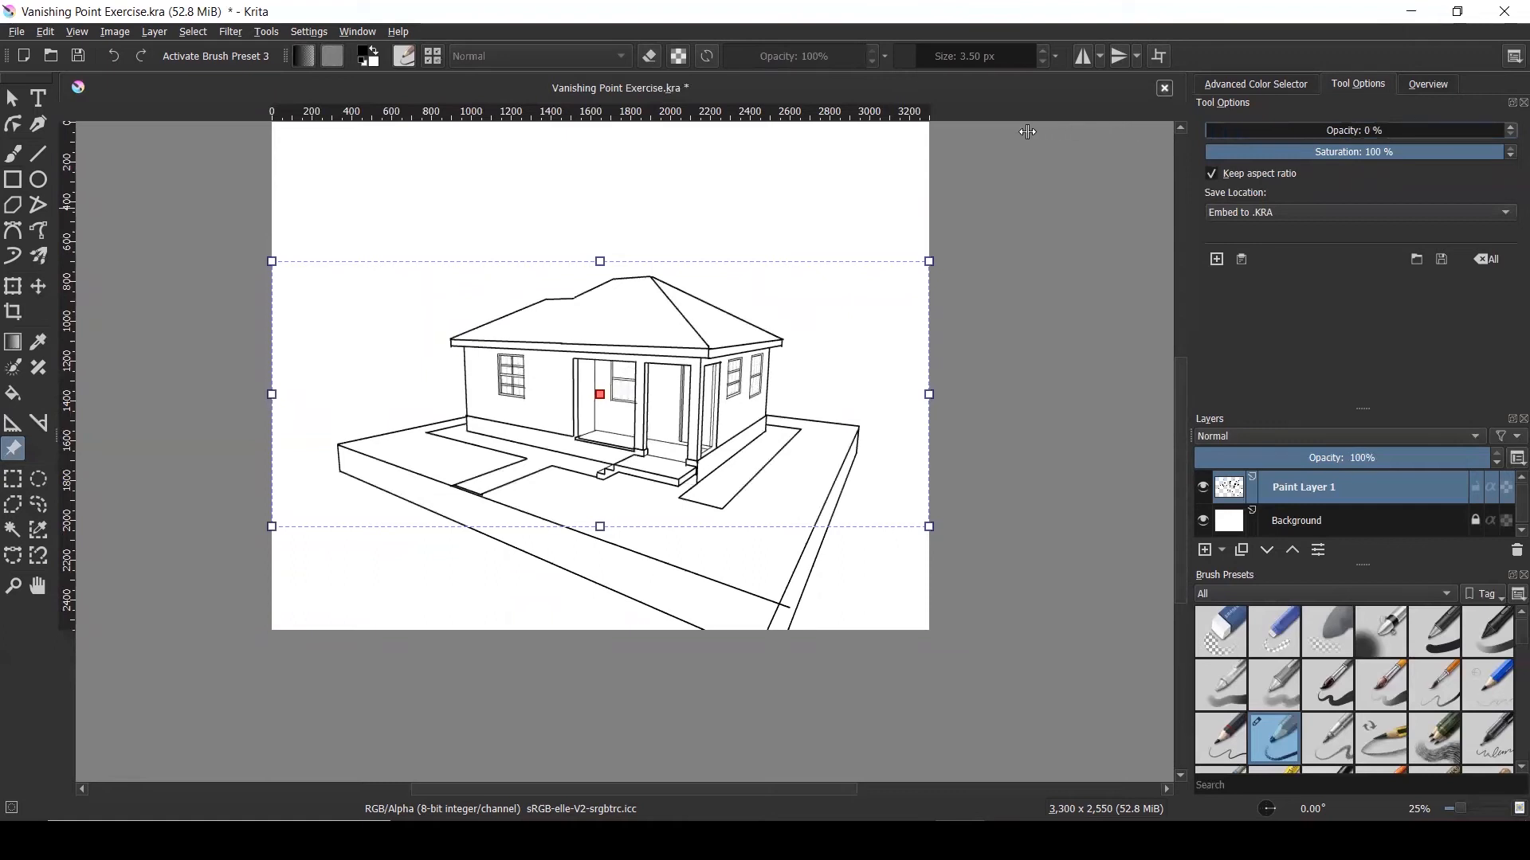
{"action": "mouse_move", "coordinate": [1028, 131]}
{"action": "left_mouse_down"}
{"action": "mouse_move", "coordinate": [1302, 140]}
{"action": "mouse_move", "coordinate": [1513, 179]}
{"action": "mouse_move", "coordinate": [1090, 146]}
{"action": "left_mouse_up"}
{"action": "left_click", "coordinate": [970, 220]}
{"action": "scroll", "coordinate": [588, 271], "scroll_direction": "up", "scroll_amount": 2}
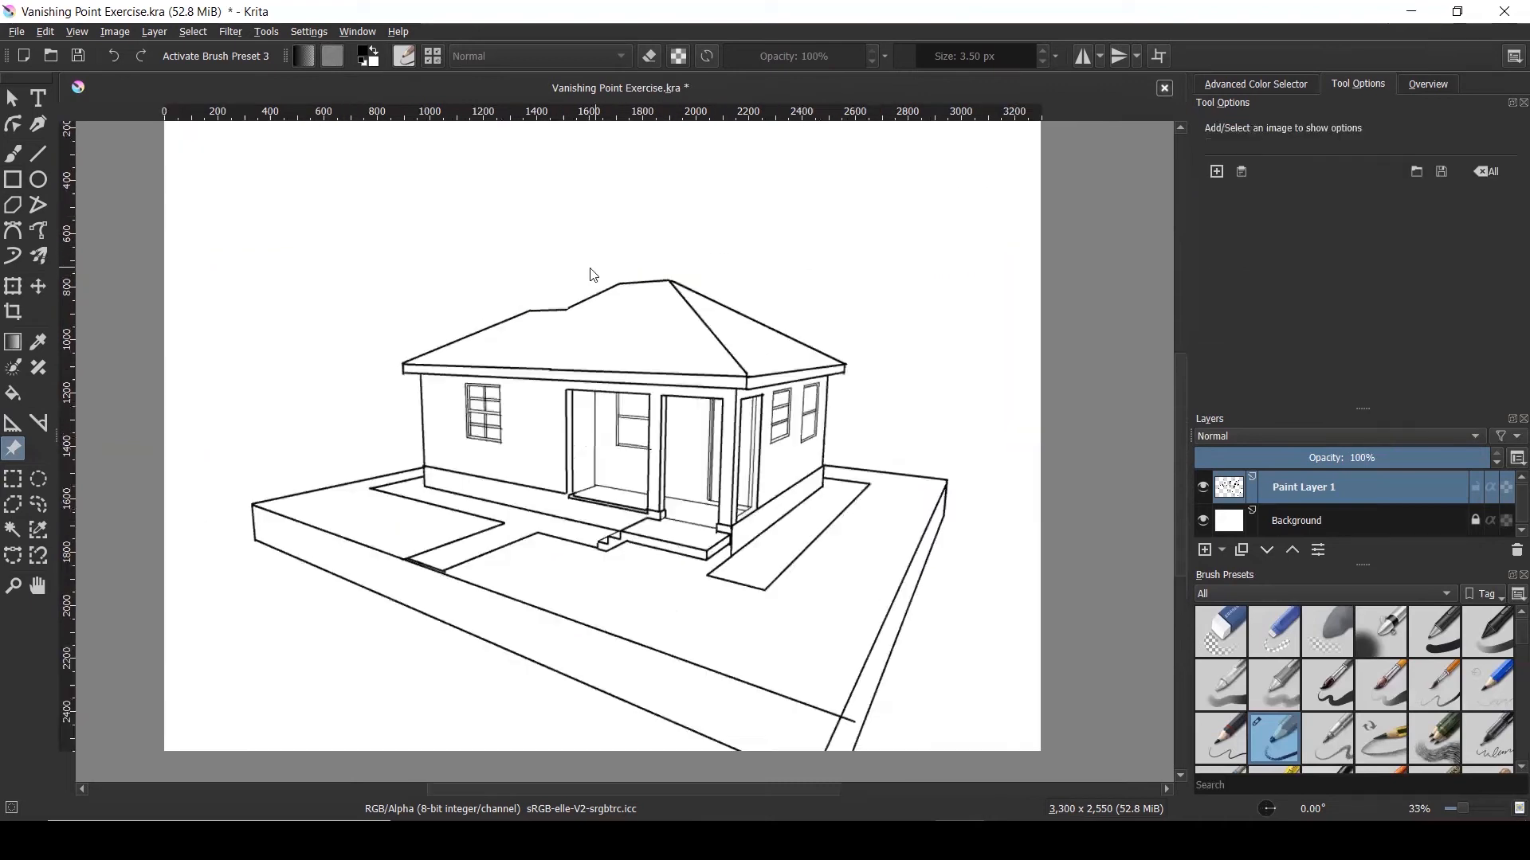
{"action": "scroll", "coordinate": [586, 268], "scroll_direction": "down", "scroll_amount": 1}
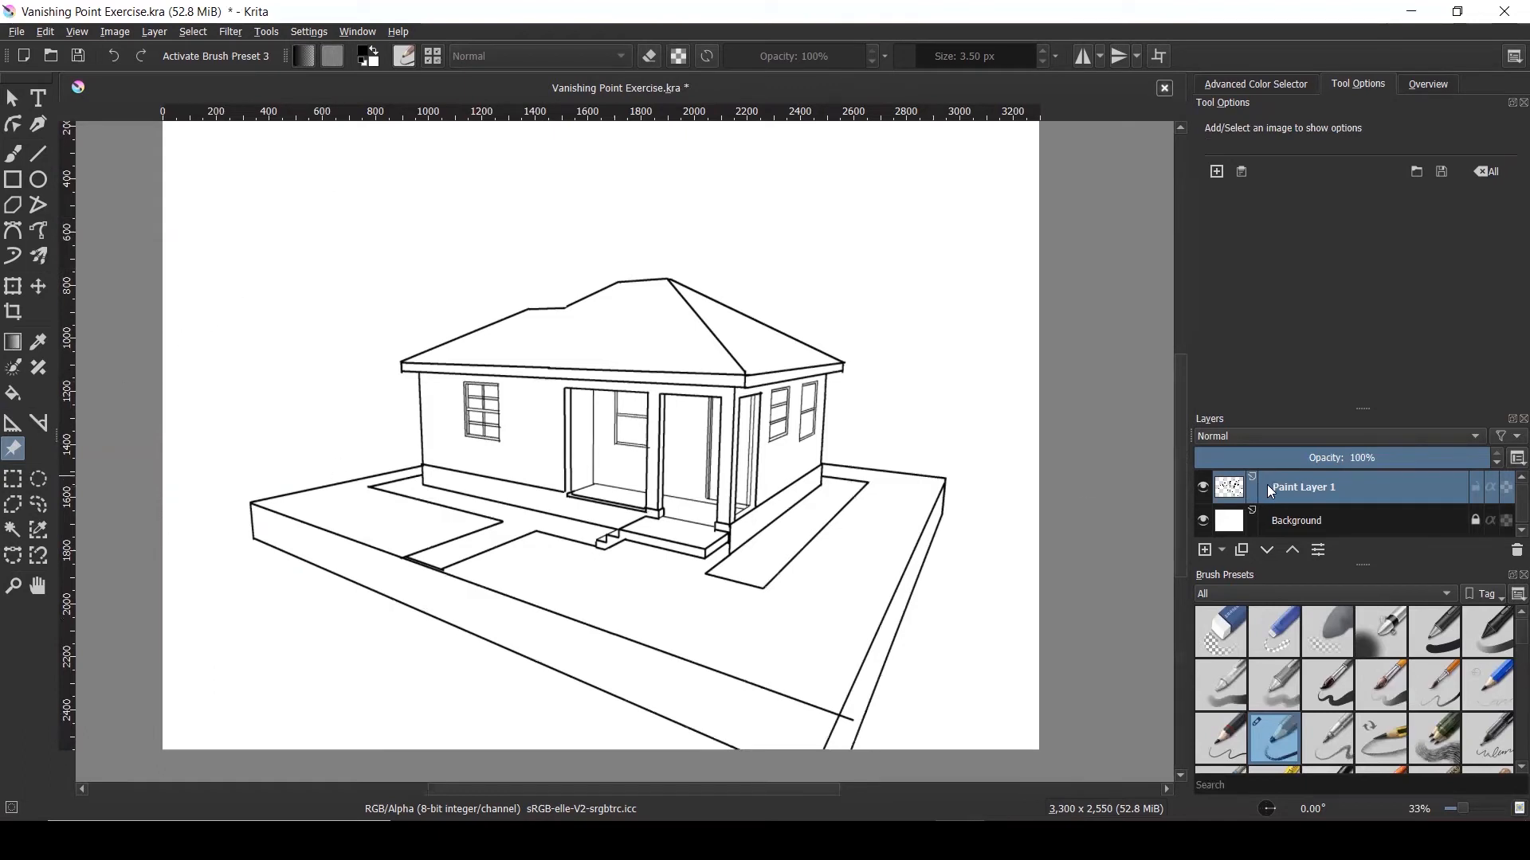
Magic-wand select the yard beside the house, the left front slab and the large front ground area
{"action": "left_click", "coordinate": [13, 530]}
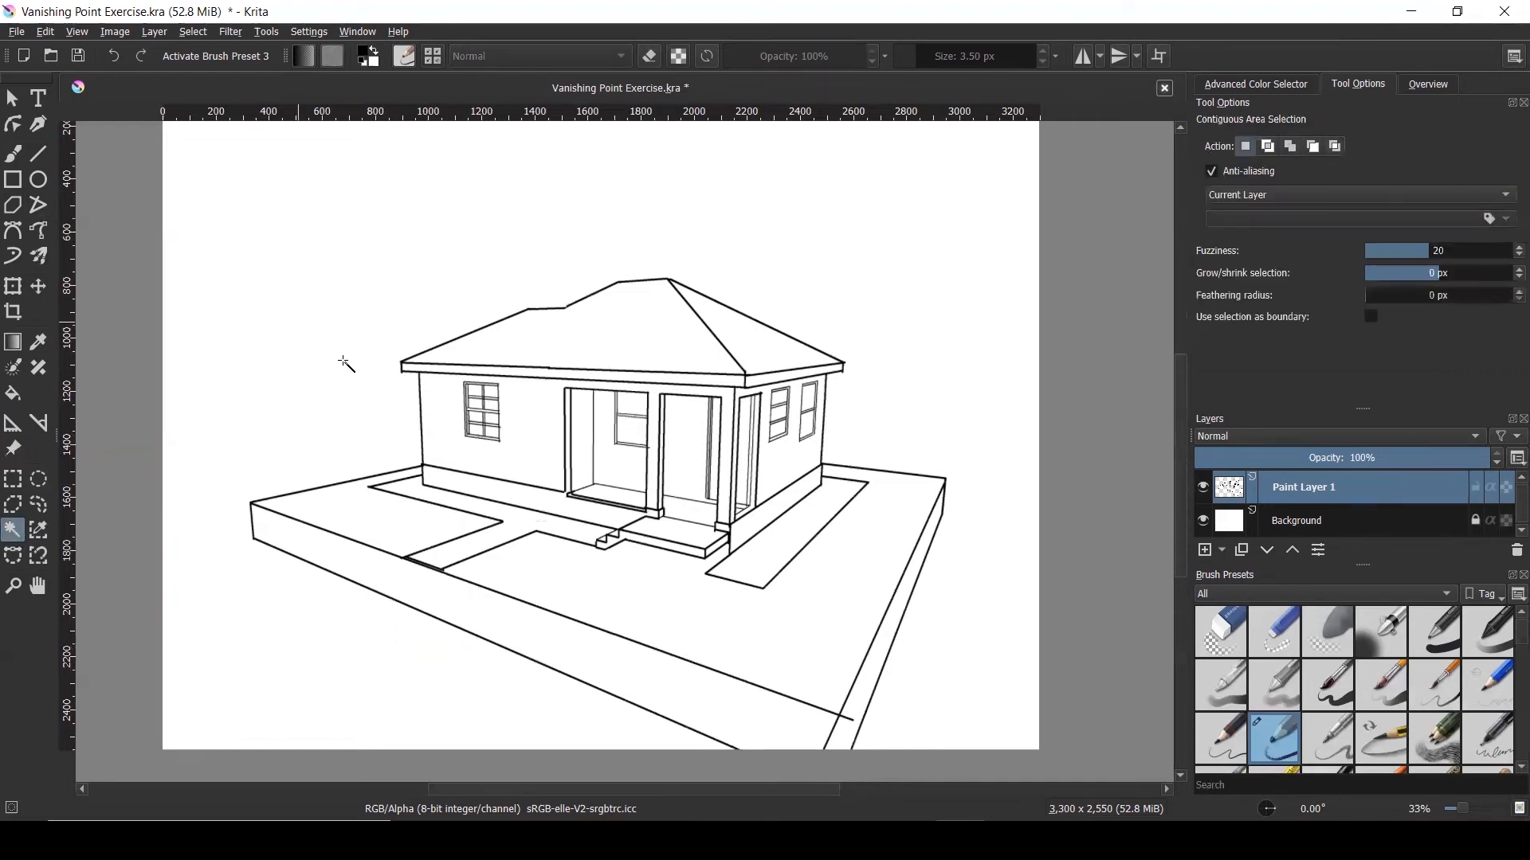
{"action": "left_click", "coordinate": [721, 609]}
{"action": "scroll", "coordinate": [651, 384], "scroll_direction": "down", "scroll_amount": 1}
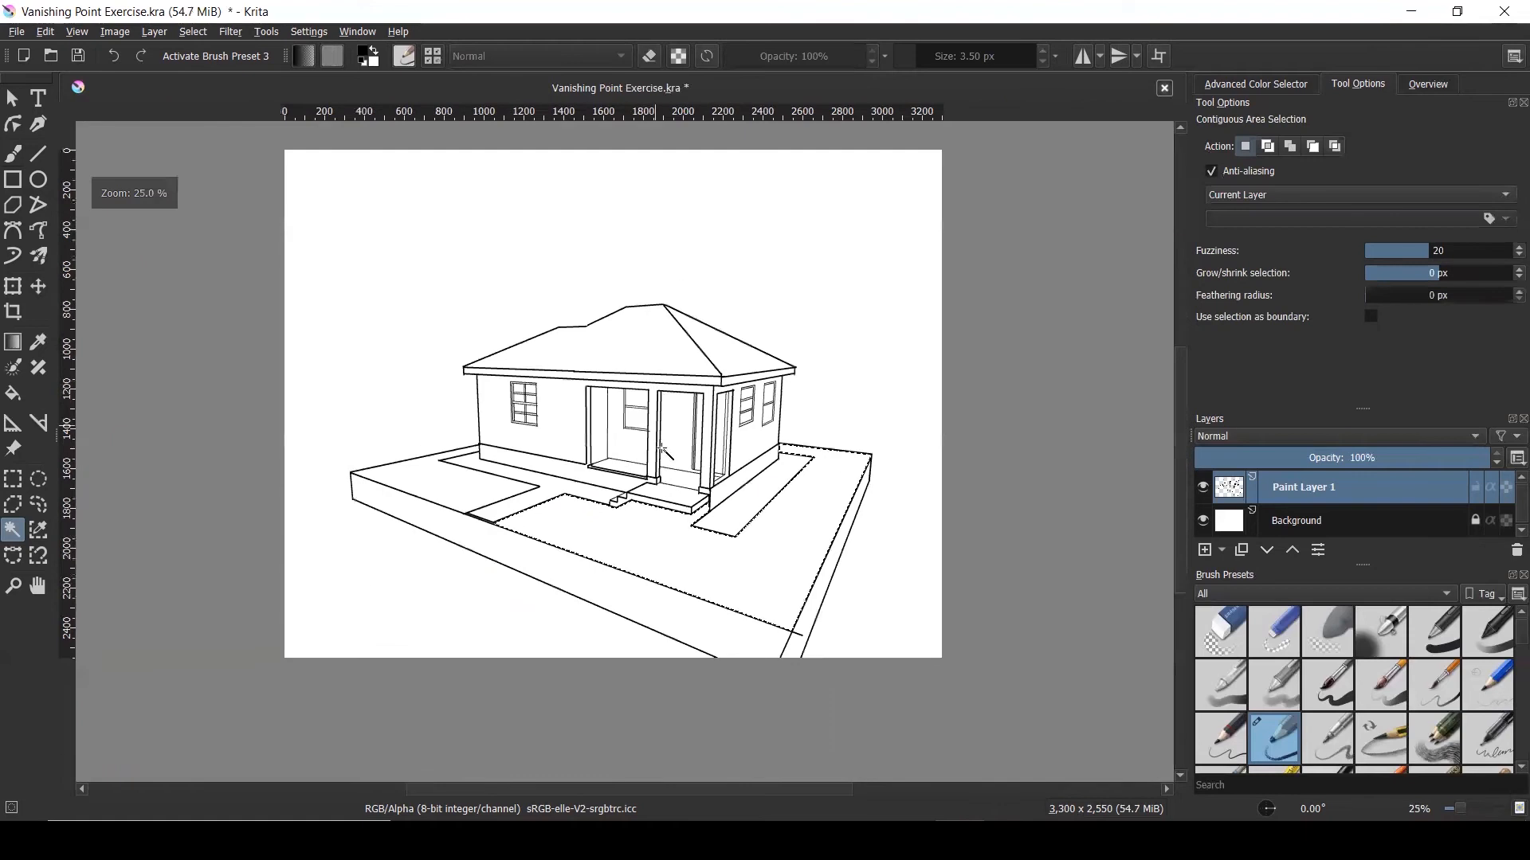
{"action": "scroll", "coordinate": [645, 550], "scroll_direction": "up", "scroll_amount": 1}
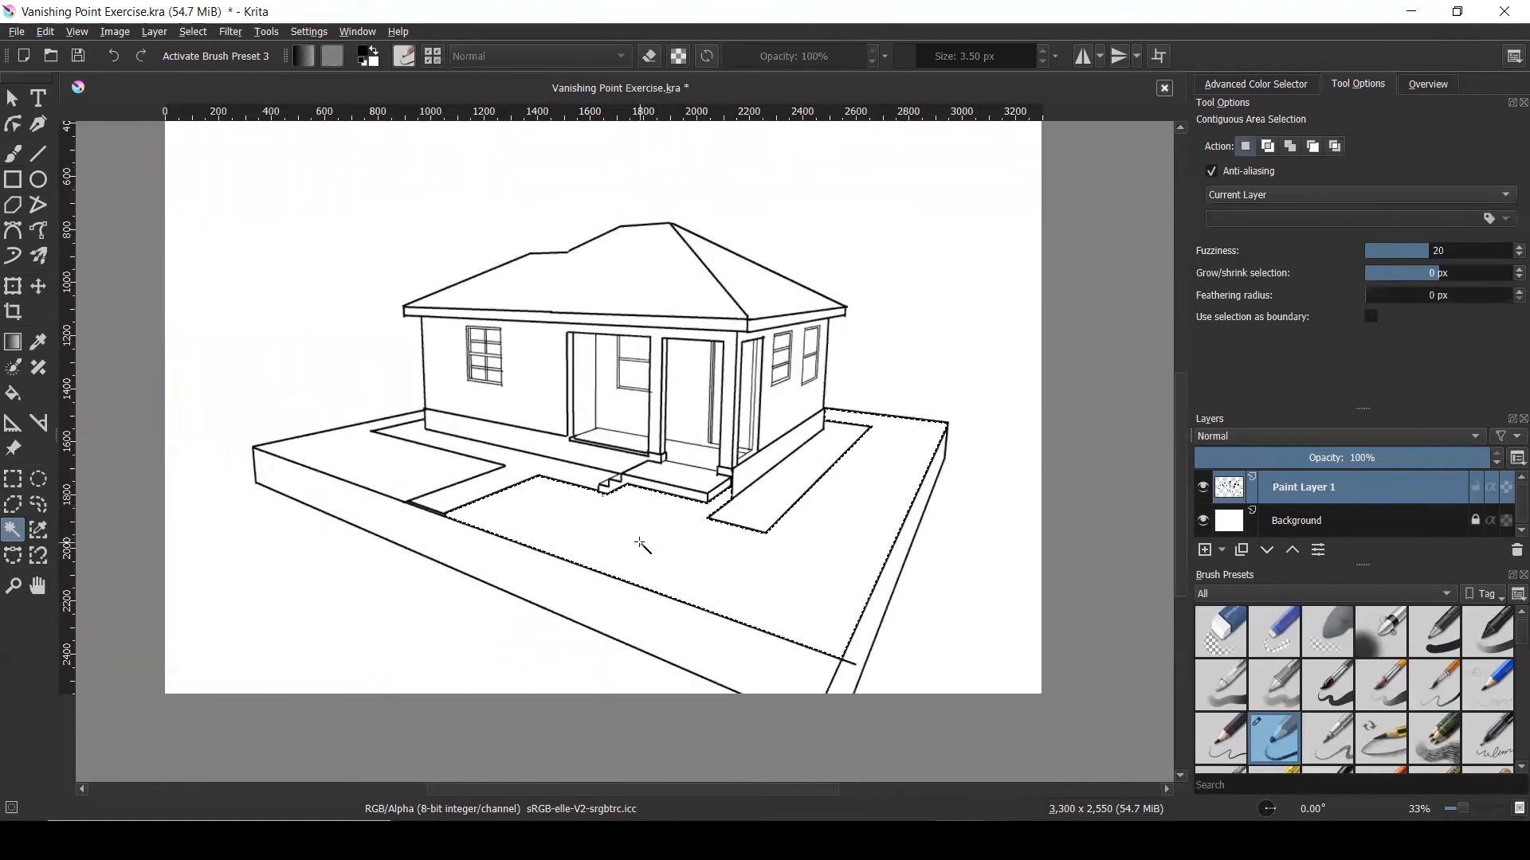
{"action": "left_click", "coordinate": [406, 470]}
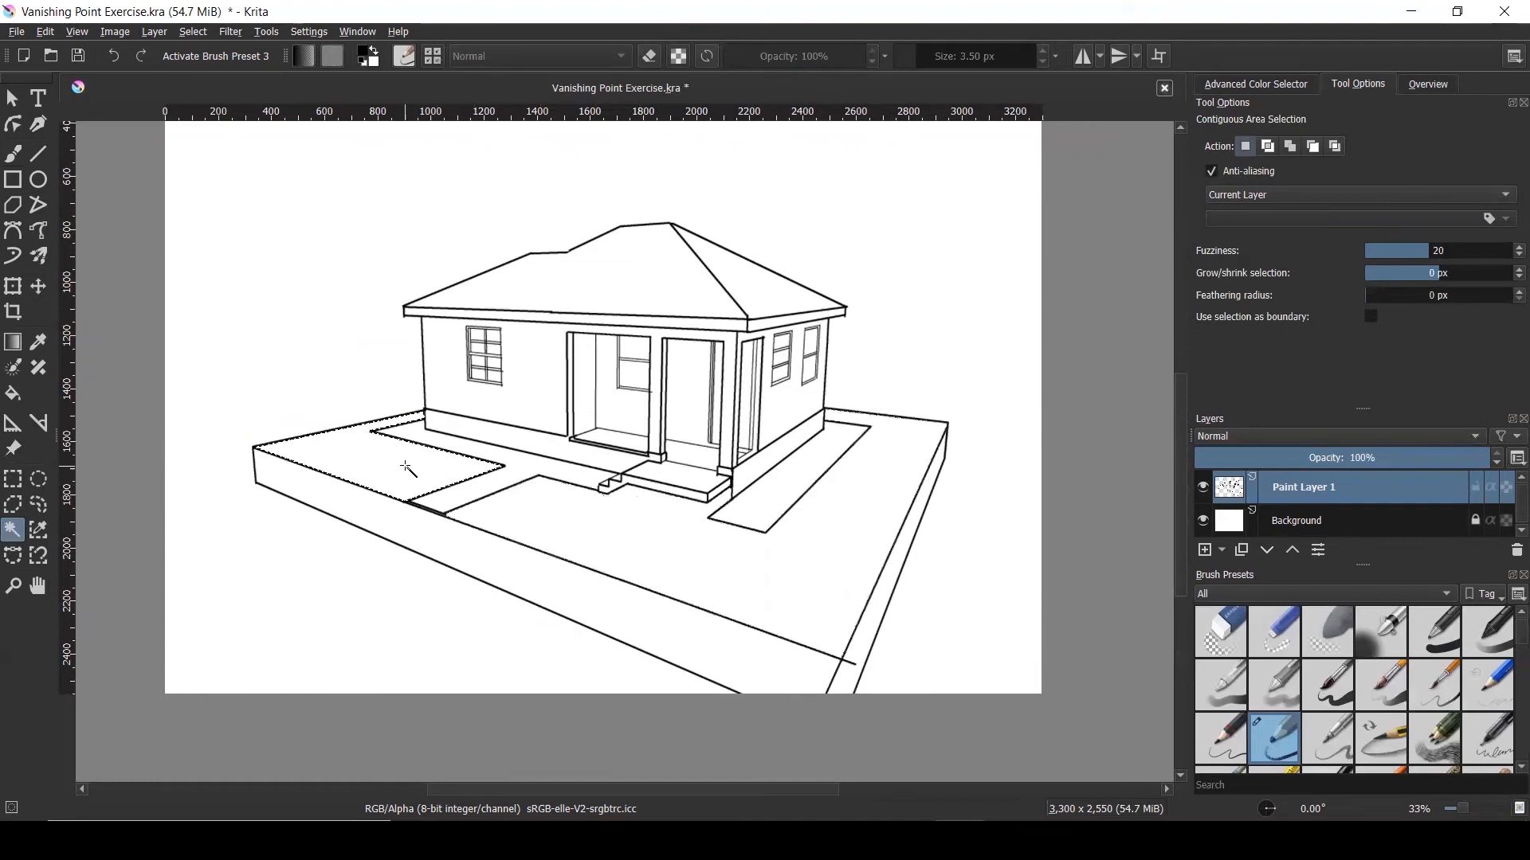
{"action": "left_click", "coordinate": [586, 533]}
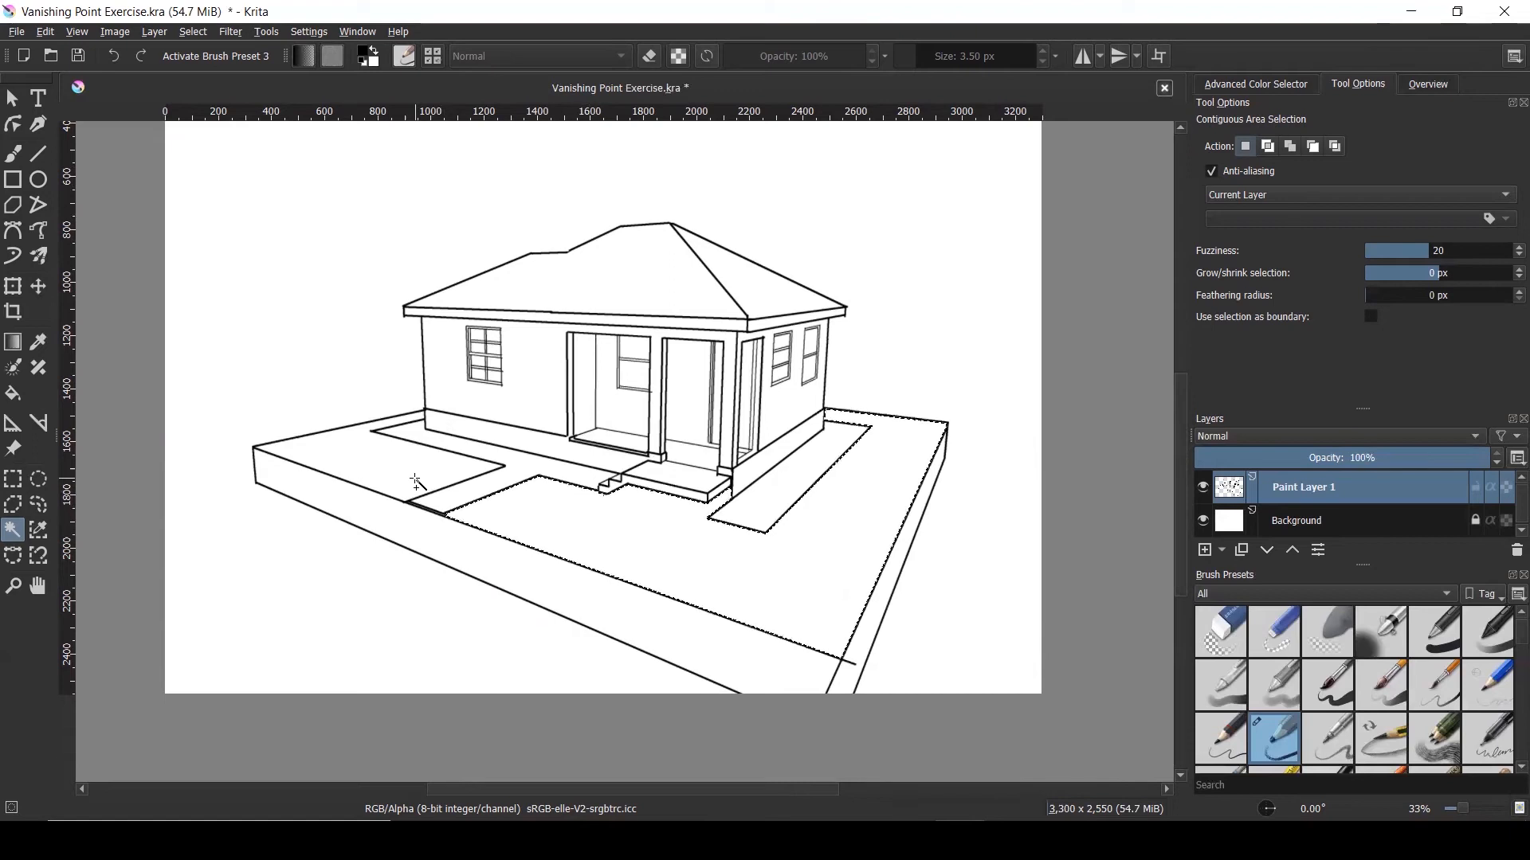
{"action": "scroll", "coordinate": [415, 482], "scroll_direction": "up", "scroll_amount": 6}
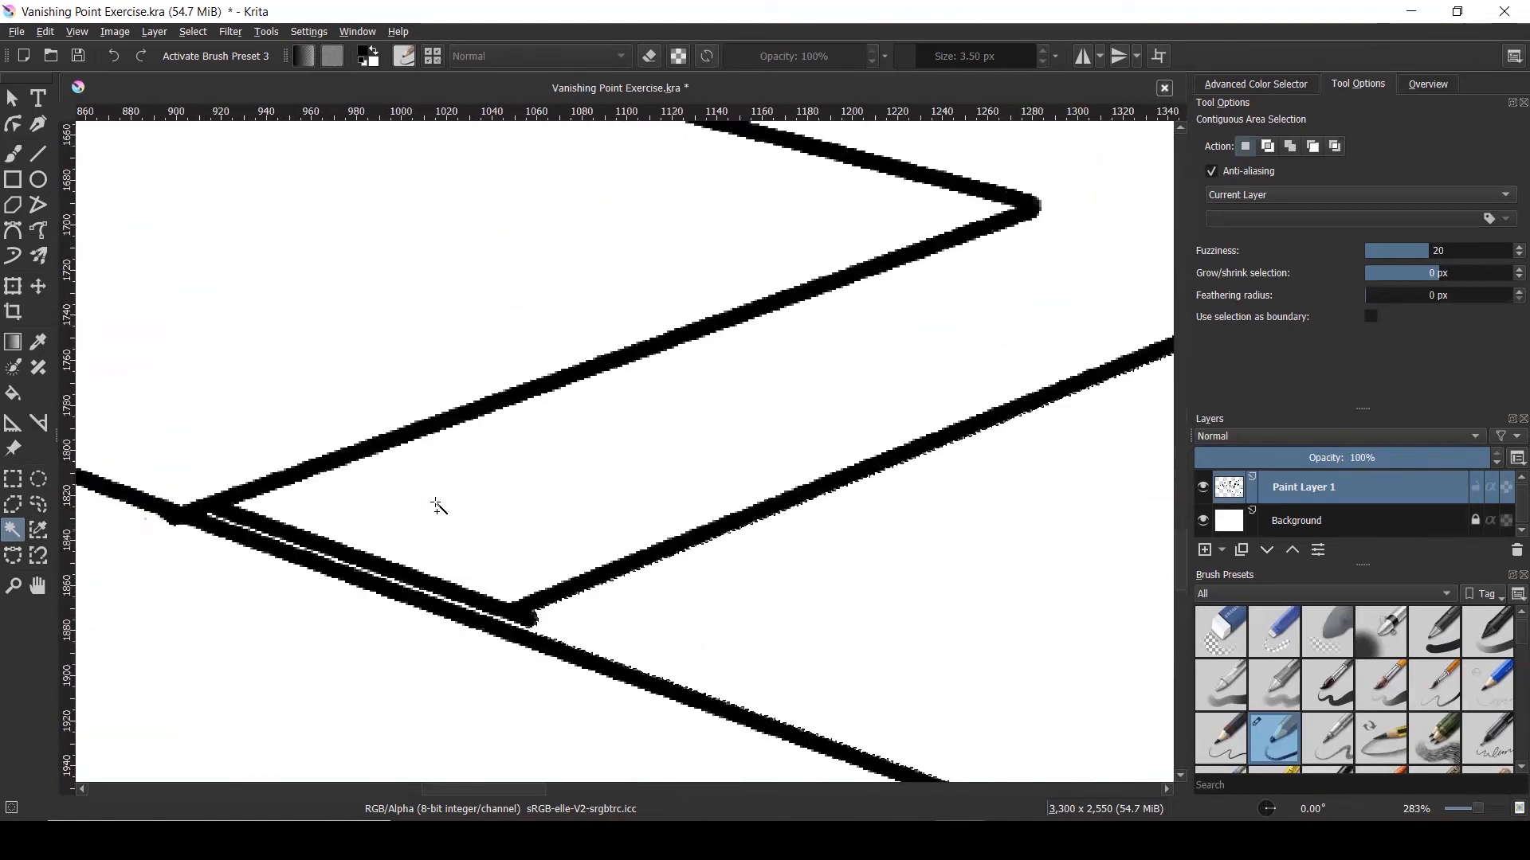
Shift-add another lawn region to the selection, declining the Sticky Keys prompt
{"action": "key", "text": "shift"}
{"action": "key", "text": "shift"}
{"action": "key", "text": "shift"}
{"action": "key", "text": "shift"}
{"action": "key", "text": "shift"}
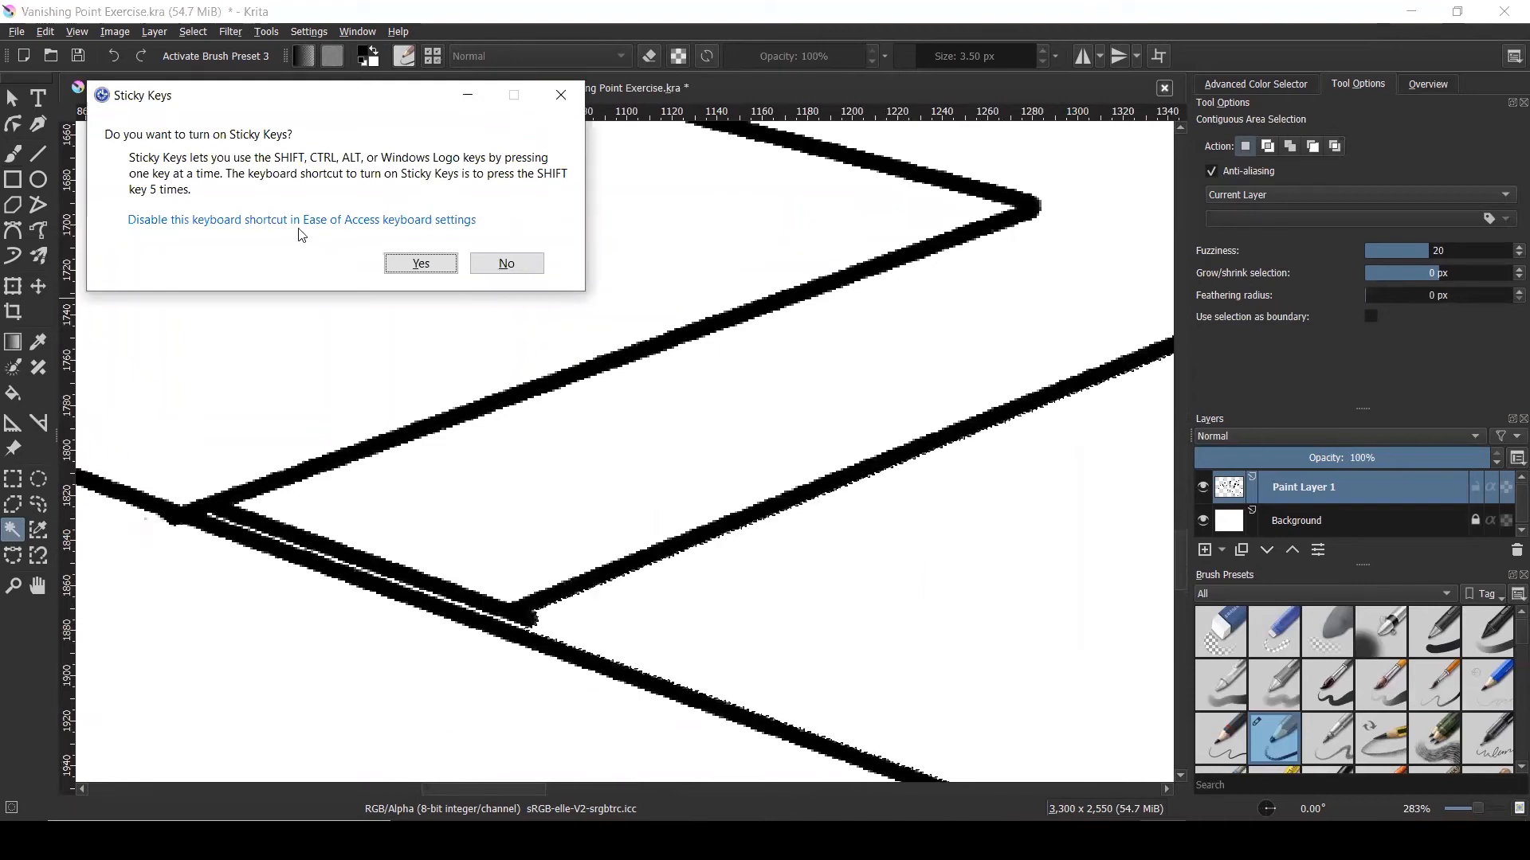
{"action": "left_click", "coordinate": [560, 95]}
{"action": "scroll", "coordinate": [547, 413], "scroll_direction": "down", "scroll_amount": 2}
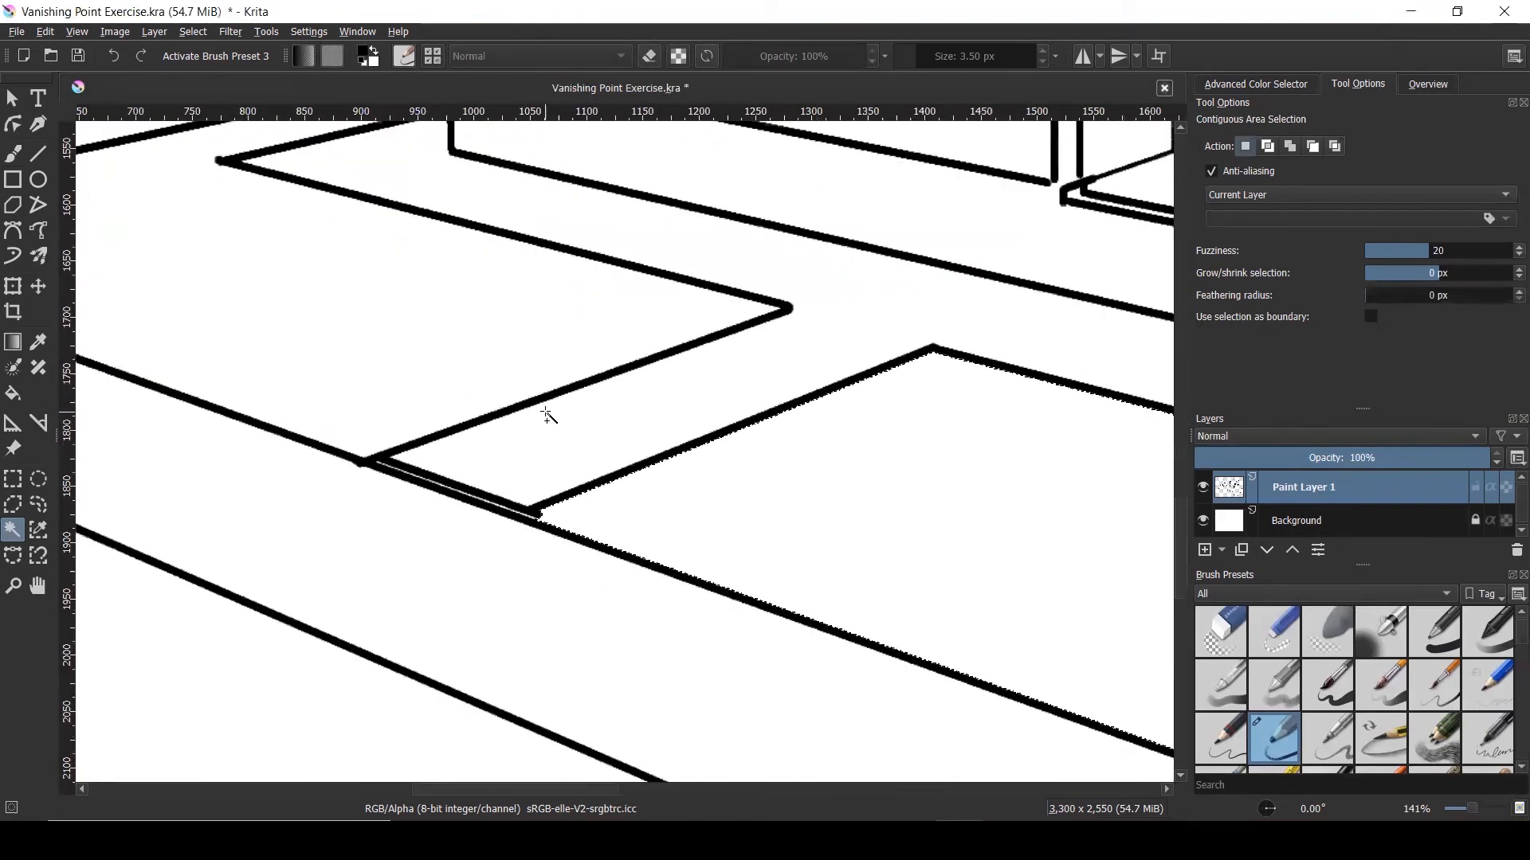
{"action": "left_click", "coordinate": [360, 309], "text": "shift"}
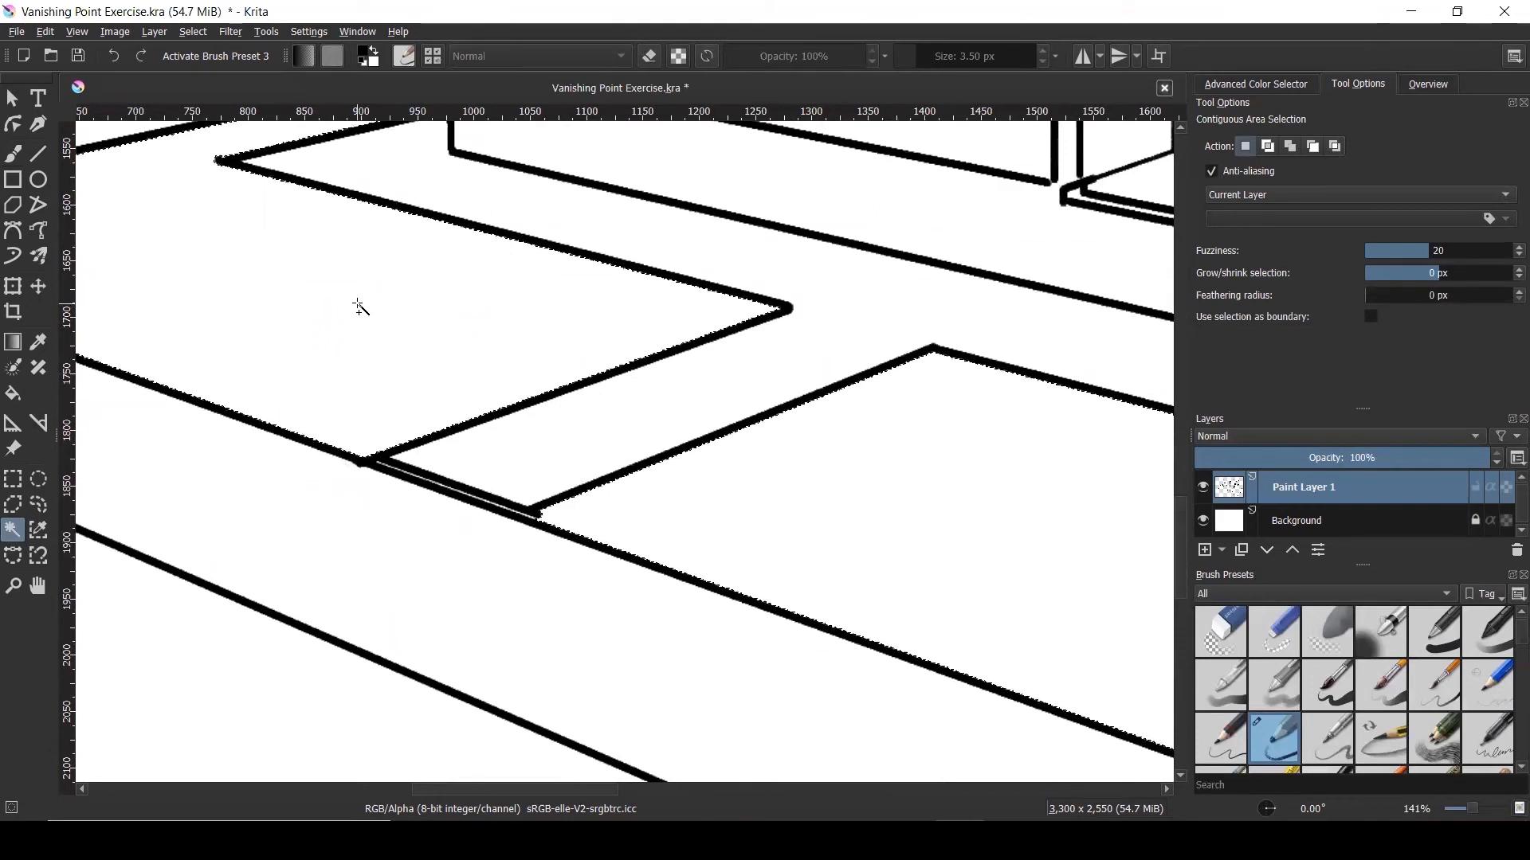
{"action": "scroll", "coordinate": [330, 386], "scroll_direction": "down", "scroll_amount": 3}
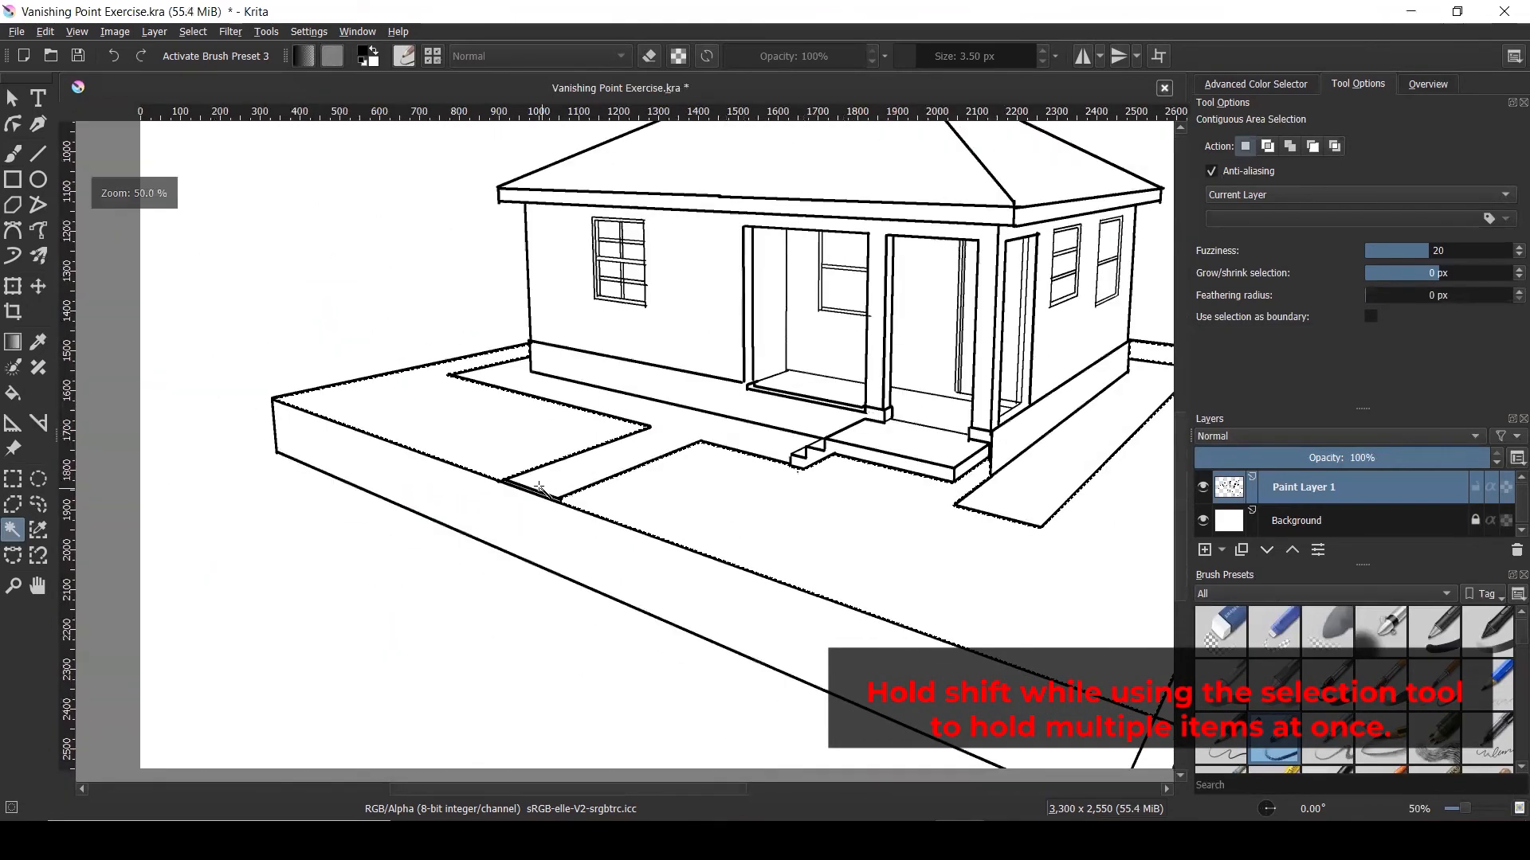
{"action": "scroll", "coordinate": [330, 386], "scroll_direction": "down", "scroll_amount": 1}
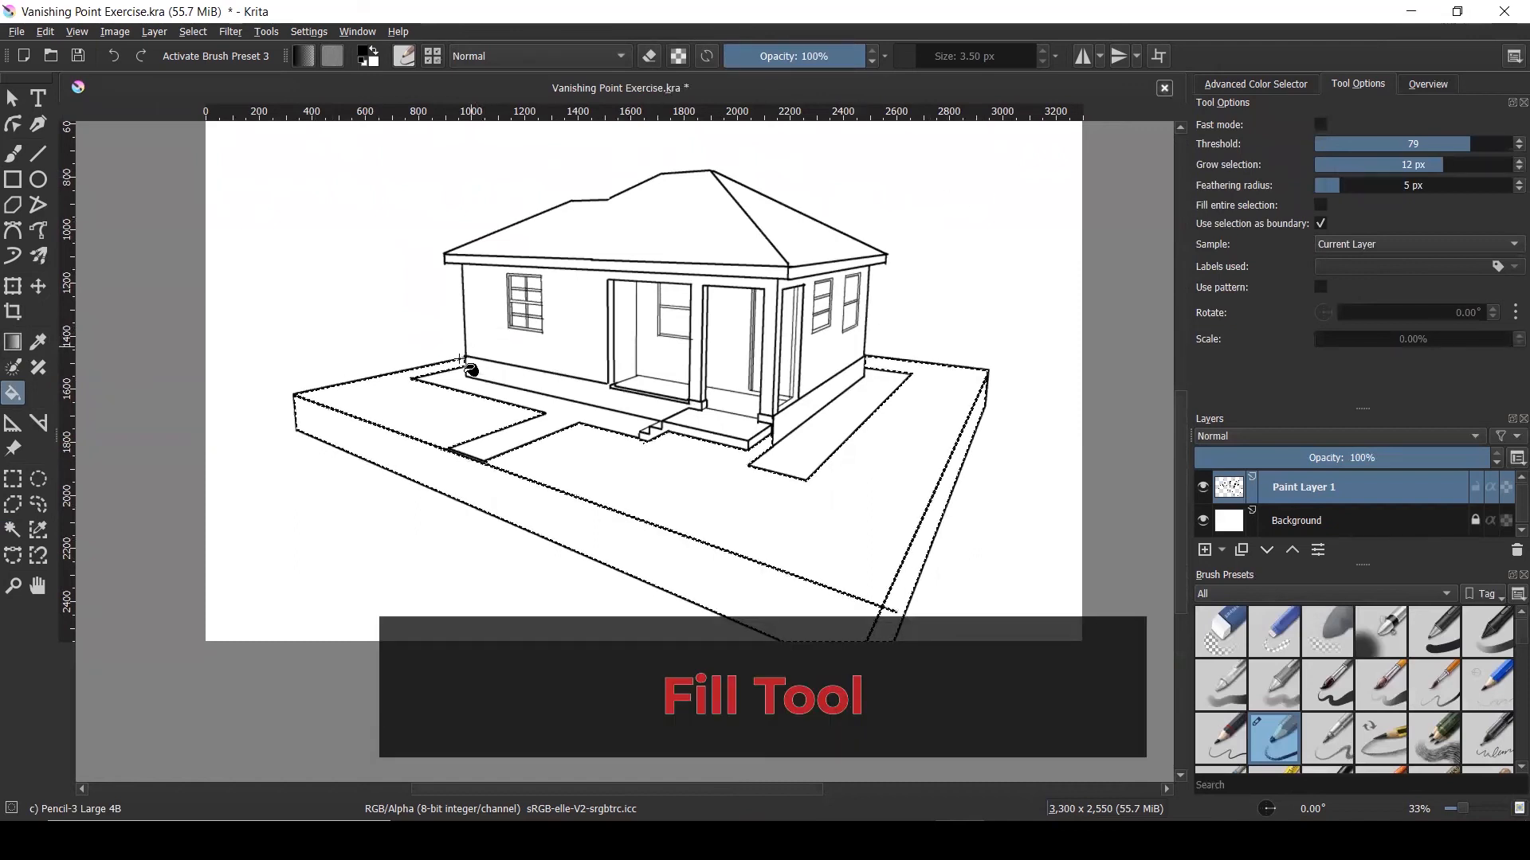
Choose a slightly lightened muted olive green in the pop-up palette's colour selector
{"action": "right_click", "coordinate": [406, 454]}
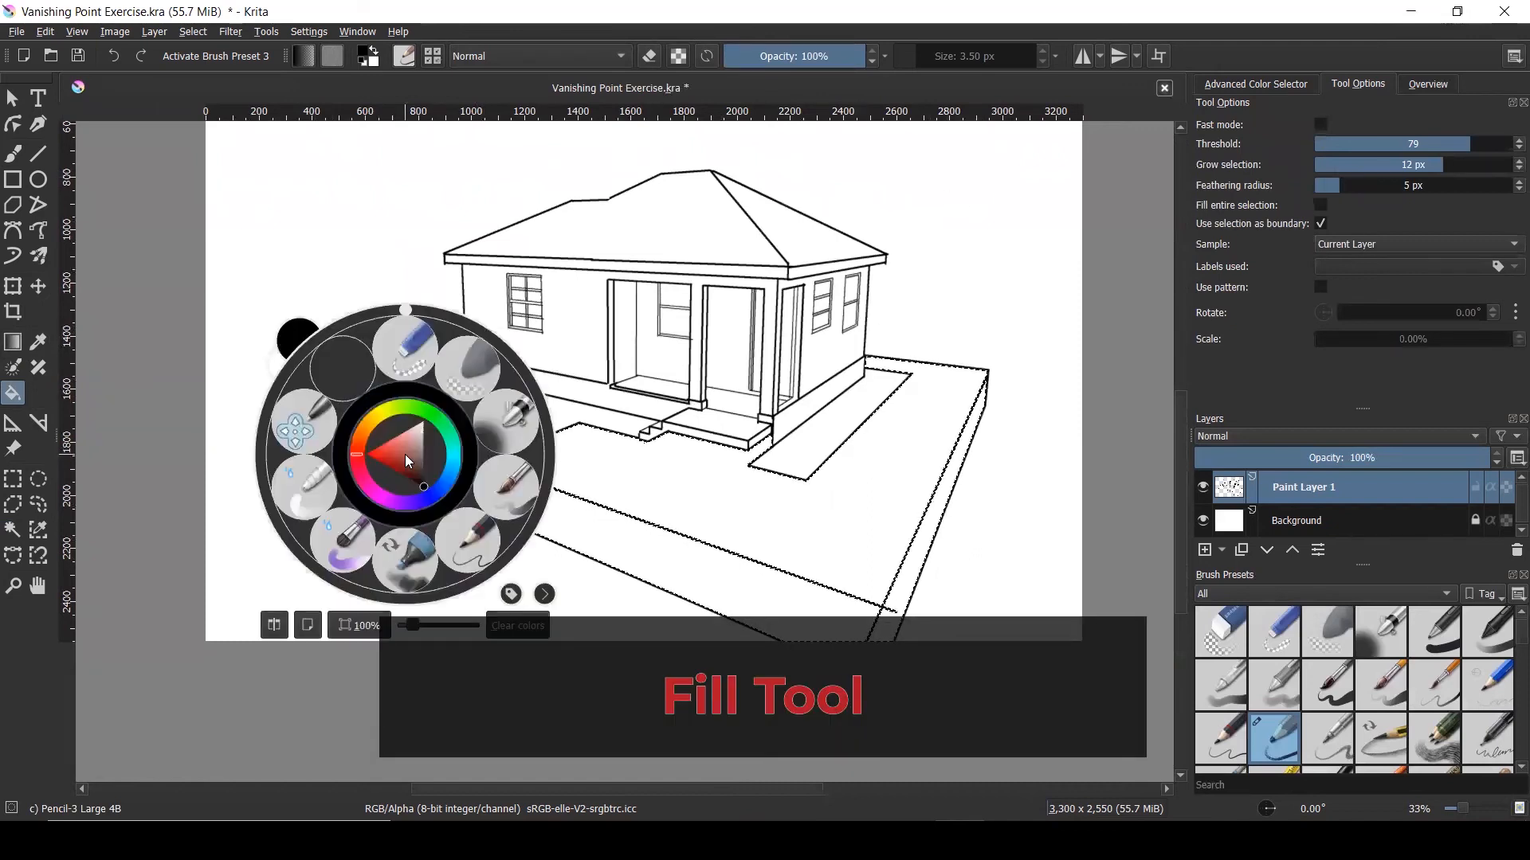
{"action": "left_click", "coordinate": [1257, 86]}
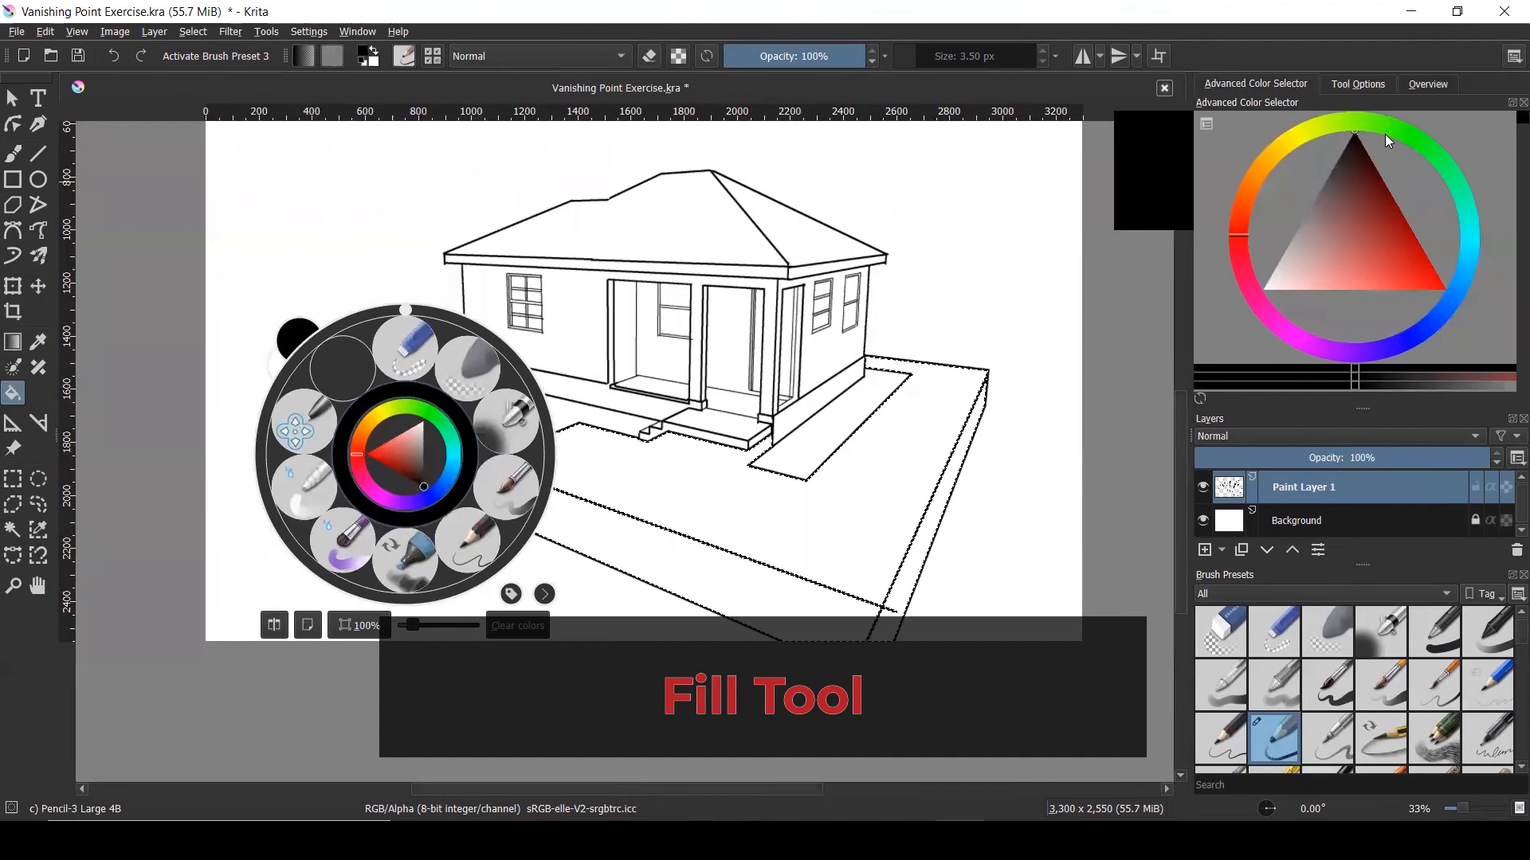
{"action": "left_click", "coordinate": [1407, 137]}
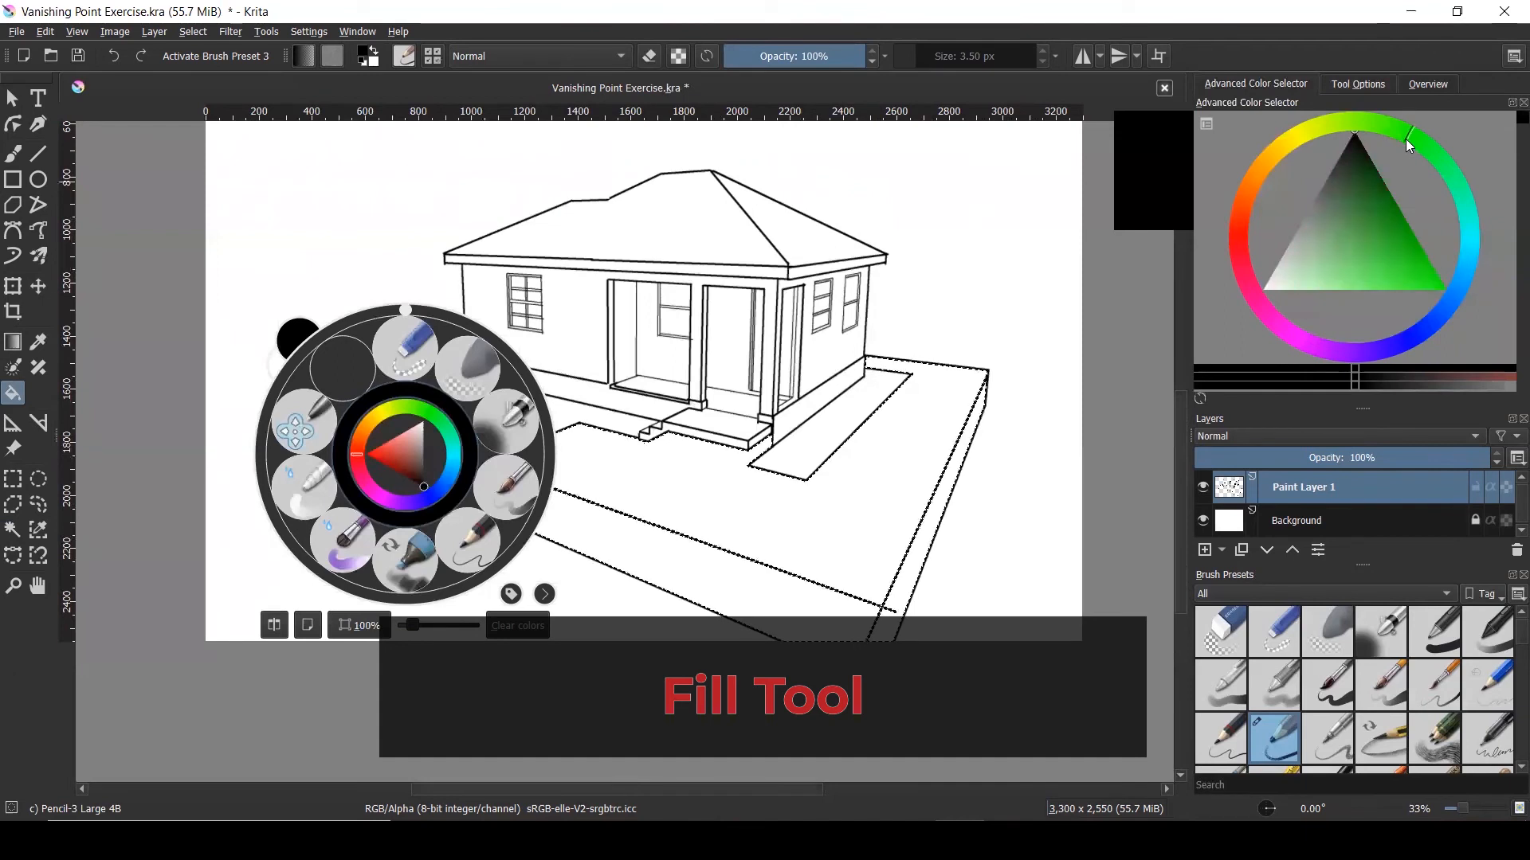
{"action": "left_click", "coordinate": [1378, 206]}
{"action": "left_click", "coordinate": [1369, 174]}
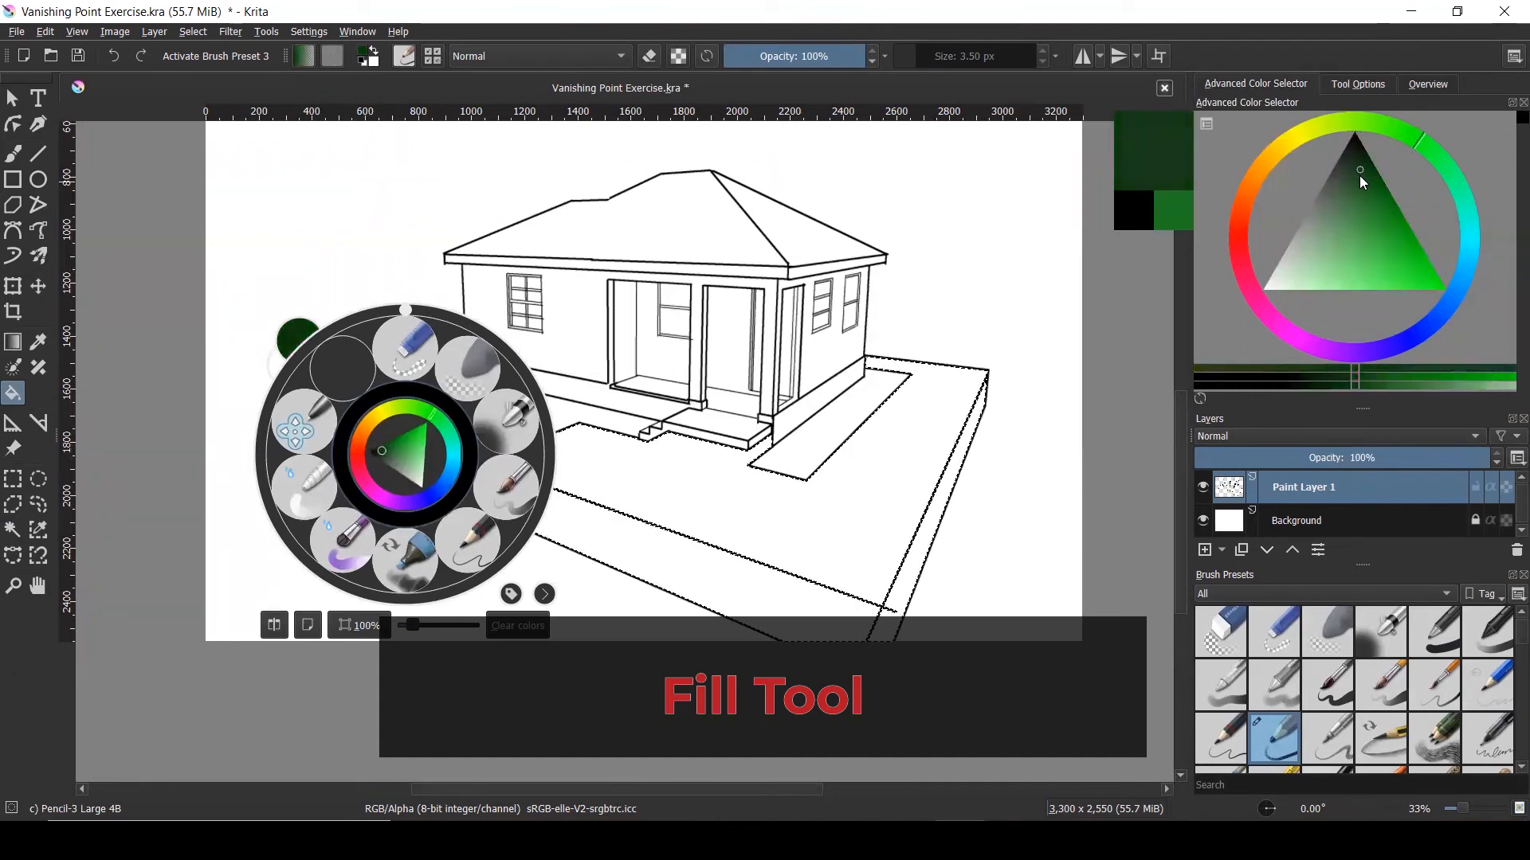
{"action": "left_click", "coordinate": [1371, 200]}
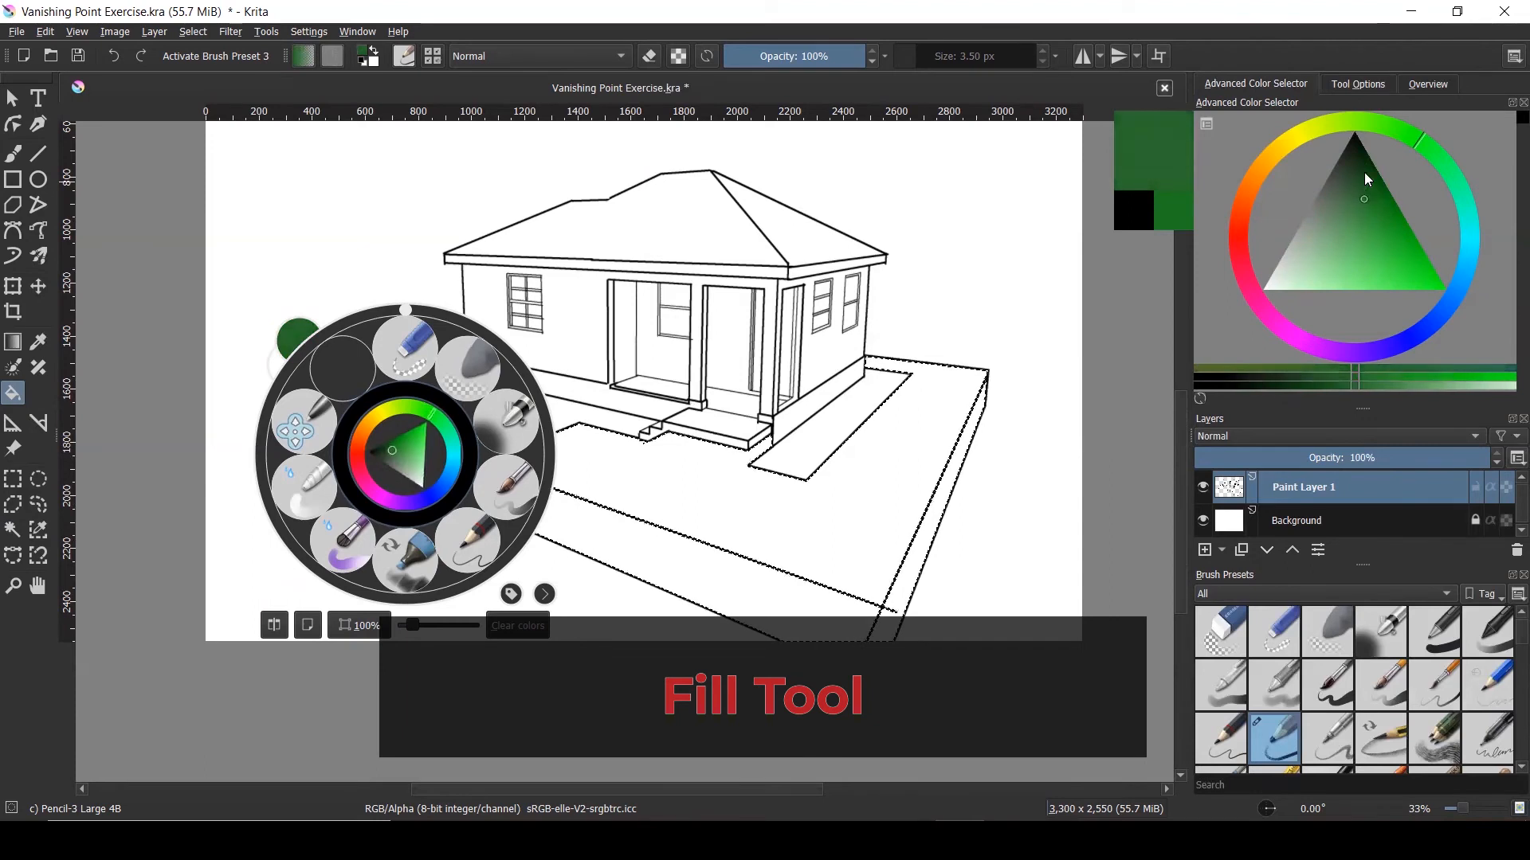
{"action": "left_click", "coordinate": [1335, 129]}
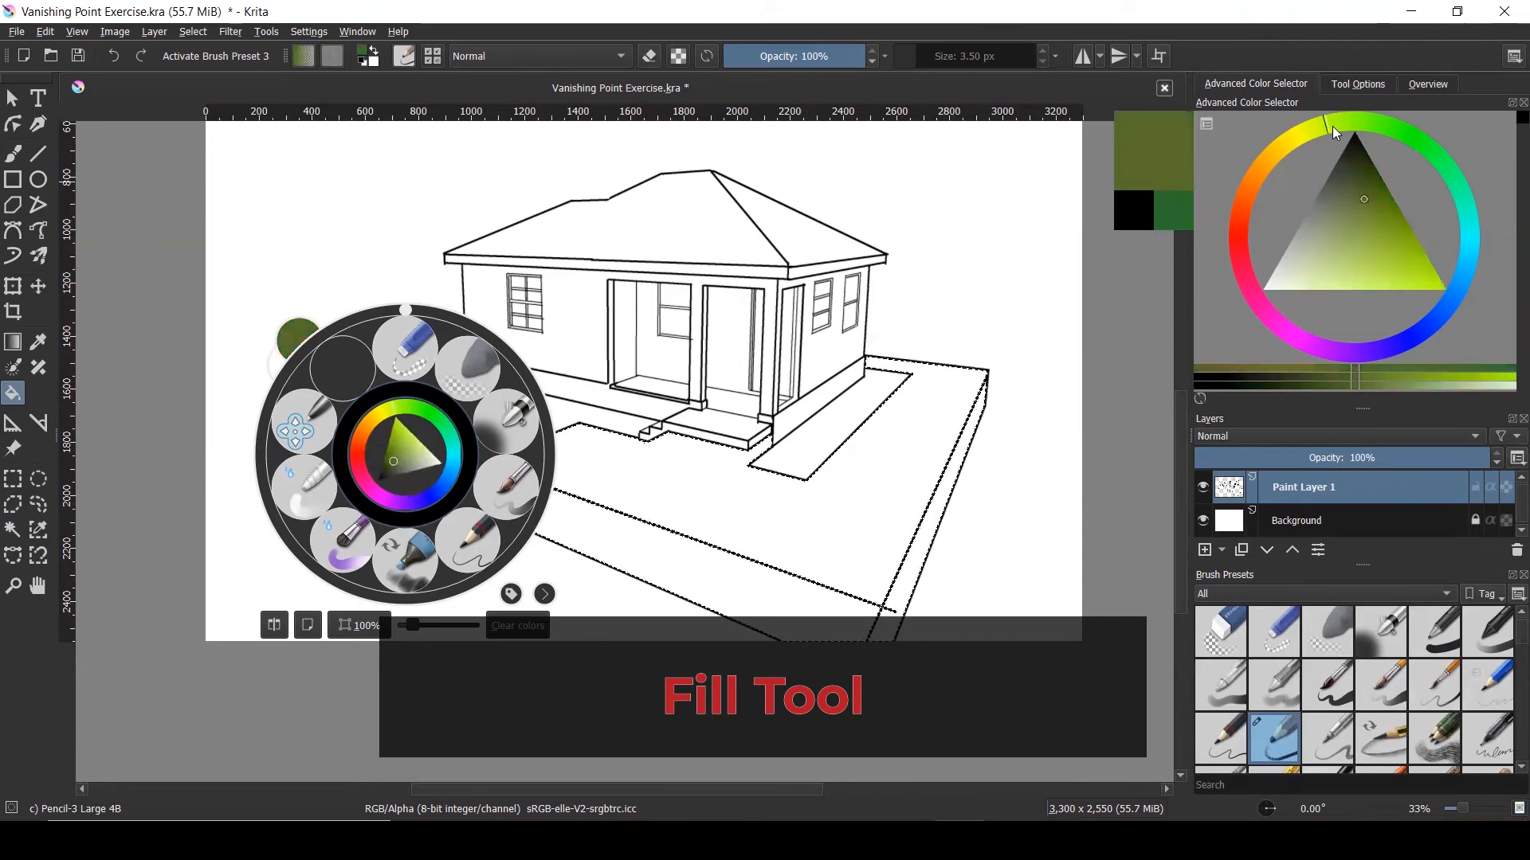
{"action": "left_click", "coordinate": [1360, 206]}
{"action": "left_click_drag", "start_coordinate": [1361, 204], "coordinate": [1349, 218]}
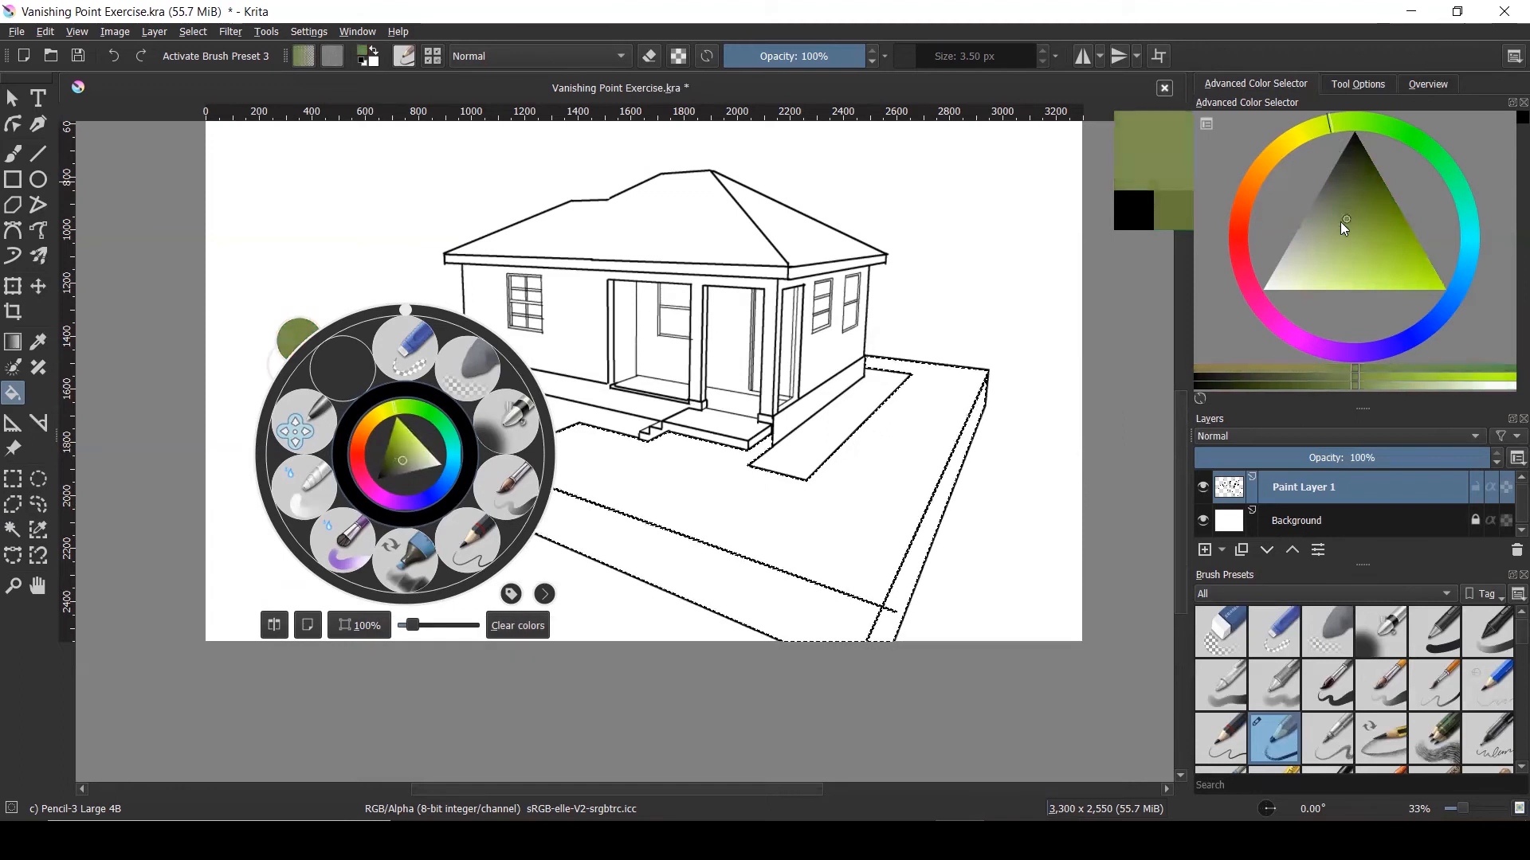
{"action": "left_click", "coordinate": [934, 420]}
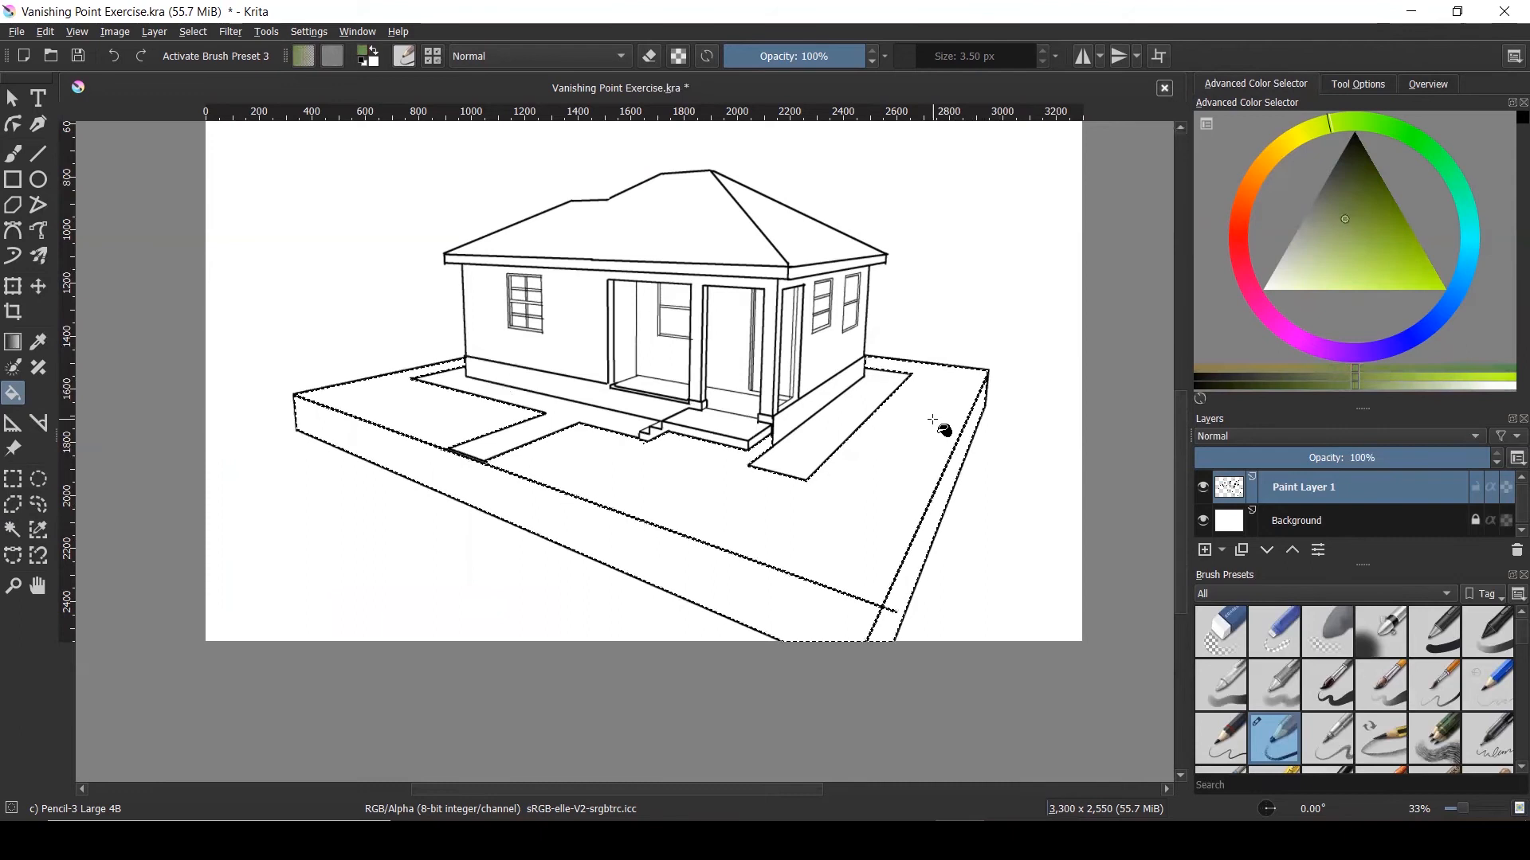
Fill the right lawn, left front lawn, base front face and side strip with olive green
{"action": "left_click", "coordinate": [890, 455]}
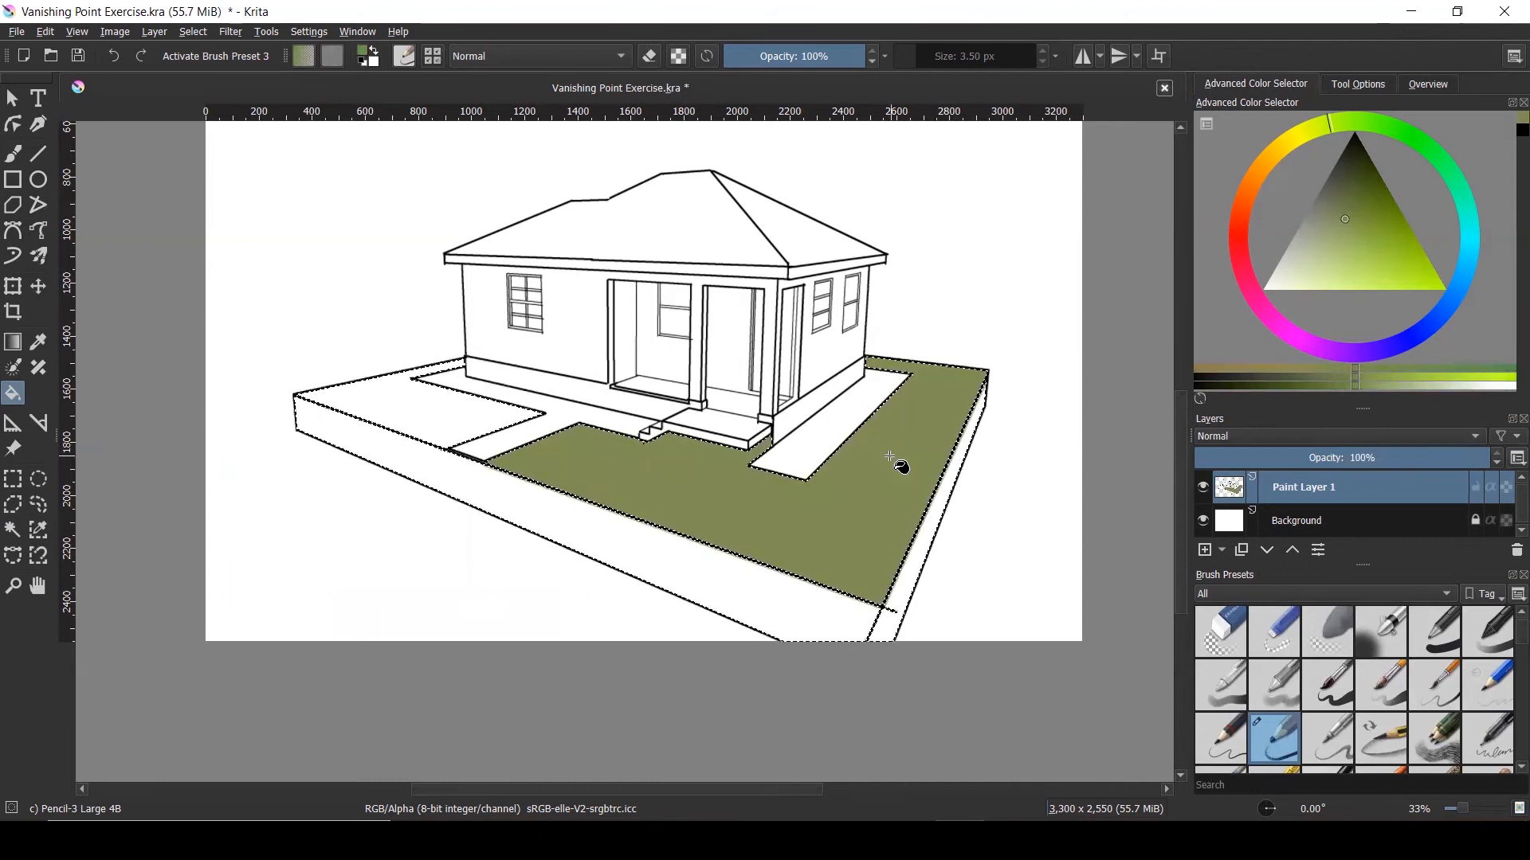
{"action": "left_click", "coordinate": [470, 423]}
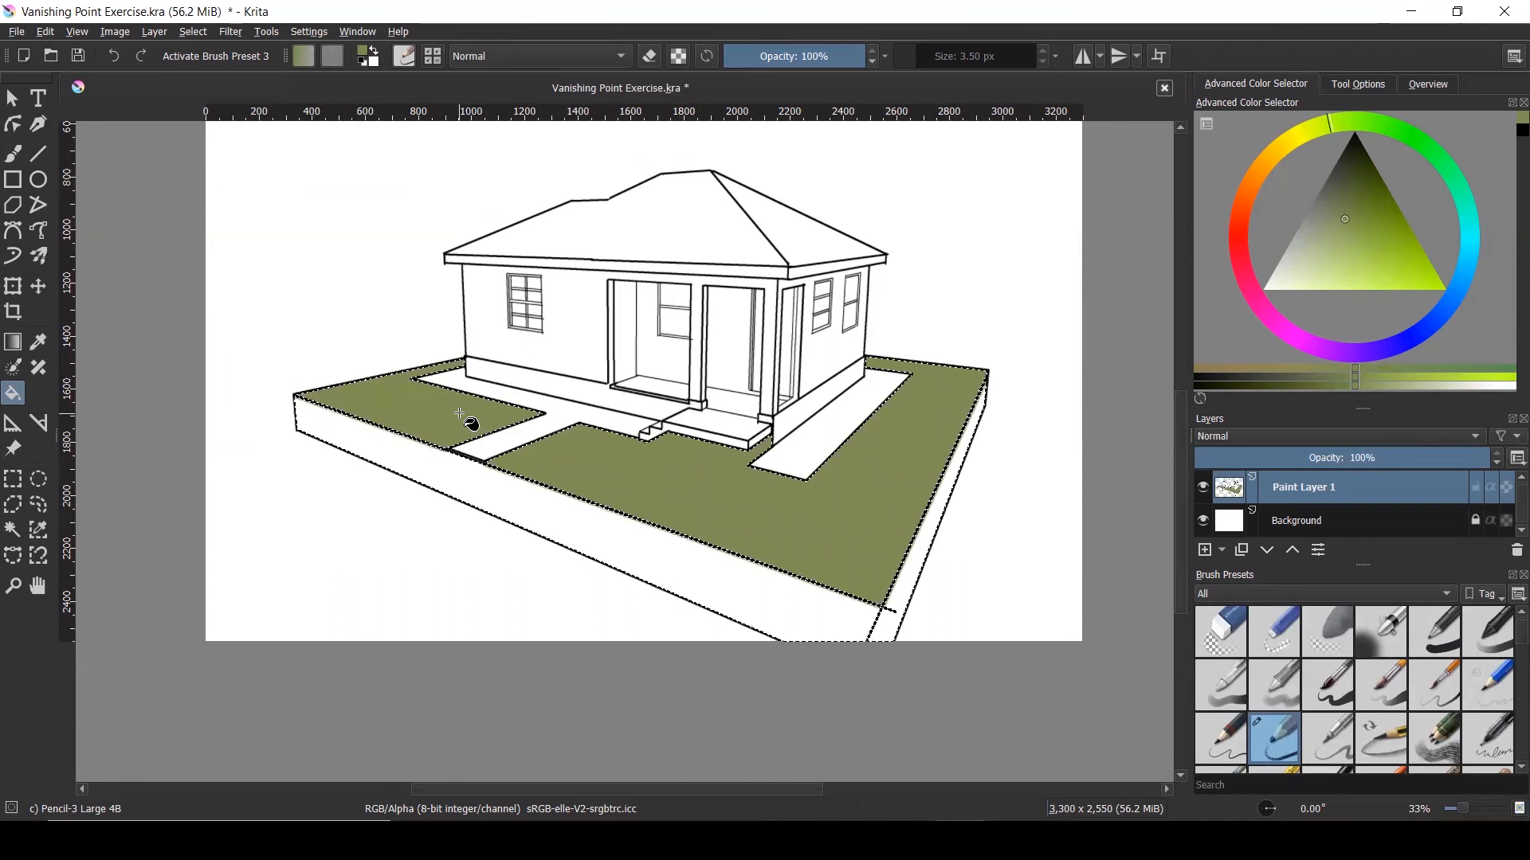
{"action": "left_click", "coordinate": [457, 482]}
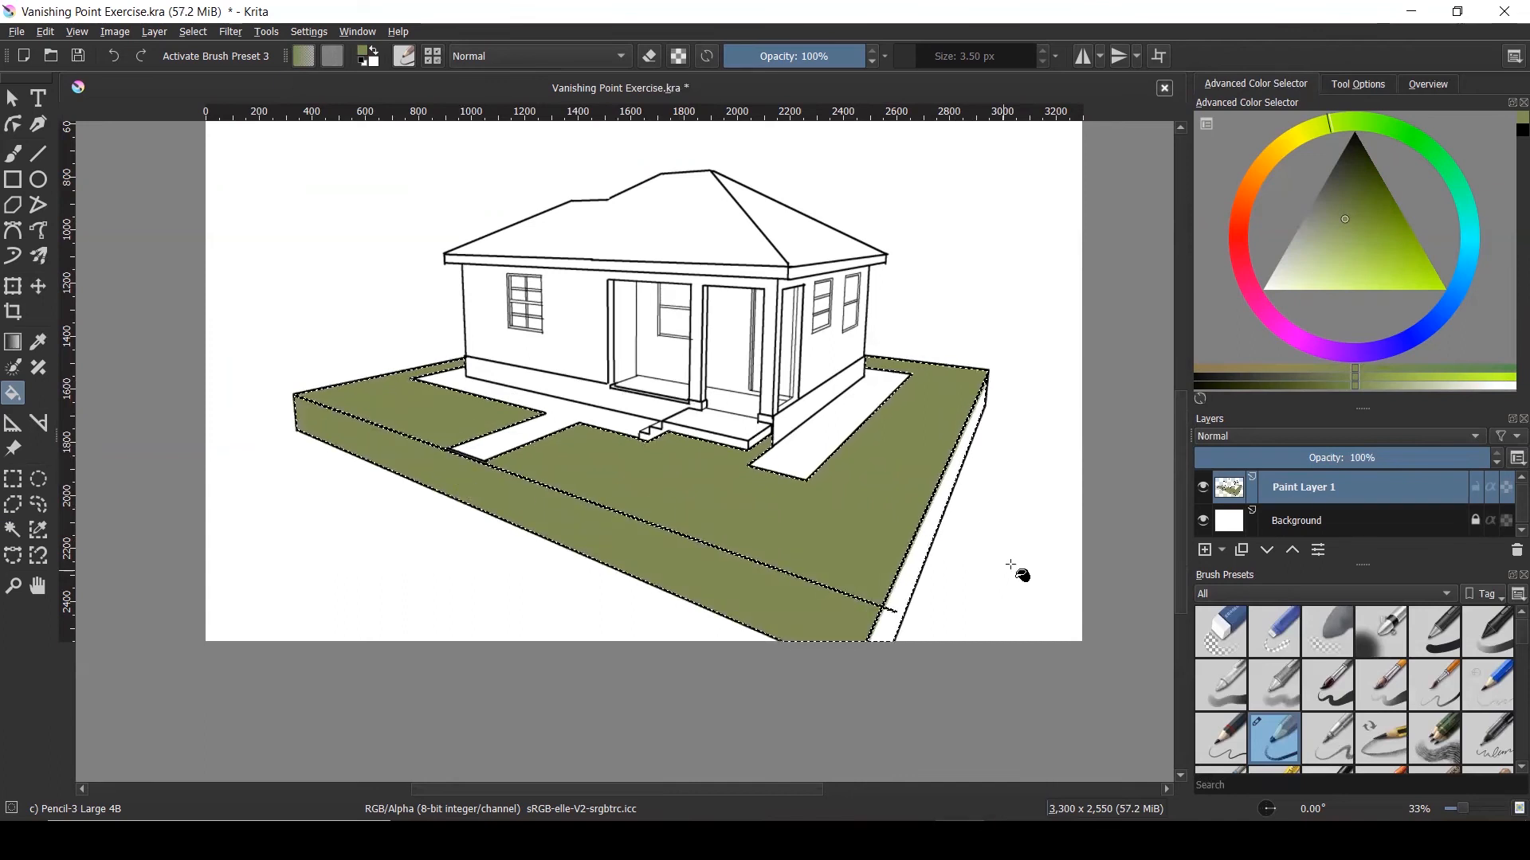
{"action": "scroll", "coordinate": [937, 527], "scroll_direction": "up", "scroll_amount": 4}
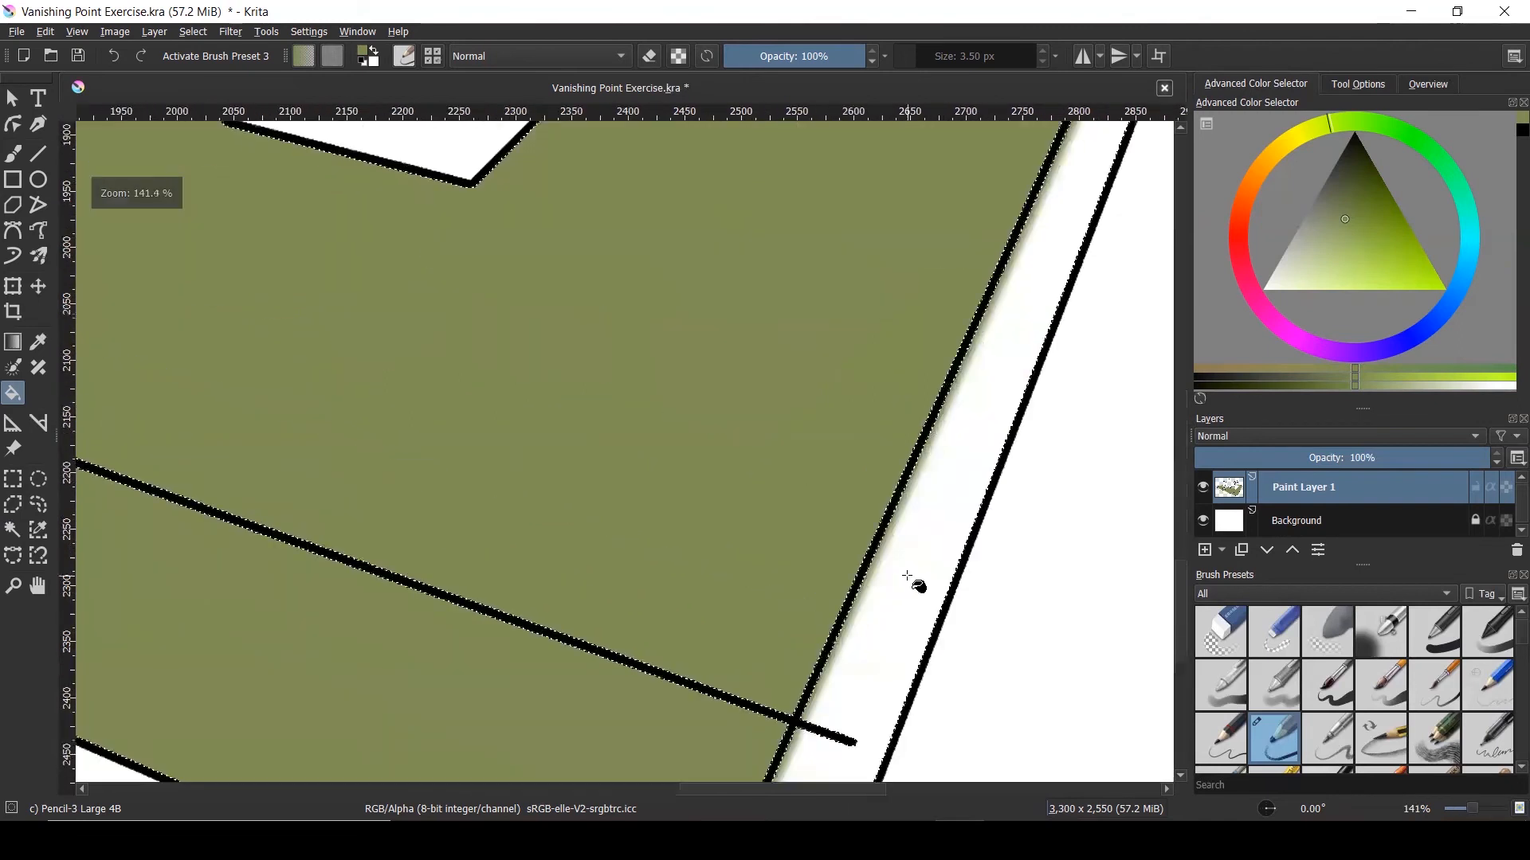
{"action": "left_click", "coordinate": [909, 577]}
{"action": "scroll", "coordinate": [909, 577], "scroll_direction": "down", "scroll_amount": 4}
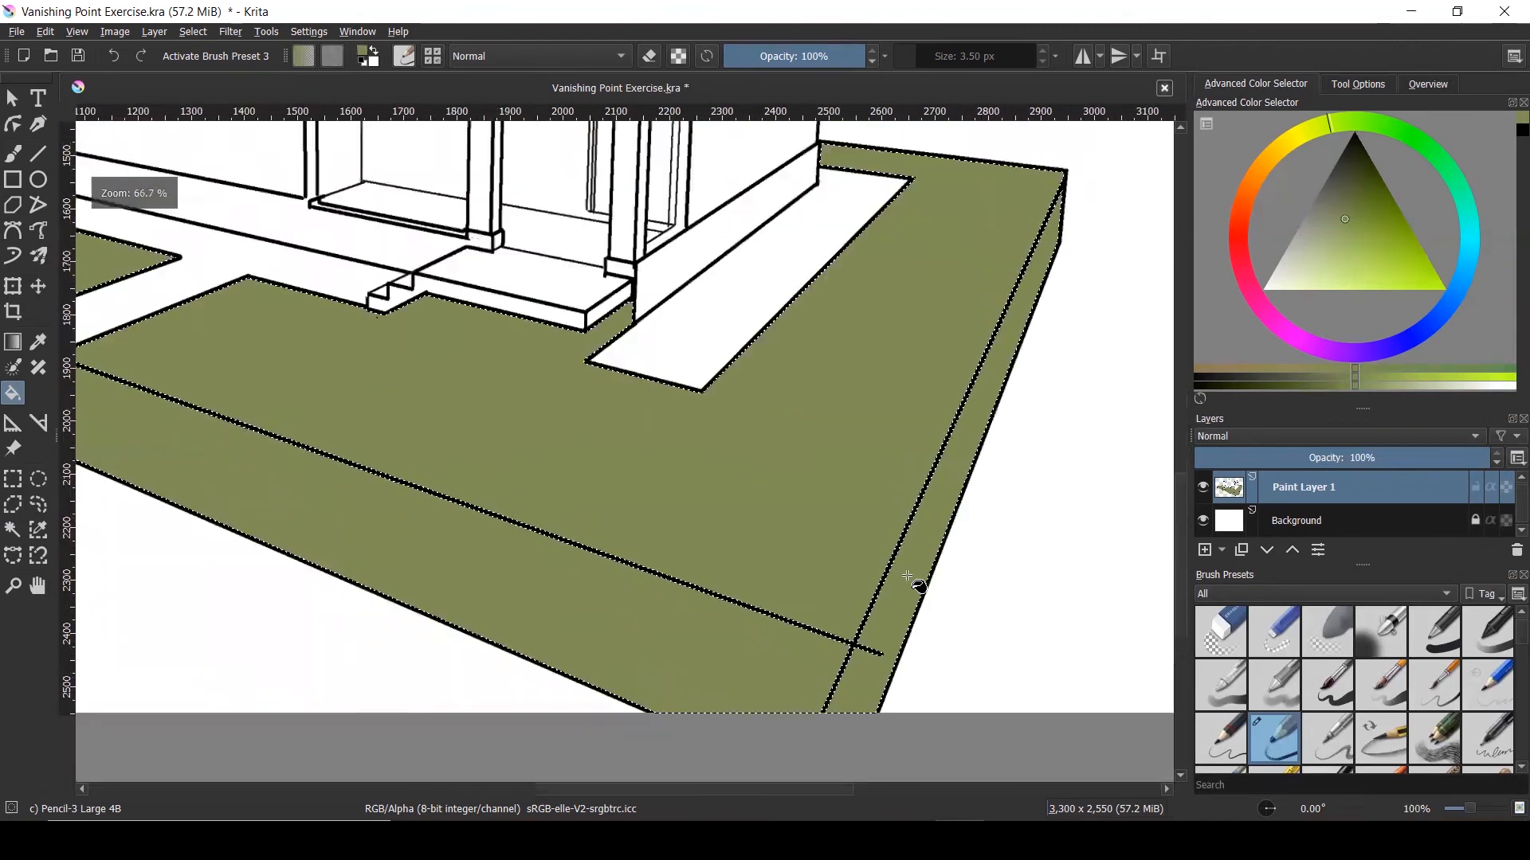
{"action": "scroll", "coordinate": [912, 581], "scroll_direction": "down", "scroll_amount": 2}
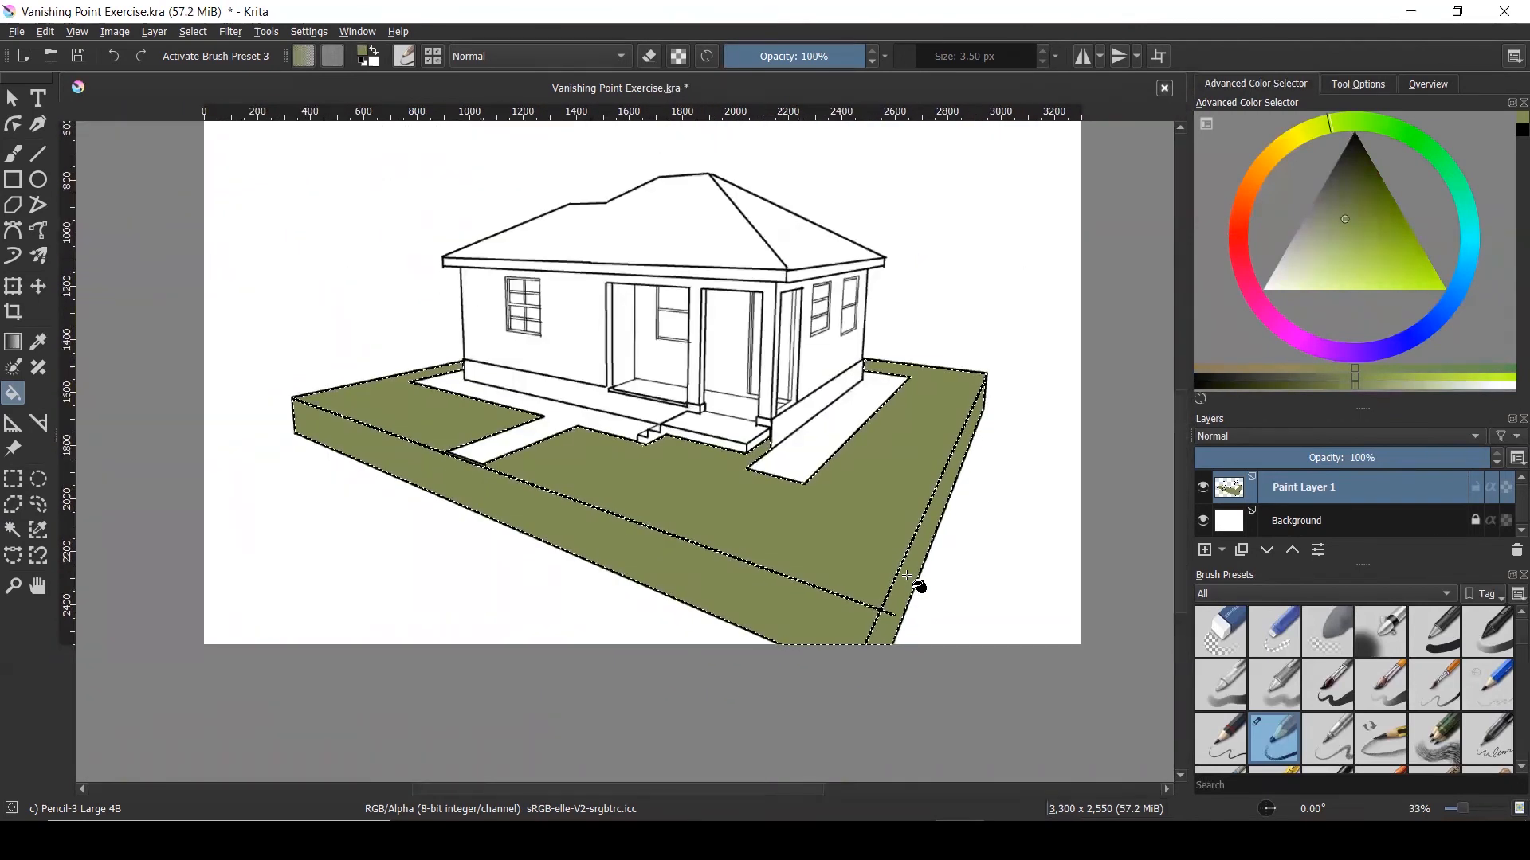
{"action": "scroll", "coordinate": [404, 398], "scroll_direction": "up", "scroll_amount": 1}
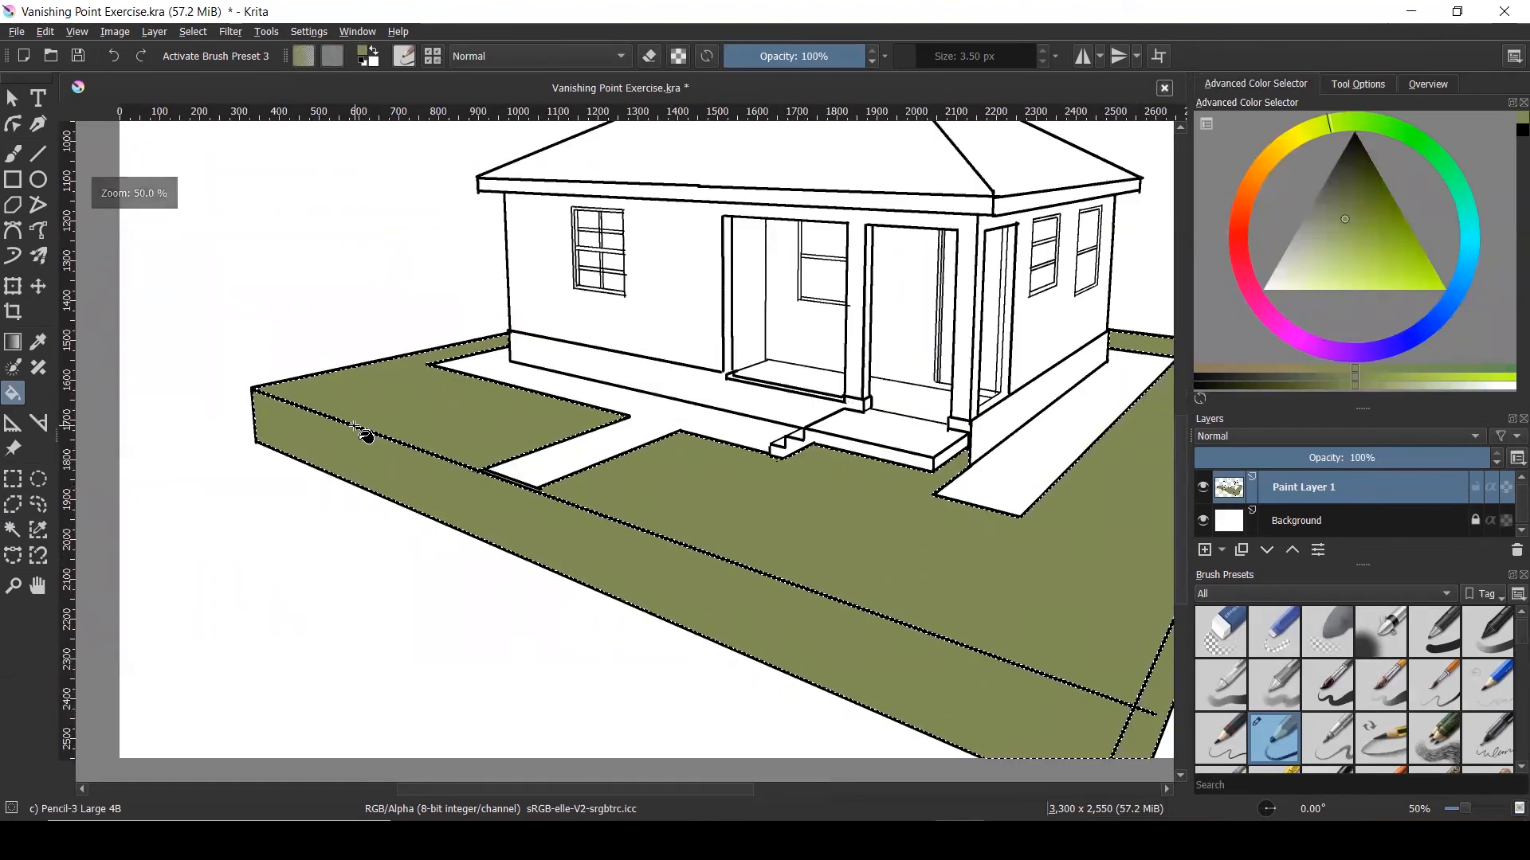
{"action": "left_click", "coordinate": [189, 30]}
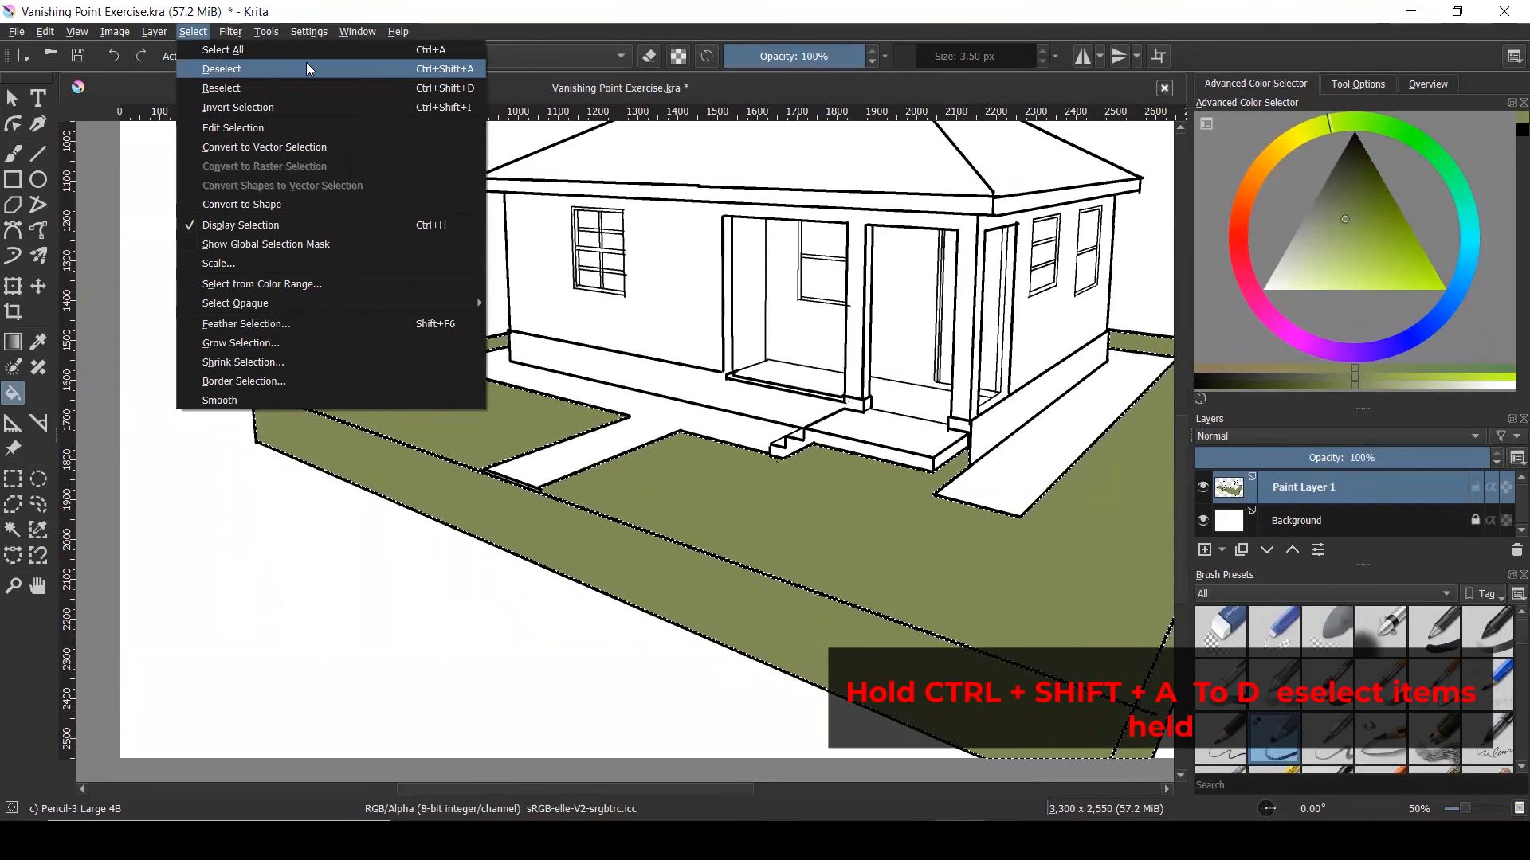
Deselect all and zoom out to see the whole olive-green lawn and slab
{"action": "left_click", "coordinate": [465, 70]}
{"action": "scroll", "coordinate": [492, 373], "scroll_direction": "down", "scroll_amount": 1}
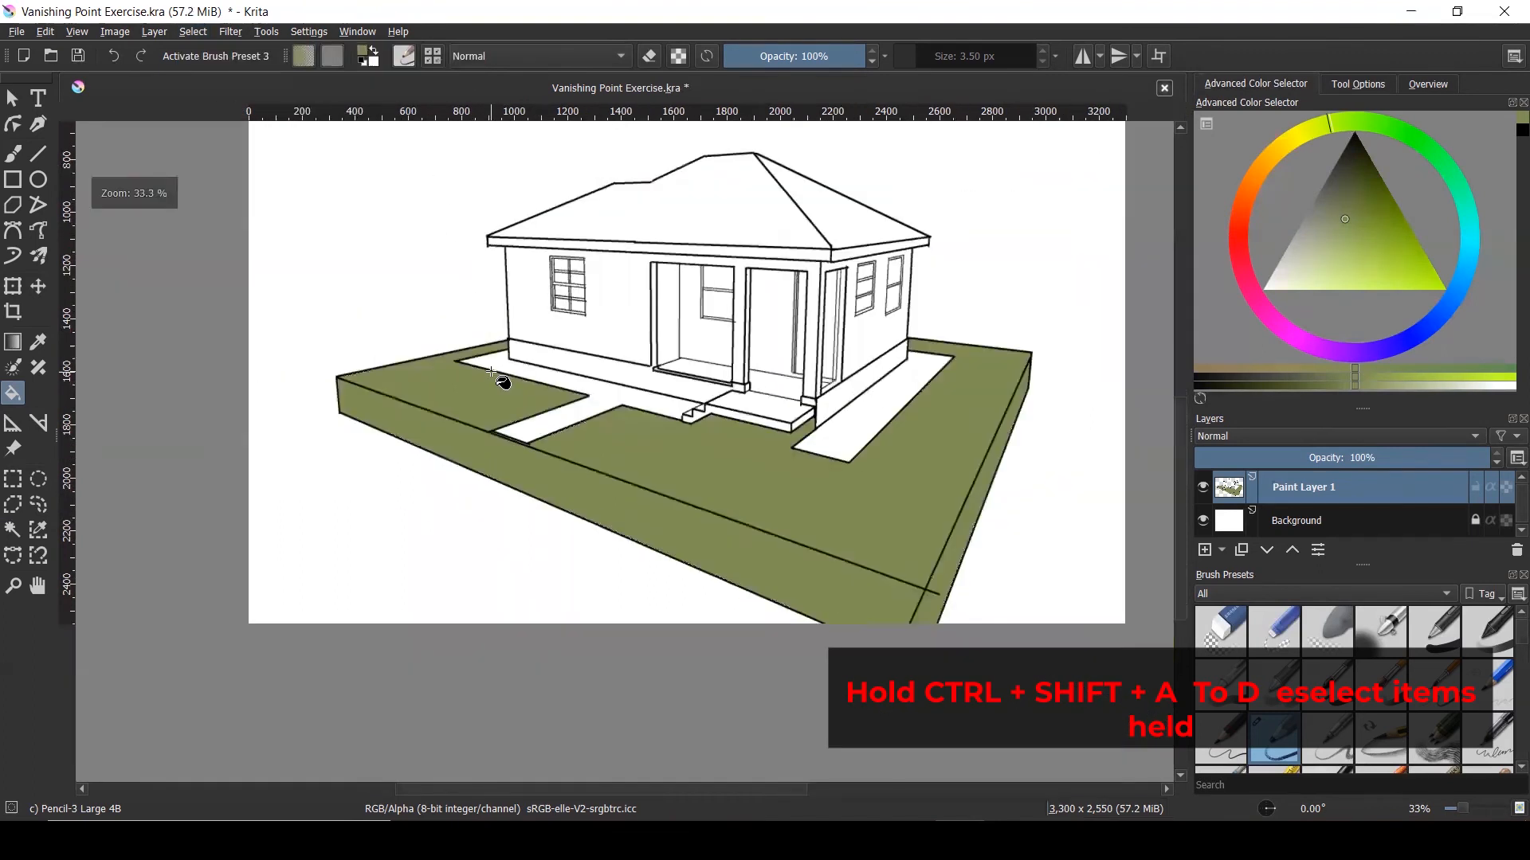
{"action": "scroll", "coordinate": [505, 383], "scroll_direction": "down", "scroll_amount": 1}
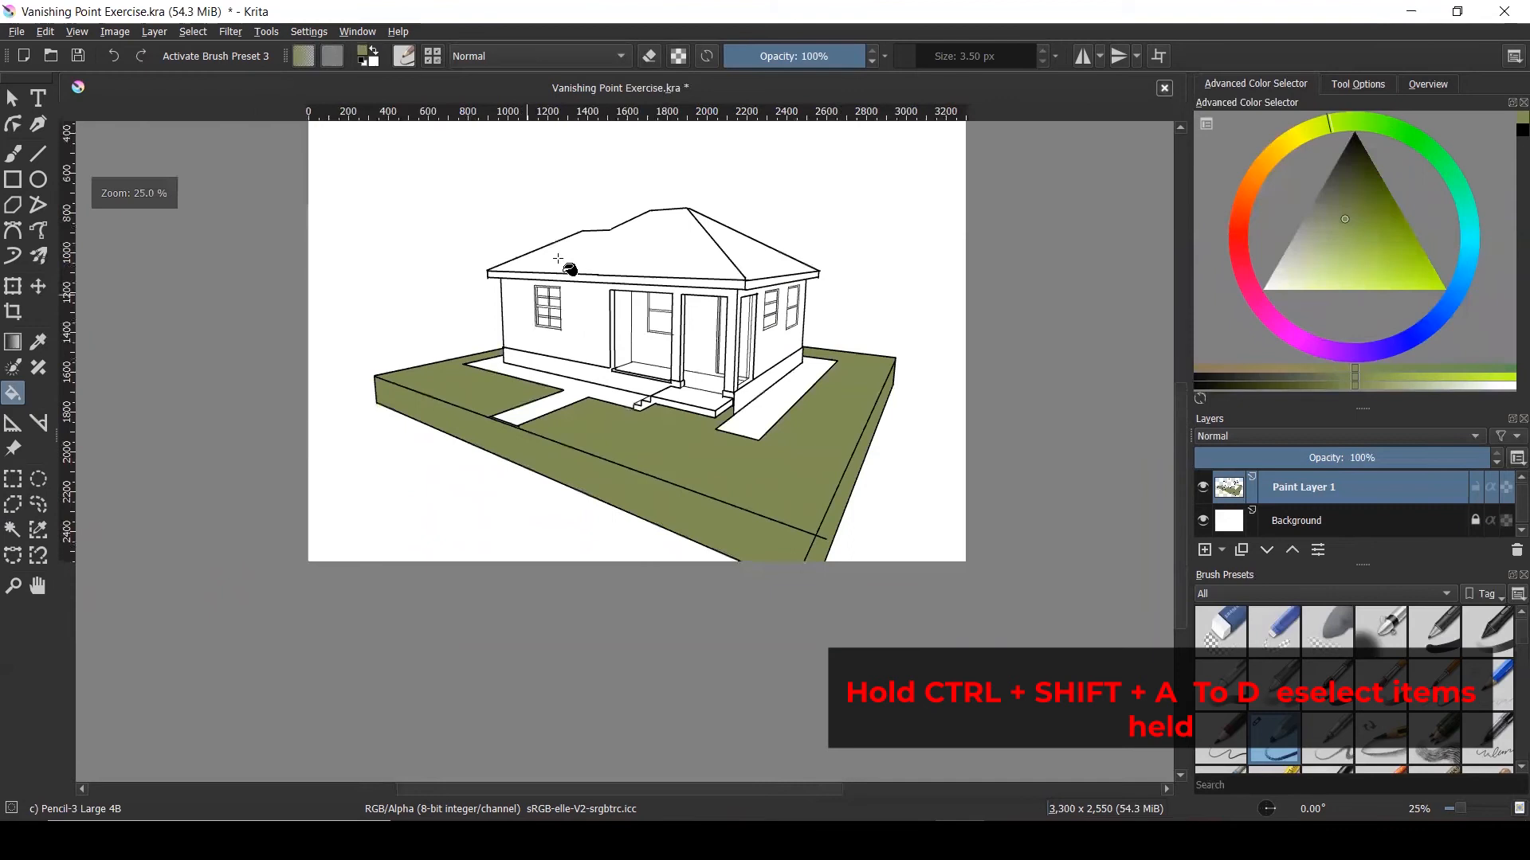
{"action": "scroll", "coordinate": [568, 232], "scroll_direction": "up", "scroll_amount": 1}
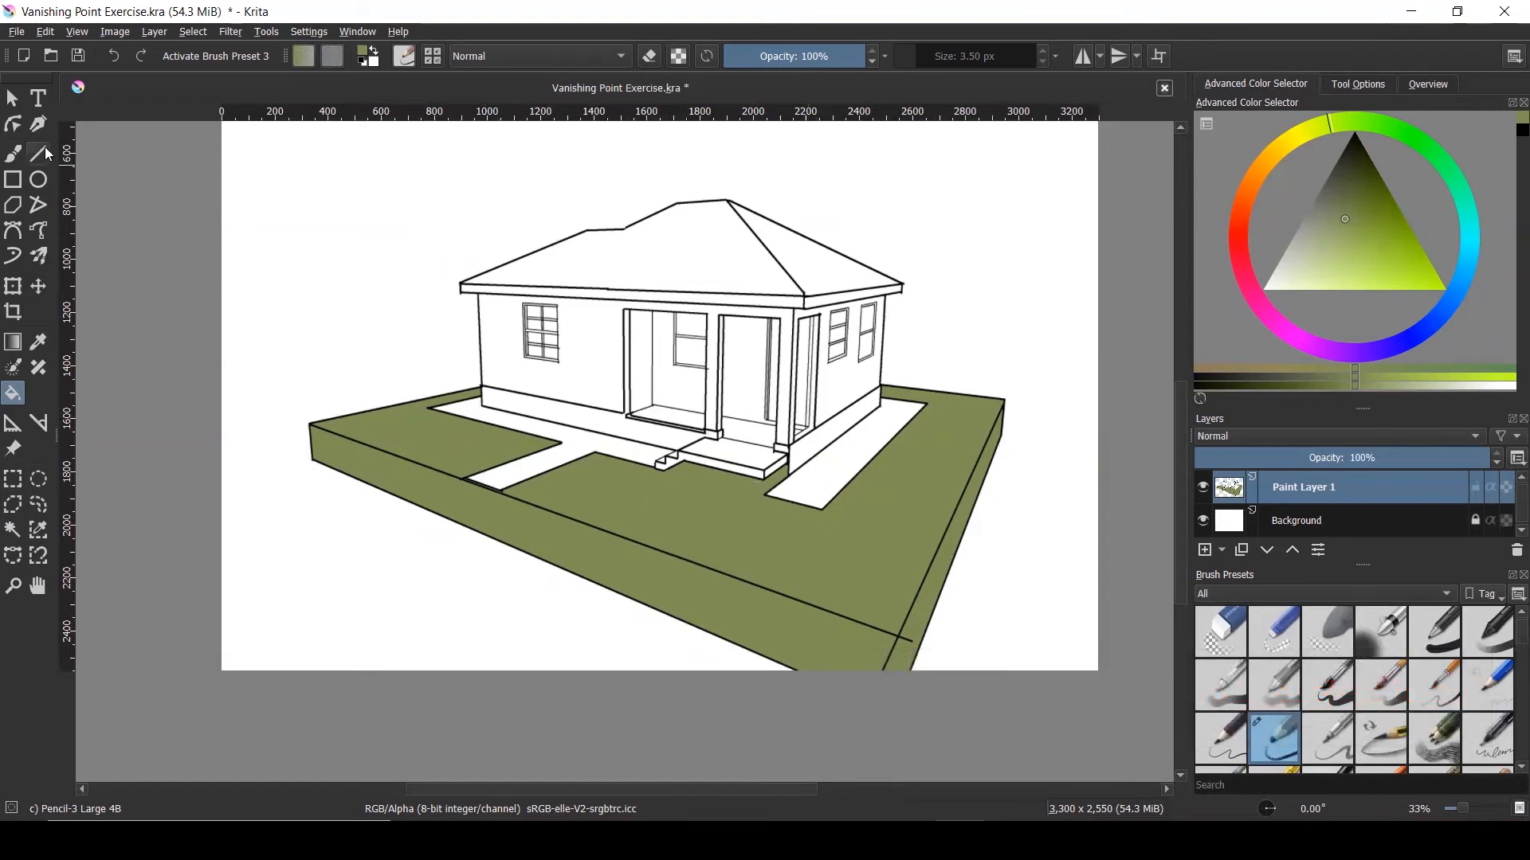
Select the white walkways and fill them with a slate grey-blue
{"action": "left_click", "coordinate": [20, 536]}
{"action": "left_click", "coordinate": [575, 444]}
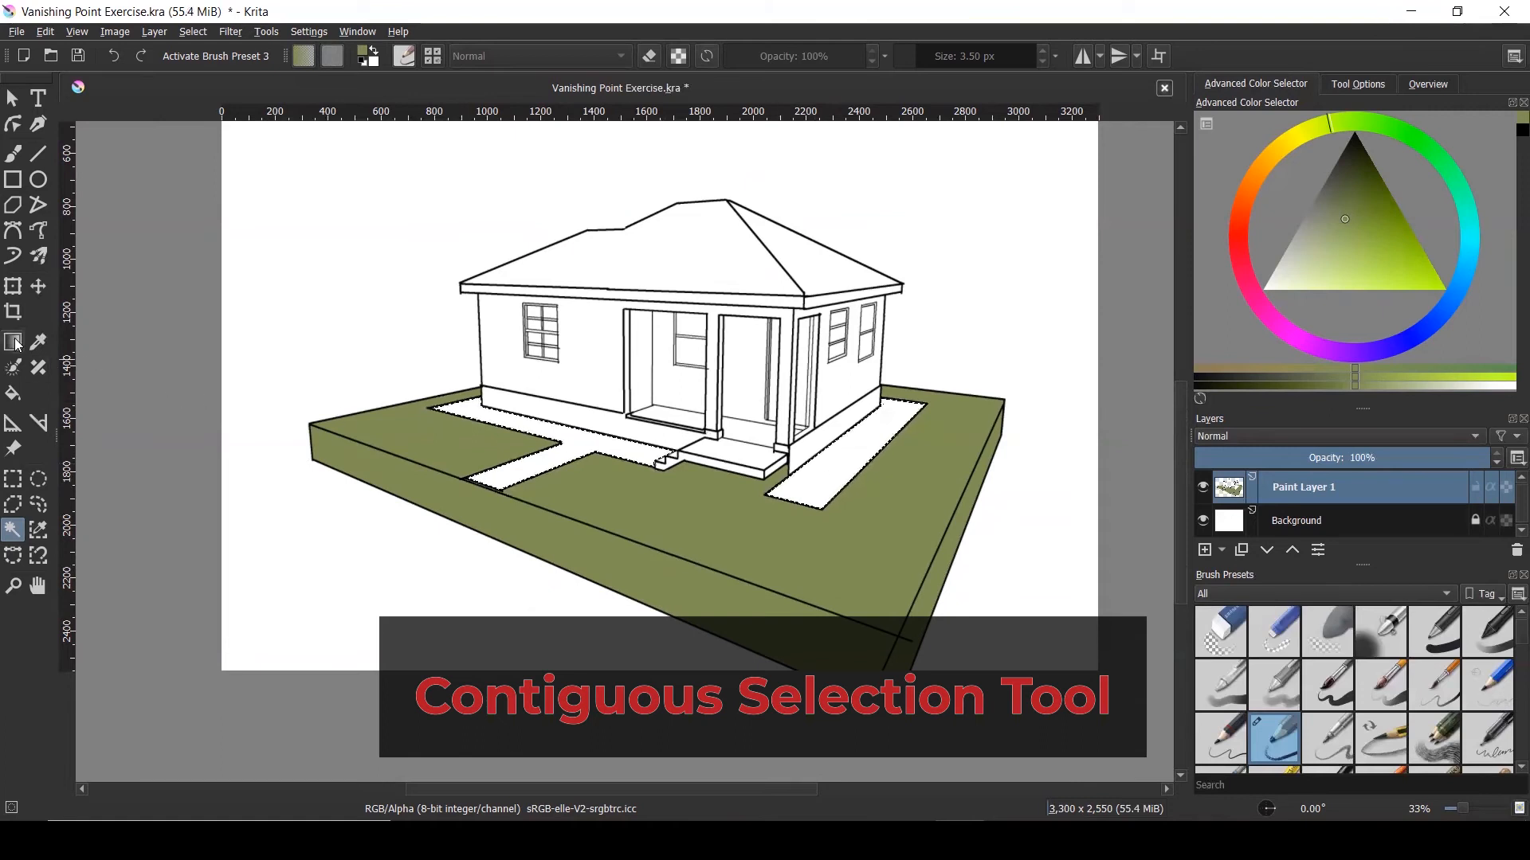
{"action": "left_click", "coordinate": [12, 390]}
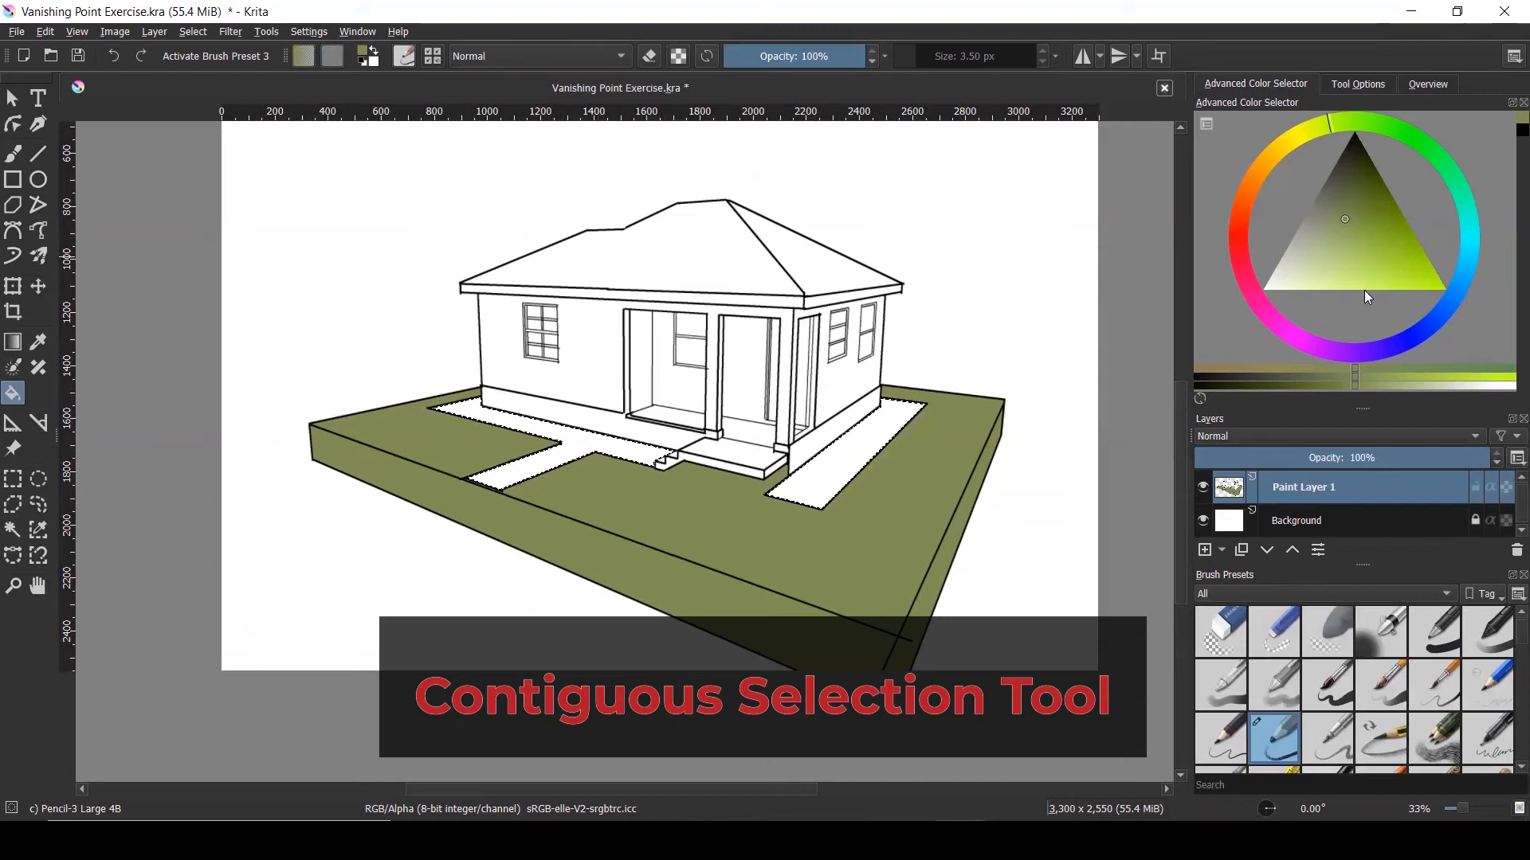
{"action": "left_click", "coordinate": [1375, 350]}
{"action": "left_click_drag", "start_coordinate": [1448, 304], "coordinate": [1458, 290]}
{"action": "mouse_move", "coordinate": [1323, 231]}
{"action": "left_mouse_down"}
{"action": "mouse_move", "coordinate": [1318, 250]}
{"action": "mouse_move", "coordinate": [1316, 226]}
{"action": "left_mouse_up"}
{"action": "left_click", "coordinate": [848, 458]}
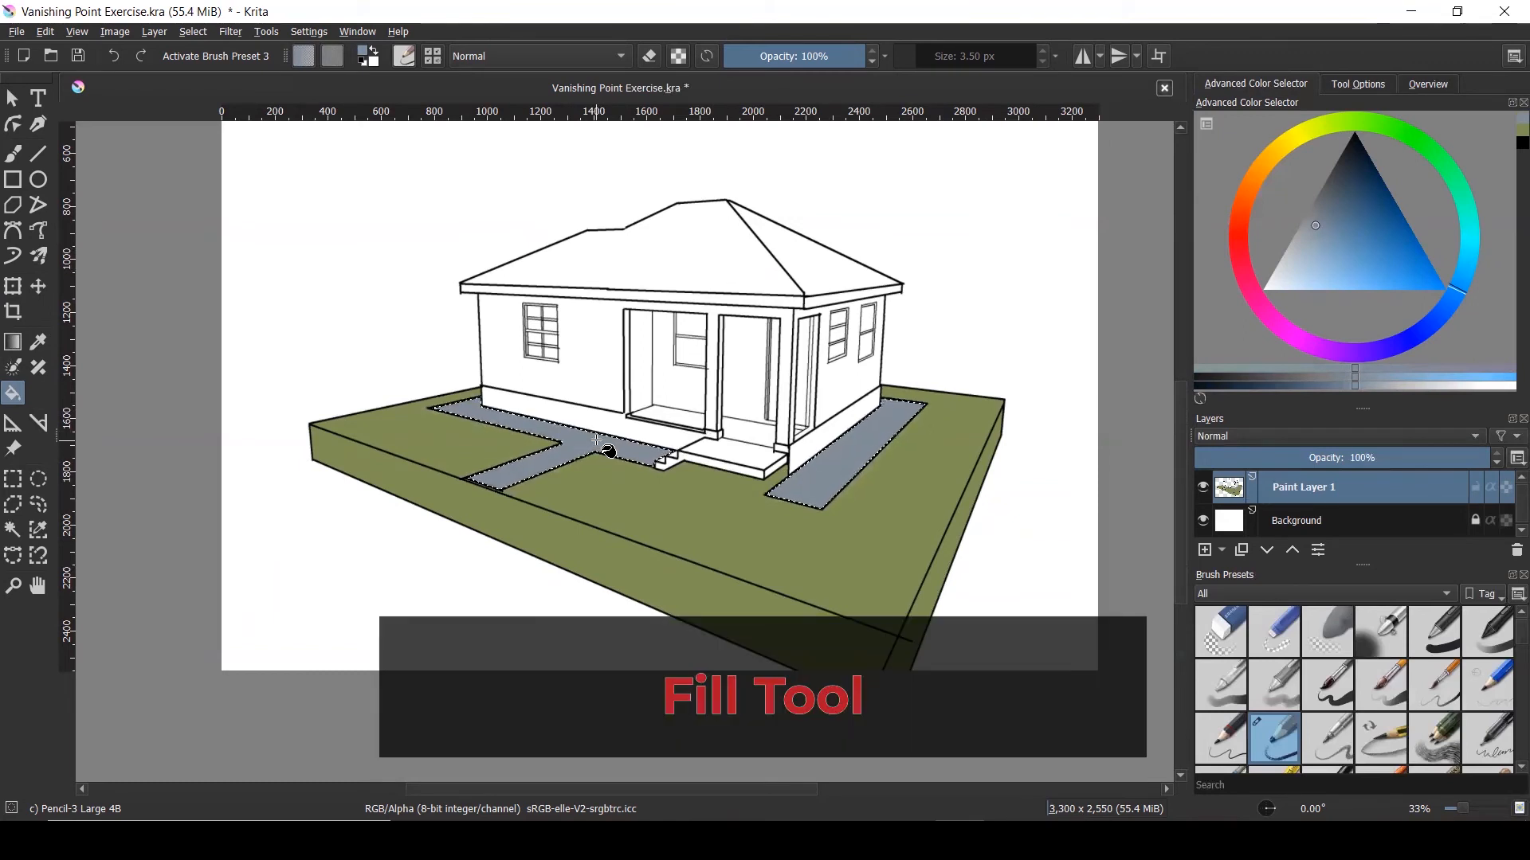
{"action": "scroll", "coordinate": [779, 398], "scroll_direction": "up", "scroll_amount": 1}
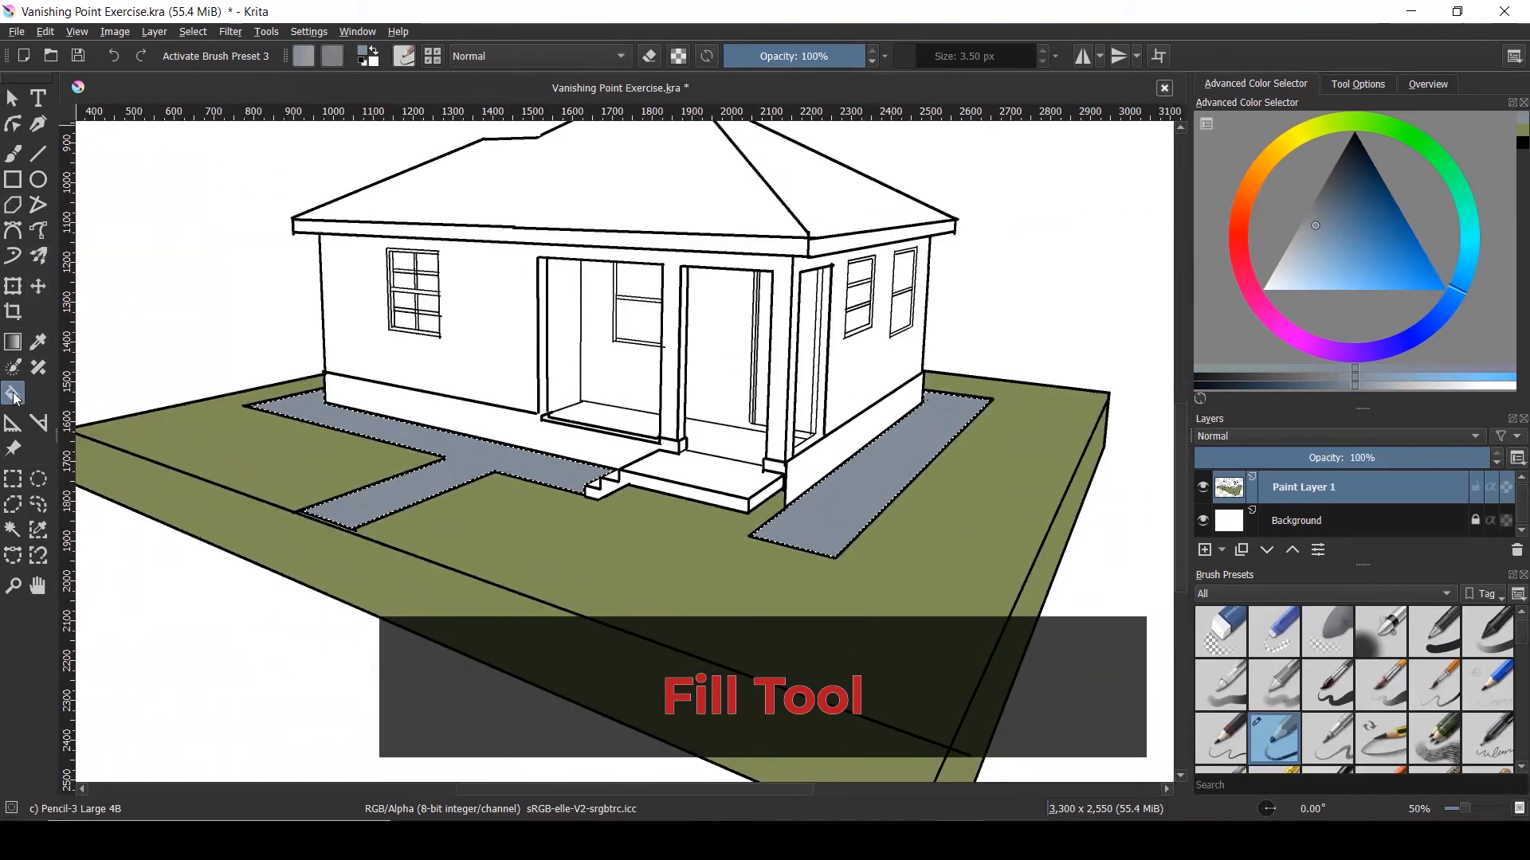
Magic-wand select the foundation strips along the front and side house walls
{"action": "left_click", "coordinate": [13, 530]}
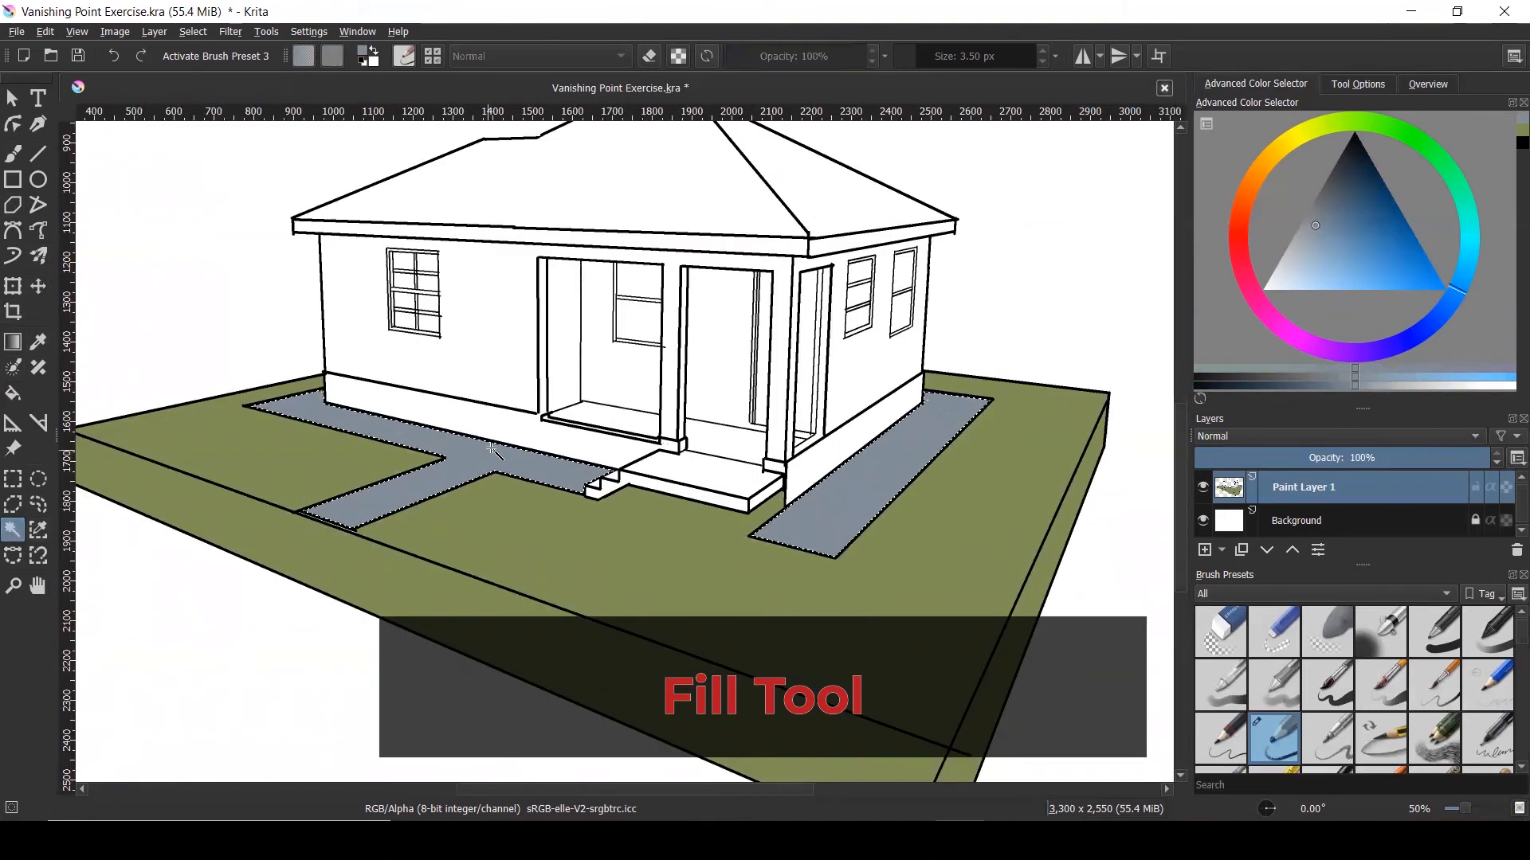
{"action": "left_click", "coordinate": [508, 430]}
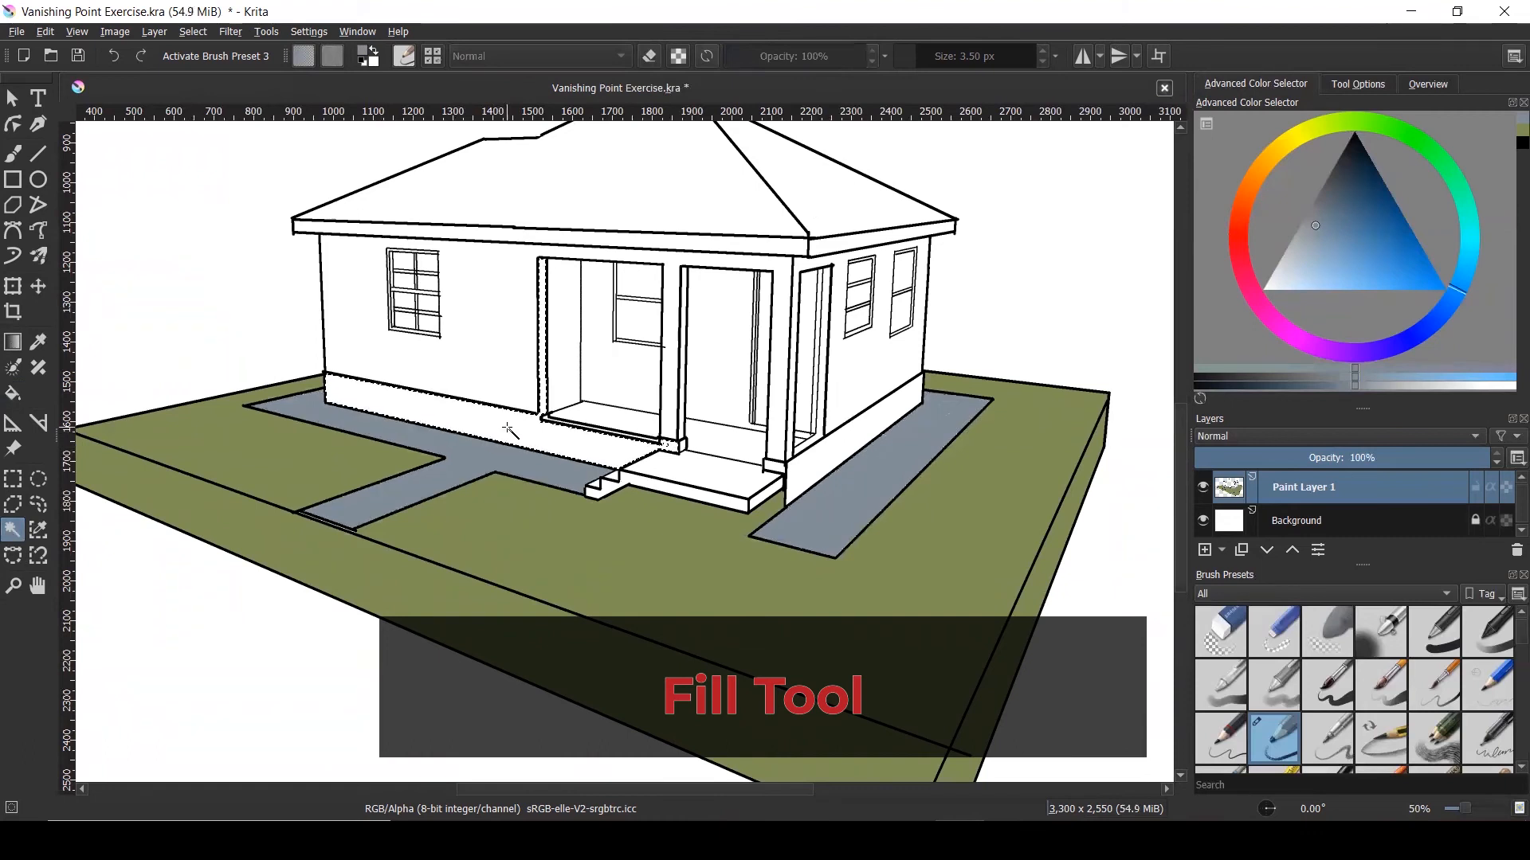
{"action": "left_click", "coordinate": [858, 439]}
{"action": "scroll", "coordinate": [594, 430], "scroll_direction": "up", "scroll_amount": 5}
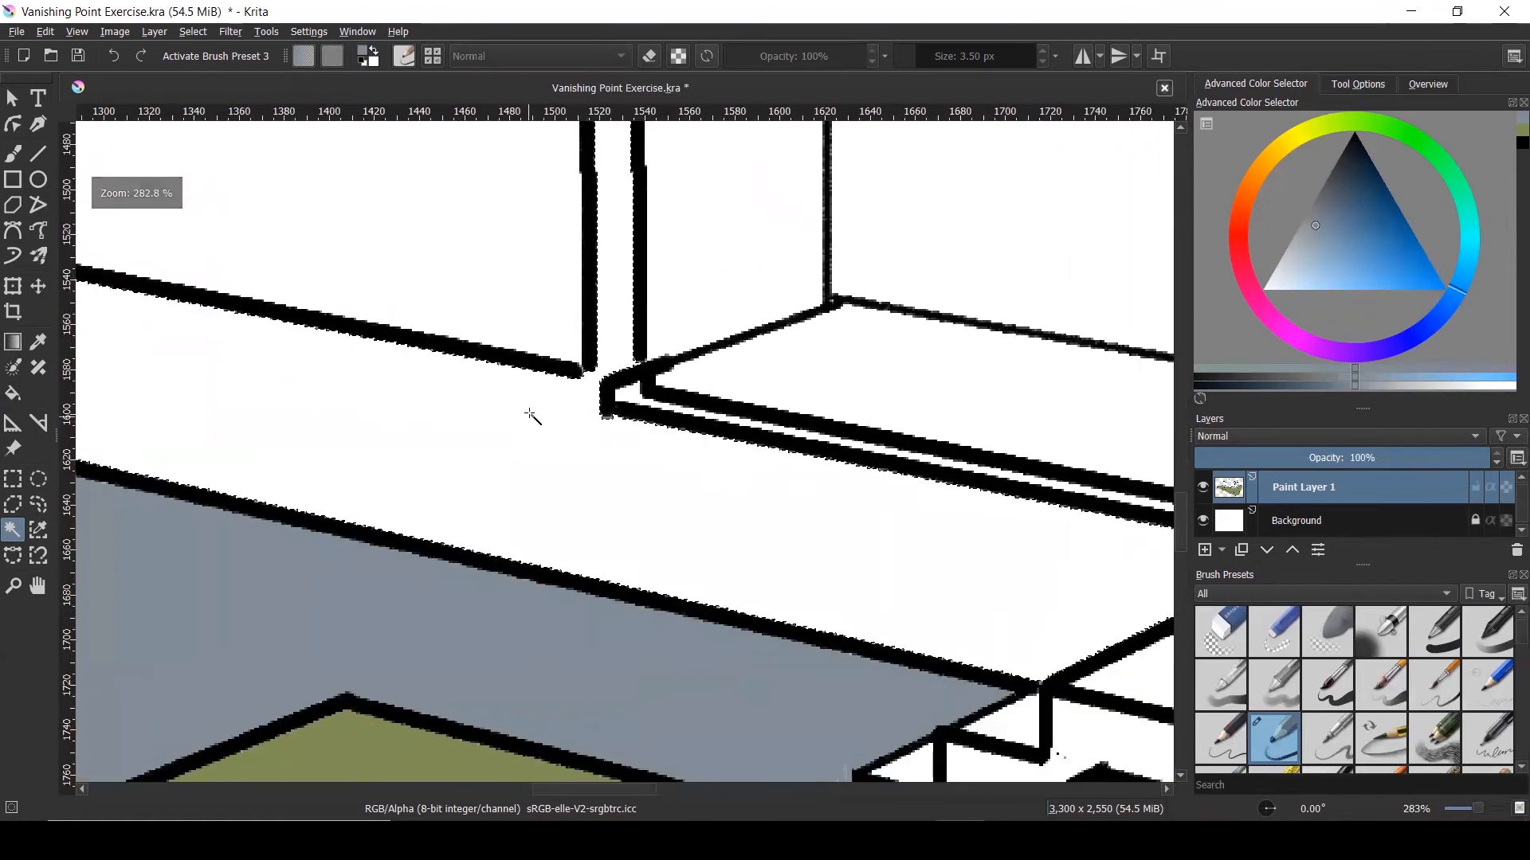
{"action": "scroll", "coordinate": [532, 415], "scroll_direction": "down", "scroll_amount": 6}
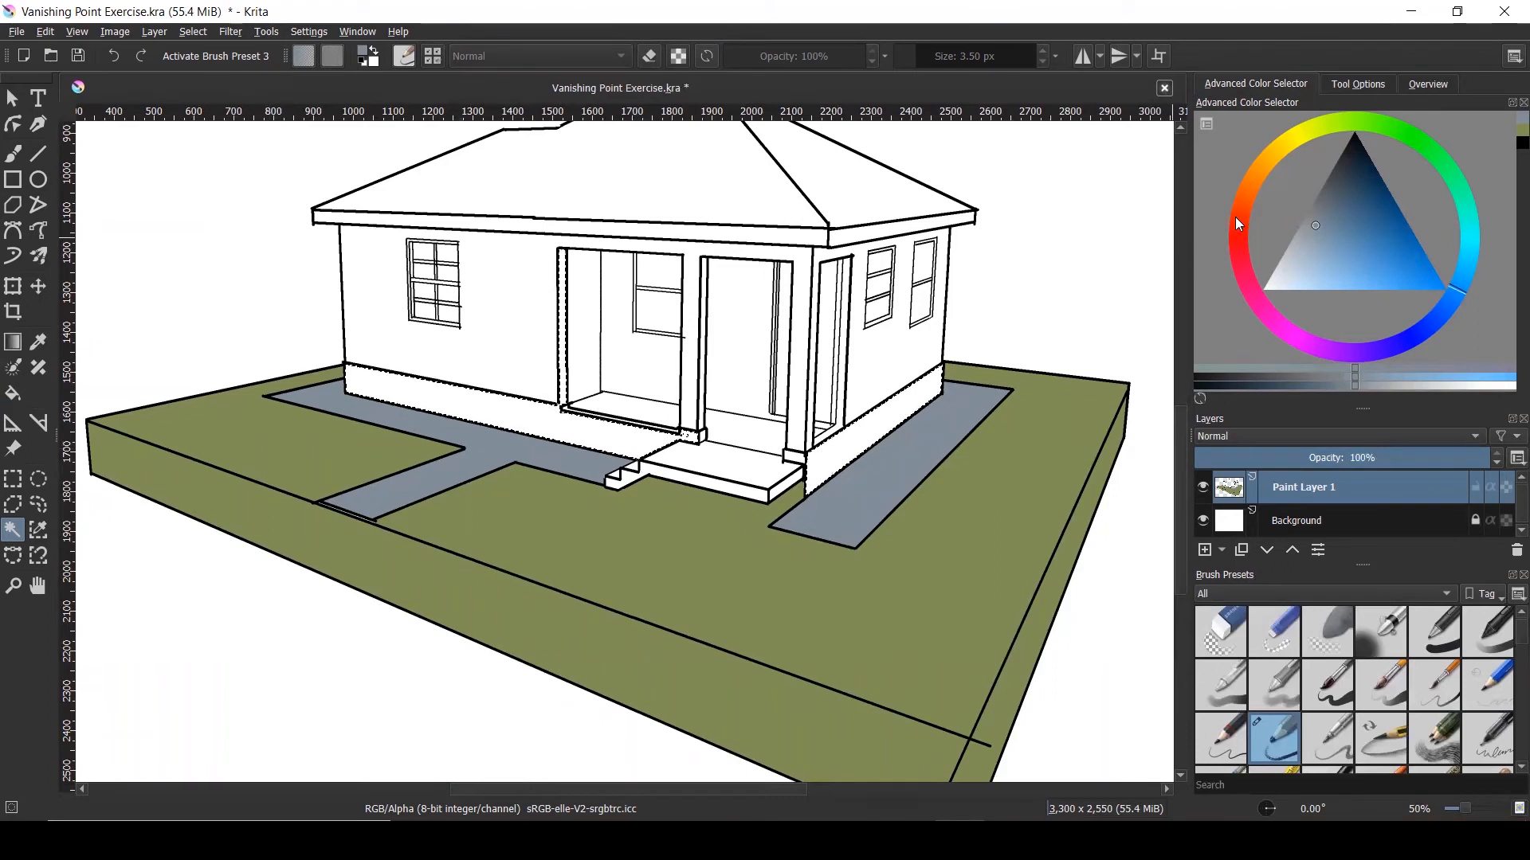
Fill the foundation strips with brown, then refill them with a lighter tan
{"action": "left_click", "coordinate": [13, 393]}
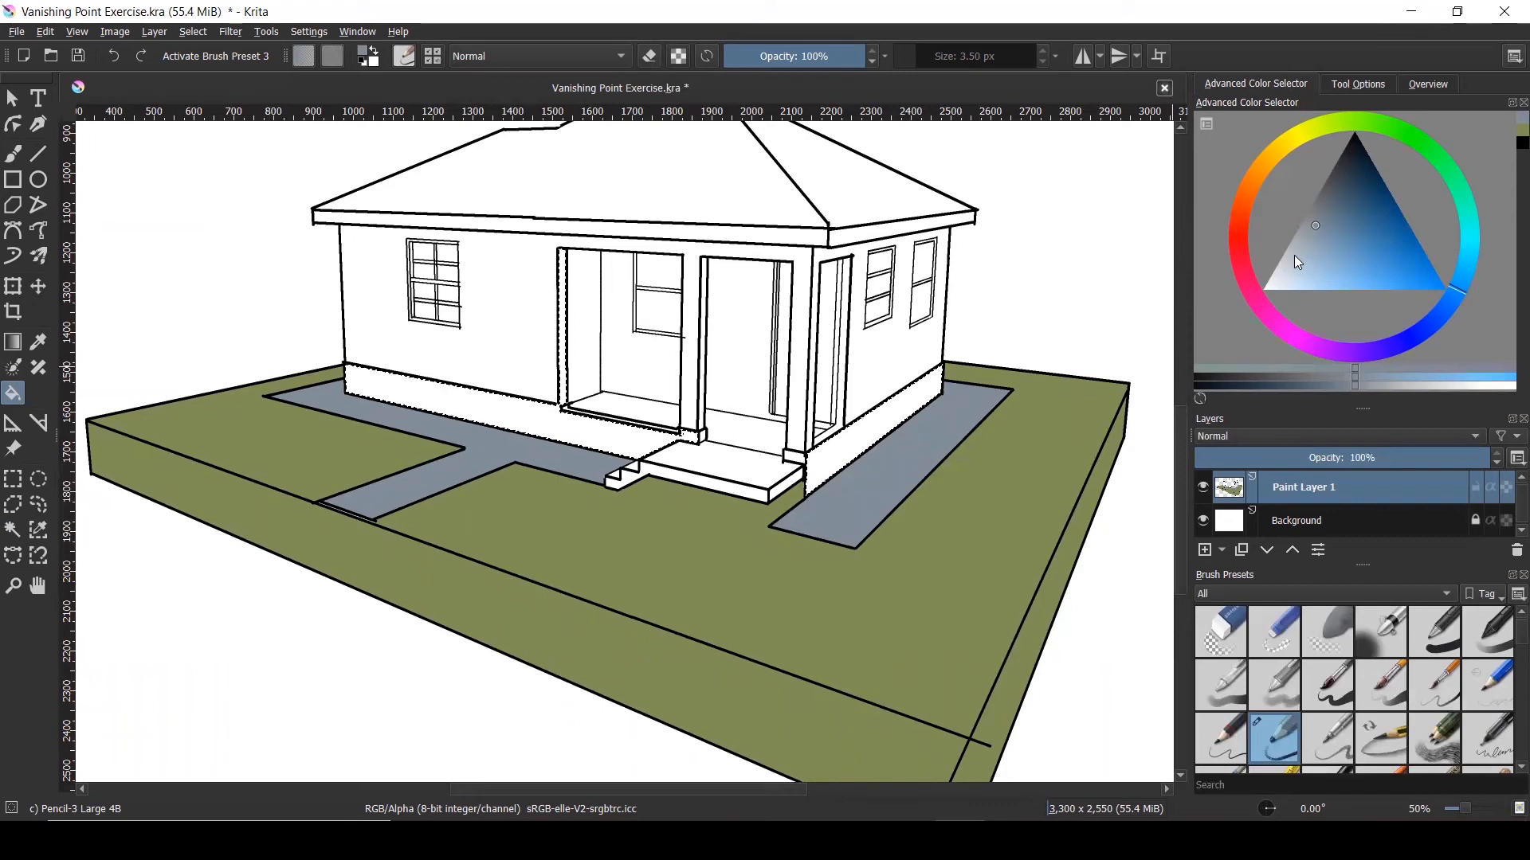
{"action": "left_click", "coordinate": [1272, 154]}
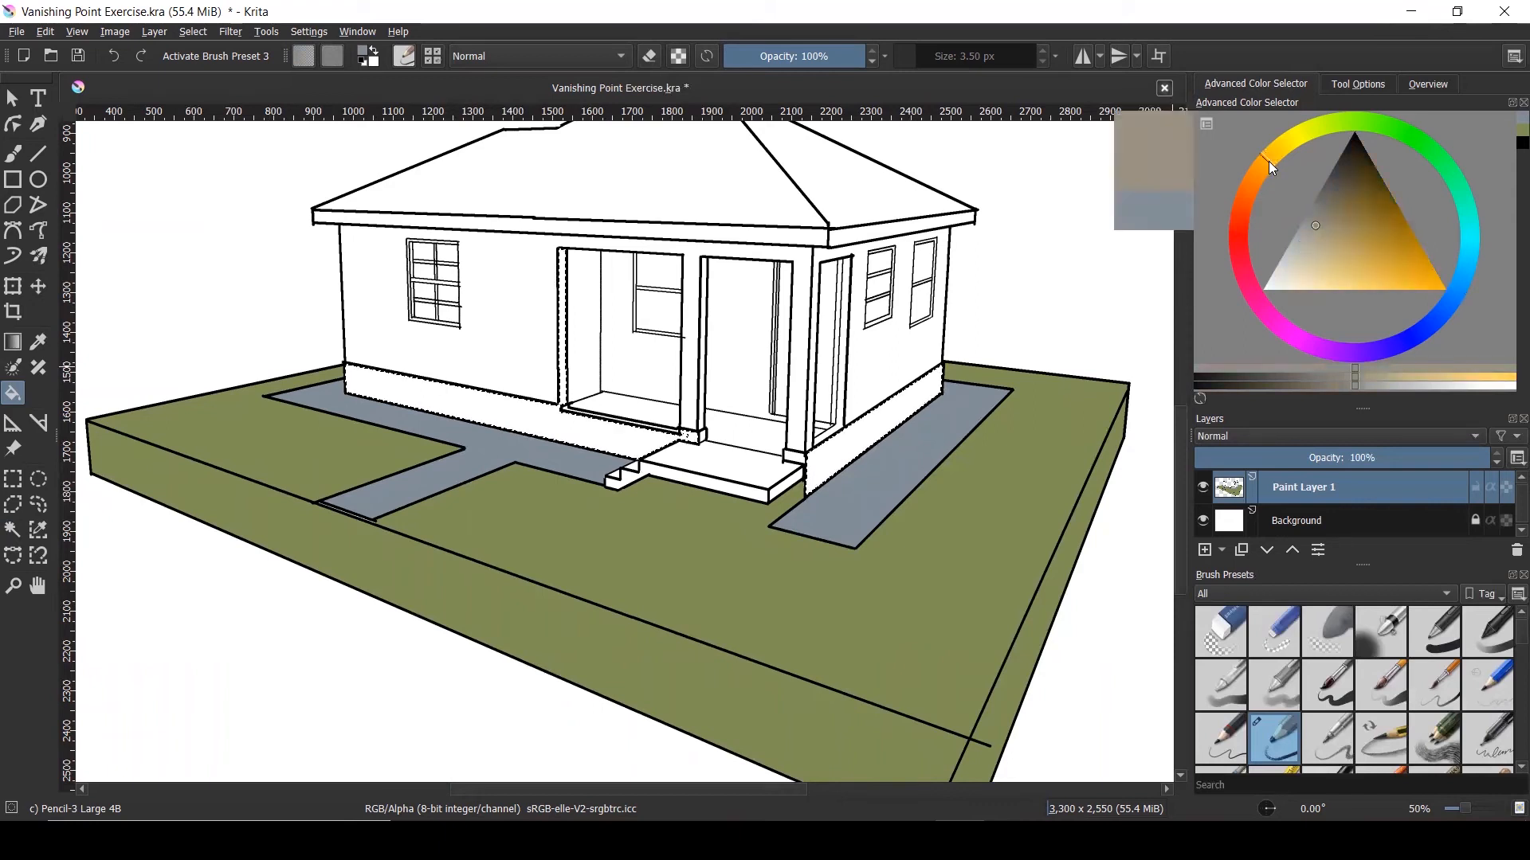
{"action": "left_click_drag", "start_coordinate": [1354, 184], "coordinate": [1345, 207]}
{"action": "left_click", "coordinate": [1254, 182]}
{"action": "left_click", "coordinate": [874, 430]}
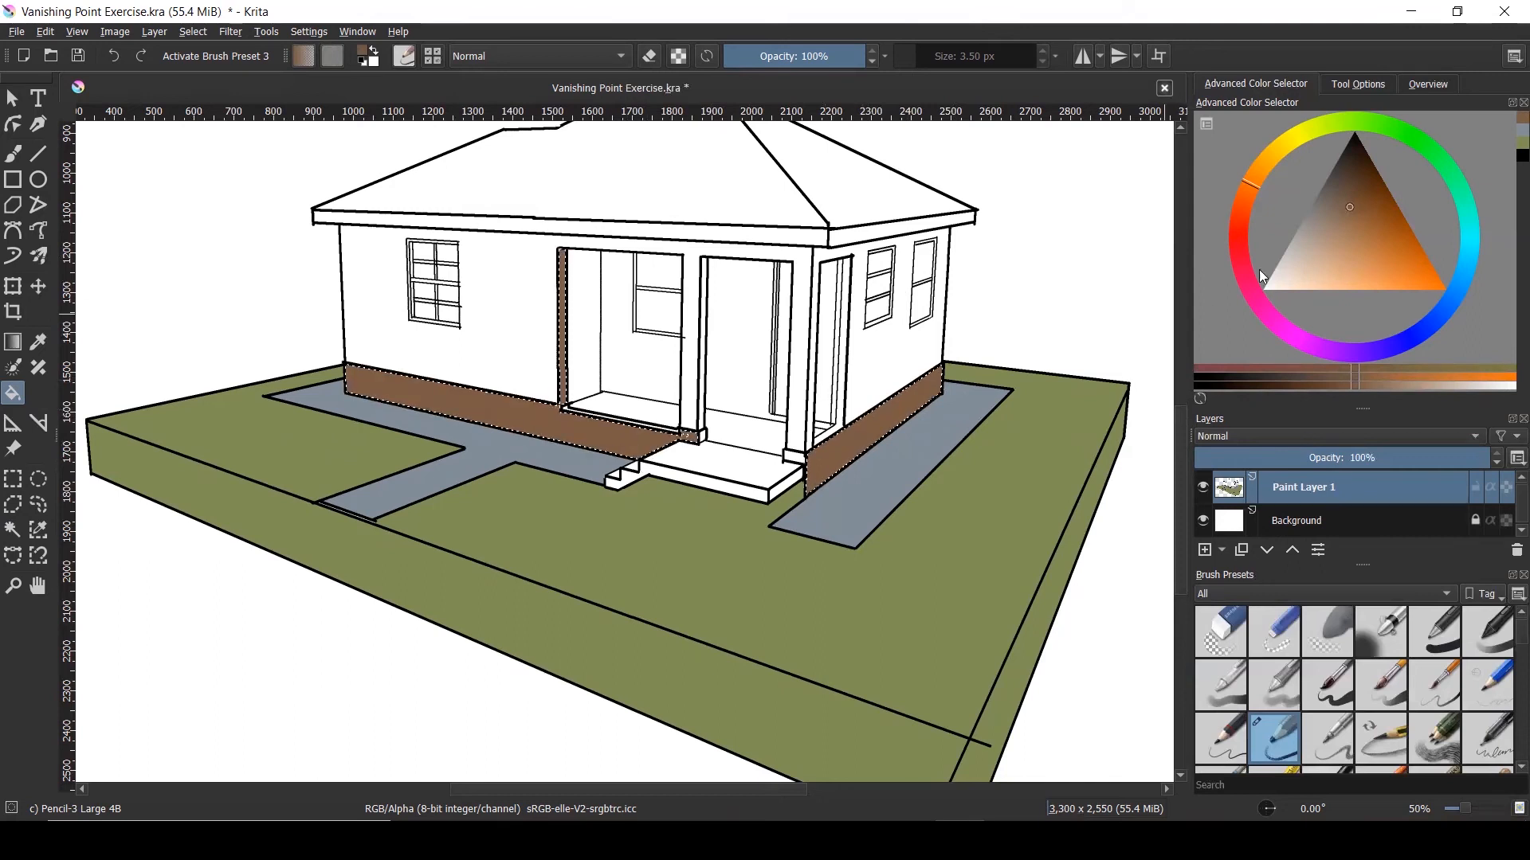
{"action": "left_click_drag", "start_coordinate": [1318, 214], "coordinate": [1324, 228]}
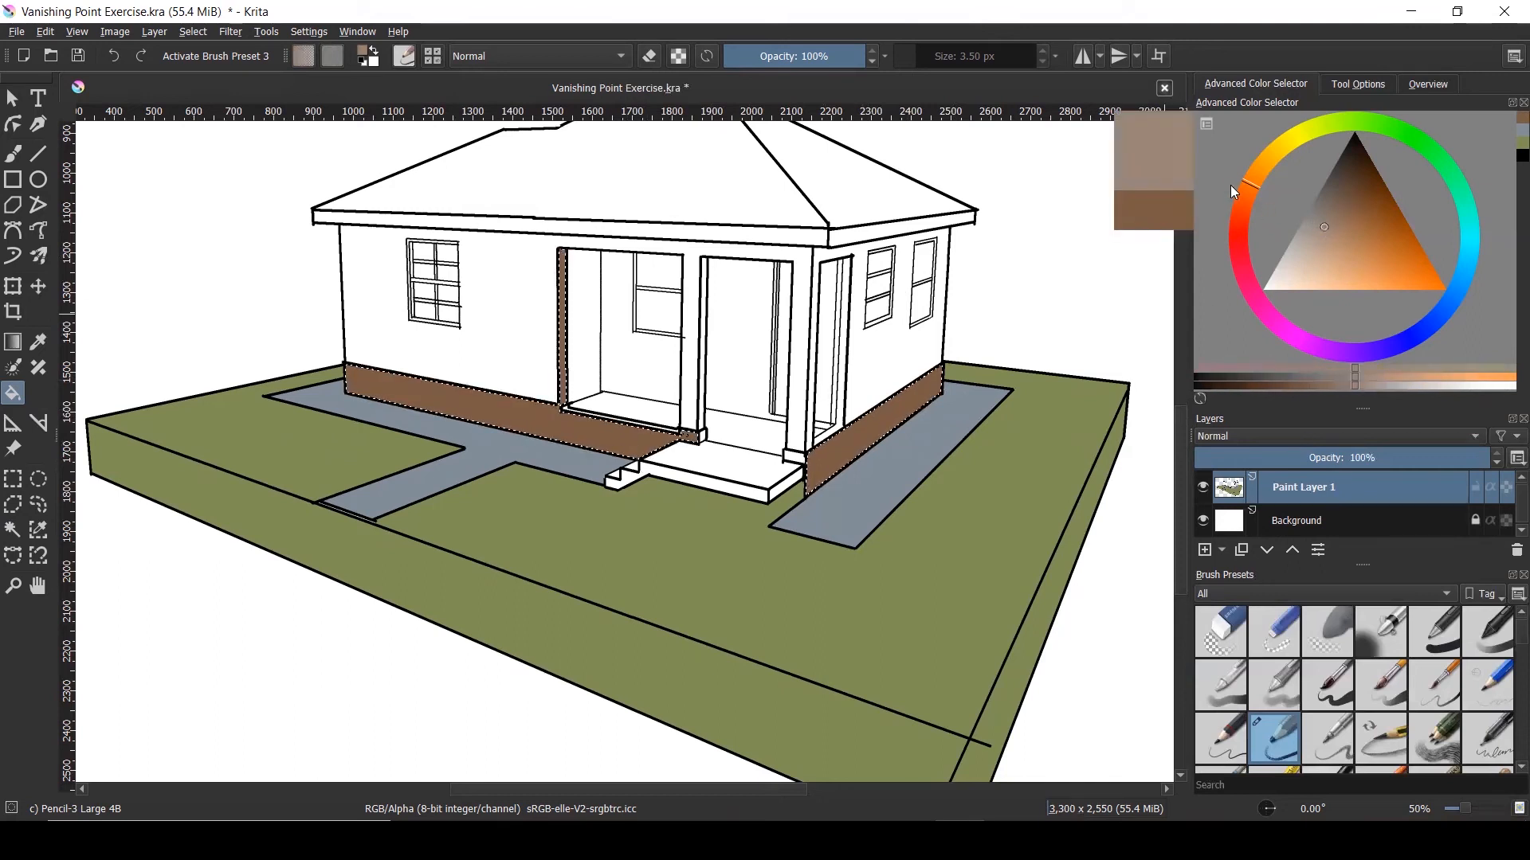
{"action": "left_click_drag", "start_coordinate": [1263, 174], "coordinate": [1265, 169]}
{"action": "left_click", "coordinate": [1324, 233]}
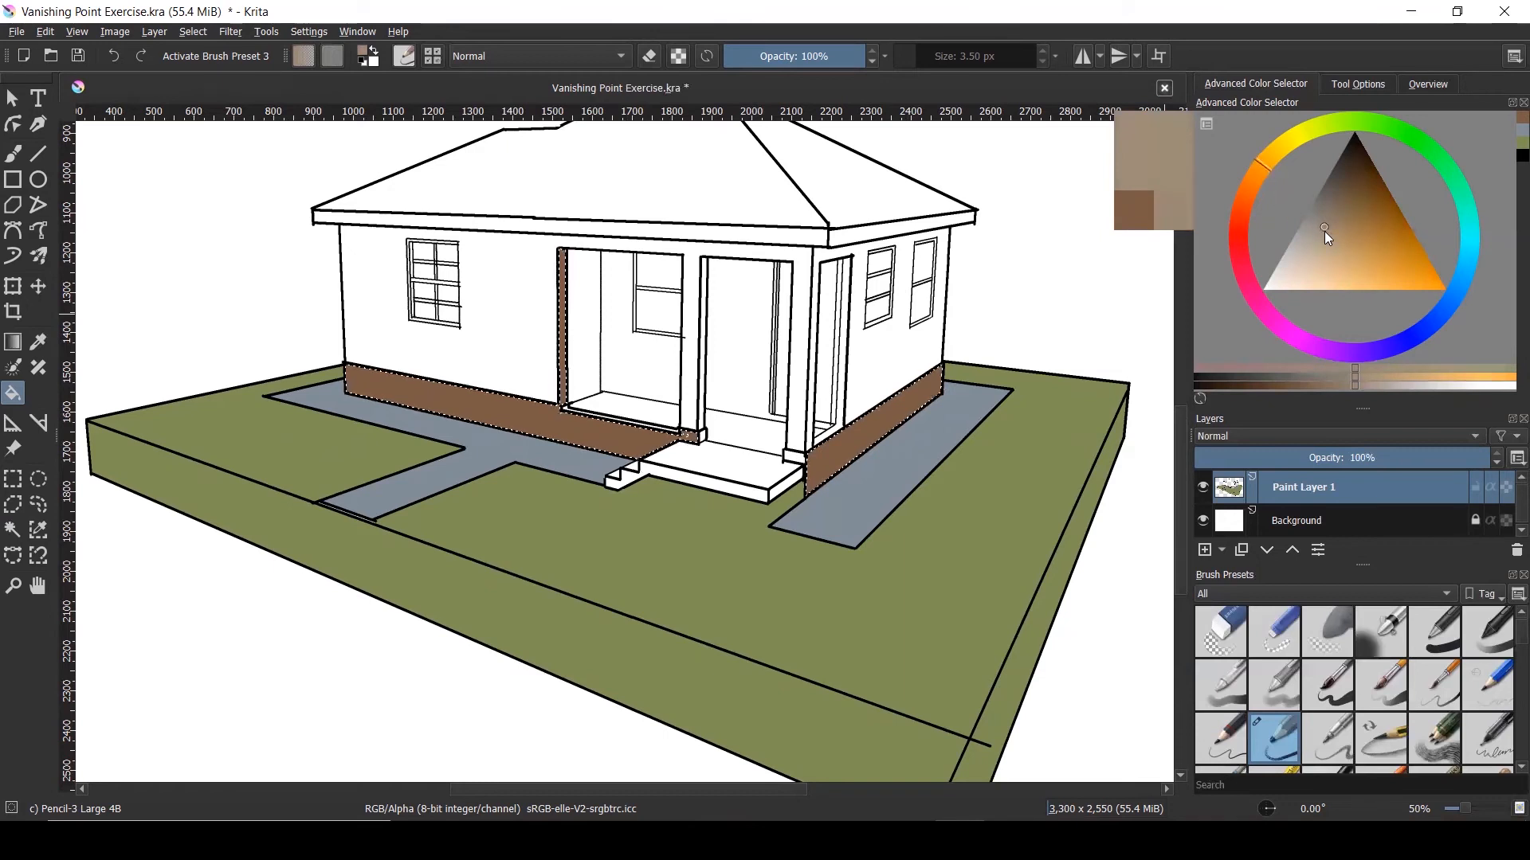
{"action": "left_click", "coordinate": [911, 401]}
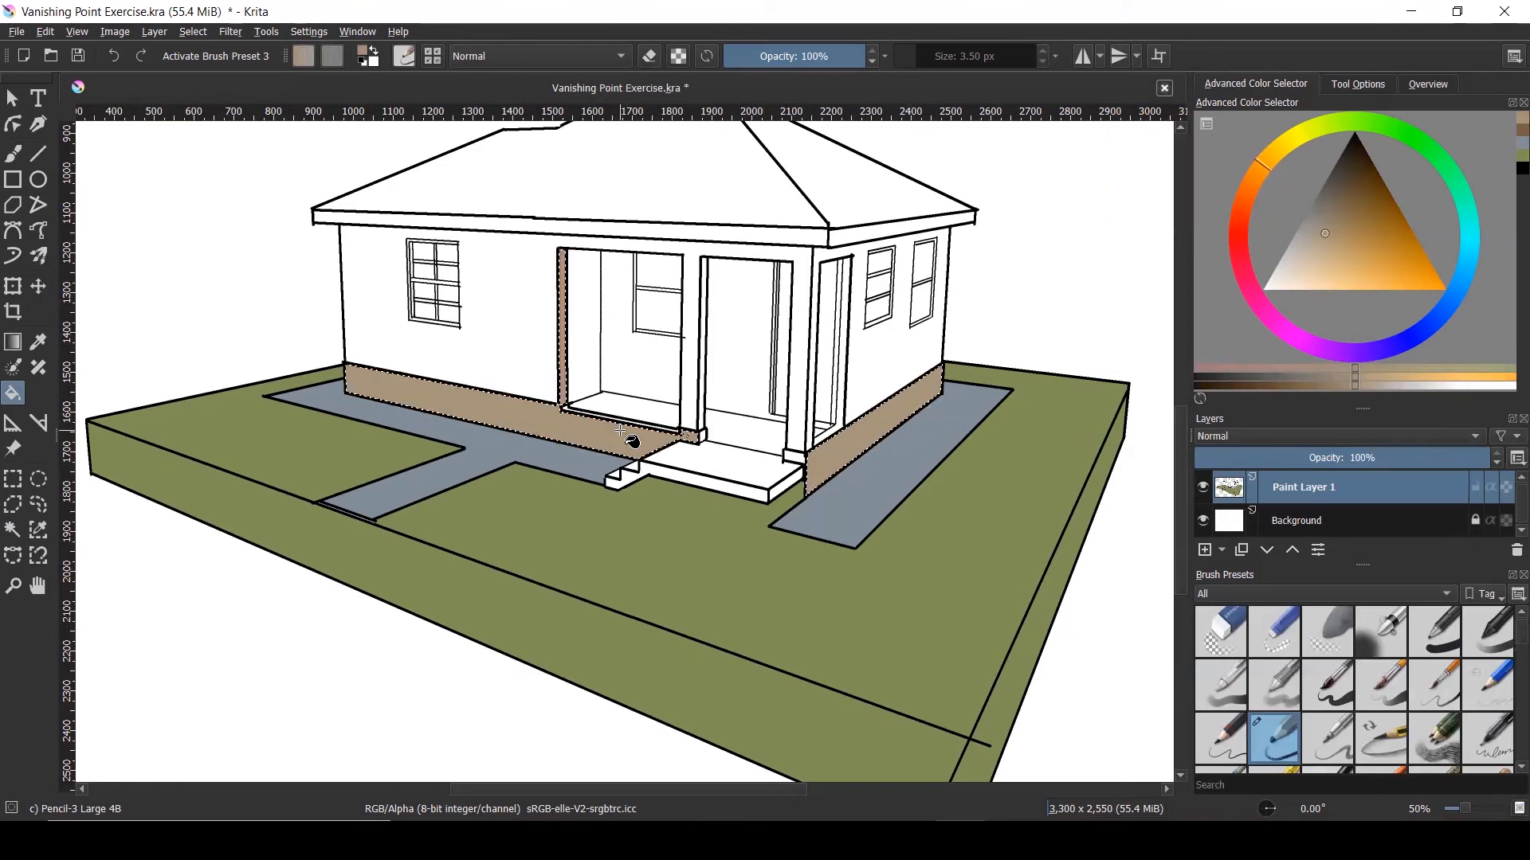
{"action": "left_click", "coordinate": [12, 98]}
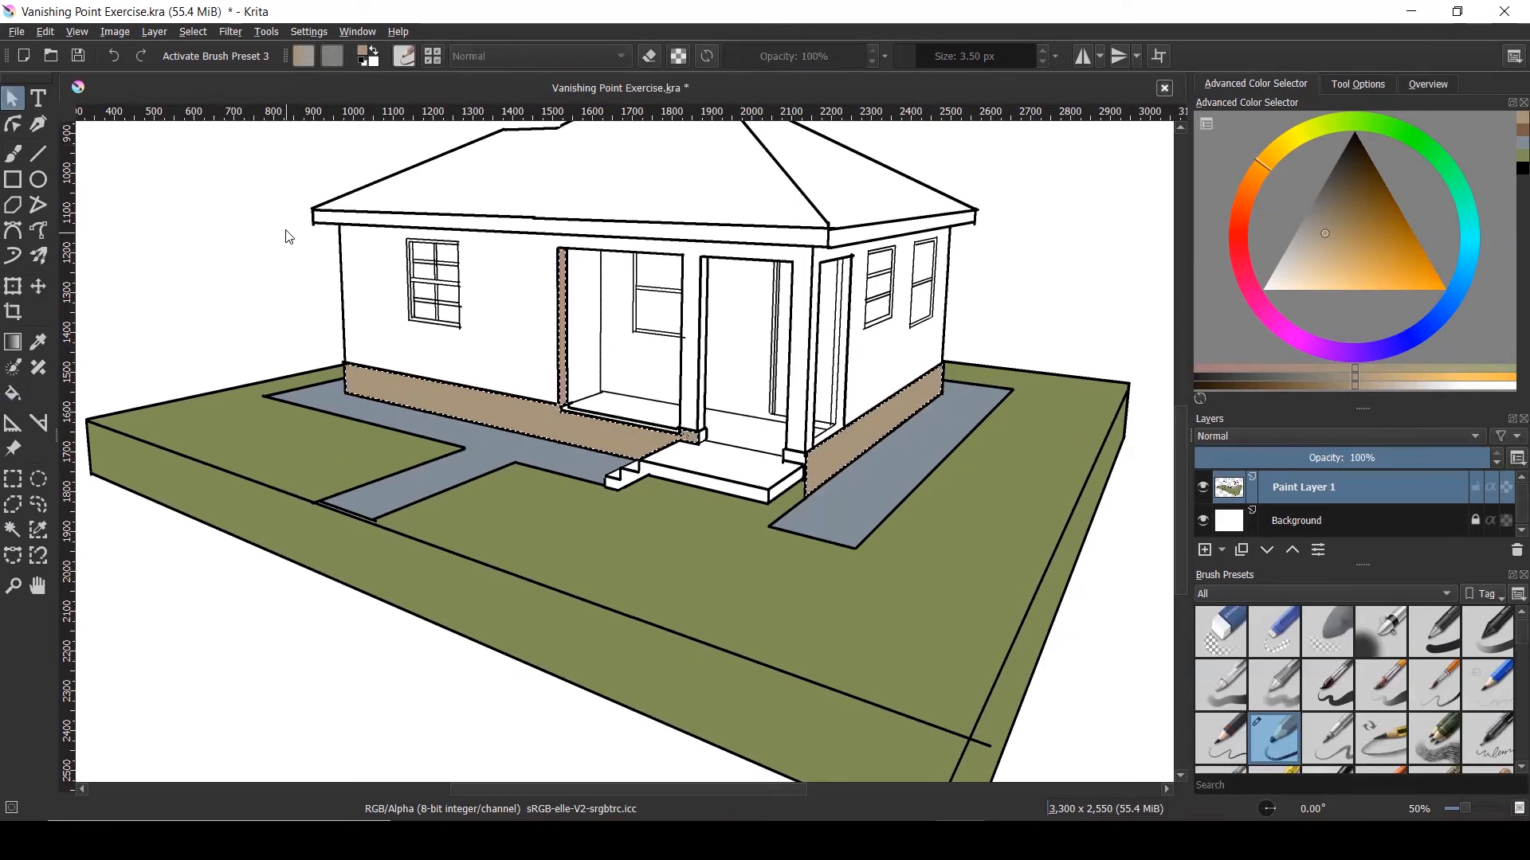
Select the white front wall and fill it with a saturated yellow
{"action": "left_click", "coordinate": [884, 349]}
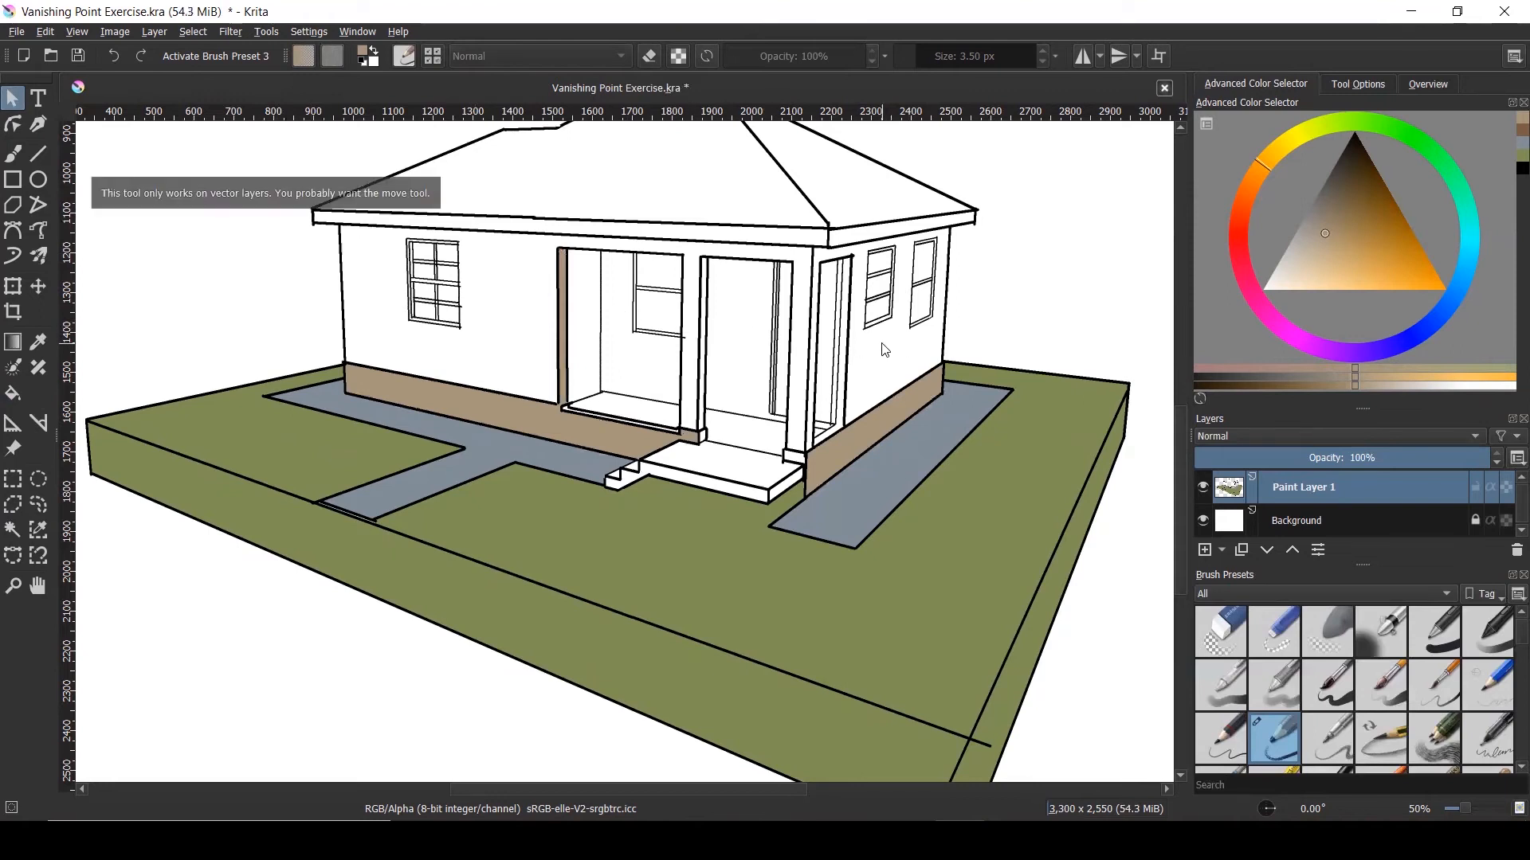
{"action": "left_click", "coordinate": [13, 530]}
{"action": "left_click", "coordinate": [416, 344]}
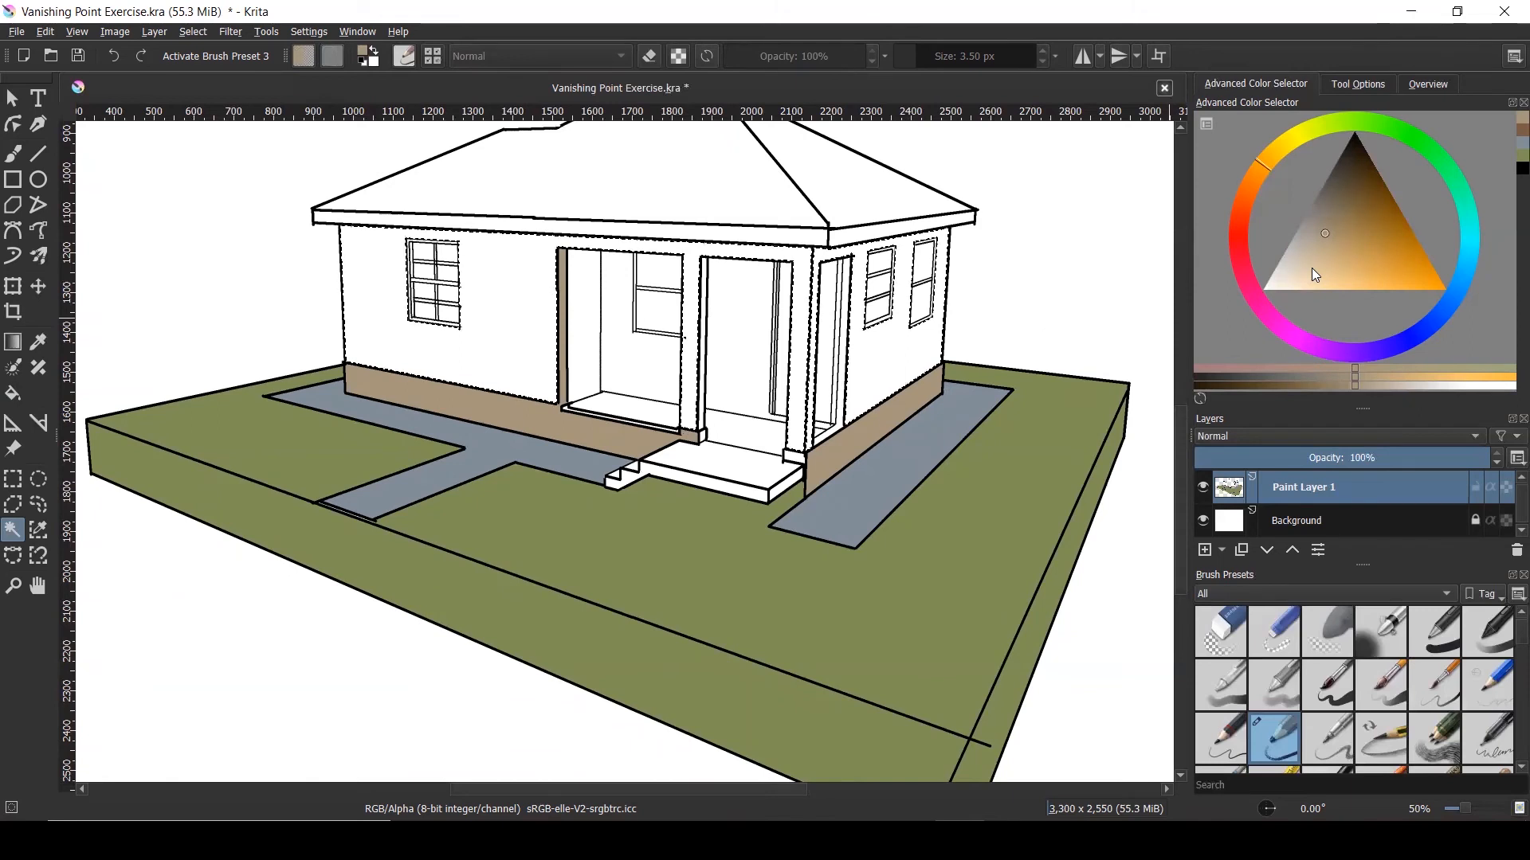
{"action": "left_click", "coordinate": [1294, 142]}
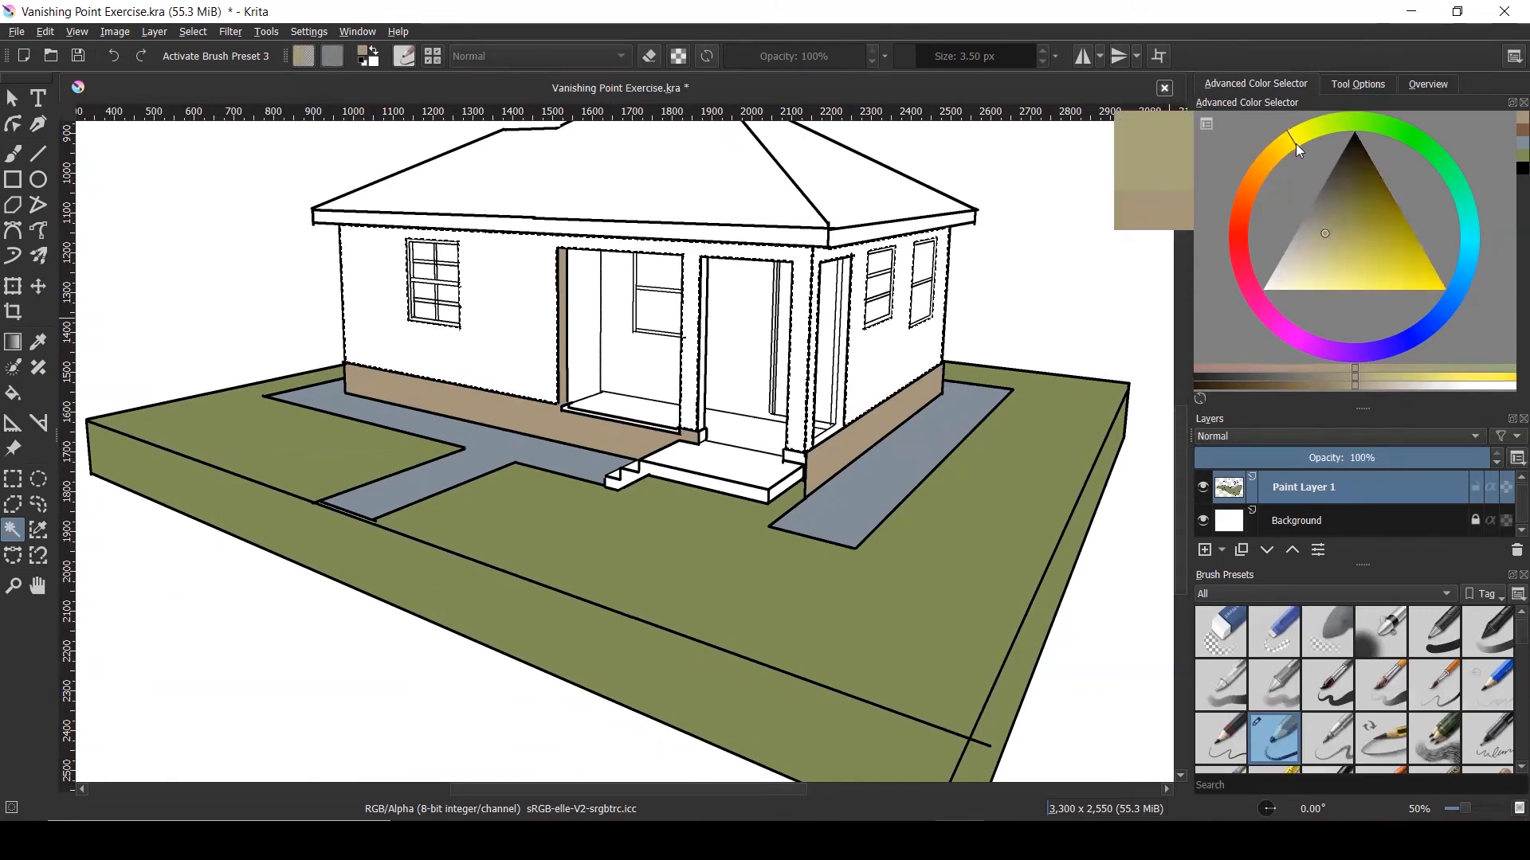
{"action": "mouse_move", "coordinate": [1341, 194]}
{"action": "left_mouse_down"}
{"action": "mouse_move", "coordinate": [1330, 217]}
{"action": "mouse_move", "coordinate": [1353, 247]}
{"action": "left_mouse_up"}
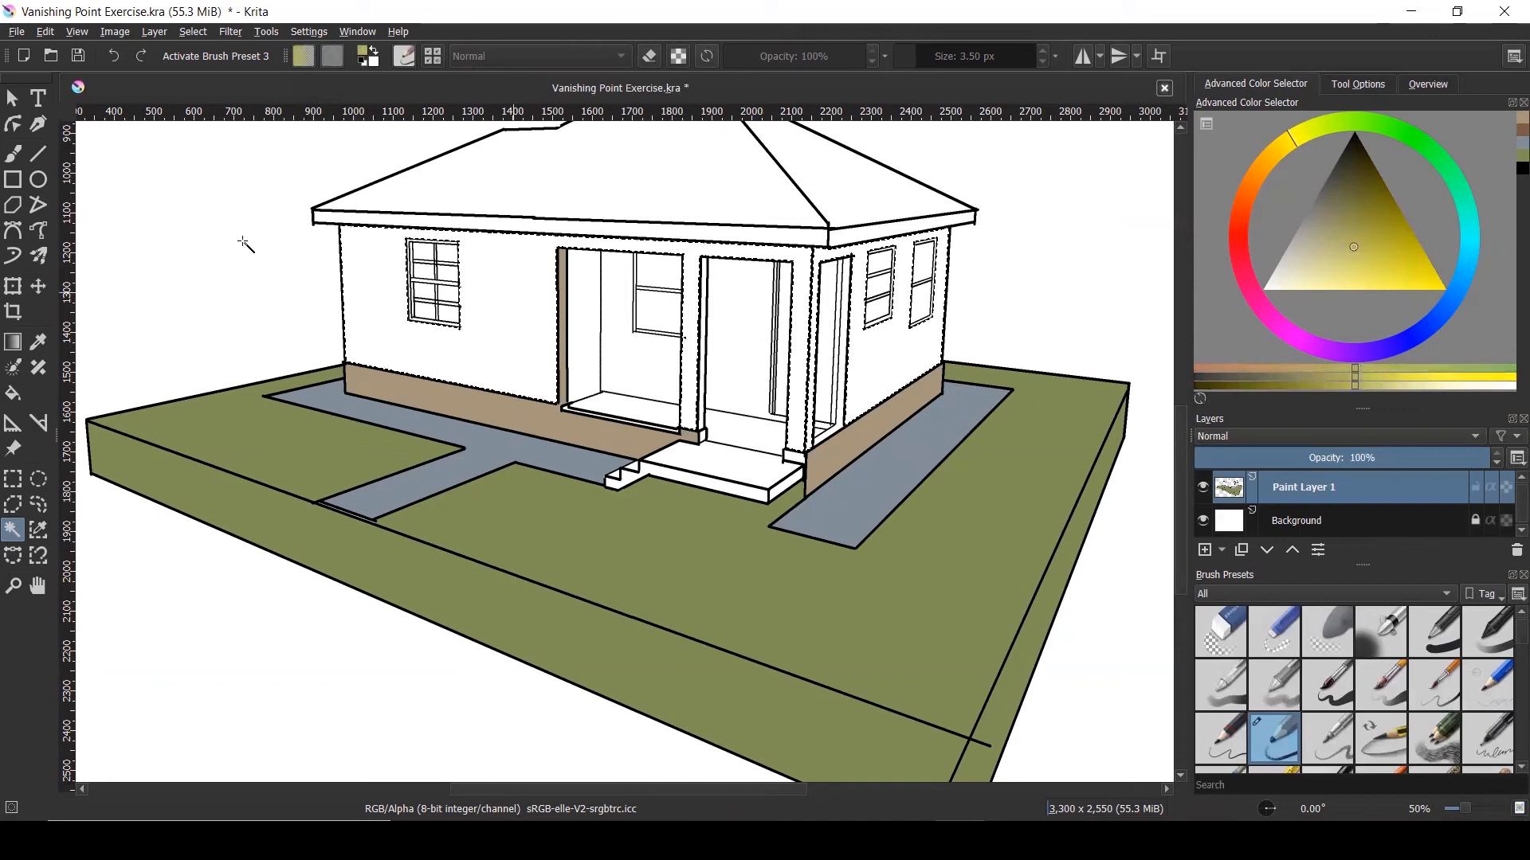
{"action": "left_click", "coordinate": [13, 393]}
{"action": "left_click", "coordinate": [474, 351]}
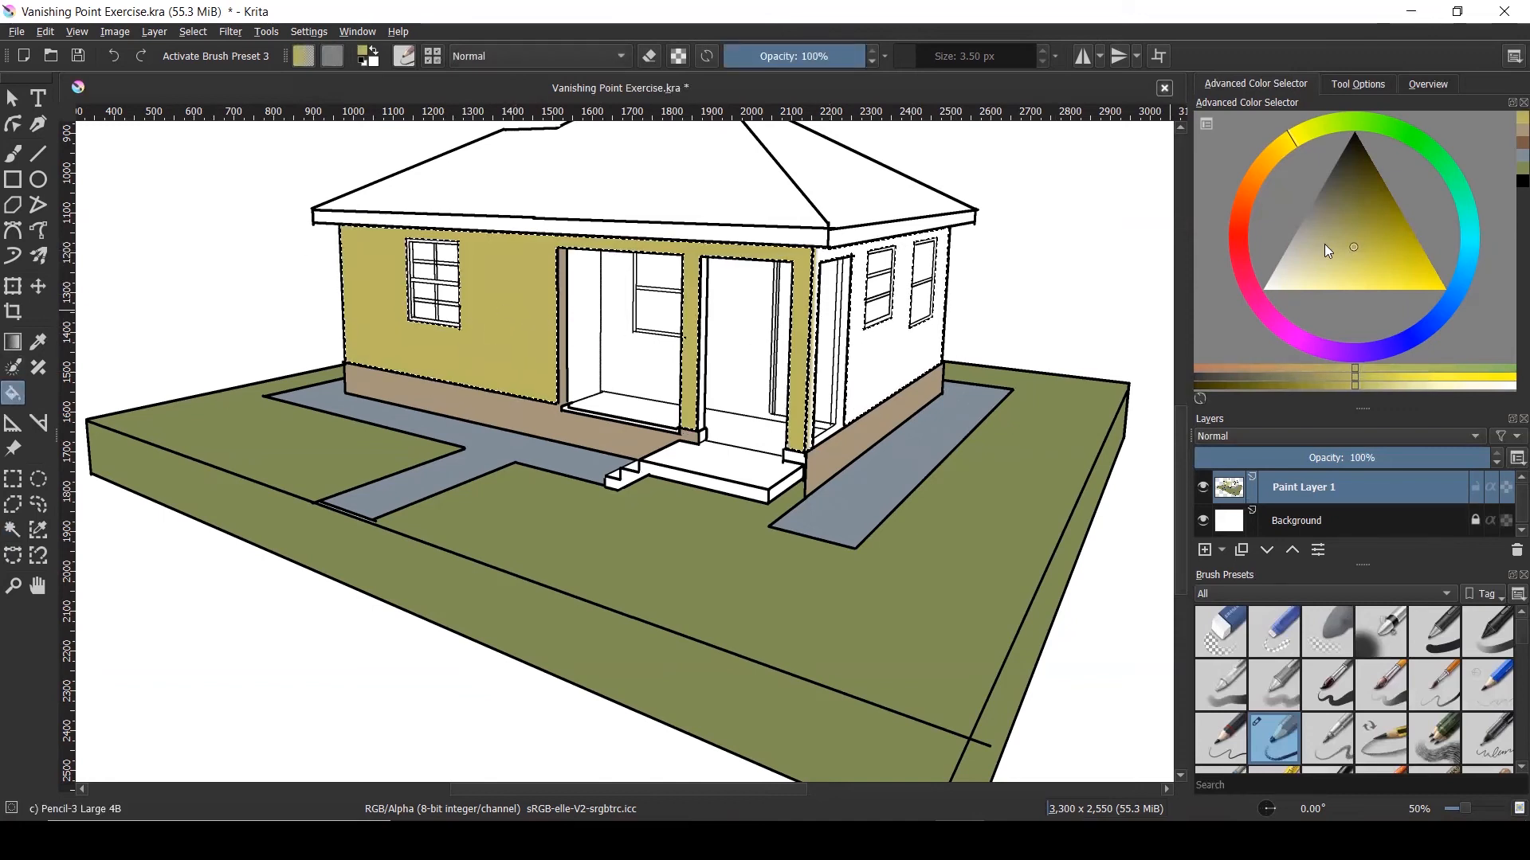
Darken the yellow slightly, refill the front wall, fill the side wall, then deselect
{"action": "left_click_drag", "start_coordinate": [1352, 254], "coordinate": [1328, 257]}
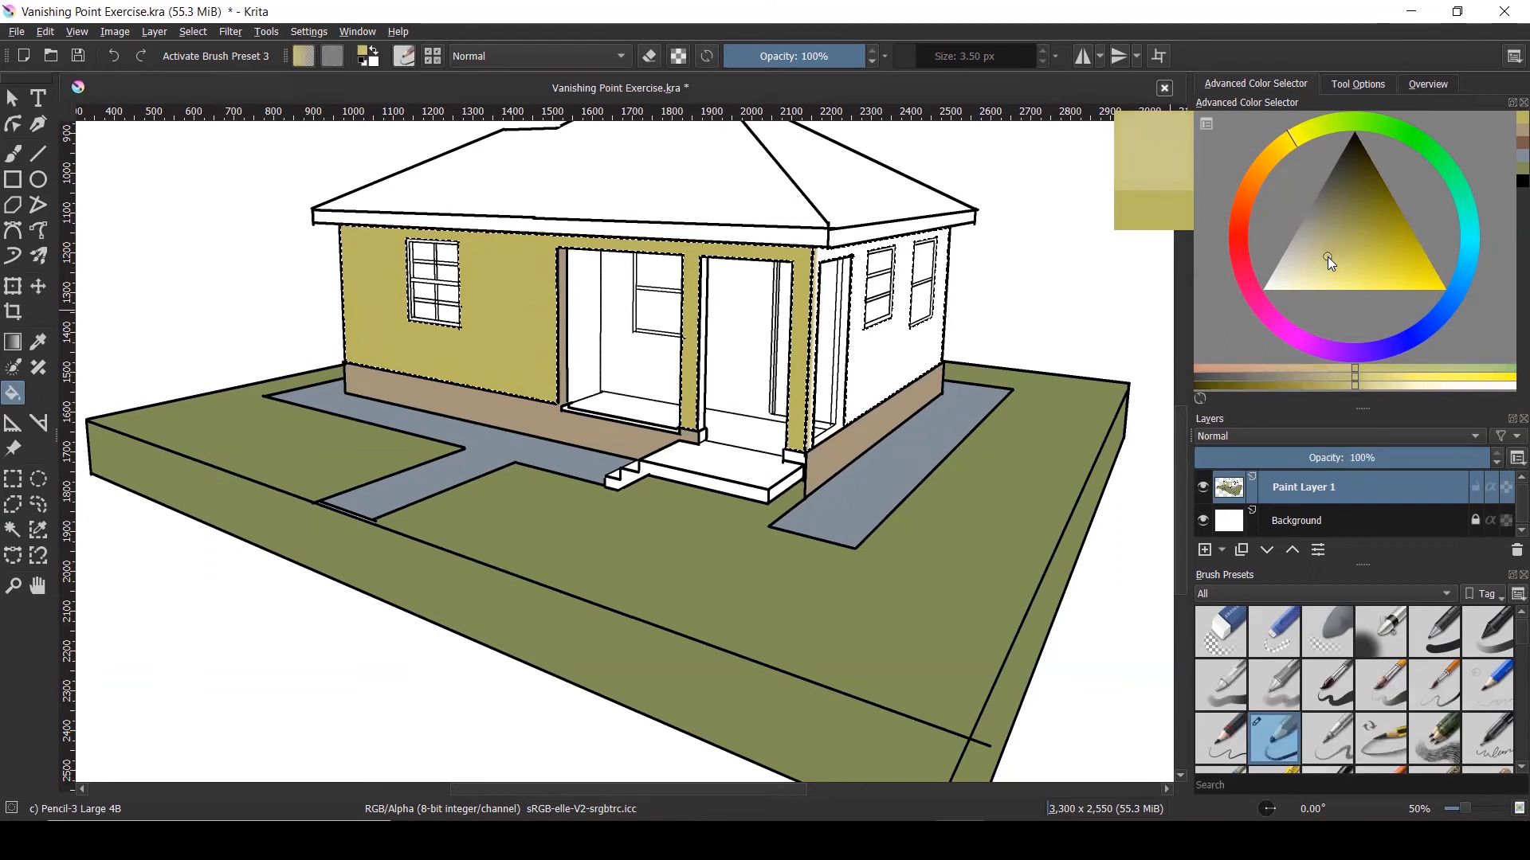
{"action": "left_click", "coordinate": [513, 296]}
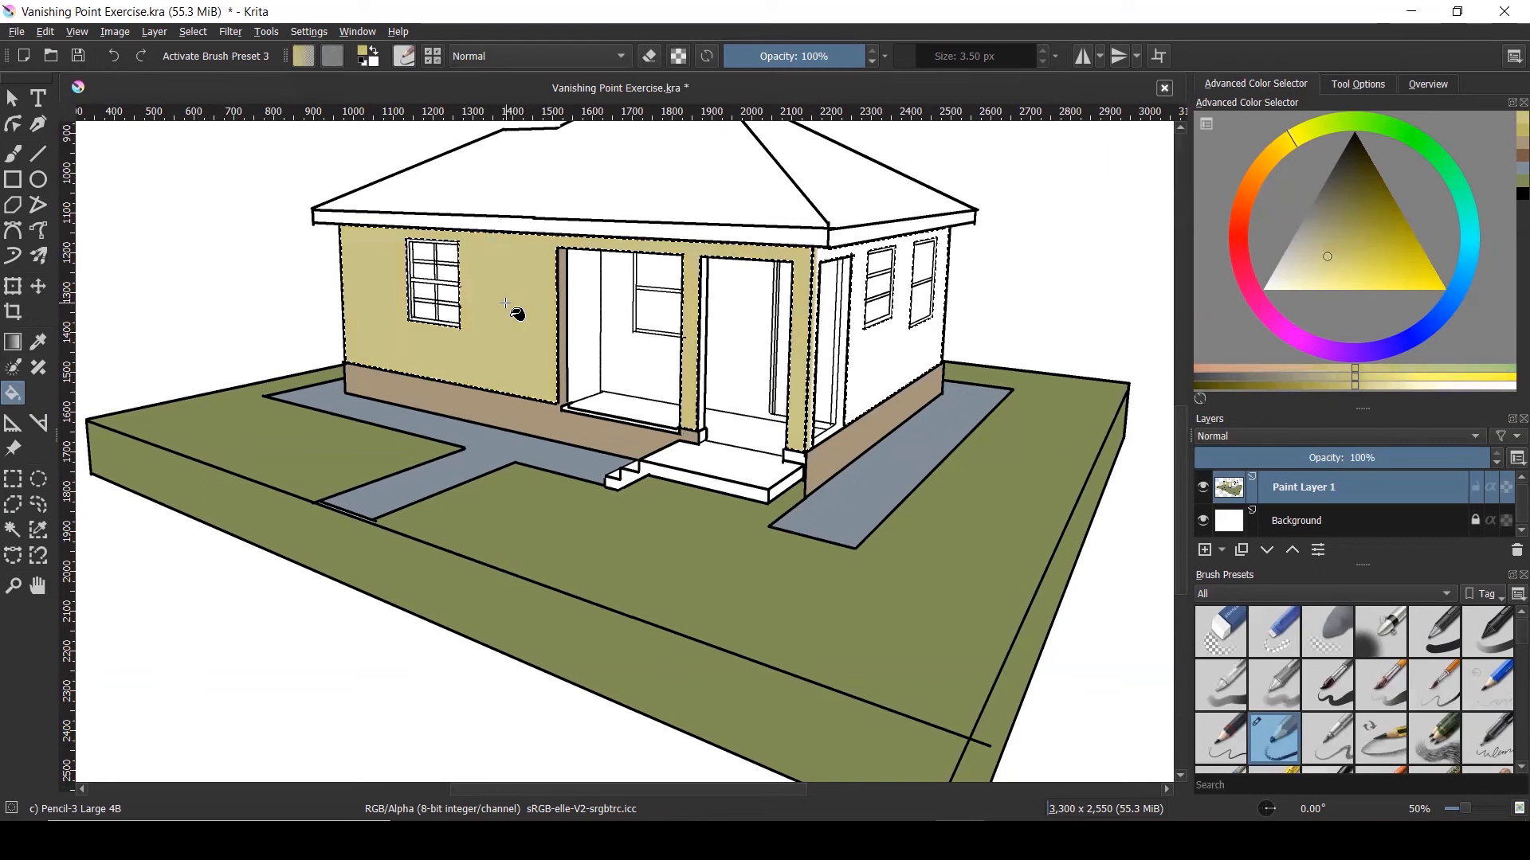
{"action": "left_click", "coordinate": [854, 361]}
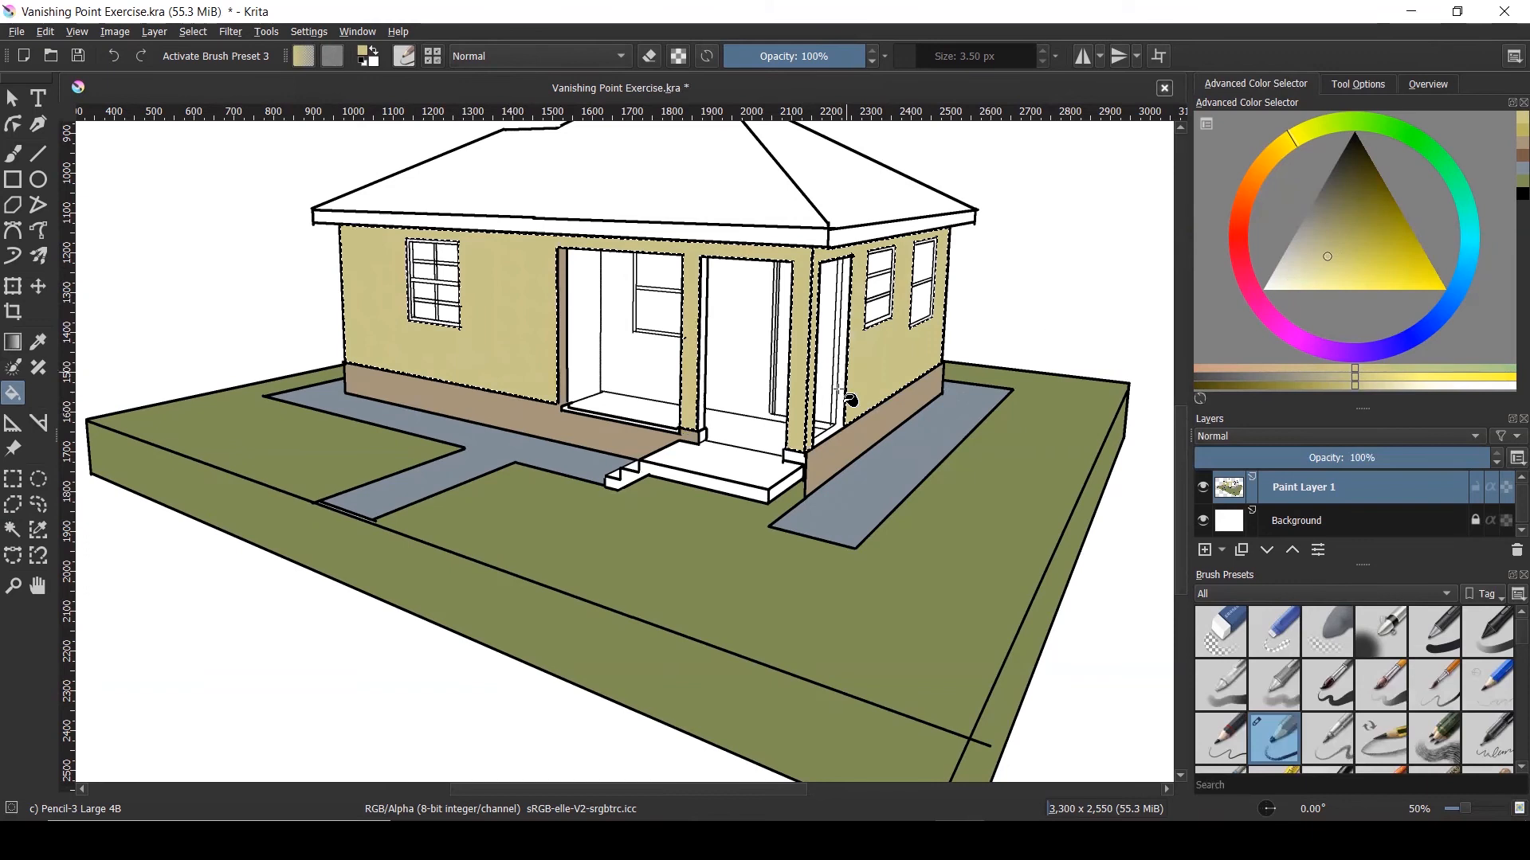
{"action": "scroll", "coordinate": [799, 460], "scroll_direction": "down", "scroll_amount": 1}
{"action": "scroll", "coordinate": [813, 321], "scroll_direction": "up", "scroll_amount": 1}
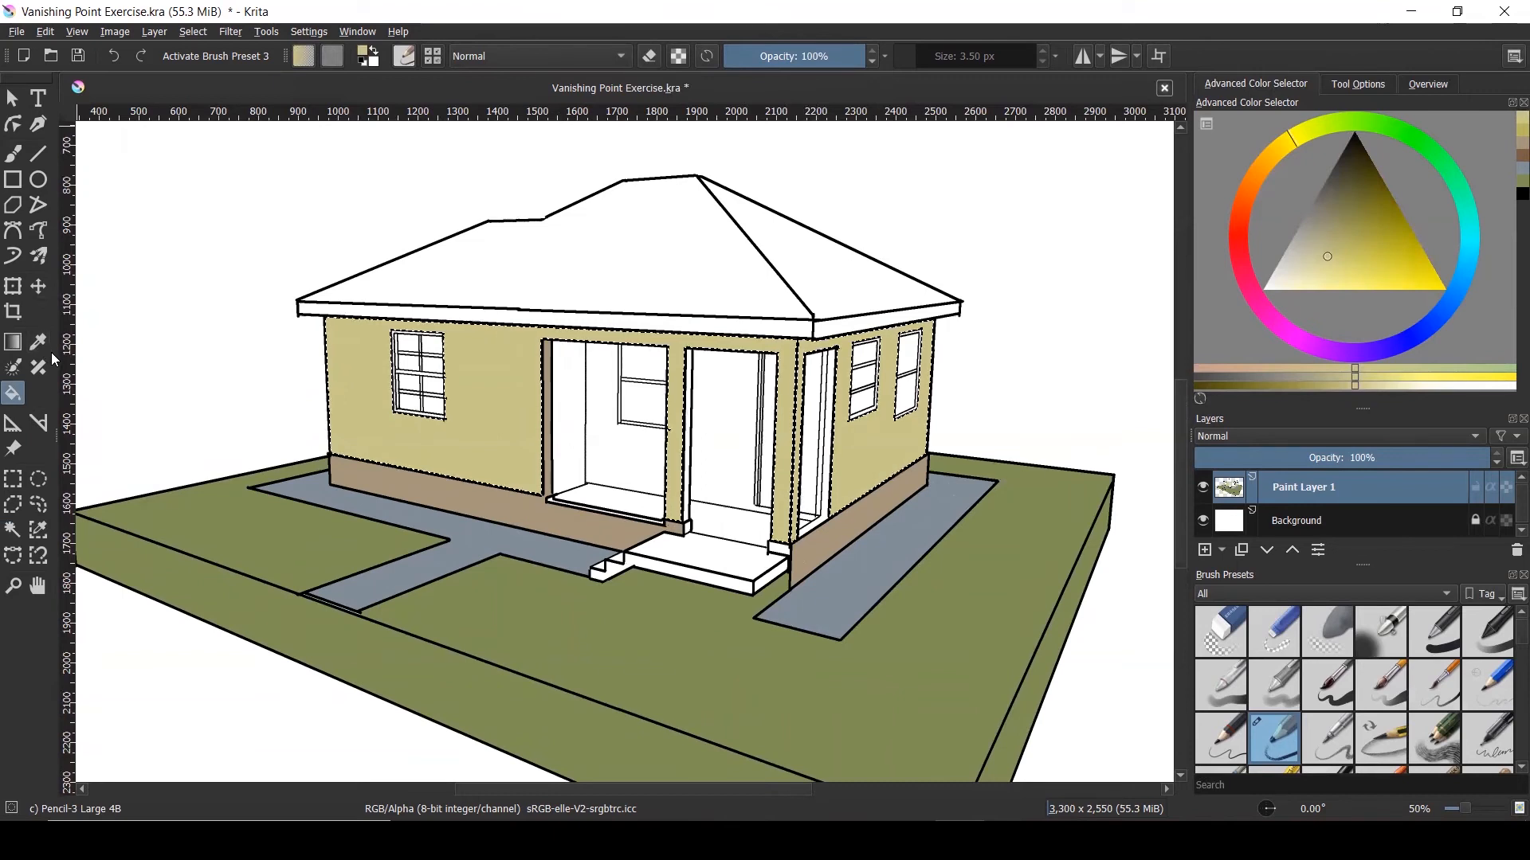
{"action": "key", "text": "ctrl+shift+a"}
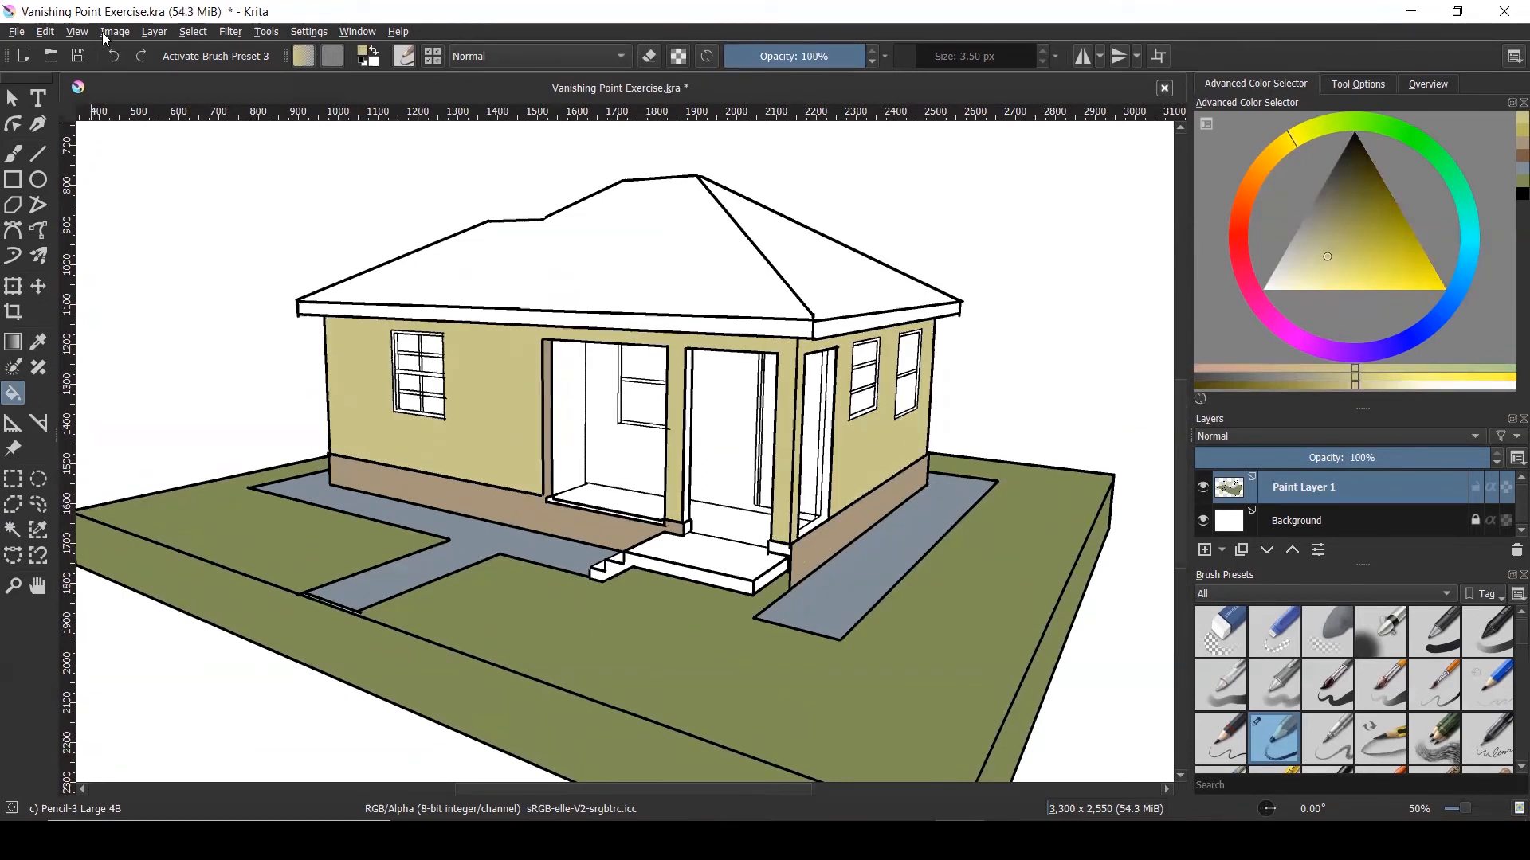
{"action": "left_click", "coordinate": [192, 32]}
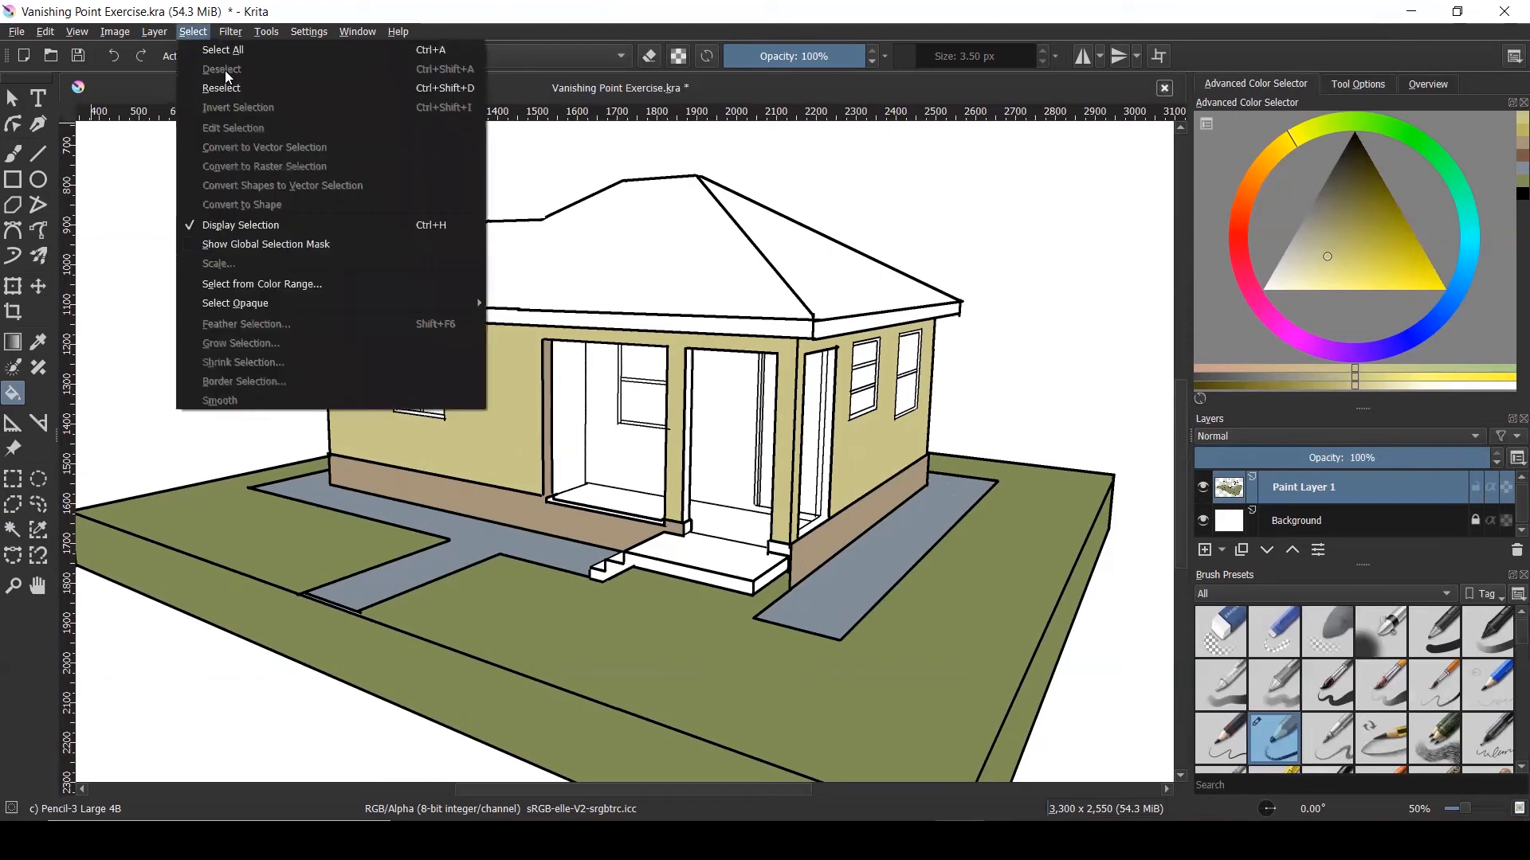
Select the white porch floor areas and choose a dark yellow-brown colour
{"action": "left_click", "coordinate": [19, 100]}
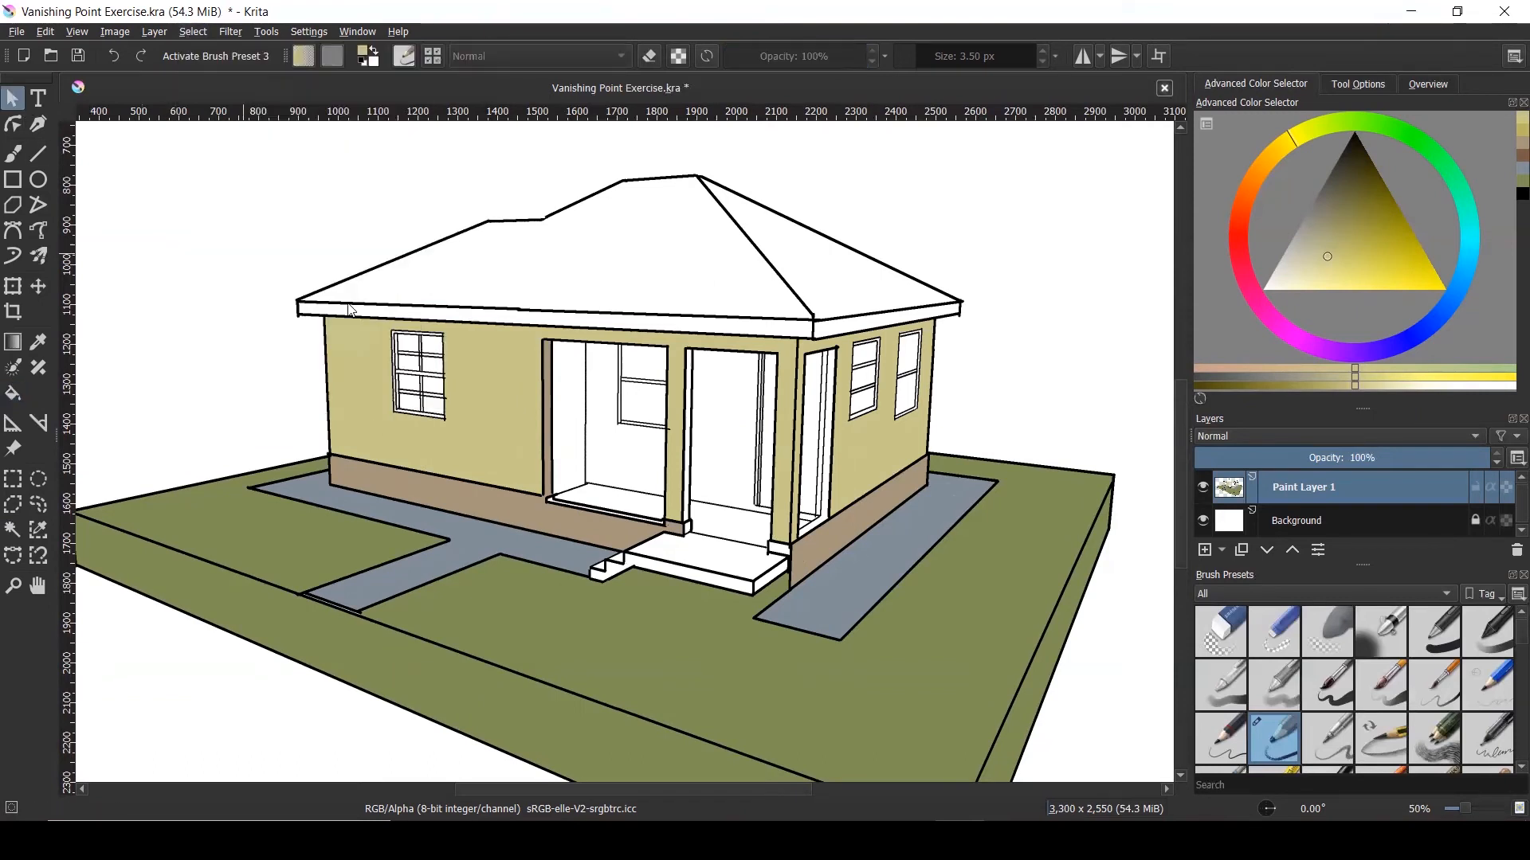
{"action": "left_click", "coordinate": [13, 530]}
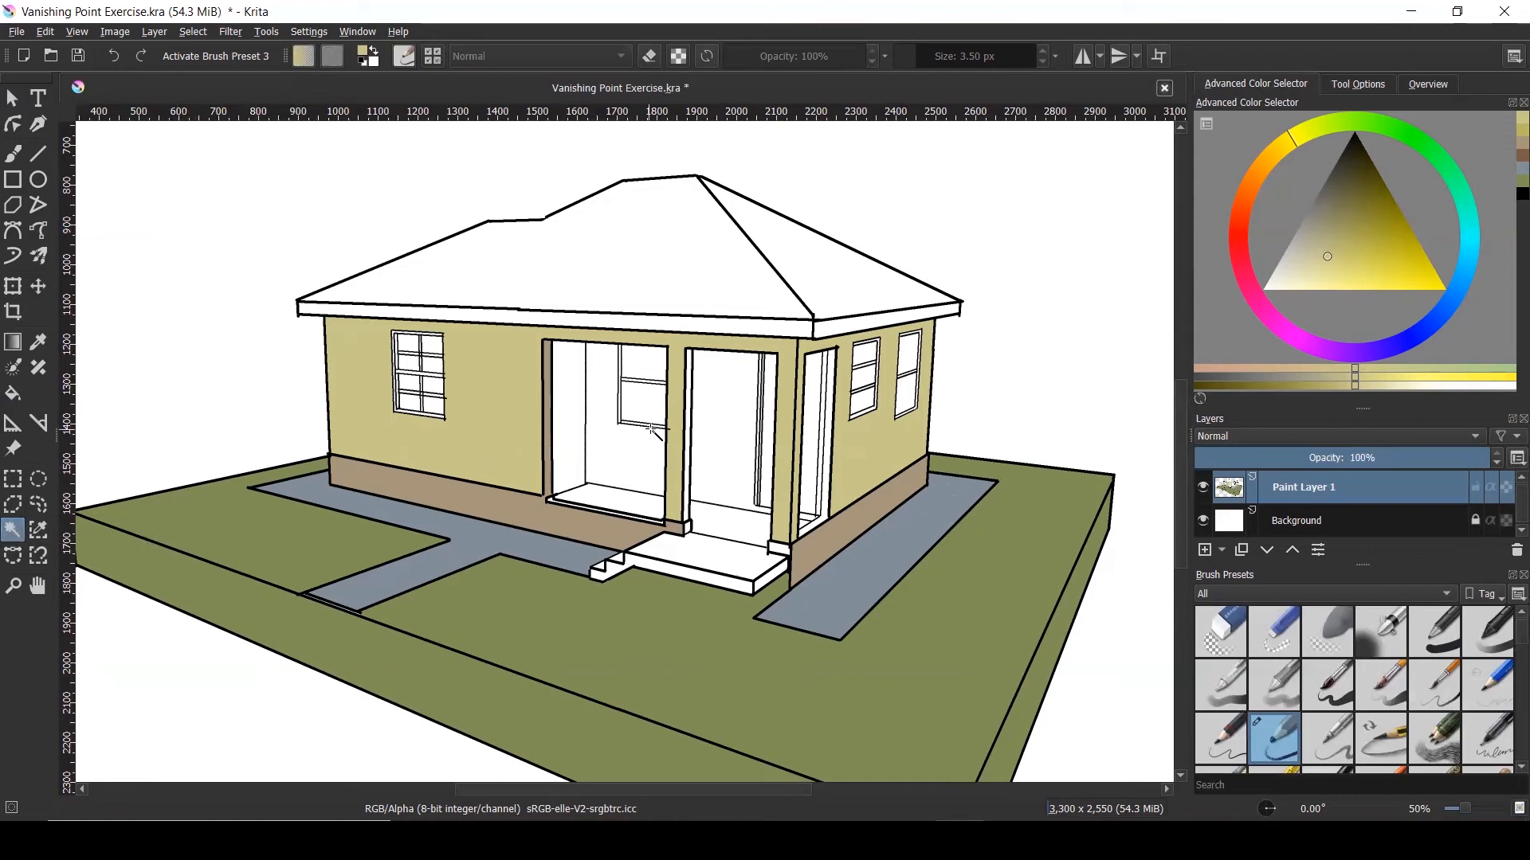
{"action": "left_click", "coordinate": [713, 524]}
{"action": "left_click_drag", "start_coordinate": [1312, 254], "coordinate": [1305, 261]}
{"action": "mouse_move", "coordinate": [1235, 189]}
{"action": "left_mouse_down"}
{"action": "mouse_move", "coordinate": [1245, 231]}
{"action": "mouse_move", "coordinate": [1233, 202]}
{"action": "mouse_move", "coordinate": [1257, 172]}
{"action": "left_mouse_up"}
{"action": "left_click_drag", "start_coordinate": [1351, 172], "coordinate": [1353, 194]}
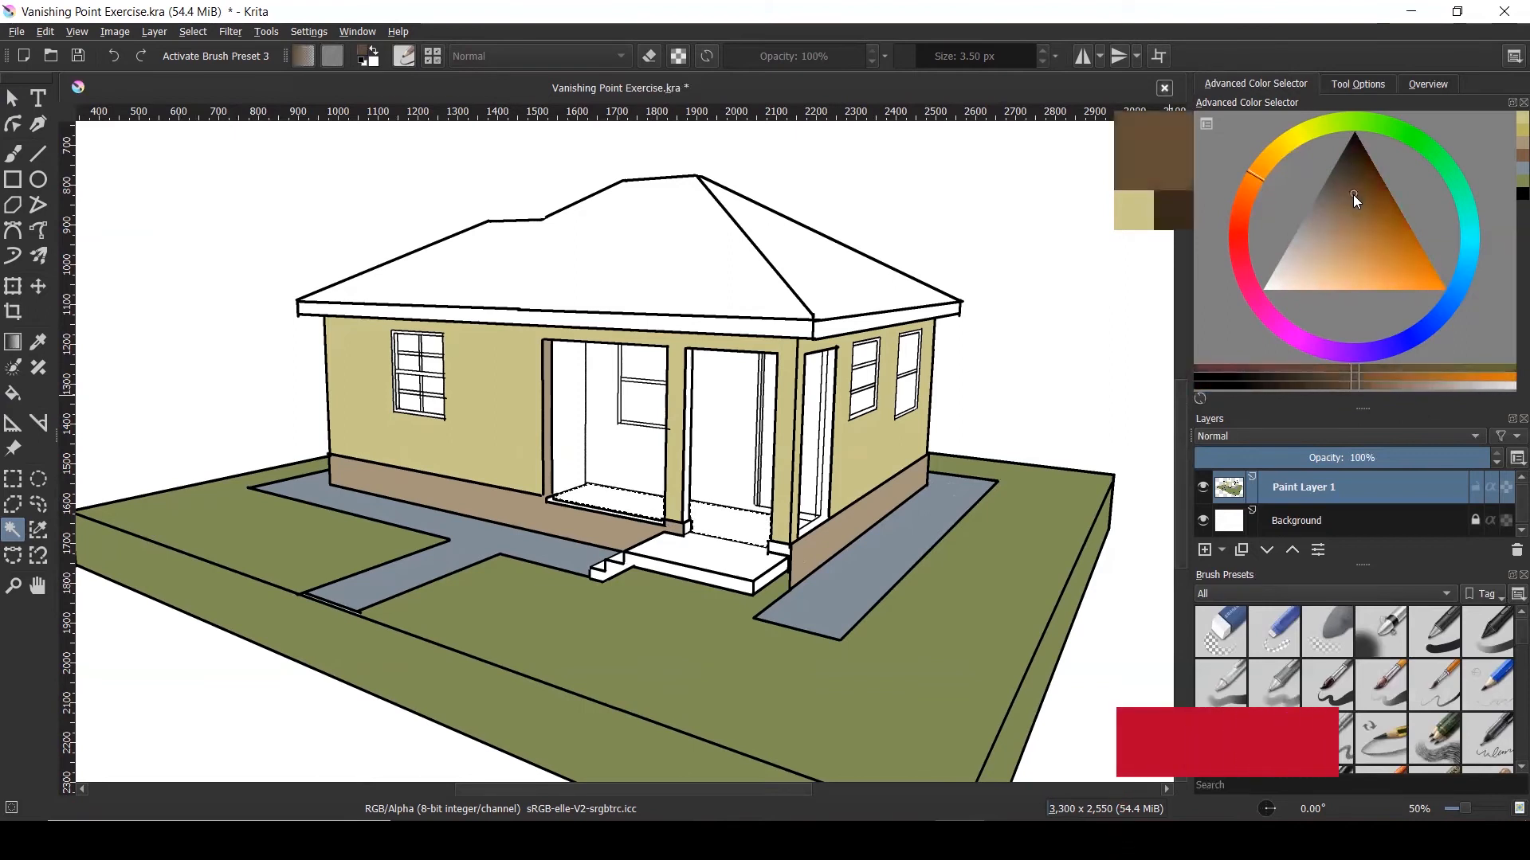
{"action": "mouse_move", "coordinate": [1429, 317]}
{"action": "left_mouse_down"}
{"action": "mouse_move", "coordinate": [1404, 355]}
{"action": "mouse_move", "coordinate": [1441, 317]}
{"action": "left_mouse_up"}
{"action": "left_click_drag", "start_coordinate": [1450, 239], "coordinate": [1267, 153]}
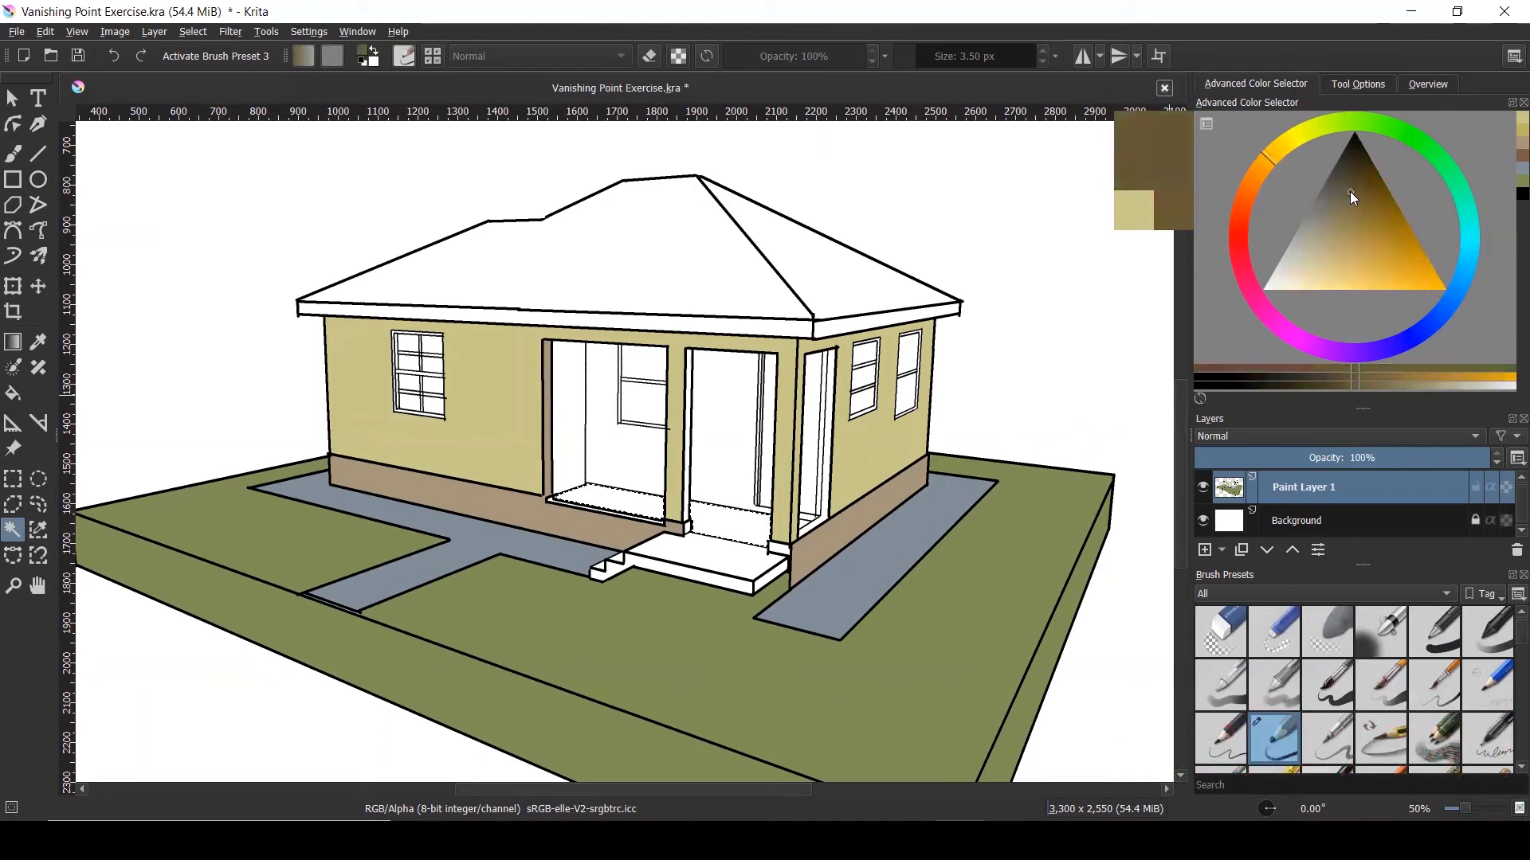
Fill both porch floor bays with the dark brown and deselect
{"action": "left_click", "coordinate": [13, 393]}
{"action": "left_click", "coordinate": [591, 490]}
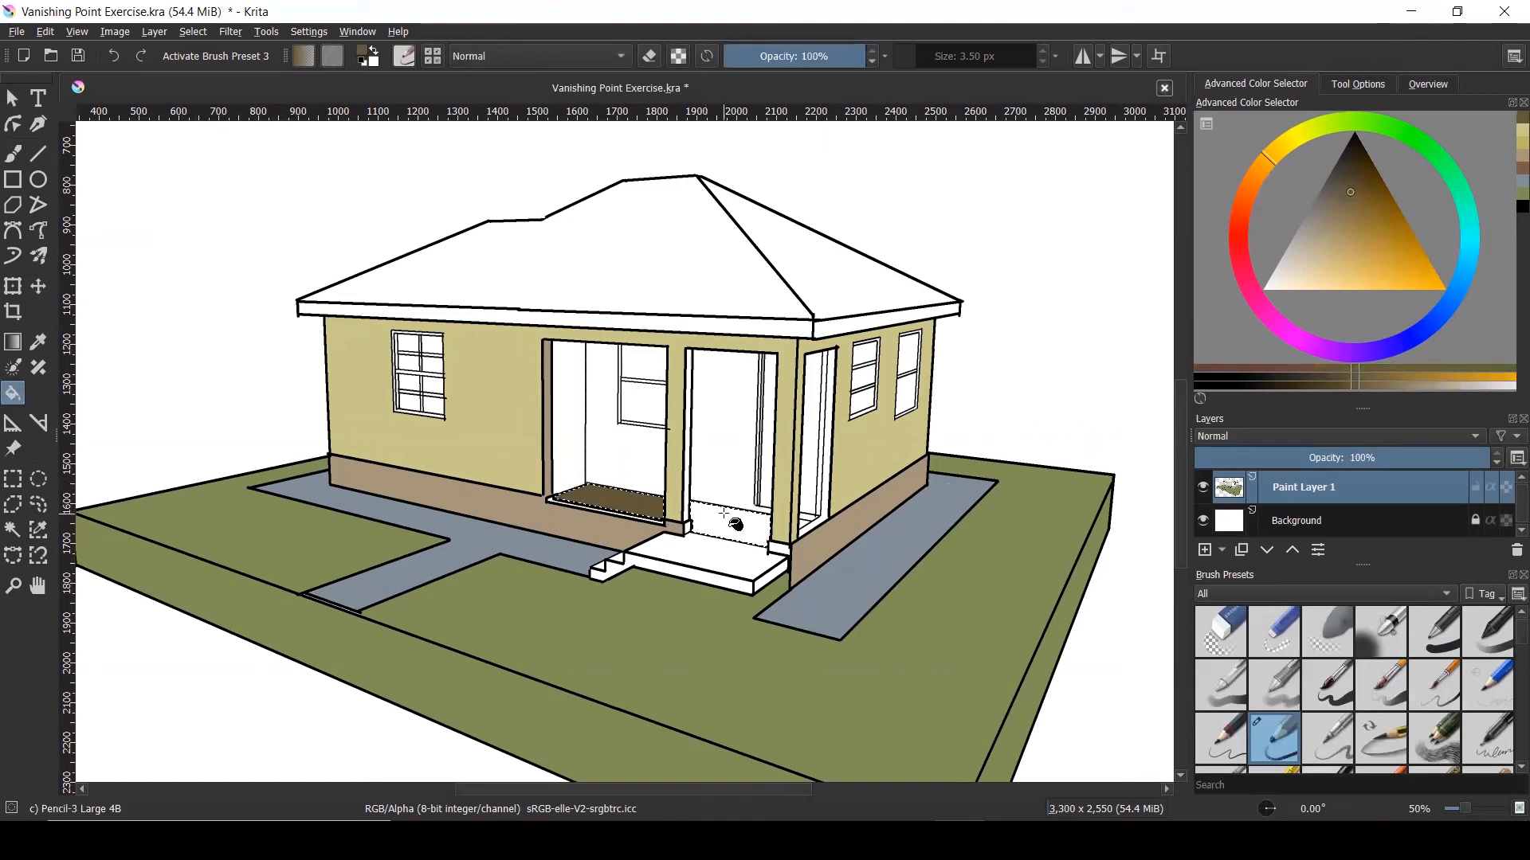
{"action": "left_click", "coordinate": [725, 514]}
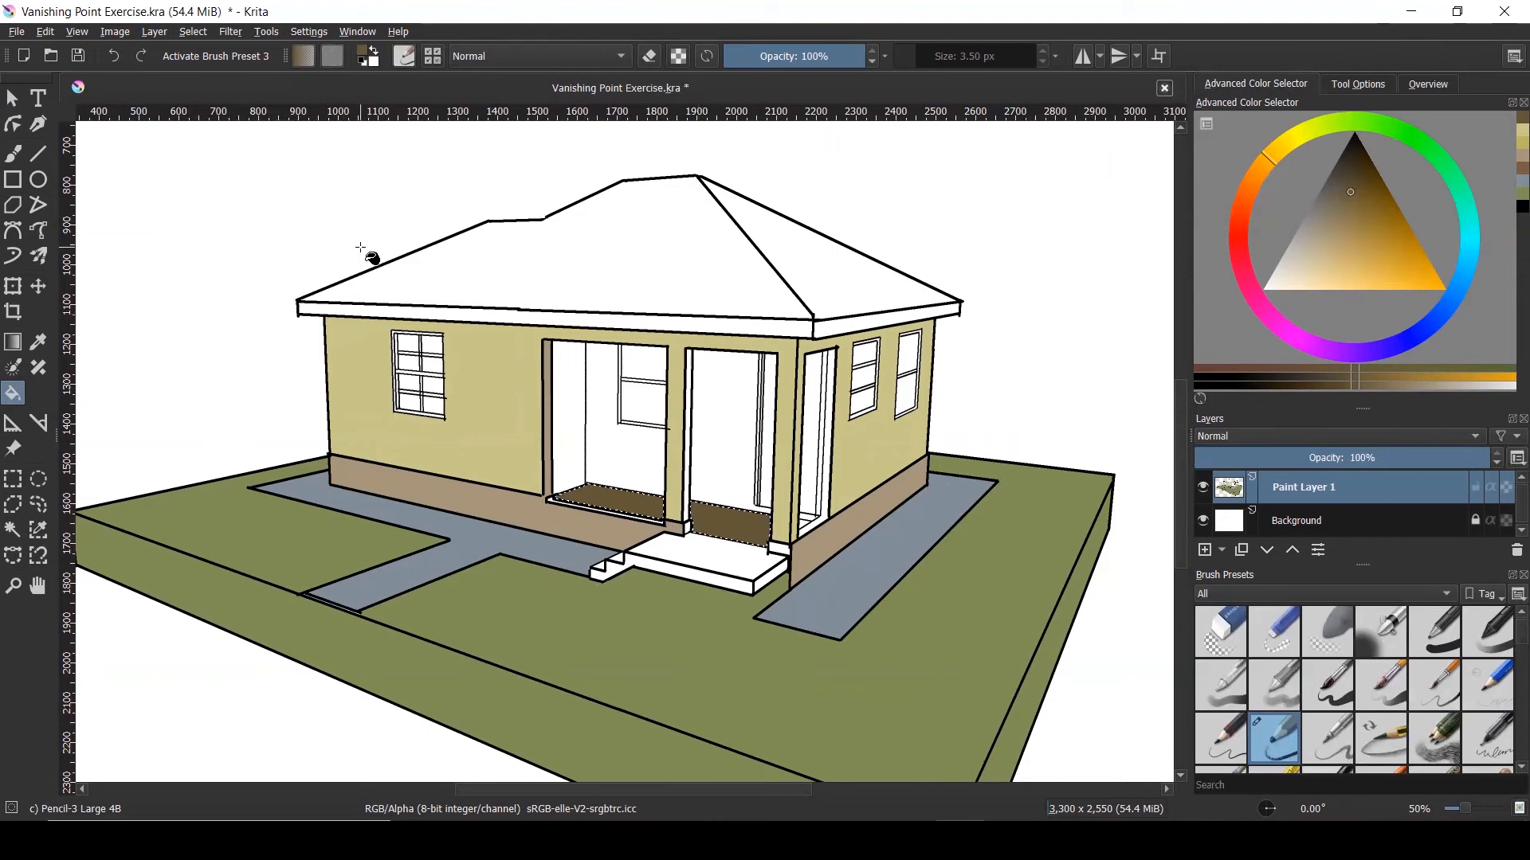
{"action": "key", "text": "ctrl+shift+a"}
Select the porch back wall panels and fill them with a soft sage green
{"action": "left_click", "coordinate": [18, 532]}
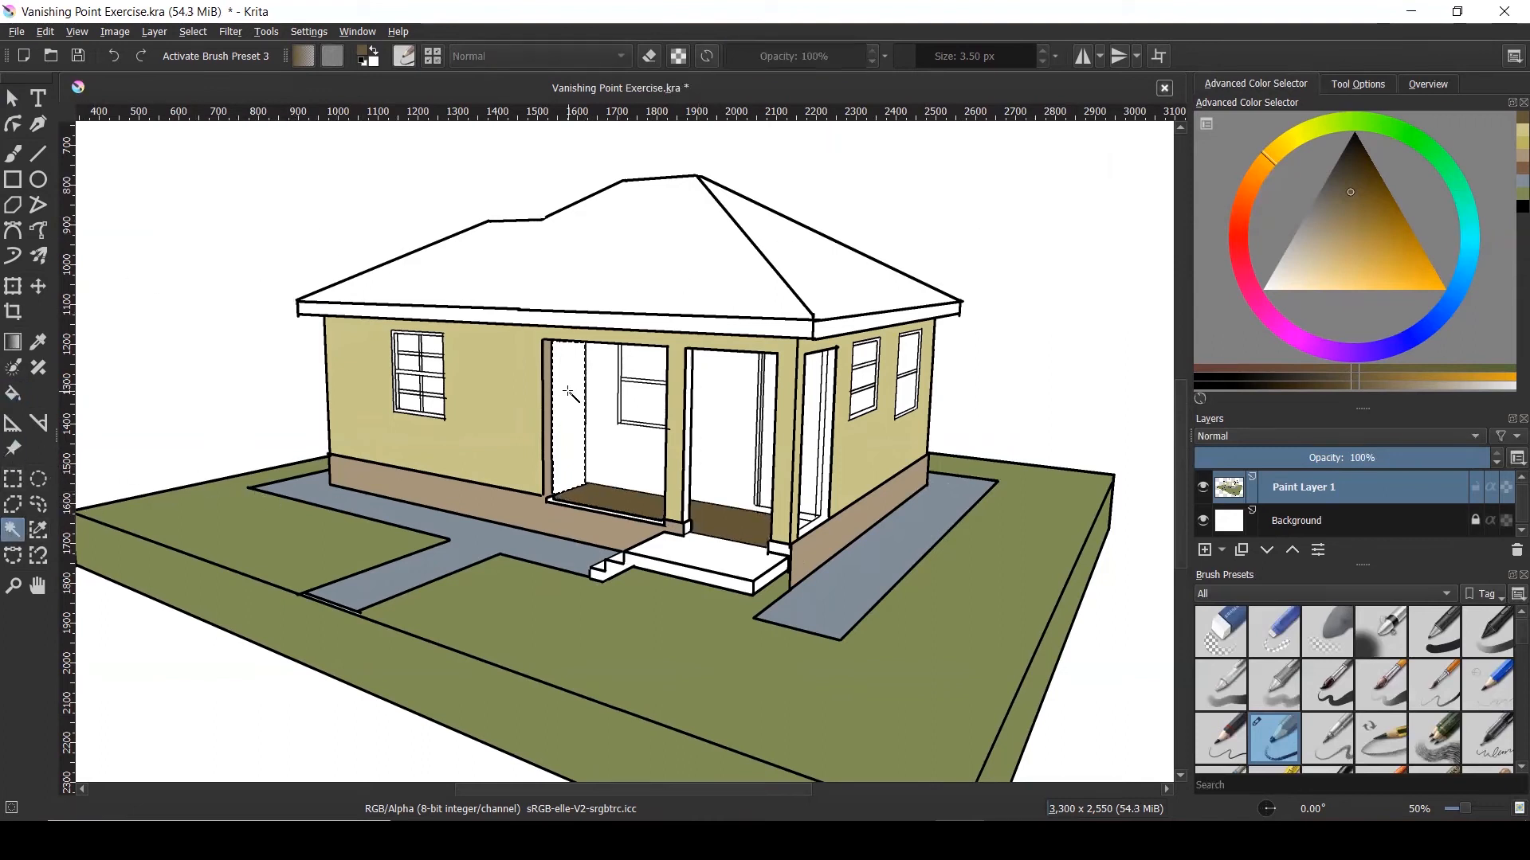
{"action": "left_click", "coordinate": [624, 450], "text": "shift"}
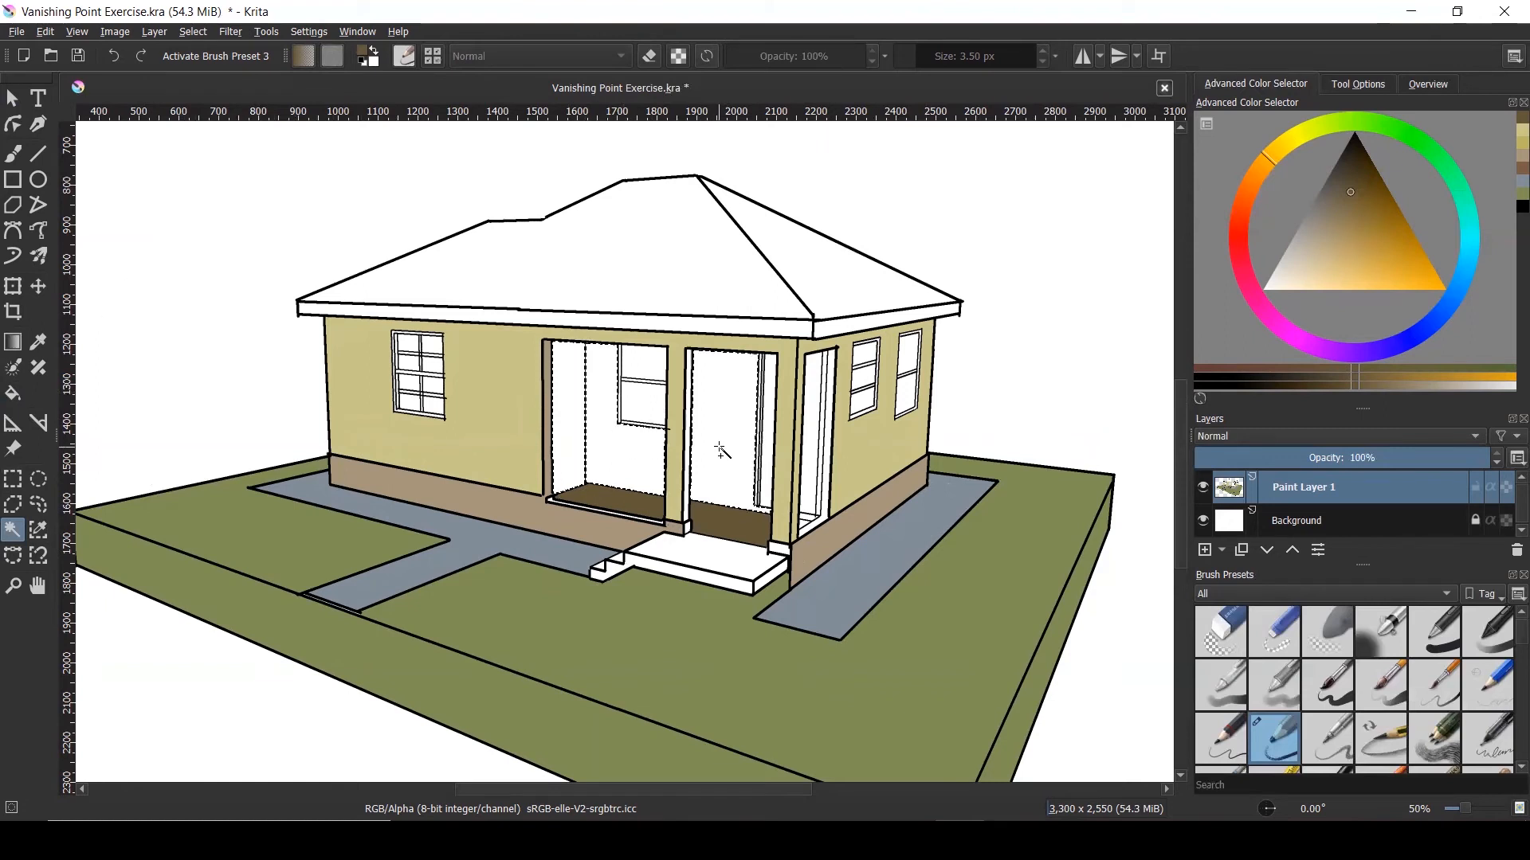
{"action": "scroll", "coordinate": [821, 487], "scroll_direction": "up", "scroll_amount": 2}
{"action": "scroll", "coordinate": [820, 491], "scroll_direction": "down", "scroll_amount": 1}
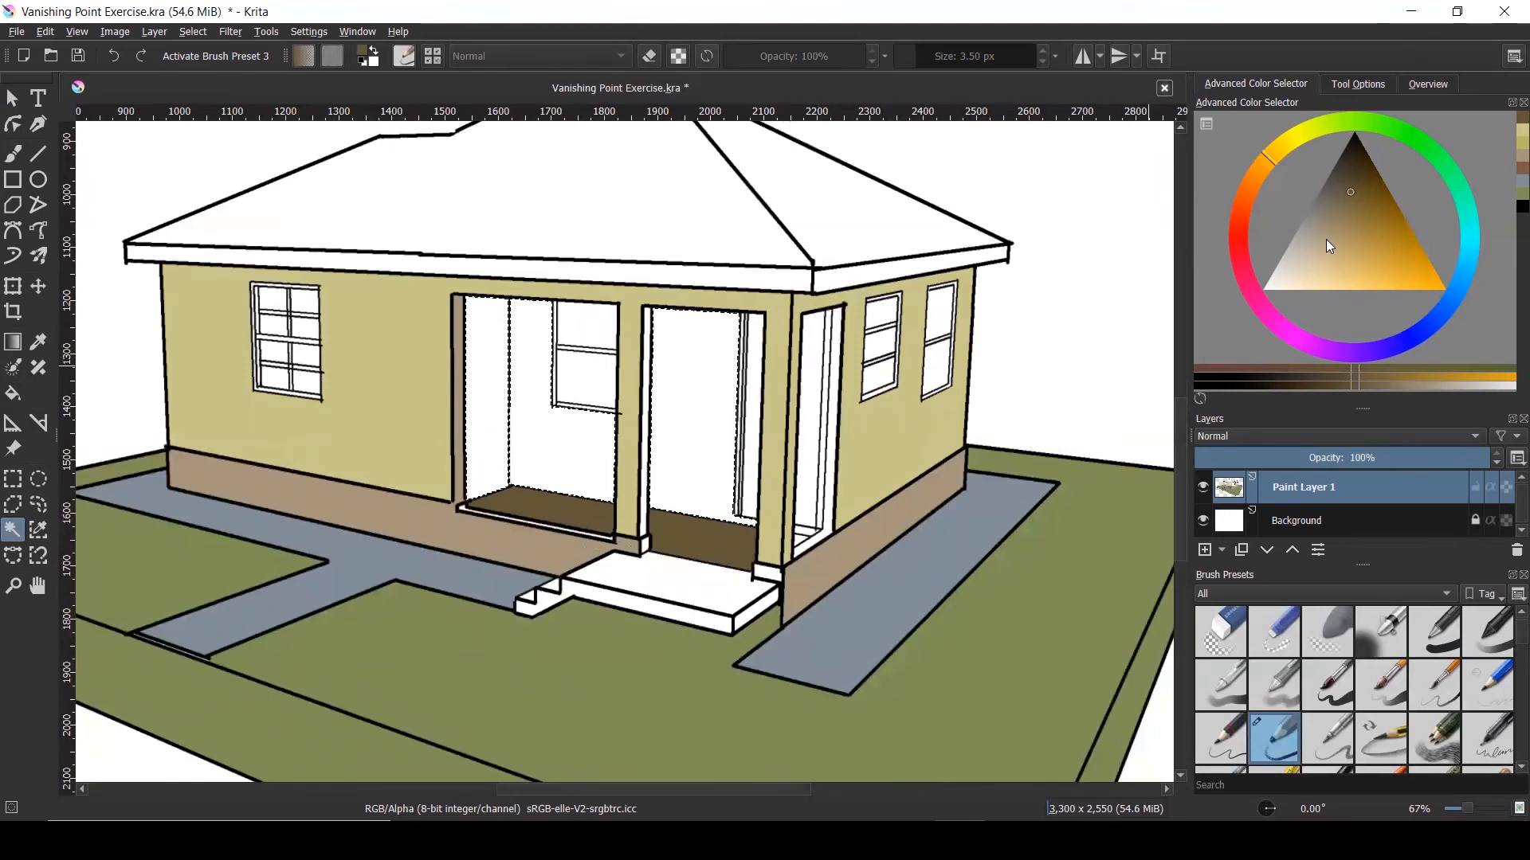
{"action": "mouse_move", "coordinate": [1402, 134]}
{"action": "left_mouse_down"}
{"action": "mouse_move", "coordinate": [1371, 261]}
{"action": "mouse_move", "coordinate": [1325, 255]}
{"action": "left_mouse_up"}
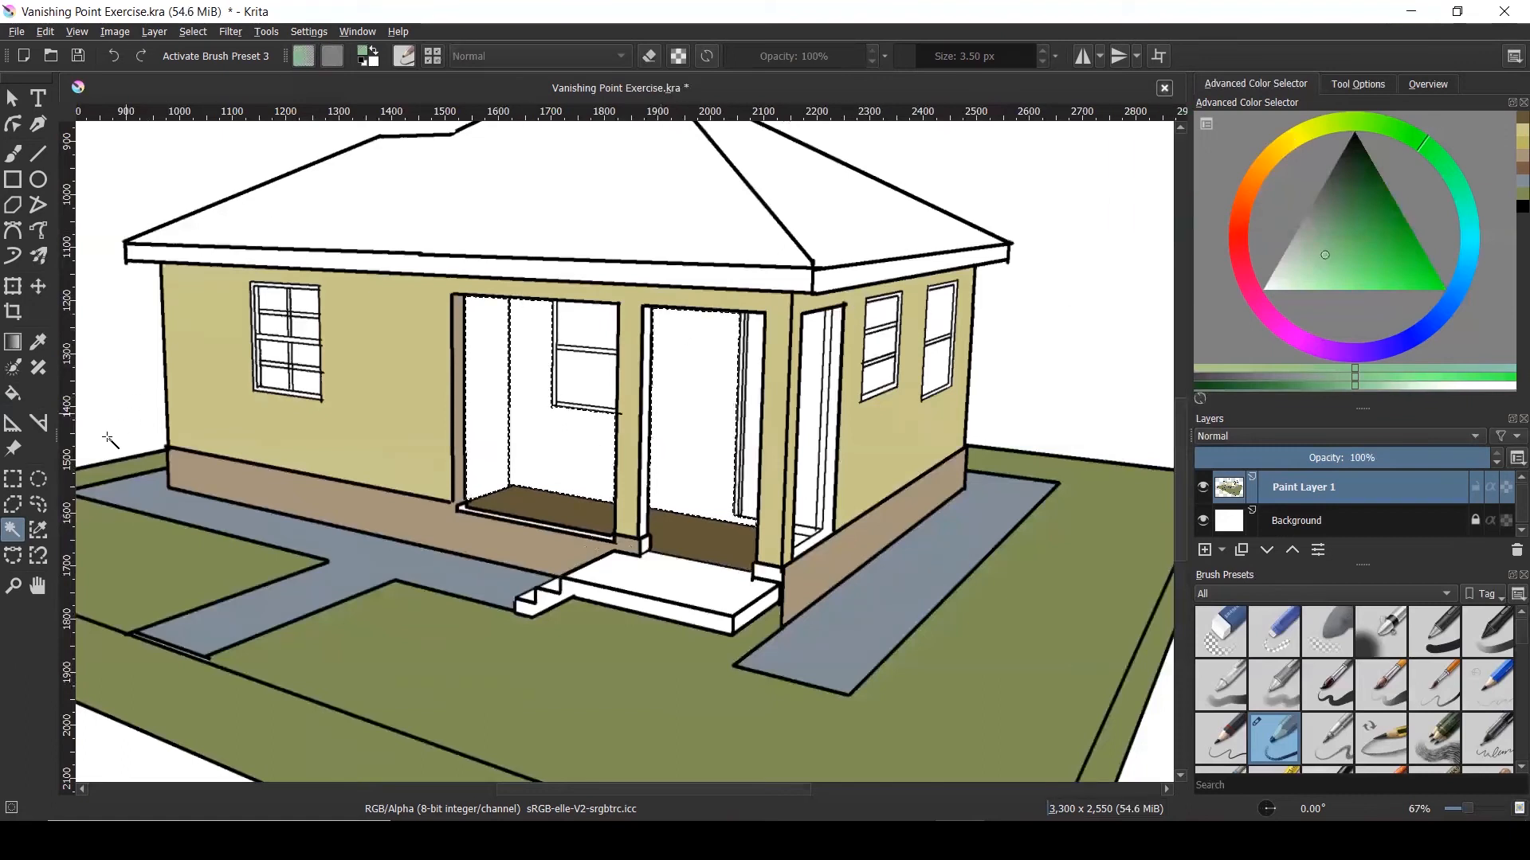
{"action": "left_click", "coordinate": [13, 393]}
{"action": "left_click", "coordinate": [492, 392]}
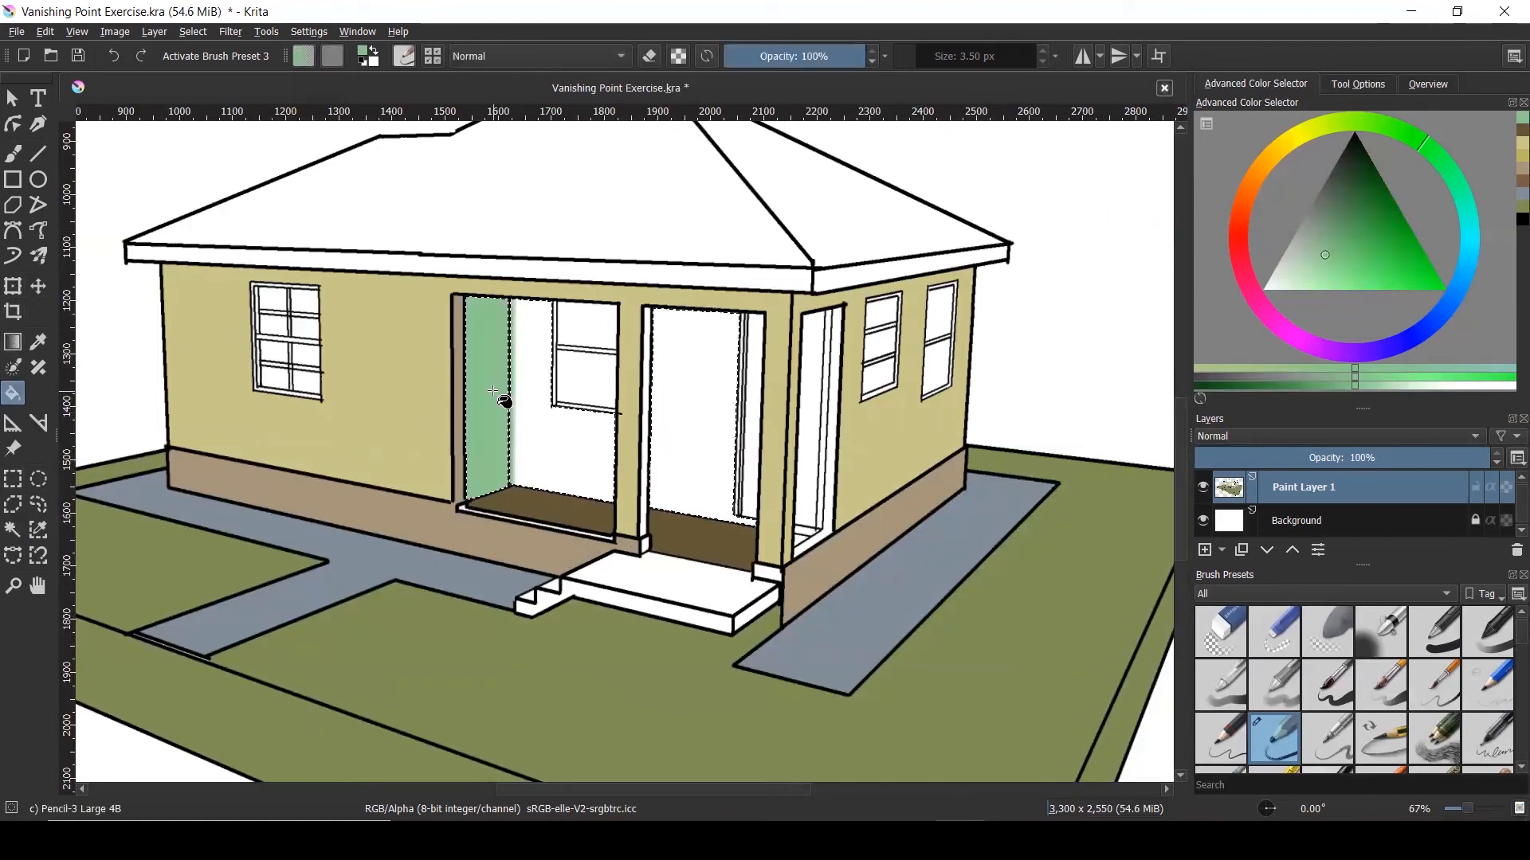
{"action": "left_click", "coordinate": [533, 414]}
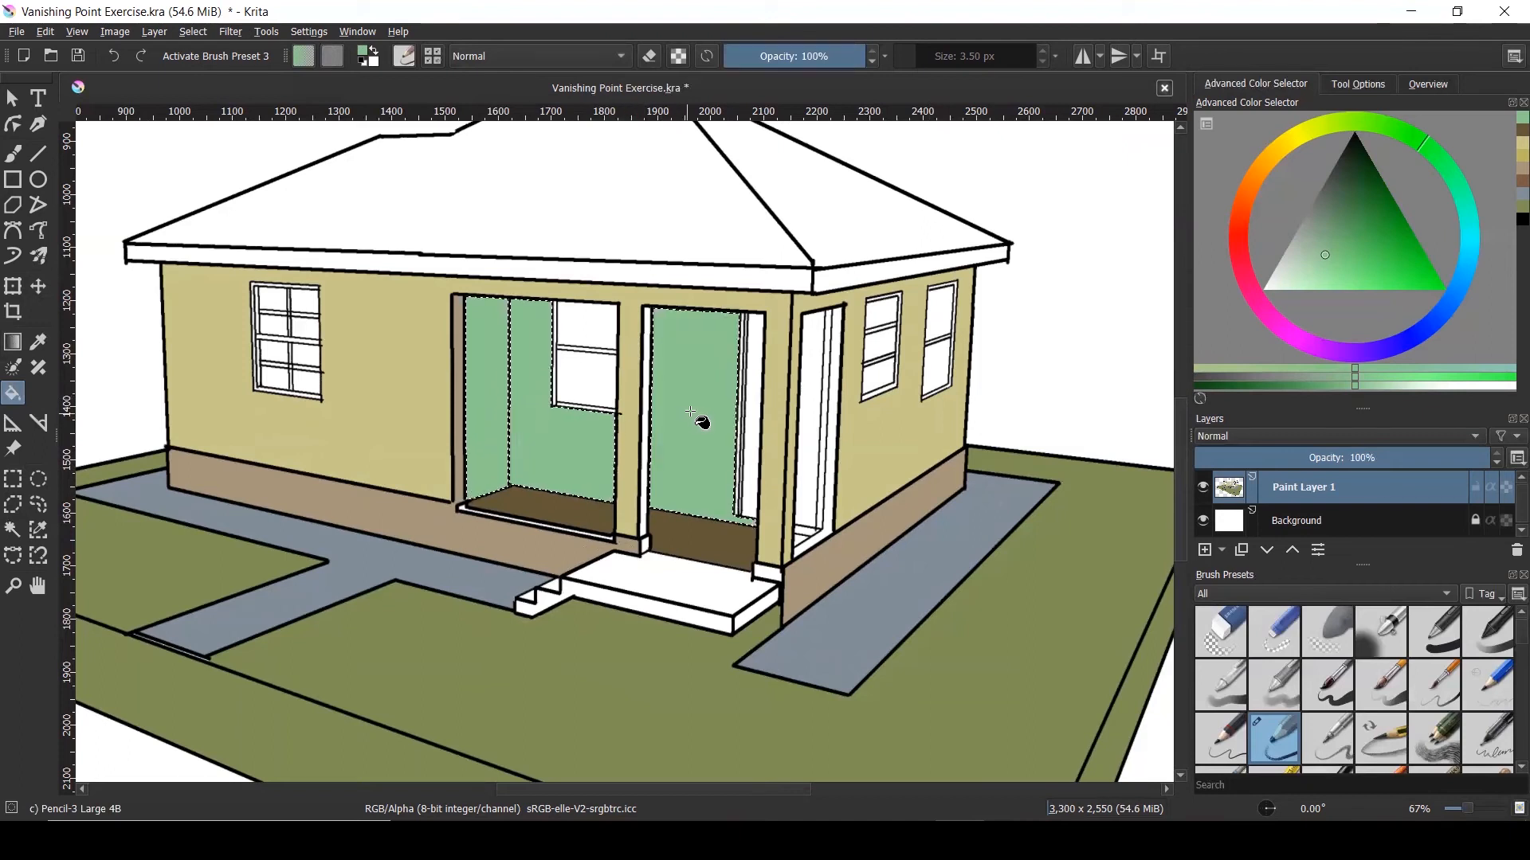
{"action": "scroll", "coordinate": [711, 449], "scroll_direction": "down", "scroll_amount": 1}
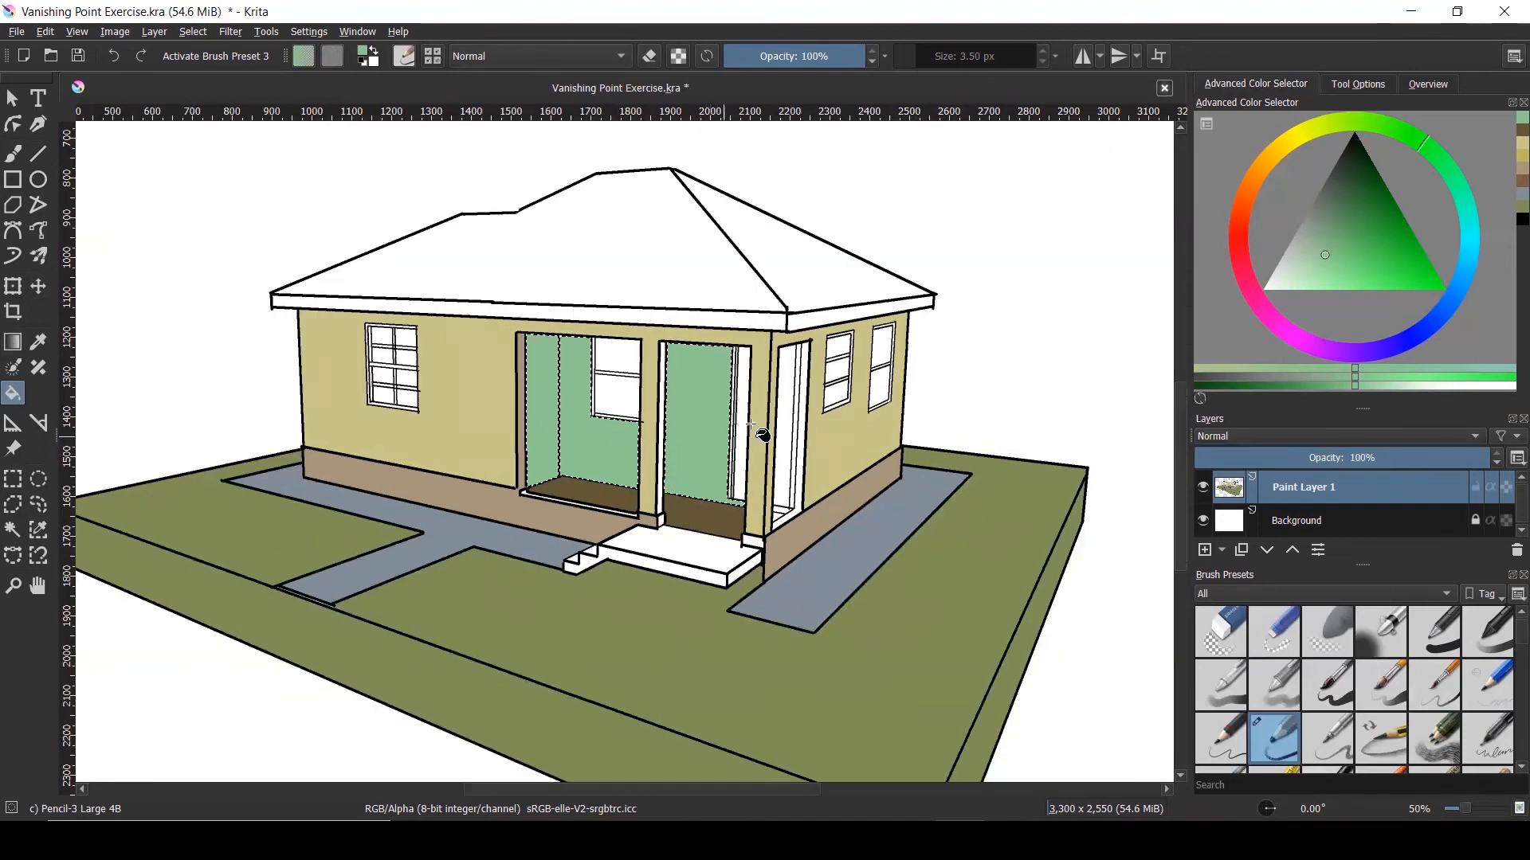
{"action": "scroll", "coordinate": [794, 471], "scroll_direction": "up", "scroll_amount": 4}
{"action": "scroll", "coordinate": [789, 463], "scroll_direction": "down", "scroll_amount": 2}
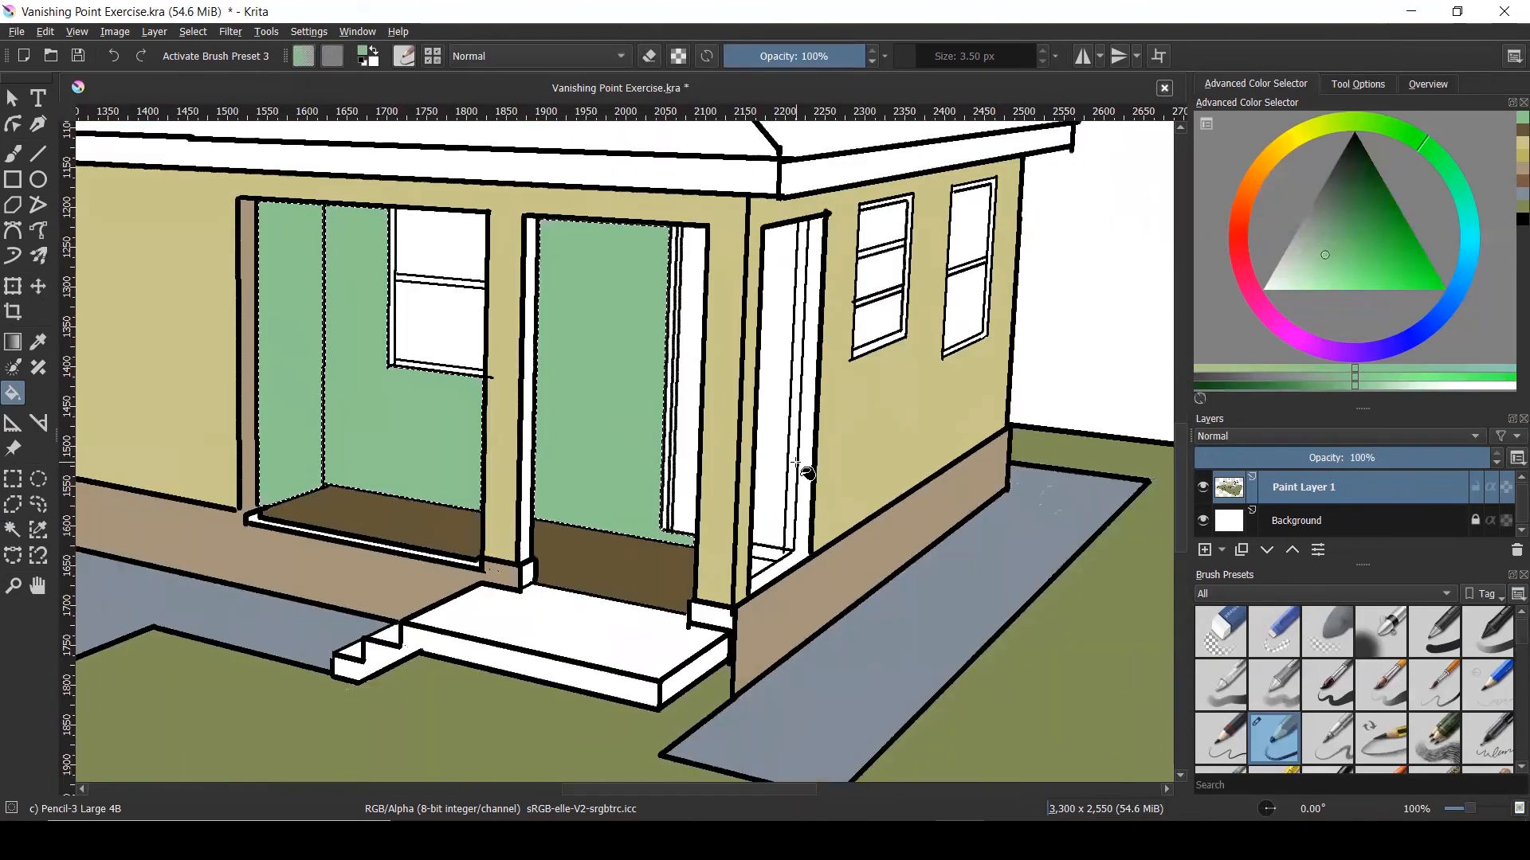
{"action": "scroll", "coordinate": [786, 459], "scroll_direction": "down", "scroll_amount": 1}
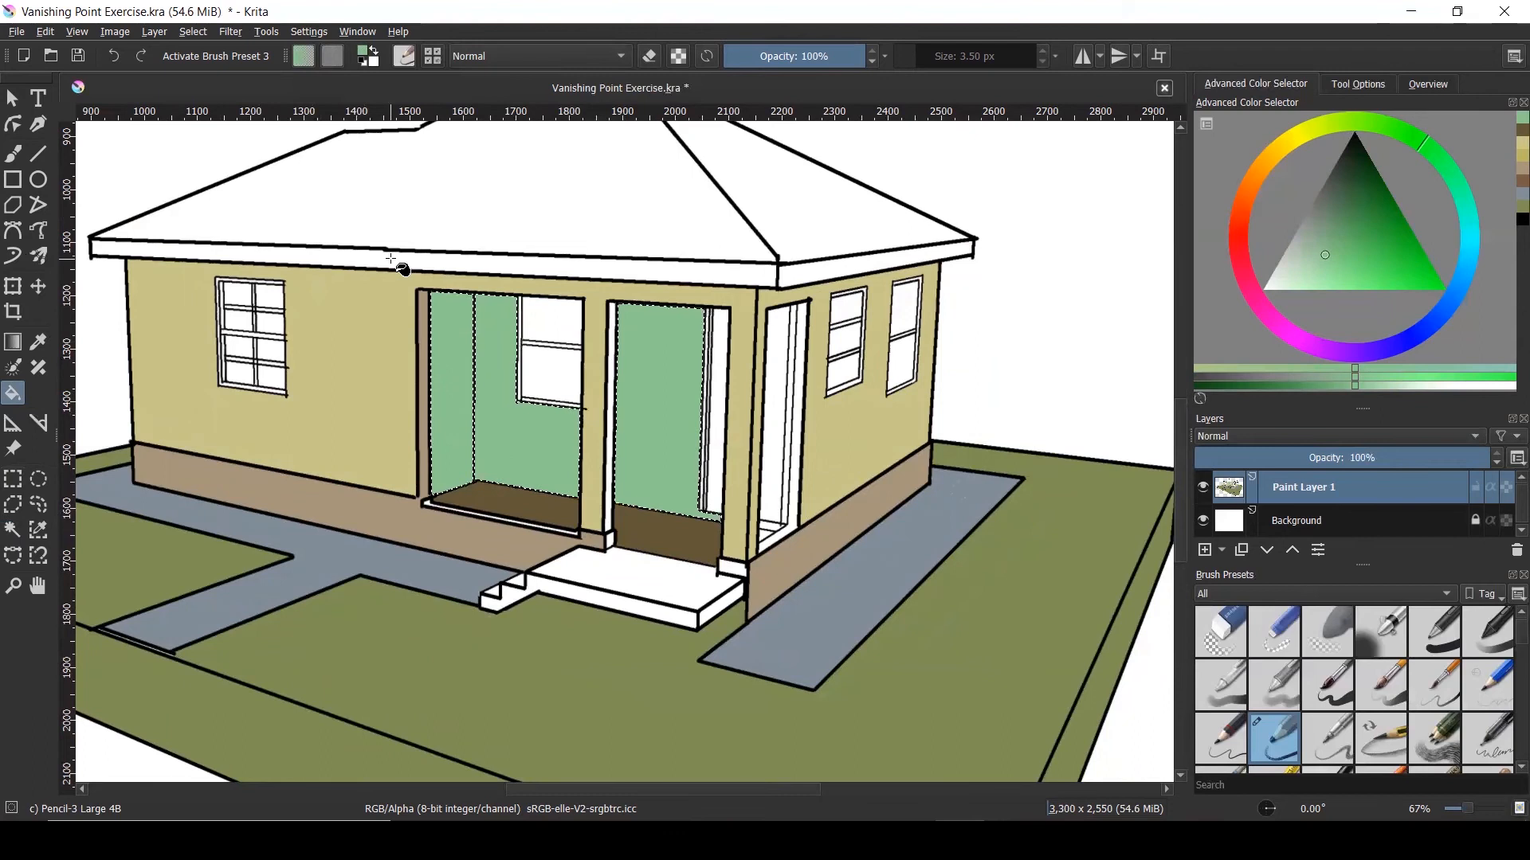
Select the roof eave fascia band and fill it with a lighter ochre brown
{"action": "left_click", "coordinate": [13, 530]}
{"action": "left_click", "coordinate": [291, 261]}
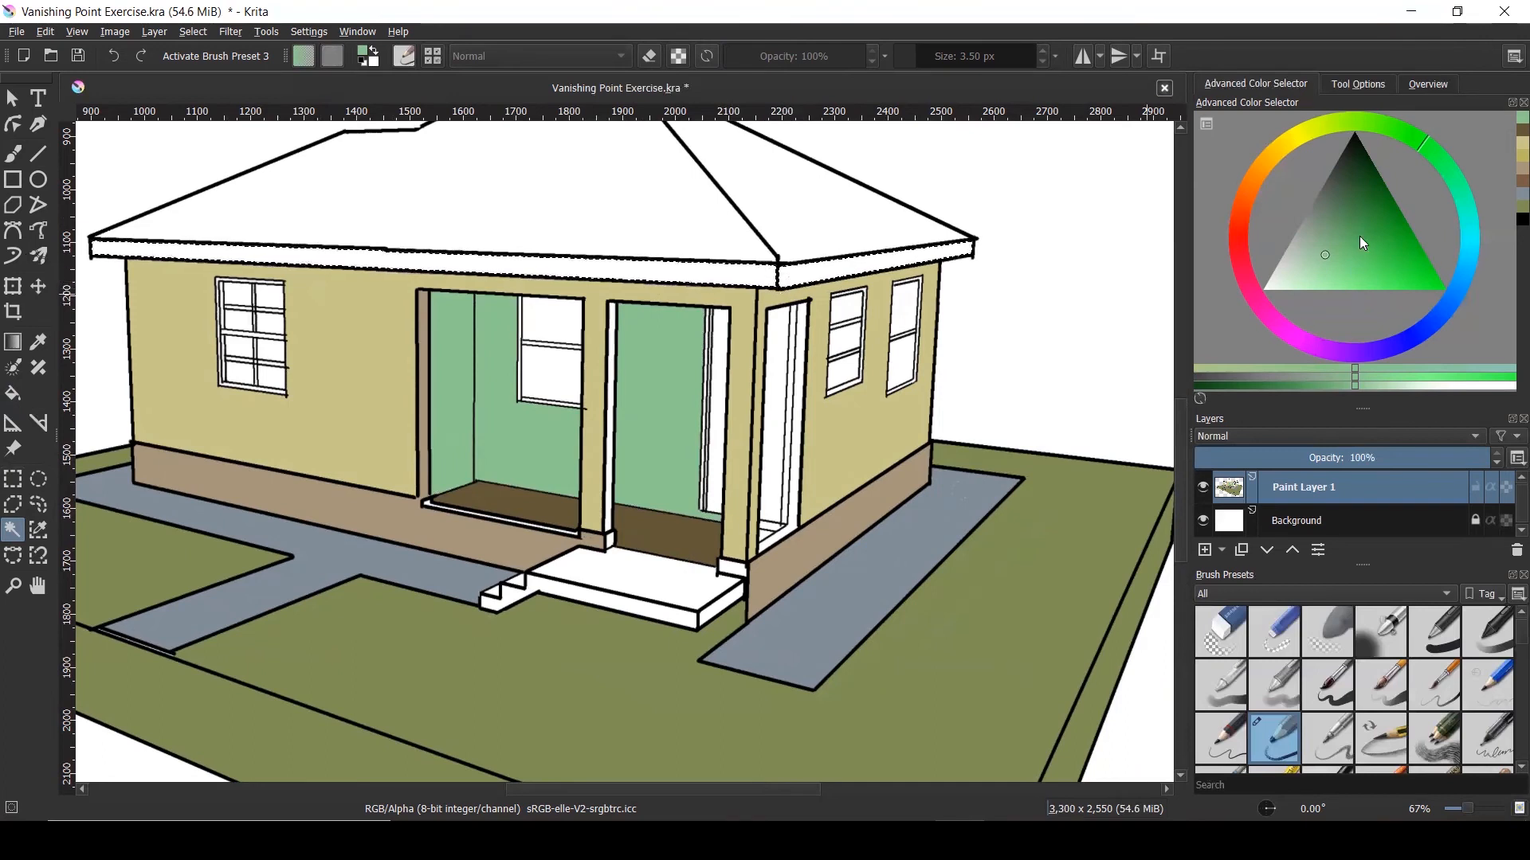
{"action": "left_click", "coordinate": [1275, 160]}
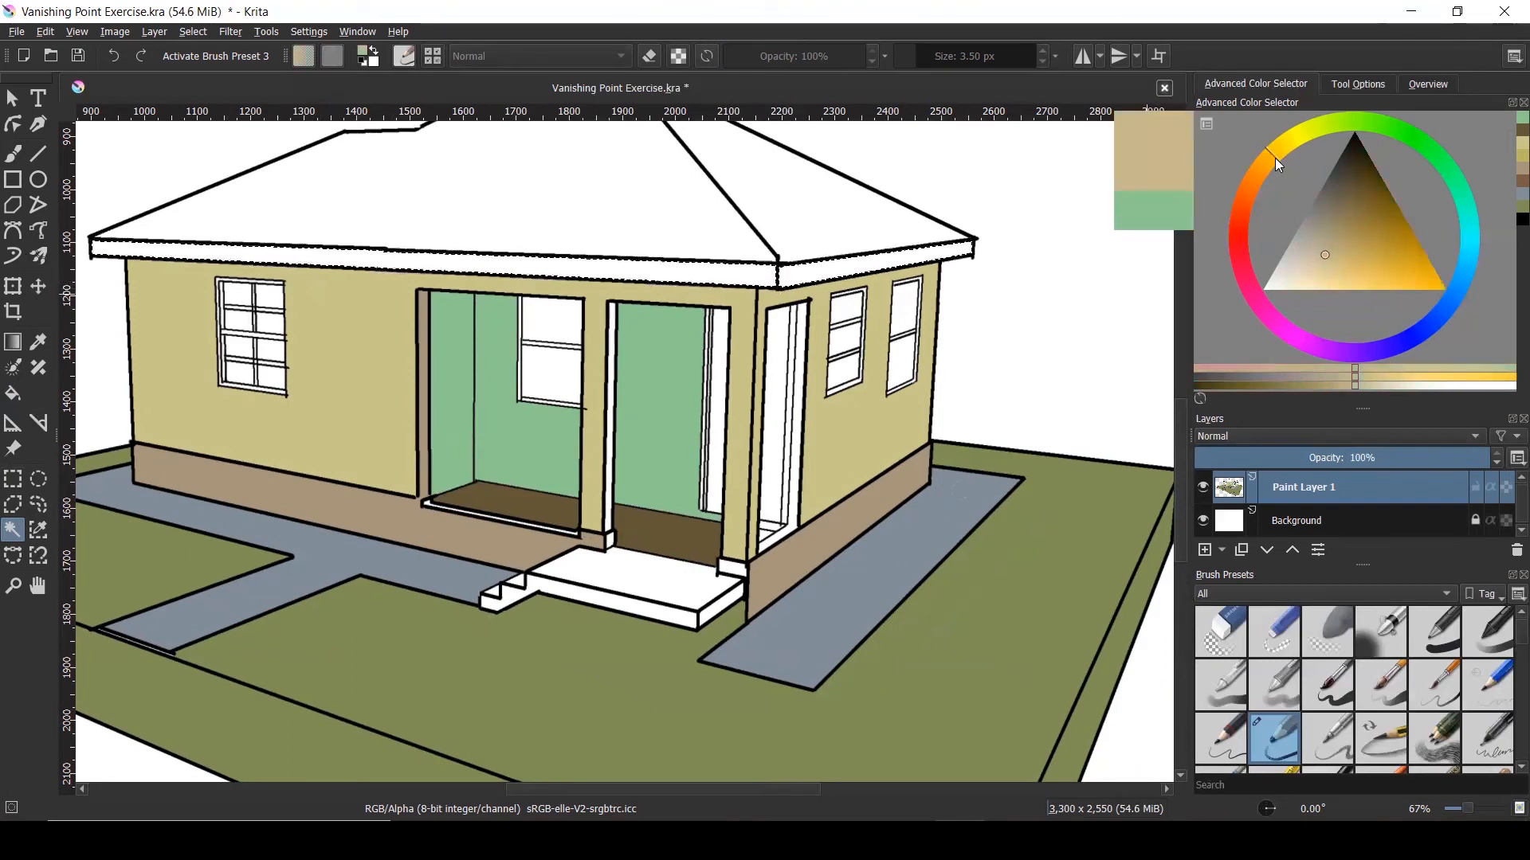
{"action": "left_click", "coordinate": [1372, 189]}
{"action": "left_click", "coordinate": [1357, 178]}
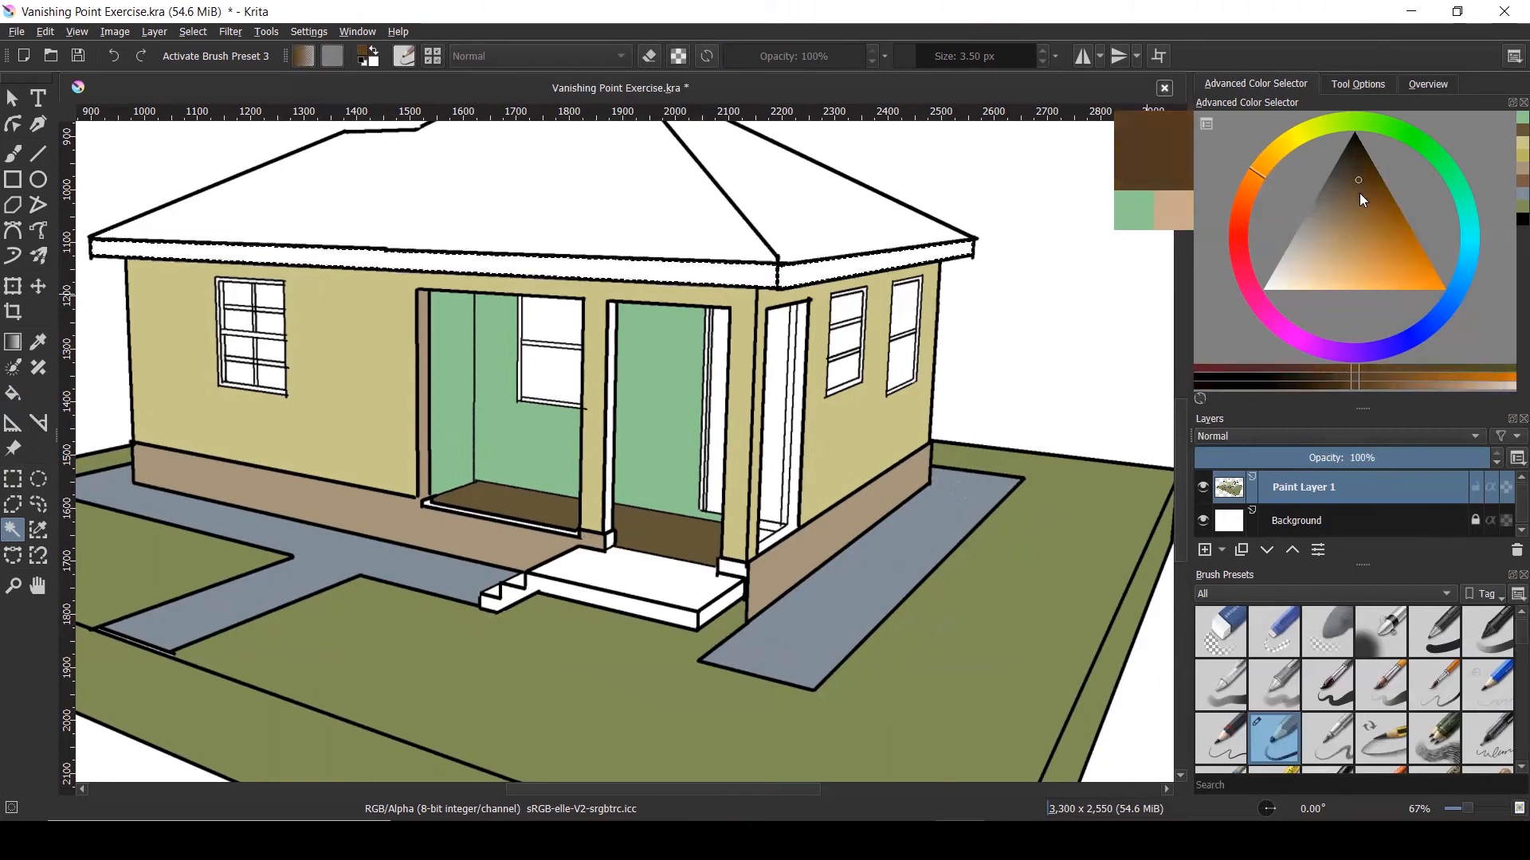
{"action": "left_click", "coordinate": [1360, 195]}
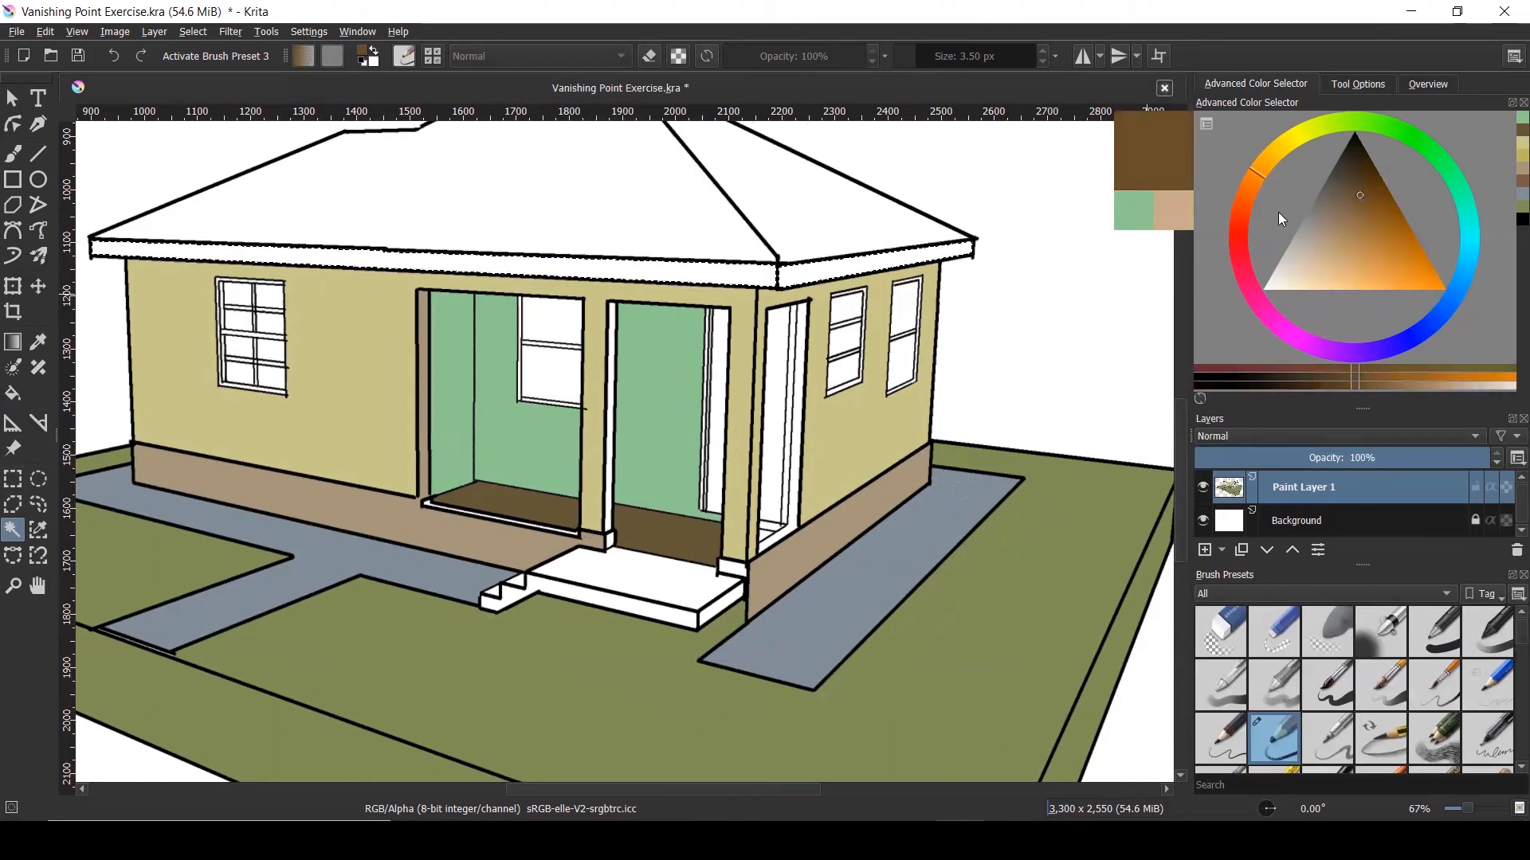
{"action": "left_click", "coordinate": [1364, 212]}
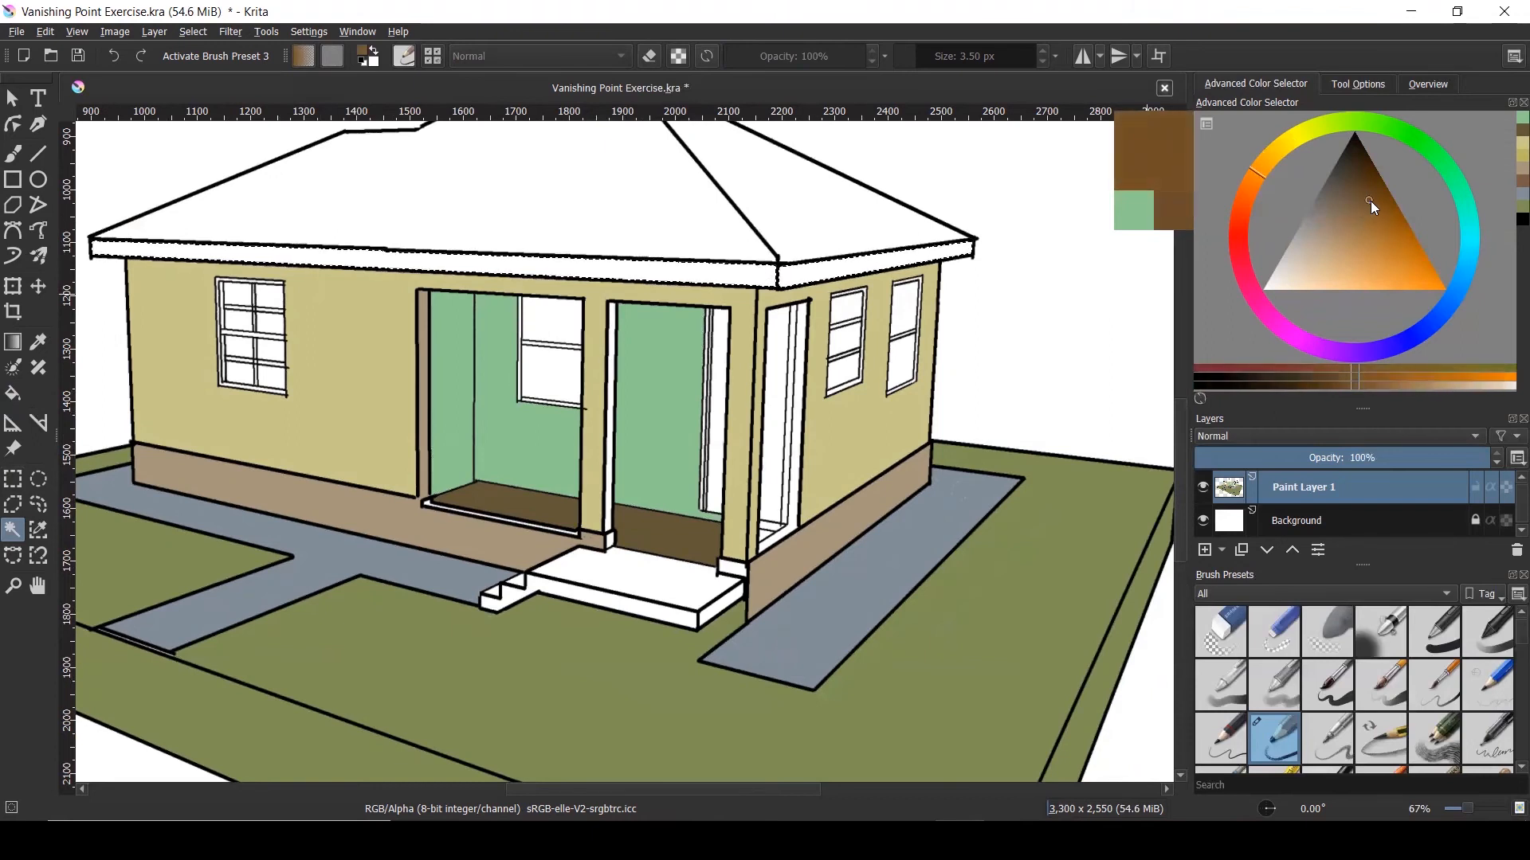
{"action": "left_click_drag", "start_coordinate": [1372, 207], "coordinate": [1373, 228]}
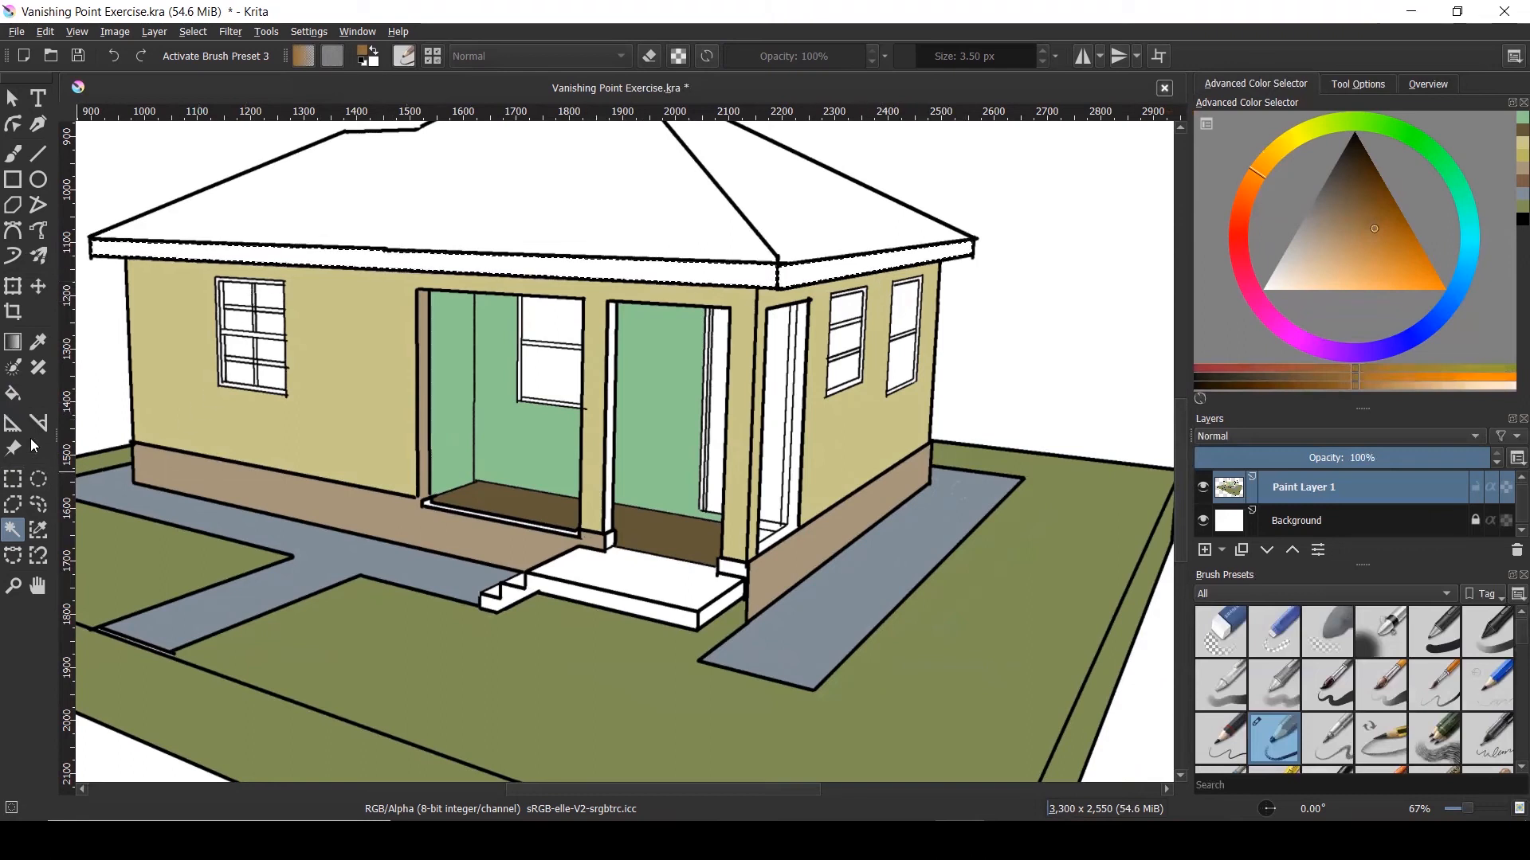
{"action": "left_click", "coordinate": [13, 393]}
{"action": "left_click", "coordinate": [272, 246]}
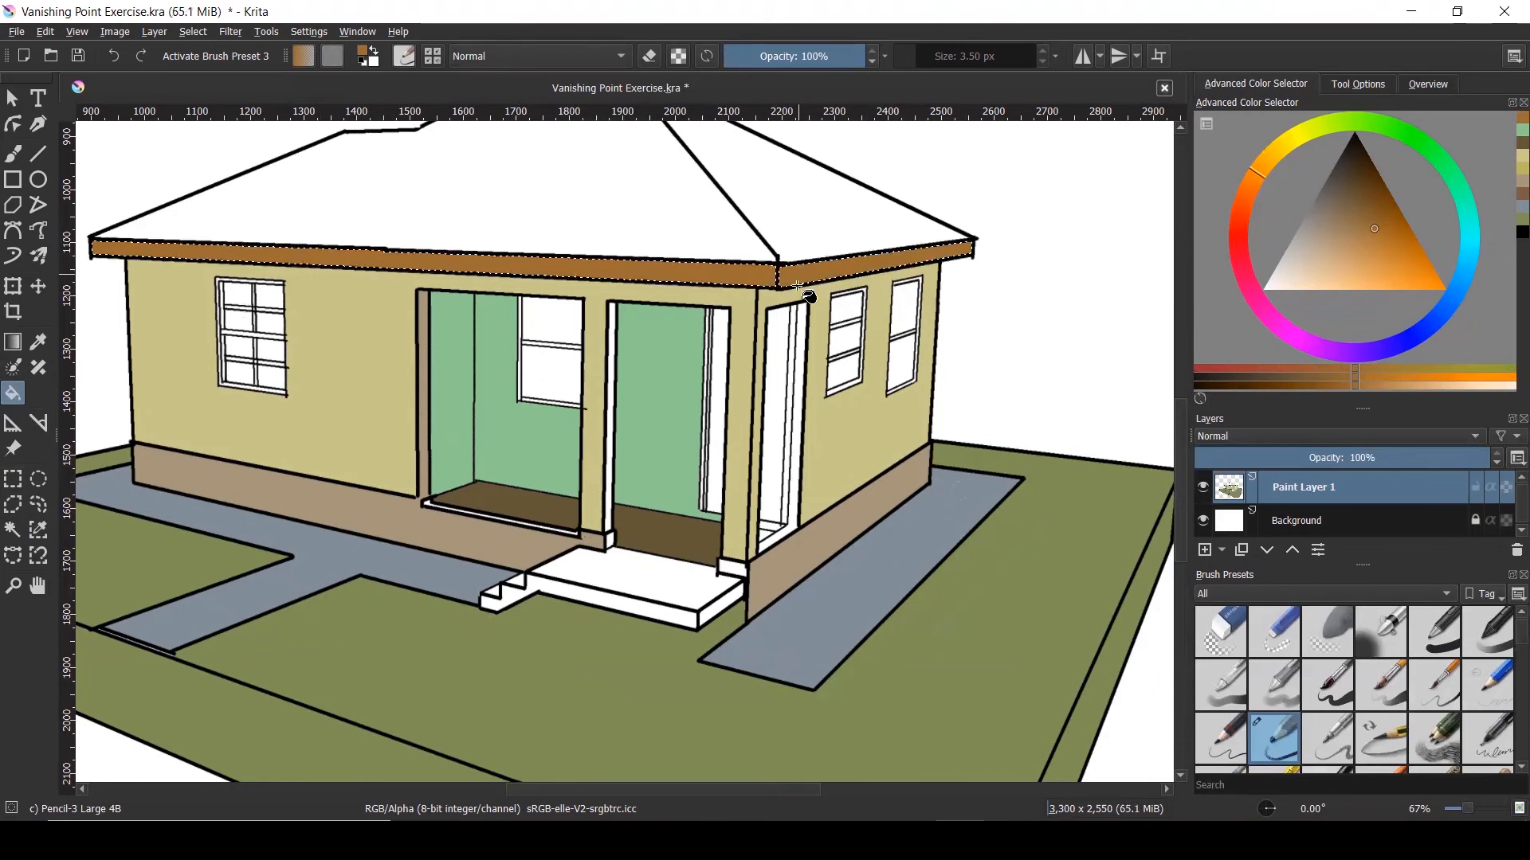
{"action": "scroll", "coordinate": [785, 408], "scroll_direction": "down", "scroll_amount": 2}
{"action": "scroll", "coordinate": [785, 407], "scroll_direction": "up", "scroll_amount": 1}
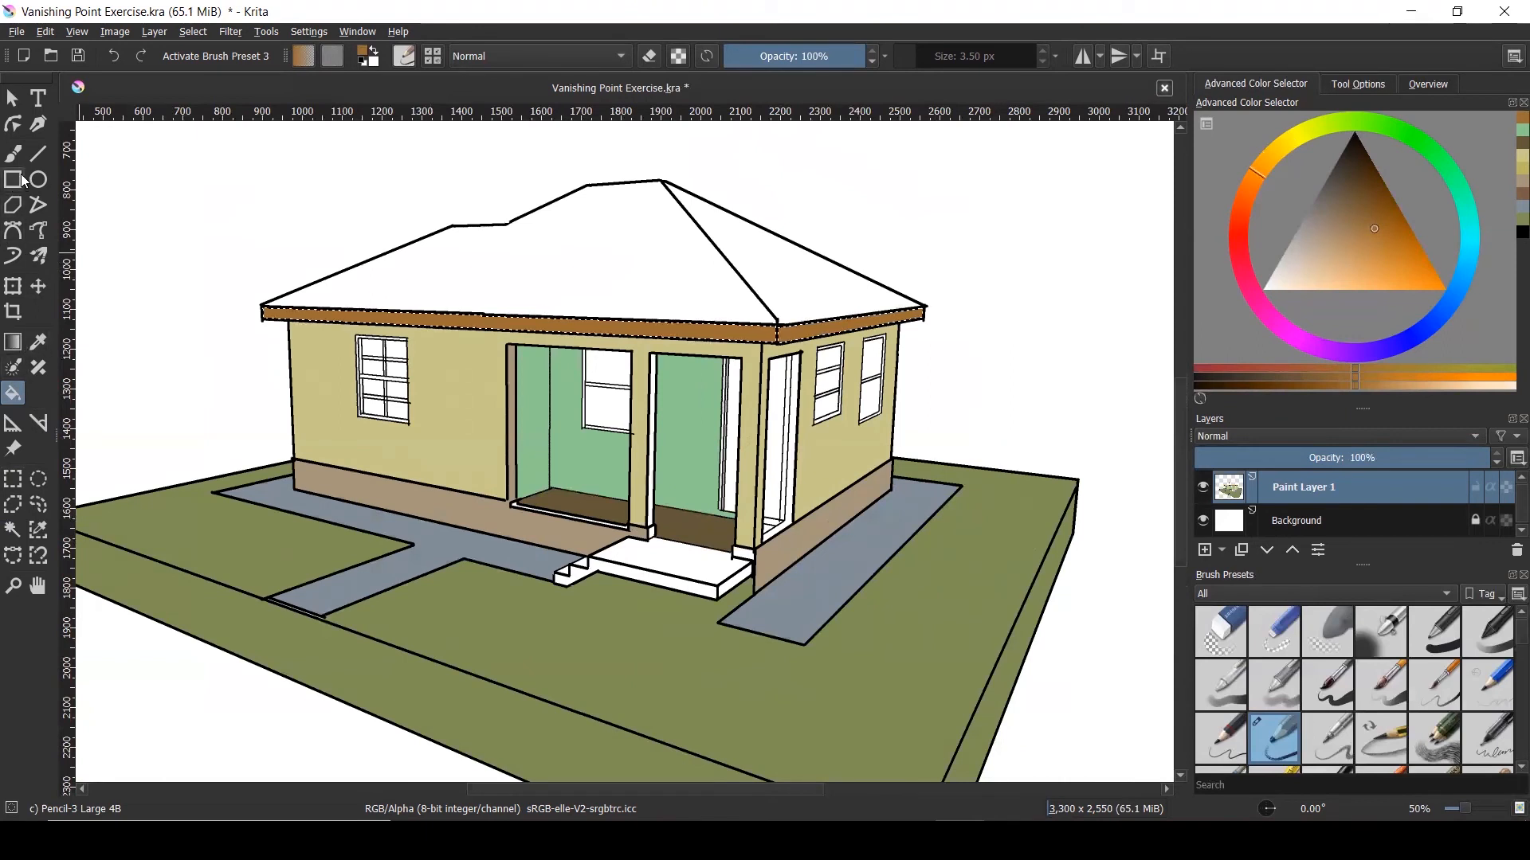
Select the white roof area with the magic wand and fill both roof faces dark blue
{"action": "left_click", "coordinate": [13, 529]}
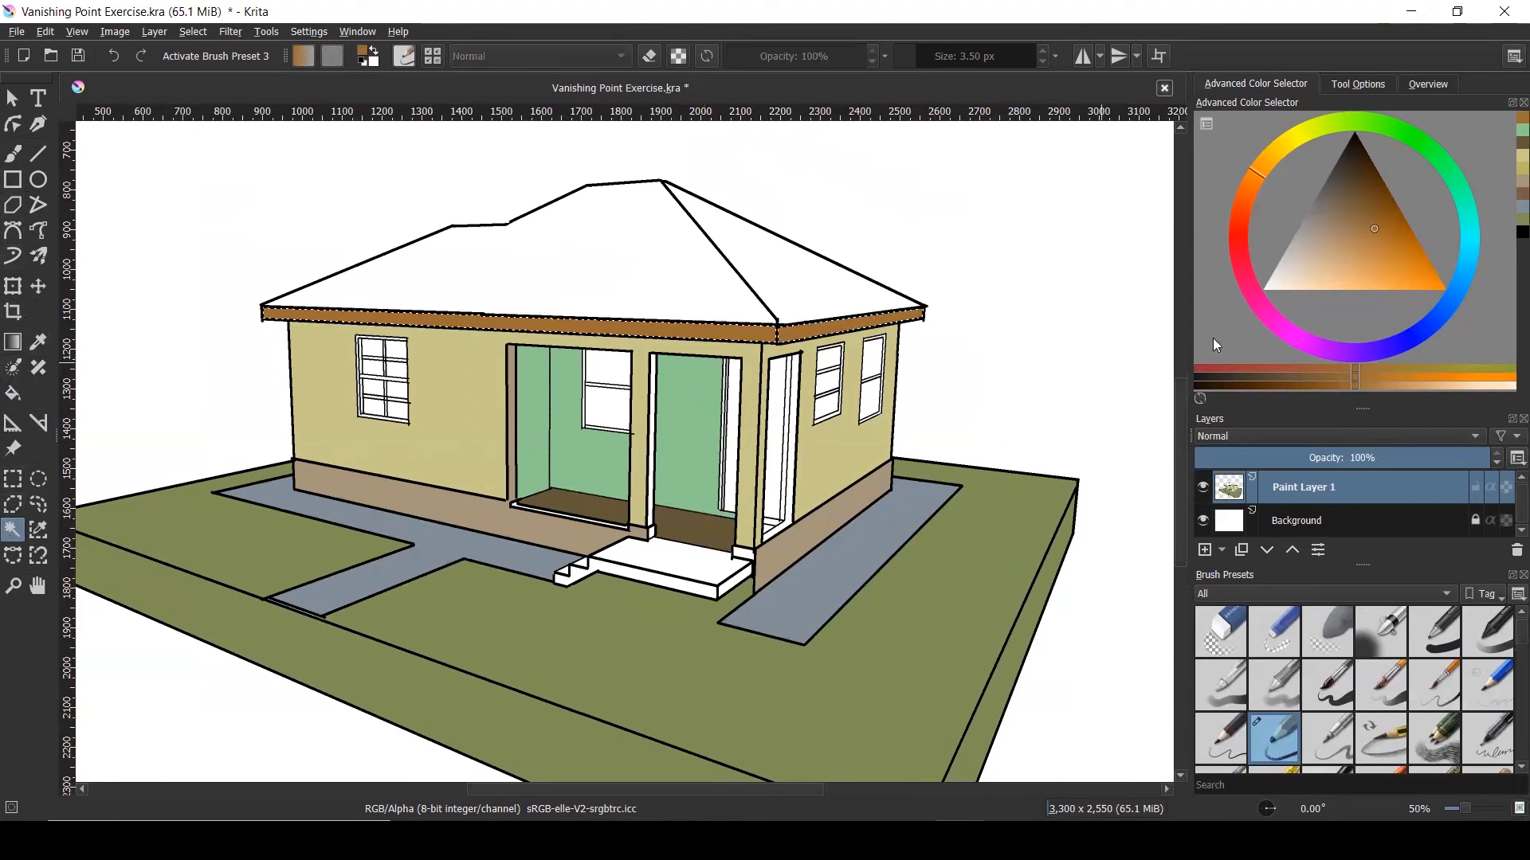
{"action": "left_click", "coordinate": [1438, 320]}
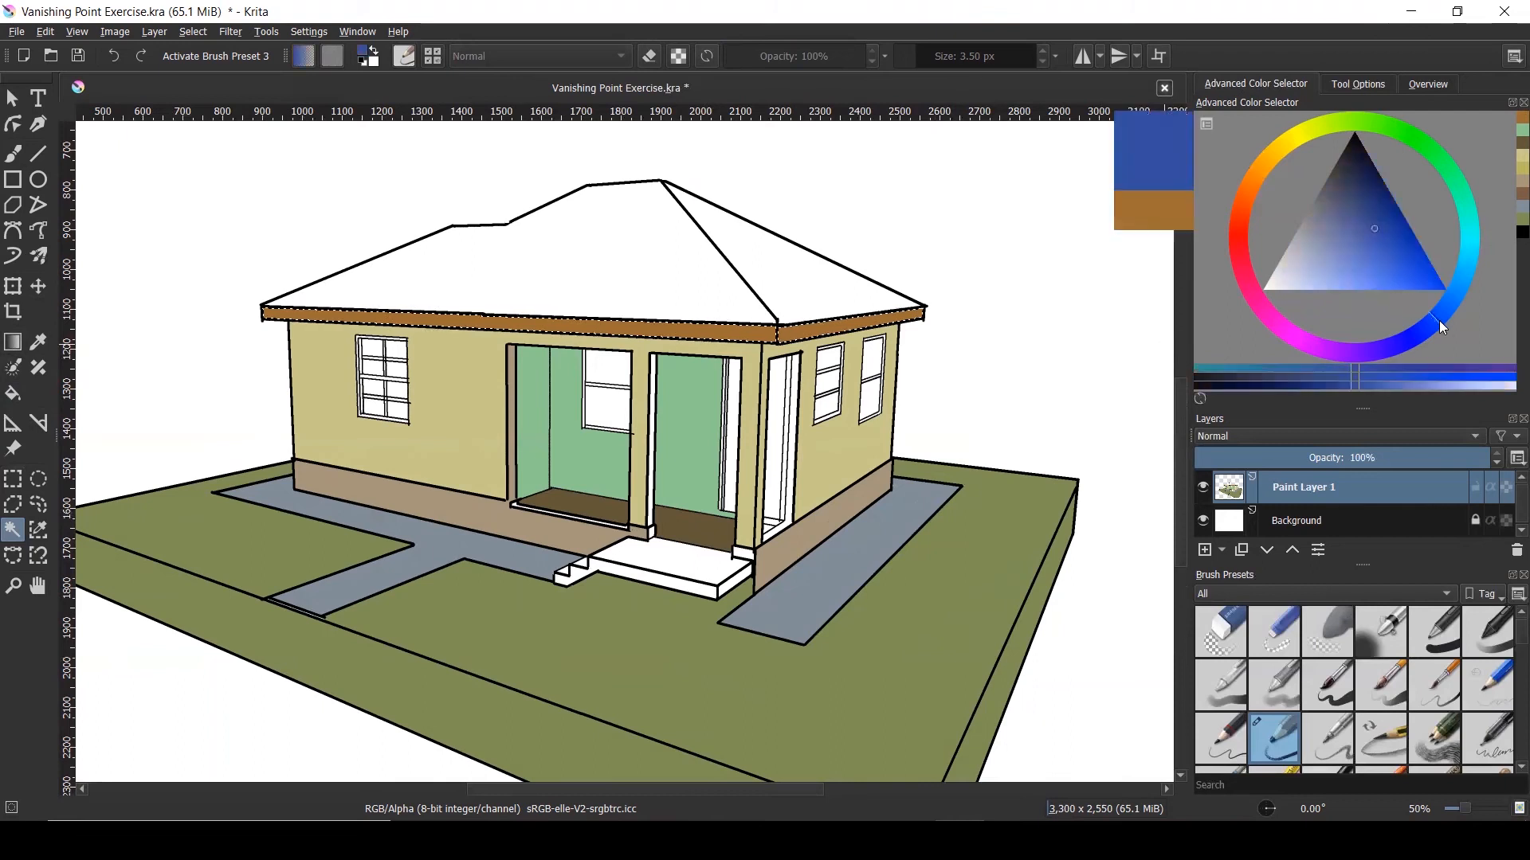
{"action": "left_click_drag", "start_coordinate": [1438, 321], "coordinate": [1457, 301]}
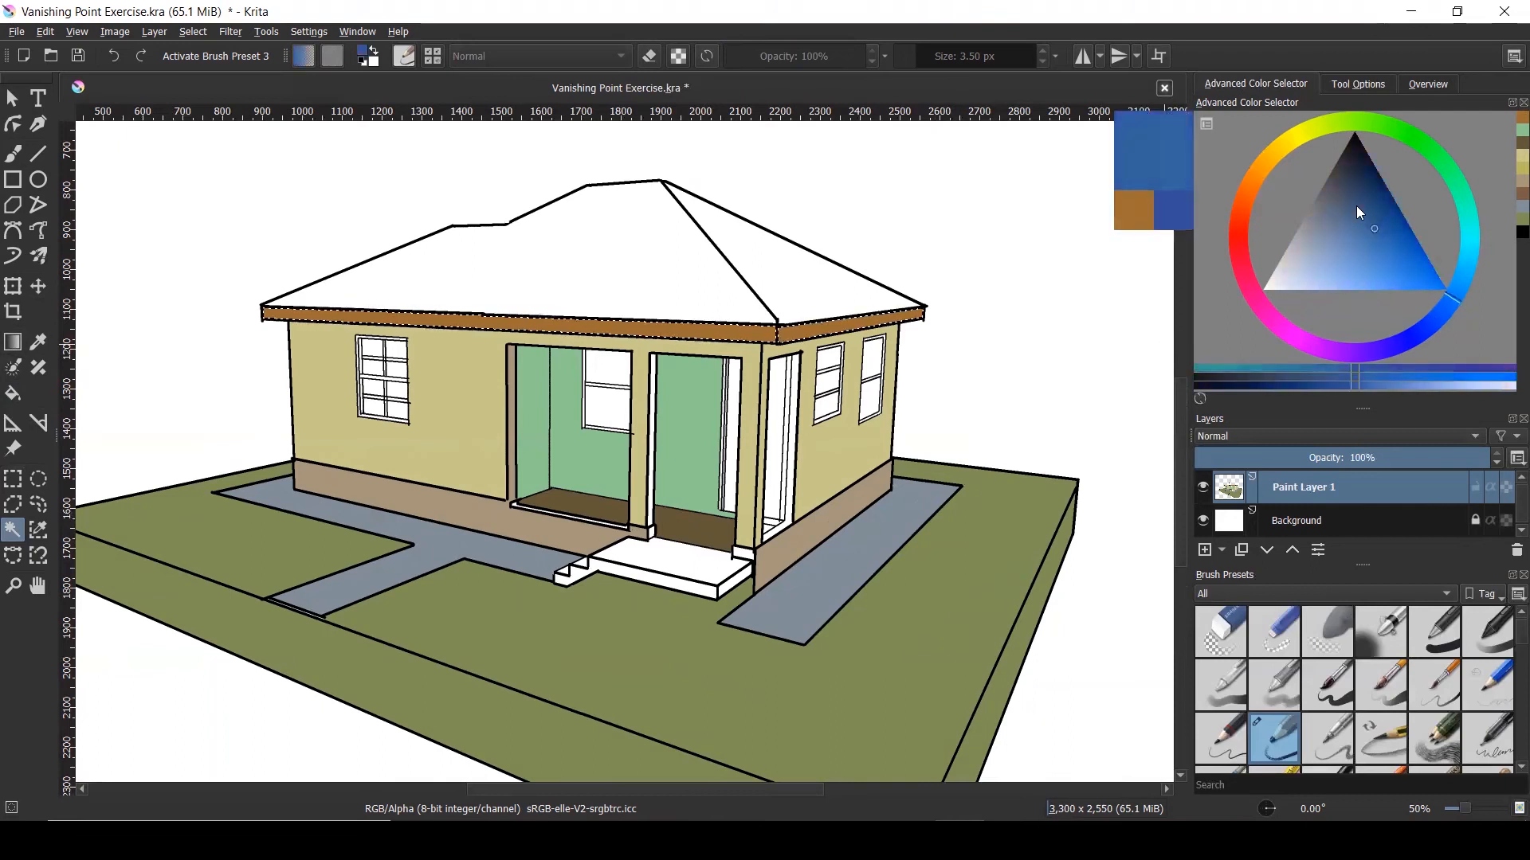
{"action": "left_click_drag", "start_coordinate": [1358, 198], "coordinate": [1358, 198]}
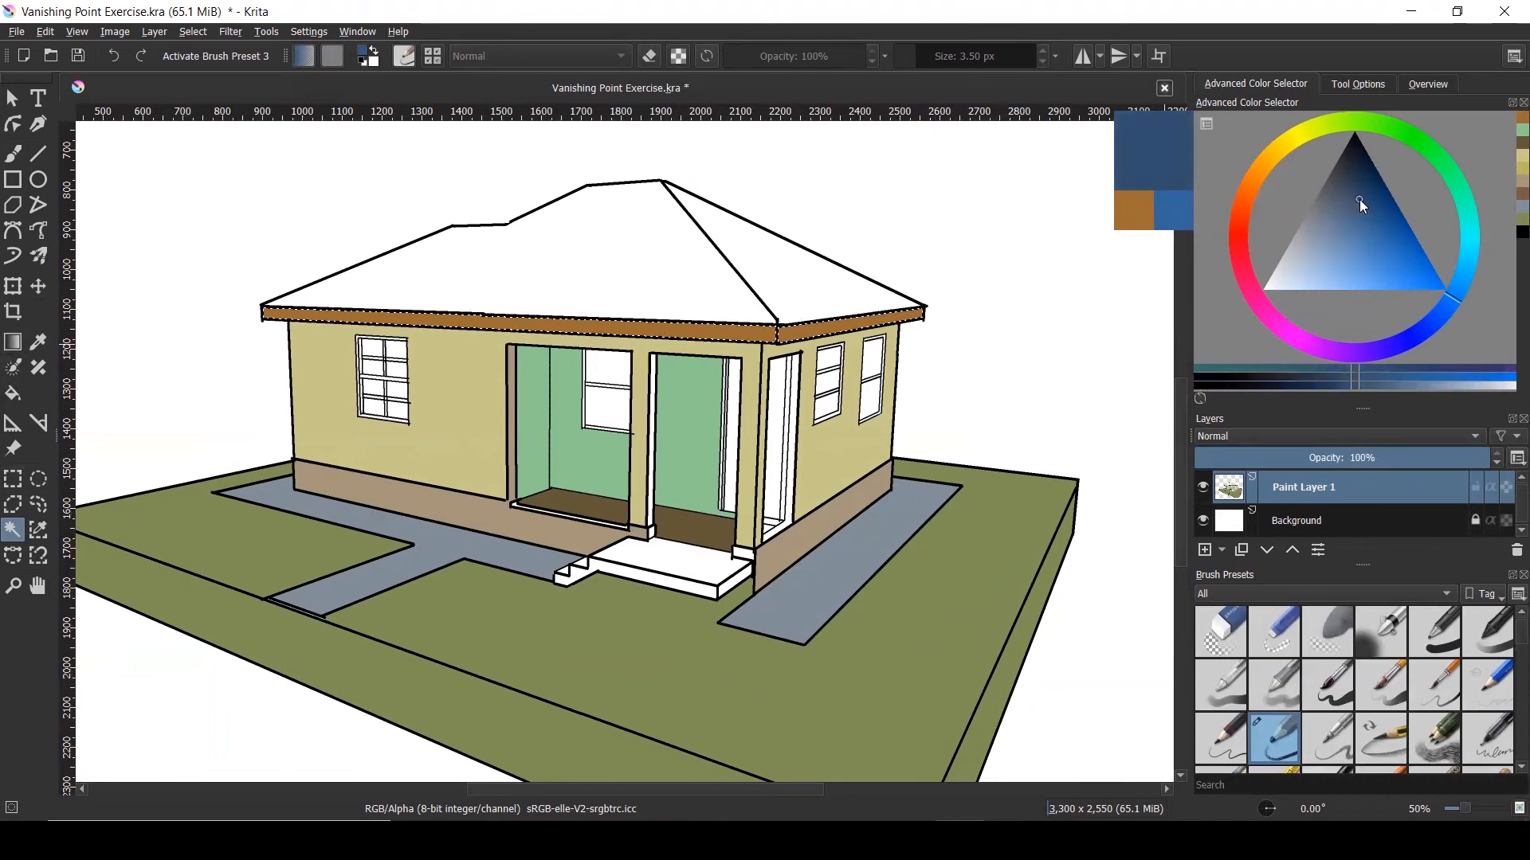
{"action": "left_click", "coordinate": [661, 238]}
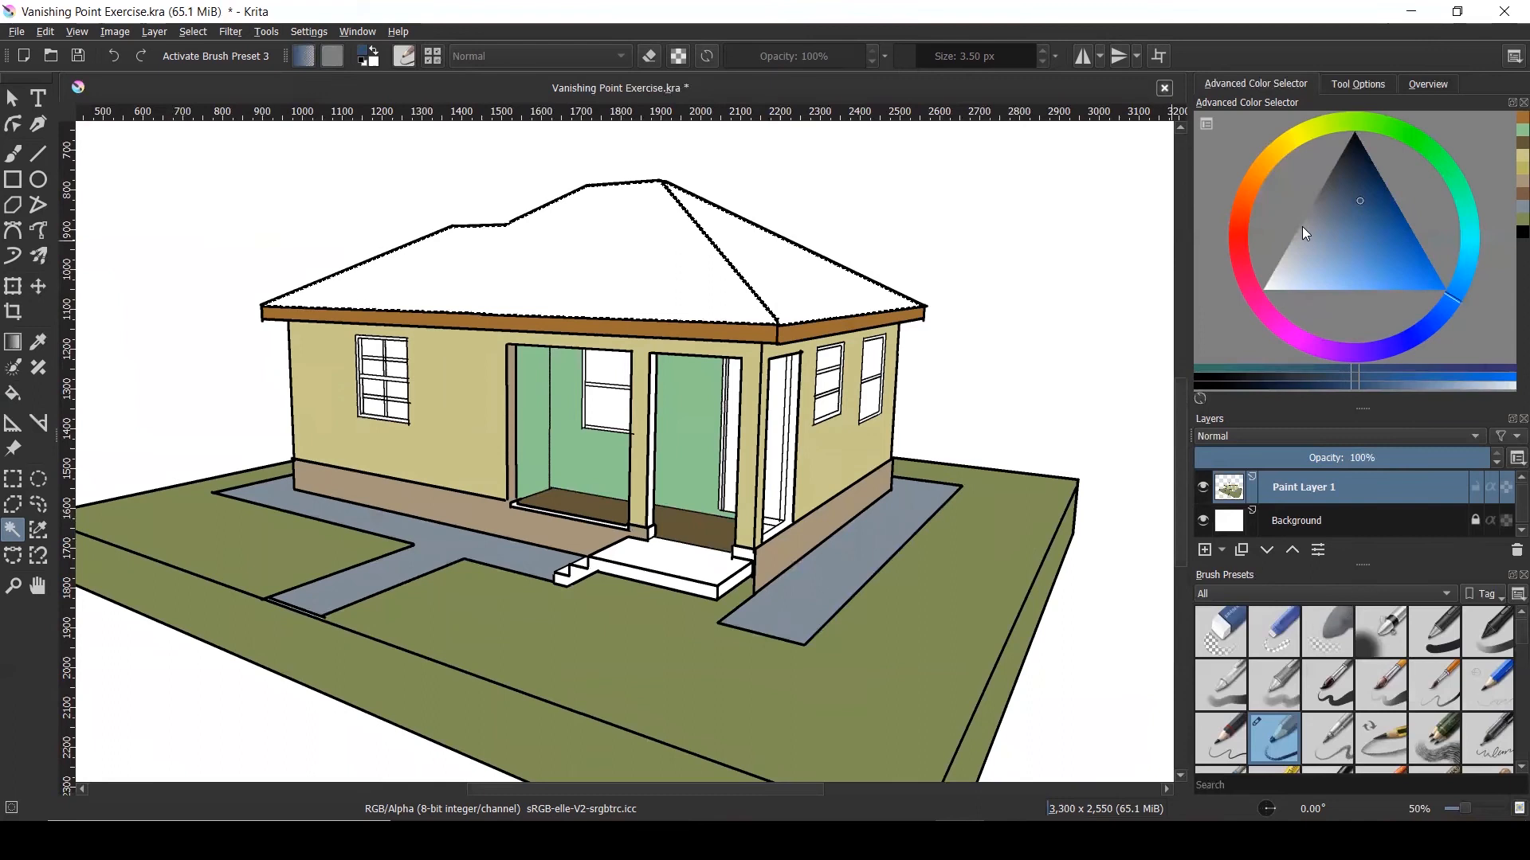
{"action": "left_click", "coordinate": [12, 393]}
{"action": "left_click", "coordinate": [749, 258]}
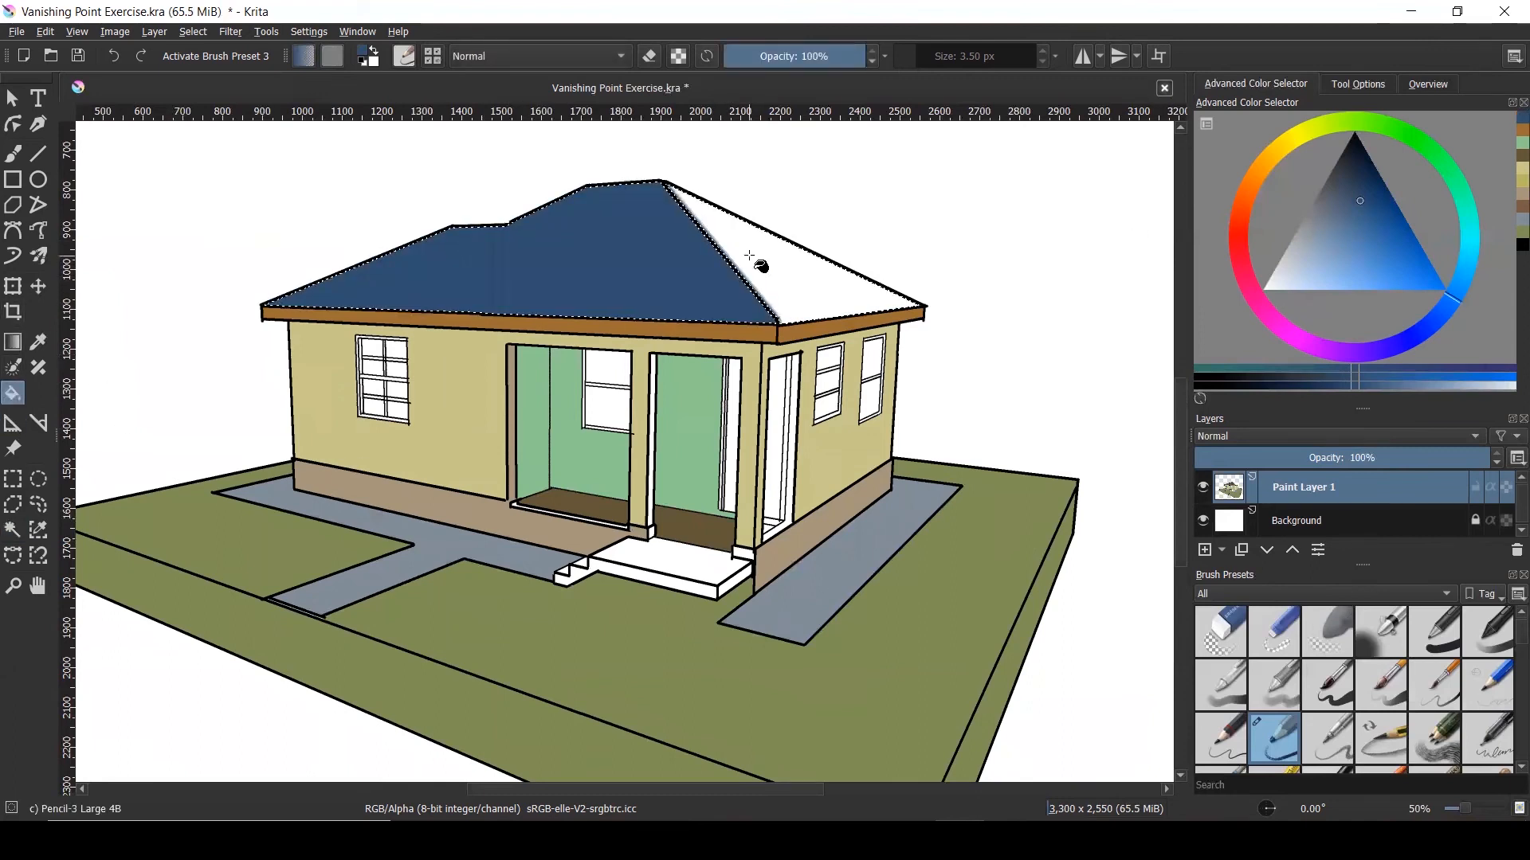
{"action": "left_click", "coordinate": [753, 256]}
Refill the roof with a muted slate grey-blue, then clear the selection
{"action": "scroll", "coordinate": [738, 307], "scroll_direction": "down", "scroll_amount": 2}
{"action": "scroll", "coordinate": [738, 306], "scroll_direction": "up", "scroll_amount": 1}
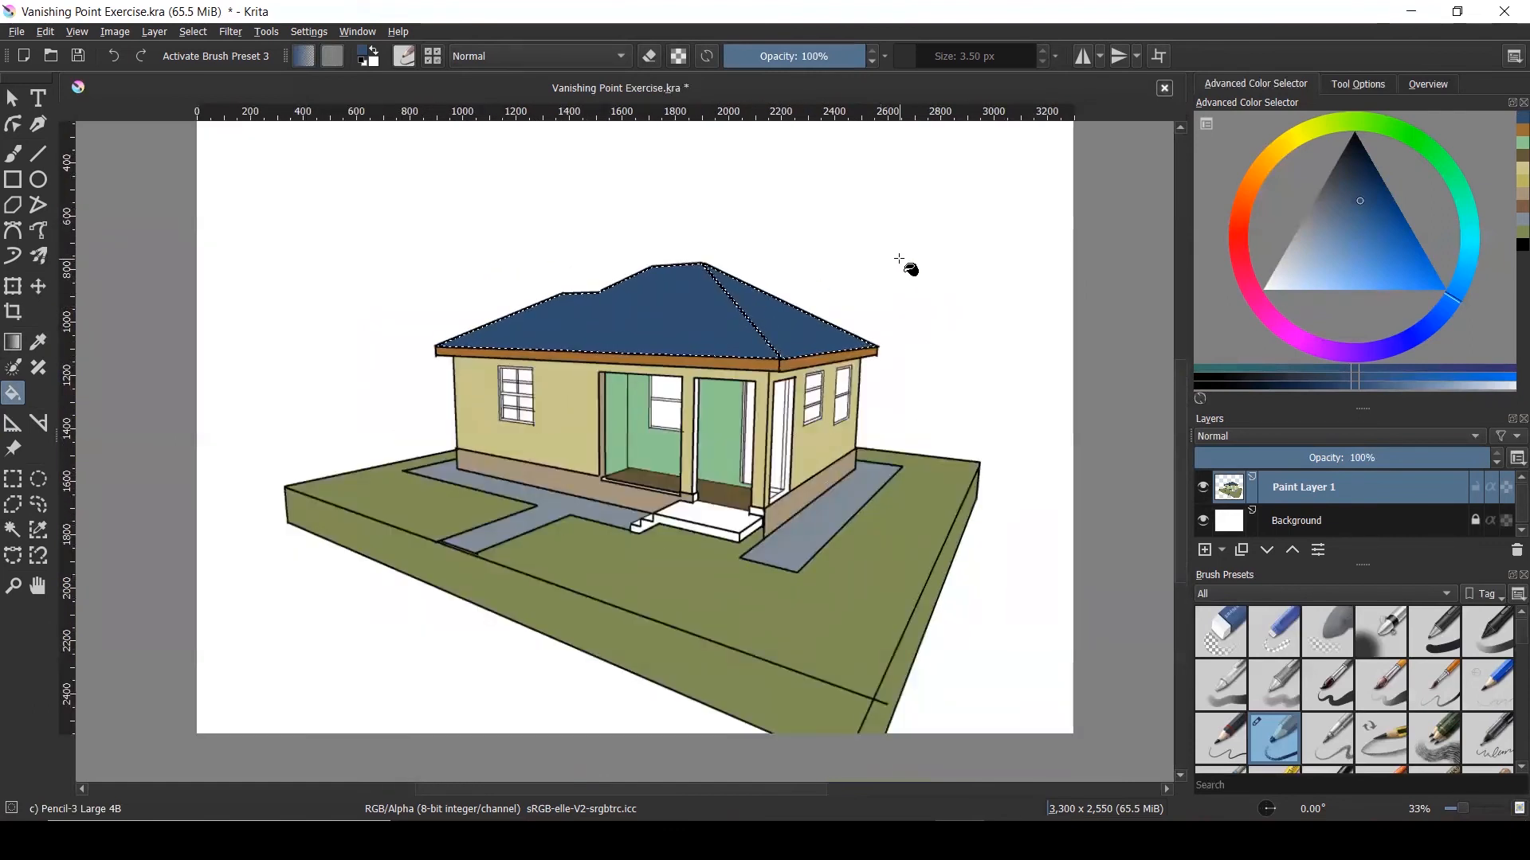
{"action": "left_click_drag", "start_coordinate": [1348, 189], "coordinate": [1330, 211]}
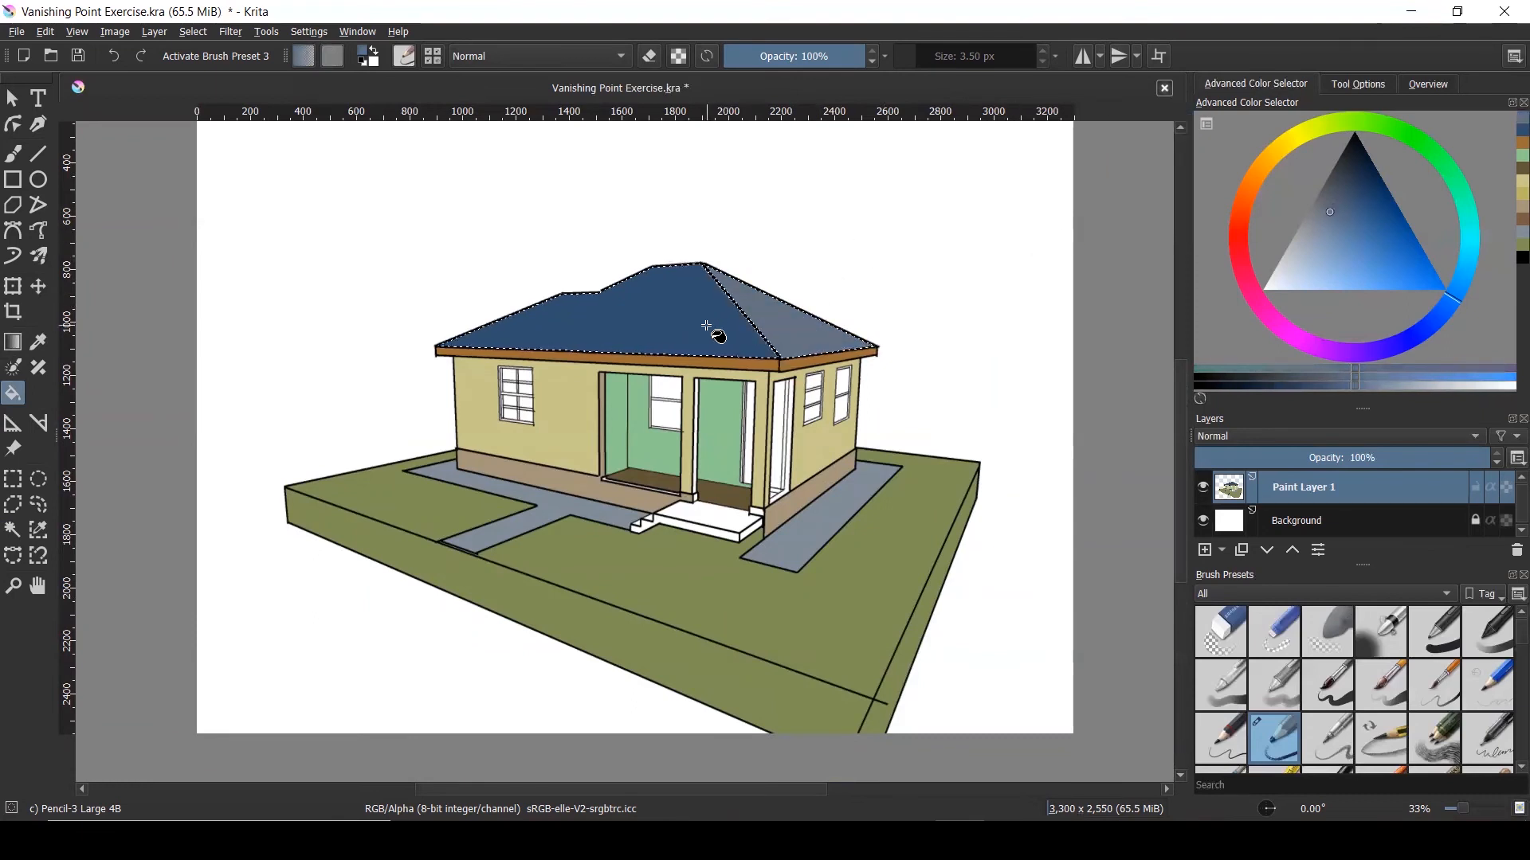
{"action": "left_click", "coordinate": [744, 306]}
{"action": "left_click_drag", "start_coordinate": [1324, 211], "coordinate": [1336, 212]}
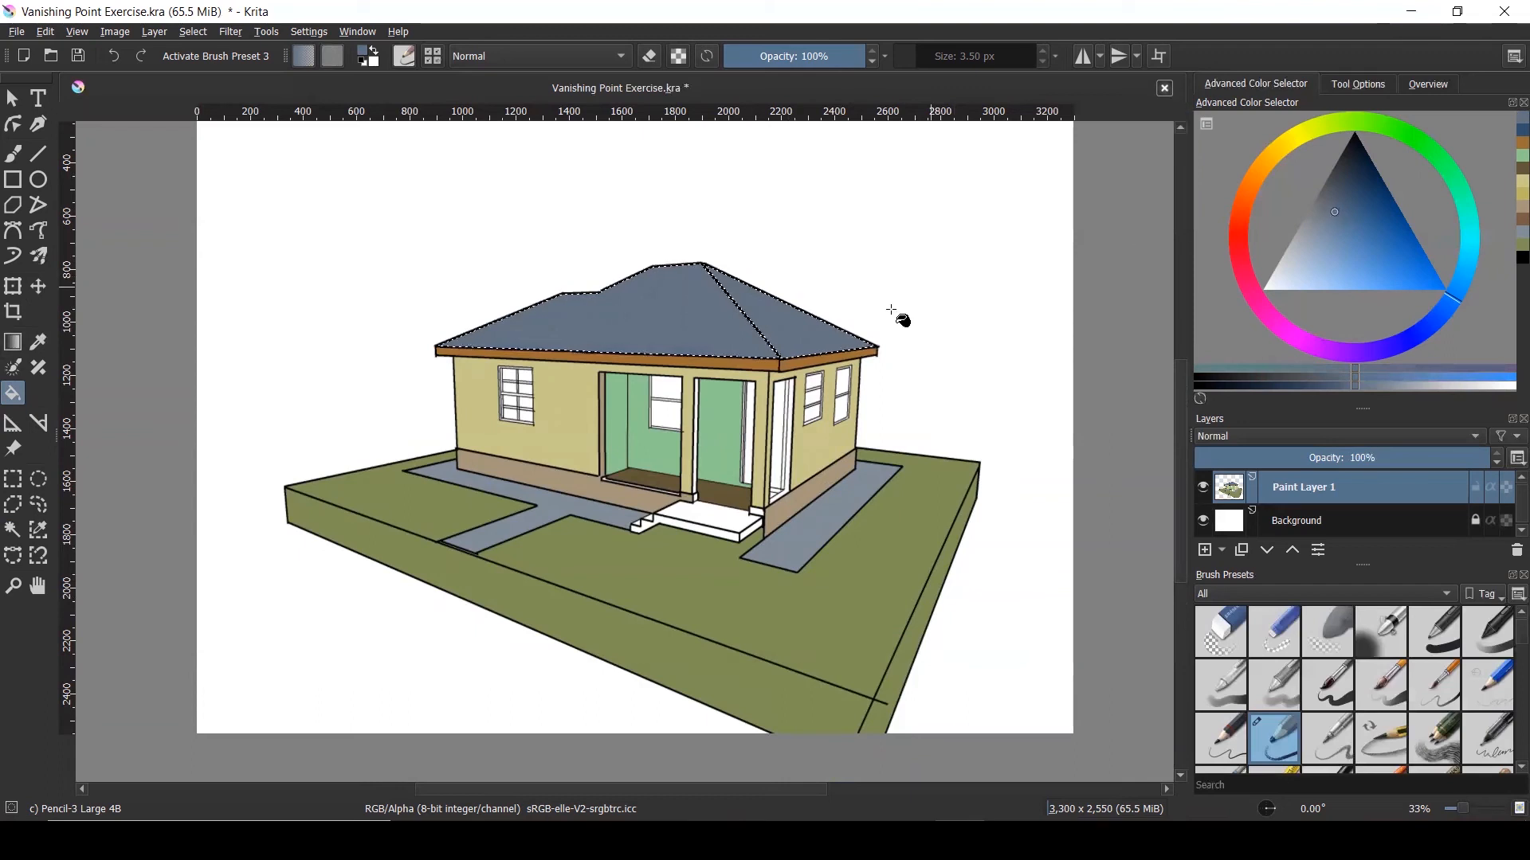
{"action": "left_click", "coordinate": [715, 331]}
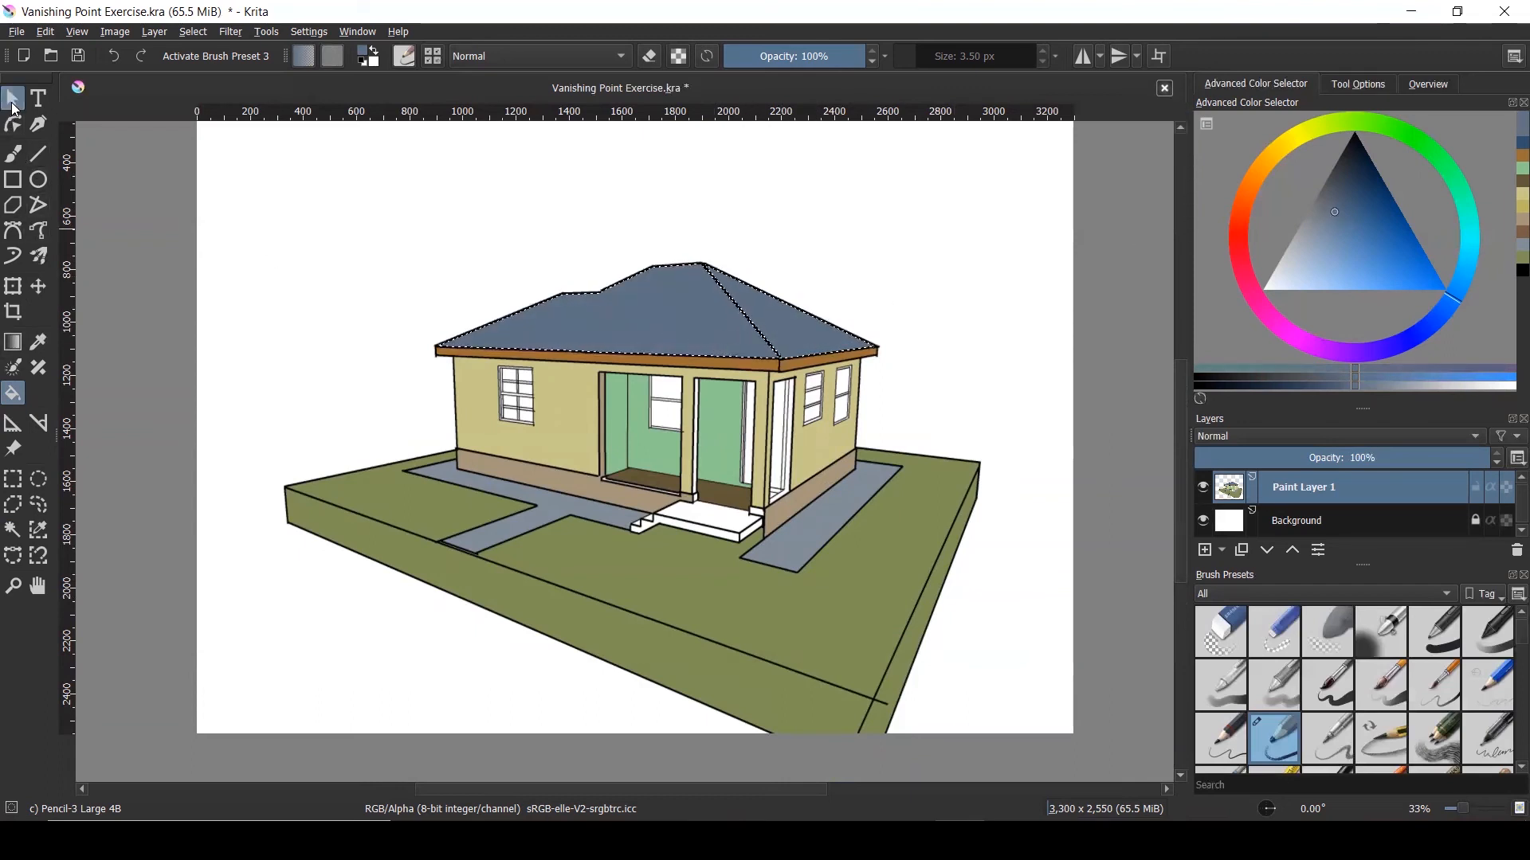
{"action": "left_click", "coordinate": [14, 103]}
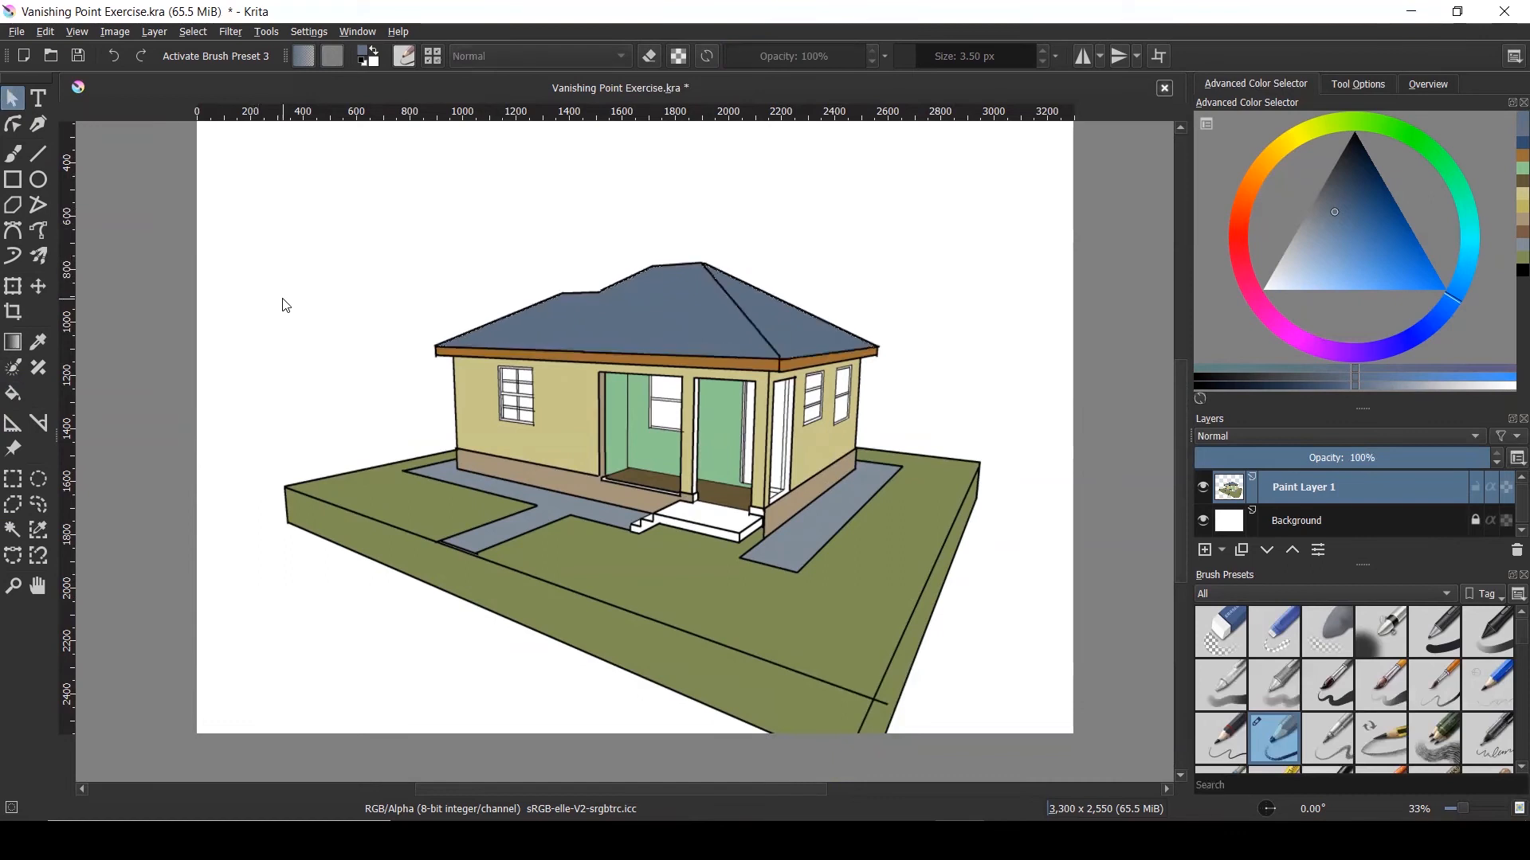
{"action": "scroll", "coordinate": [704, 528], "scroll_direction": "up", "scroll_amount": 2}
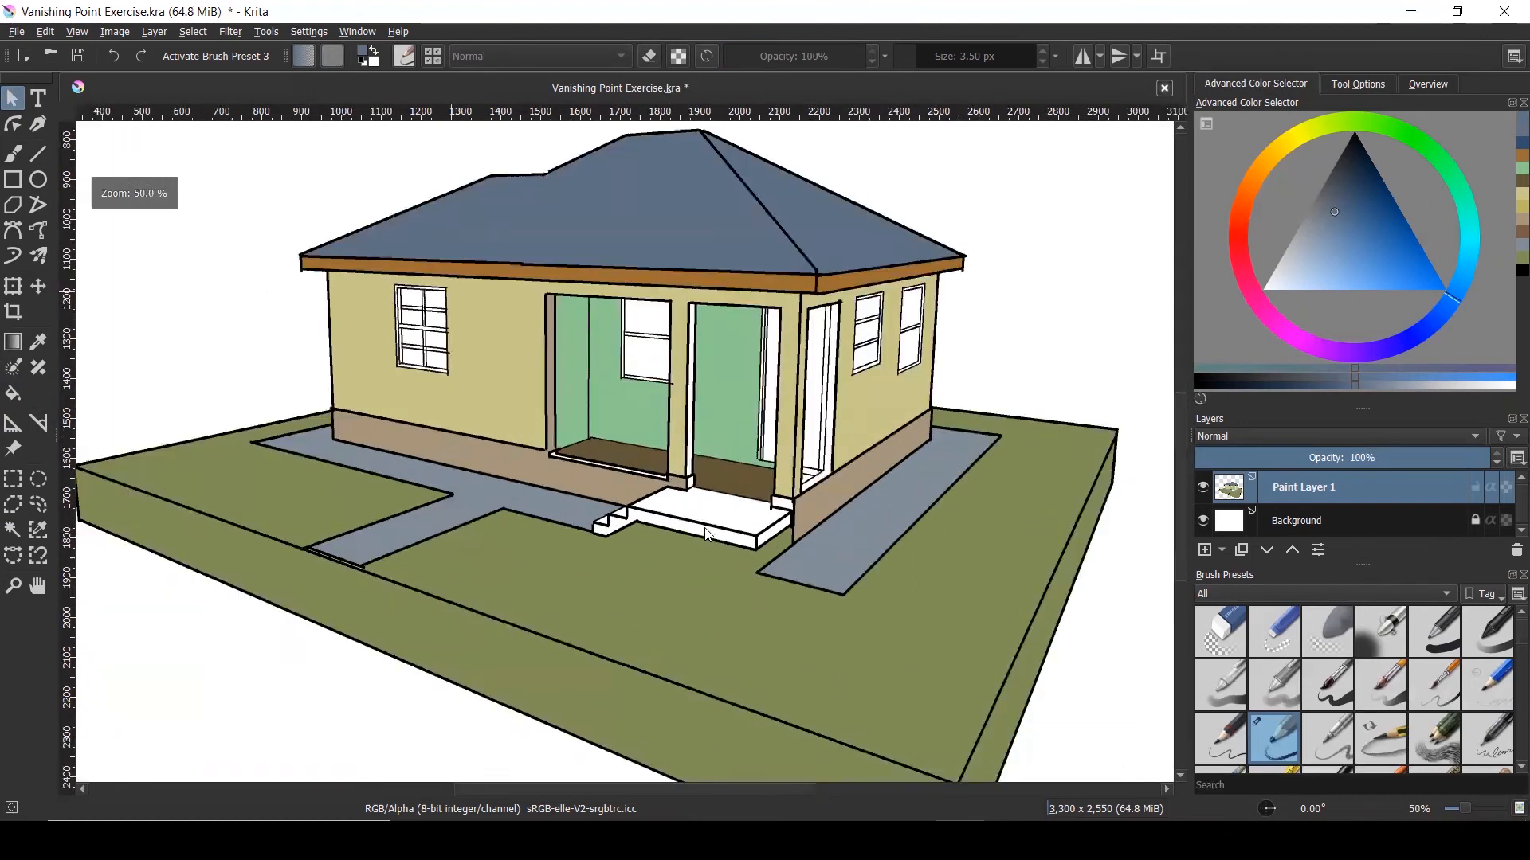
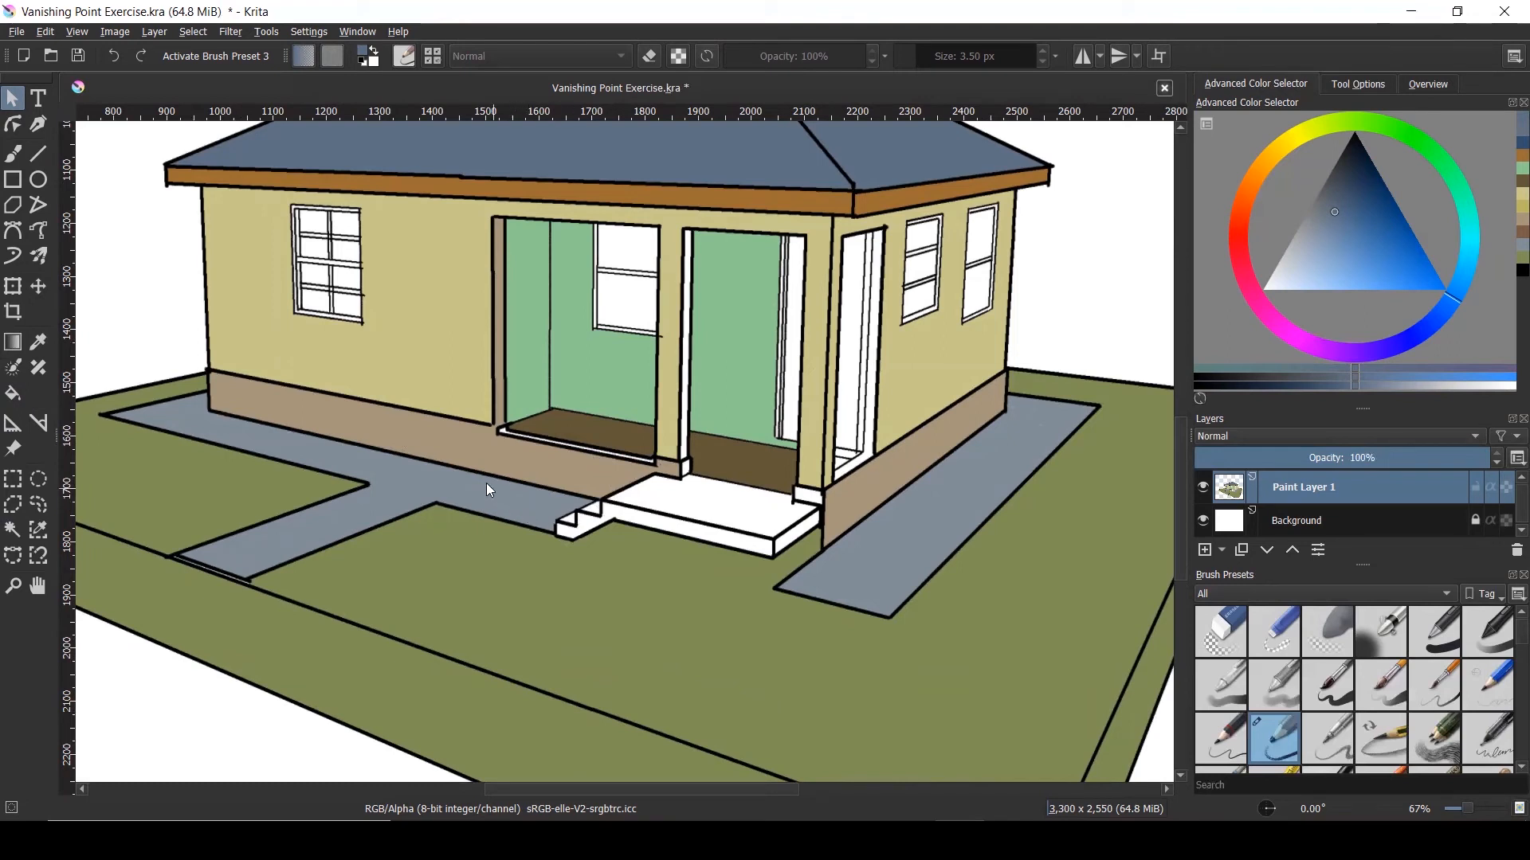
With the freehand brush, Ctrl-sample the door, wall and path colours, ending on the path's blue-grey
{"action": "left_click", "coordinate": [13, 153]}
{"action": "key", "text": "ctrl"}
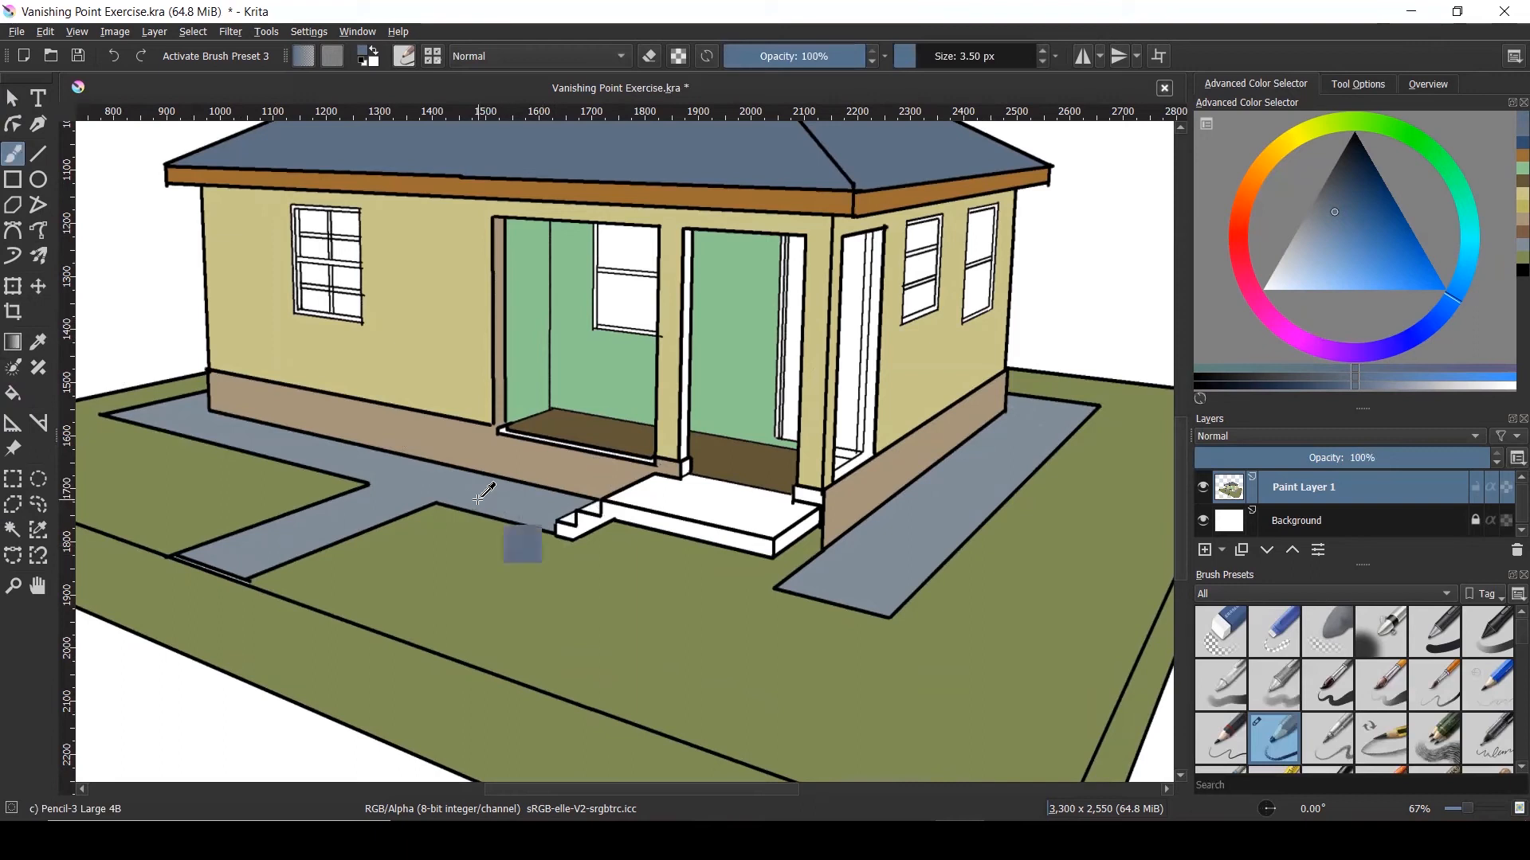
{"action": "left_click", "coordinate": [427, 482], "text": "ctrl"}
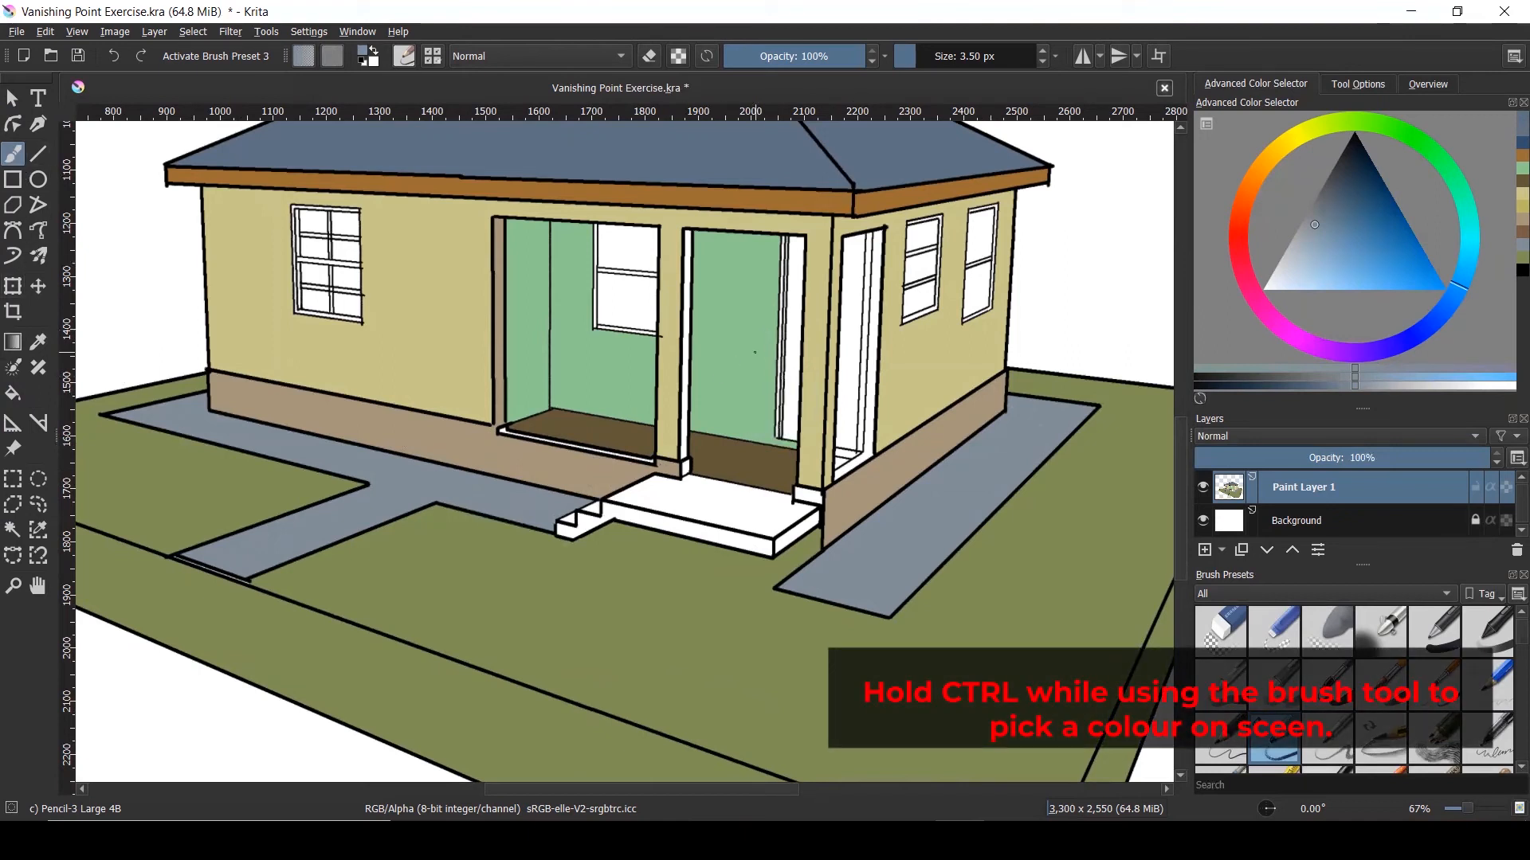
{"action": "left_click", "coordinate": [749, 357], "text": "ctrl"}
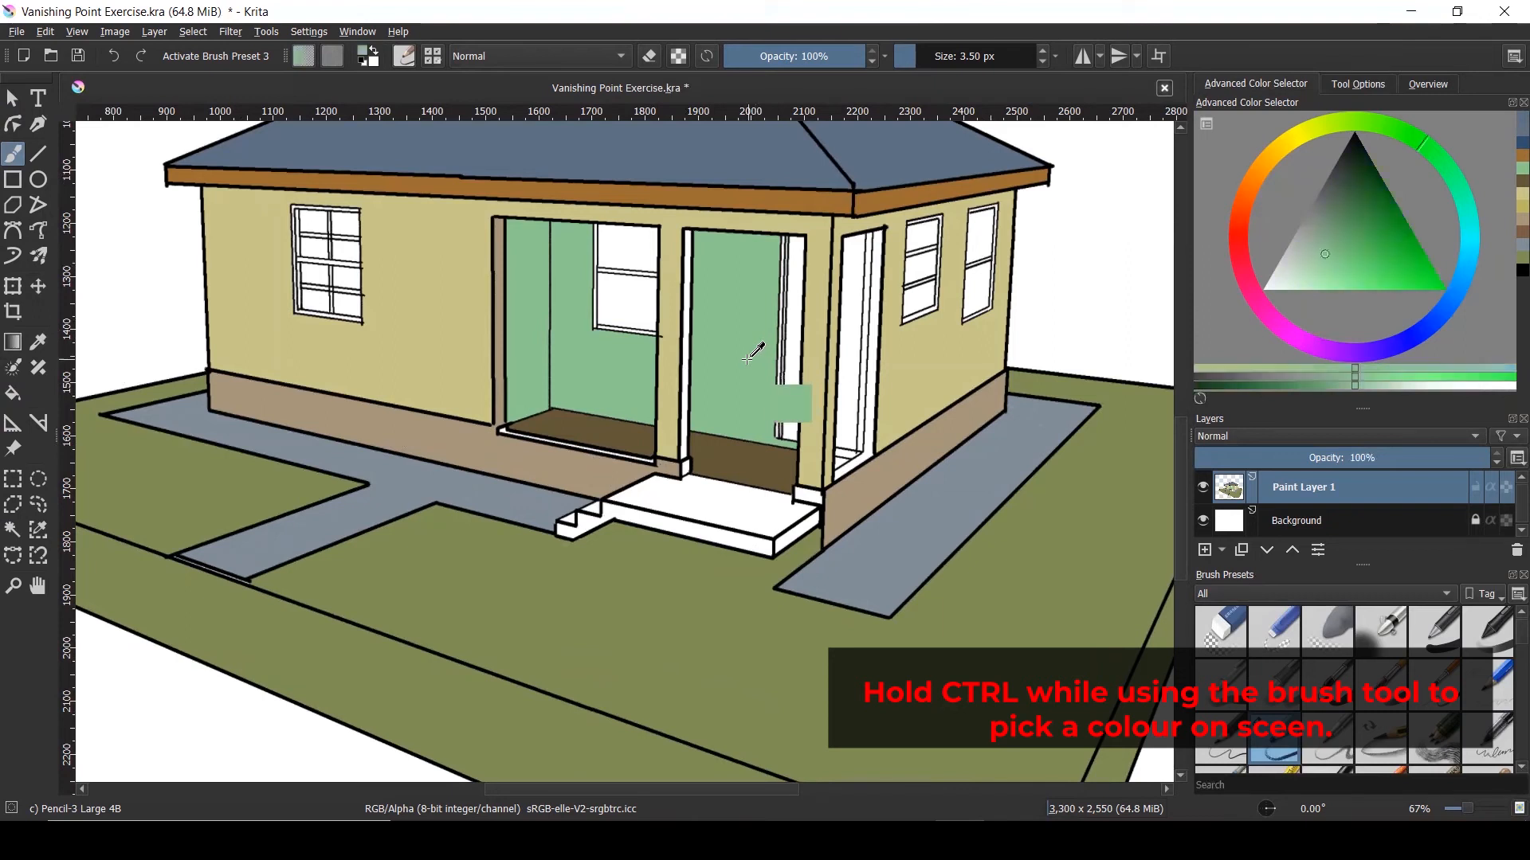
{"action": "left_click", "coordinate": [945, 354], "text": "ctrl"}
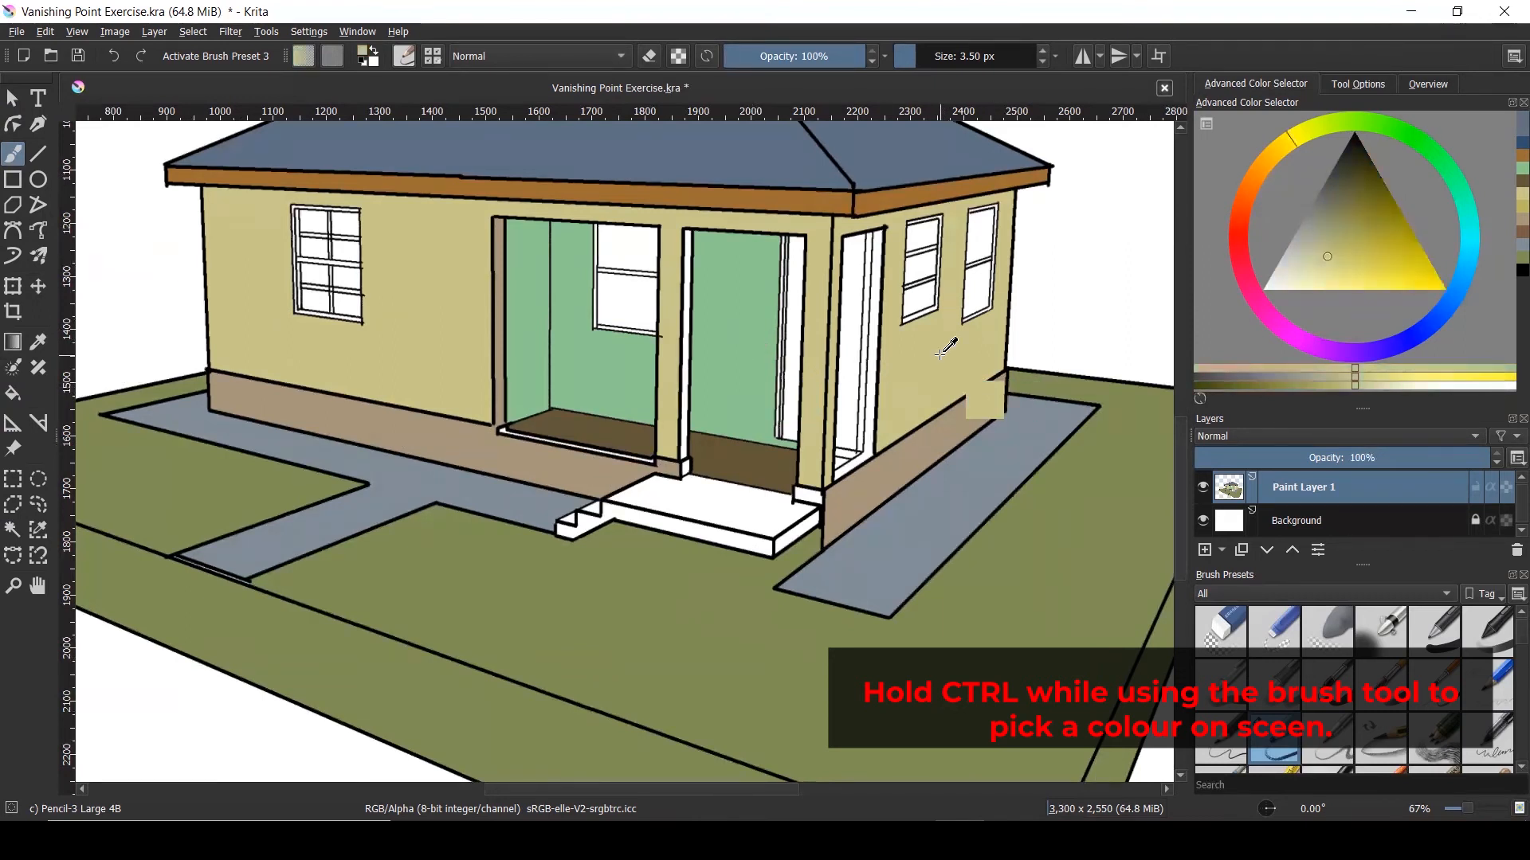
{"action": "left_click", "coordinate": [937, 524], "text": "ctrl"}
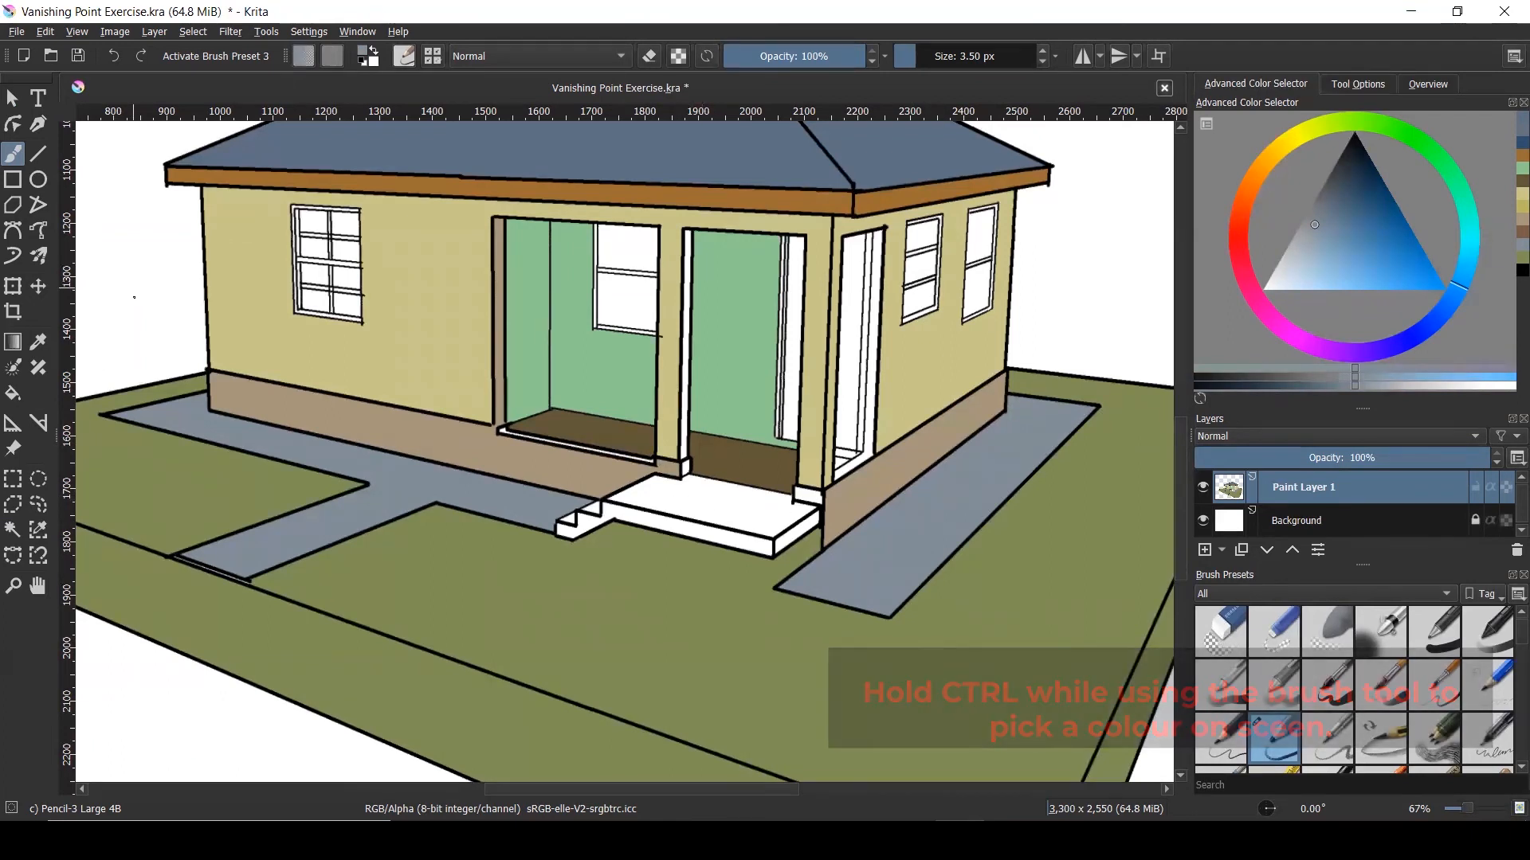
Select the white porch steps area, fill it blue-grey, then deselect
{"action": "left_click", "coordinate": [17, 529]}
{"action": "left_click", "coordinate": [617, 519]}
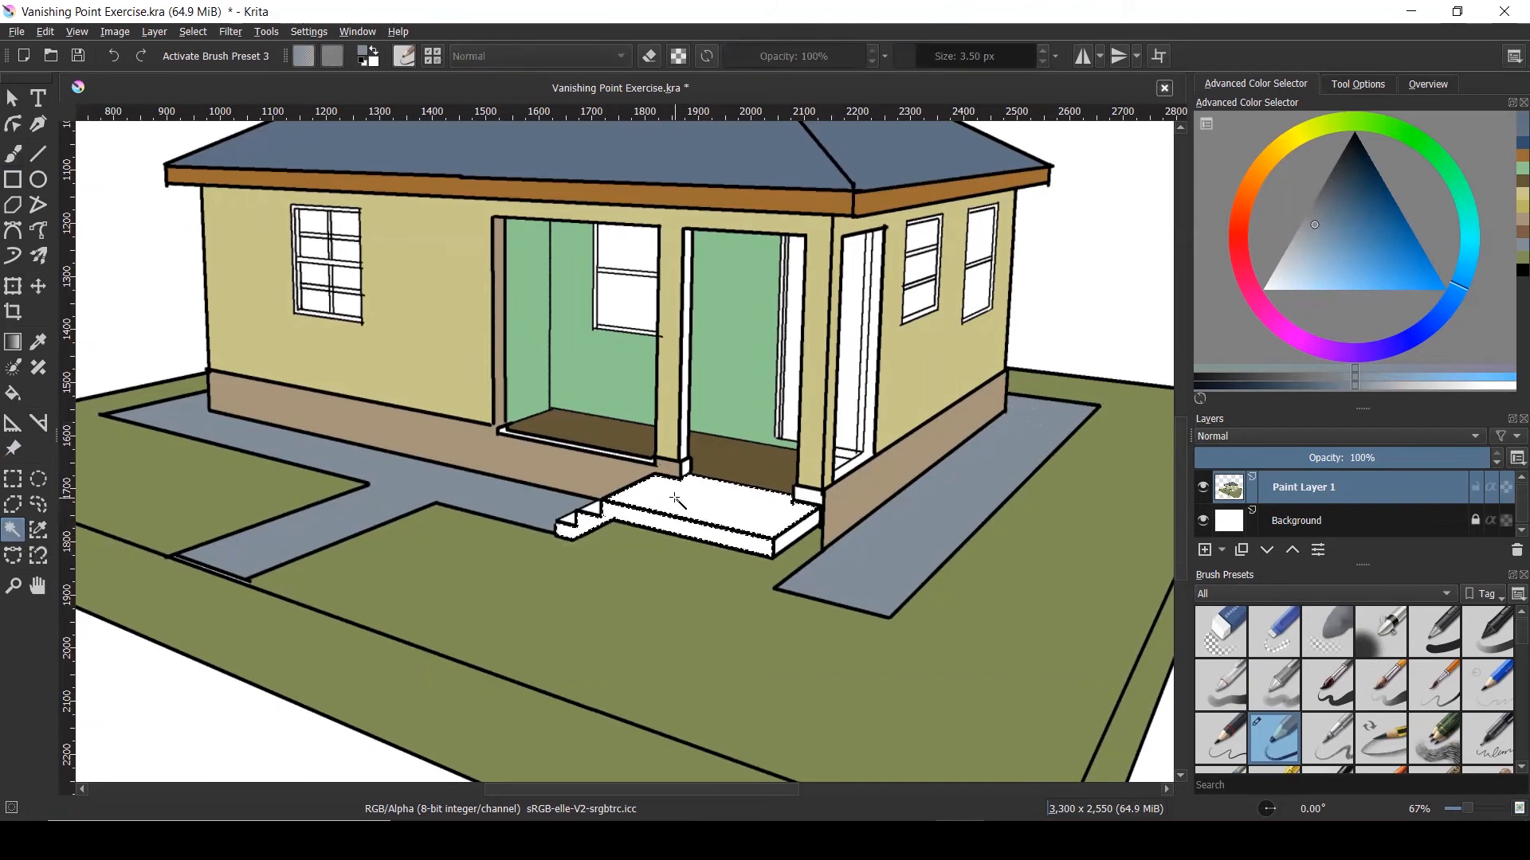
{"action": "left_click", "coordinate": [13, 153]}
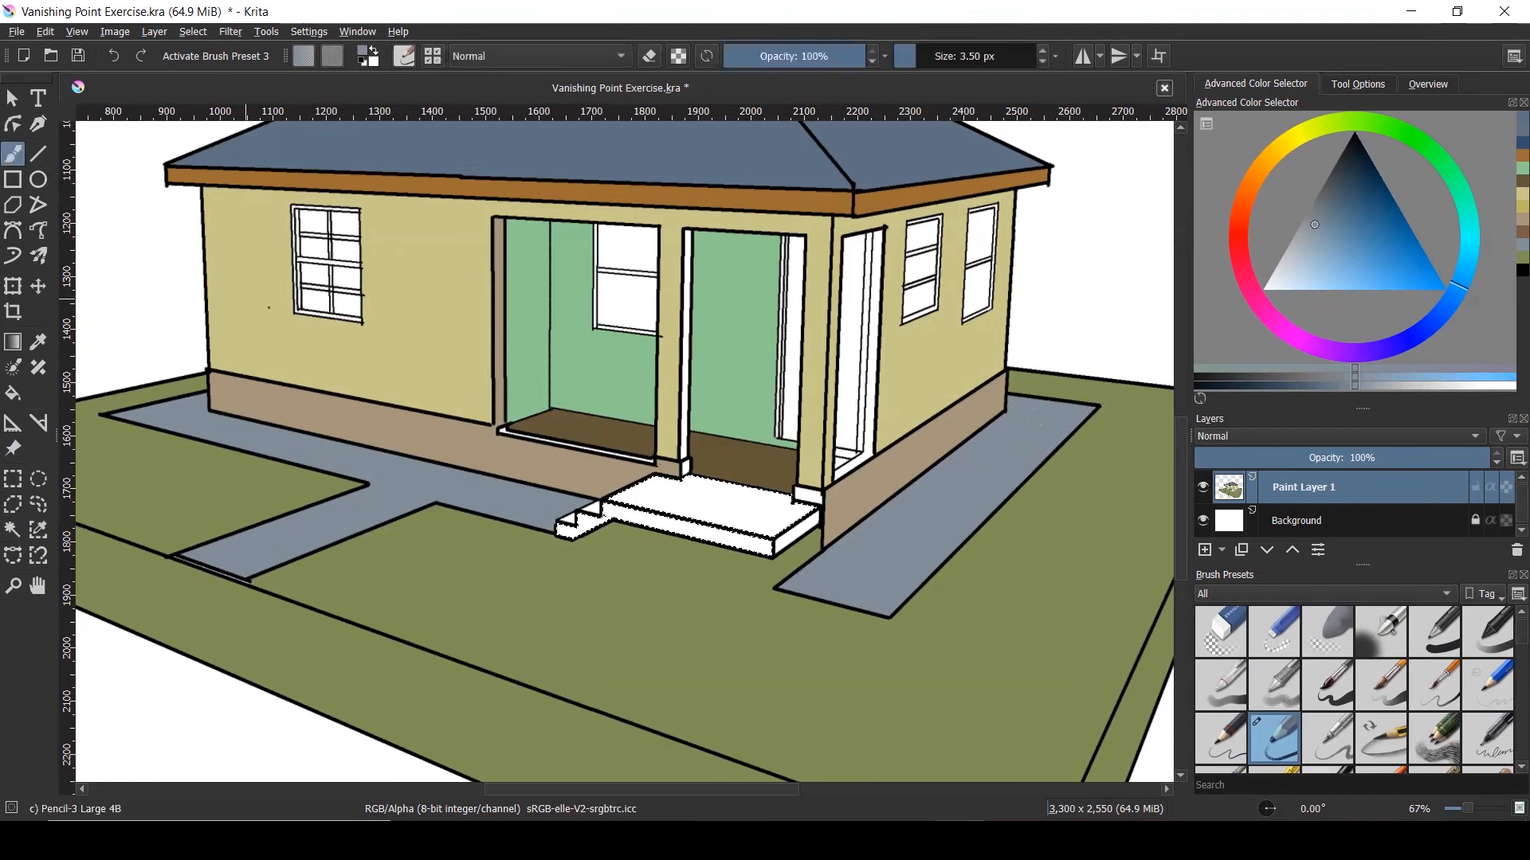
{"action": "left_click", "coordinate": [13, 392]}
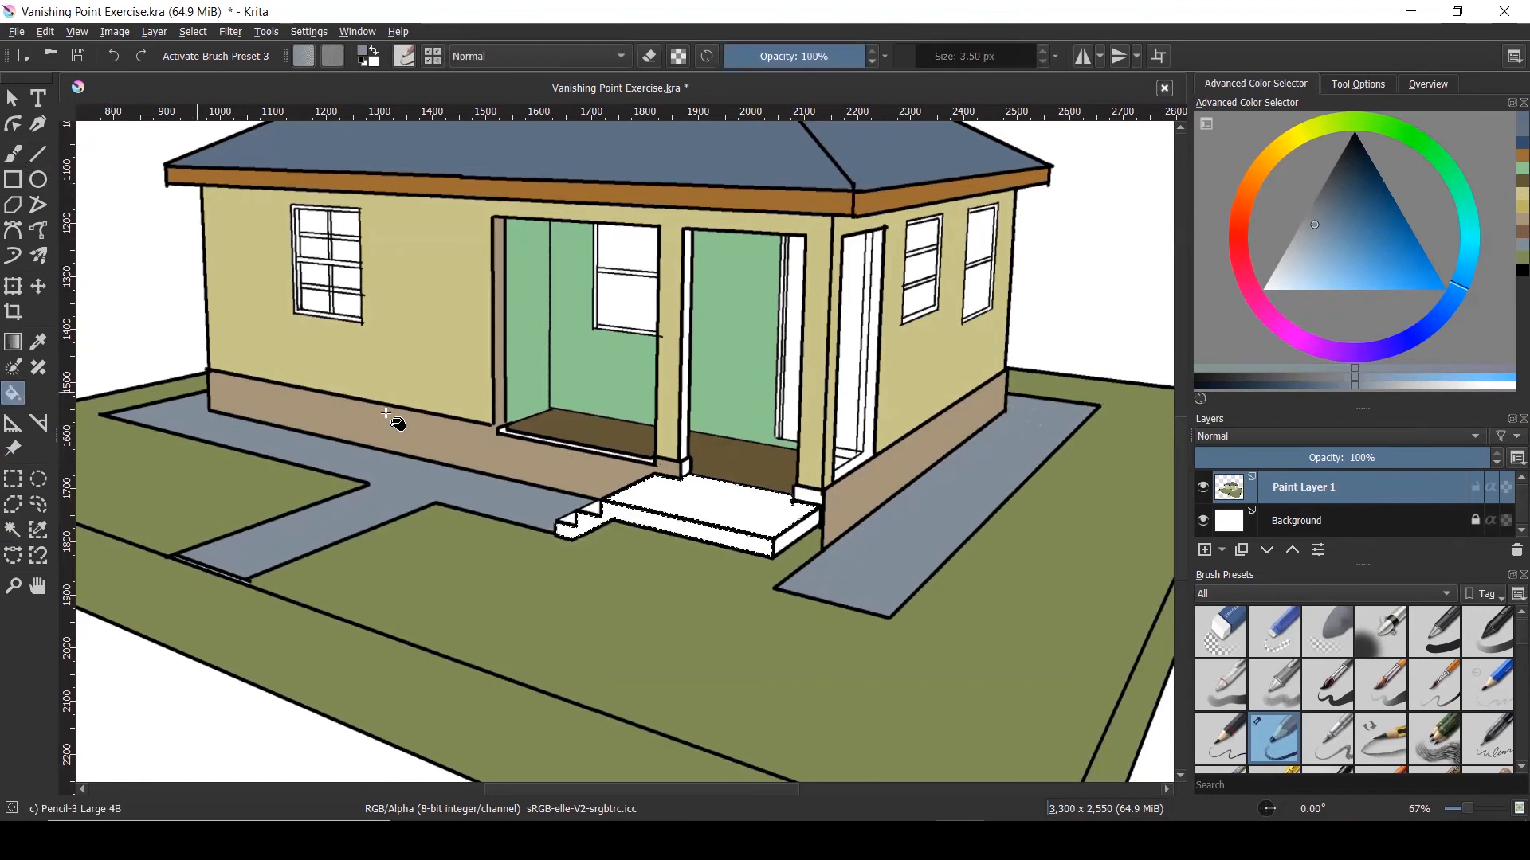
{"action": "left_click", "coordinate": [665, 506]}
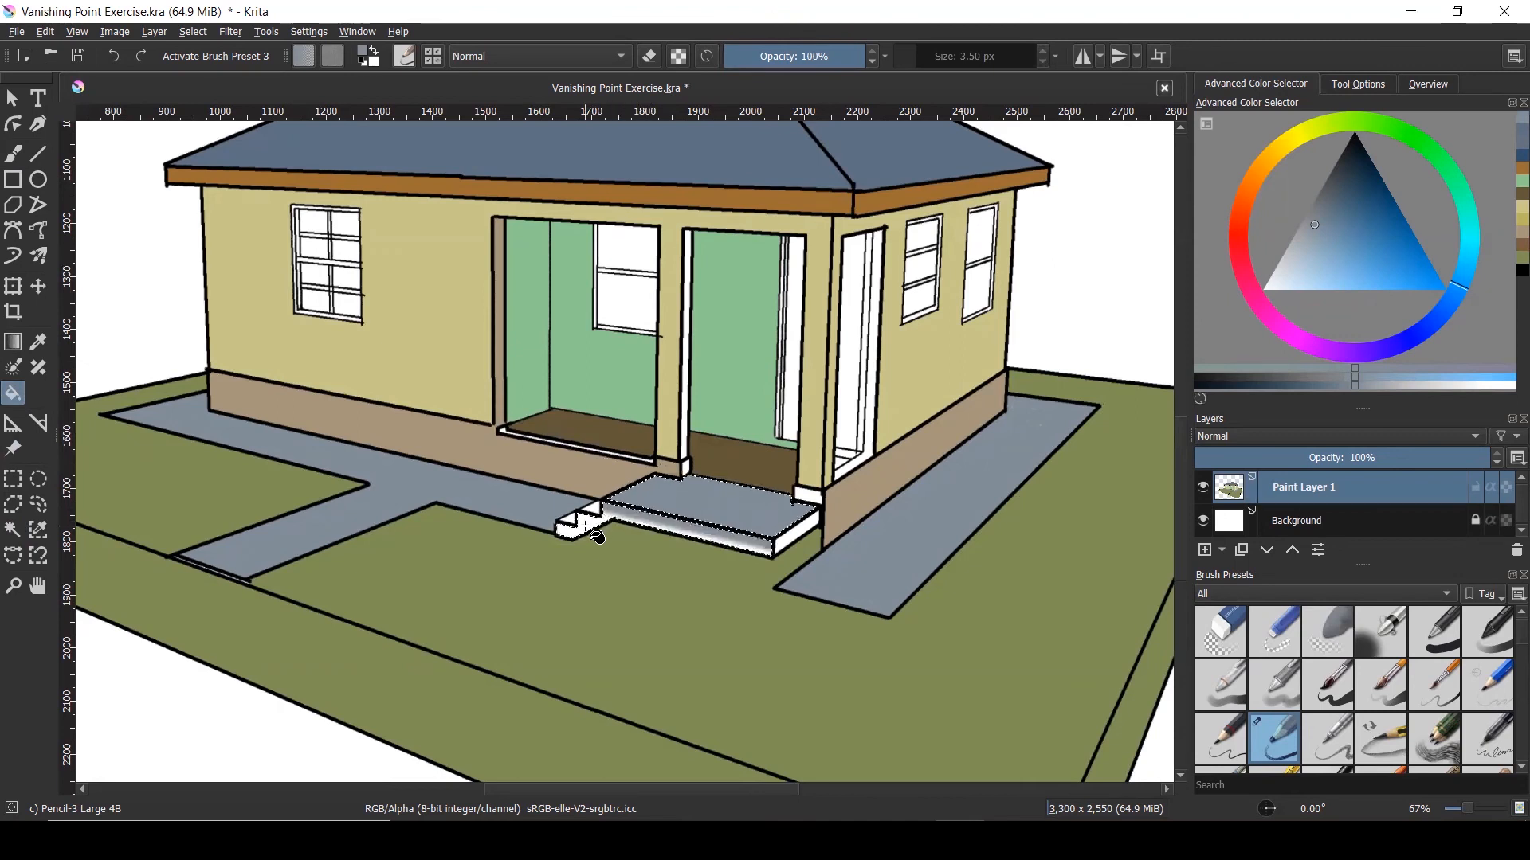
{"action": "scroll", "coordinate": [587, 523], "scroll_direction": "up", "scroll_amount": 3}
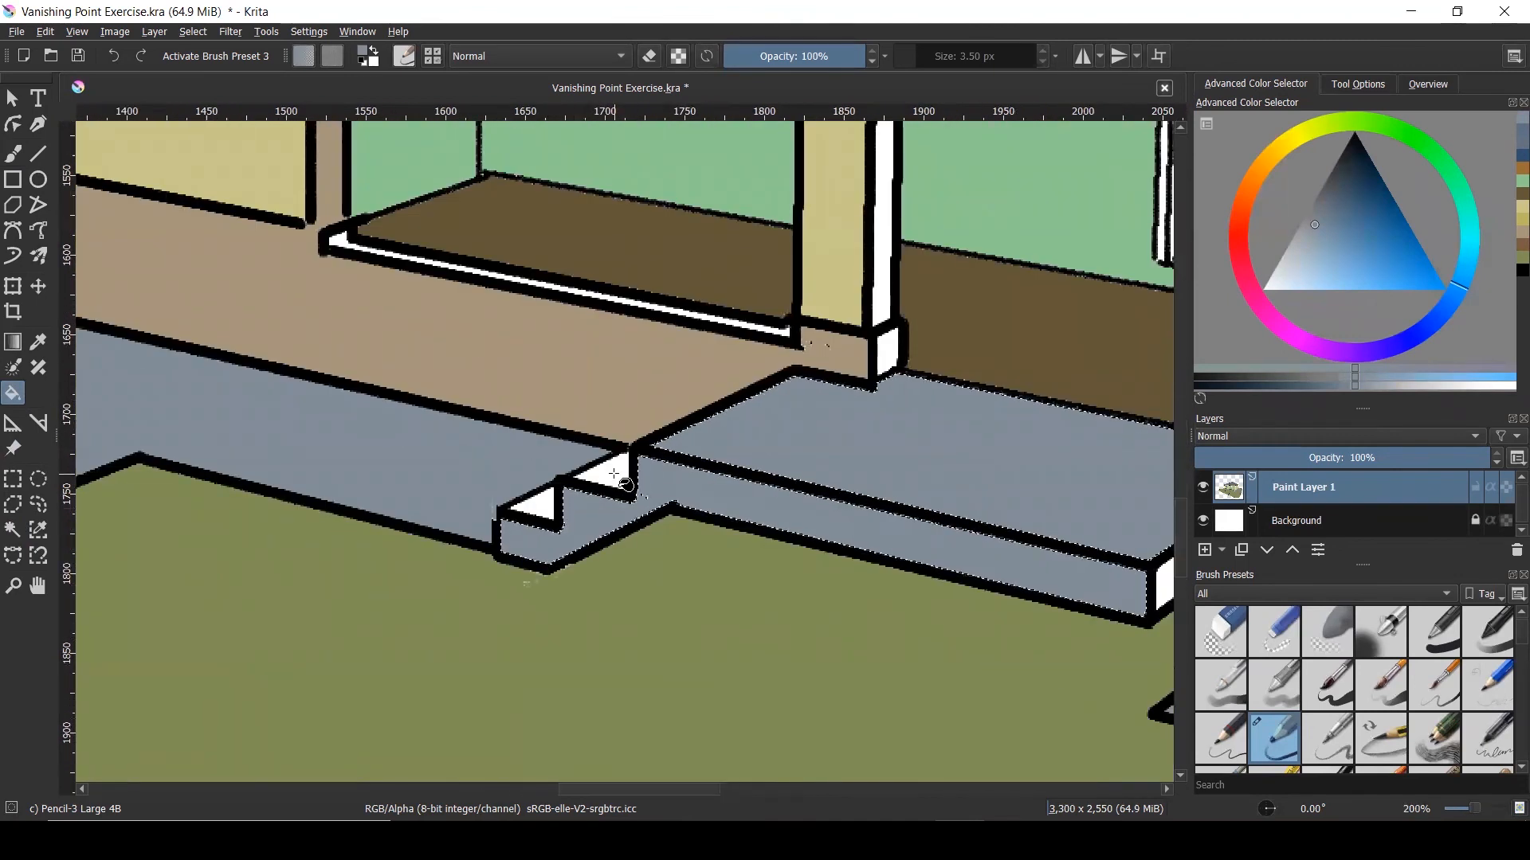
{"action": "key", "text": "ctrl+shift+a"}
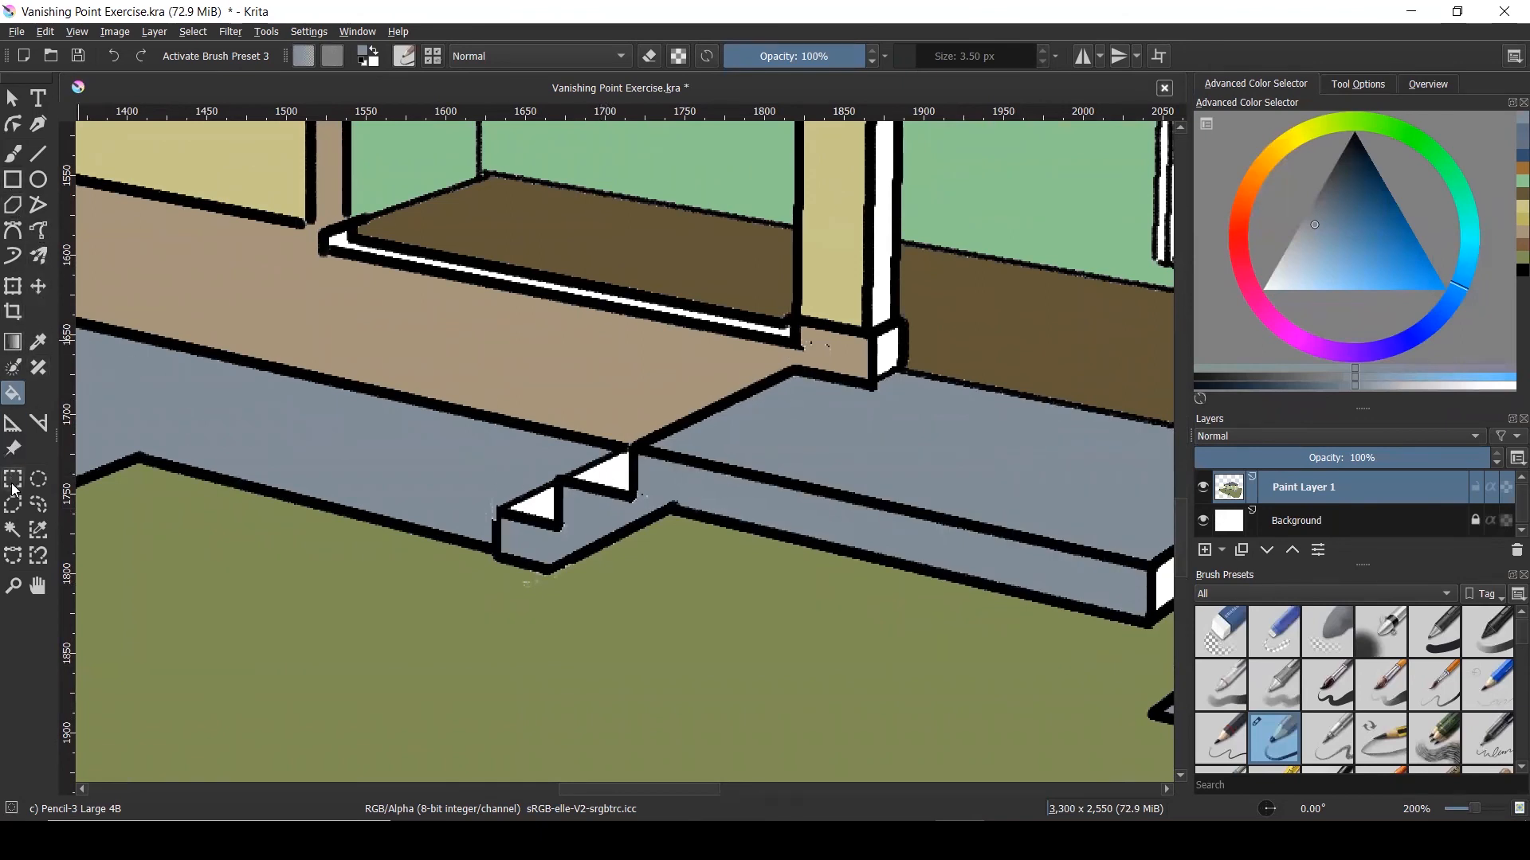
Select the lower white step triangle for filling
{"action": "left_click", "coordinate": [13, 530]}
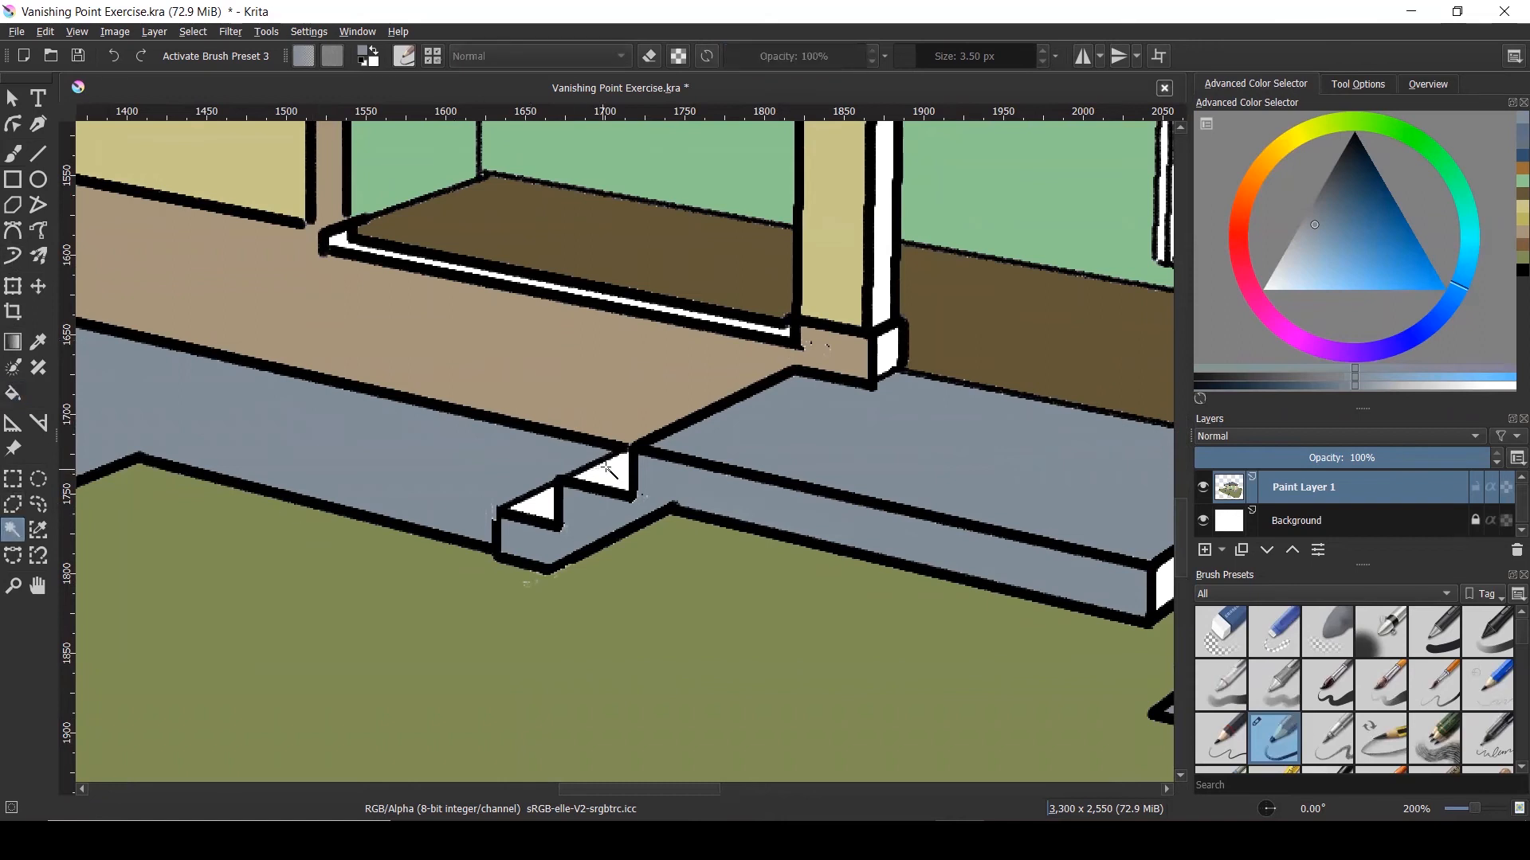
{"action": "left_click", "coordinate": [546, 507], "text": "shift"}
{"action": "left_click", "coordinate": [13, 393]}
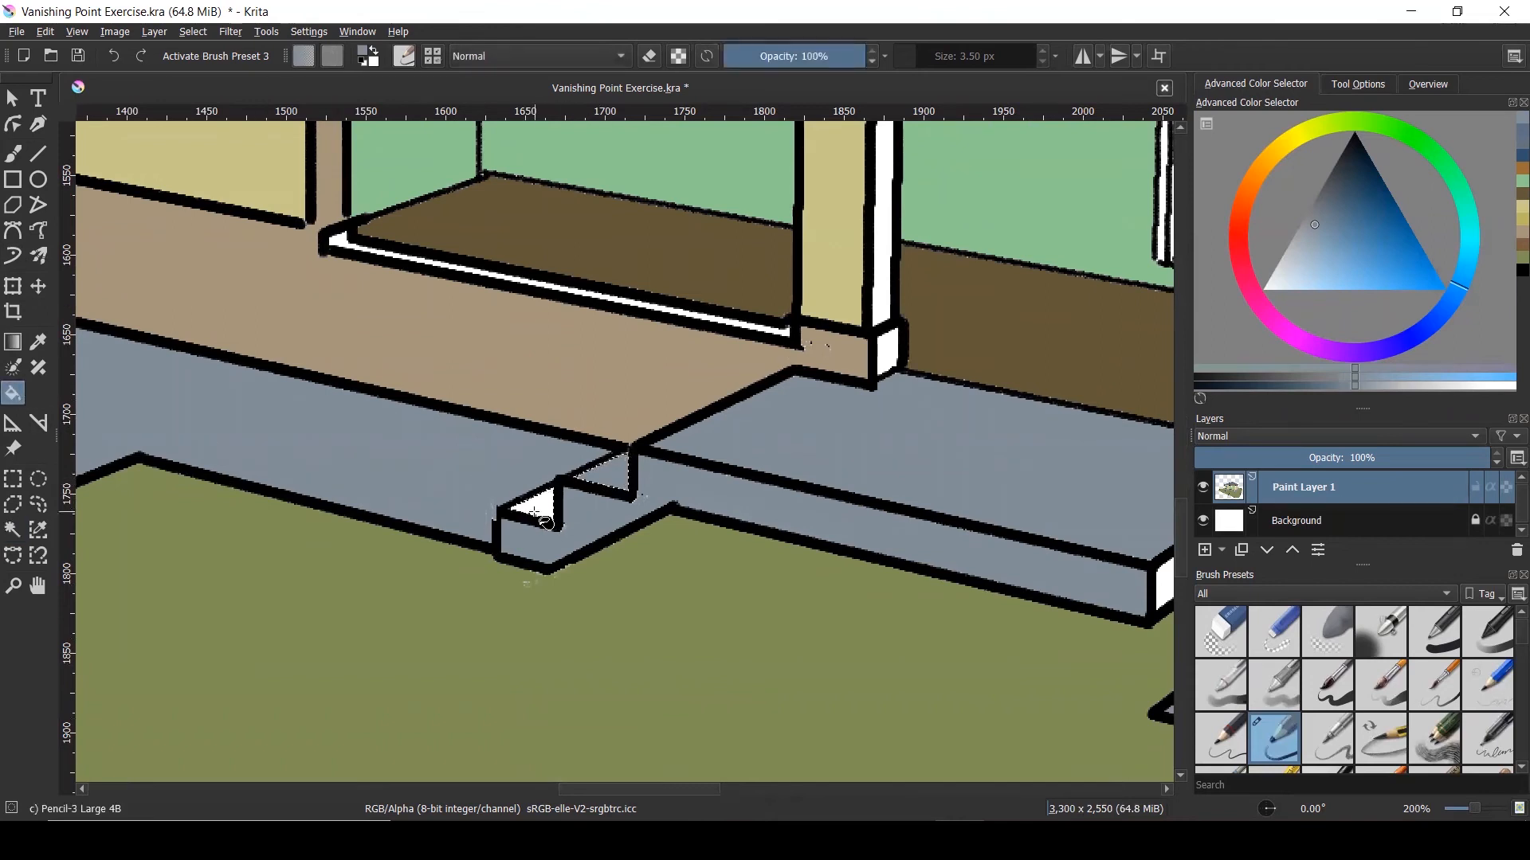
{"action": "scroll", "coordinate": [557, 512], "scroll_direction": "down", "scroll_amount": 2}
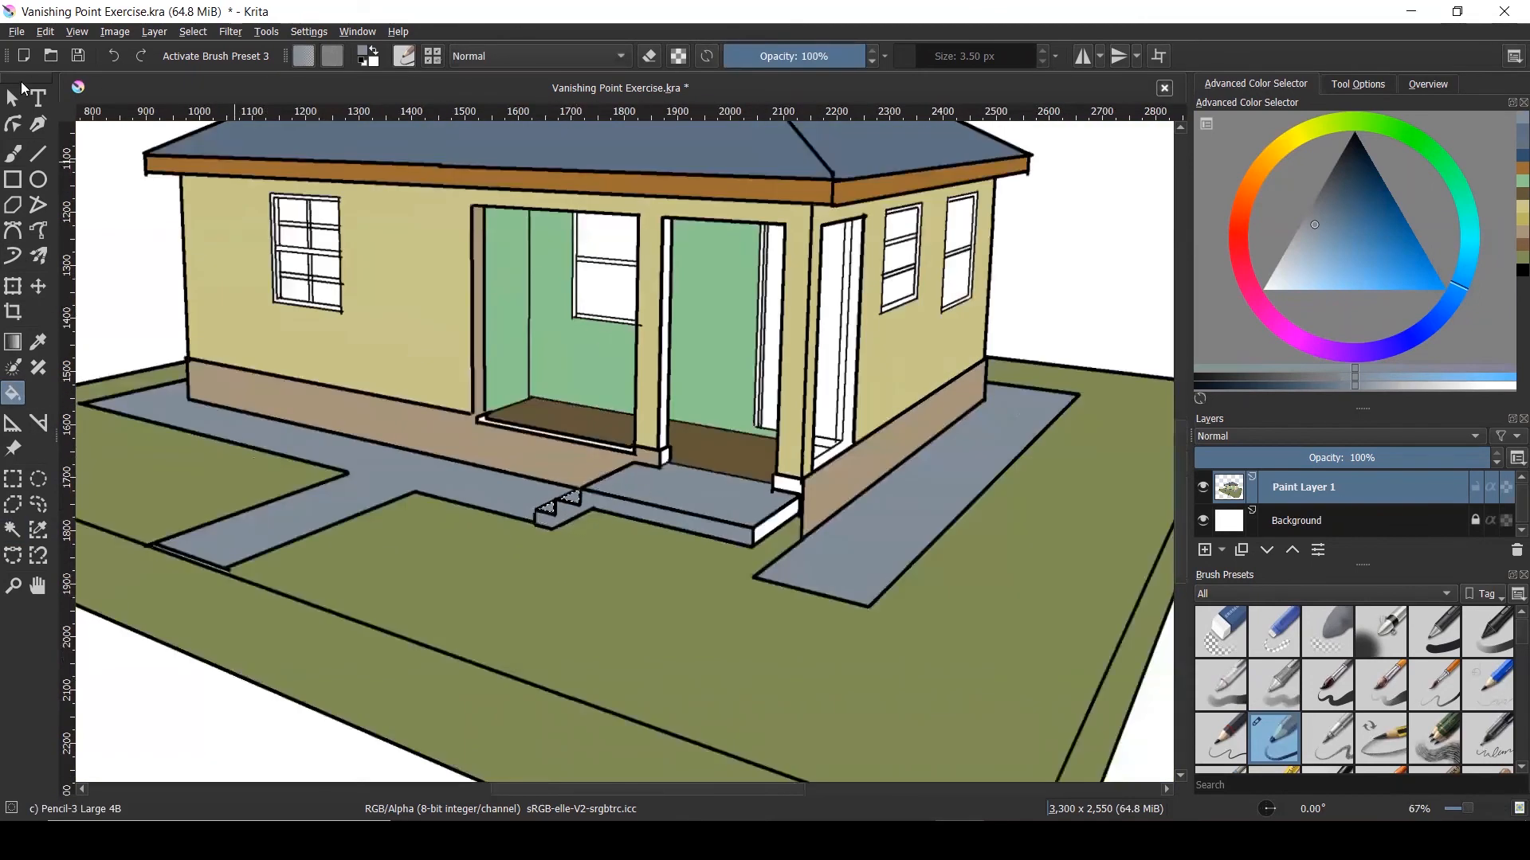
{"action": "left_click", "coordinate": [13, 98]}
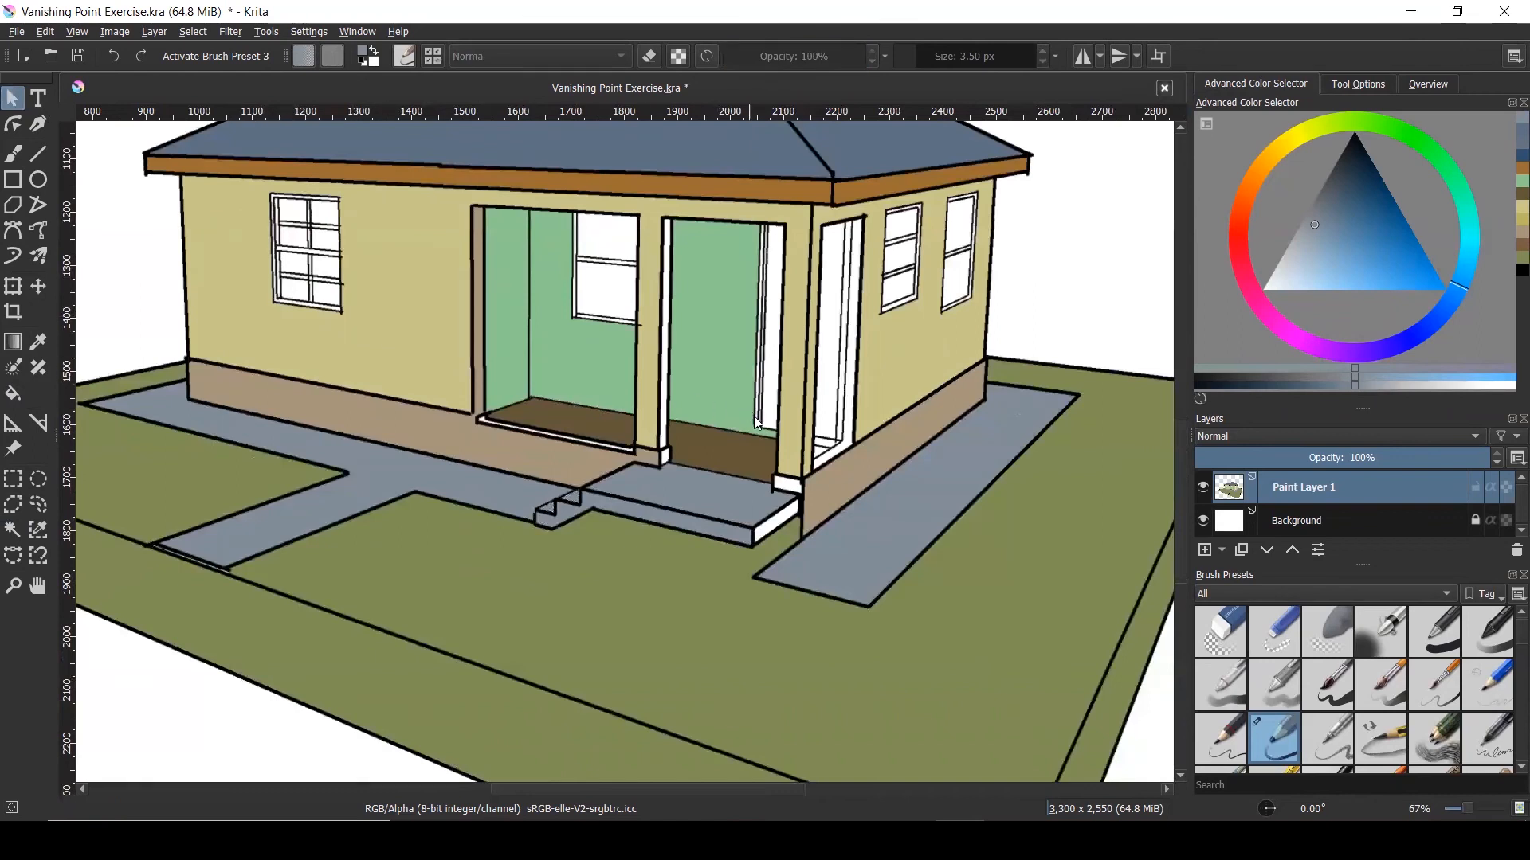
Select the upper door window pane and the left window's white panes
{"action": "scroll", "coordinate": [755, 419], "scroll_direction": "down", "scroll_amount": 2}
{"action": "scroll", "coordinate": [648, 311], "scroll_direction": "up", "scroll_amount": 1}
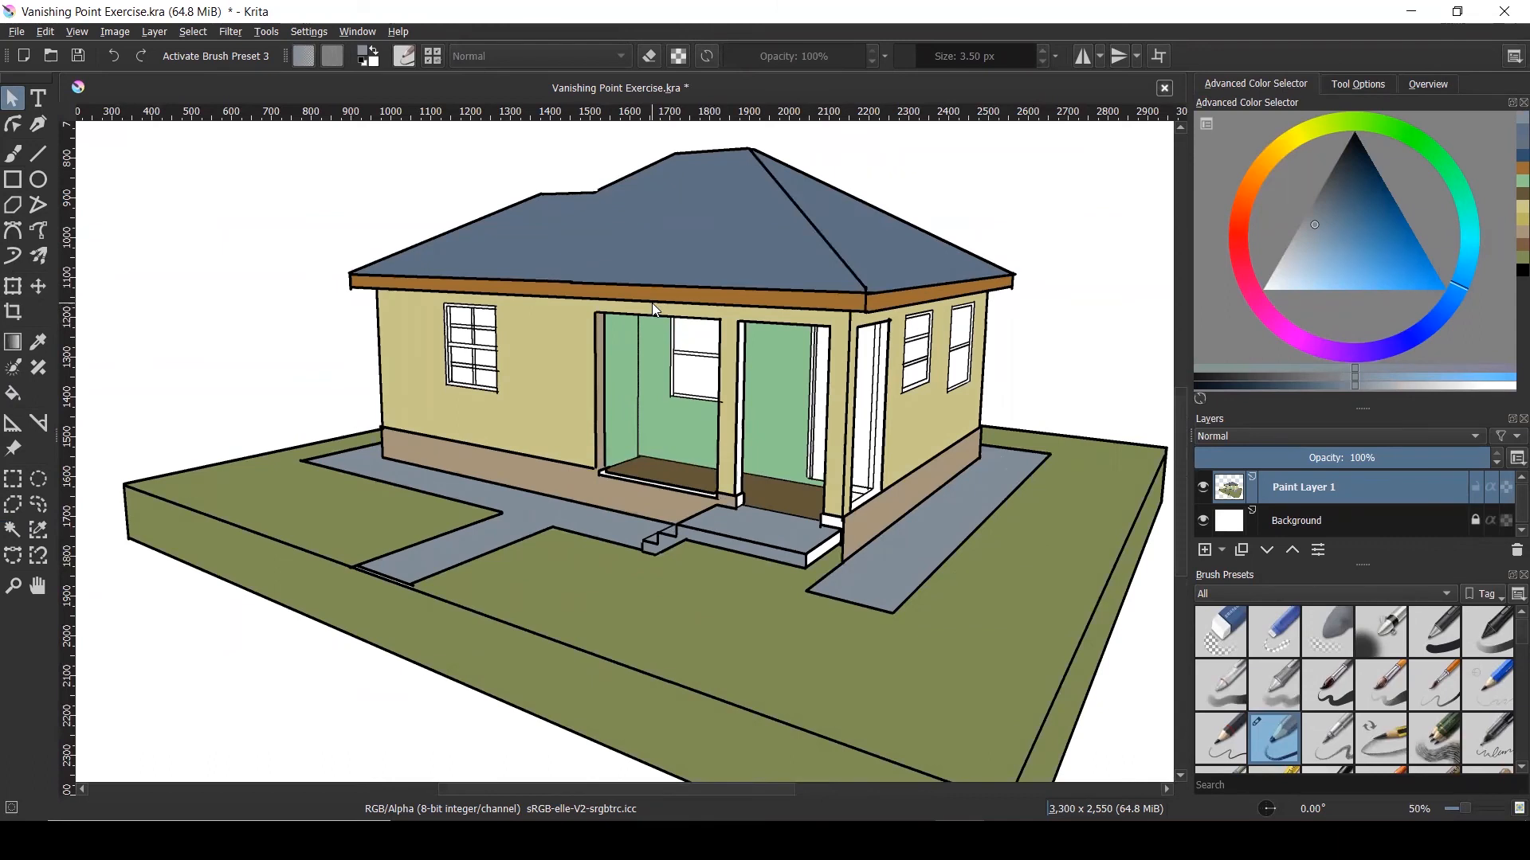
{"action": "scroll", "coordinate": [652, 302], "scroll_direction": "up", "scroll_amount": 1}
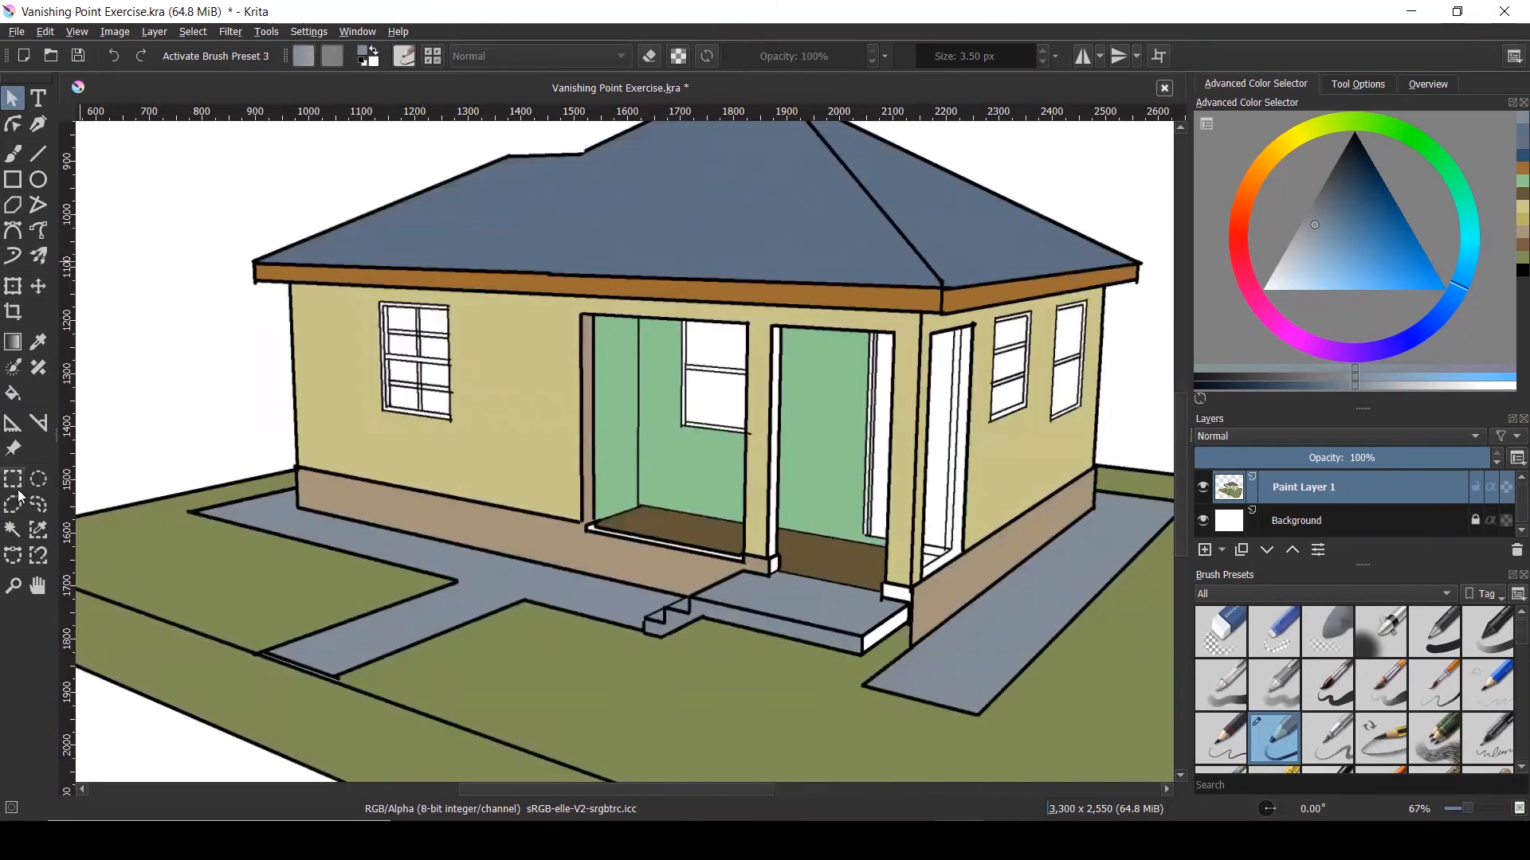
{"action": "left_click", "coordinate": [12, 530]}
{"action": "left_click", "coordinate": [723, 343], "text": "shift"}
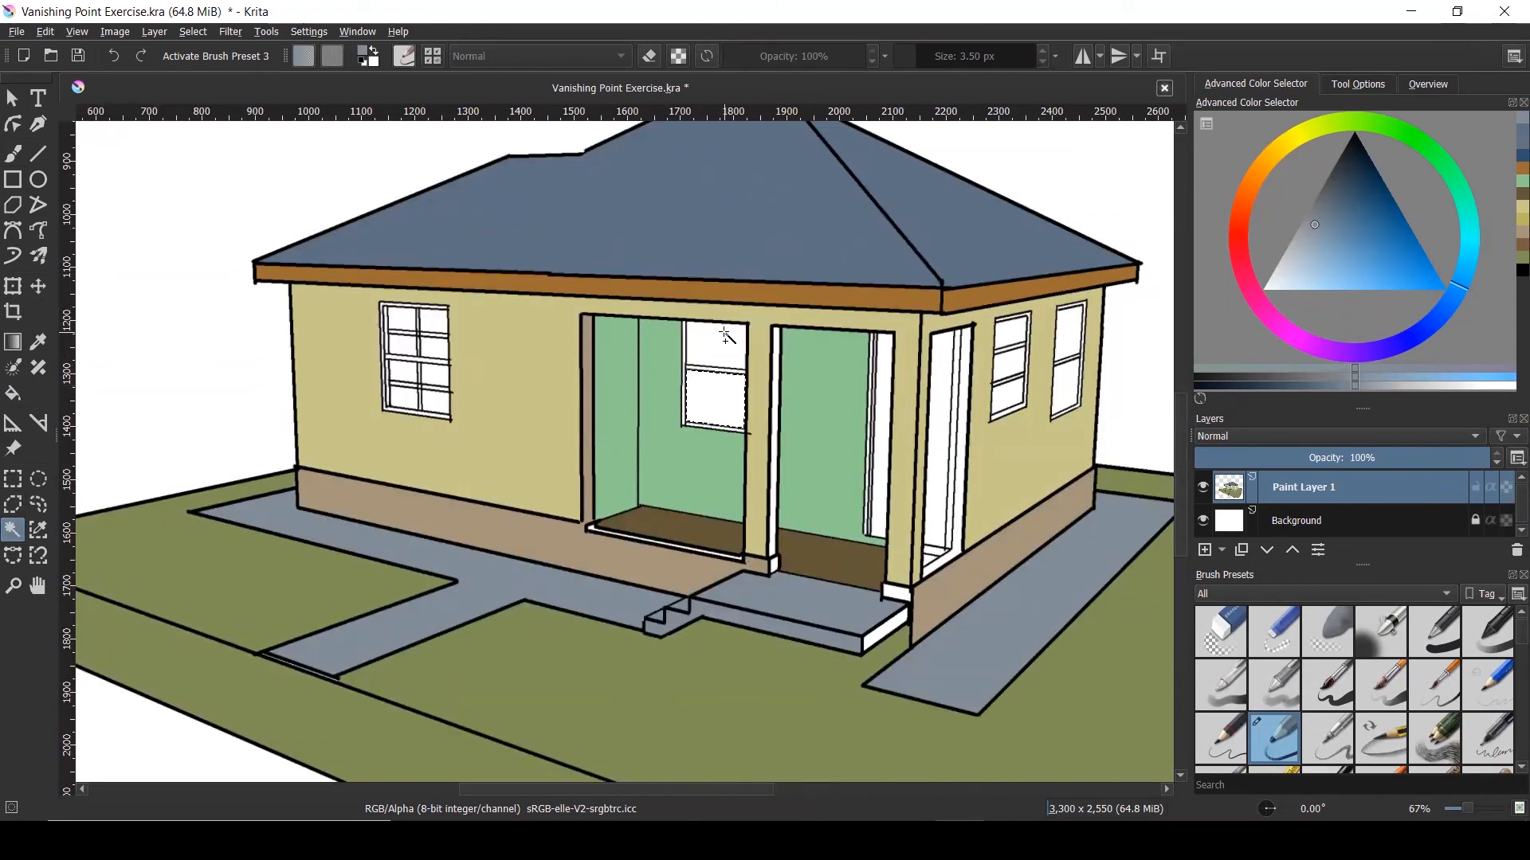
{"action": "scroll", "coordinate": [388, 358], "scroll_direction": "up", "scroll_amount": 2}
{"action": "left_click", "coordinate": [428, 340], "text": "shift"}
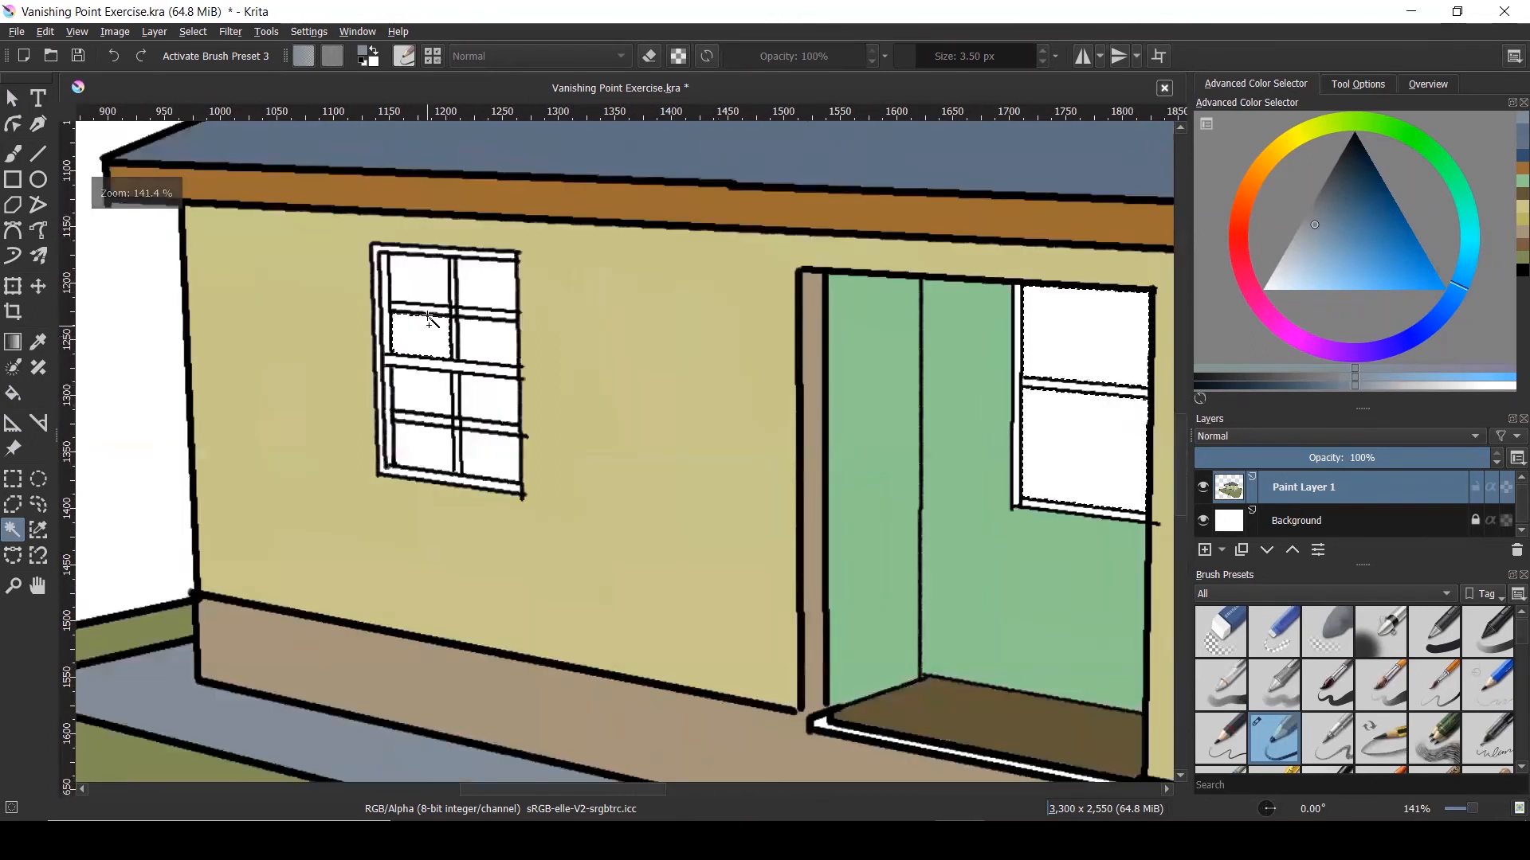
{"action": "left_click", "coordinate": [431, 296], "text": "shift"}
{"action": "left_click", "coordinate": [487, 294], "text": "shift"}
{"action": "left_click", "coordinate": [492, 325], "text": "shift"}
{"action": "left_click", "coordinate": [494, 402], "text": "shift"}
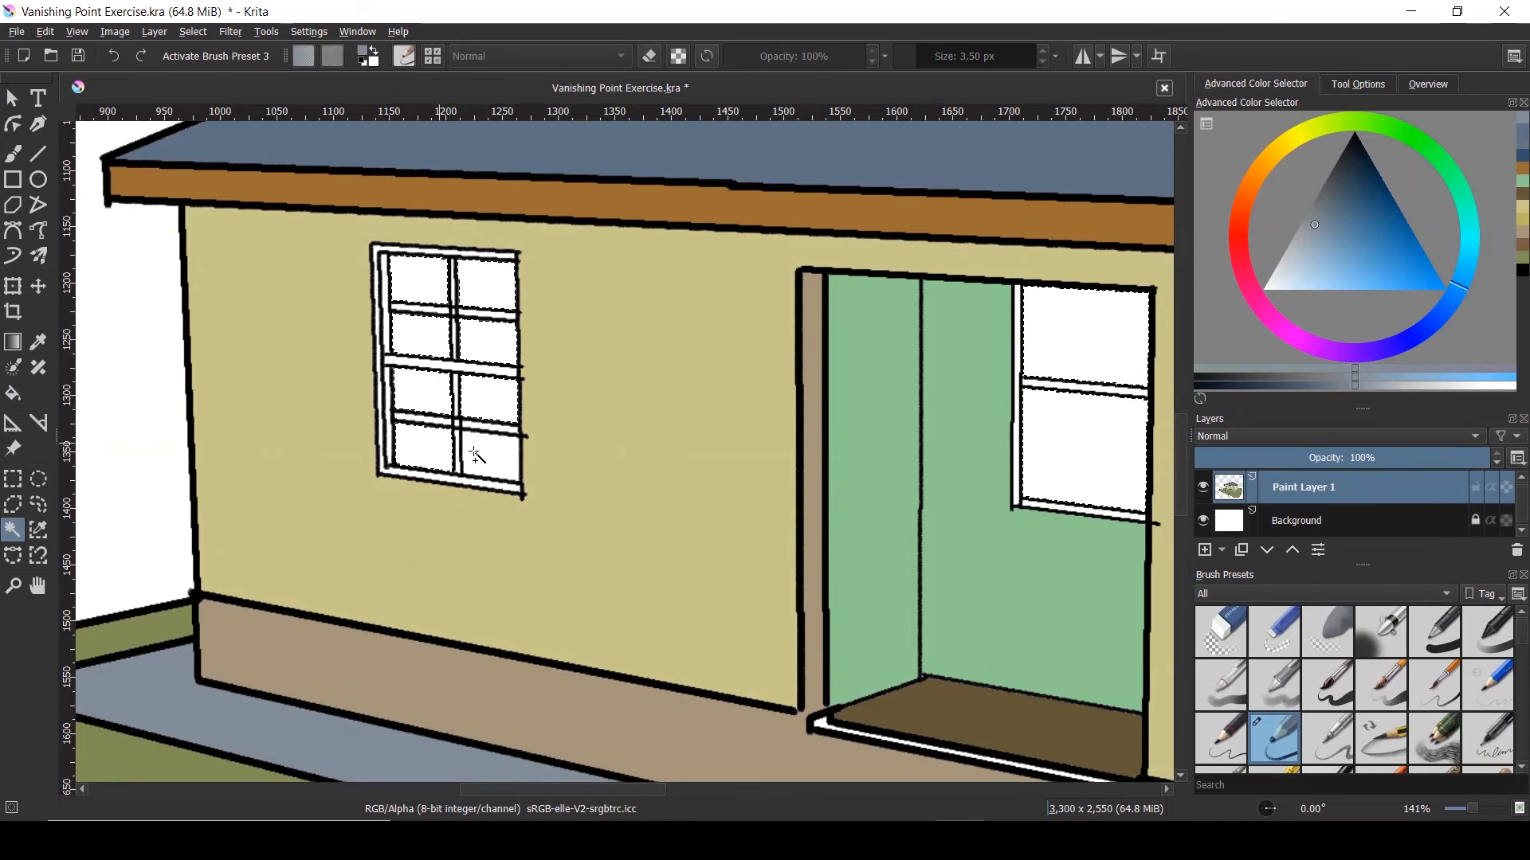
{"action": "scroll", "coordinate": [250, 454], "scroll_direction": "down", "scroll_amount": 3}
{"action": "scroll", "coordinate": [807, 423], "scroll_direction": "up", "scroll_amount": 2}
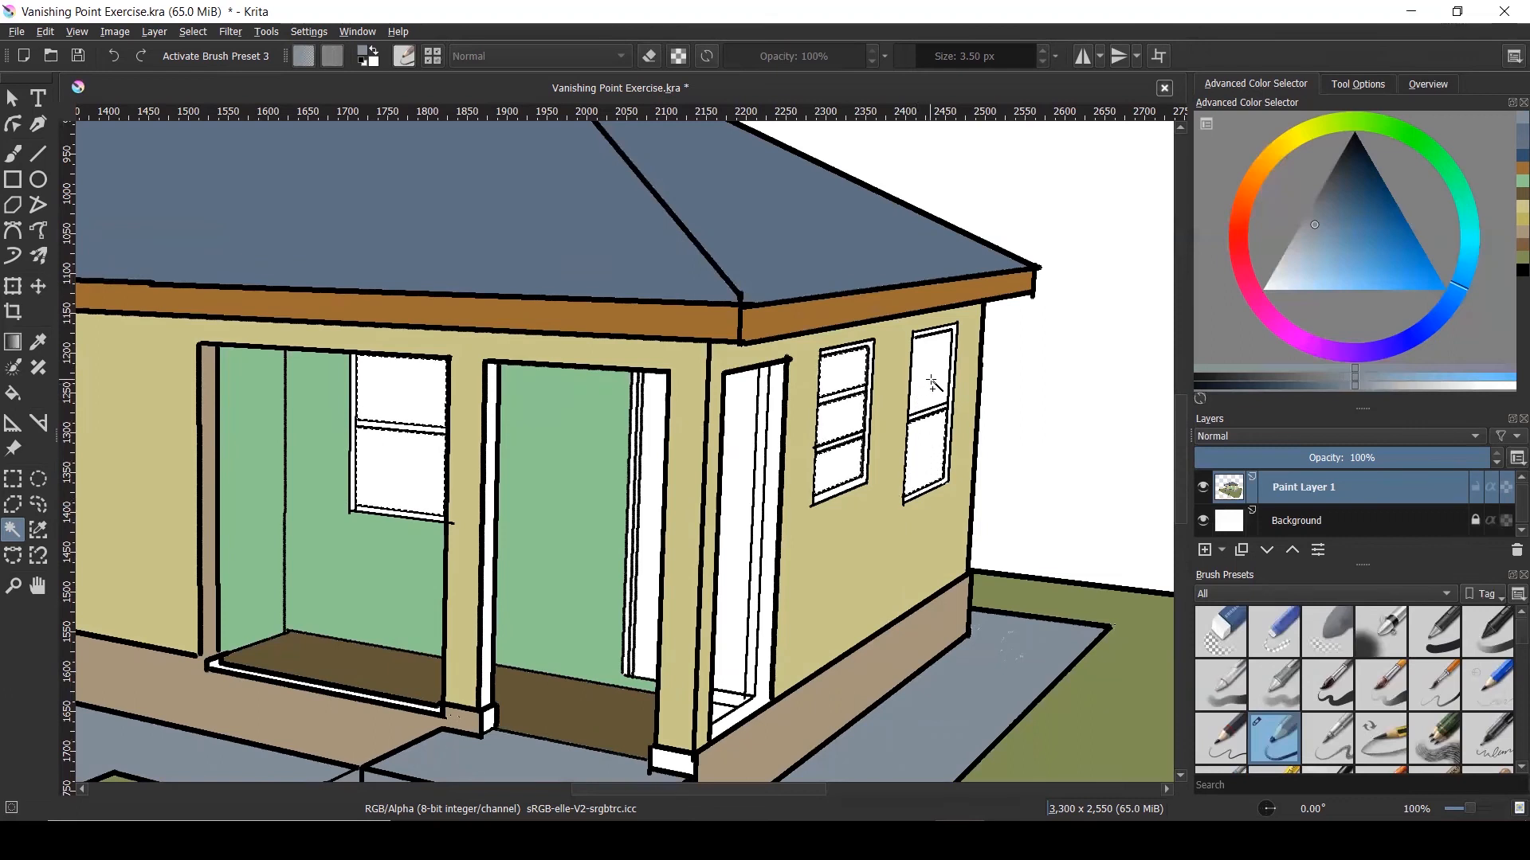
Pick a saturated mid-blue in the Advanced Color Selector
{"action": "left_click", "coordinate": [1410, 264]}
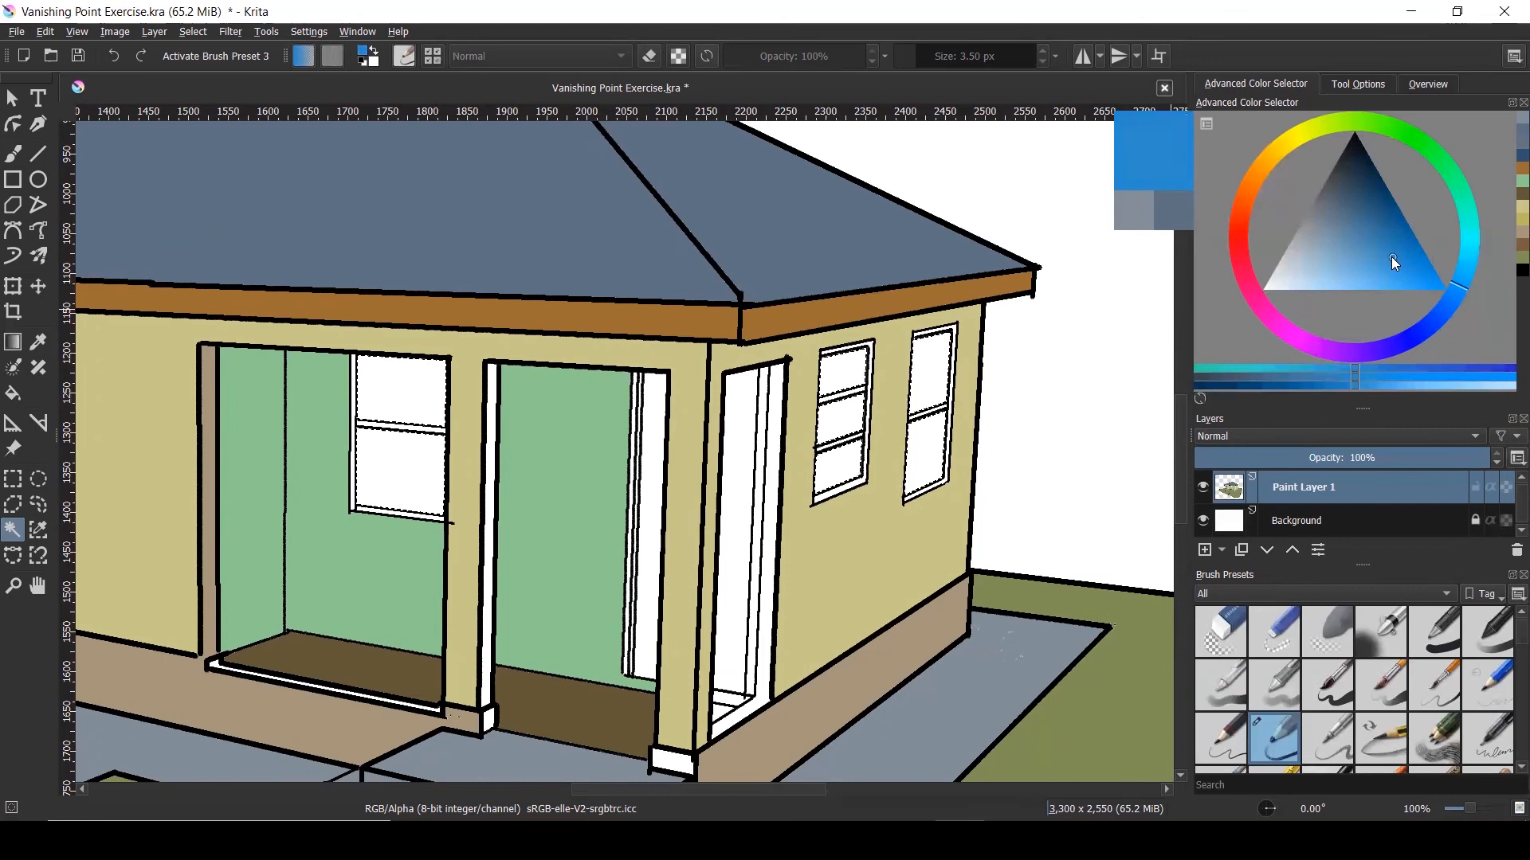
{"action": "left_click", "coordinate": [1388, 243]}
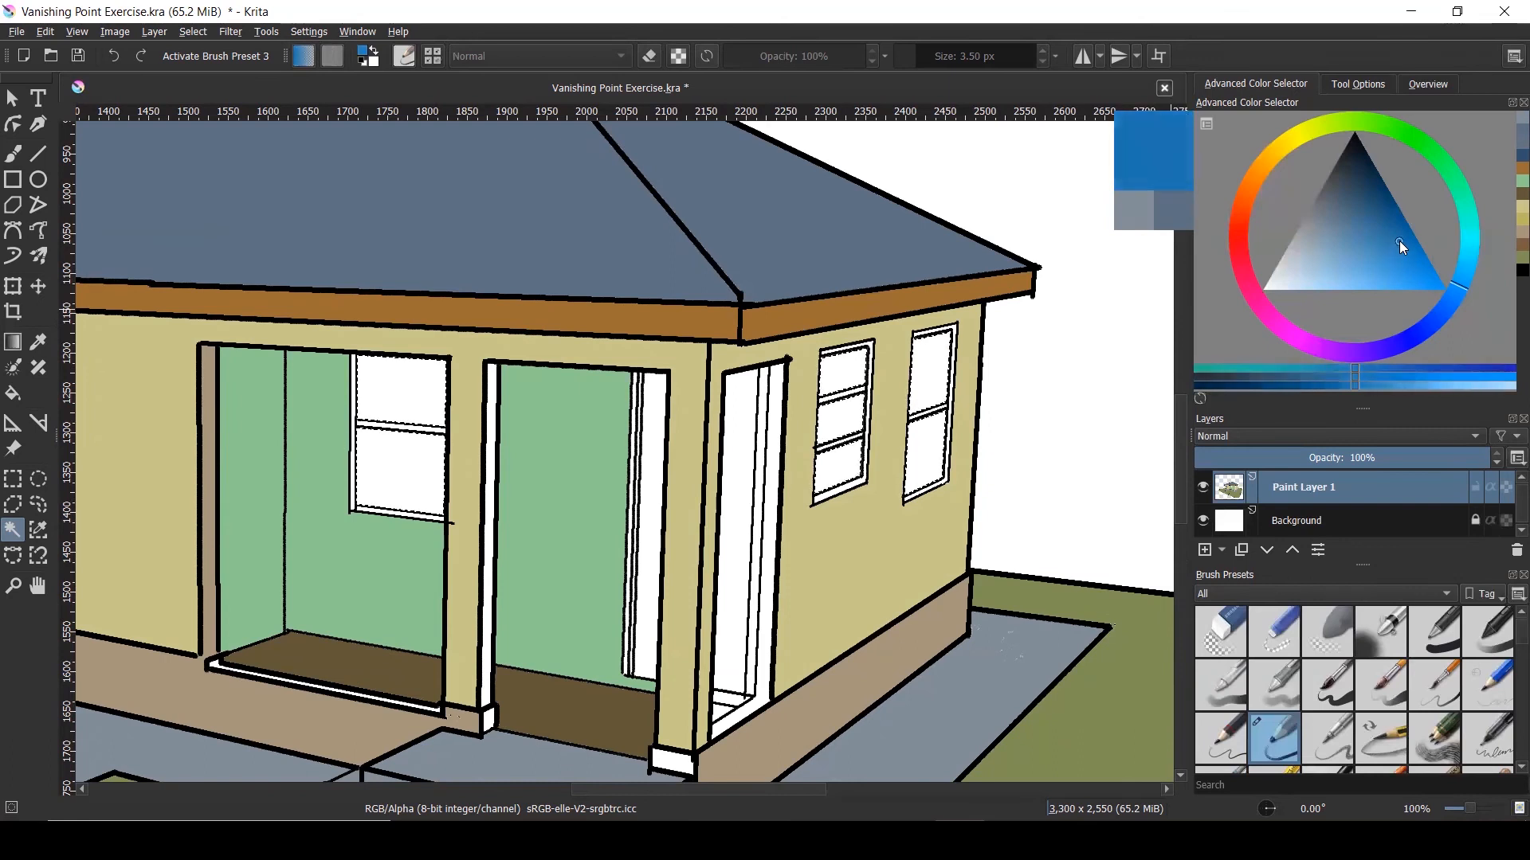
{"action": "left_click_drag", "start_coordinate": [1463, 288], "coordinate": [1447, 315]}
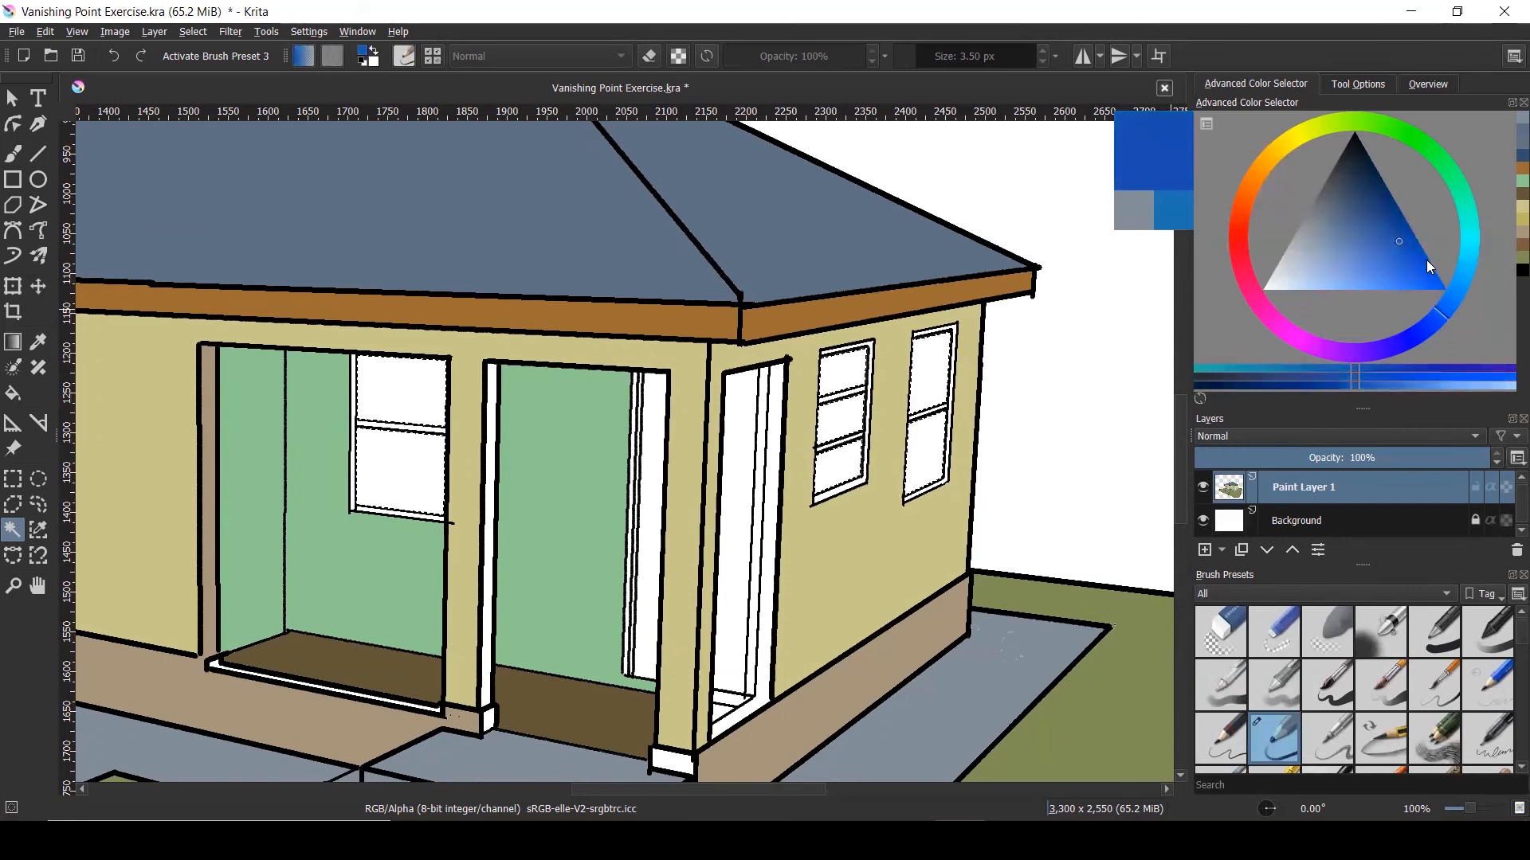
{"action": "left_click", "coordinate": [1407, 250]}
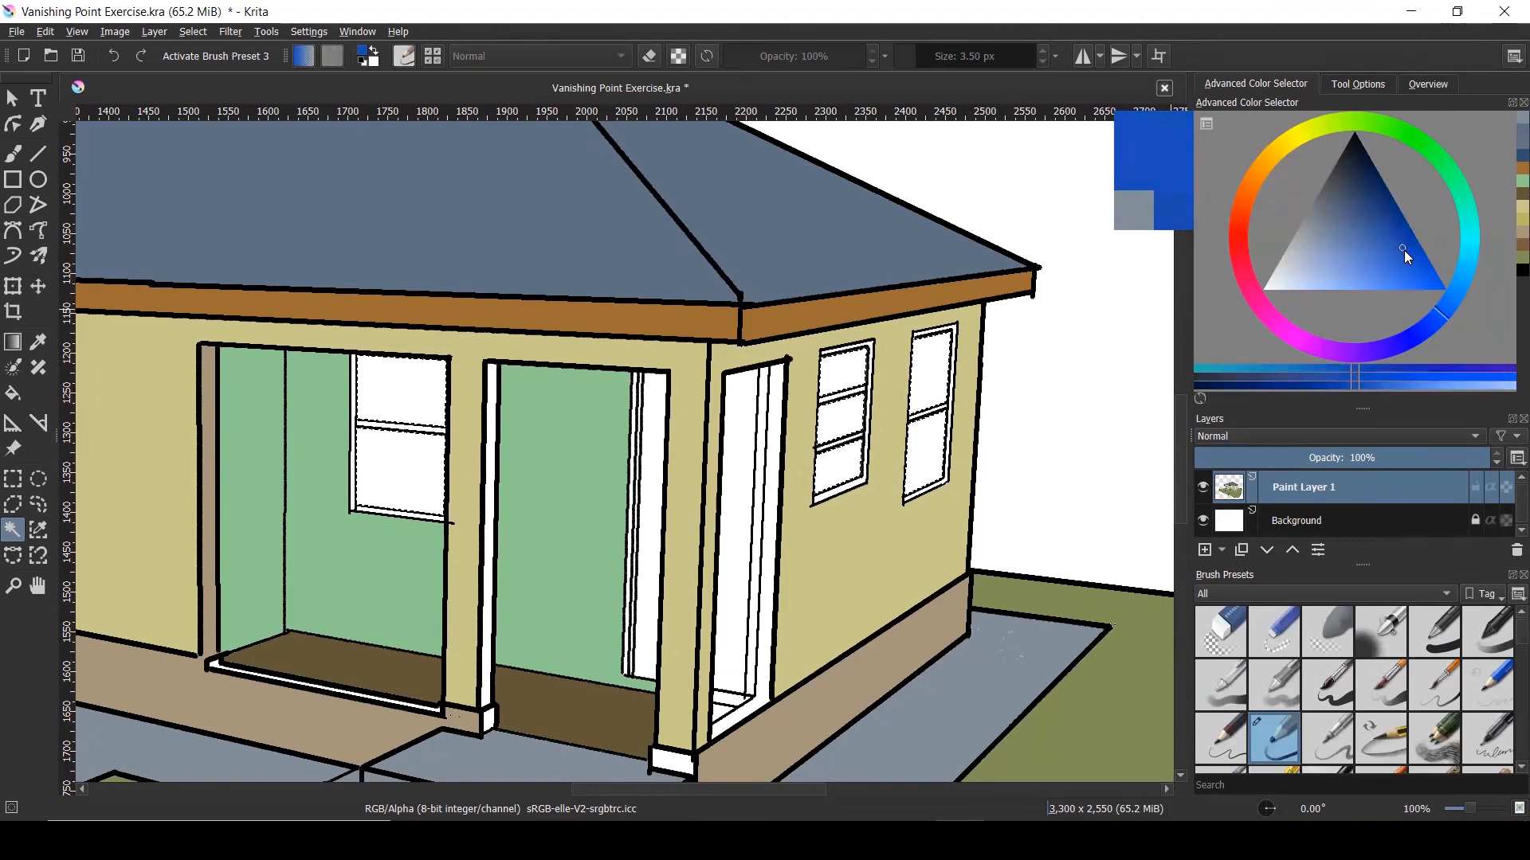
{"action": "scroll", "coordinate": [882, 342], "scroll_direction": "down", "scroll_amount": 1}
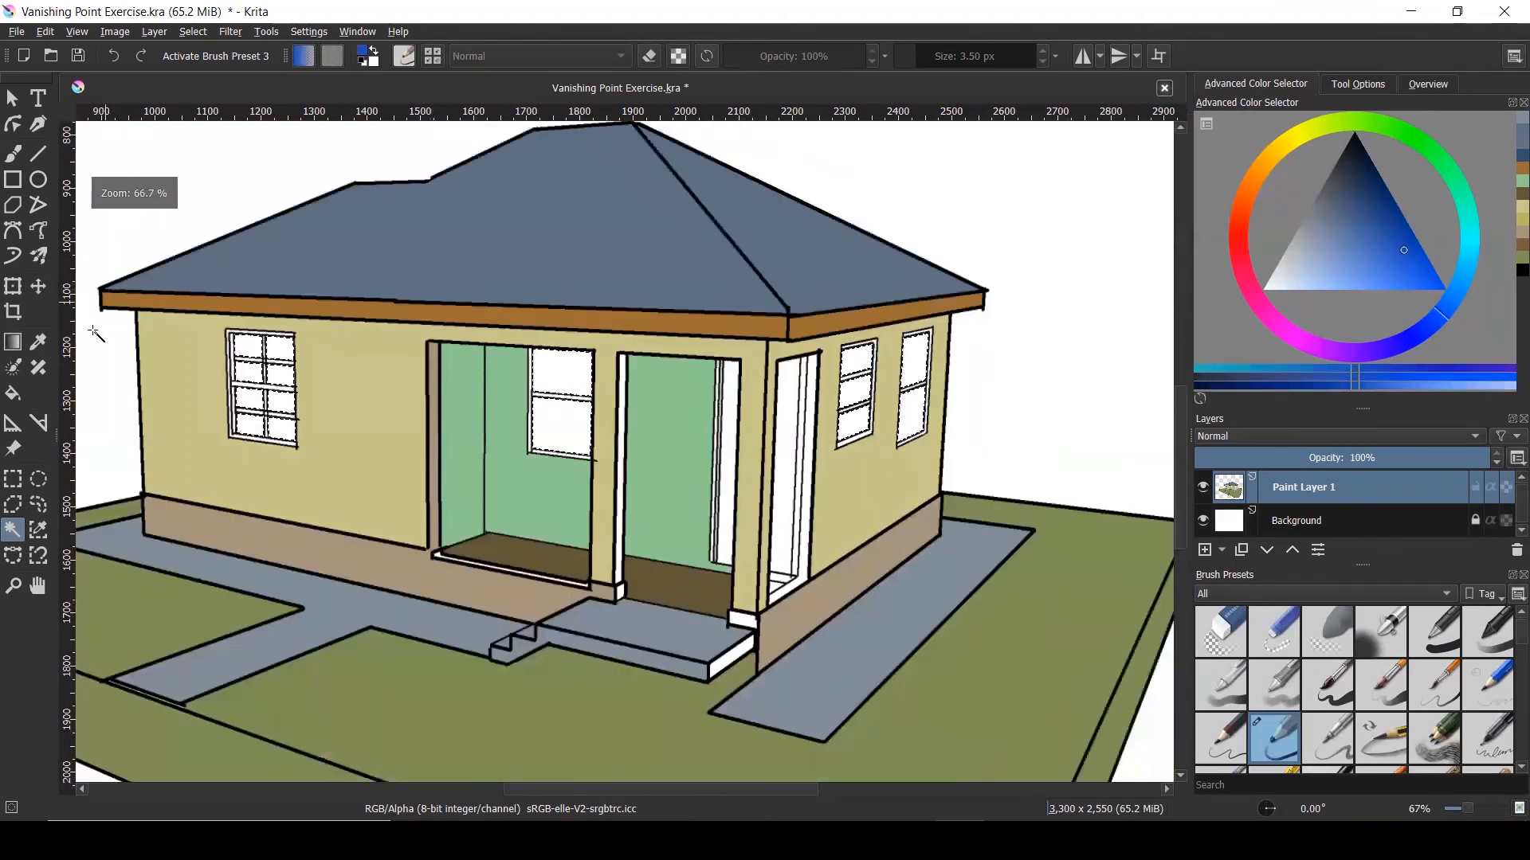
Fill the left window, door window and side window panes blue
{"action": "left_click", "coordinate": [23, 396]}
{"action": "left_click", "coordinate": [277, 374]}
{"action": "left_click", "coordinate": [248, 346]}
{"action": "left_click", "coordinate": [252, 374]}
{"action": "left_click", "coordinate": [251, 399]}
{"action": "left_click", "coordinate": [277, 401]}
{"action": "left_click", "coordinate": [283, 428]}
{"action": "left_click", "coordinate": [249, 428]}
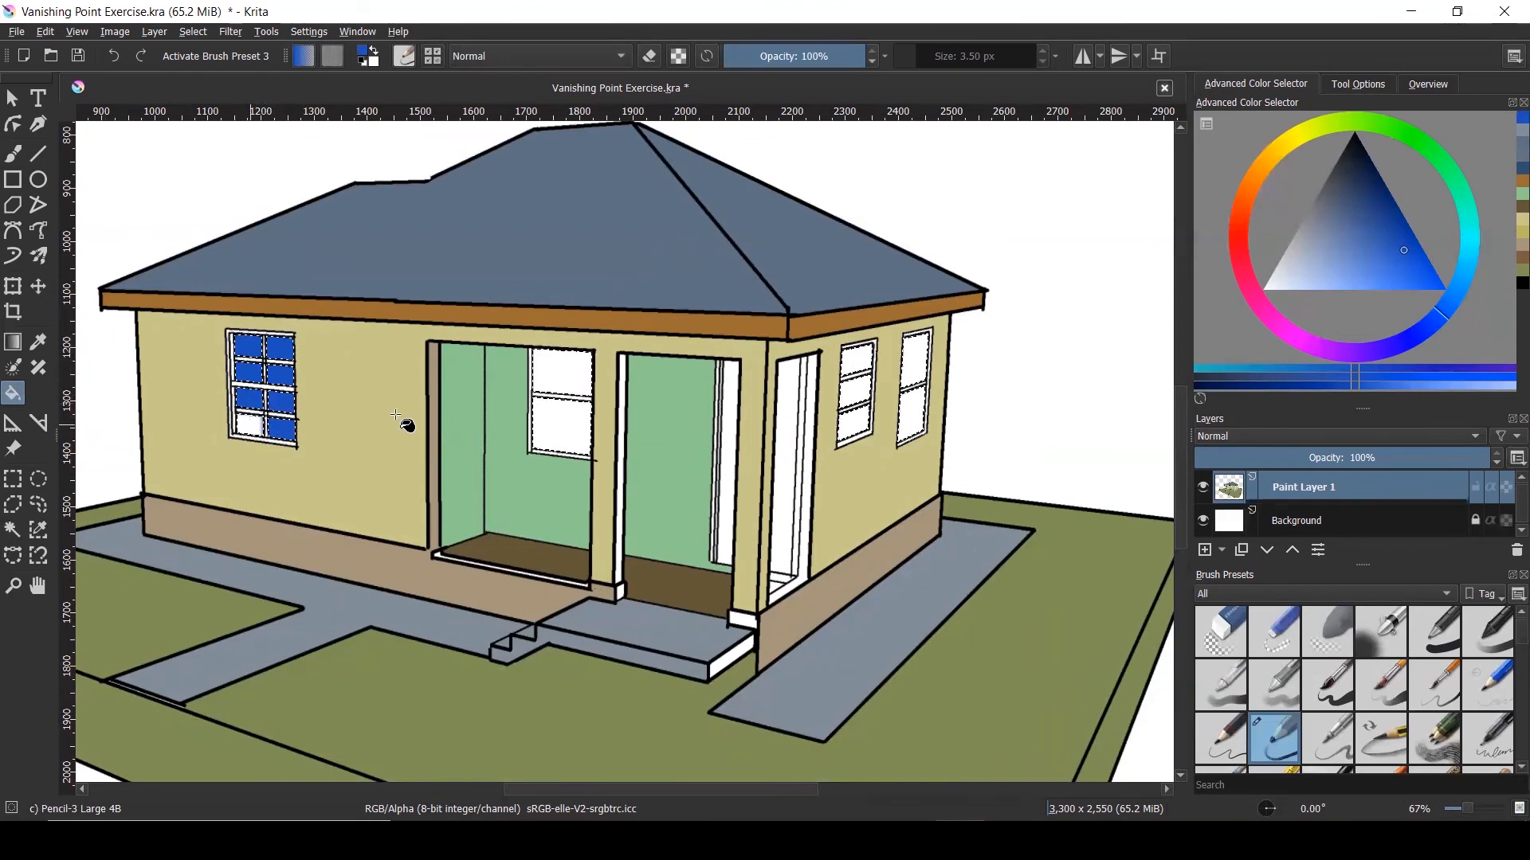
{"action": "left_click", "coordinate": [564, 391]}
{"action": "left_click", "coordinate": [562, 422]}
{"action": "left_click", "coordinate": [856, 396]}
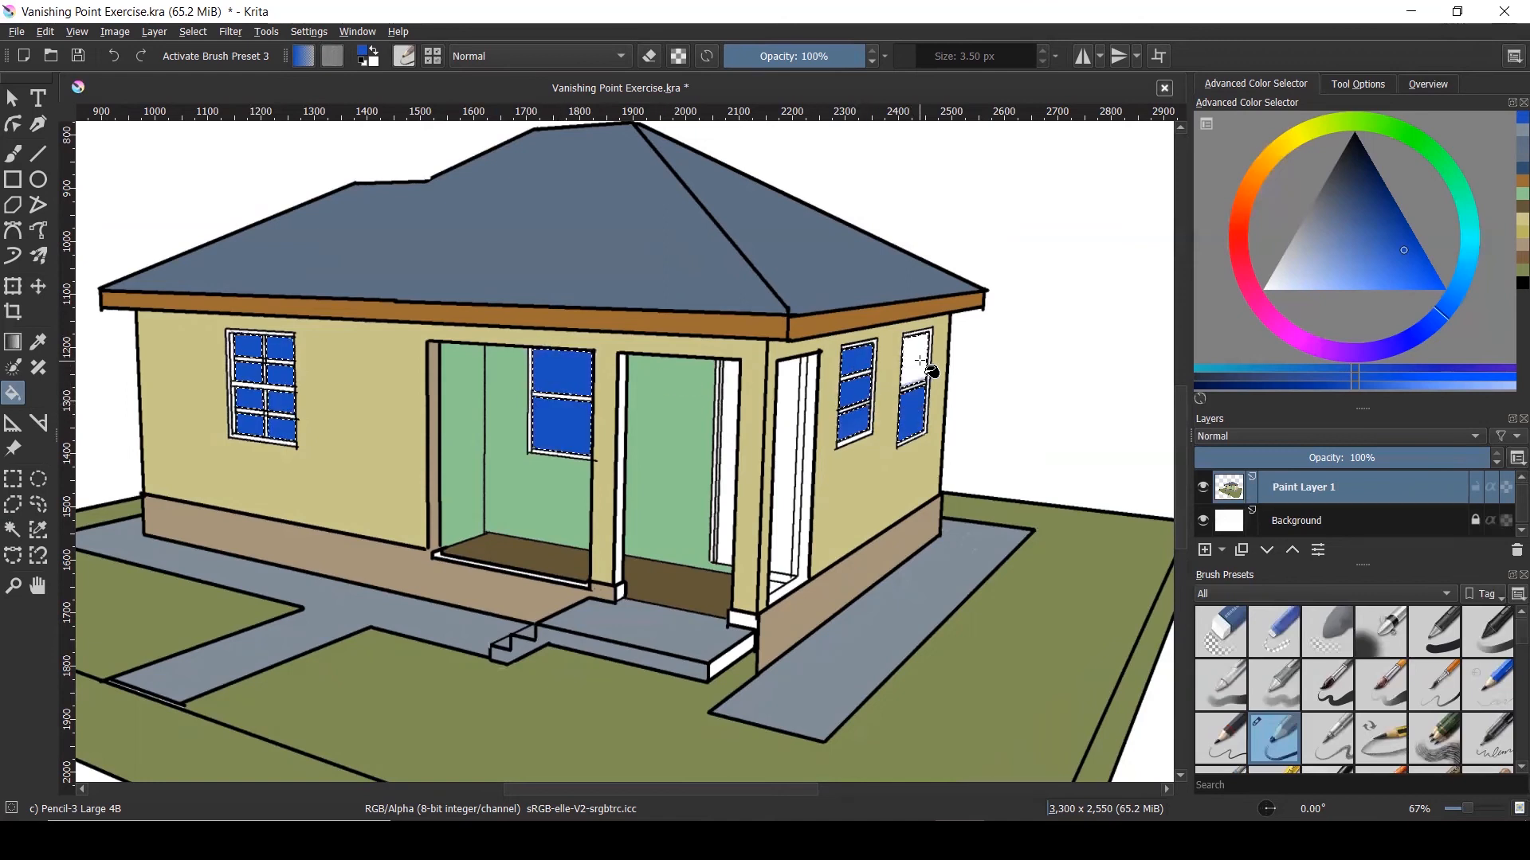
{"action": "scroll", "coordinate": [789, 415], "scroll_direction": "down", "scroll_amount": 1}
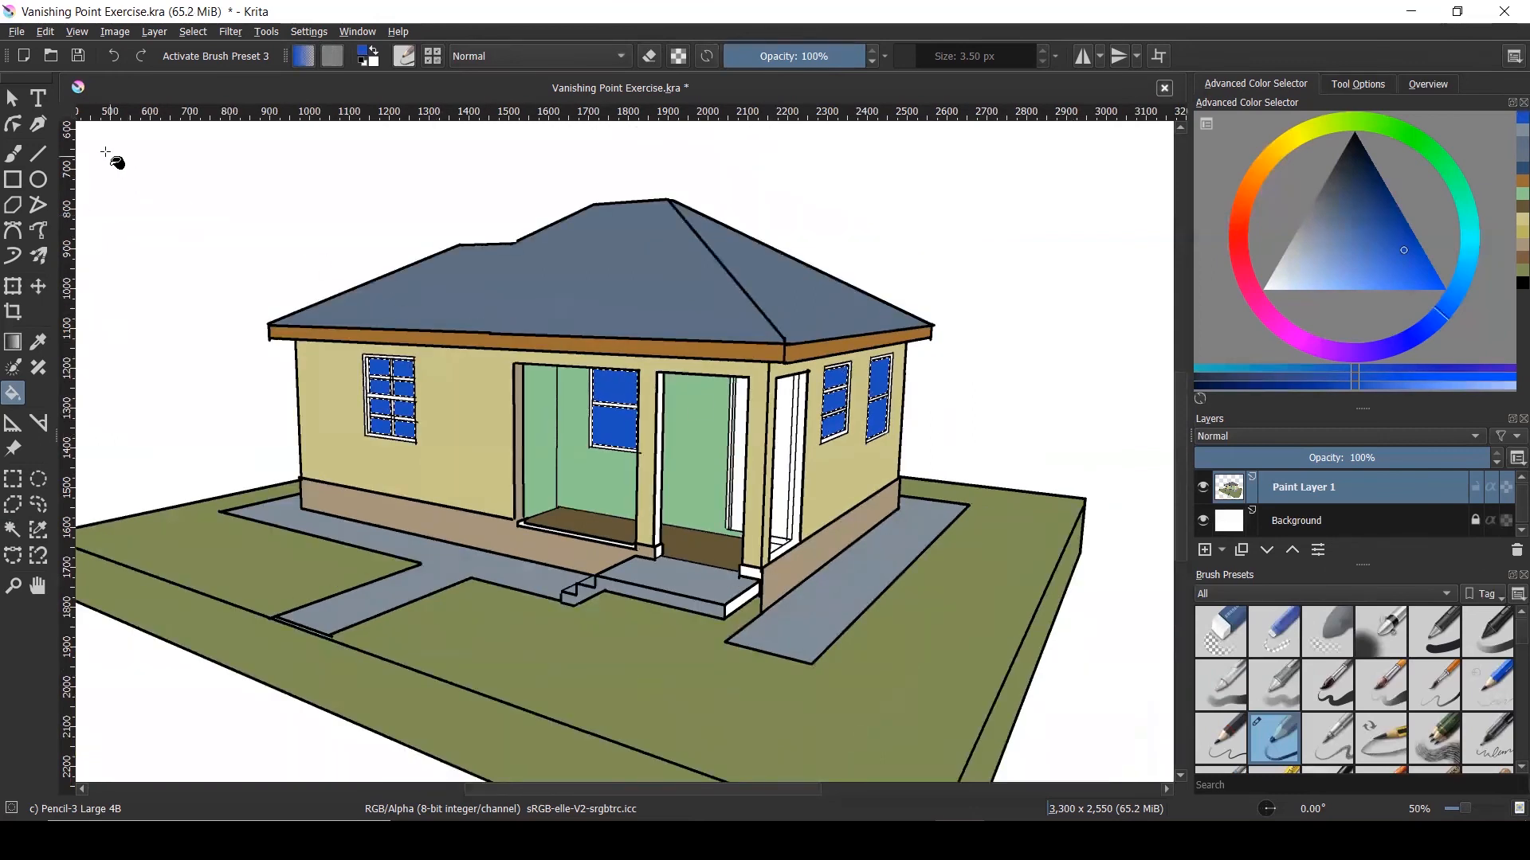
Deselect the windows and magic-wand select the white door-frame panel
{"action": "left_click", "coordinate": [13, 97]}
{"action": "key", "text": "ctrl+shift+a"}
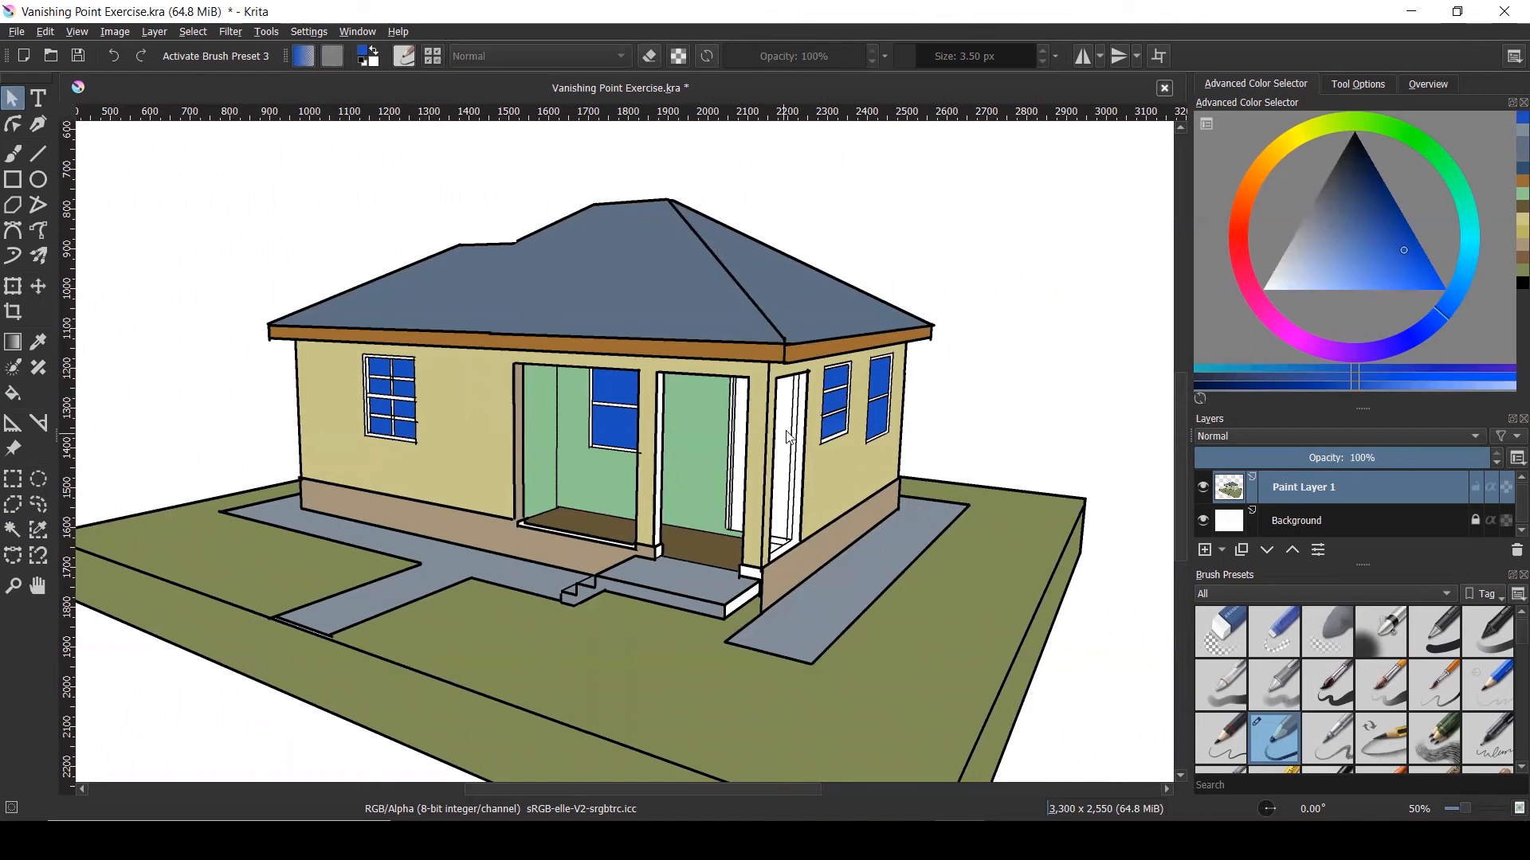
{"action": "left_click", "coordinate": [25, 529]}
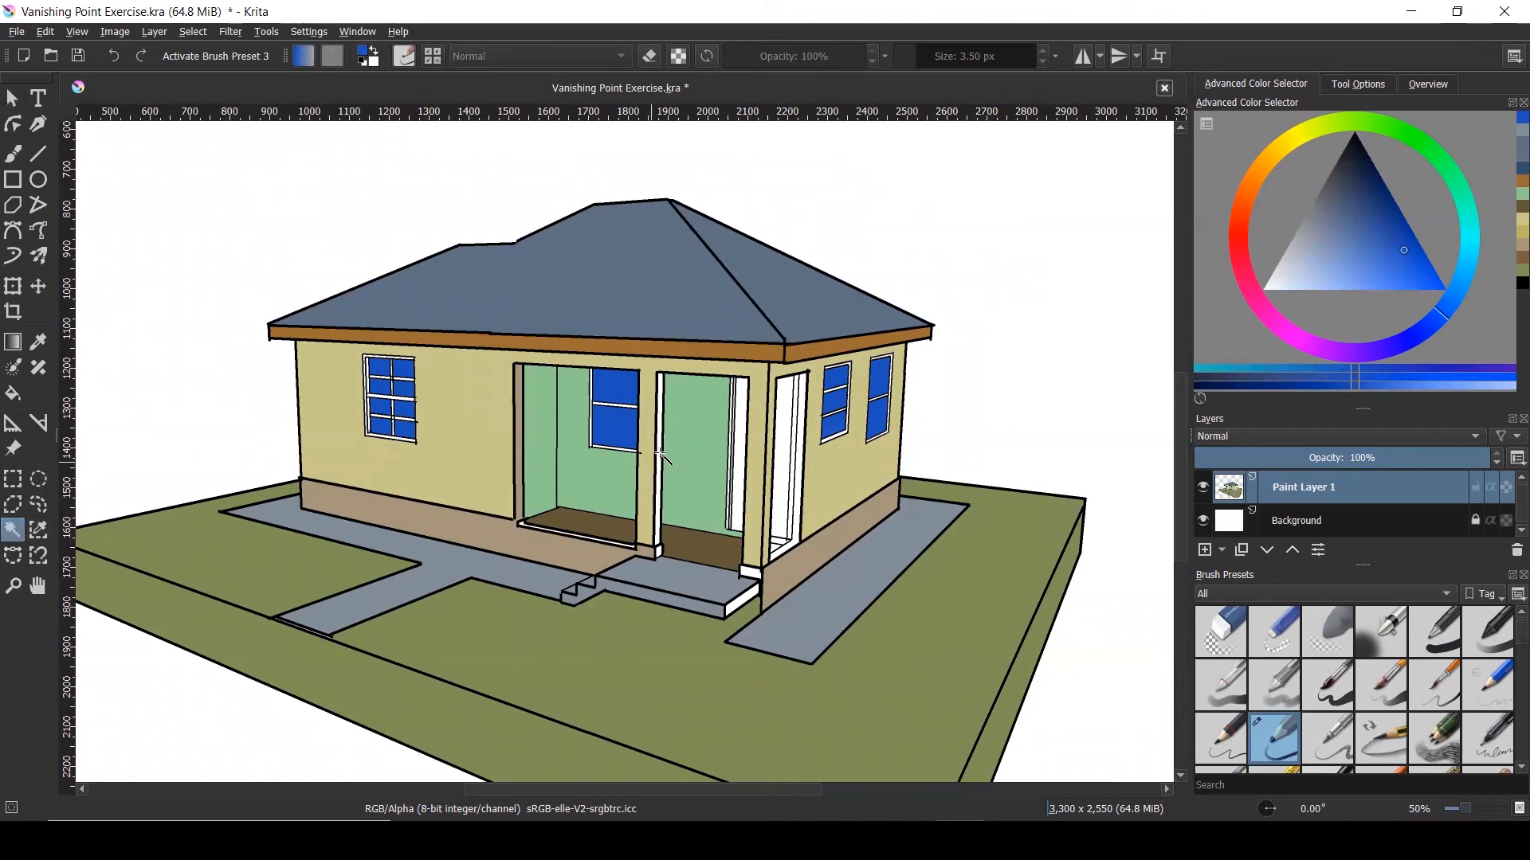
{"action": "scroll", "coordinate": [771, 444], "scroll_direction": "up", "scroll_amount": 2}
{"action": "left_click", "coordinate": [800, 406]}
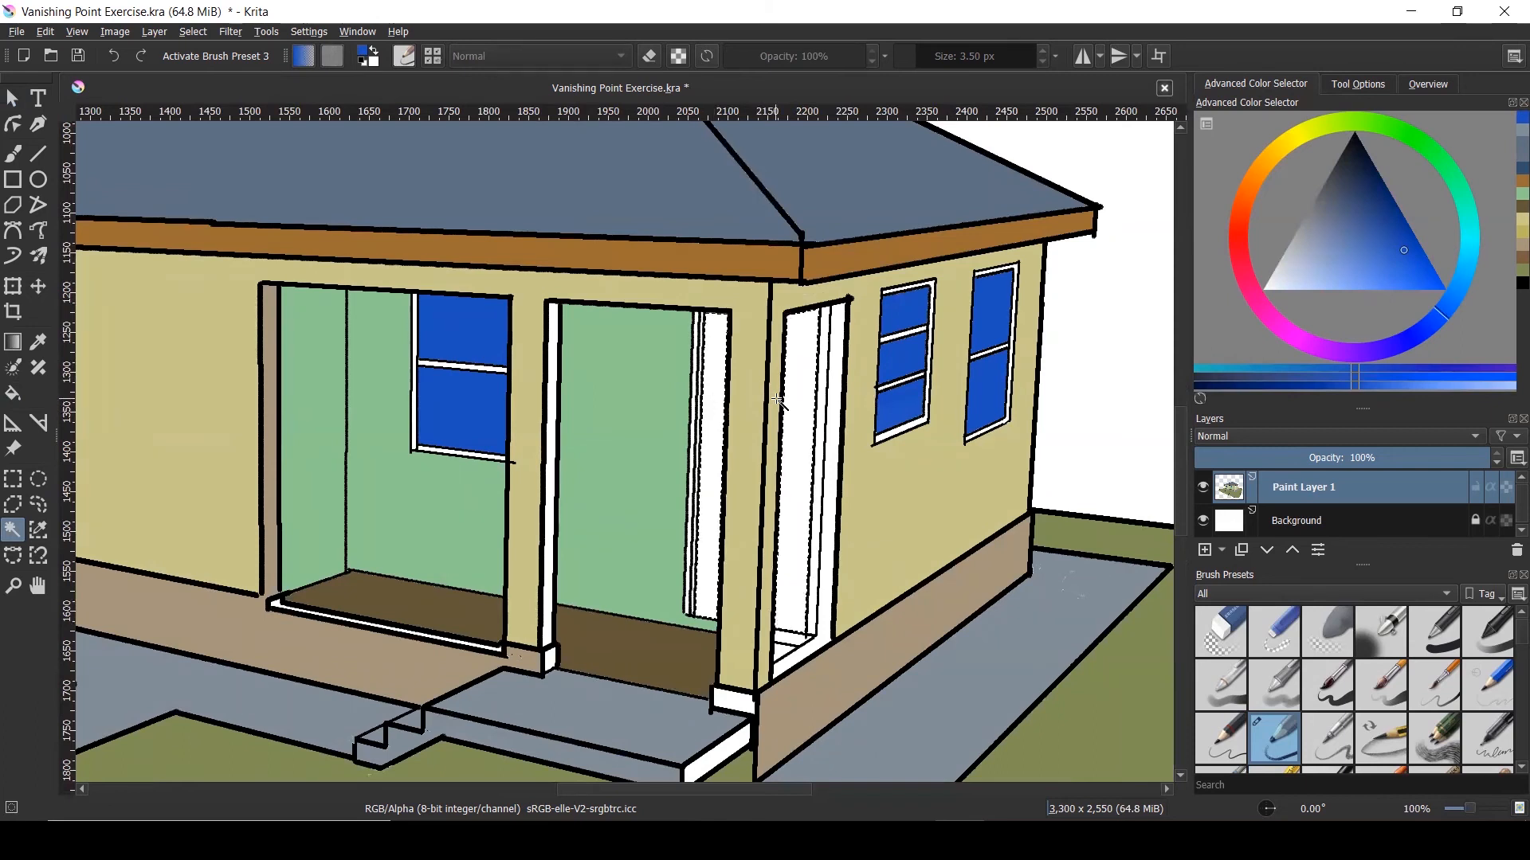
{"action": "scroll", "coordinate": [778, 400], "scroll_direction": "down", "scroll_amount": 1}
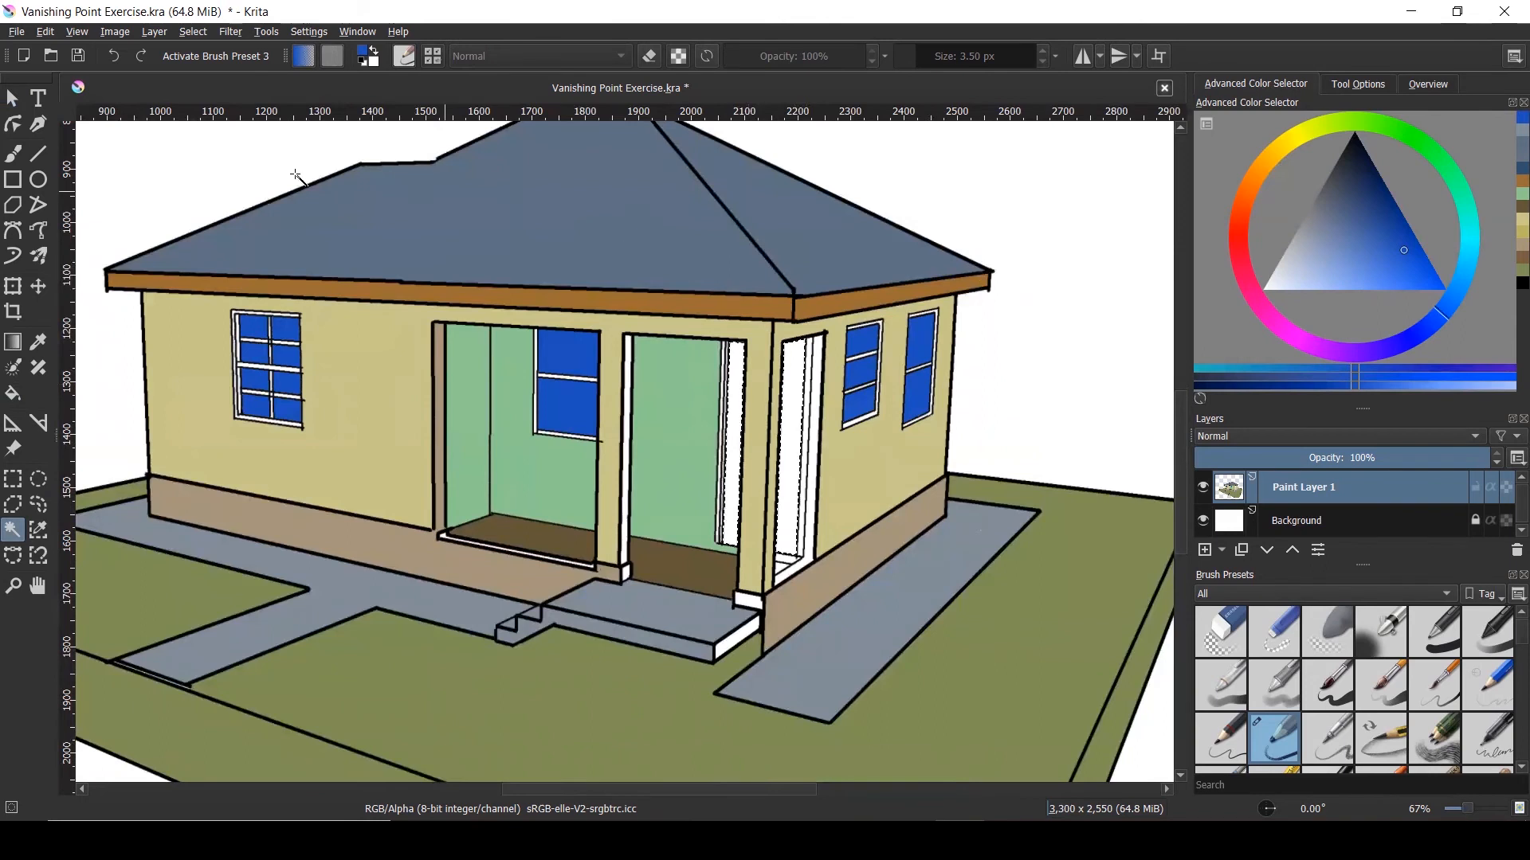
Sample the fascia's orange-brown and adjust it to a medium brown
{"action": "left_click", "coordinate": [13, 154]}
{"action": "key", "text": "ctrl"}
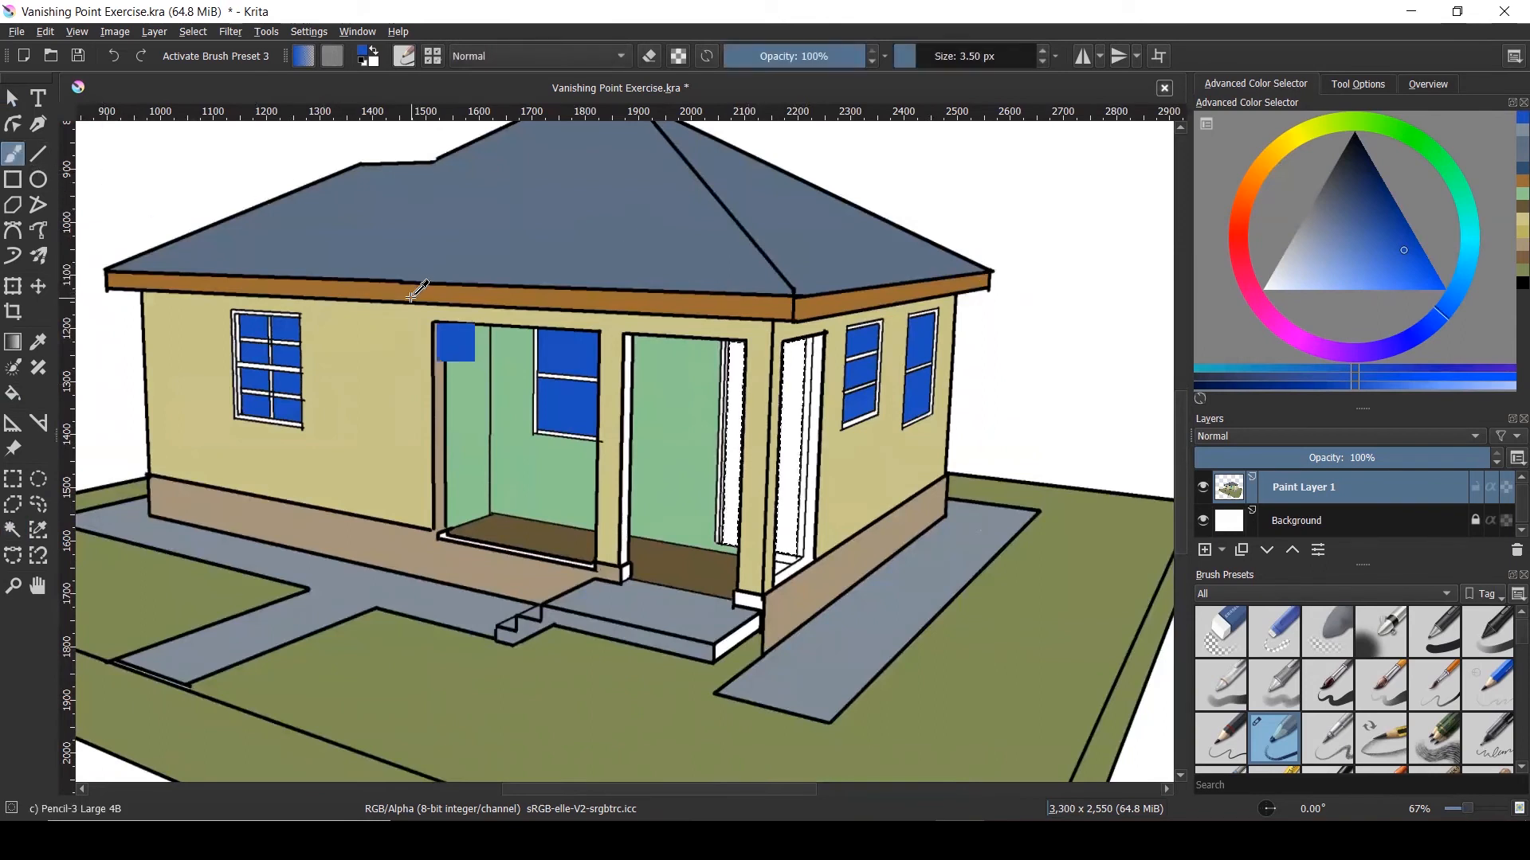
{"action": "left_click", "coordinate": [414, 294], "text": "ctrl"}
{"action": "left_click_drag", "start_coordinate": [1379, 233], "coordinate": [1380, 245]}
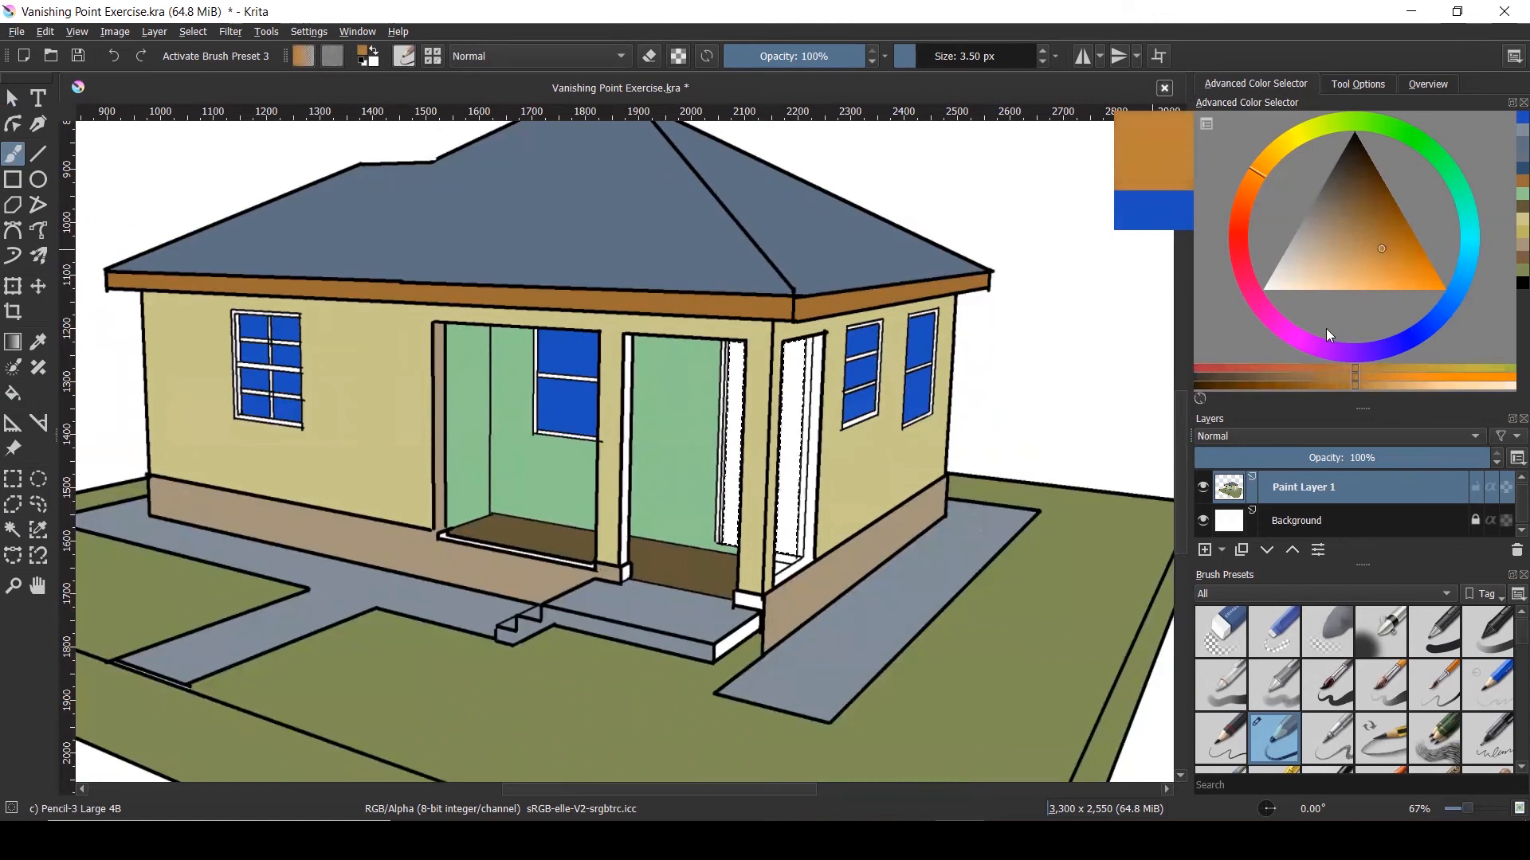
{"action": "left_click", "coordinate": [1294, 380]}
{"action": "left_click", "coordinate": [1271, 379]}
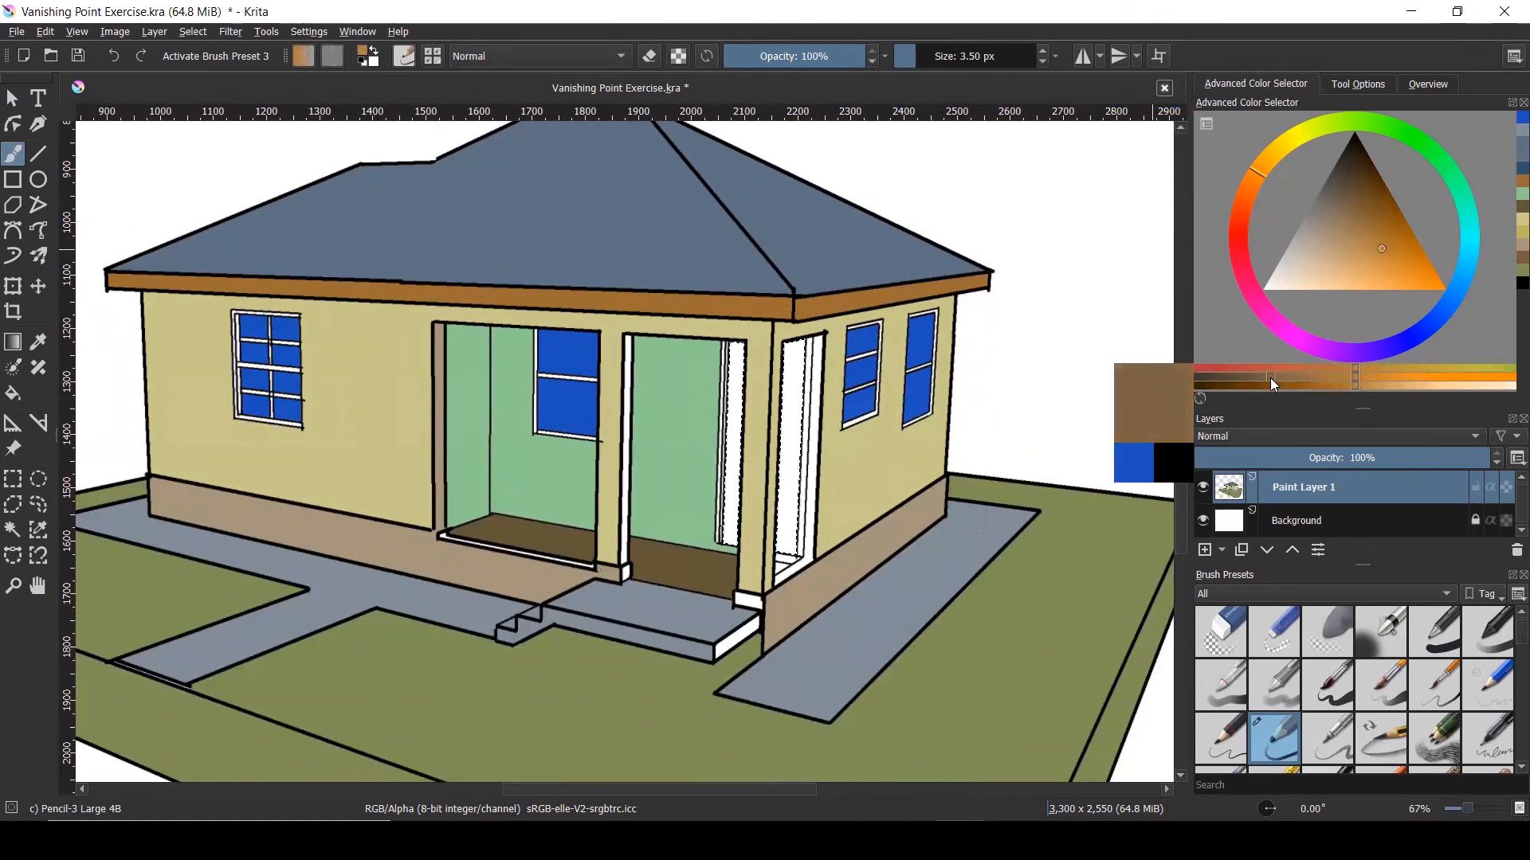
{"action": "left_click", "coordinate": [1289, 380]}
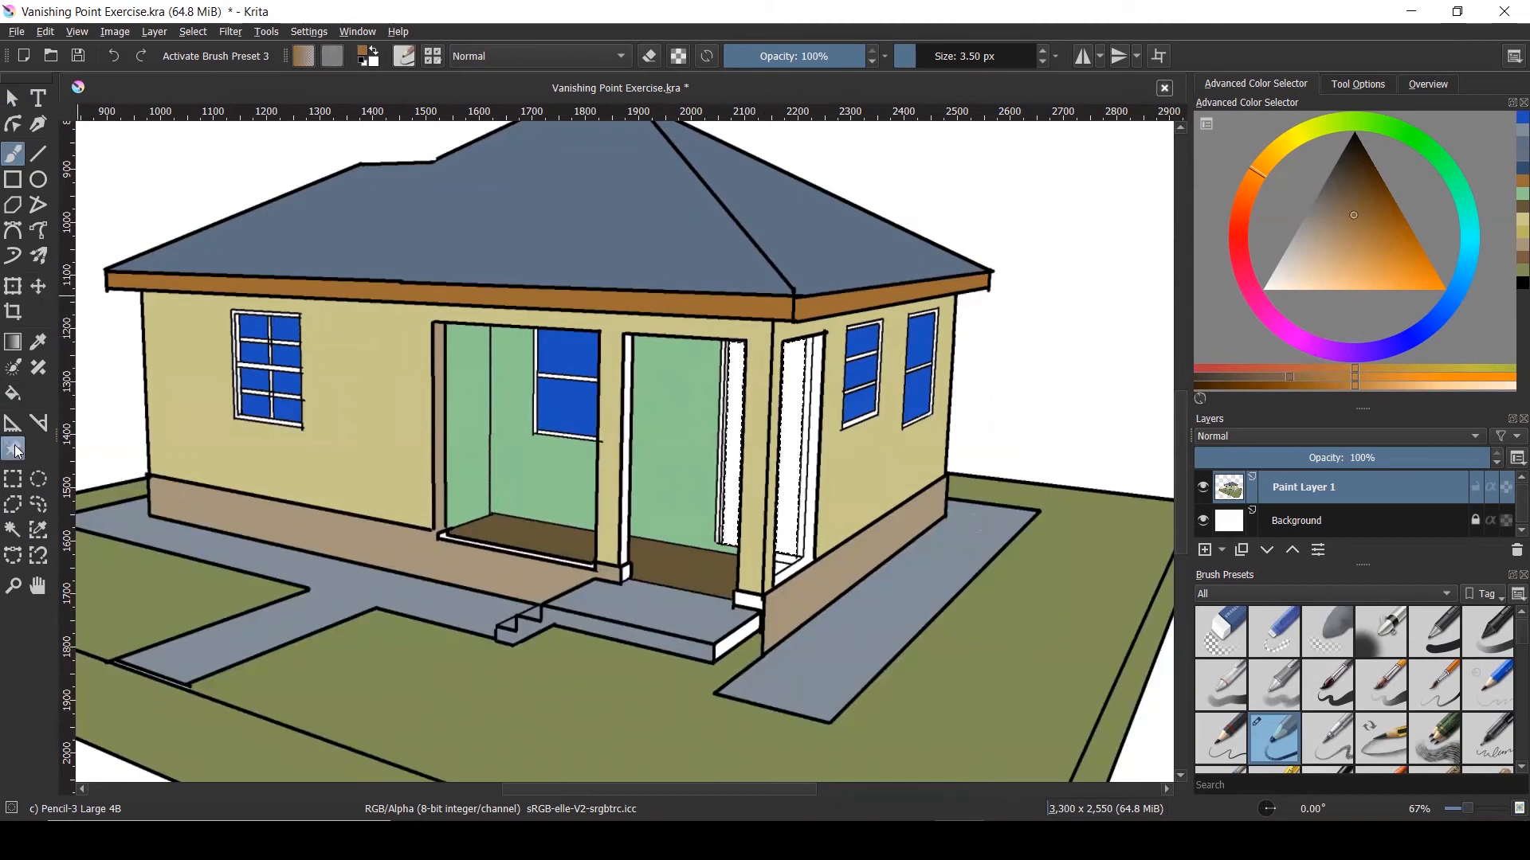
Fill both doorways' inner frame strips brown
{"action": "left_click", "coordinate": [13, 392]}
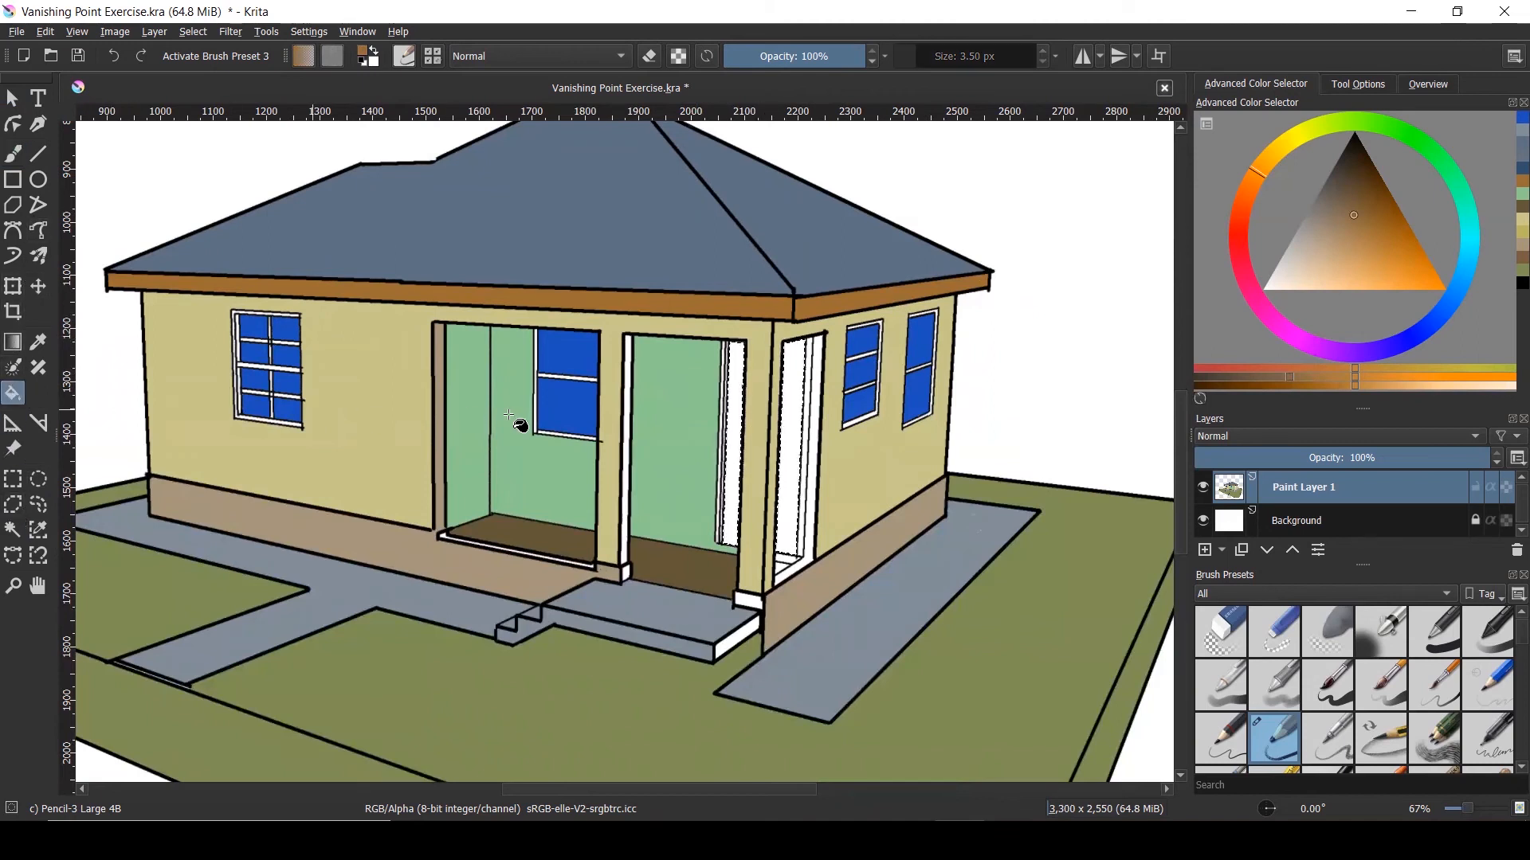
{"action": "left_click", "coordinate": [733, 371]}
{"action": "left_click", "coordinate": [792, 365]}
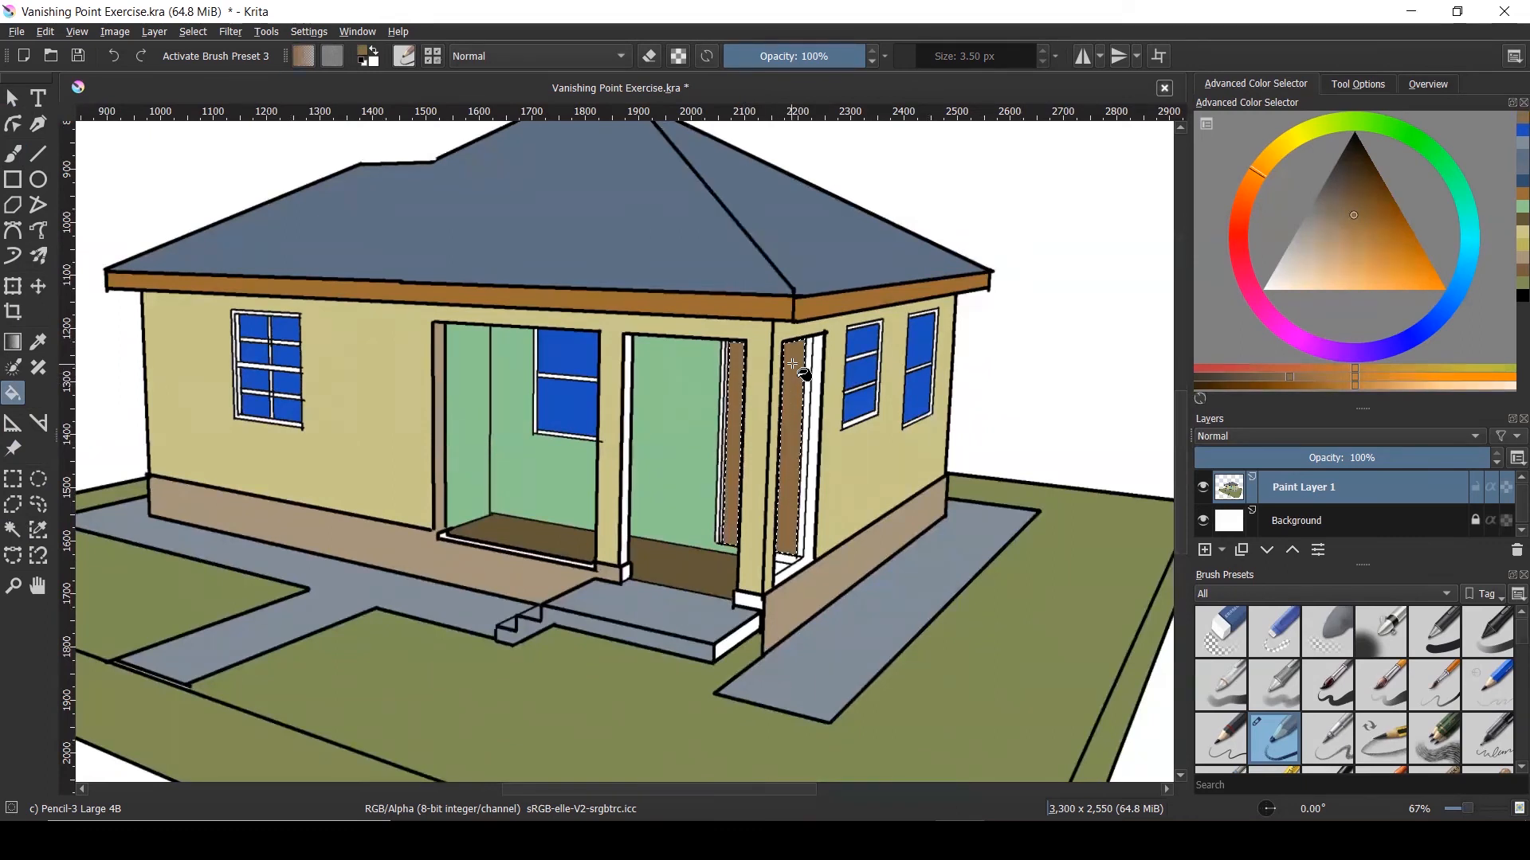
{"action": "scroll", "coordinate": [800, 382], "scroll_direction": "down", "scroll_amount": 1}
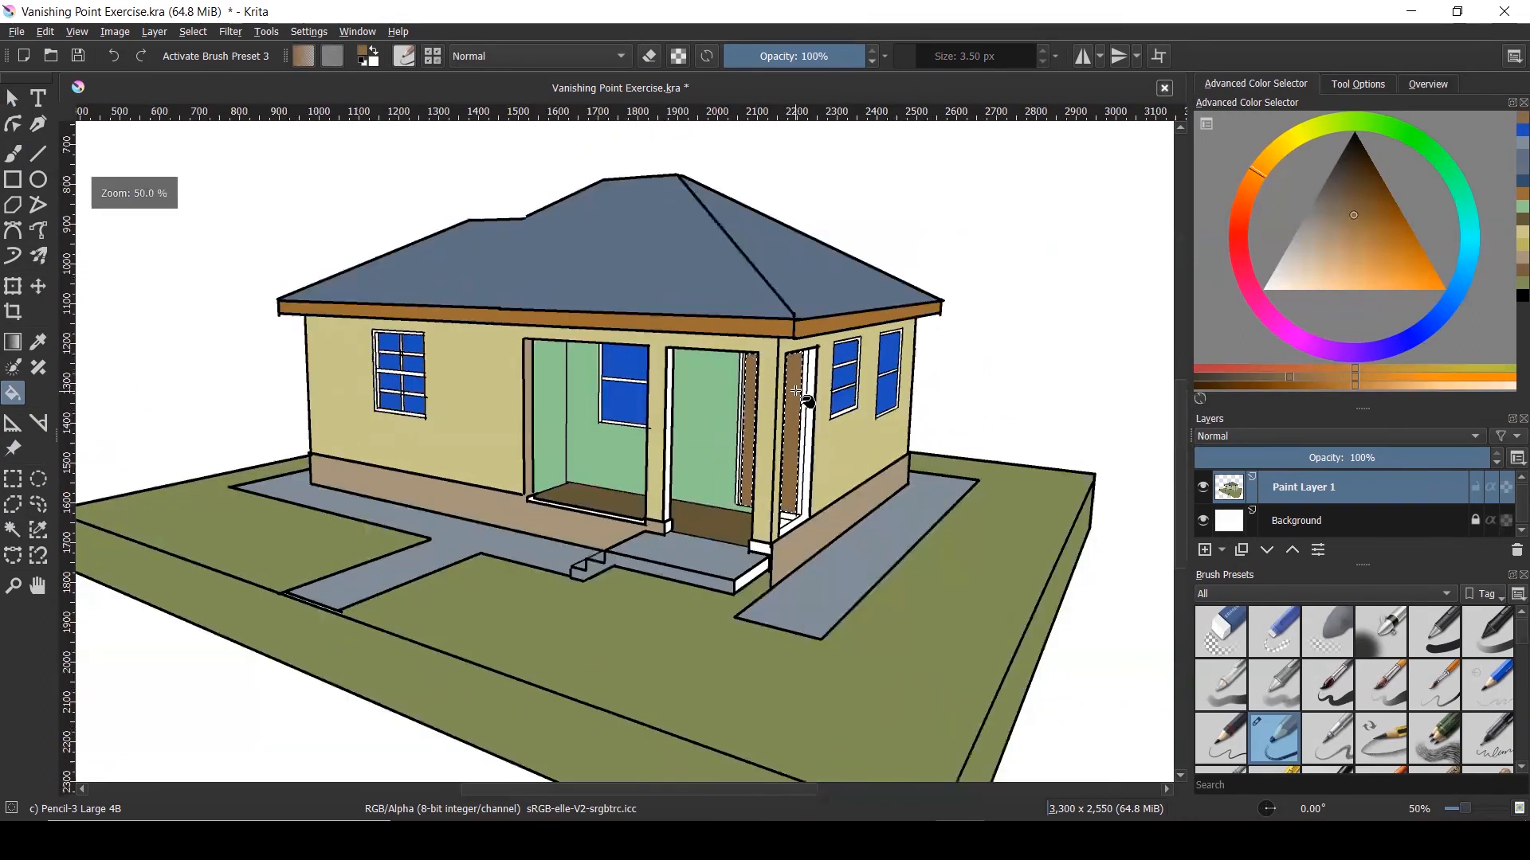
{"action": "scroll", "coordinate": [796, 391], "scroll_direction": "up", "scroll_amount": 1}
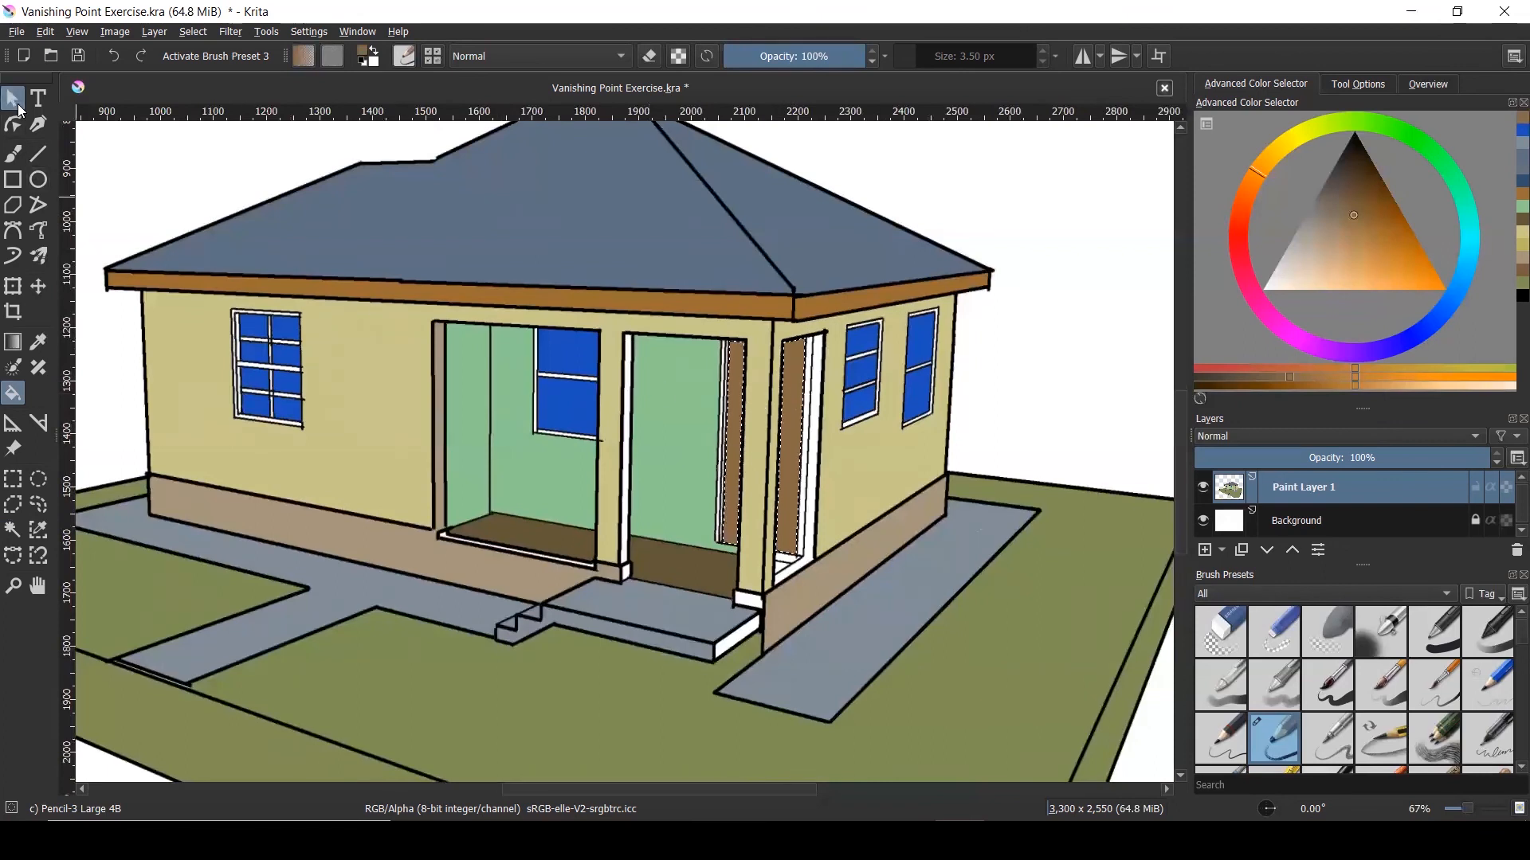
{"action": "left_click", "coordinate": [17, 102]}
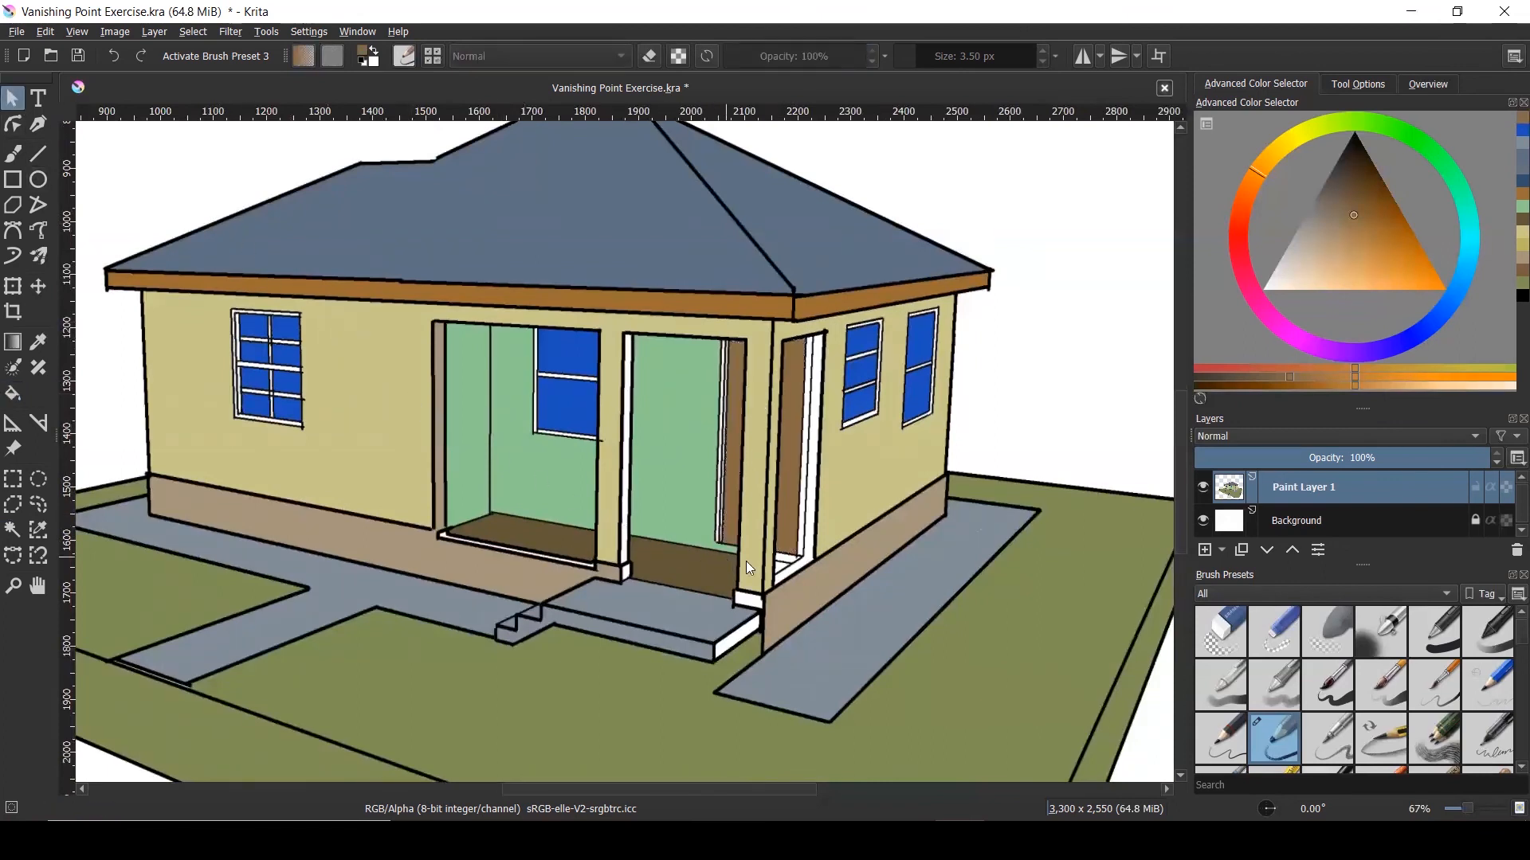
{"action": "scroll", "coordinate": [807, 582], "scroll_direction": "up", "scroll_amount": 2}
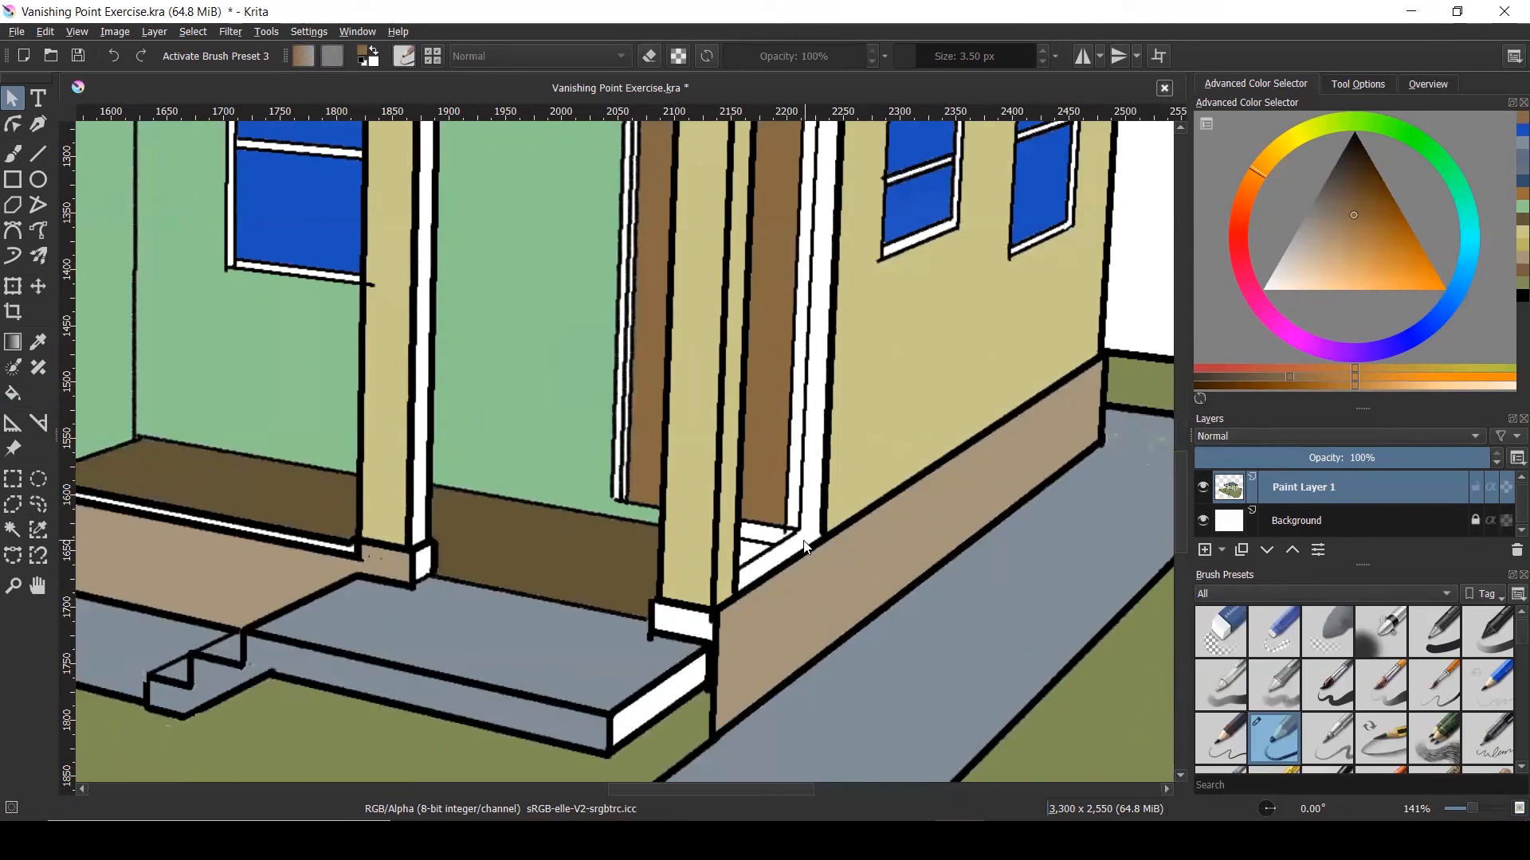
Select the white door-frame strip and the bases of both posts
{"action": "left_click", "coordinate": [797, 556]}
{"action": "scroll", "coordinate": [797, 556], "scroll_direction": "down", "scroll_amount": 2}
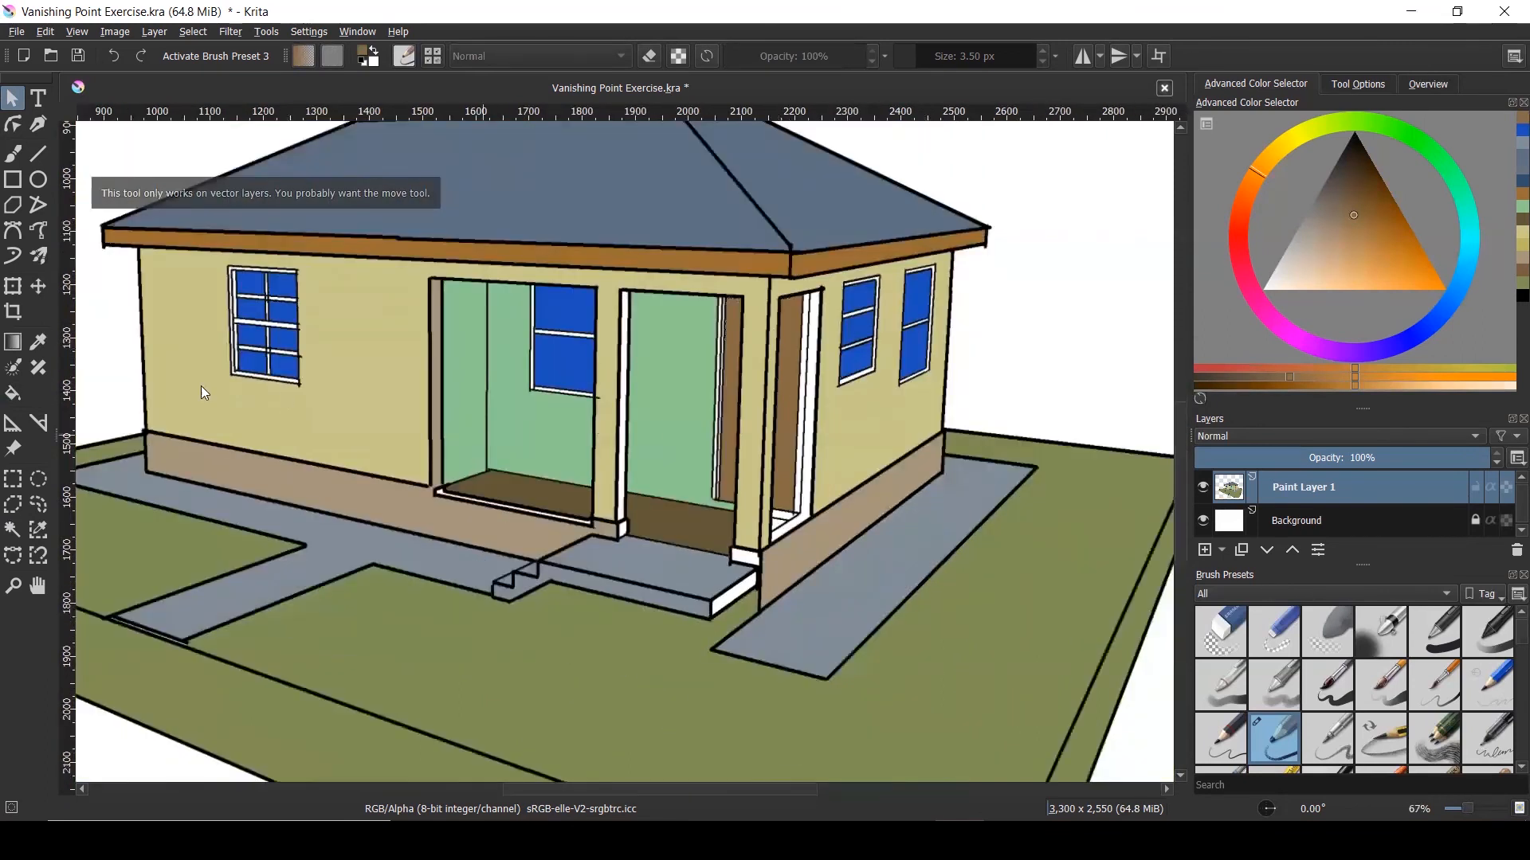
{"action": "left_click", "coordinate": [12, 529]}
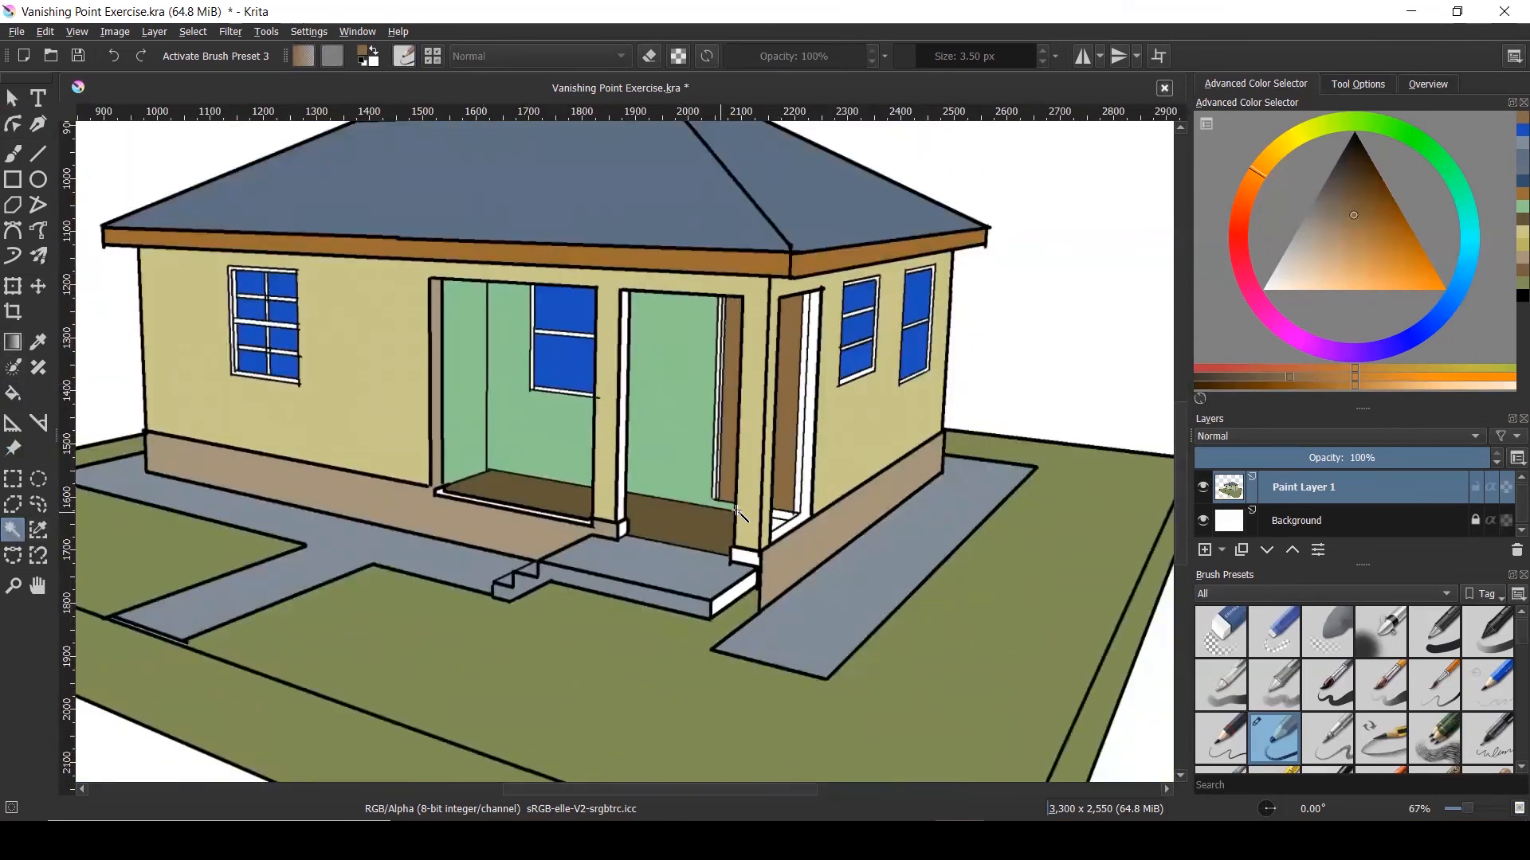
{"action": "scroll", "coordinate": [771, 535], "scroll_direction": "up", "scroll_amount": 2}
{"action": "scroll", "coordinate": [769, 532], "scroll_direction": "up", "scroll_amount": 1}
{"action": "left_click", "coordinate": [812, 536]}
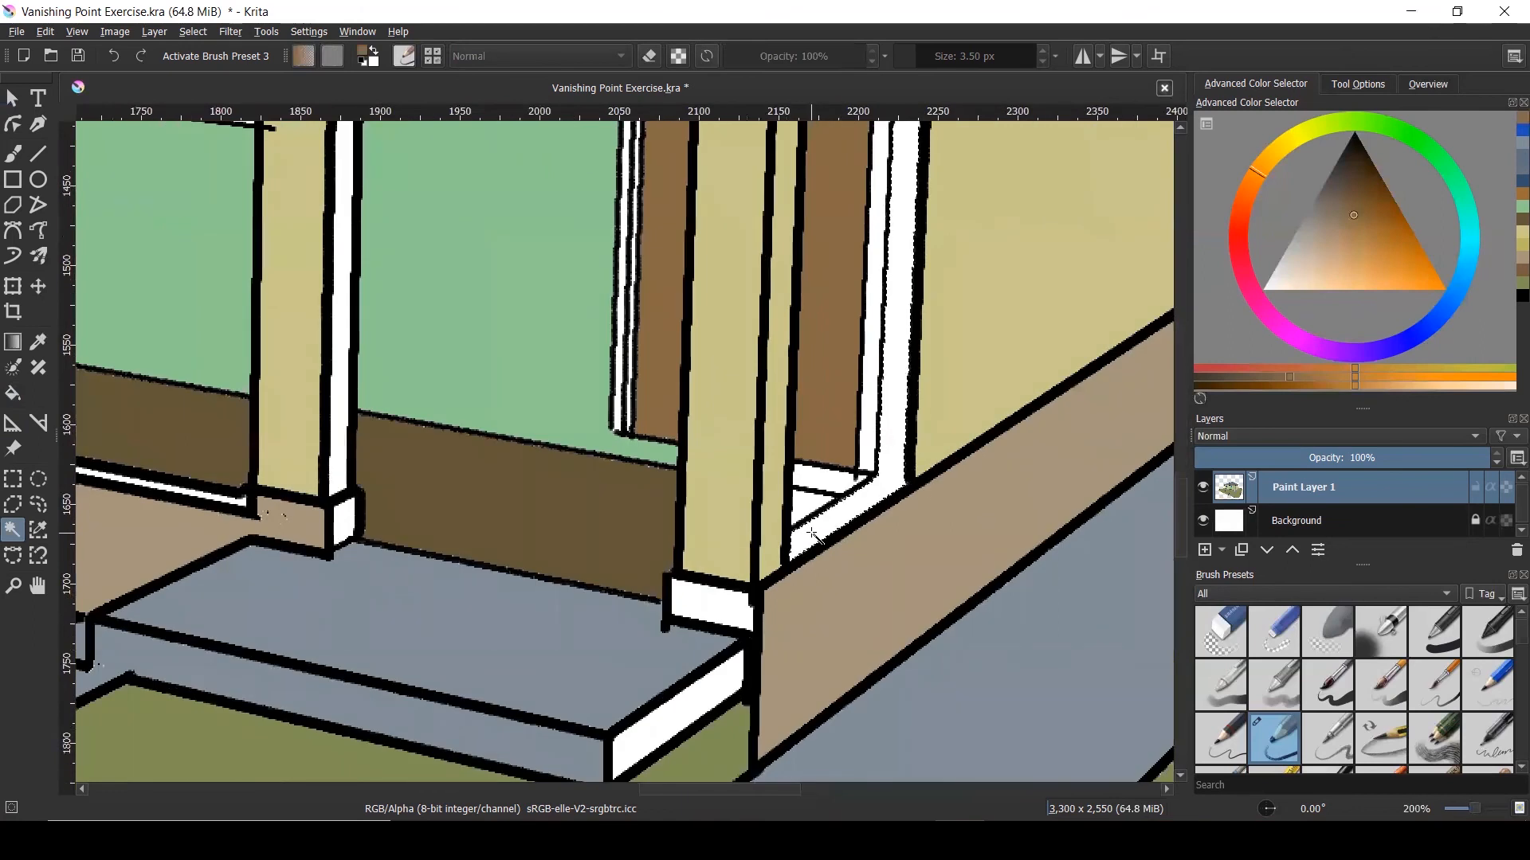
{"action": "scroll", "coordinate": [815, 535], "scroll_direction": "down", "scroll_amount": 2}
{"action": "left_click", "coordinate": [769, 568]}
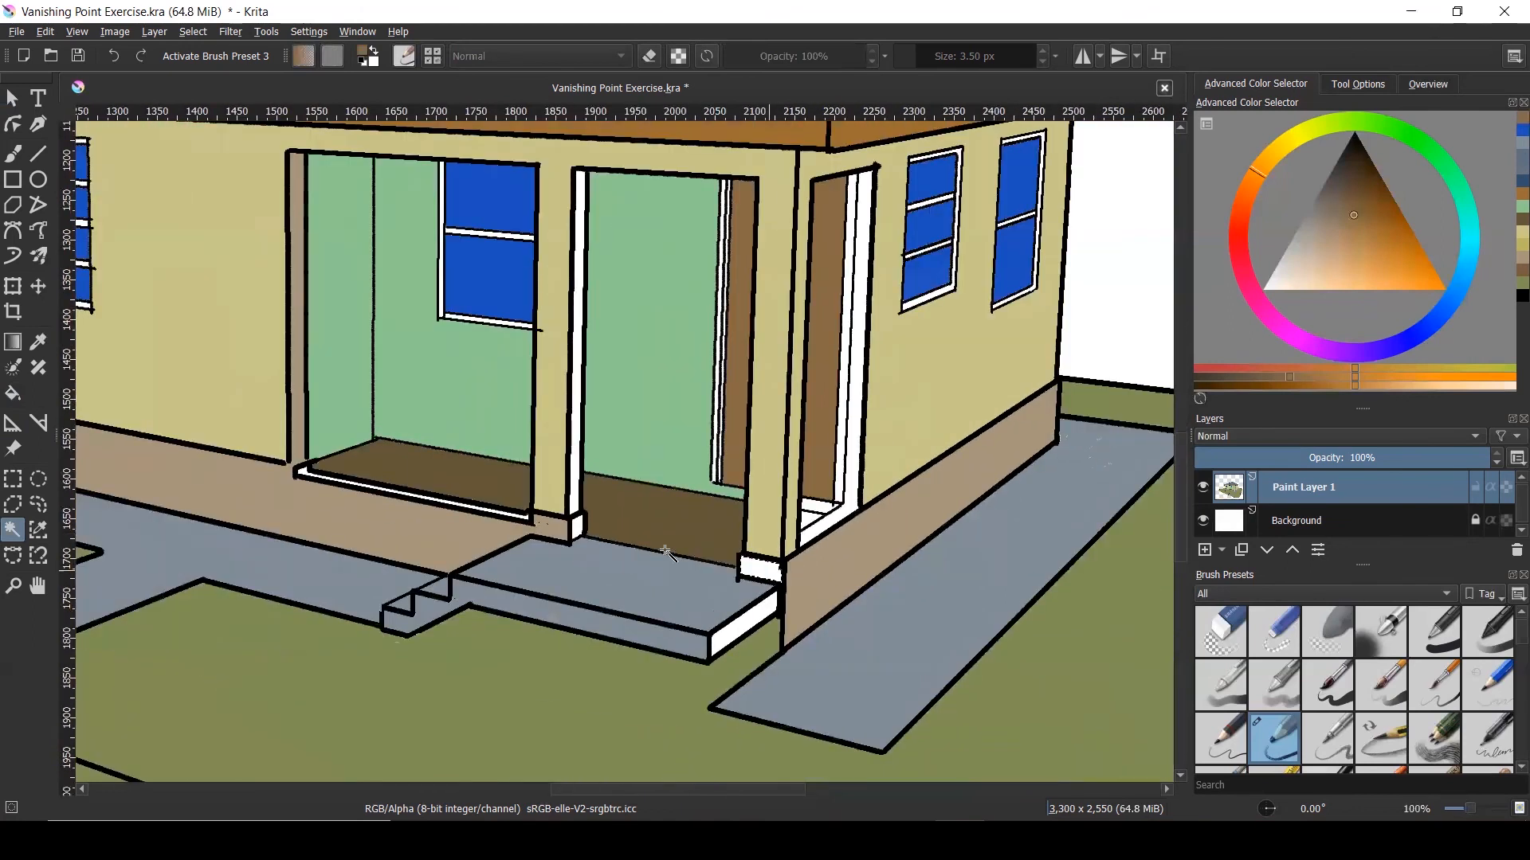
{"action": "left_click", "coordinate": [579, 531]}
Add the white post strip and the porch sill strip to the selection
{"action": "scroll", "coordinate": [577, 510], "scroll_direction": "up", "scroll_amount": 2}
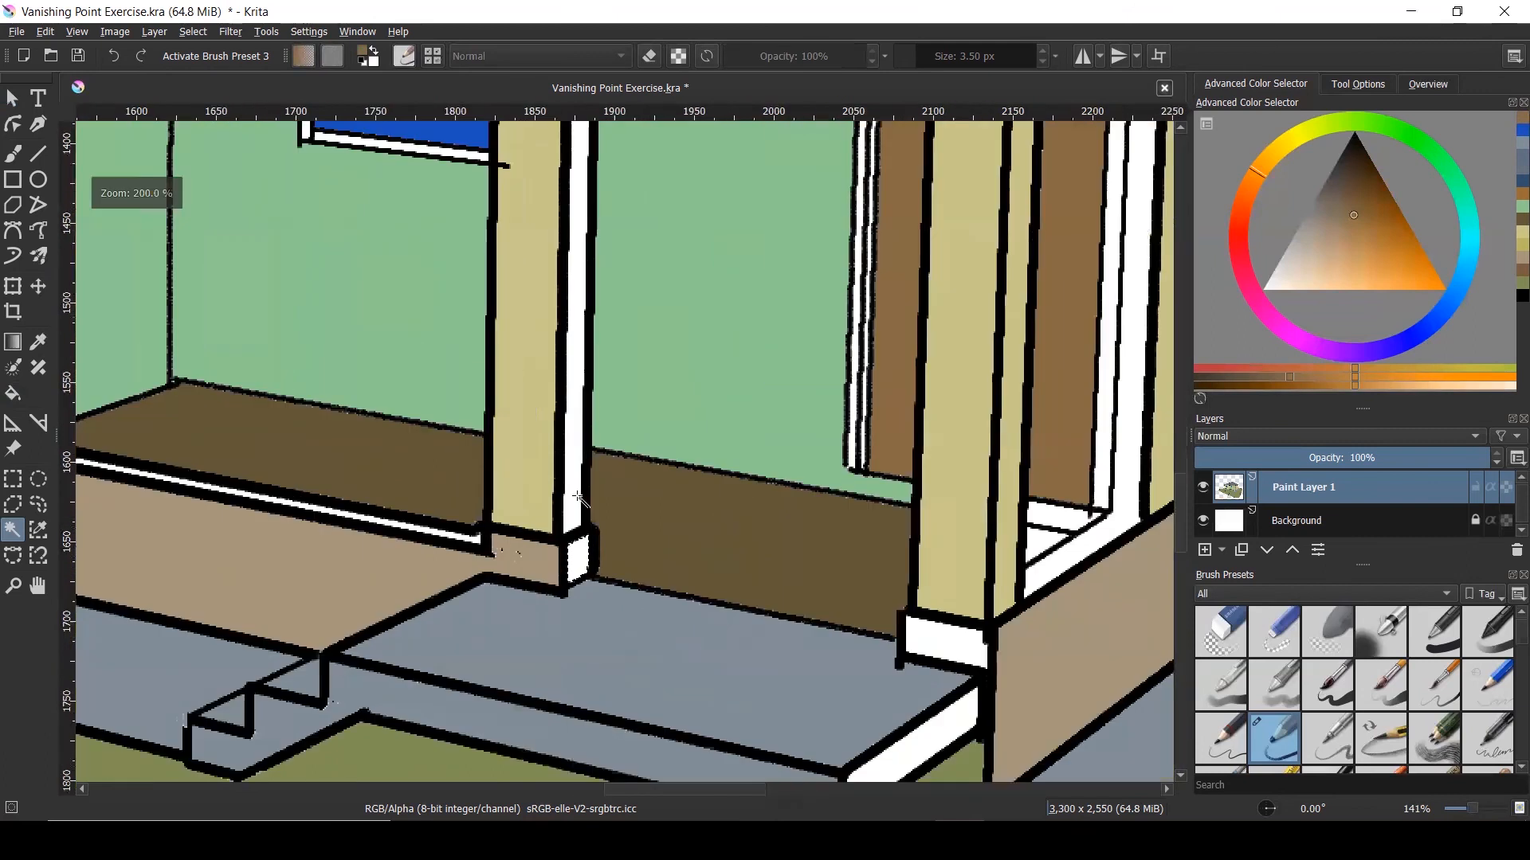
{"action": "left_click", "coordinate": [577, 495]}
{"action": "scroll", "coordinate": [439, 533], "scroll_direction": "up", "scroll_amount": 4}
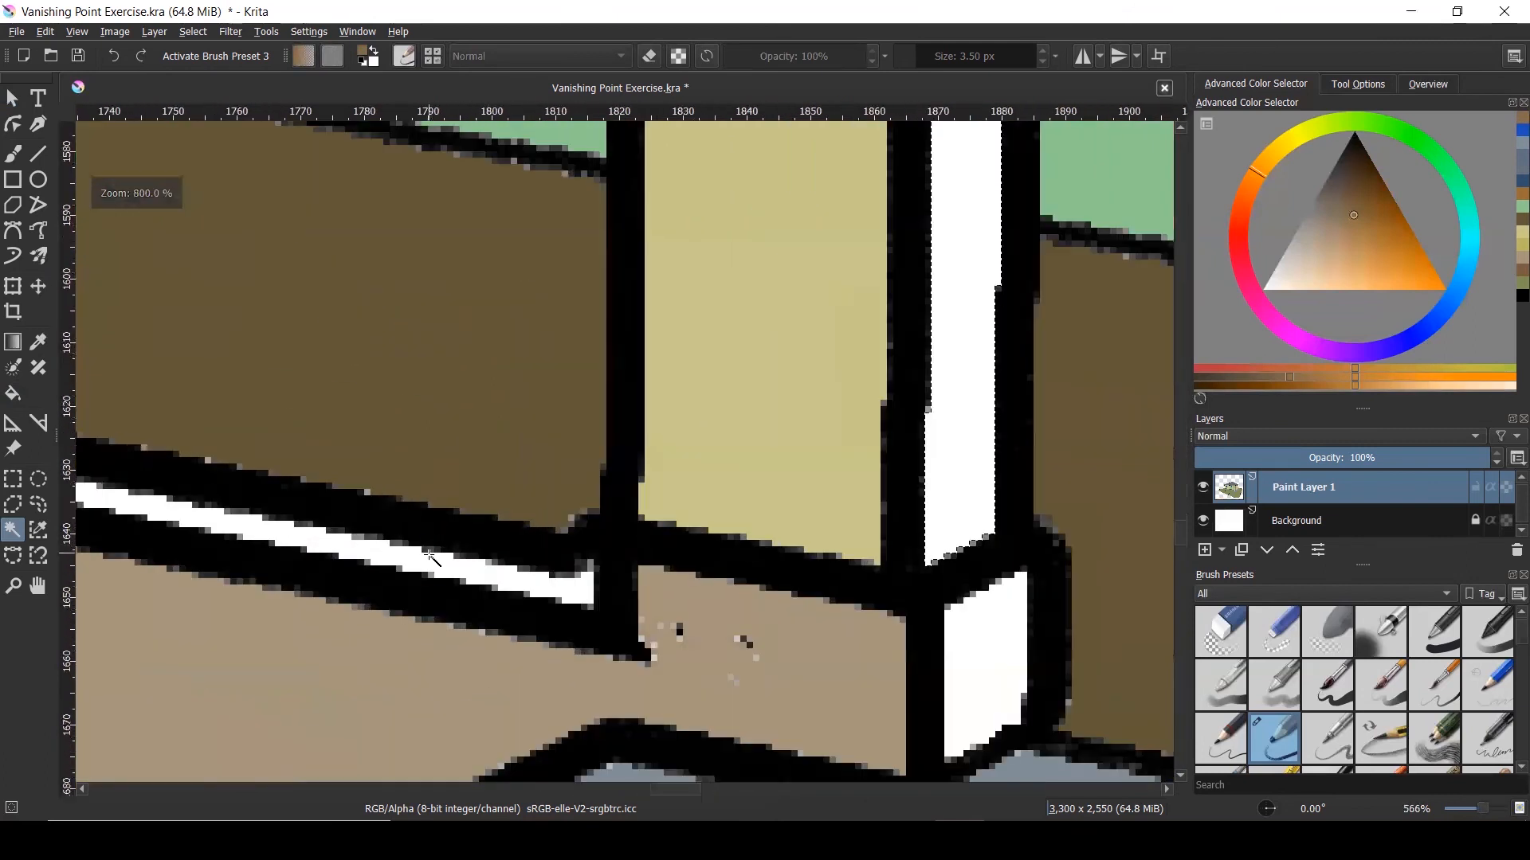
{"action": "left_click", "coordinate": [428, 564]}
{"action": "scroll", "coordinate": [446, 558], "scroll_direction": "down", "scroll_amount": 6}
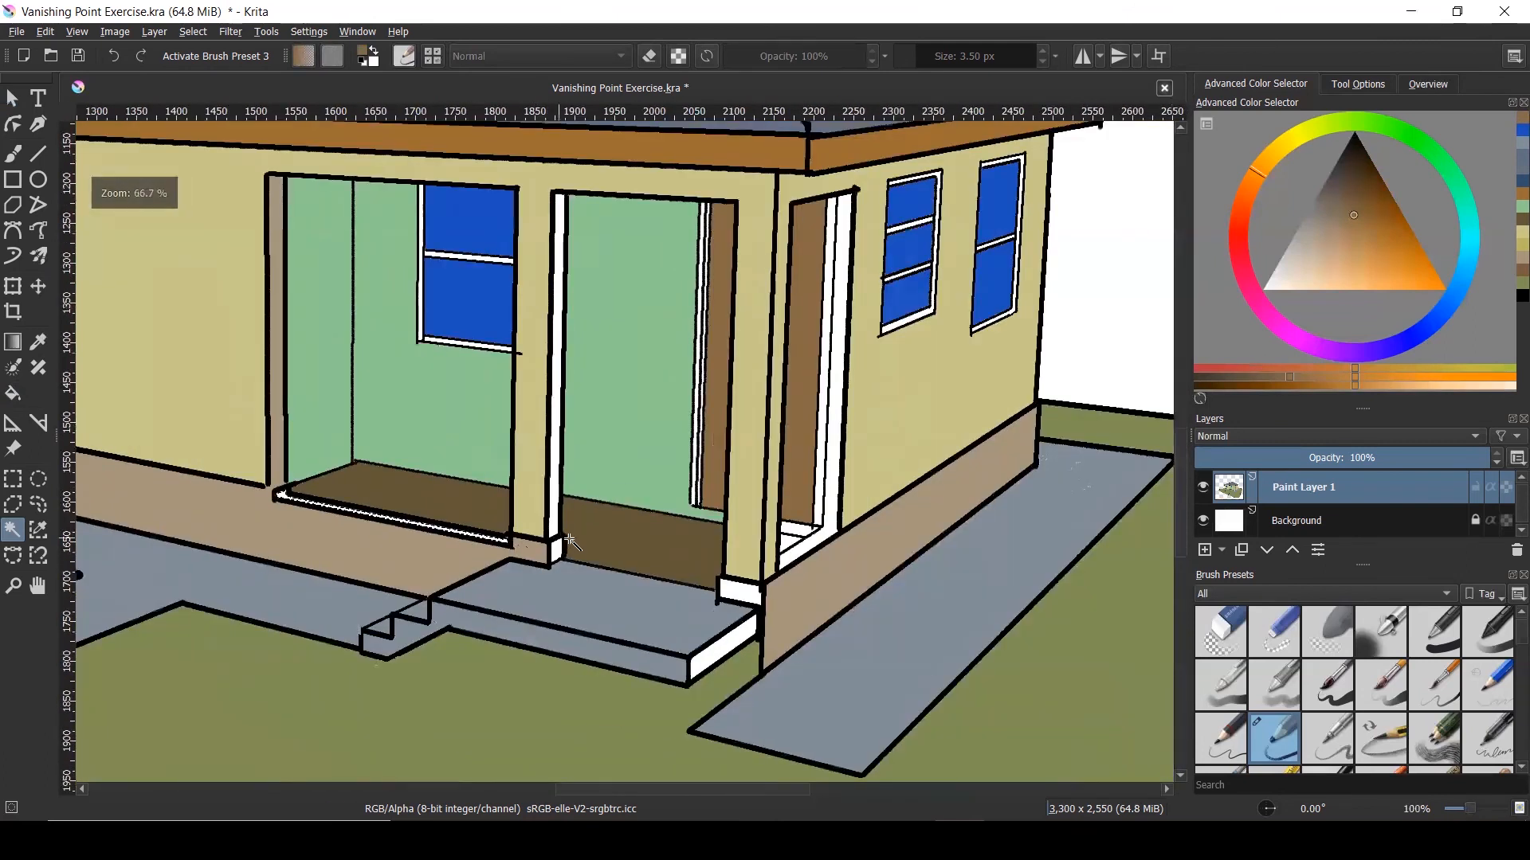
{"action": "scroll", "coordinate": [629, 557], "scroll_direction": "up", "scroll_amount": 3}
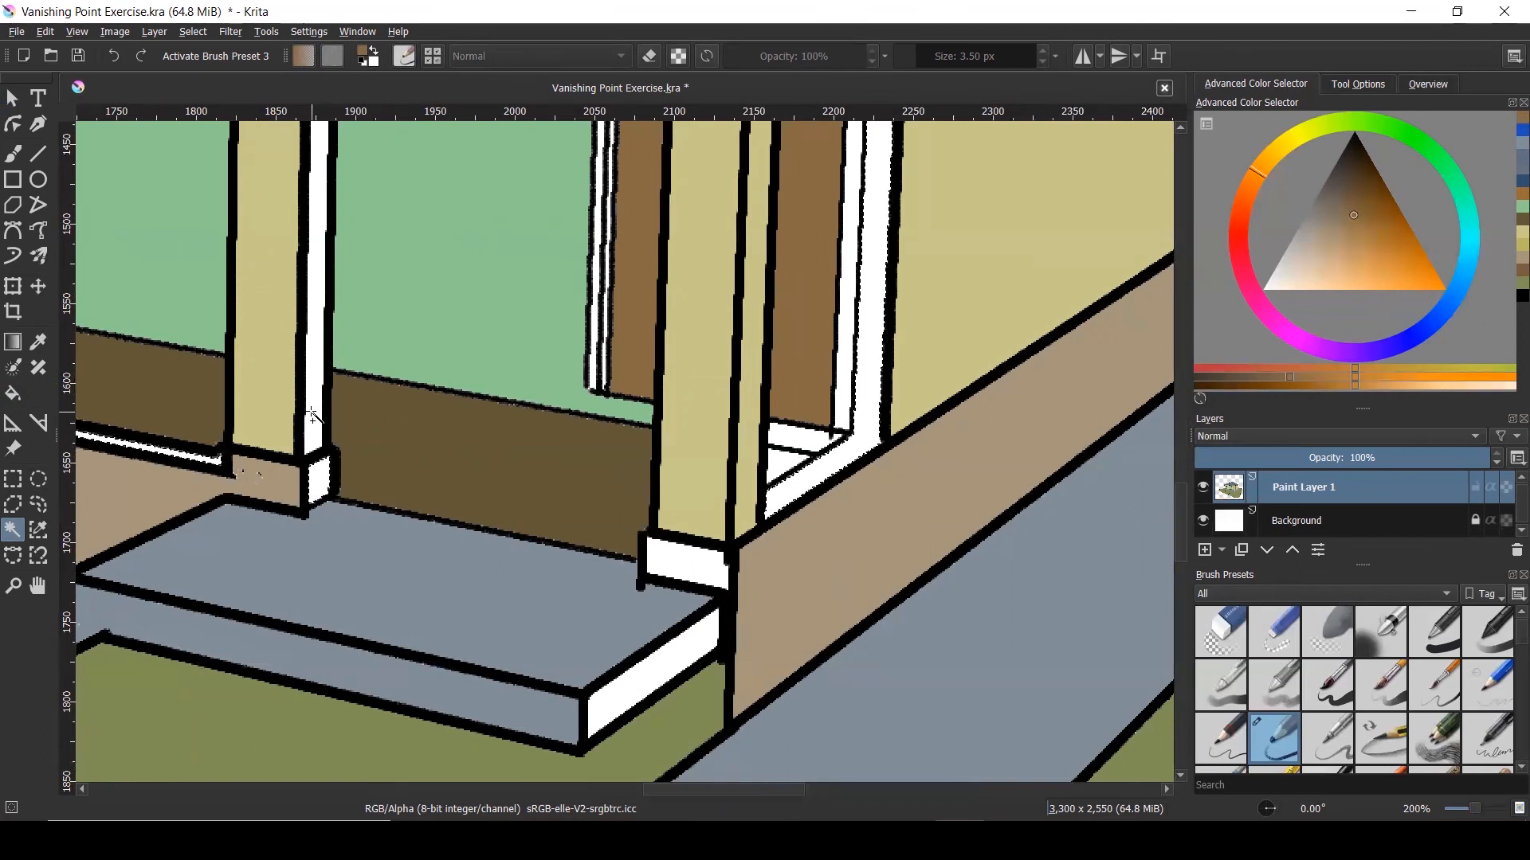
{"action": "scroll", "coordinate": [494, 478], "scroll_direction": "down", "scroll_amount": 3}
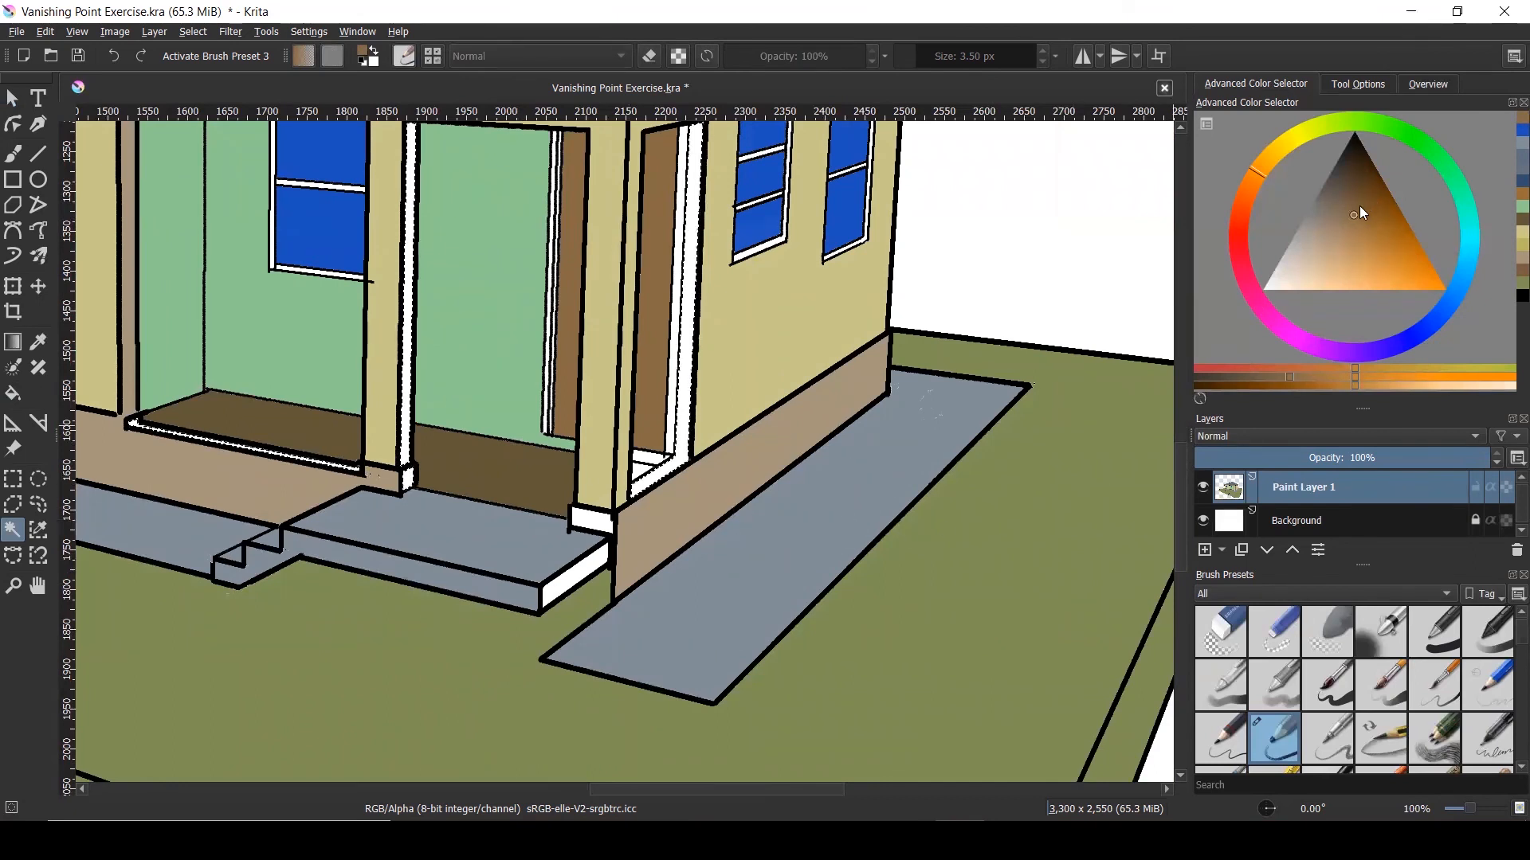
Choose a darker brown and fill the L-shaped trim, post base face and sill strip
{"action": "left_click", "coordinate": [1364, 180]}
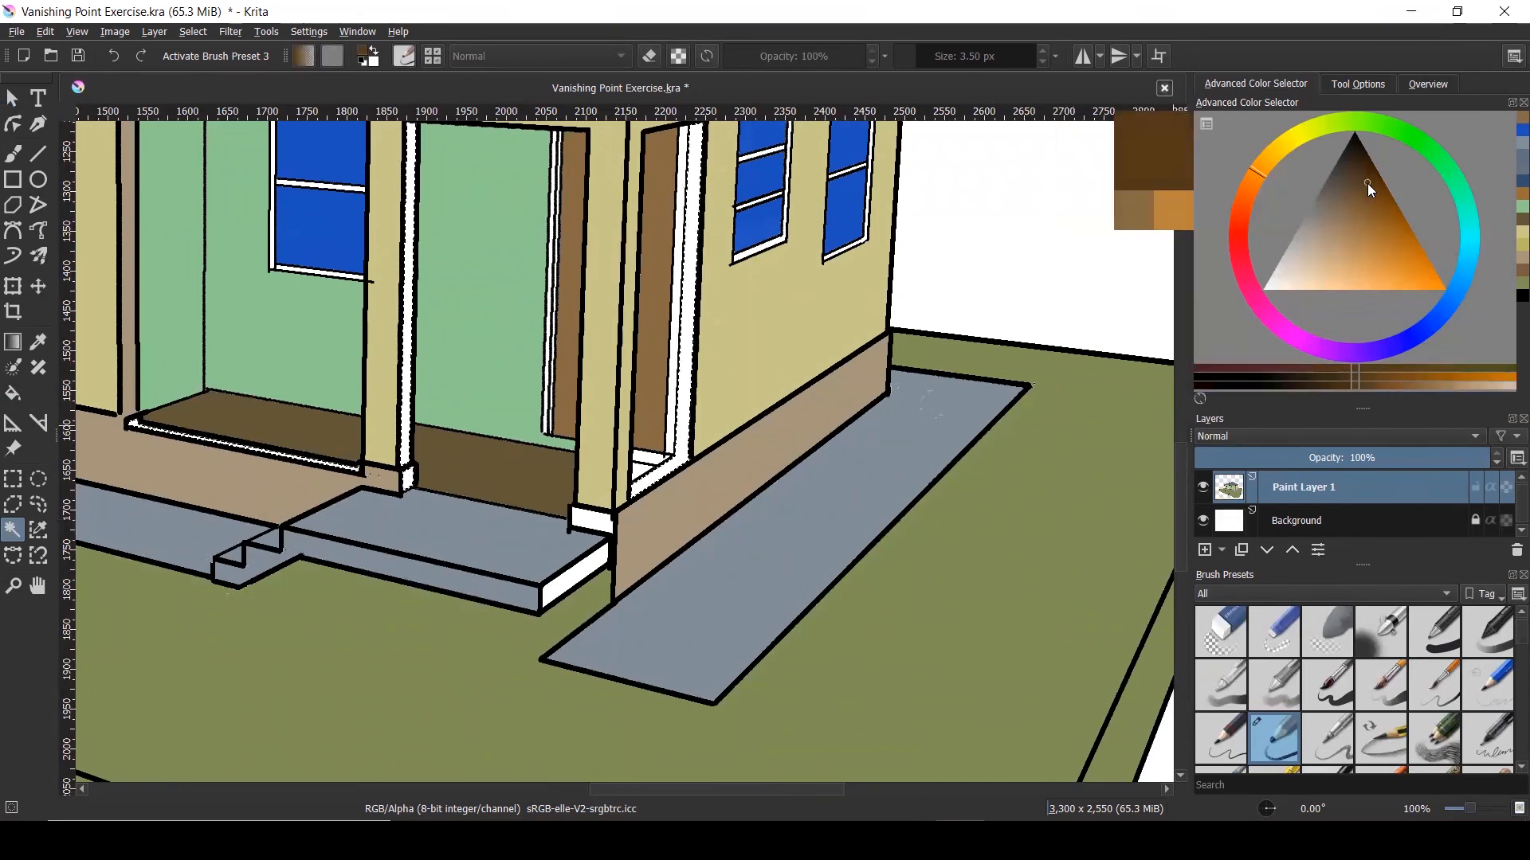
{"action": "left_click_drag", "start_coordinate": [1371, 190], "coordinate": [1365, 180]}
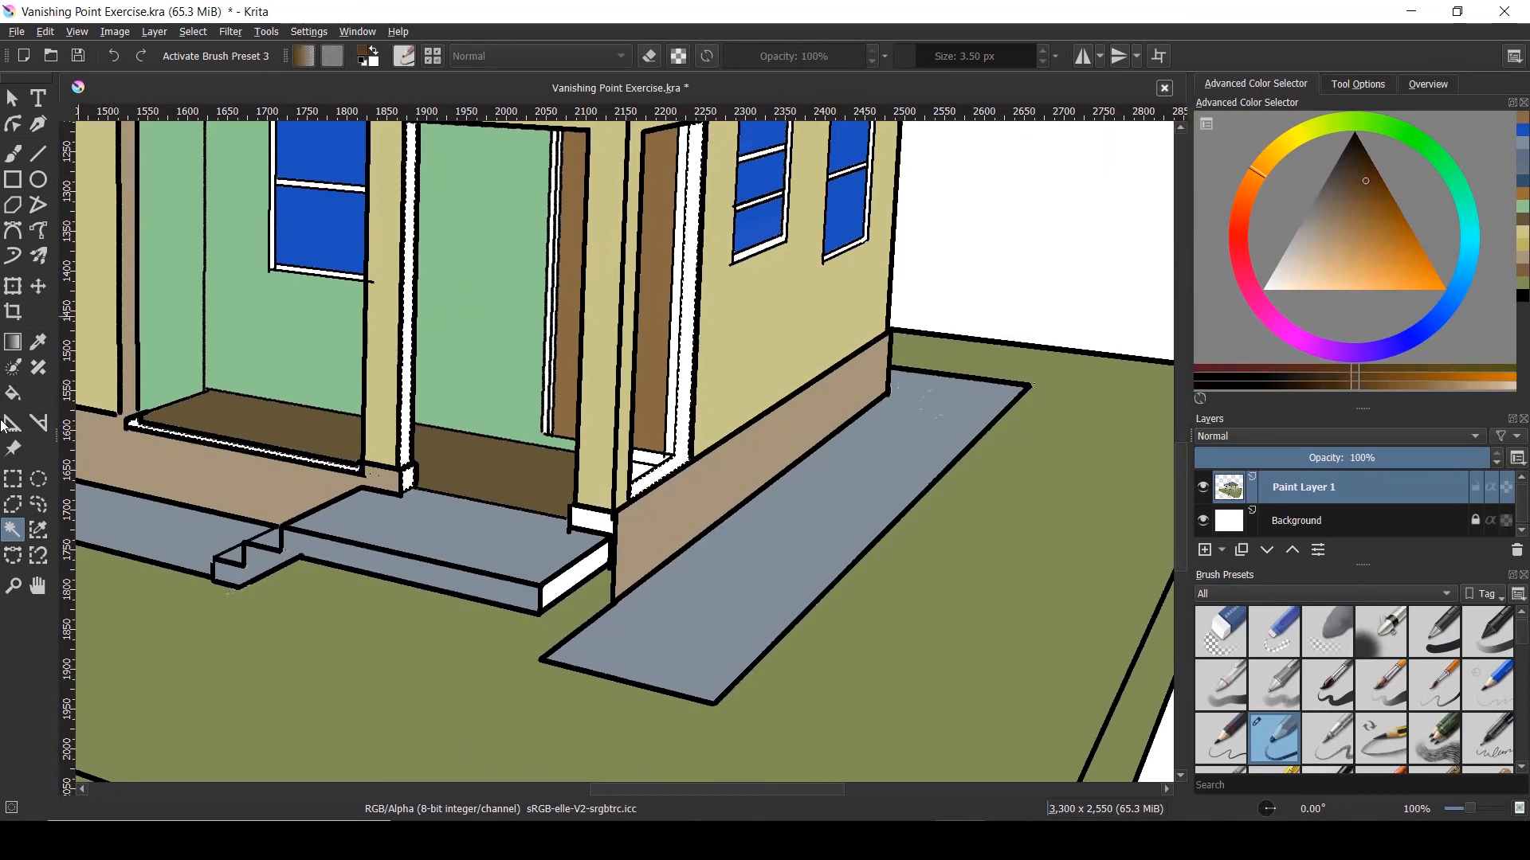
{"action": "left_click", "coordinate": [12, 393]}
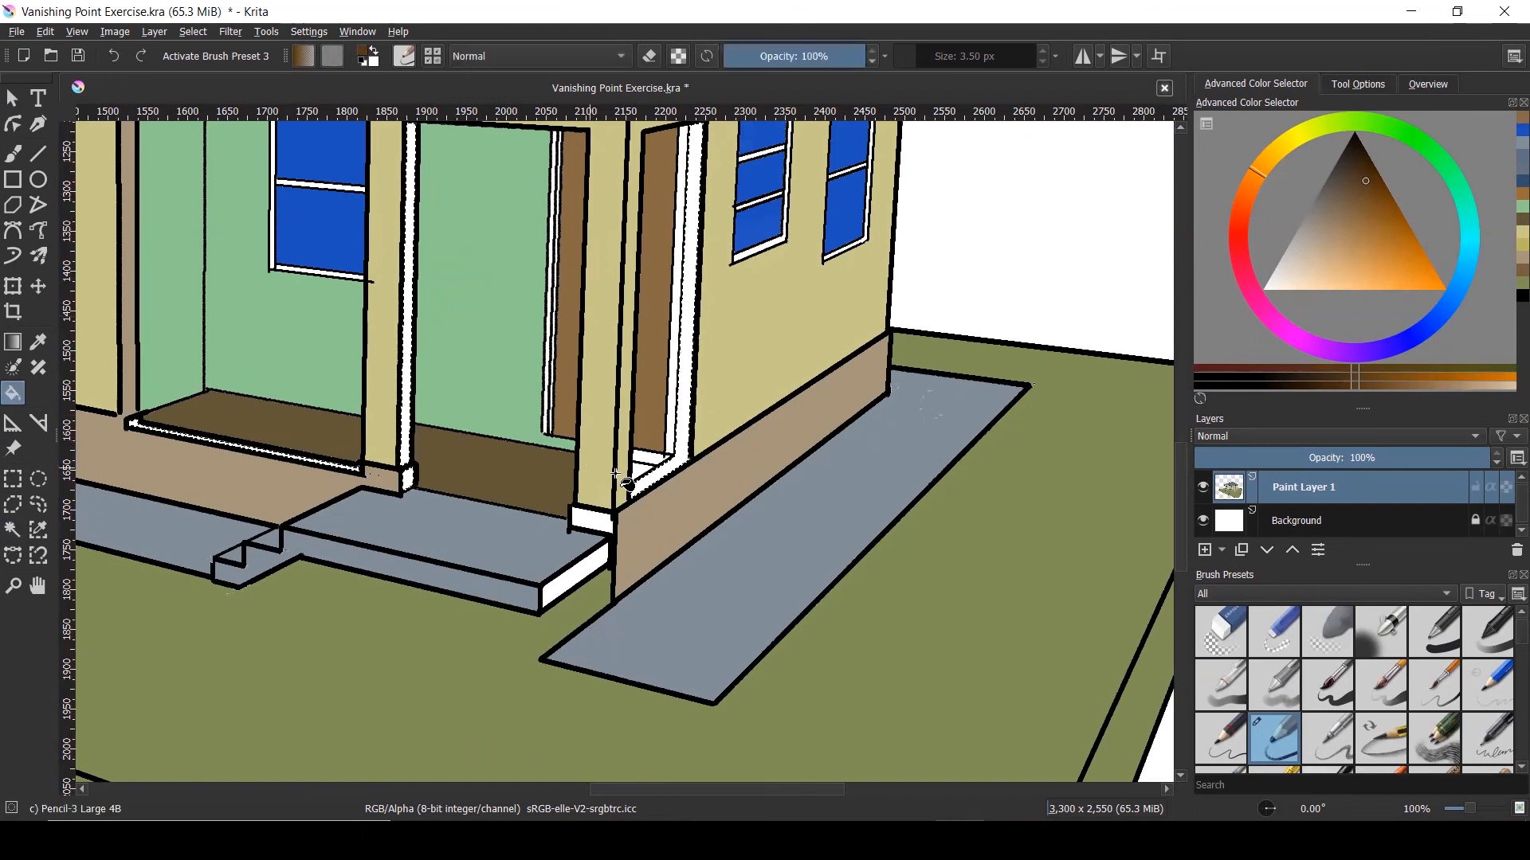
{"action": "scroll", "coordinate": [651, 474], "scroll_direction": "up", "scroll_amount": 3}
{"action": "left_click", "coordinate": [651, 473]}
{"action": "scroll", "coordinate": [650, 473], "scroll_direction": "down", "scroll_amount": 3}
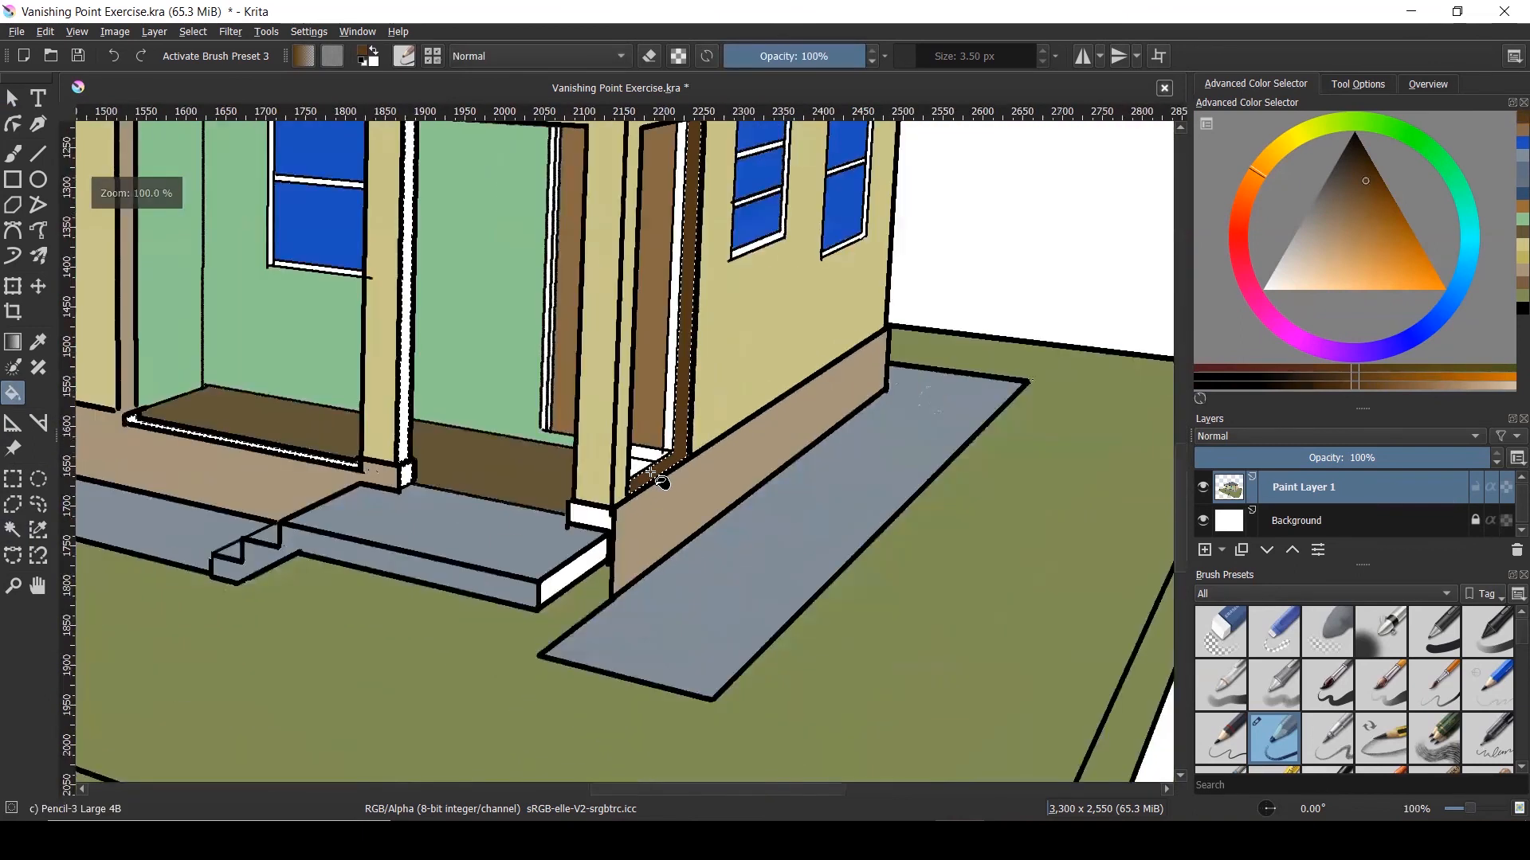
{"action": "scroll", "coordinate": [407, 472], "scroll_direction": "up", "scroll_amount": 4}
{"action": "left_click", "coordinate": [396, 482]}
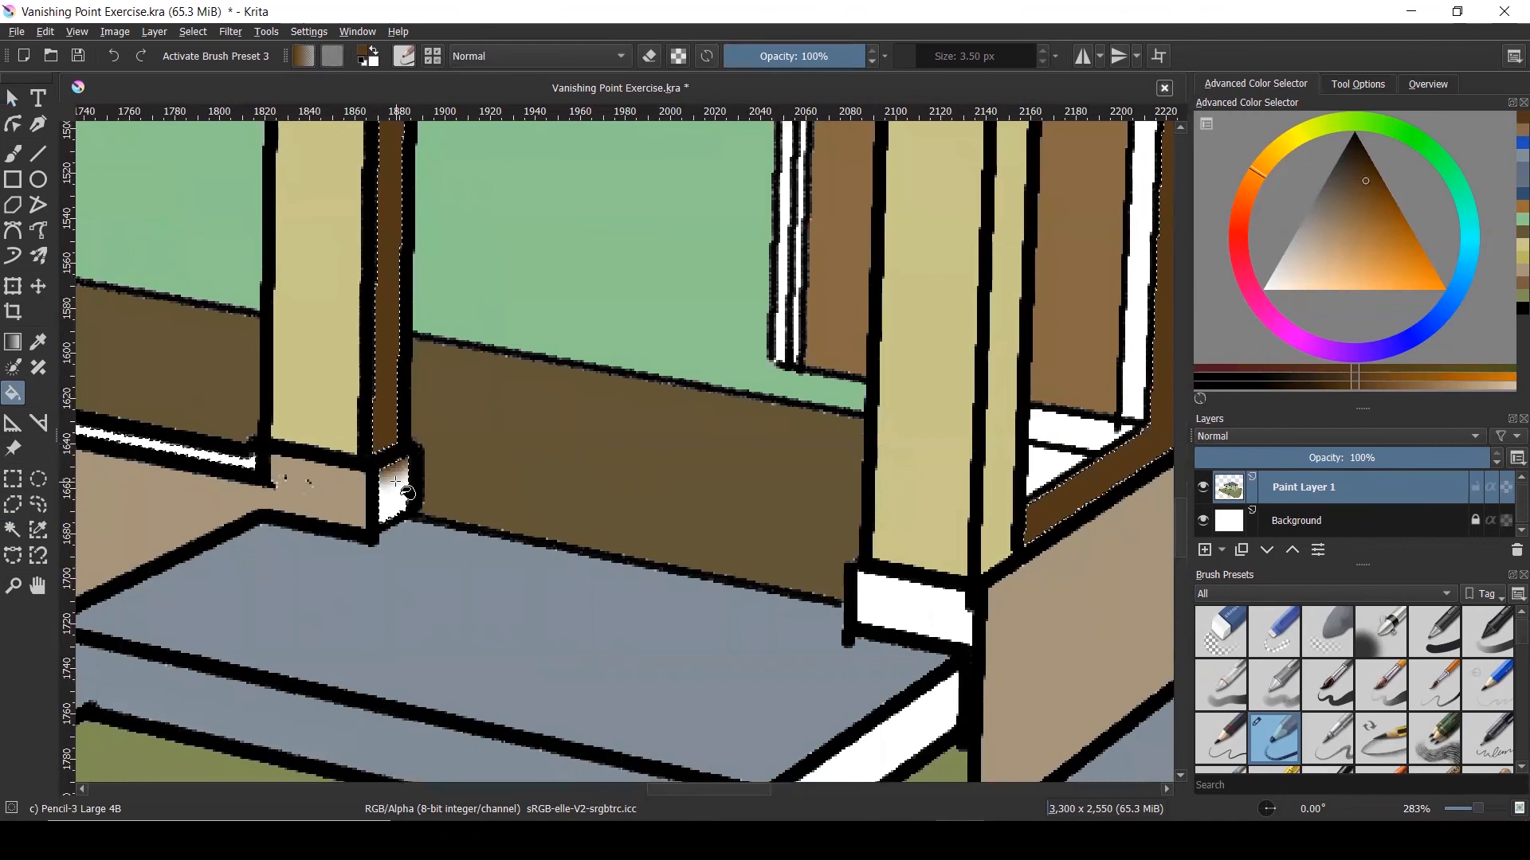
{"action": "left_click", "coordinate": [227, 457]}
{"action": "scroll", "coordinate": [901, 591], "scroll_direction": "down", "scroll_amount": 2}
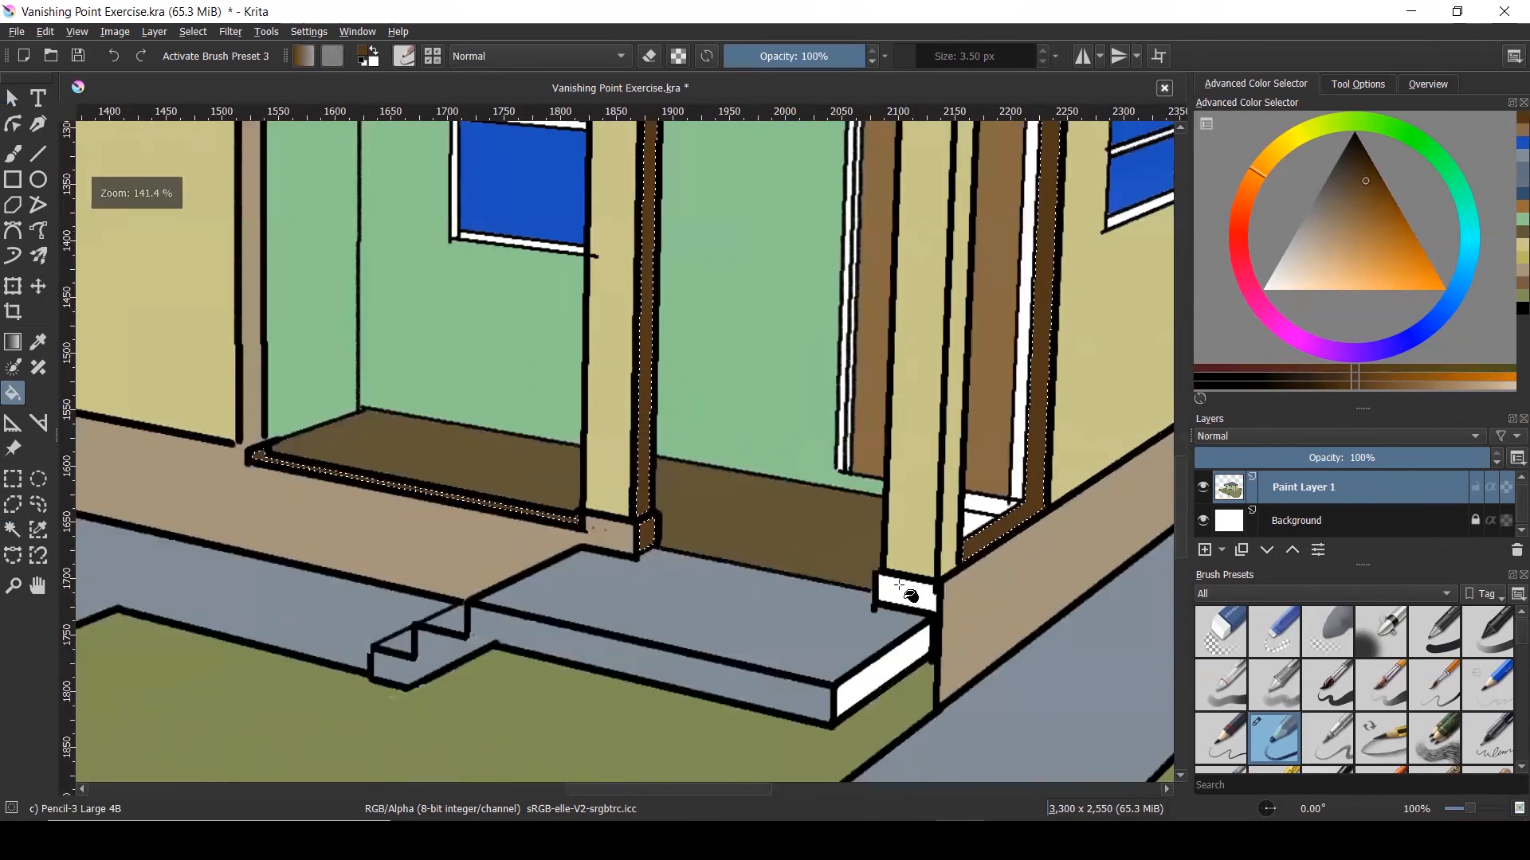
Sample the tan colour, fill the white post base face tan, then deselect
{"action": "key", "text": "b"}
{"action": "left_click", "coordinate": [976, 622], "text": "ctrl"}
{"action": "key", "text": "ctrl+shift+a"}
{"action": "left_click", "coordinate": [13, 530]}
{"action": "left_click", "coordinate": [899, 589]}
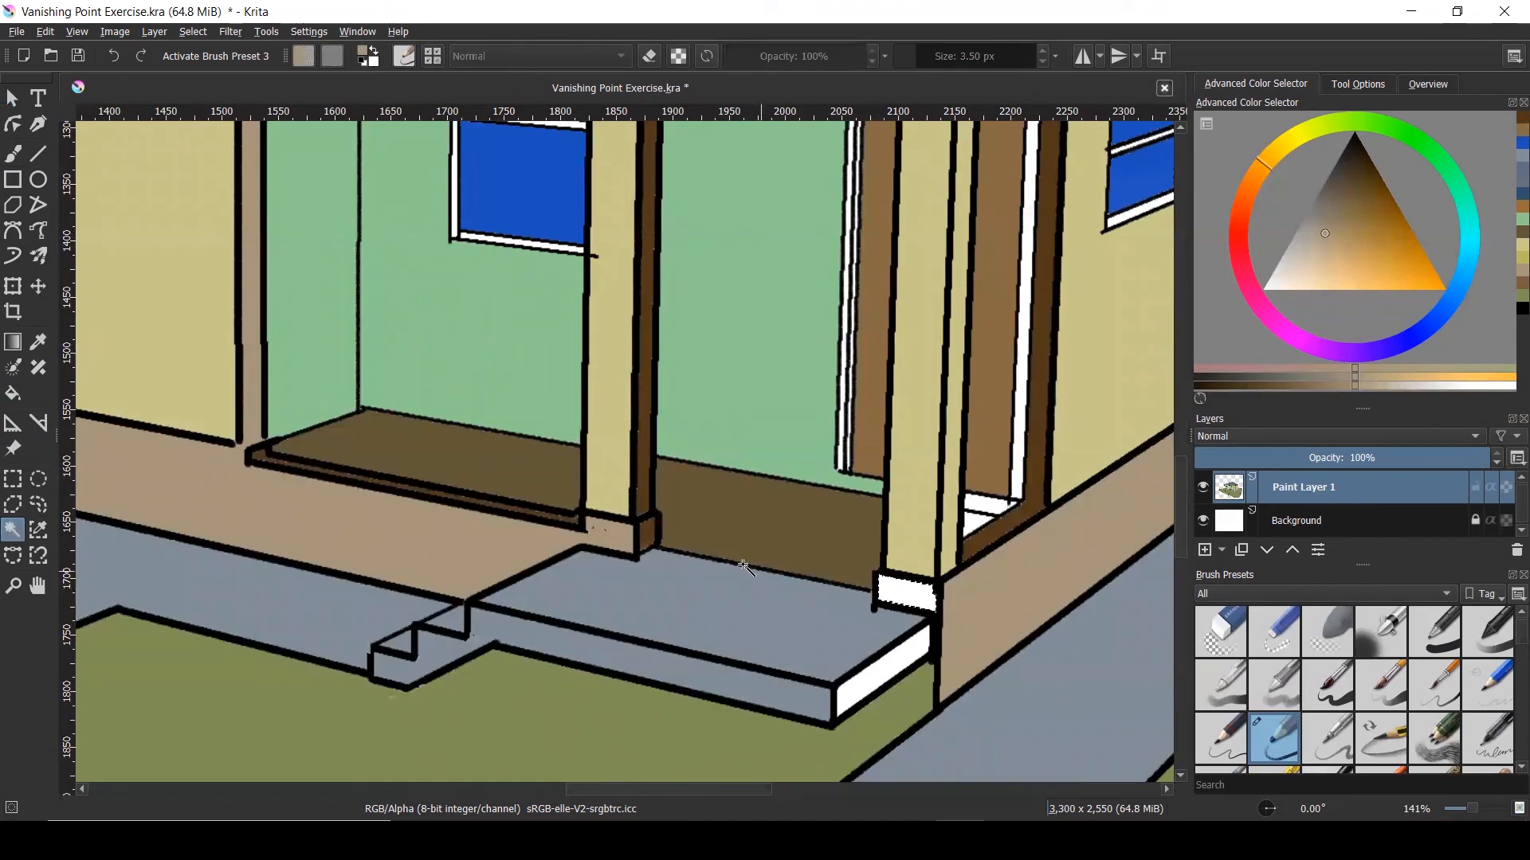
{"action": "left_click", "coordinate": [12, 394]}
{"action": "left_click", "coordinate": [905, 592]}
{"action": "key", "text": "ctrl+shift+a"}
{"action": "scroll", "coordinate": [905, 592], "scroll_direction": "down", "scroll_amount": 2}
{"action": "scroll", "coordinate": [901, 620], "scroll_direction": "up", "scroll_amount": 3}
Sample the steps' blue-grey and fill the step's white side face with it
{"action": "left_click", "coordinate": [854, 615], "text": "ctrl"}
{"action": "left_click", "coordinate": [13, 530]}
{"action": "left_click", "coordinate": [874, 644]}
{"action": "key", "text": "f"}
{"action": "left_click", "coordinate": [878, 648]}
{"action": "scroll", "coordinate": [869, 608], "scroll_direction": "down", "scroll_amount": 3}
Switch to the Select Shapes tool and deselect the outline around the step with Ctrl+Shift+A
{"action": "scroll", "coordinate": [733, 381], "scroll_direction": "down", "scroll_amount": 2}
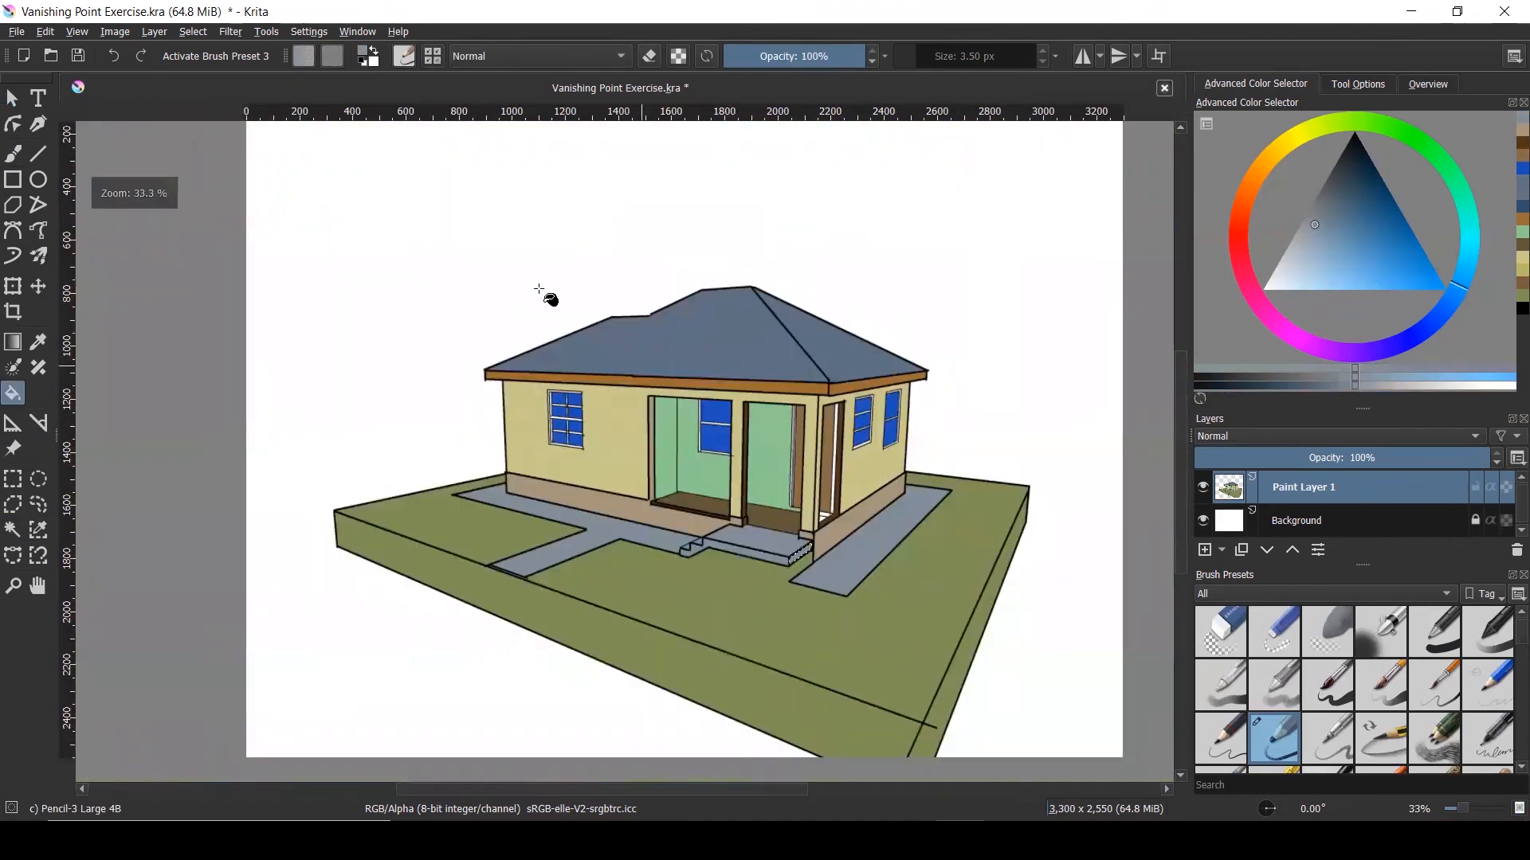
{"action": "left_click", "coordinate": [13, 98]}
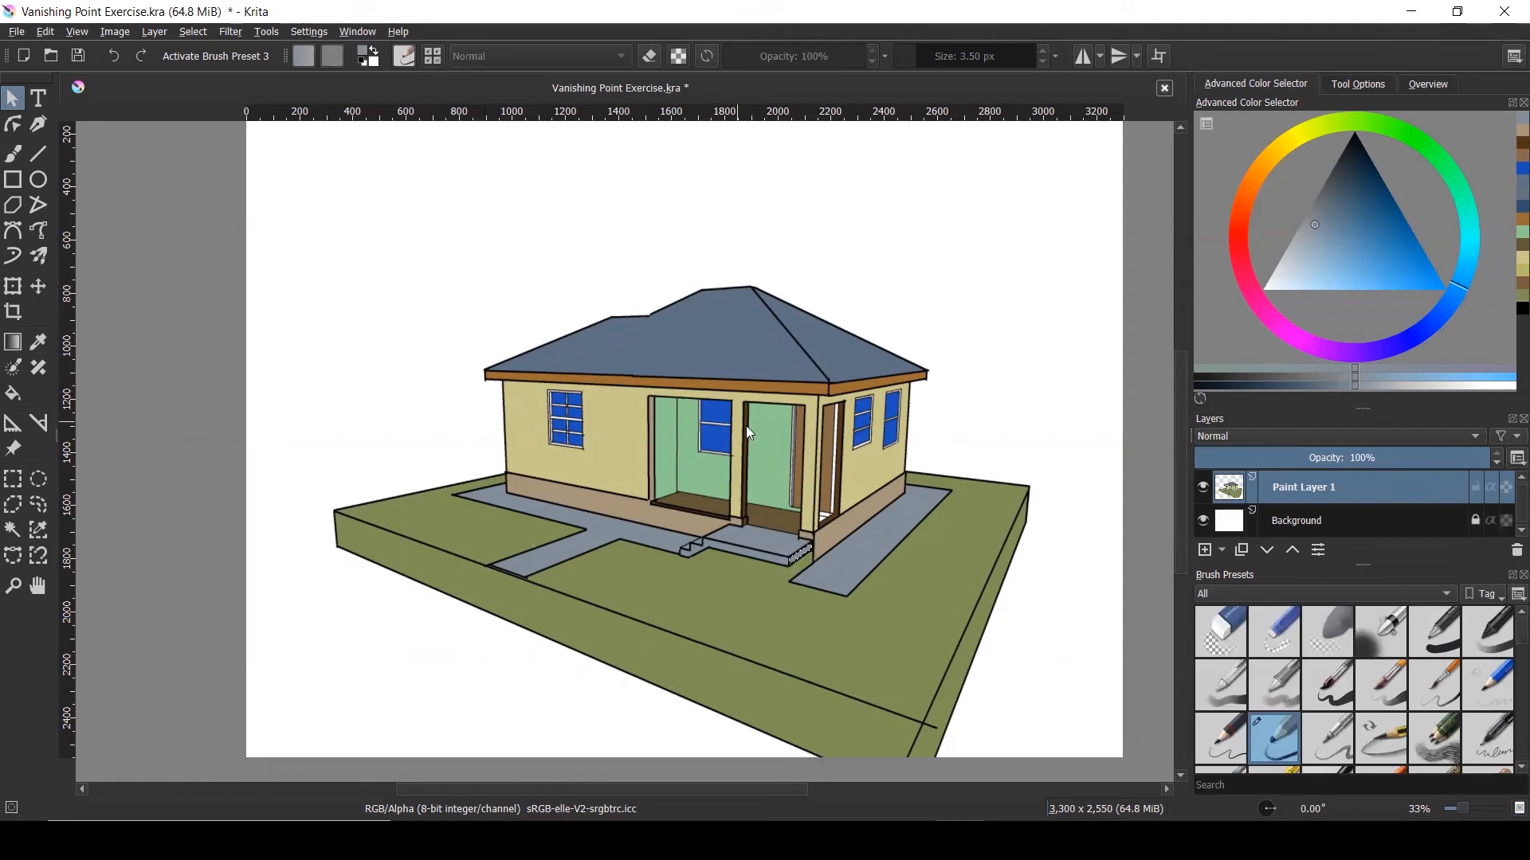
{"action": "key", "text": "ctrl+shift+a"}
{"action": "scroll", "coordinate": [830, 502], "scroll_direction": "up", "scroll_amount": 6}
{"action": "scroll", "coordinate": [828, 505], "scroll_direction": "down", "scroll_amount": 2}
Fill the white gap at the door bottom with the wall's brown, then deselect
{"action": "scroll", "coordinate": [829, 505], "scroll_direction": "up", "scroll_amount": 1}
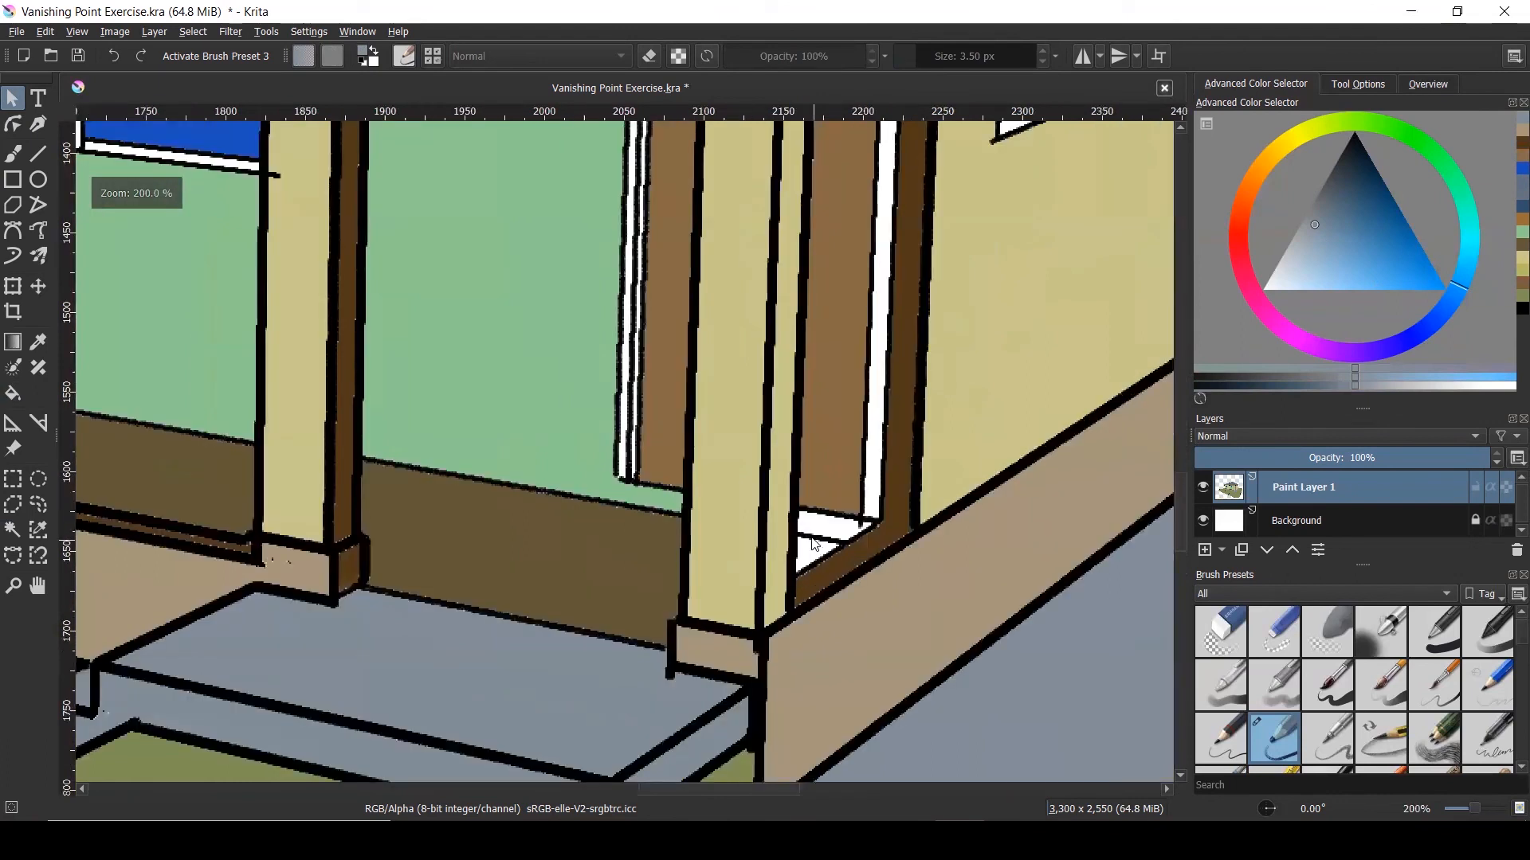
{"action": "left_click", "coordinate": [13, 530]}
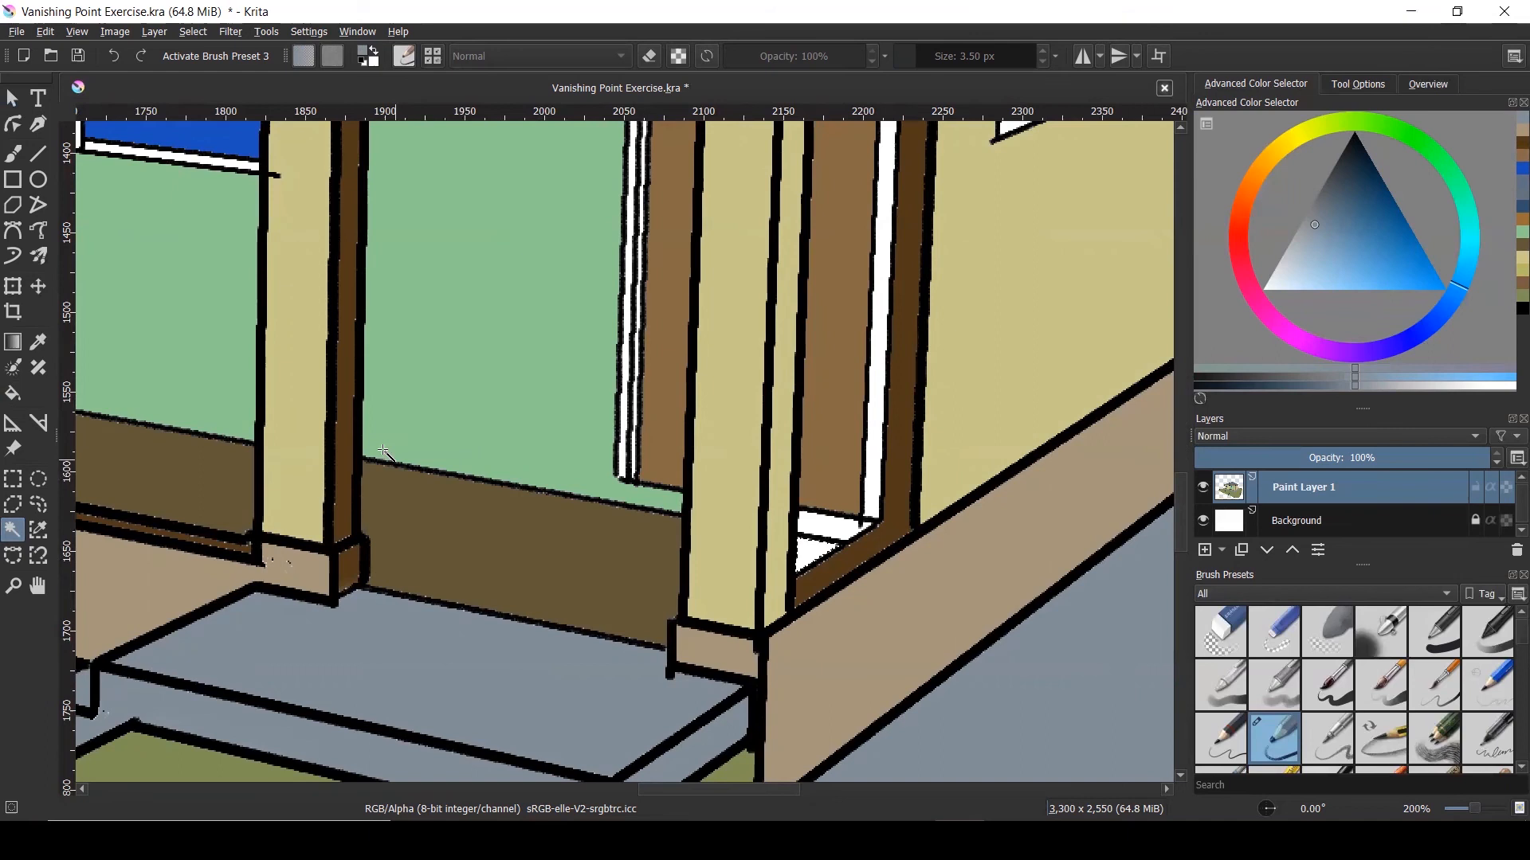
{"action": "key", "text": "f"}
{"action": "left_click", "coordinate": [466, 522], "text": "ctrl"}
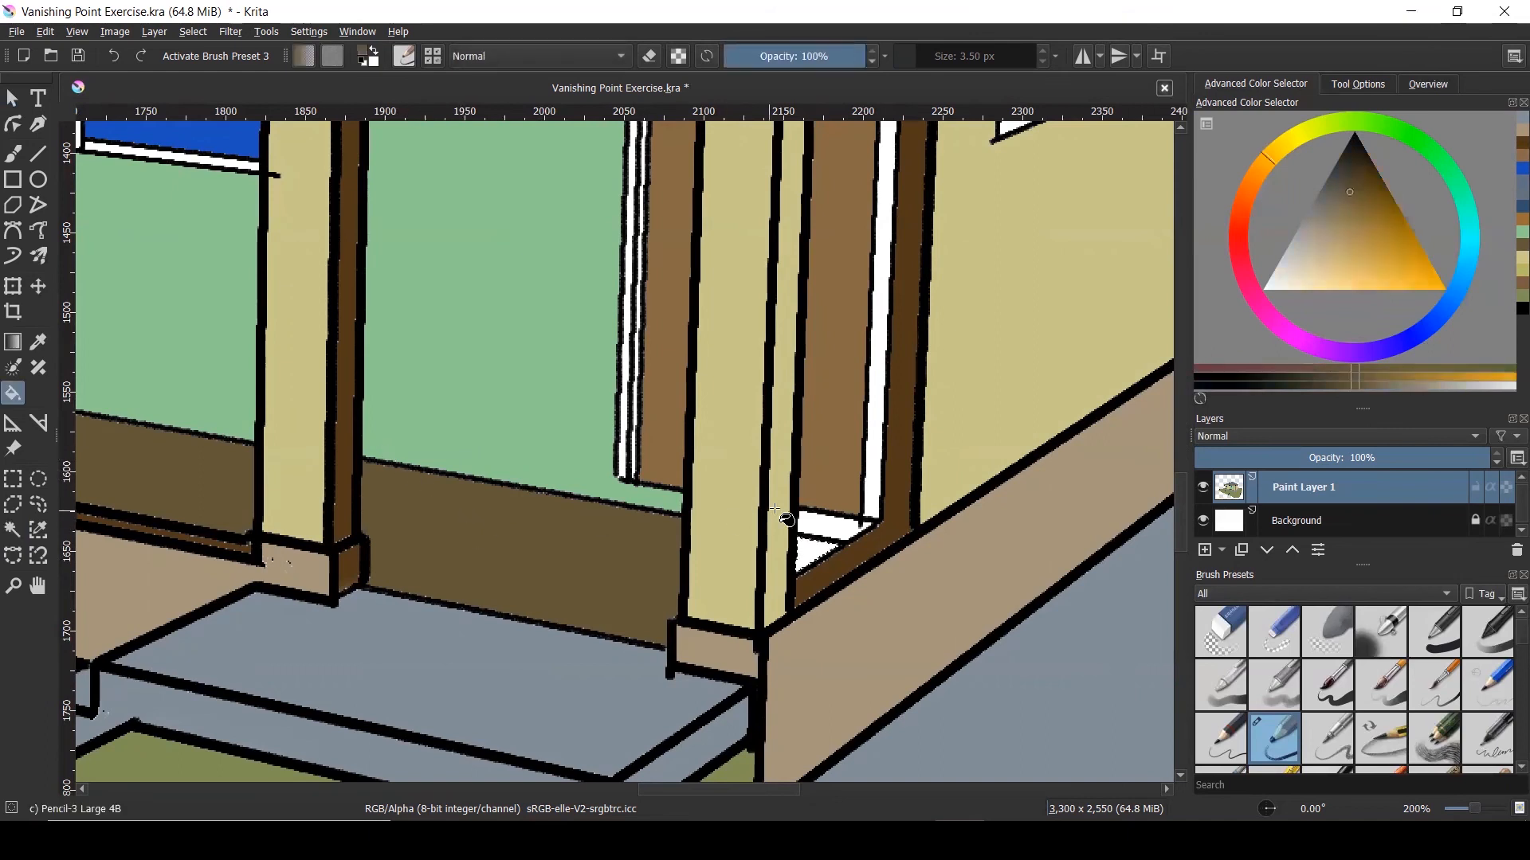
{"action": "left_click", "coordinate": [815, 553]}
{"action": "key", "text": "ctrl+shift+a"}
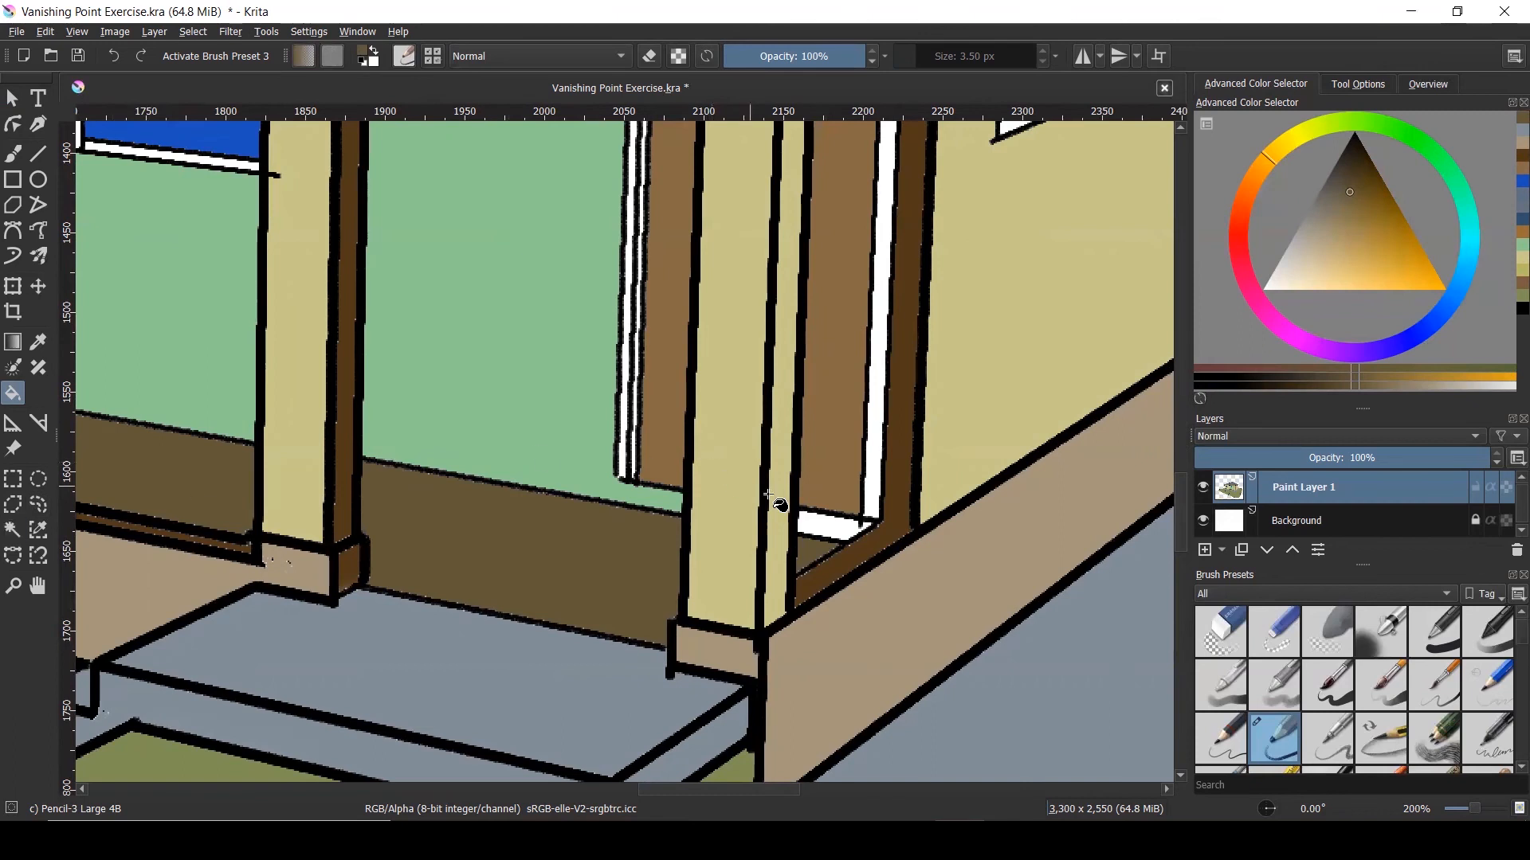
Select the white vertical door-frame strip and fill it with sampled green
{"action": "left_click", "coordinate": [19, 531]}
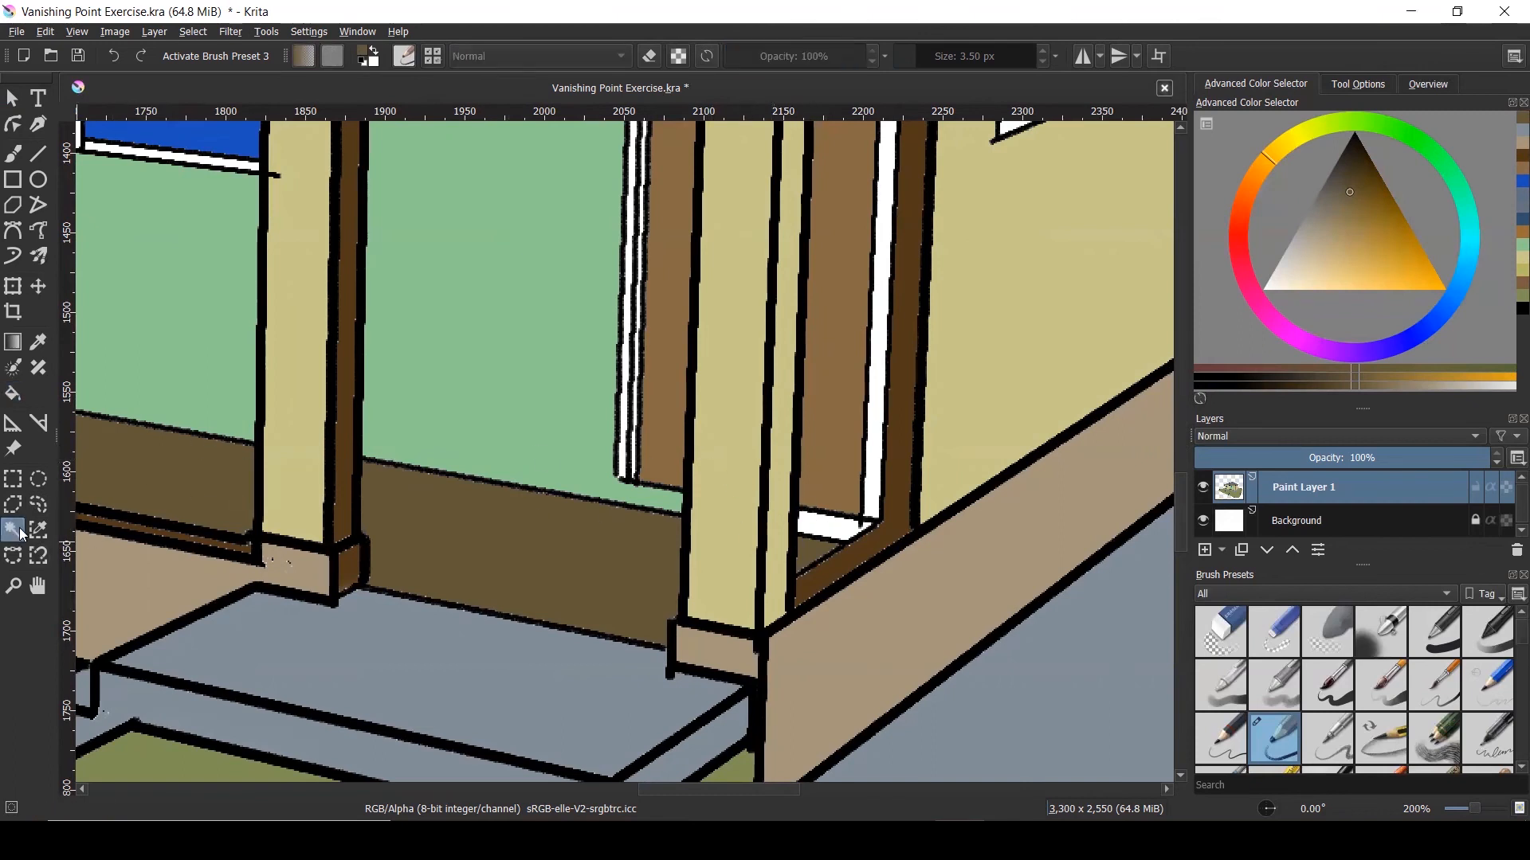
{"action": "left_click", "coordinate": [871, 468]}
{"action": "left_click", "coordinate": [13, 393]}
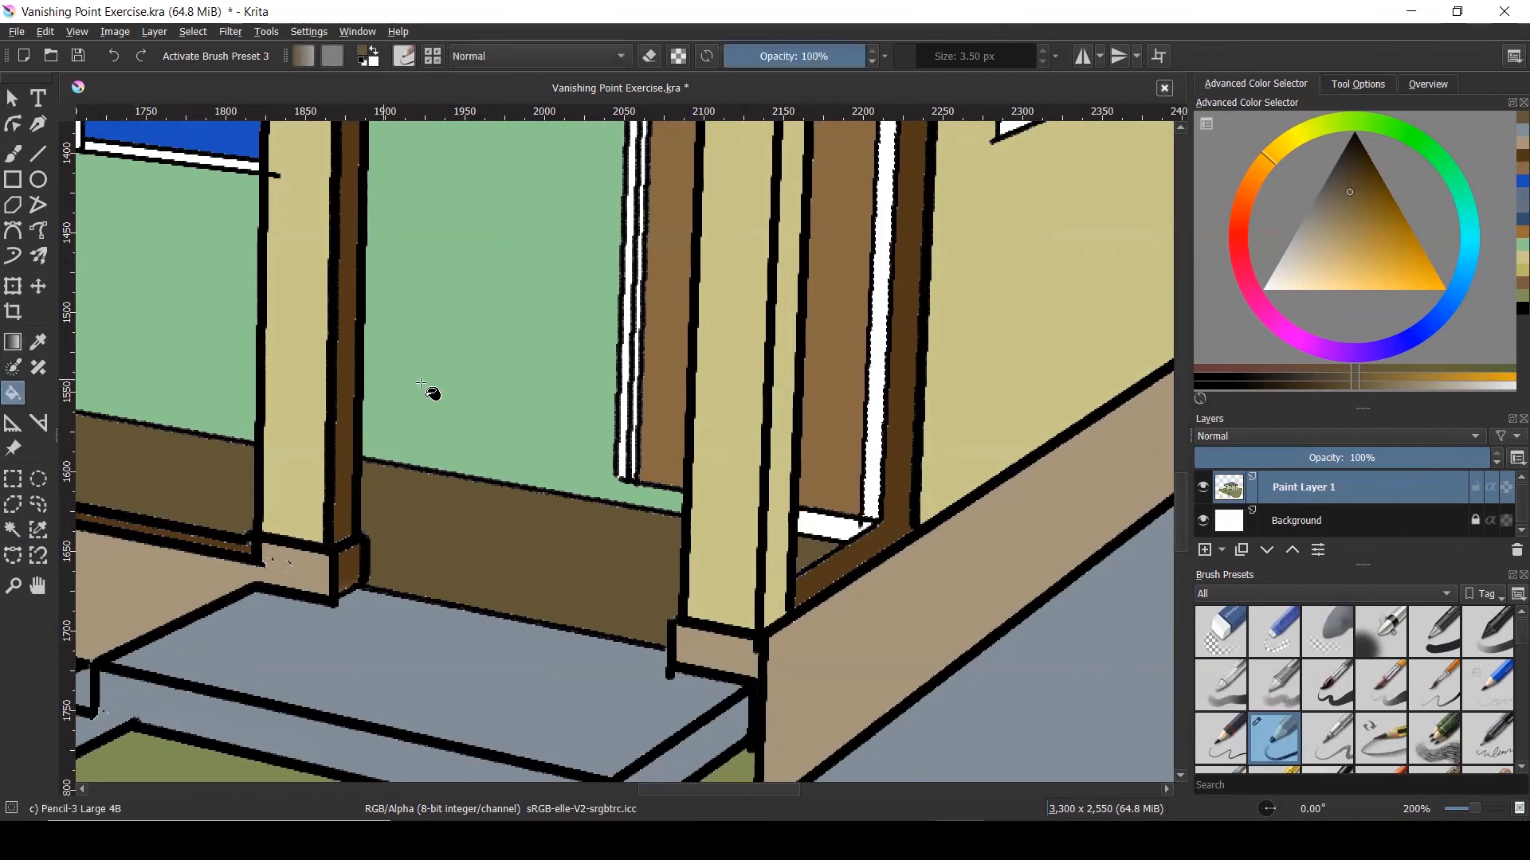
{"action": "left_click", "coordinate": [441, 393], "text": "ctrl"}
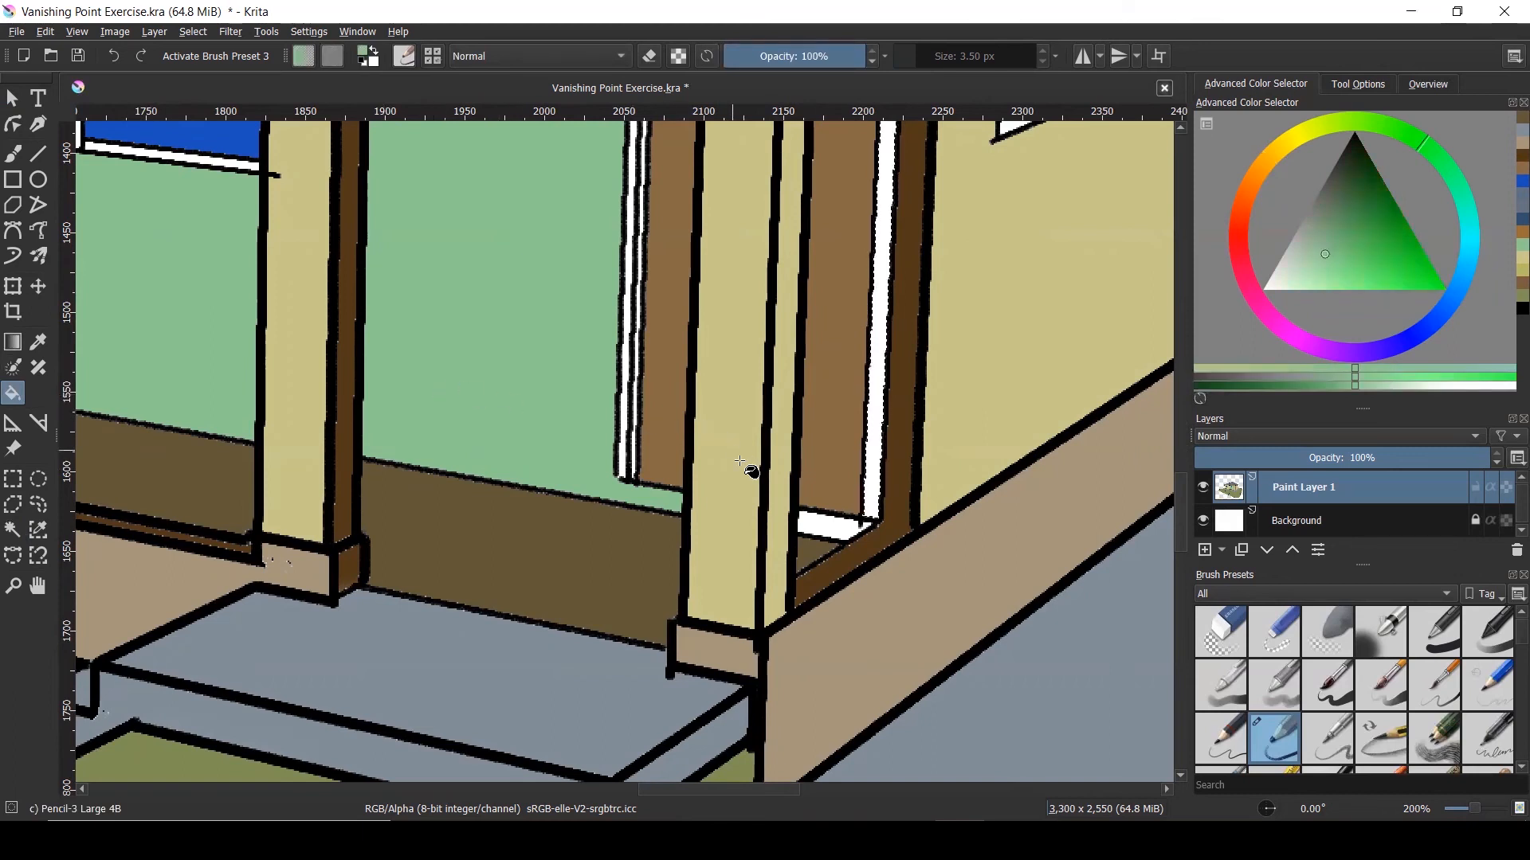
{"action": "left_click", "coordinate": [836, 523]}
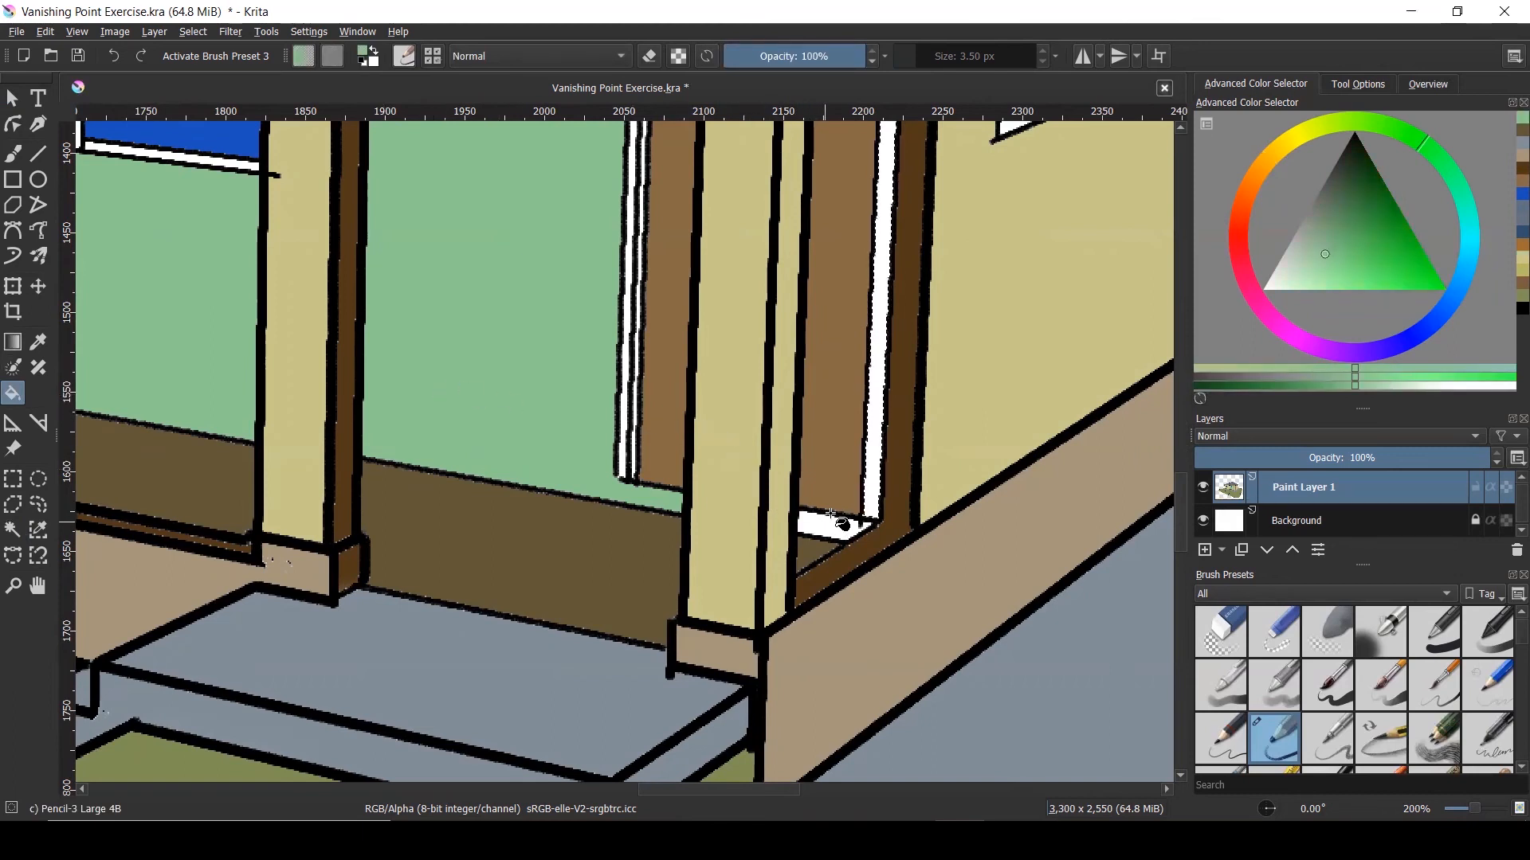
{"action": "left_click", "coordinate": [873, 494]}
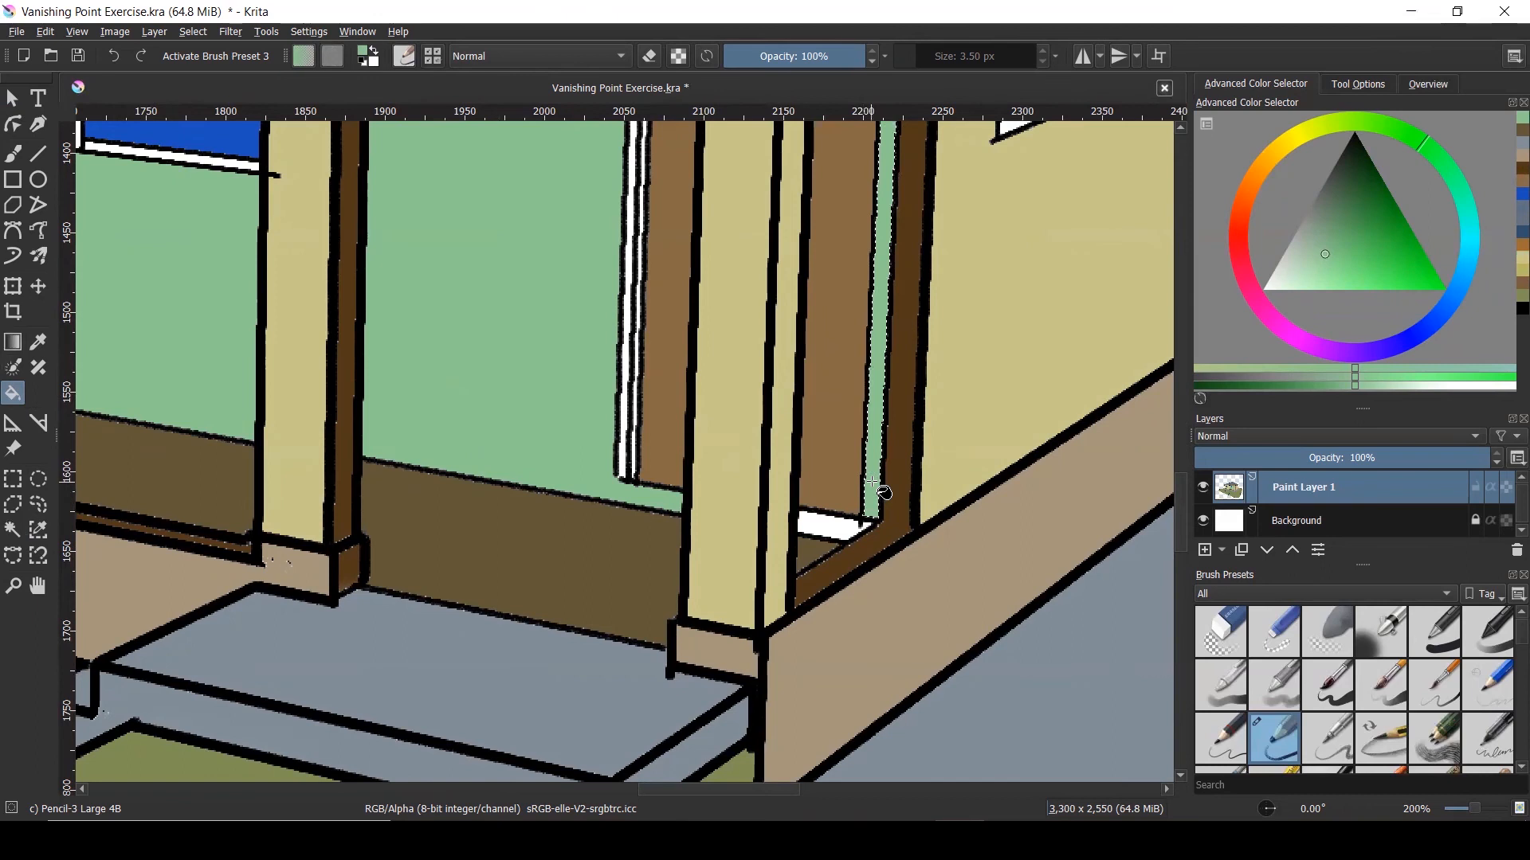
Select the white patch at the door bottom and fill it green
{"action": "left_click", "coordinate": [13, 530]}
{"action": "left_click", "coordinate": [828, 527]}
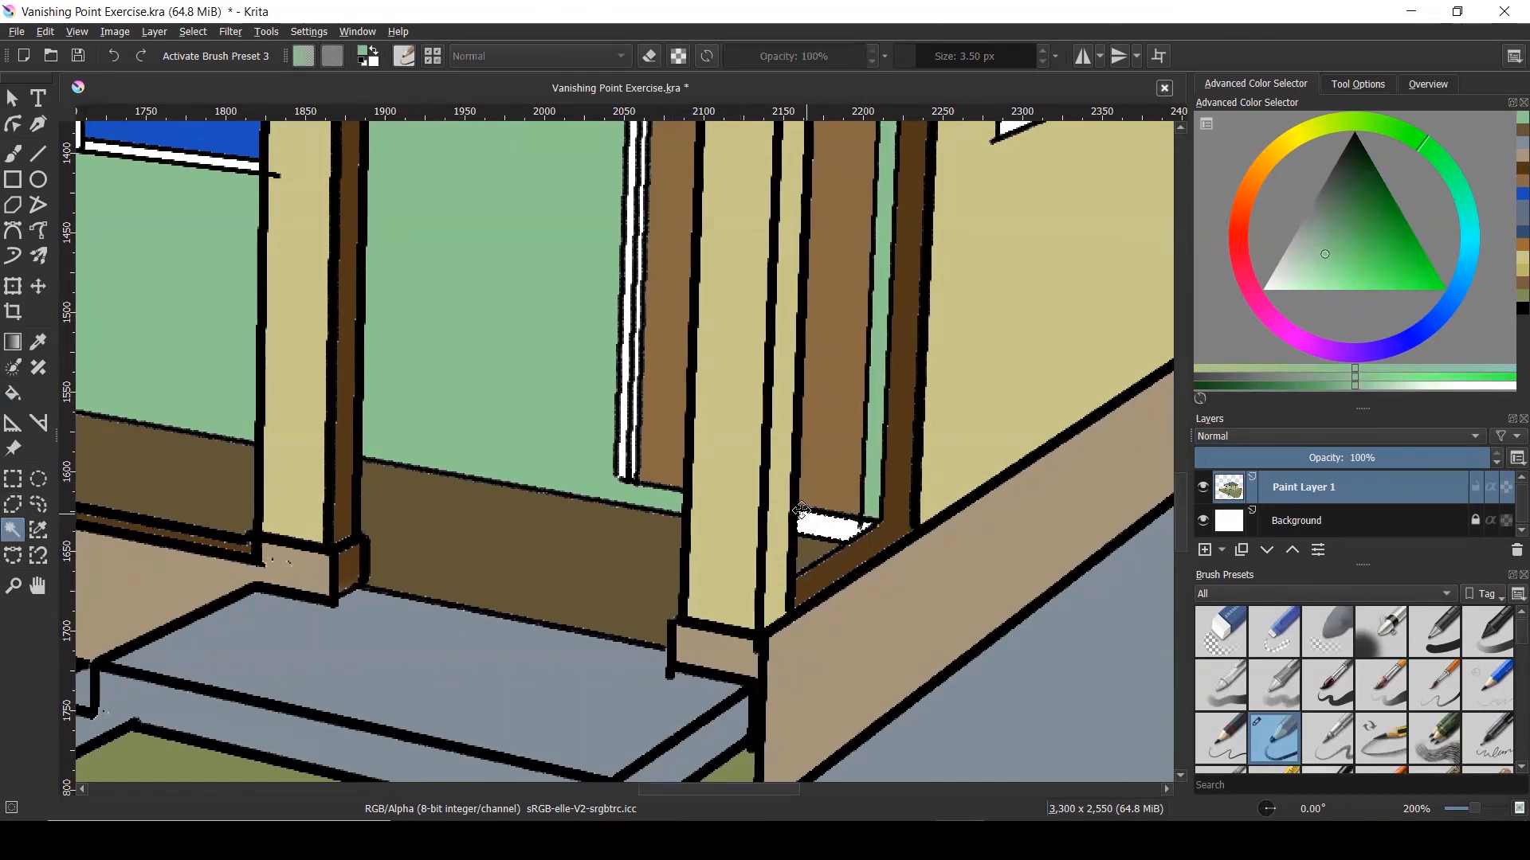
{"action": "key", "text": "f"}
{"action": "left_click", "coordinate": [819, 524]}
{"action": "scroll", "coordinate": [813, 518], "scroll_direction": "down", "scroll_amount": 8}
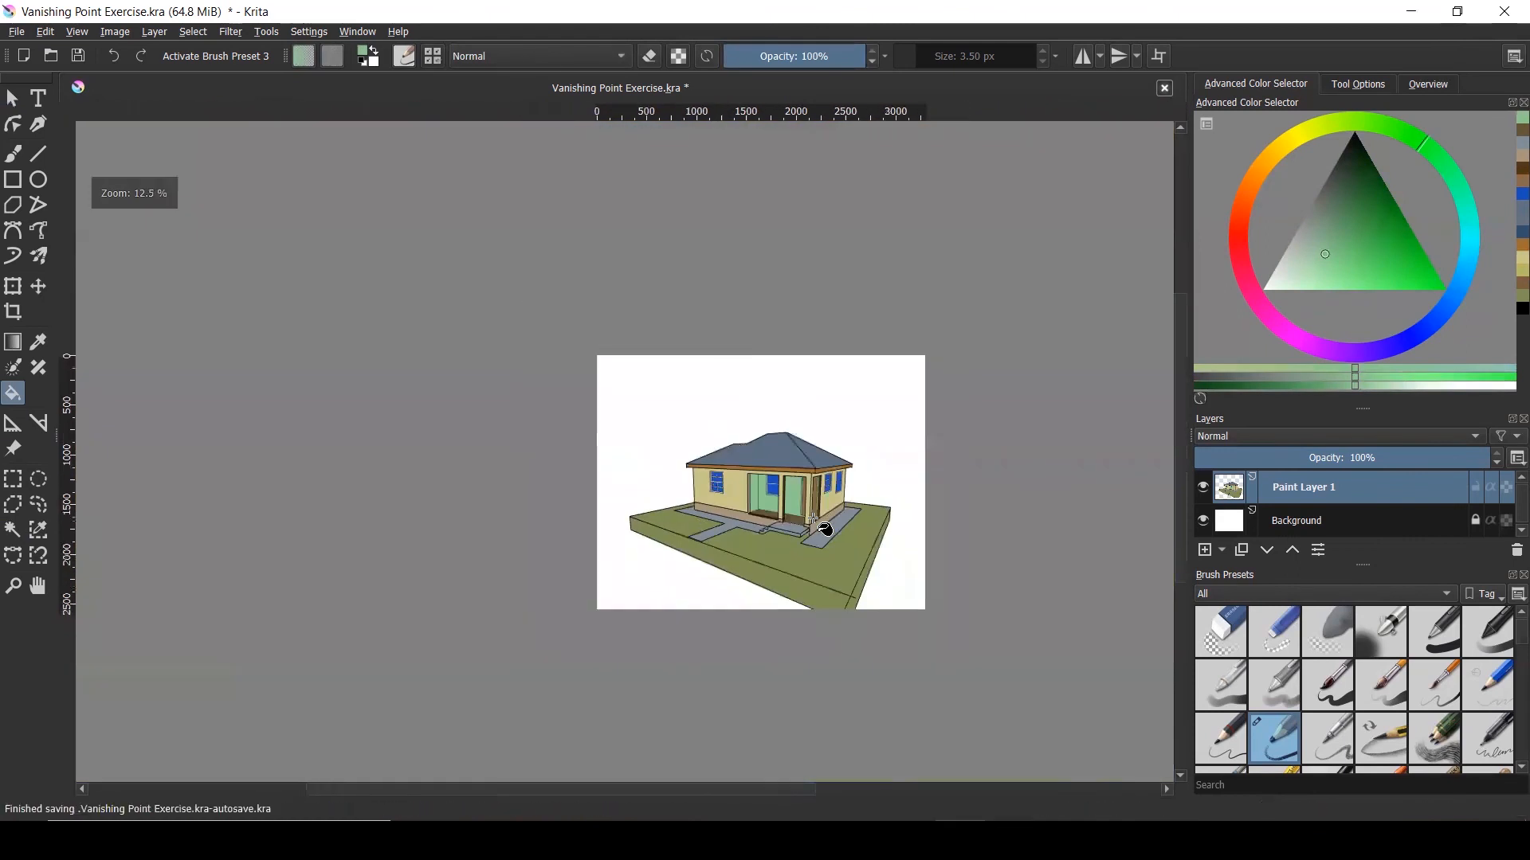
{"action": "scroll", "coordinate": [813, 518], "scroll_direction": "up", "scroll_amount": 2}
{"action": "left_click", "coordinate": [14, 99]}
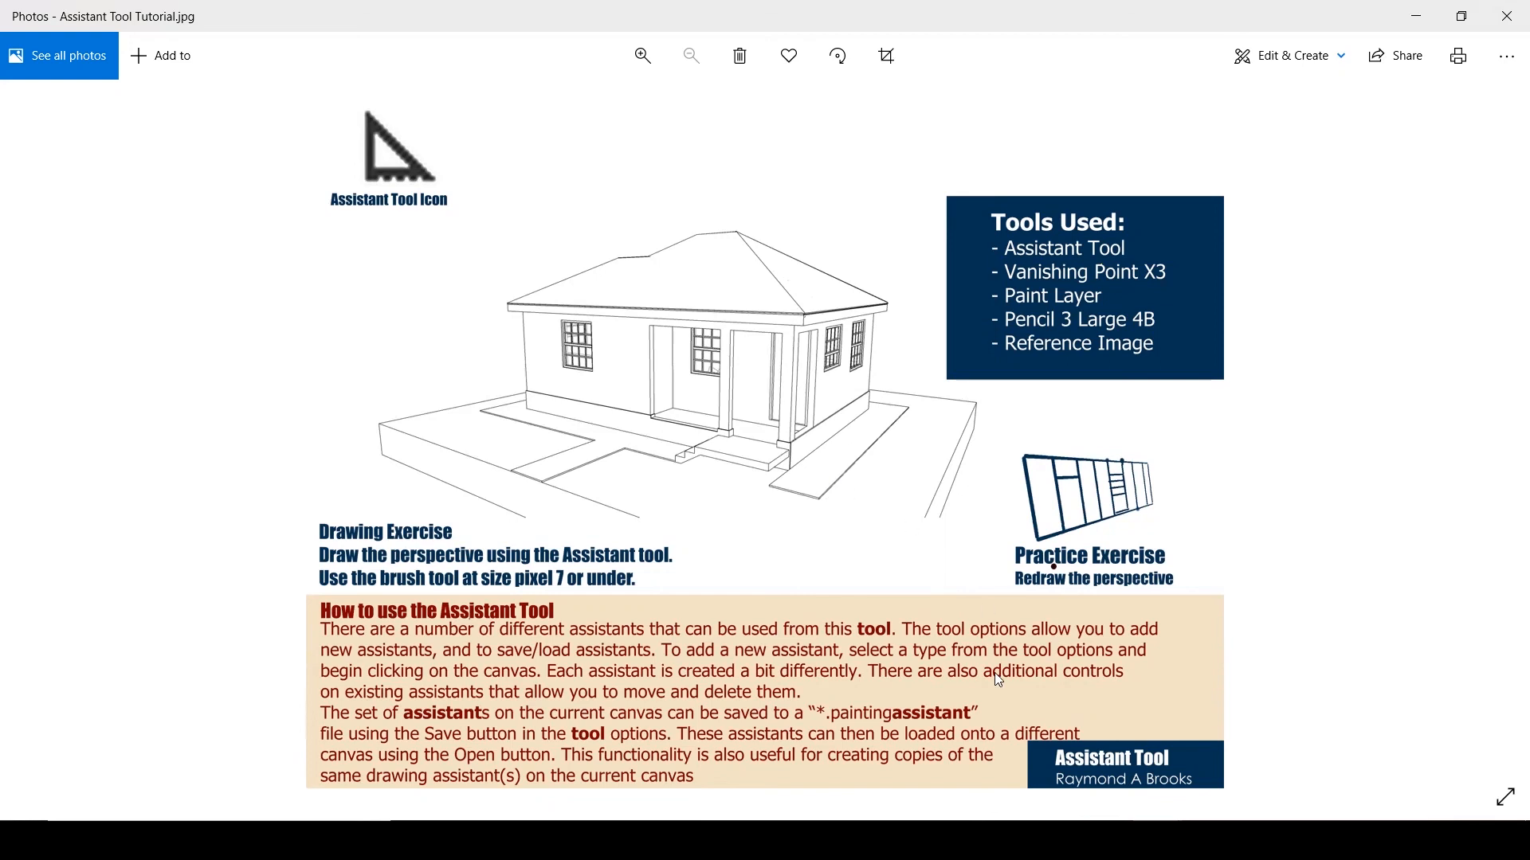
Bring up the vanishing points diagram and mark the one- and two-point examples in red
{"action": "left_click", "coordinate": [1147, 841]}
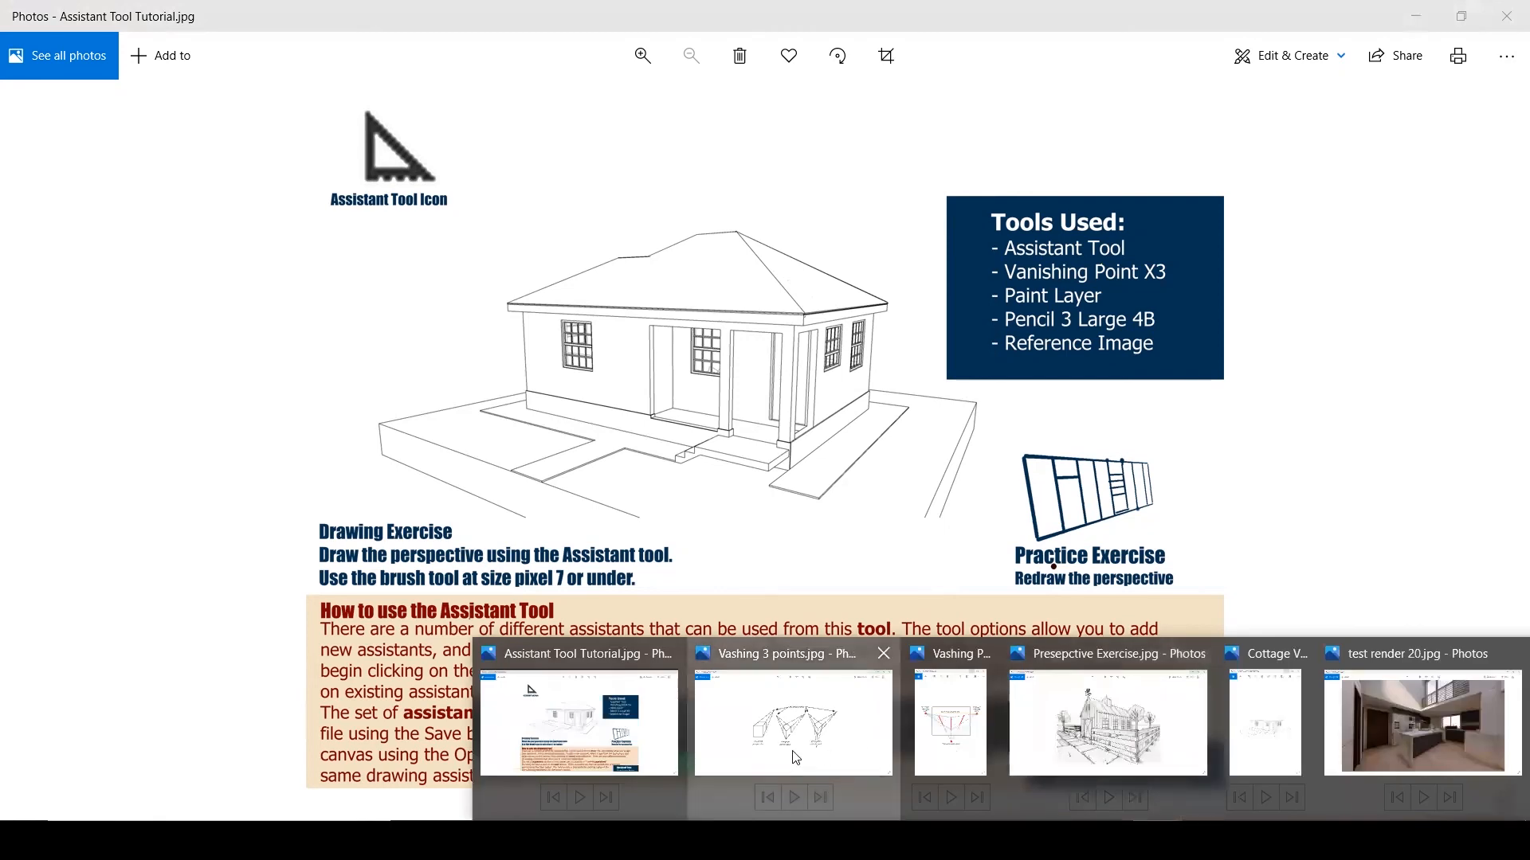
{"action": "left_click", "coordinate": [795, 756]}
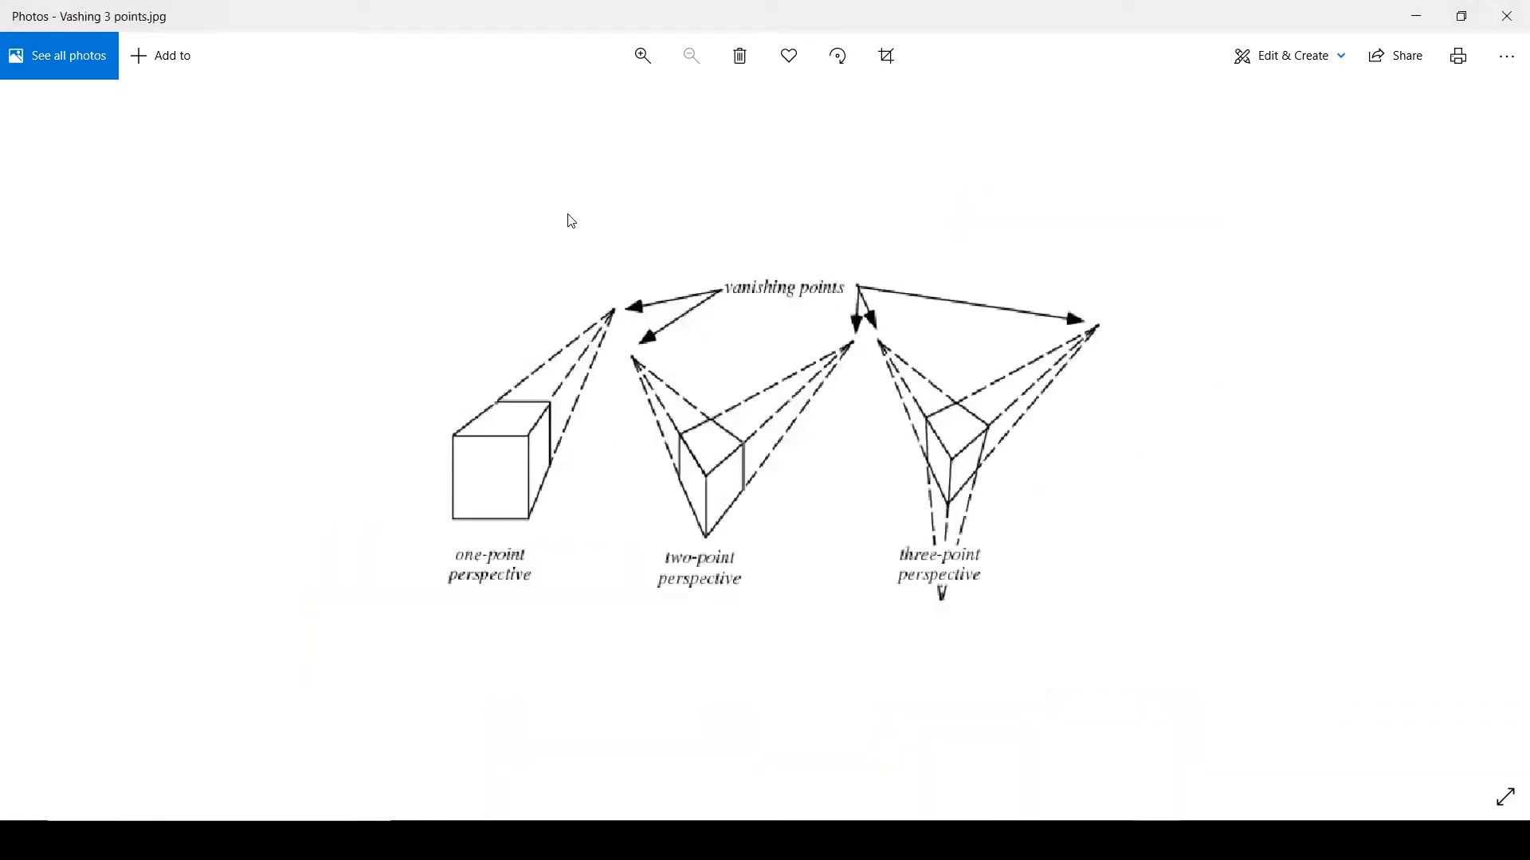
{"action": "mouse_move", "coordinate": [494, 575]}
{"action": "left_mouse_down"}
{"action": "mouse_move", "coordinate": [514, 613]}
{"action": "mouse_move", "coordinate": [550, 560]}
{"action": "left_mouse_up"}
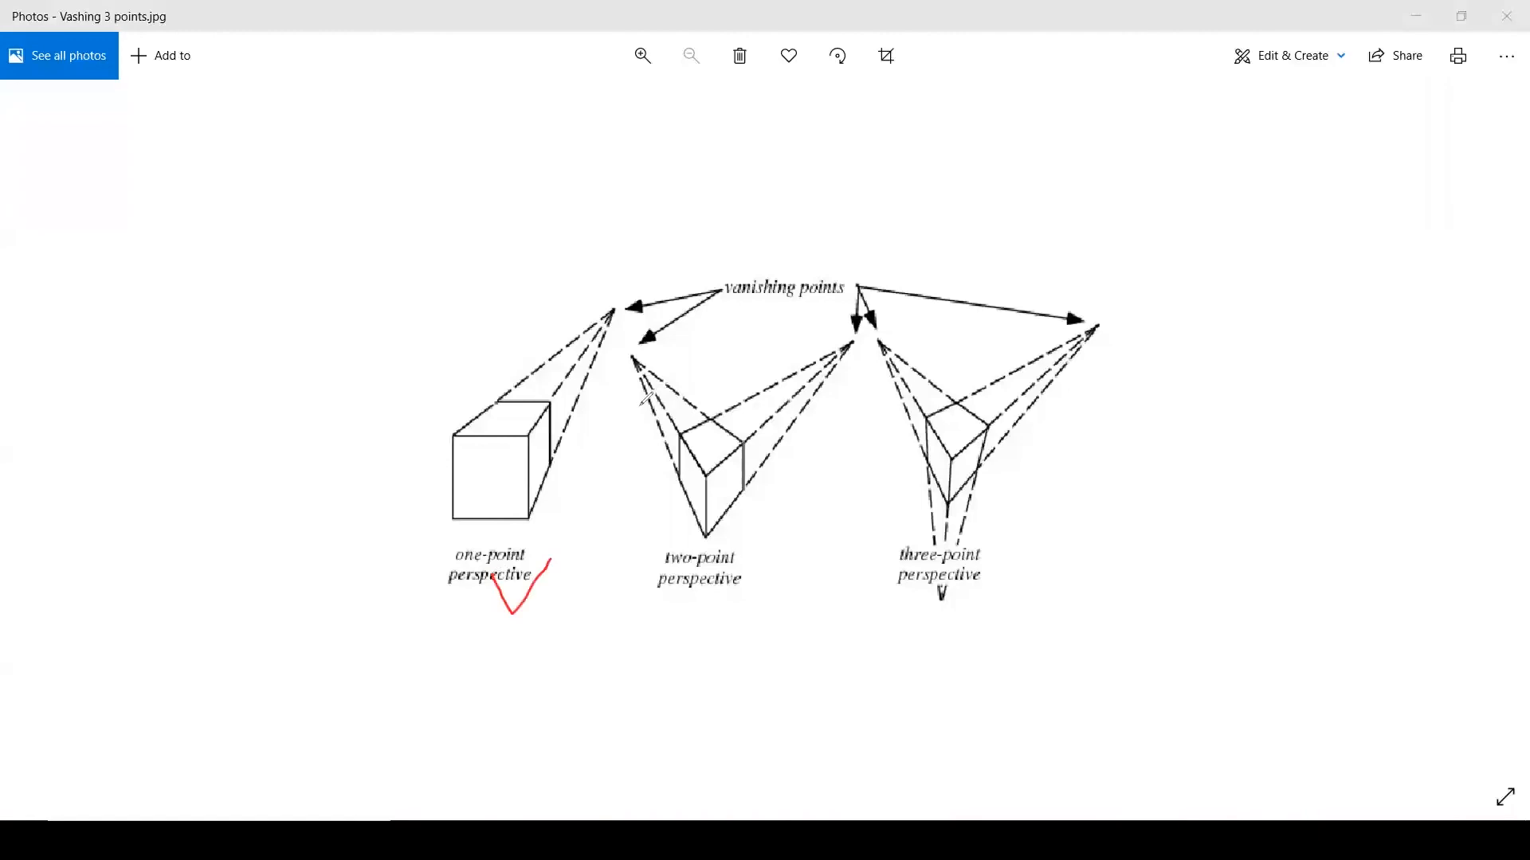
{"action": "left_click_drag", "start_coordinate": [611, 301], "coordinate": [627, 369]}
{"action": "left_click_drag", "start_coordinate": [850, 341], "coordinate": [866, 352]}
{"action": "left_click_drag", "start_coordinate": [702, 575], "coordinate": [745, 541]}
Number the three-point vanishing points 1, 2 and 3 and tick the three-point example
{"action": "left_click_drag", "start_coordinate": [886, 336], "coordinate": [882, 353]}
{"action": "left_click_drag", "start_coordinate": [1102, 326], "coordinate": [1138, 343]}
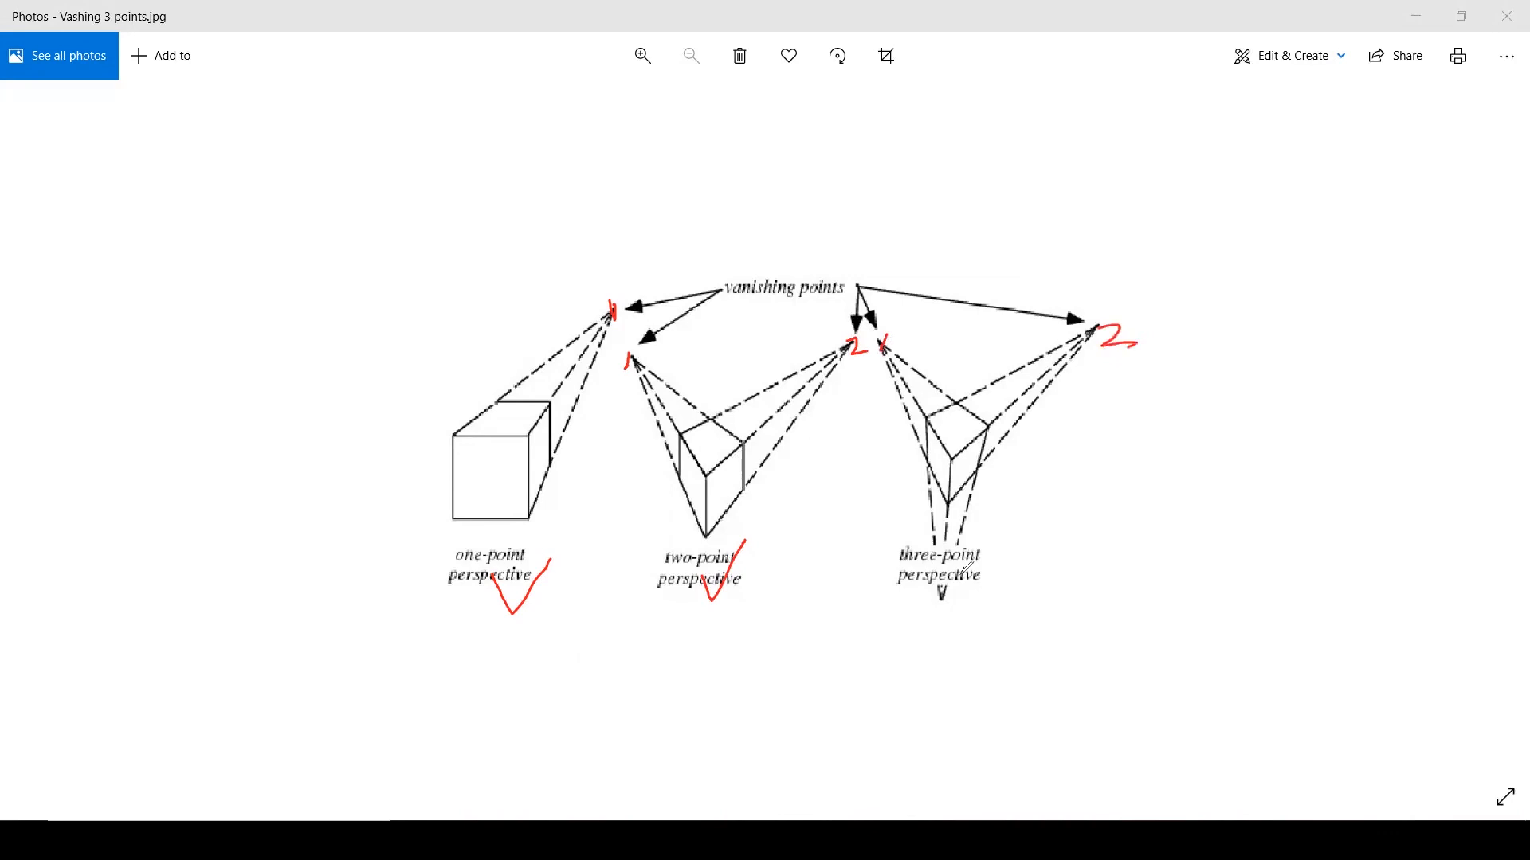
{"action": "left_click_drag", "start_coordinate": [942, 607], "coordinate": [948, 630]}
{"action": "mouse_move", "coordinate": [973, 575]}
{"action": "left_mouse_down"}
{"action": "mouse_move", "coordinate": [994, 604]}
{"action": "mouse_move", "coordinate": [1077, 525]}
{"action": "left_mouse_up"}
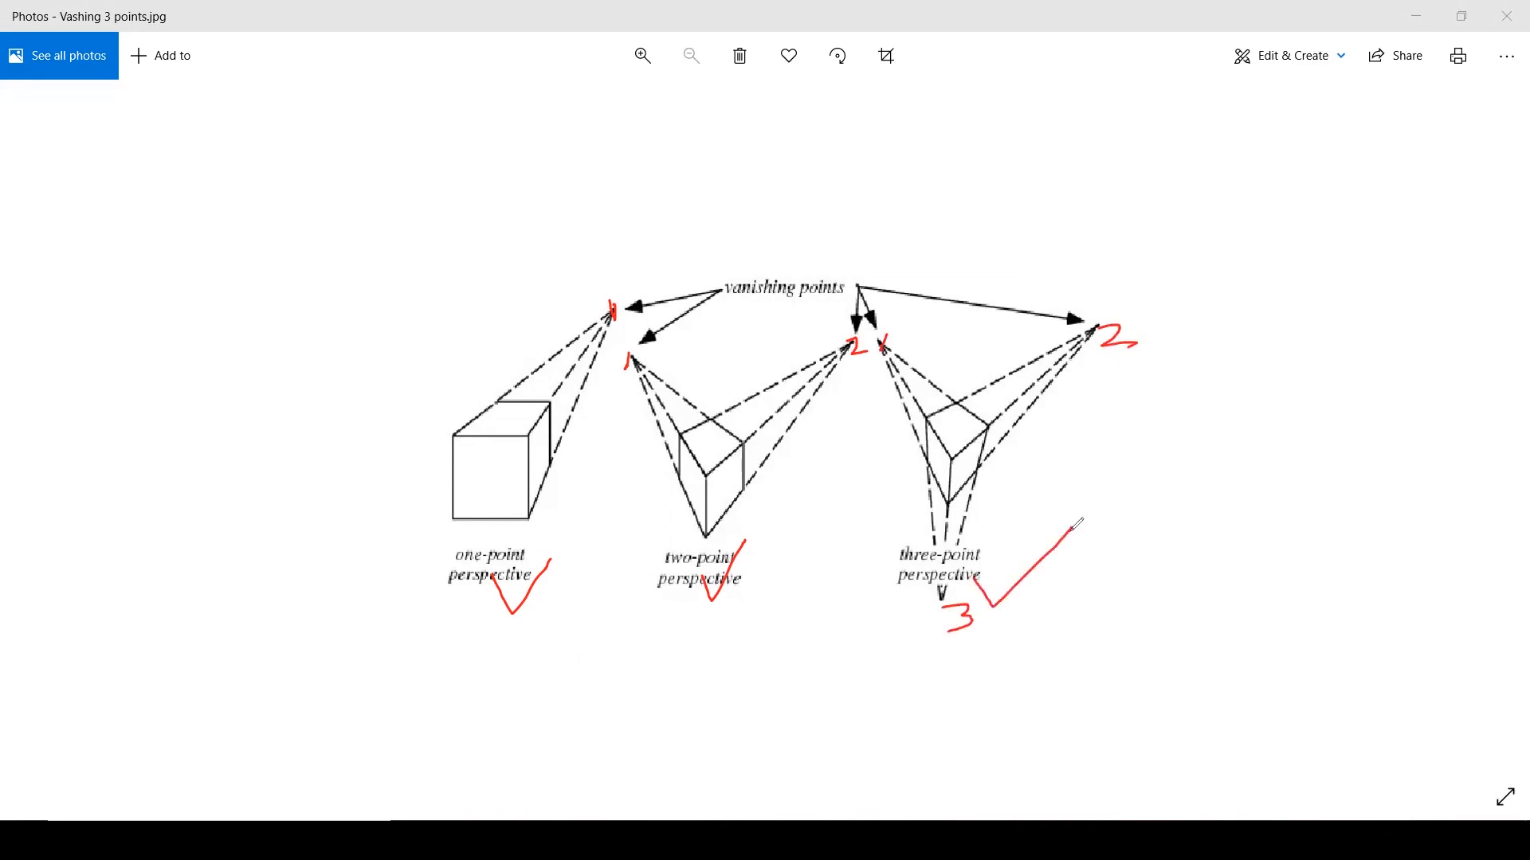
Erase the red annotations and minimise the diagram and the Assistant Tool Tutorial image
{"action": "left_click", "coordinate": [1030, 184]}
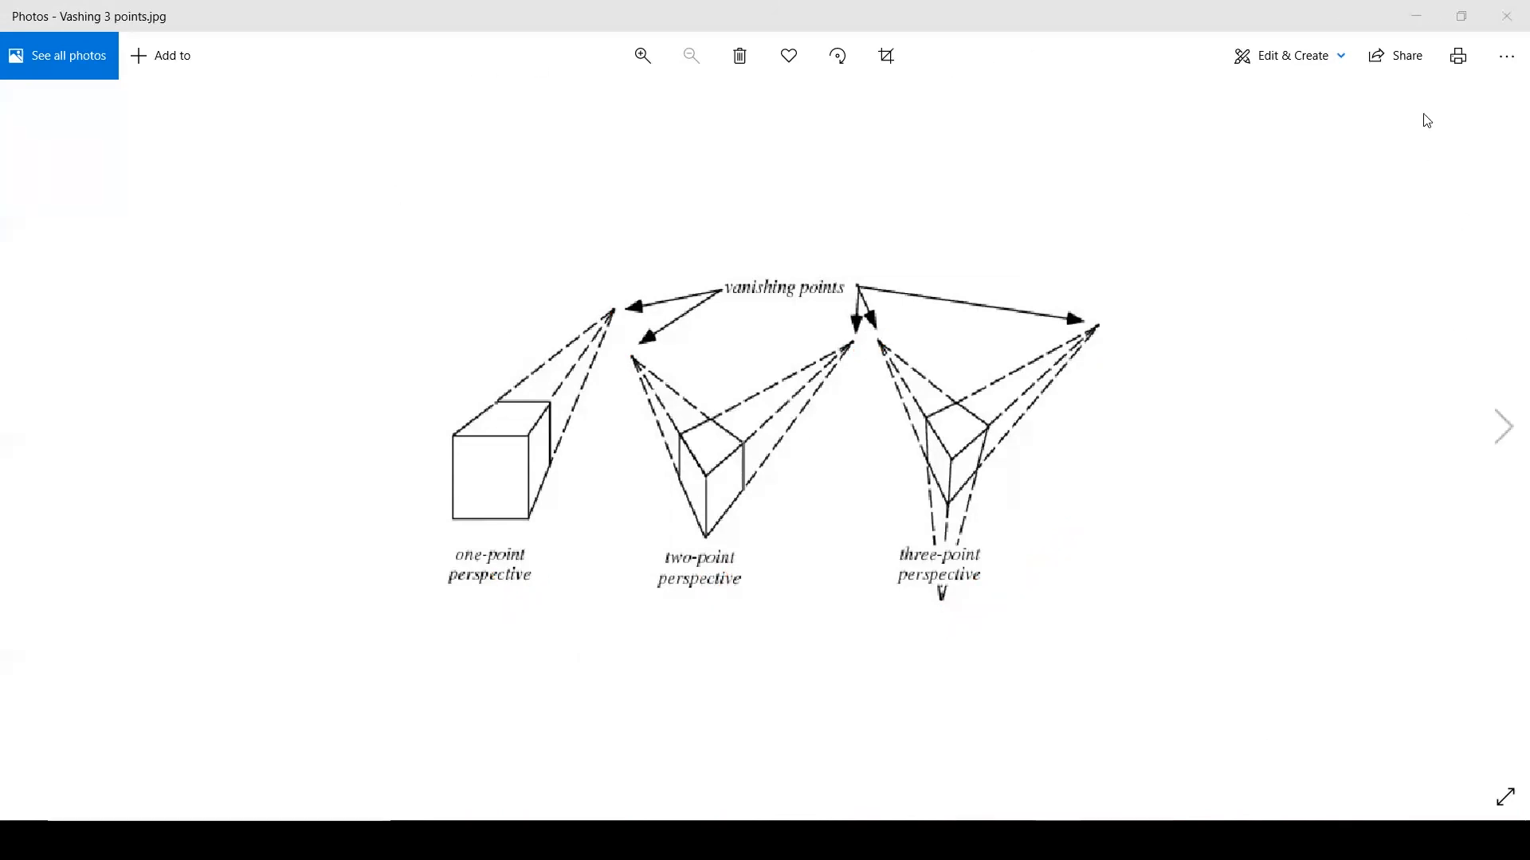
{"action": "left_click", "coordinate": [1432, 24]}
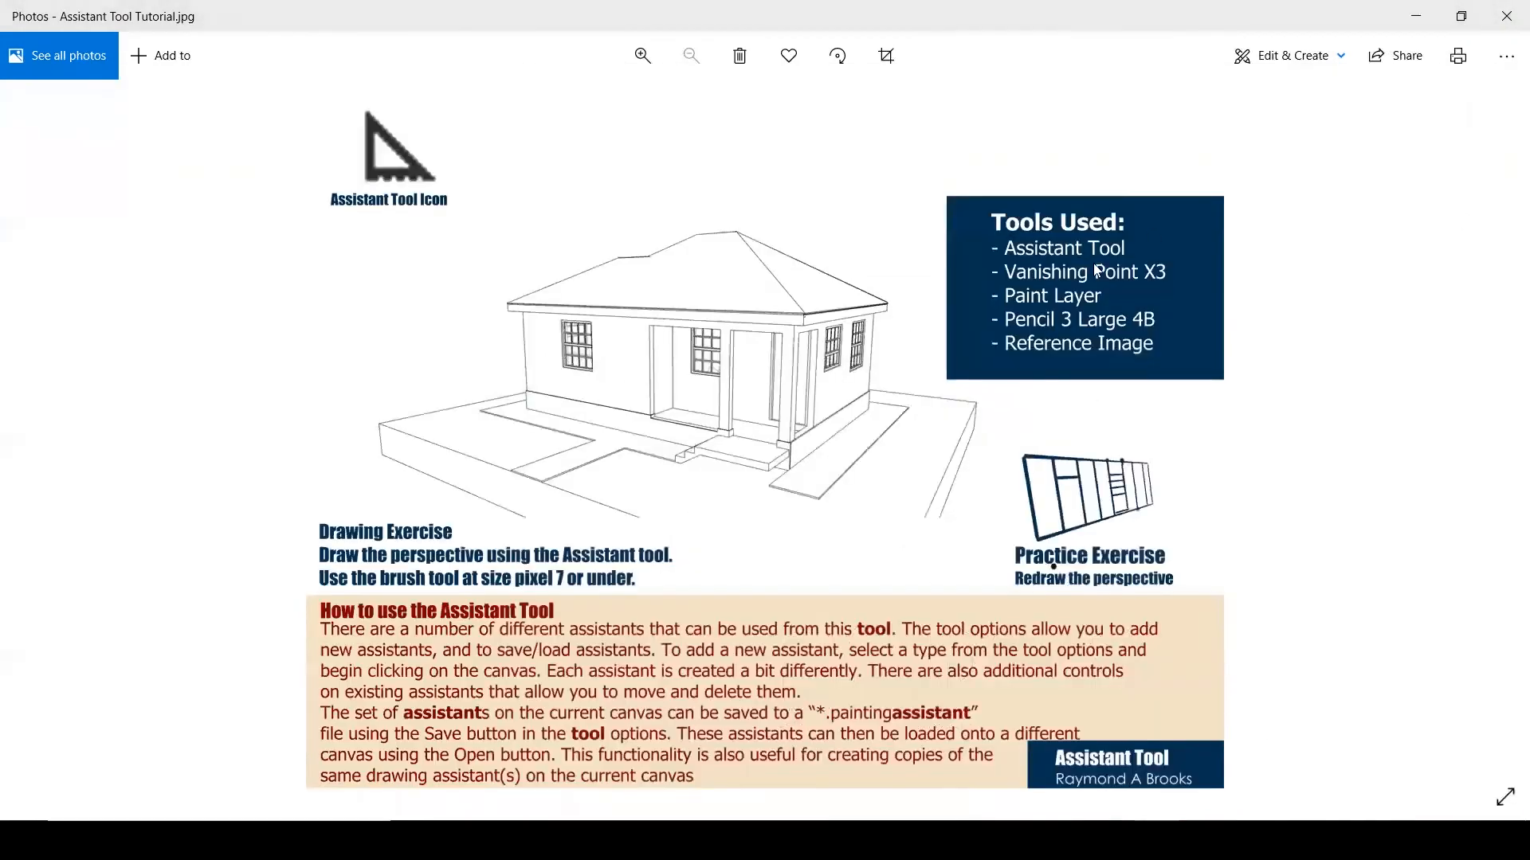
{"action": "left_click", "coordinate": [1415, 17]}
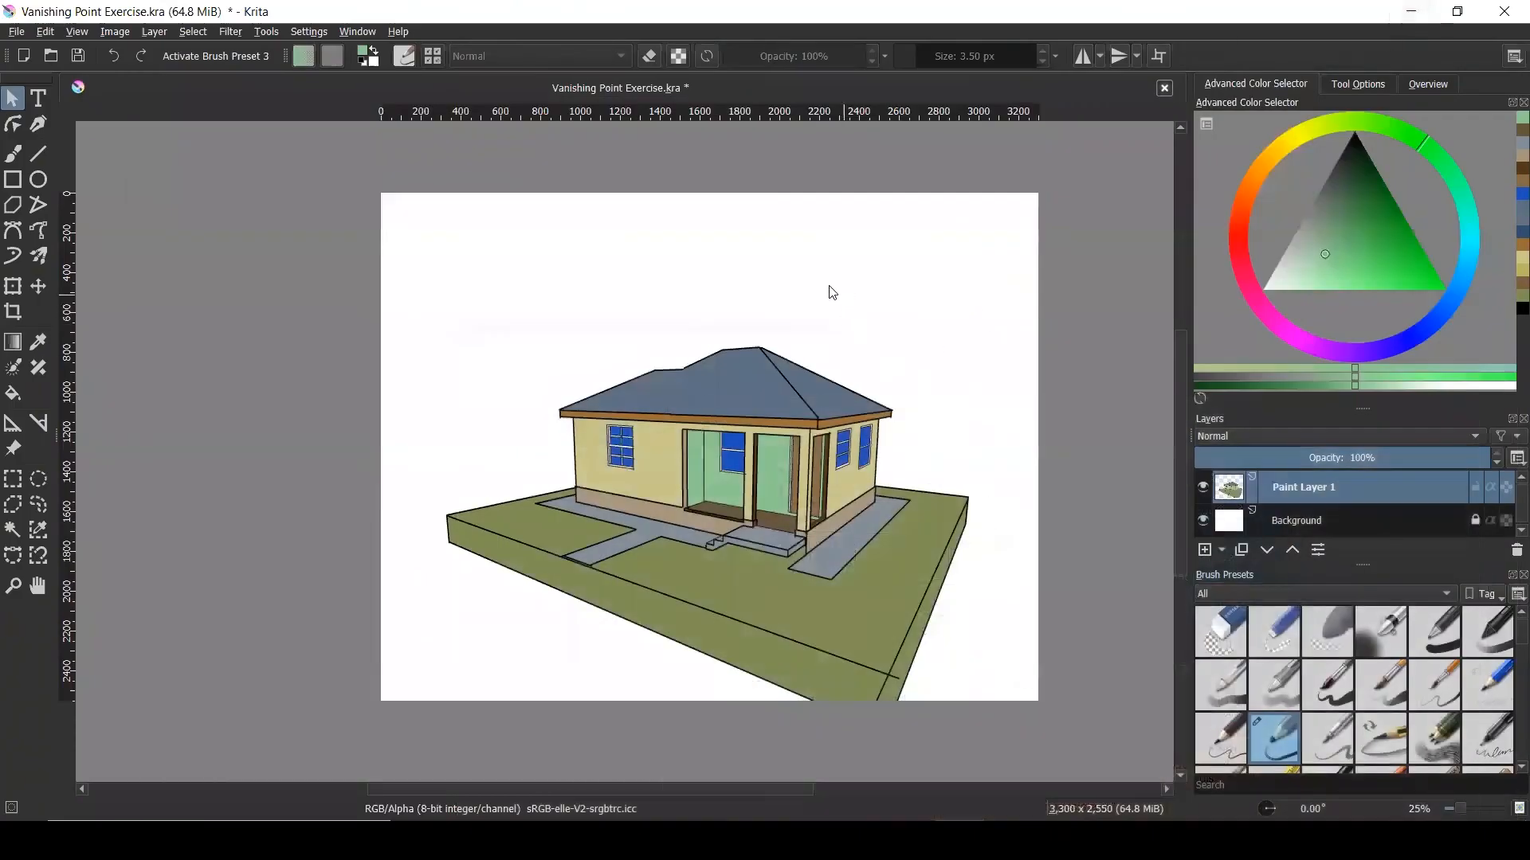
Set the Assistant Tool type to Vanishing Point and place one above the cottage
{"action": "left_click", "coordinate": [15, 430]}
{"action": "left_click", "coordinate": [1374, 84]}
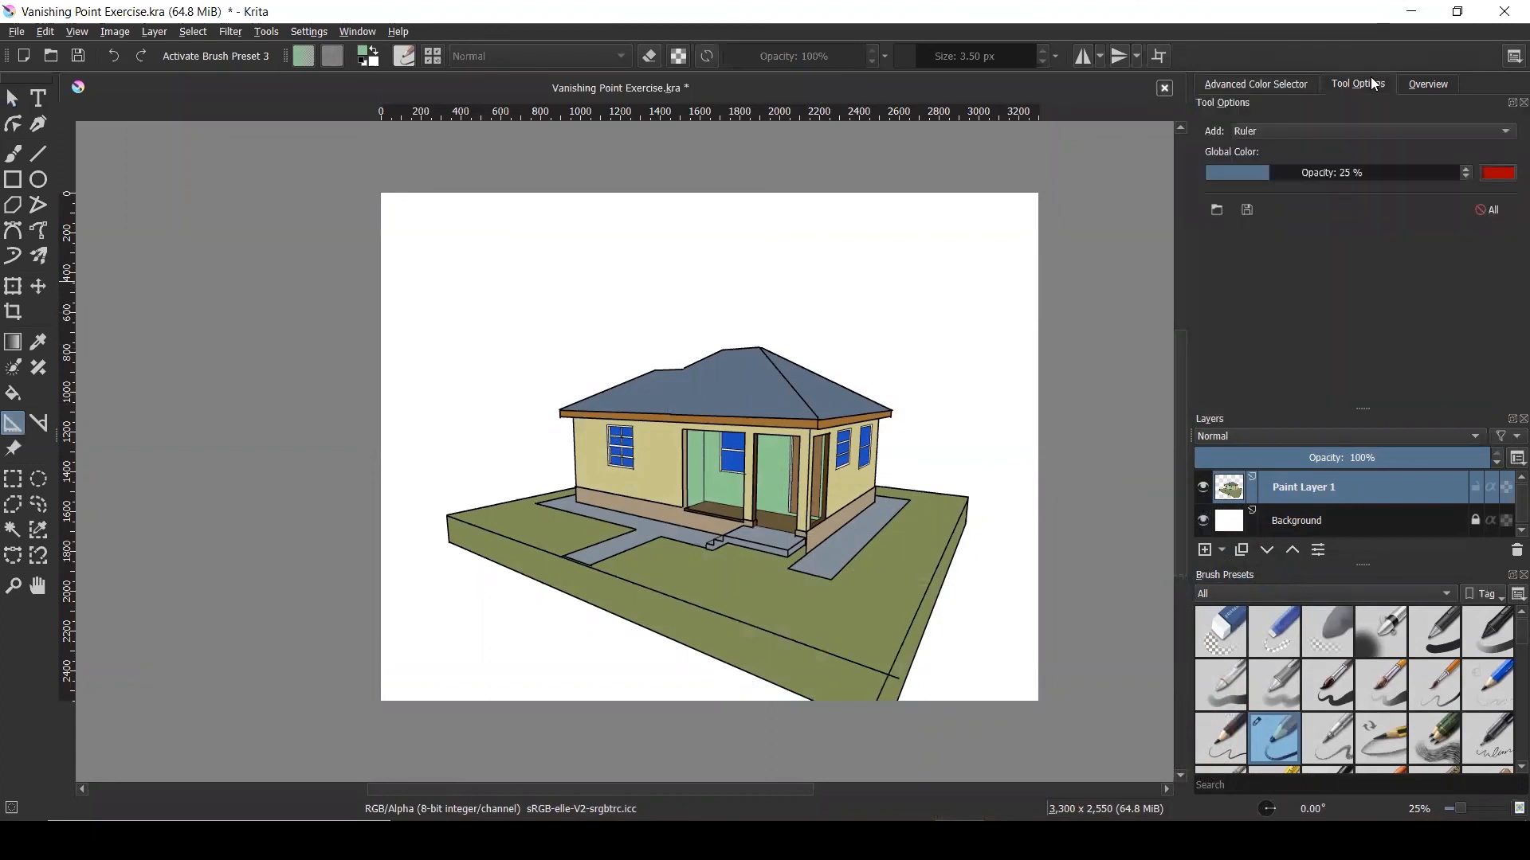
{"action": "left_click", "coordinate": [1308, 129]}
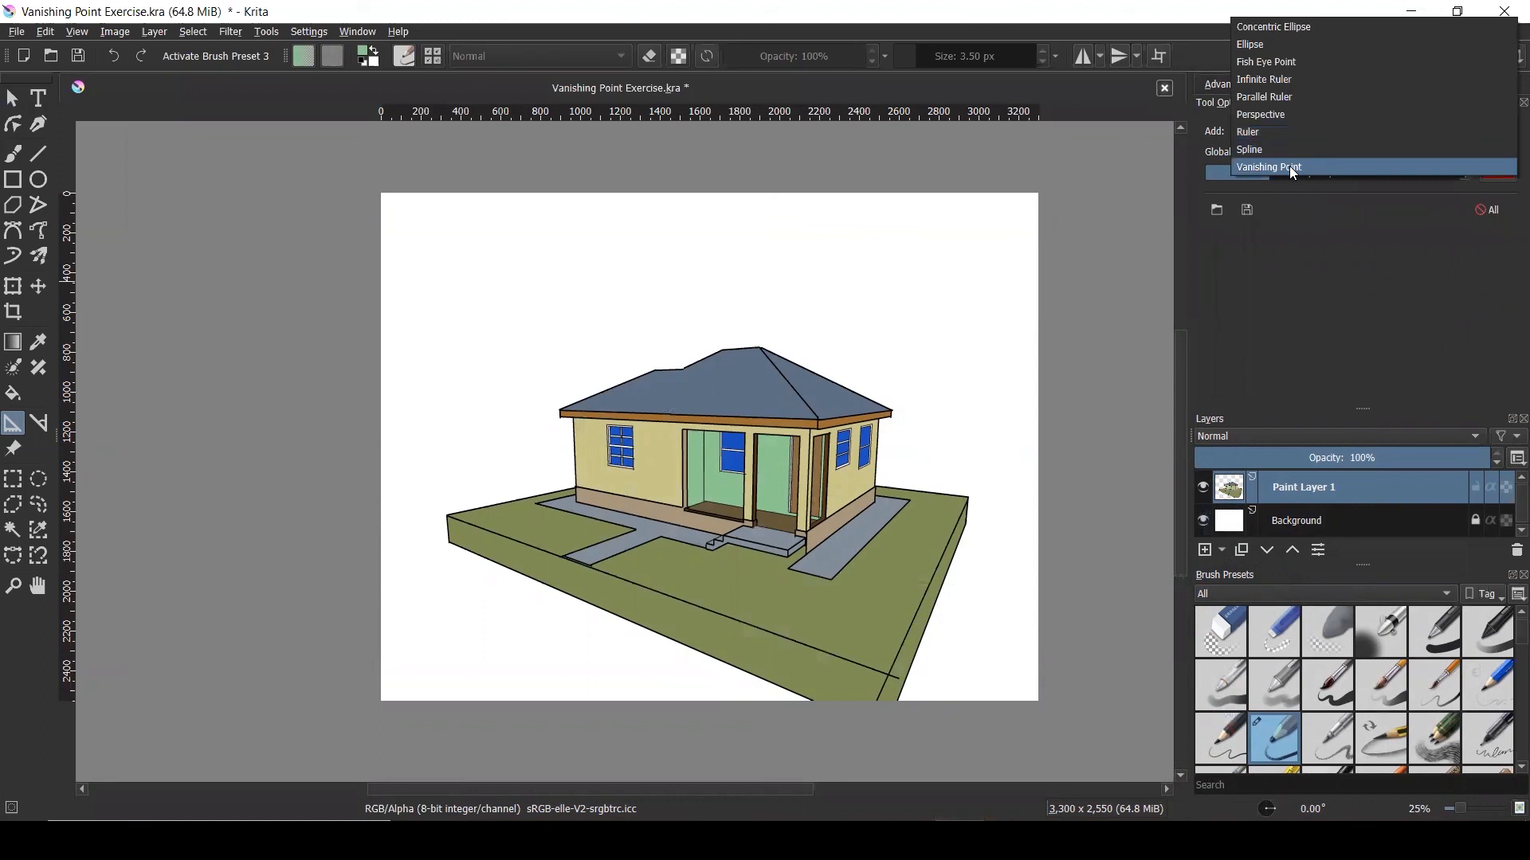
{"action": "left_click", "coordinate": [1291, 167]}
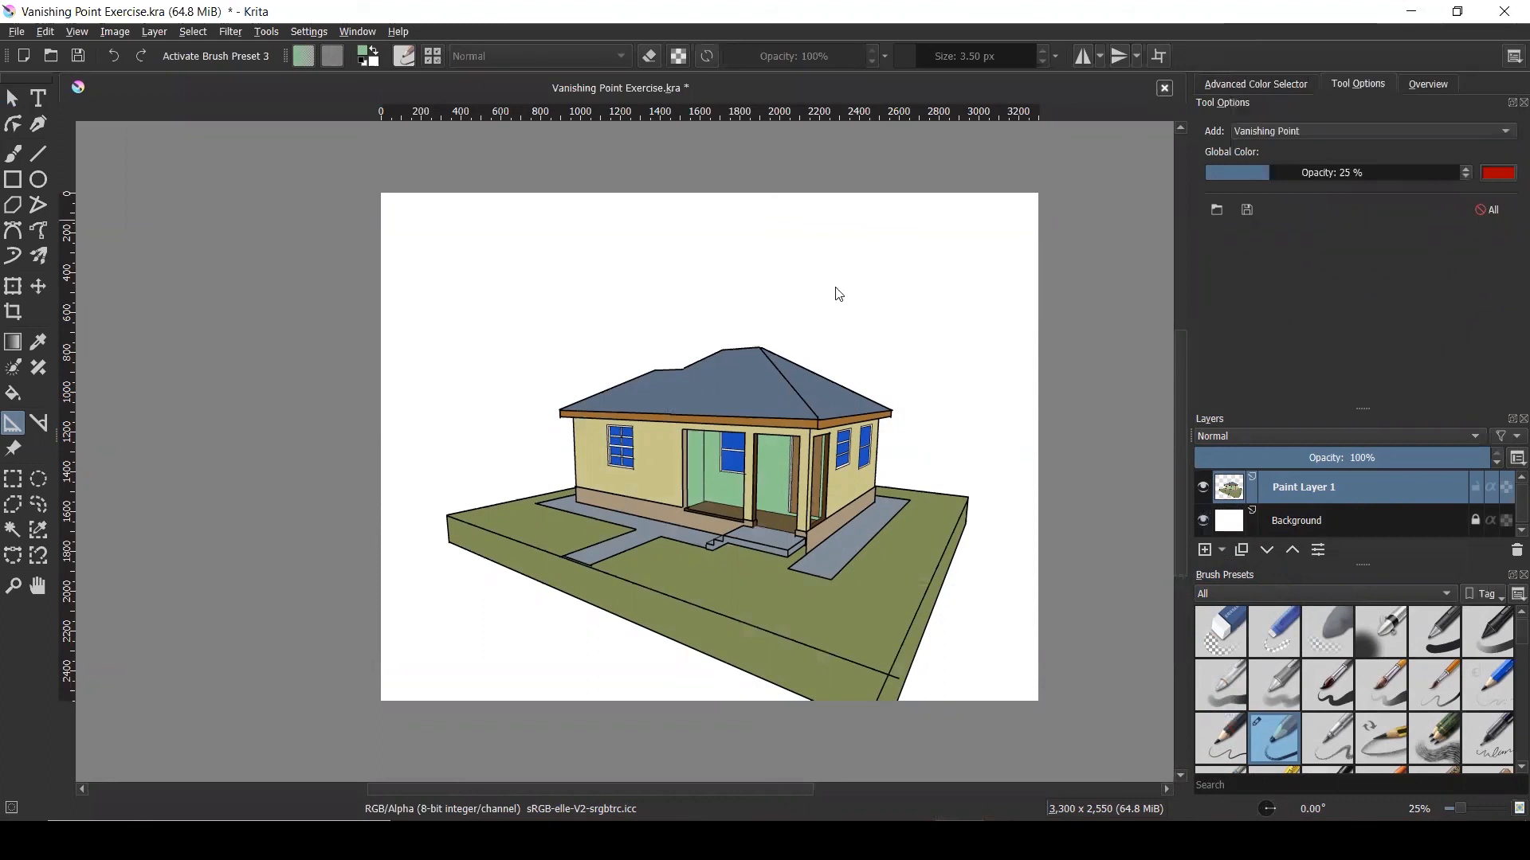
{"action": "left_click", "coordinate": [680, 274]}
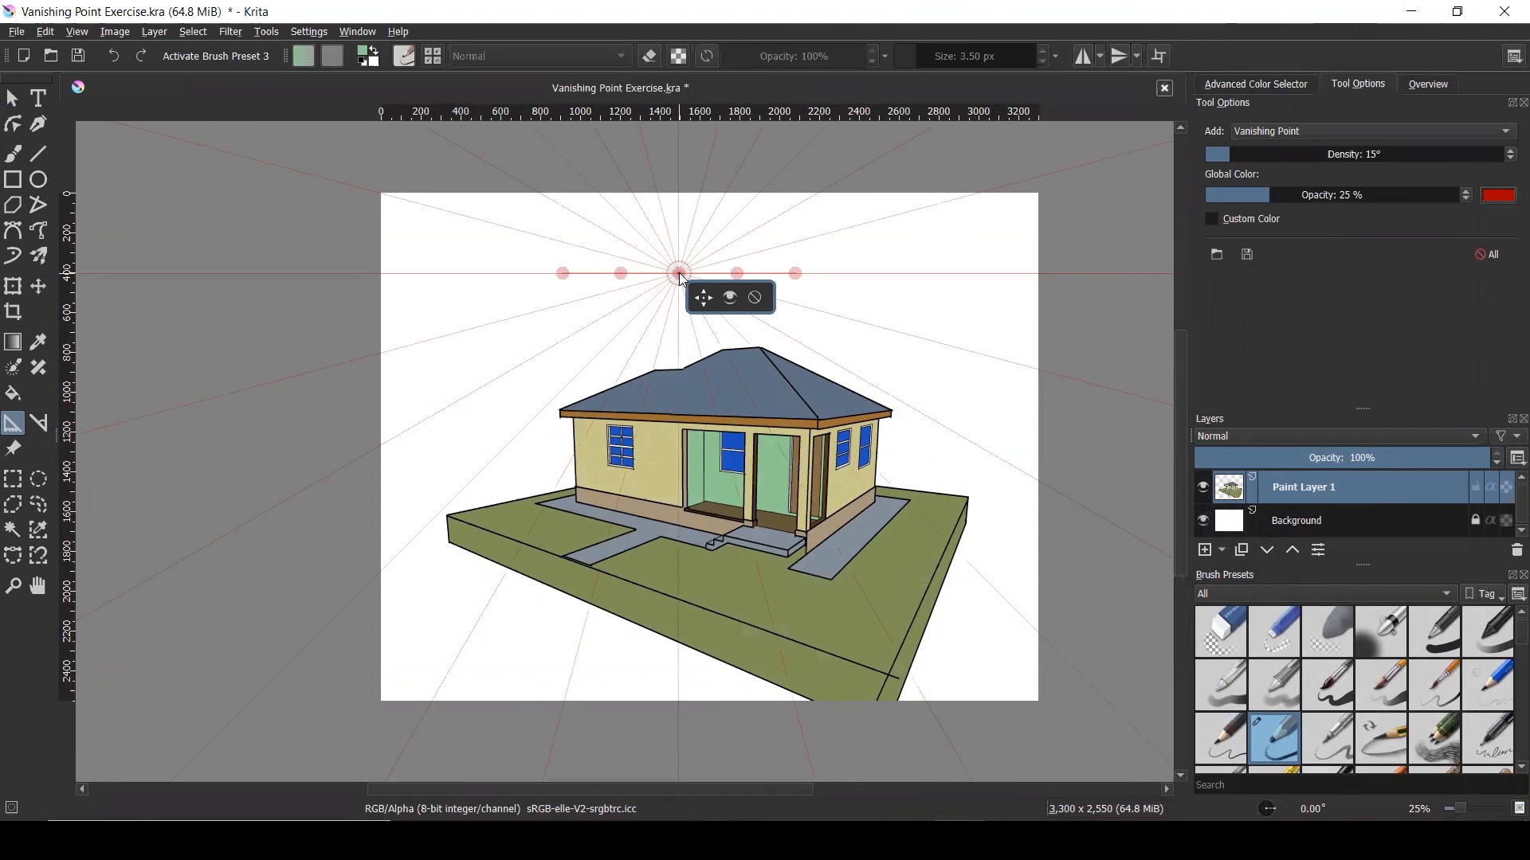
{"action": "scroll", "coordinate": [640, 242], "scroll_direction": "up", "scroll_amount": 1}
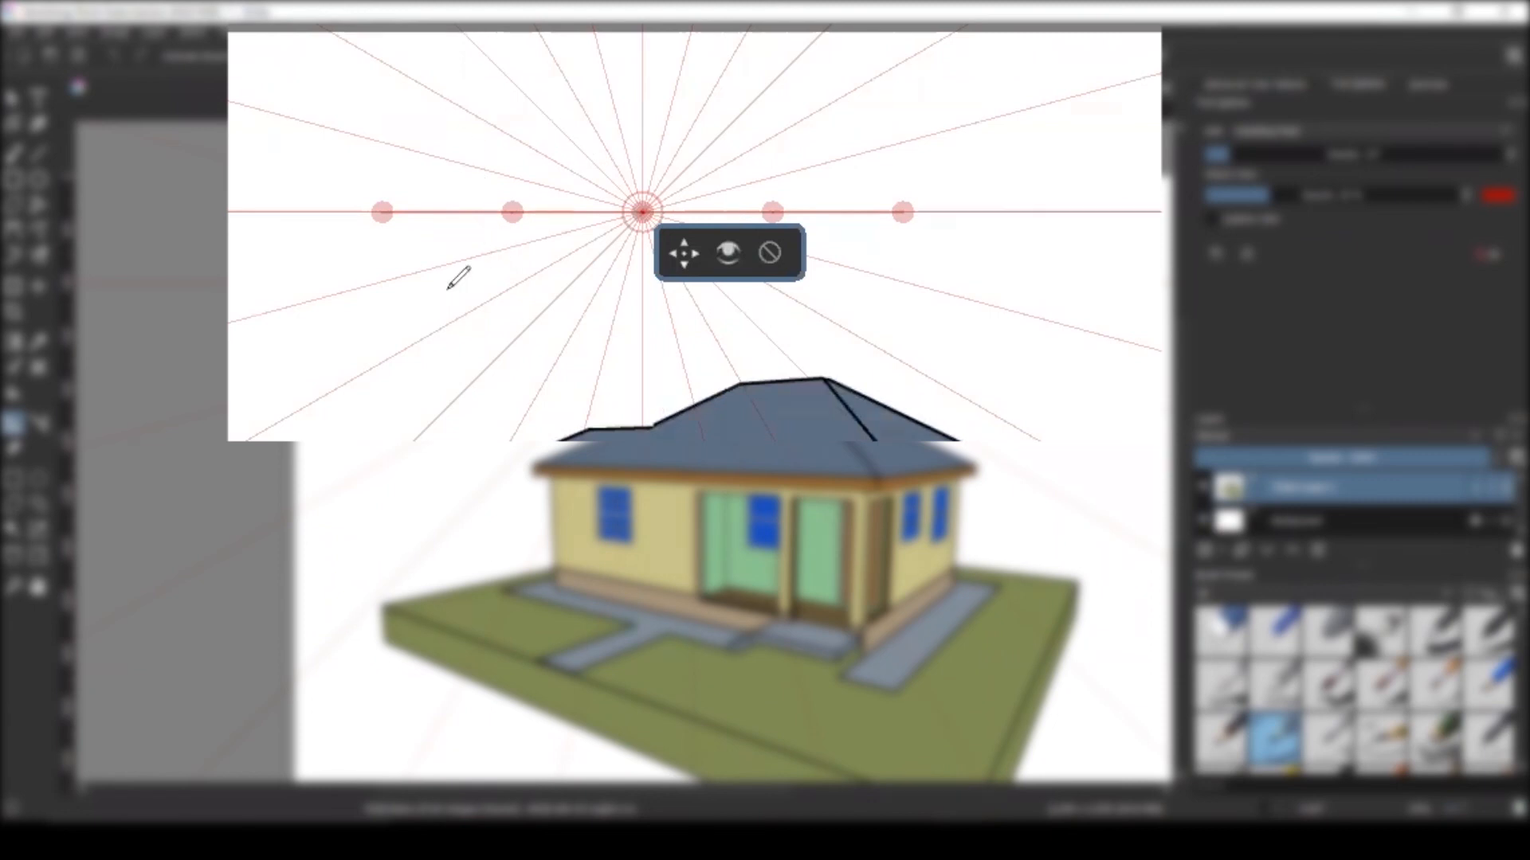
Drag the vanishing point guide's handles across the top of the cottage
{"action": "left_click_drag", "start_coordinate": [391, 241], "coordinate": [390, 271]}
{"action": "left_click", "coordinate": [484, 249]}
{"action": "left_click_drag", "start_coordinate": [490, 265], "coordinate": [621, 272]}
{"action": "mouse_move", "coordinate": [792, 247]}
{"action": "left_mouse_down"}
{"action": "mouse_move", "coordinate": [814, 270]}
{"action": "mouse_move", "coordinate": [817, 257]}
{"action": "mouse_move", "coordinate": [829, 299]}
{"action": "left_mouse_up"}
{"action": "mouse_move", "coordinate": [880, 254]}
{"action": "left_mouse_down"}
{"action": "mouse_move", "coordinate": [889, 307]}
{"action": "mouse_move", "coordinate": [886, 262]}
{"action": "mouse_move", "coordinate": [926, 256]}
{"action": "left_mouse_up"}
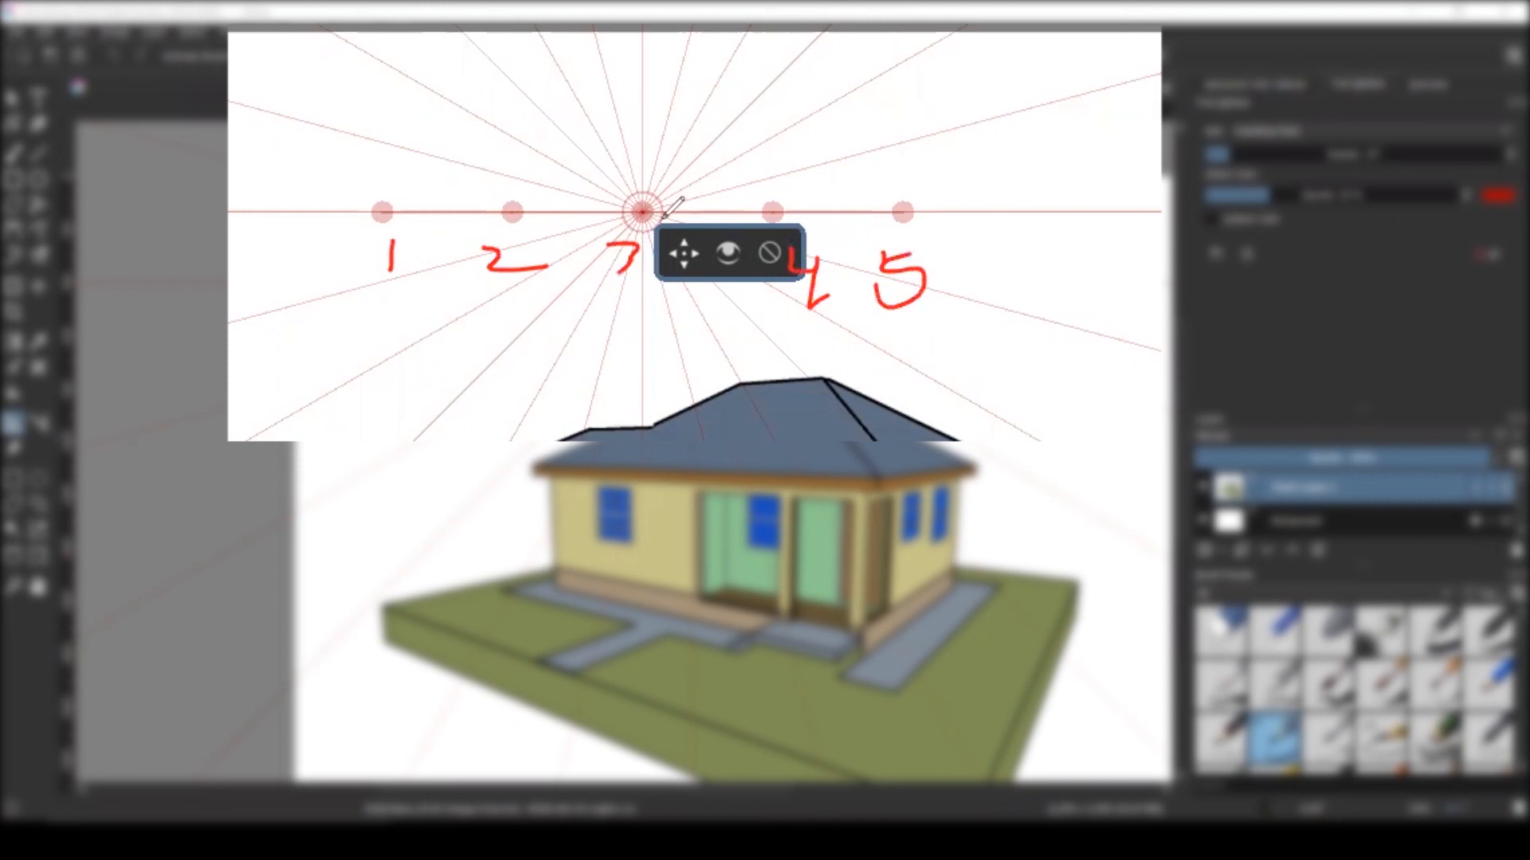
{"action": "mouse_move", "coordinate": [661, 147]}
{"action": "left_mouse_down"}
{"action": "mouse_move", "coordinate": [596, 183]}
{"action": "mouse_move", "coordinate": [612, 233]}
{"action": "mouse_move", "coordinate": [682, 242]}
{"action": "mouse_move", "coordinate": [688, 173]}
{"action": "mouse_move", "coordinate": [628, 163]}
{"action": "left_mouse_up"}
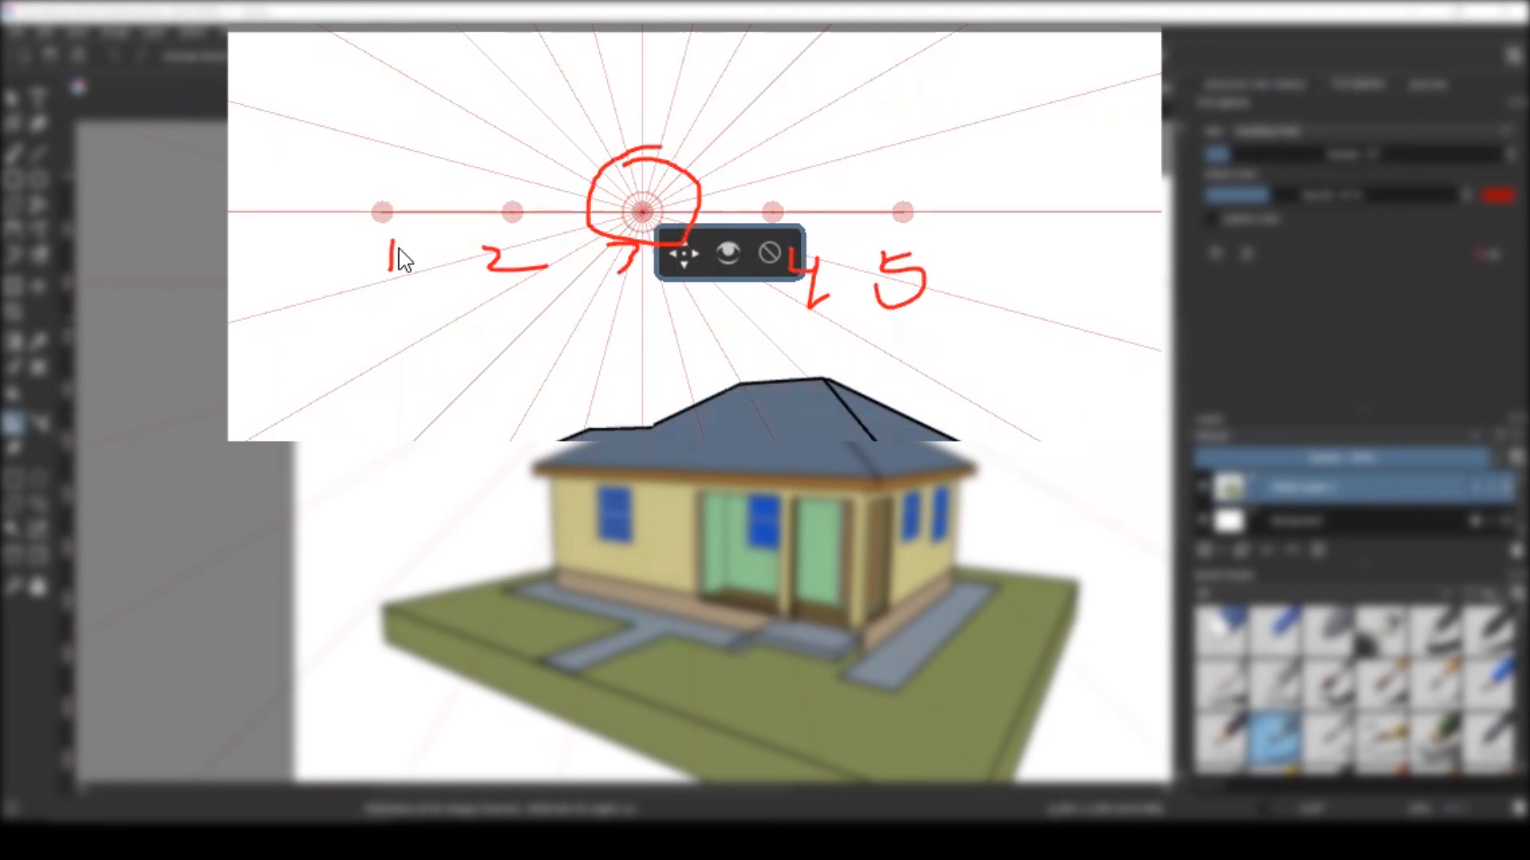
Angle the guide's left and right handles downward along the drawing's perspective lines
{"action": "left_click_drag", "start_coordinate": [383, 213], "coordinate": [253, 350]}
{"action": "left_click_drag", "start_coordinate": [908, 223], "coordinate": [928, 368]}
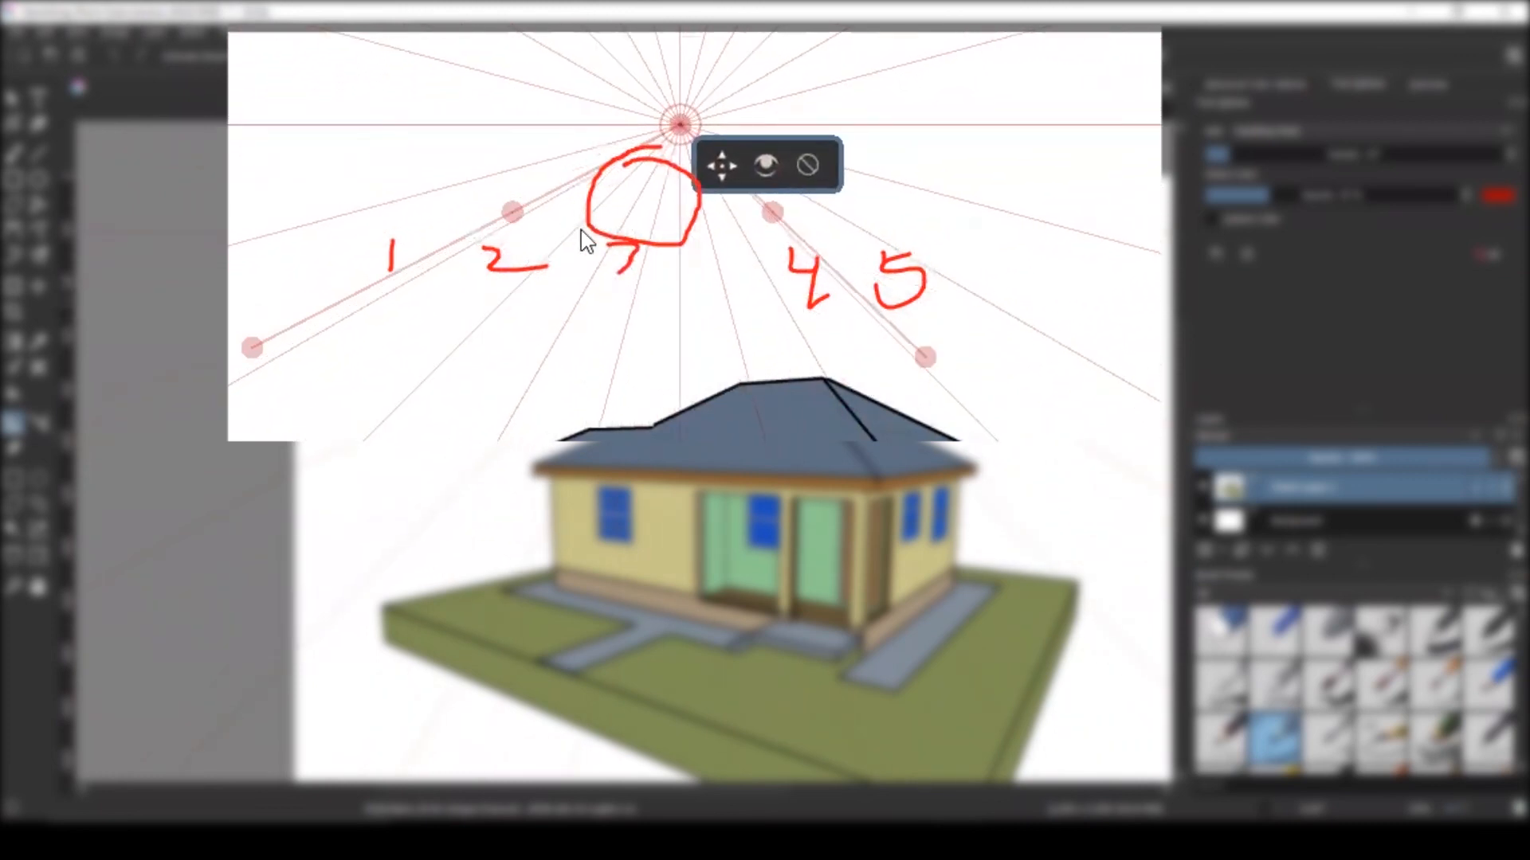
{"action": "left_click_drag", "start_coordinate": [516, 214], "coordinate": [476, 287]}
{"action": "left_click_drag", "start_coordinate": [769, 212], "coordinate": [739, 249]}
{"action": "left_click_drag", "start_coordinate": [824, 422], "coordinate": [872, 404]}
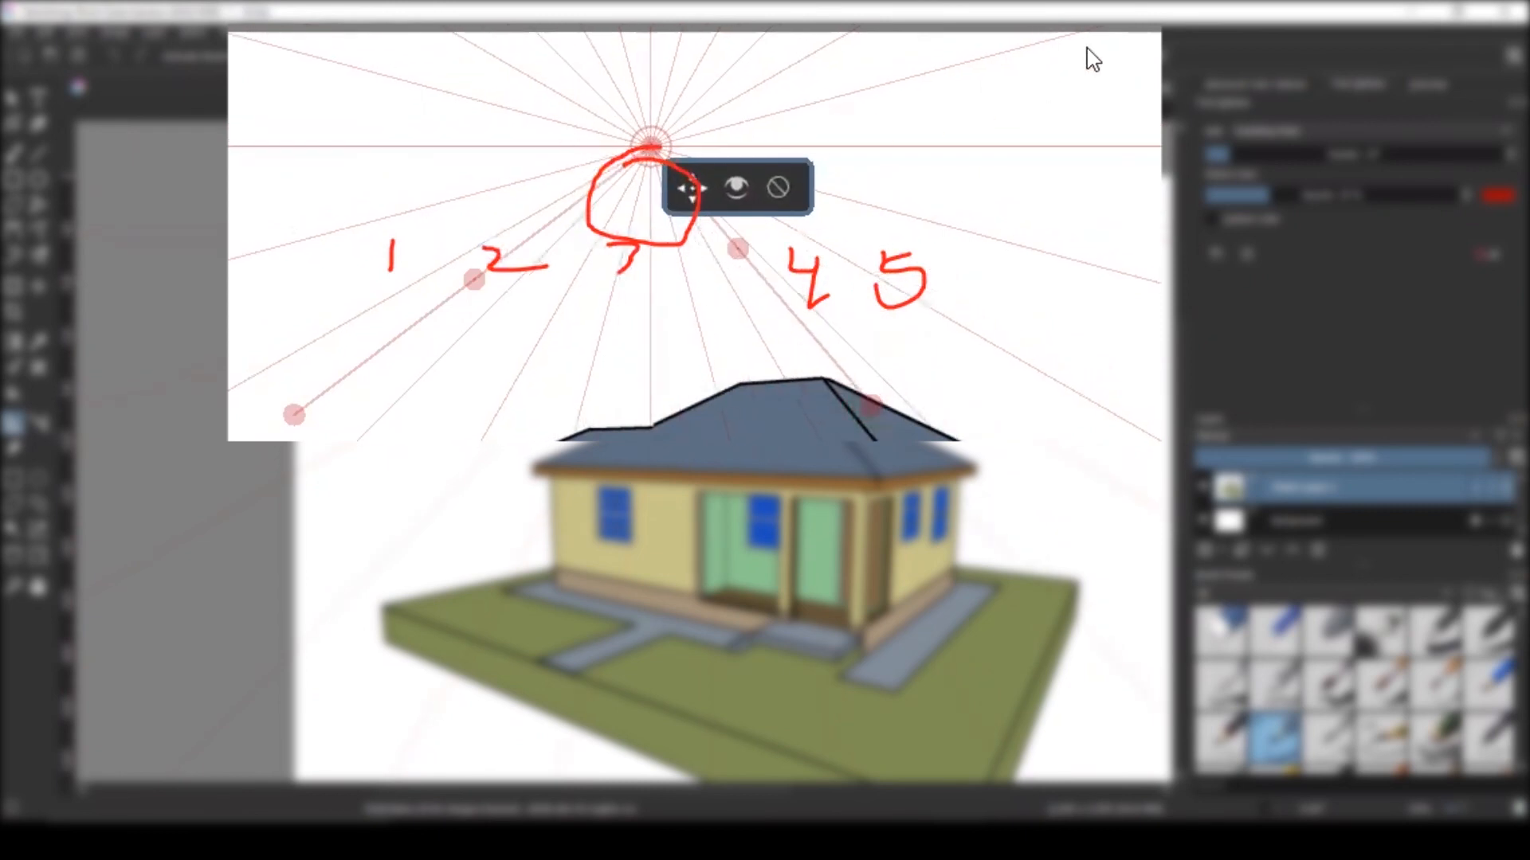
Replace the old vanishing point with a new one, moved lower, and re-angle its left line
{"action": "left_click", "coordinate": [645, 134]}
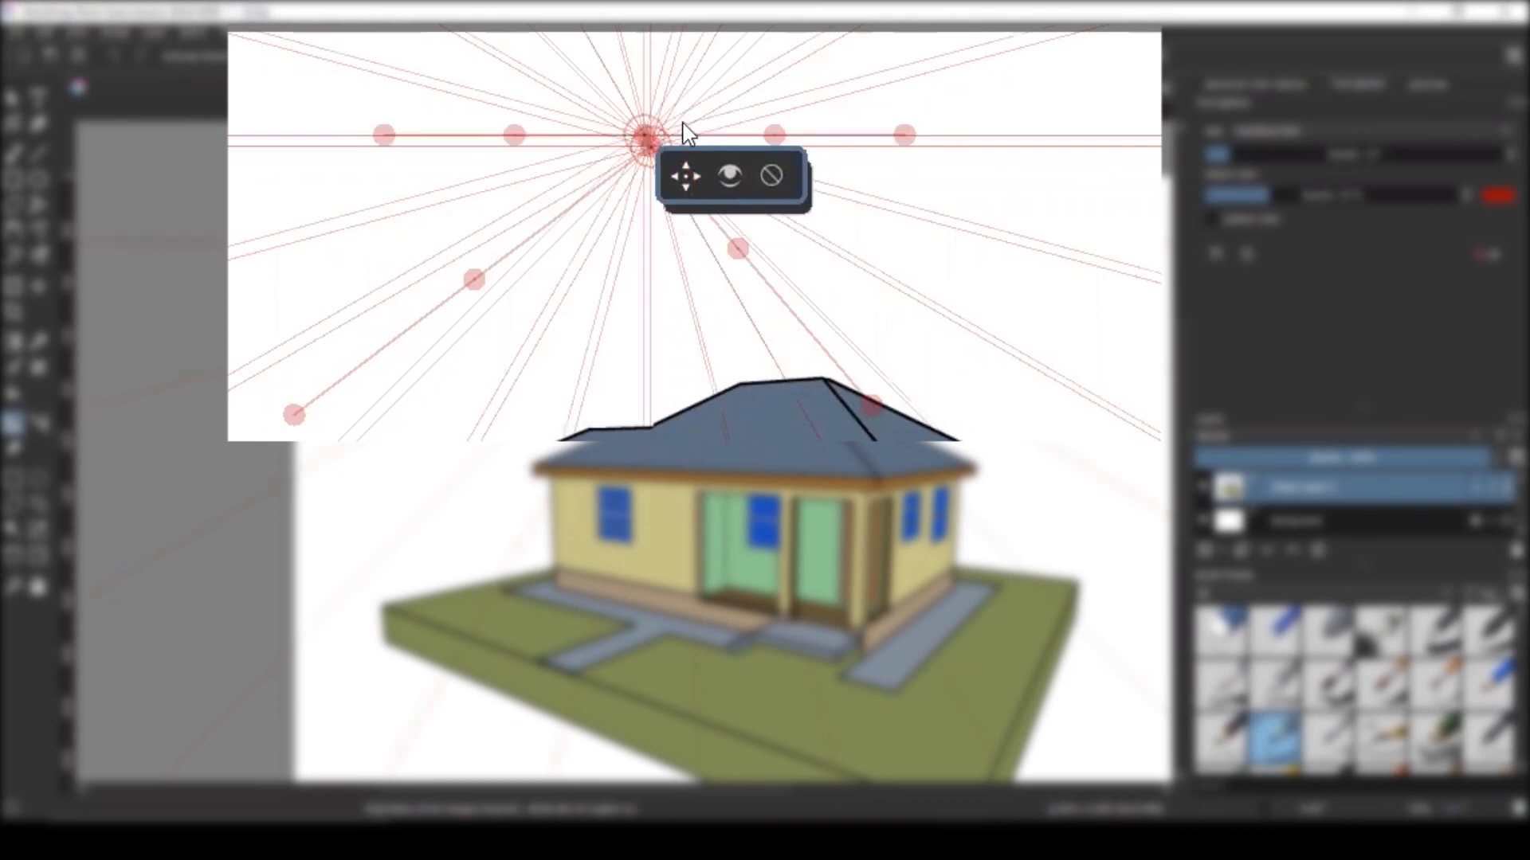
{"action": "left_click", "coordinate": [777, 176]}
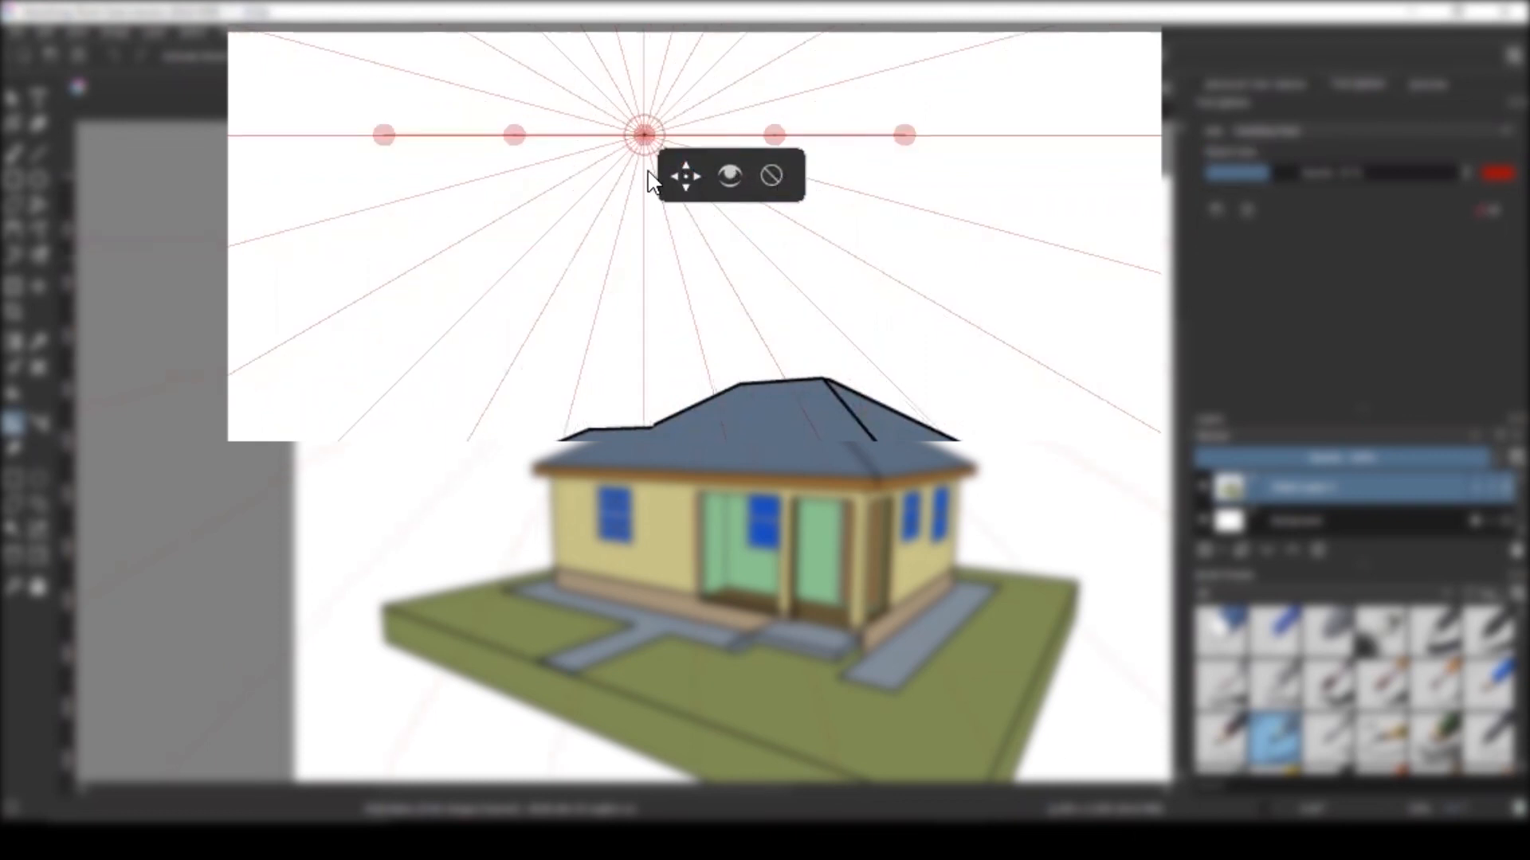
{"action": "left_click_drag", "start_coordinate": [648, 148], "coordinate": [669, 208]}
{"action": "left_click_drag", "start_coordinate": [516, 134], "coordinate": [493, 188]}
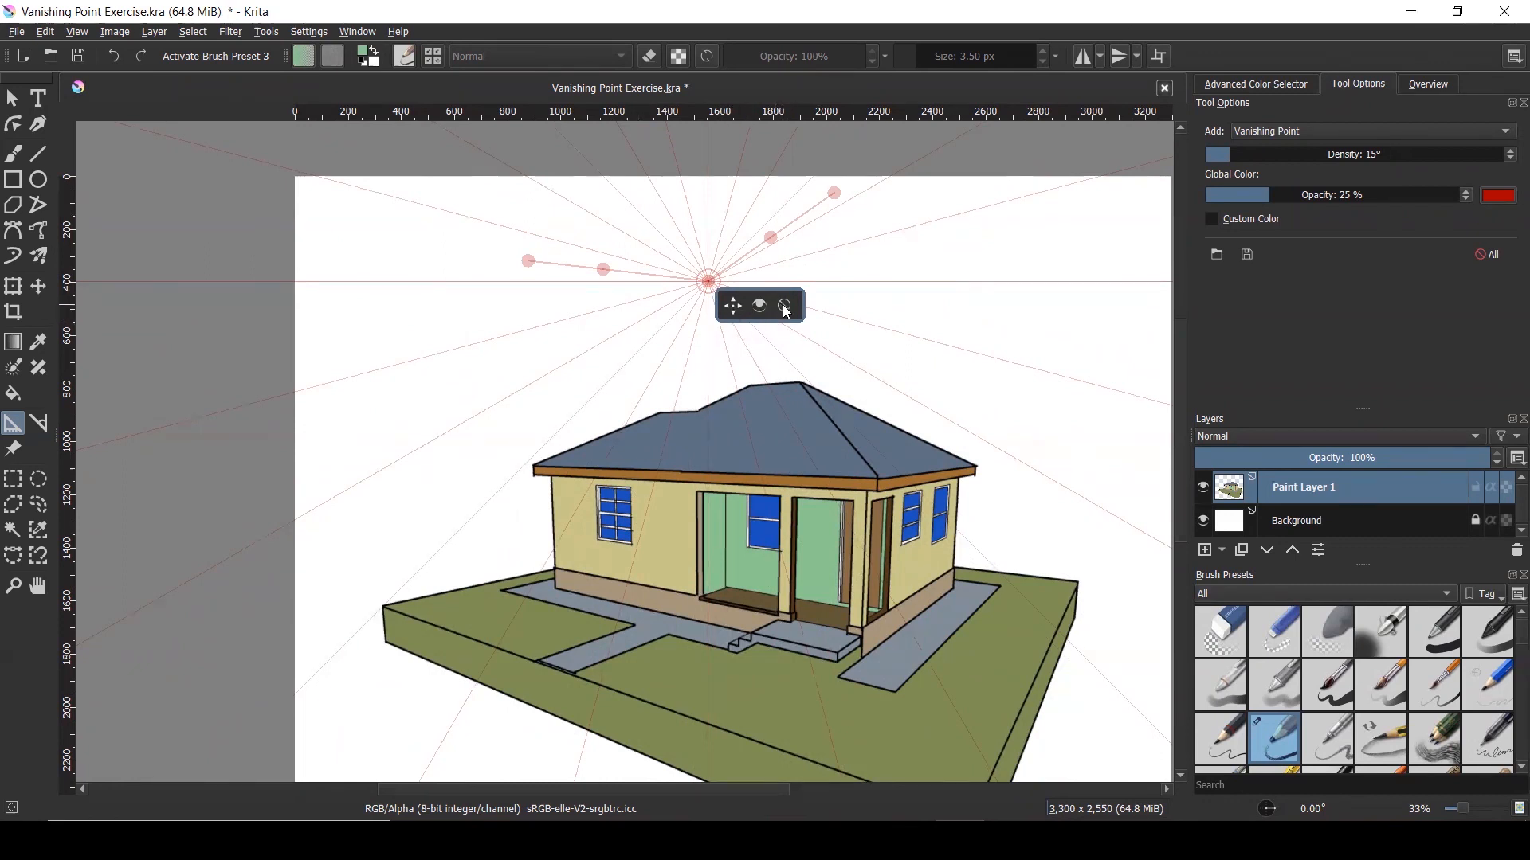
Delete all assistants and toggle Paint Layer 1's visibility to compare the drawing
{"action": "left_click", "coordinate": [1486, 255]}
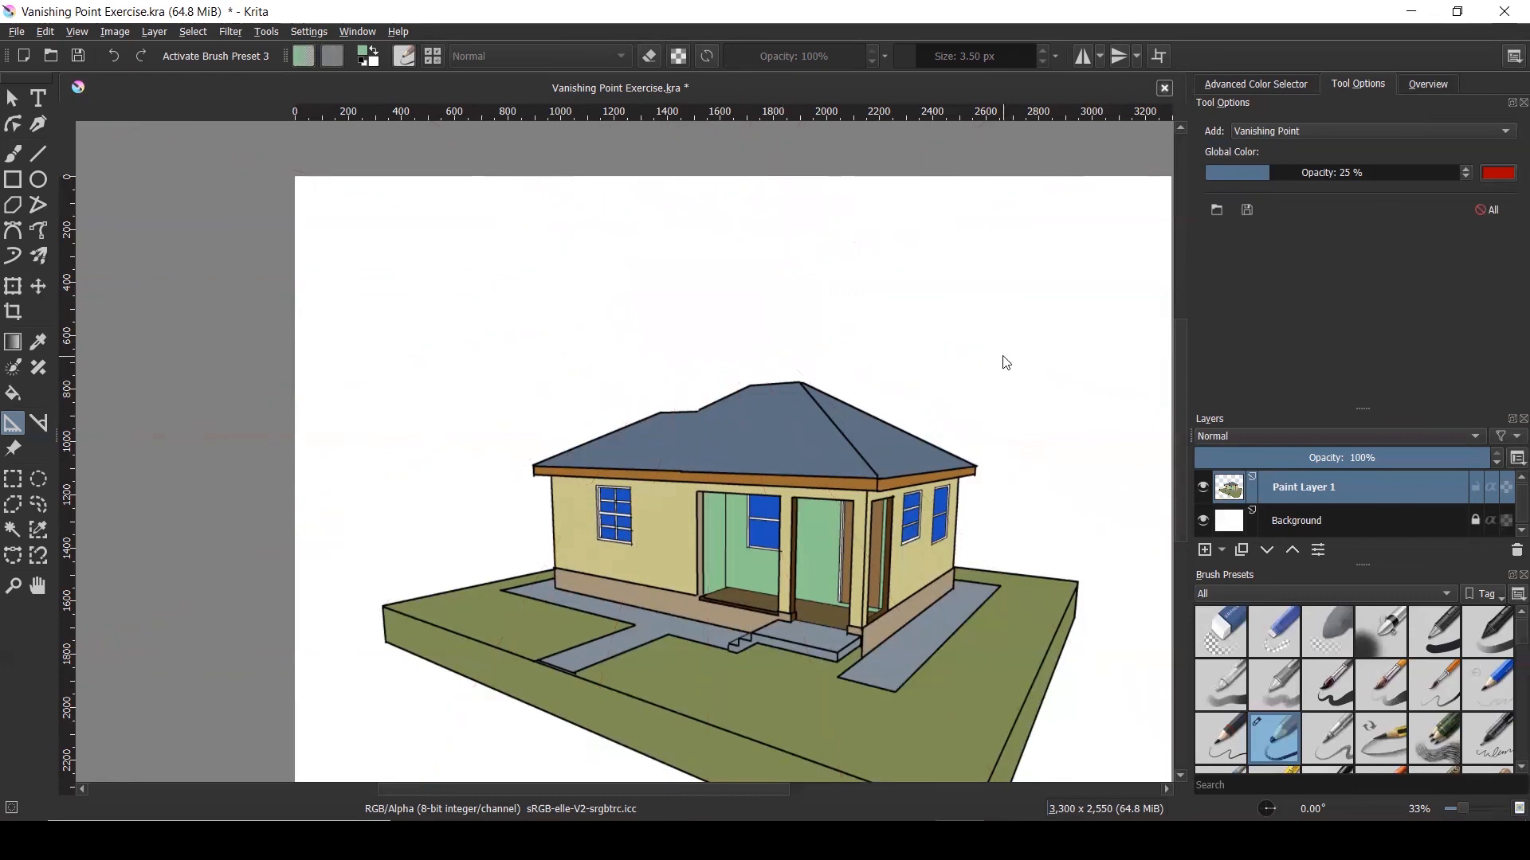
{"action": "left_click", "coordinate": [1203, 489]}
{"action": "left_click", "coordinate": [1203, 489]}
{"action": "left_click", "coordinate": [1203, 489]}
{"action": "left_click", "coordinate": [1205, 489]}
Switch back to the Freehand Brush tool
{"action": "mouse_move", "coordinate": [1237, 492]}
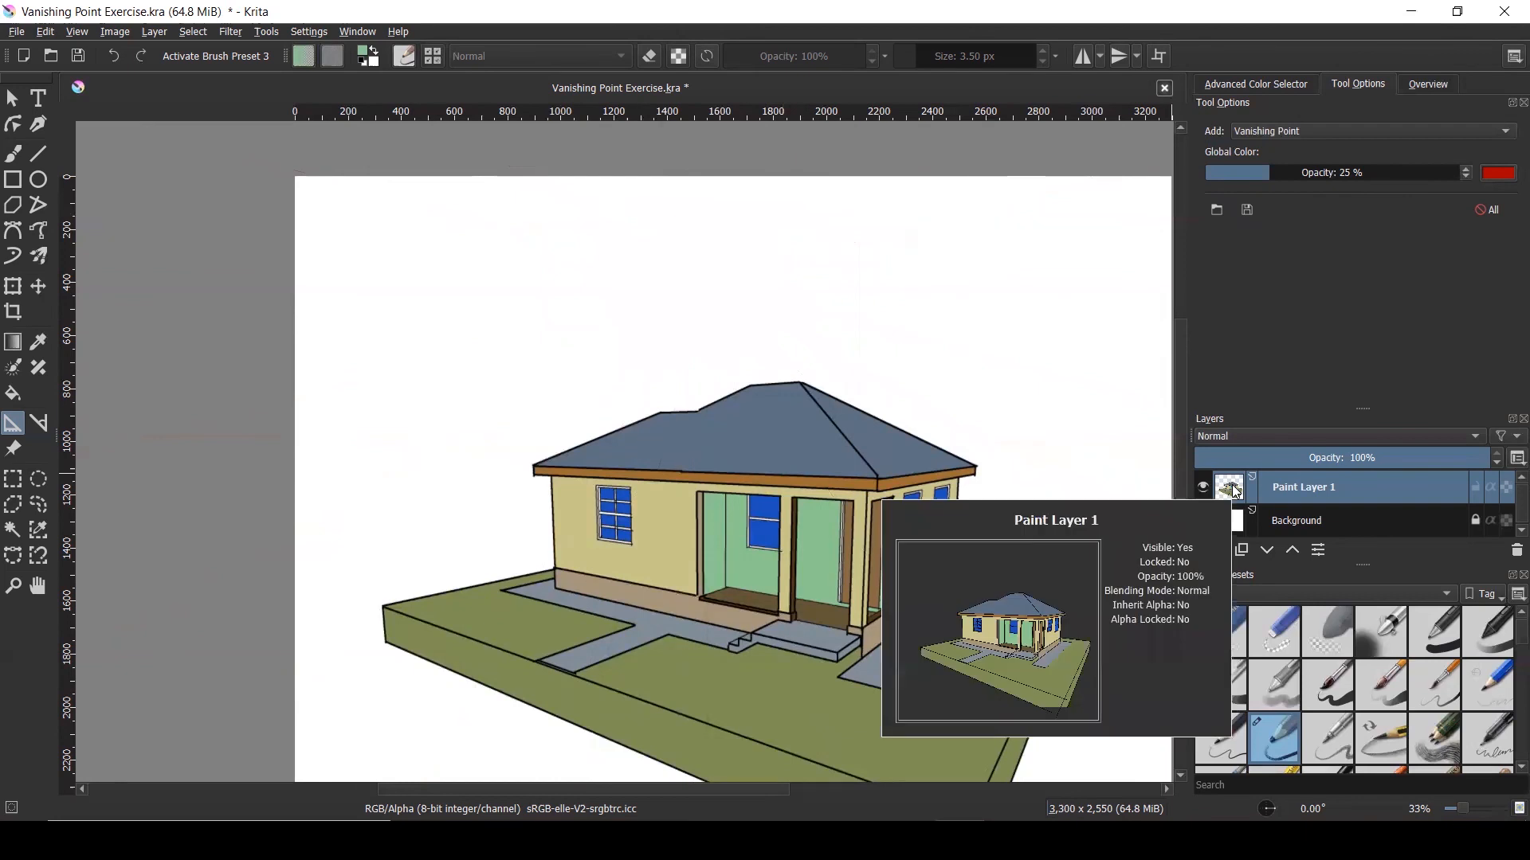
{"action": "scroll", "coordinate": [304, 281], "scroll_direction": "down", "scroll_amount": 1}
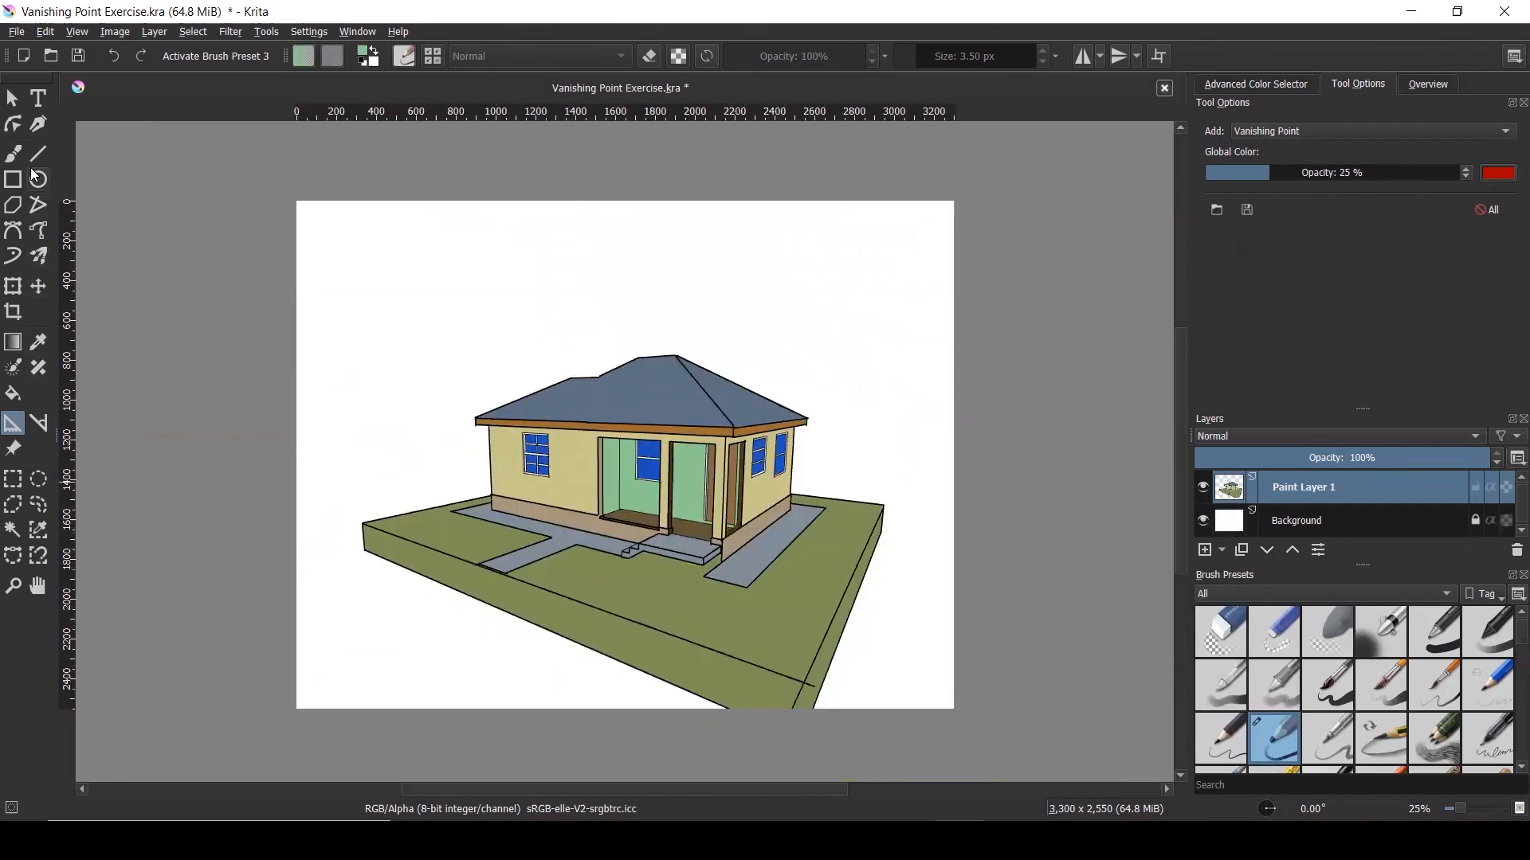
{"action": "left_click", "coordinate": [11, 154]}
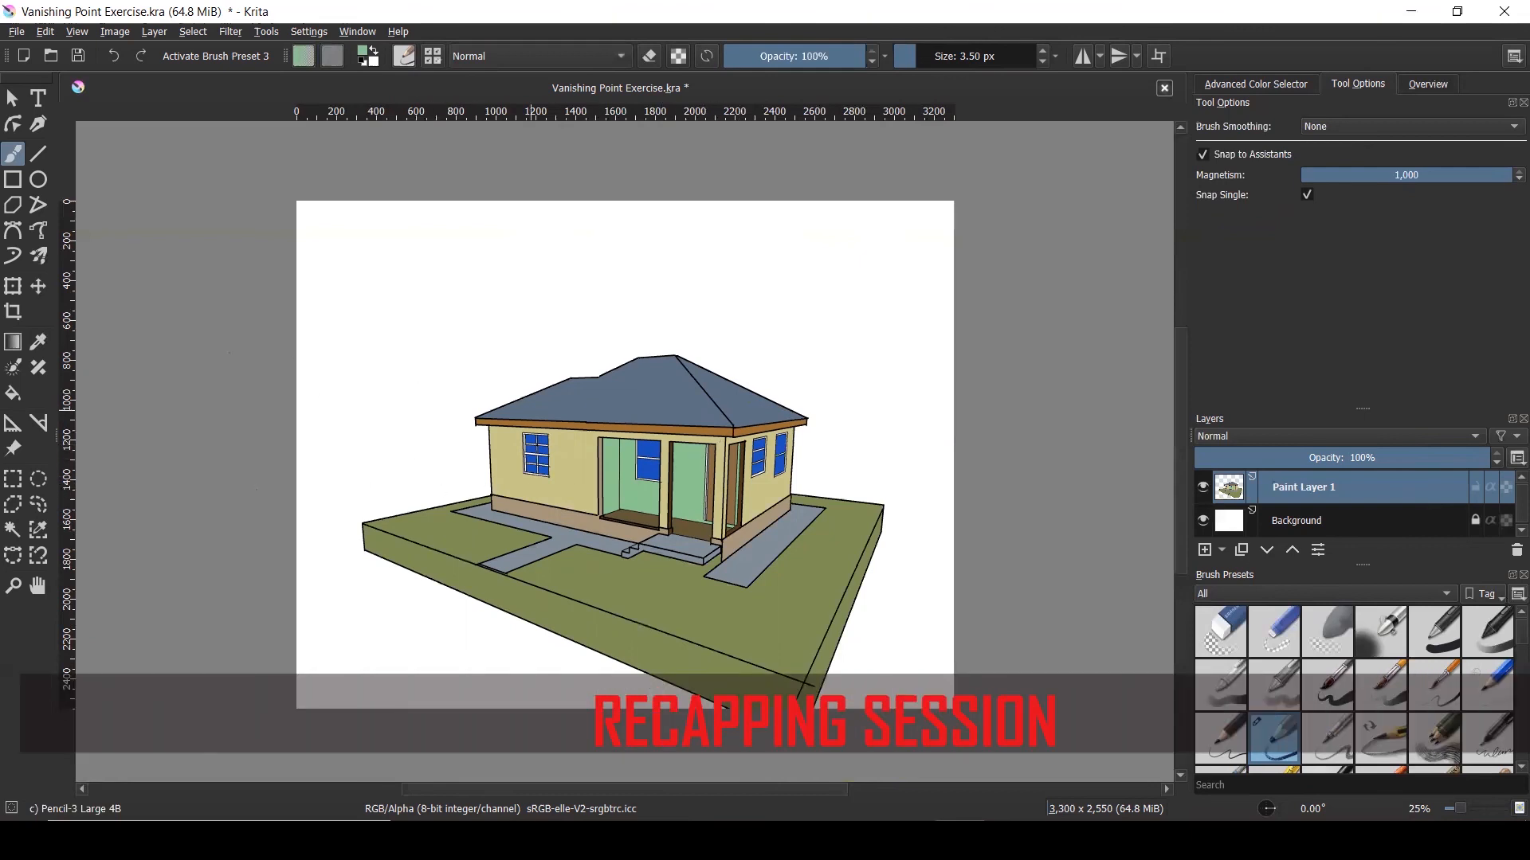
Zoom in and select the cottage's wall area with the Contiguous Selection tool
{"action": "key", "text": "plus"}
{"action": "key", "text": "plus"}
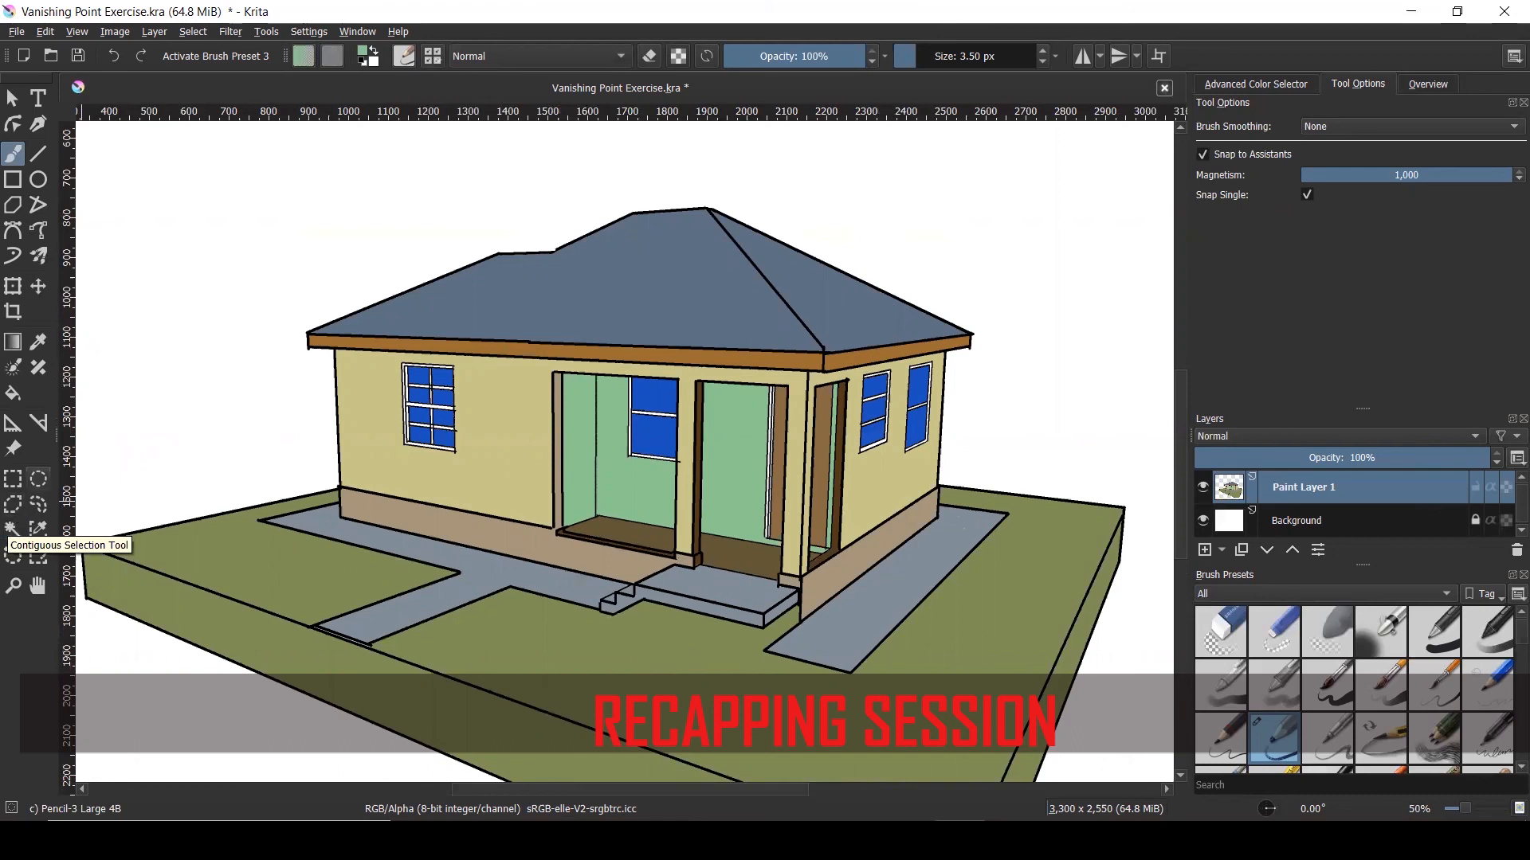
{"action": "left_click", "coordinate": [13, 530]}
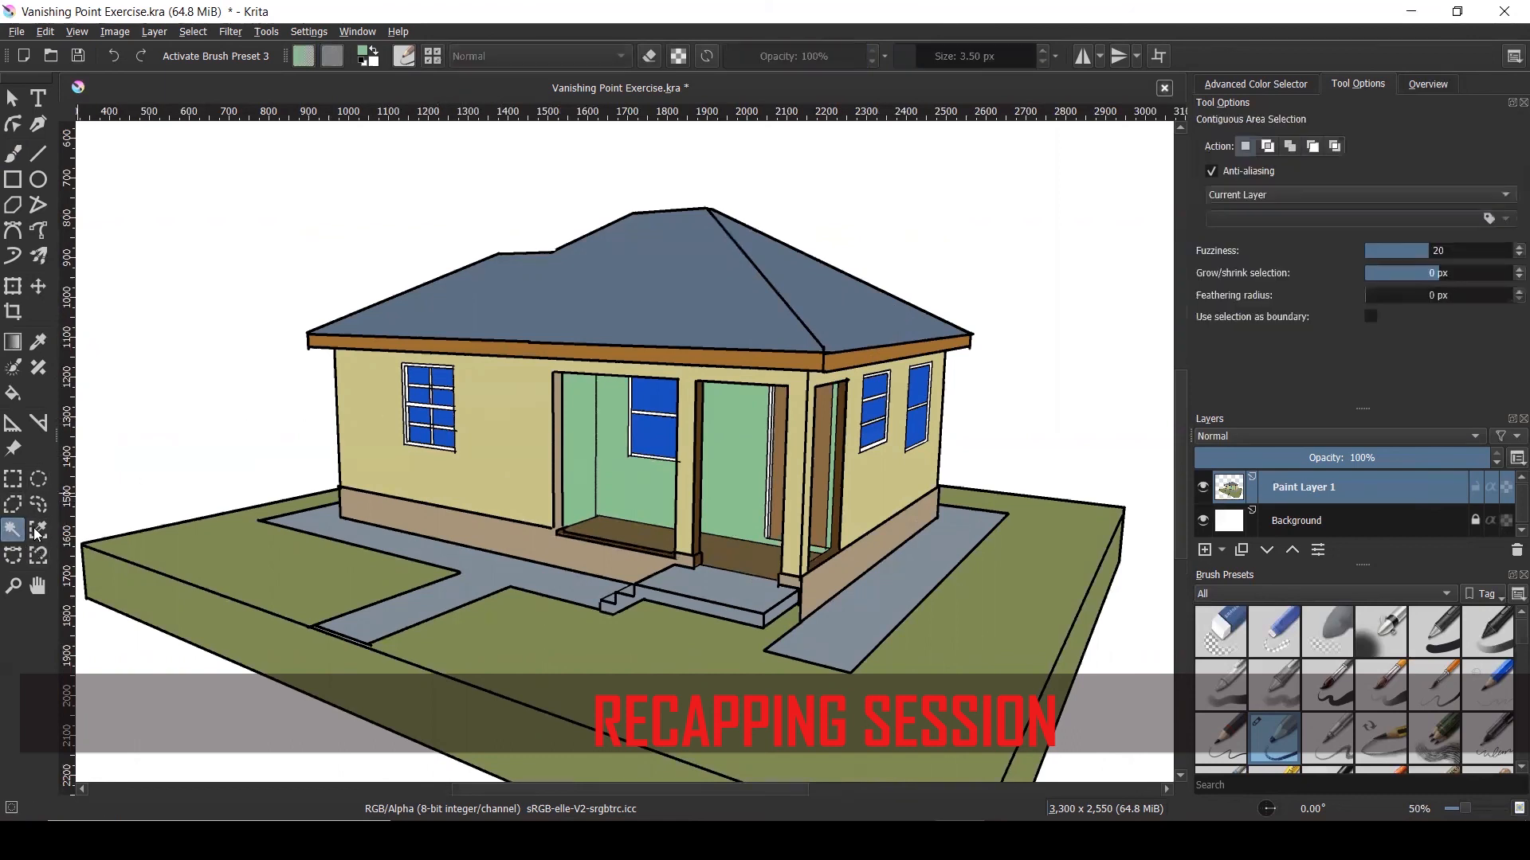
{"action": "left_click", "coordinate": [506, 494]}
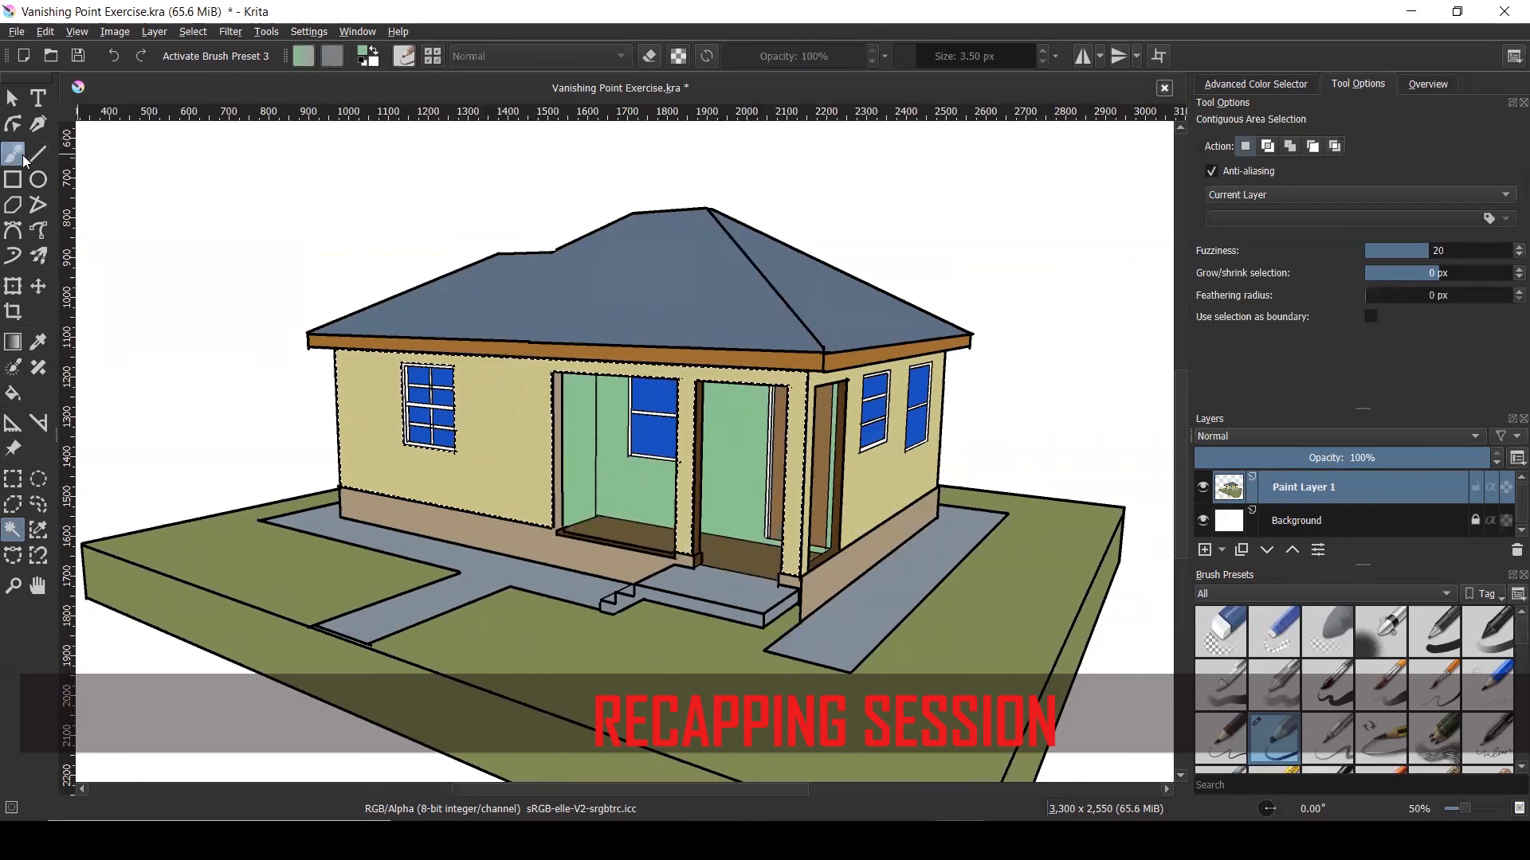
Pick a bright green from the pop-up palette and fill the selected walls
{"action": "left_click", "coordinate": [13, 392]}
{"action": "right_click", "coordinate": [958, 298]}
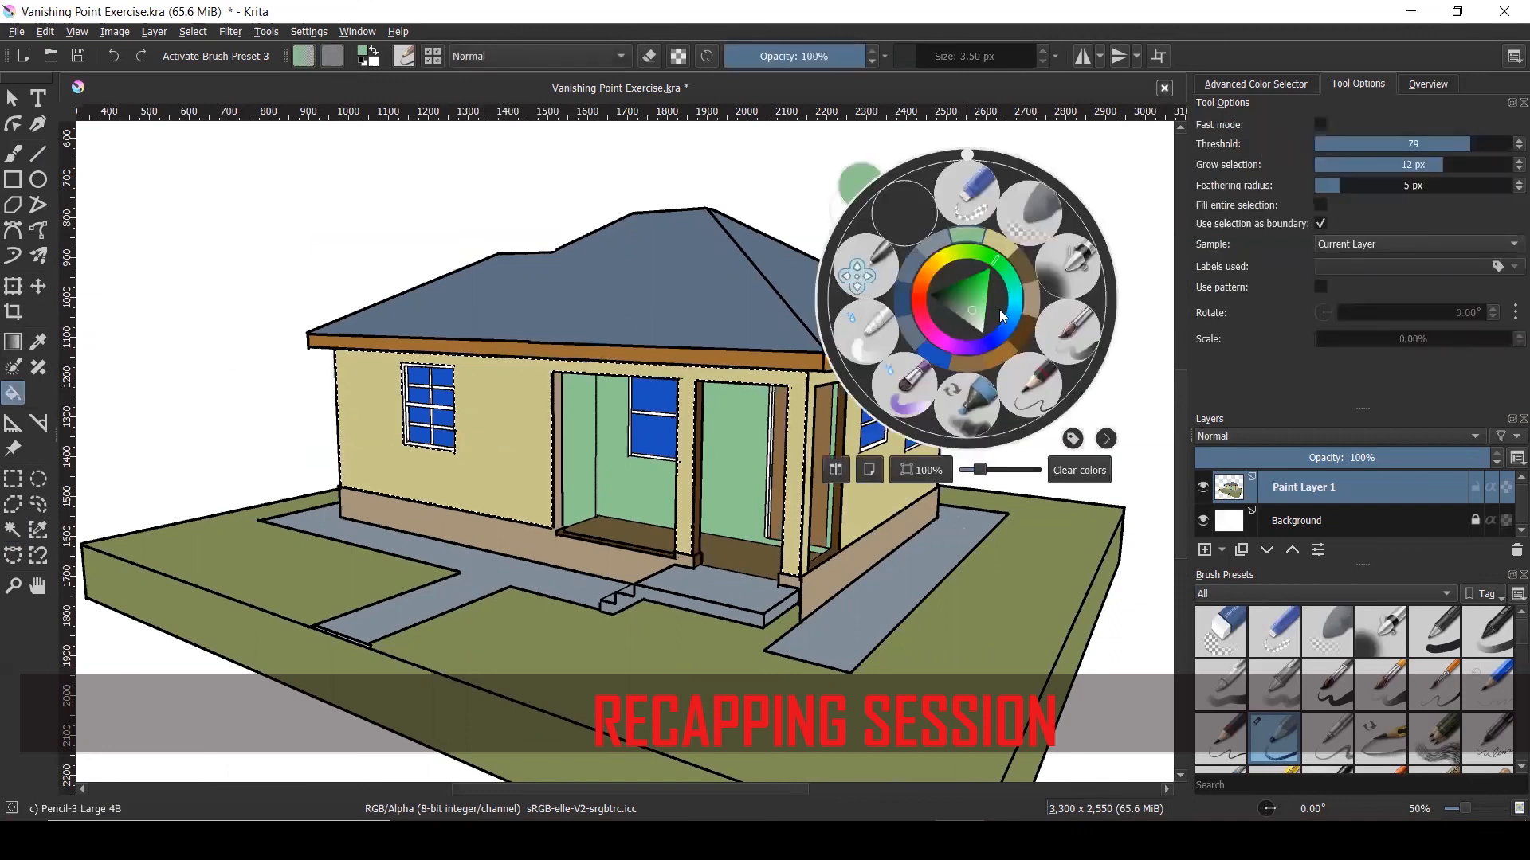
{"action": "left_click", "coordinate": [987, 290]}
{"action": "left_click", "coordinate": [518, 411]}
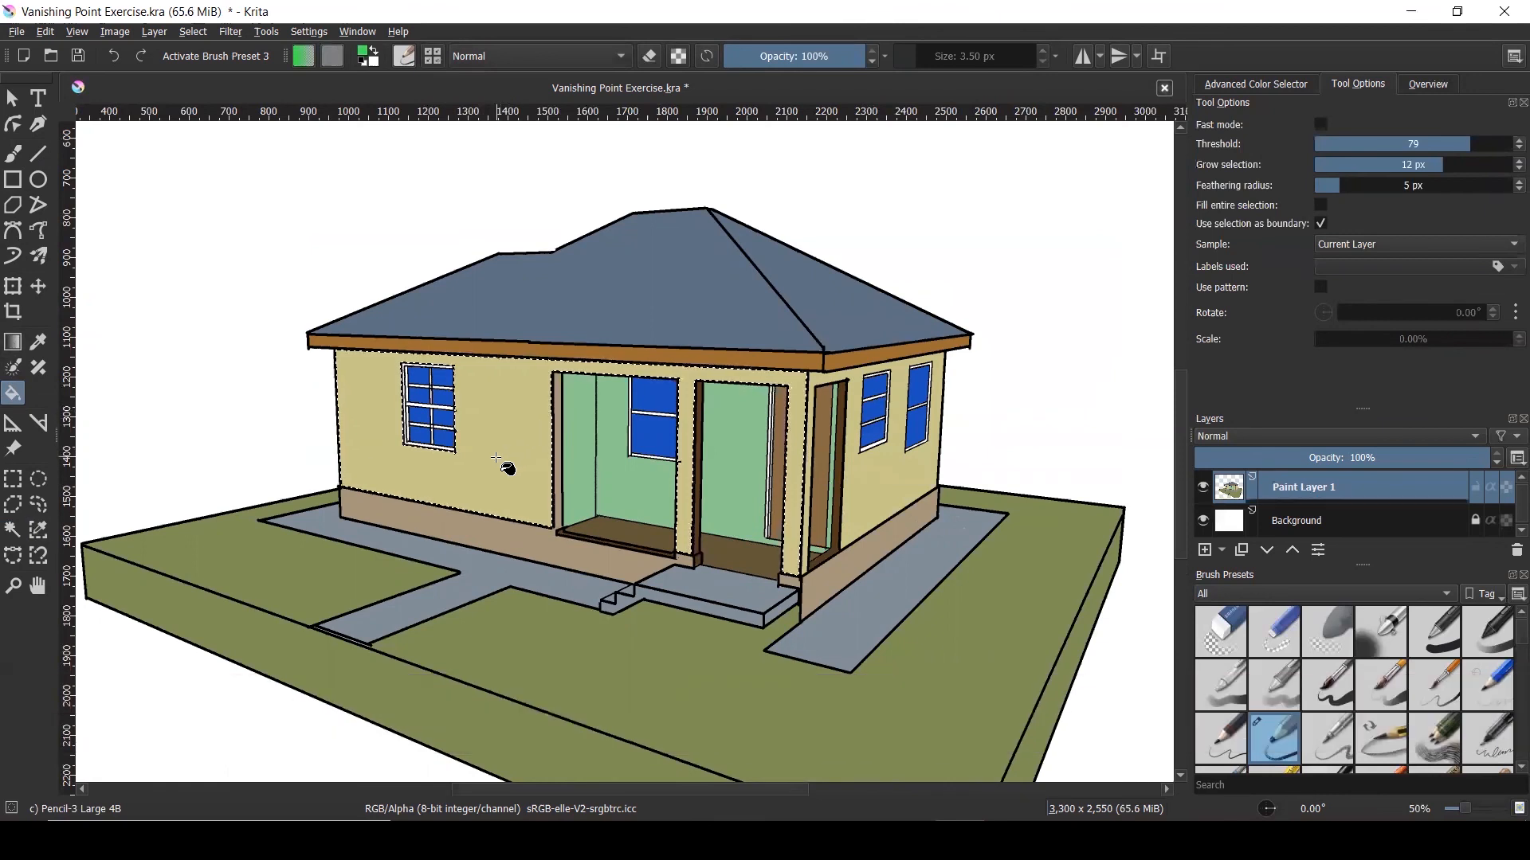
{"action": "left_click", "coordinate": [496, 459]}
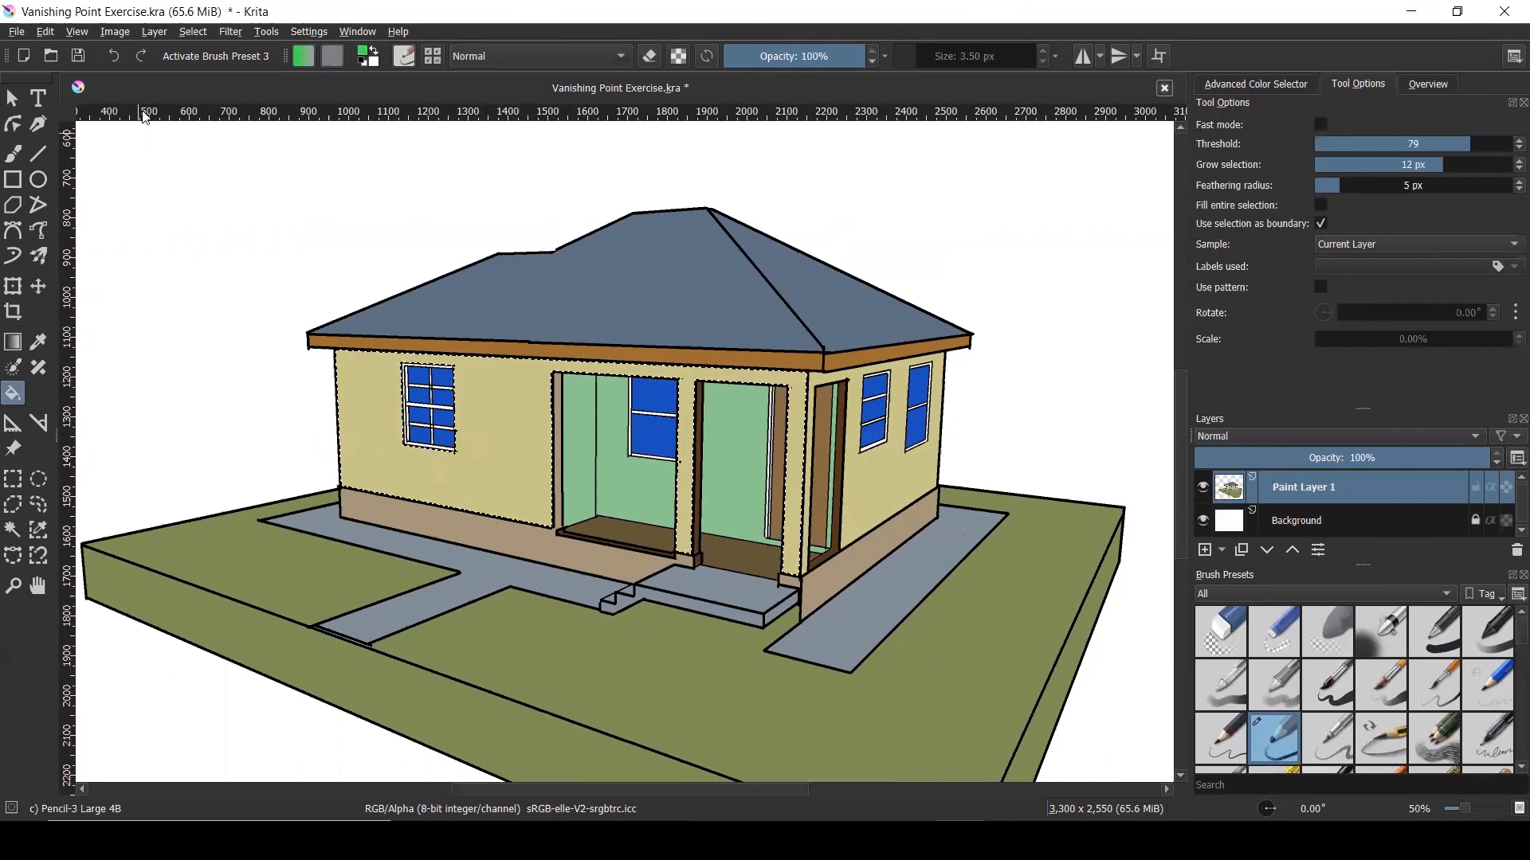
Deselect the walls, zoom out, and briefly view 'Presepctive Exercise.jpg' before returning to Krita
{"action": "left_click", "coordinate": [193, 32]}
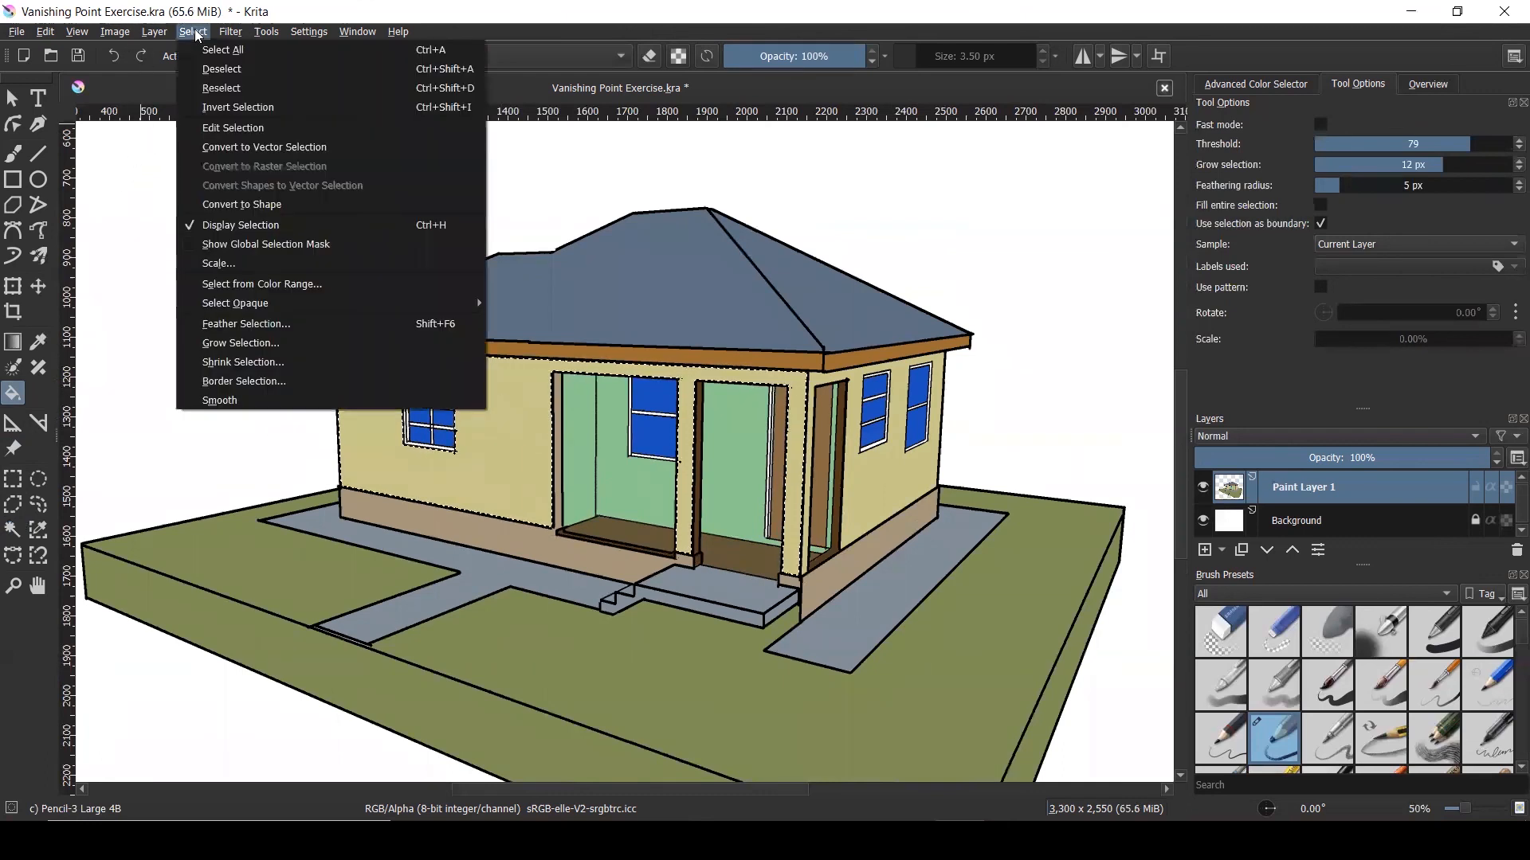
{"action": "left_click", "coordinate": [230, 70]}
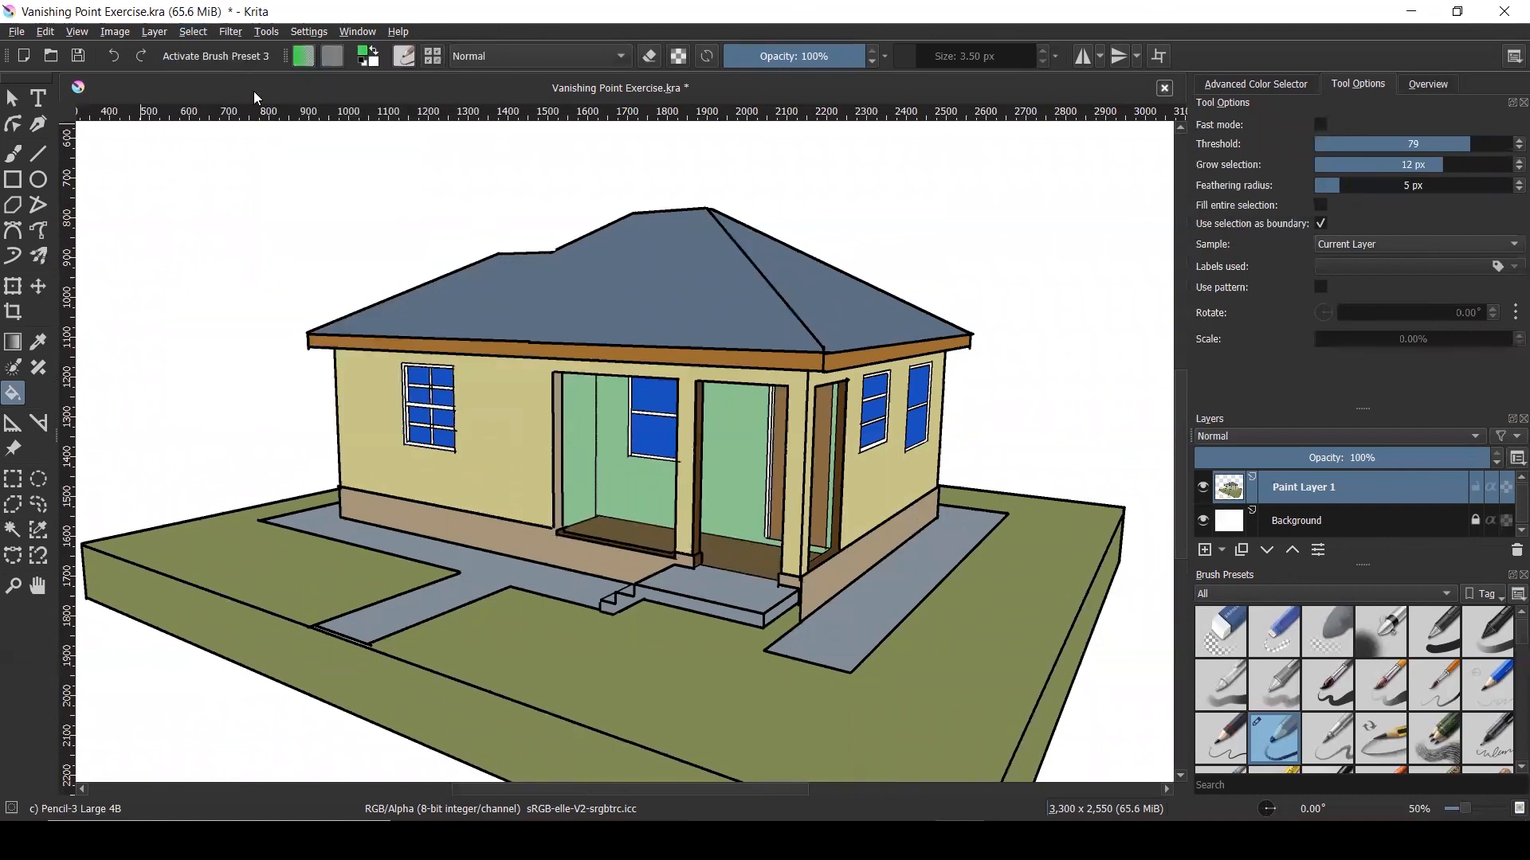
{"action": "scroll", "coordinate": [829, 483], "scroll_direction": "down", "scroll_amount": 1}
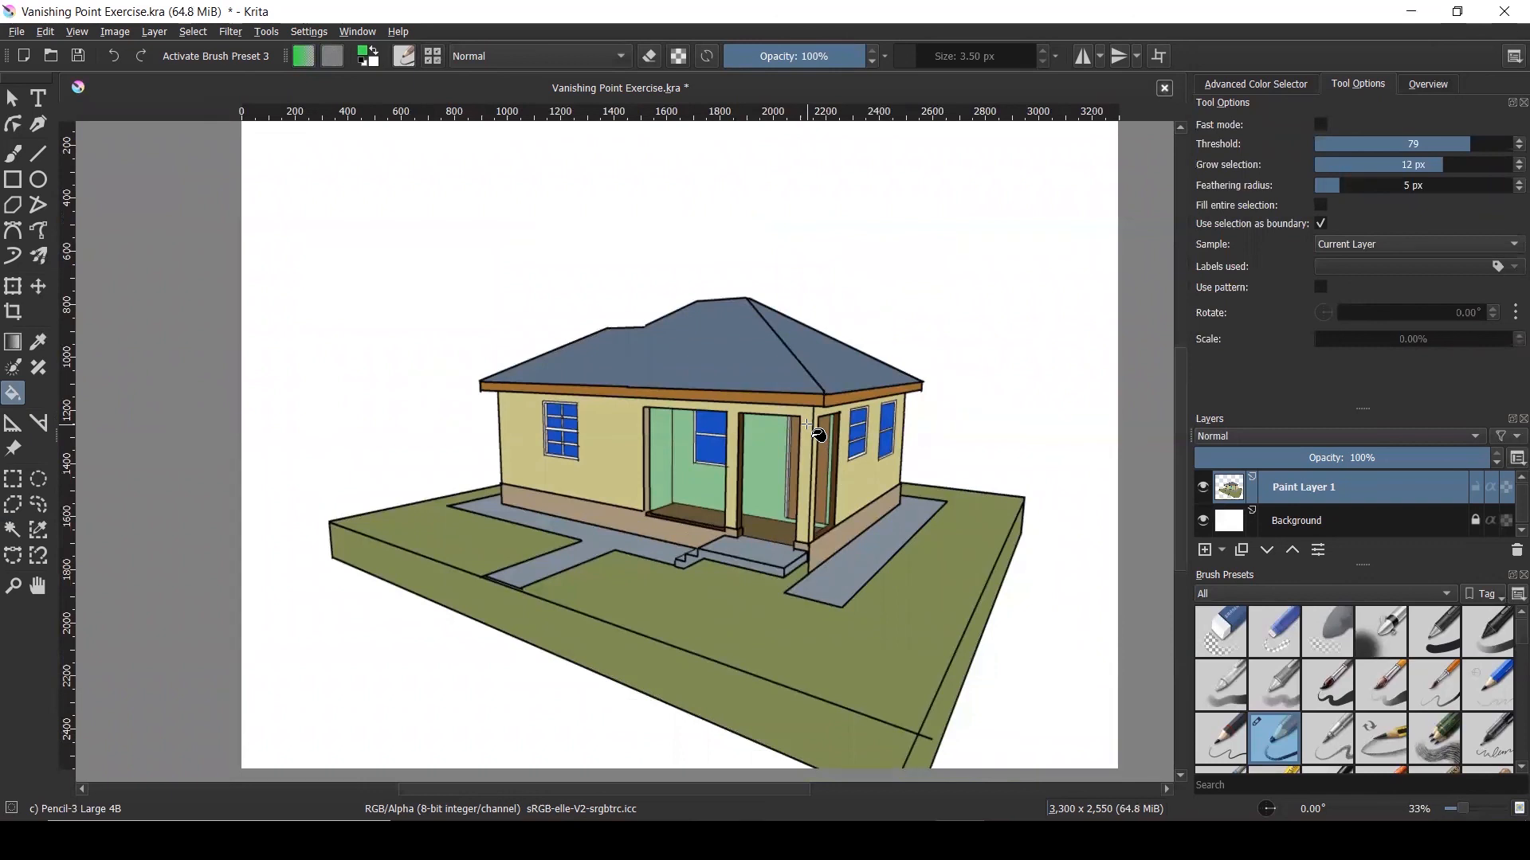
{"action": "scroll", "coordinate": [813, 431], "scroll_direction": "down", "scroll_amount": 1}
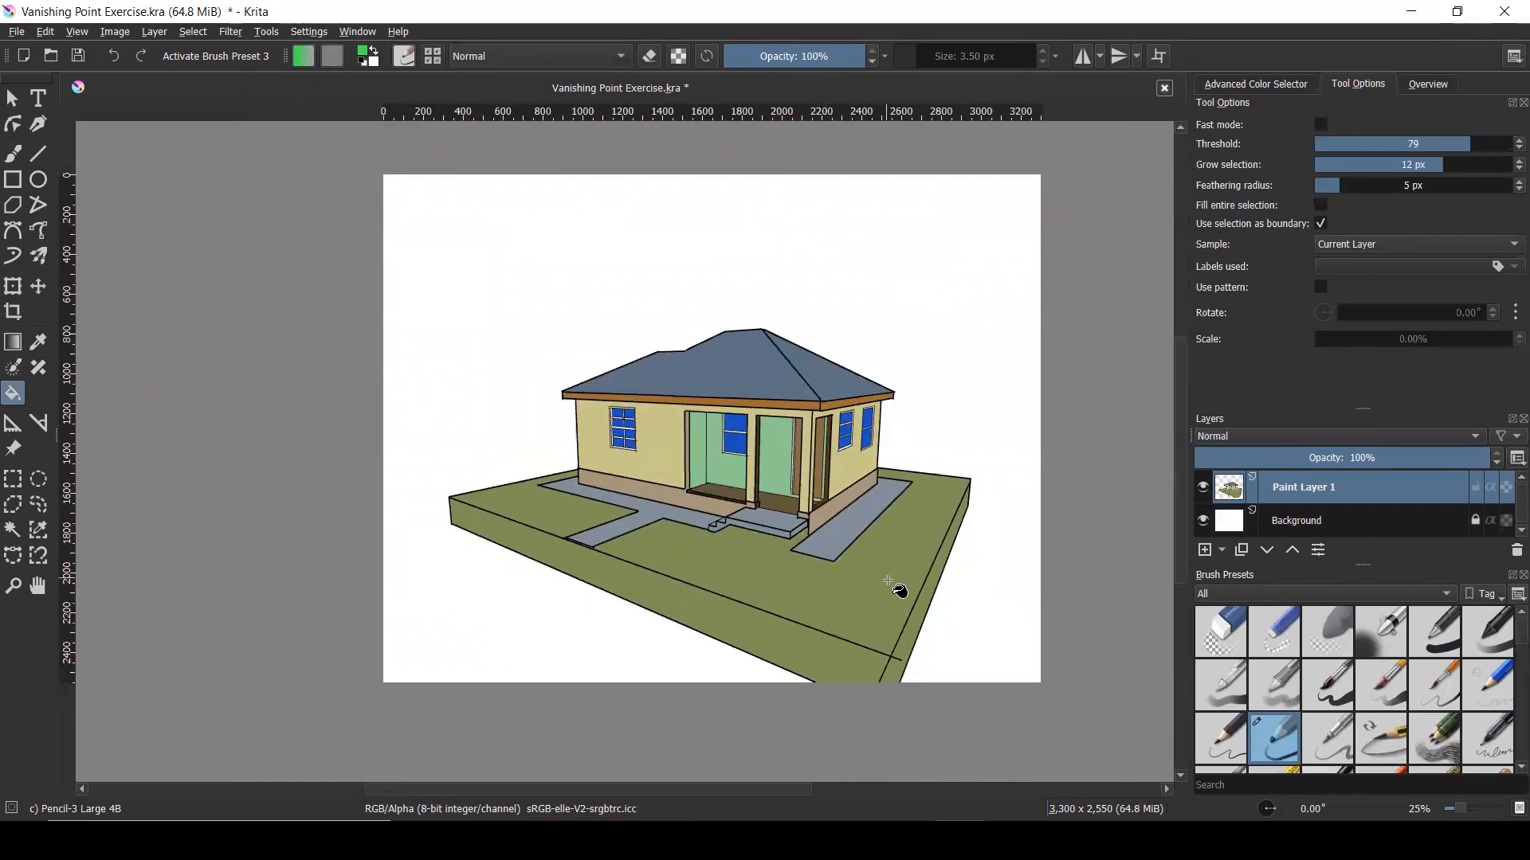
{"action": "scroll", "coordinate": [908, 597], "scroll_direction": "up", "scroll_amount": 1}
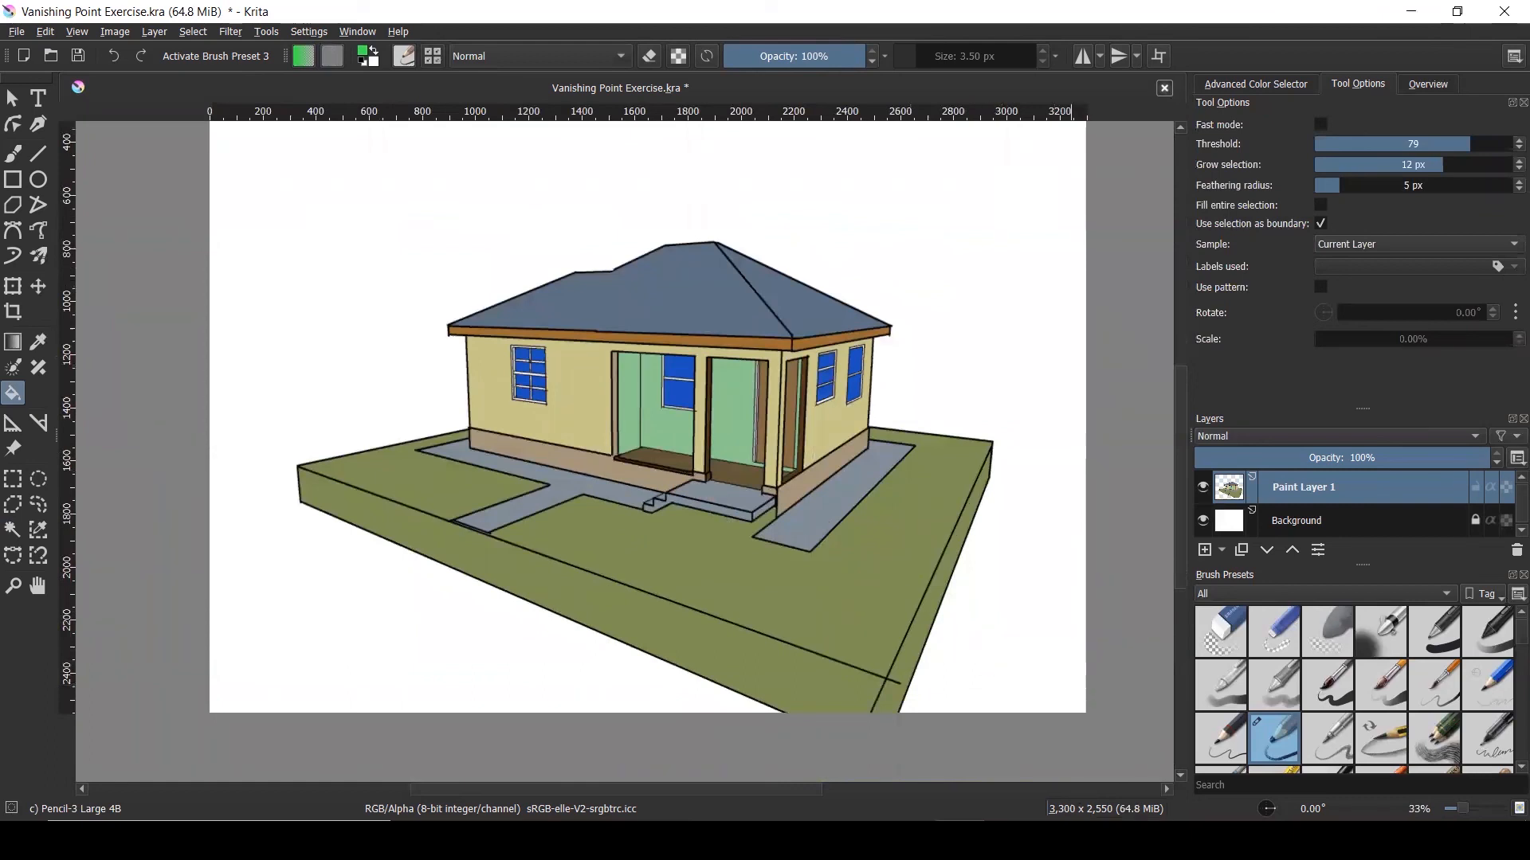
{"action": "left_click", "coordinate": [1124, 745]}
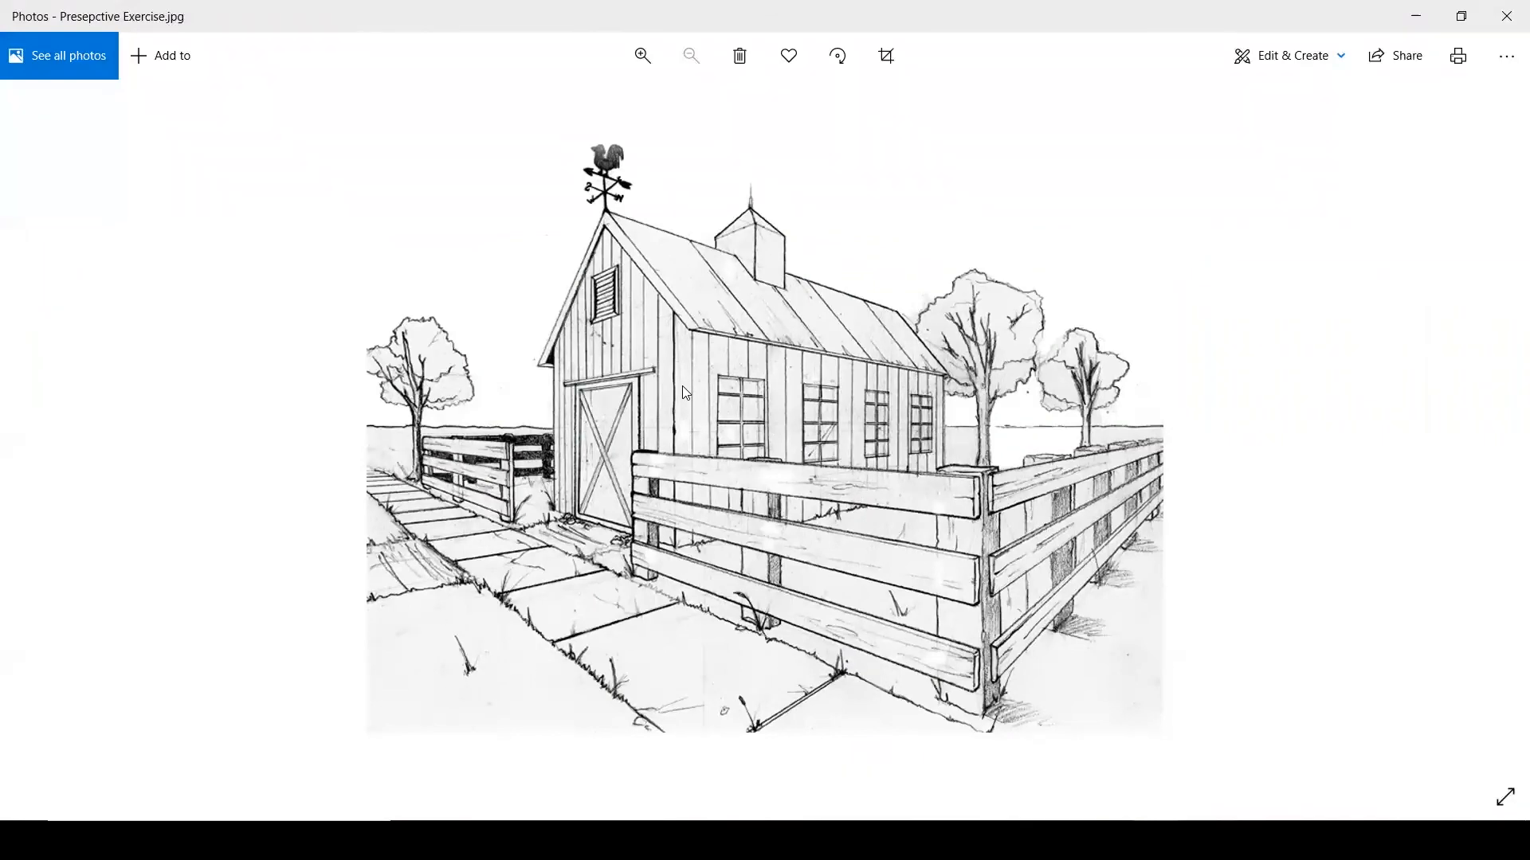
{"action": "left_click", "coordinate": [1416, 15]}
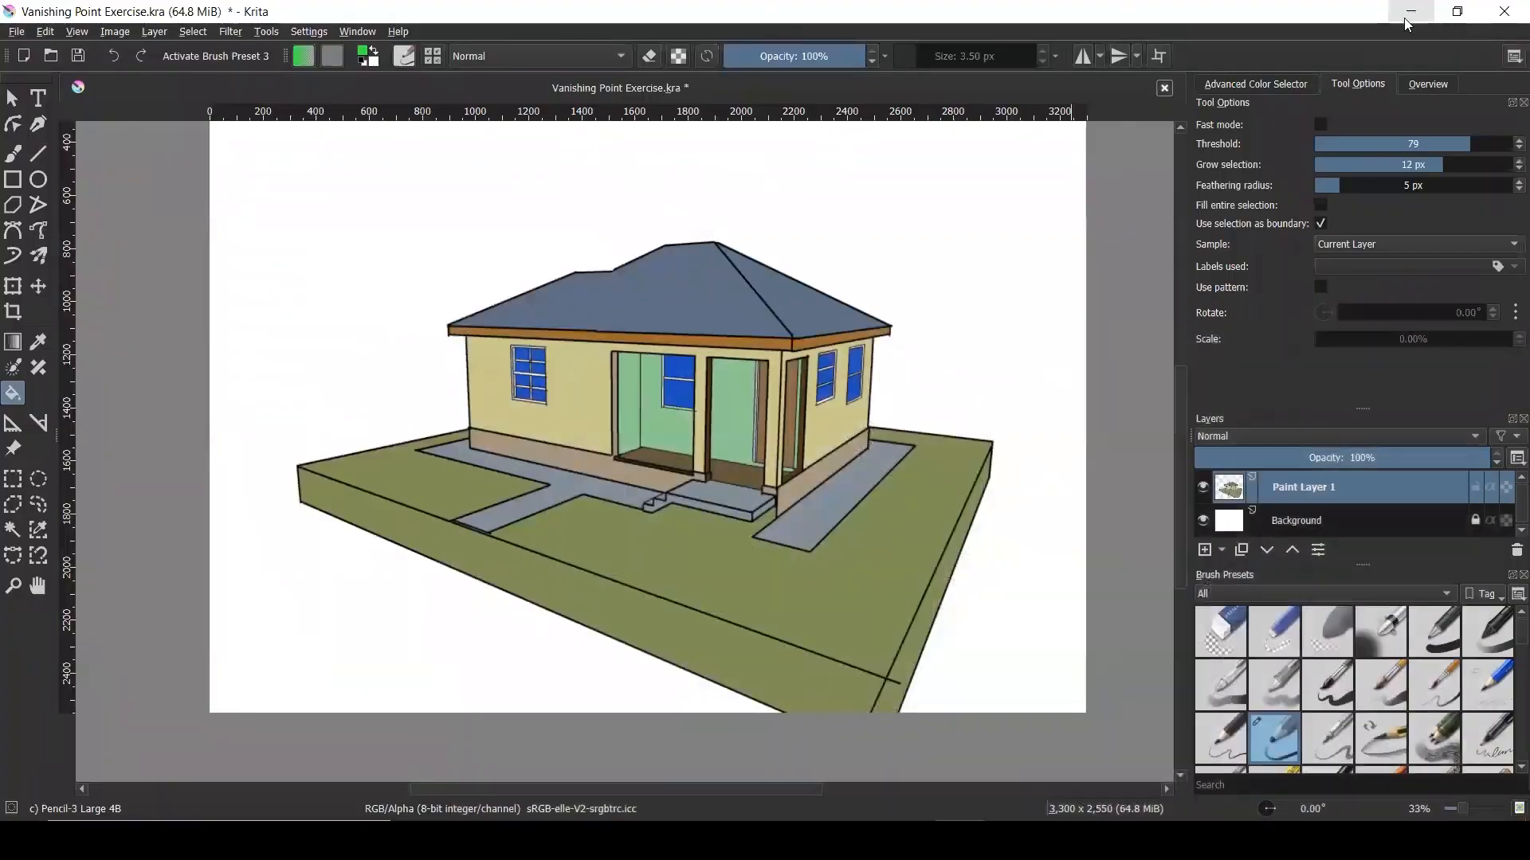